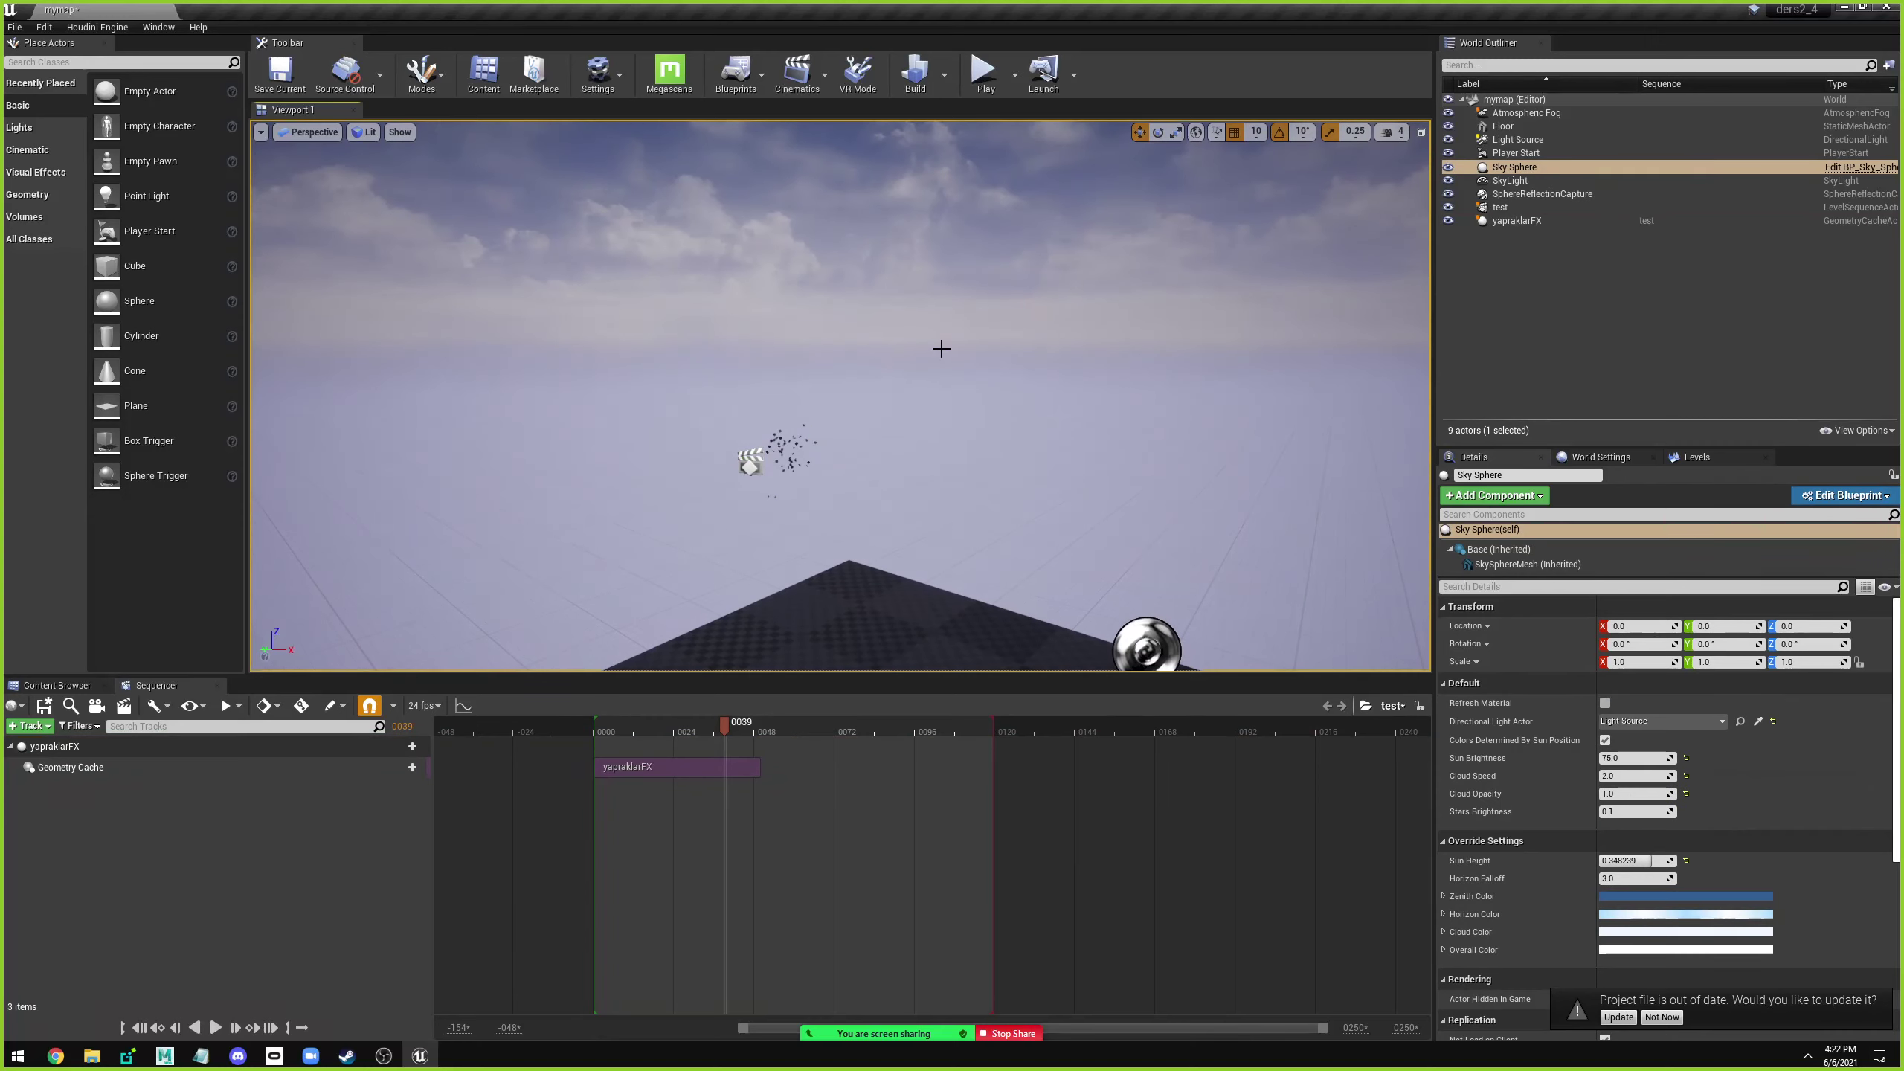
# Close the Unreal Engine 4 editor and discard the unsaved level changes.
pyautogui.click(1887, 8)
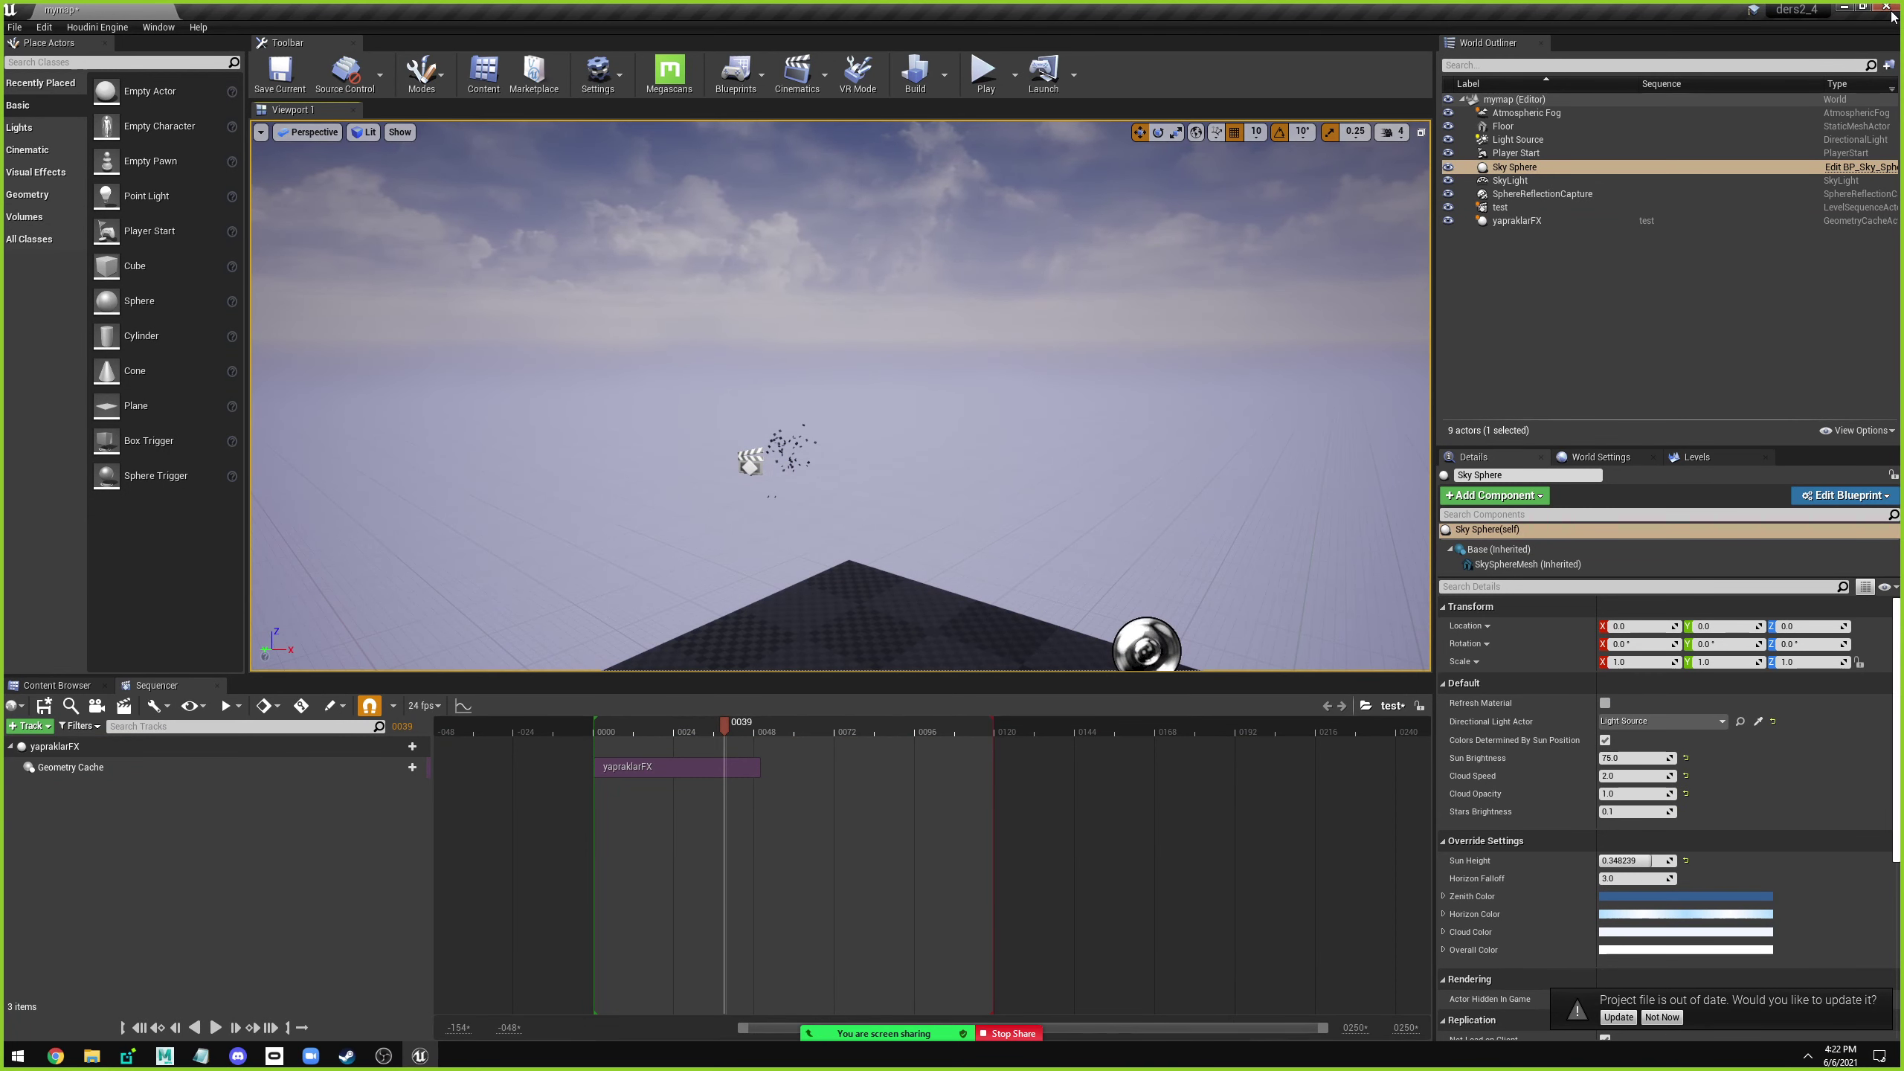
pyautogui.click(1088, 660)
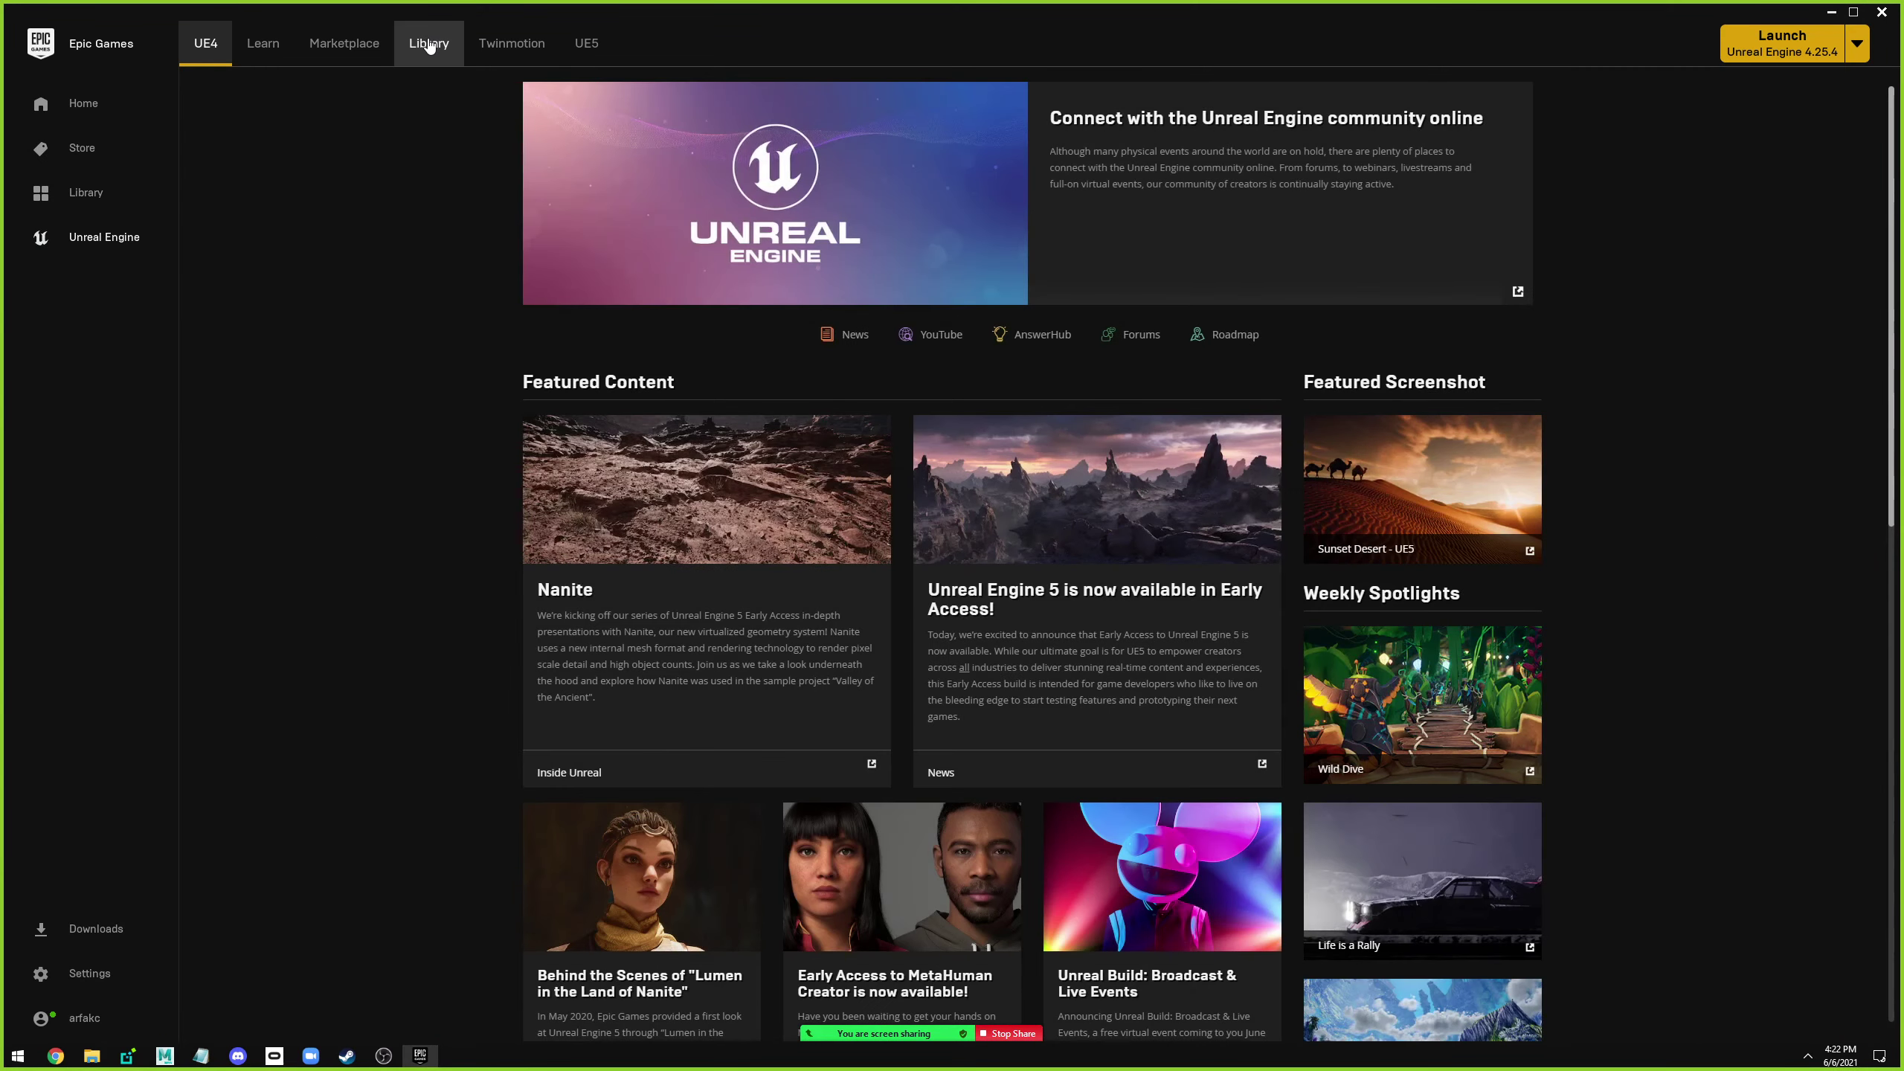
# Launch engine version 4.26.2 from the launcher's Library.
pyautogui.click(429, 46)
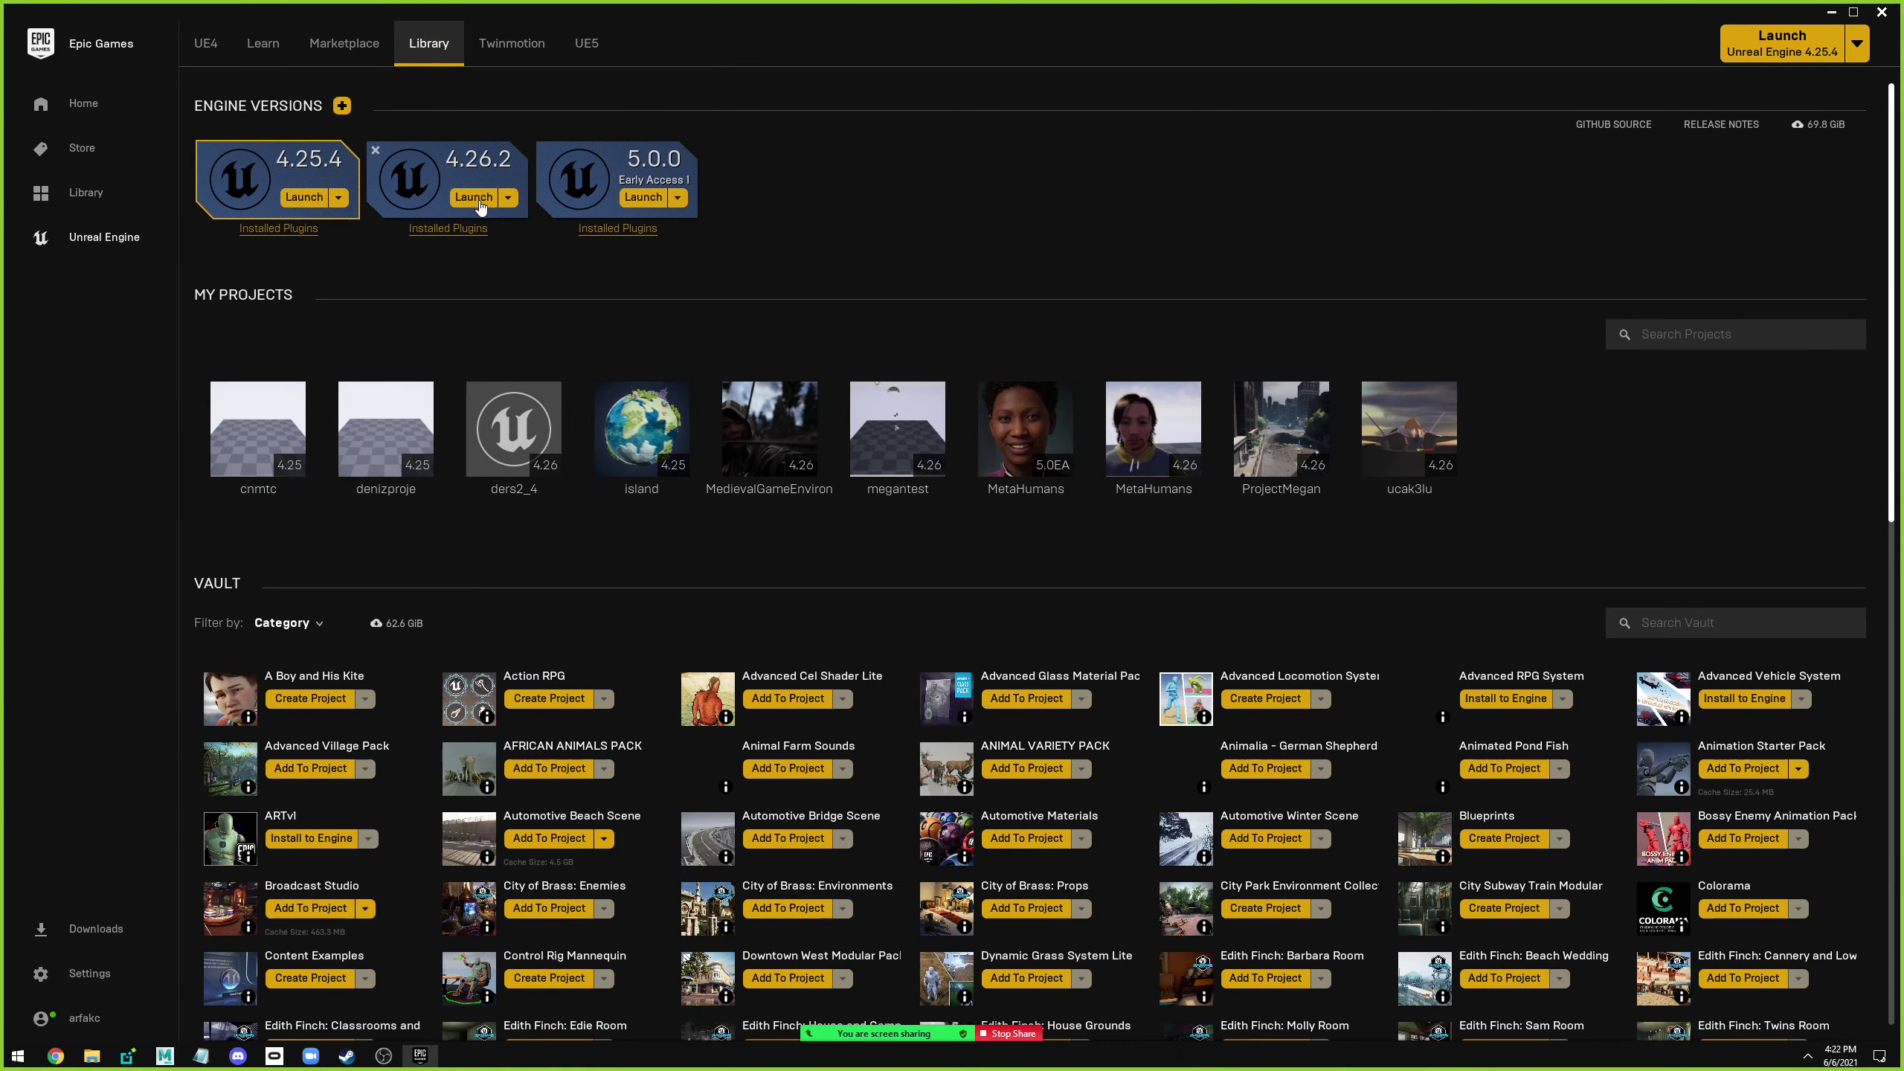
pyautogui.click(474, 197)
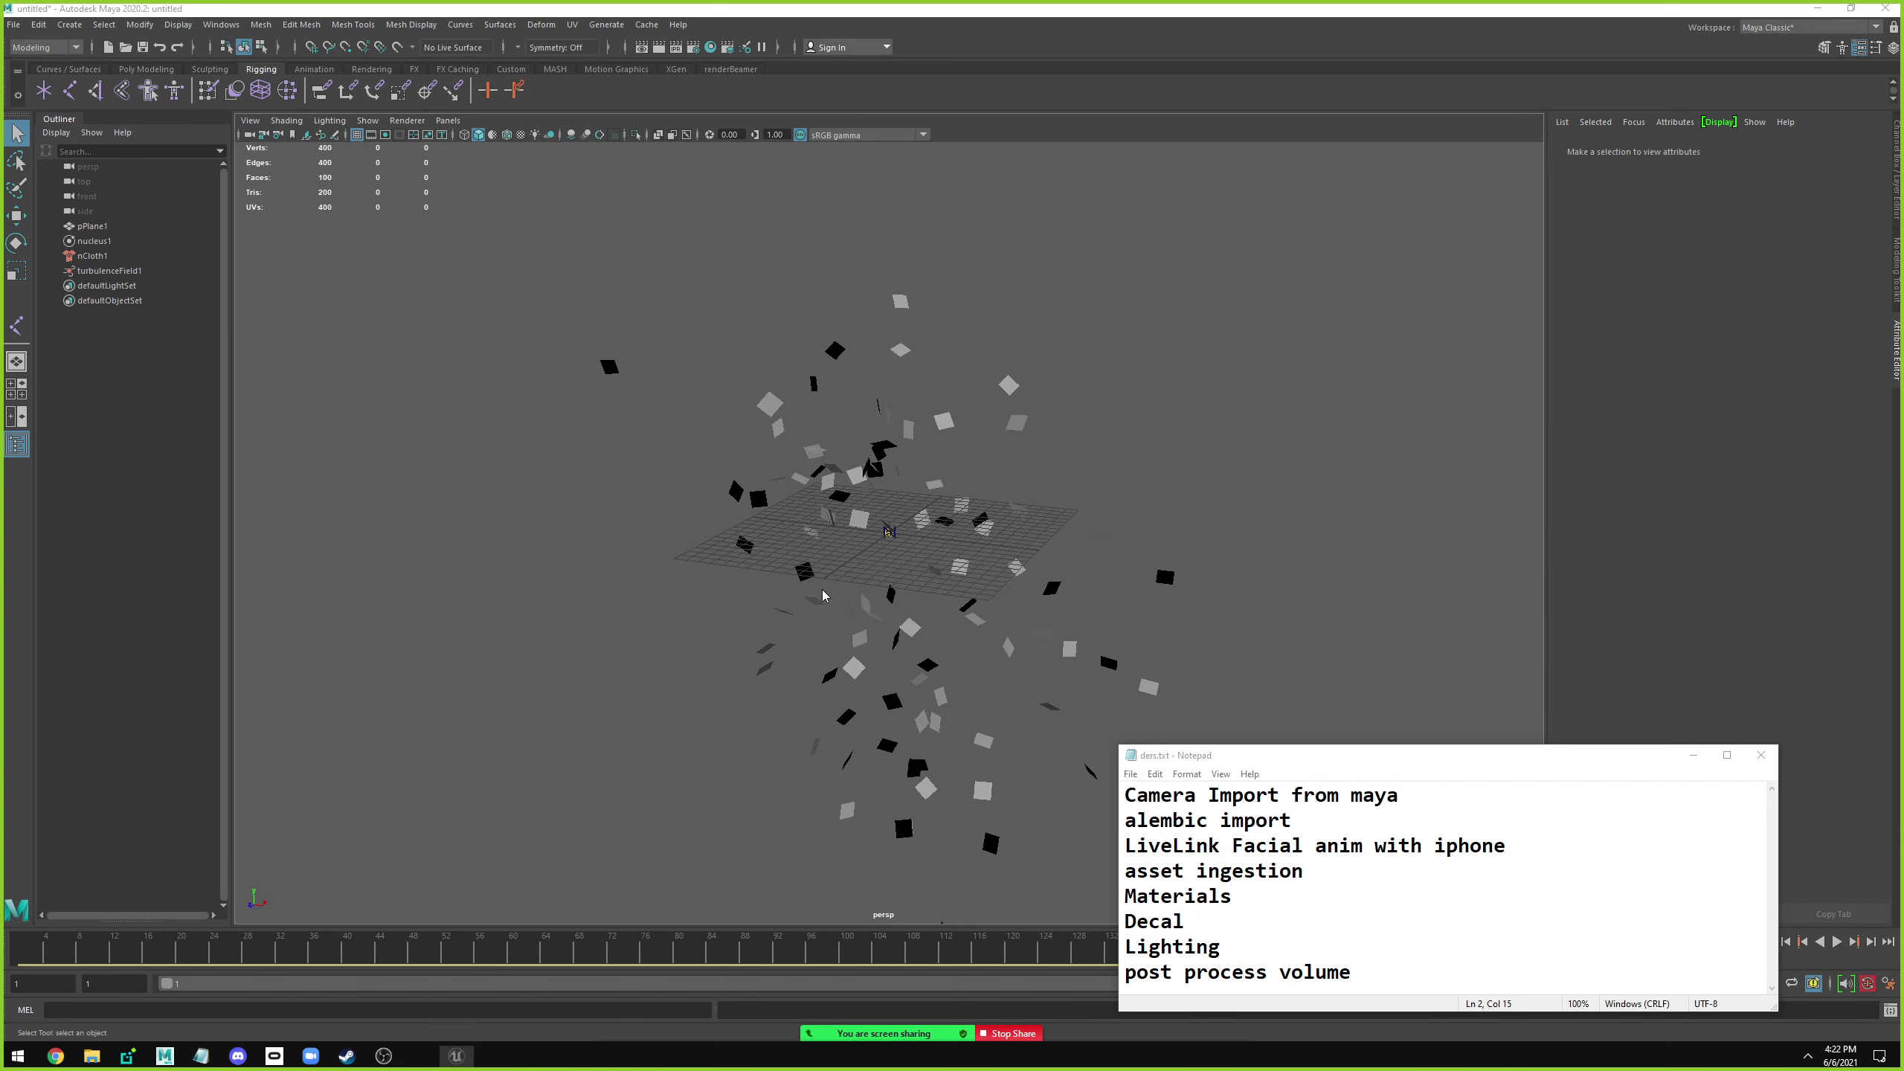
# Choose the Games category and Blank template, and enable raytracing.
pyautogui.click(650, 530)
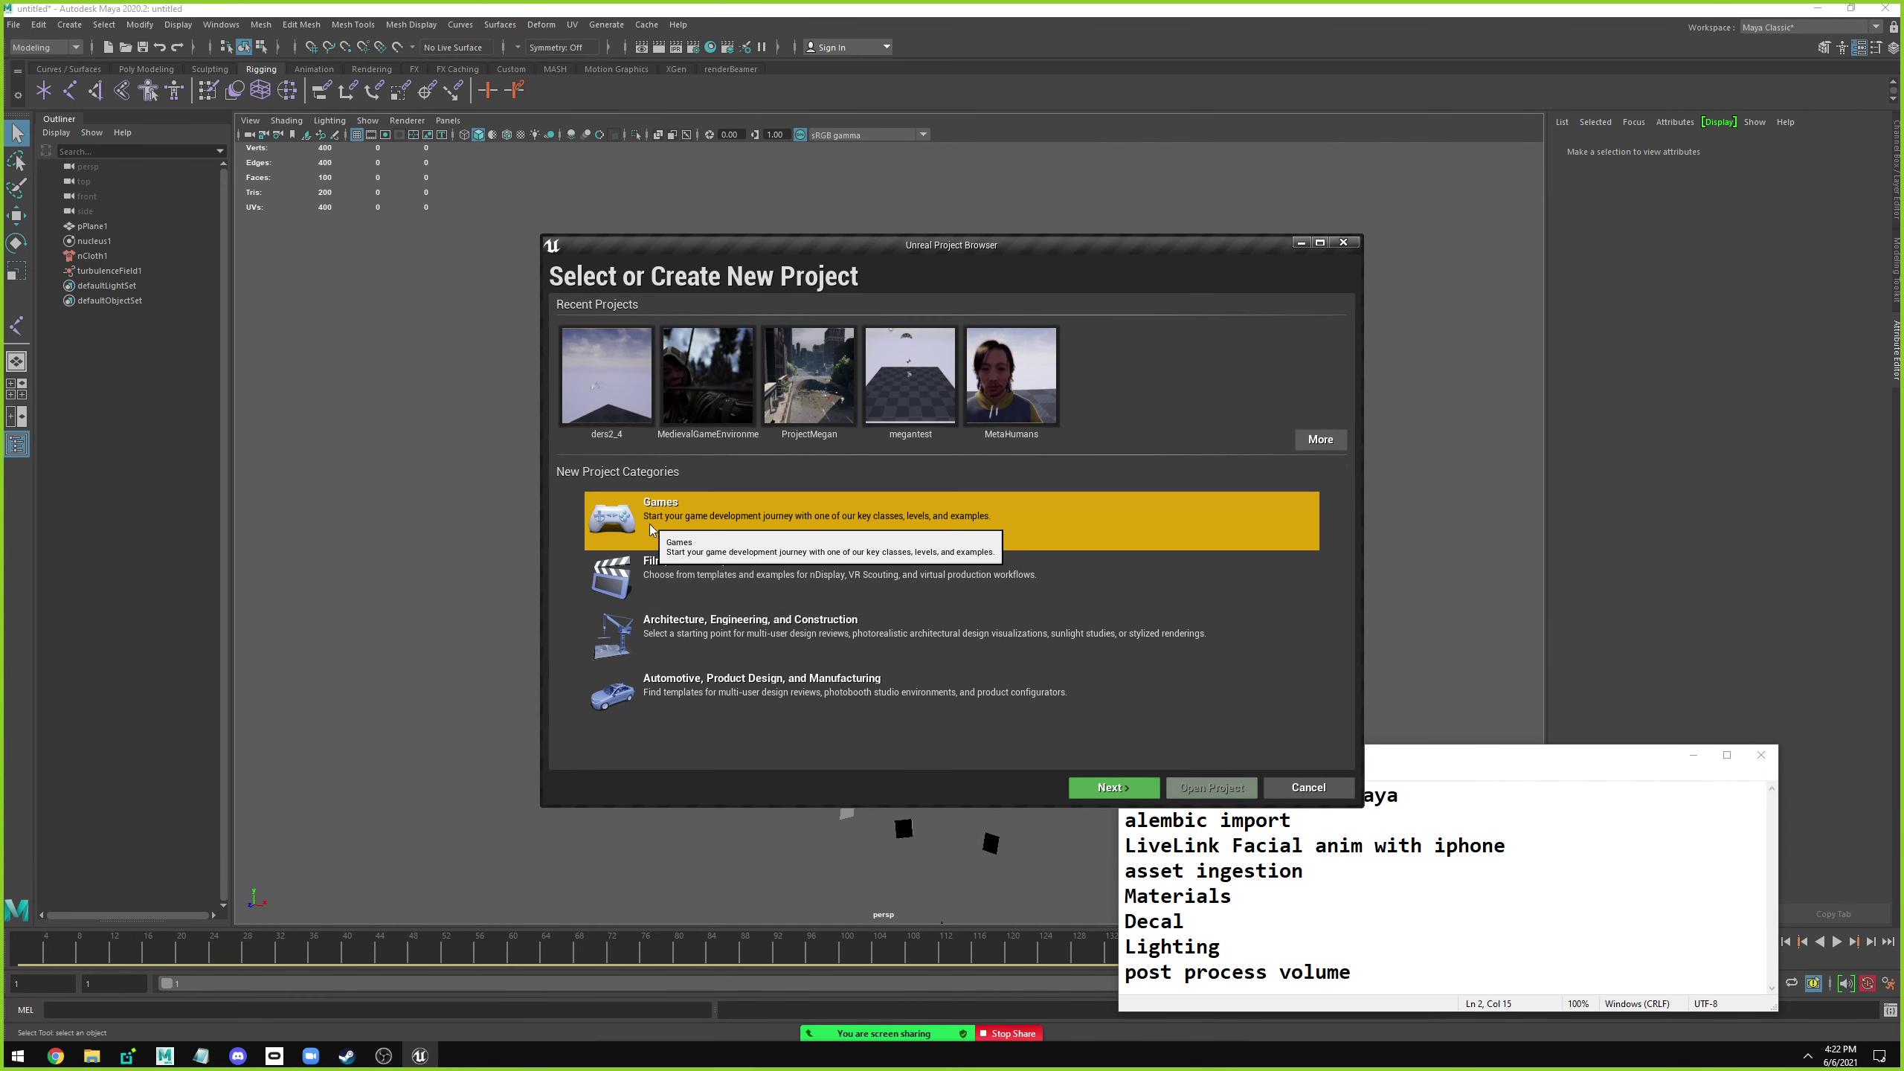
pyautogui.click(1092, 785)
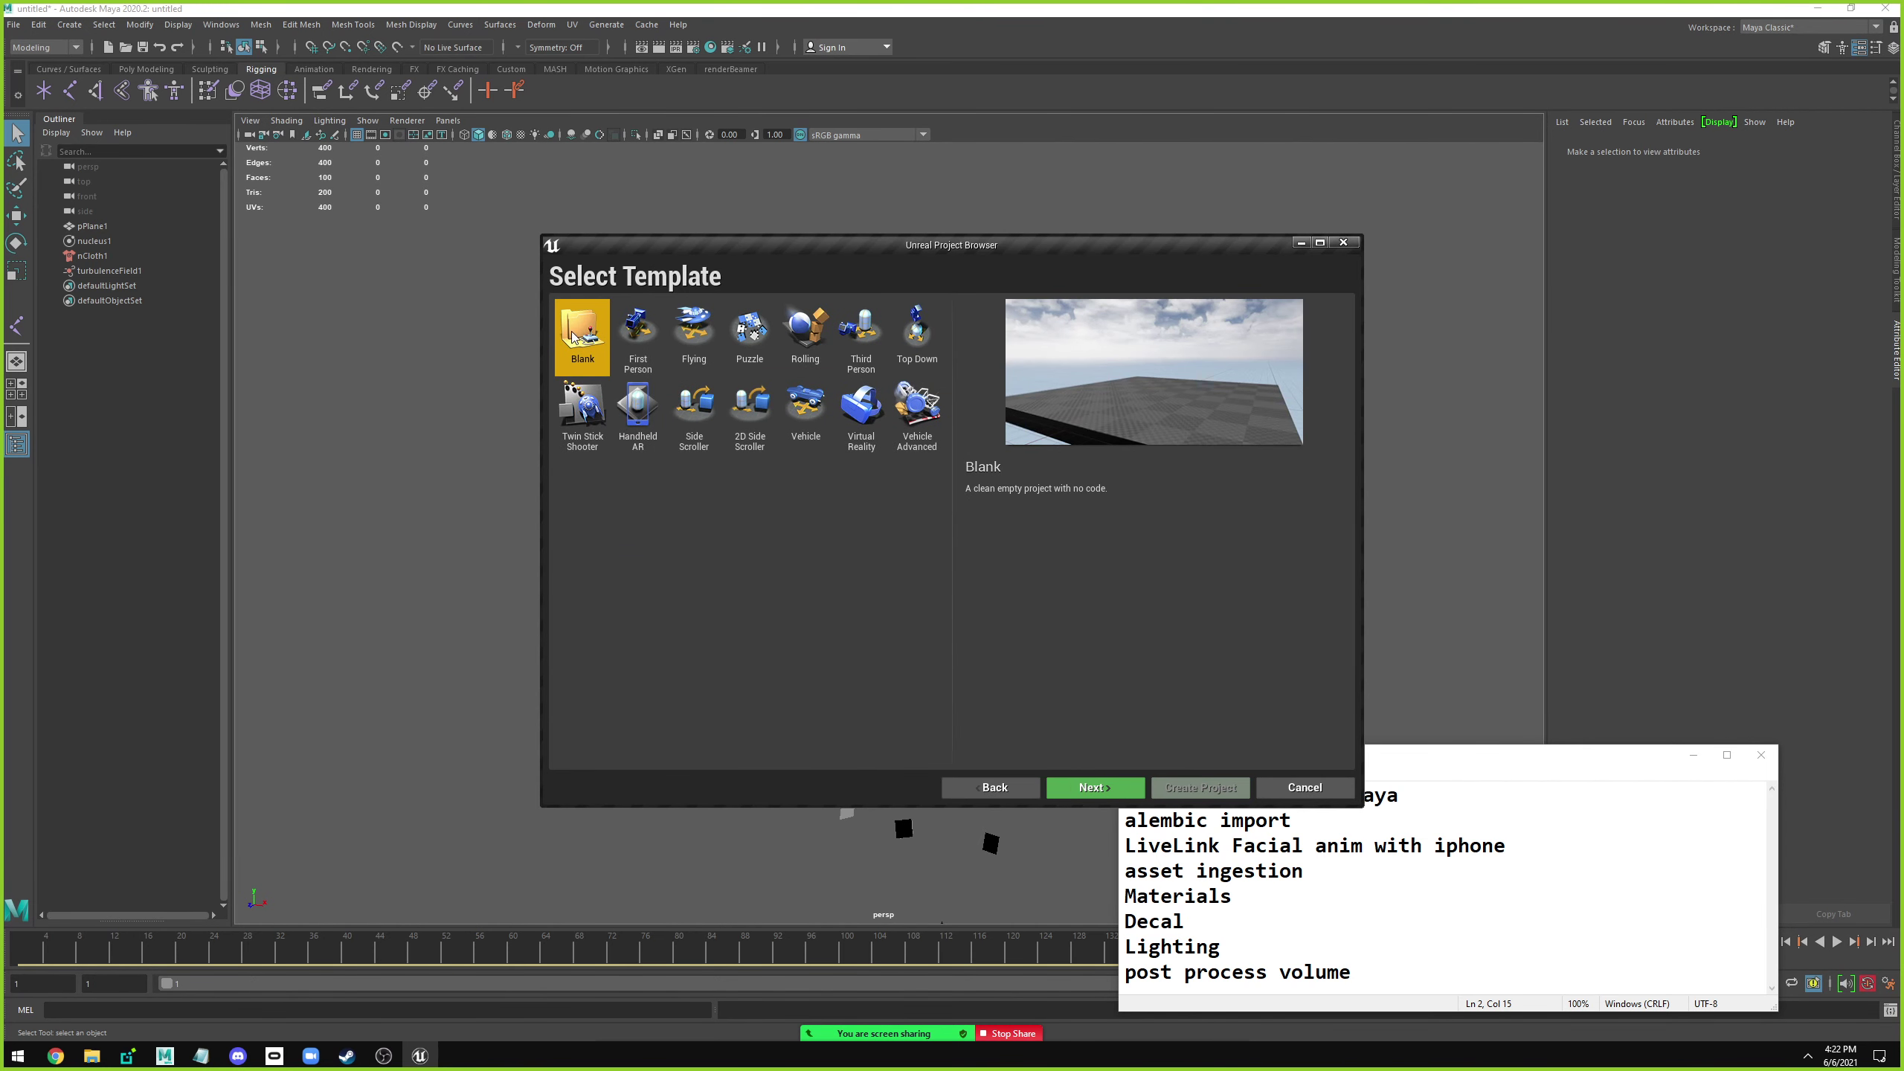
pyautogui.click(1089, 790)
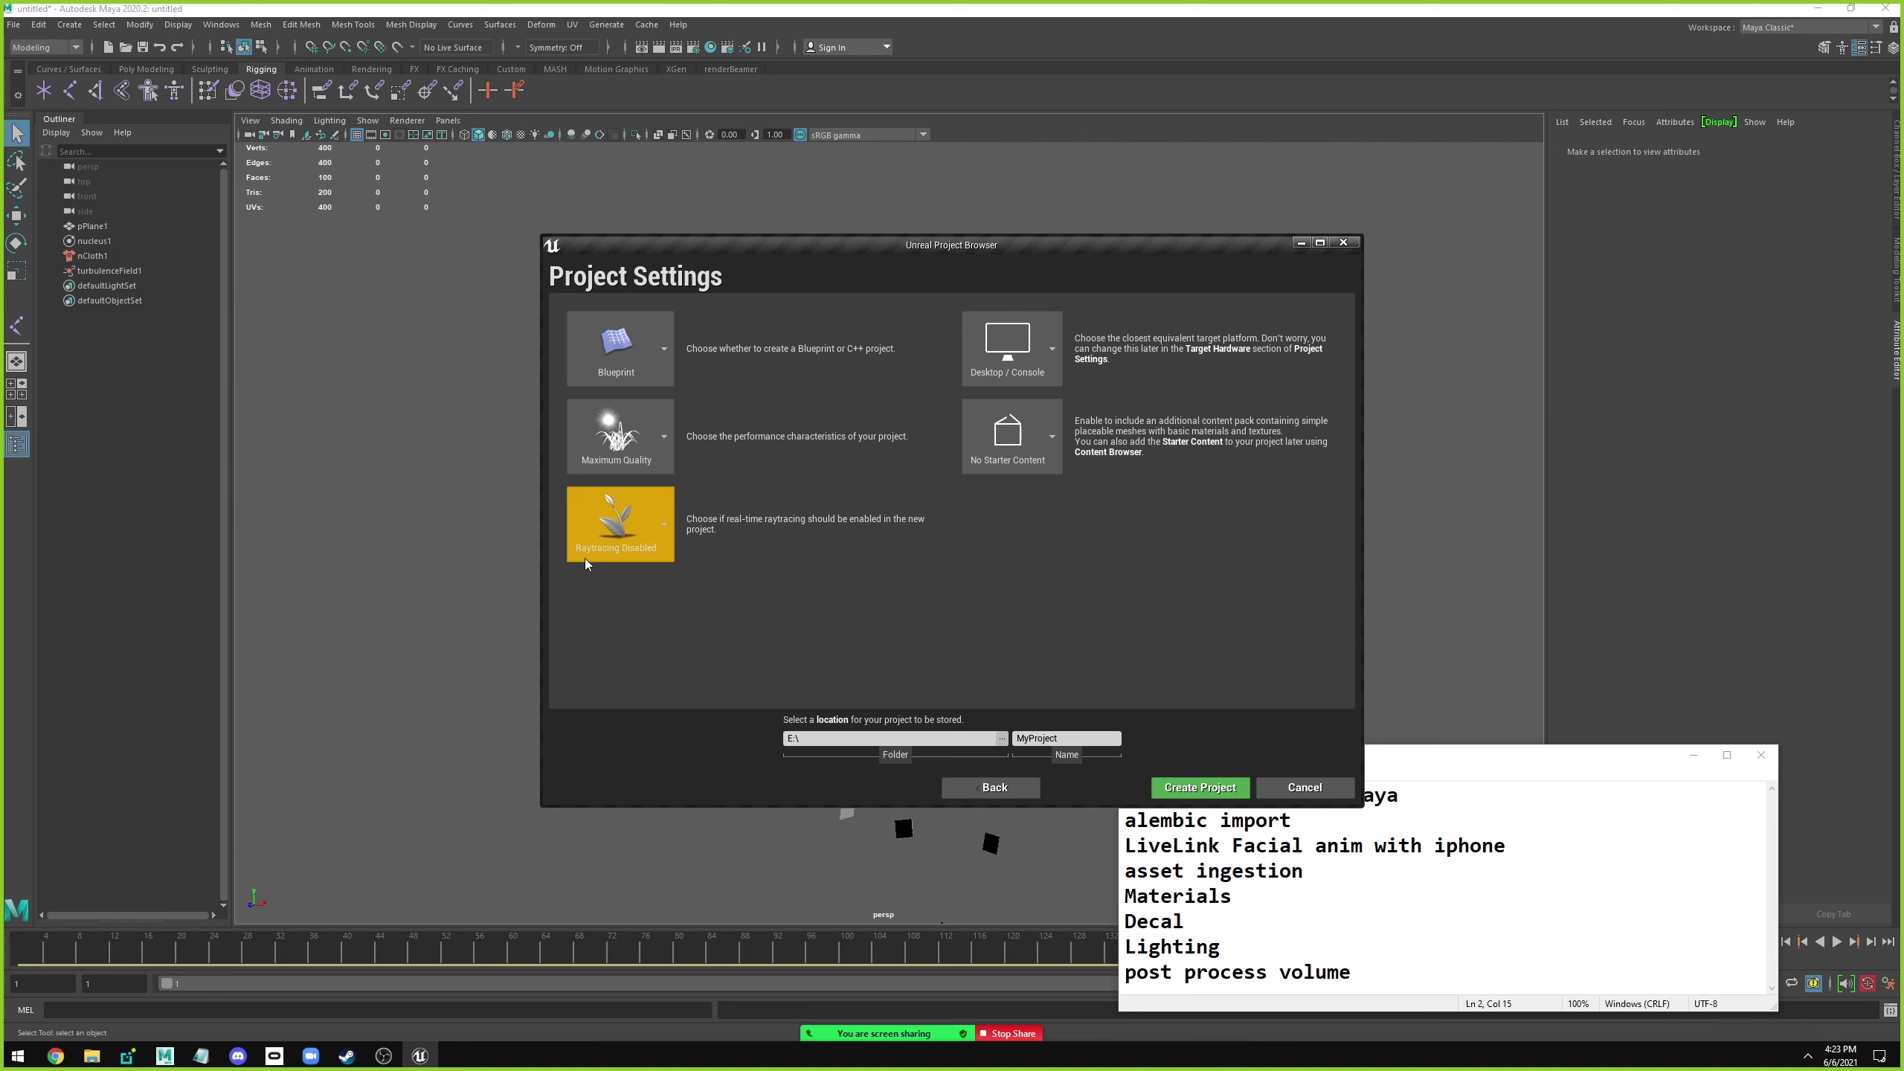
pyautogui.click(662, 537)
pyautogui.click(628, 669)
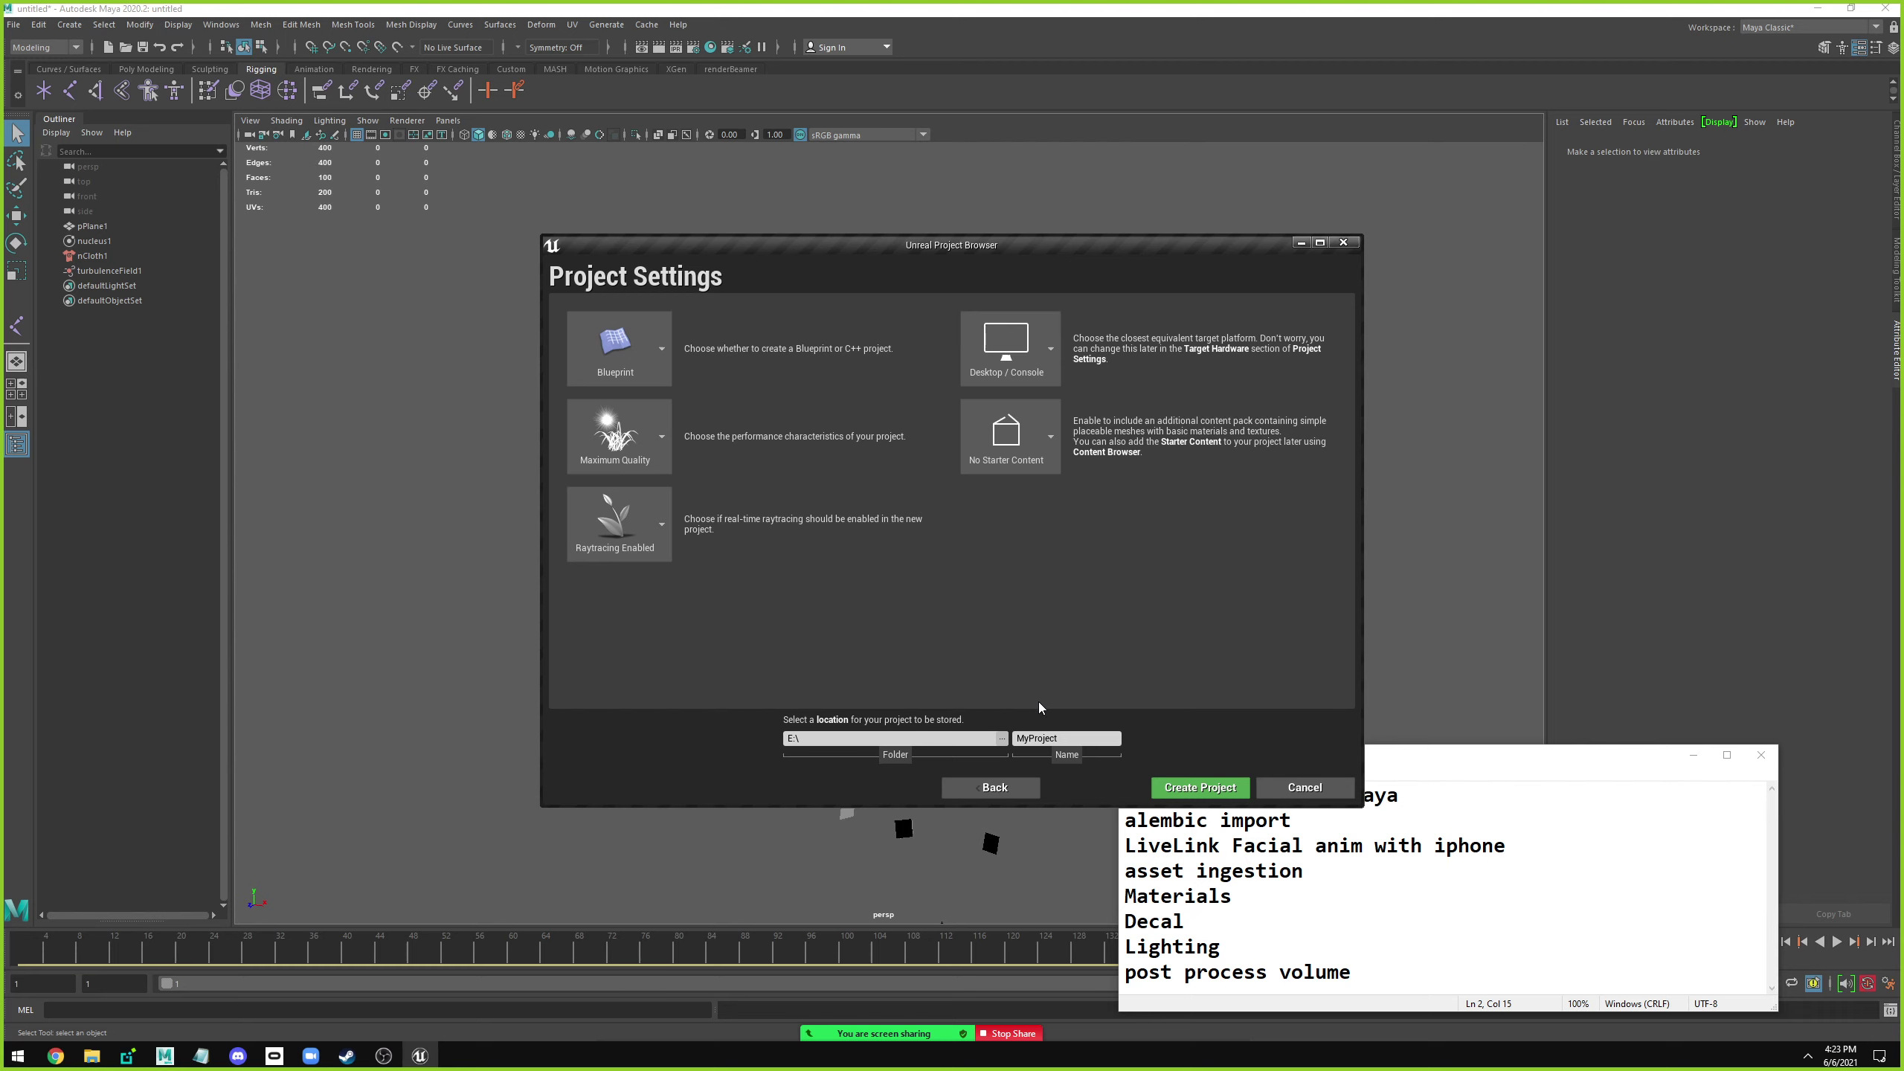
# Name the project RTX_ON and create it.
pyautogui.click(1070, 738)
pyautogui.write('RT')
pyautogui.write('X 0')
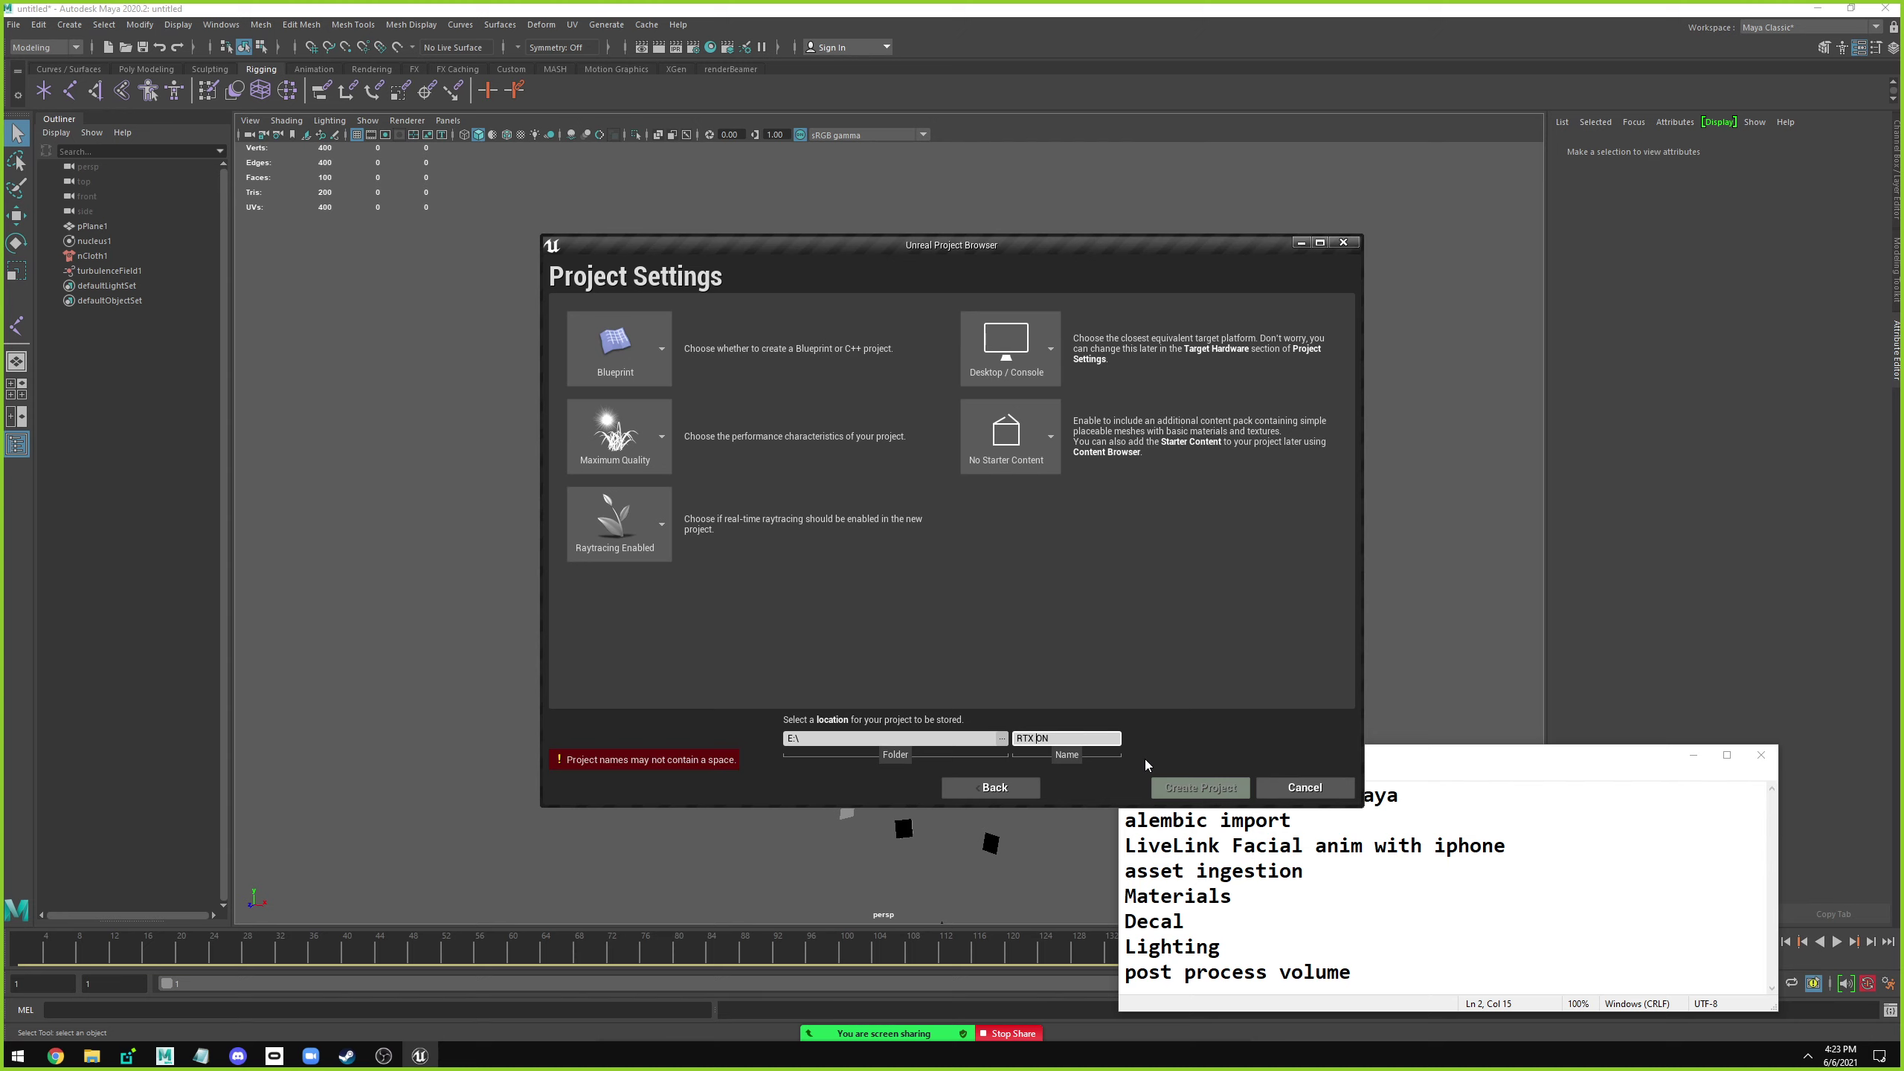
pyautogui.hotkey('shift', 'Left')
pyautogui.hotkey('shift', 'Left')
pyautogui.write('_')
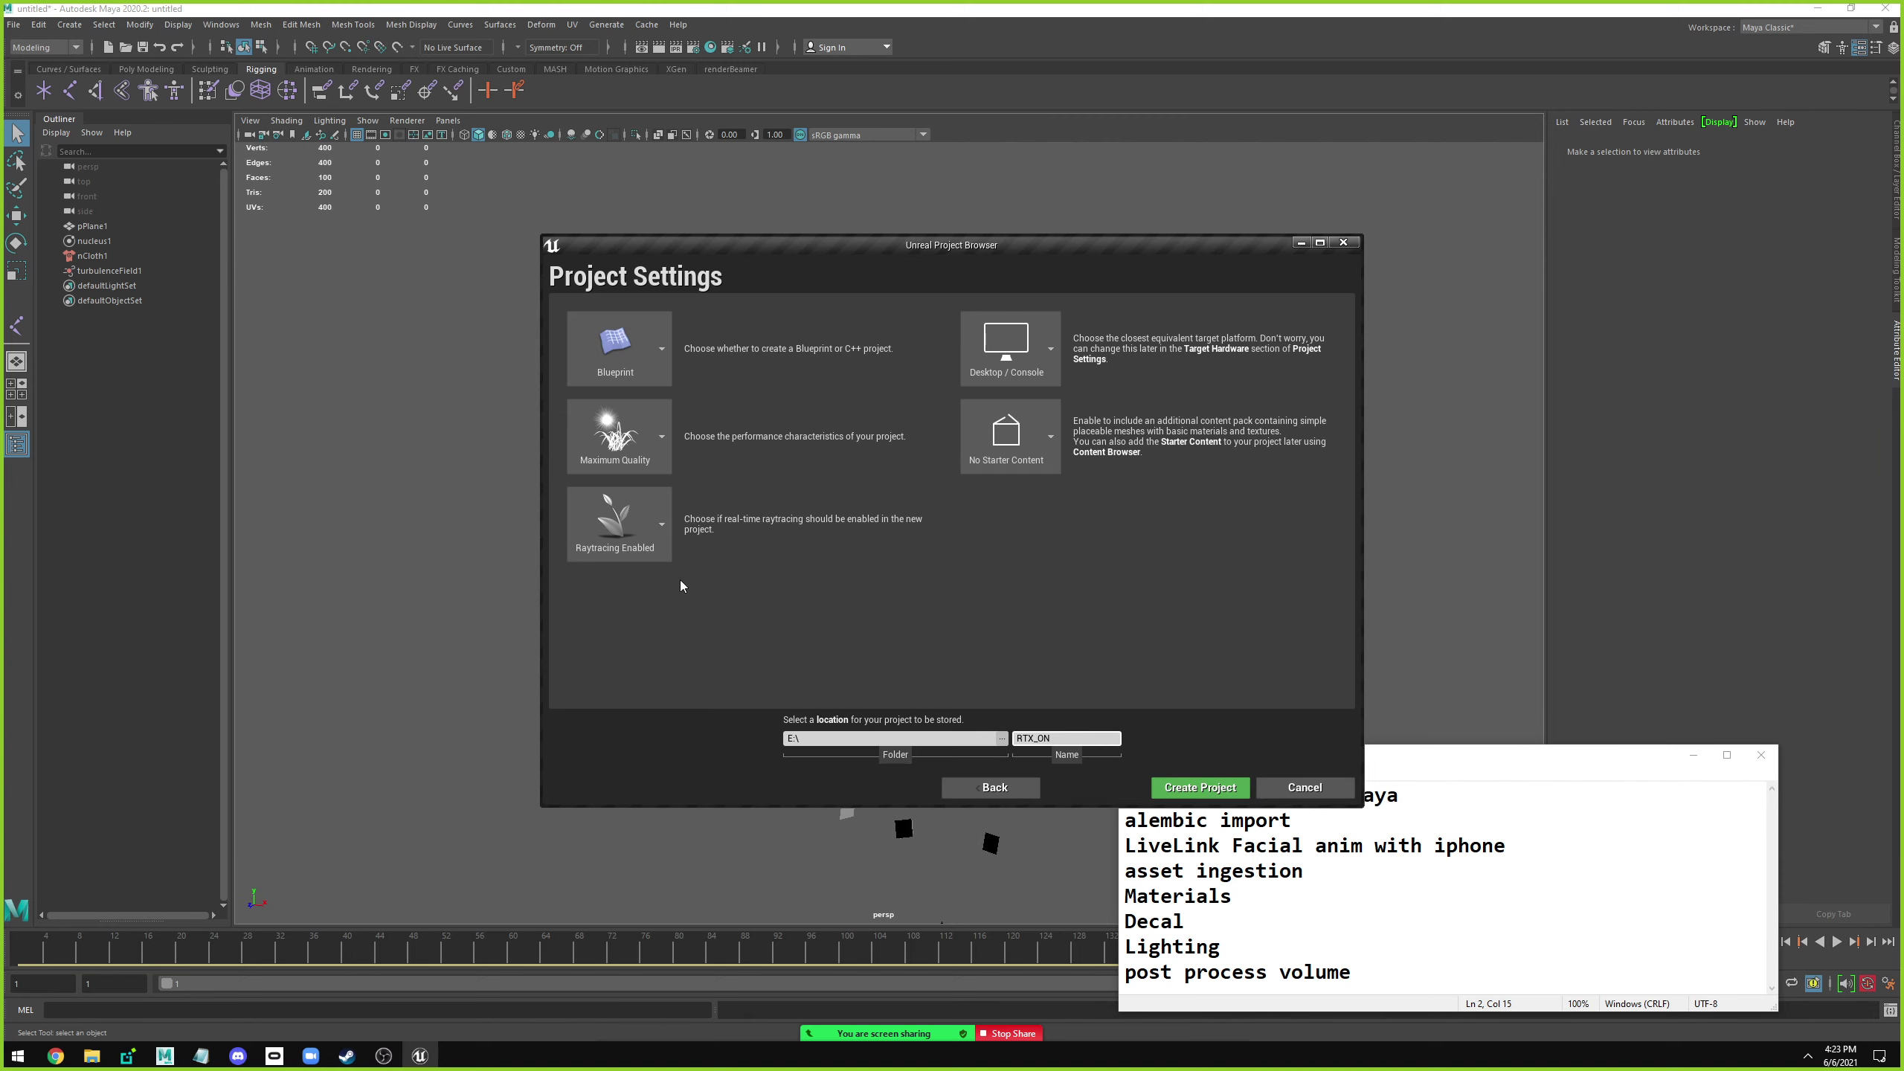
pyautogui.click(1199, 788)
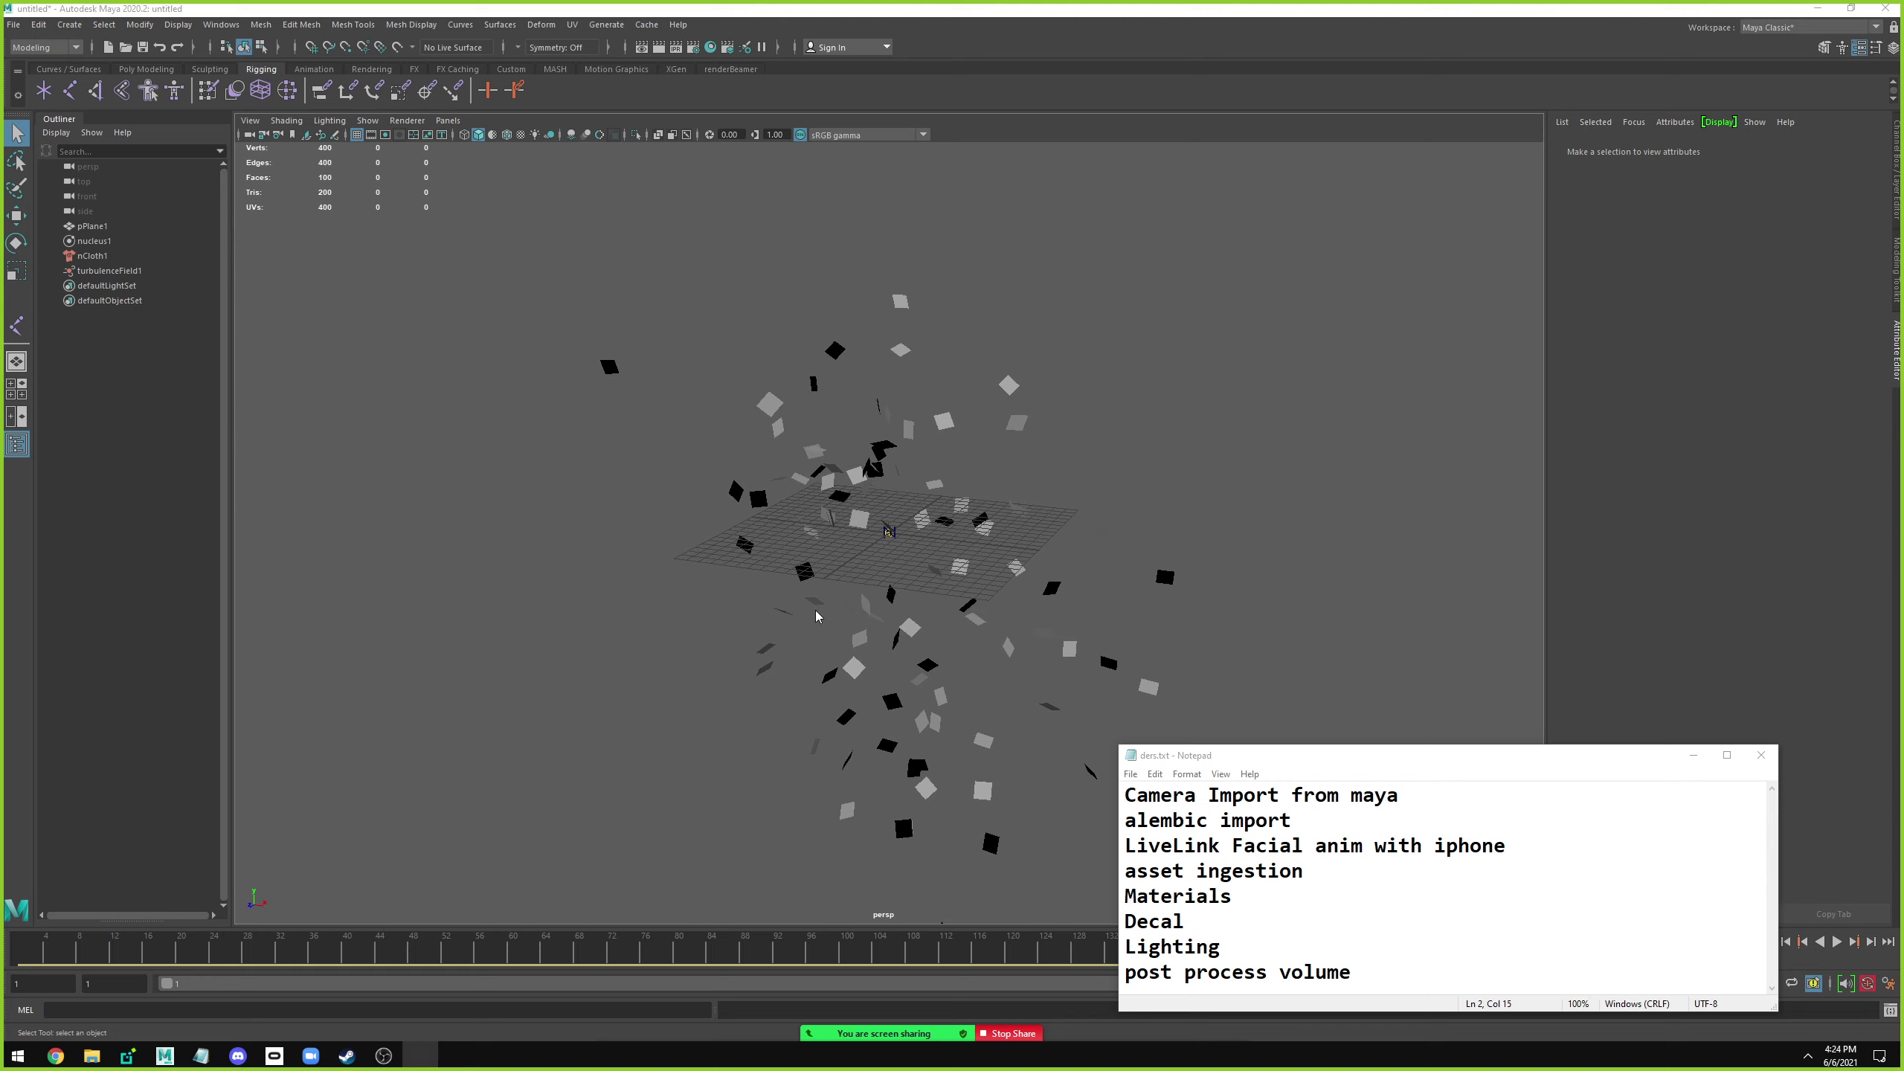
# Bring the RTX_ON Unreal Editor window to the front from the taskbar.
pyautogui.moveTo(419, 1056)
pyautogui.click(421, 1057)
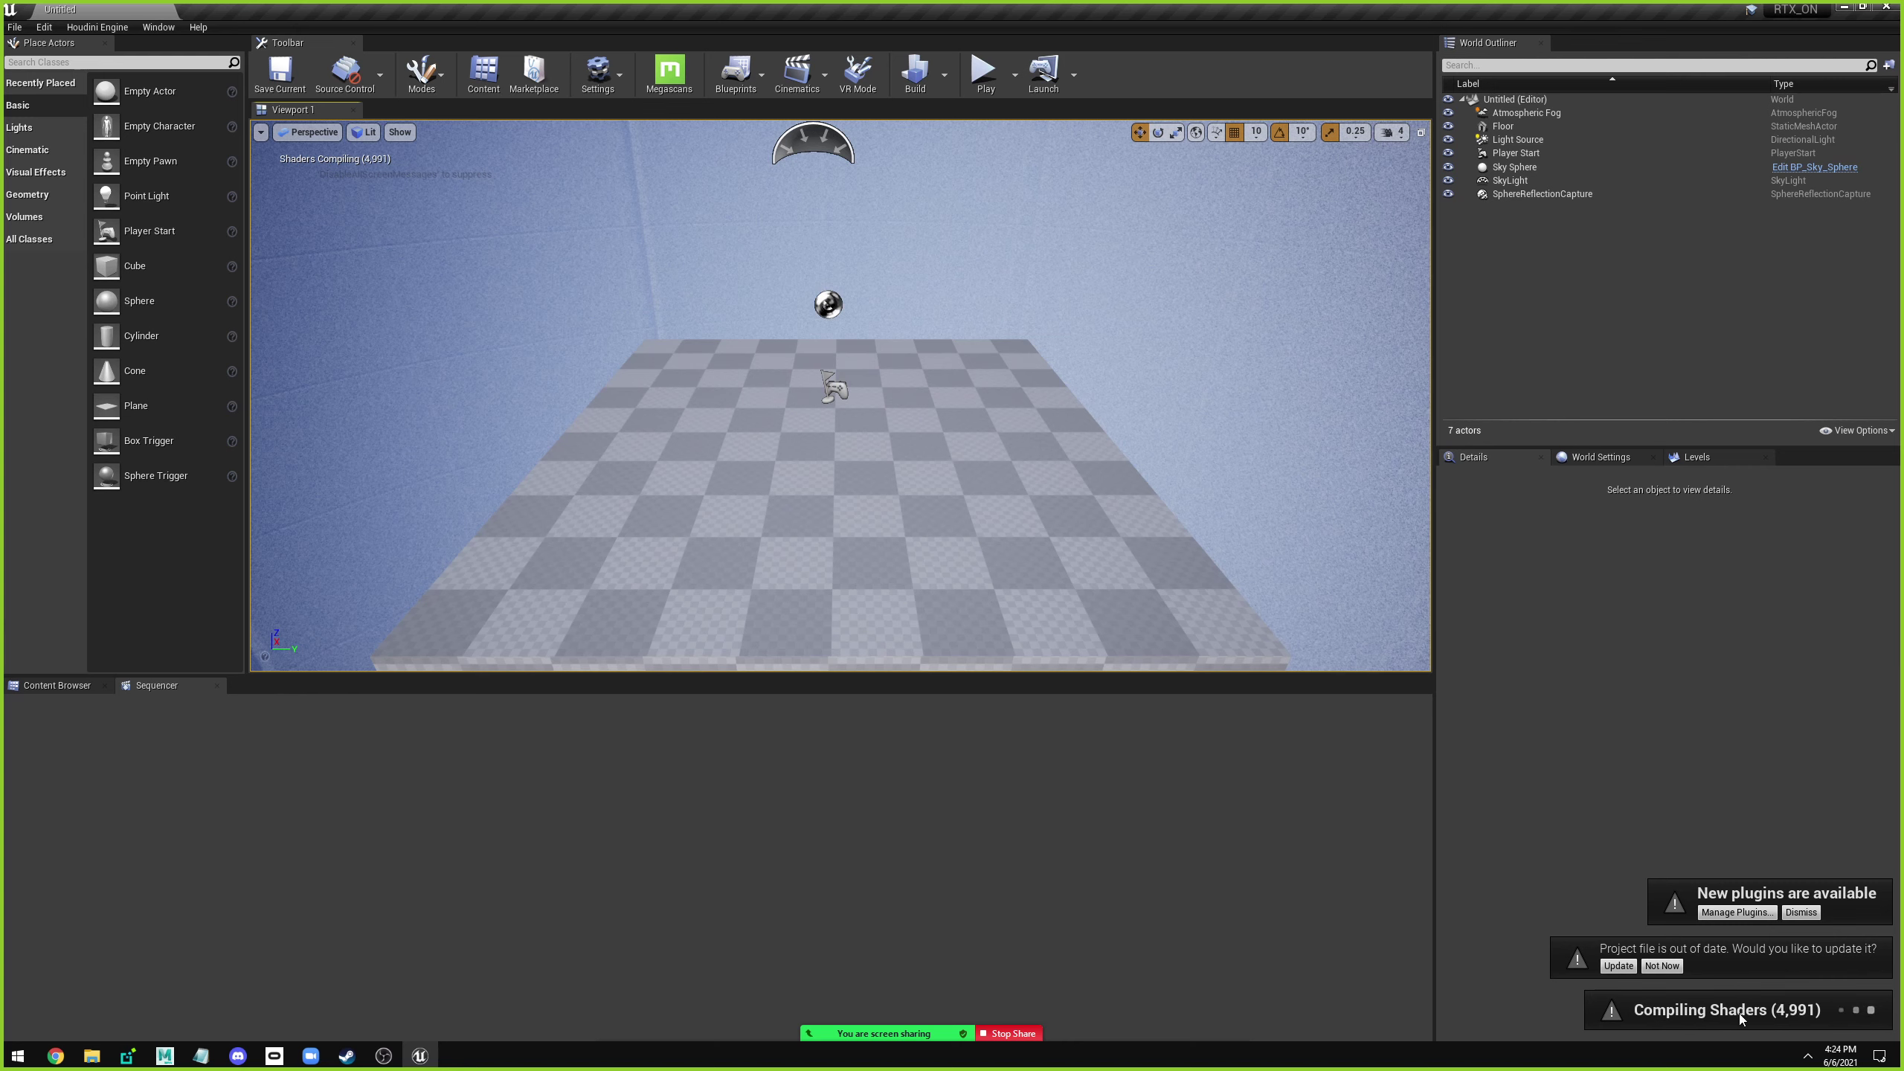
# Place a sphere on the floor and a point light beside it, then focus on the light.
pyautogui.click(38, 687)
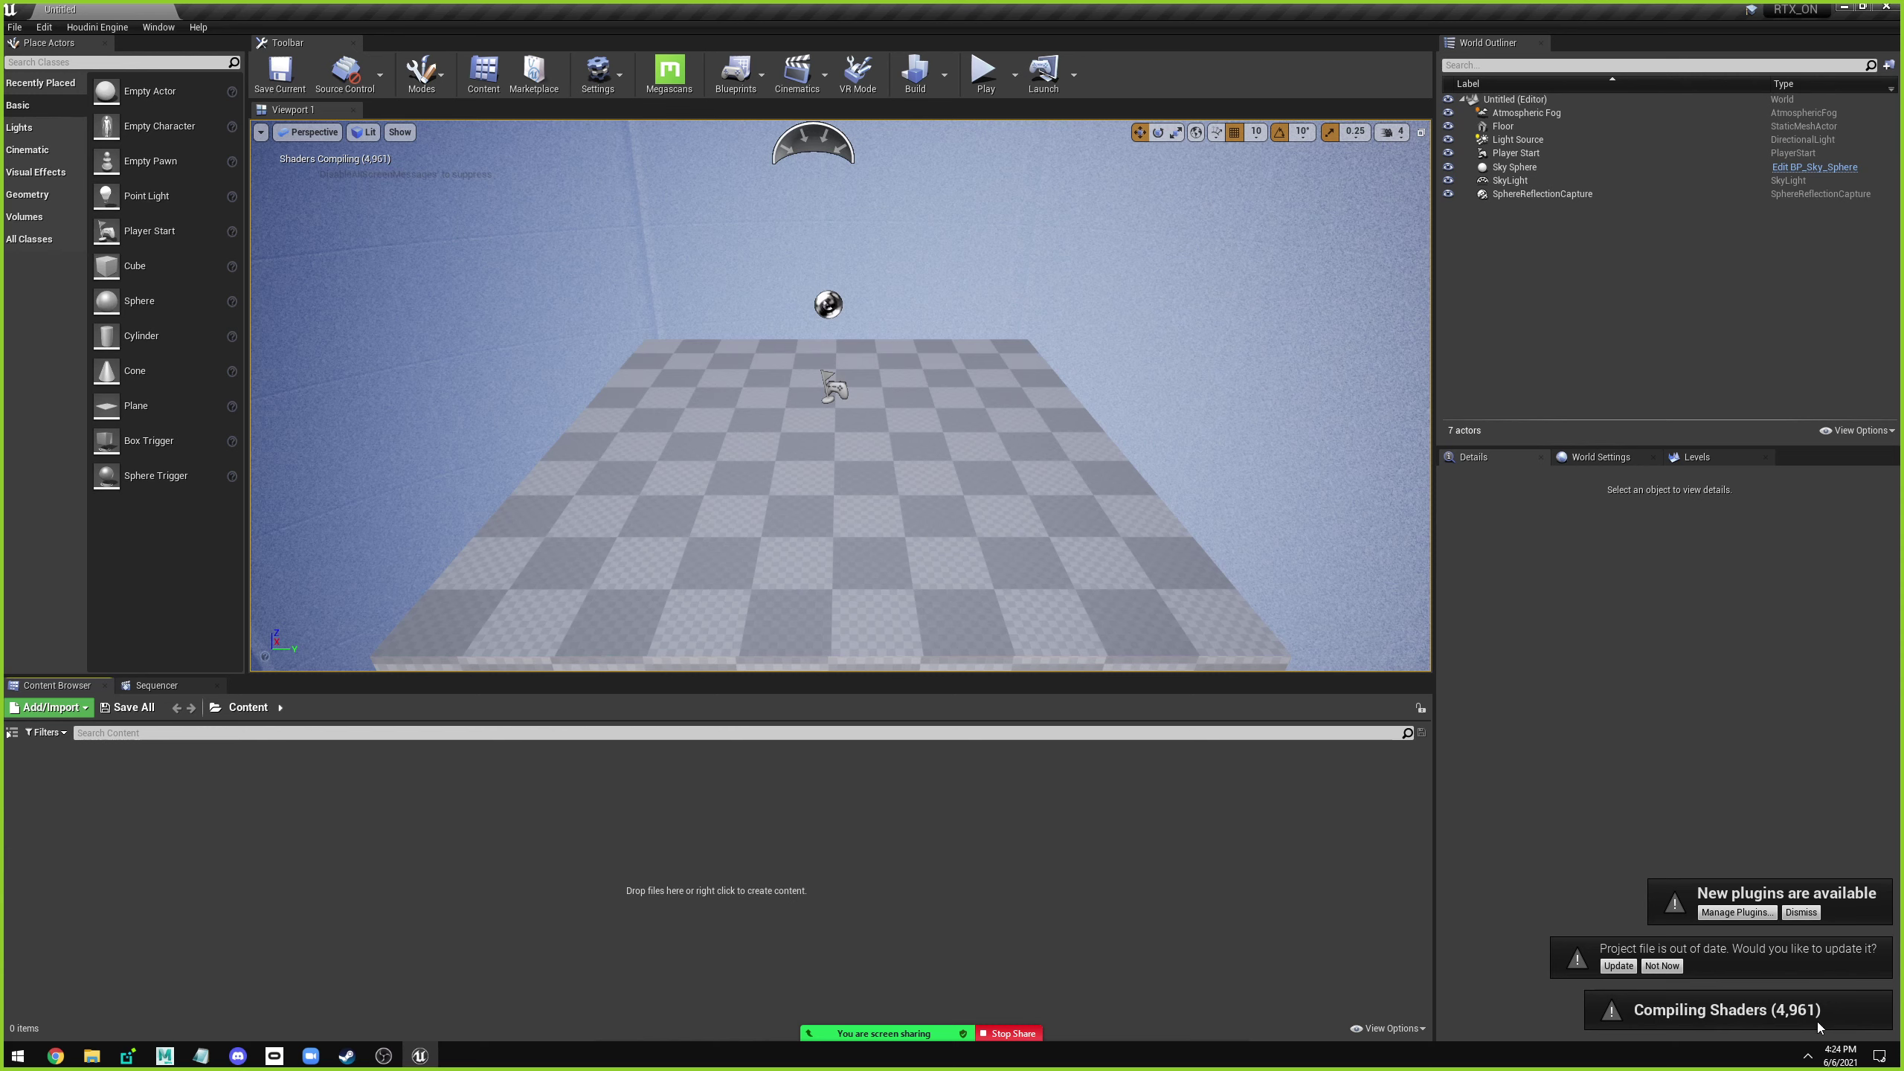
pyautogui.click(12, 733)
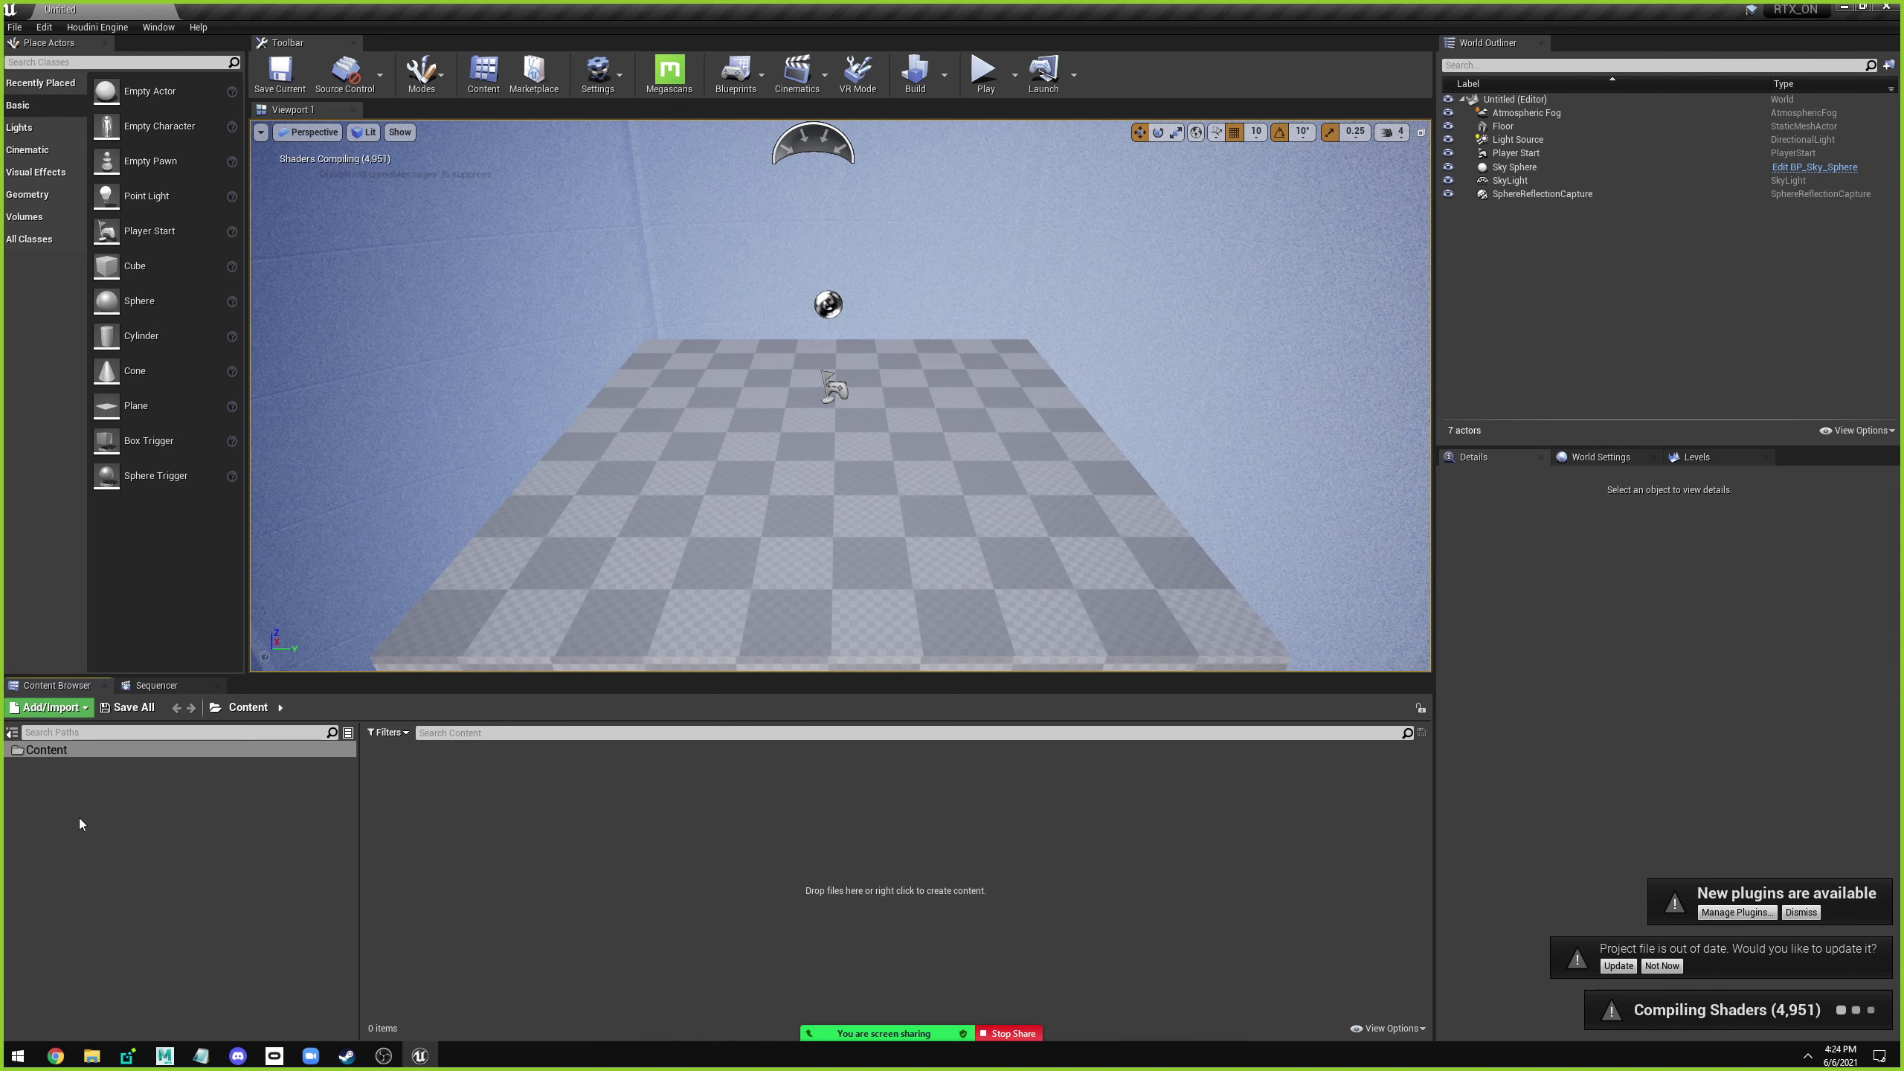
pyautogui.click(46, 750)
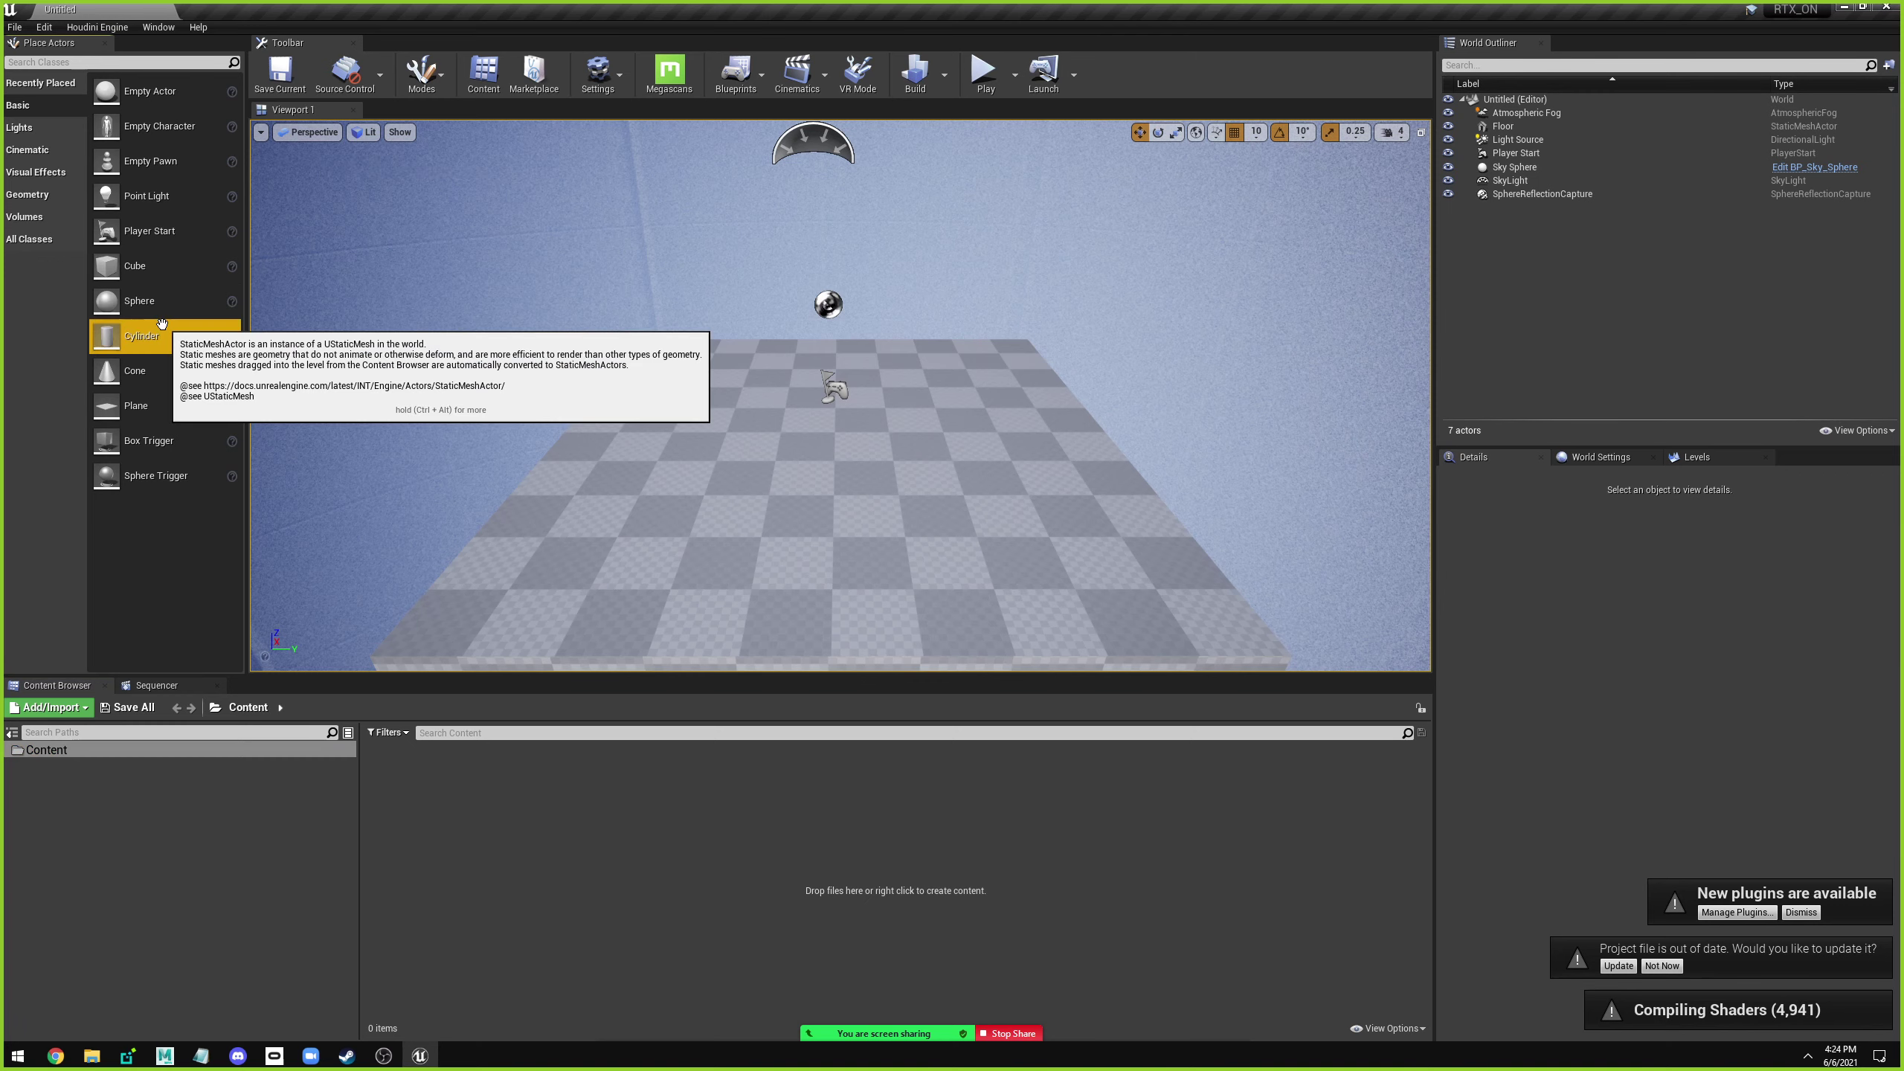
pyautogui.moveTo(131, 300); pyautogui.dragTo(833, 503)
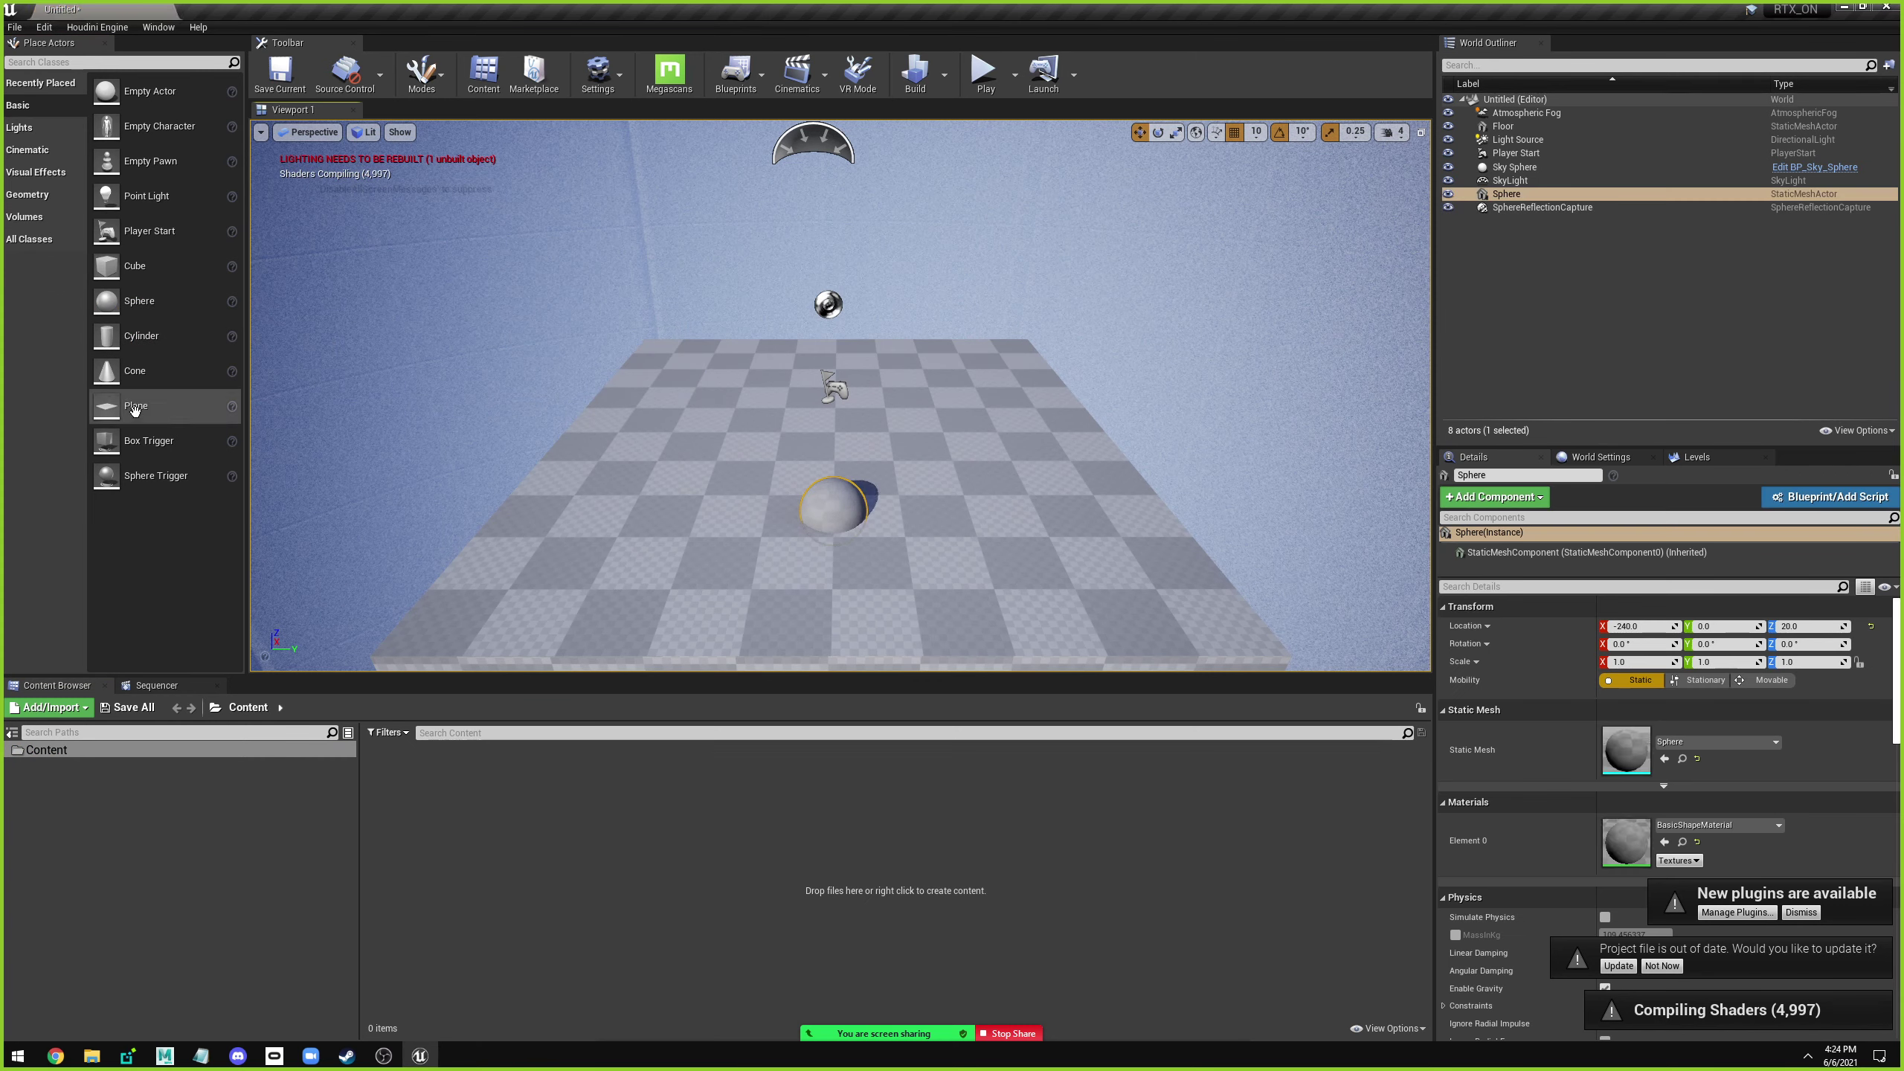
pyautogui.click(42, 177)
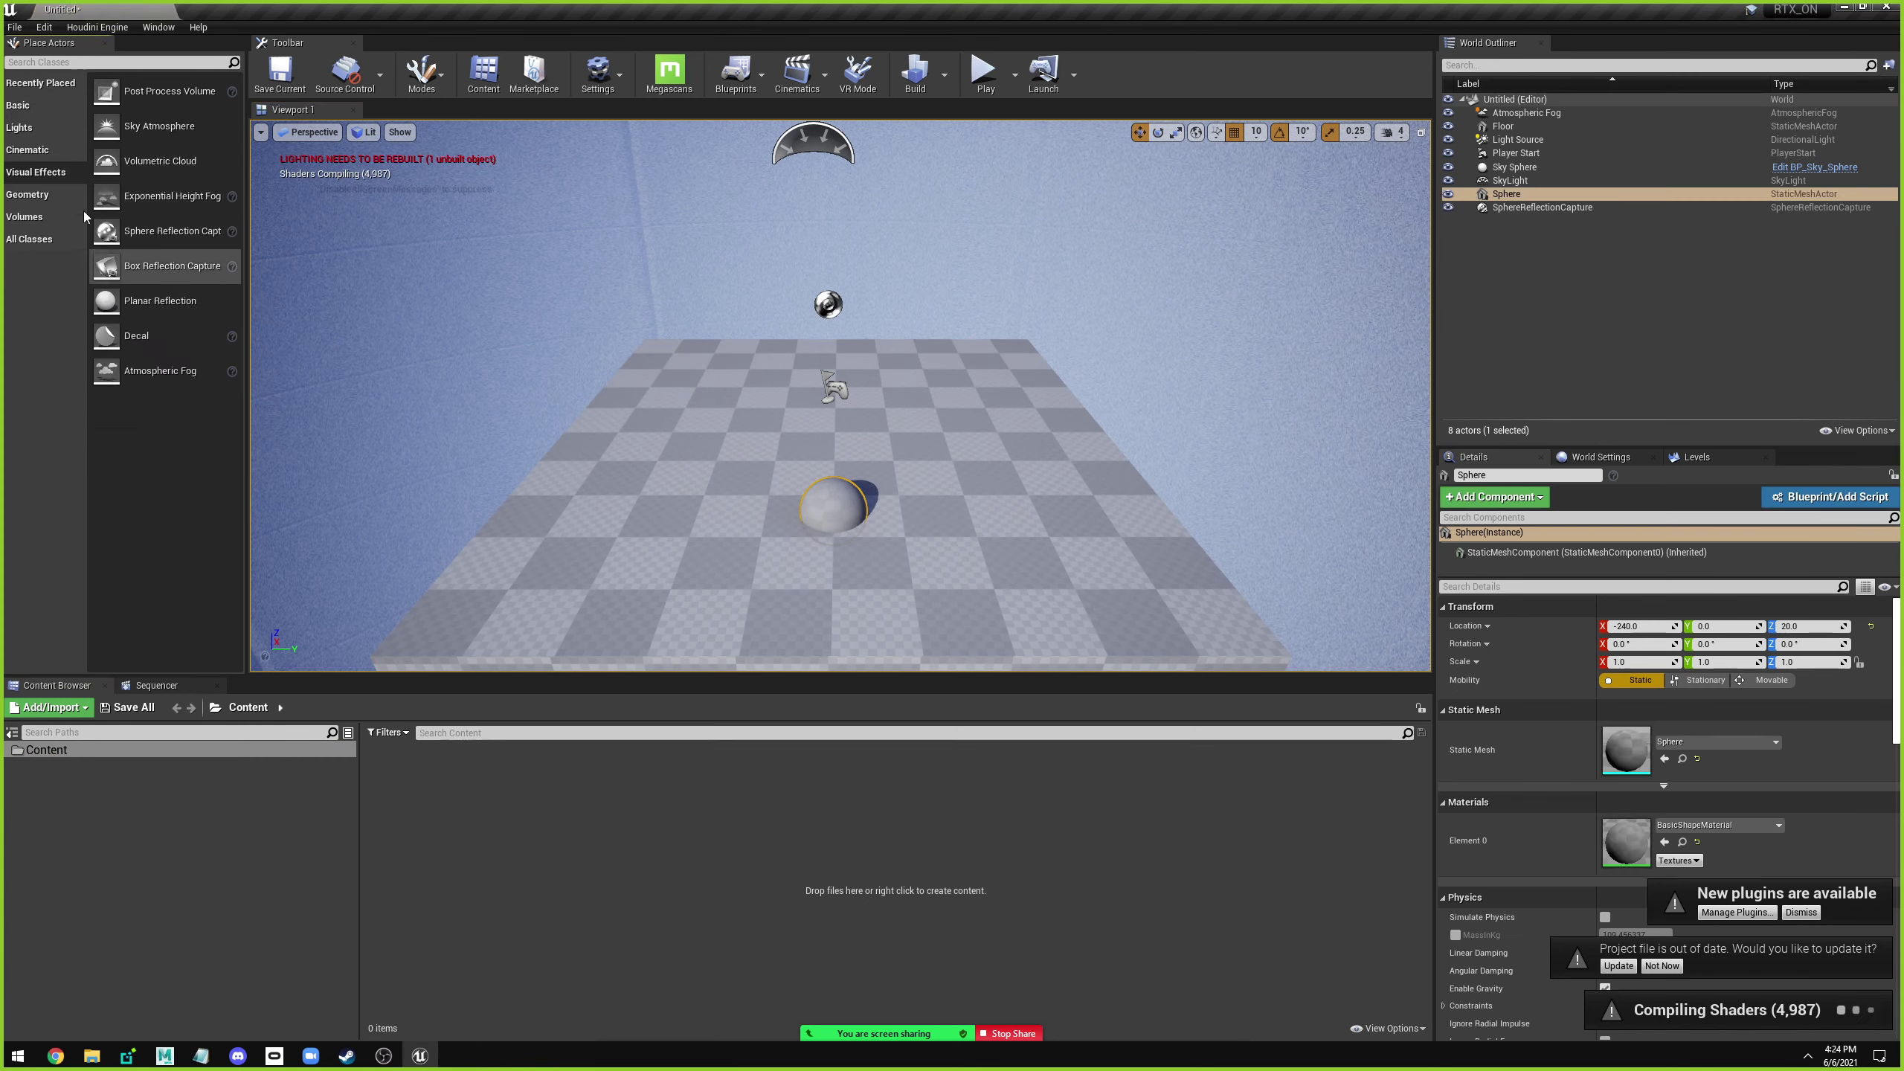
pyautogui.click(34, 127)
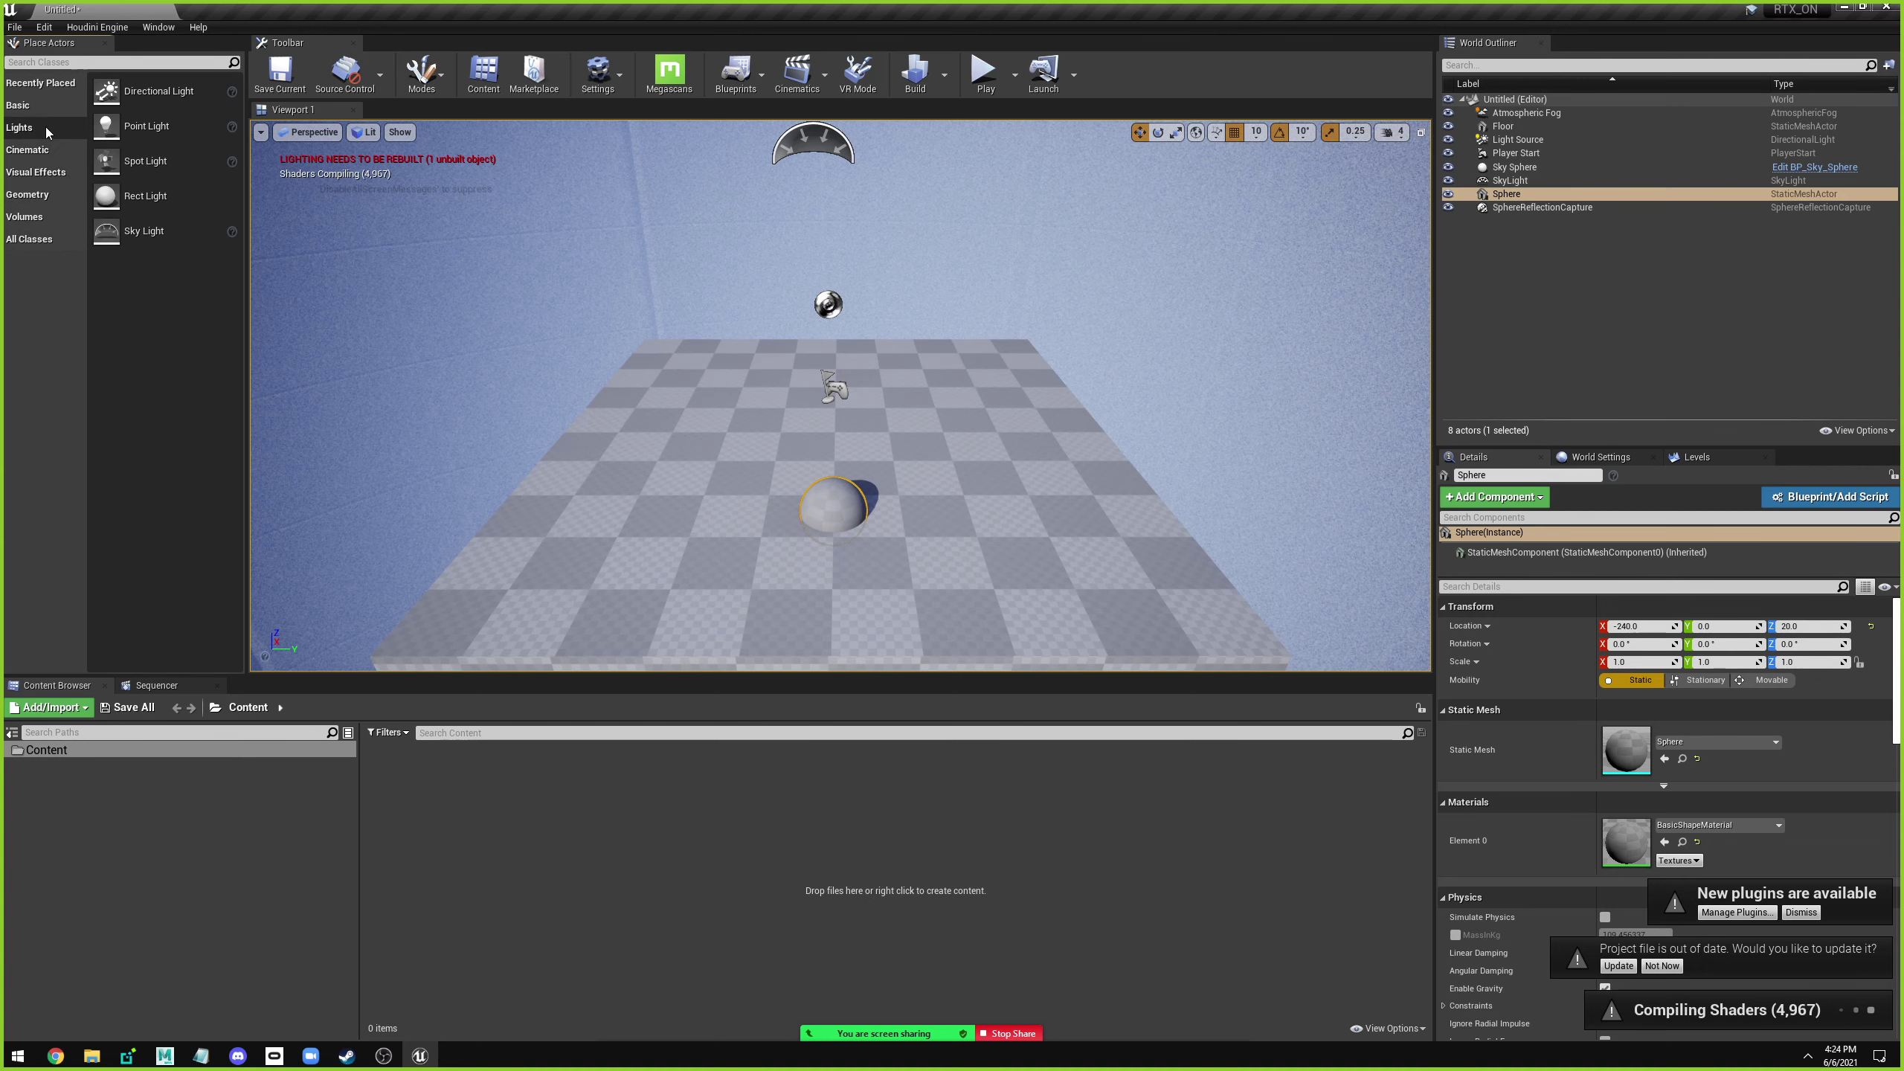
pyautogui.moveTo(139, 130); pyautogui.dragTo(659, 480)
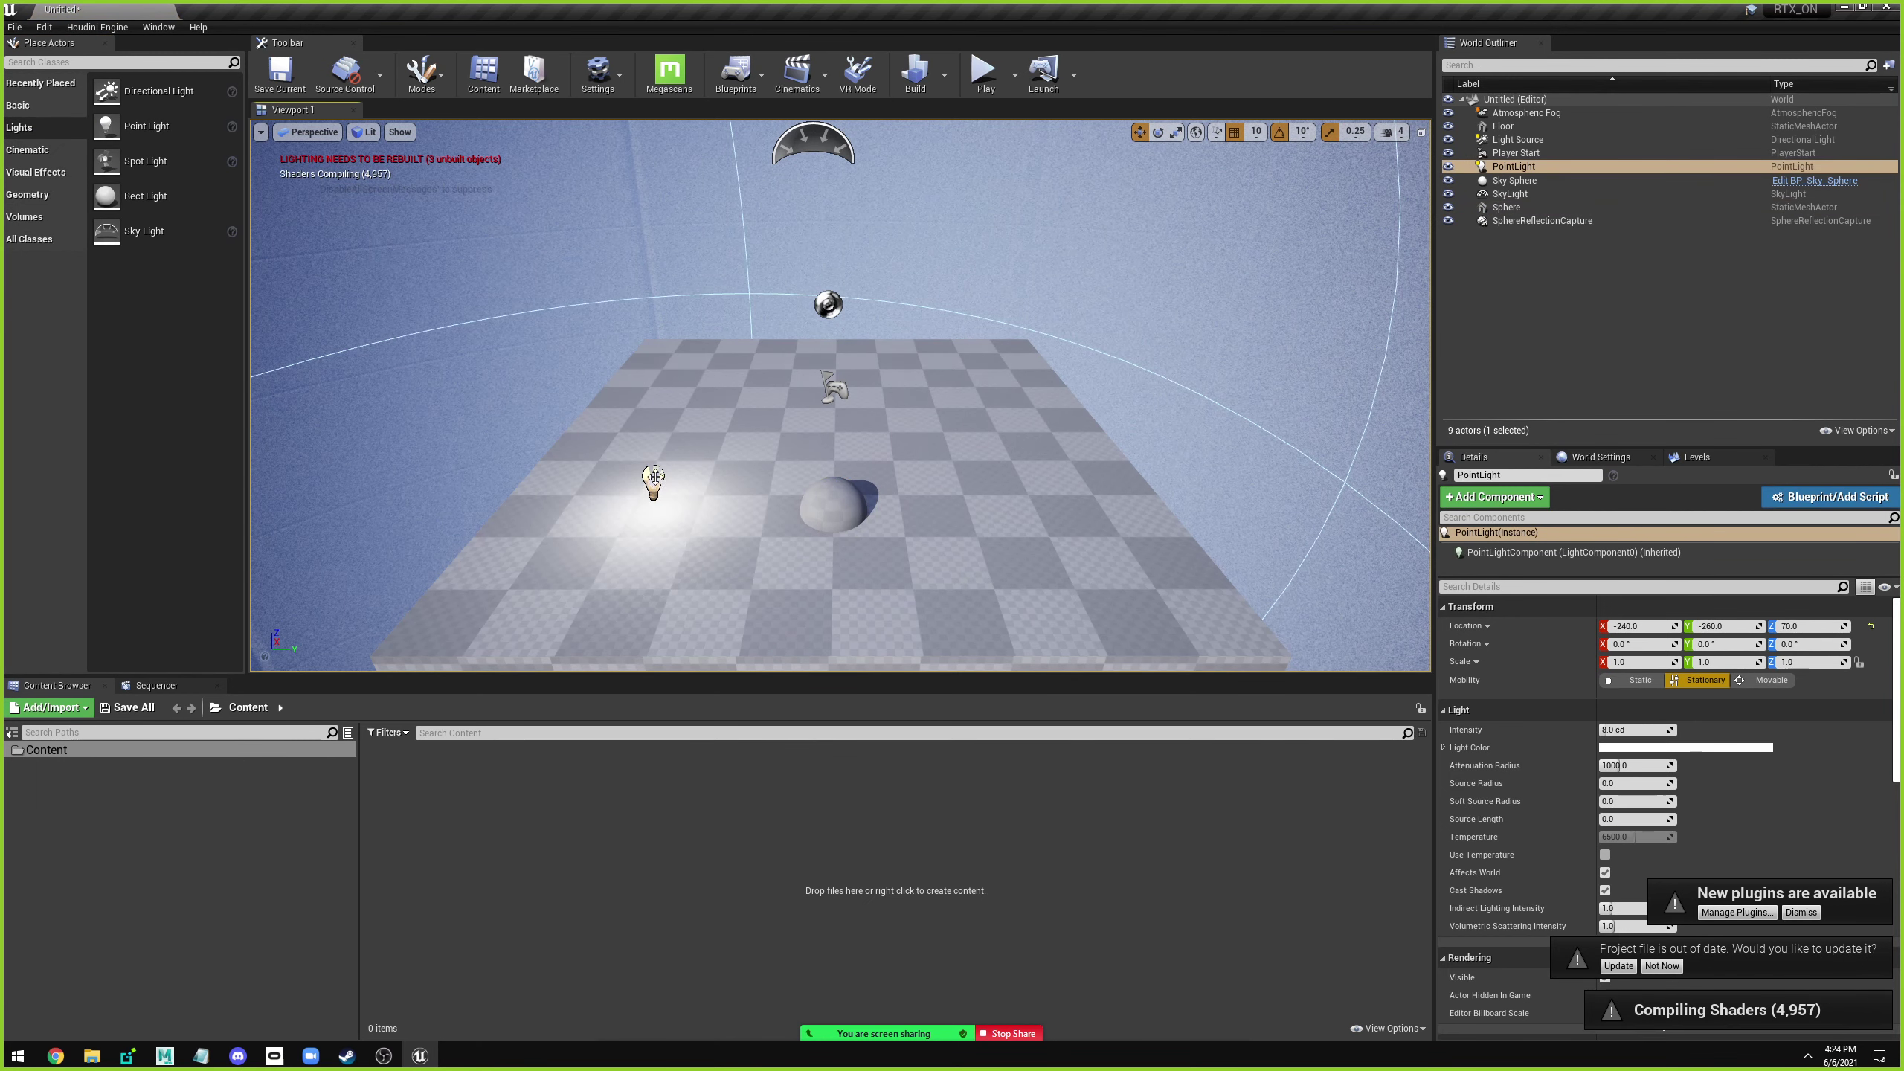
pyautogui.press('f')
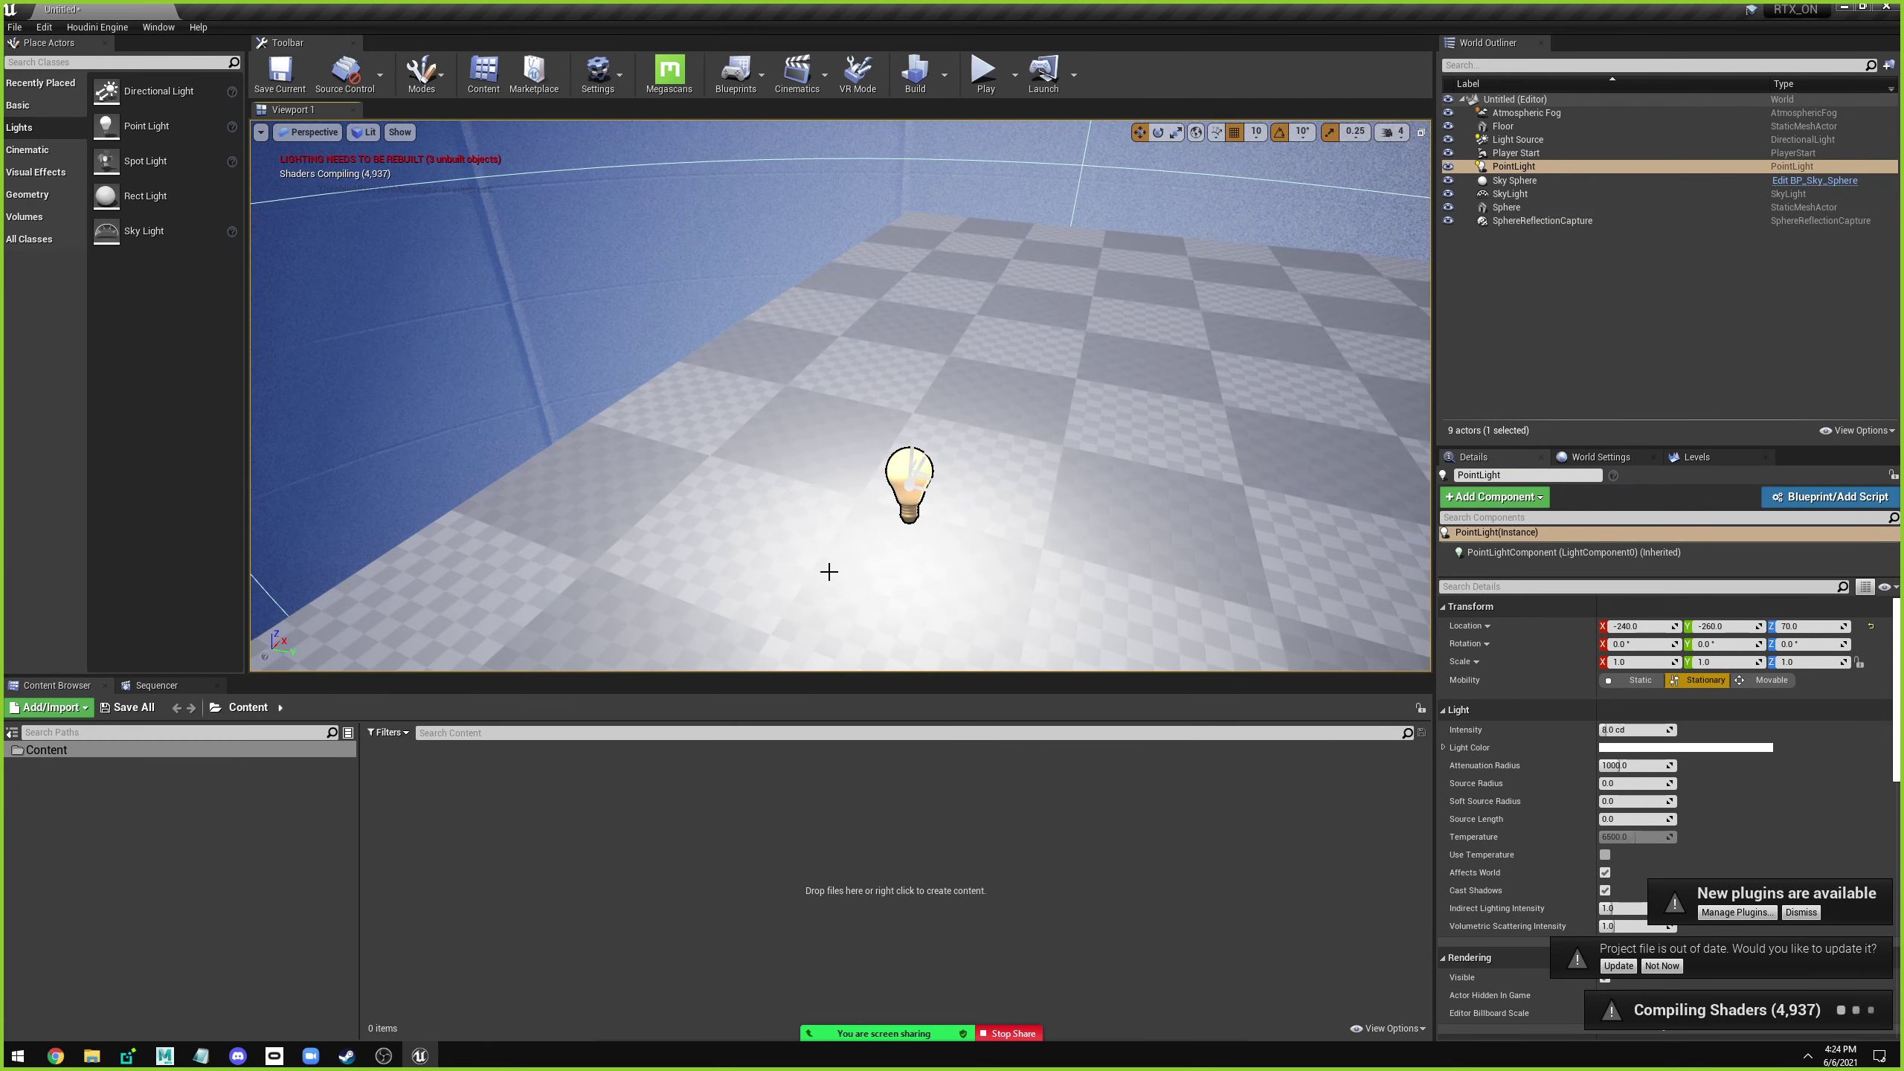
# Enable Show Engine Content, browse the plugin content folders, then close without saving.
pyautogui.click(274, 811)
pyautogui.click(1385, 1029)
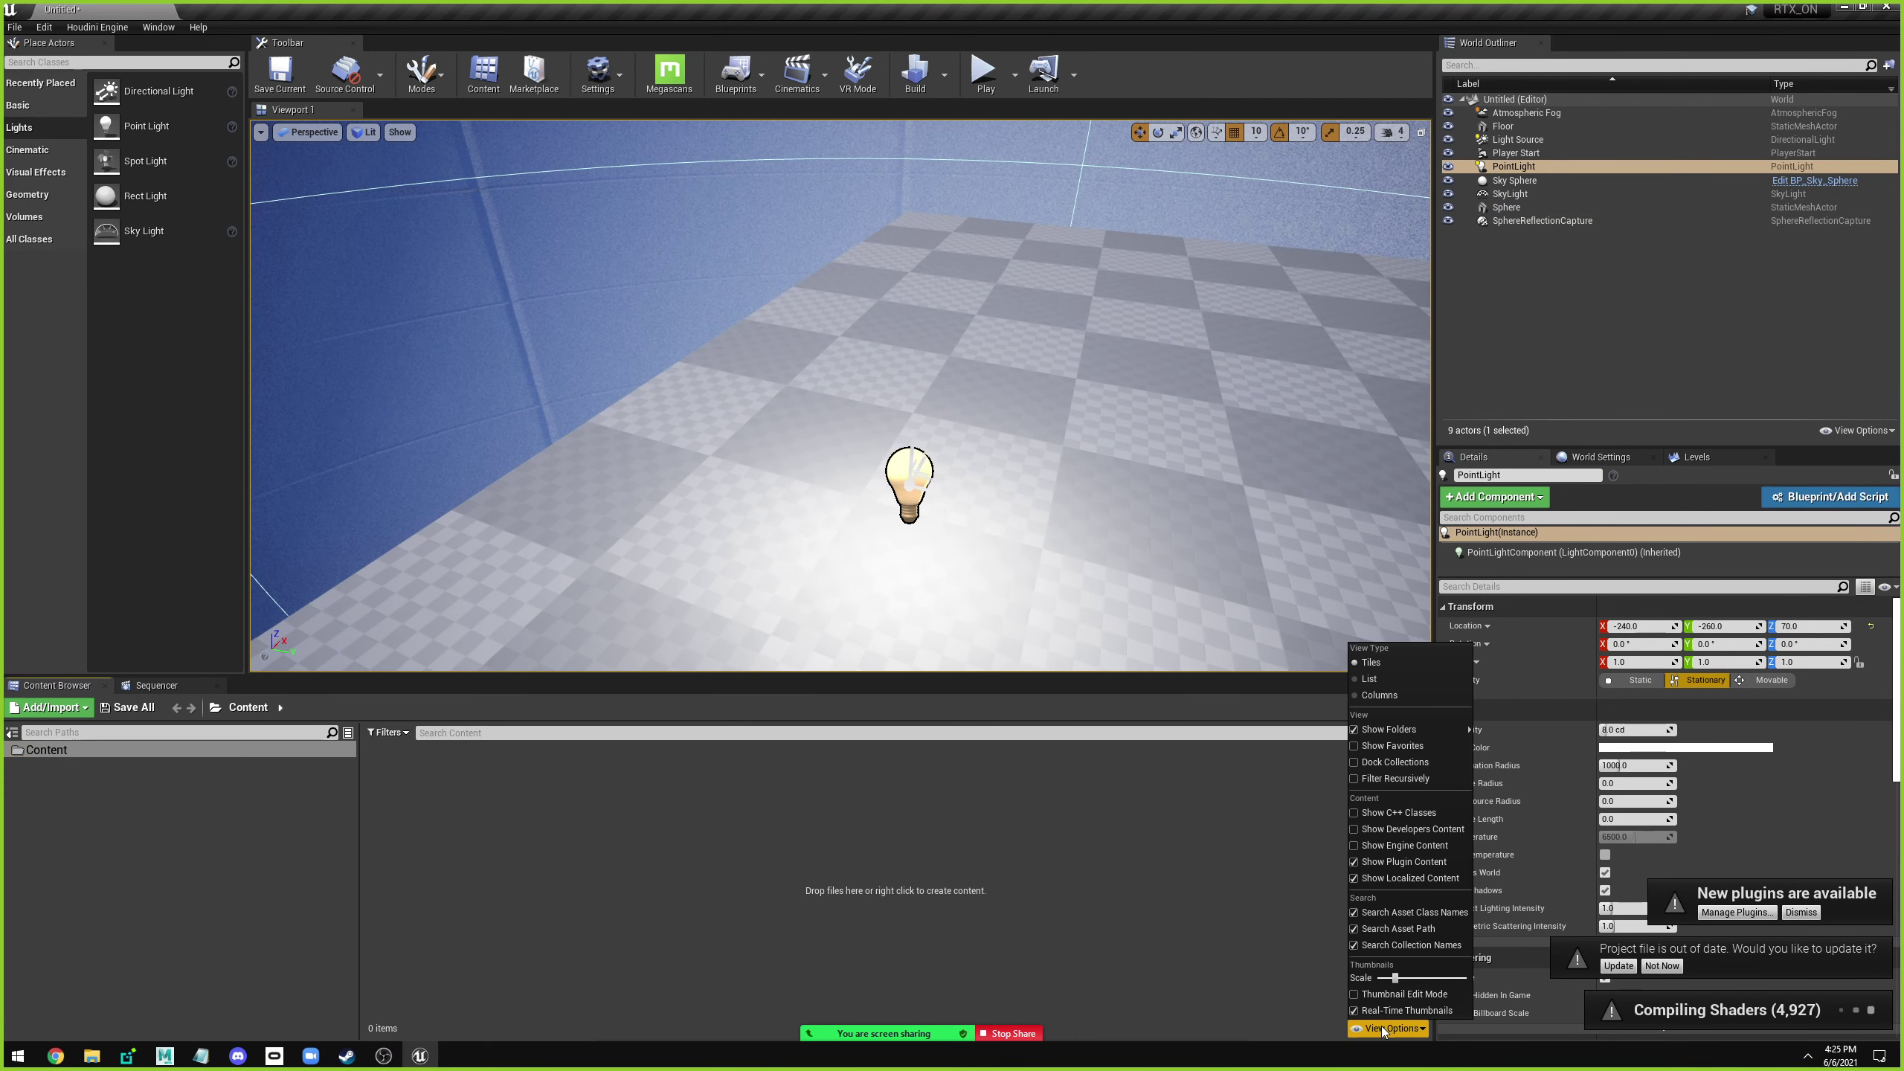
pyautogui.click(1404, 845)
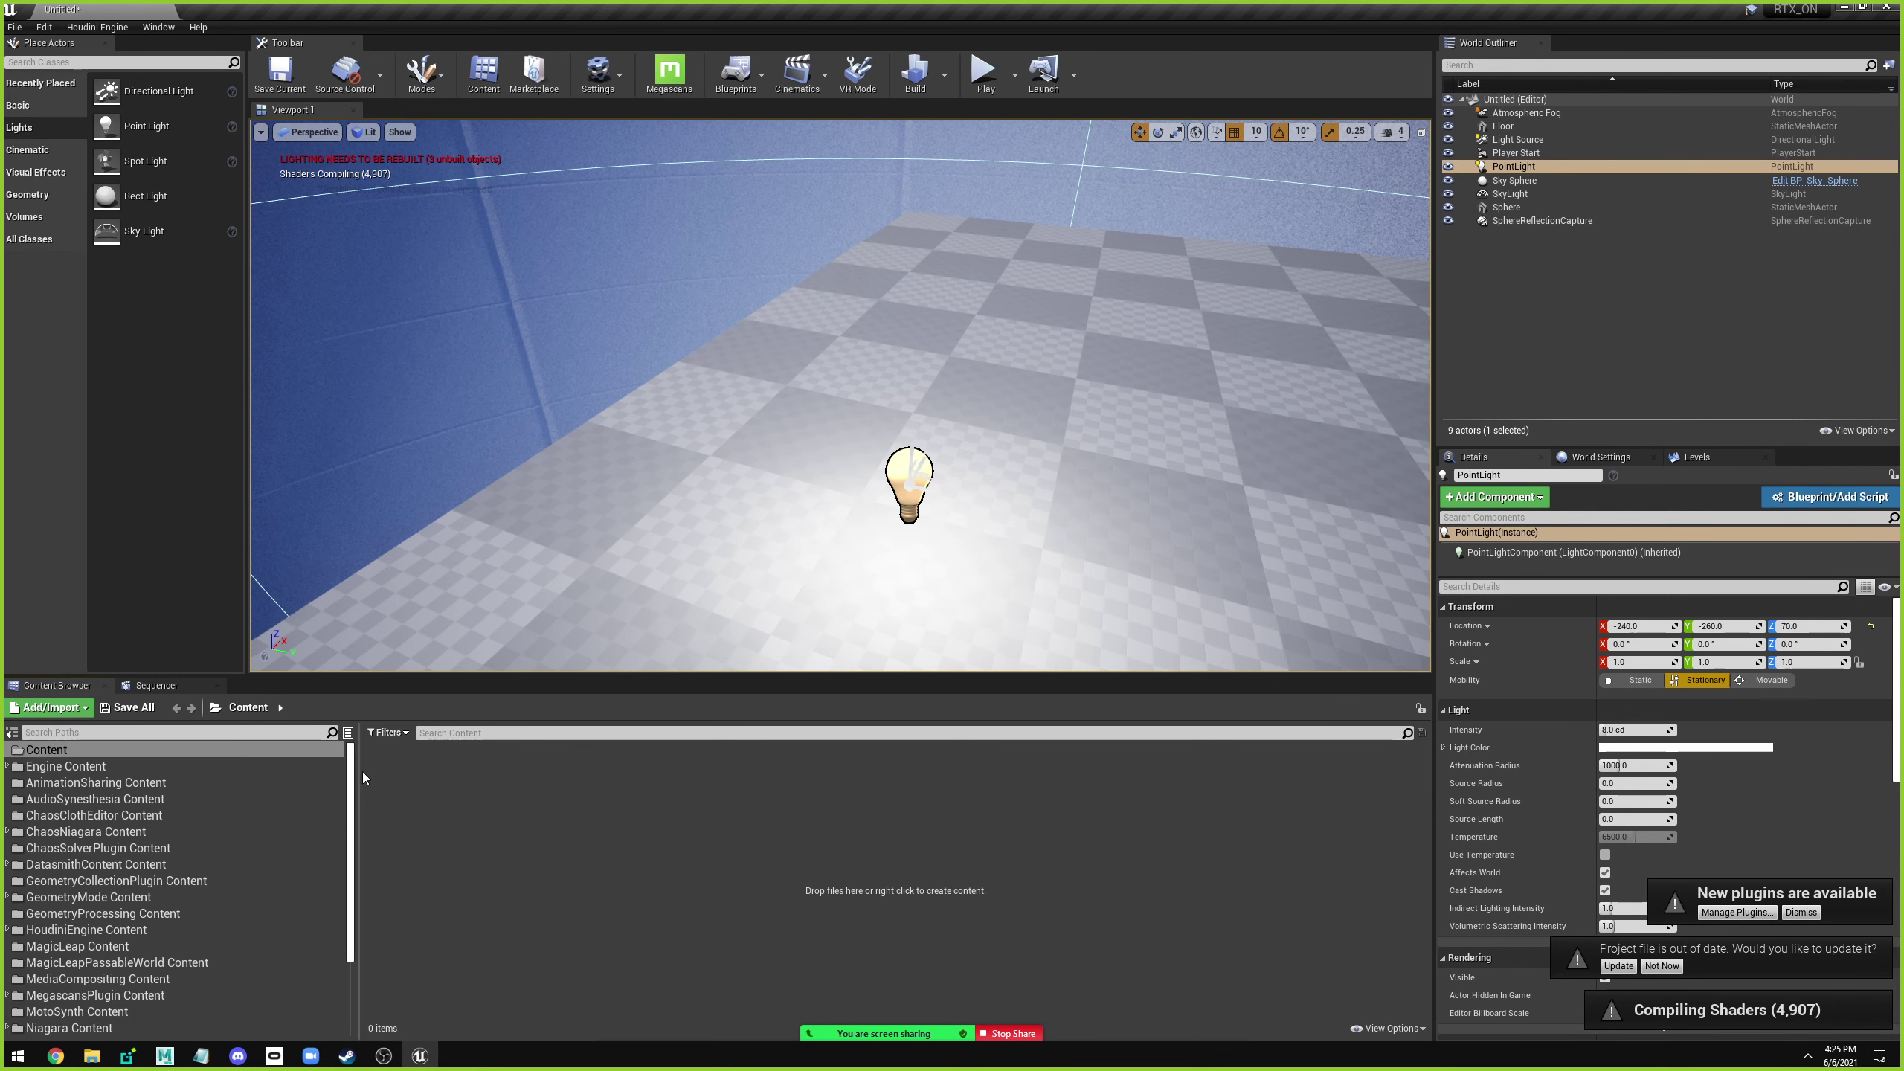
pyautogui.moveTo(349, 765); pyautogui.dragTo(333, 855)
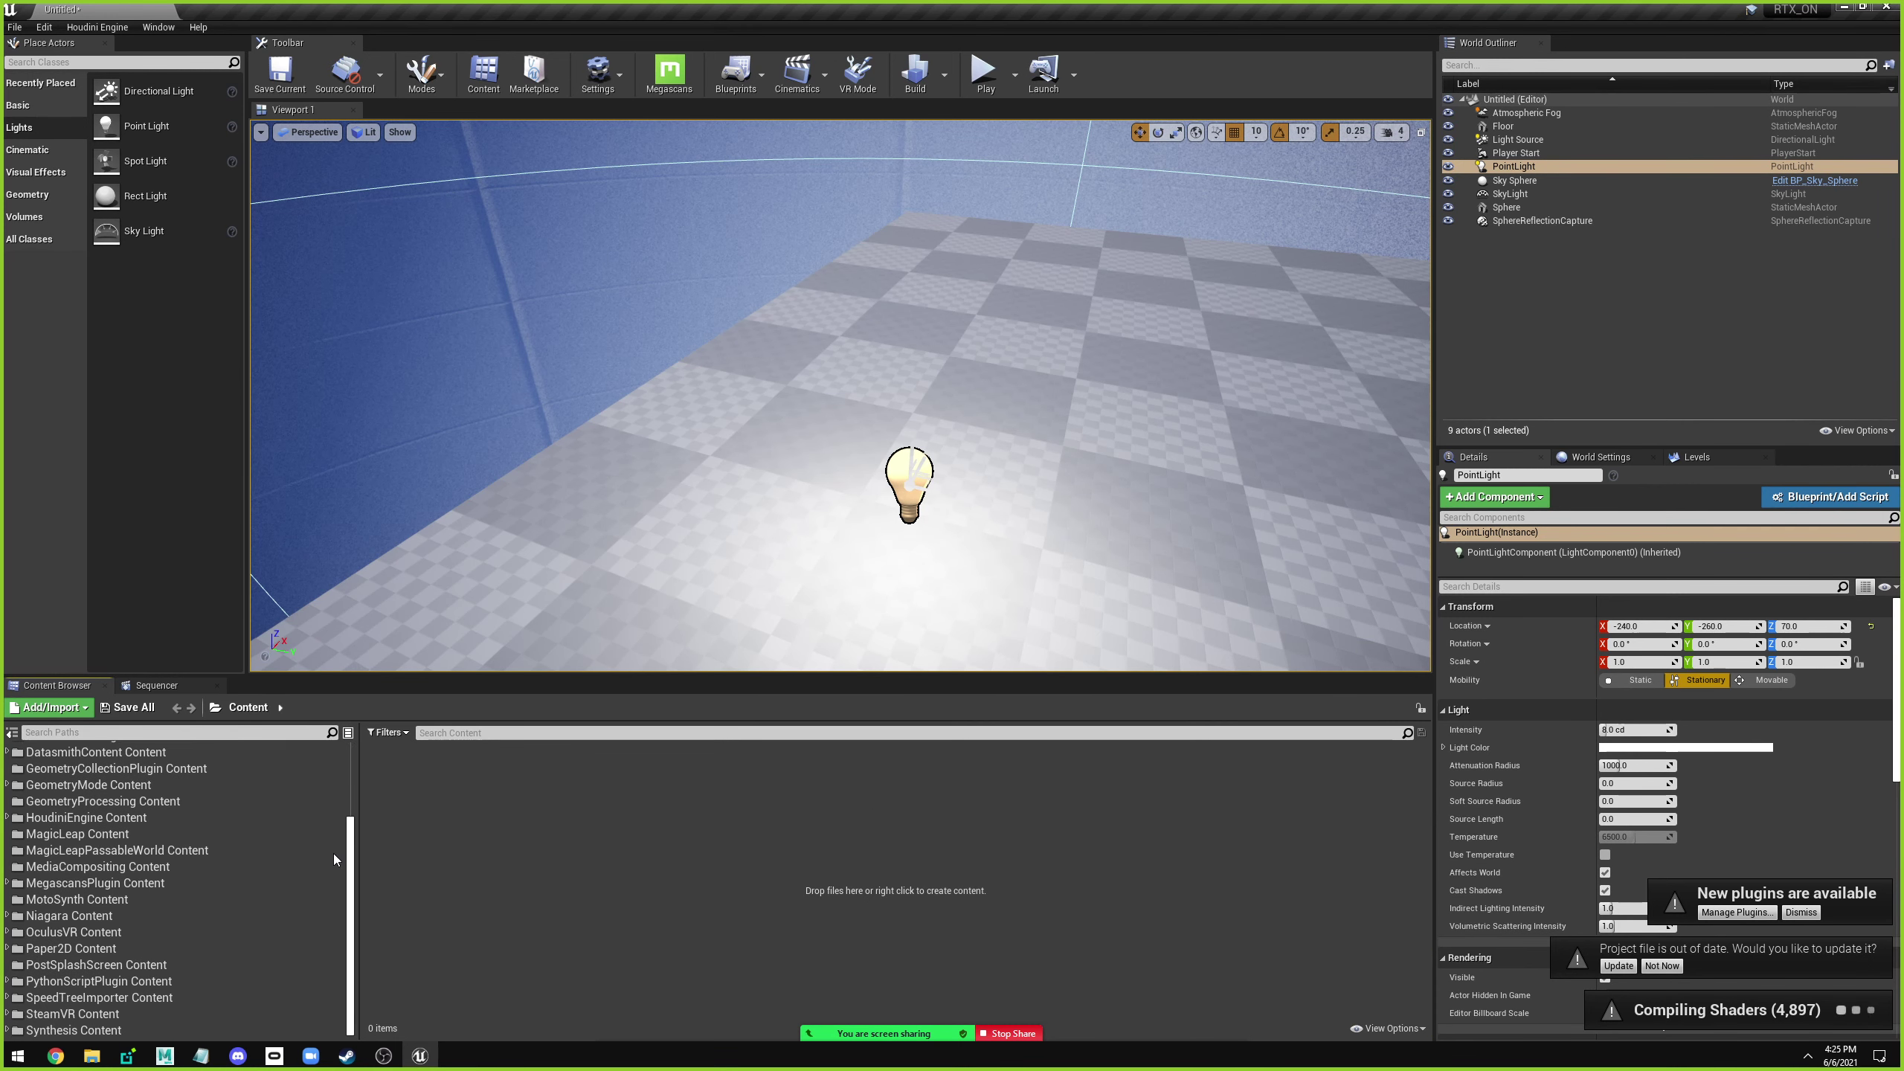
pyautogui.click(188, 948)
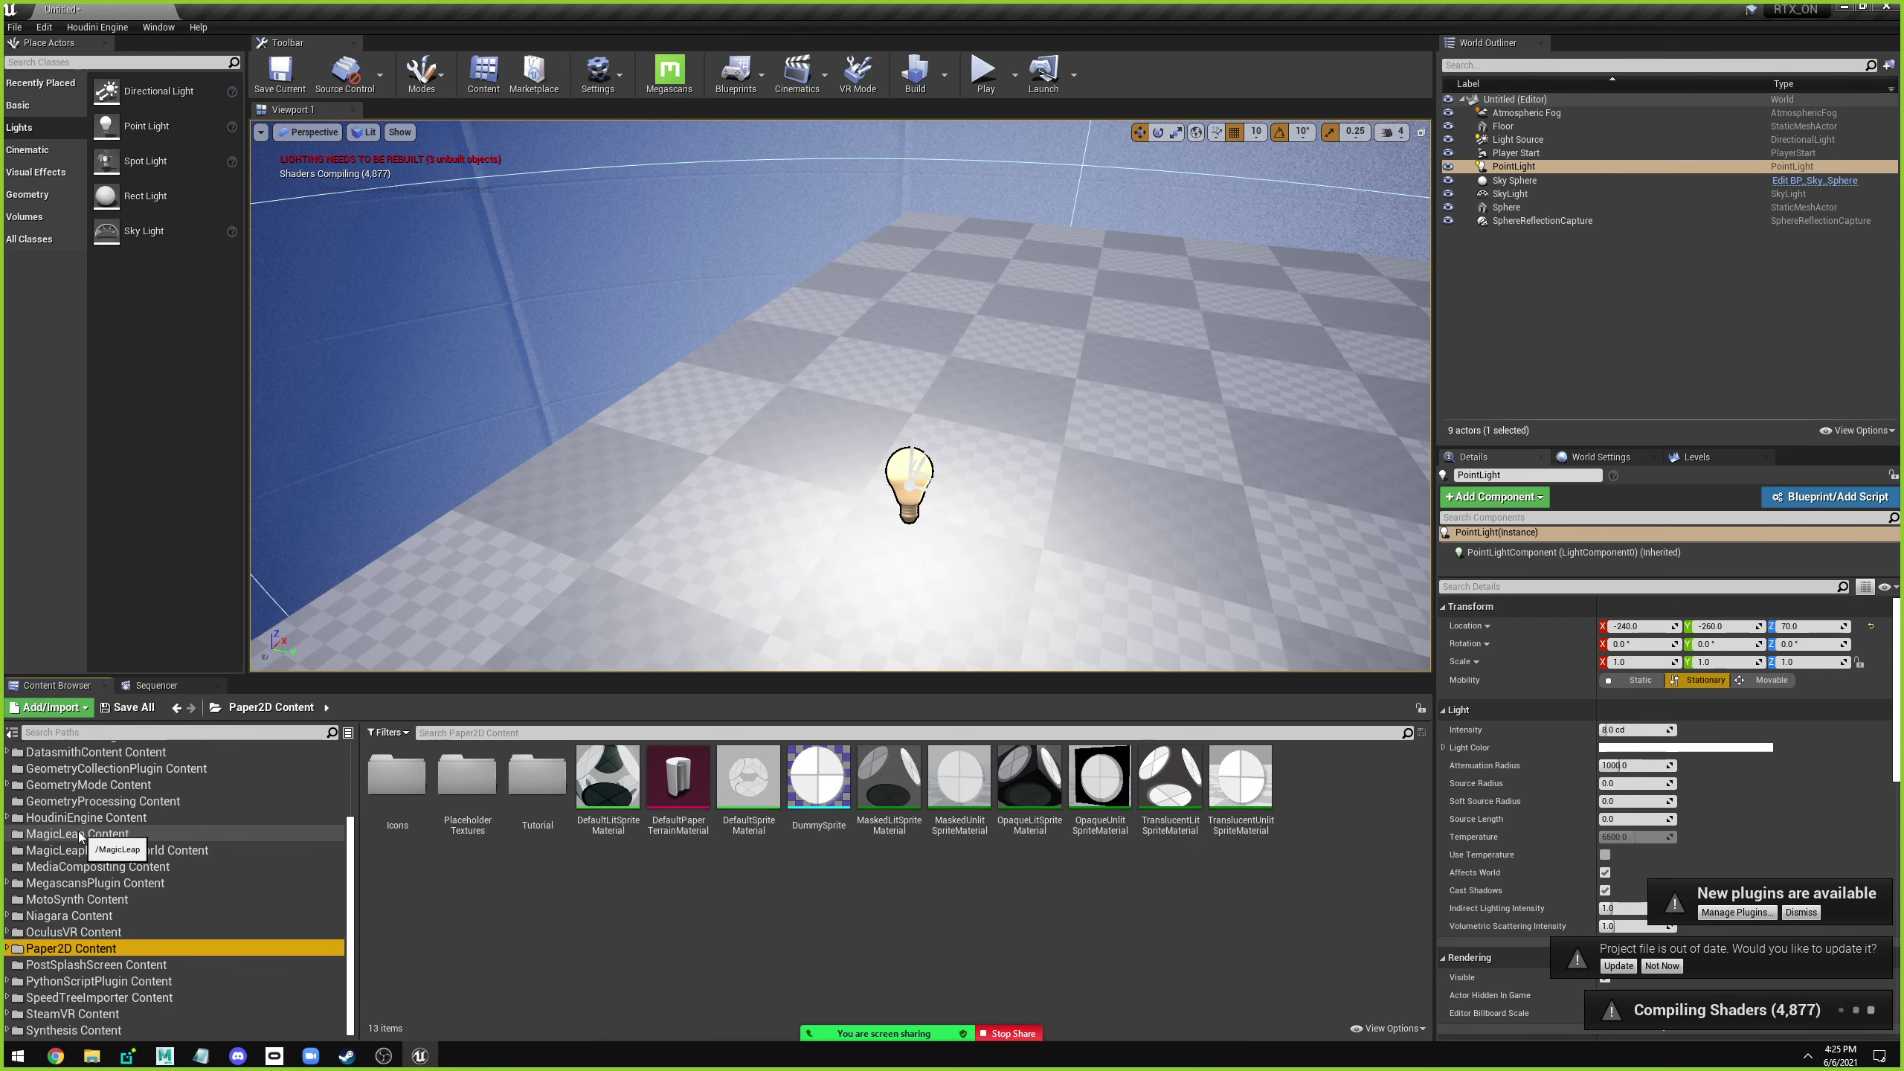
pyautogui.click(151, 851)
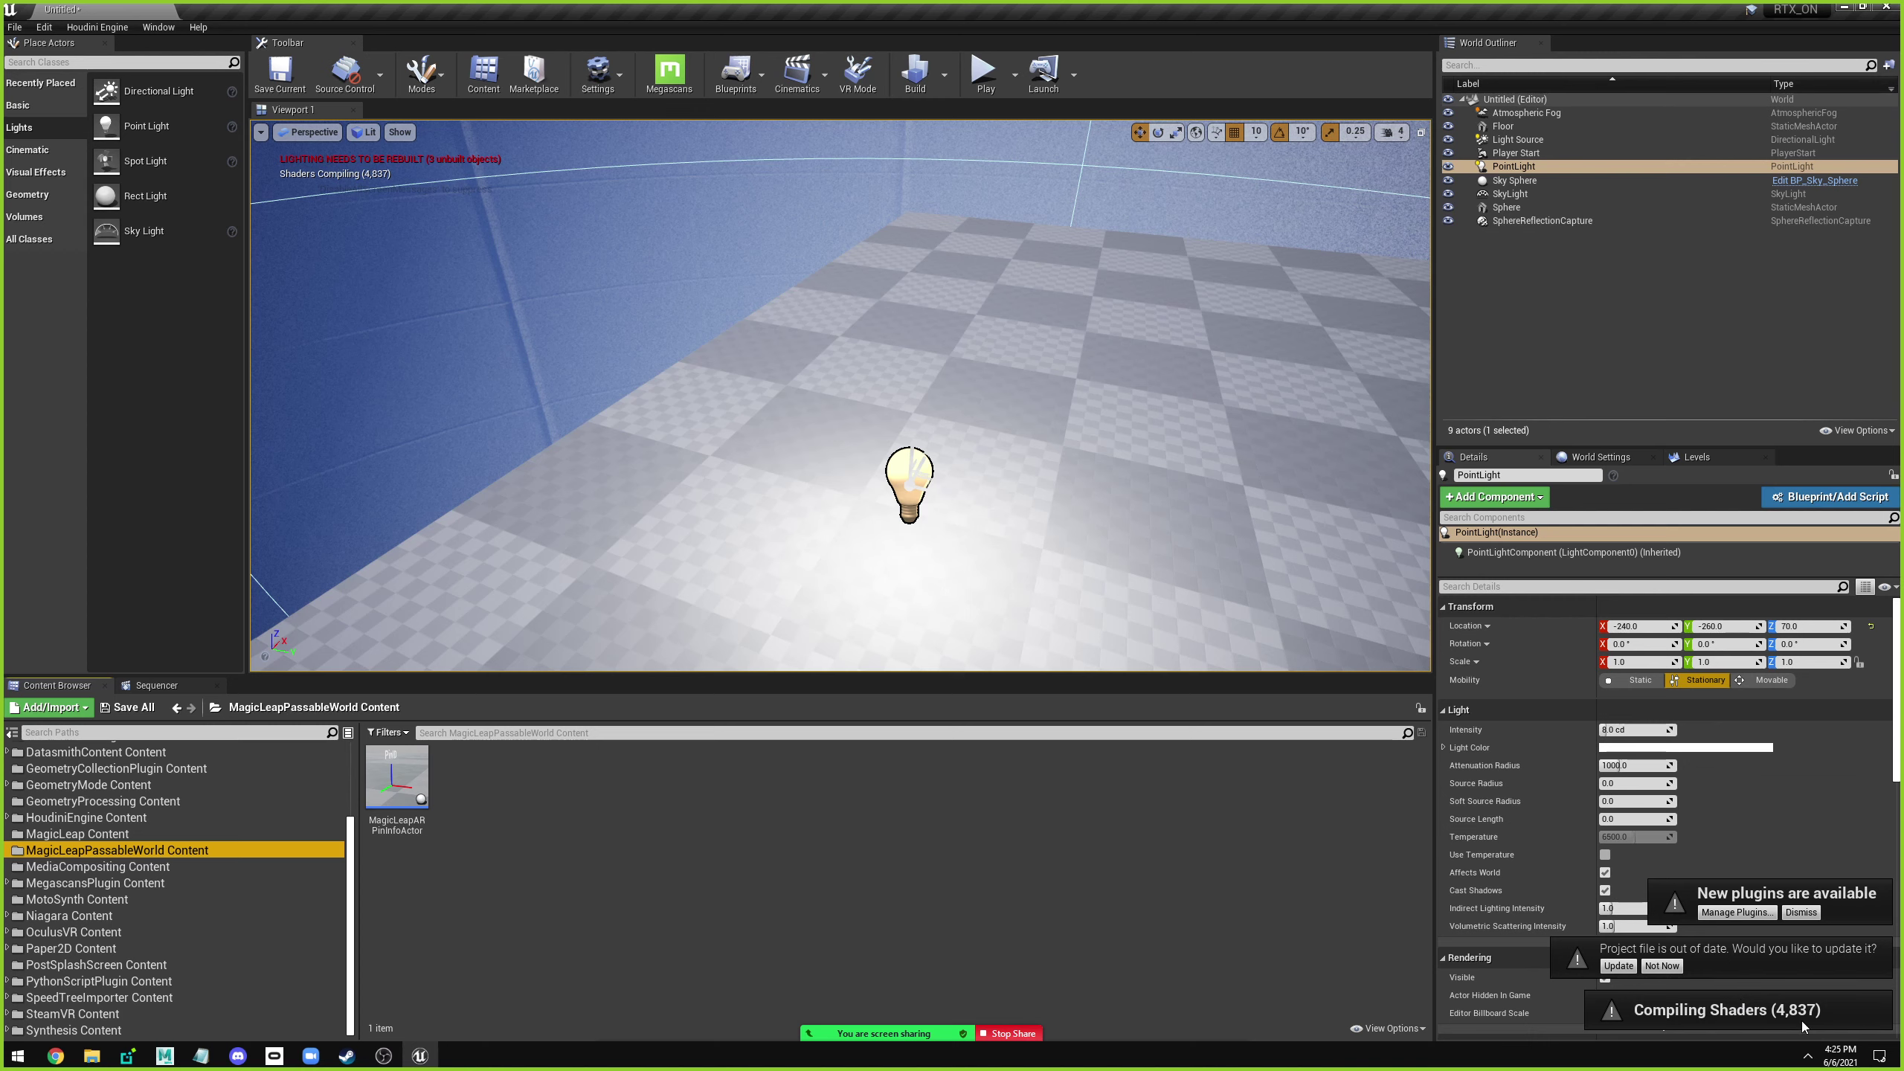
pyautogui.click(161, 818)
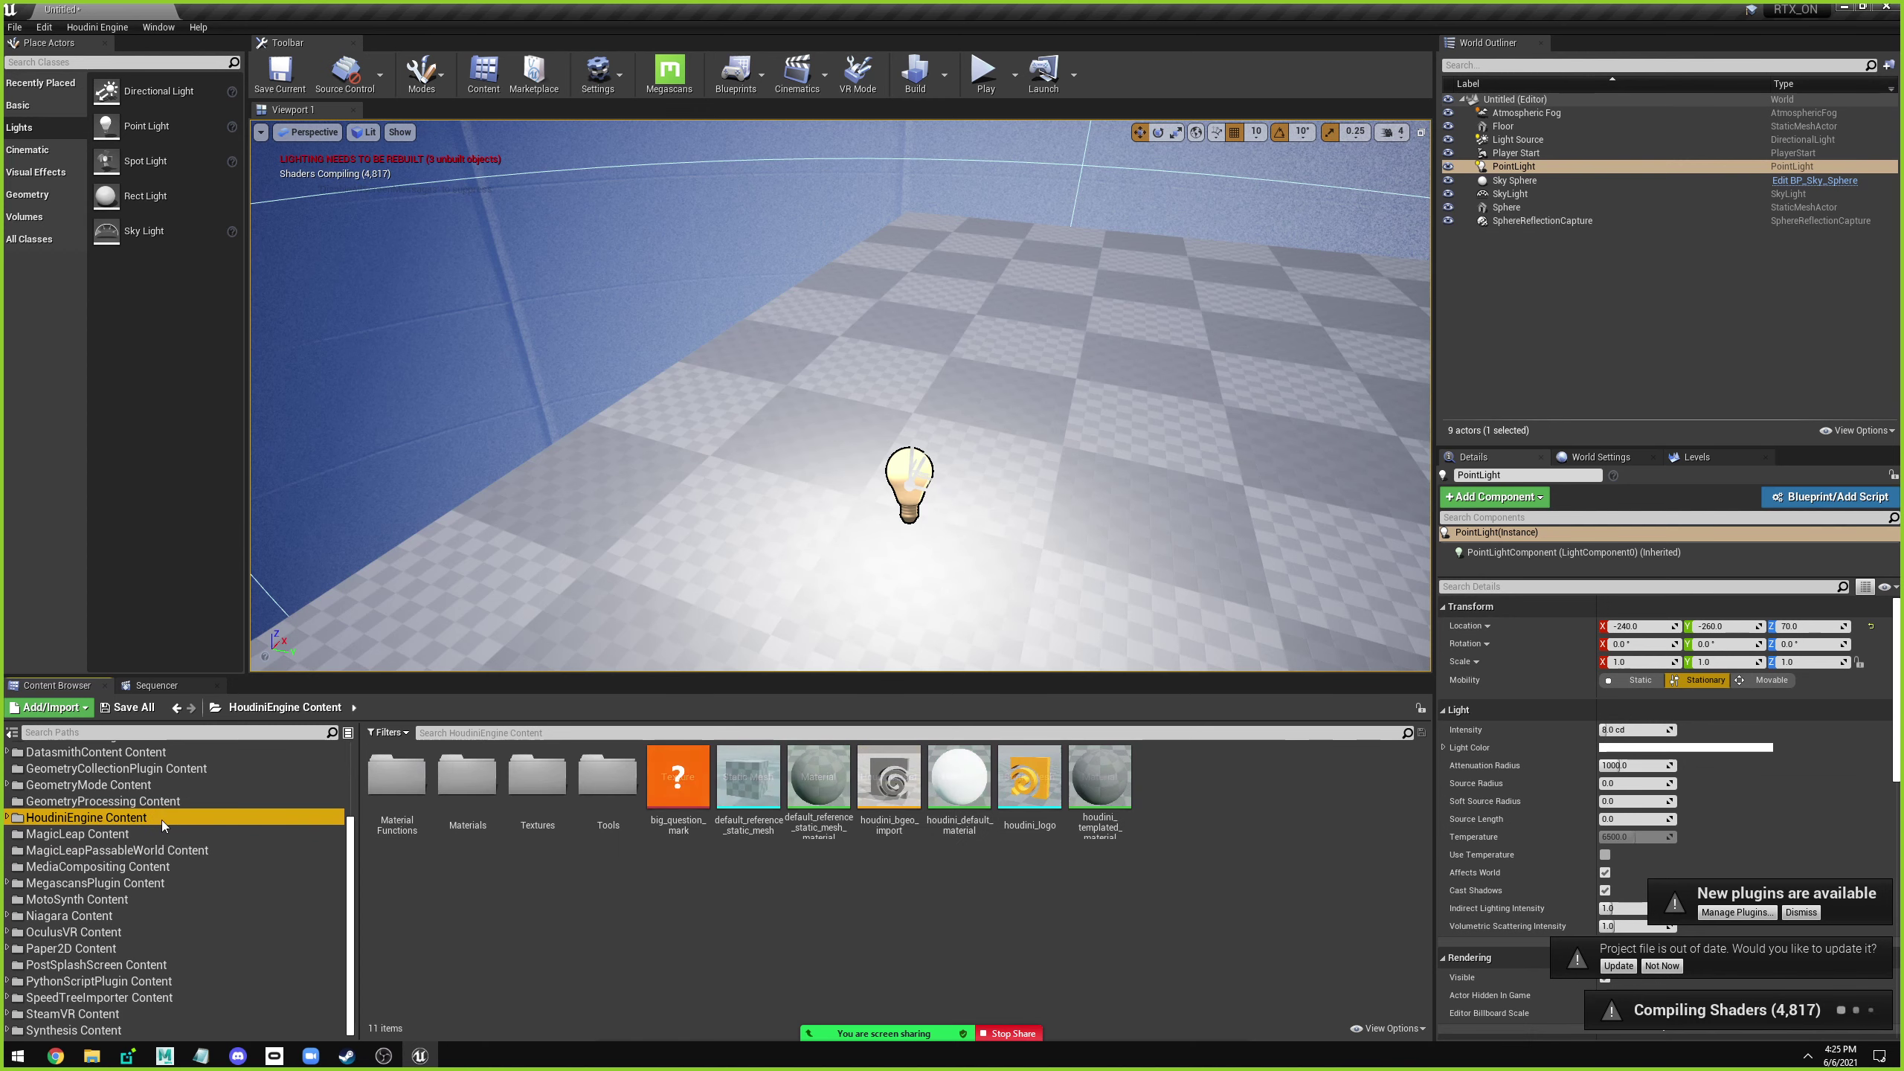
pyautogui.click(792, 887)
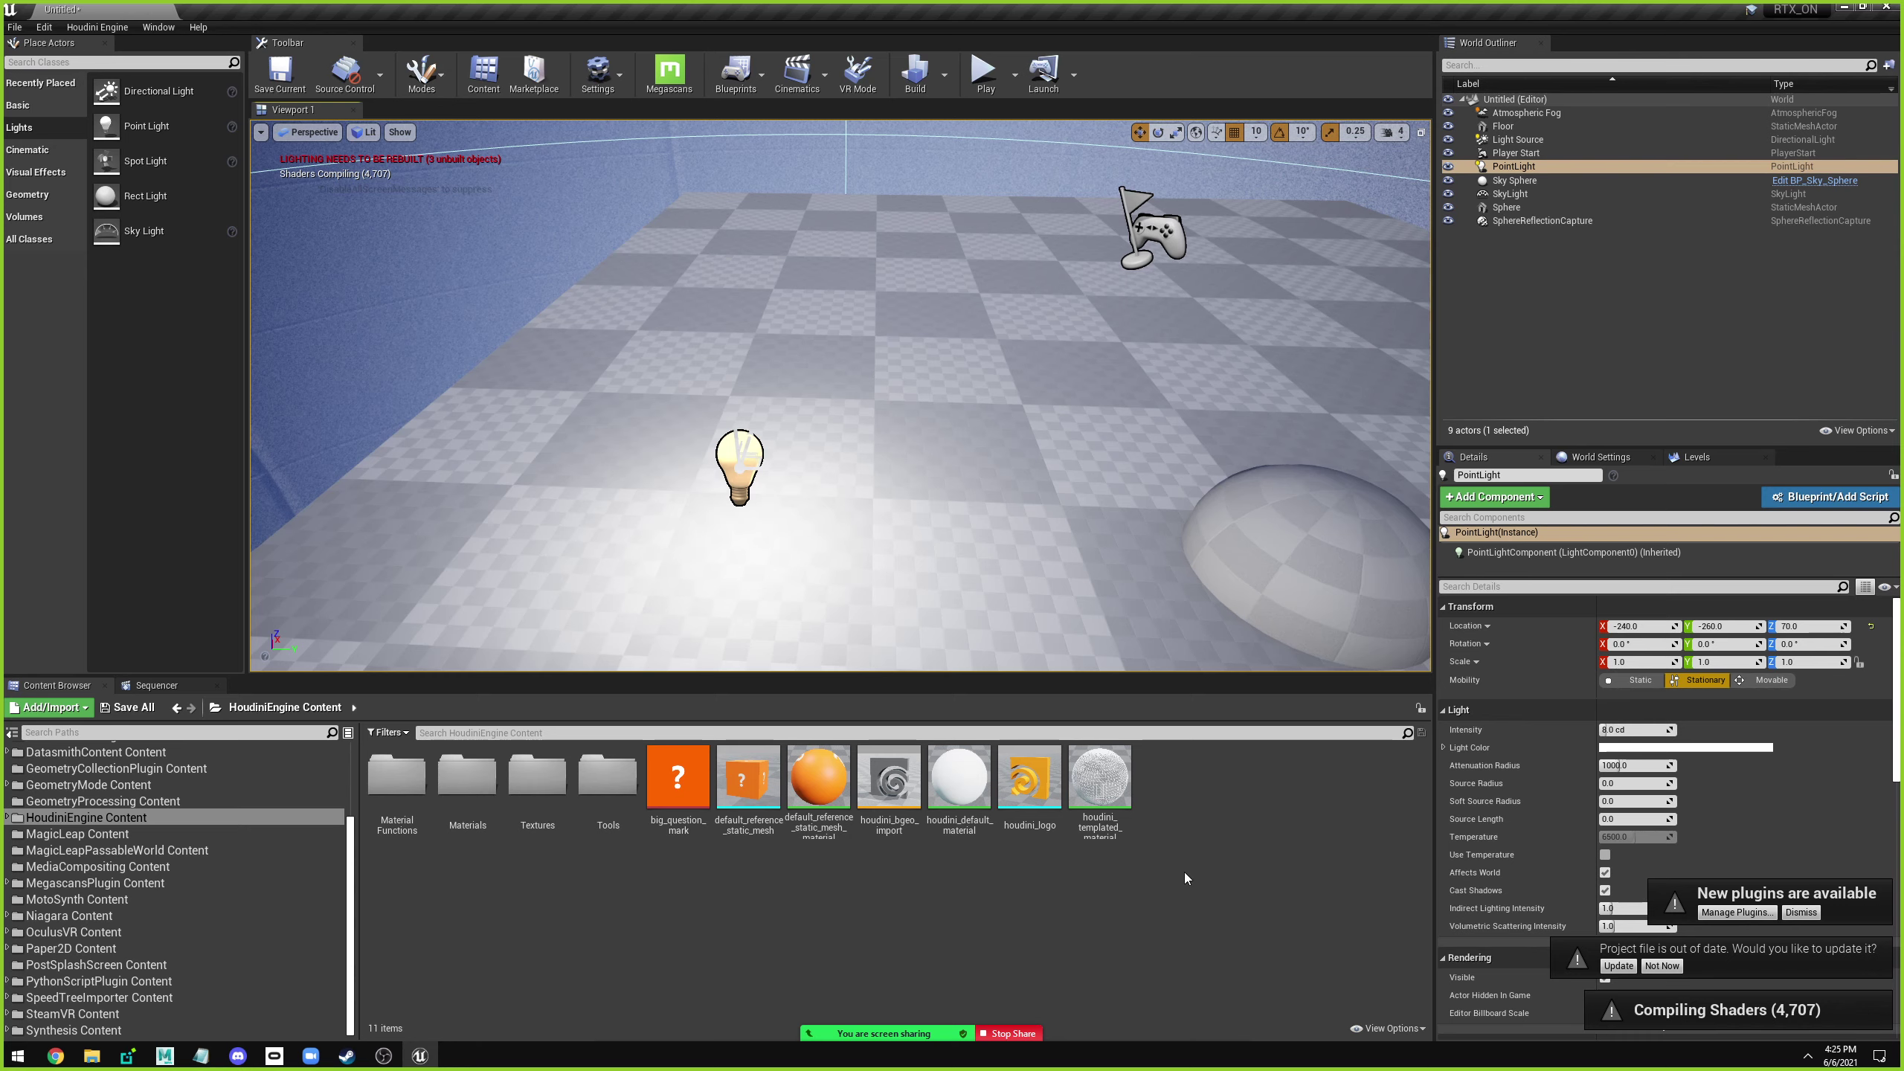
pyautogui.click(1885, 9)
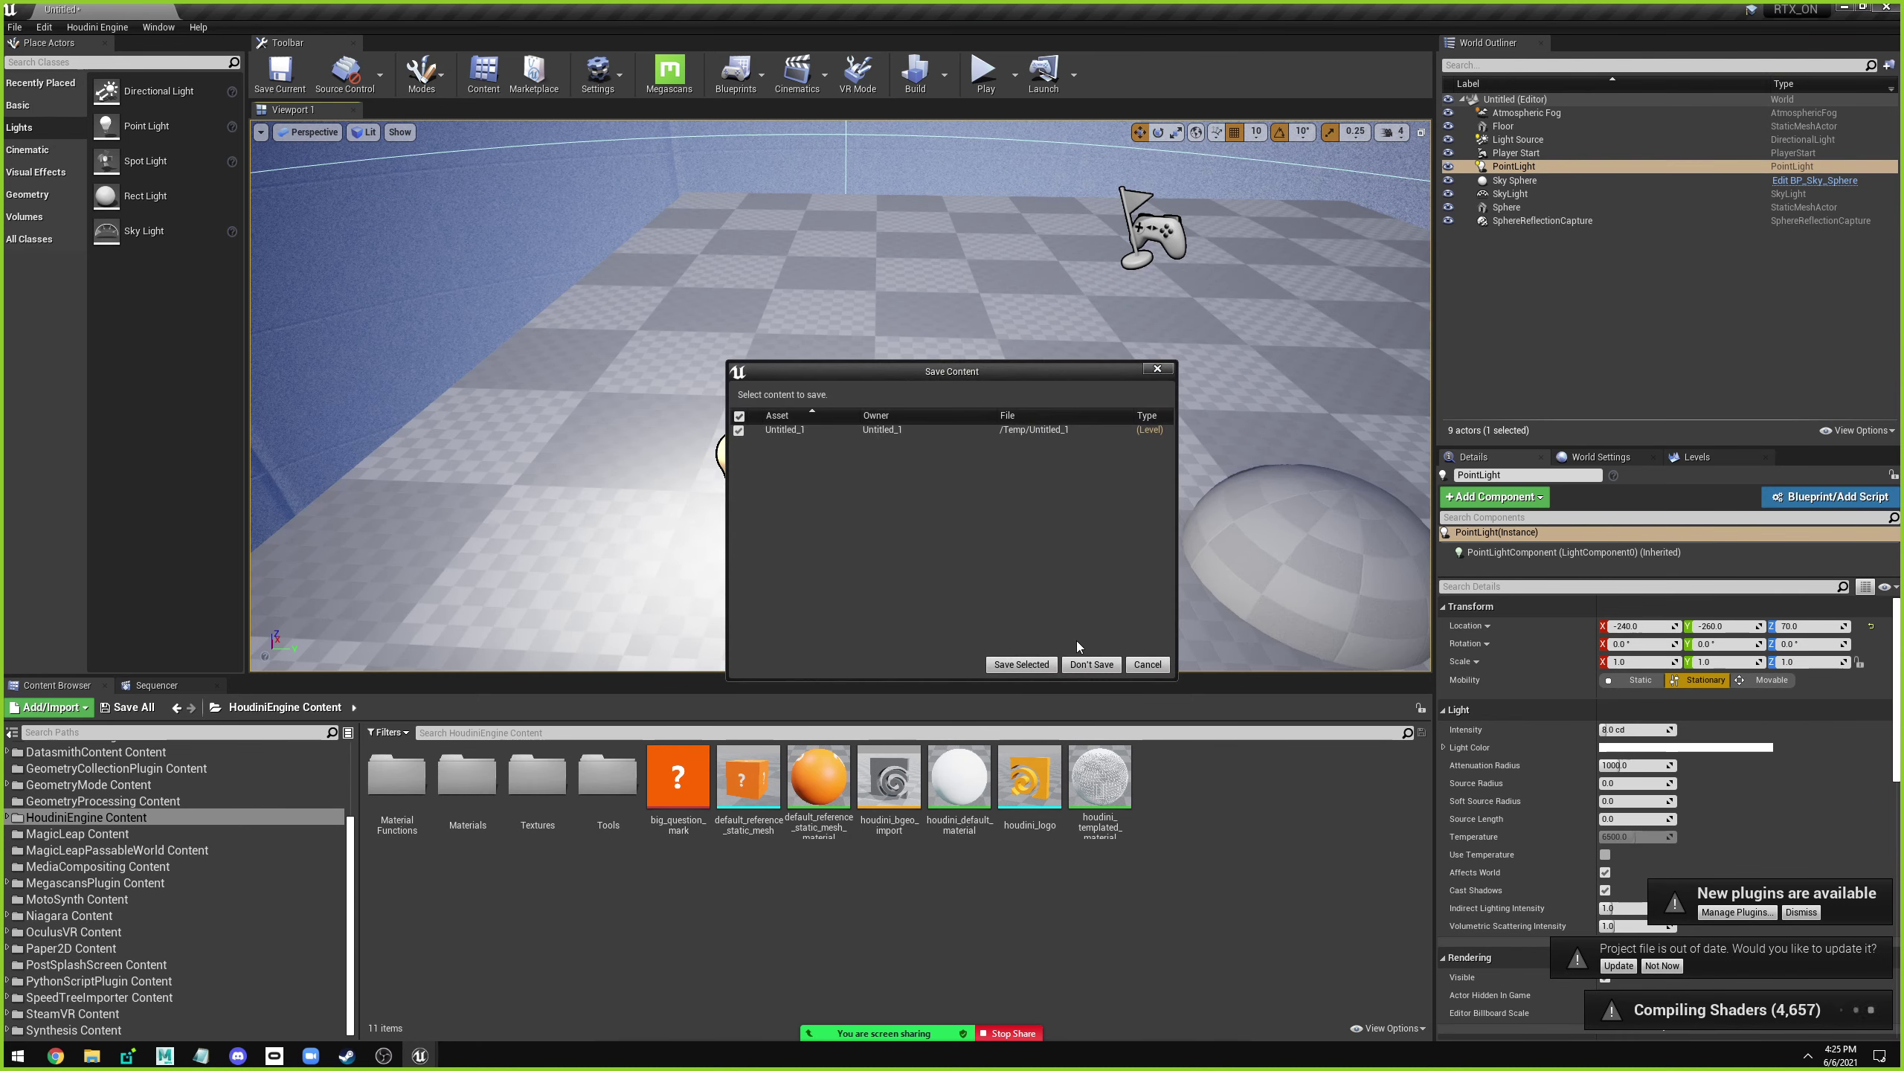
pyautogui.click(1081, 665)
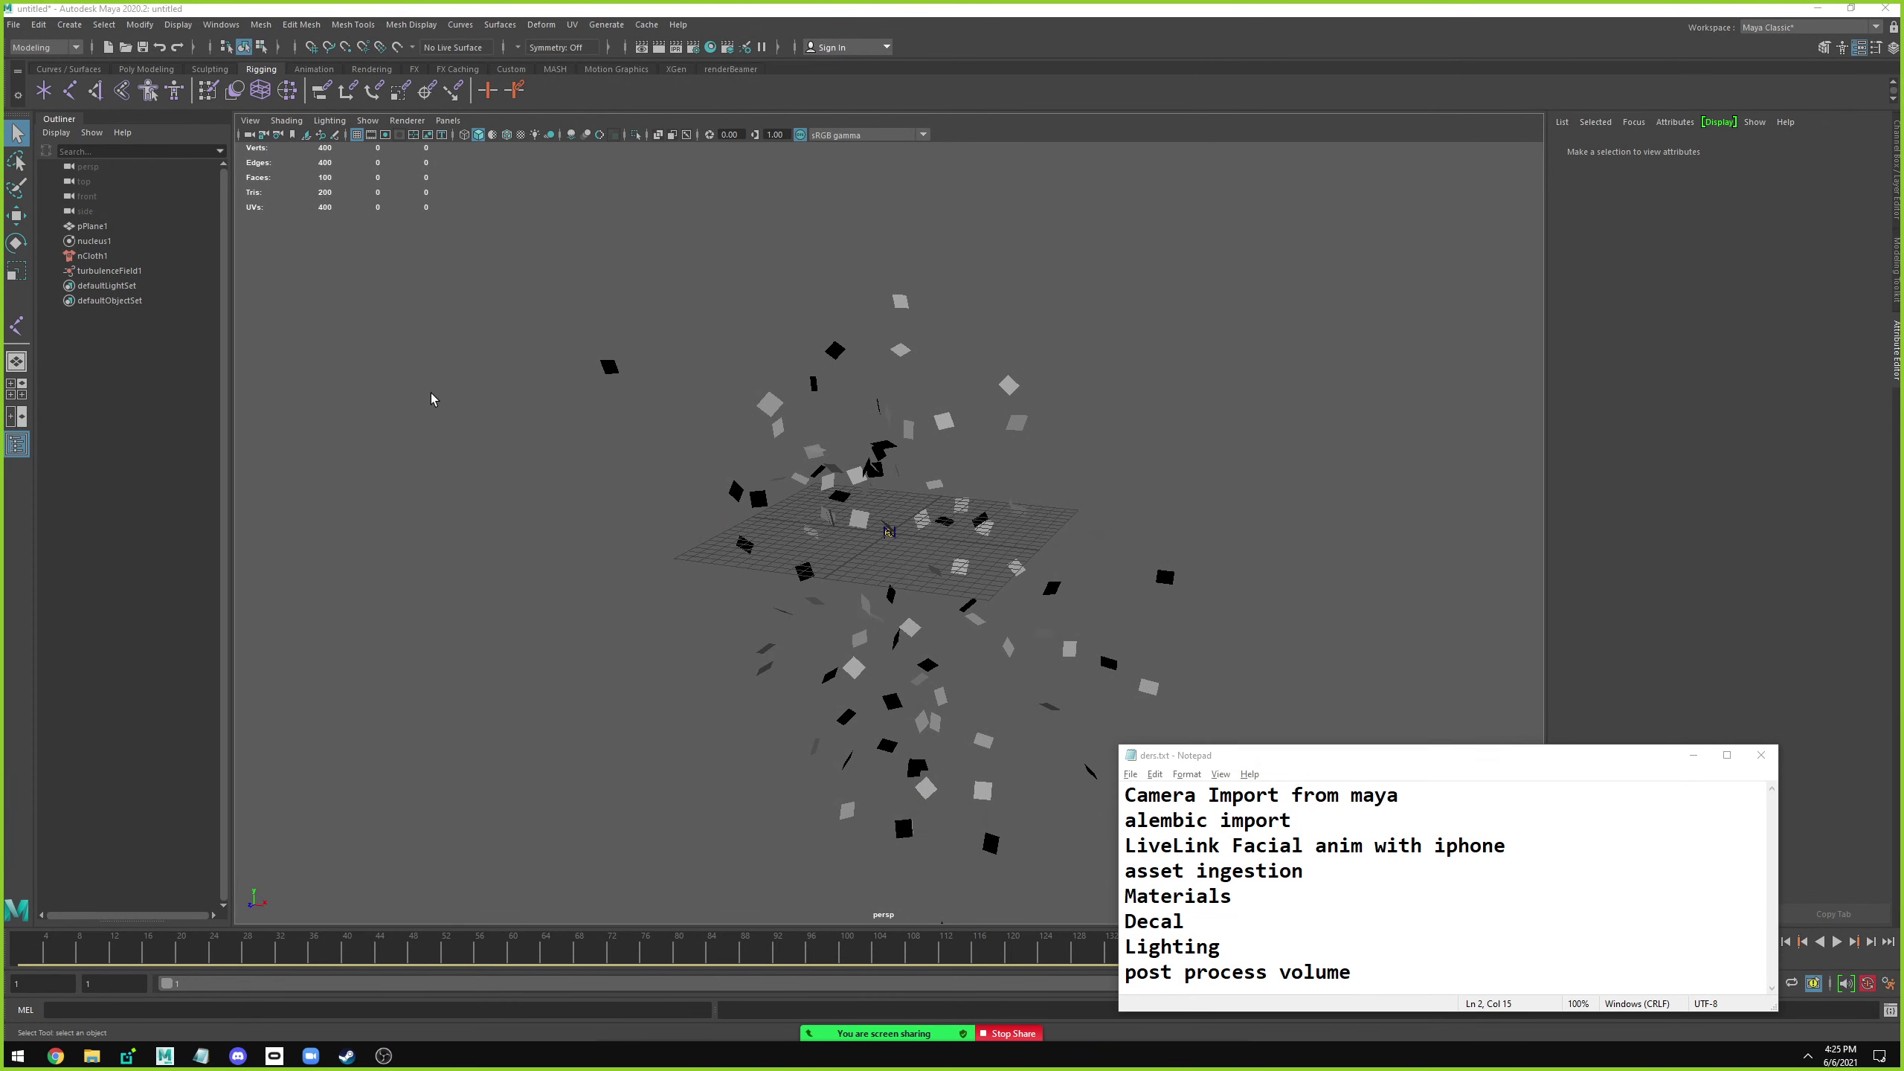
# Switch to the other virtual desktop and back to the Maya desktop.
pyautogui.press('super+Tab')
pyautogui.click(226, 75)
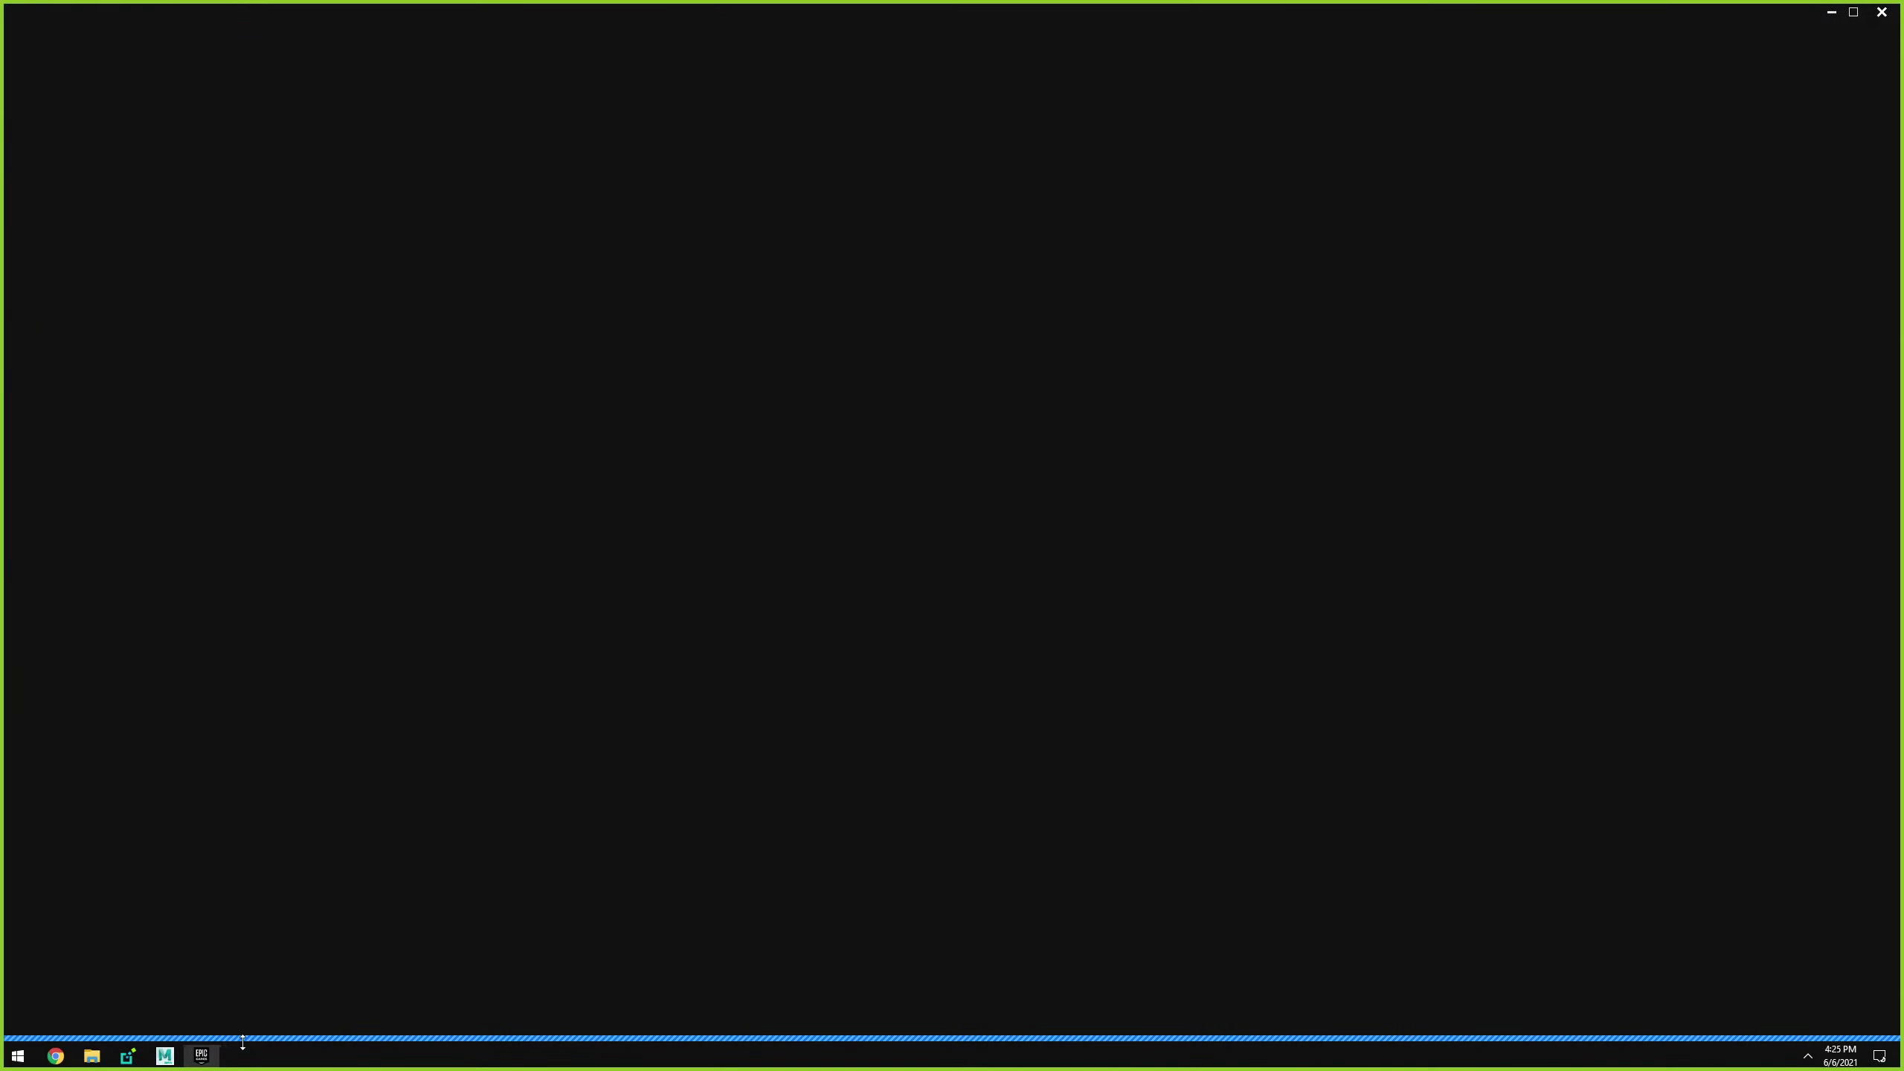
pyautogui.press('super+Tab')
pyautogui.click(105, 66)
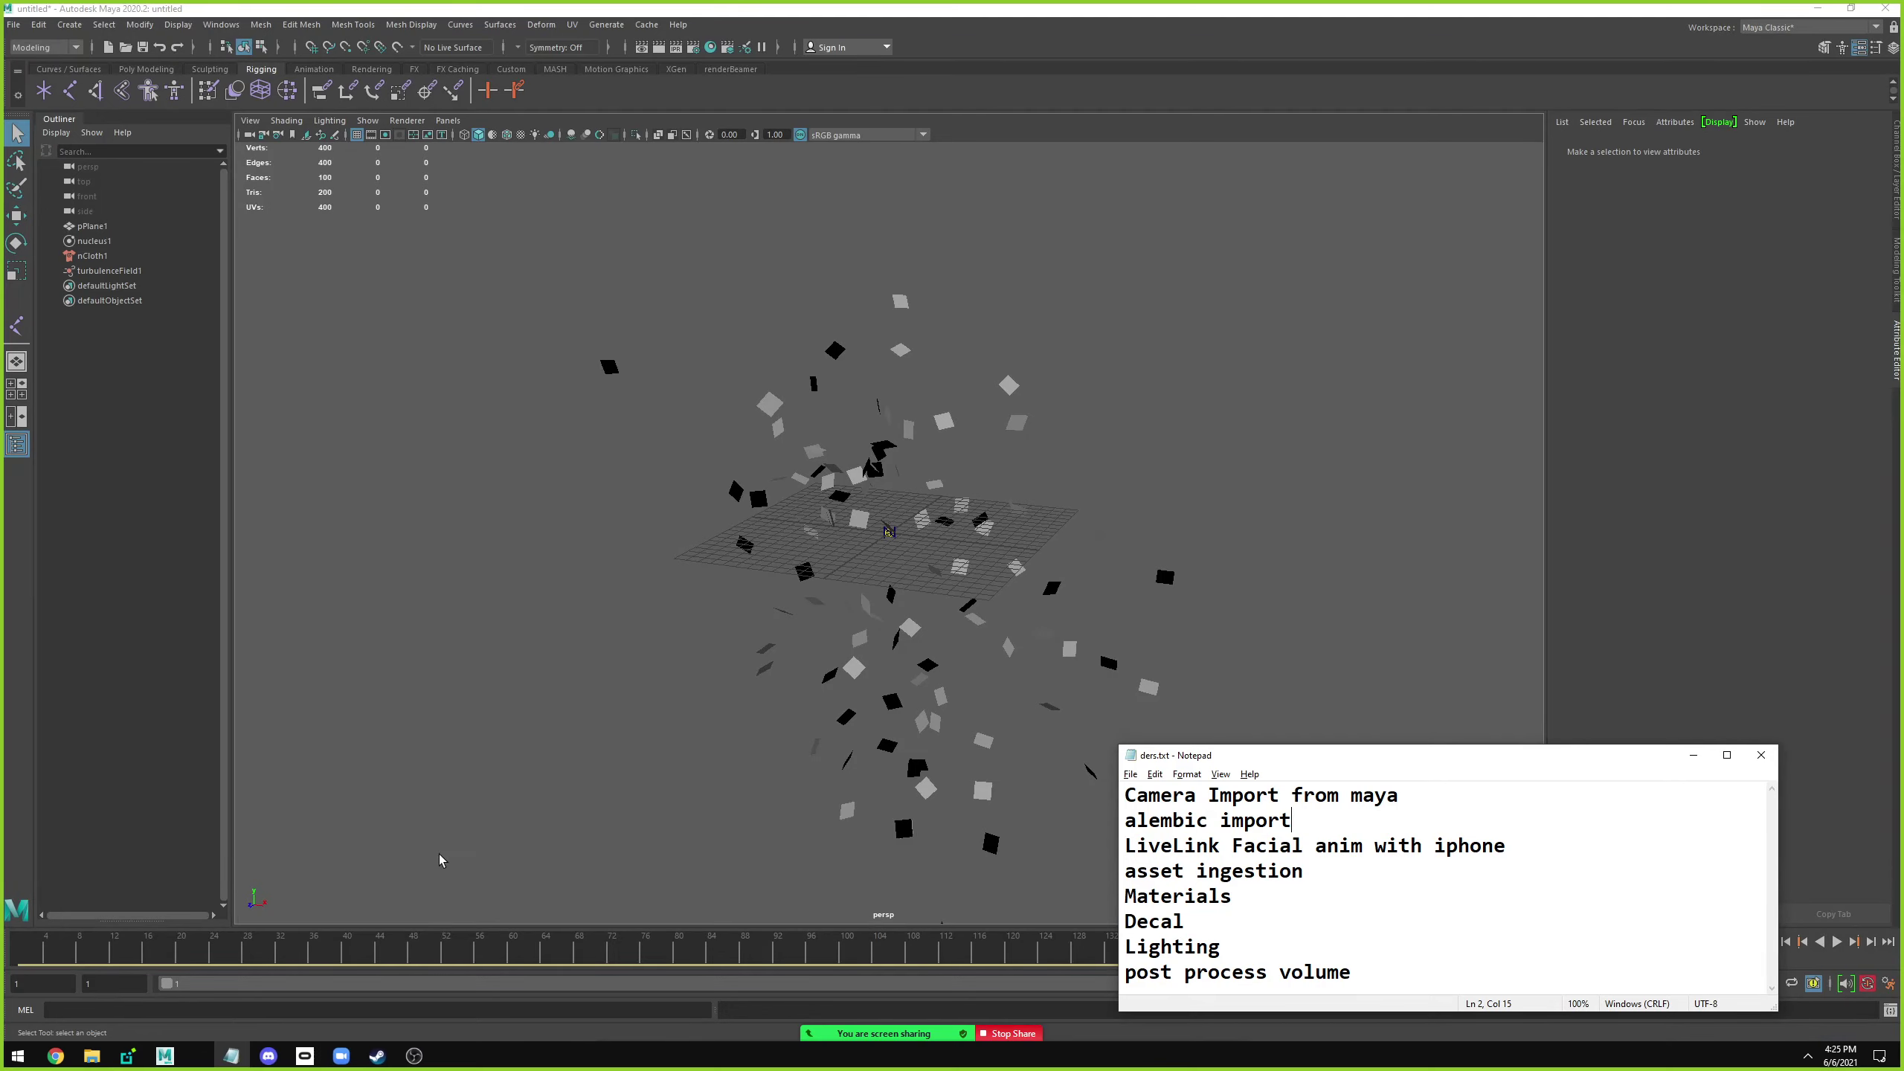
# Start the Epic Games Launcher, open the MetaHumans 5.0EA project, and minimize the launcher.
pyautogui.press('super')
pyautogui.write('epic')
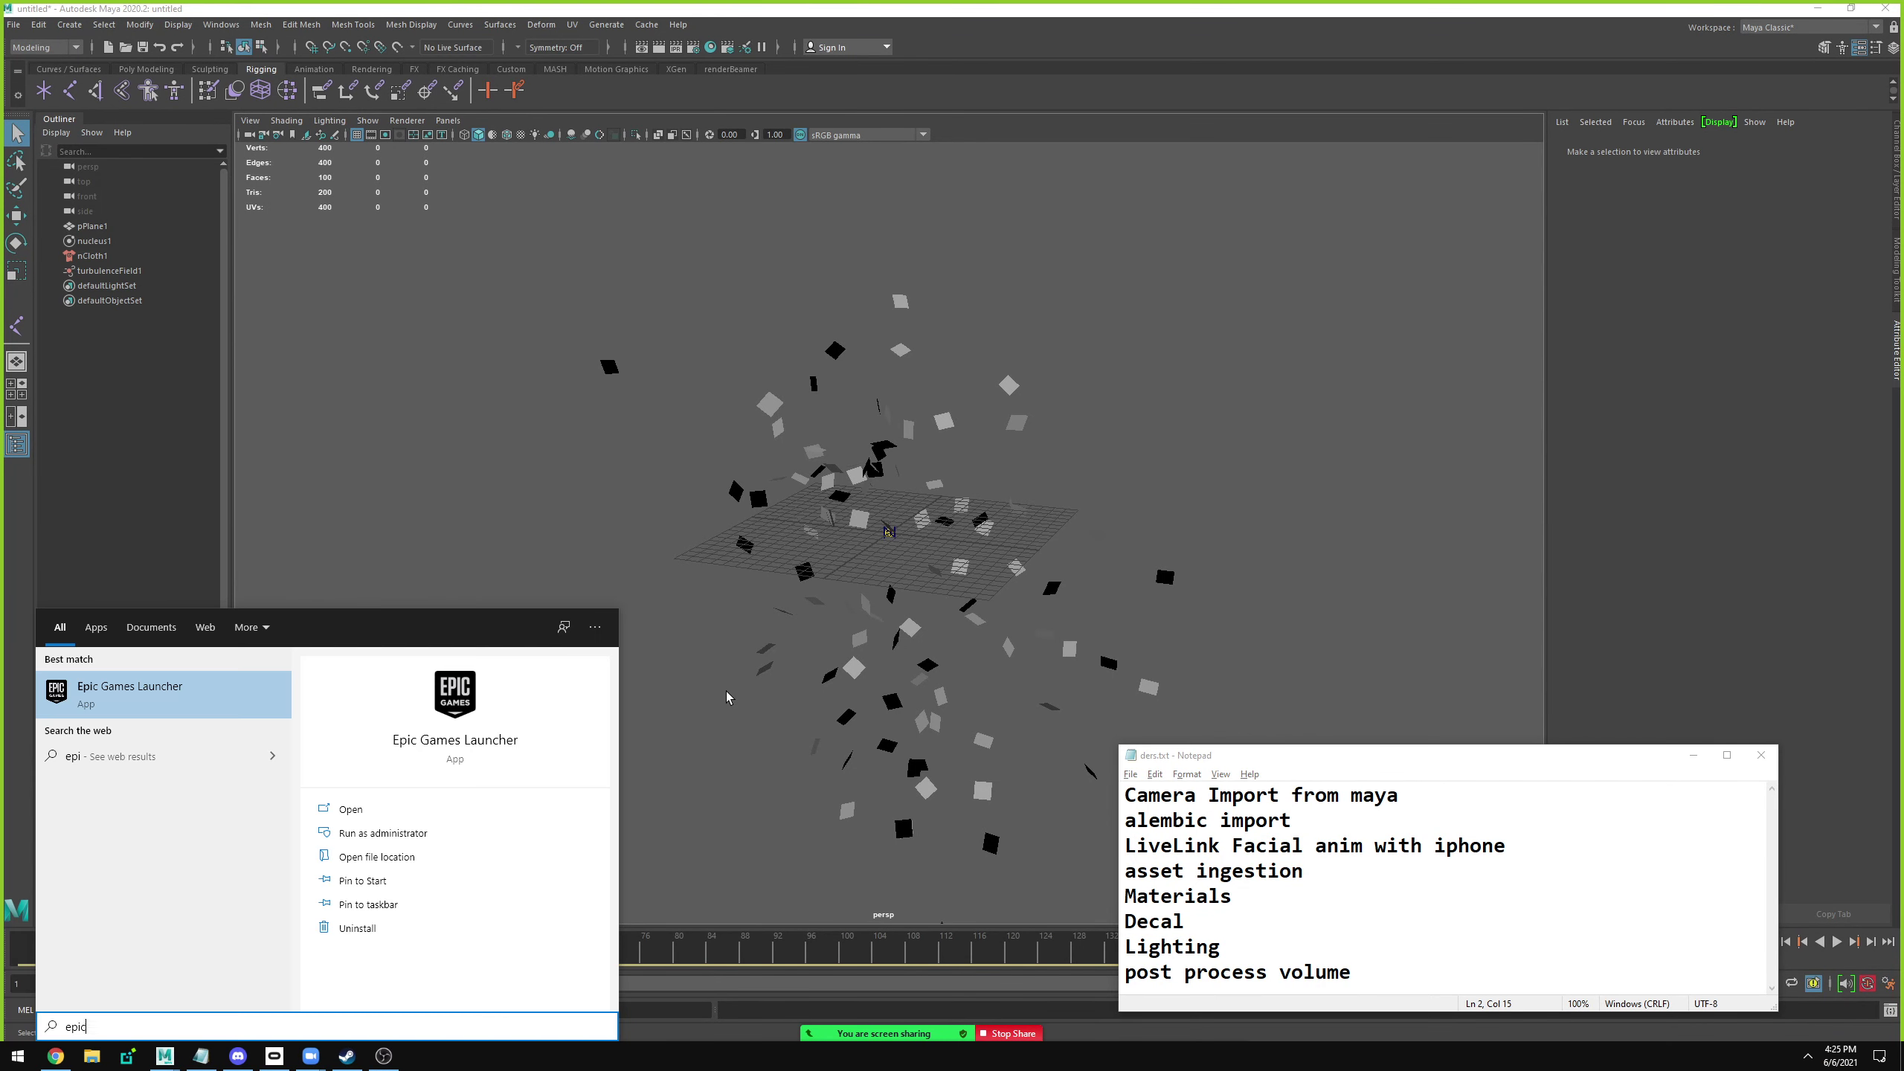
pyautogui.press('Return')
pyautogui.click(438, 47)
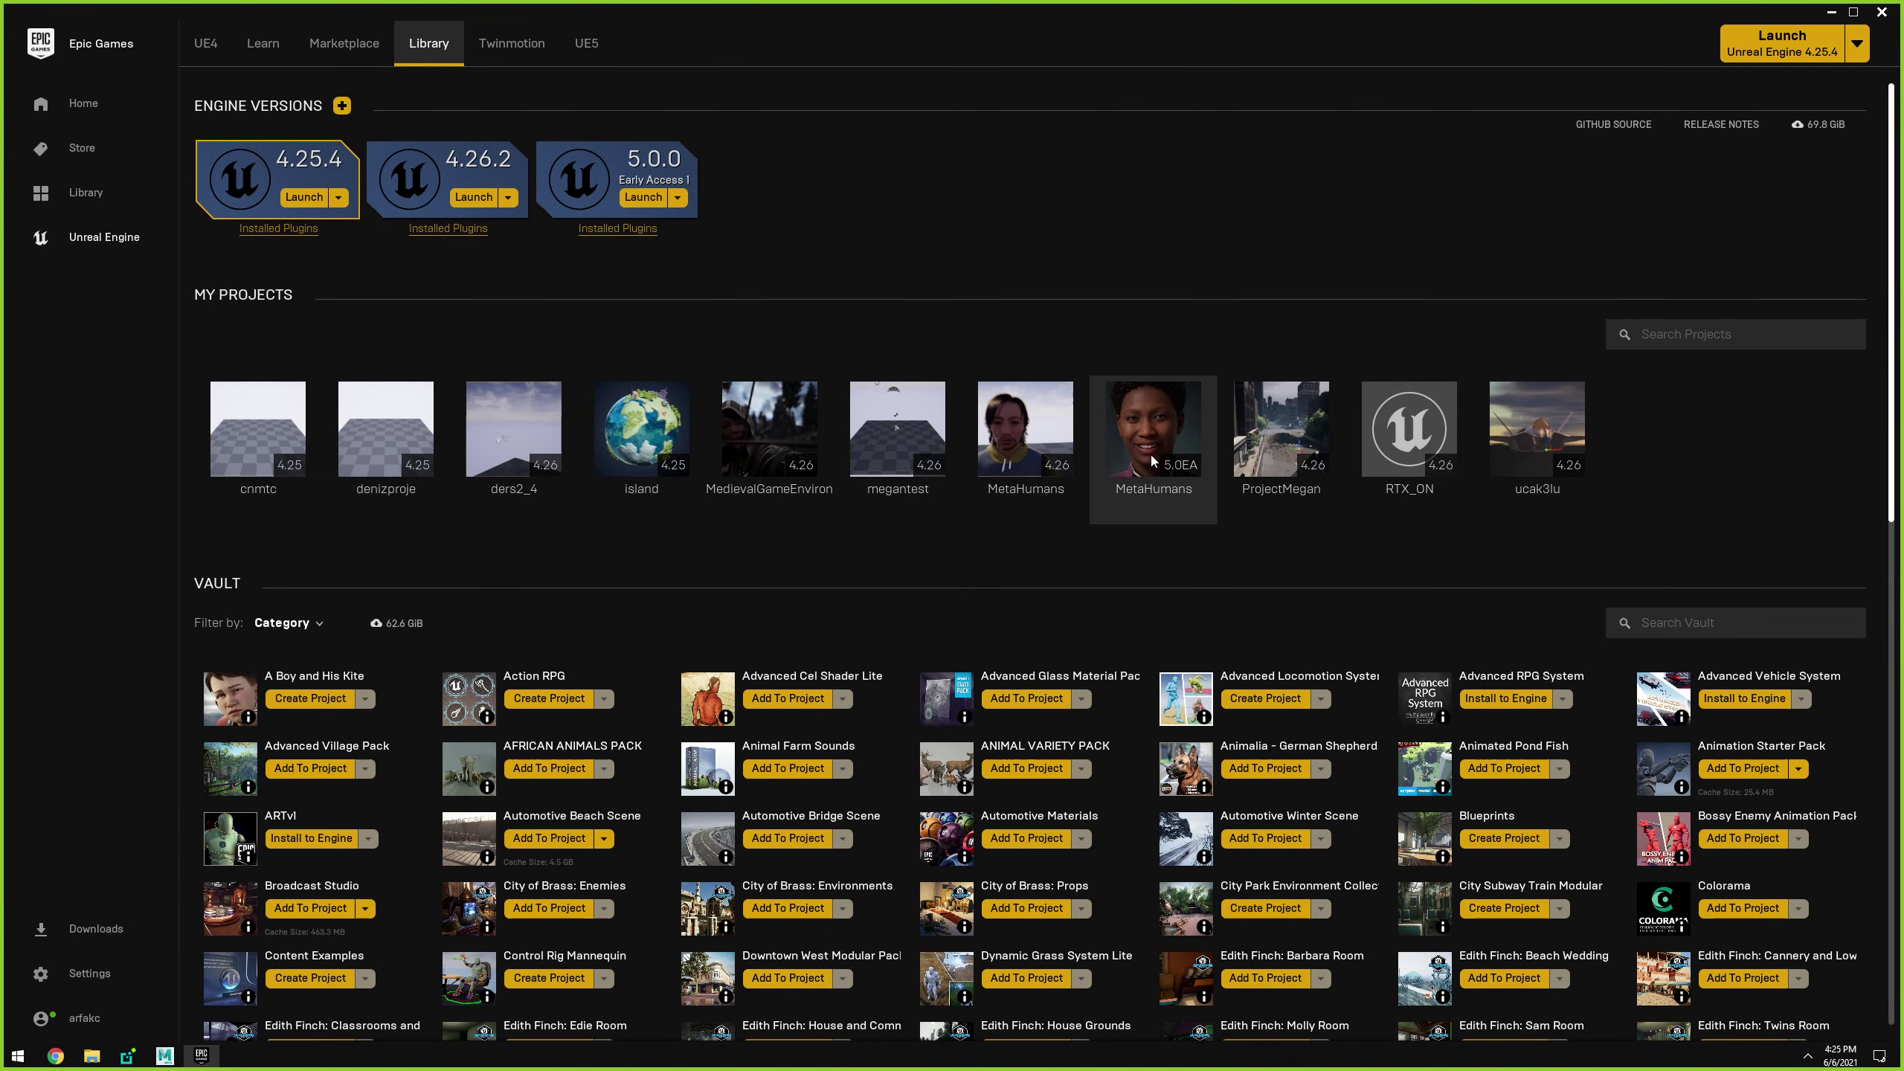
pyautogui.doubleClick(1151, 454)
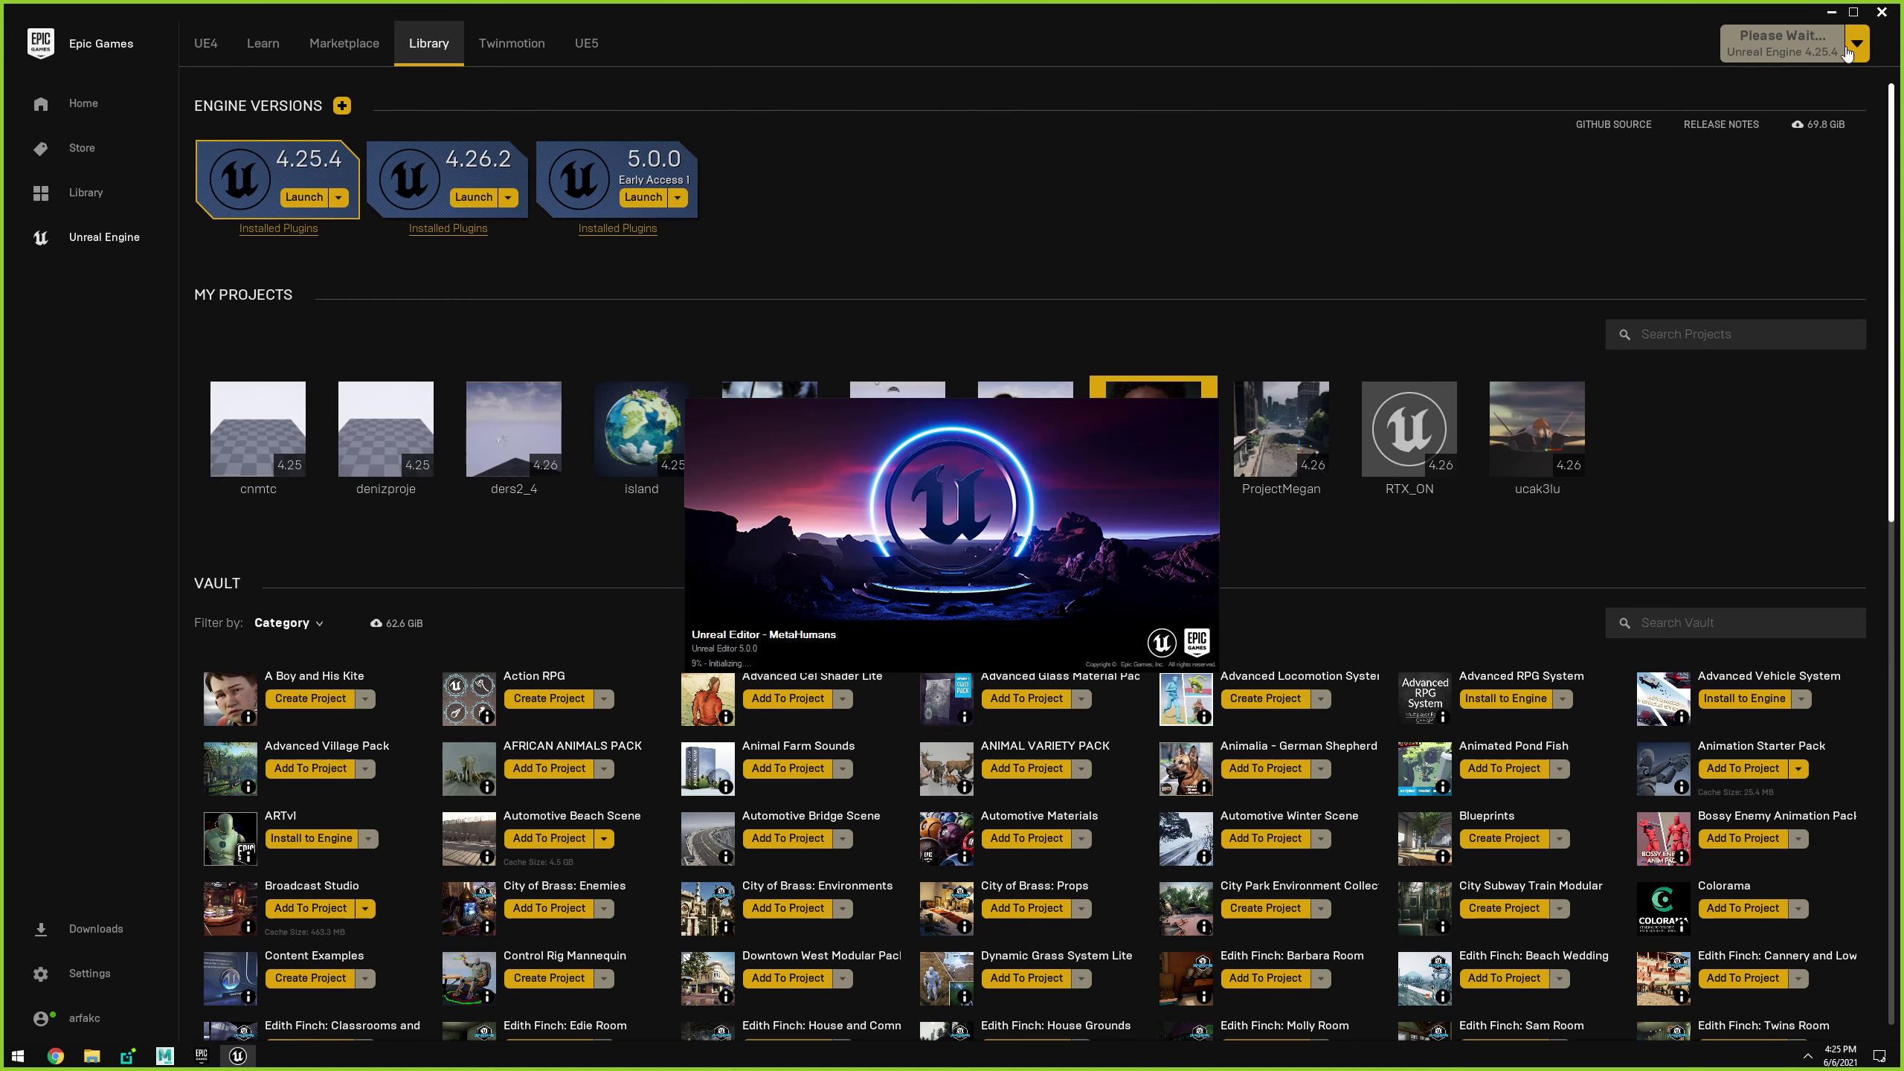
pyautogui.click(1829, 14)
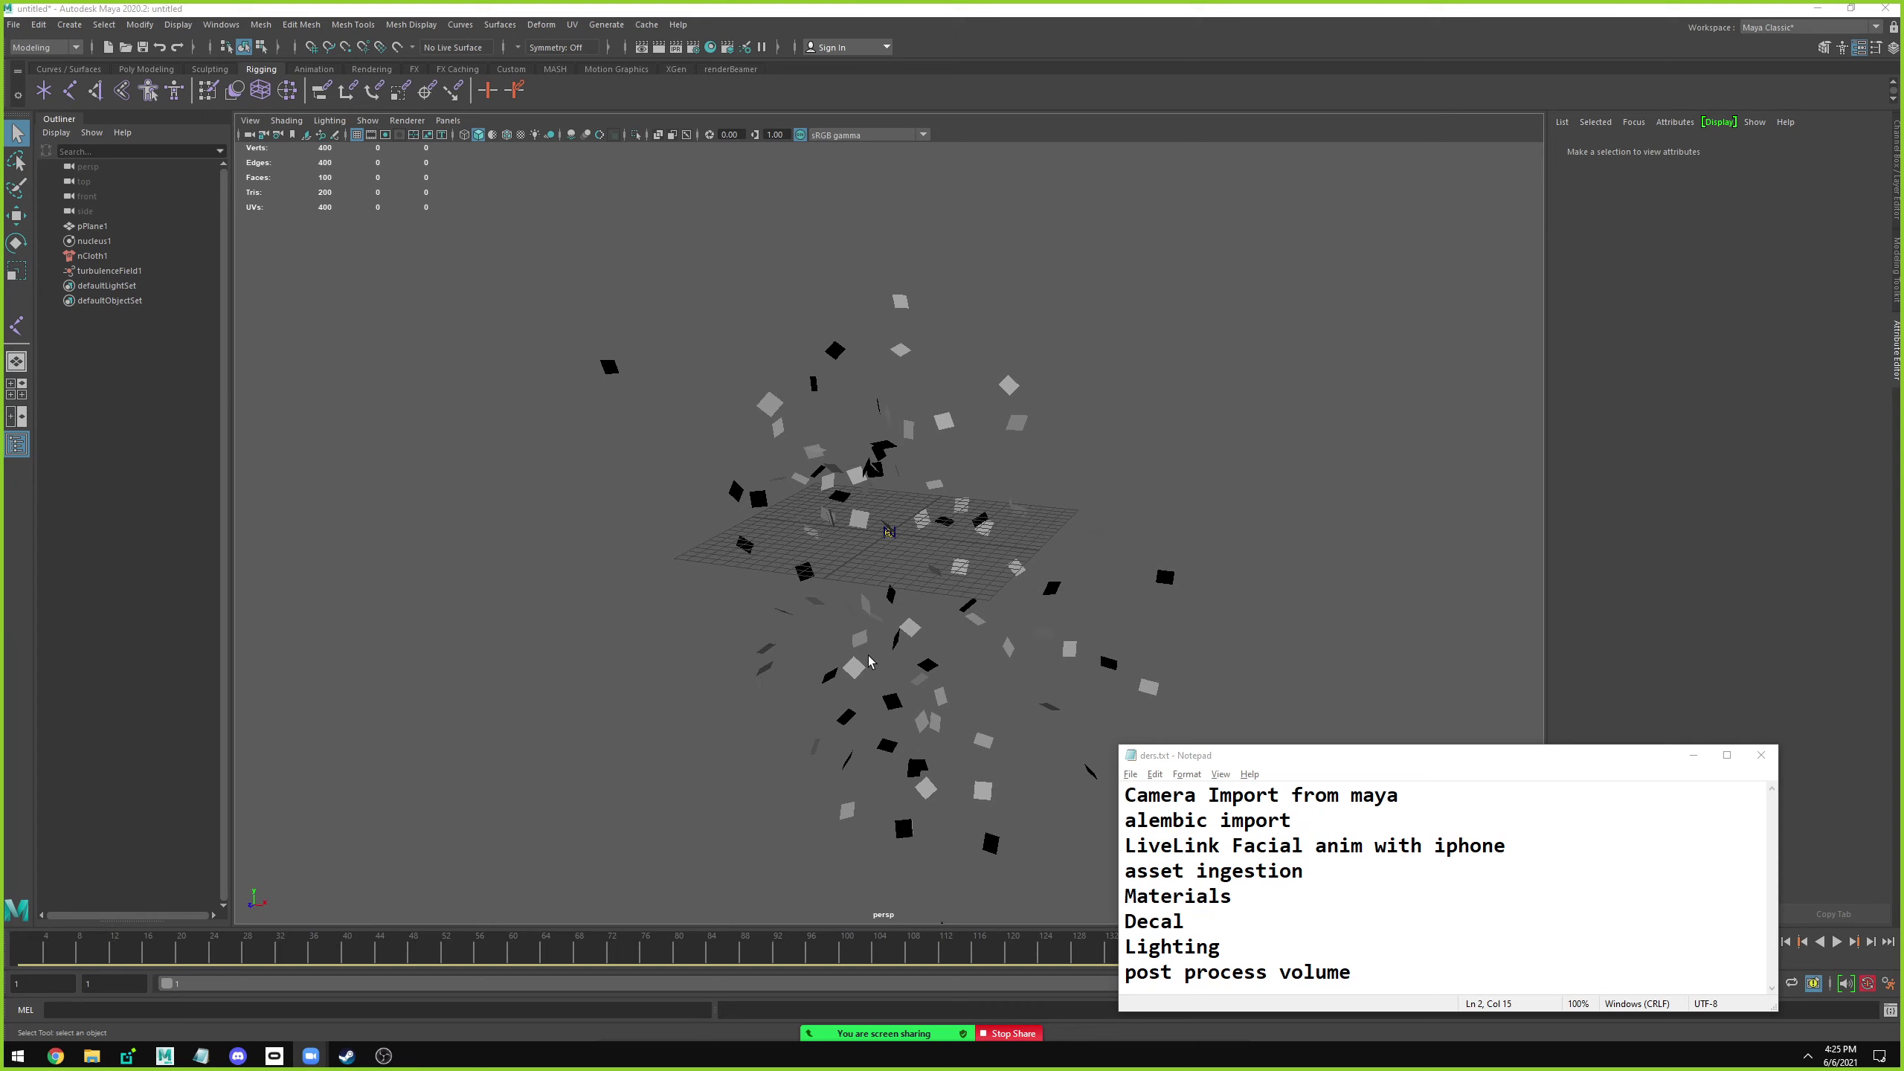
# Select pPlane1, orbit closer to the scattered cloth pieces, then minimize Maya.
pyautogui.click(859, 536)
pyautogui.keyDown('alt'); pyautogui.moveTo(859, 536); pyautogui.dragTo(1046, 546); pyautogui.keyUp('alt')
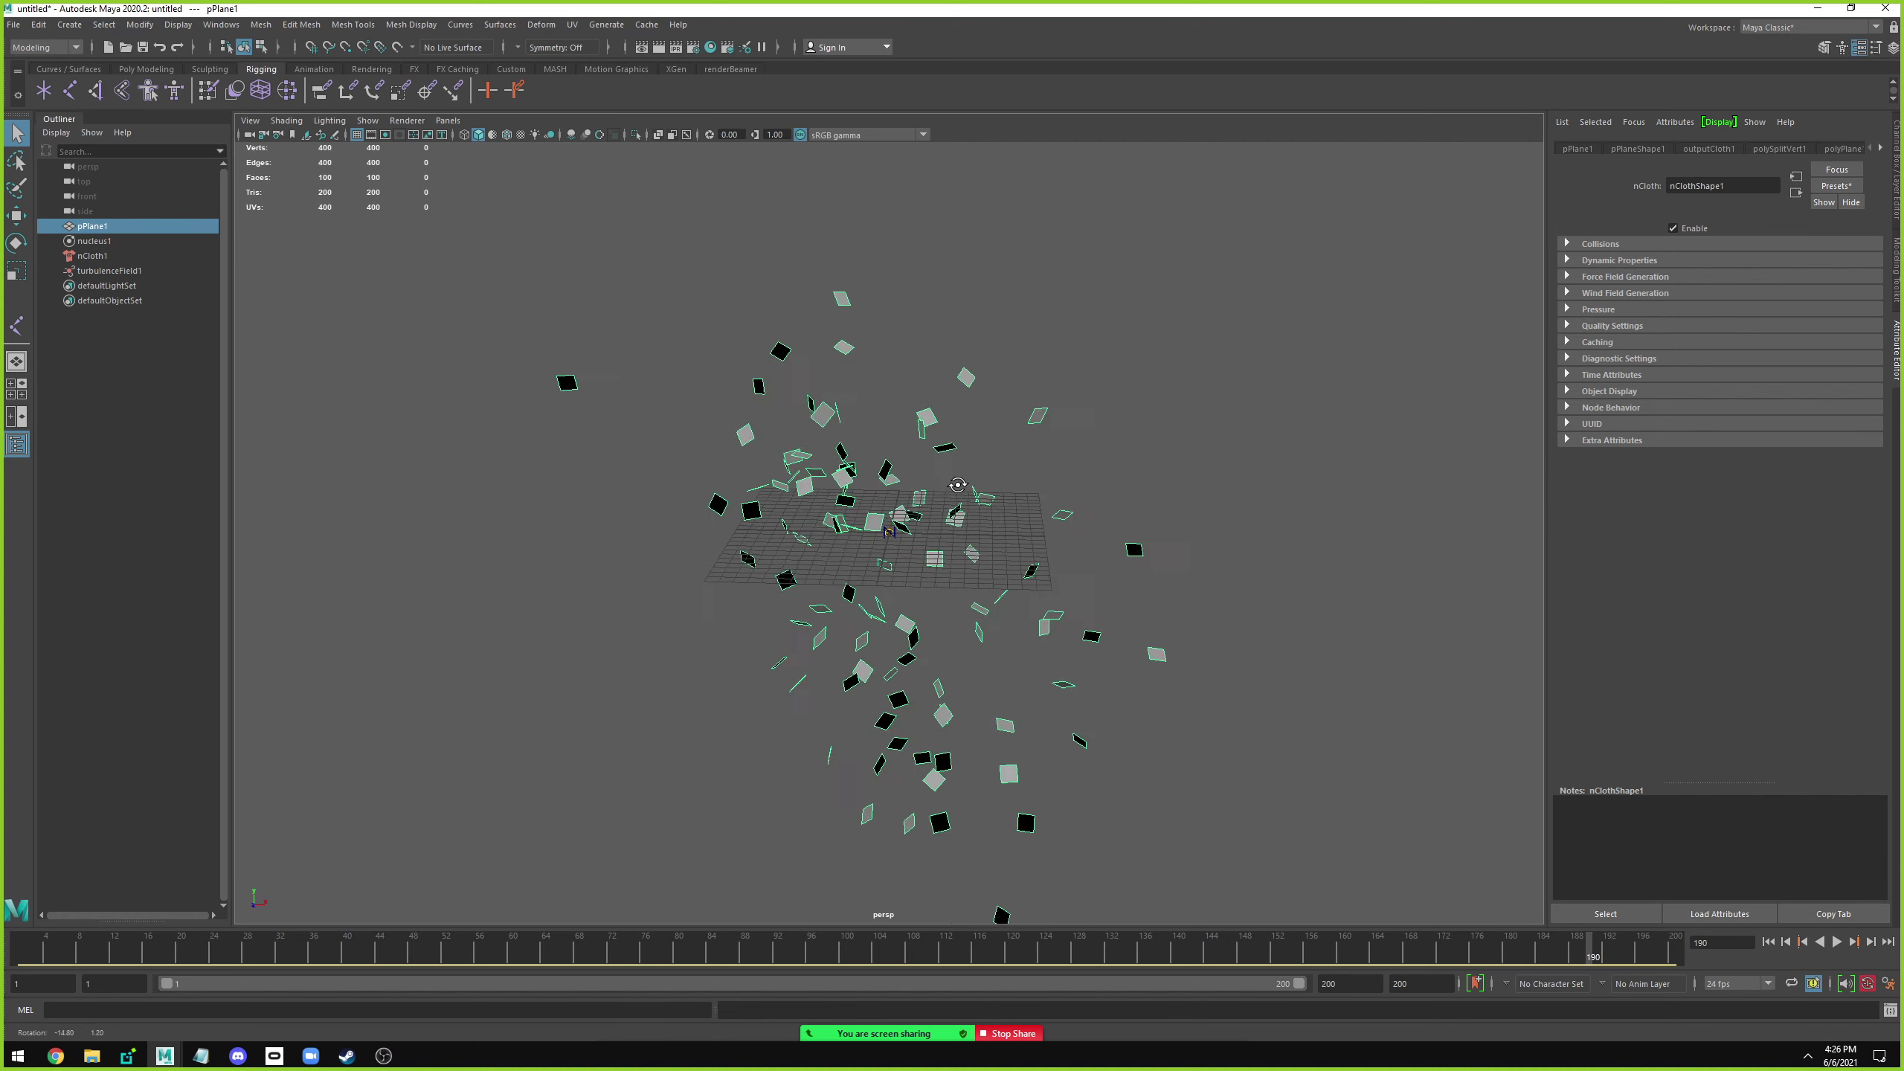
pyautogui.keyDown('alt'); pyautogui.moveTo(1046, 546); pyautogui.dragTo(1078, 569, button='right'); pyautogui.keyUp('alt')
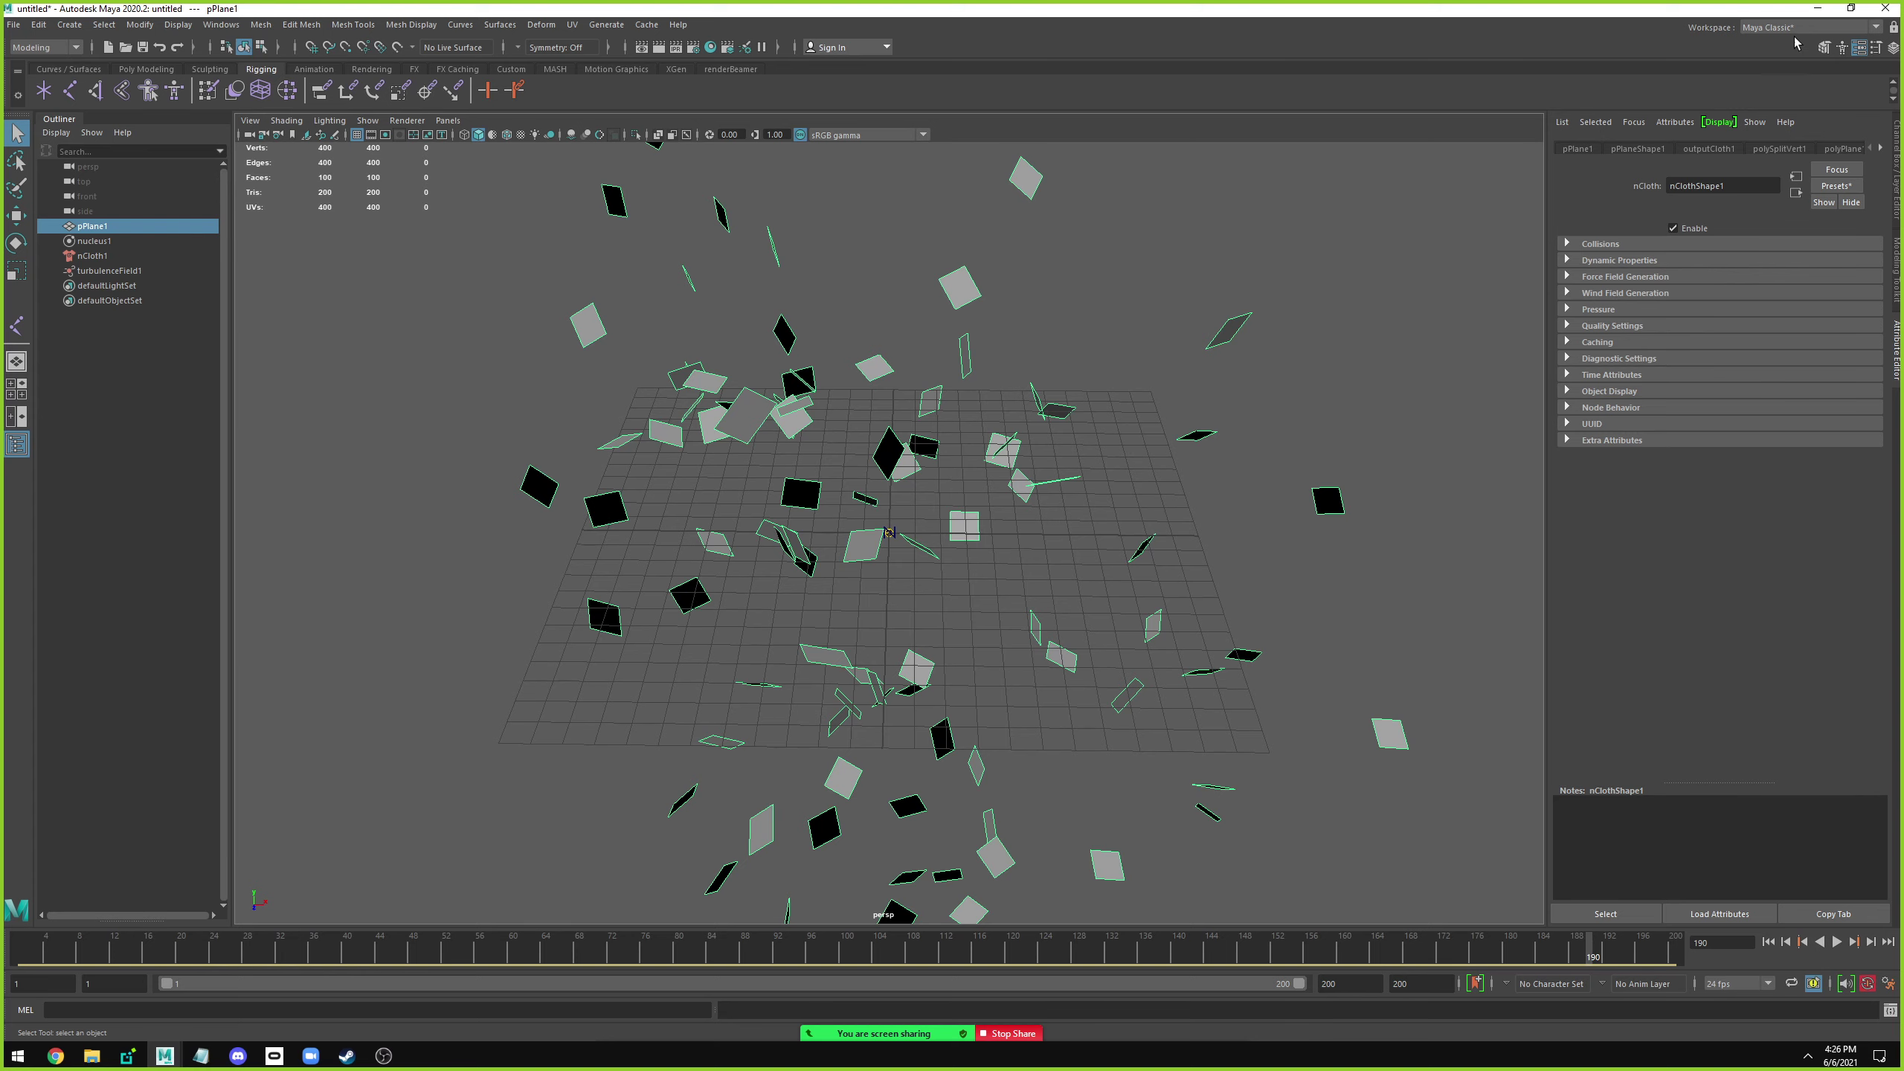
pyautogui.click(1818, 14)
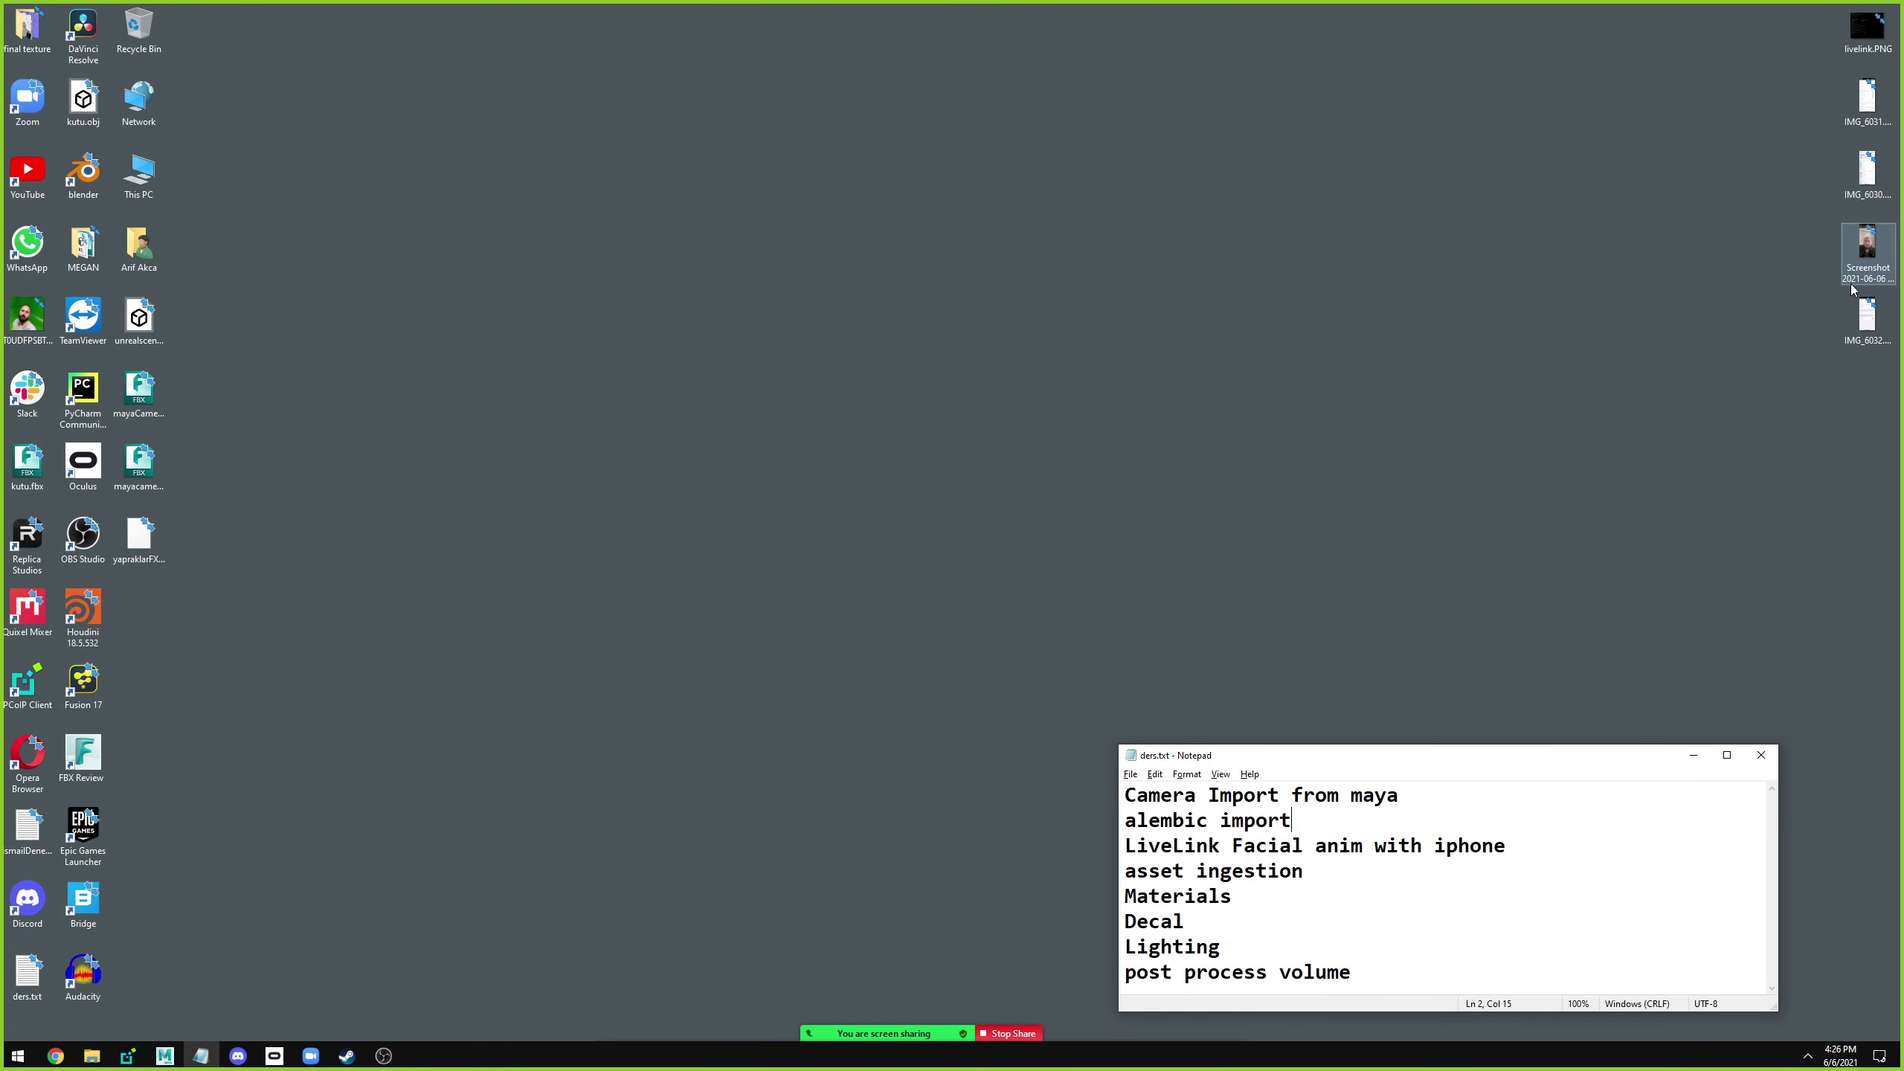
# Move the Screenshot file on the desktop, minimize Unreal, and open the screenshot in Photos.
pyautogui.moveTo(1854, 274); pyautogui.dragTo(975, 427)
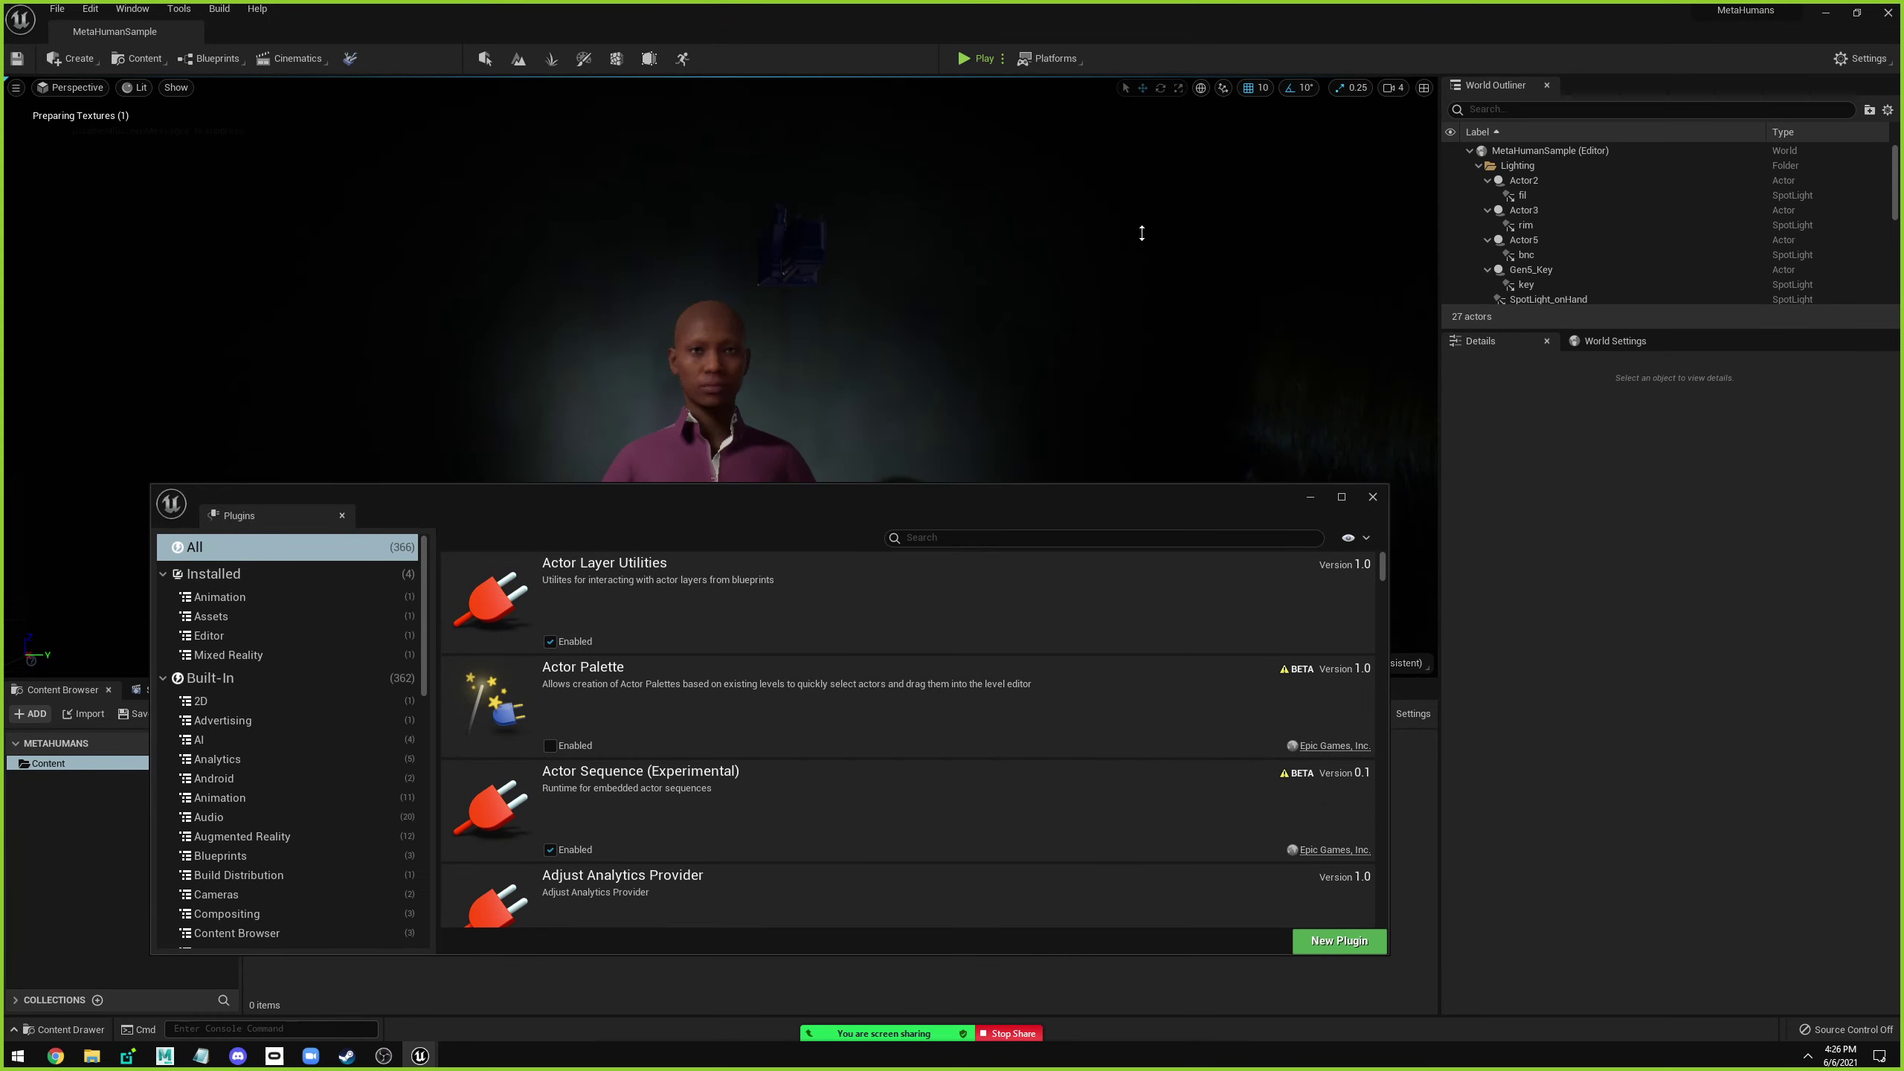
pyautogui.click(1826, 13)
pyautogui.doubleClick(974, 386)
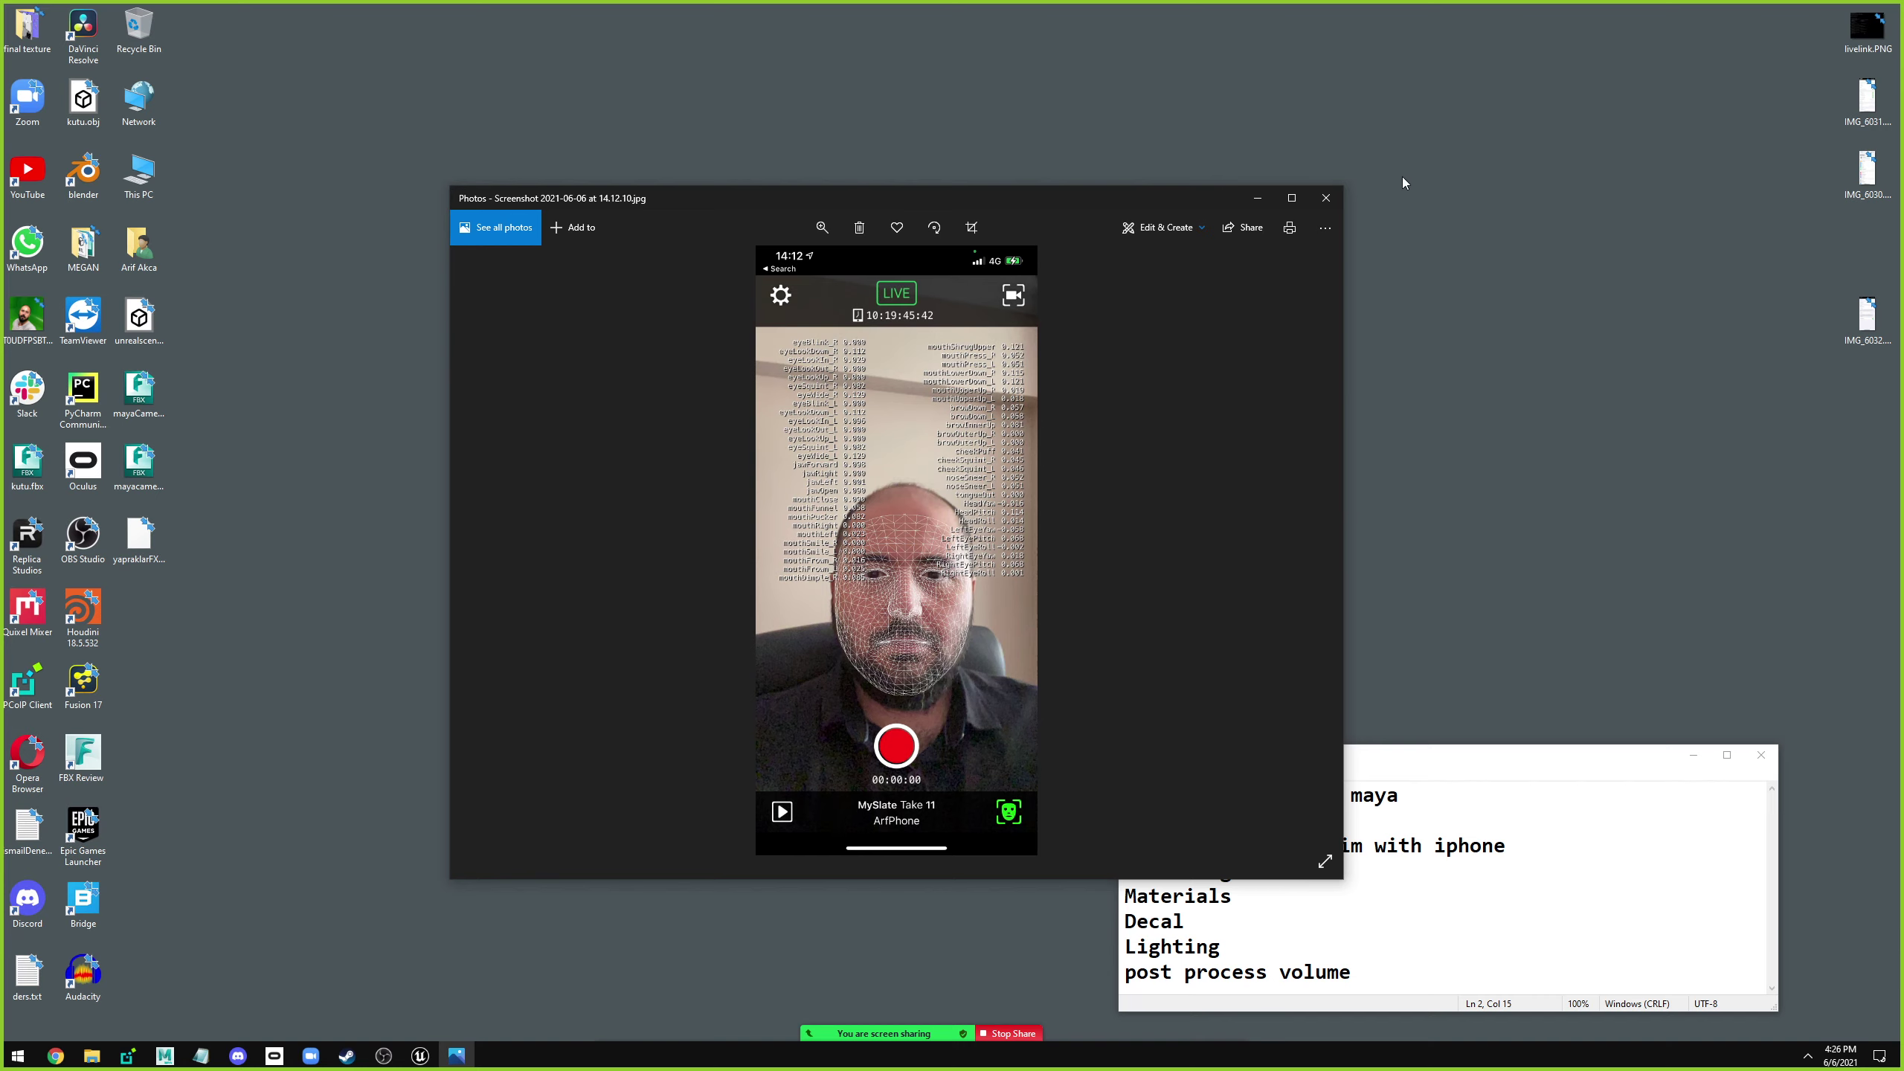
# Maximize Photos and zoom in on the LIVE header and blendshape rows like cheekPuff.
pyautogui.click(1292, 198)
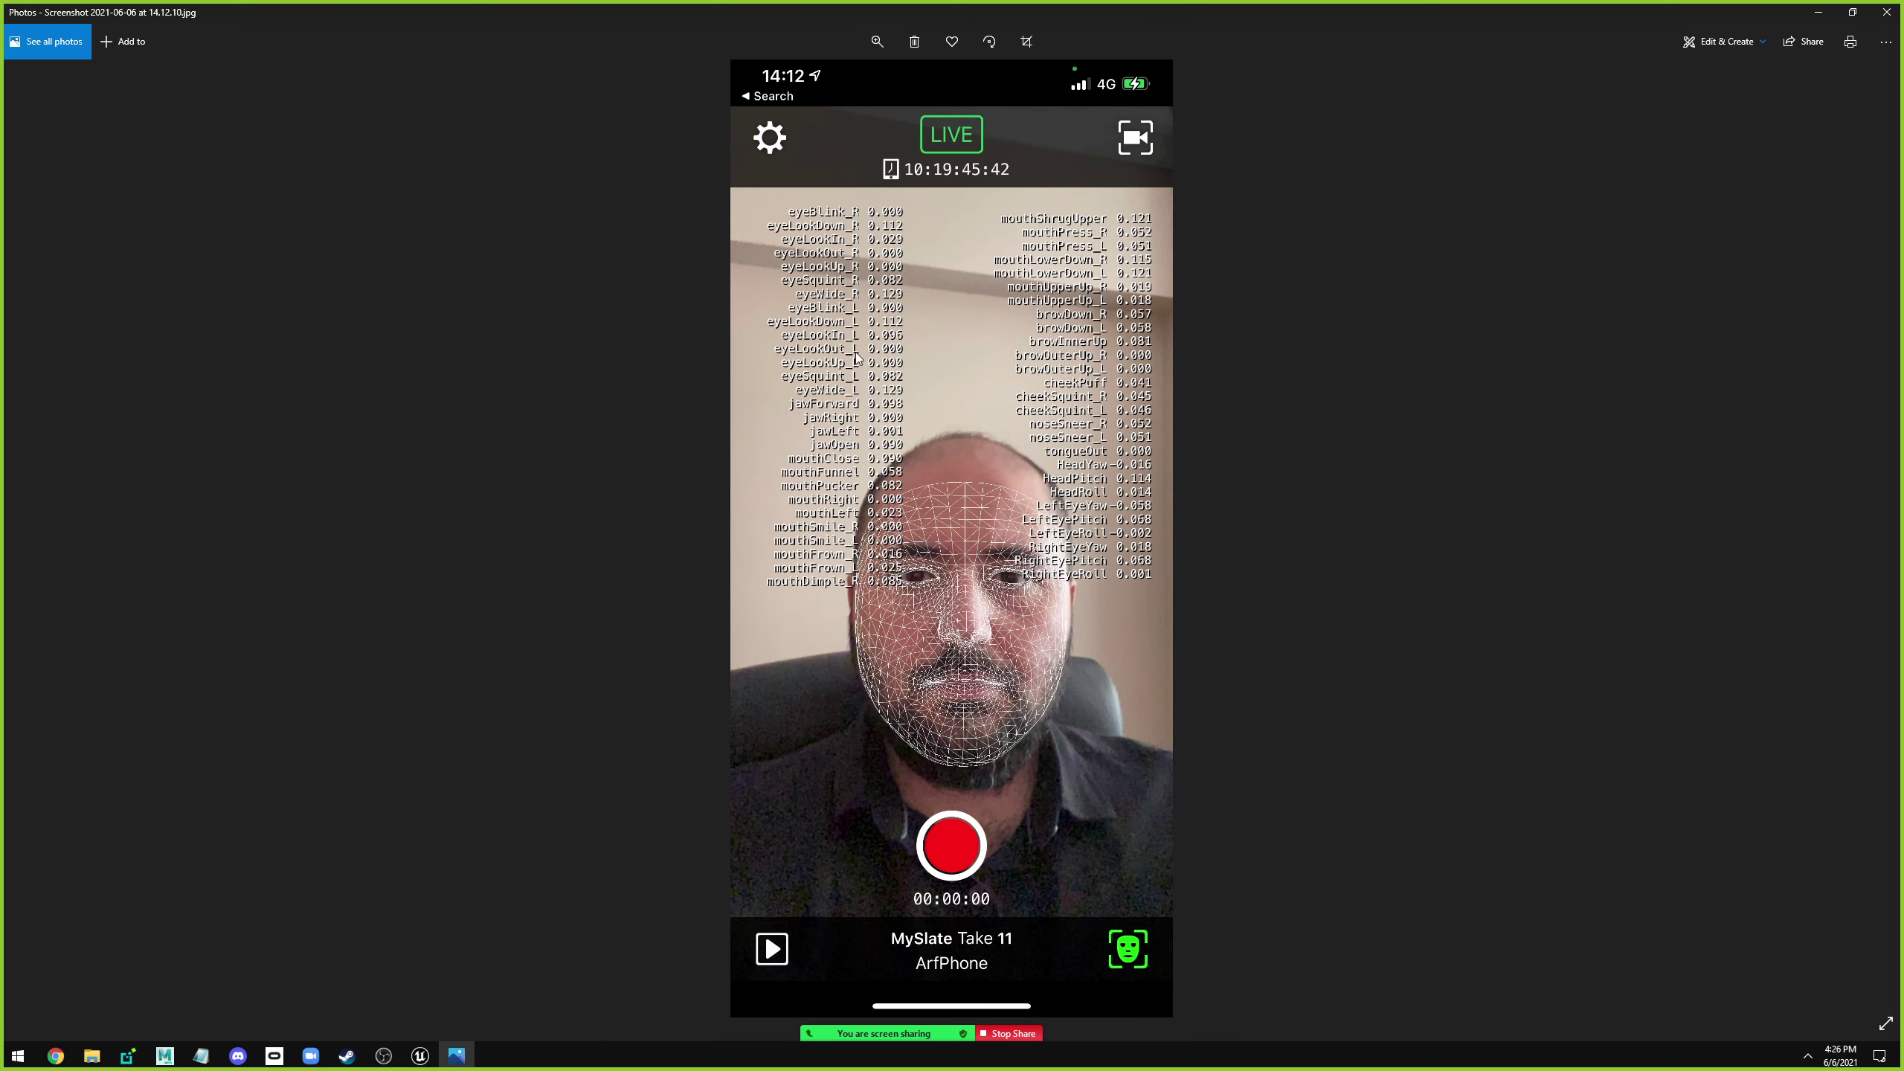
pyautogui.scroll(-1, 815, 210)
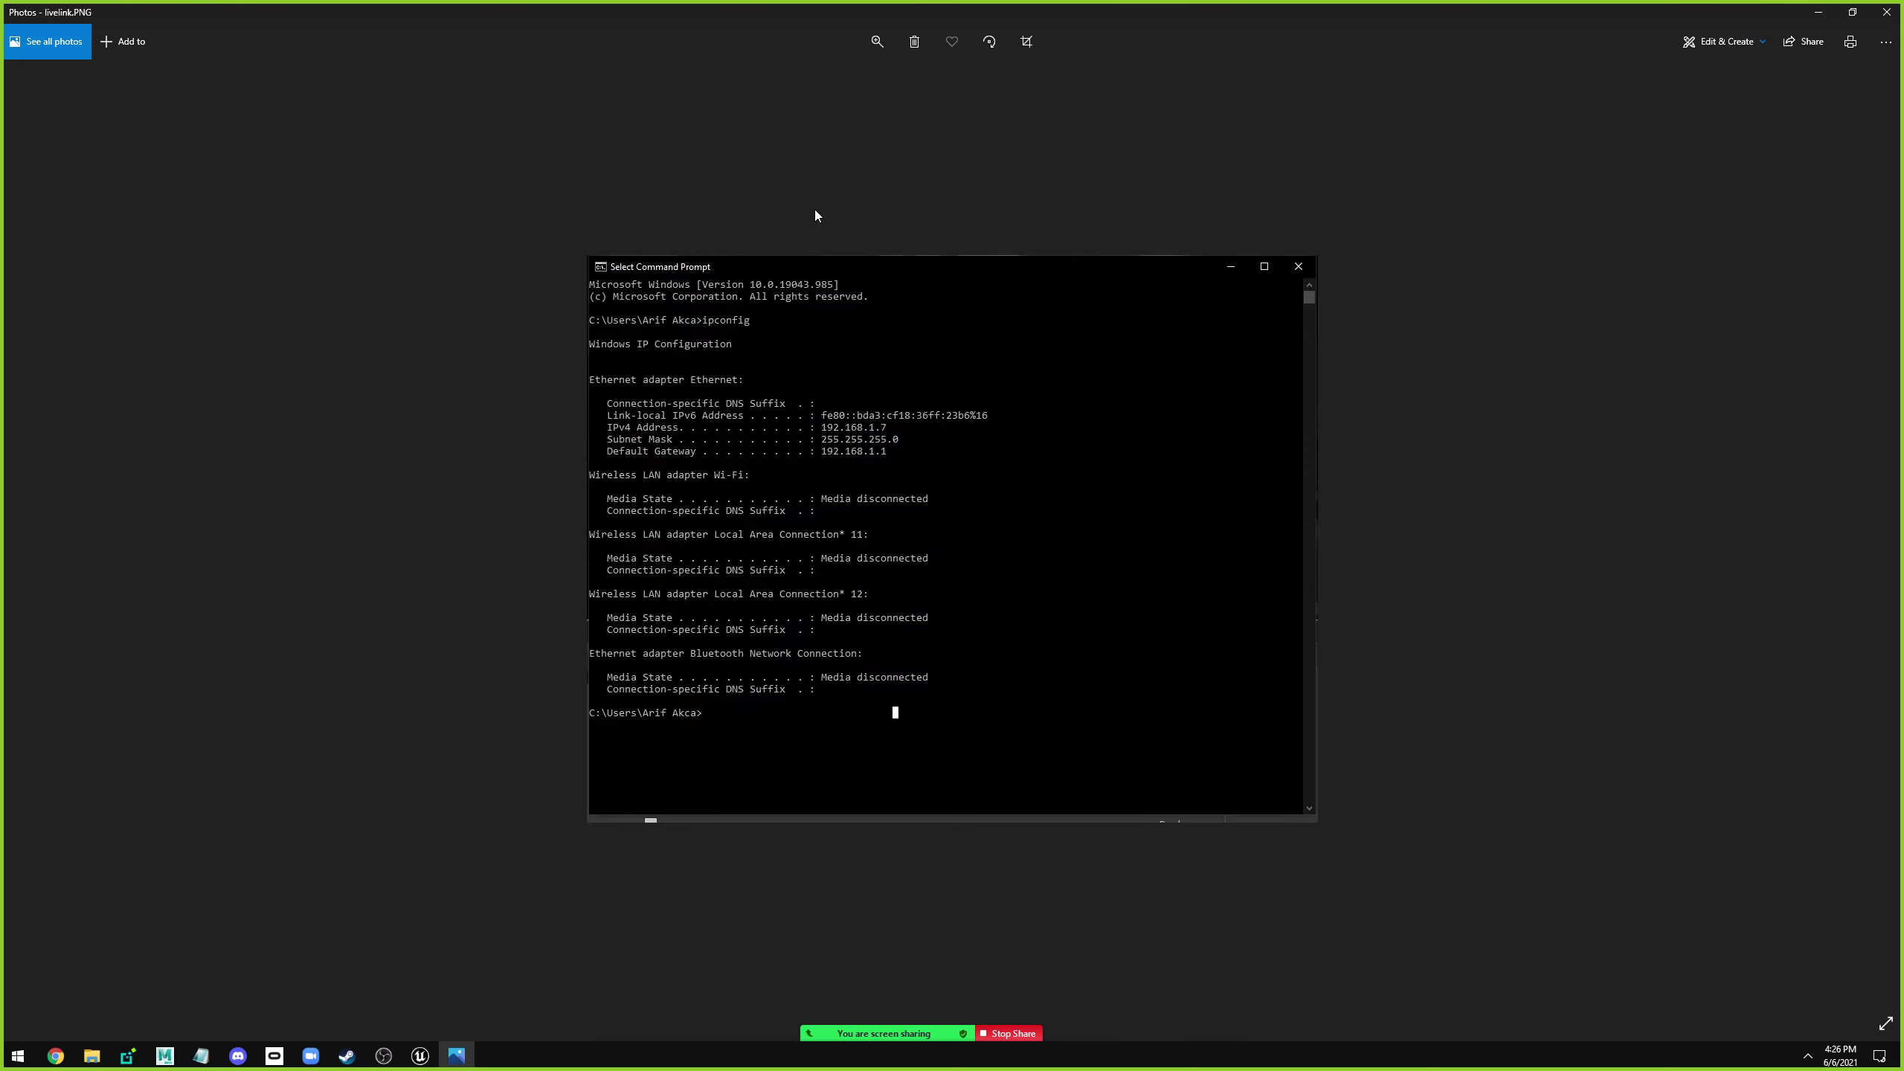
pyautogui.scroll(1, 816, 210)
pyautogui.click(858, 80)
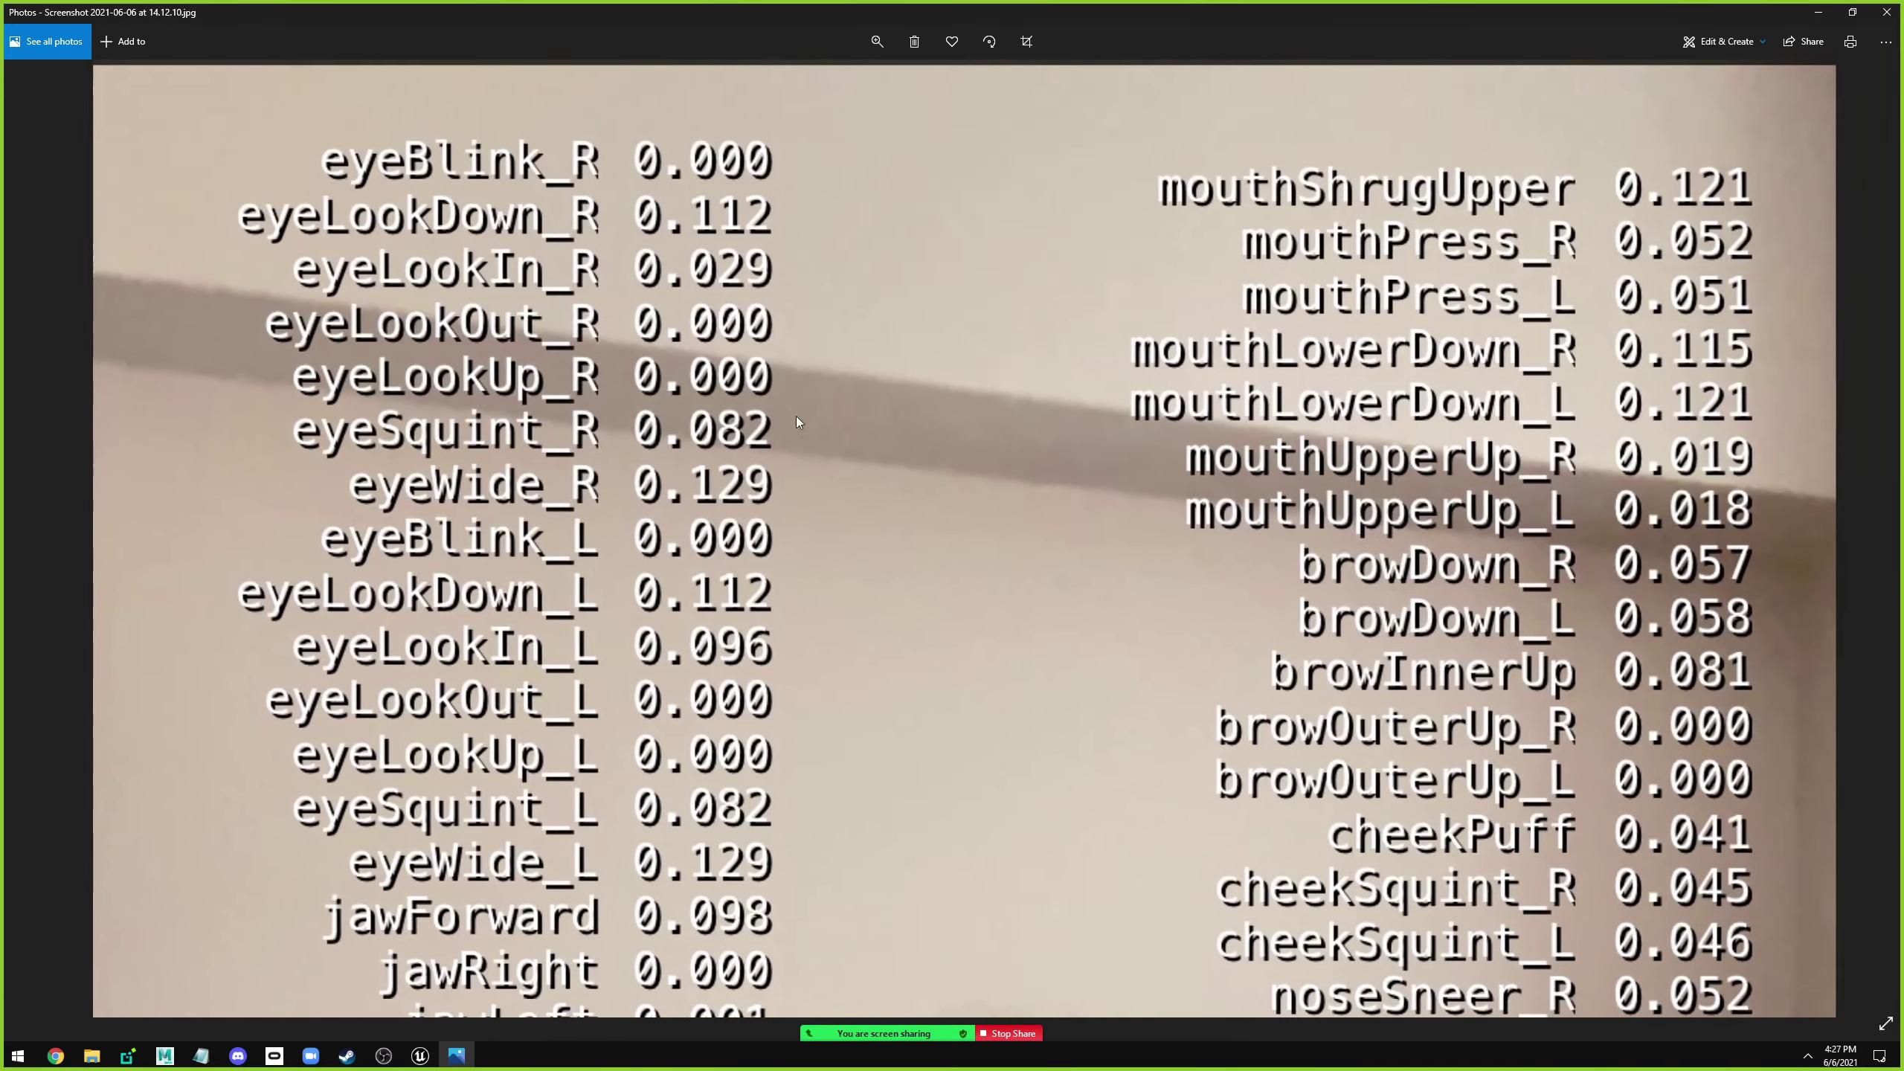
pyautogui.moveTo(796, 418); pyautogui.dragTo(774, 587)
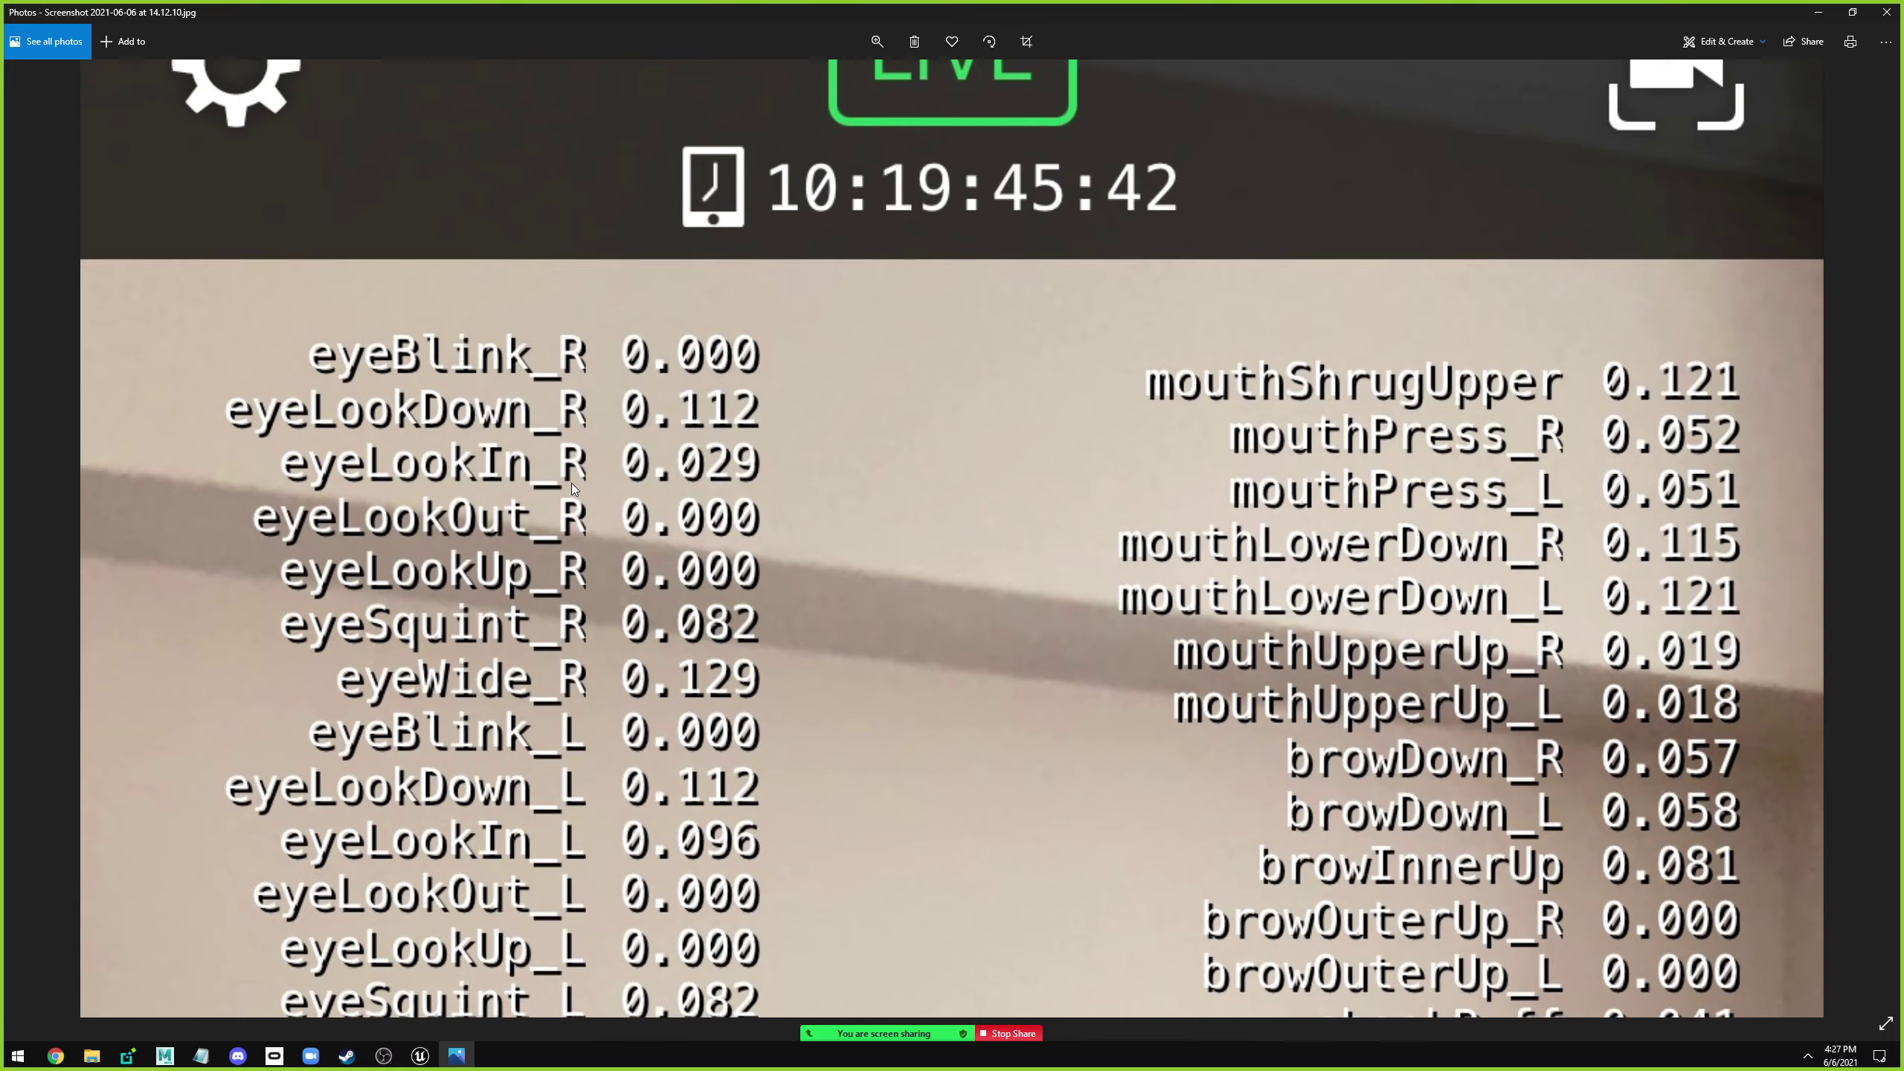
pyautogui.moveTo(572, 482); pyautogui.dragTo(583, 355)
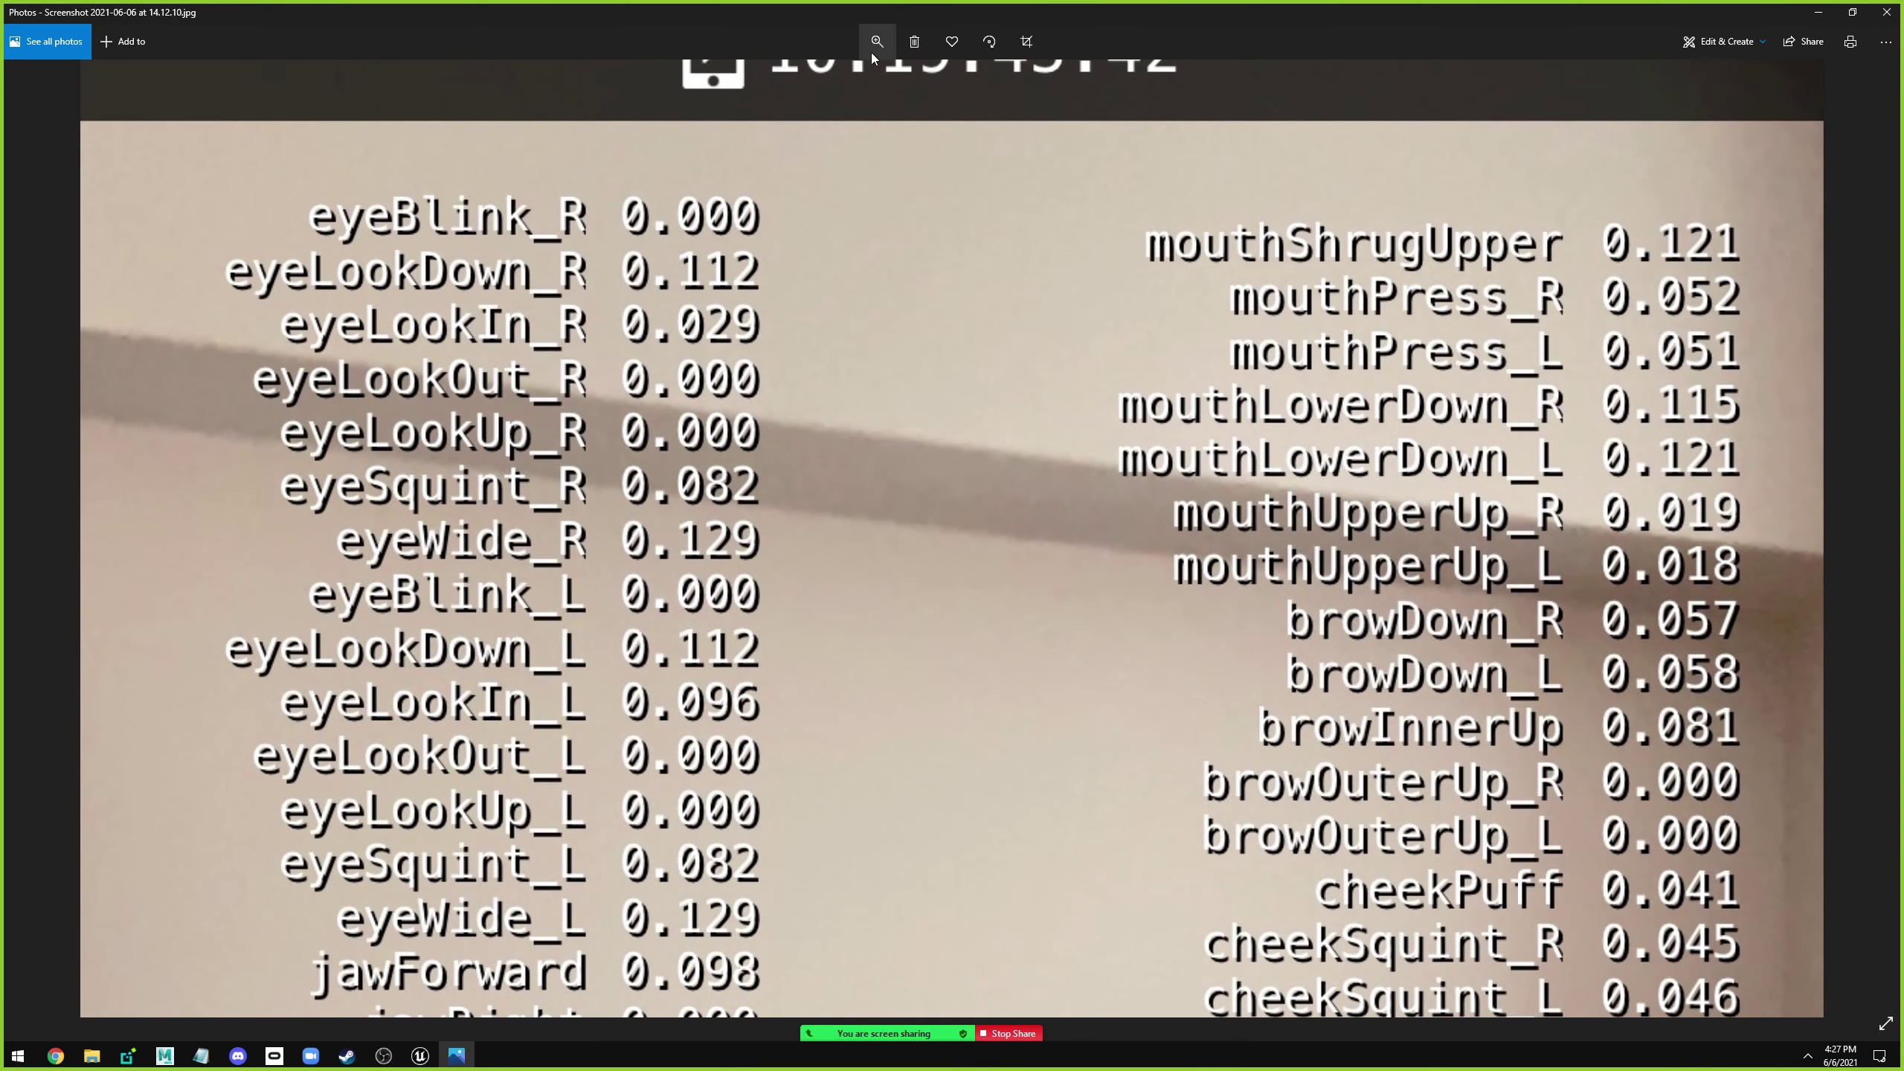
# Zoom out to level 12 to view the tracked face mesh, then fit to window.
pyautogui.click(873, 54)
pyautogui.moveTo(884, 81); pyautogui.dragTo(826, 96)
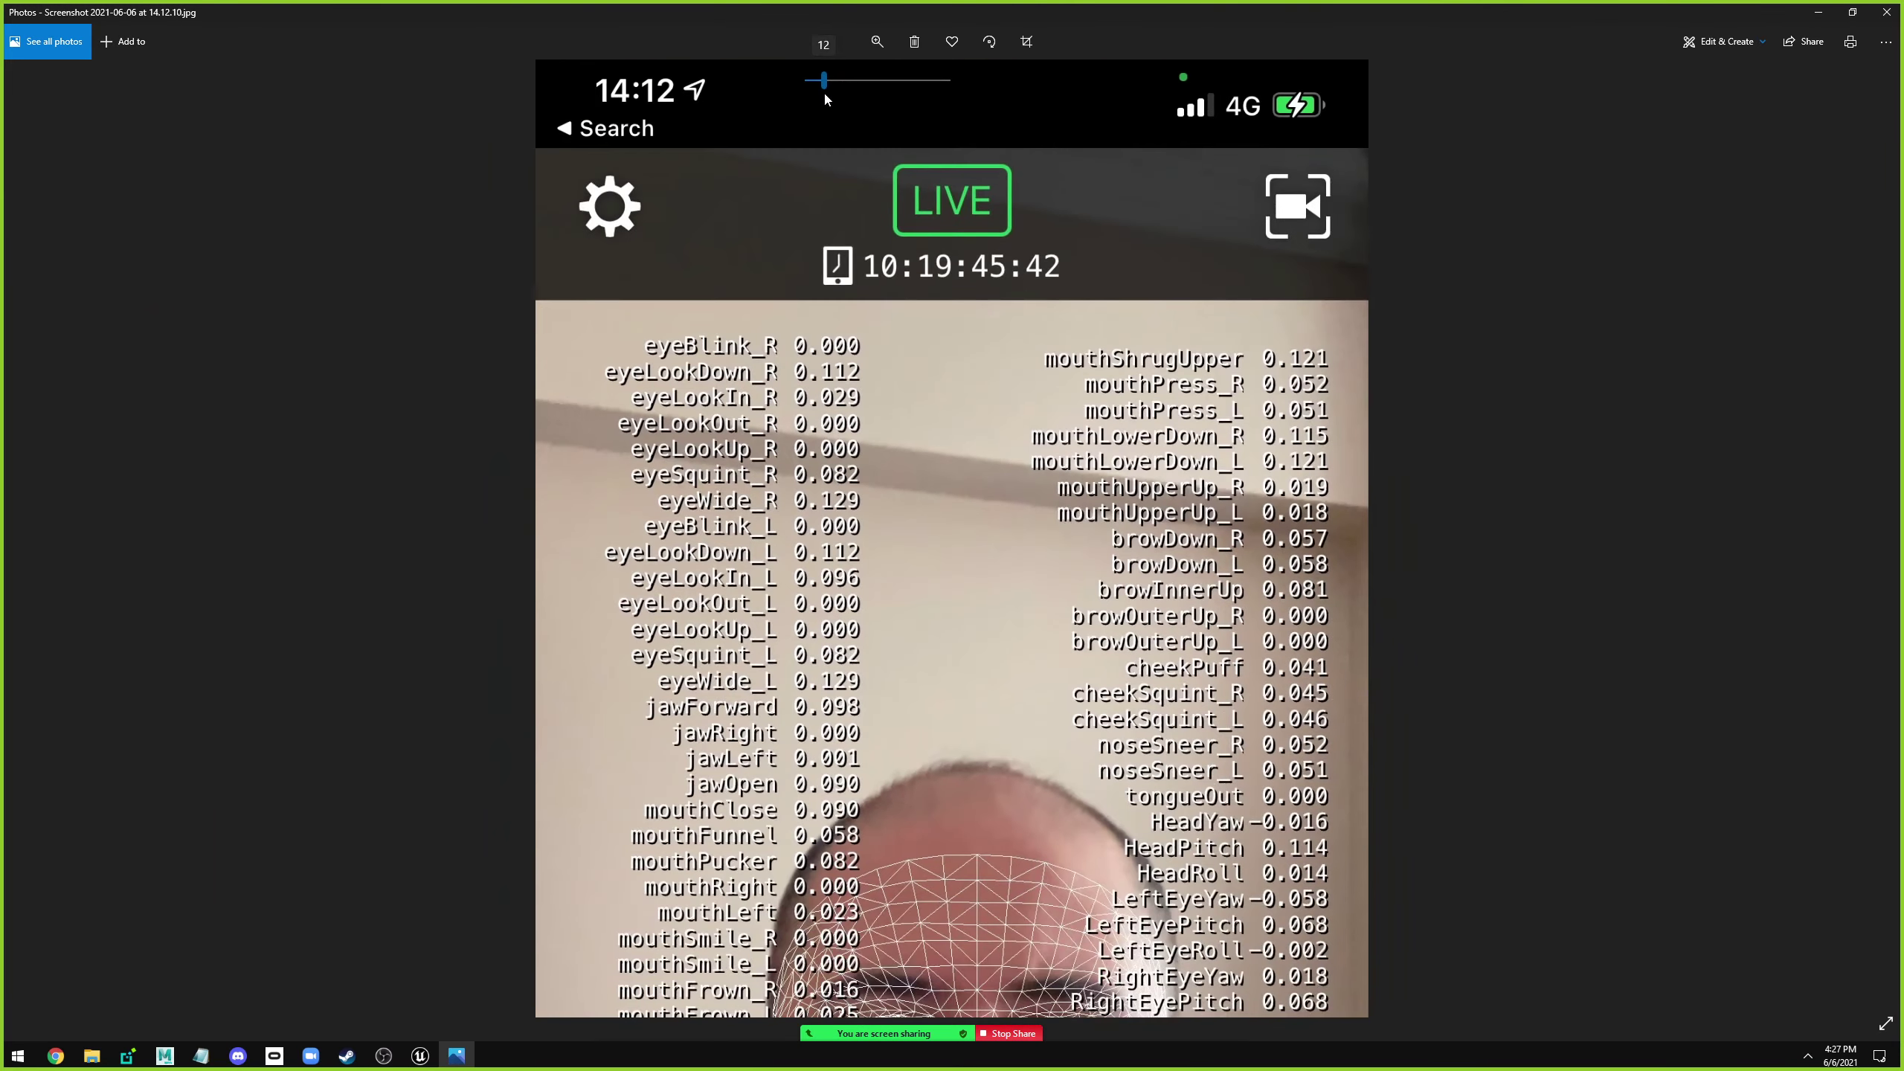
pyautogui.moveTo(968, 605); pyautogui.dragTo(946, 271)
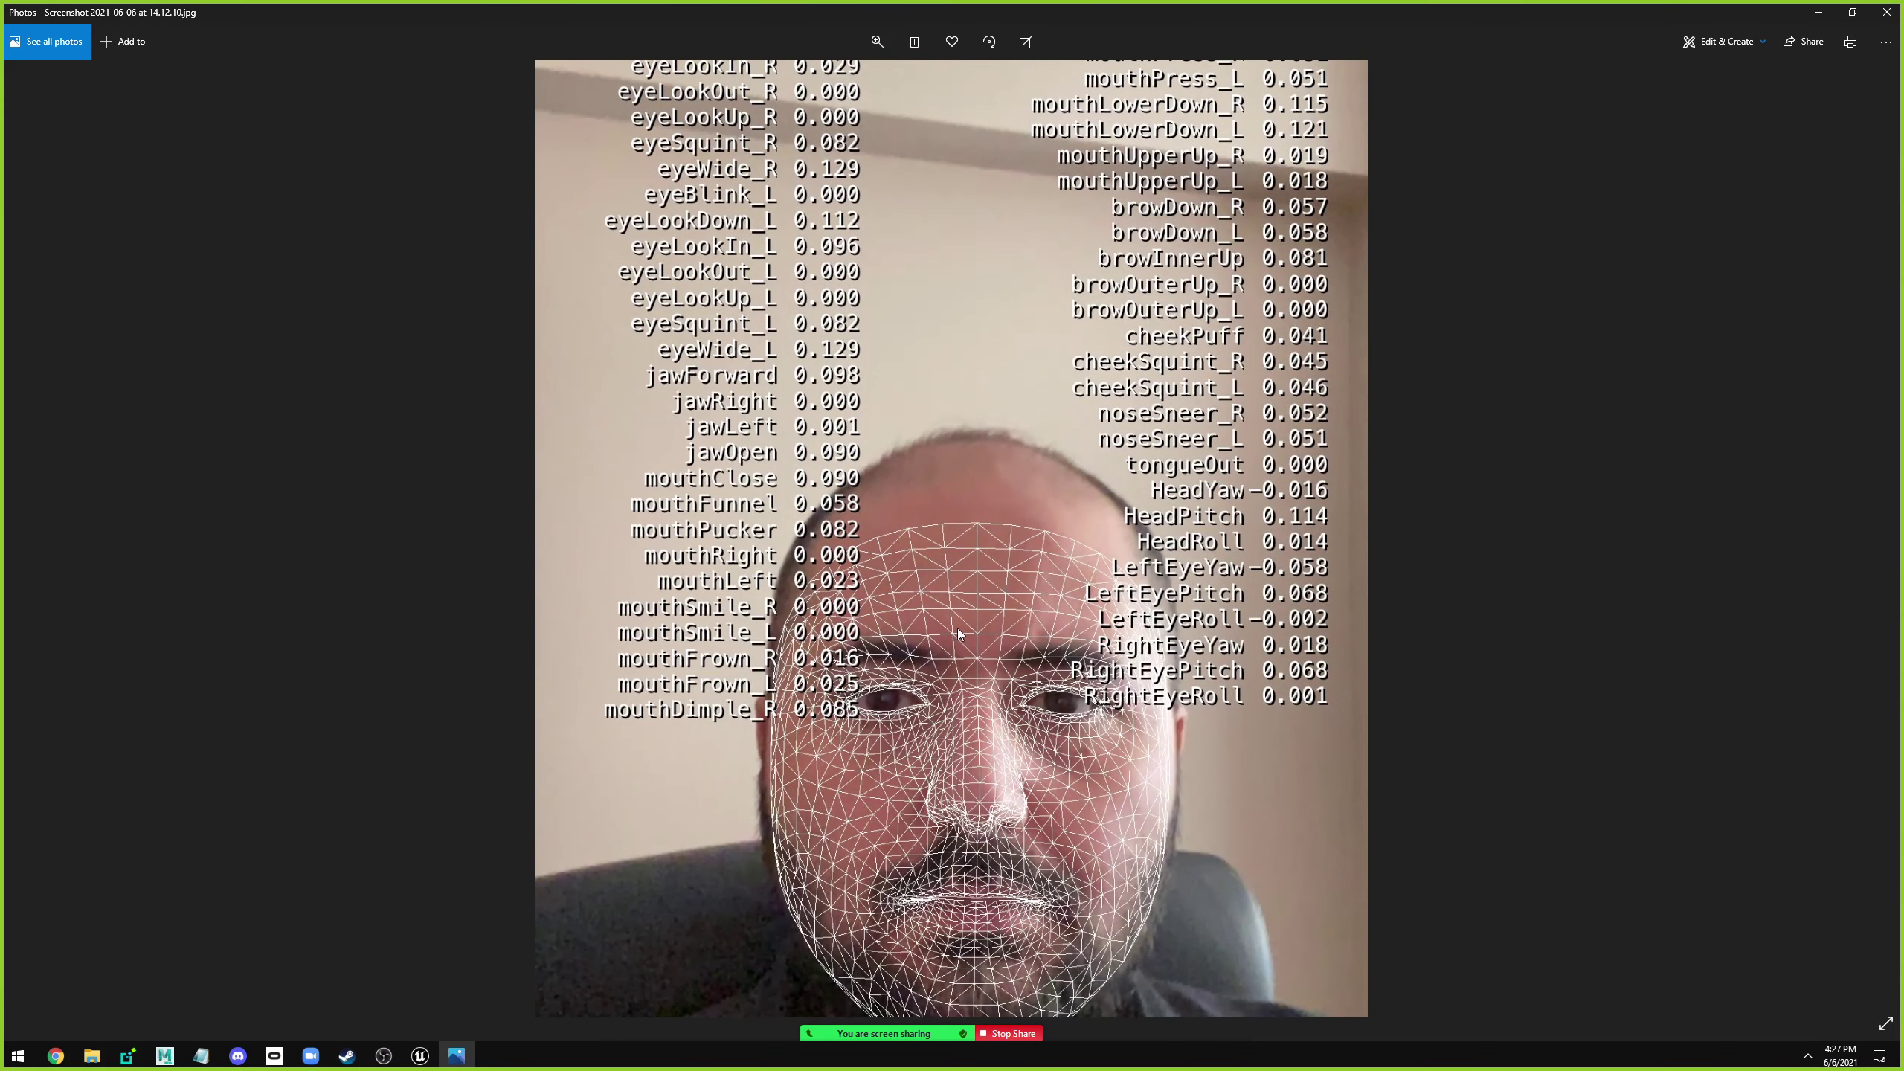
pyautogui.click(875, 49)
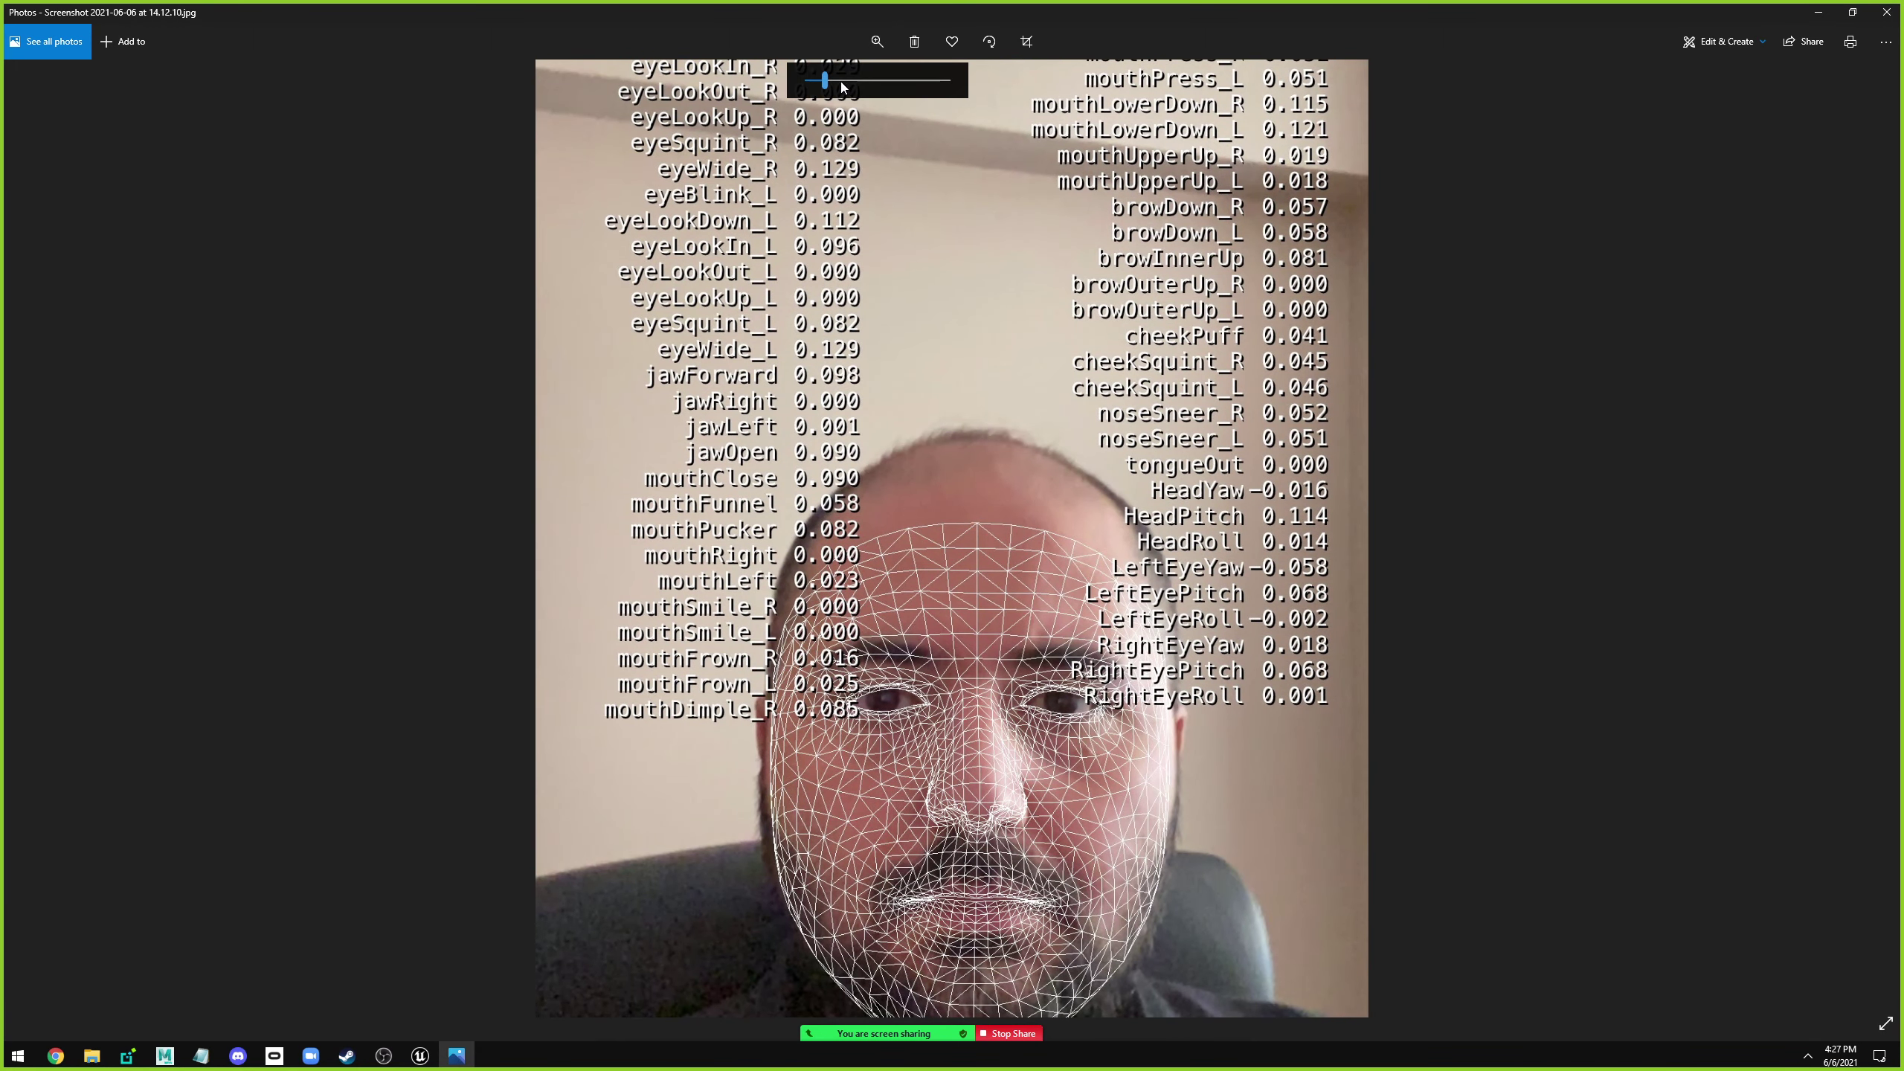
pyautogui.moveTo(841, 81); pyautogui.dragTo(812, 82)
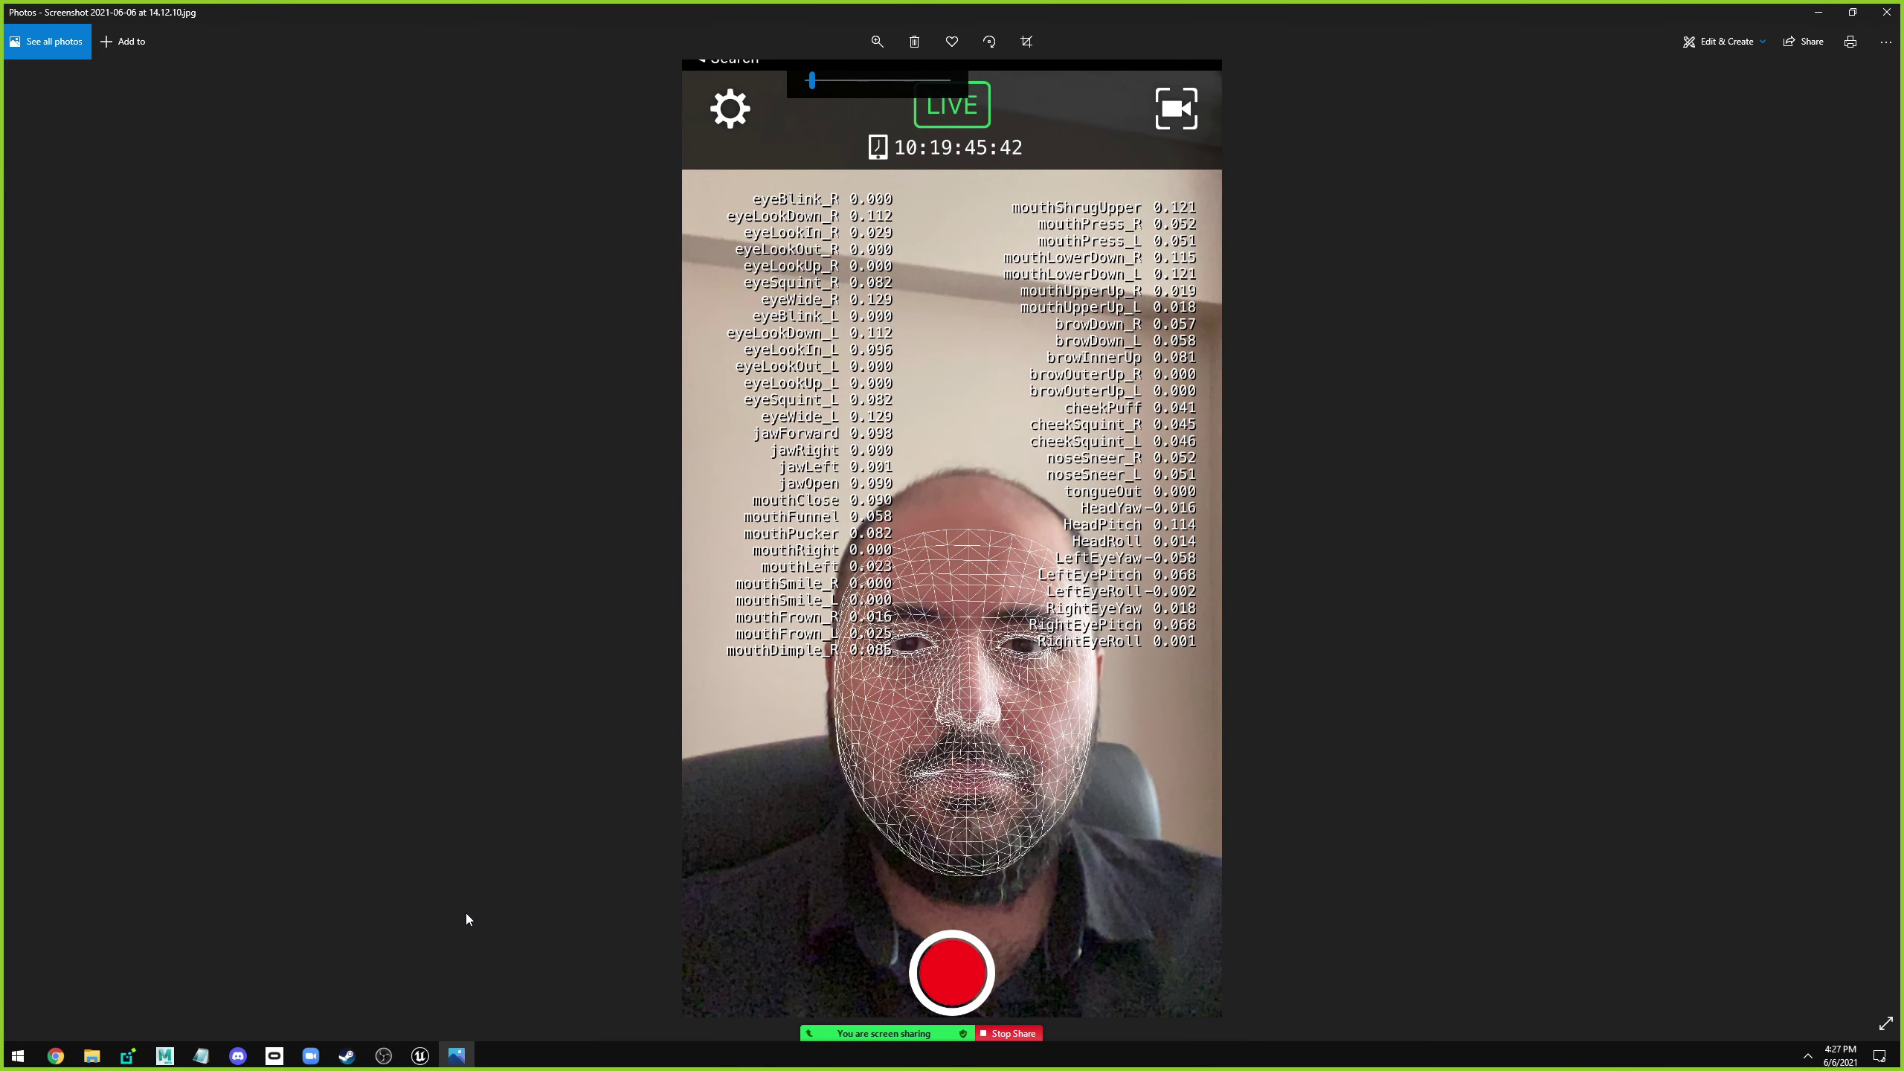
# Return to Unreal, hide Plugins, and open metahuman_001_FaceMesh from the MetaHuman's Face component.
pyautogui.click(419, 1056)
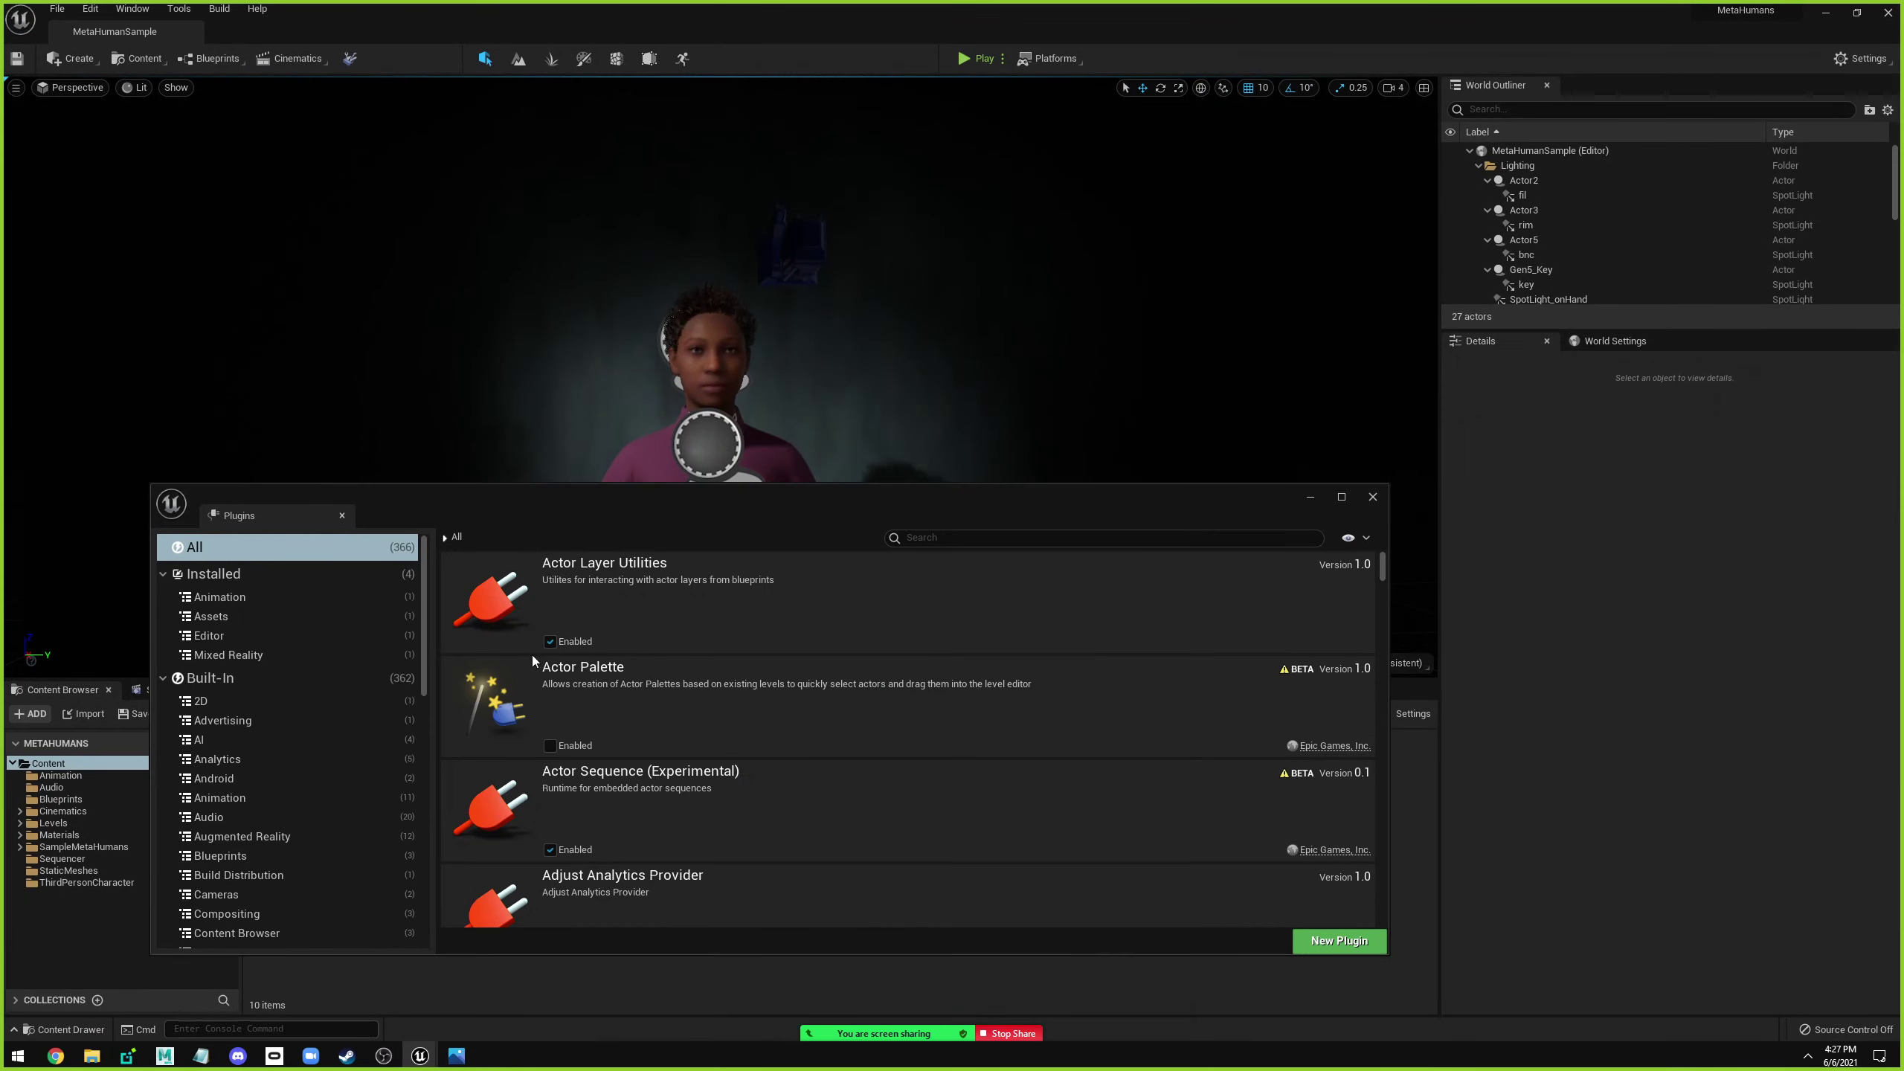
pyautogui.click(1311, 498)
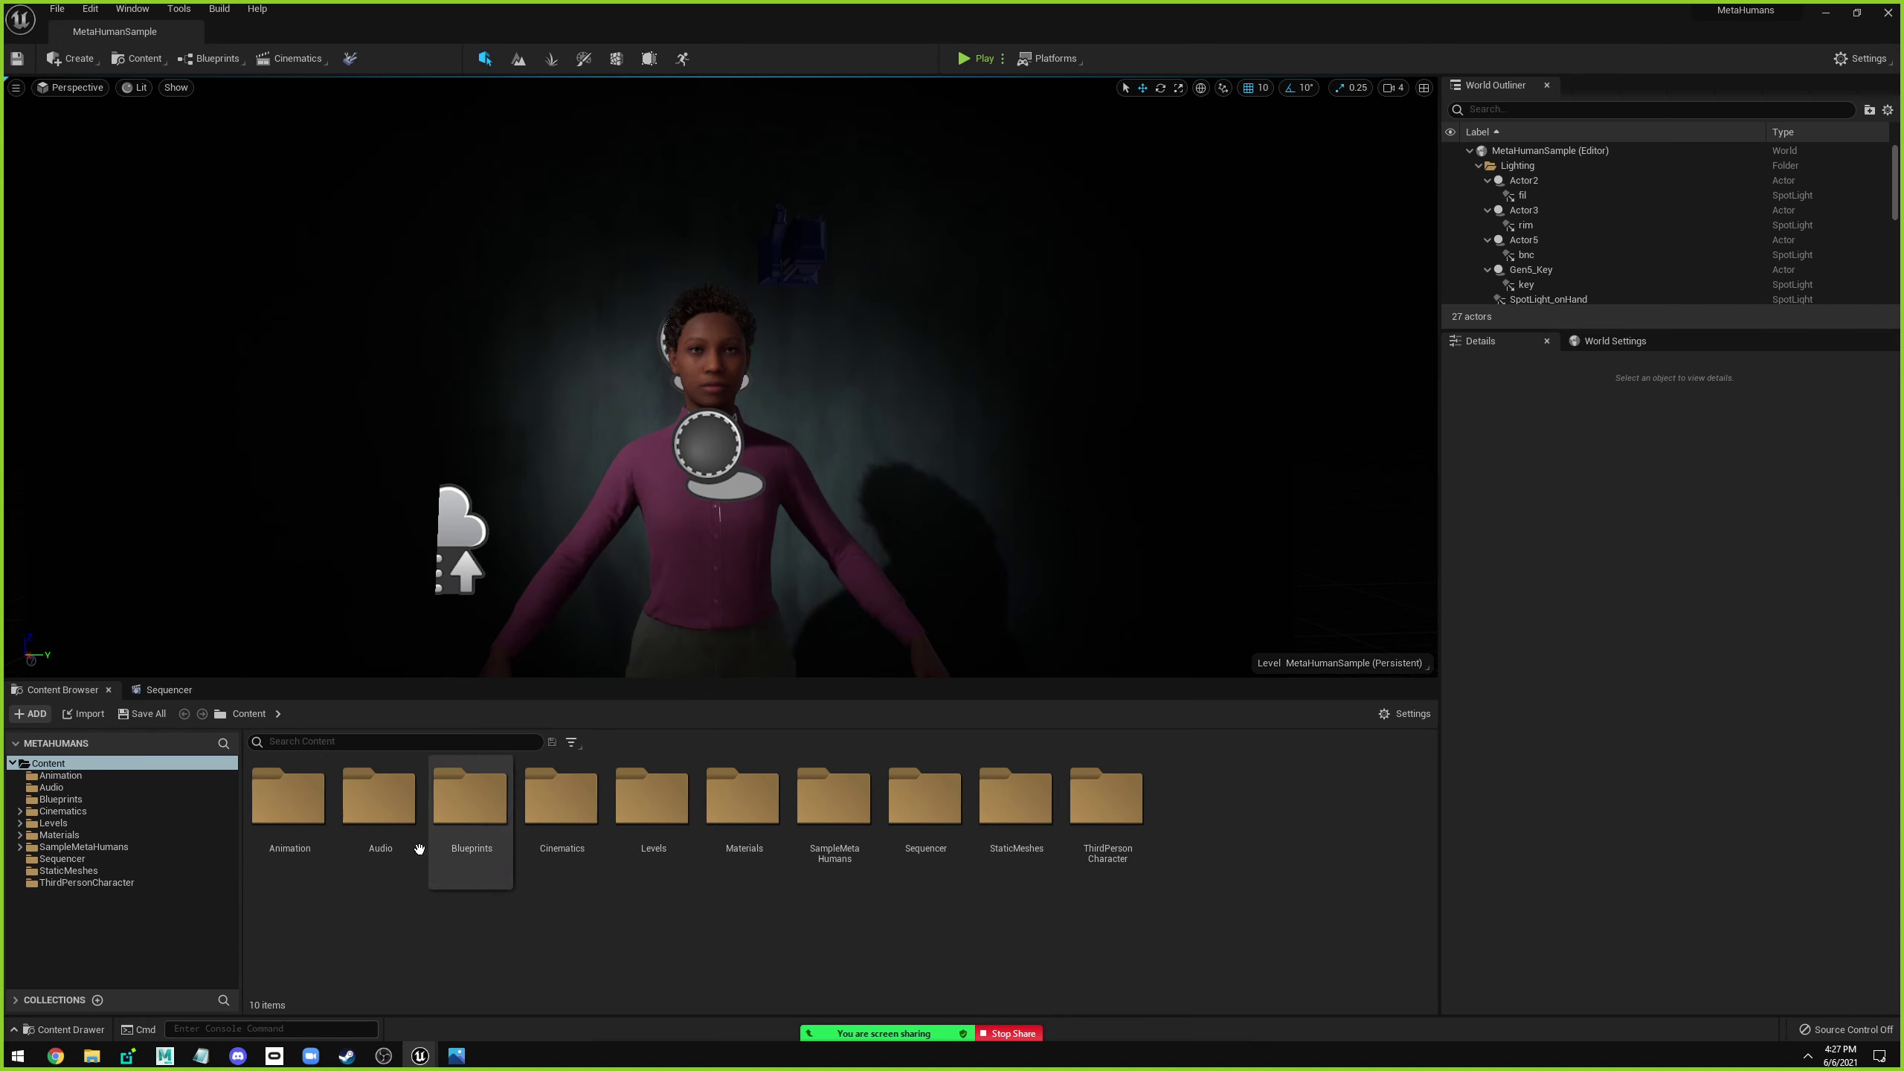
pyautogui.click(689, 355)
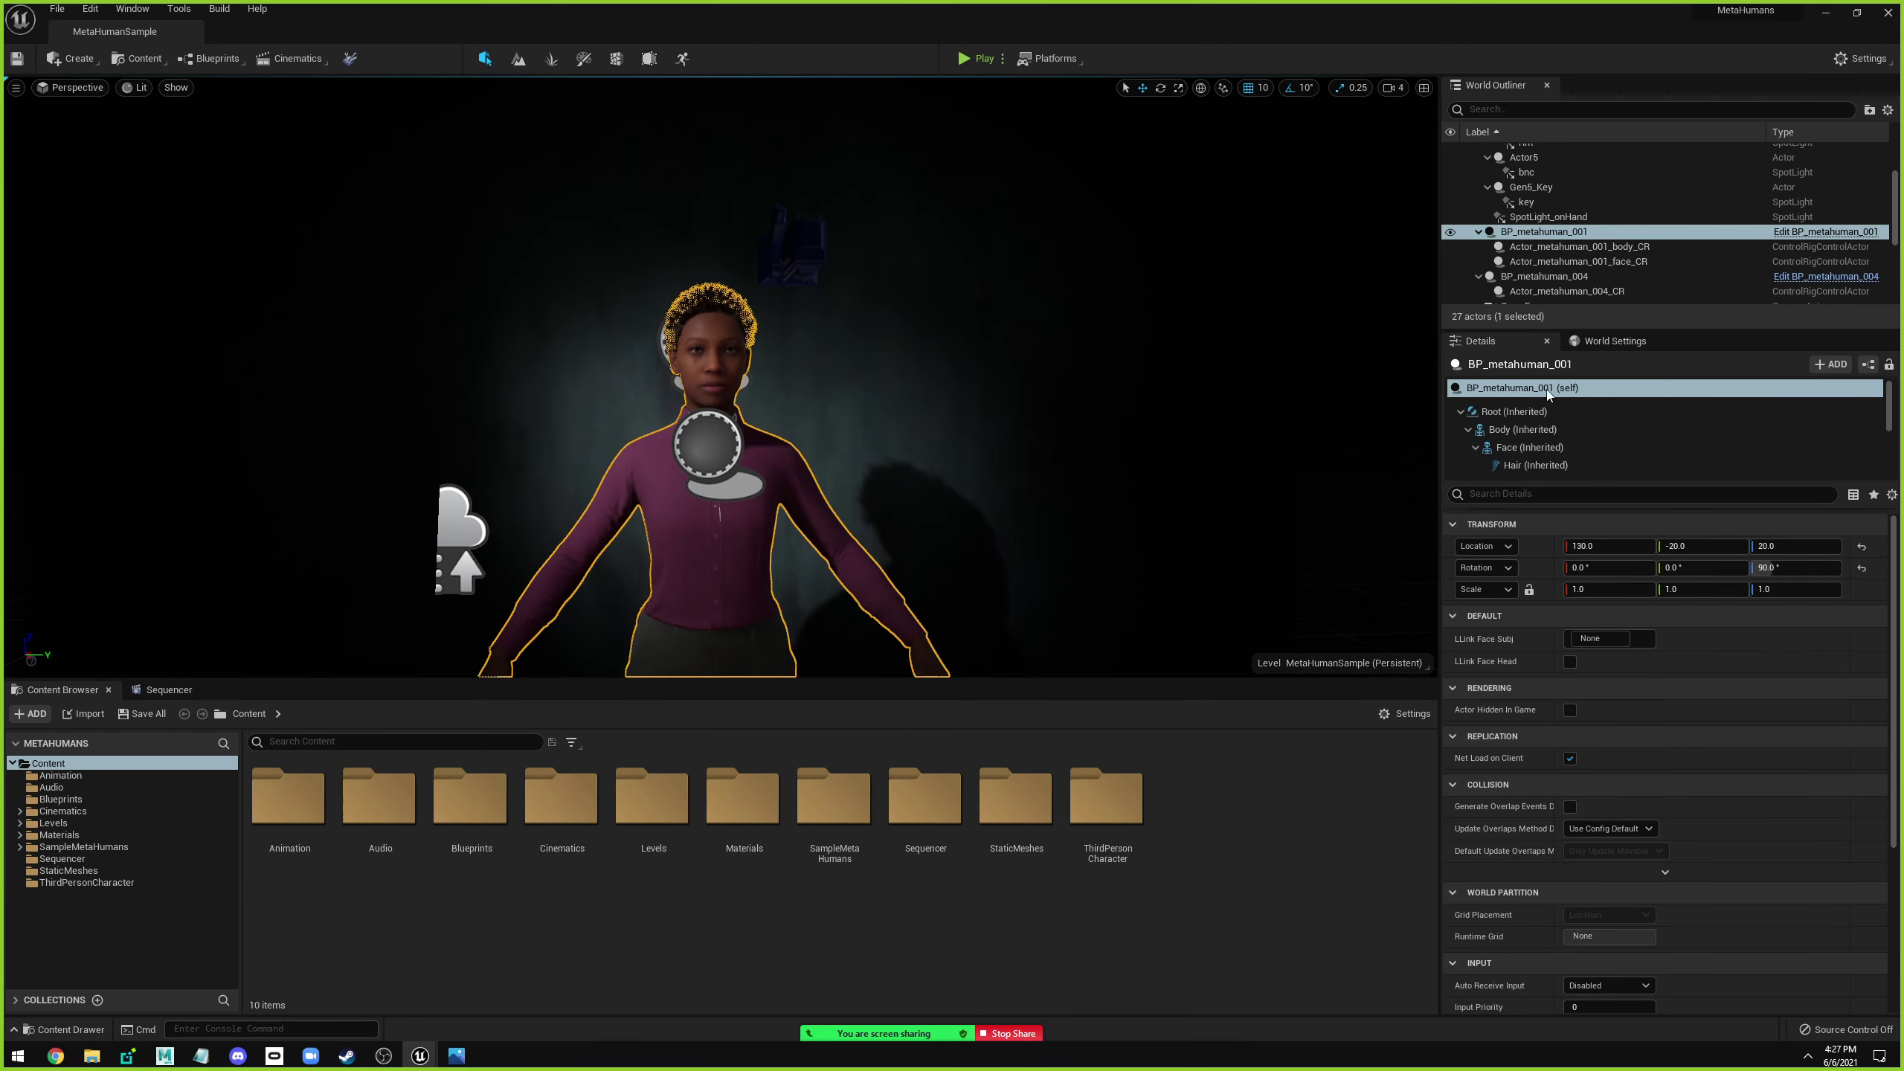
pyautogui.click(1527, 450)
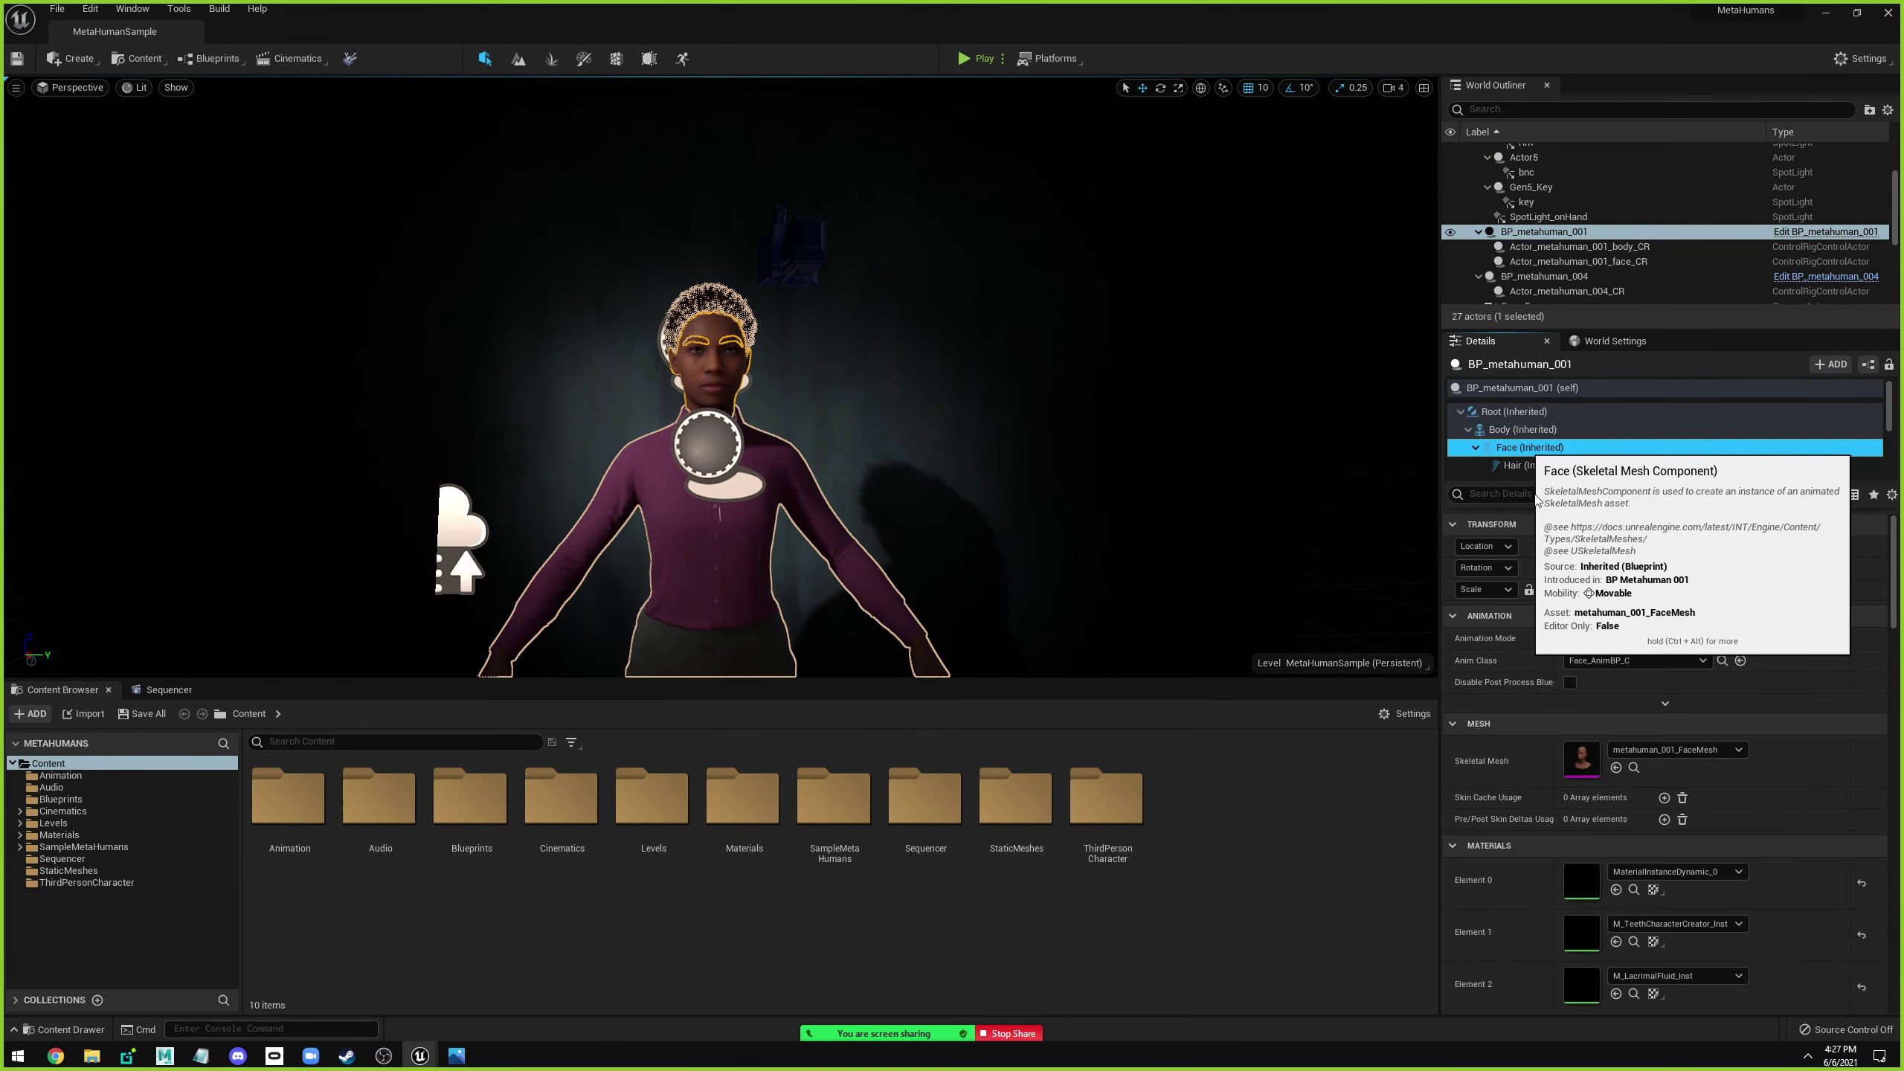
pyautogui.doubleClick(1587, 771)
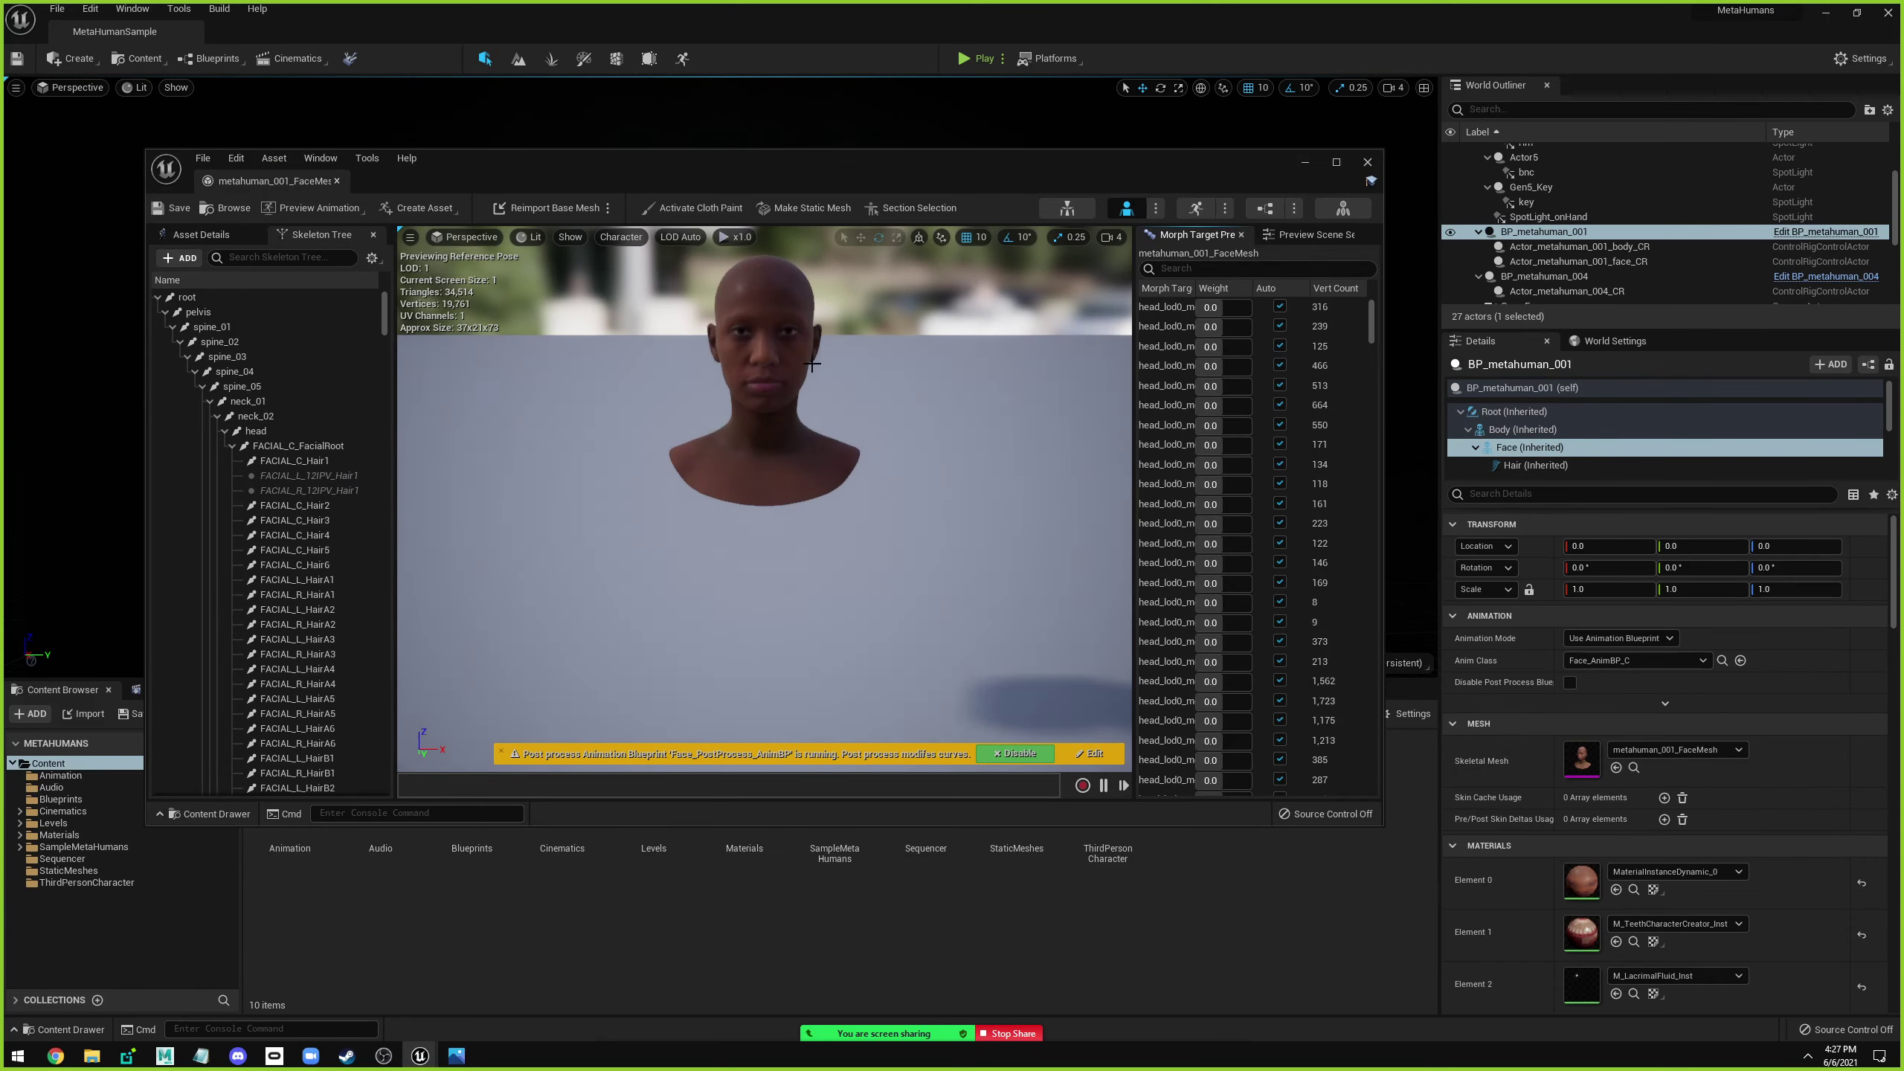
pyautogui.click(1335, 163)
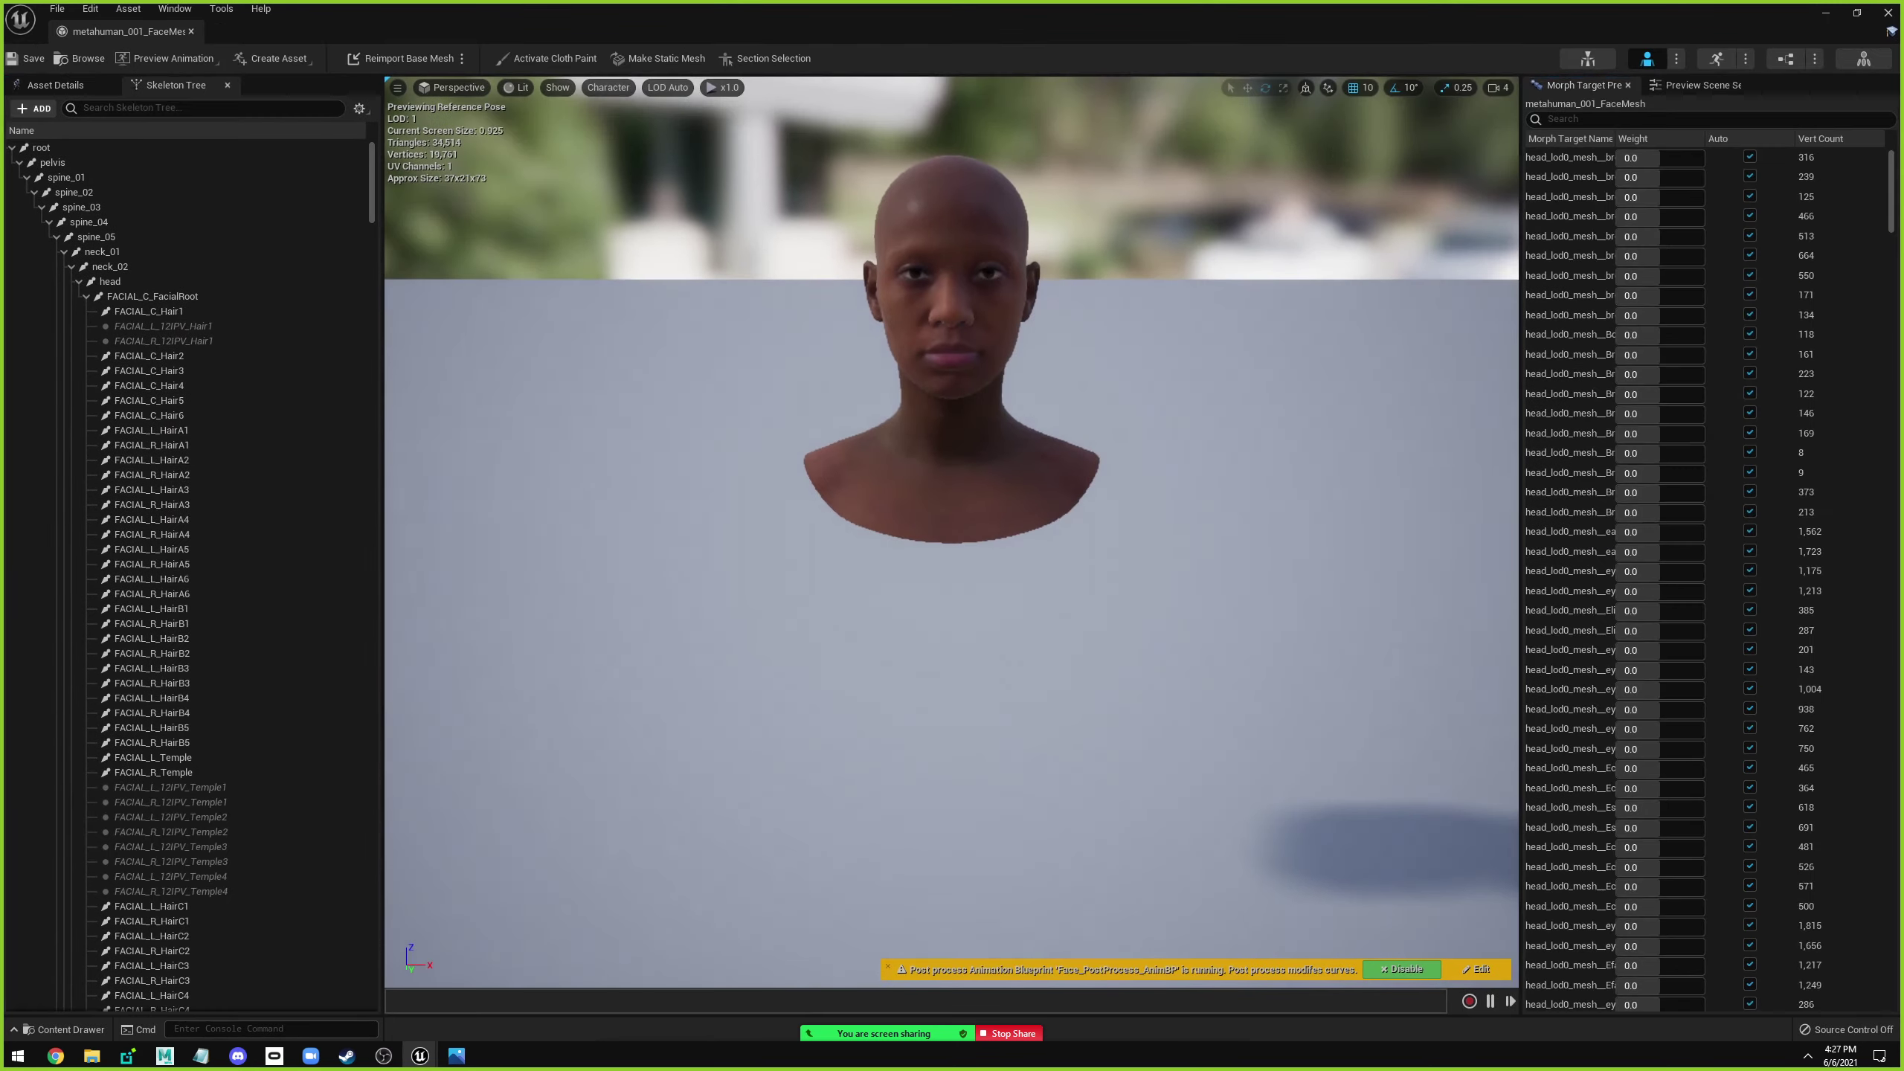
pyautogui.click(626, 88)
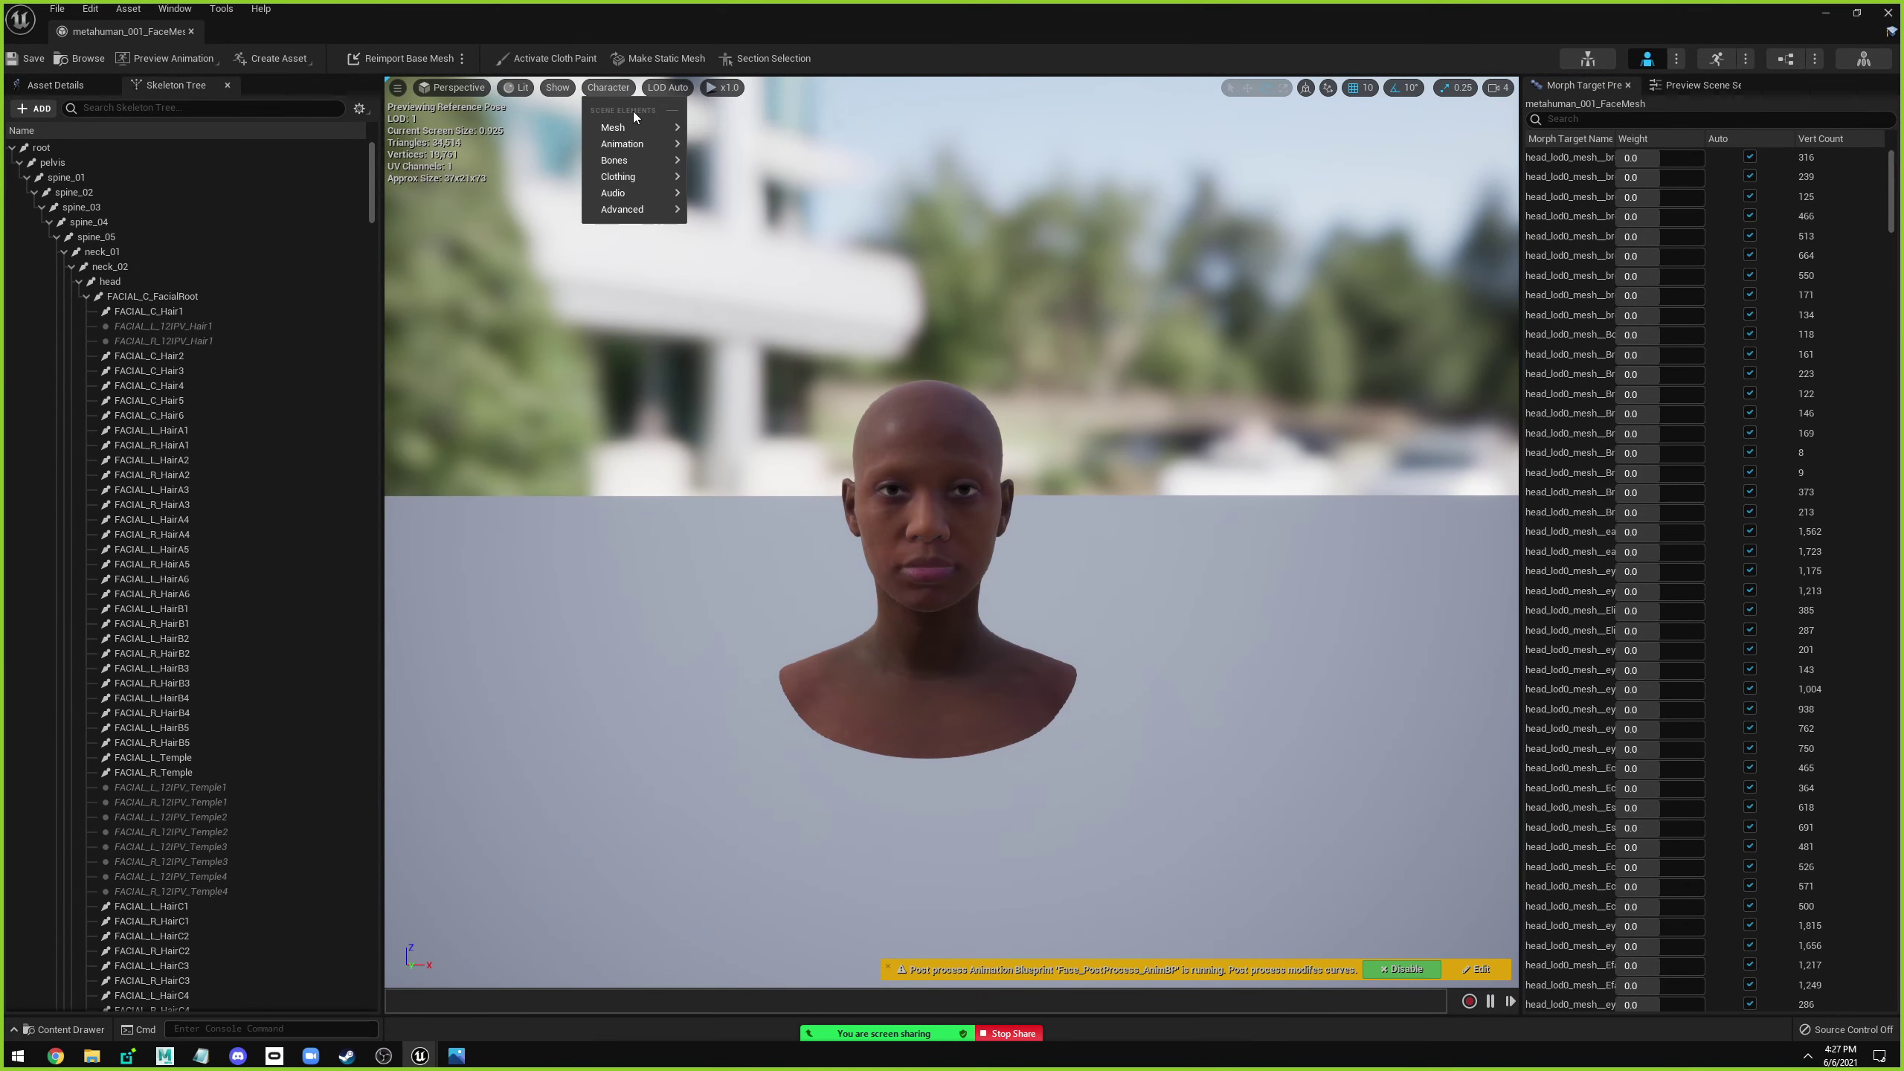
pyautogui.moveTo(650, 160)
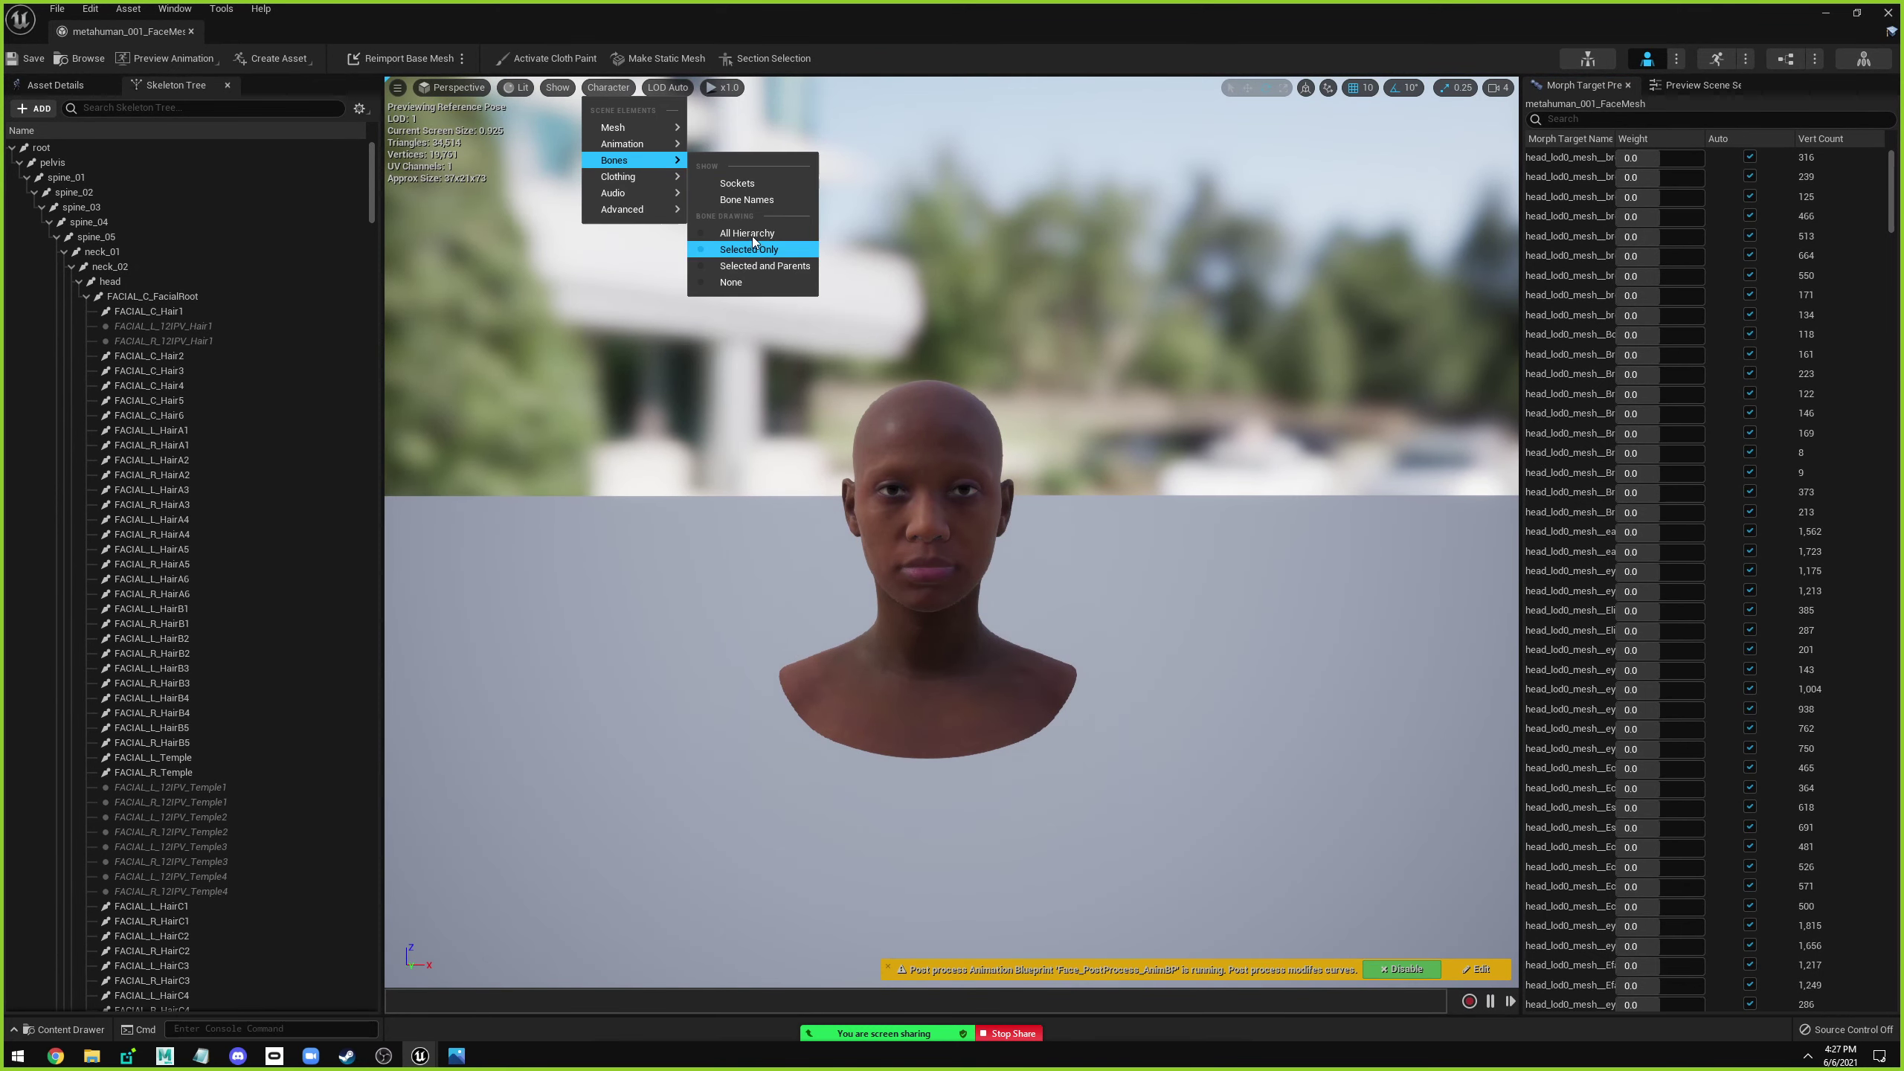
pyautogui.click(753, 234)
pyautogui.moveTo(753, 234); pyautogui.dragTo(862, 248)
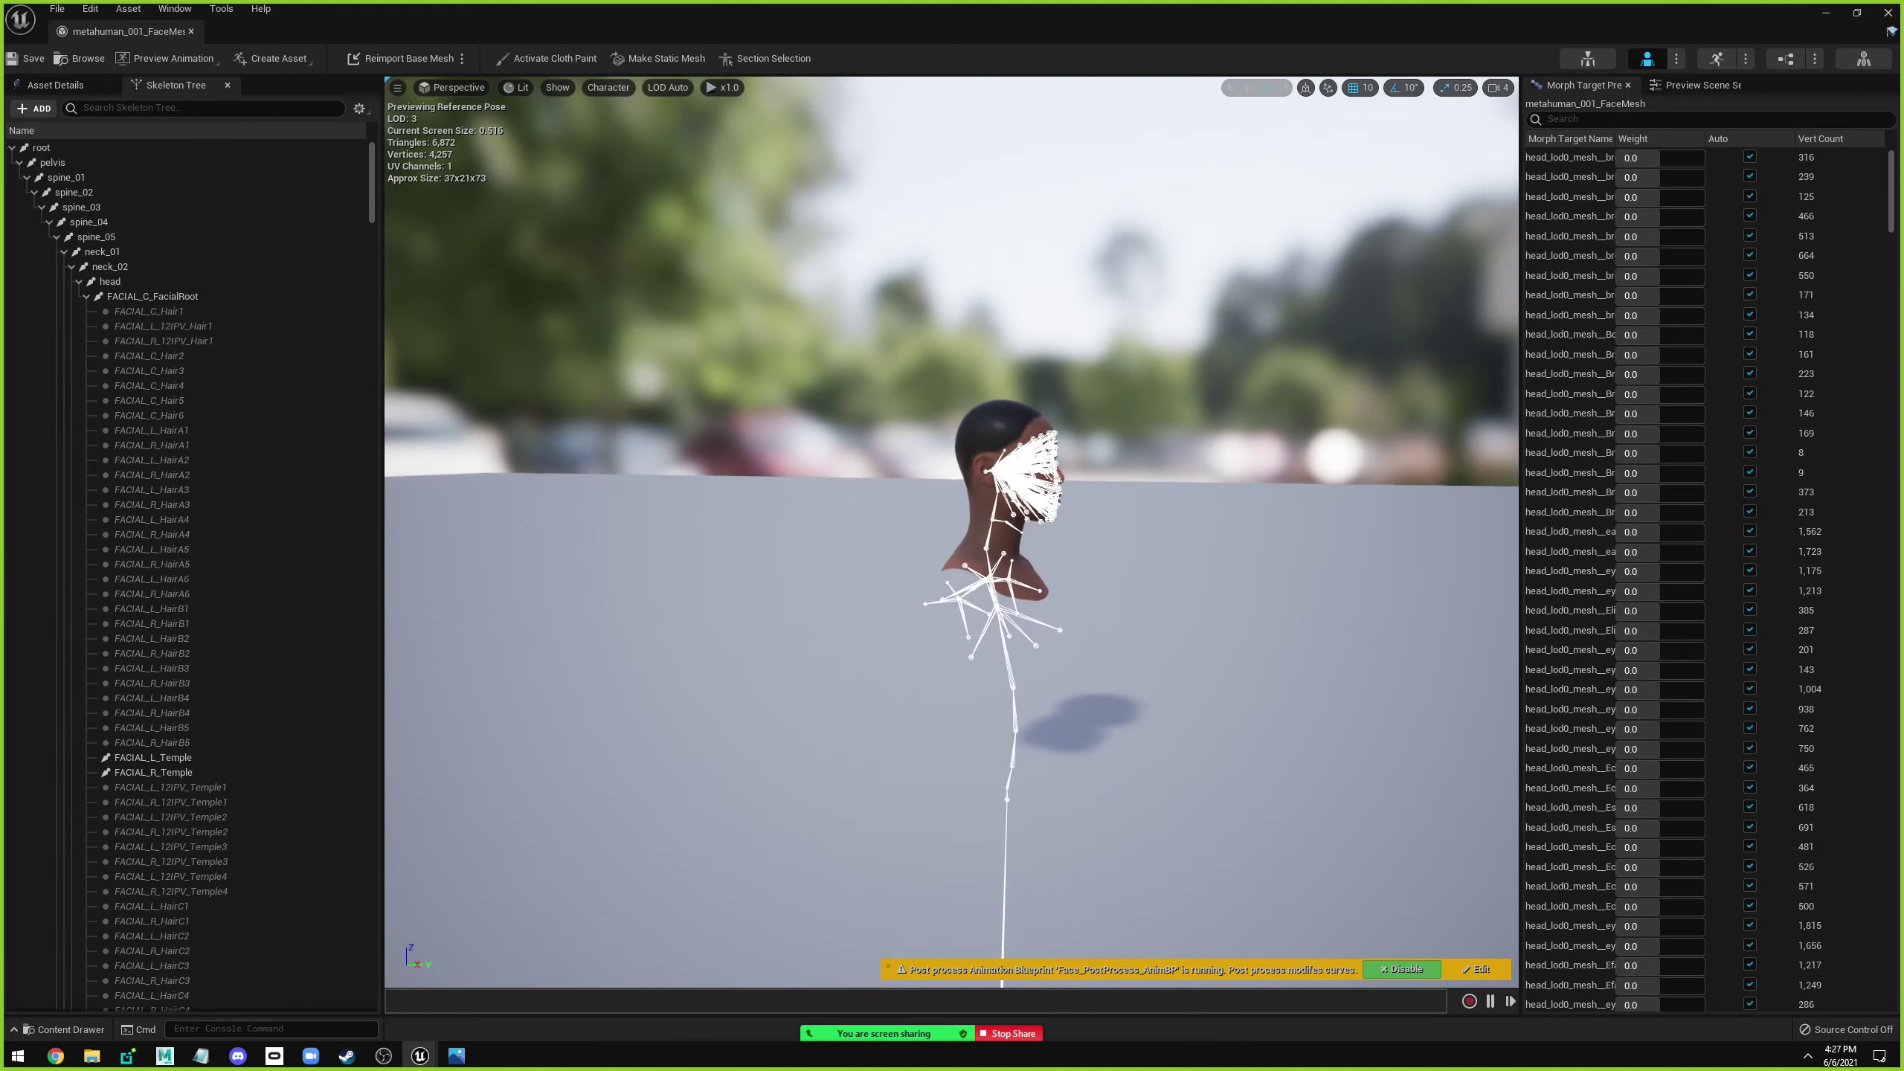
pyautogui.scroll(2, 862, 525)
pyautogui.scroll(3, 774, 286)
pyautogui.scroll(3, 774, 286)
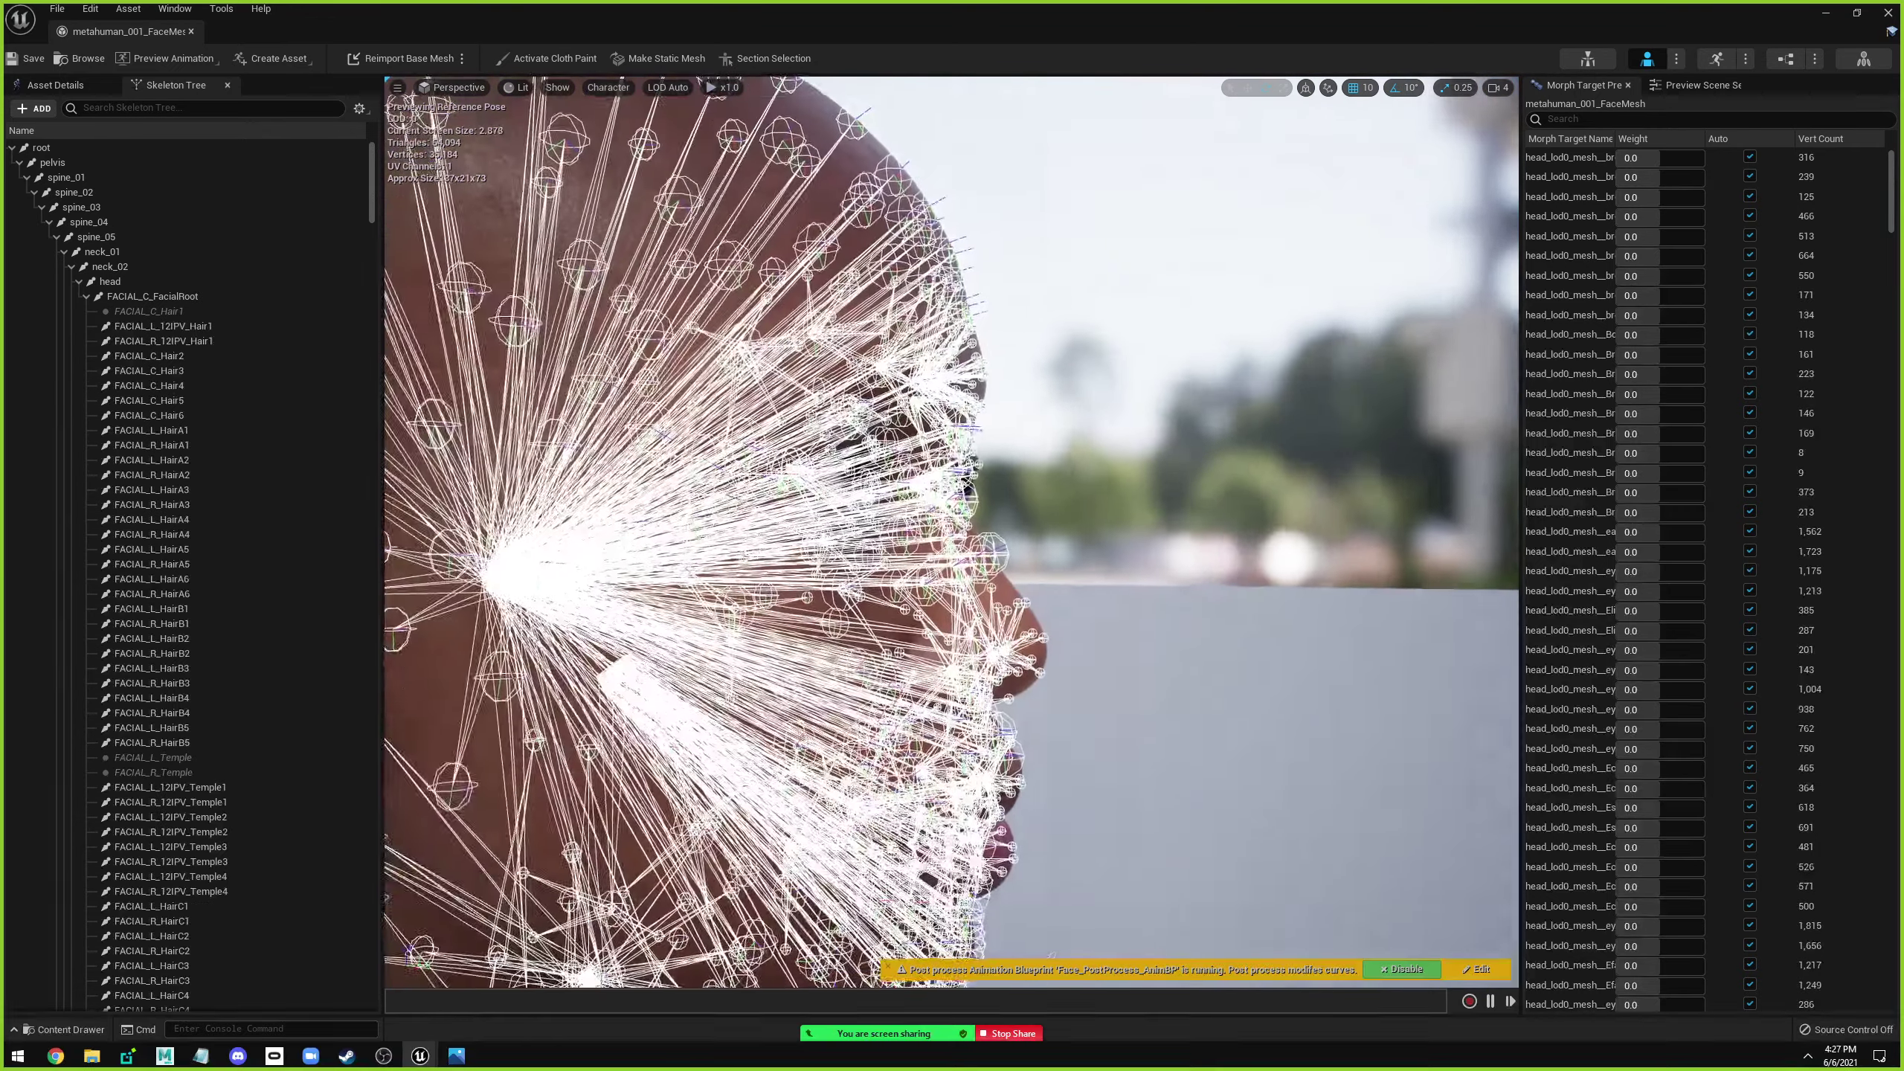
pyautogui.scroll(2, 774, 286)
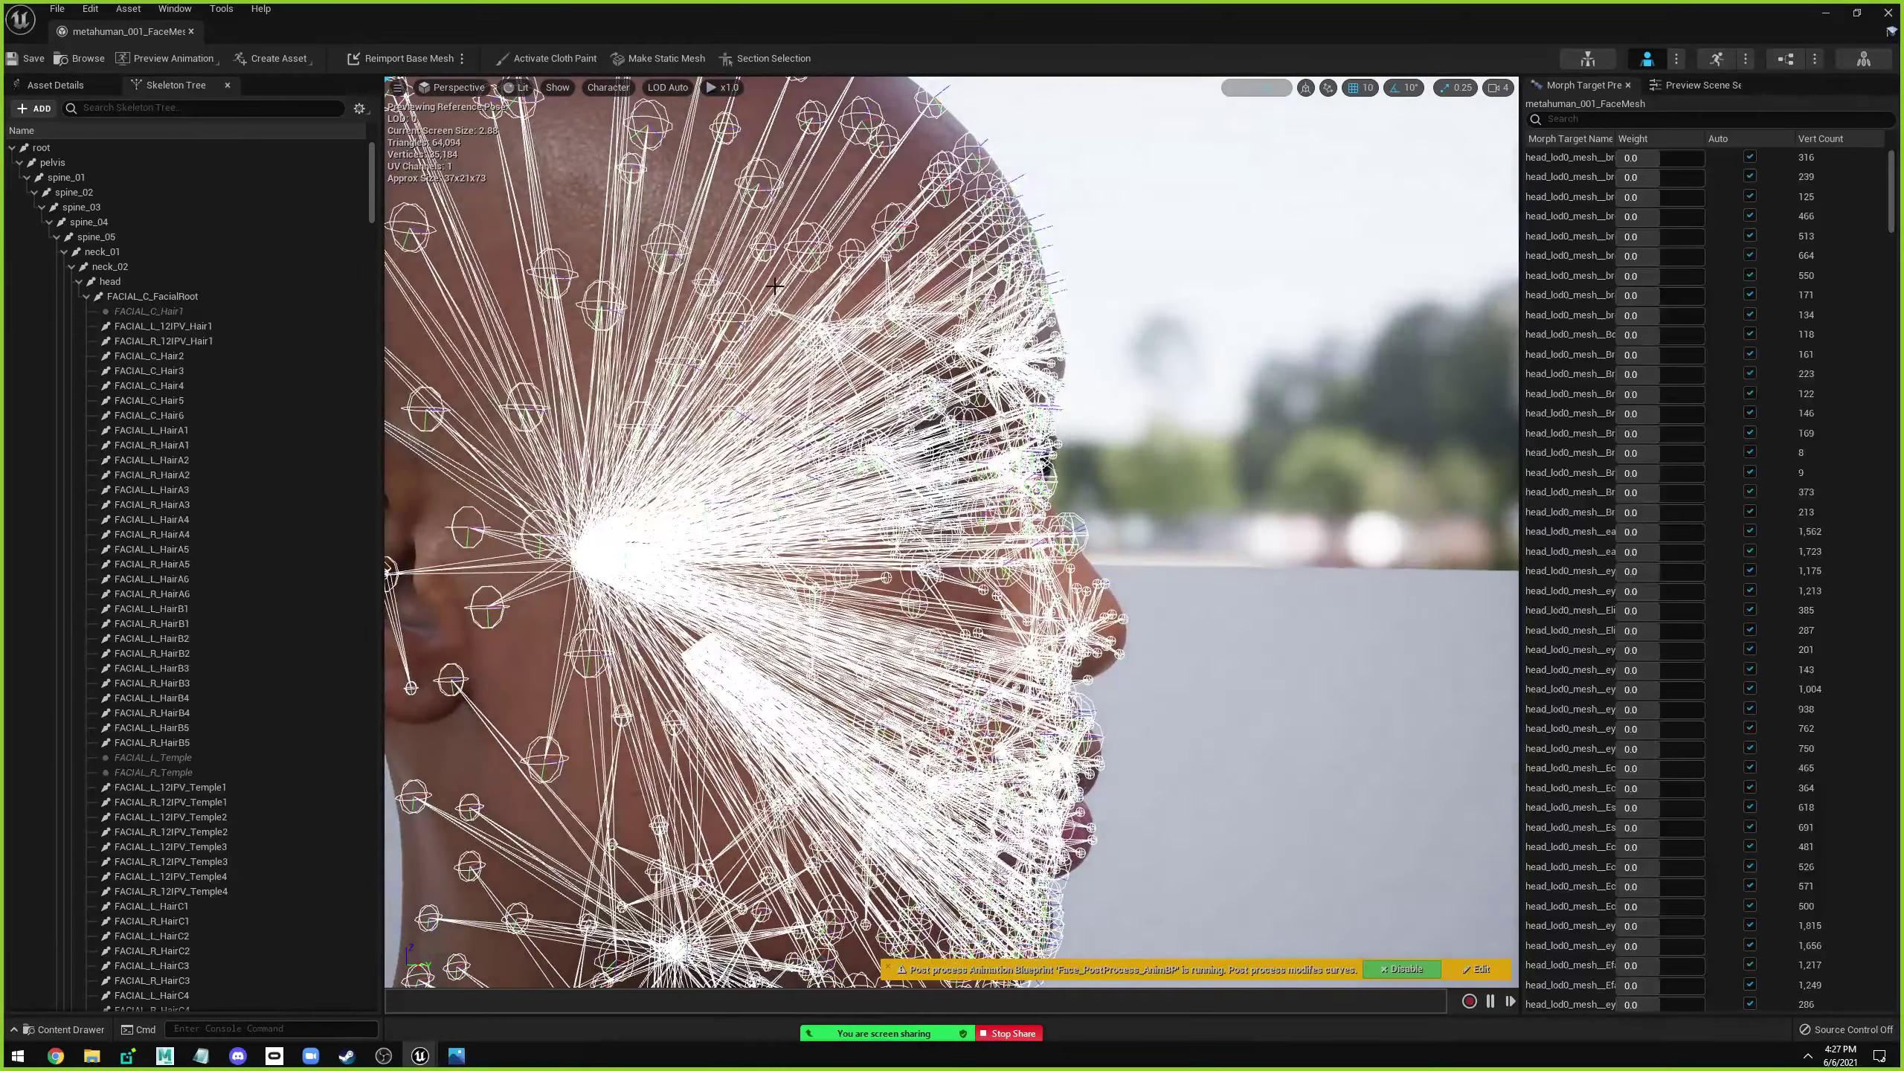
pyautogui.scroll(-5, 774, 286)
pyautogui.scroll(-2, 774, 286)
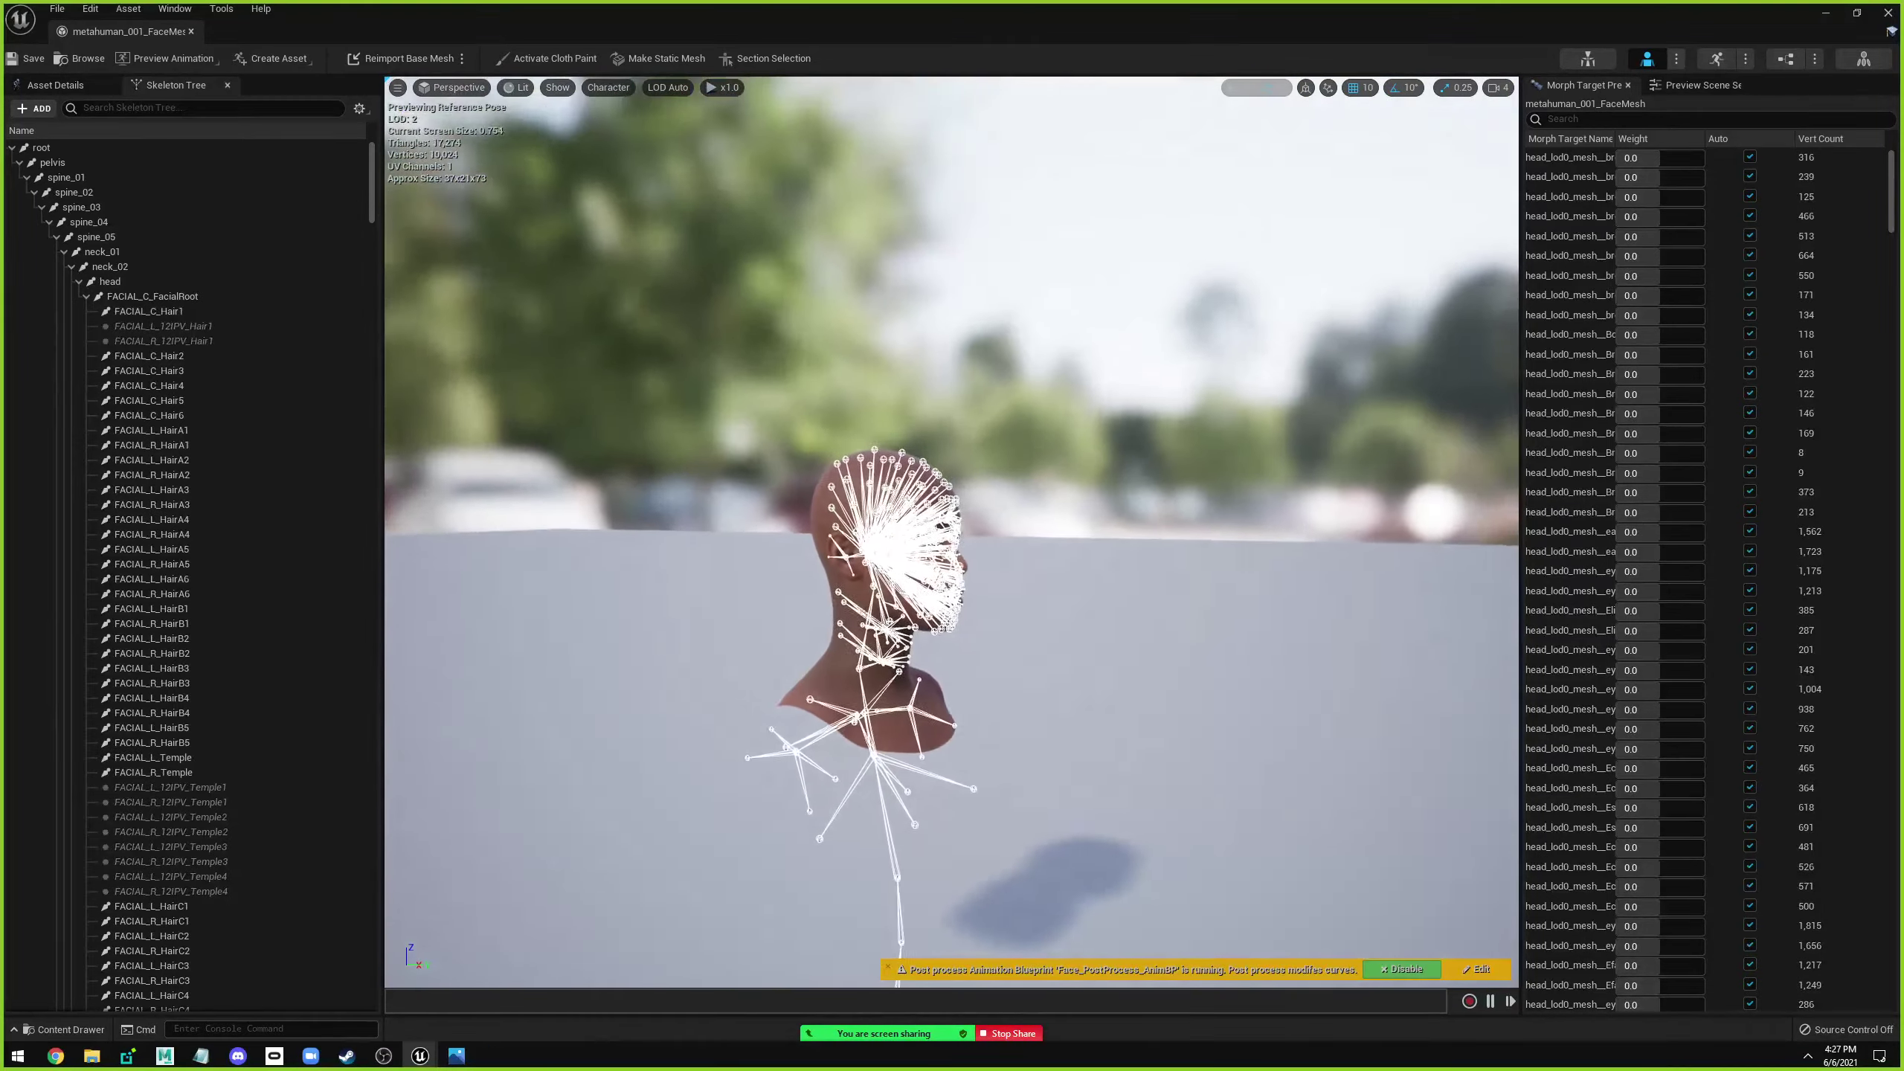
pyautogui.scroll(4, 774, 285)
pyautogui.scroll(3, 775, 285)
pyautogui.moveTo(705, 315); pyautogui.dragTo(744, 299, button='middle')
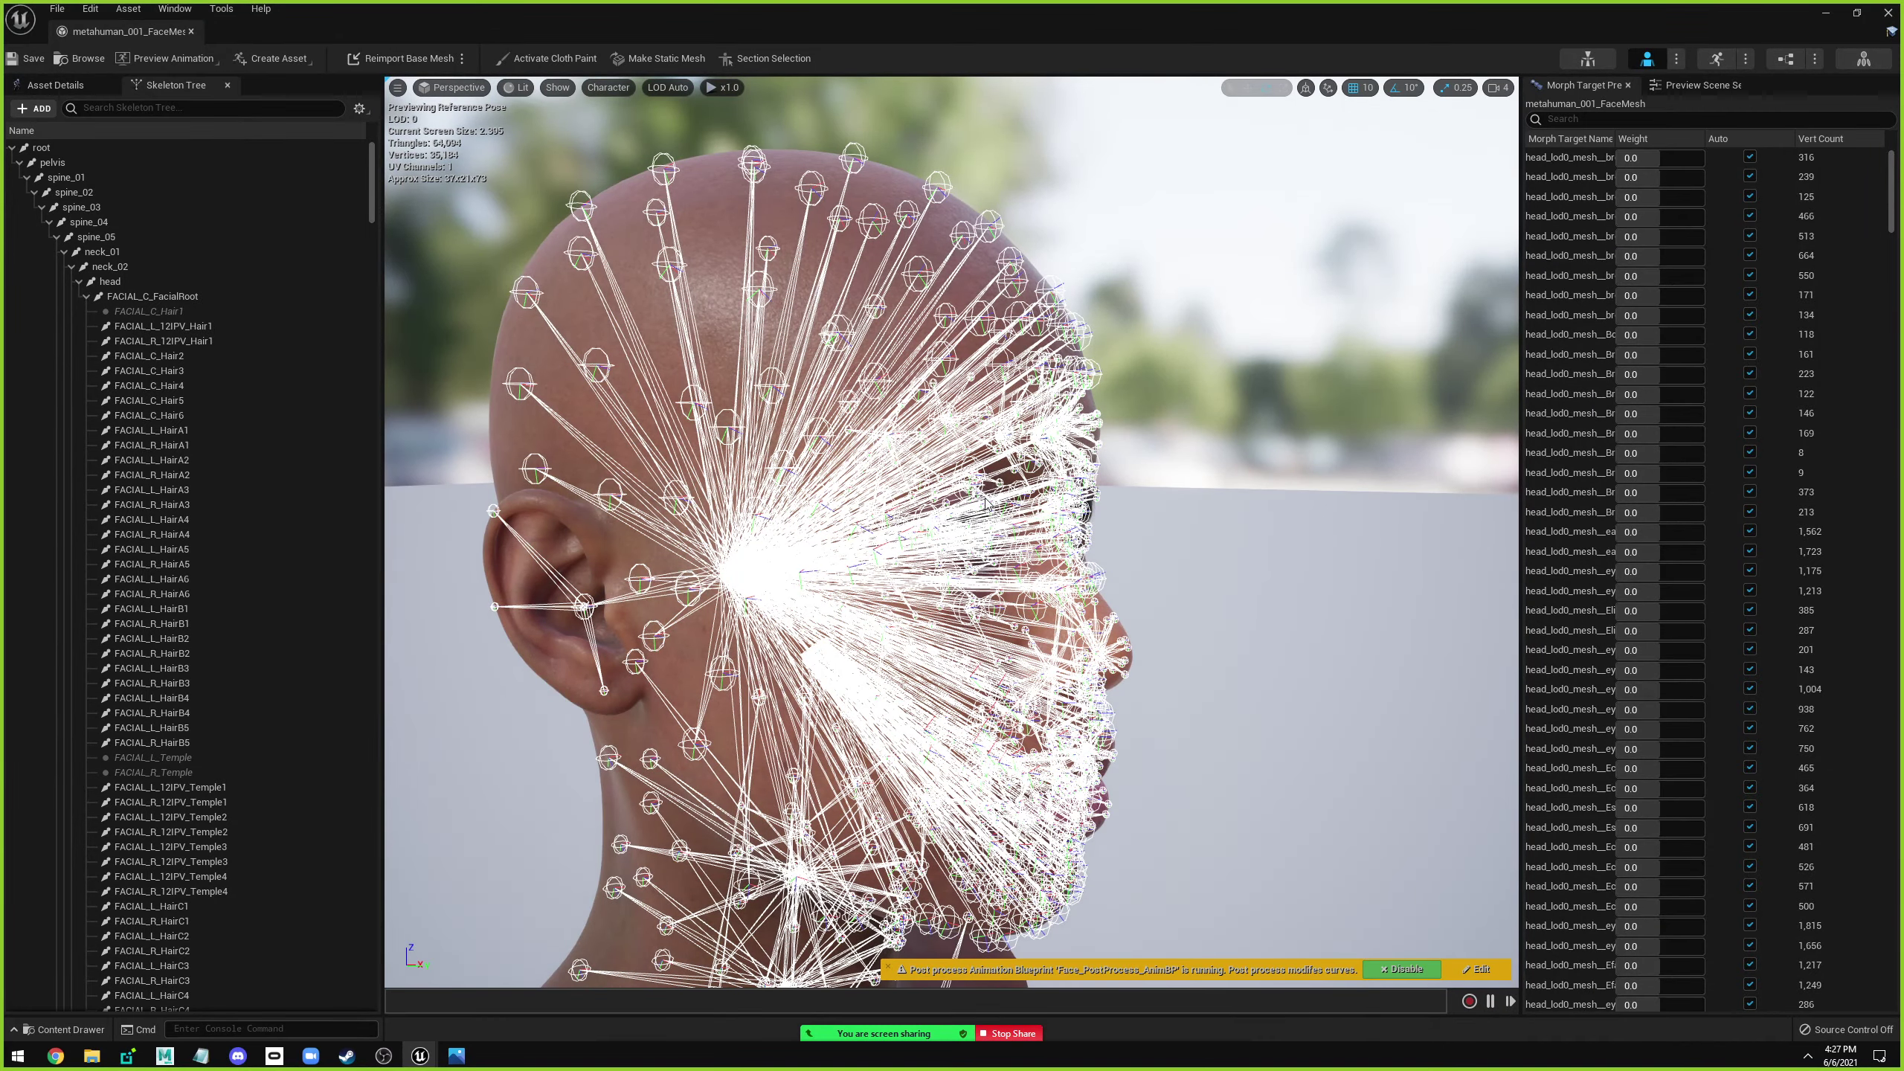
pyautogui.moveTo(817, 260); pyautogui.dragTo(746, 557)
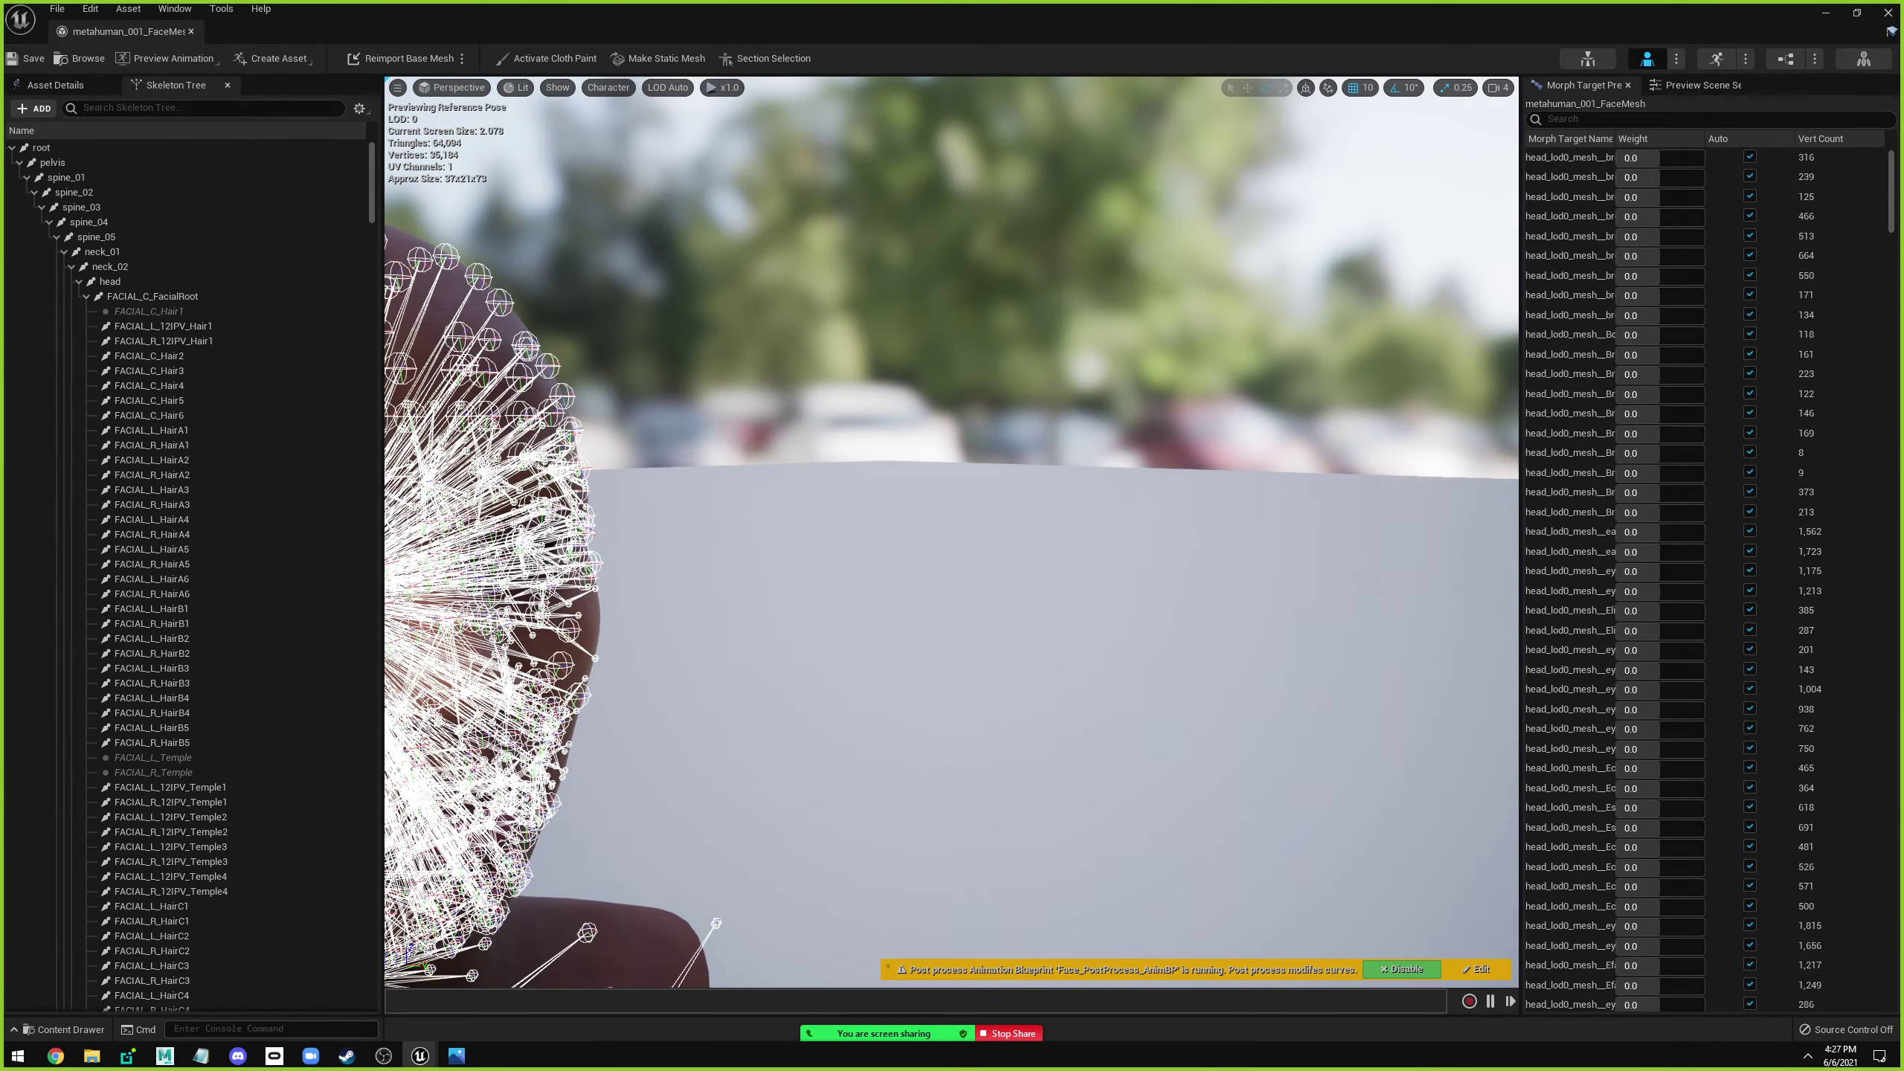
pyautogui.click(110, 282)
pyautogui.press('f')
pyautogui.click(1040, 271)
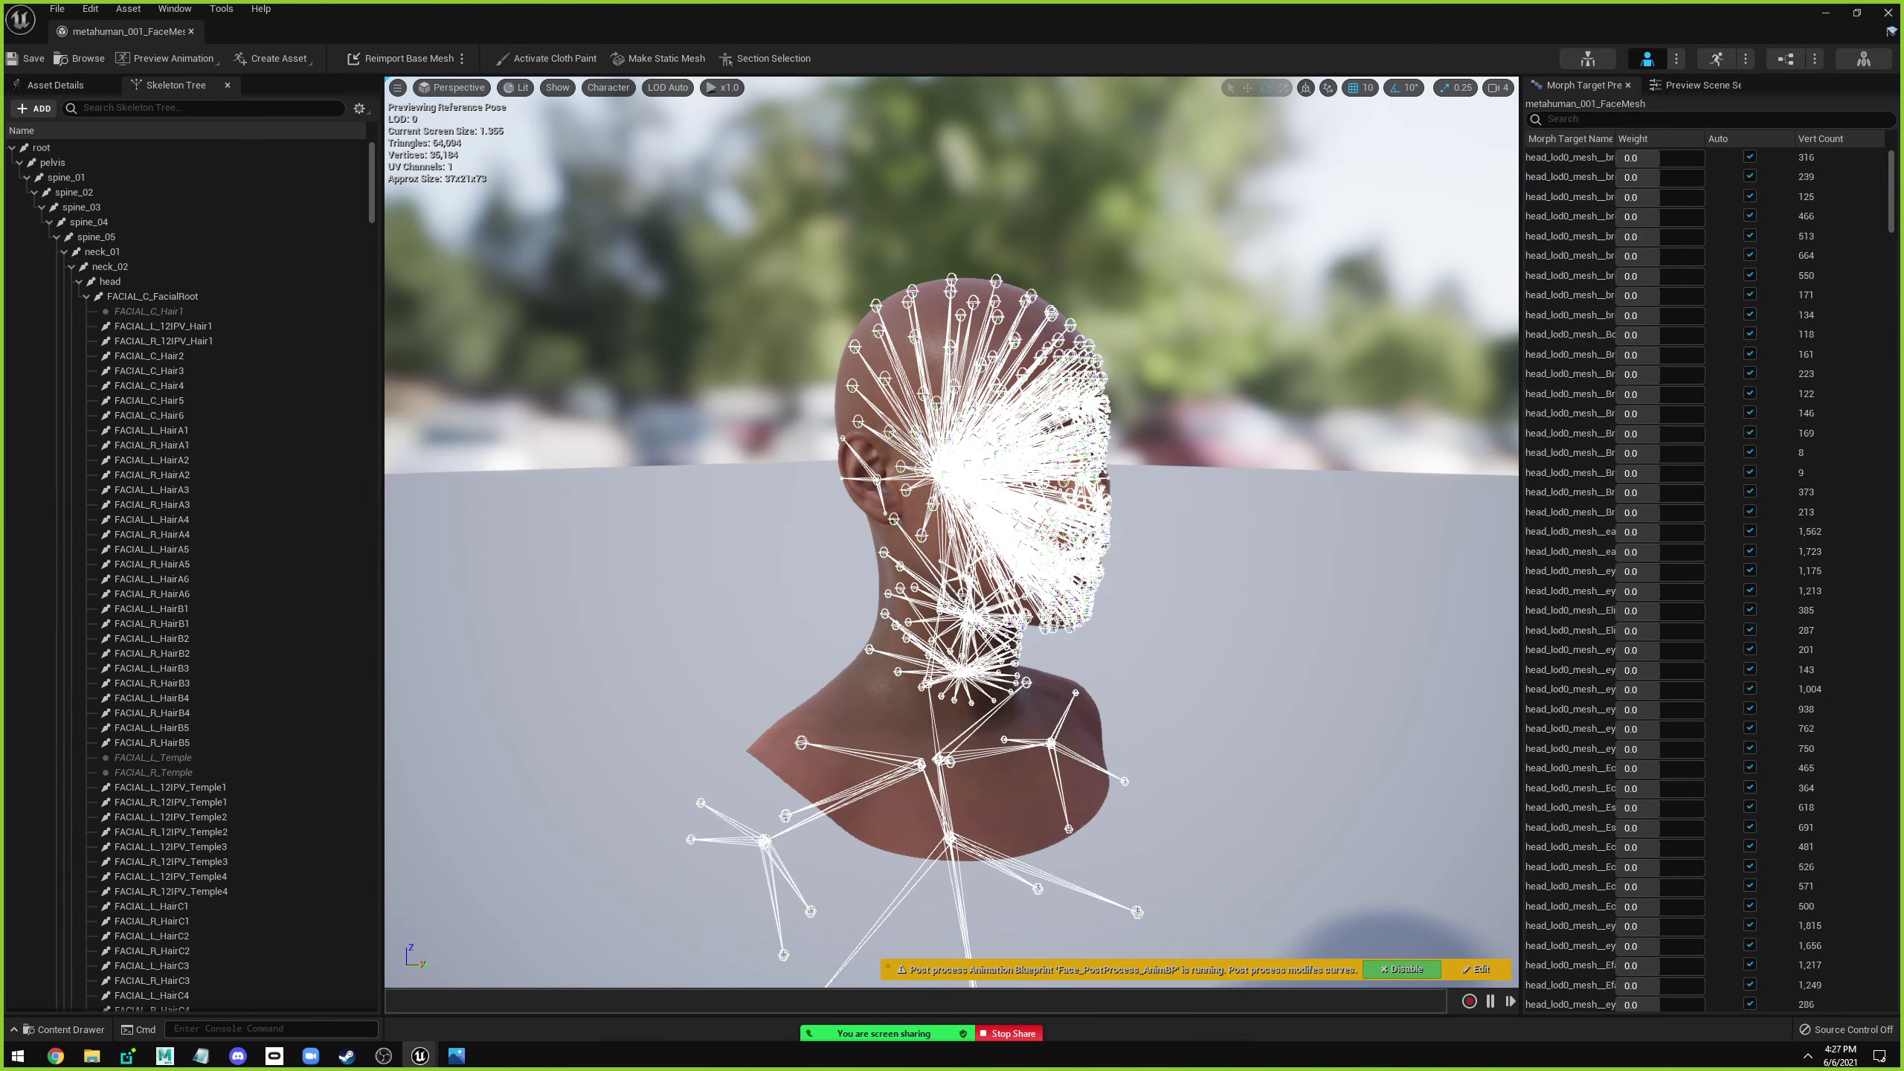
pyautogui.moveTo(1041, 272)
pyautogui.mouseDown()
pyautogui.moveTo(741, 271)
pyautogui.moveTo(998, 450)
pyautogui.moveTo(918, 296)
pyautogui.mouseUp()
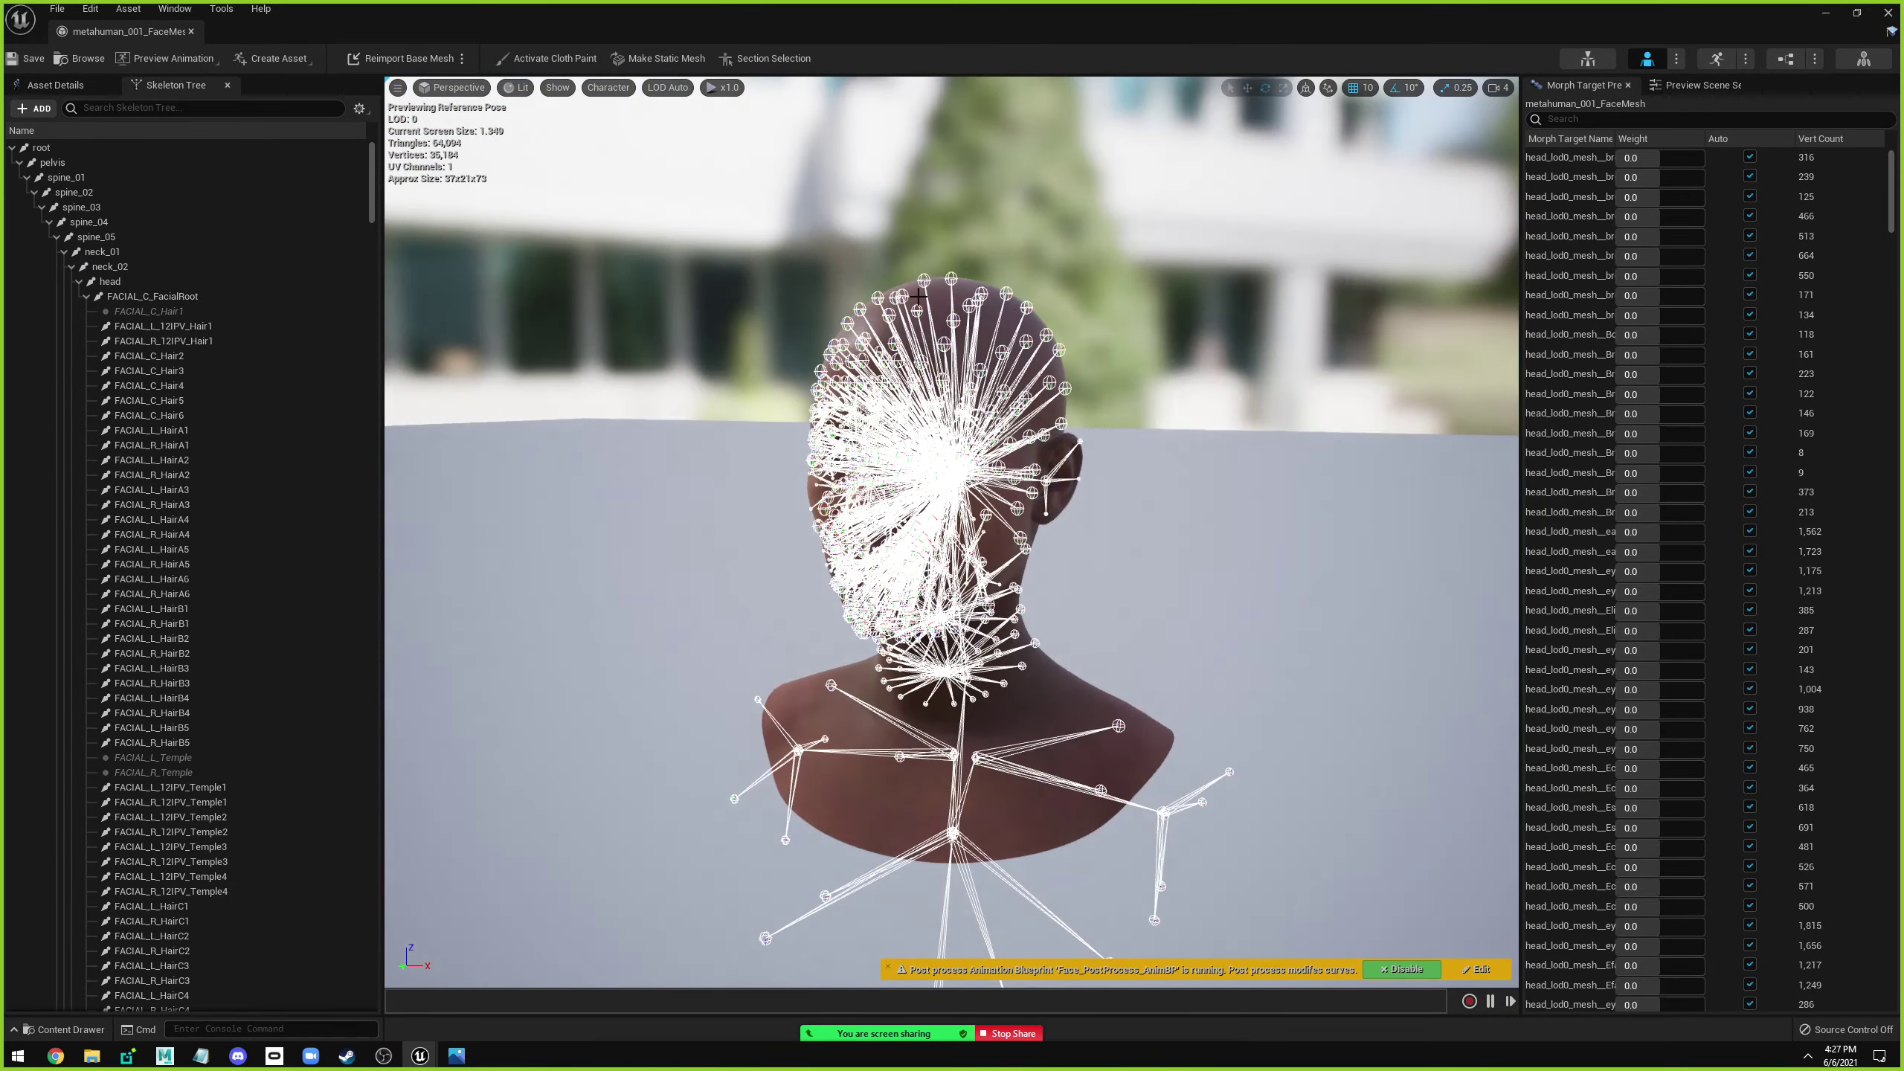
pyautogui.moveTo(884, 438); pyautogui.dragTo(907, 487)
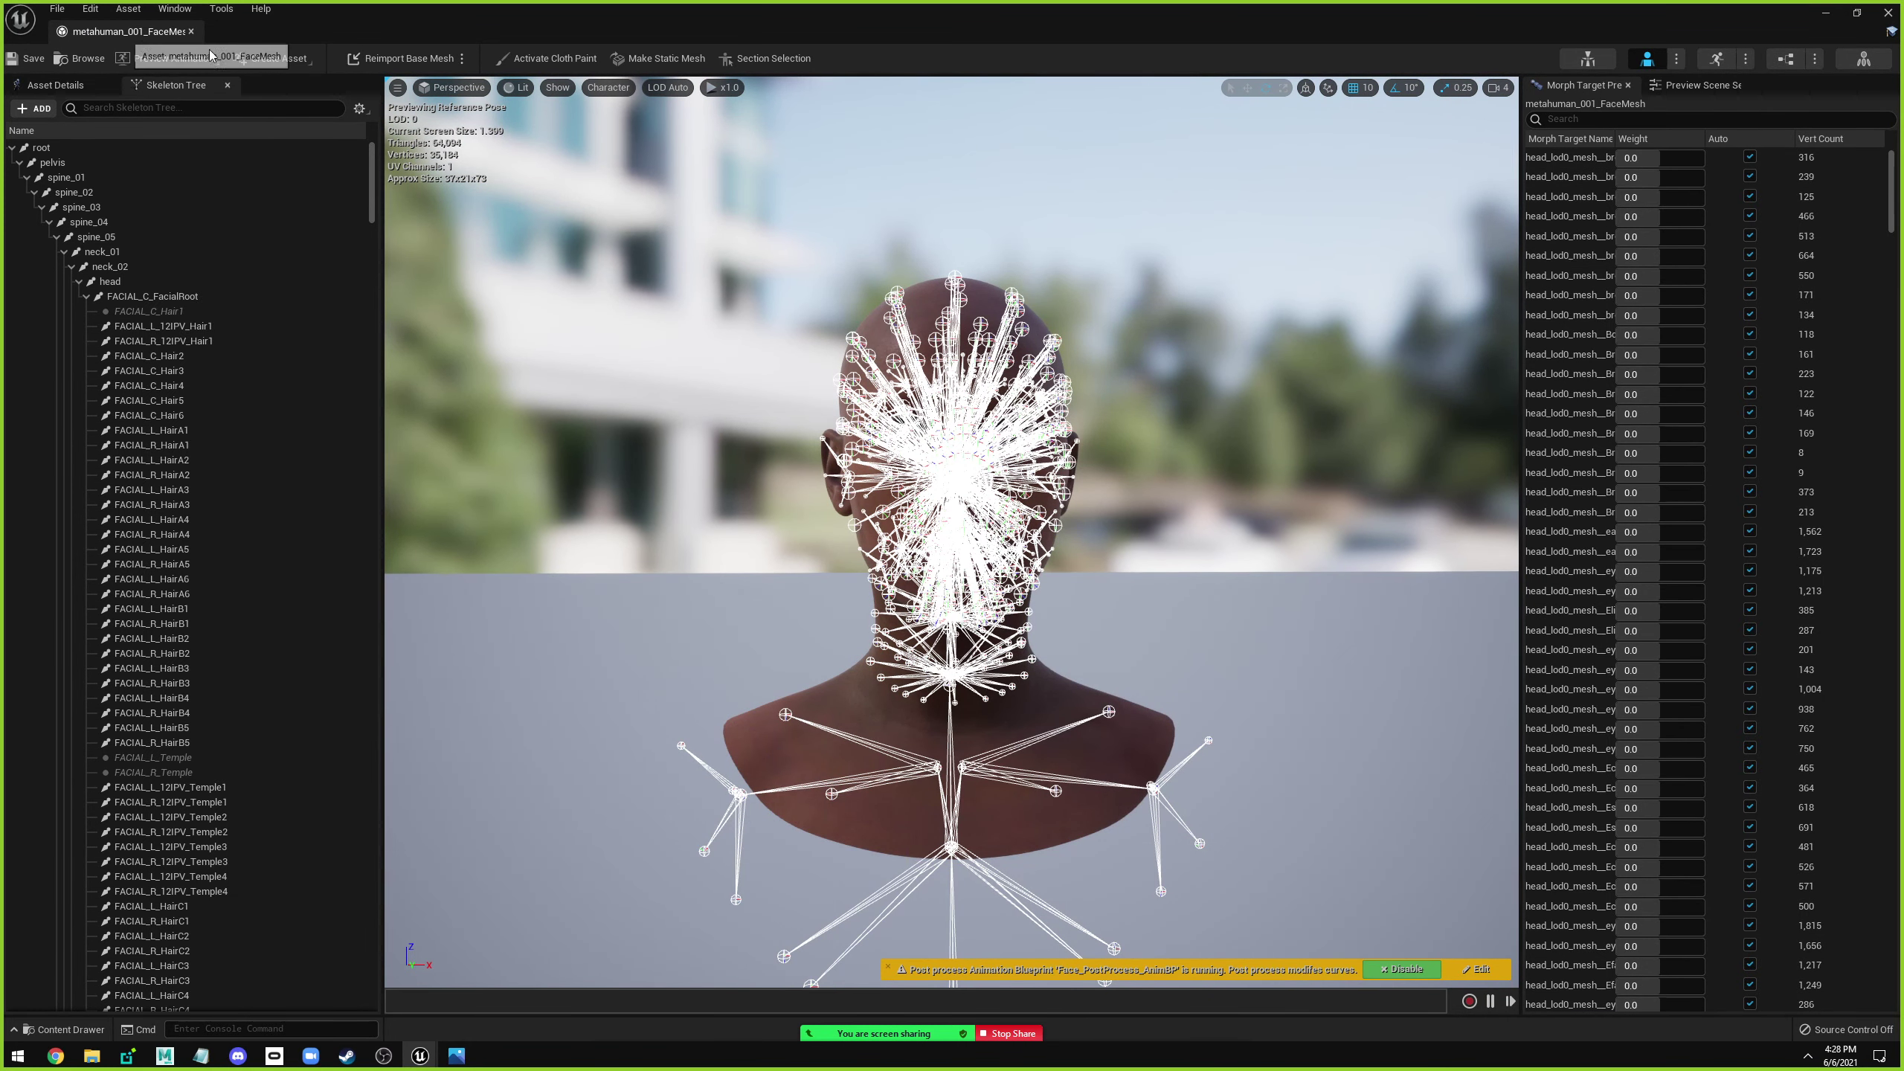
pyautogui.scroll(-1, 1891, 191)
pyautogui.moveTo(1891, 191); pyautogui.dragTo(1890, 997)
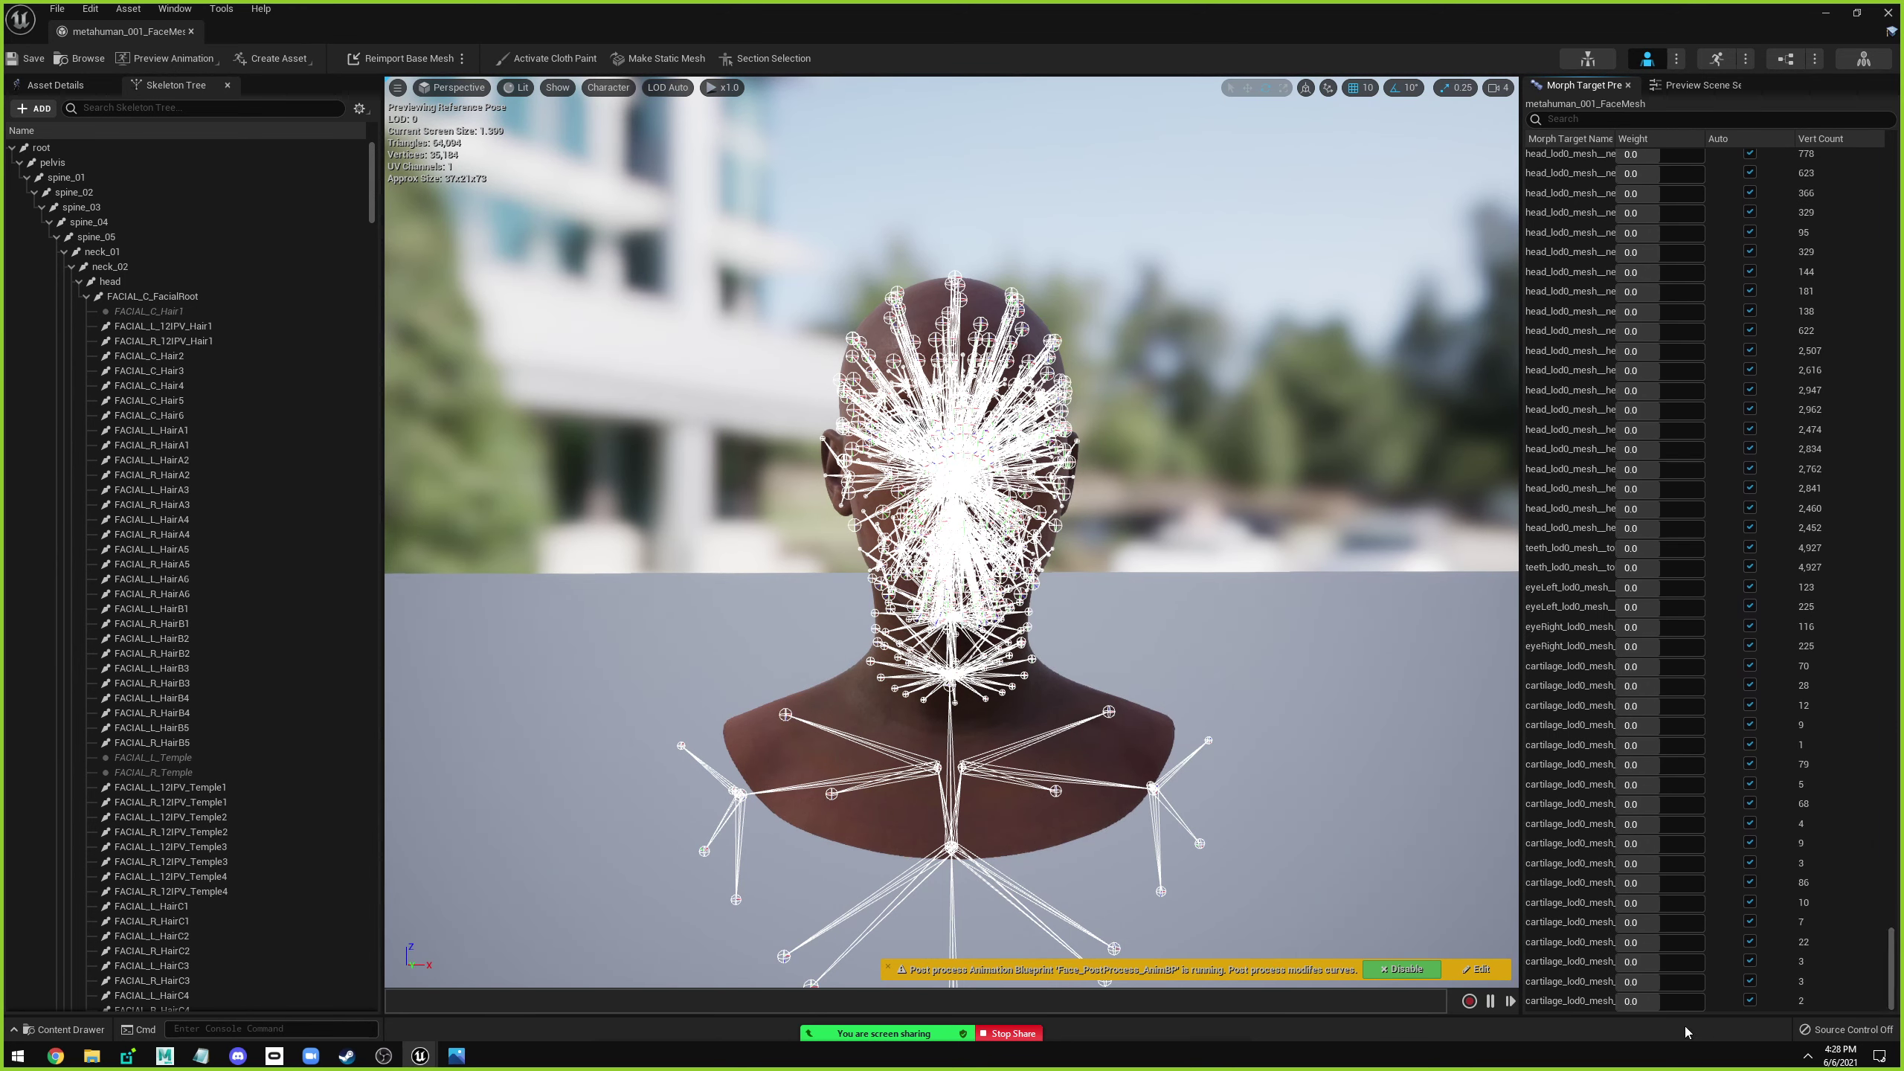
pyautogui.click(1875, 1001)
pyautogui.moveTo(1891, 966); pyautogui.dragTo(1893, 143)
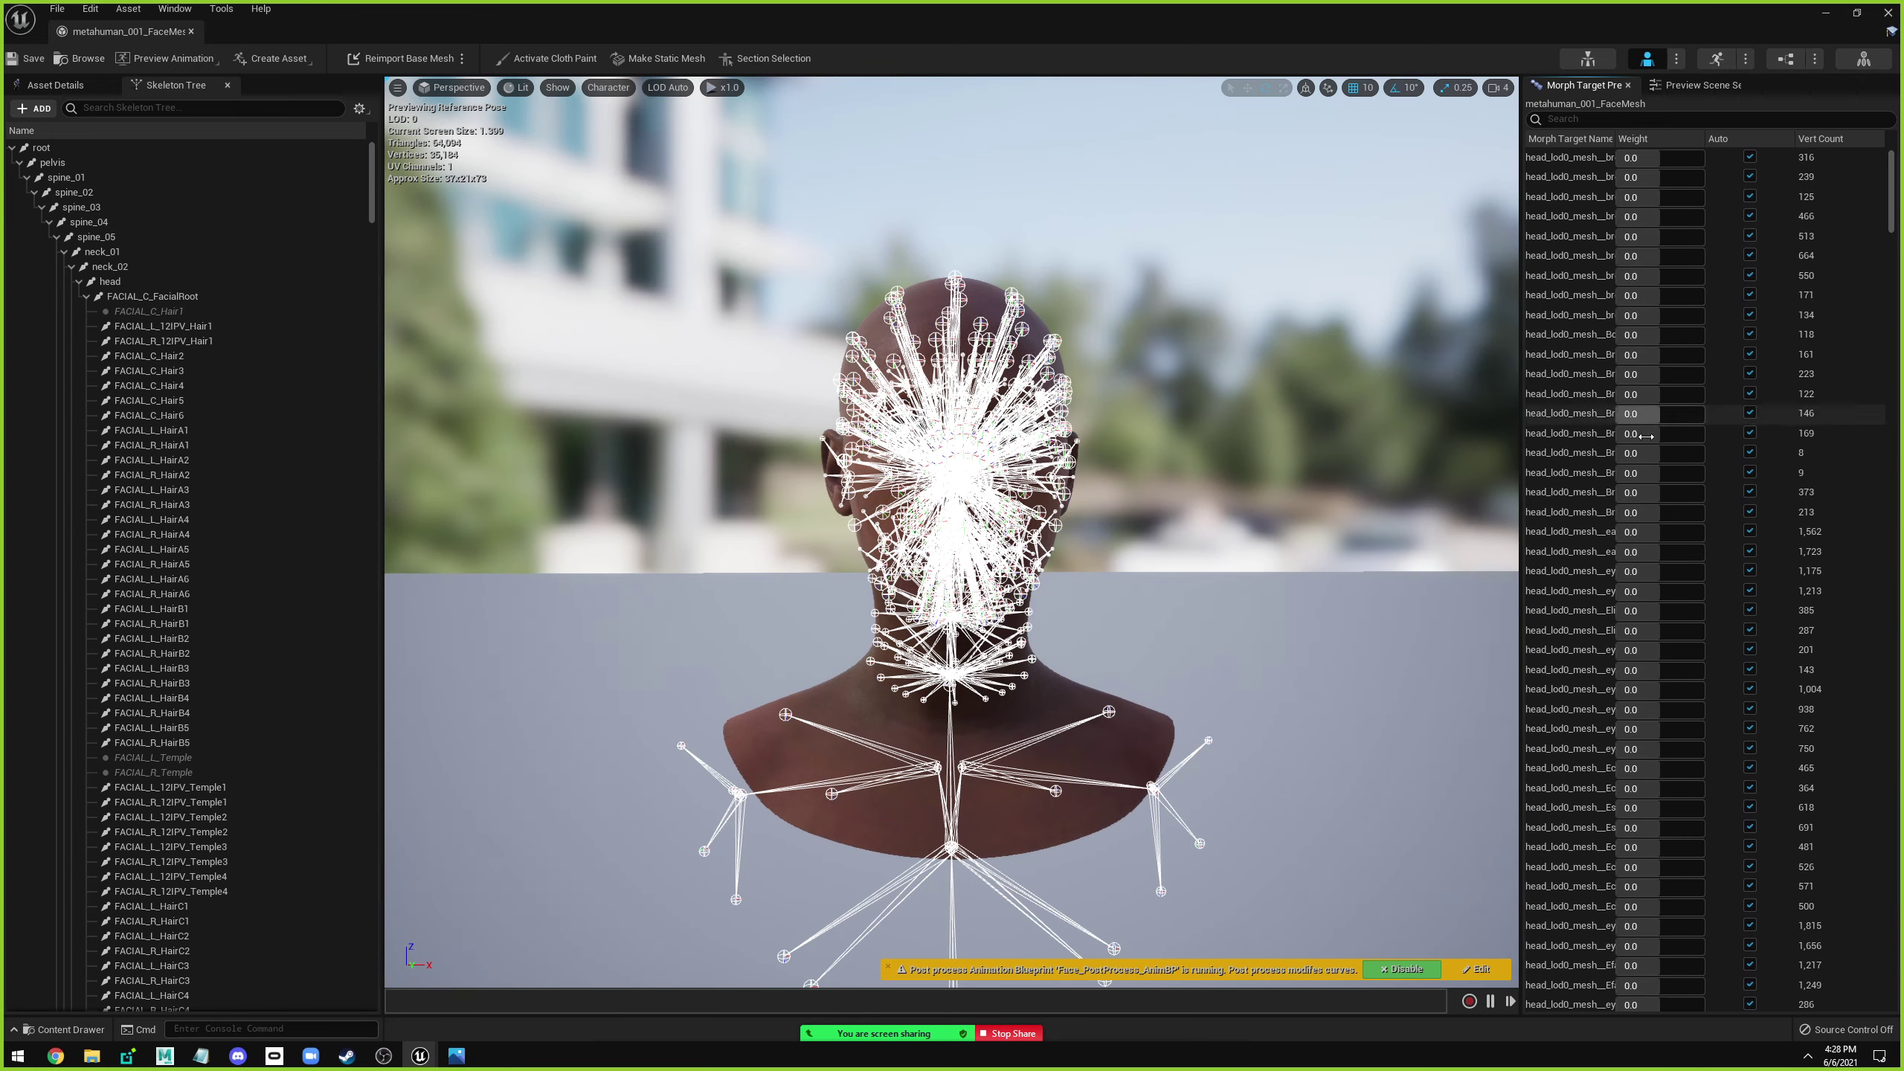
pyautogui.click(456, 1056)
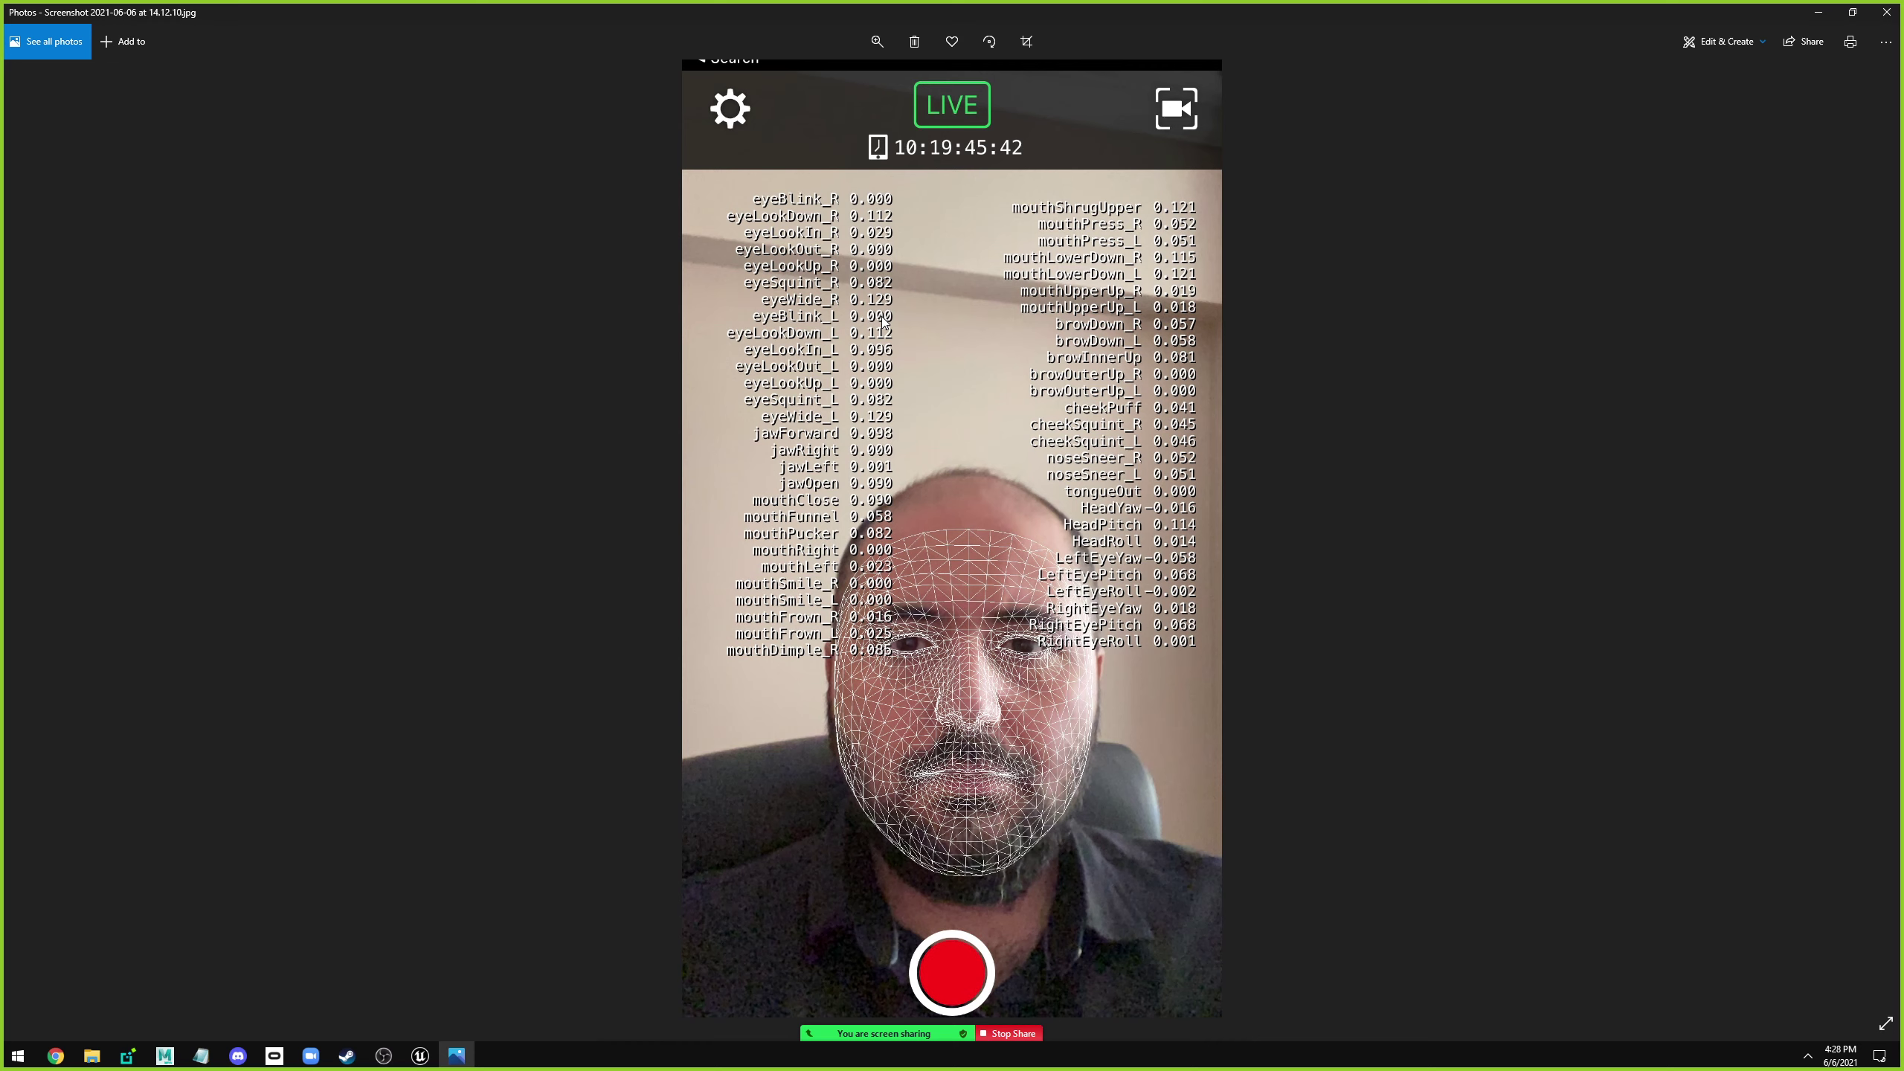
# Minimize the Photos window with the Live Link Face screenshot to get back to the face mesh editor.
pyautogui.click(1818, 12)
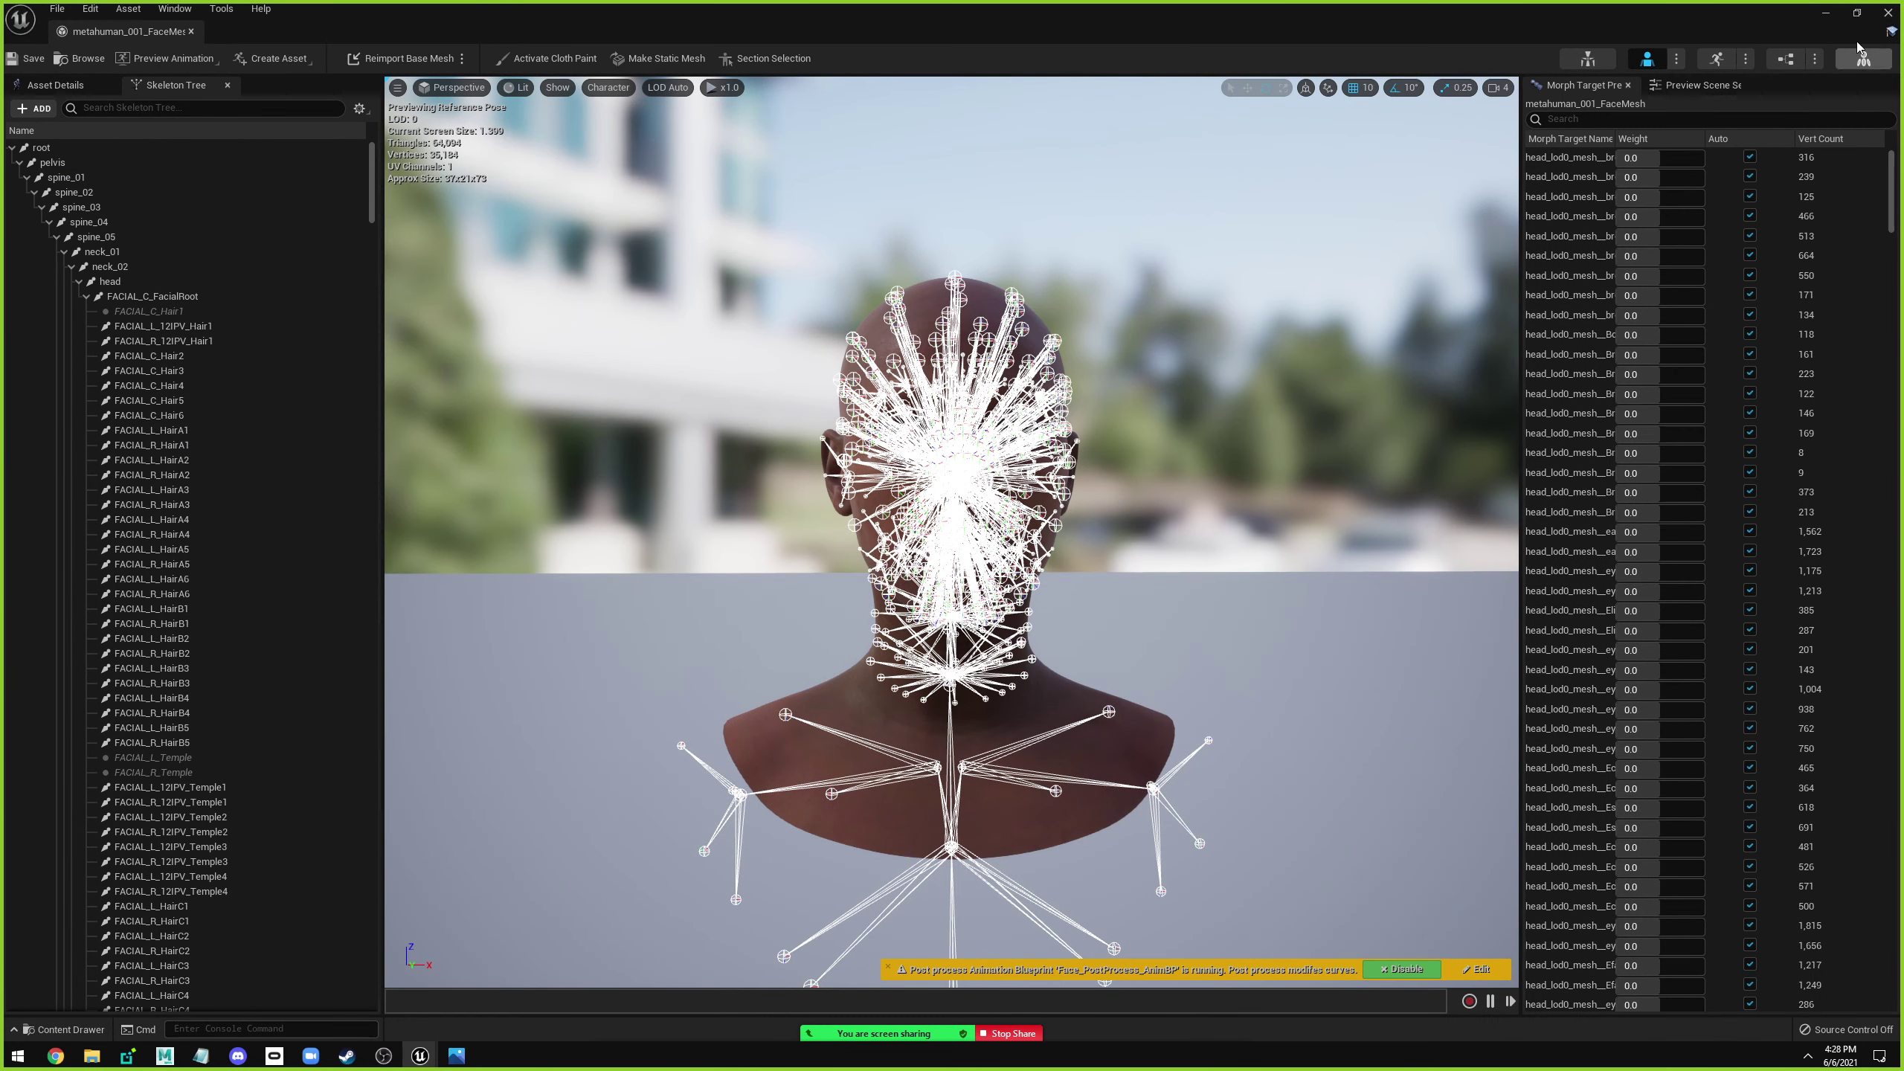
# Close the metahuman_001_FaceMesh editor and create a new level from the Default template.
pyautogui.click(1887, 12)
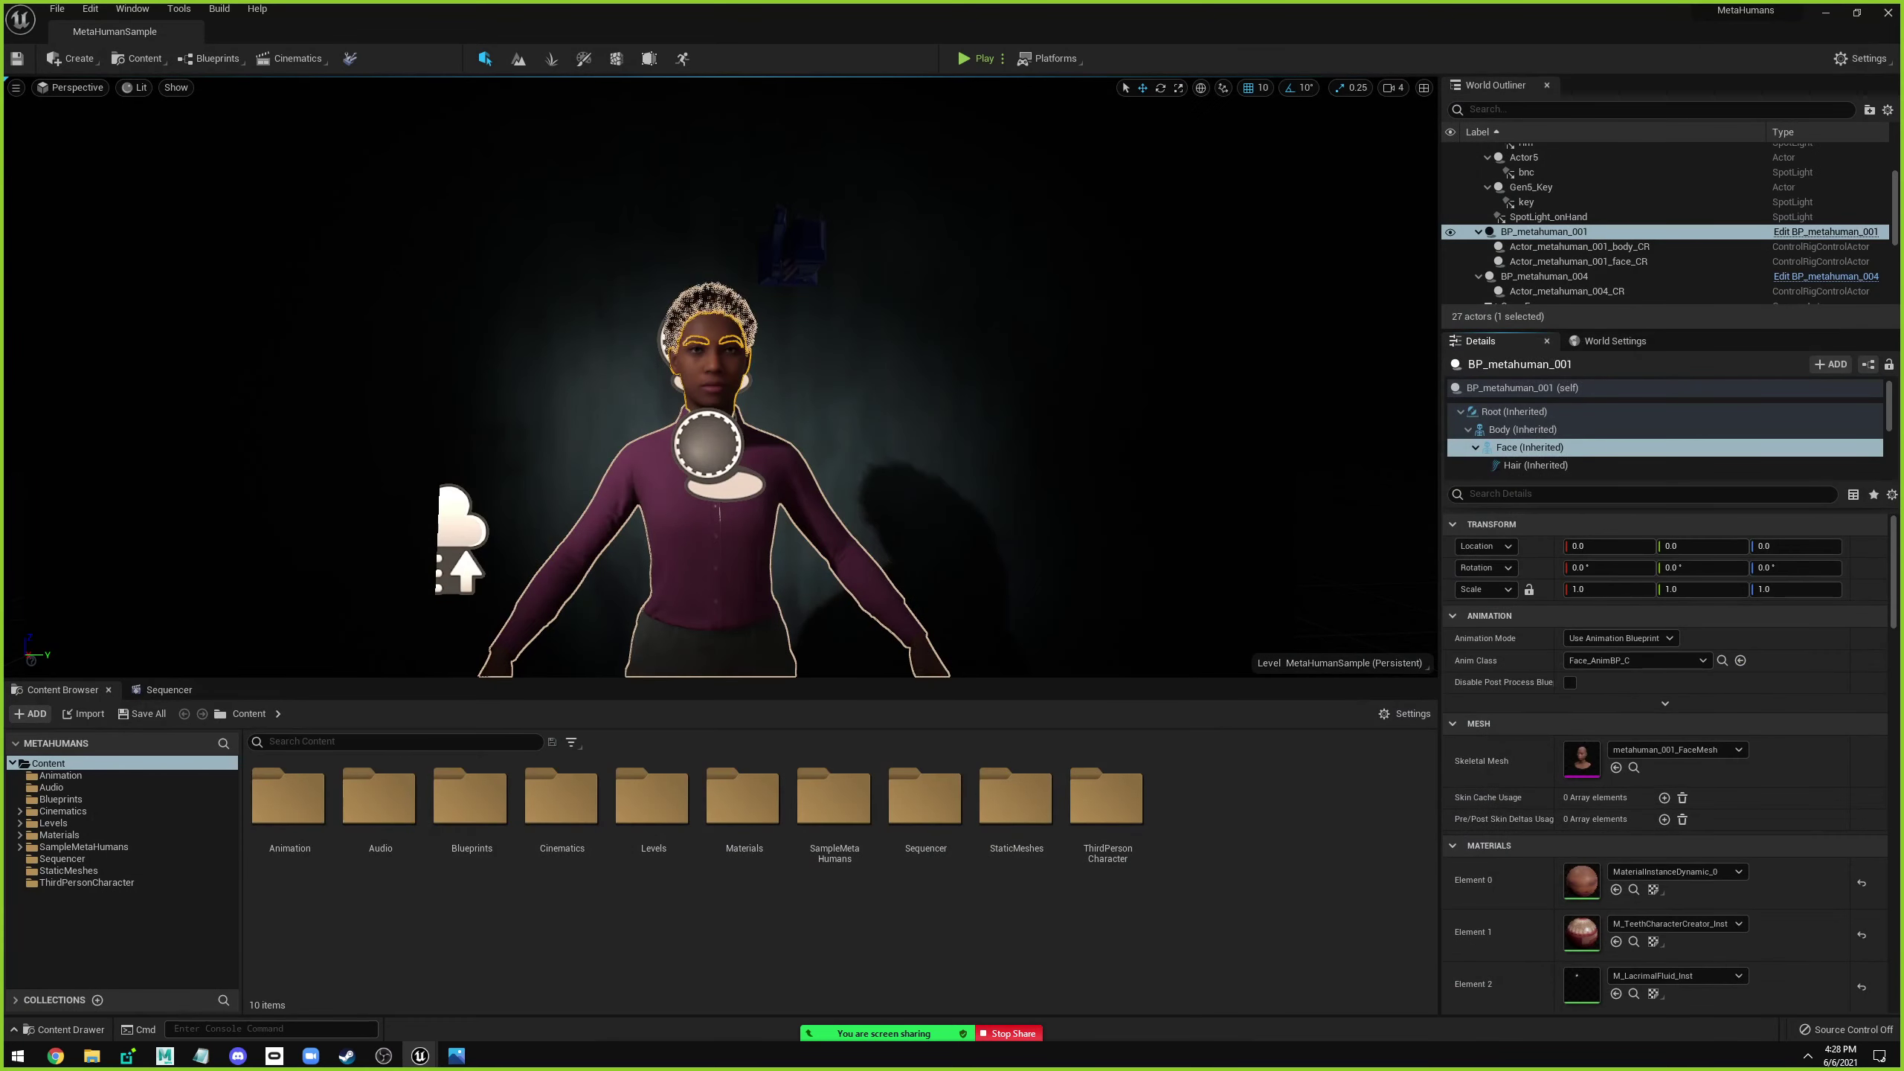
pyautogui.click(827, 451)
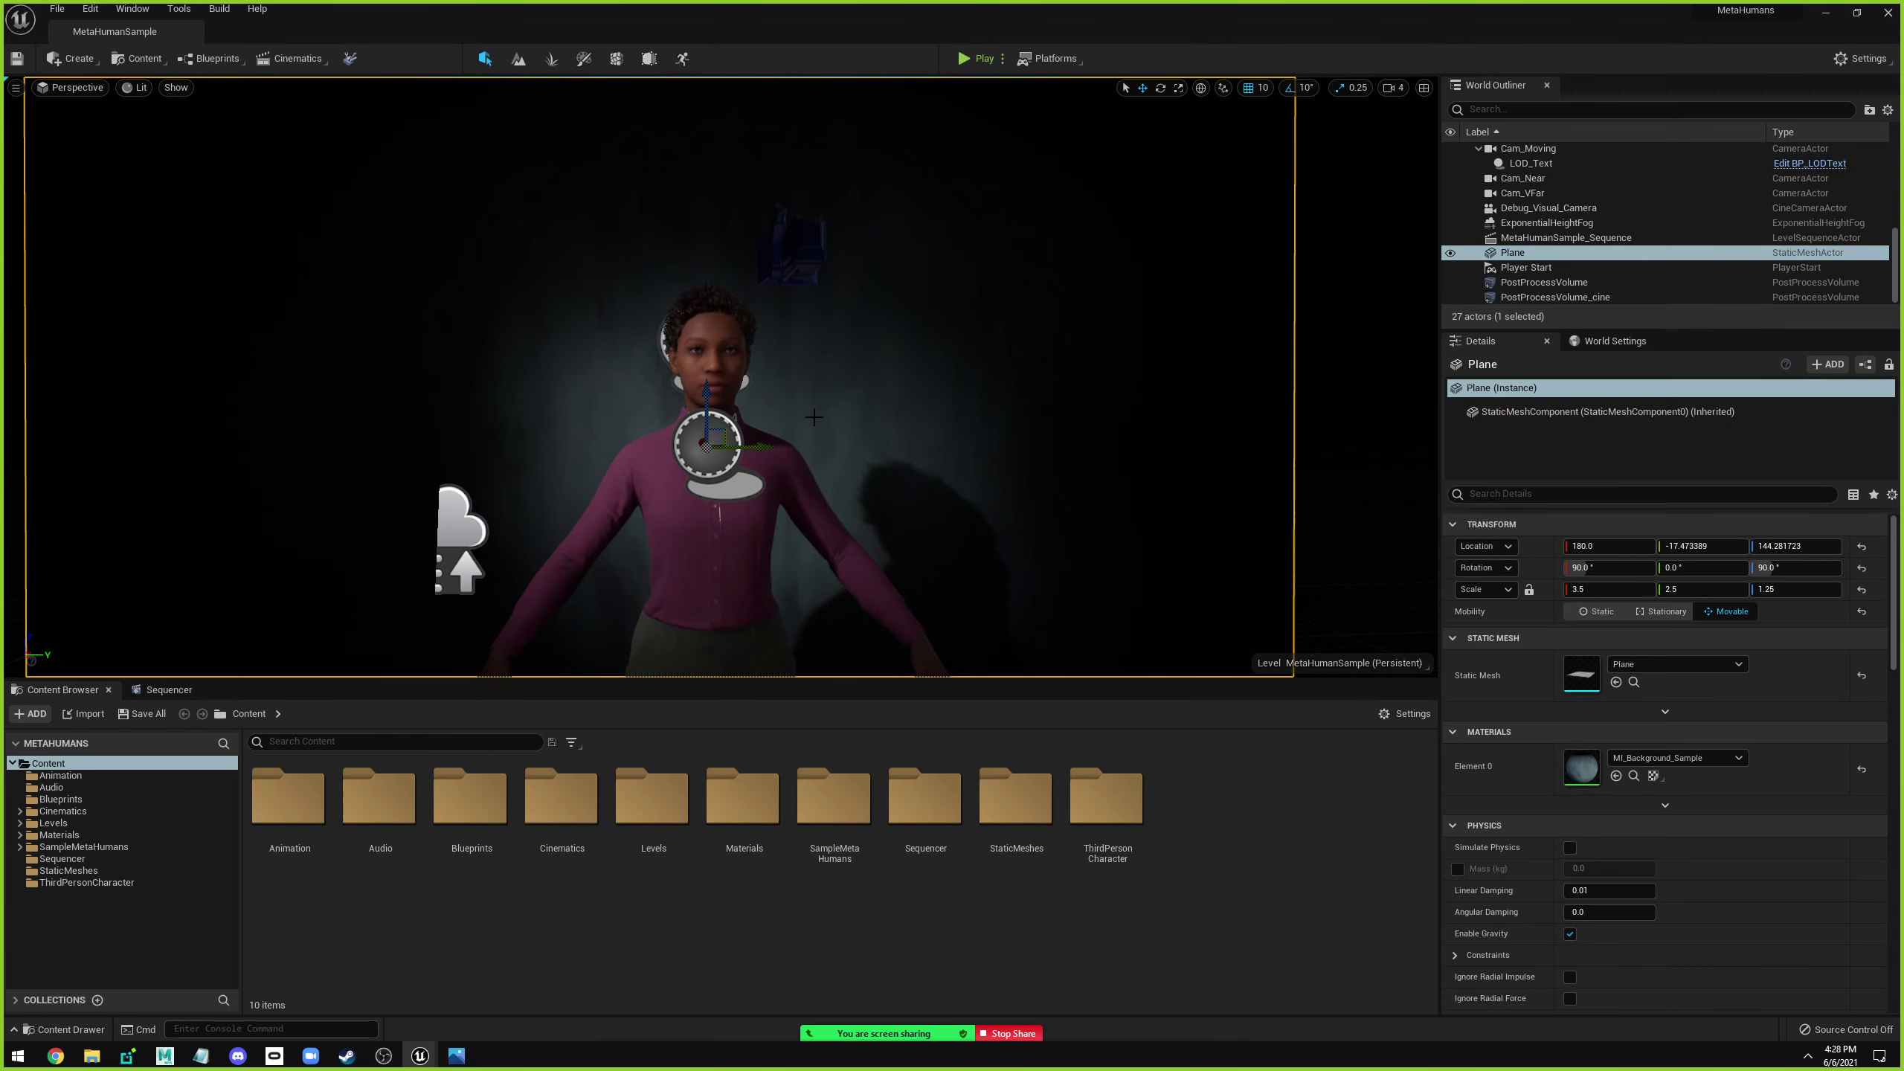
pyautogui.hotkey('ctrl', 'n')
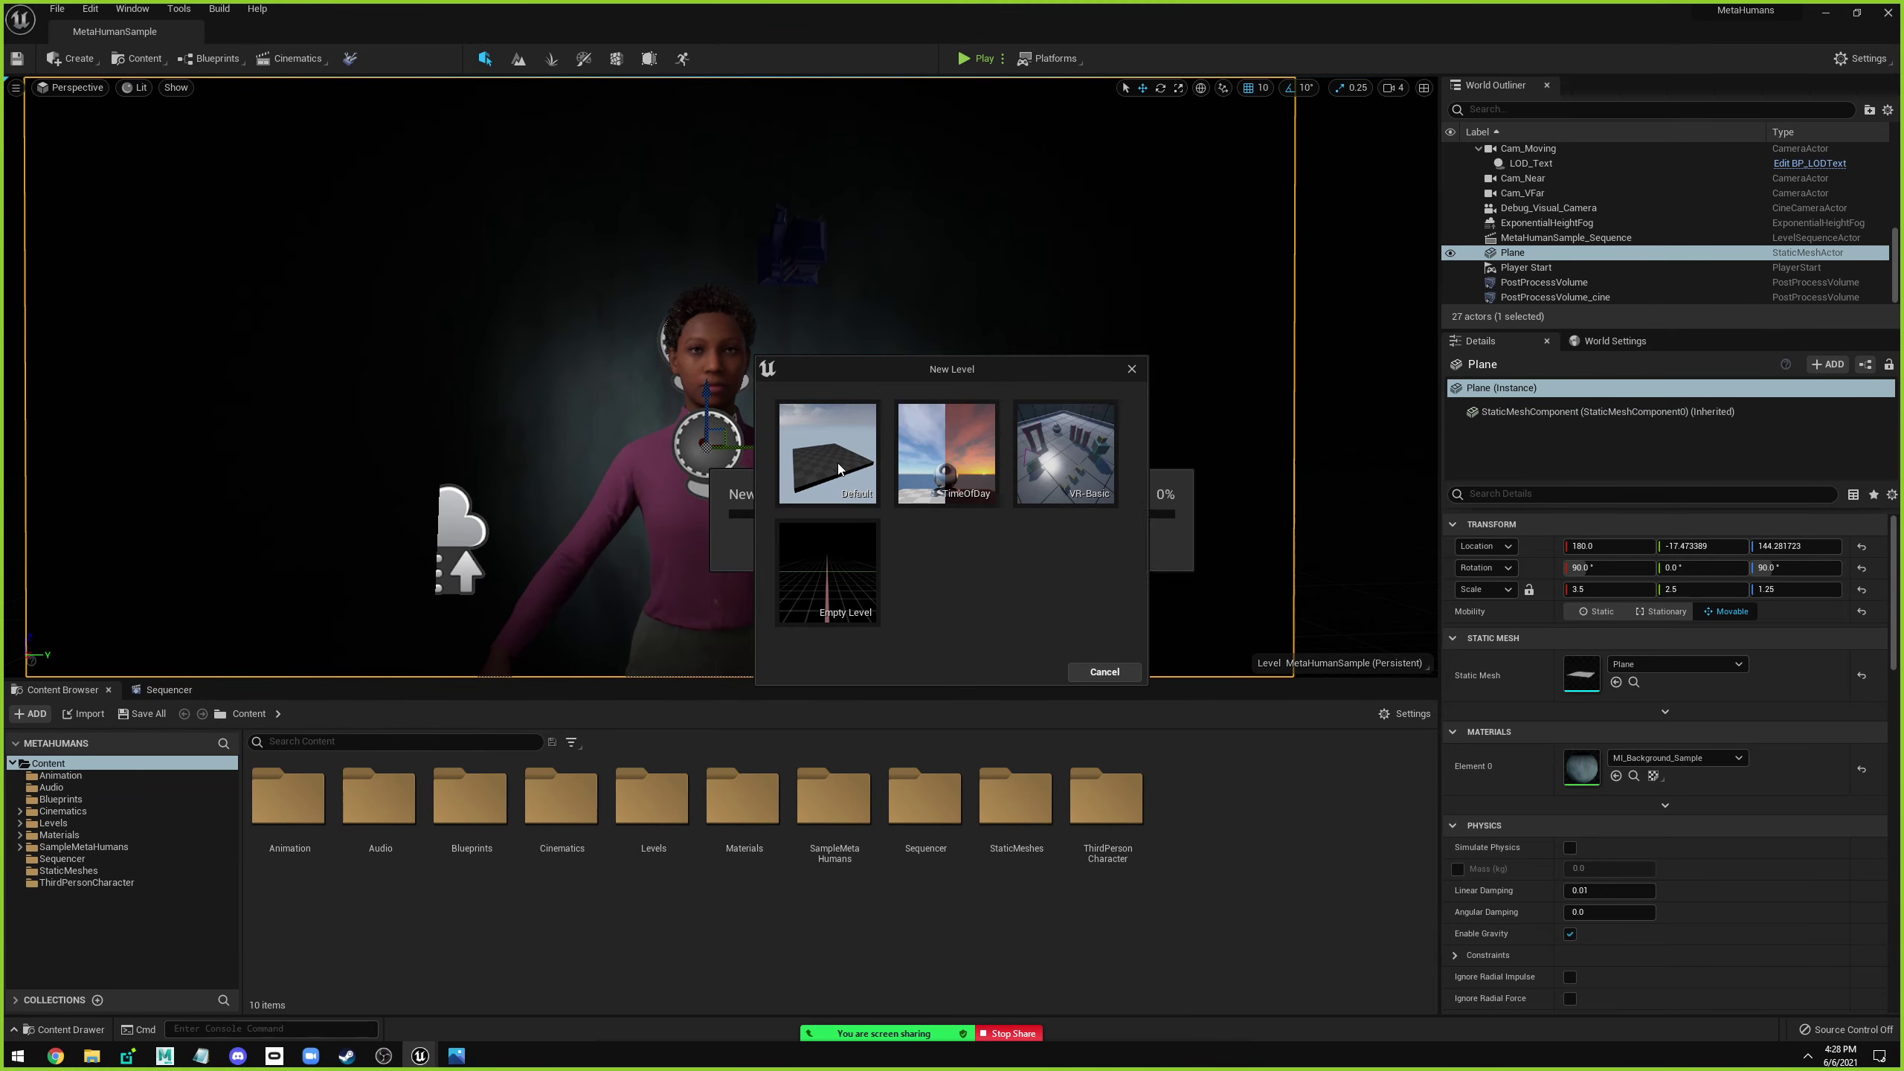
pyautogui.click(838, 465)
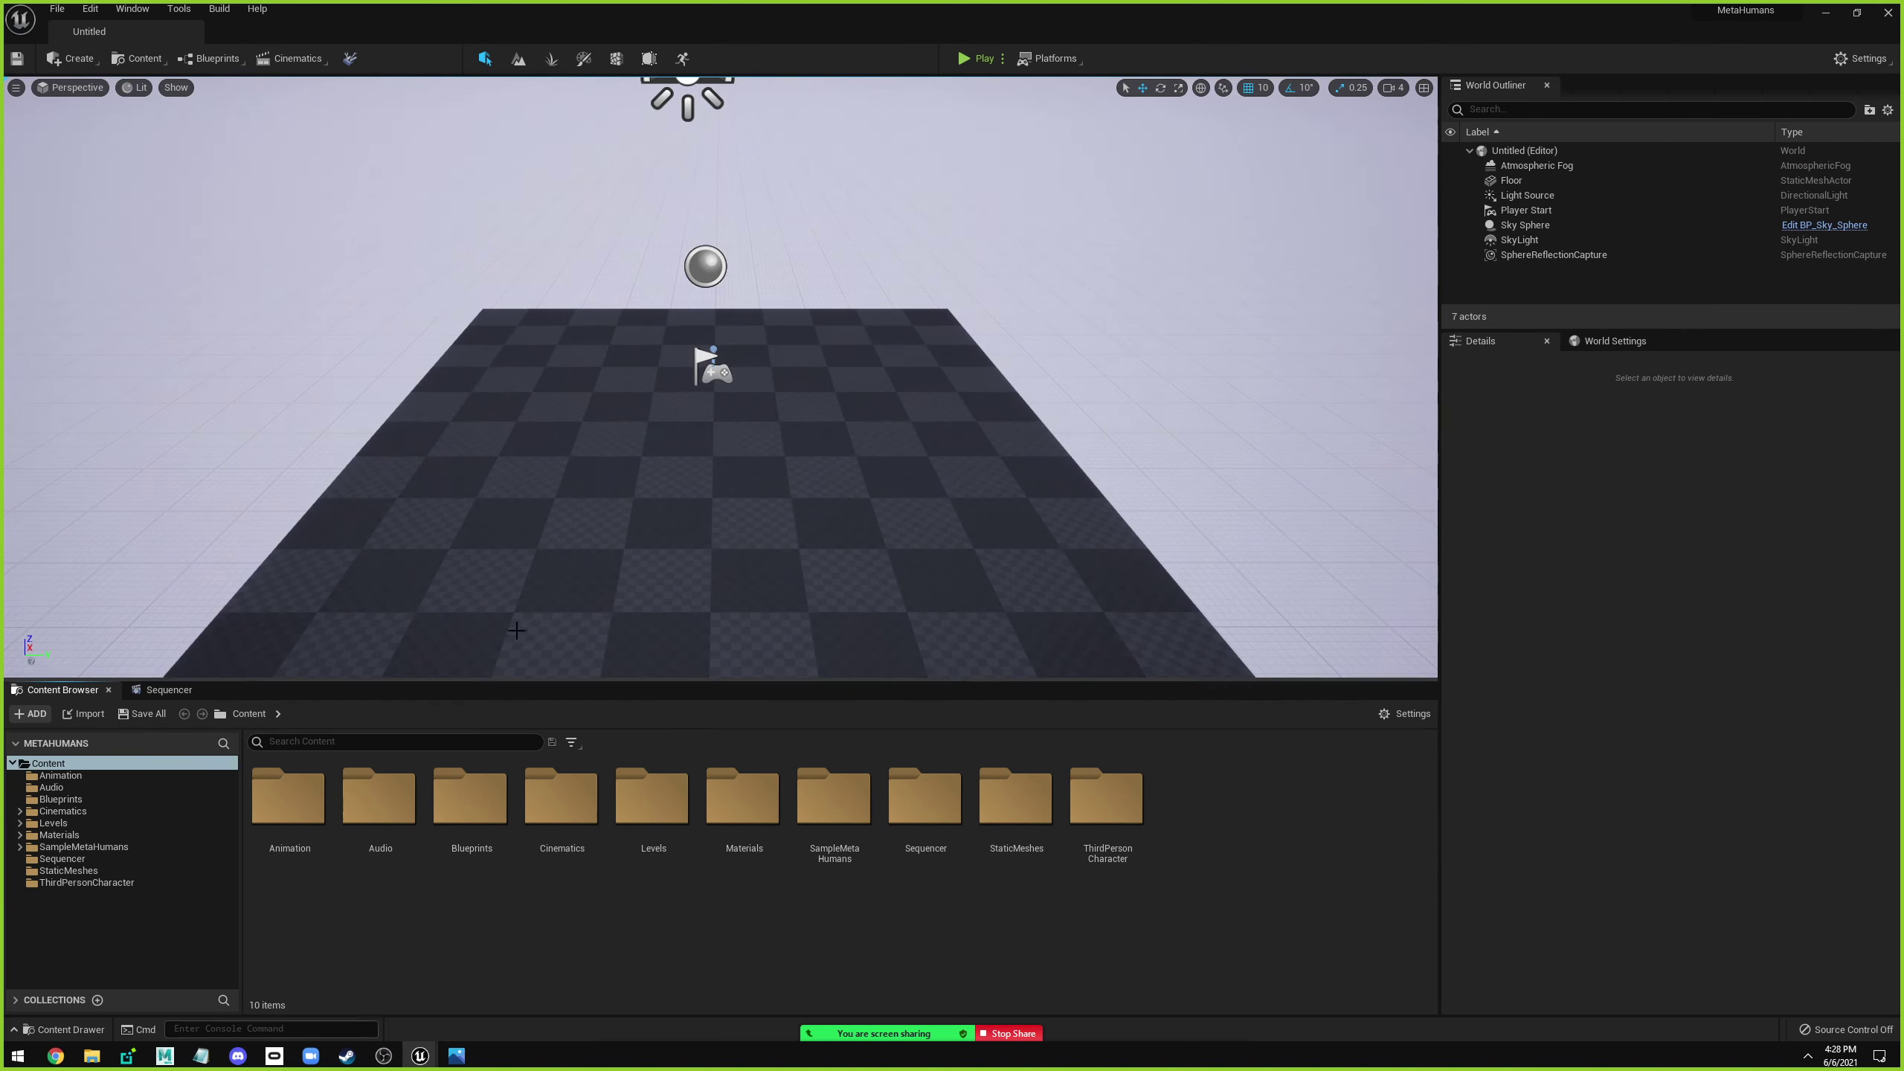
# Launch the Epic Games Launcher from the Start search.
pyautogui.moveTo(420, 1054)
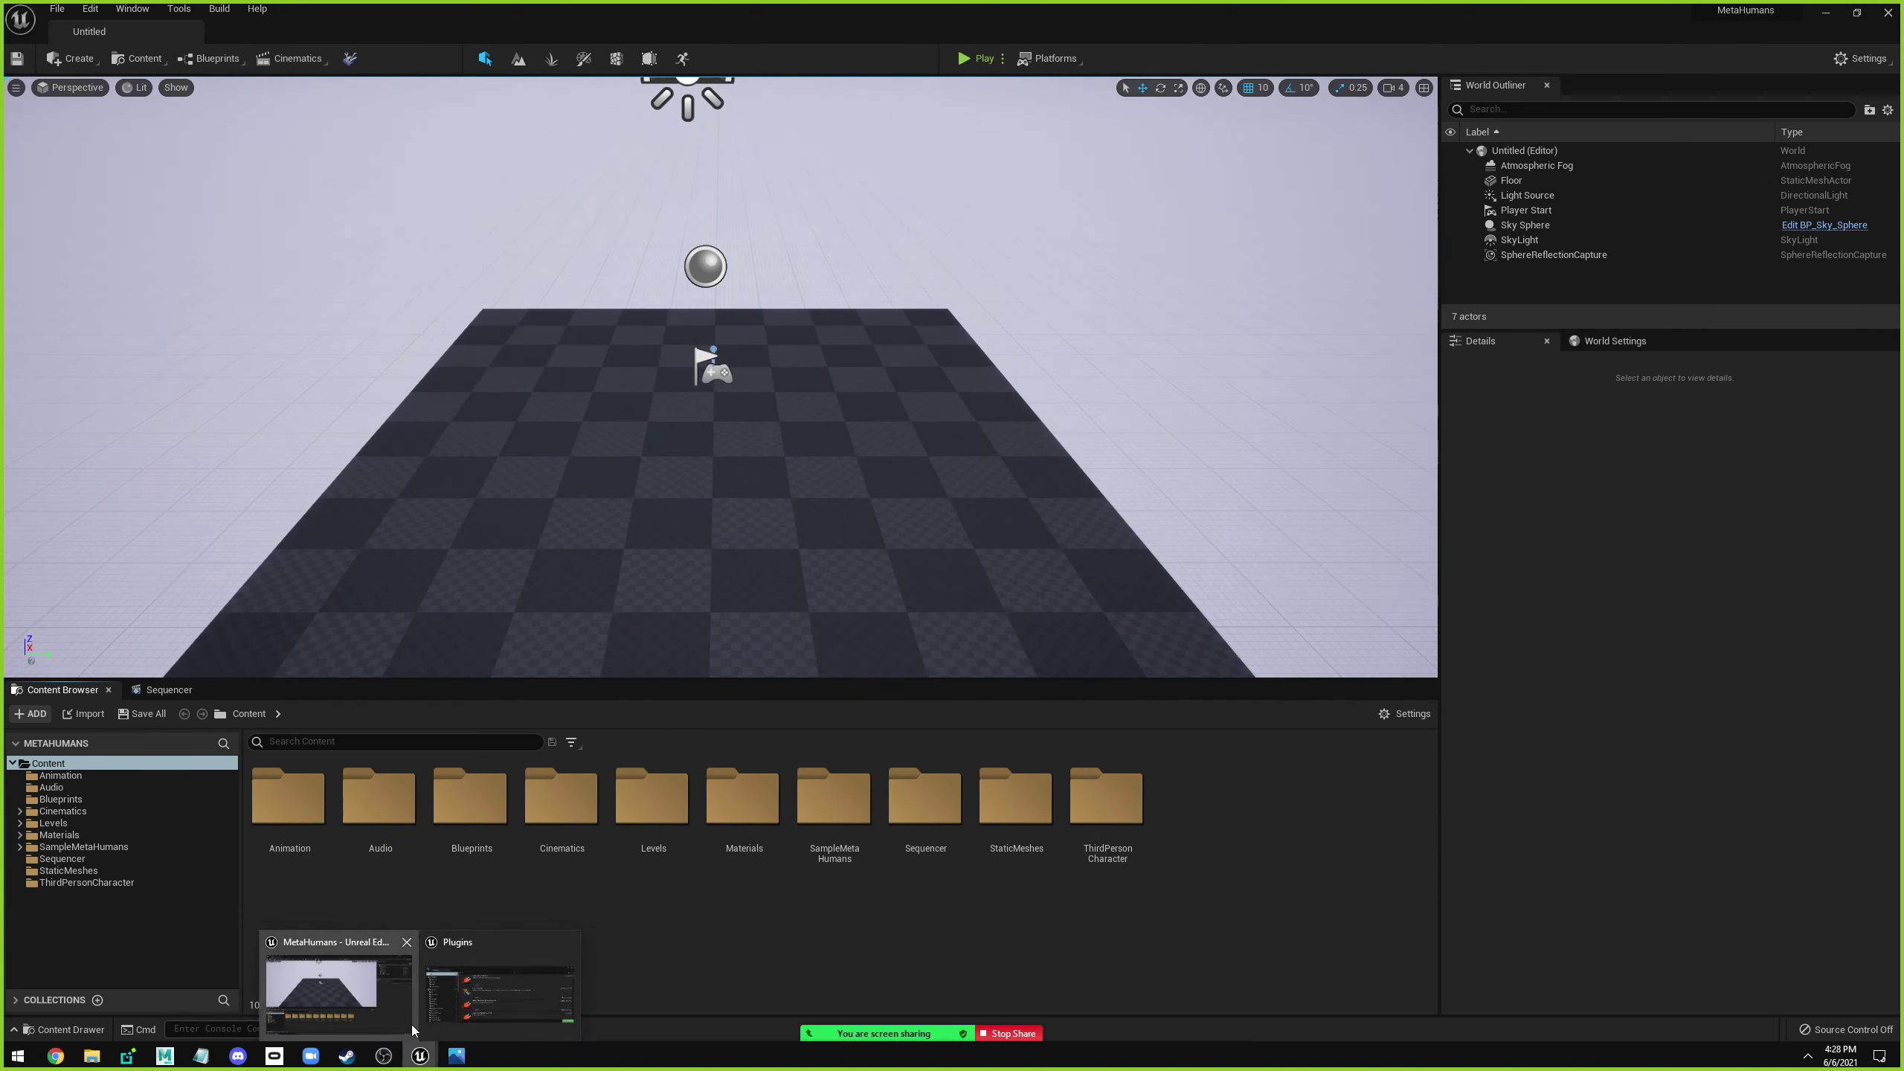
pyautogui.click(774, 549)
pyautogui.press('super')
pyautogui.write('epic')
pyautogui.press('Return')
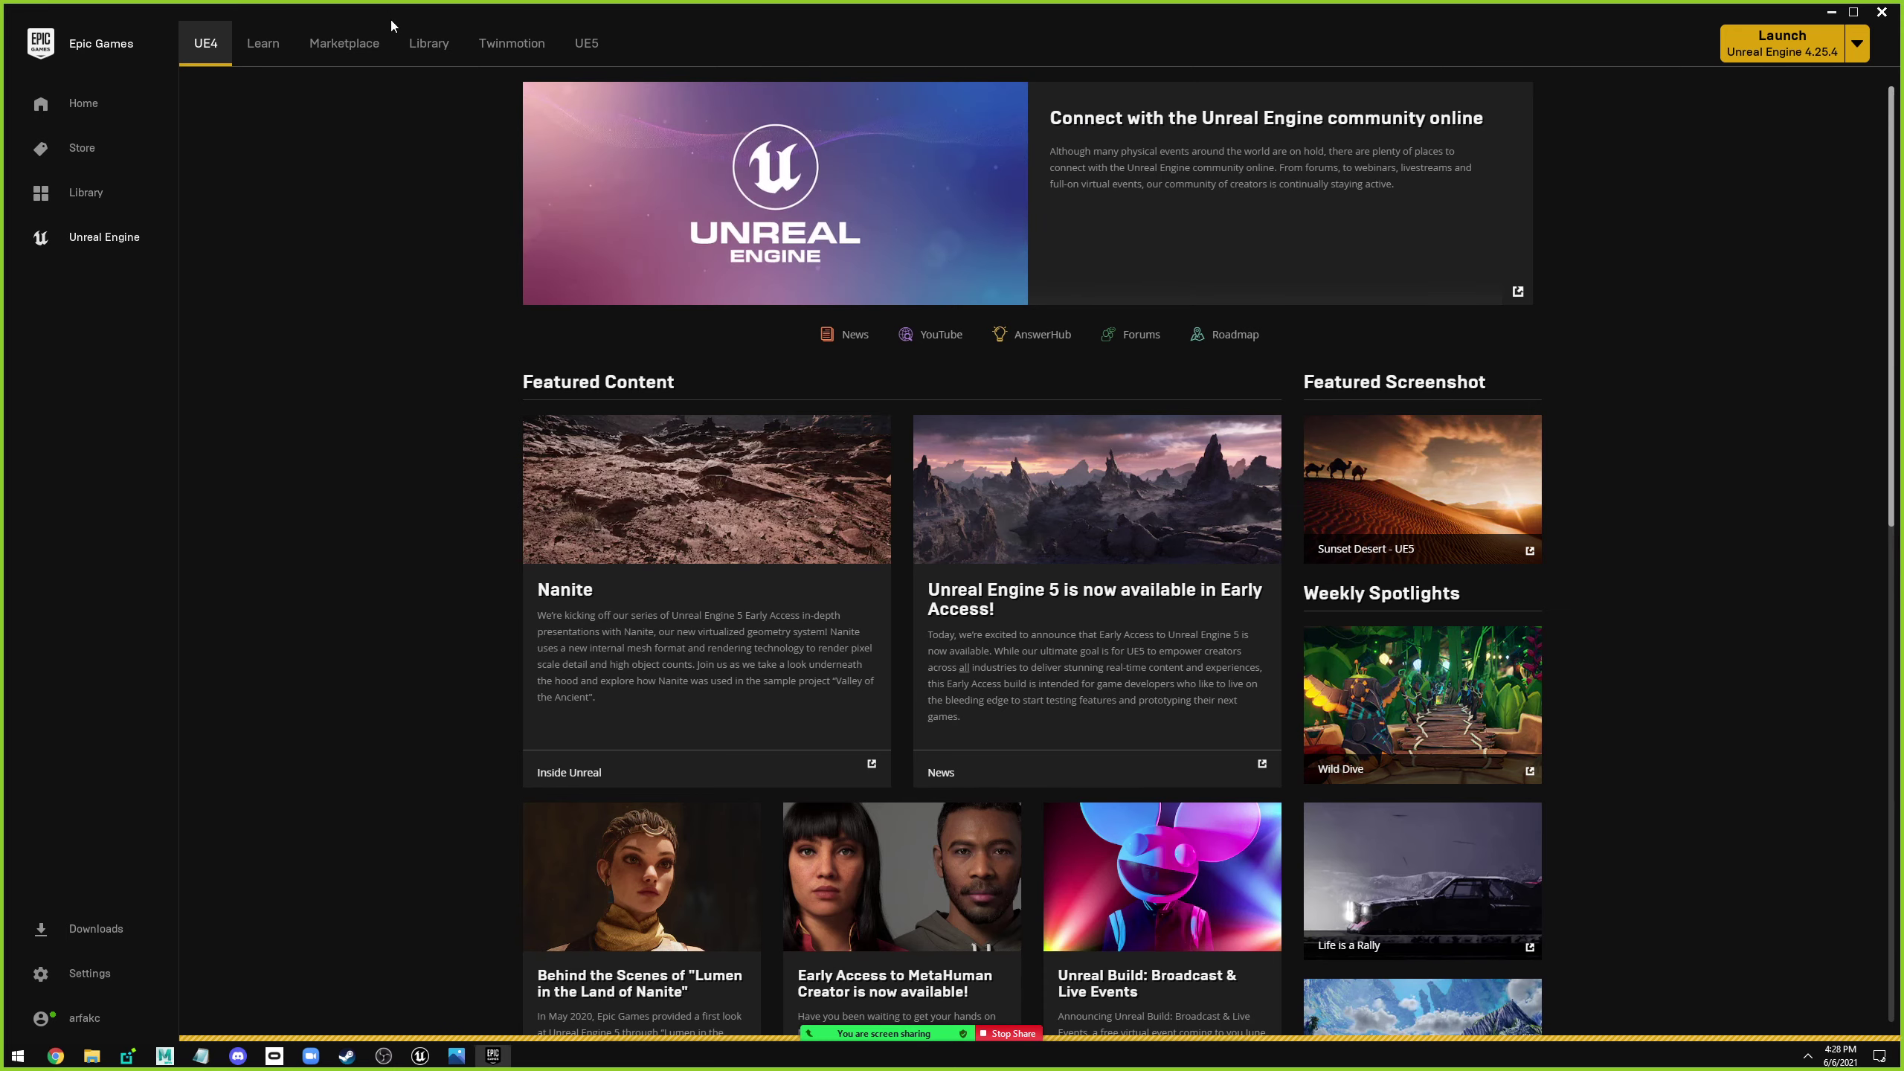
# Filter the Library vault to 'meta' and start a MetaHumans project with engine 5.0EA.
pyautogui.click(429, 43)
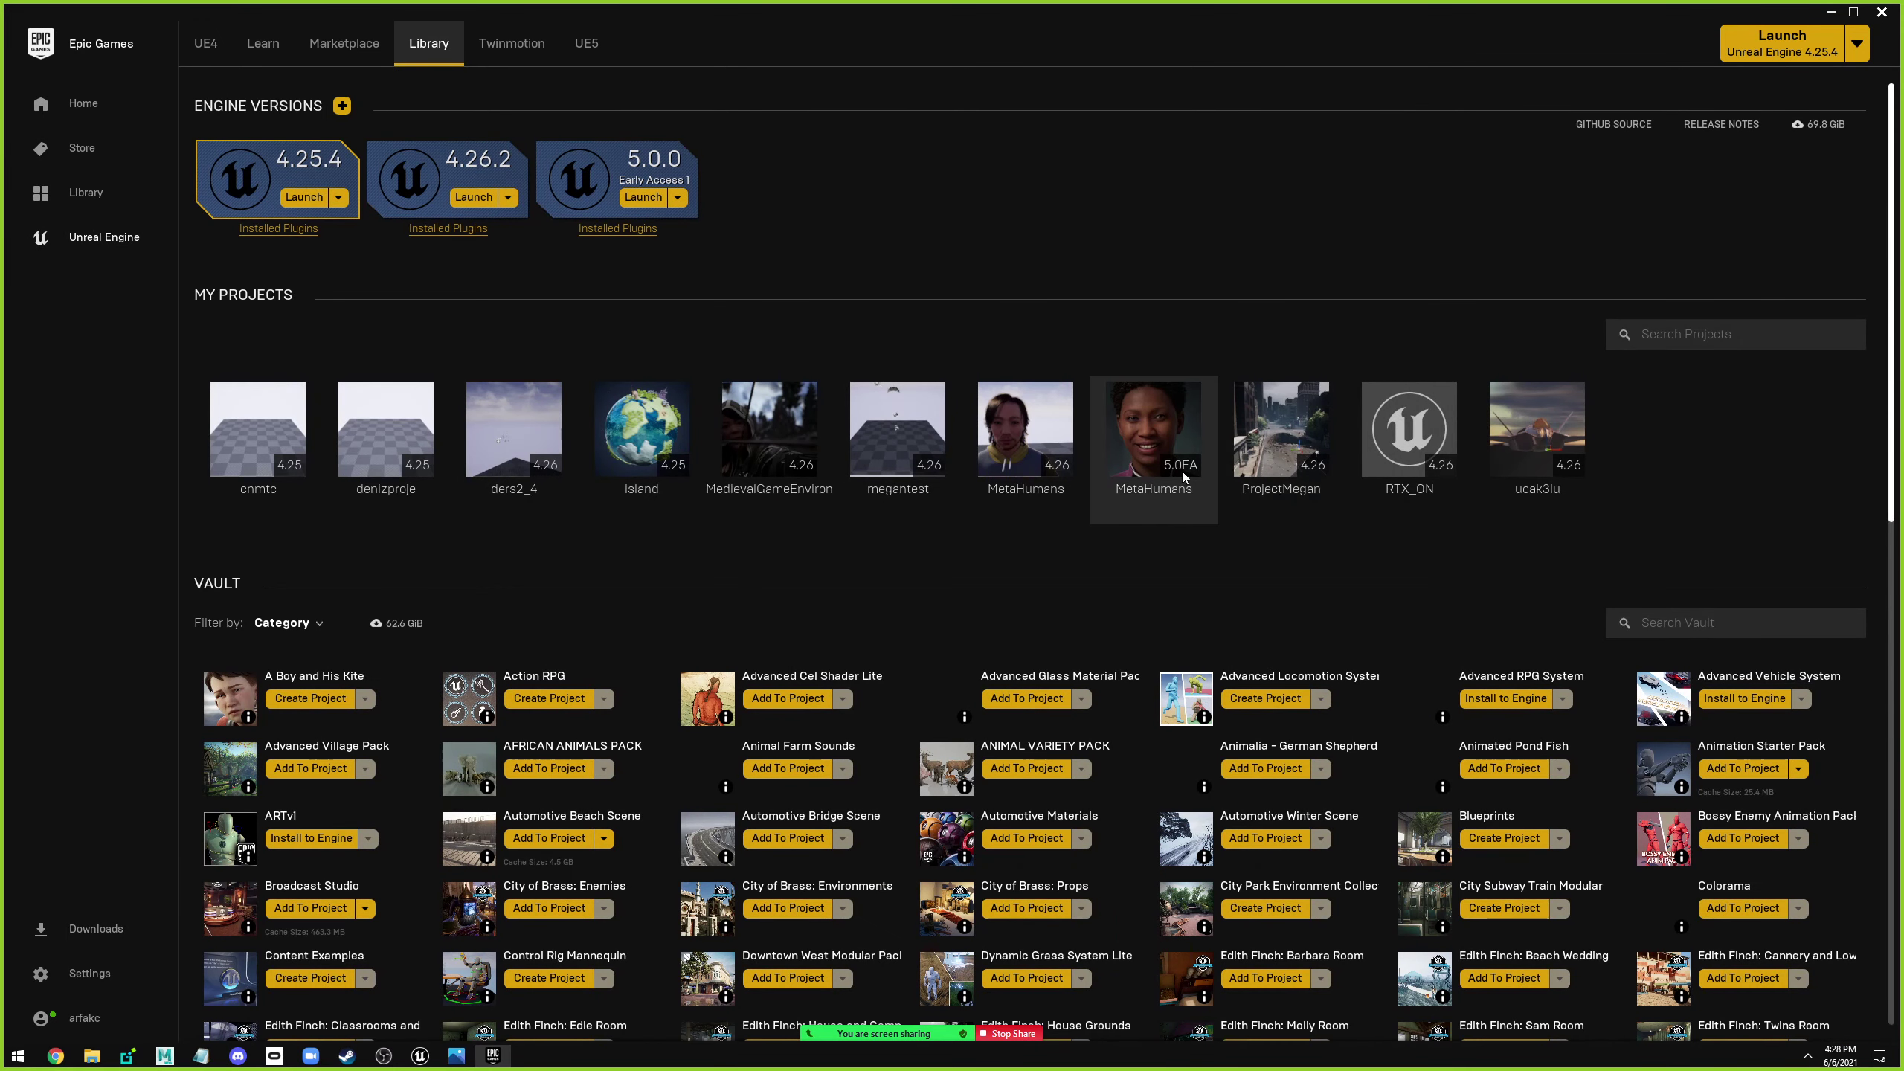
pyautogui.click(1686, 629)
pyautogui.write('meta')
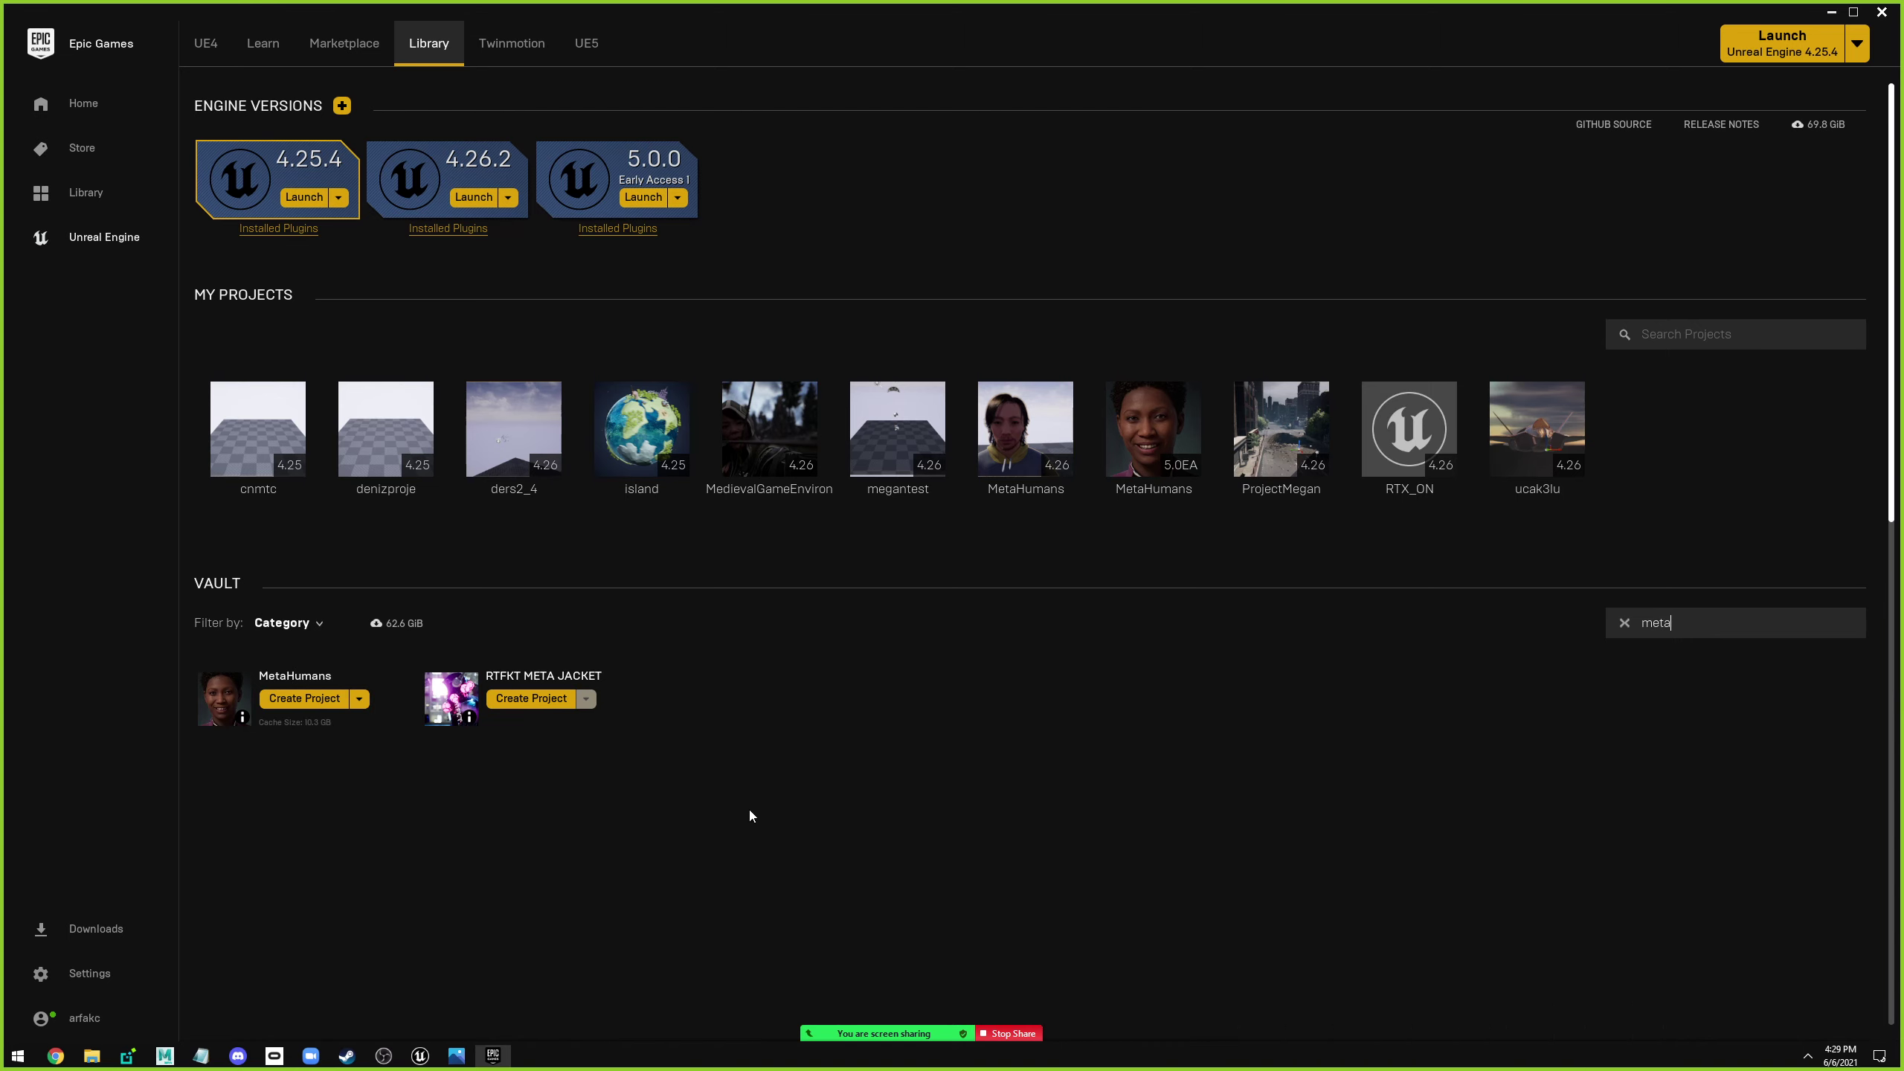
pyautogui.click(300, 703)
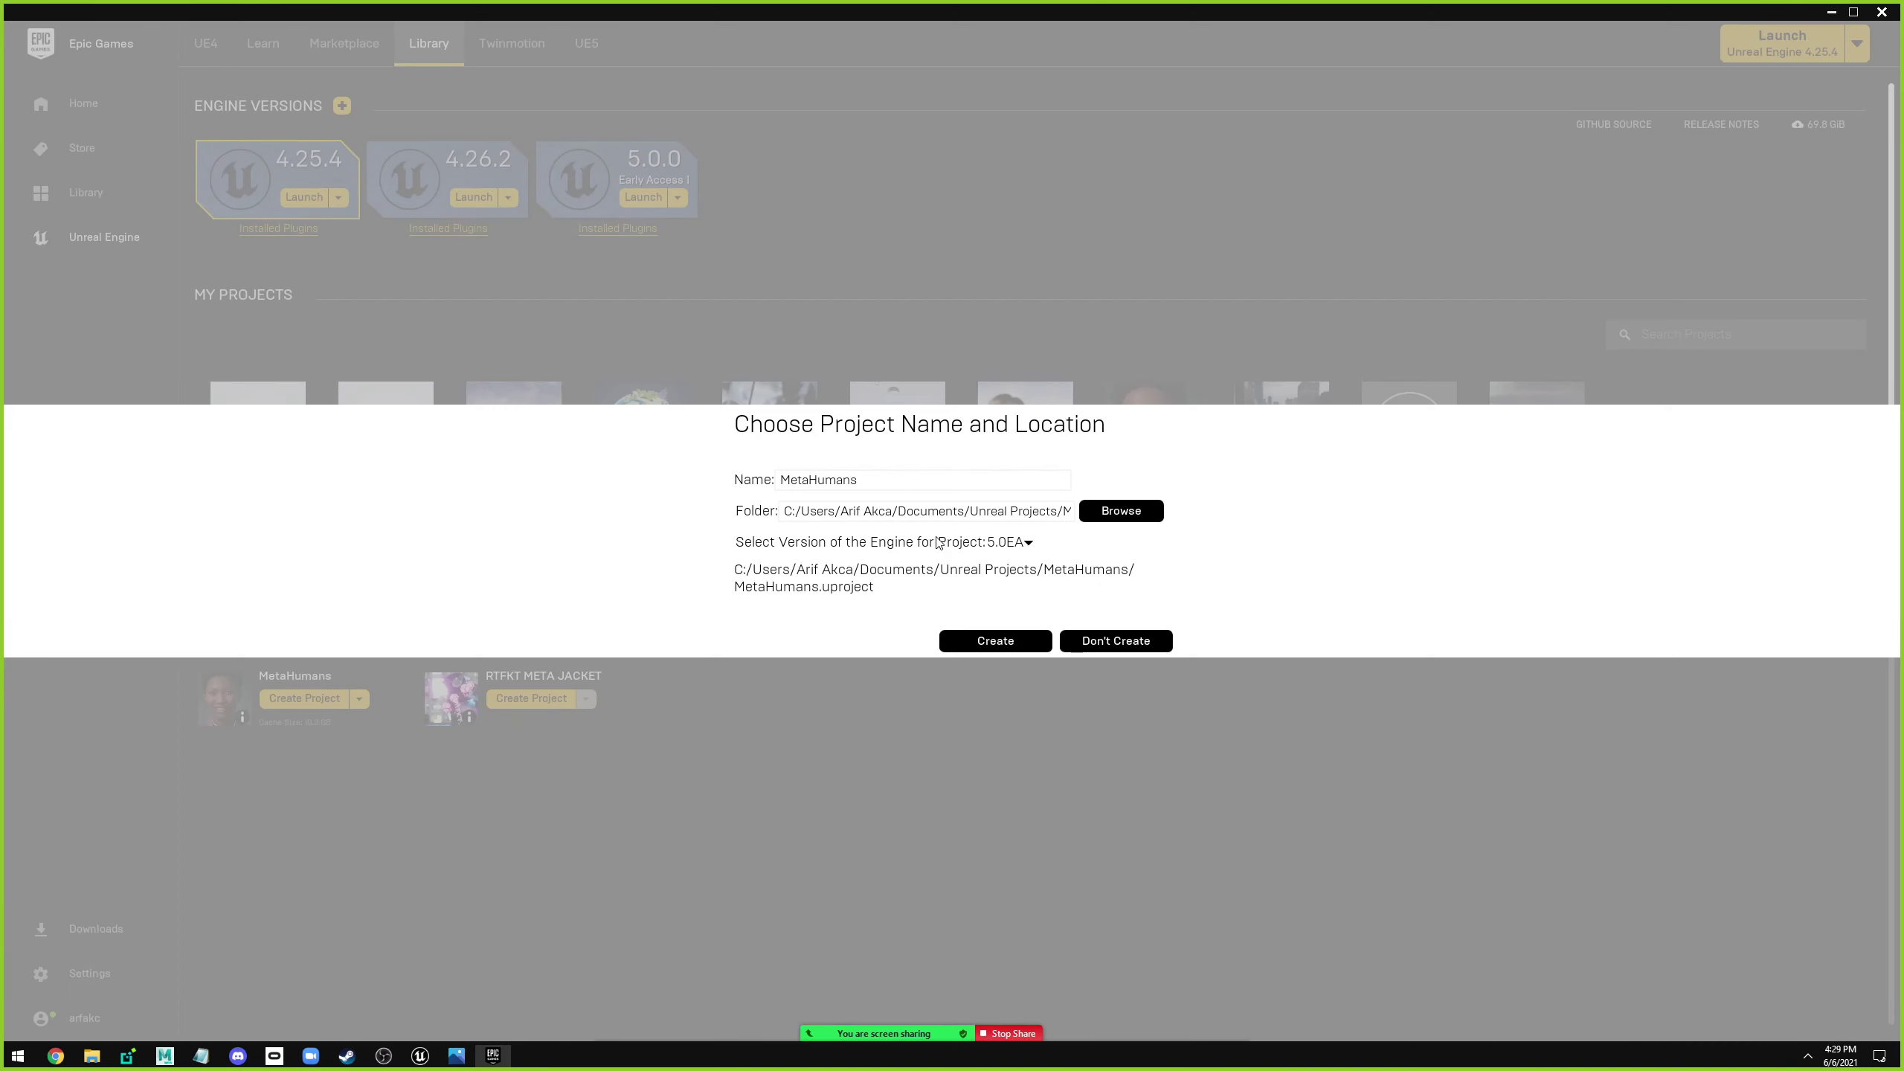
pyautogui.click(1030, 545)
pyautogui.click(1014, 587)
# Decline project creation, then browse SampleMetaHumans, ending in the metahuman_001 folder with BP_metahuman_001.
pyautogui.click(1113, 647)
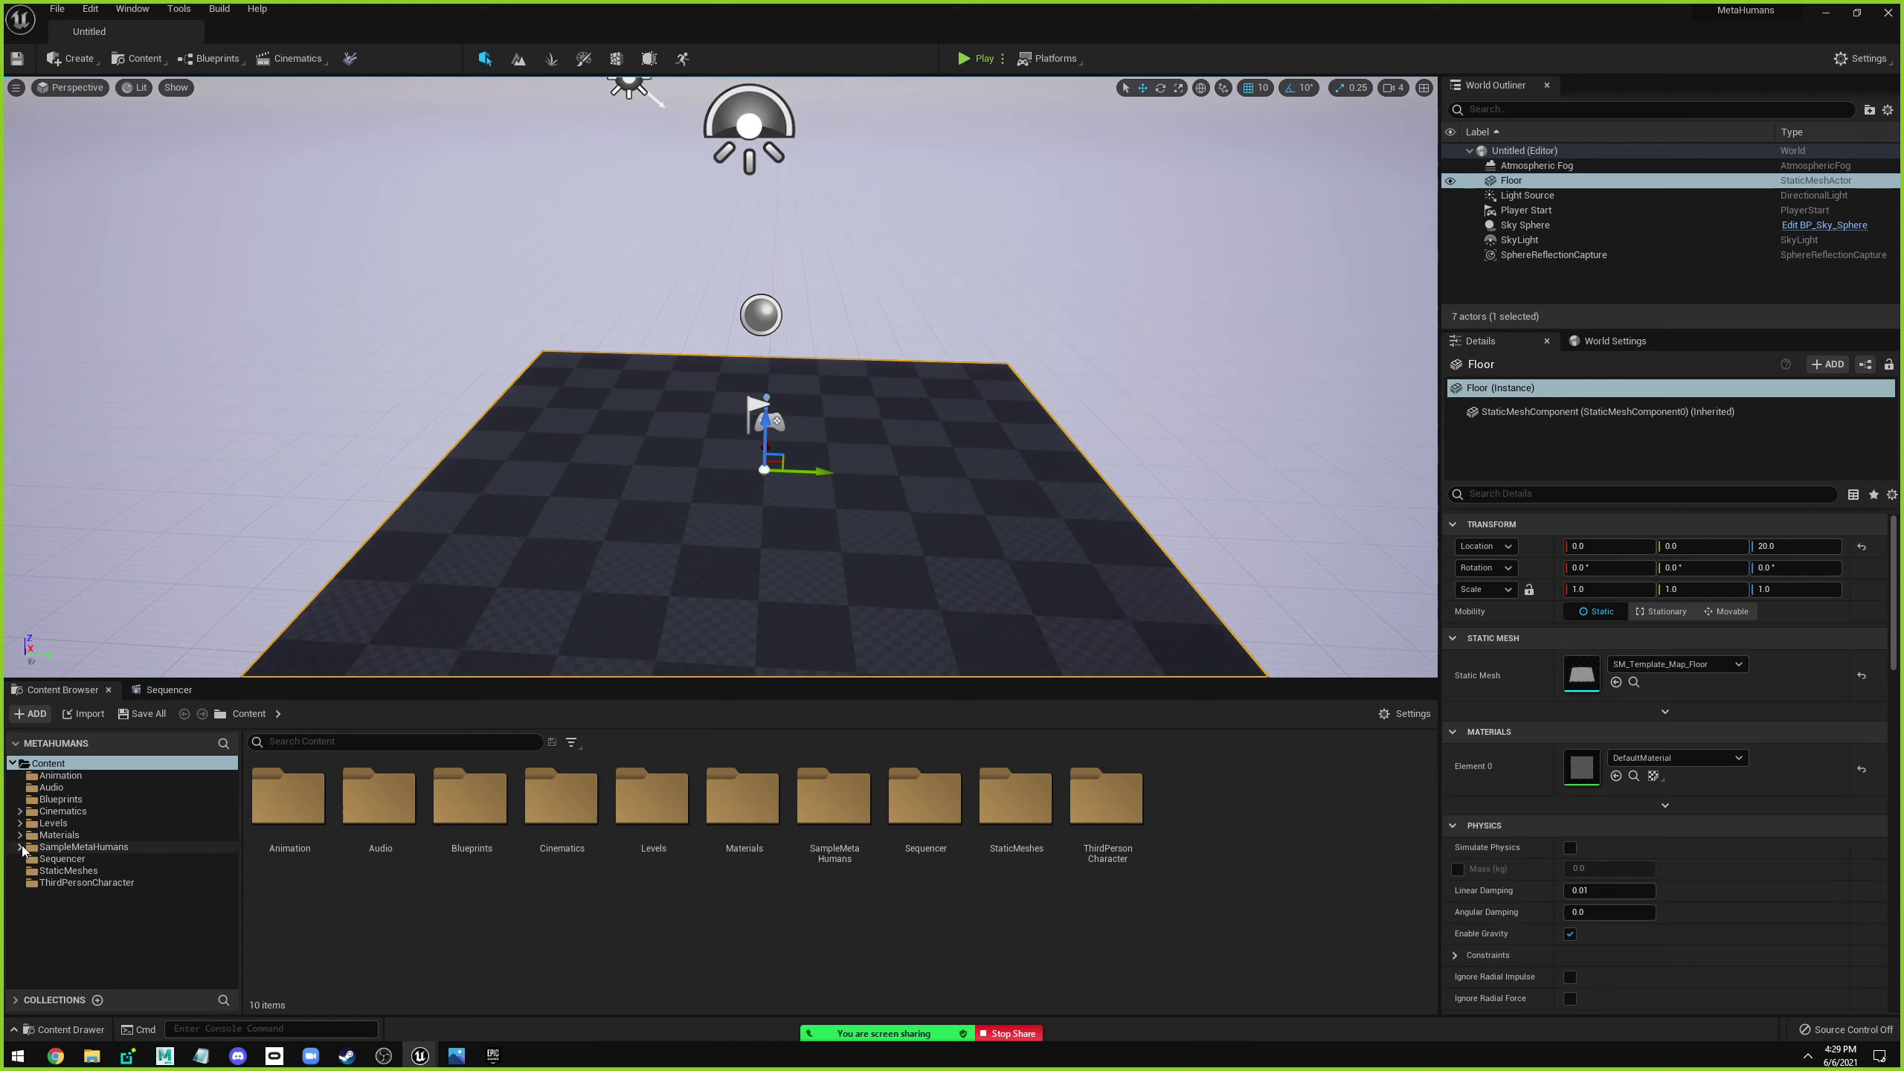
pyautogui.click(60, 849)
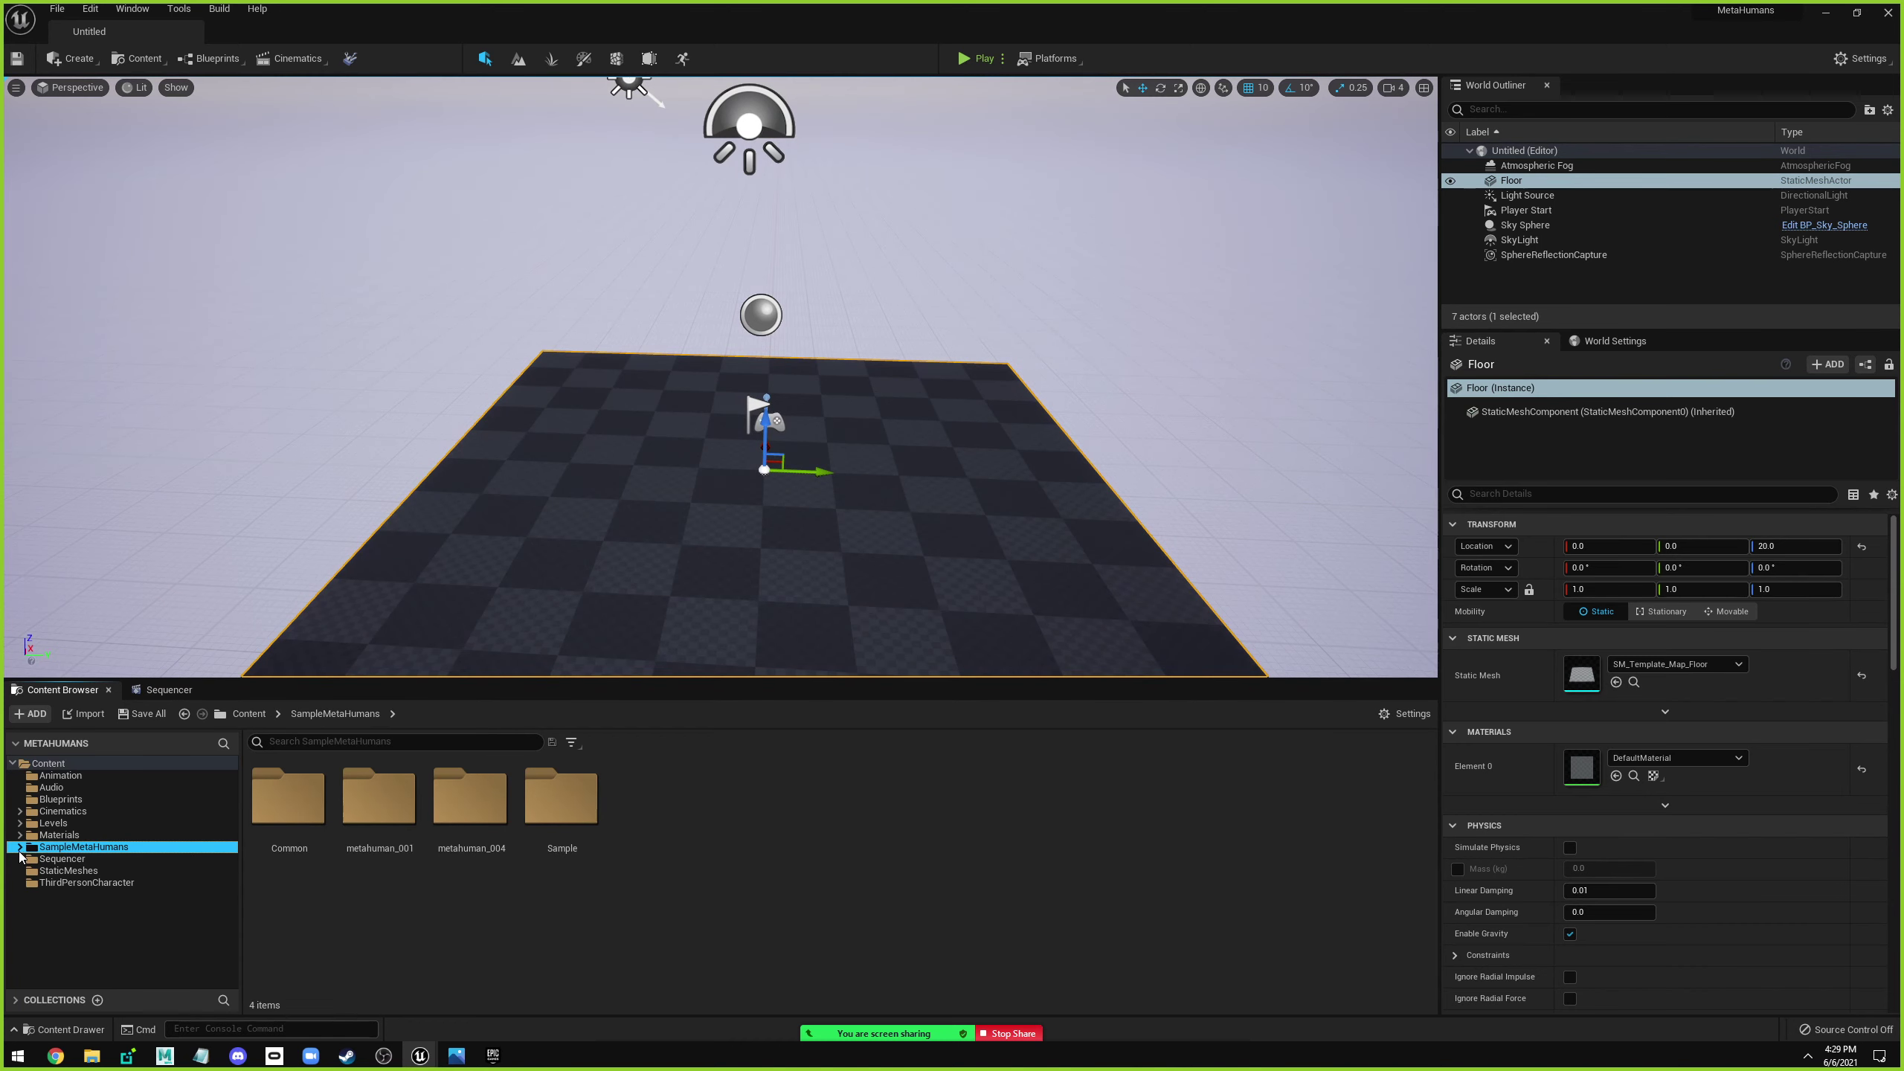
pyautogui.doubleClick(379, 803)
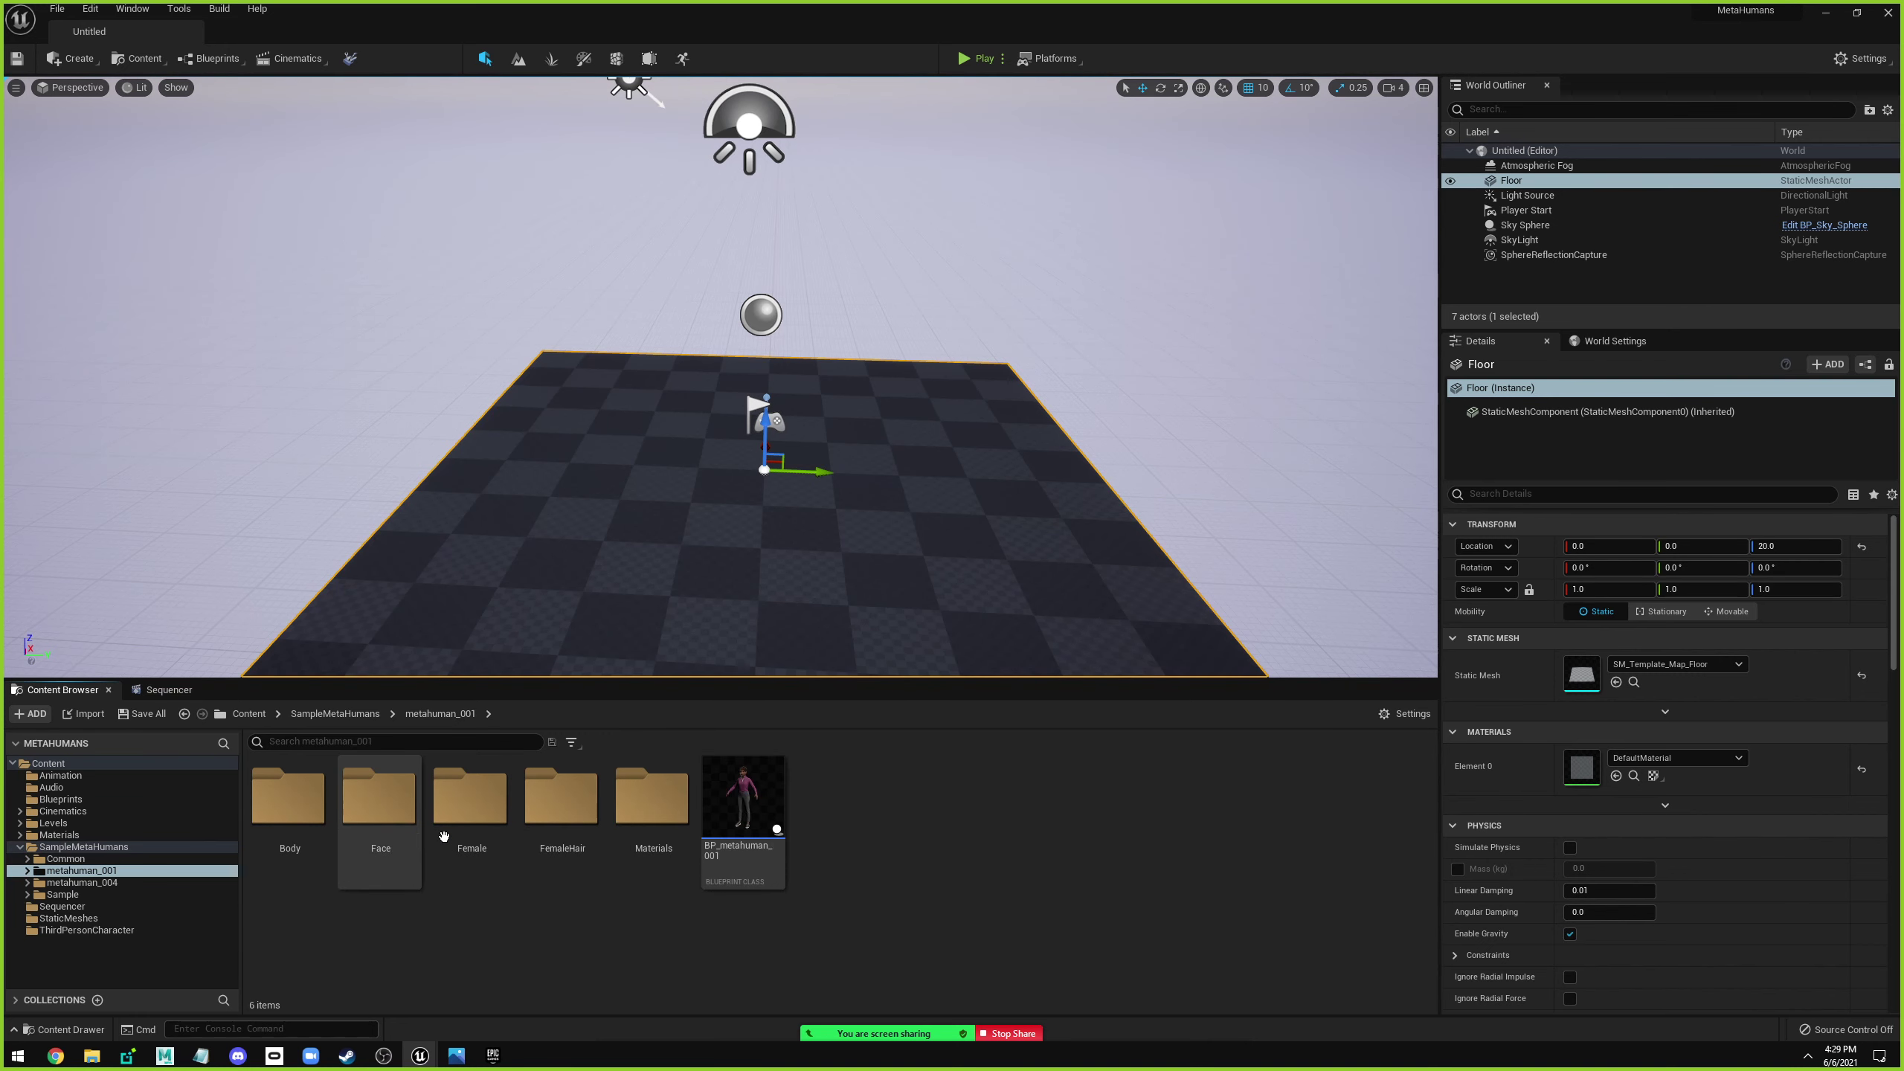
pyautogui.click(753, 800)
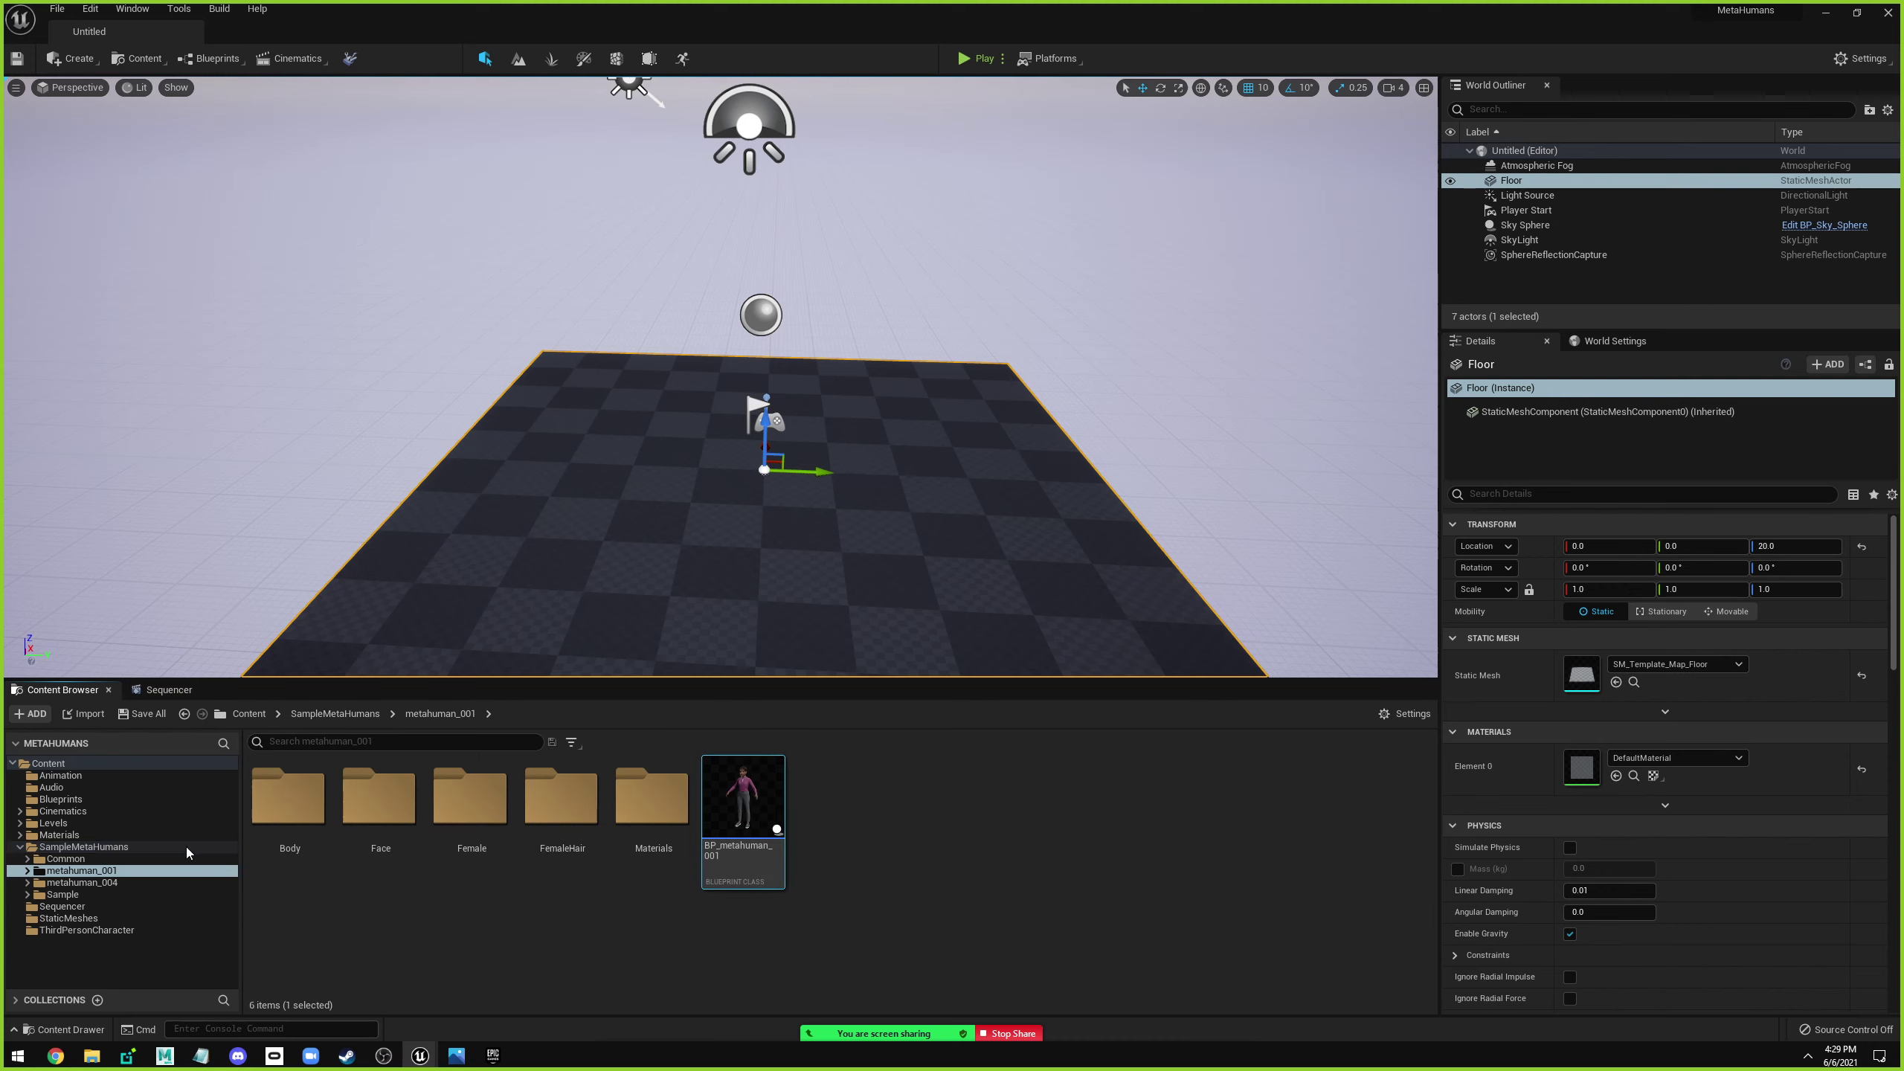
pyautogui.click(69, 884)
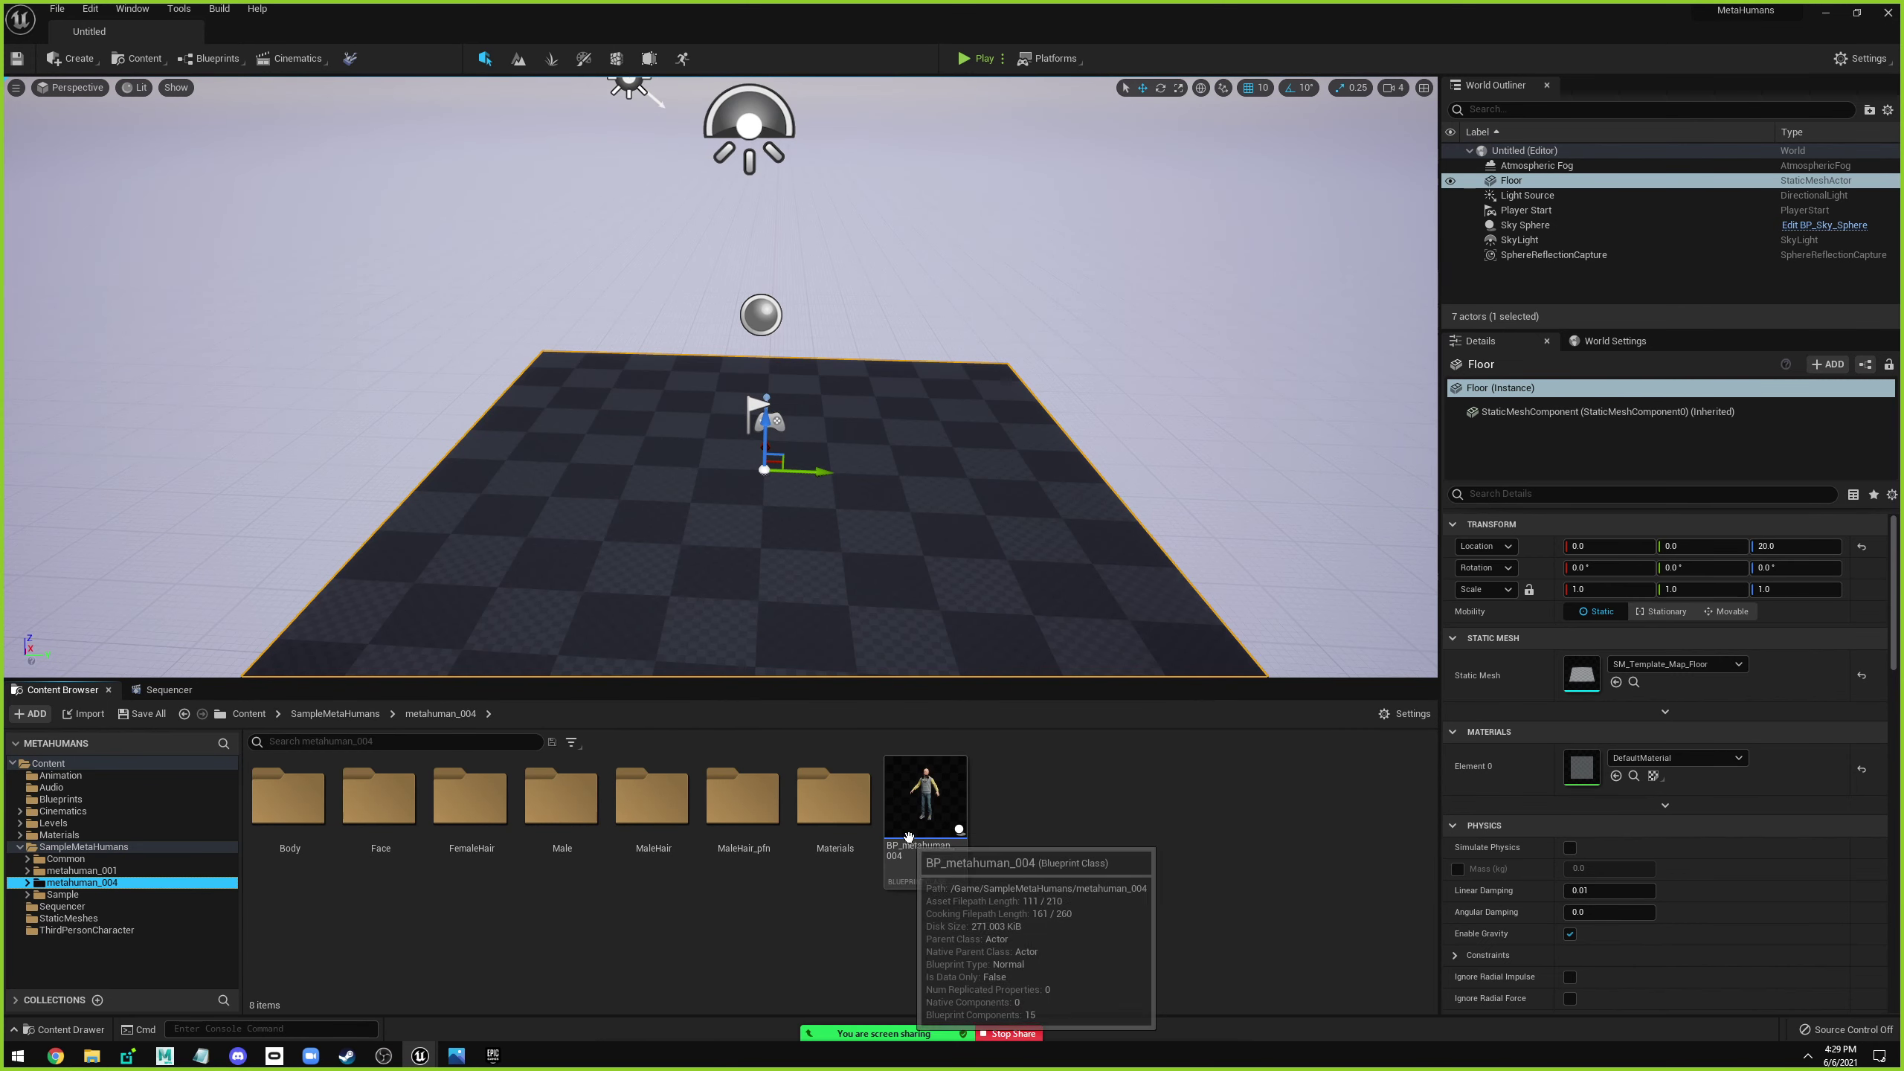
pyautogui.click(907, 784)
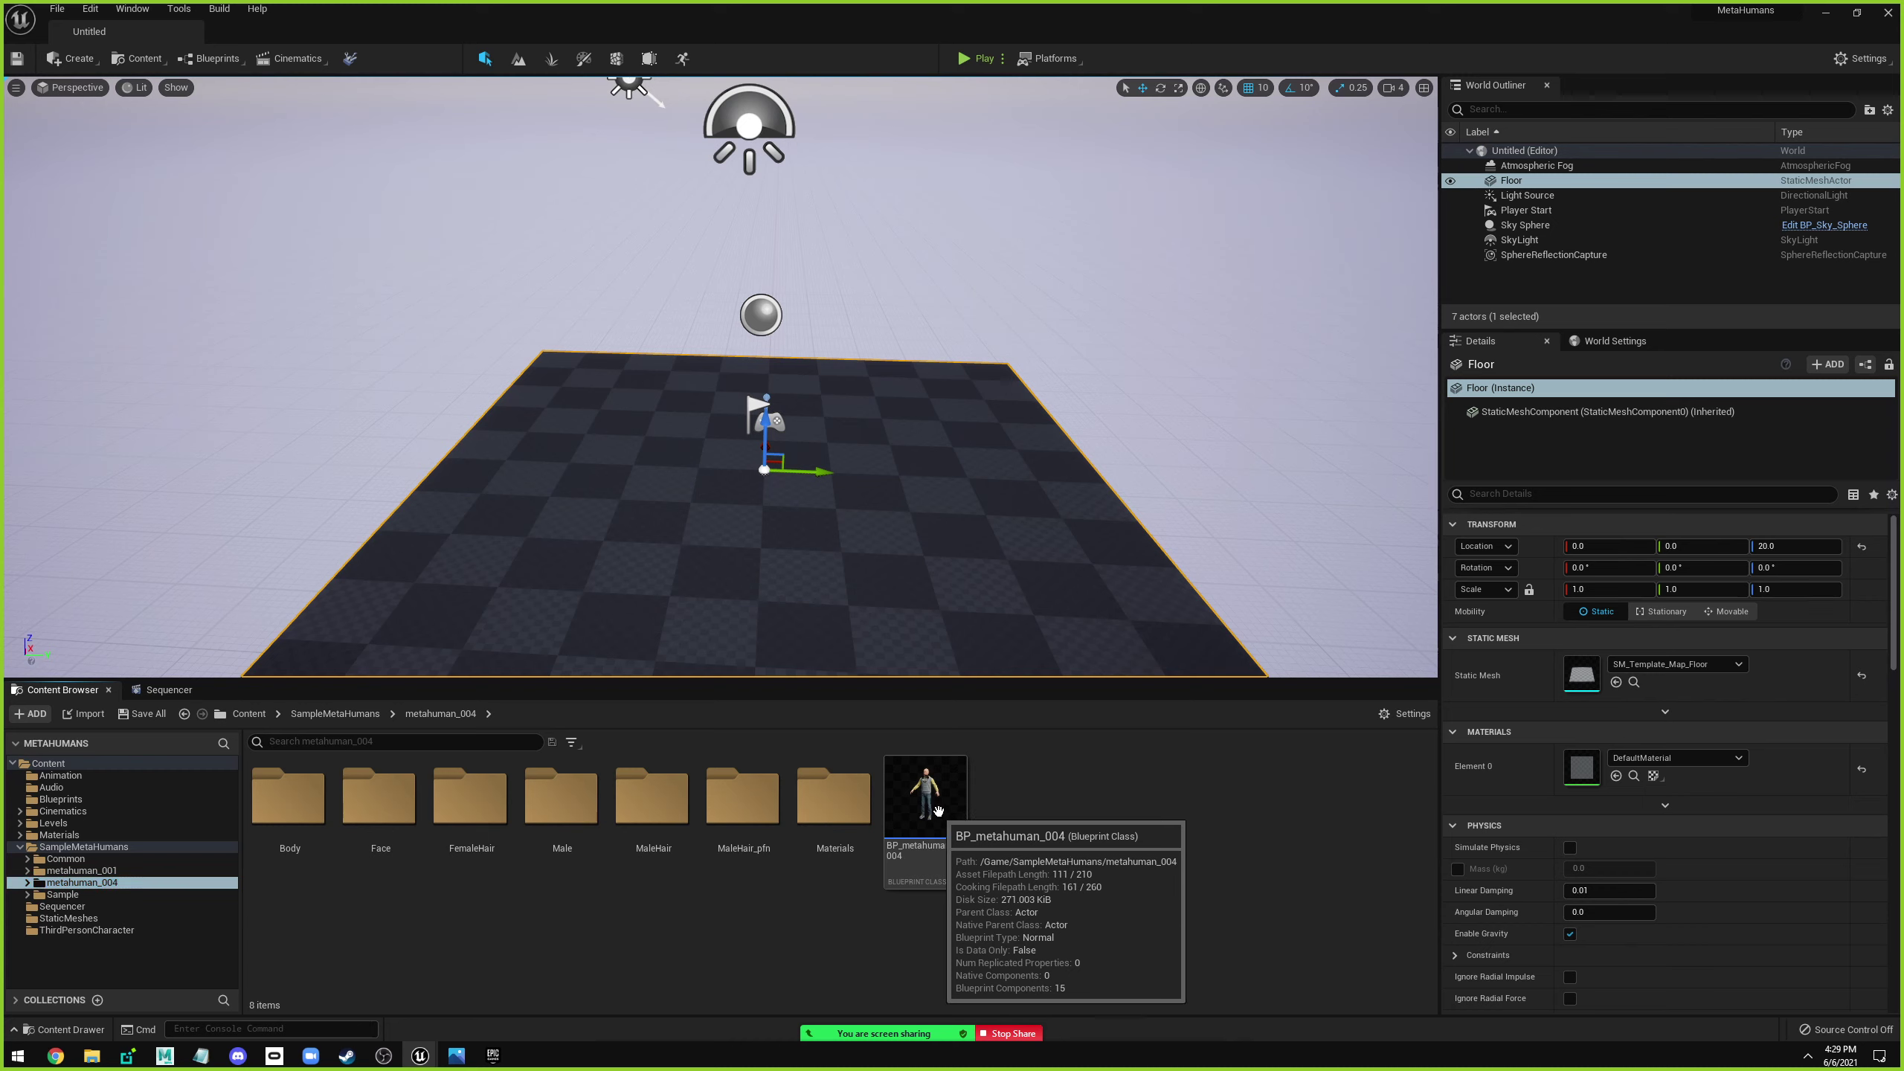
pyautogui.click(78, 871)
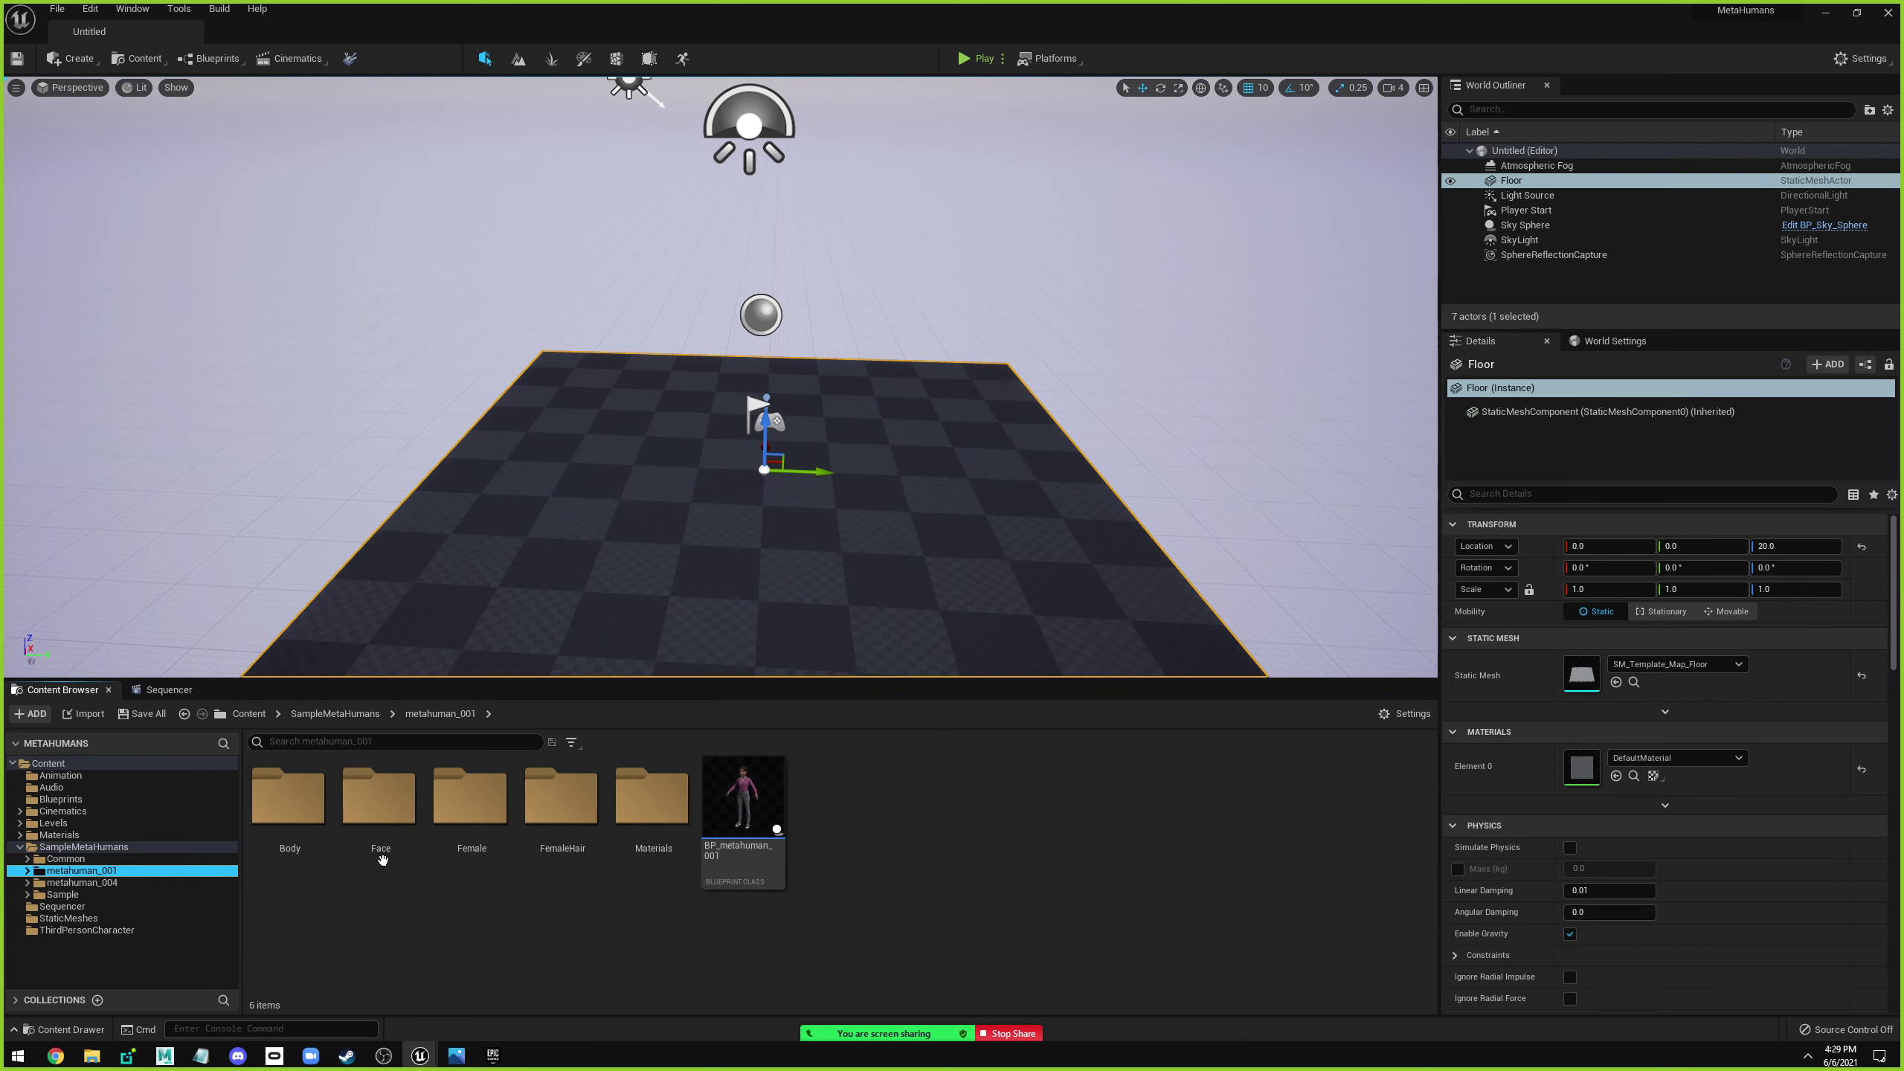
# Drag BP_metahuman_001 onto the level floor and fly the camera in close to her.
pyautogui.moveTo(750, 816); pyautogui.dragTo(803, 521)
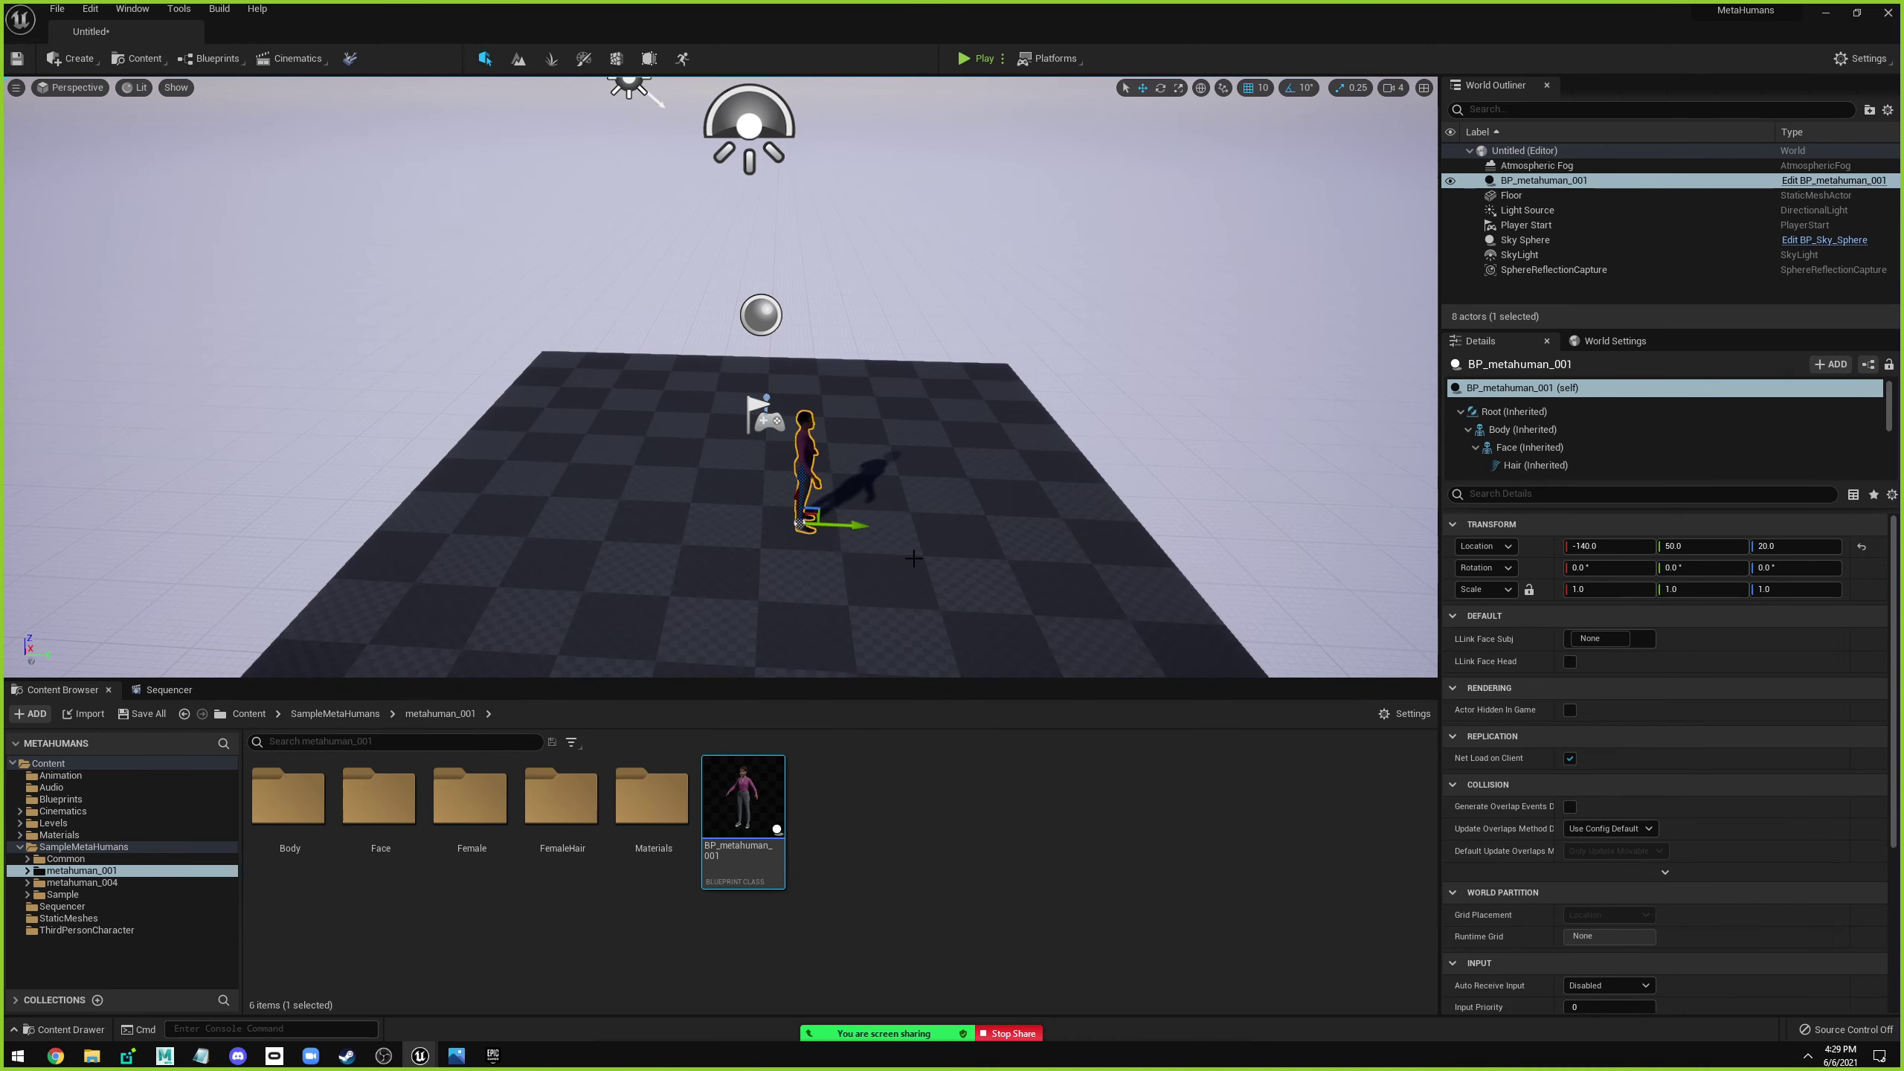
pyautogui.moveTo(843, 532); pyautogui.dragTo(939, 434)
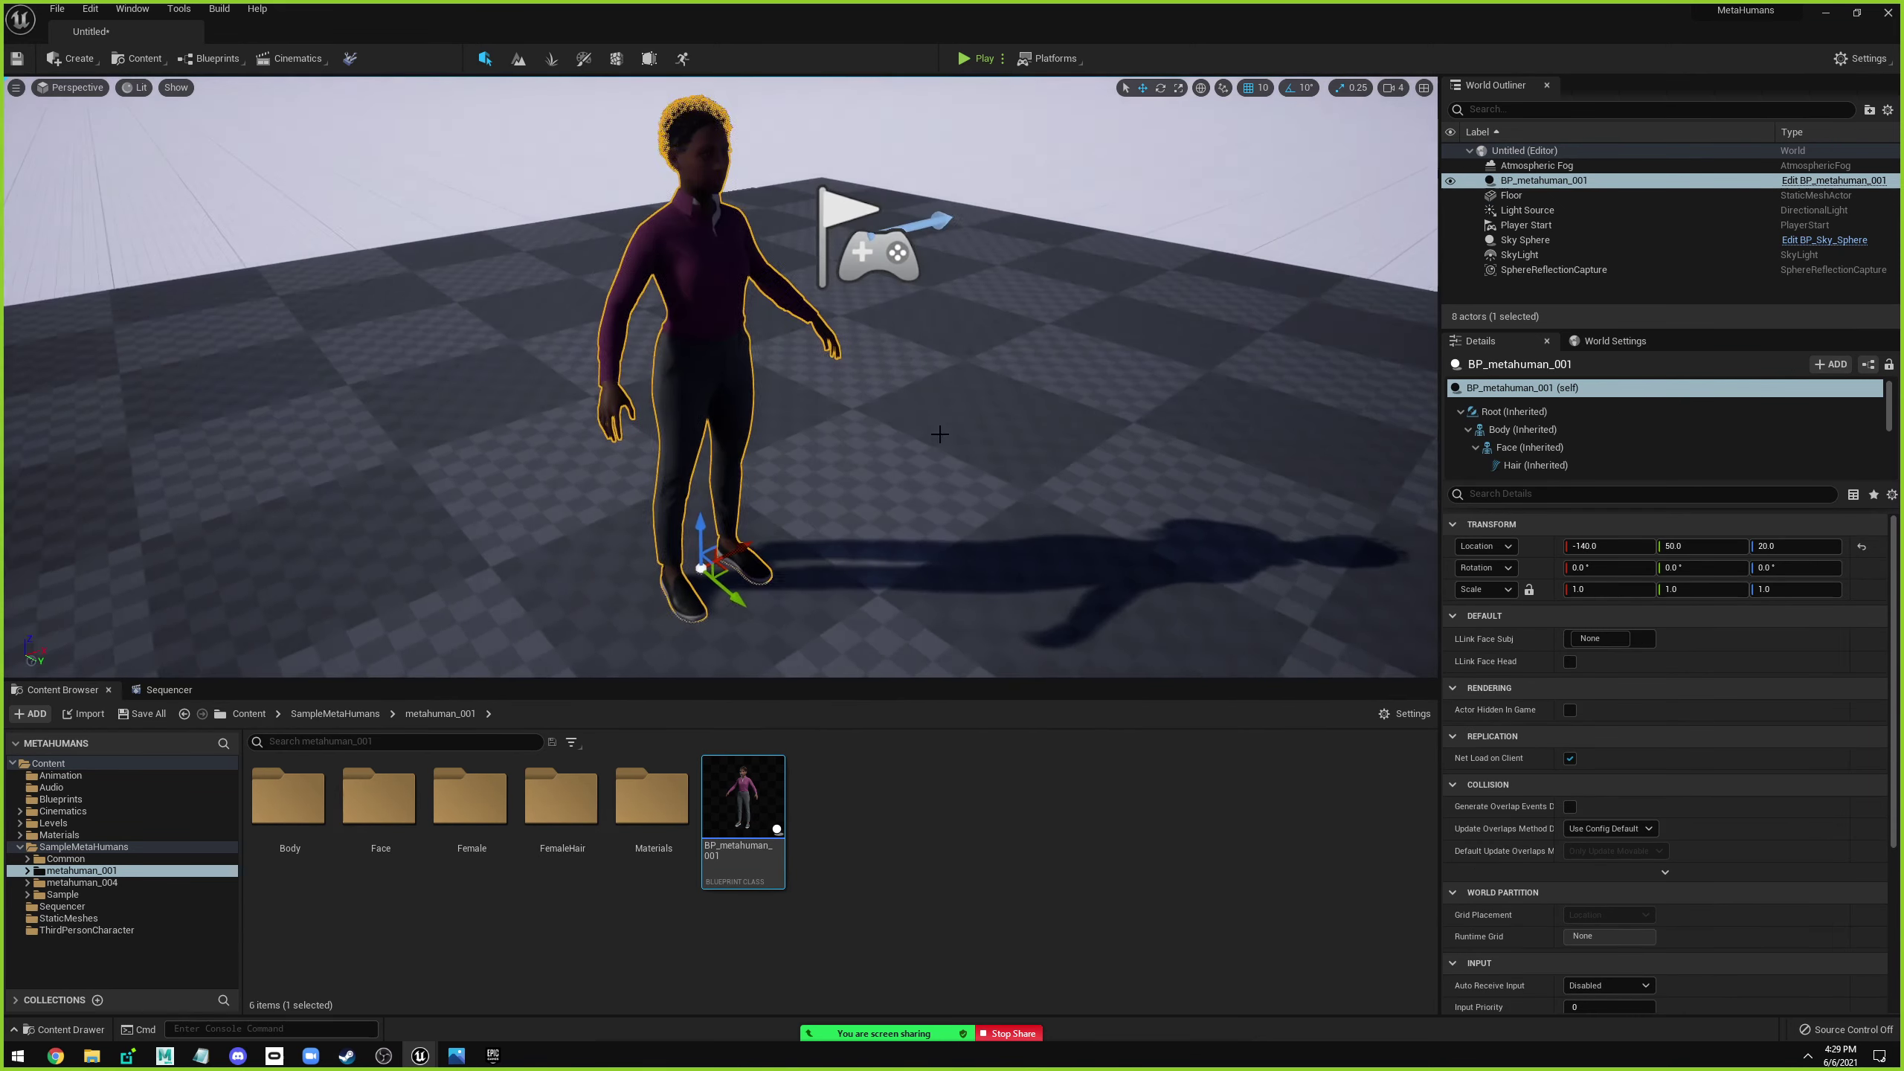
pyautogui.moveTo(940, 433); pyautogui.dragTo(940, 315, button='right')
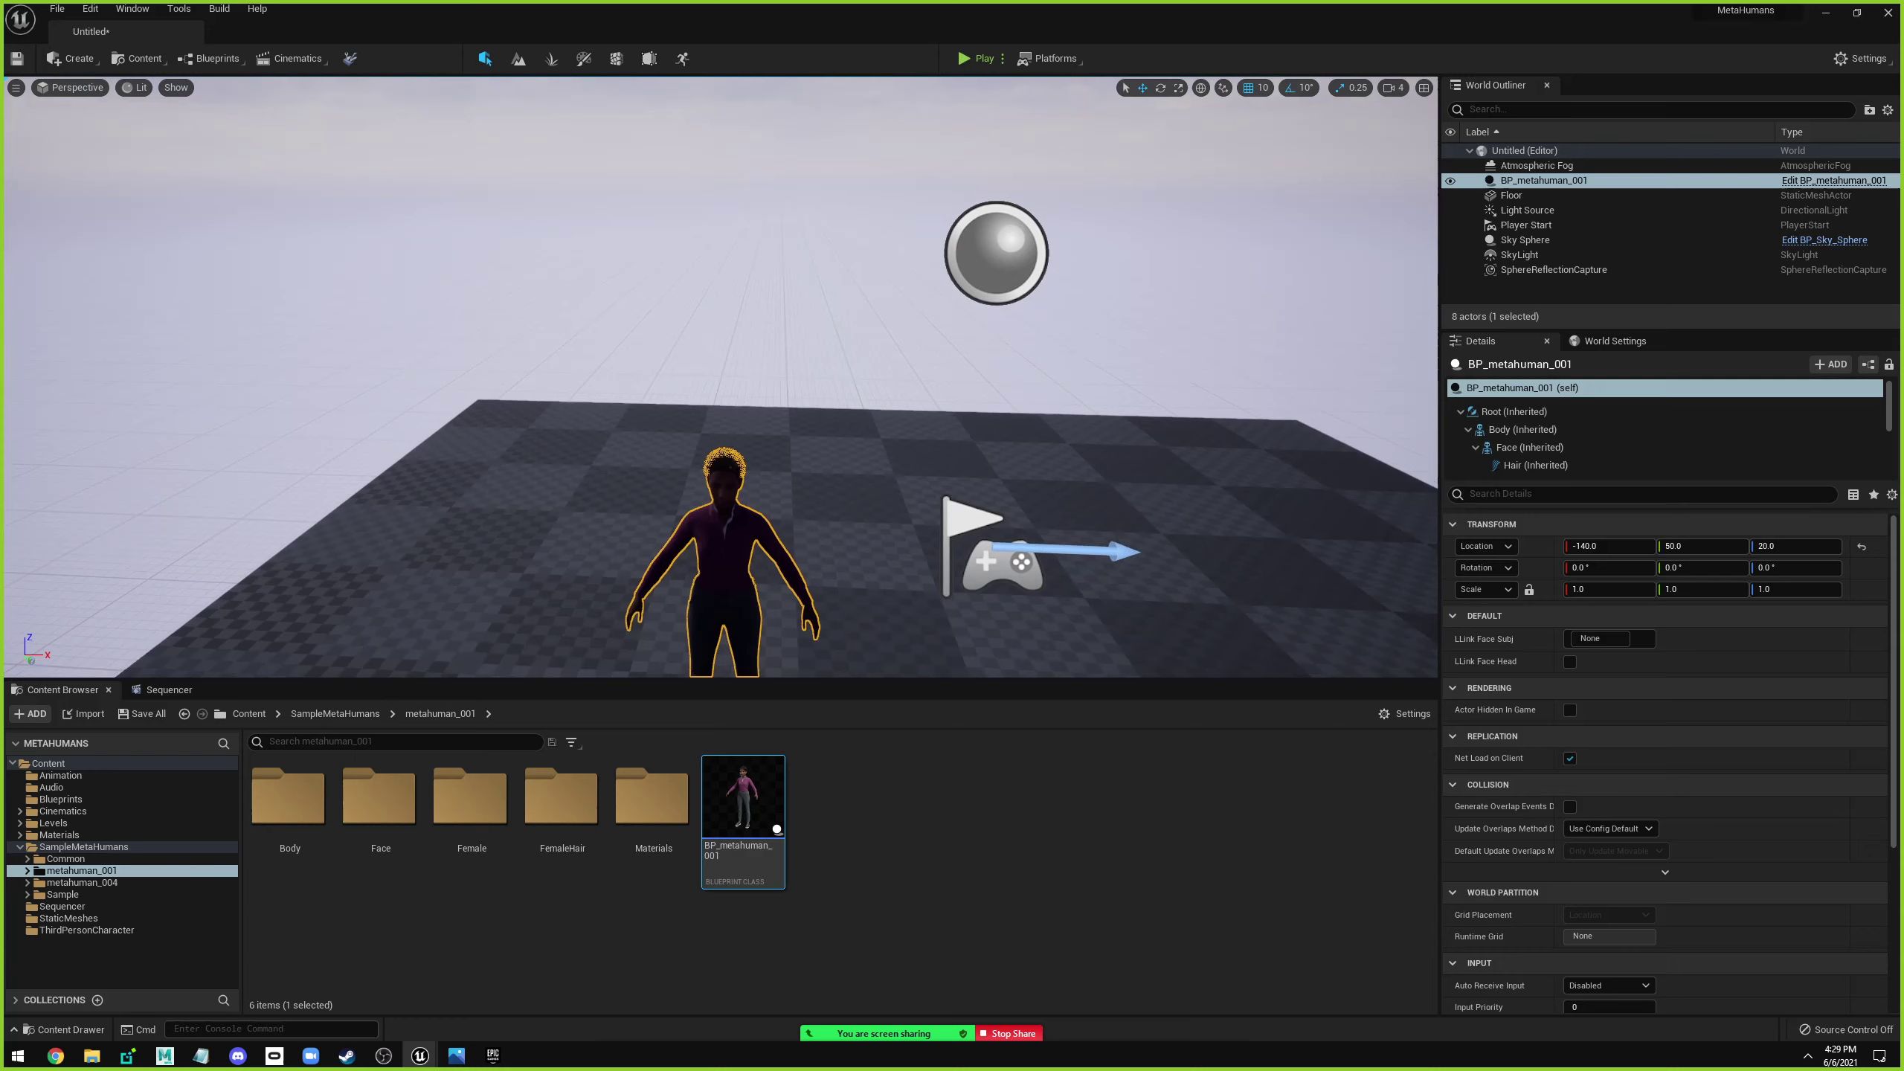
pyautogui.click(794, 212)
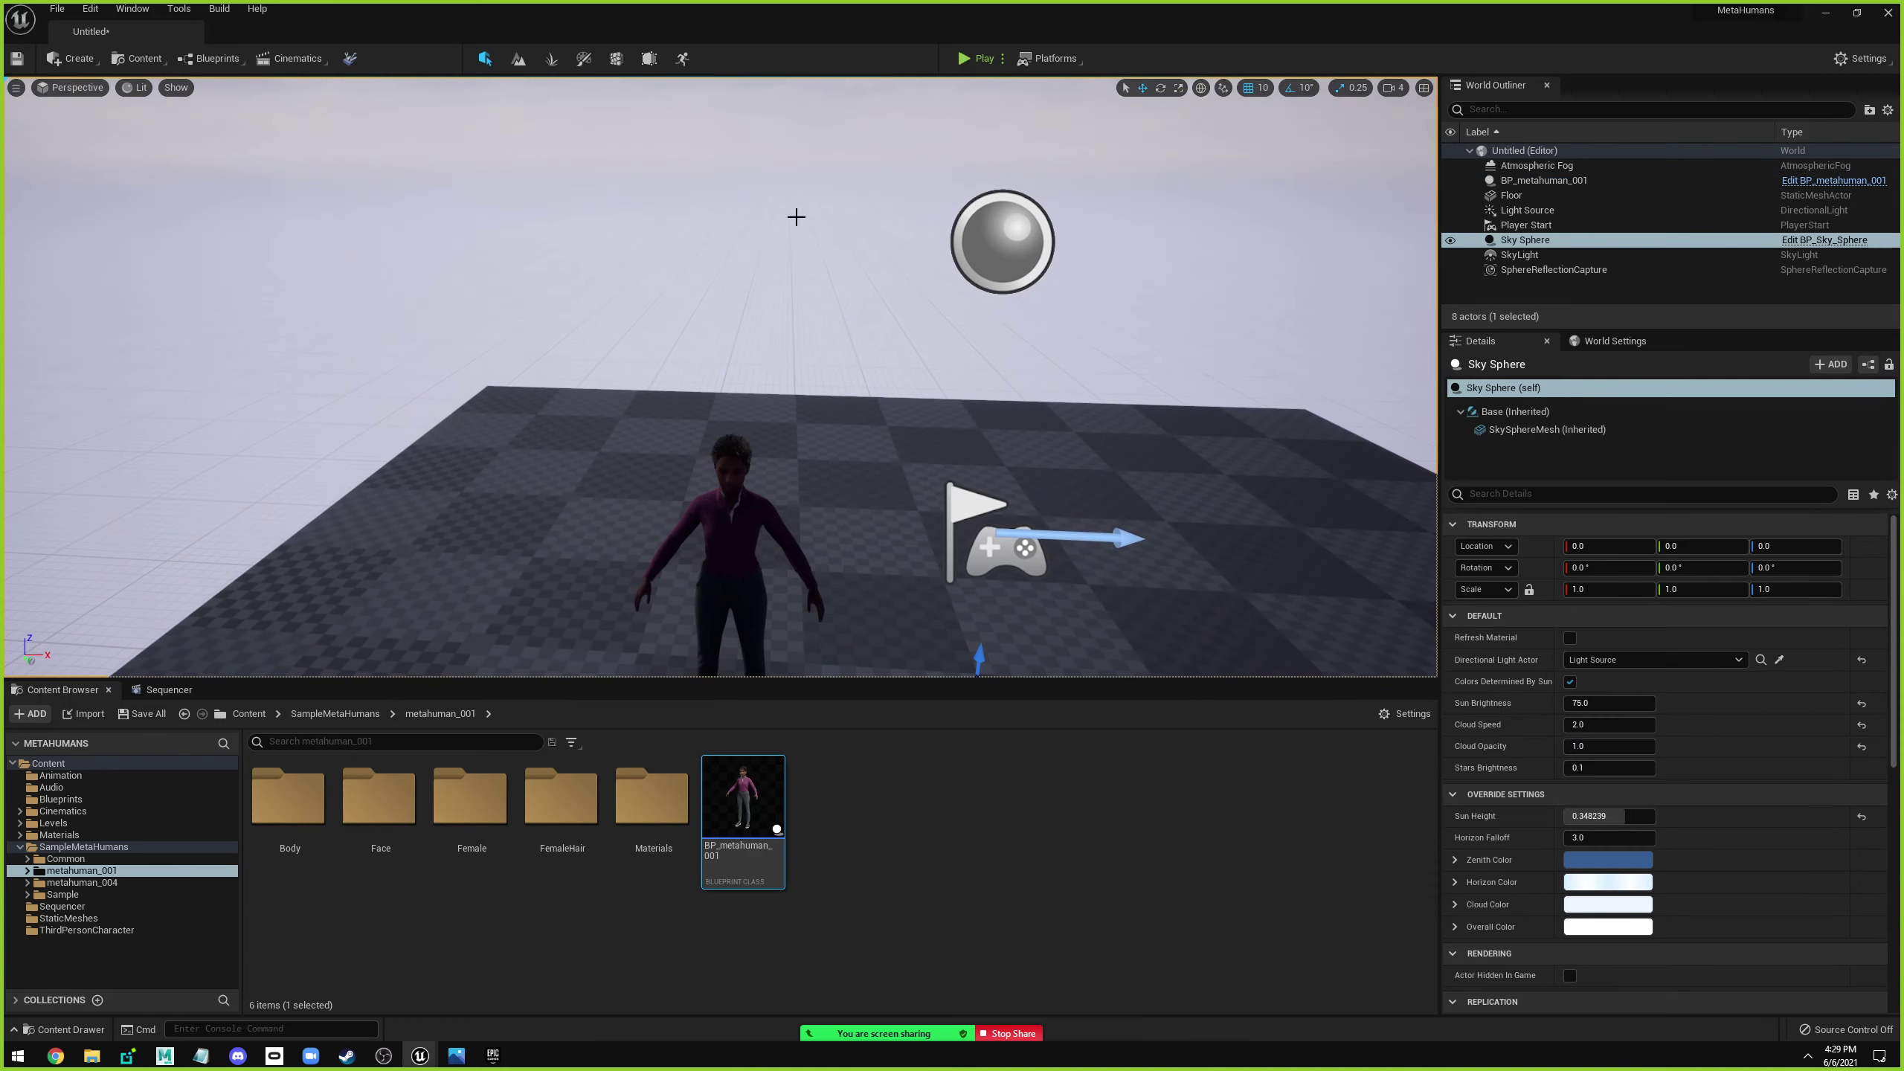
pyautogui.moveTo(795, 212)
pyautogui.mouseDown(button='right')
pyautogui.moveTo(795, 300)
pyautogui.moveTo(855, 292)
pyautogui.mouseUp(button='right')
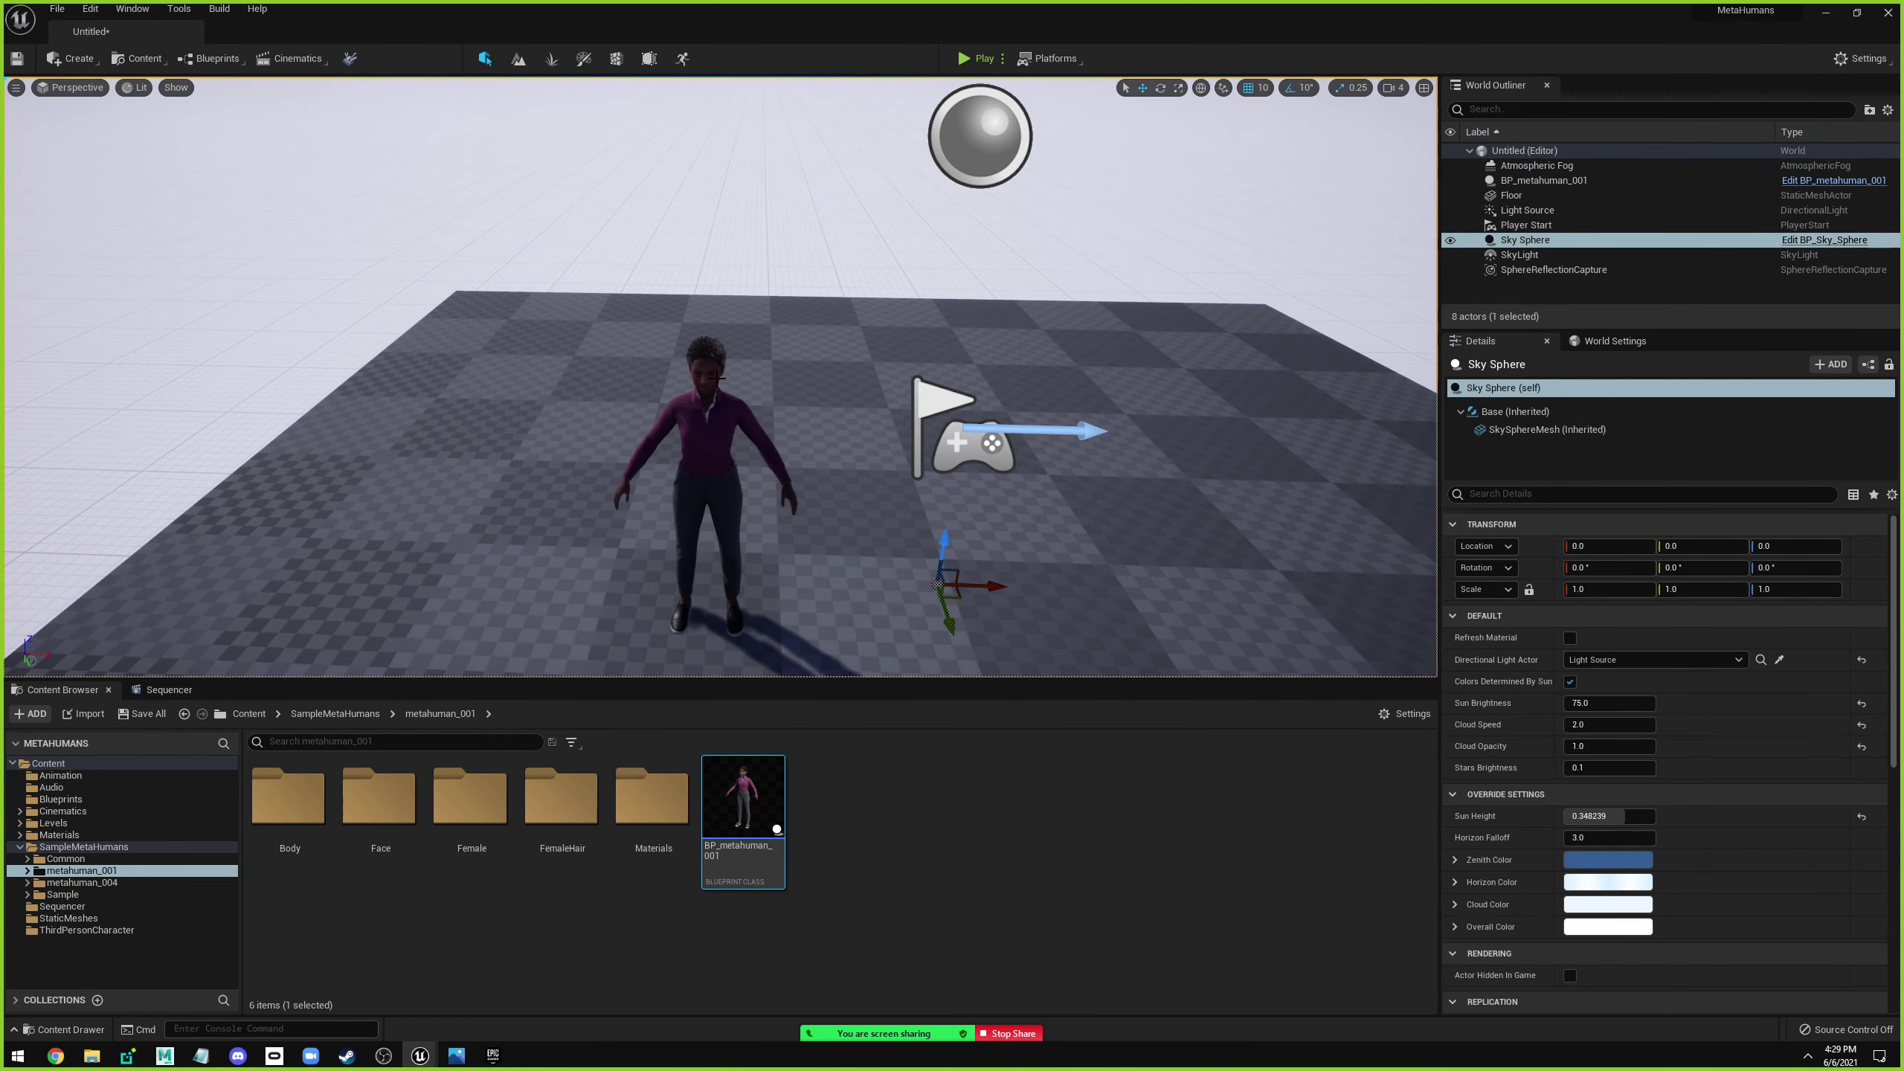
pyautogui.moveTo(711, 372)
pyautogui.mouseDown(button='right')
pyautogui.moveTo(660, 367)
pyautogui.moveTo(736, 353)
pyautogui.mouseUp(button='right')
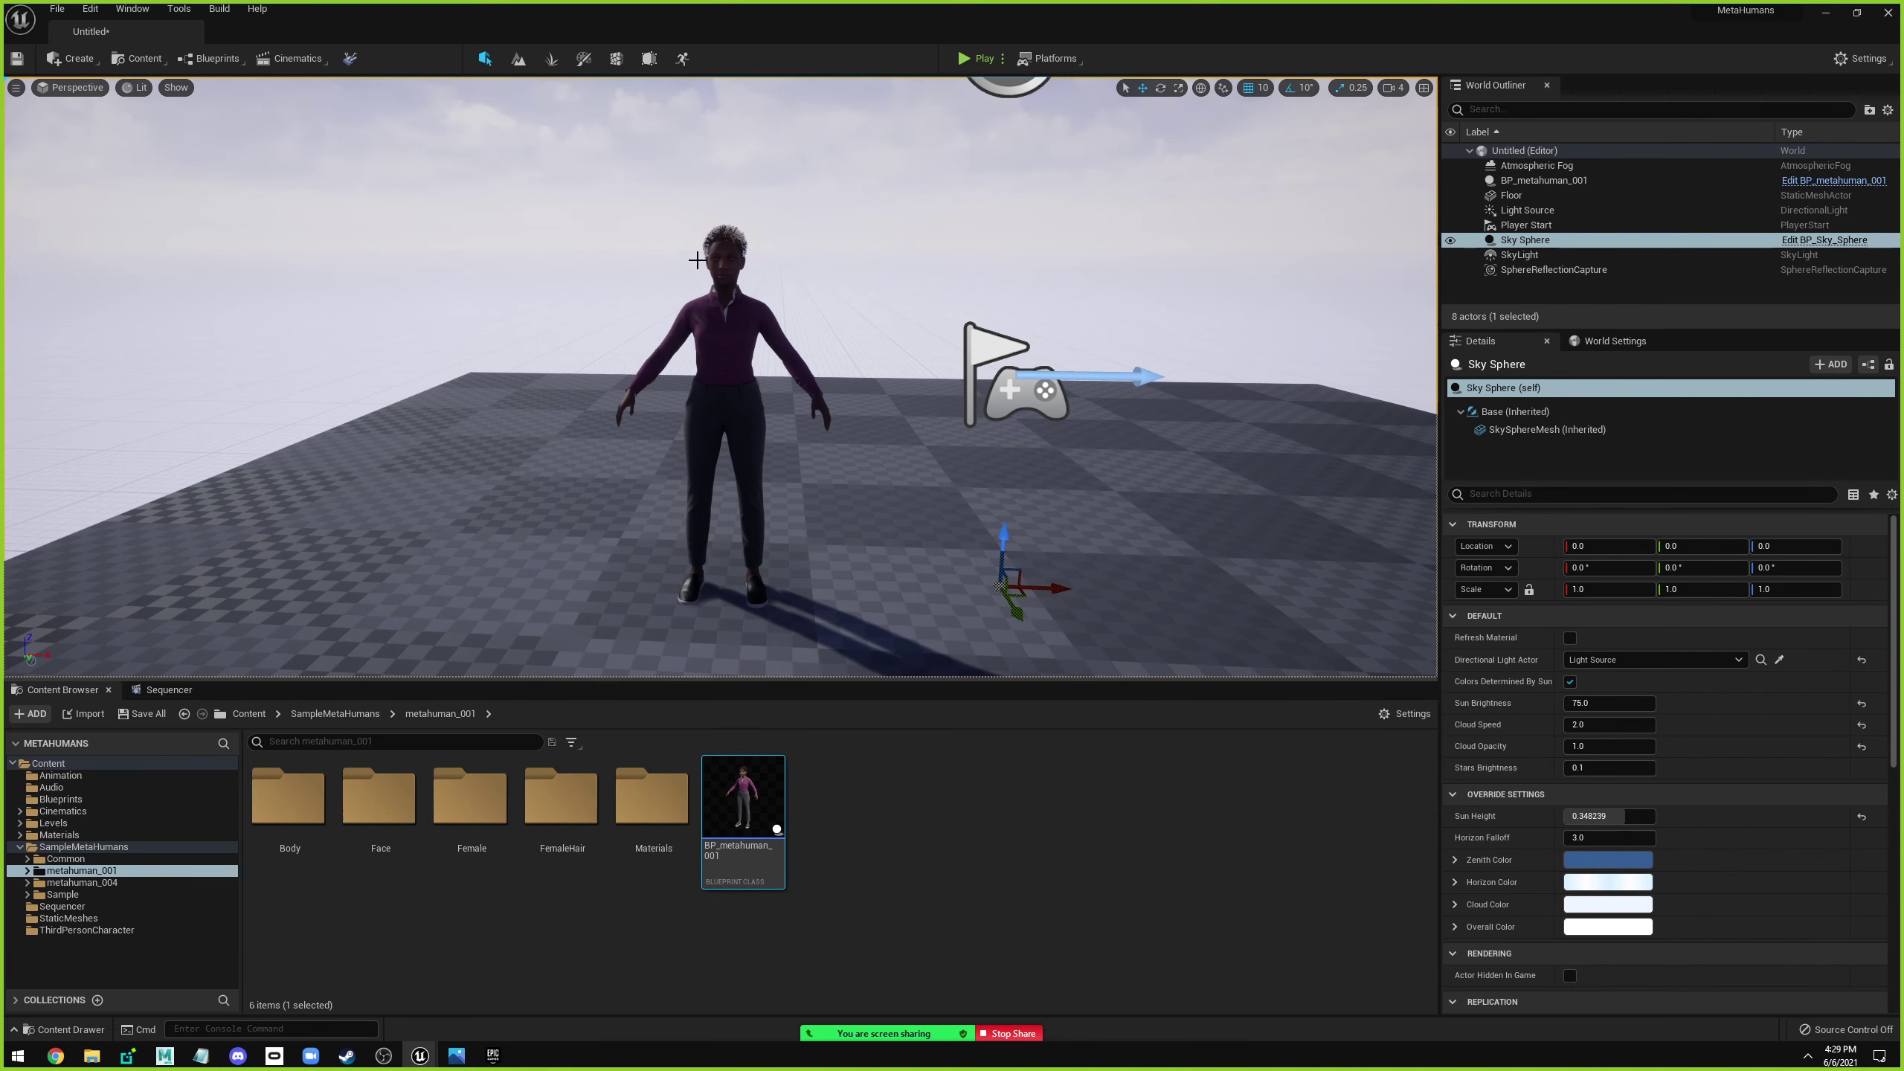
pyautogui.click(739, 318)
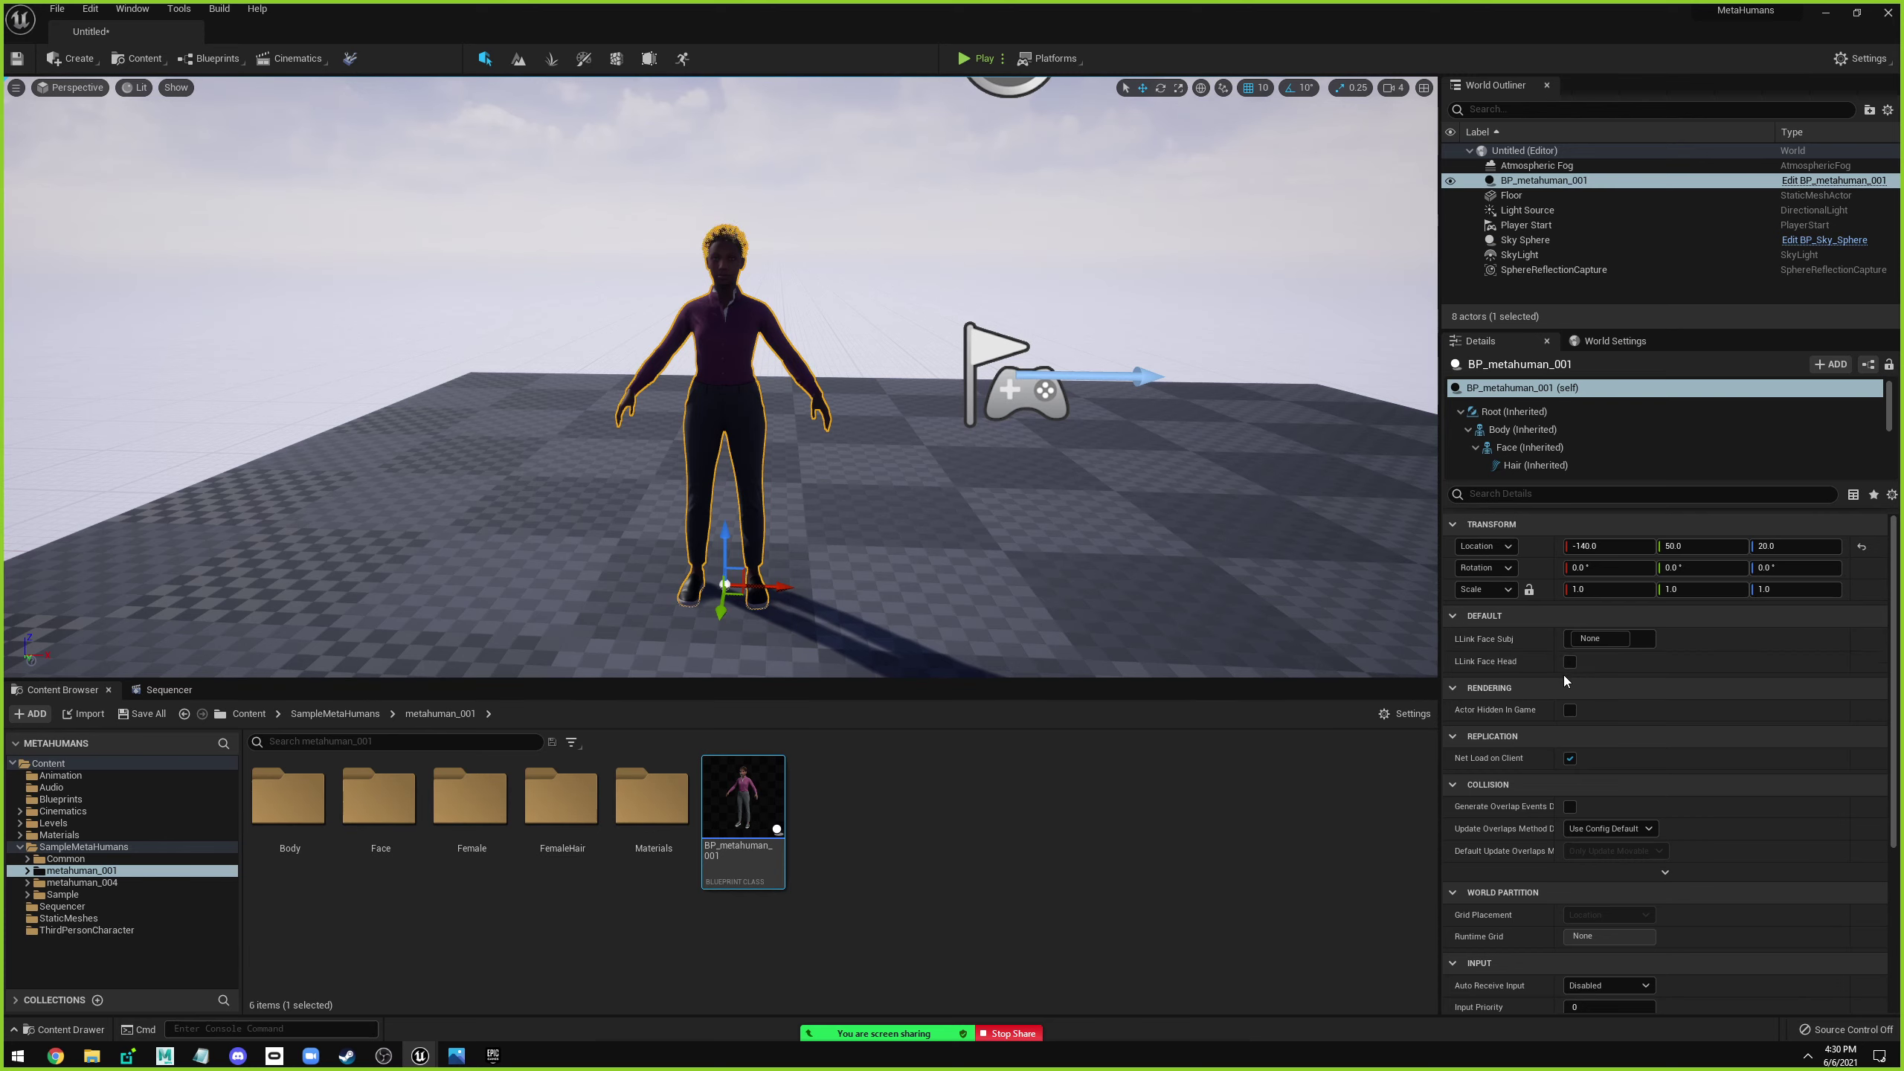
pyautogui.moveTo(1049, 487); pyautogui.dragTo(1032, 484, button='right')
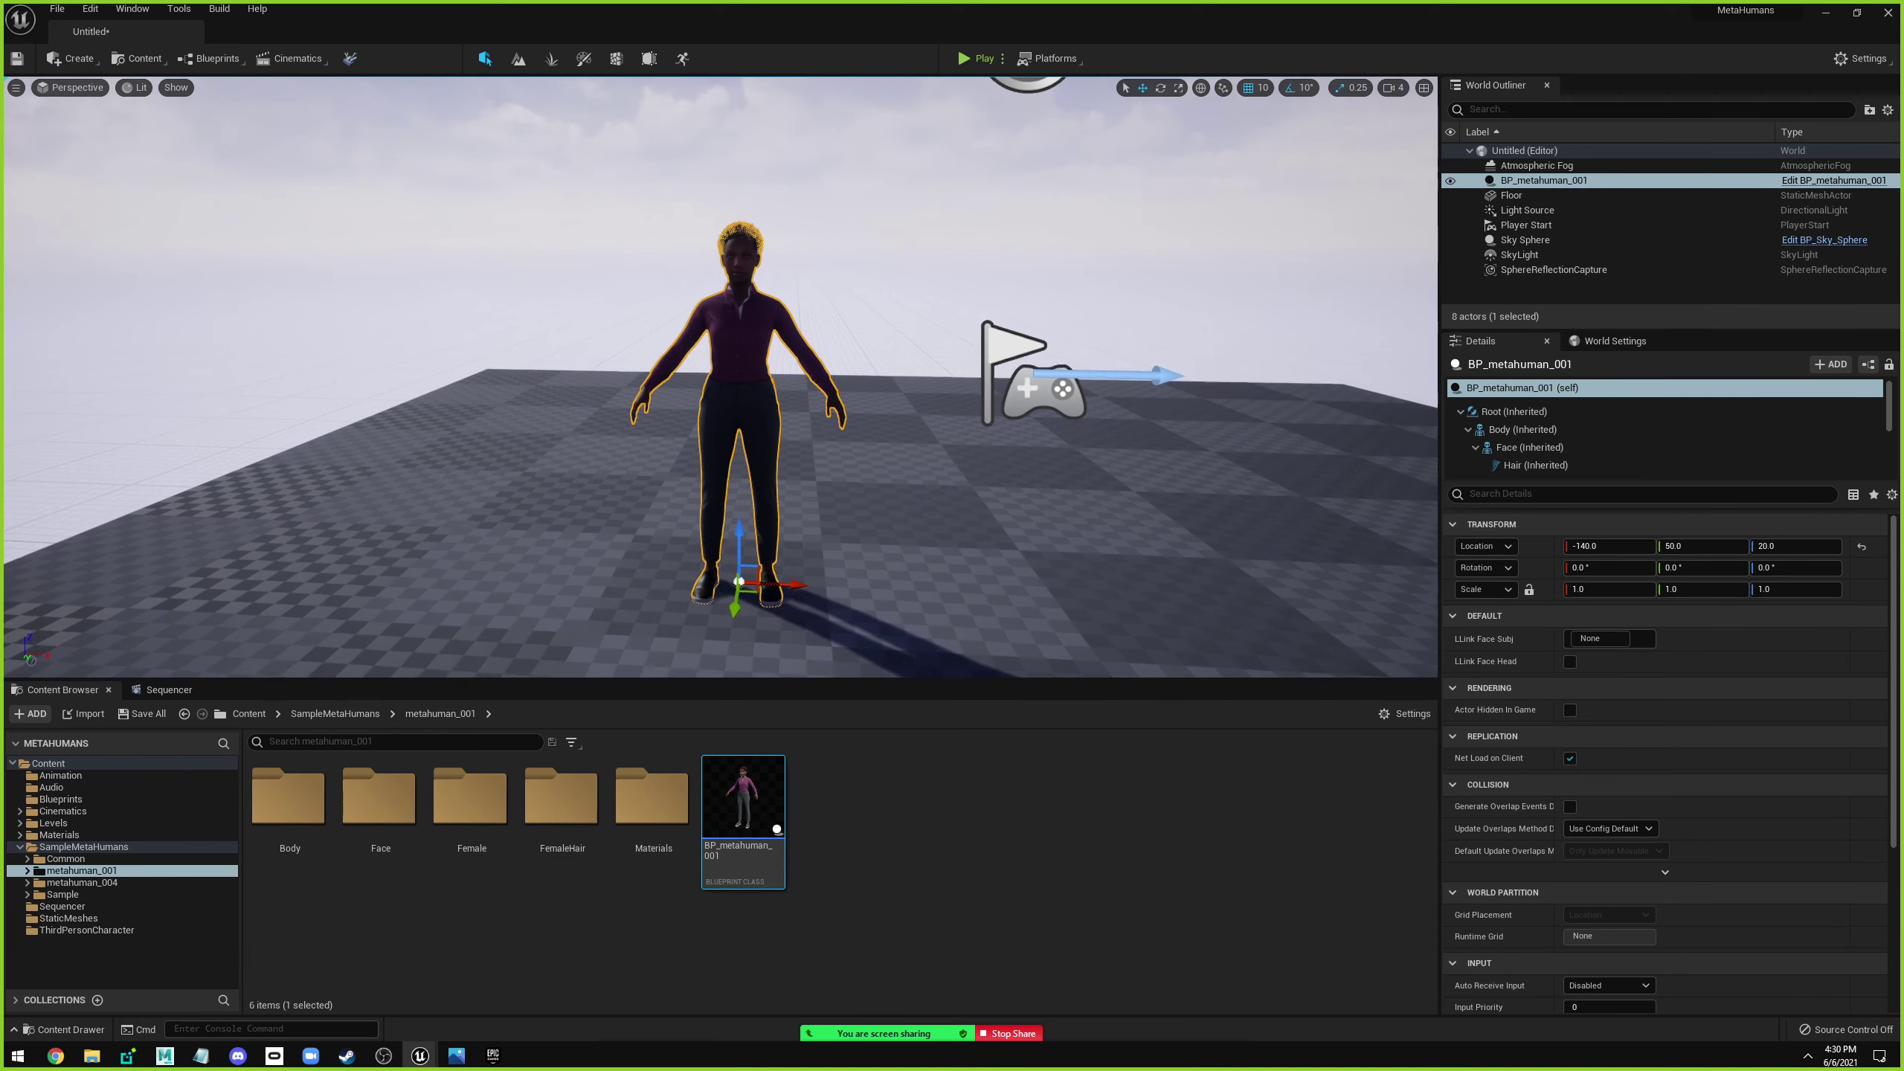
pyautogui.click(1525, 239)
pyautogui.scroll(-6, 721, 375)
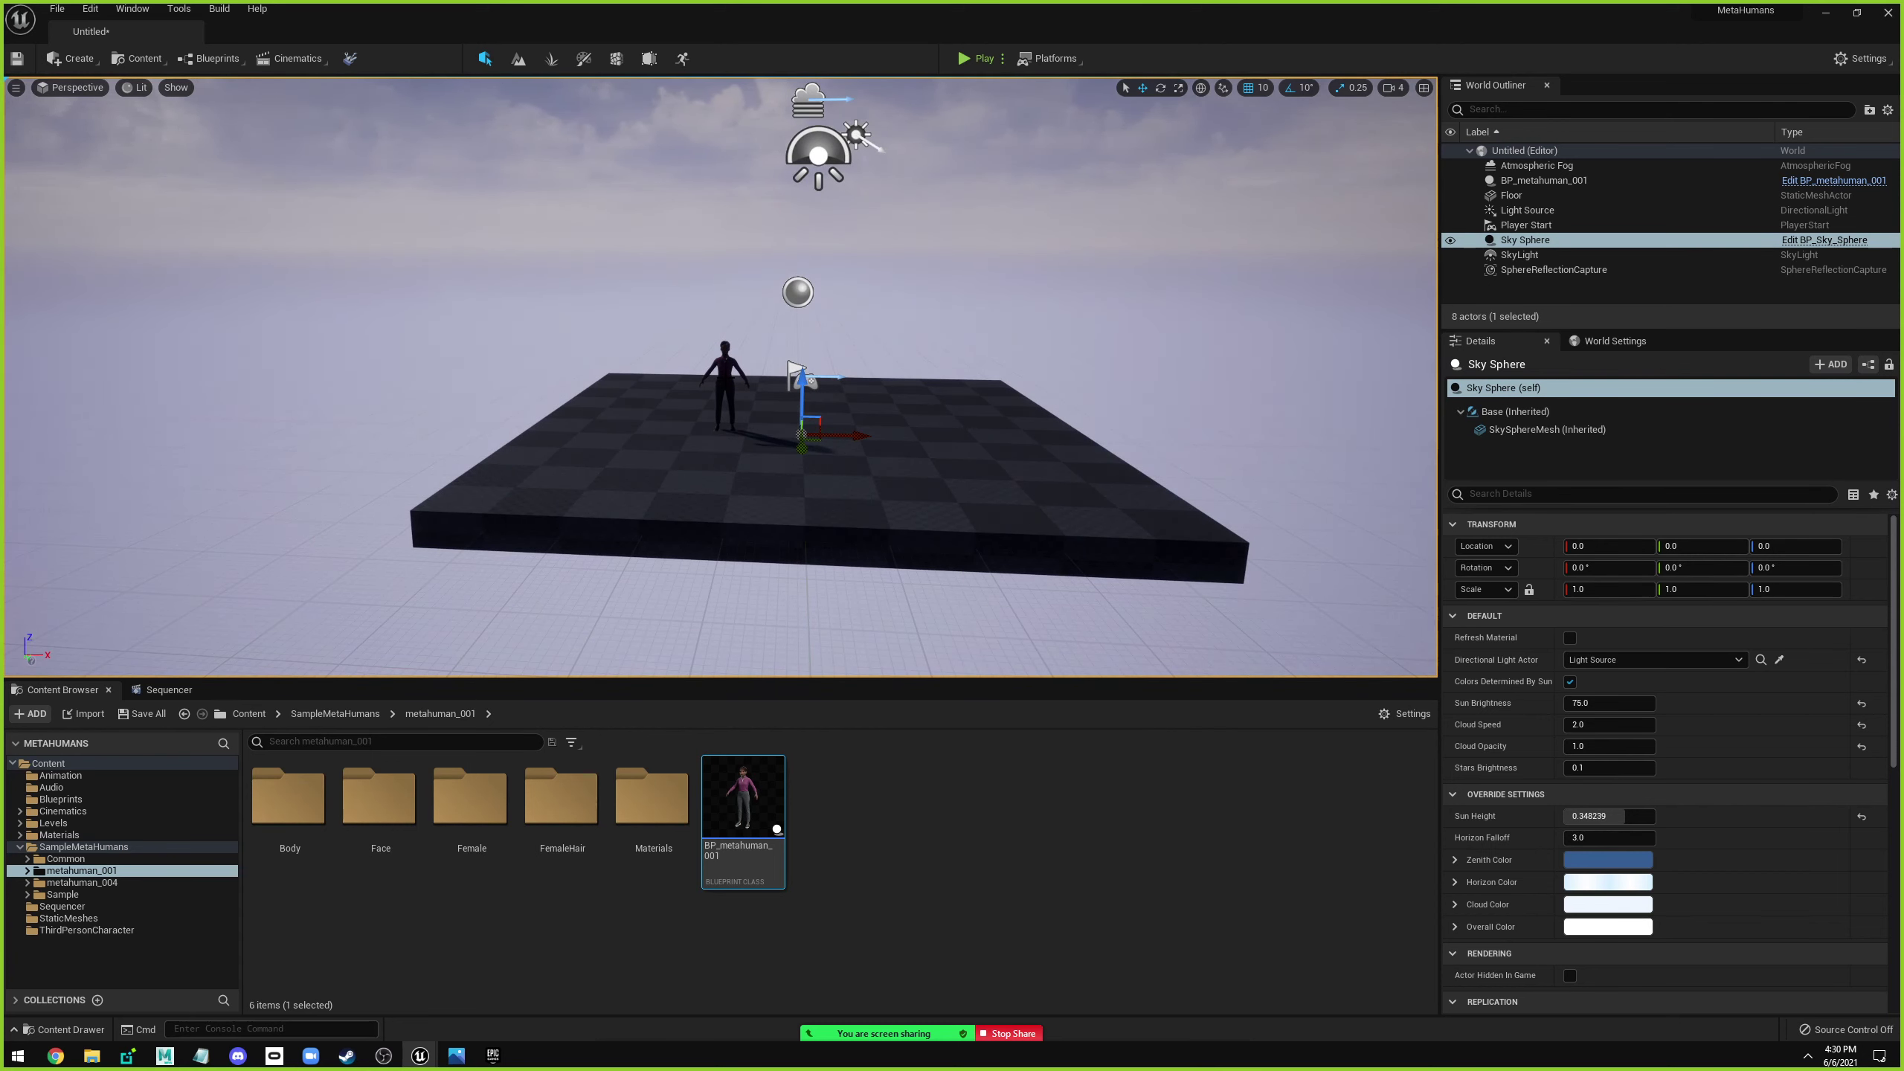
# Rotate the sun with Ctrl+L to relight the MetaHuman and move her shadows.
pyautogui.scroll(8, 722, 375)
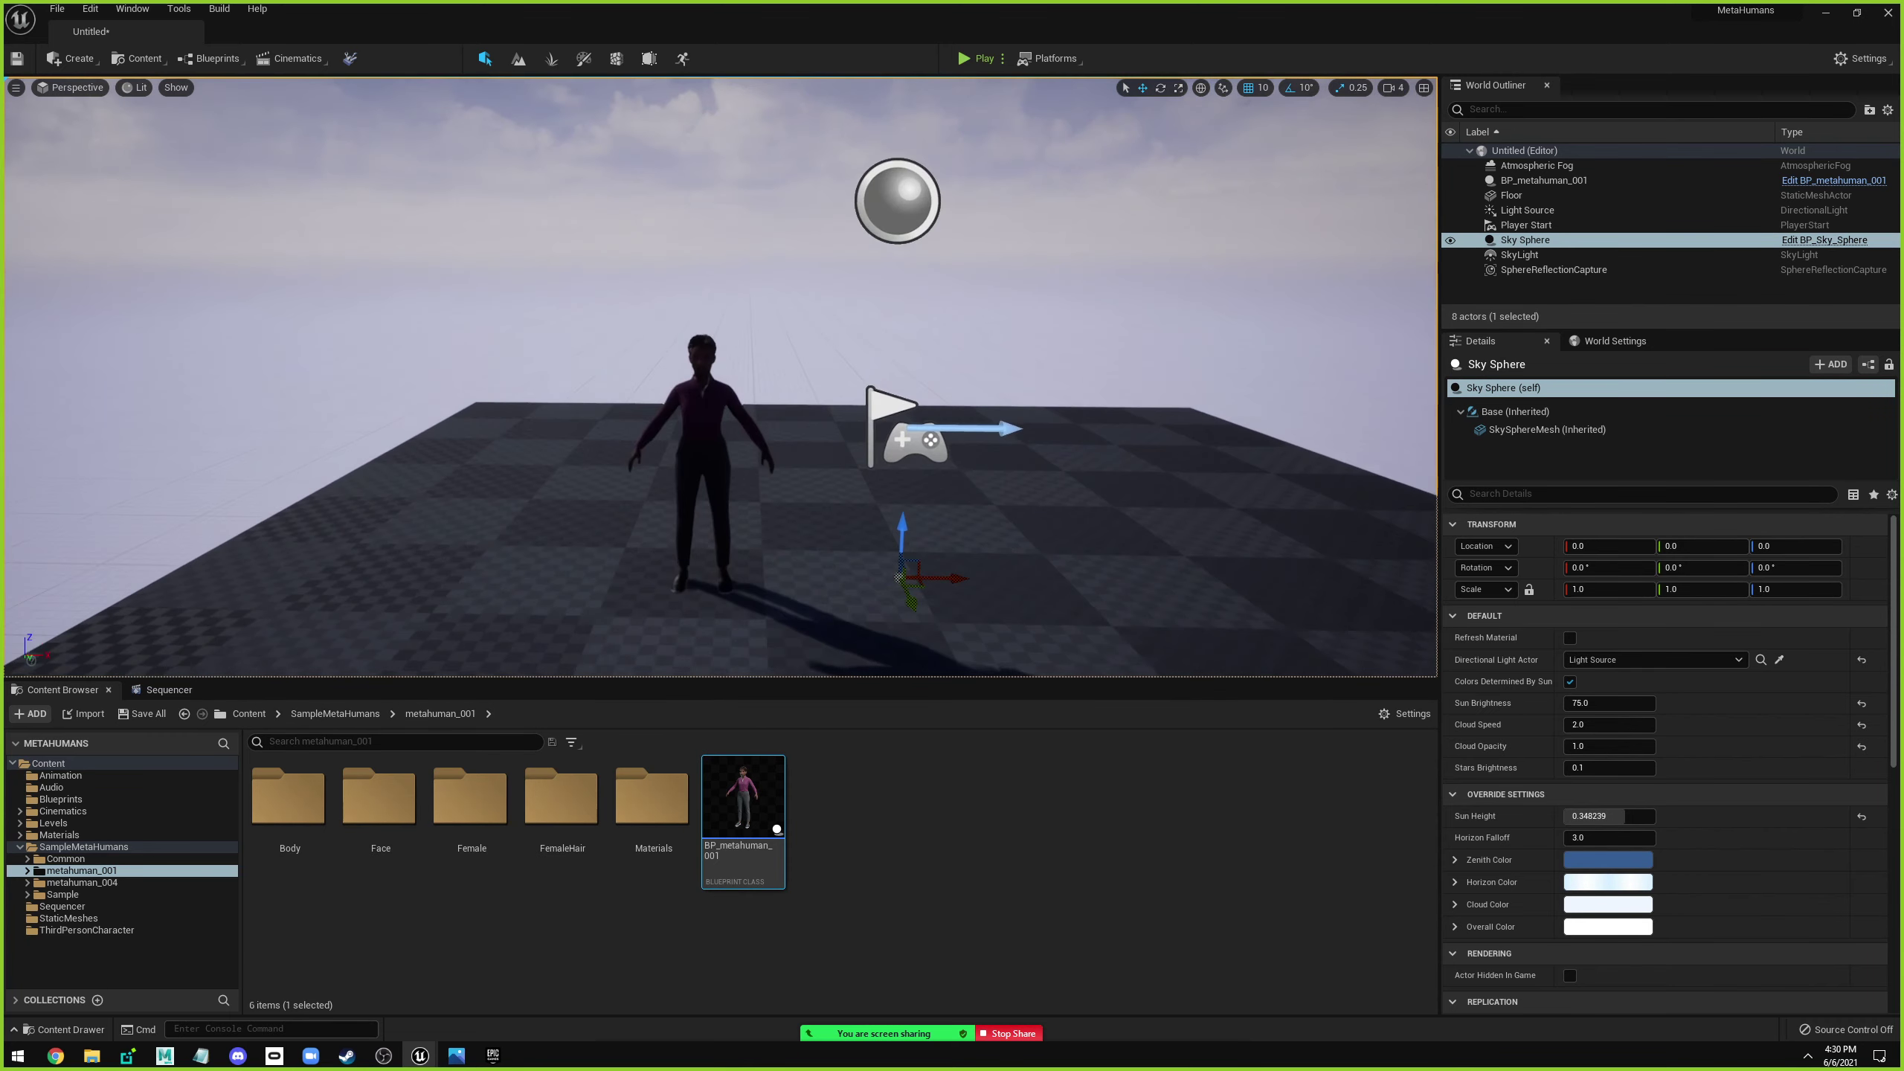
pyautogui.scroll(3, 721, 375)
pyautogui.scroll(2, 722, 375)
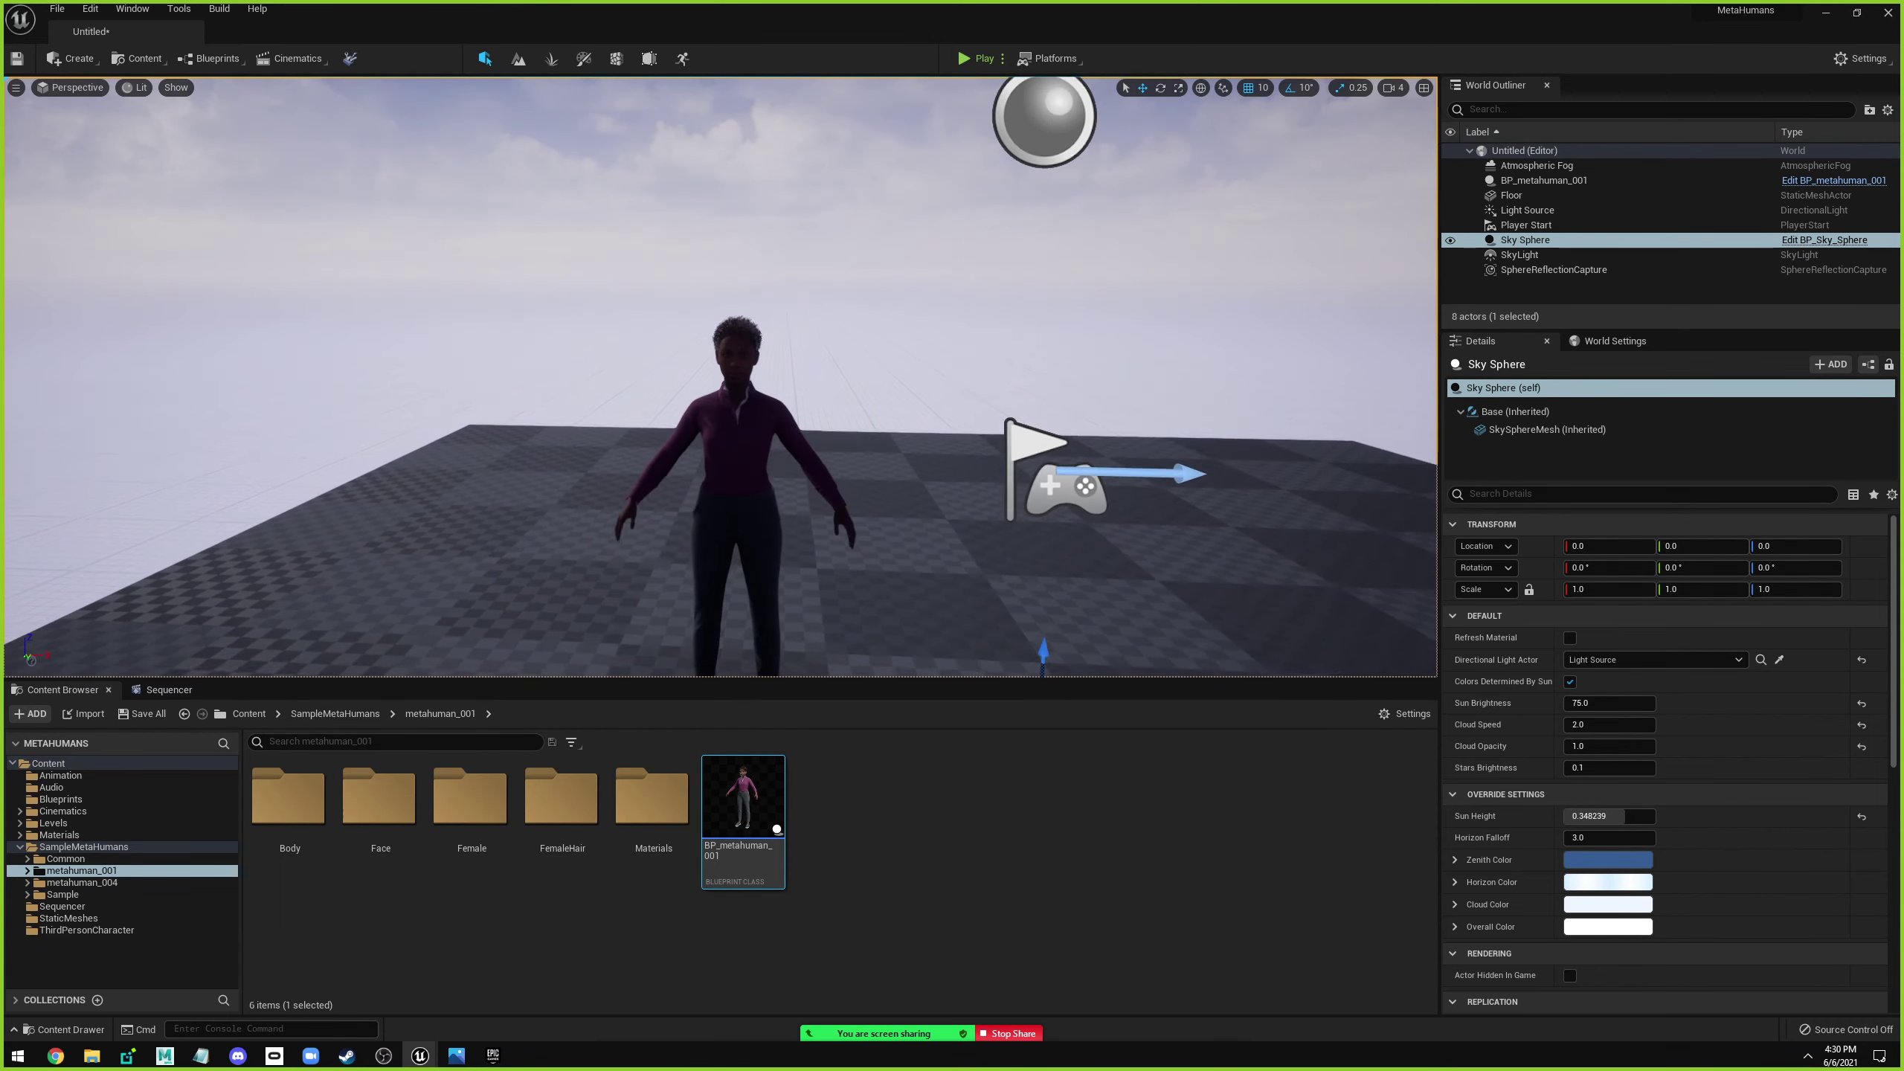
pyautogui.moveTo(722, 375); pyautogui.dragTo(742, 367, button='right')
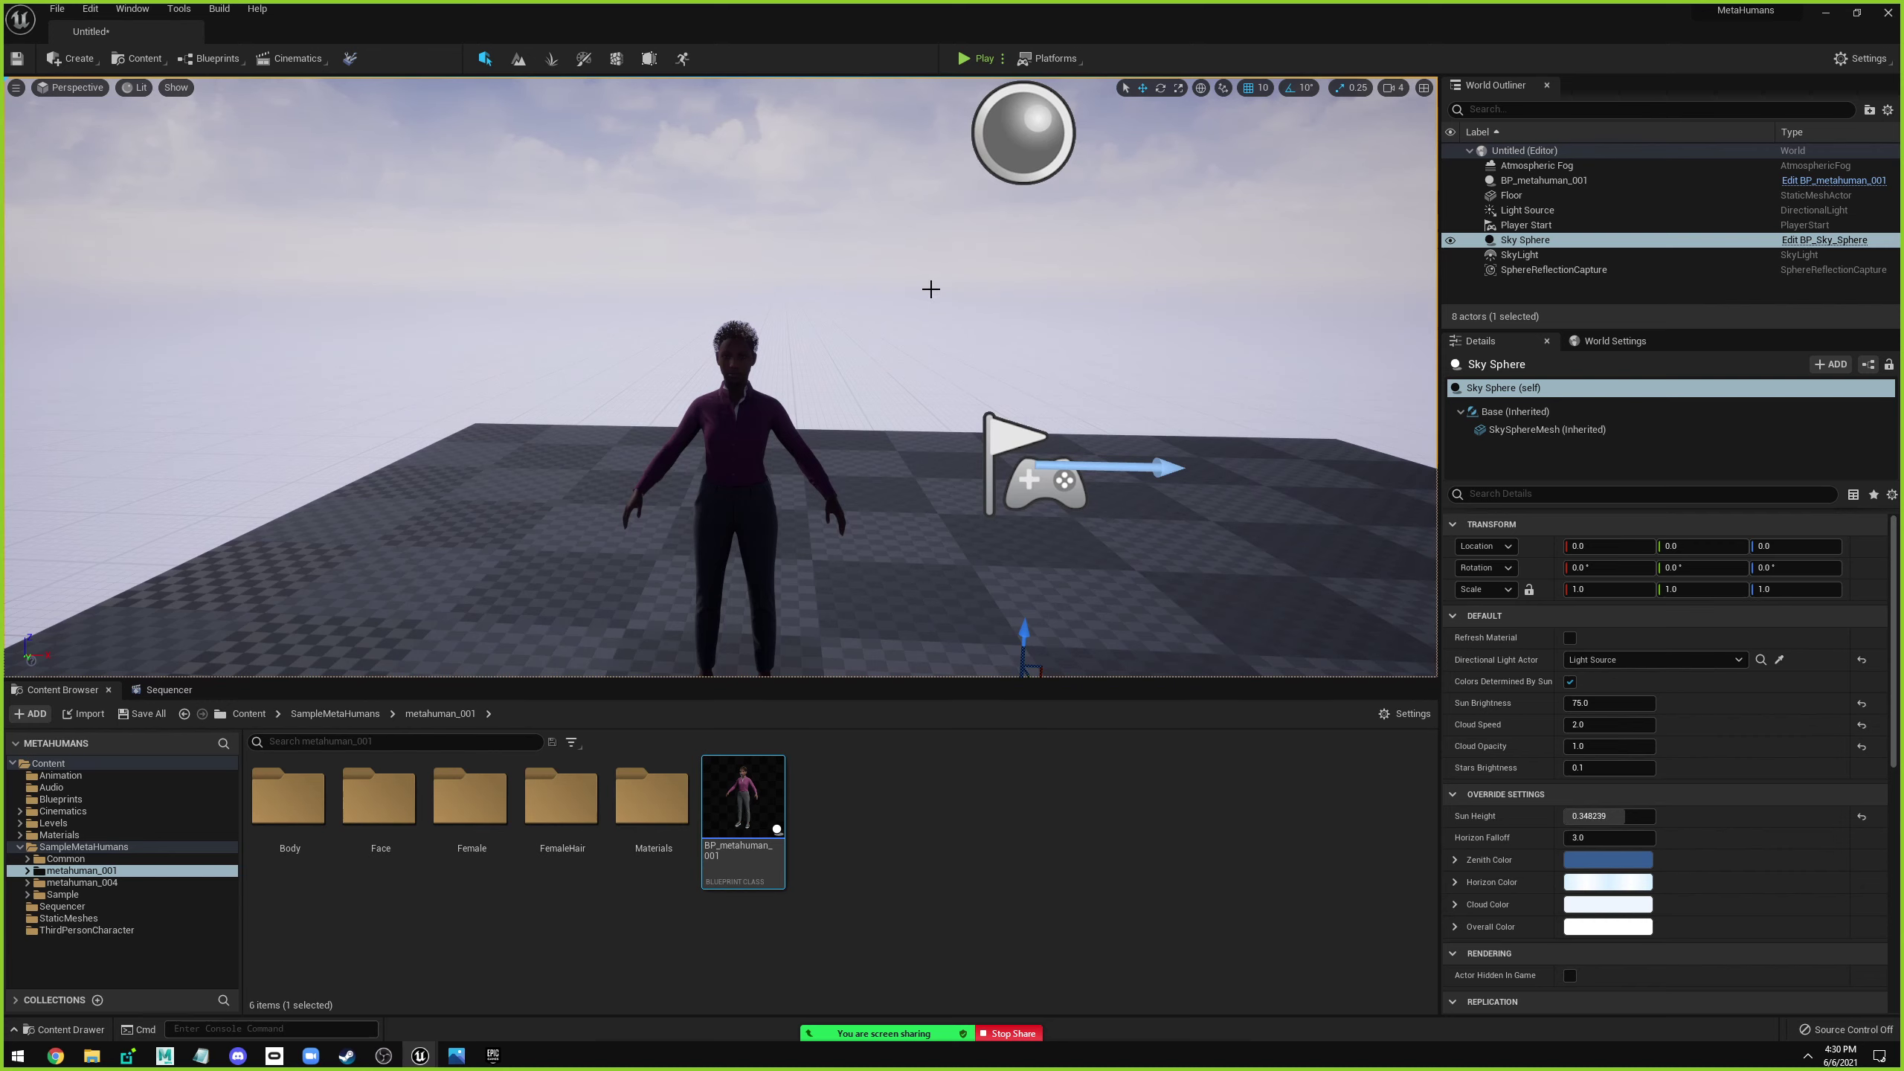
pyautogui.hotkey('ctrl', 'l')
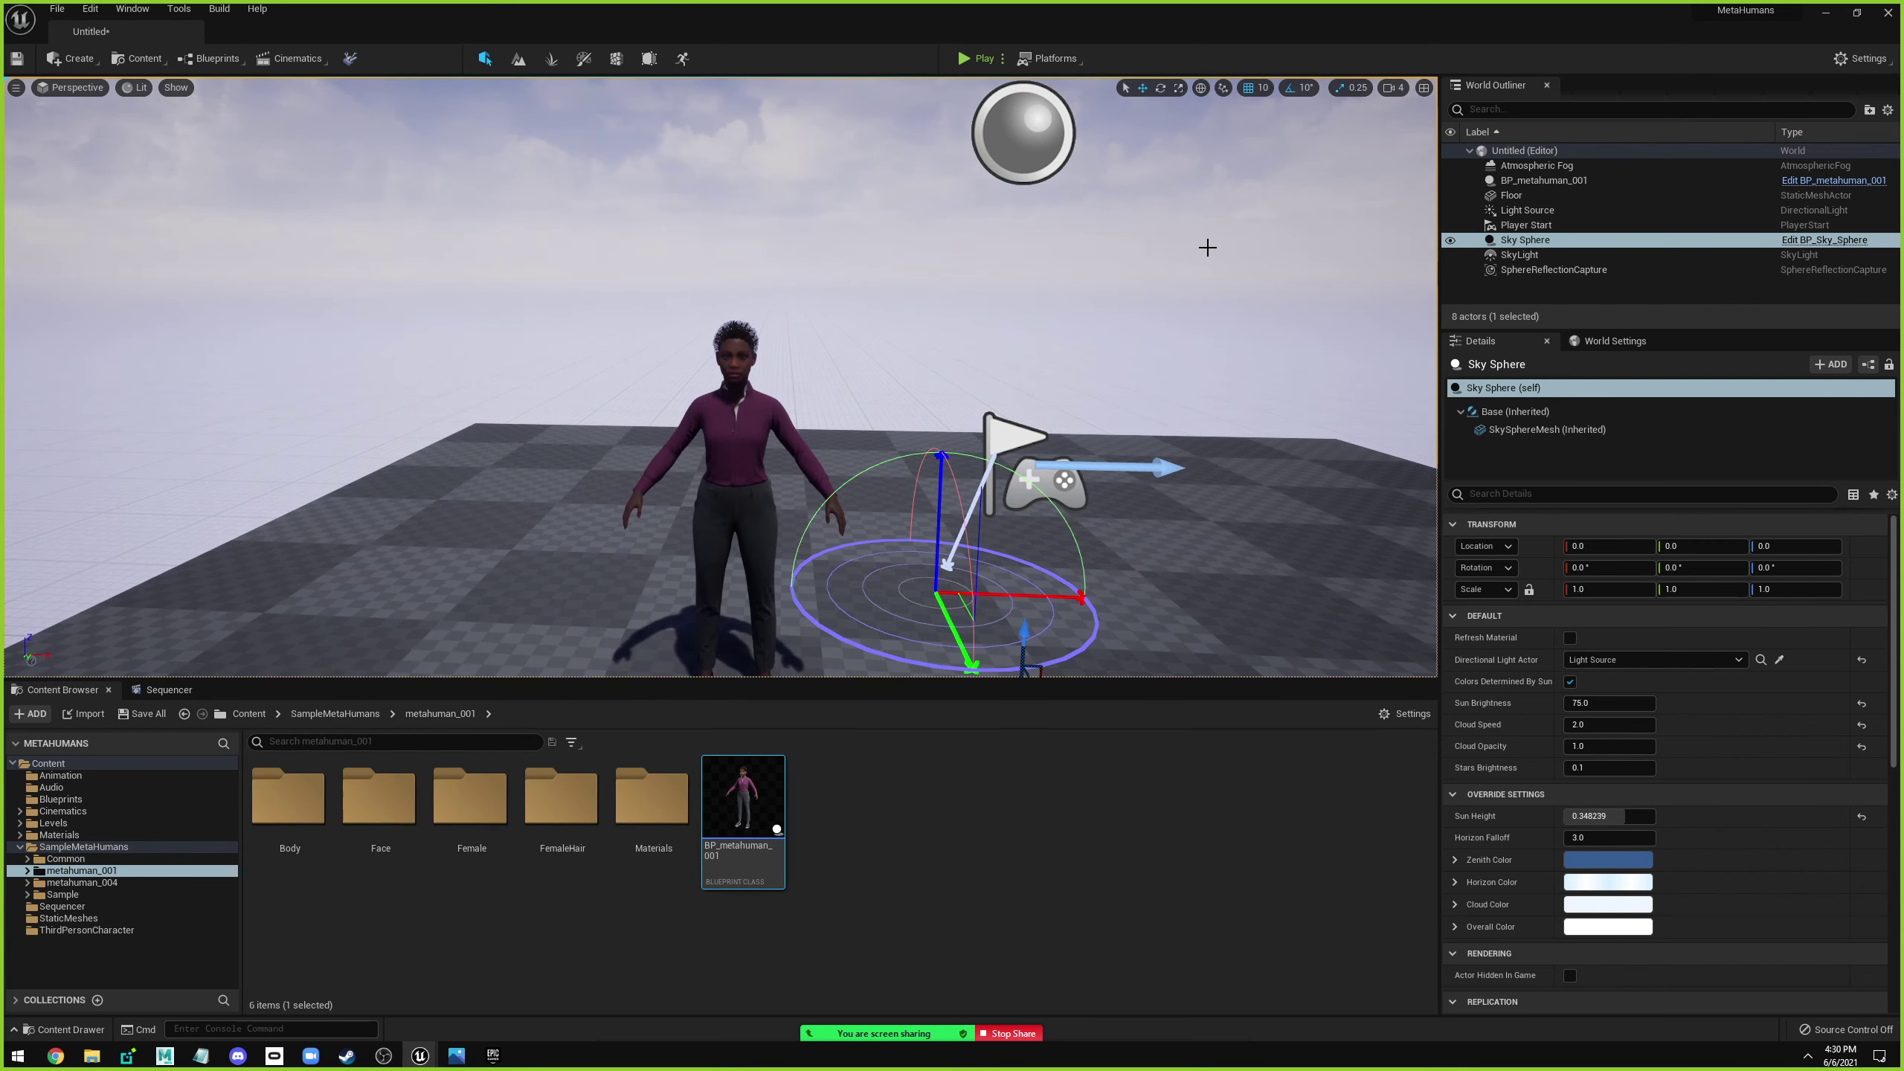
pyautogui.hotkey('ctrl', 'l')
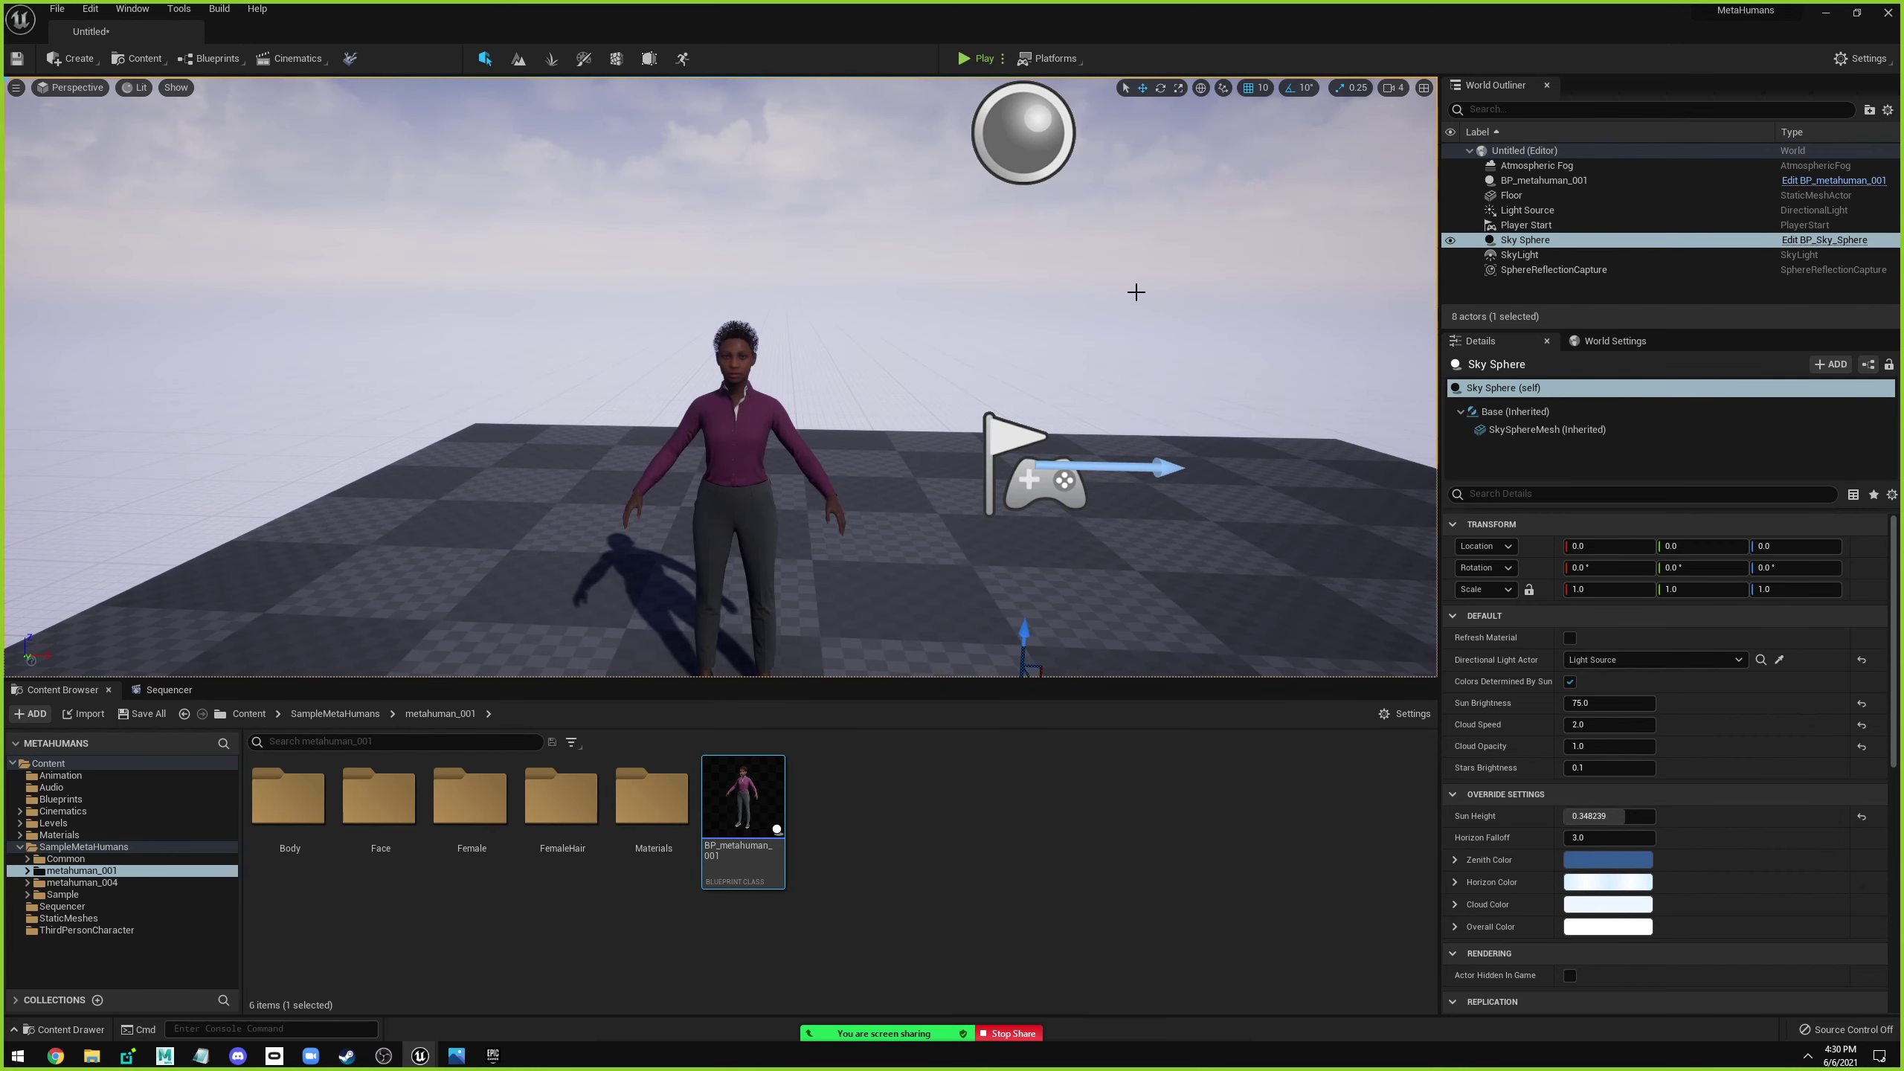
pyautogui.scroll(-3, 1137, 291)
pyautogui.scroll(-3, 1136, 292)
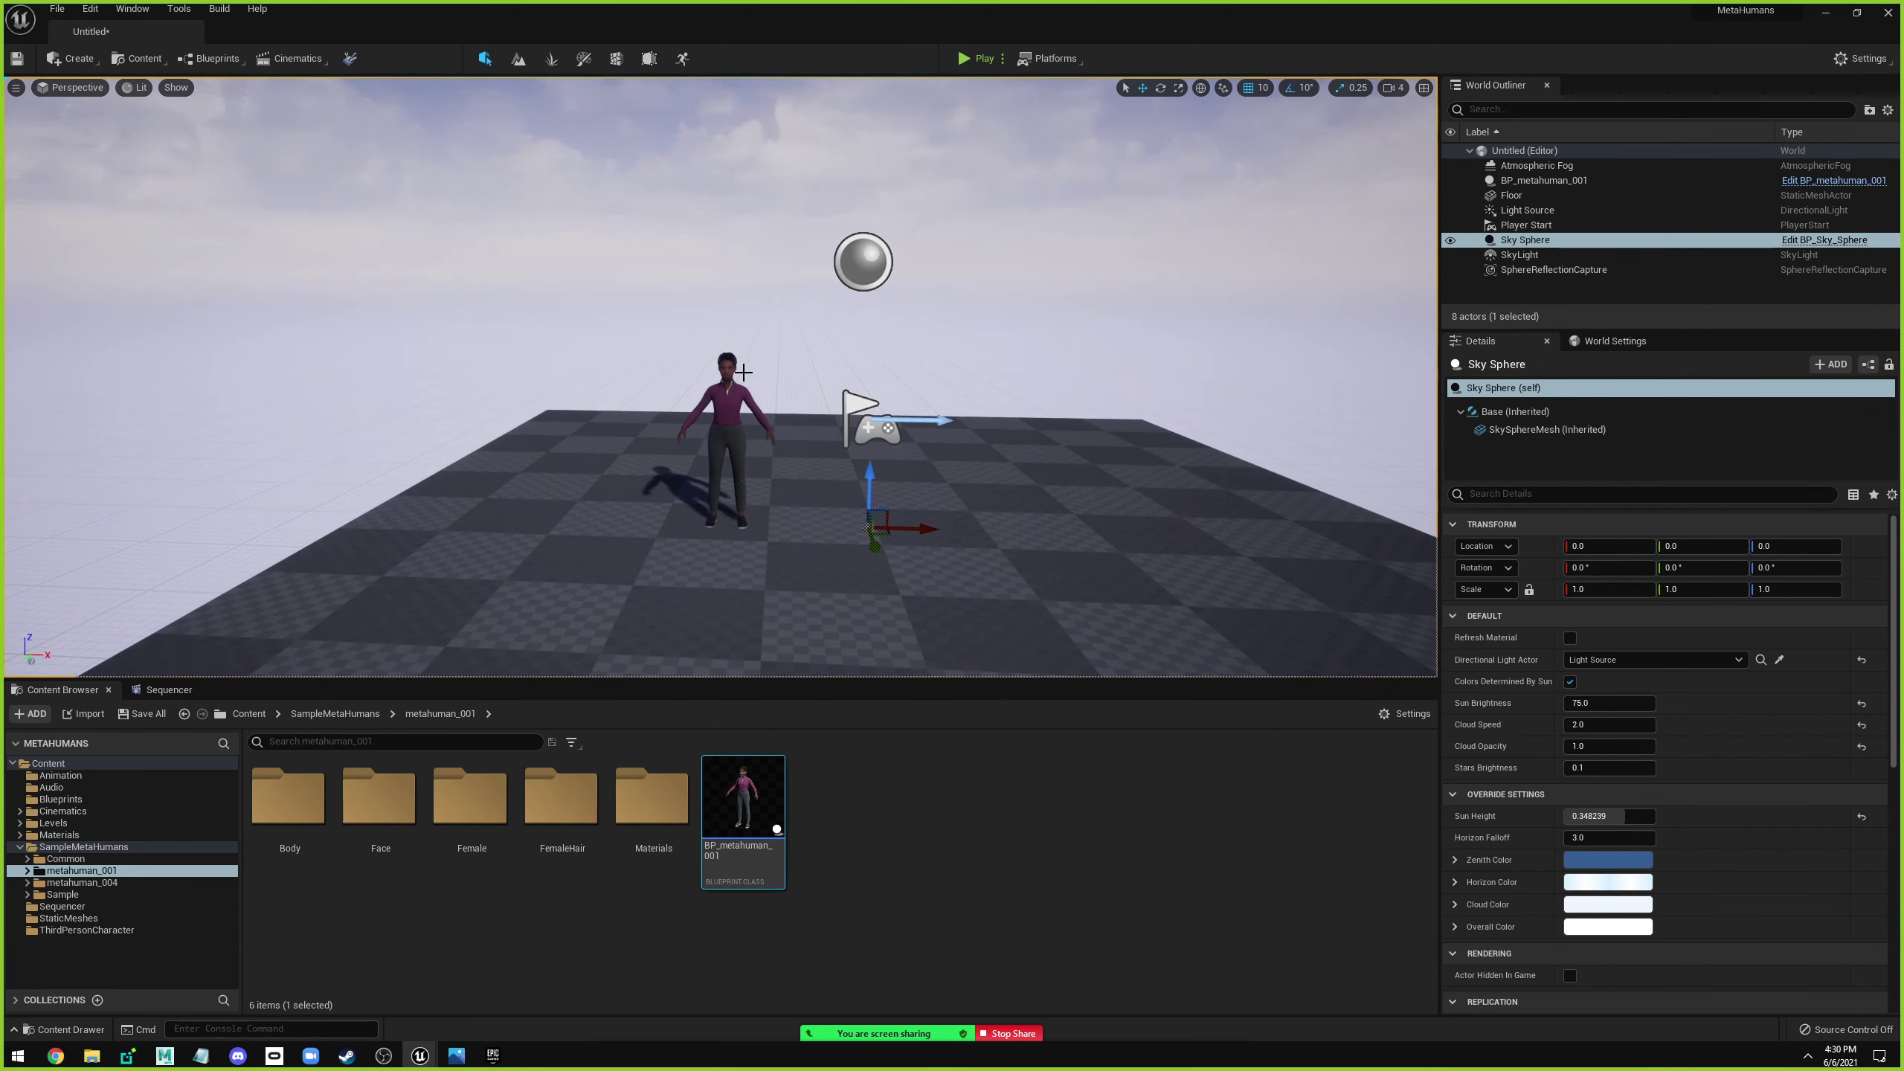
pyautogui.scroll(-3, 722, 376)
pyautogui.scroll(-3, 721, 376)
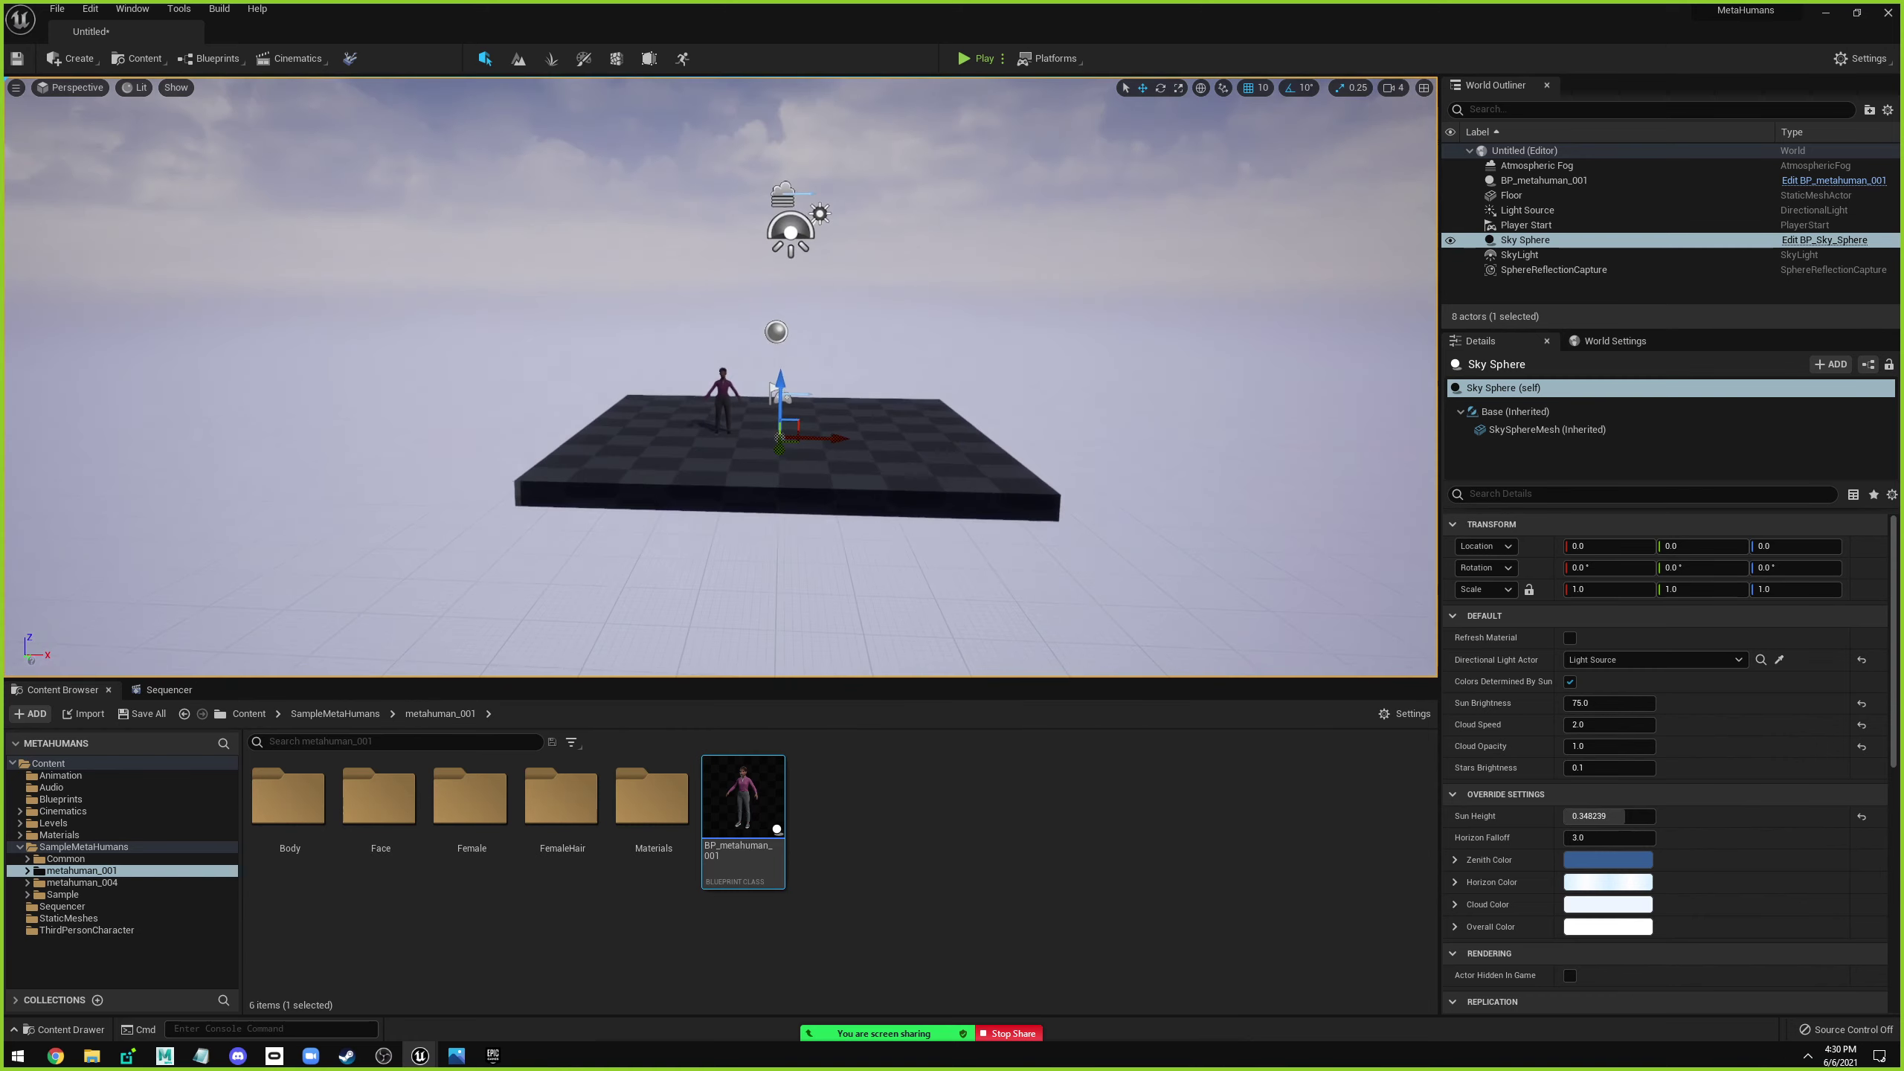
pyautogui.scroll(2, 722, 376)
pyautogui.scroll(3, 721, 377)
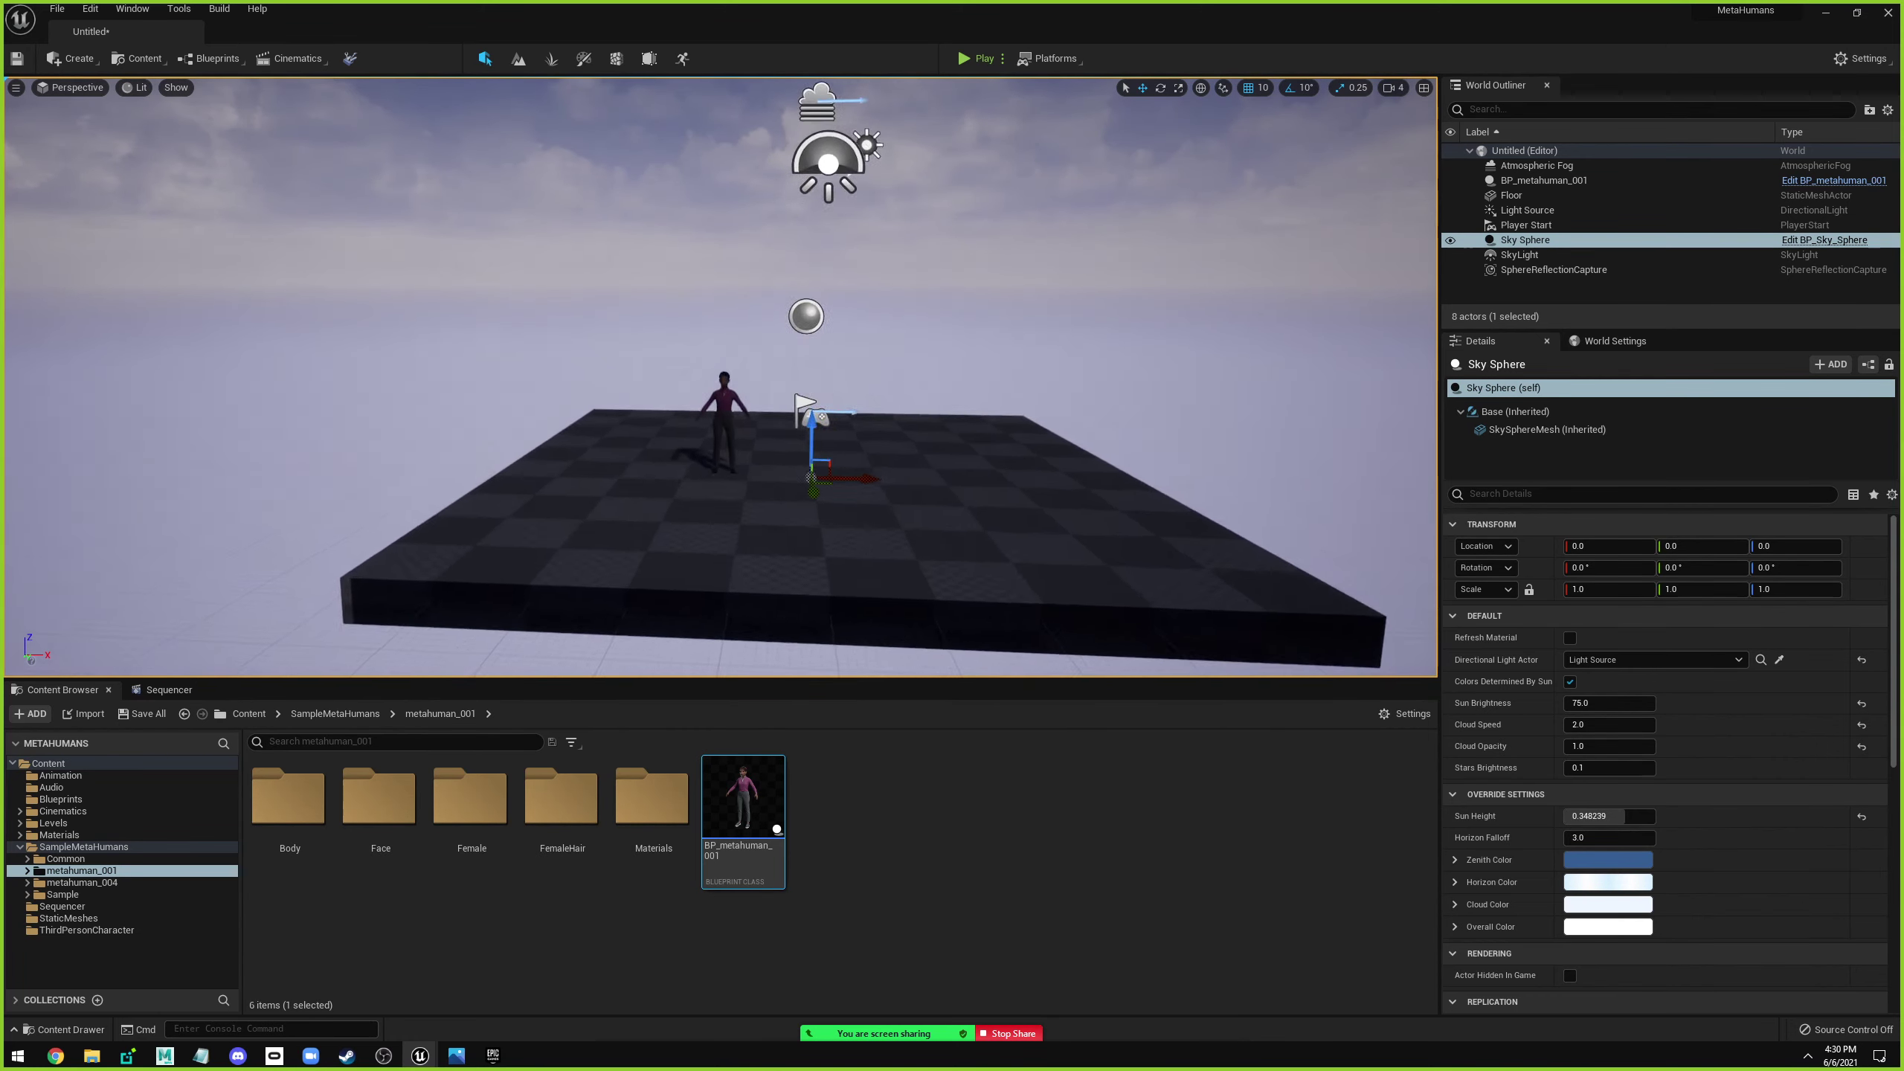
pyautogui.scroll(3, 721, 376)
pyautogui.scroll(3, 721, 376)
pyautogui.scroll(2, 721, 376)
pyautogui.scroll(3, 721, 376)
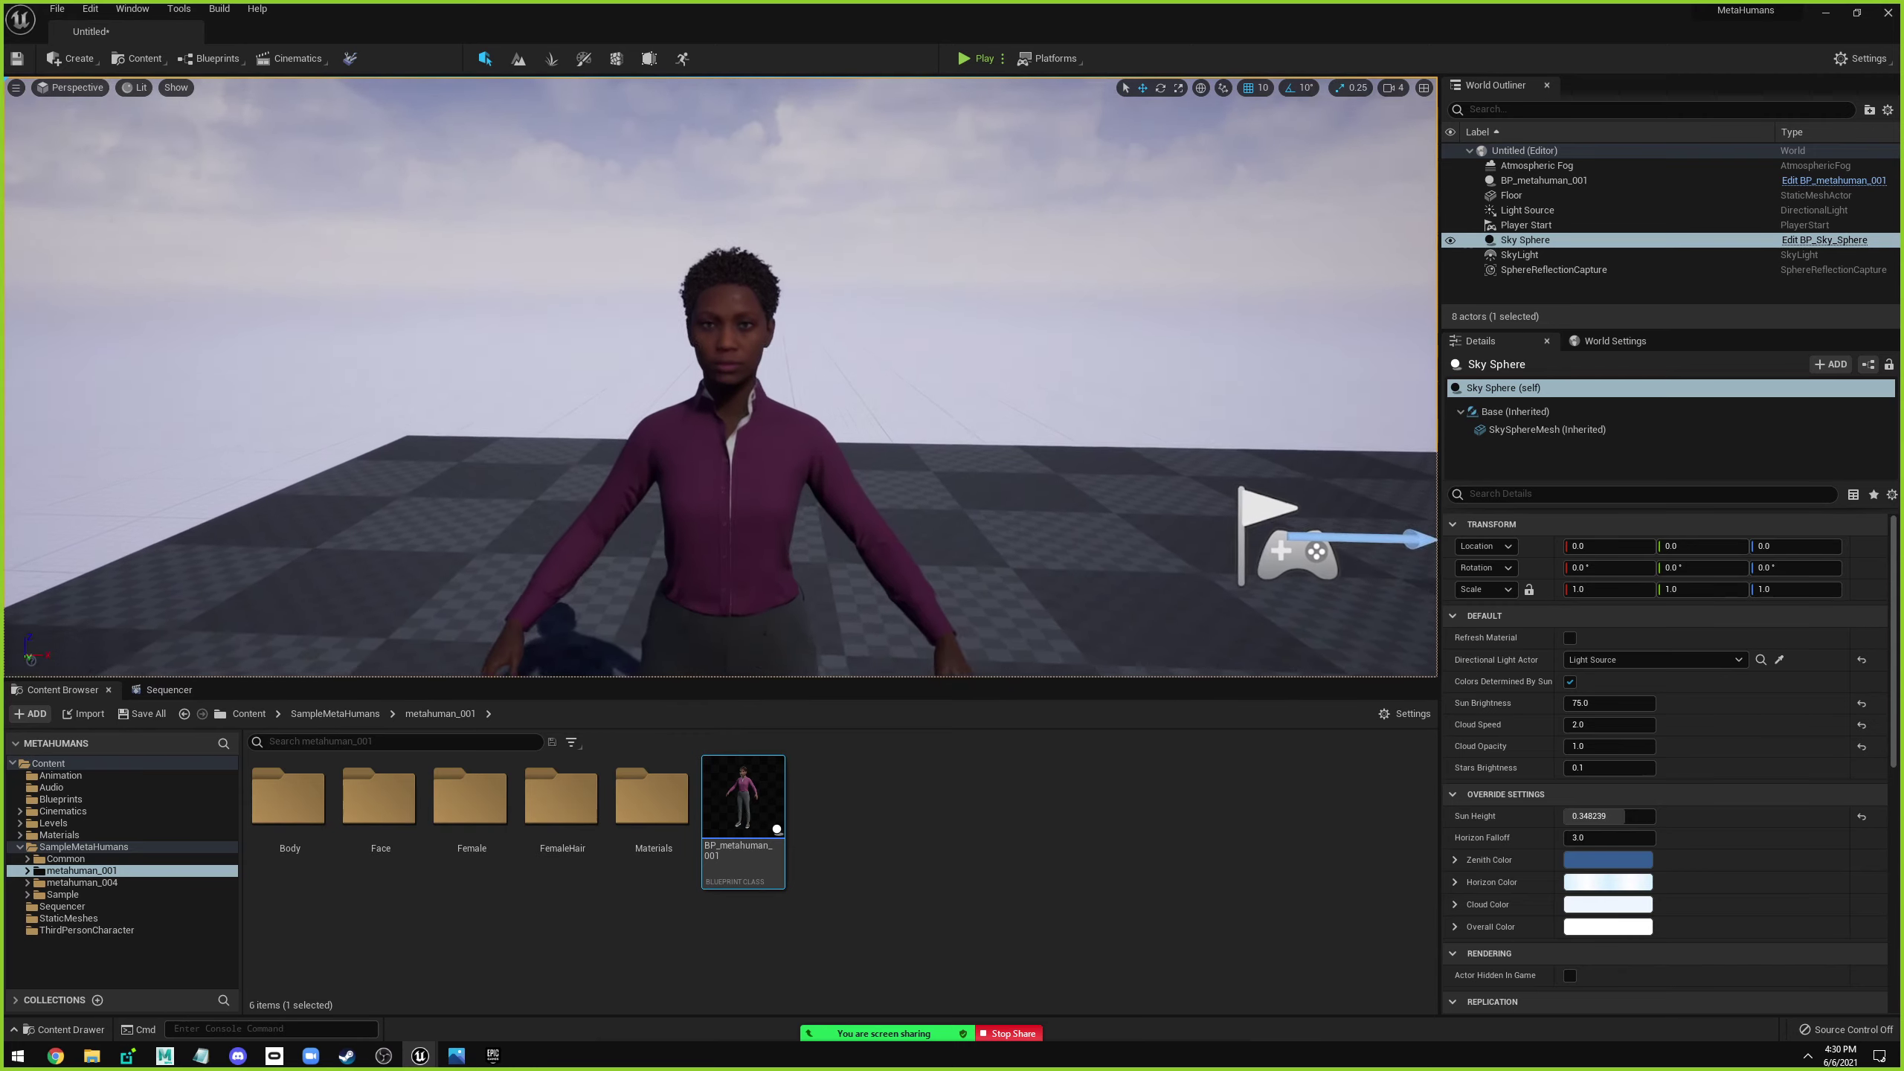
pyautogui.scroll(3, 721, 376)
pyautogui.scroll(-1, 722, 376)
pyautogui.scroll(-1, 722, 376)
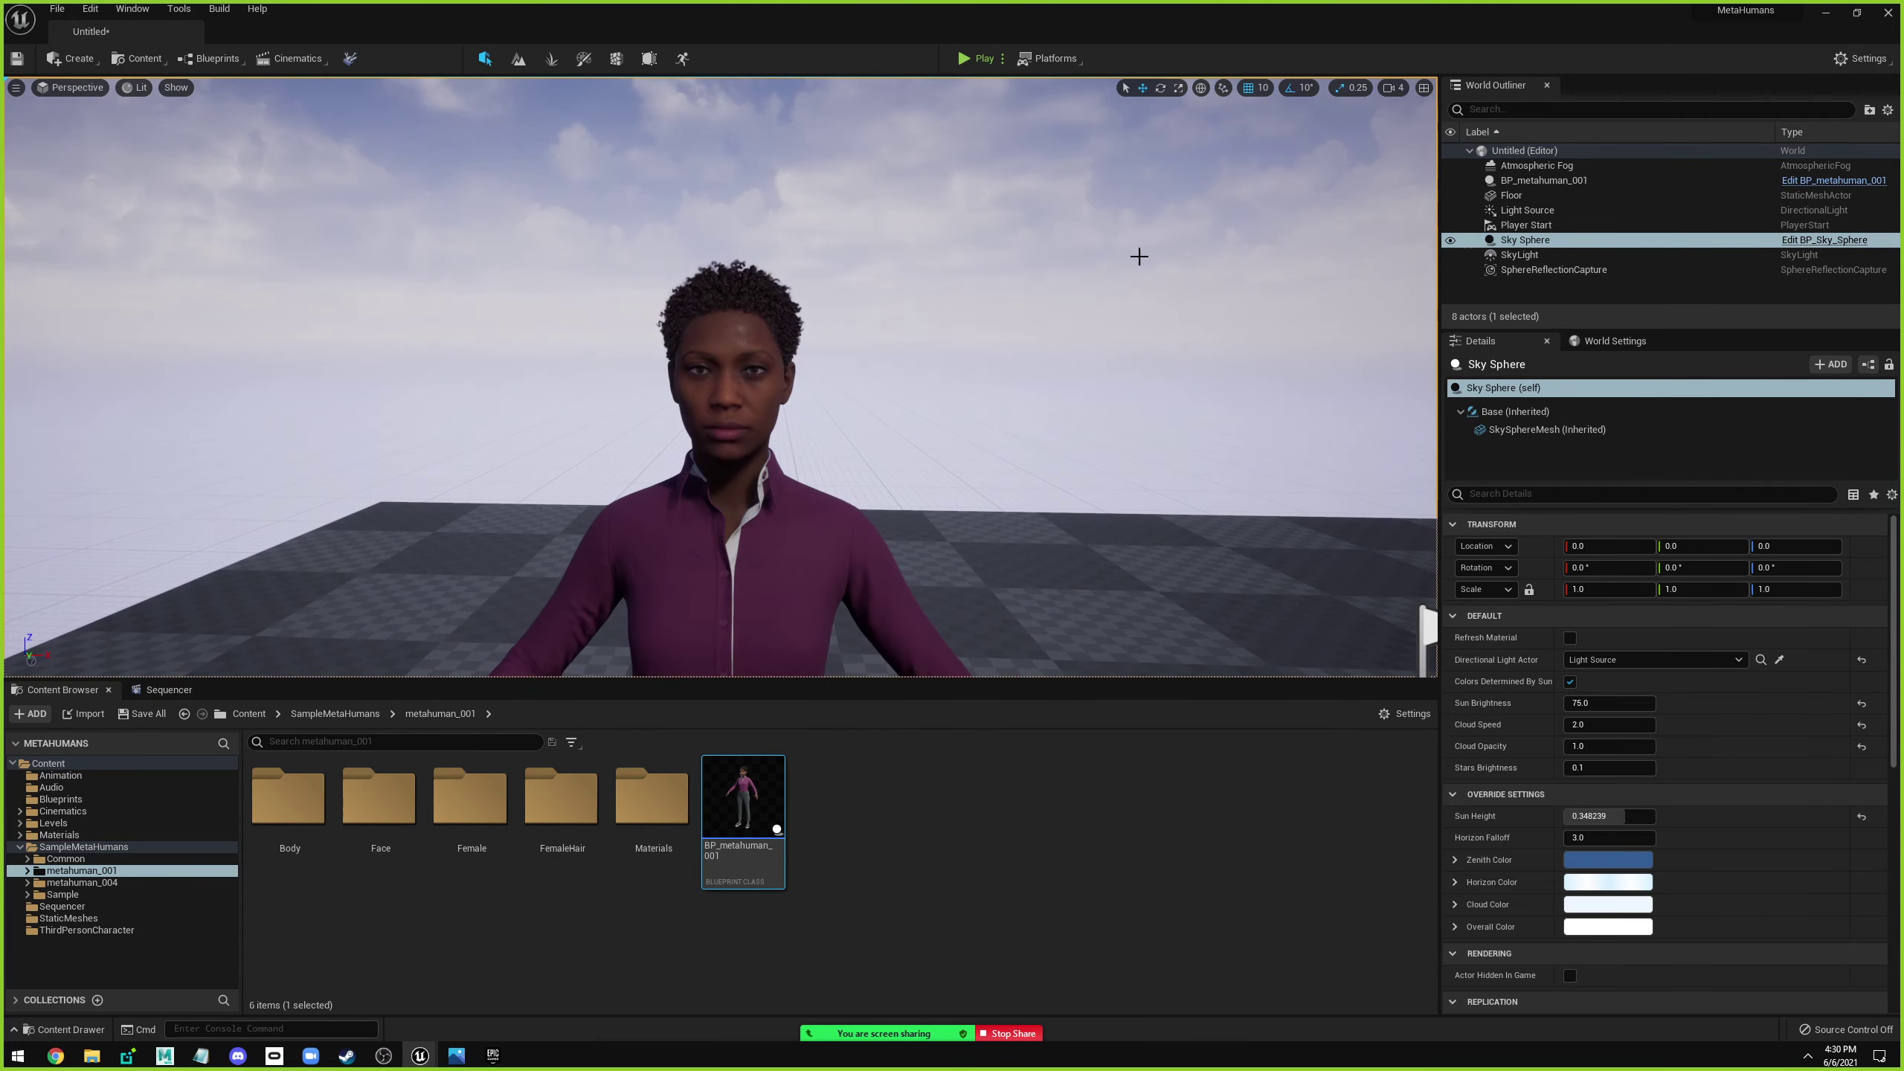
# Set the viewport camera speed to 1 and fly in close to her face.
pyautogui.click(1397, 89)
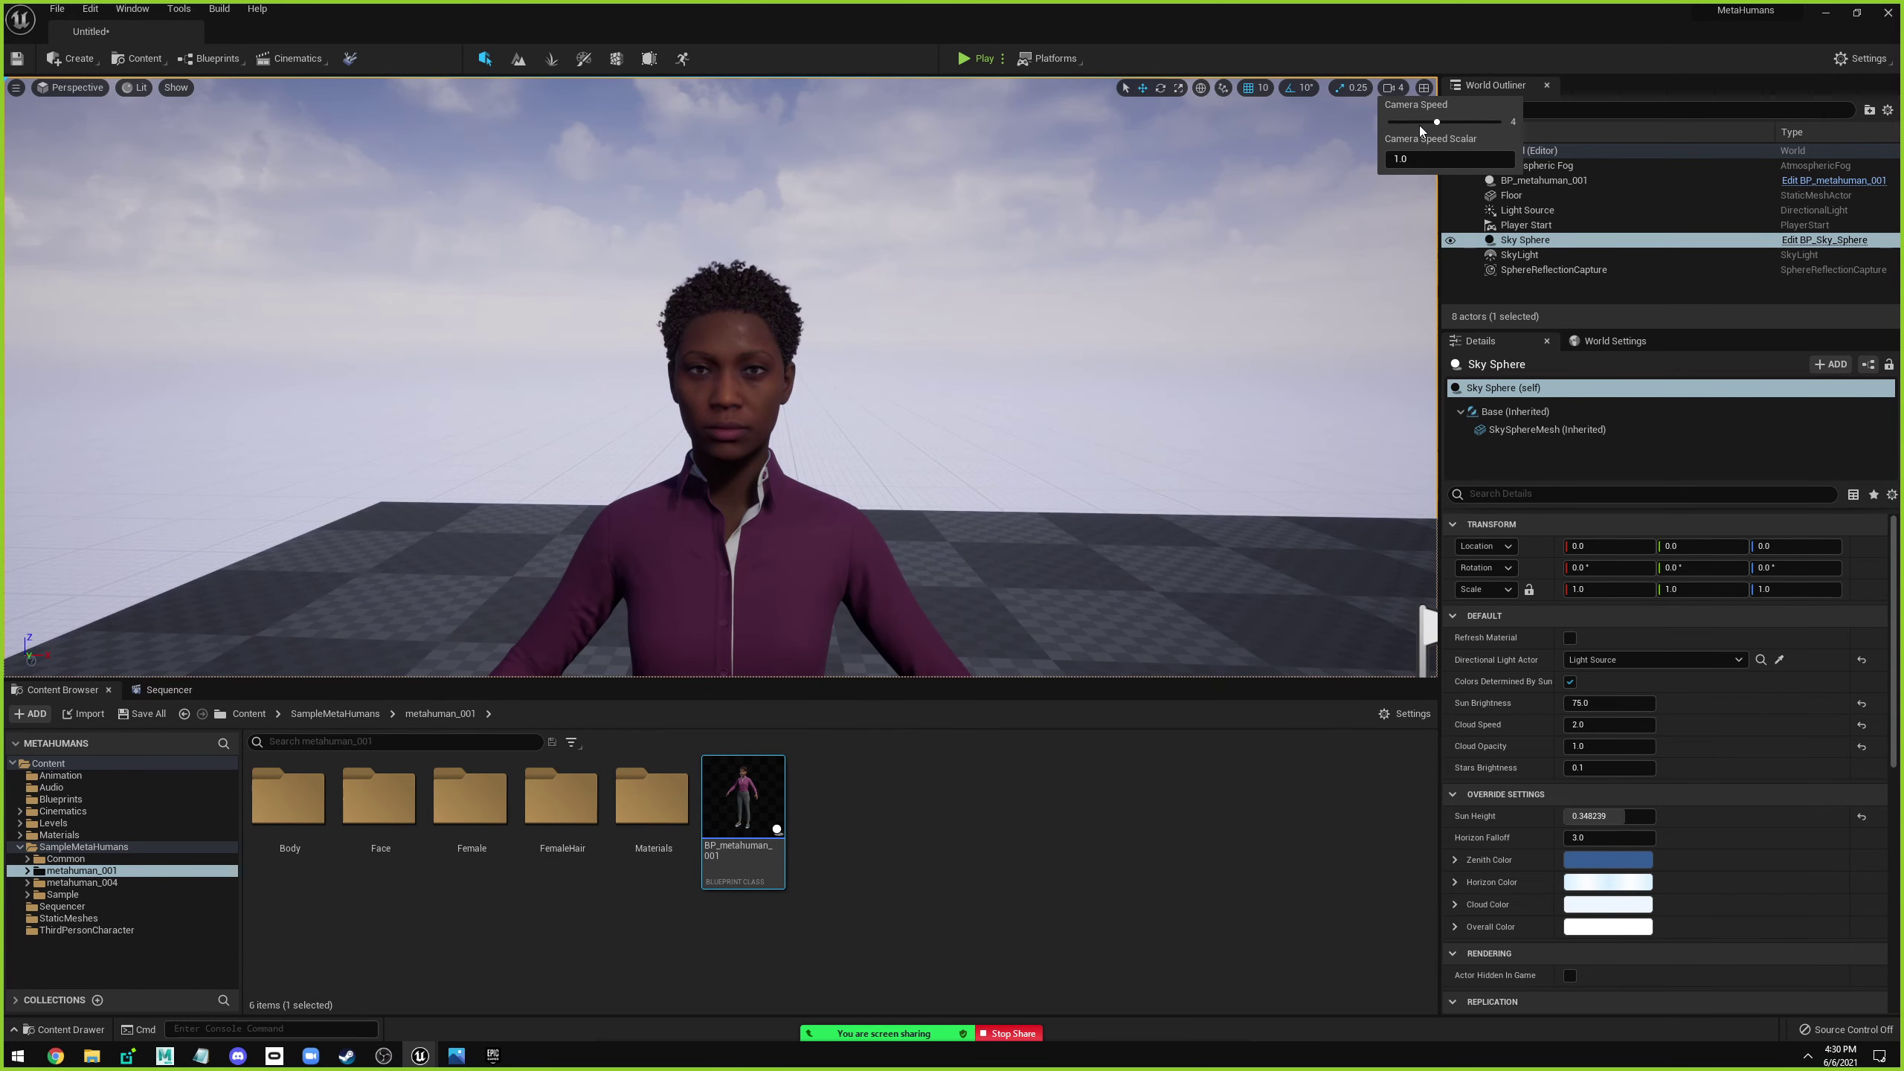
pyautogui.moveTo(1420, 123); pyautogui.dragTo(1389, 121)
pyautogui.moveTo(952, 267); pyautogui.dragTo(915, 233, button='right')
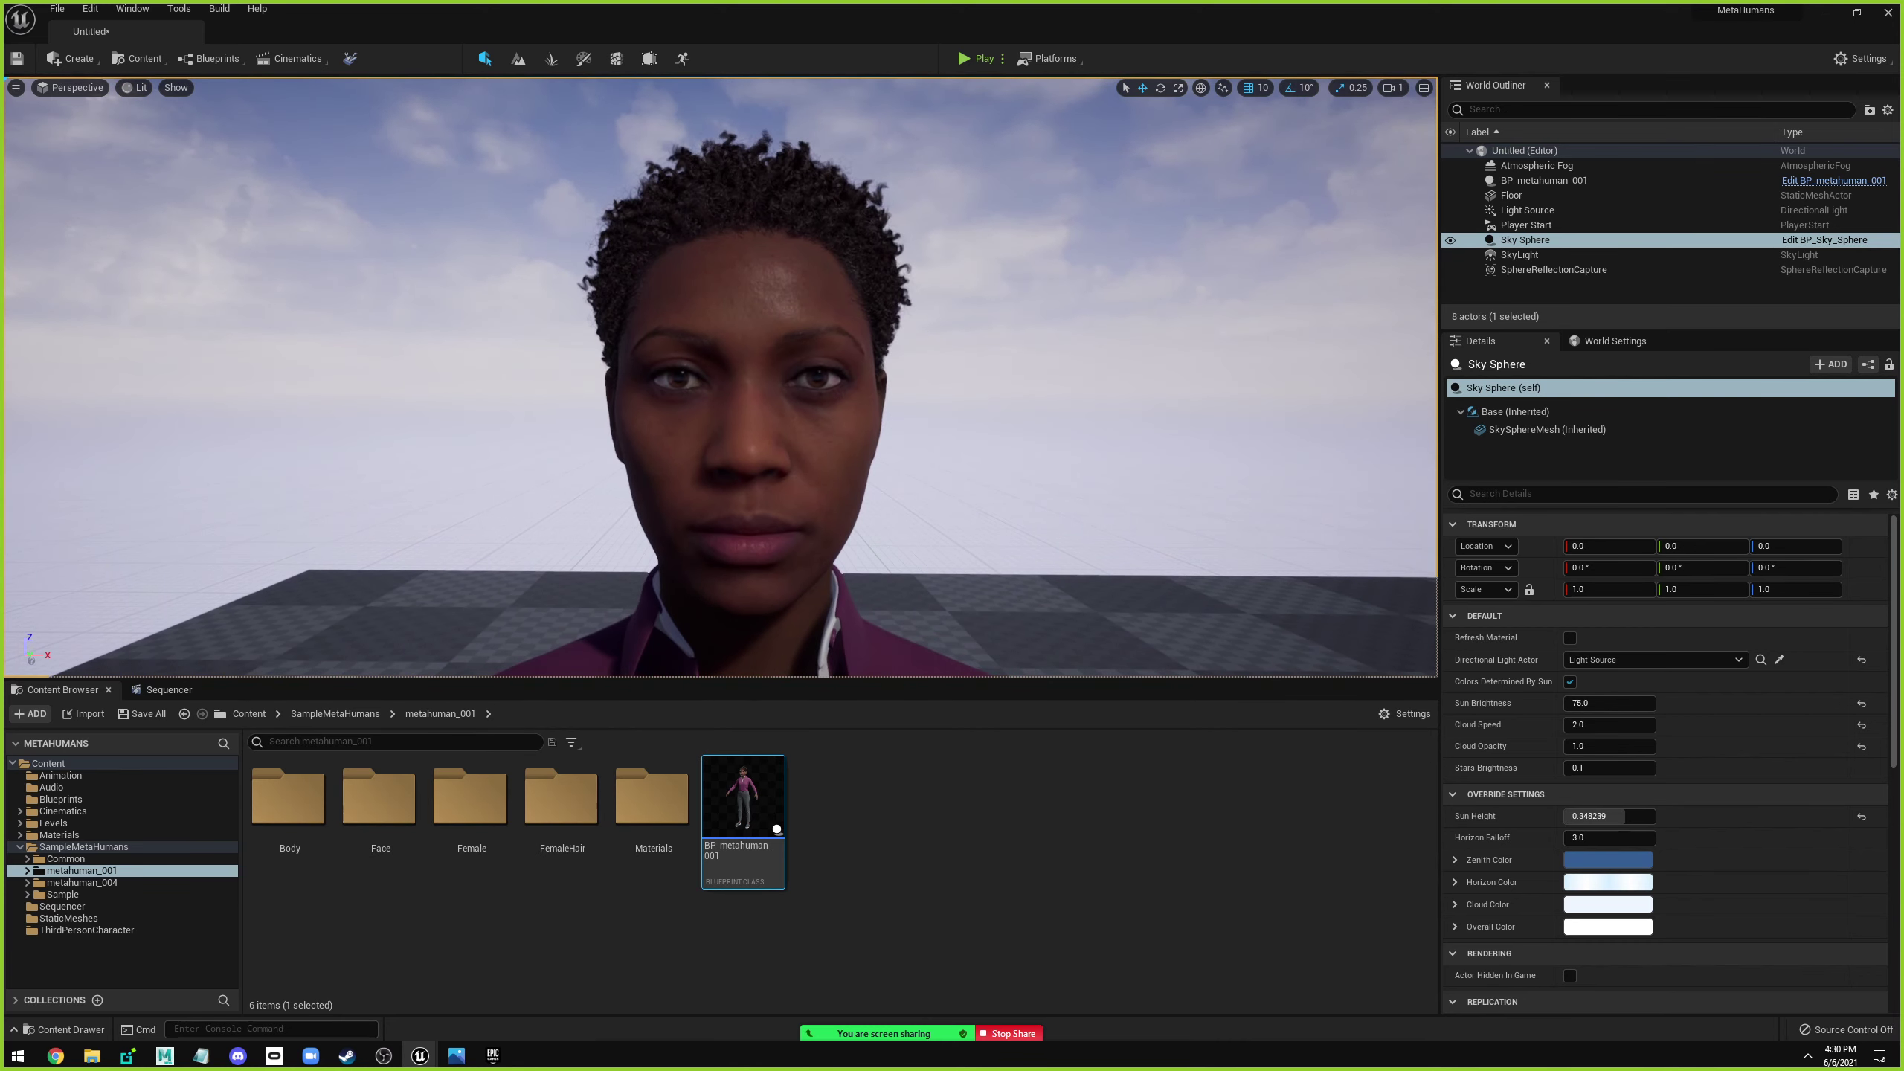
pyautogui.moveTo(915, 232); pyautogui.dragTo(911, 229, button='right')
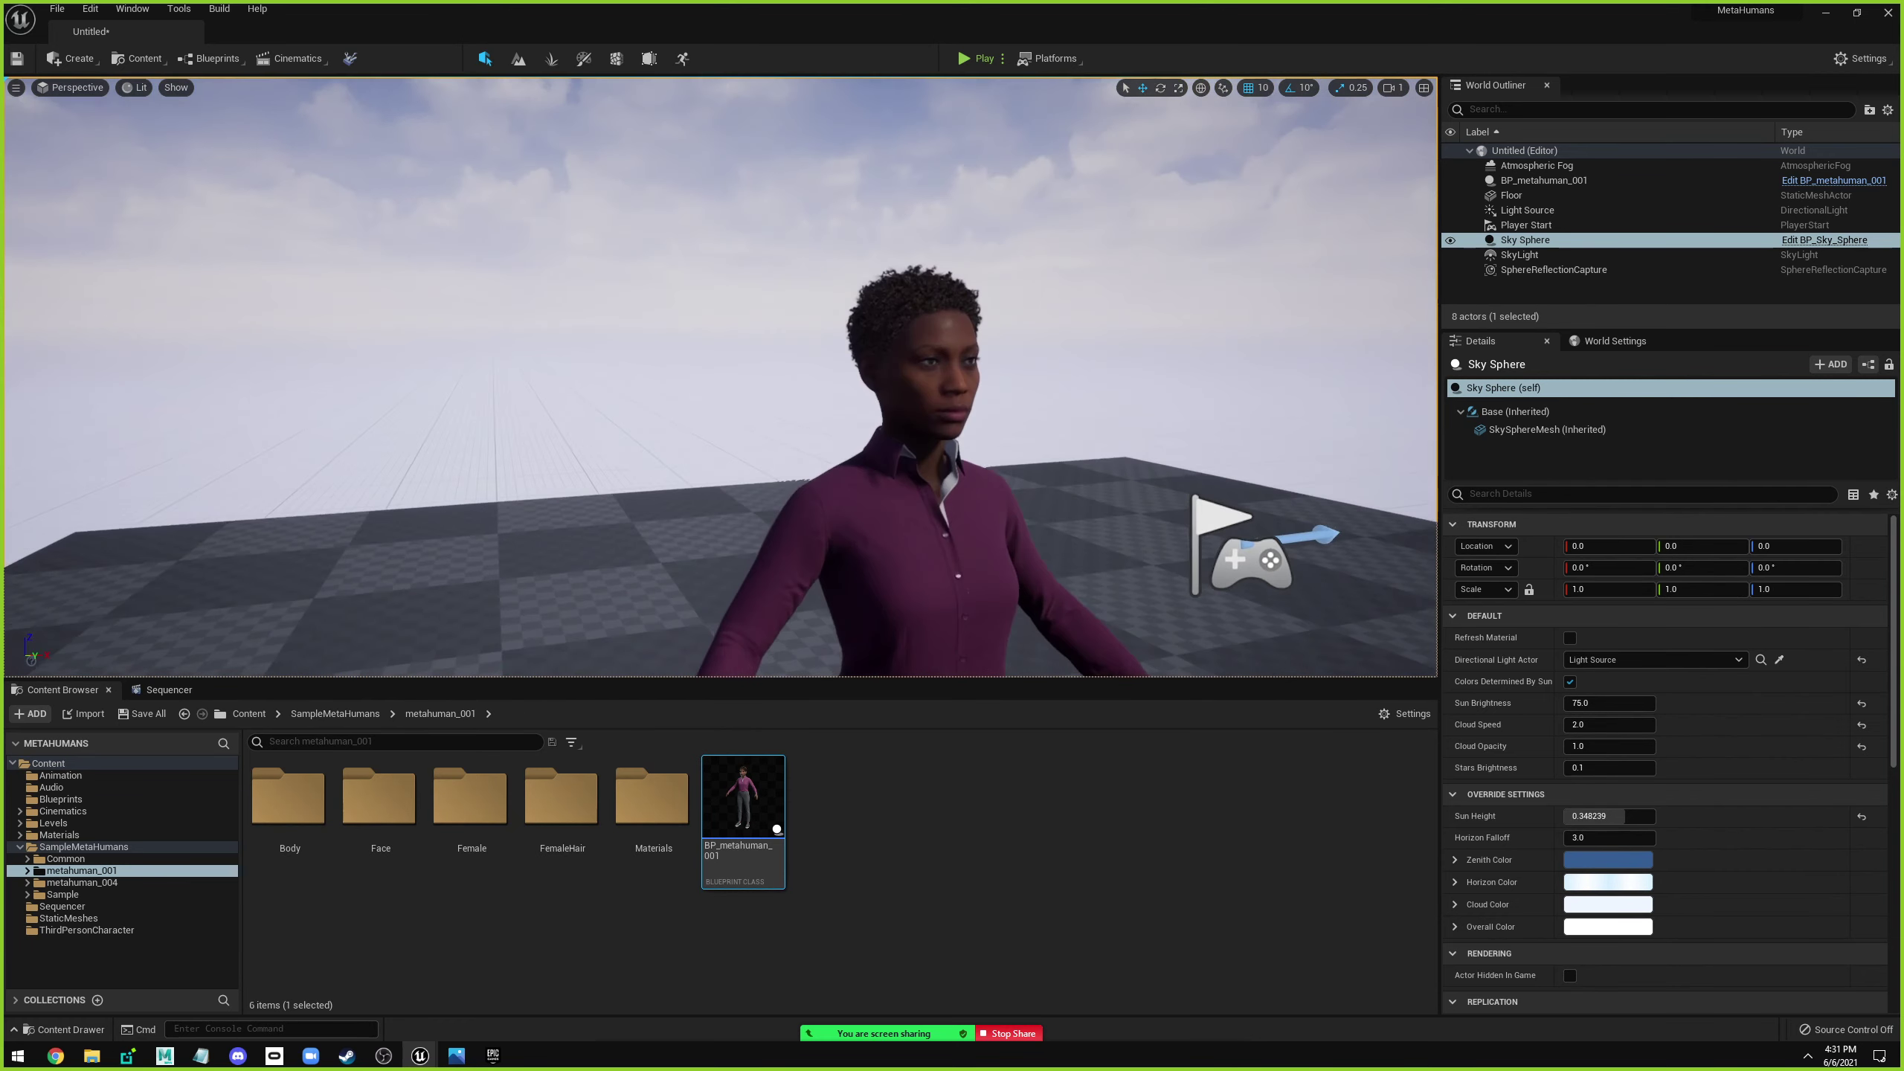
pyautogui.moveTo(847, 409); pyautogui.dragTo(847, 409, button='right')
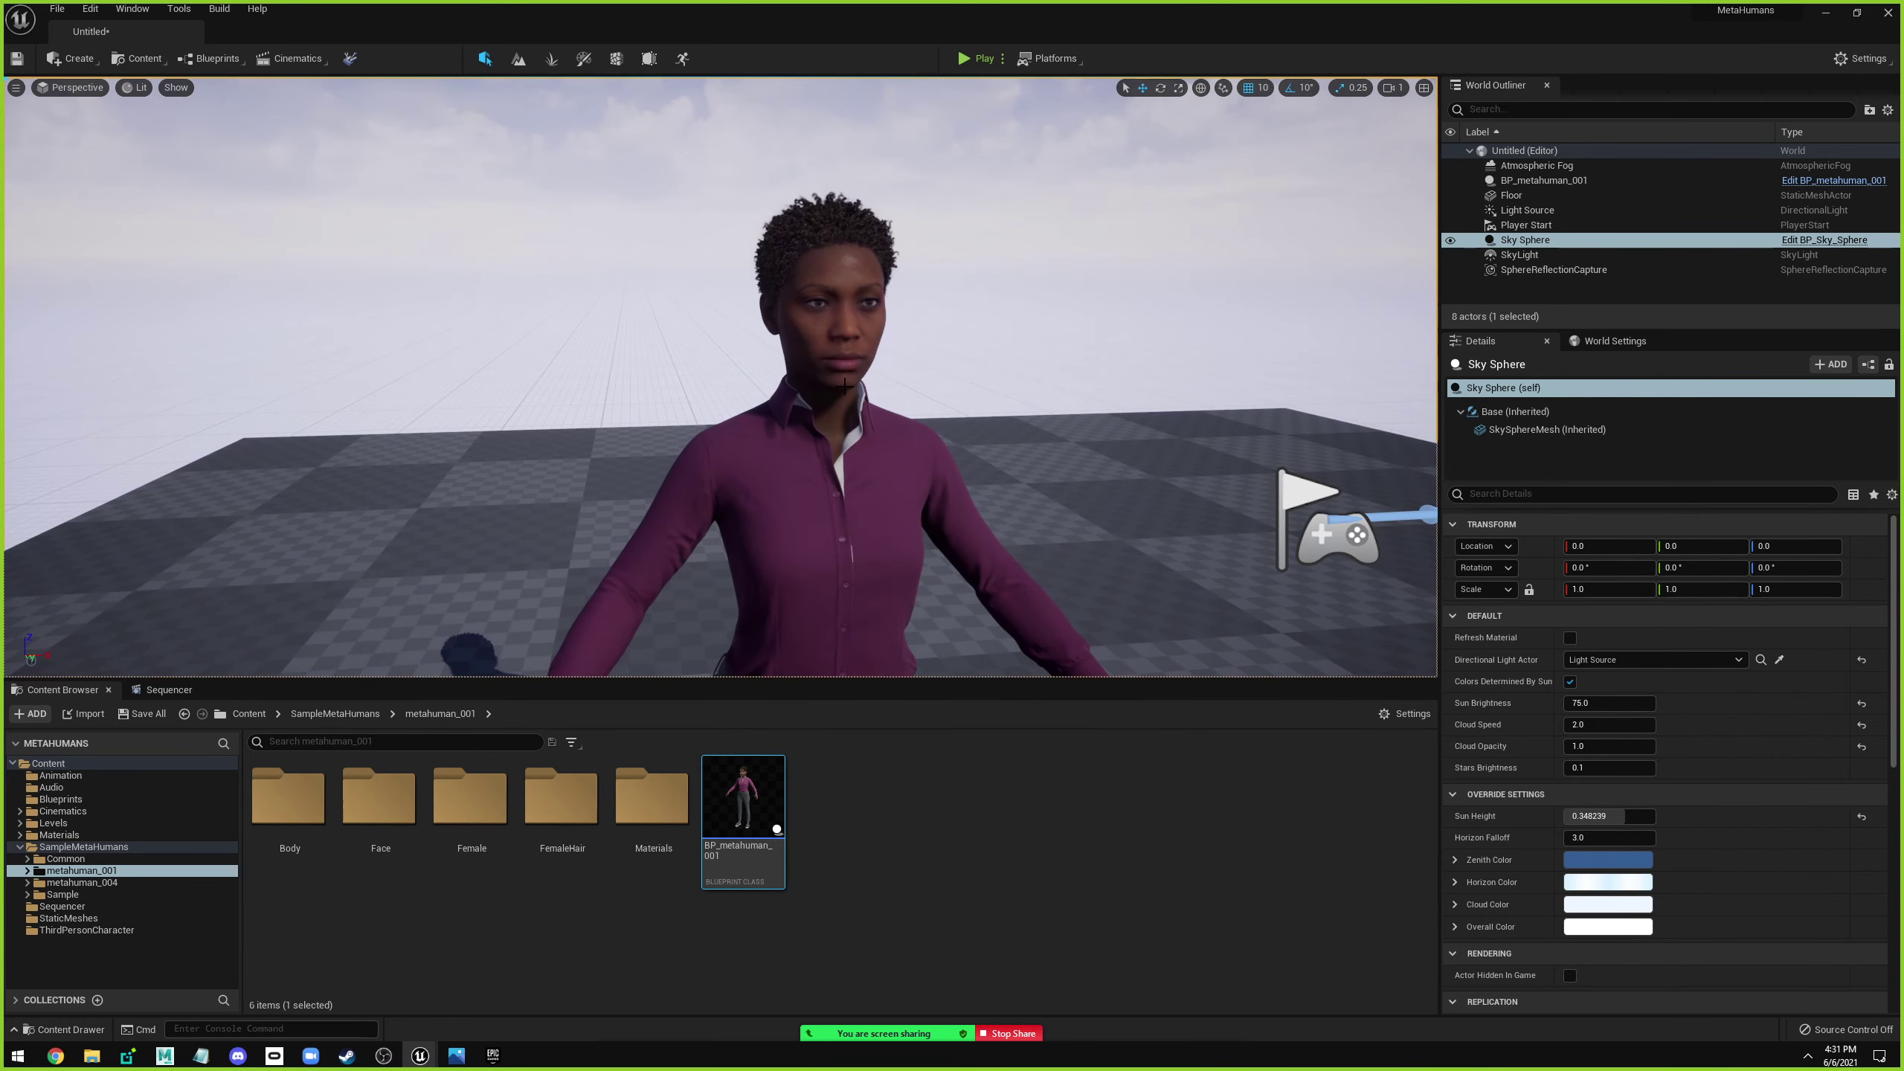
pyautogui.click(90, 8)
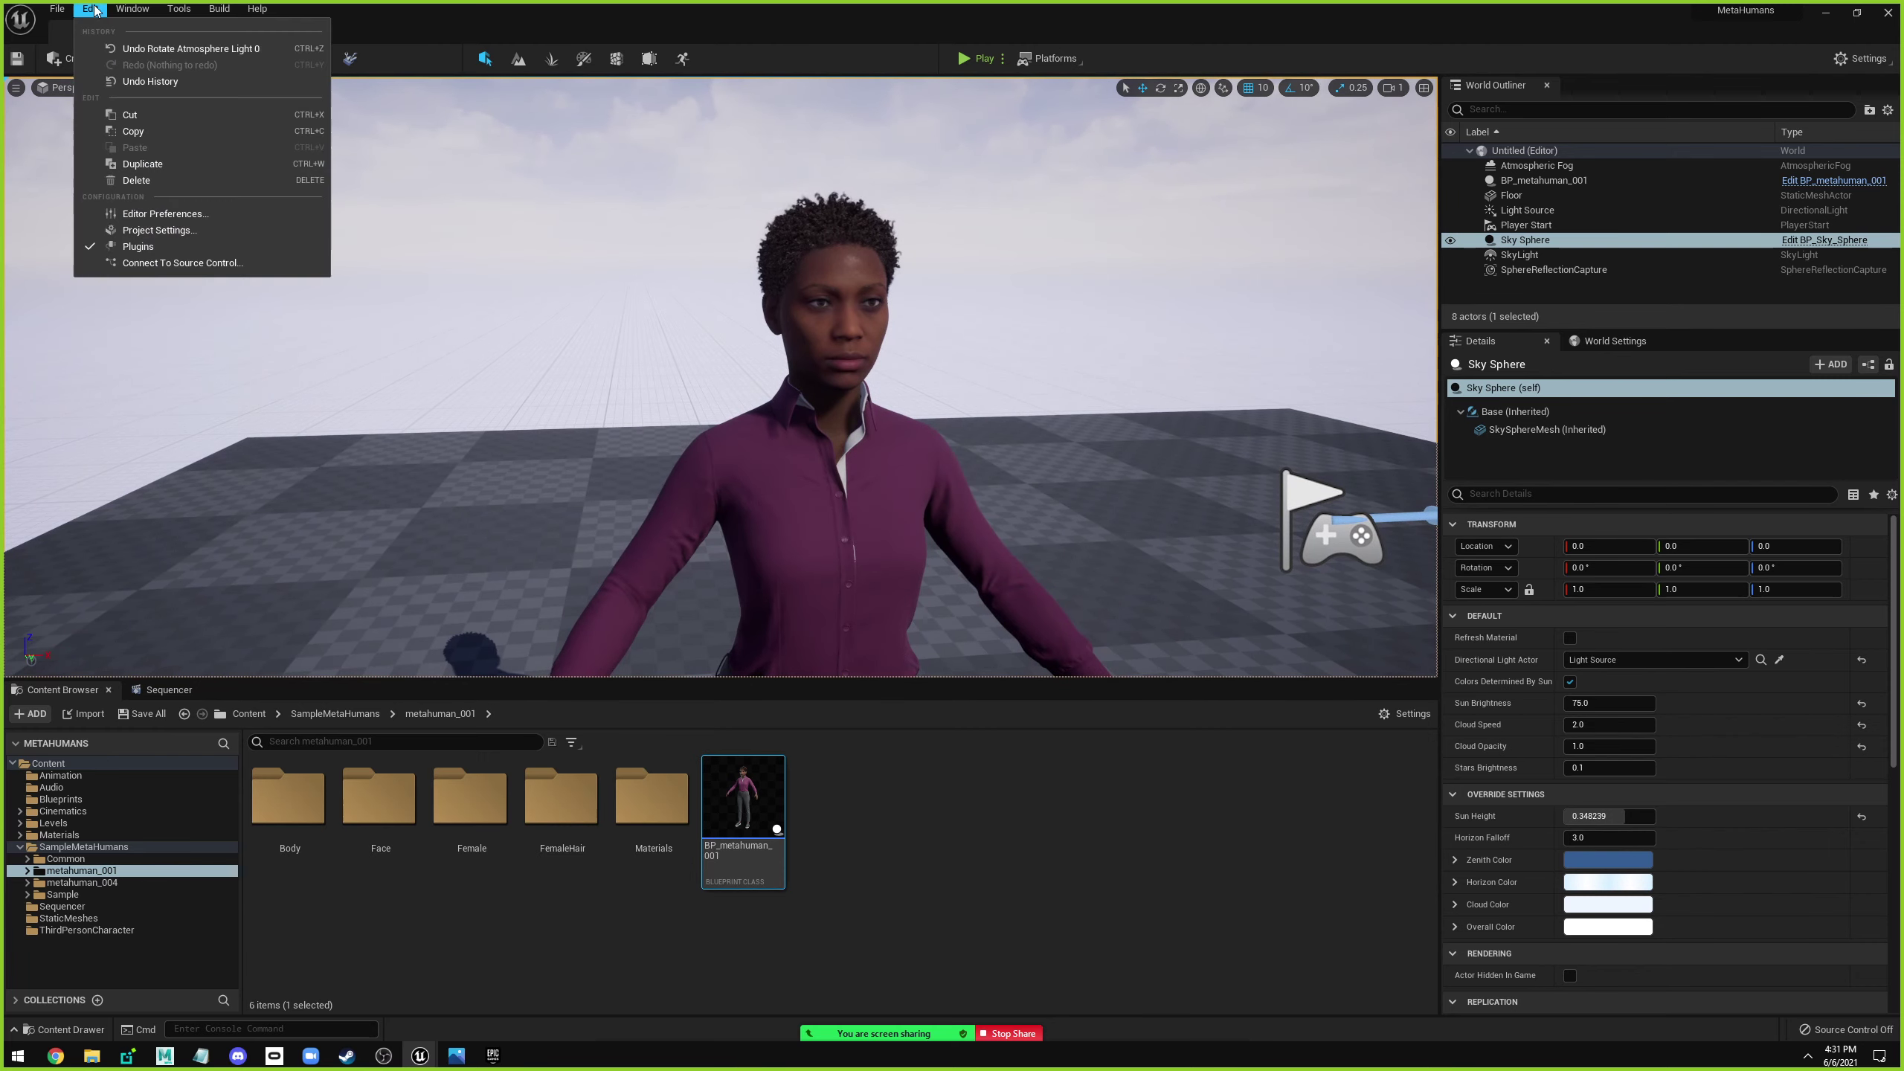
pyautogui.click(138, 248)
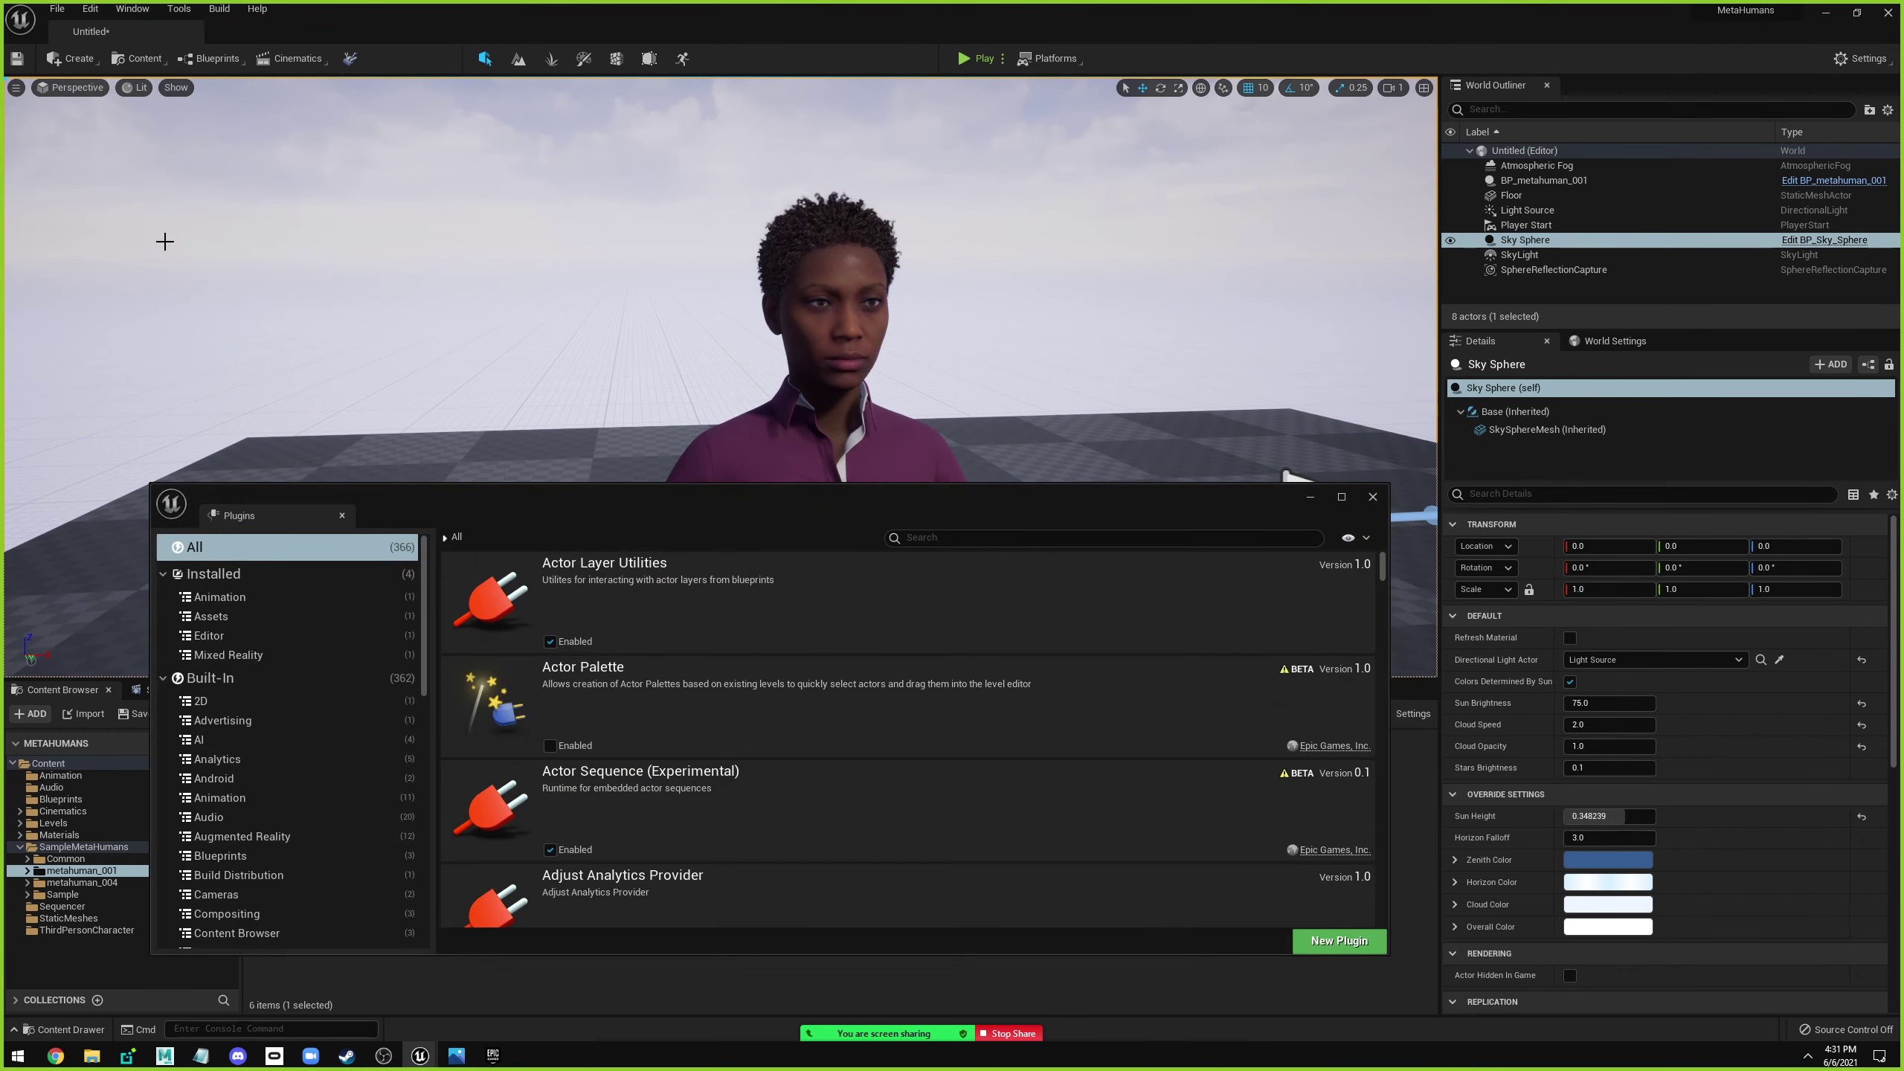
pyautogui.moveTo(268, 512); pyautogui.dragTo(255, 31)
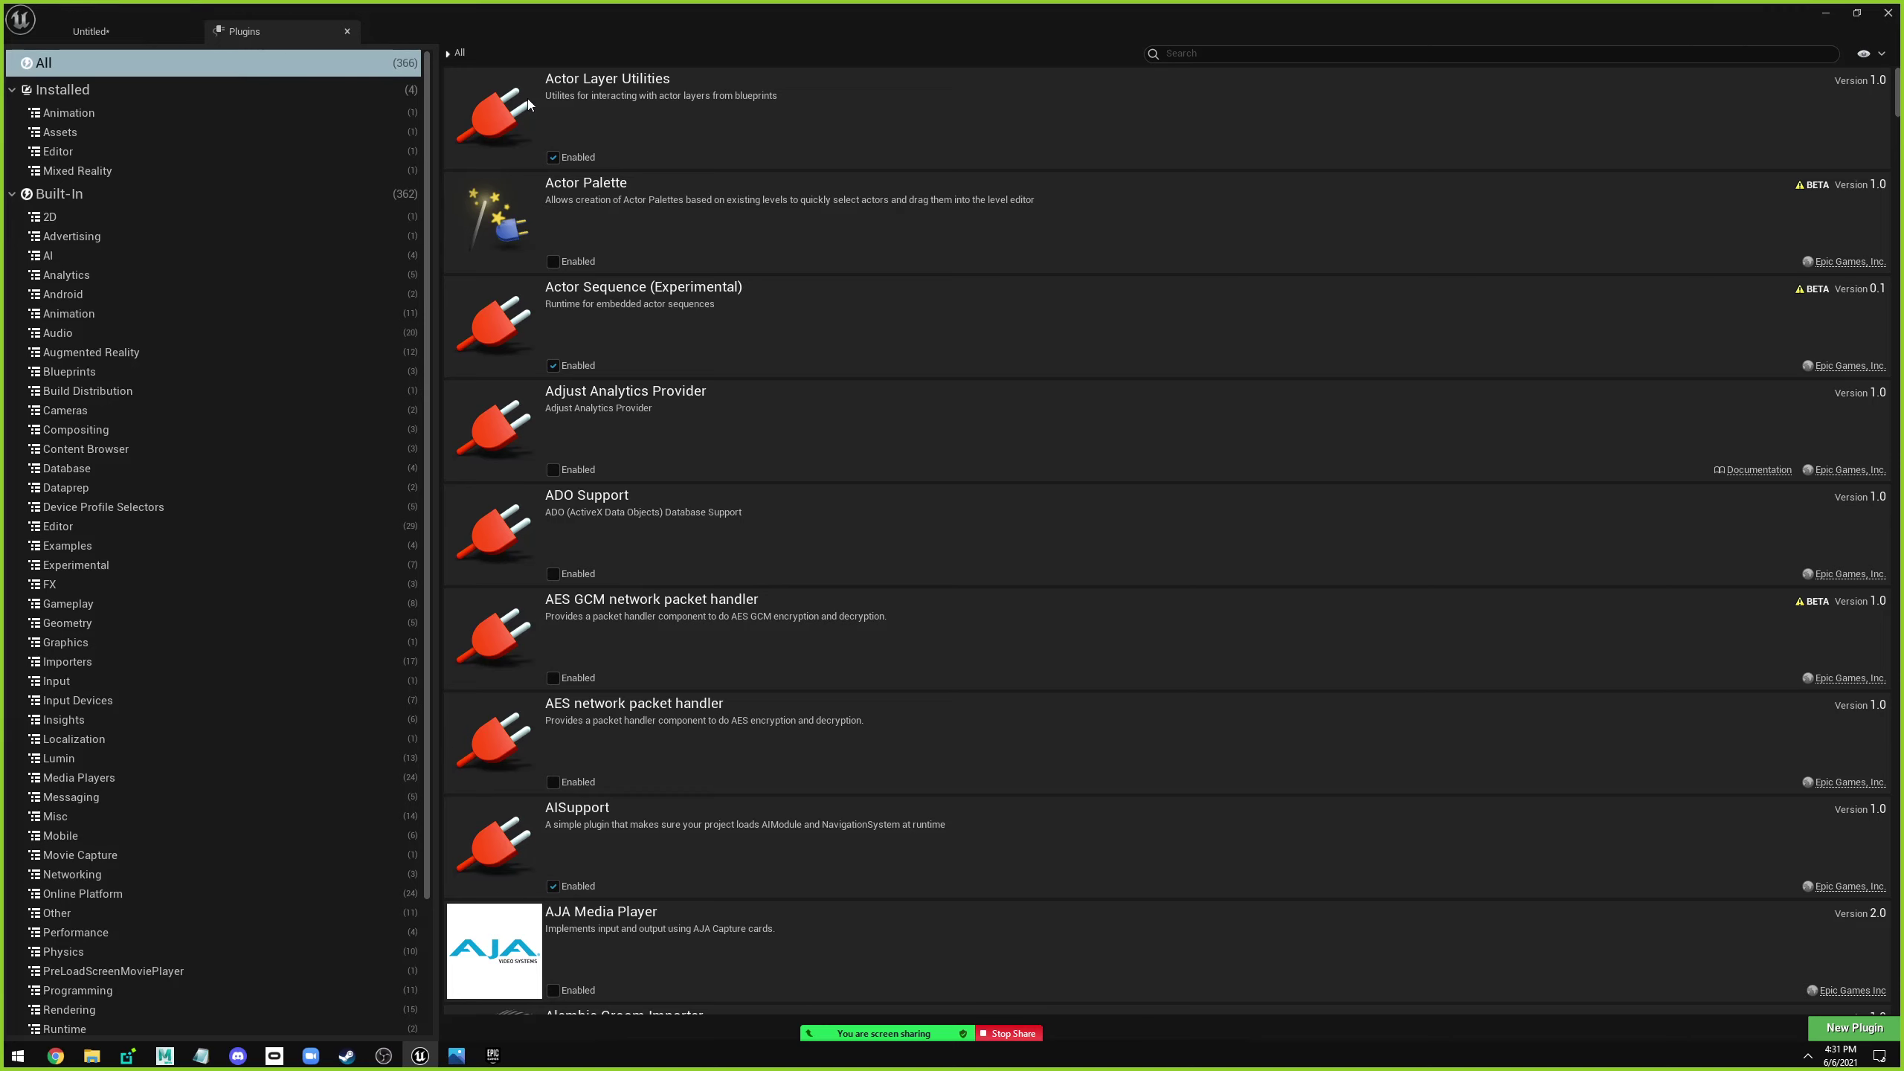
pyautogui.click(1188, 54)
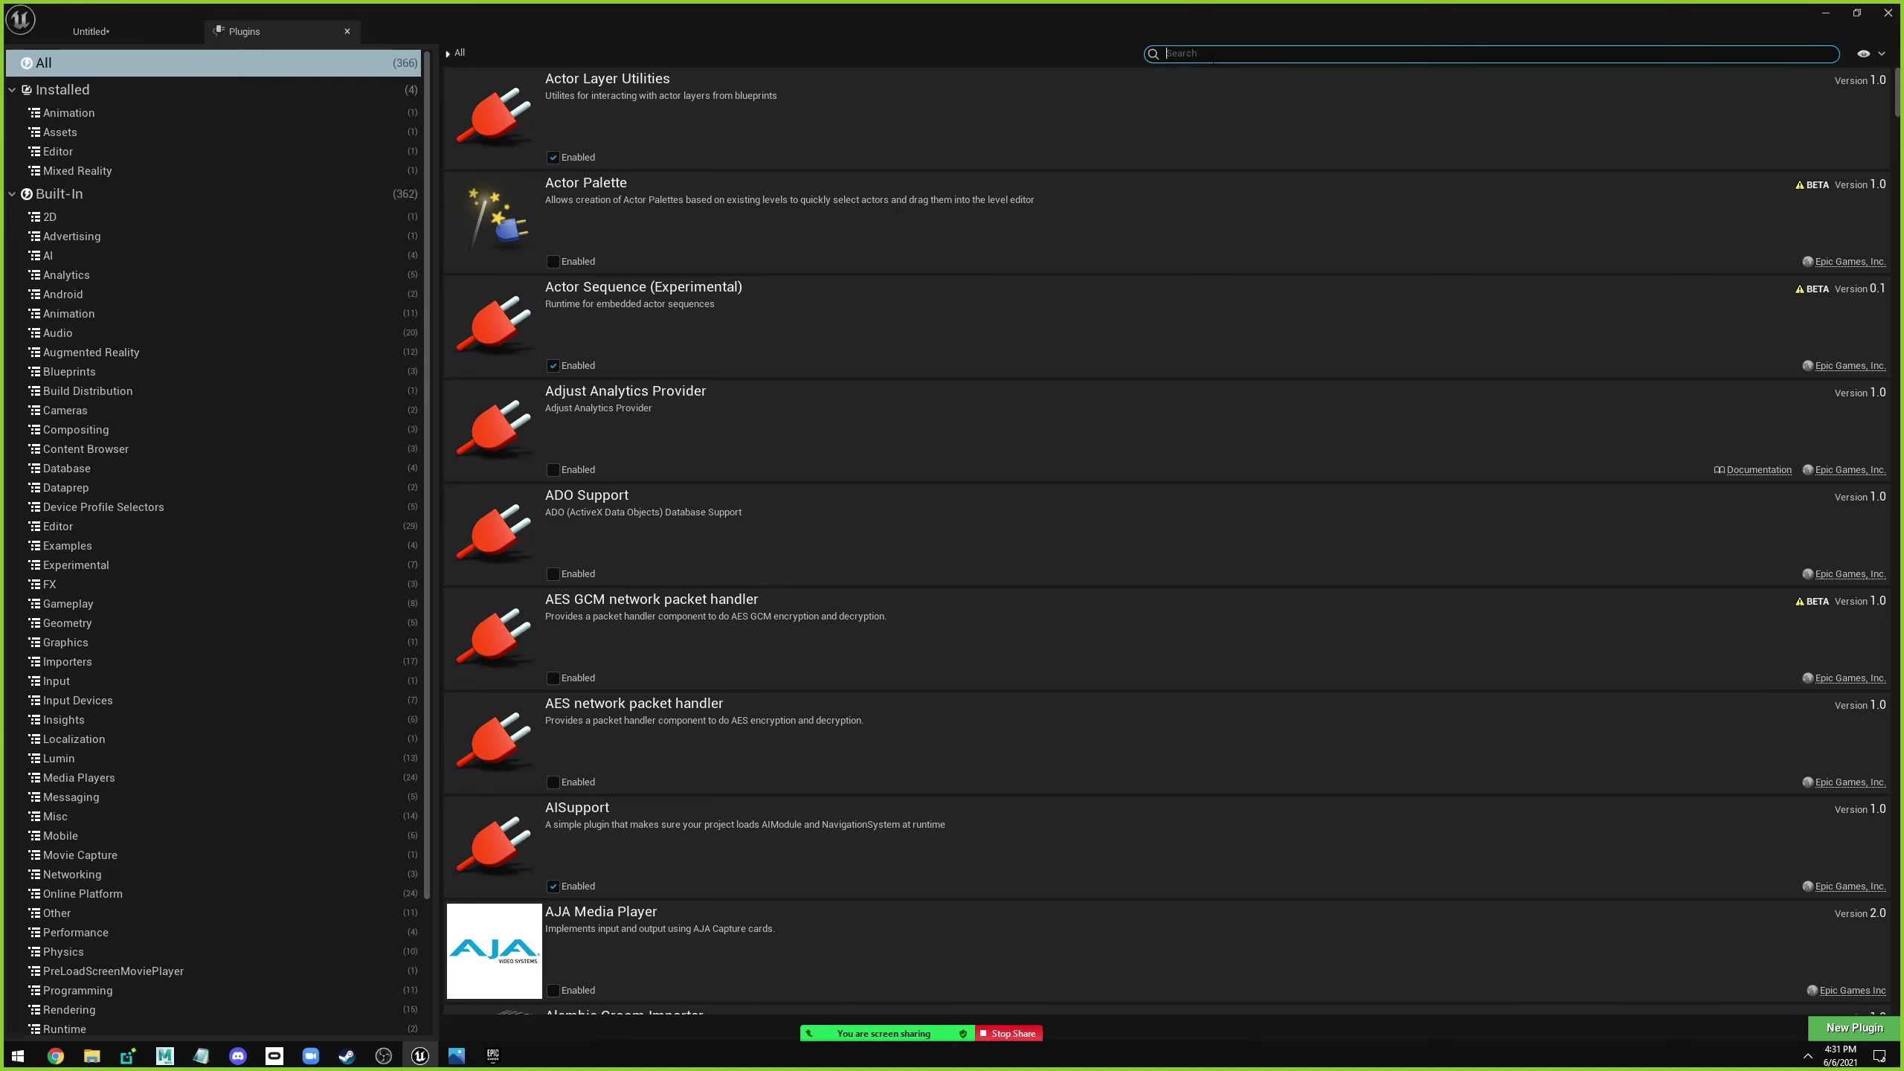
pyautogui.write('livel')
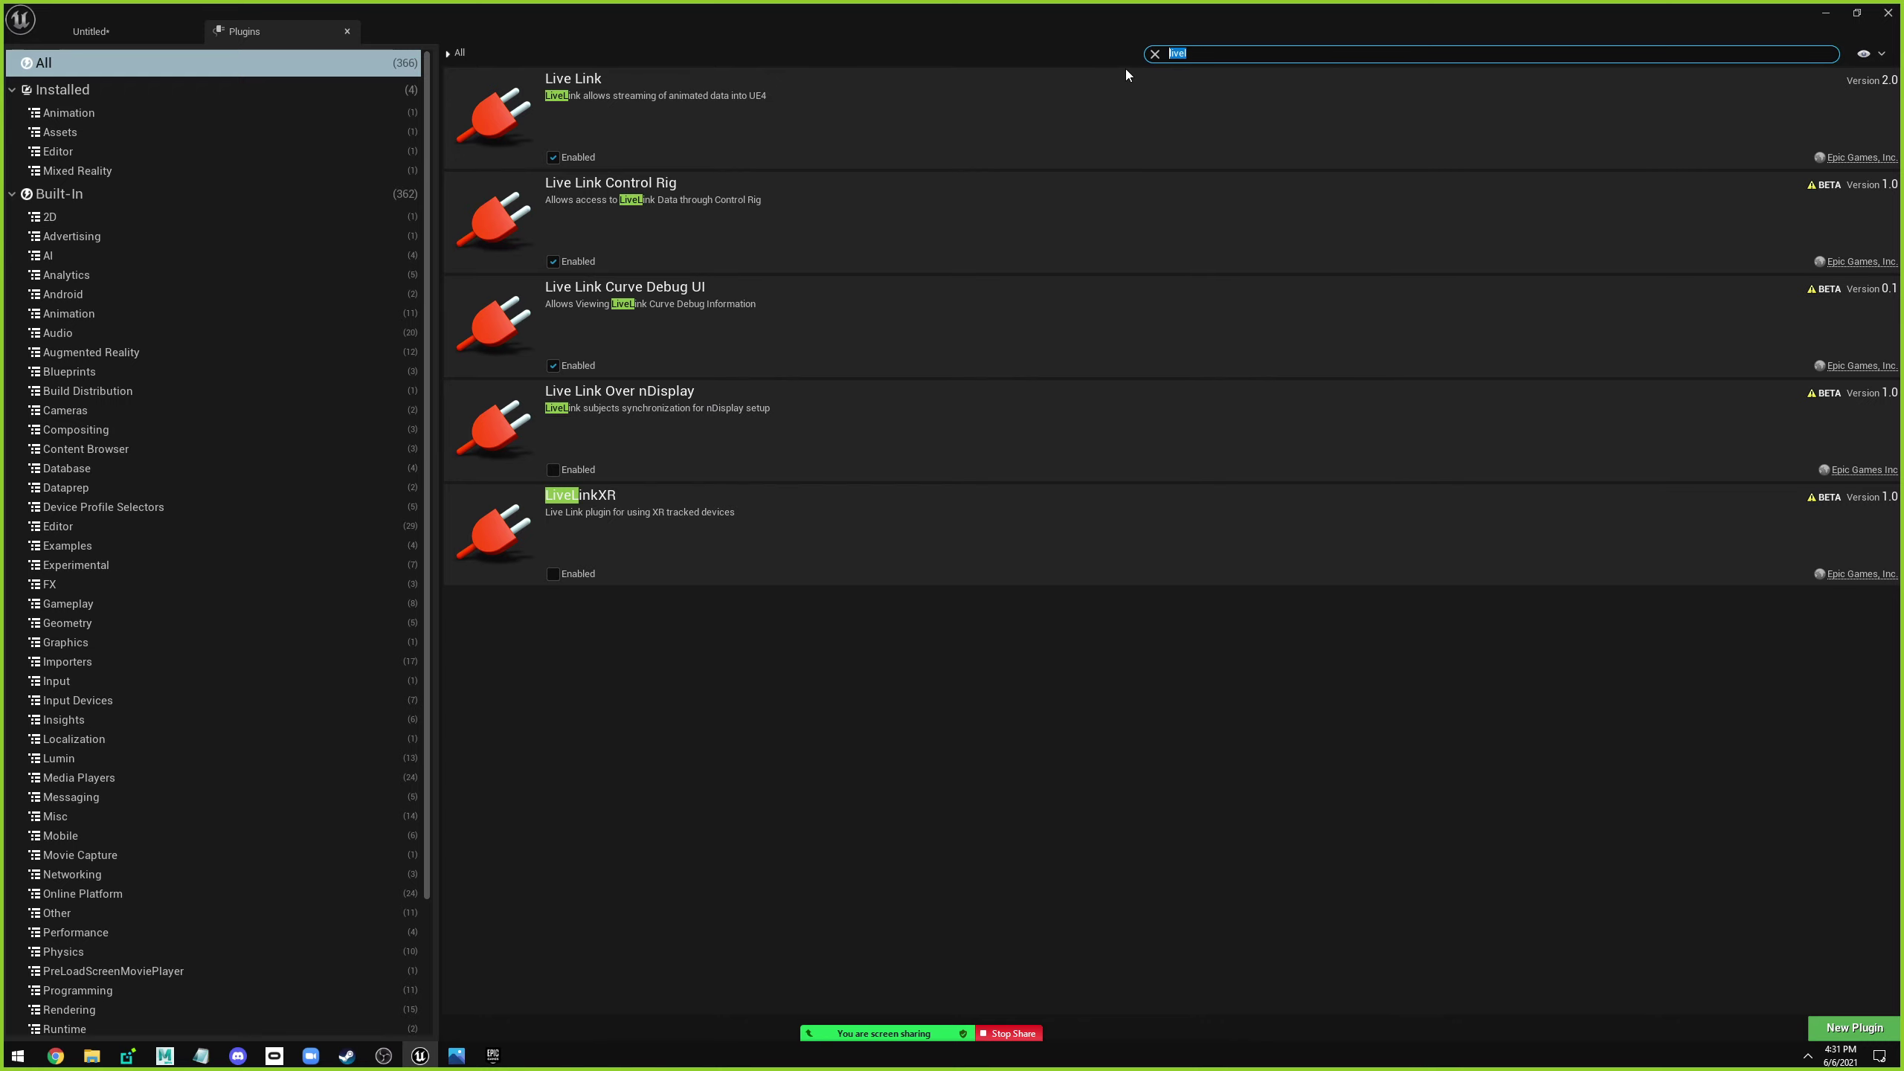
pyautogui.write('apple')
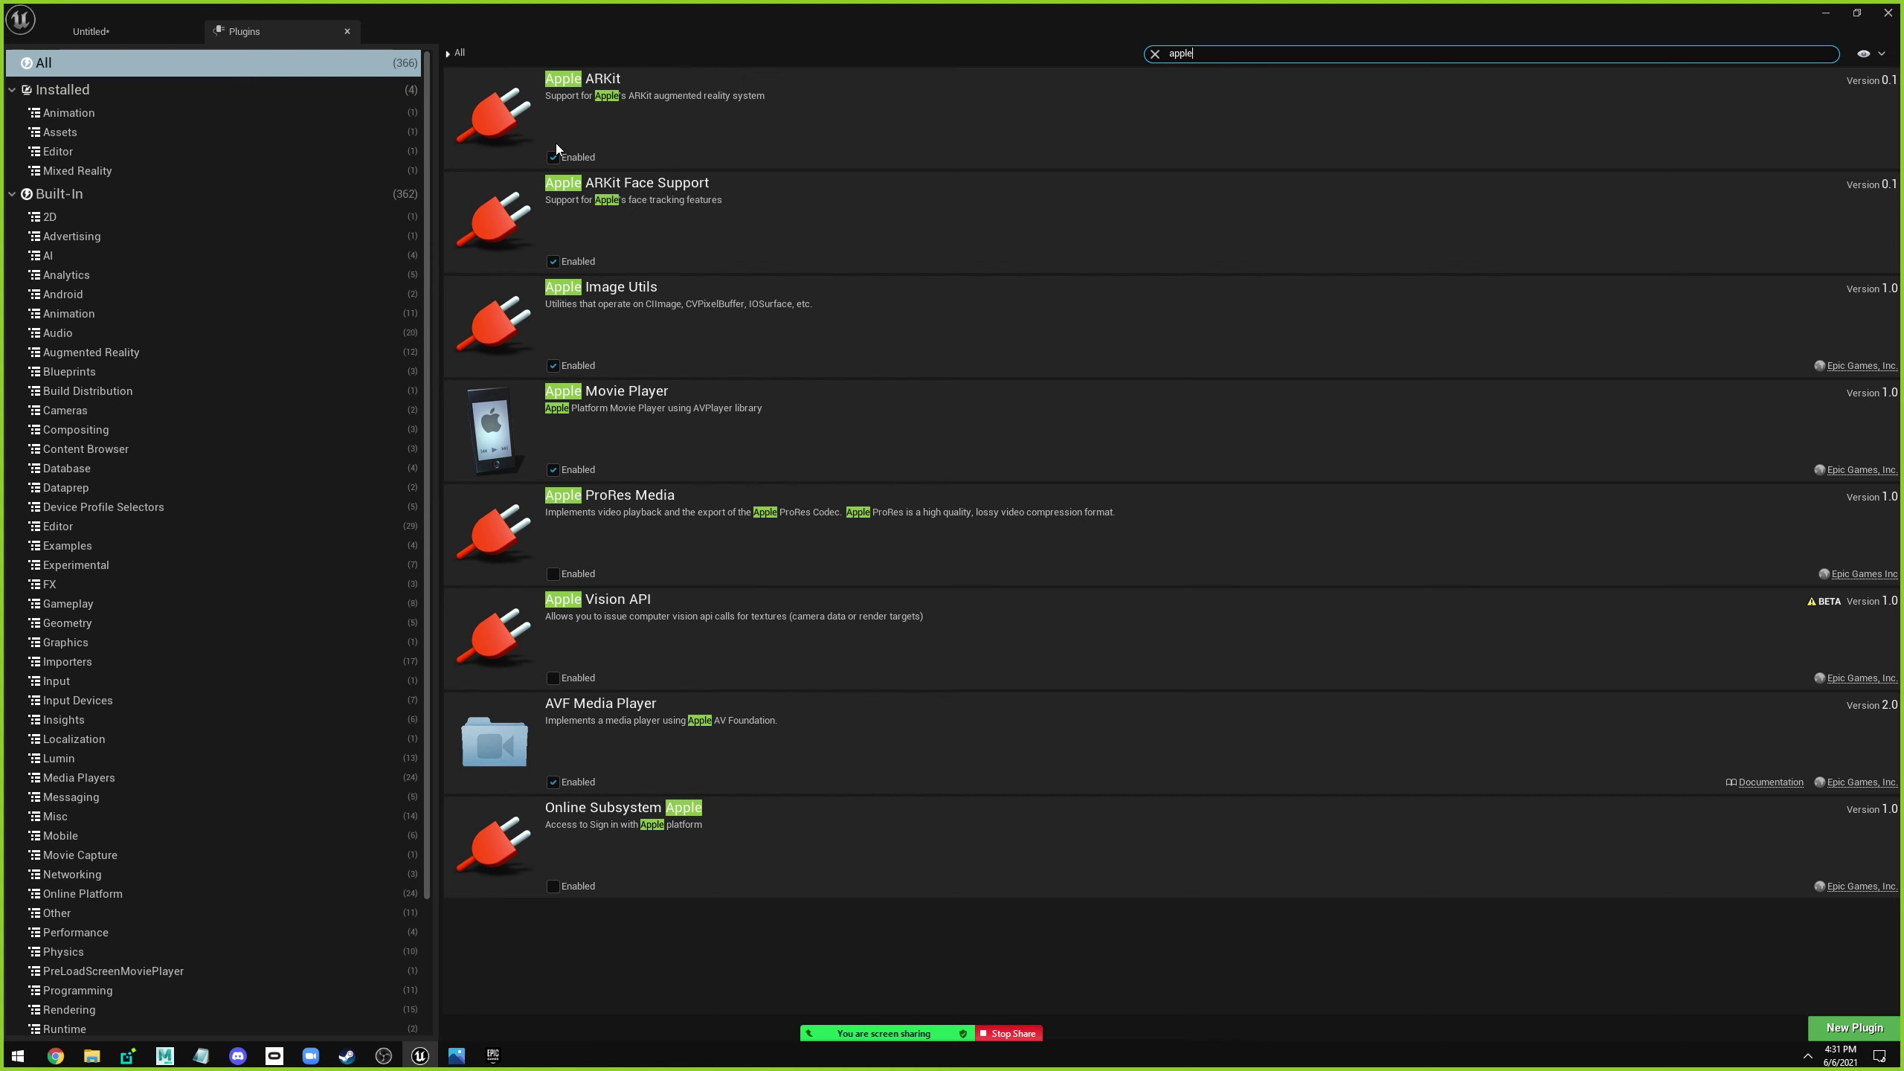
pyautogui.middleClick(246, 33)
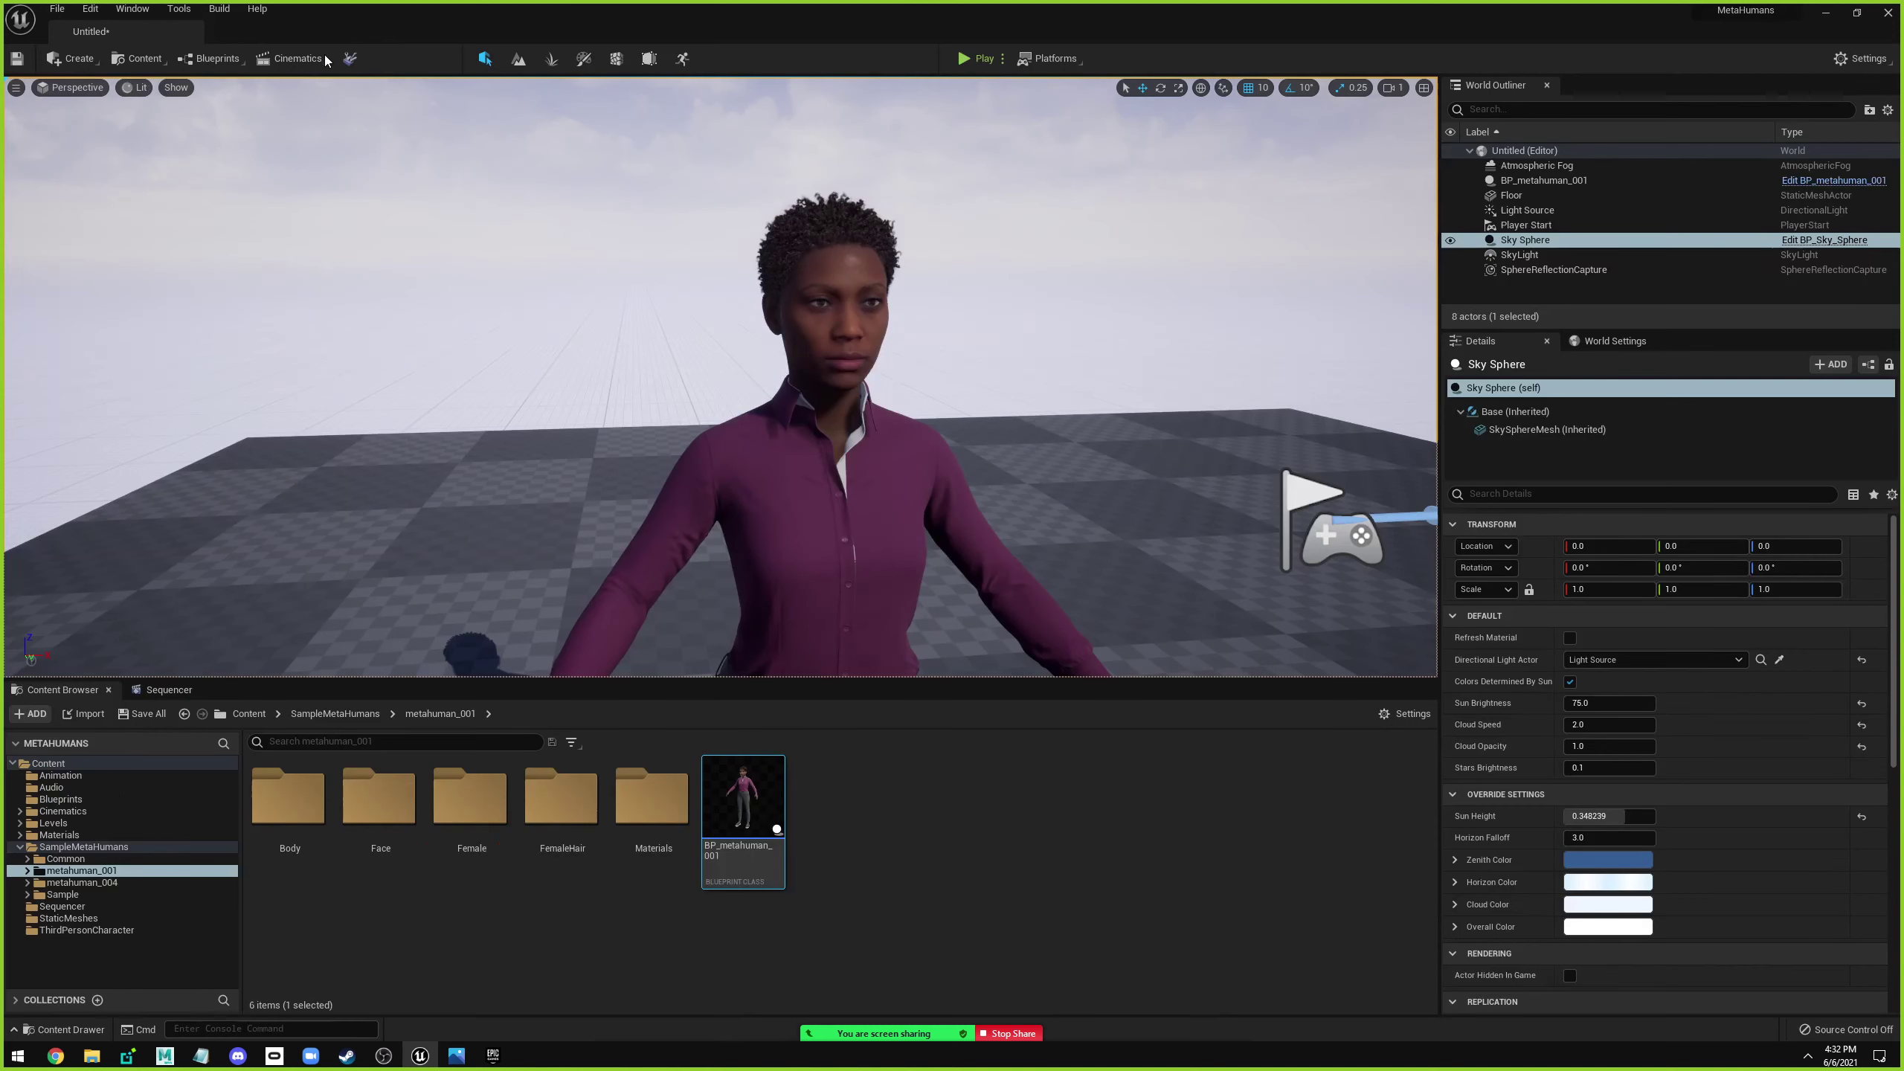
# Reopen Plugins, confirm the 'livelink' and 'arkit' plugins are enabled, and return to the Untitled level.
pyautogui.click(135, 14)
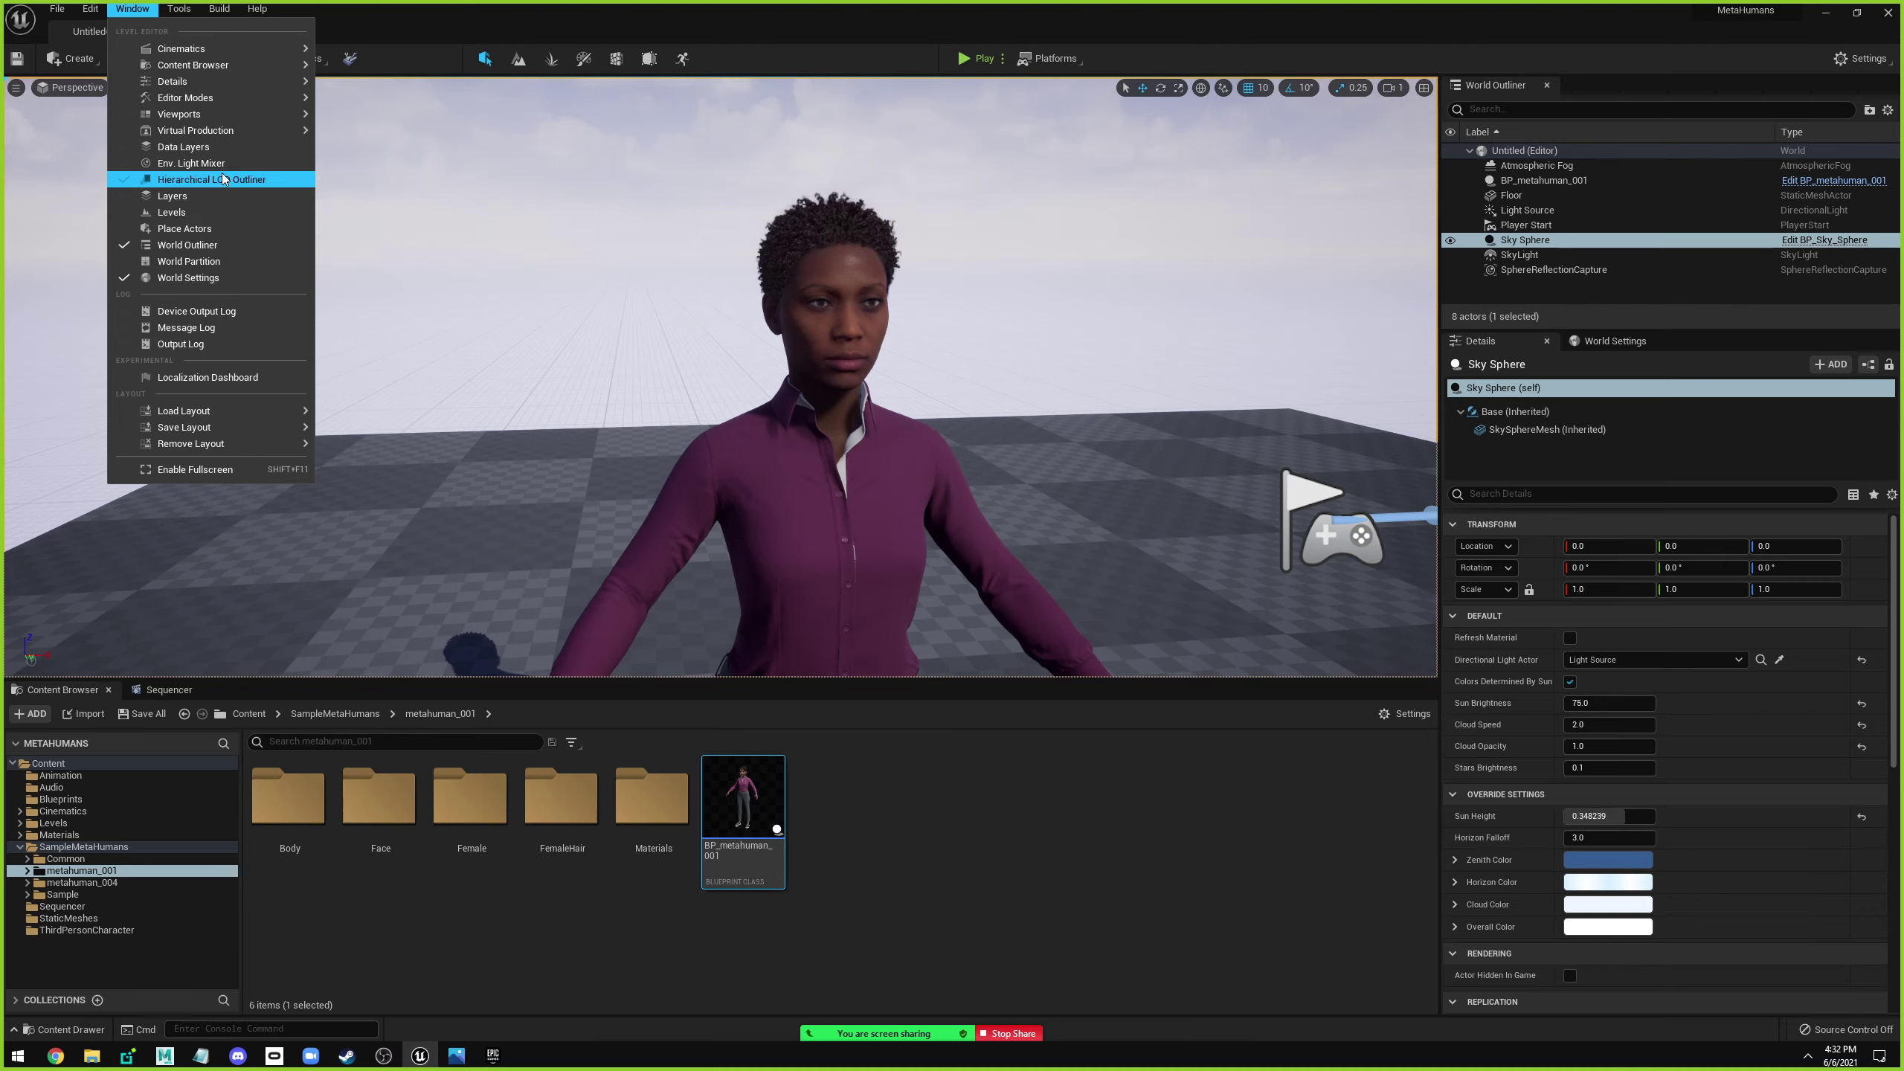
pyautogui.moveTo(90, 9)
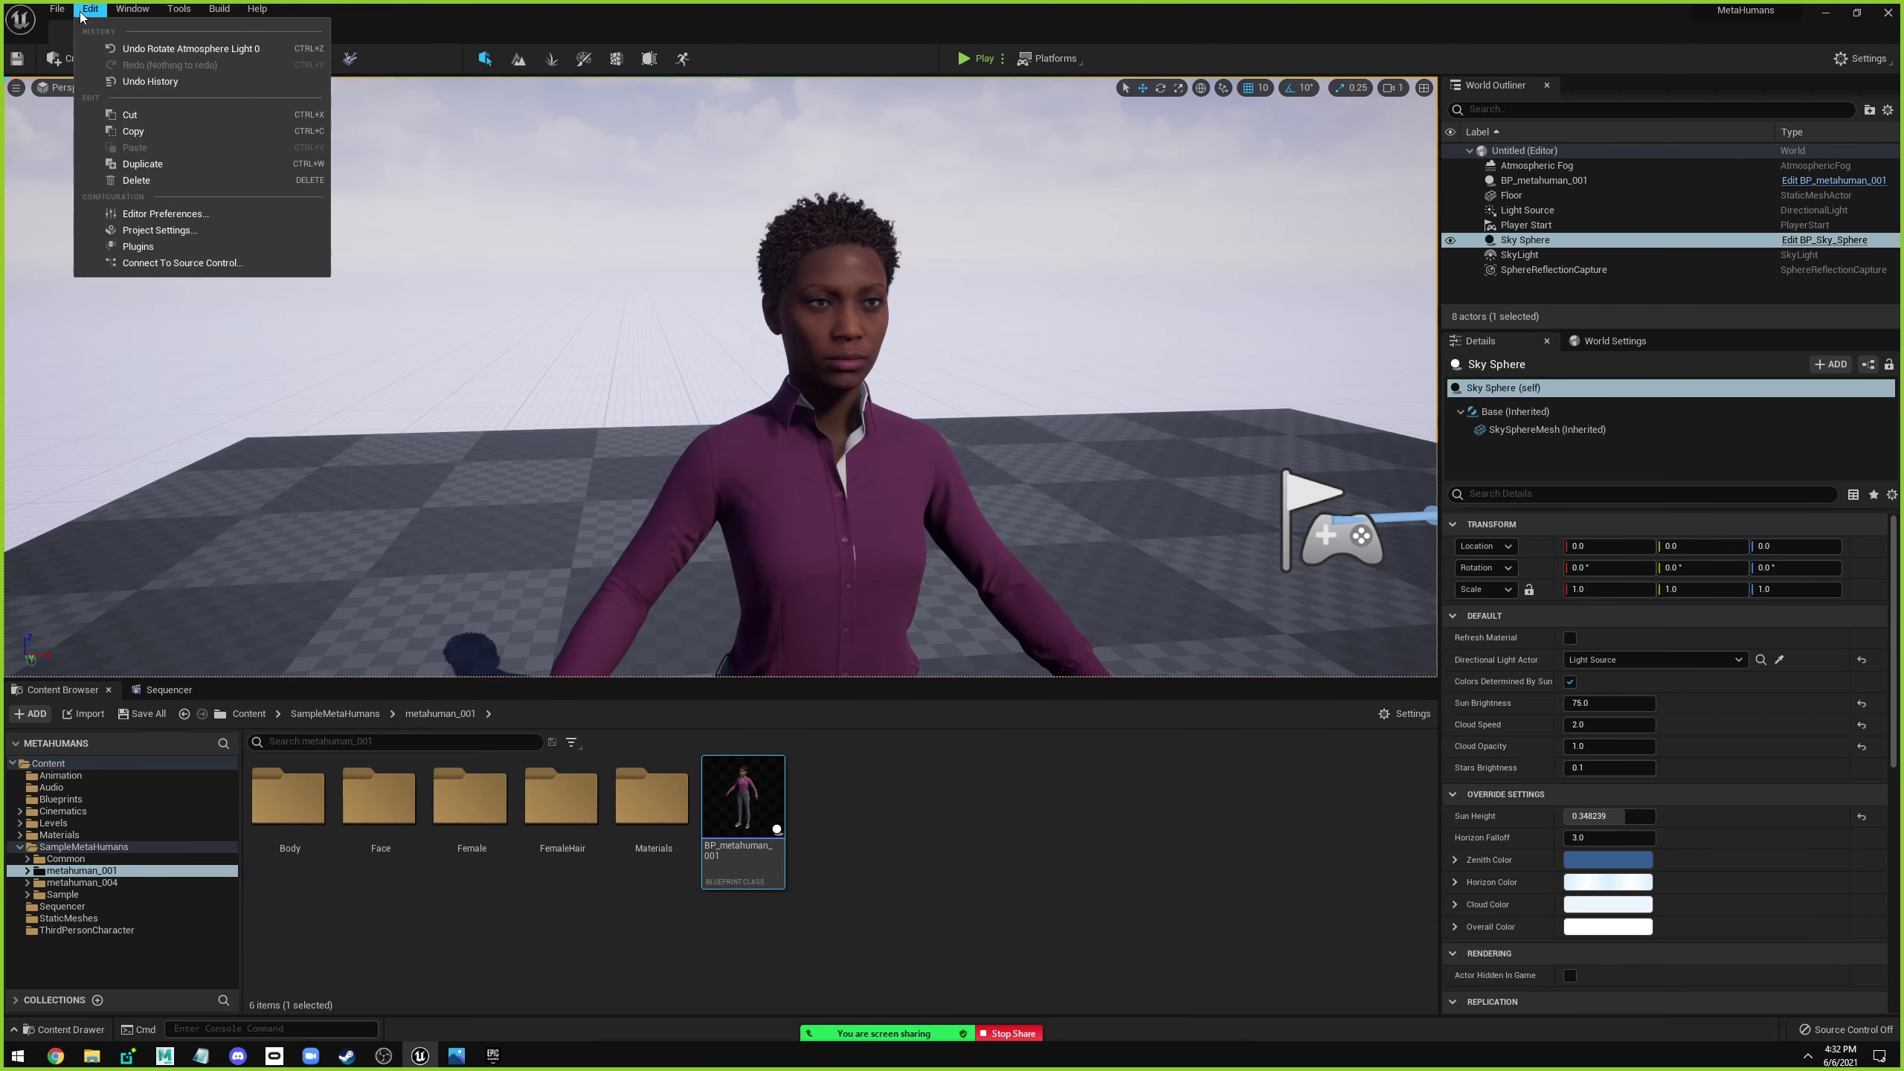
pyautogui.click(138, 247)
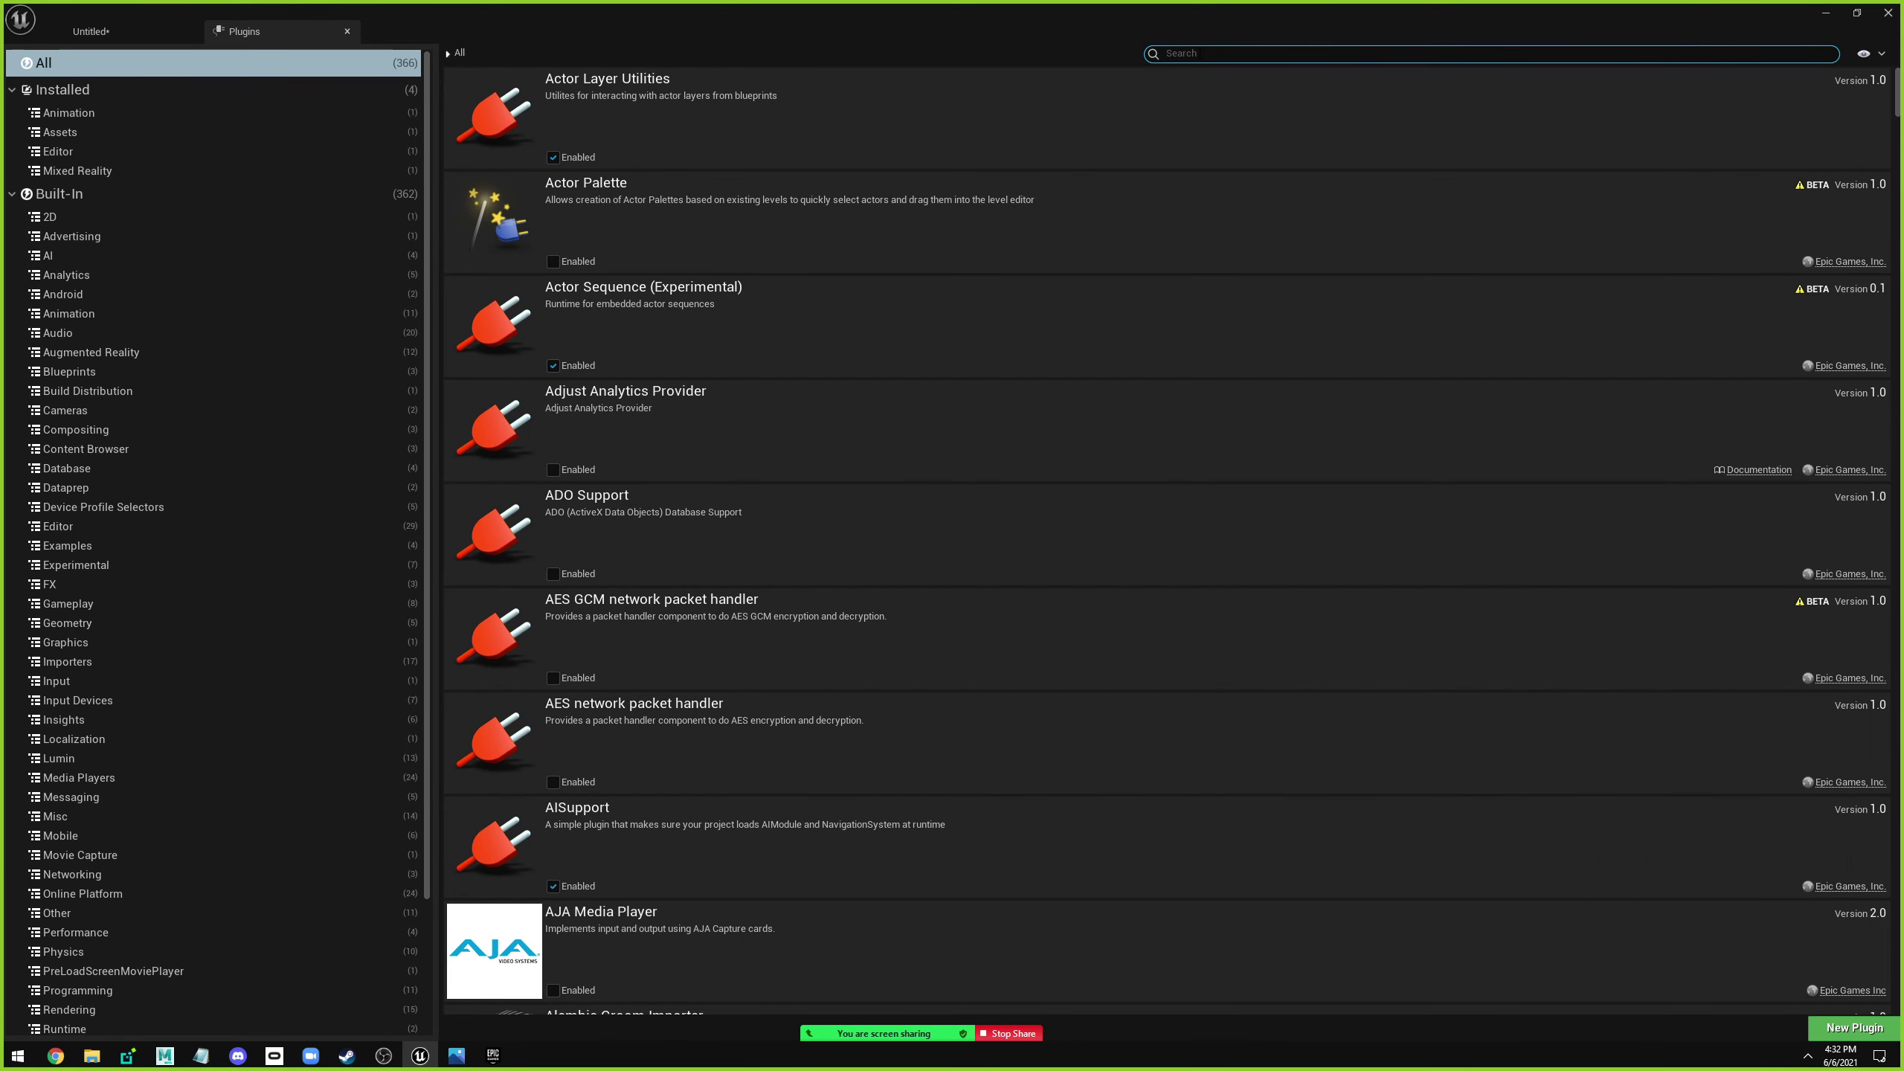
pyautogui.write('livelink')
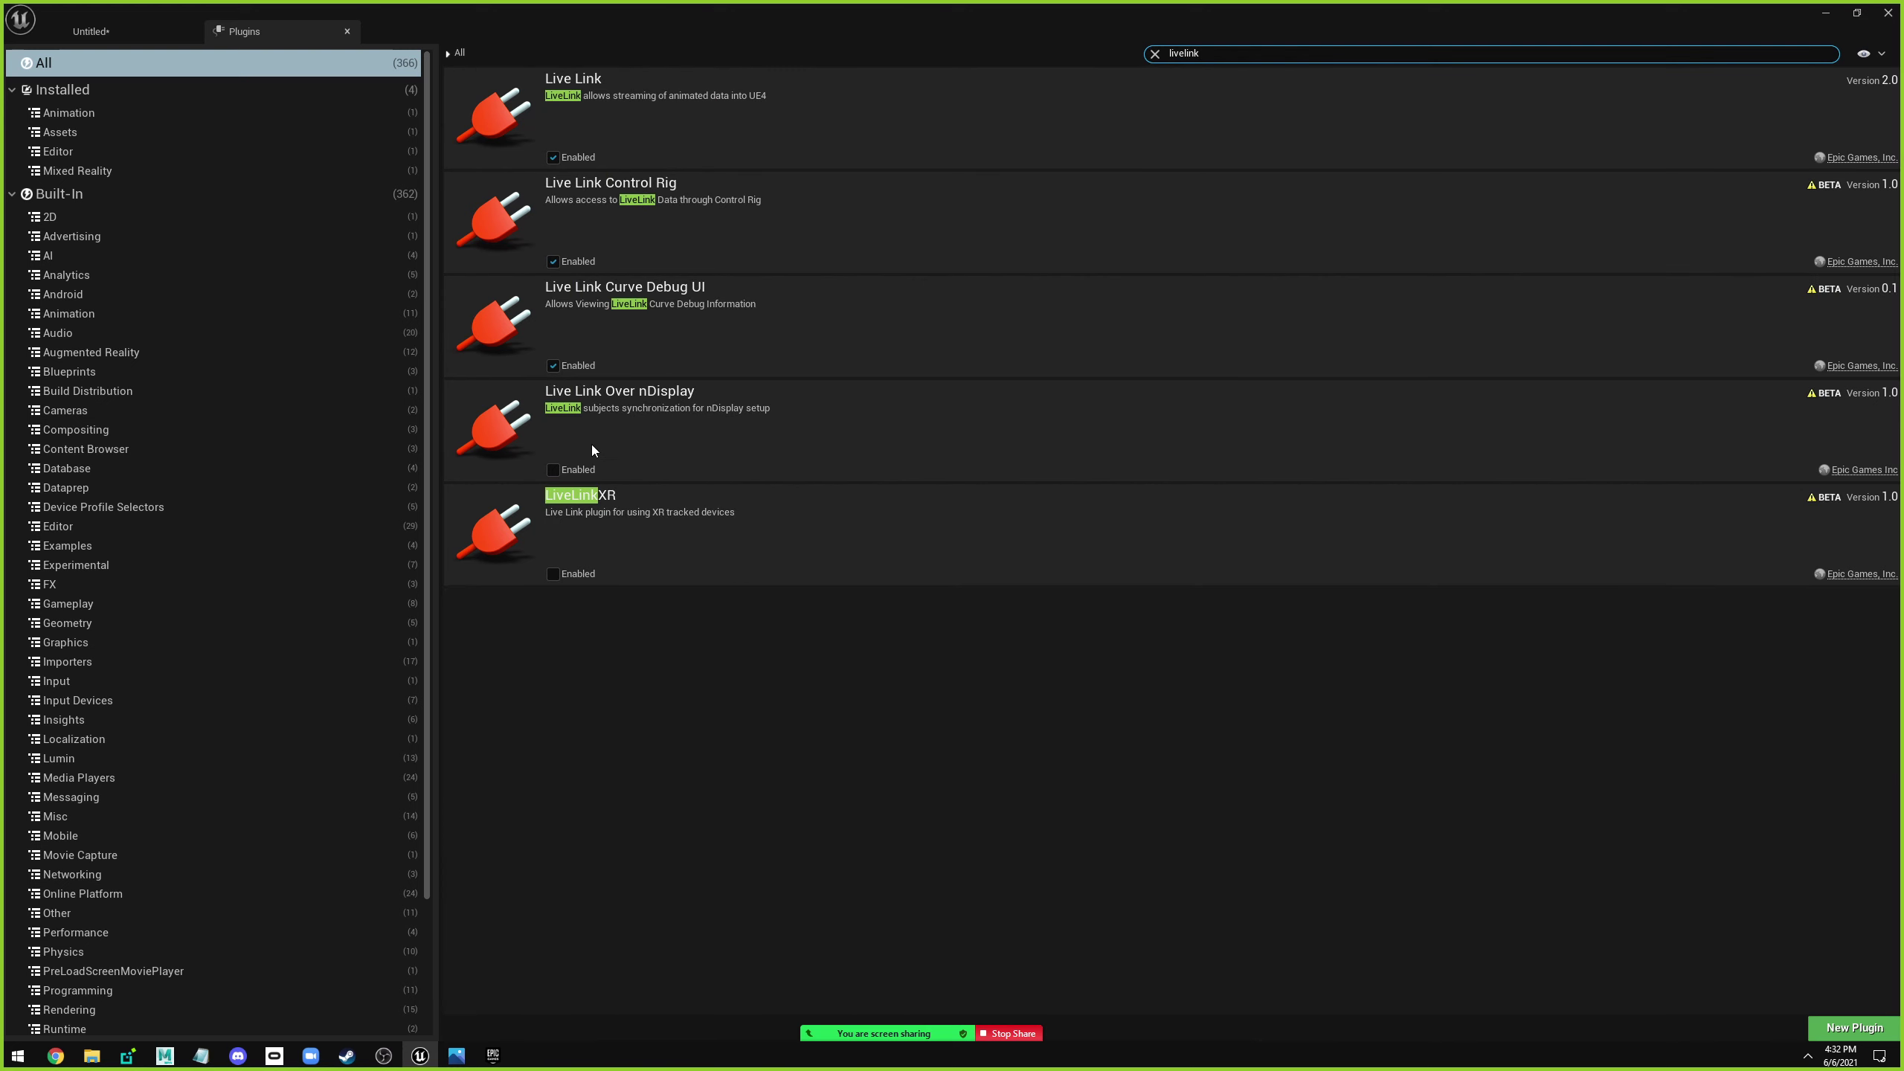
pyautogui.click(167, 26)
pyautogui.click(247, 31)
pyautogui.write('arkit')
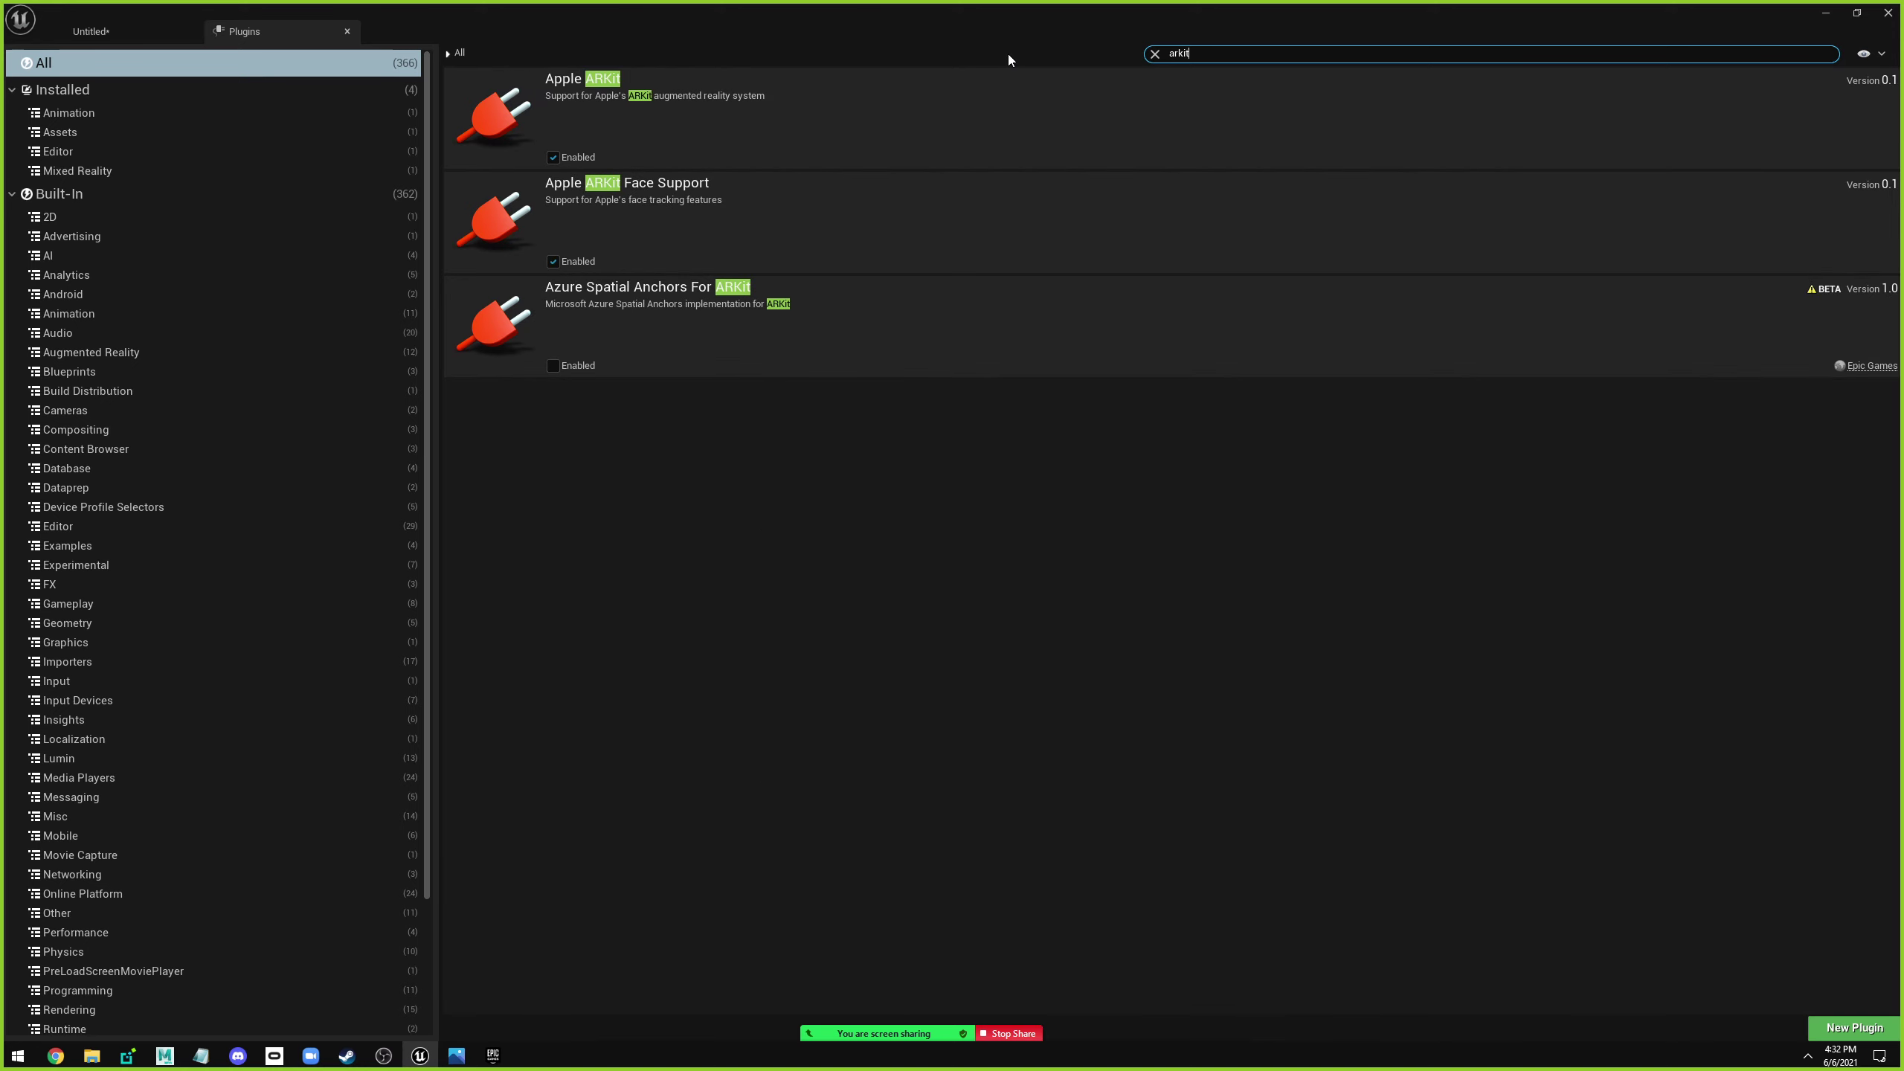
pyautogui.click(116, 32)
pyautogui.click(148, 11)
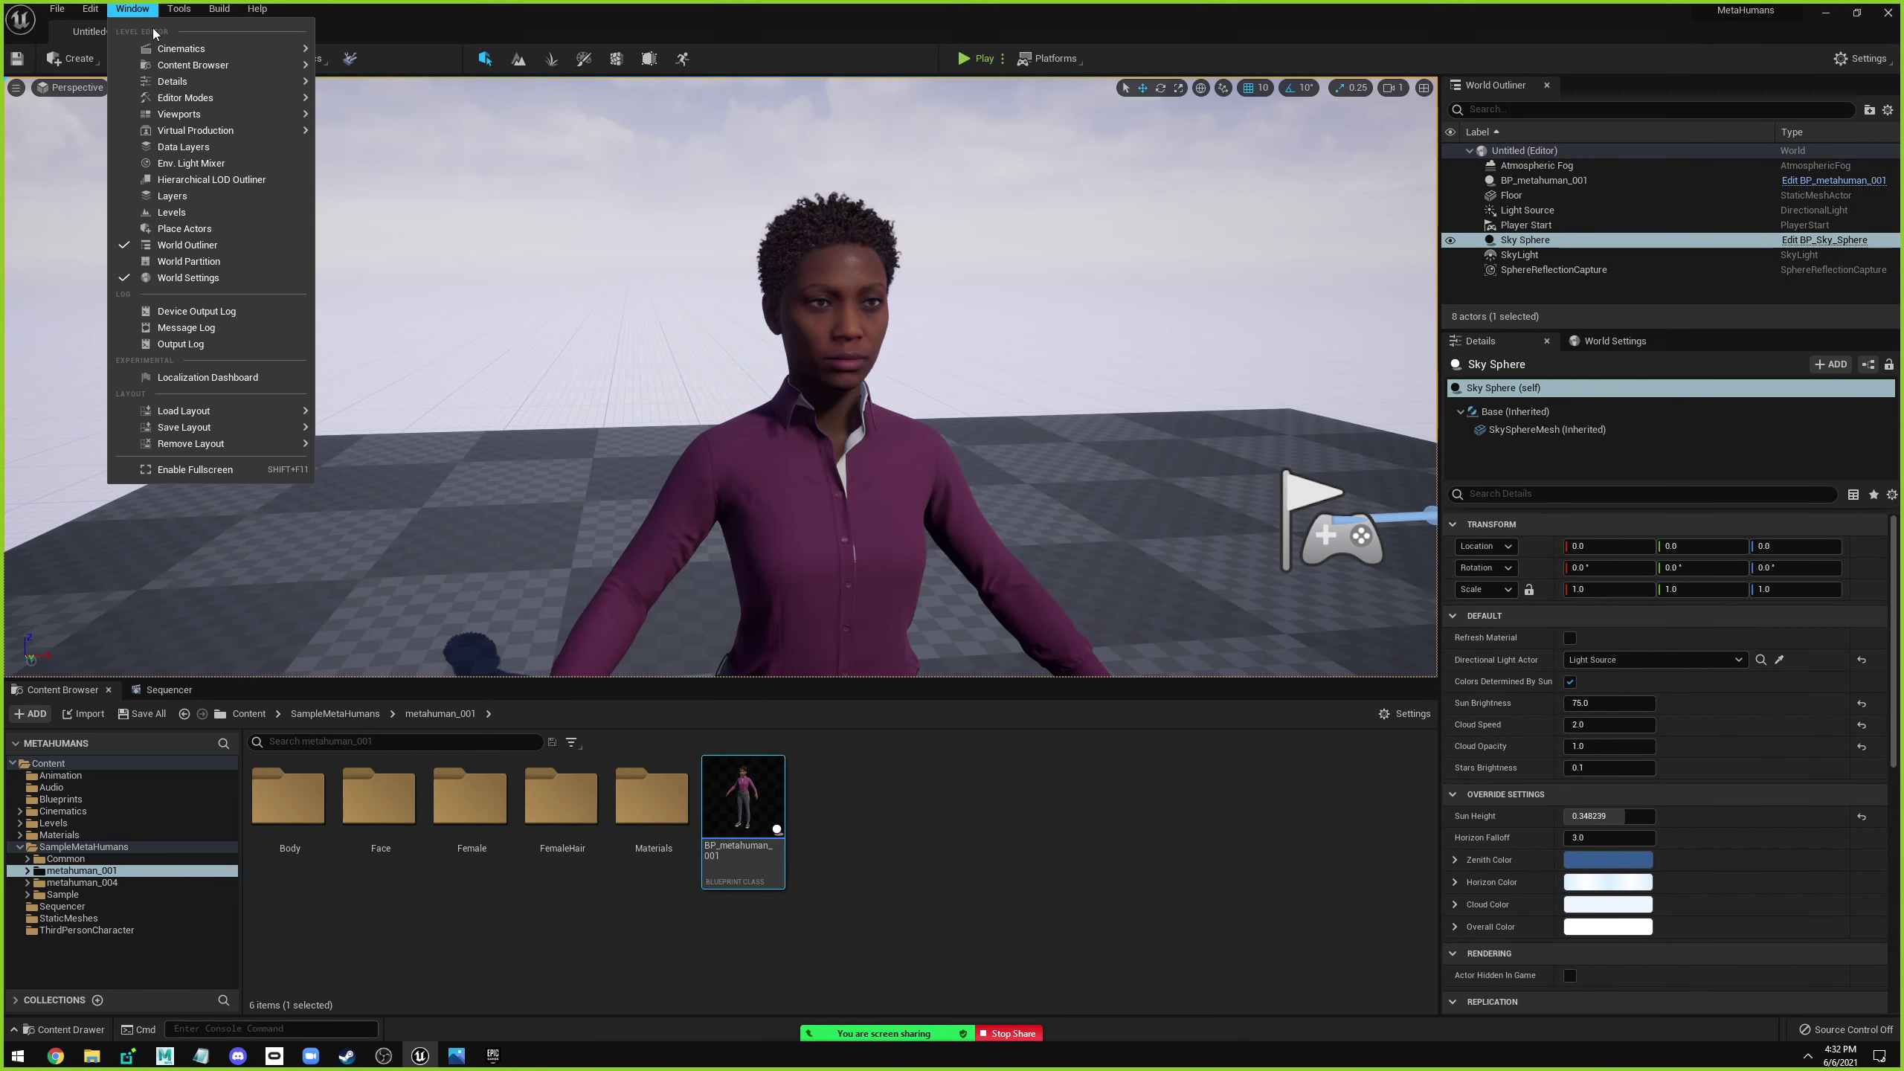
pyautogui.moveTo(198, 51)
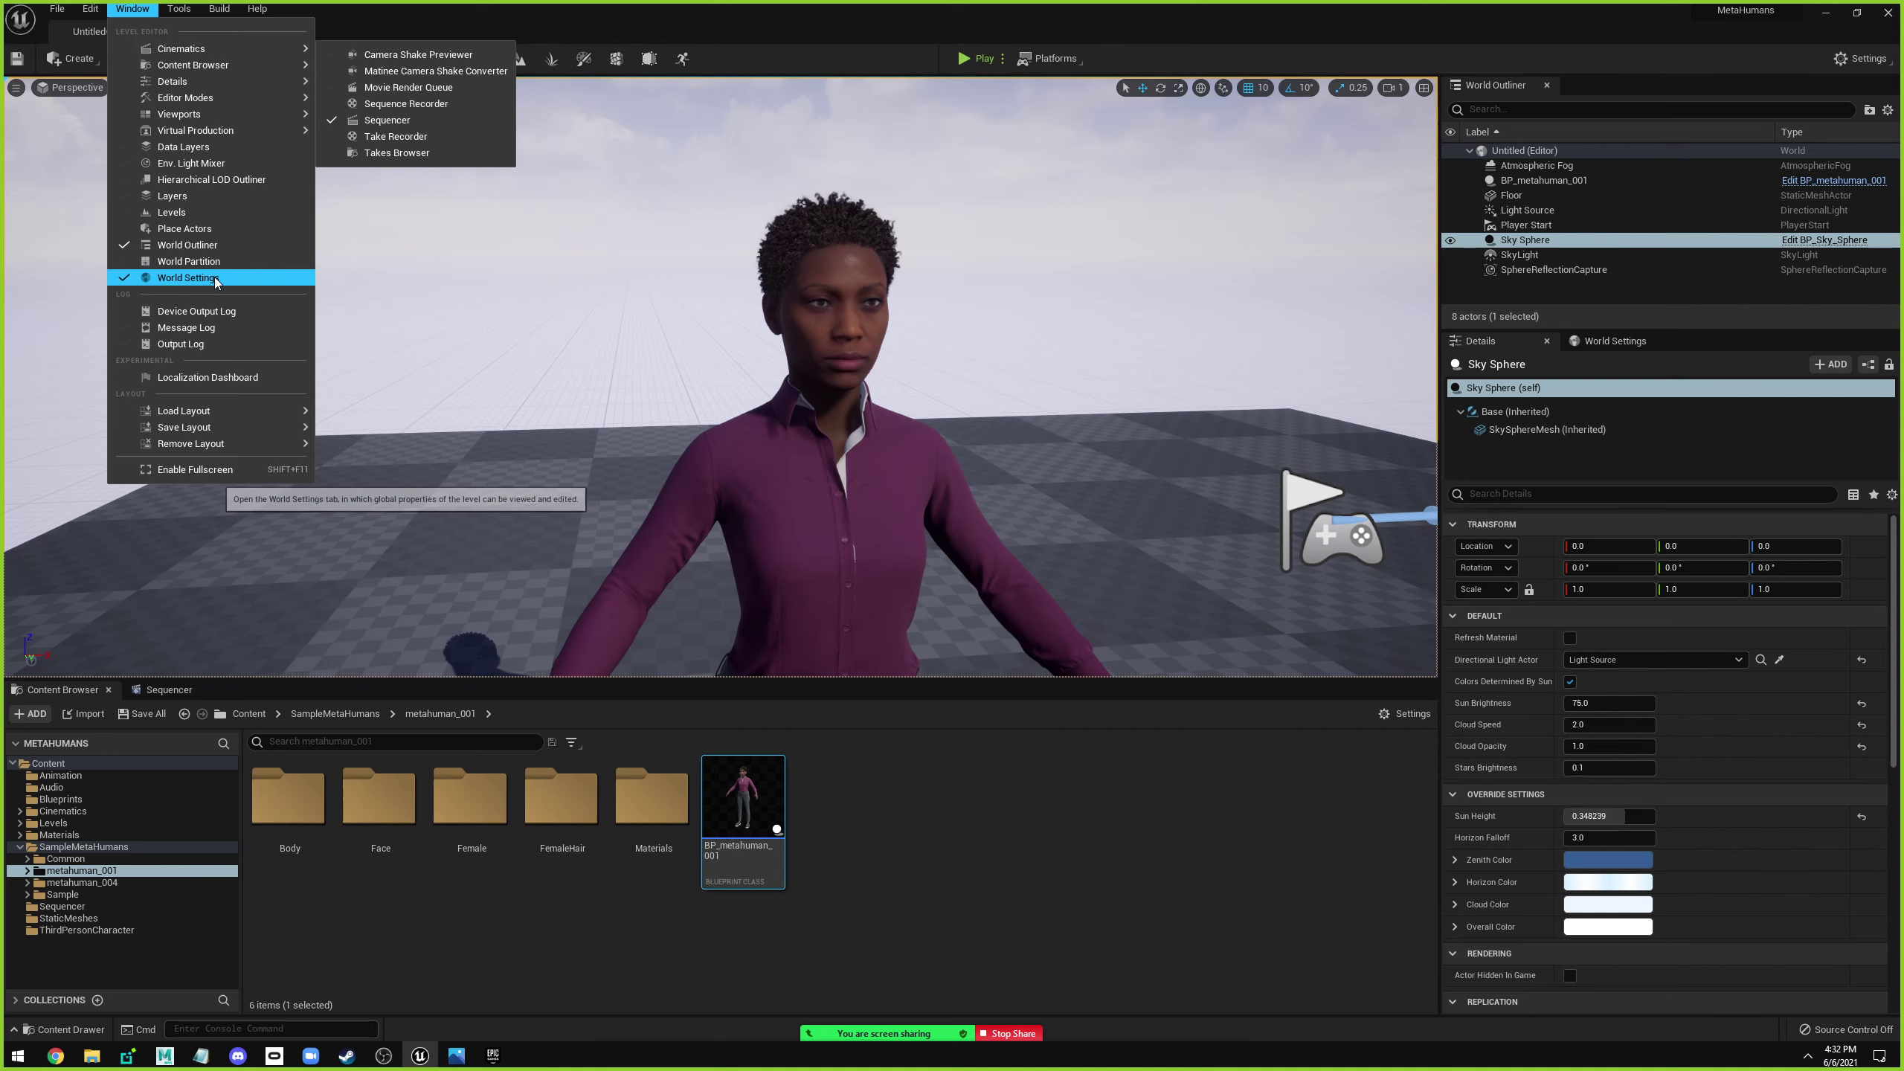
pyautogui.moveTo(242, 415)
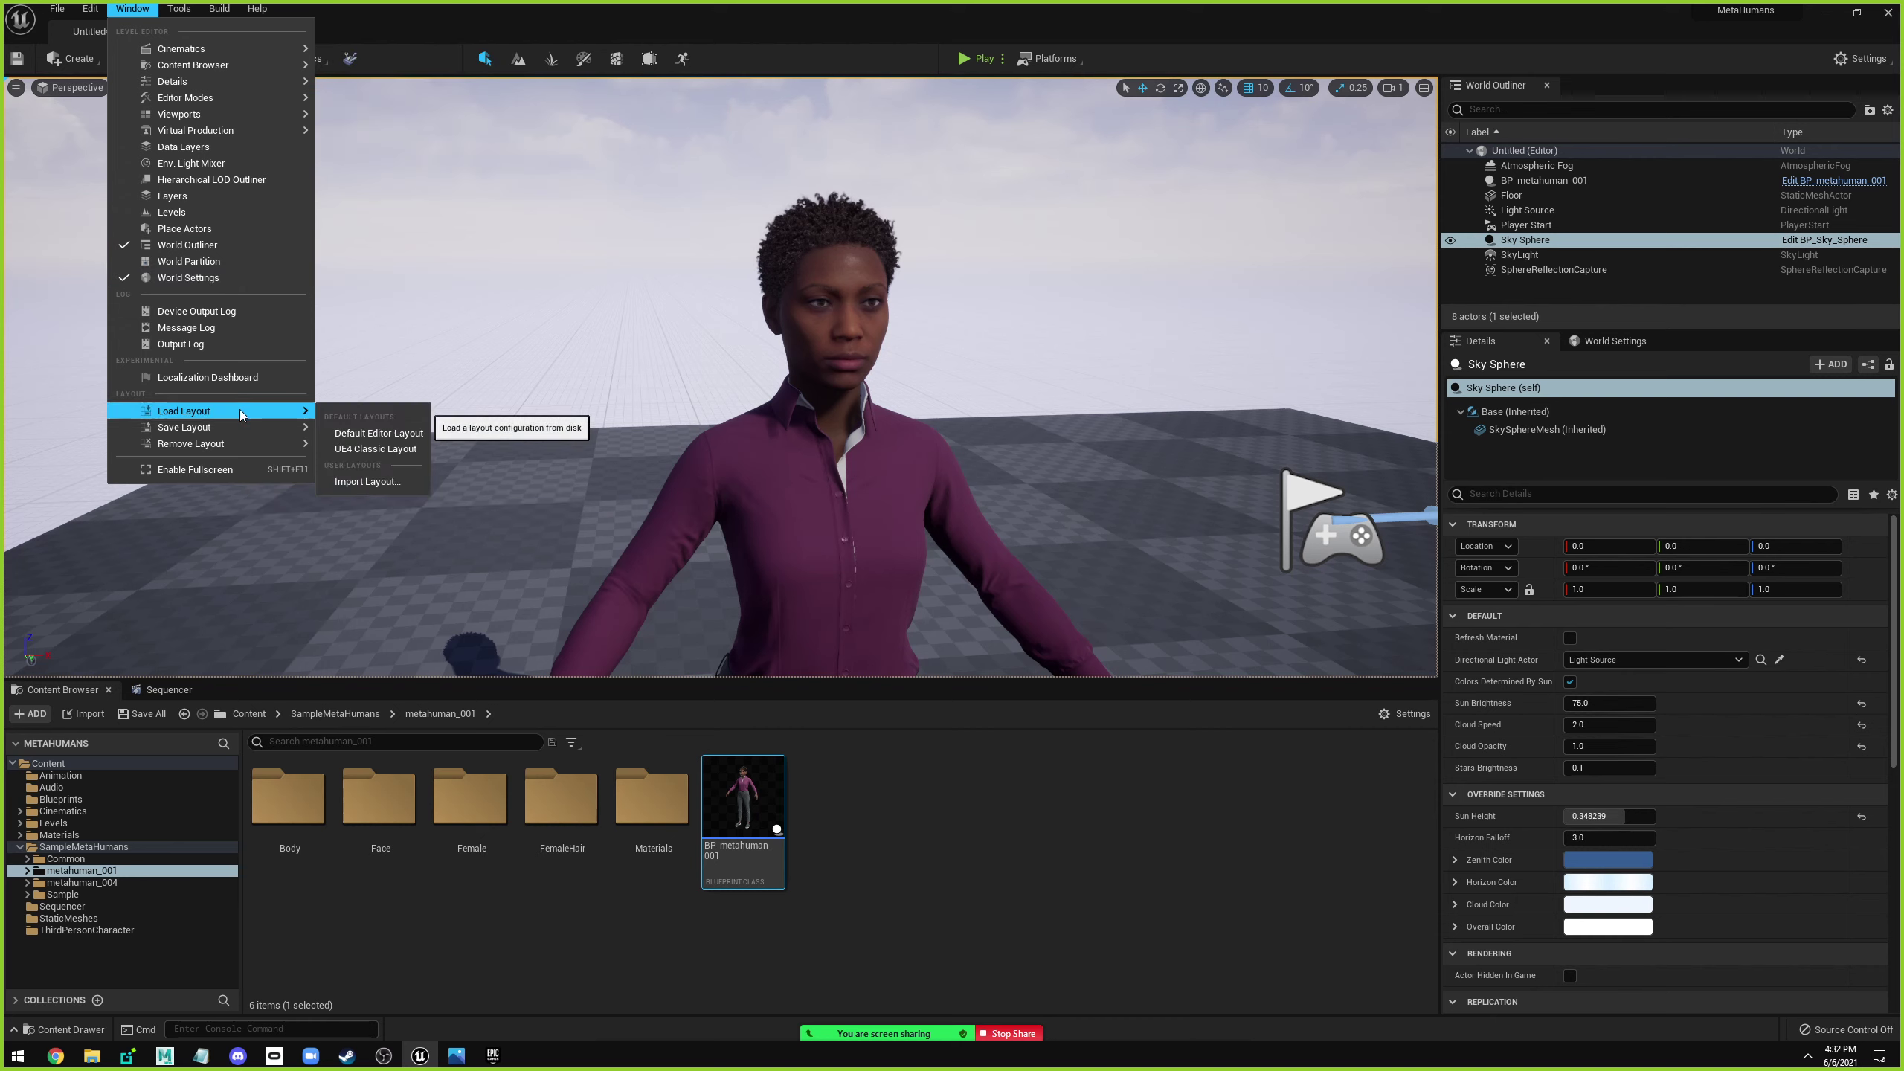
pyautogui.moveTo(180, 16)
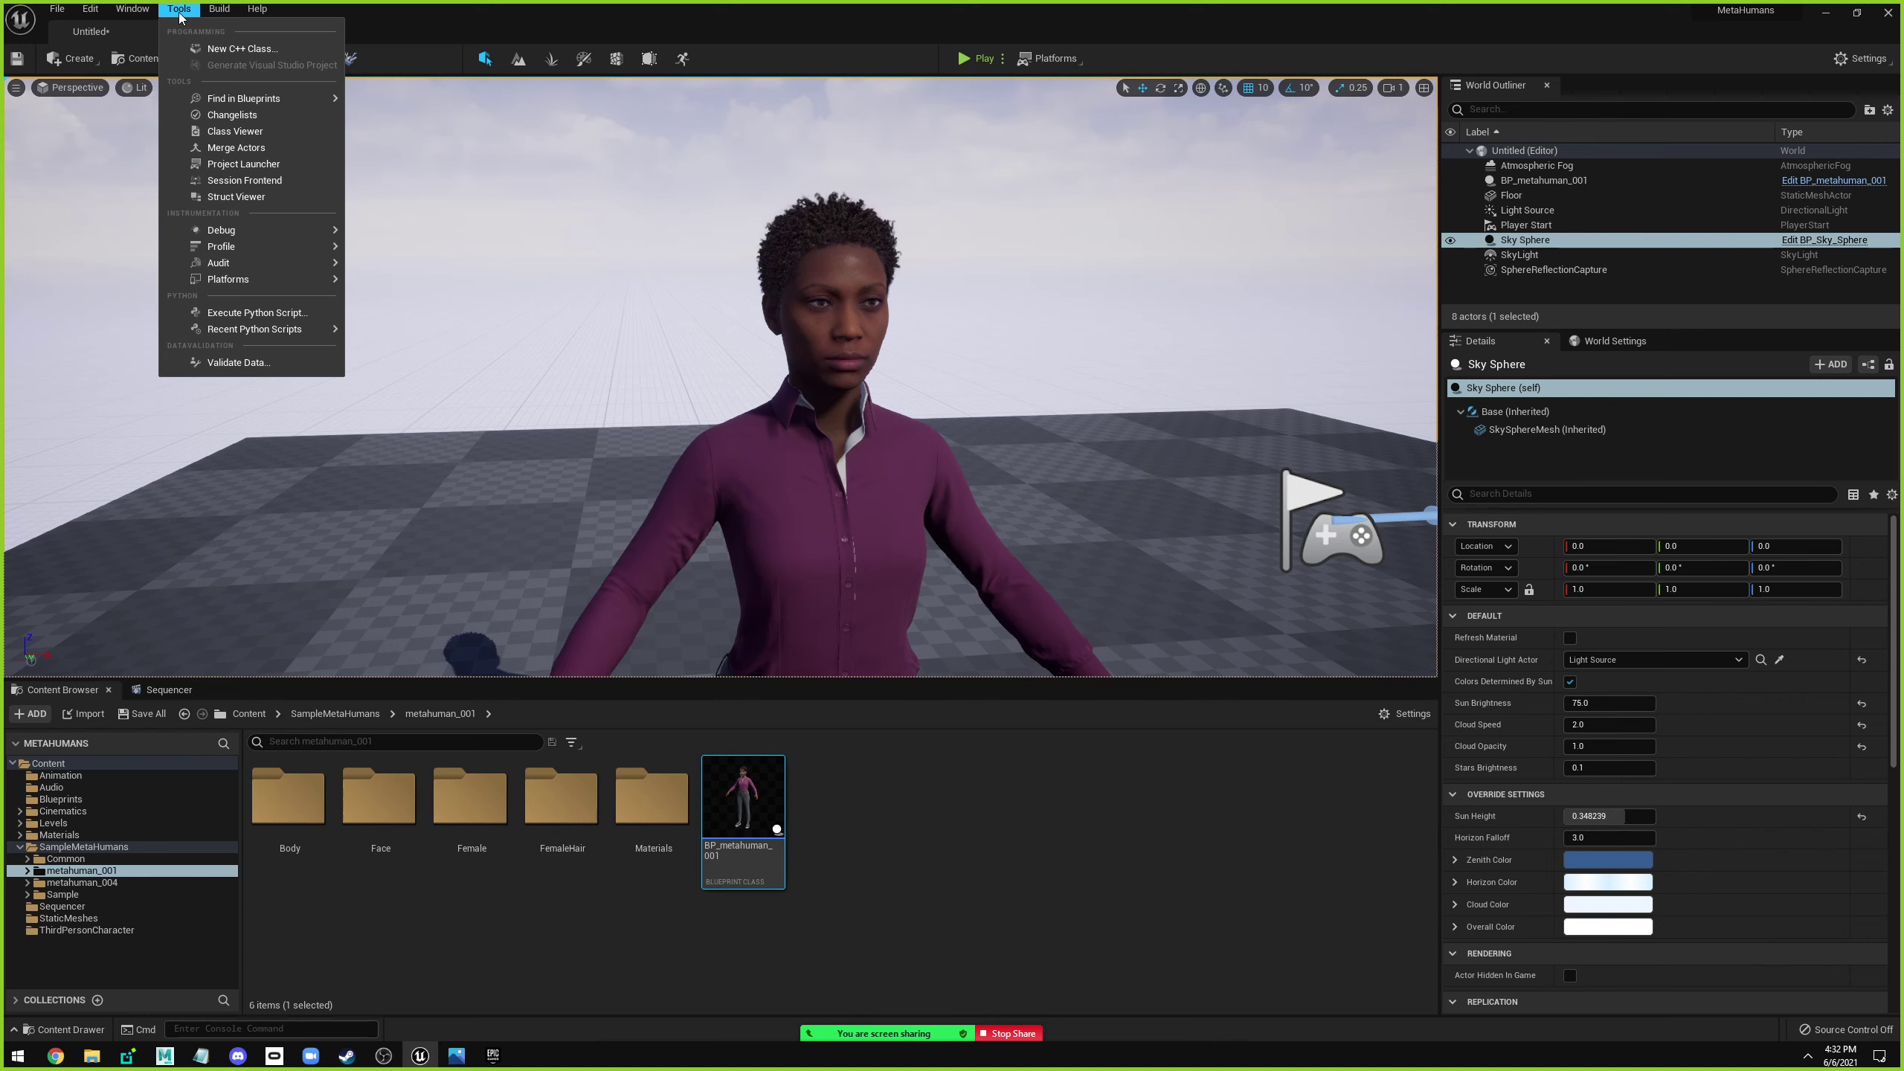
pyautogui.moveTo(244, 98)
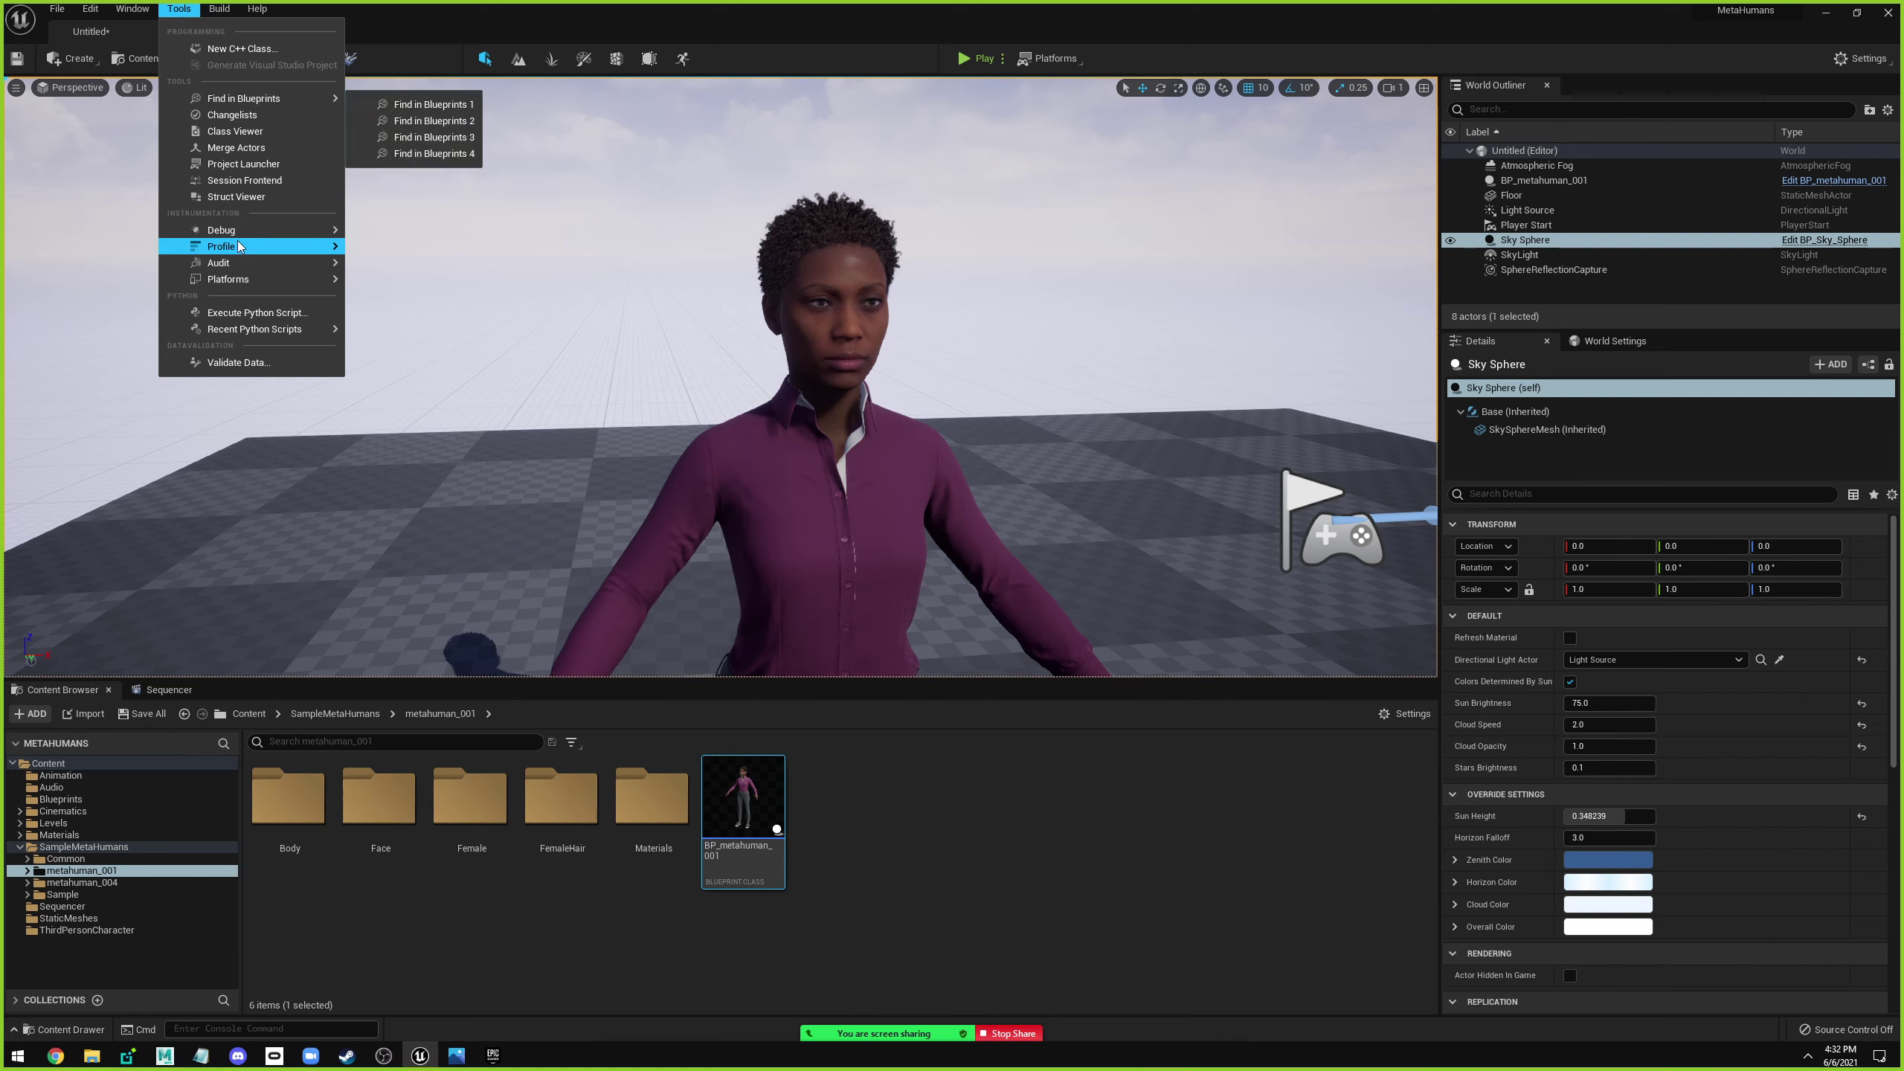
pyautogui.moveTo(247, 276)
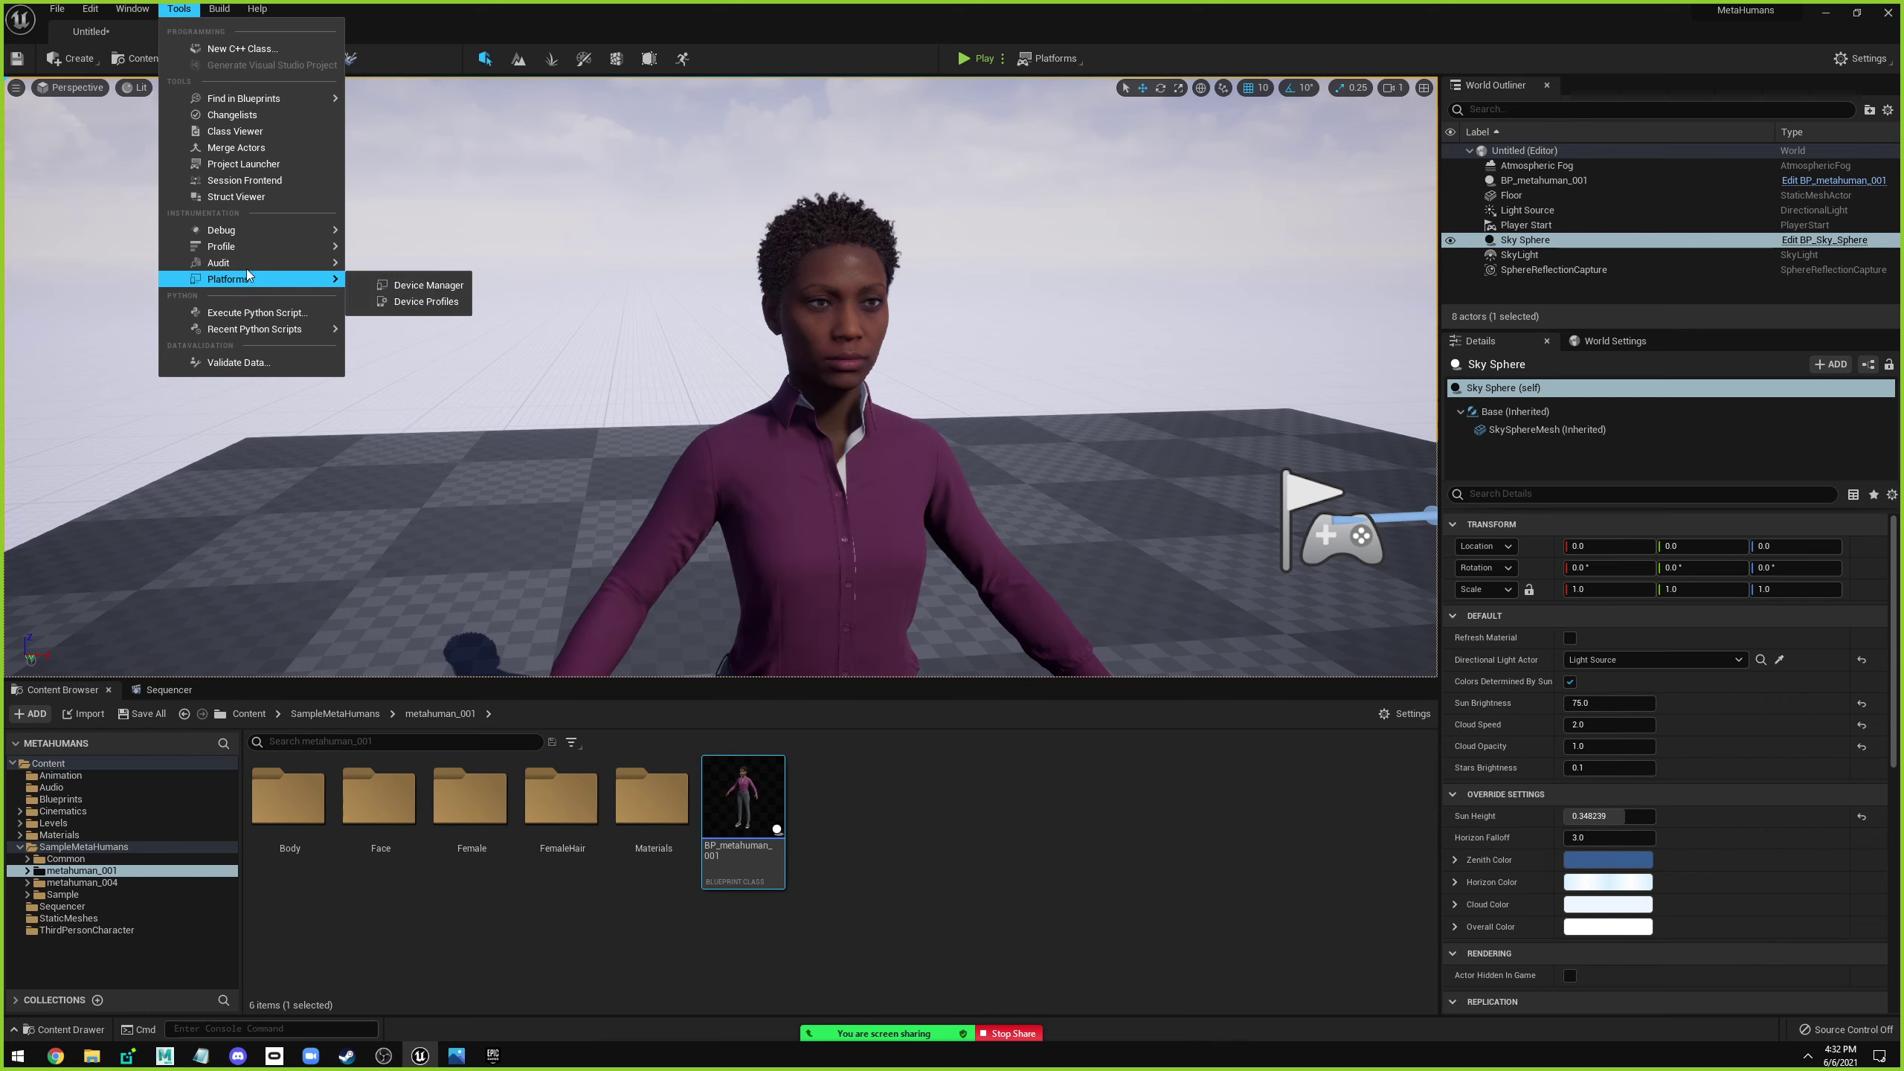
pyautogui.moveTo(251, 231)
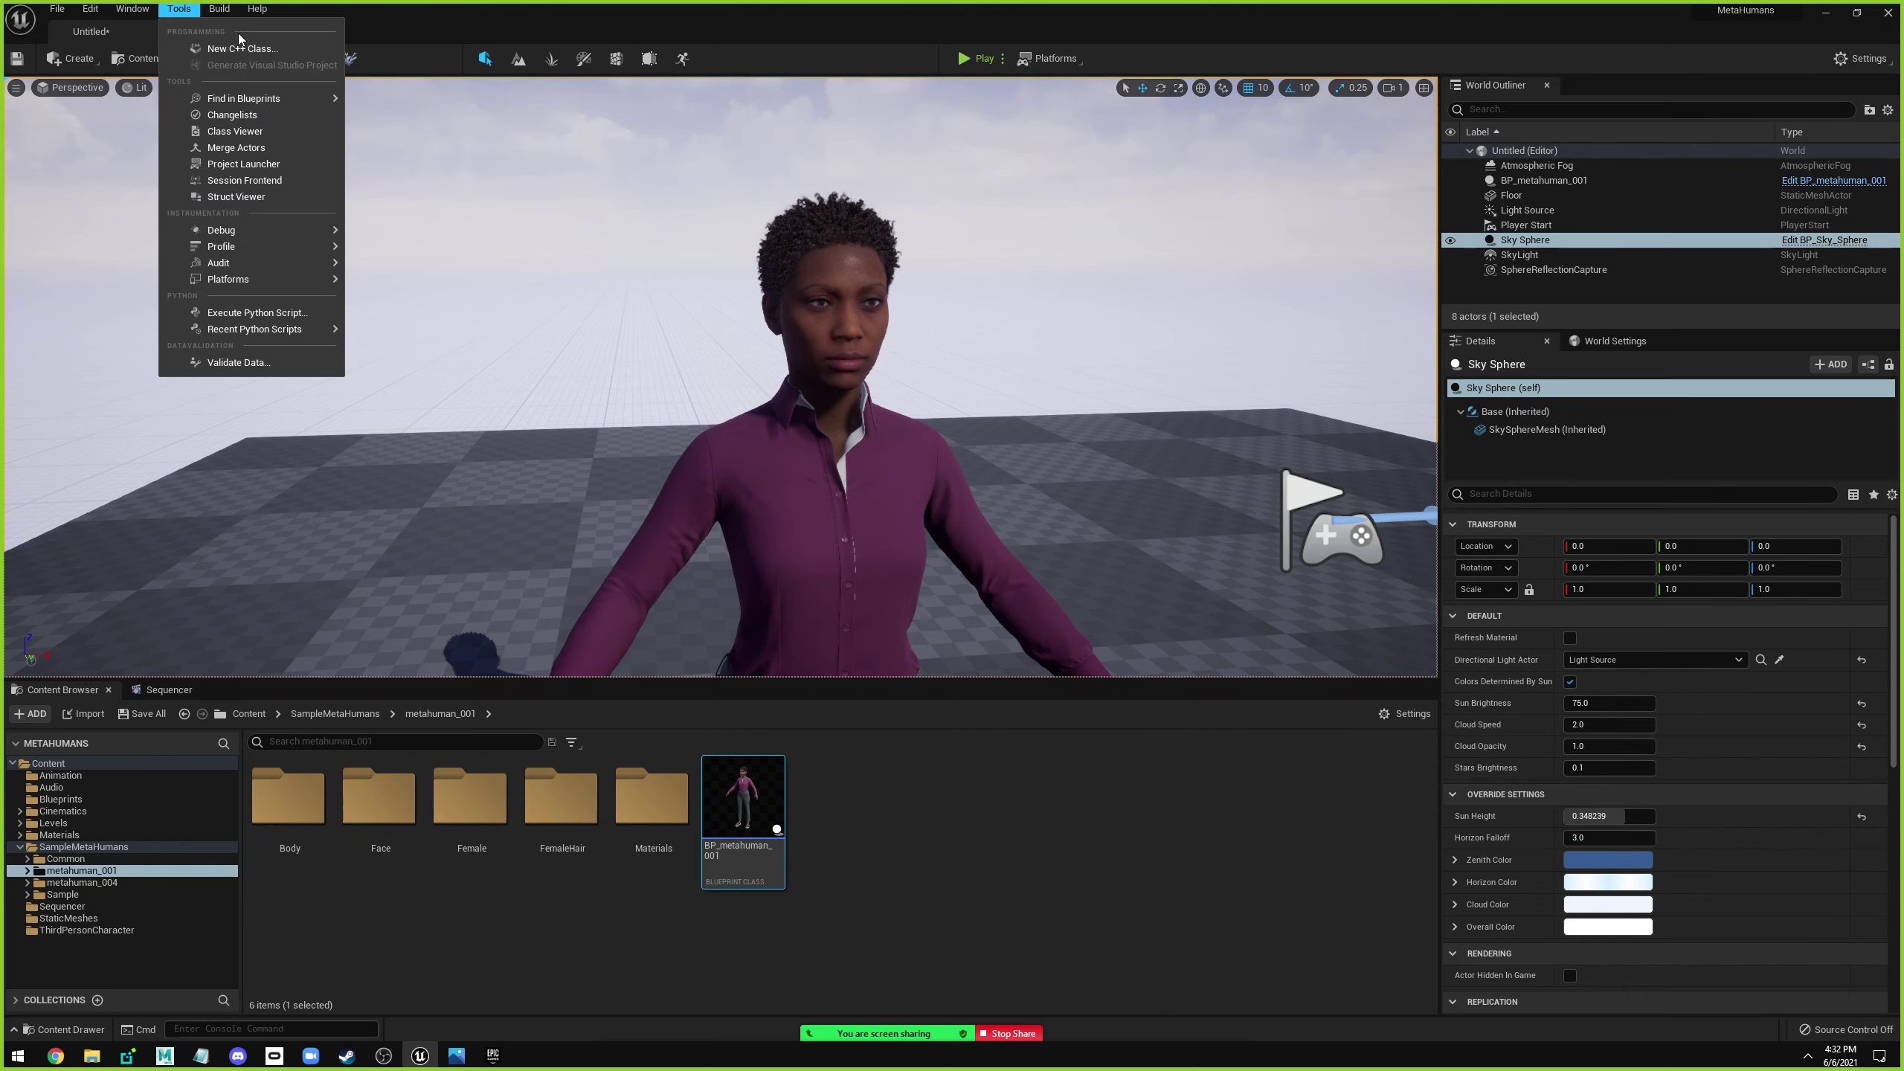
pyautogui.click(222, 10)
pyautogui.click(225, 10)
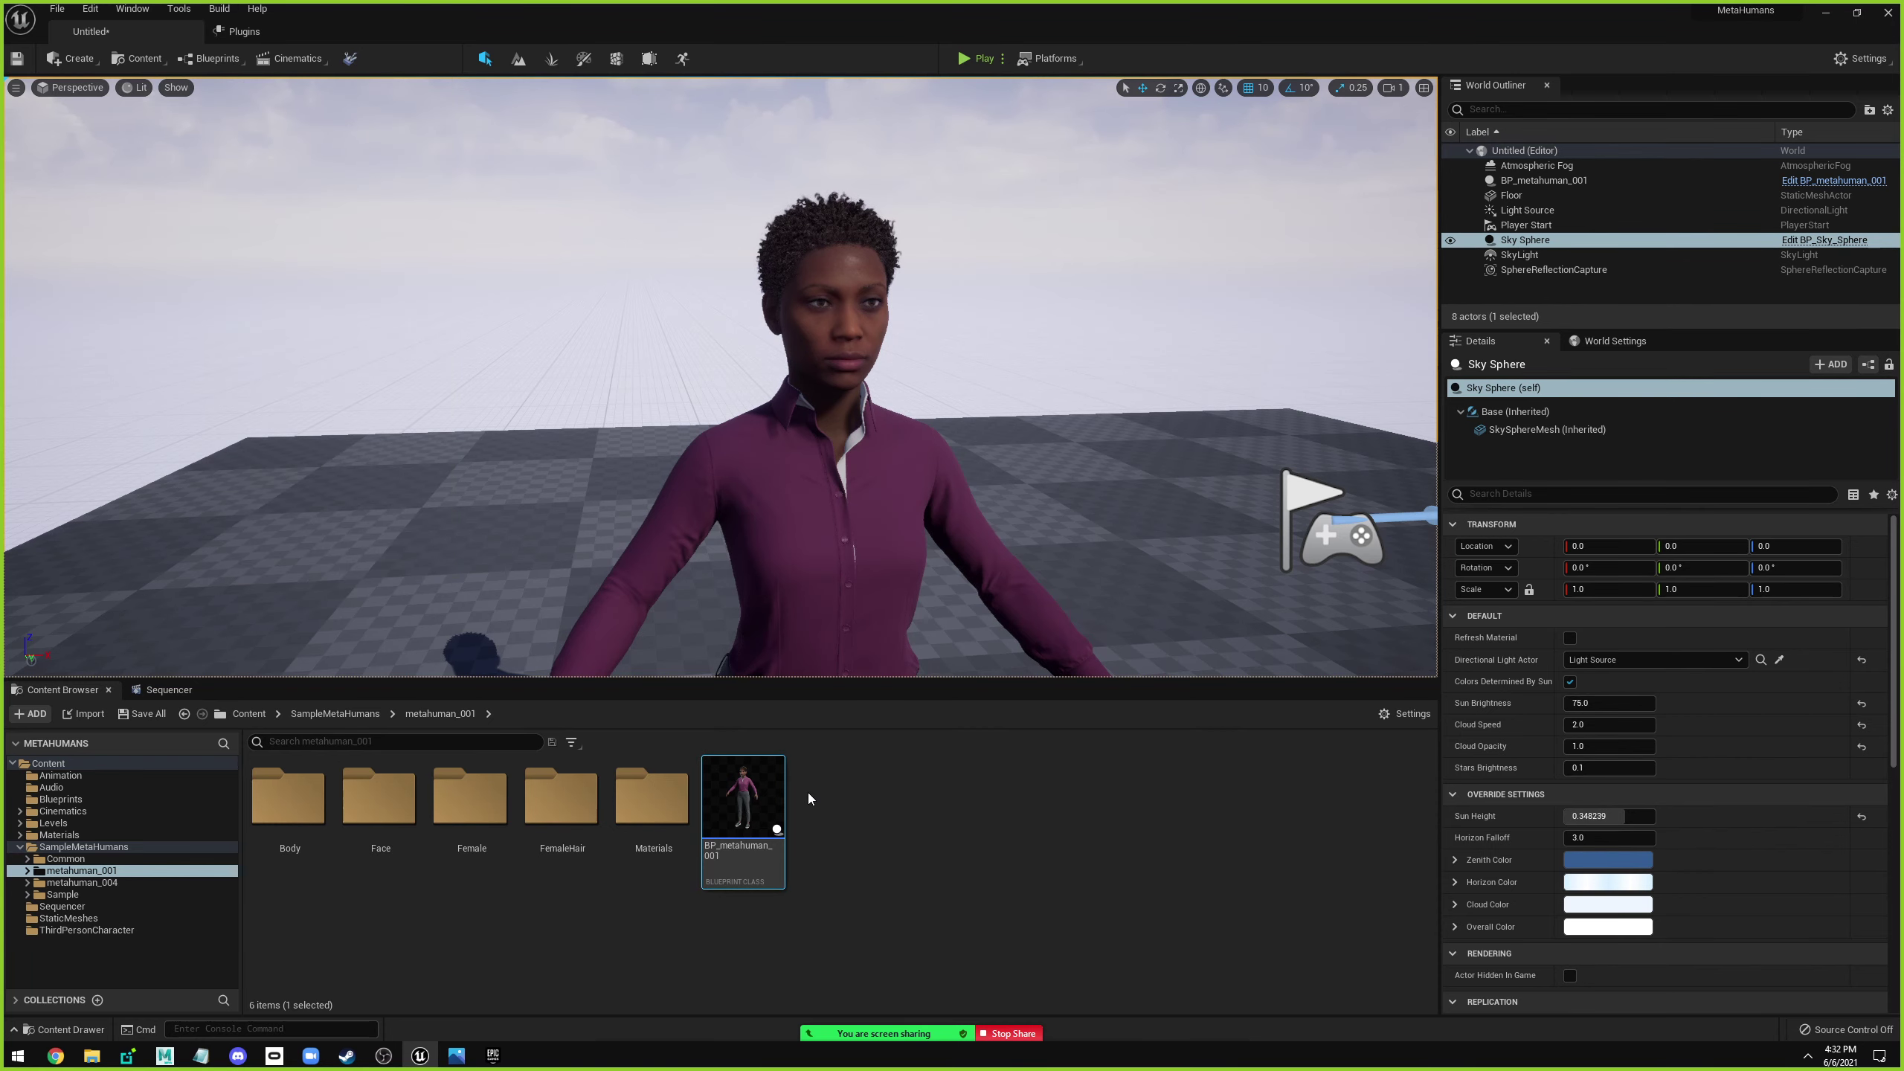
# Switch to the Epic Games Launcher, launch Unreal Engine 4.26.2, and minimize the launcher.
pyautogui.press('super+Tab')
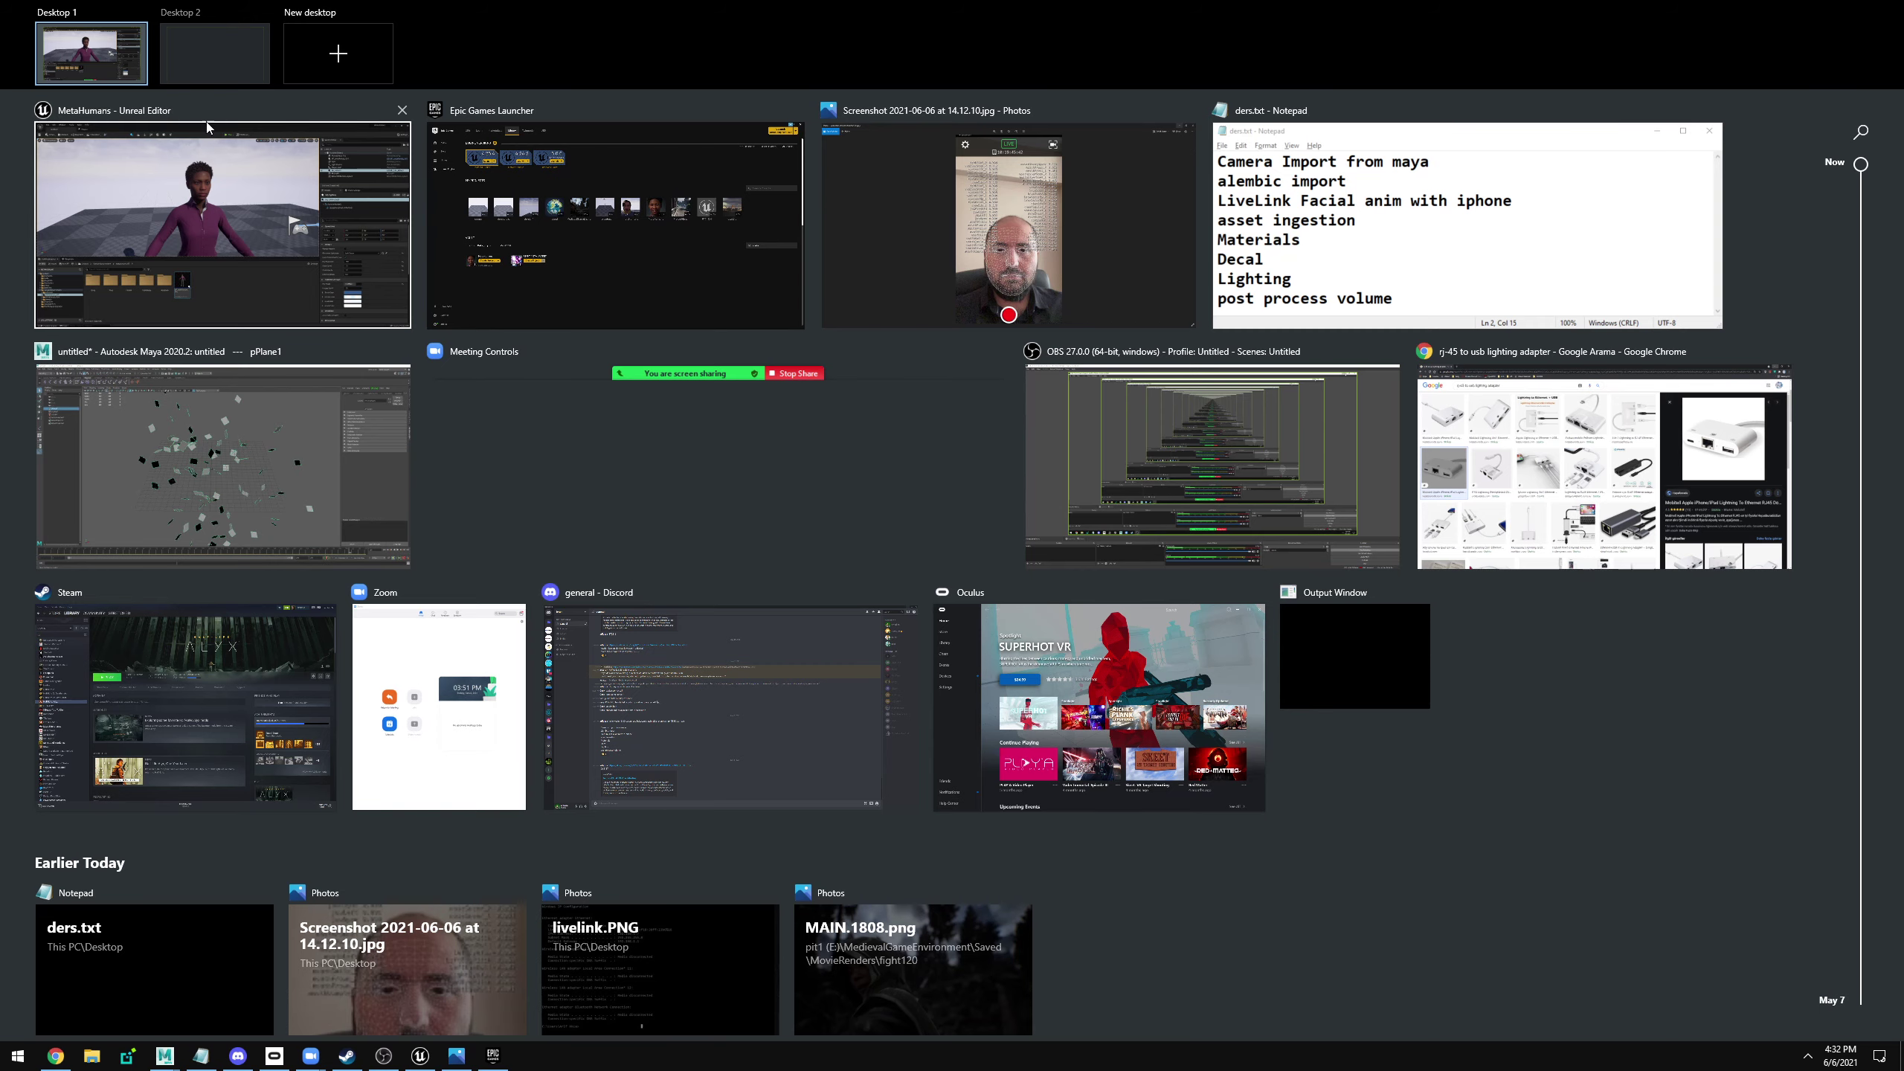
pyautogui.click(487, 244)
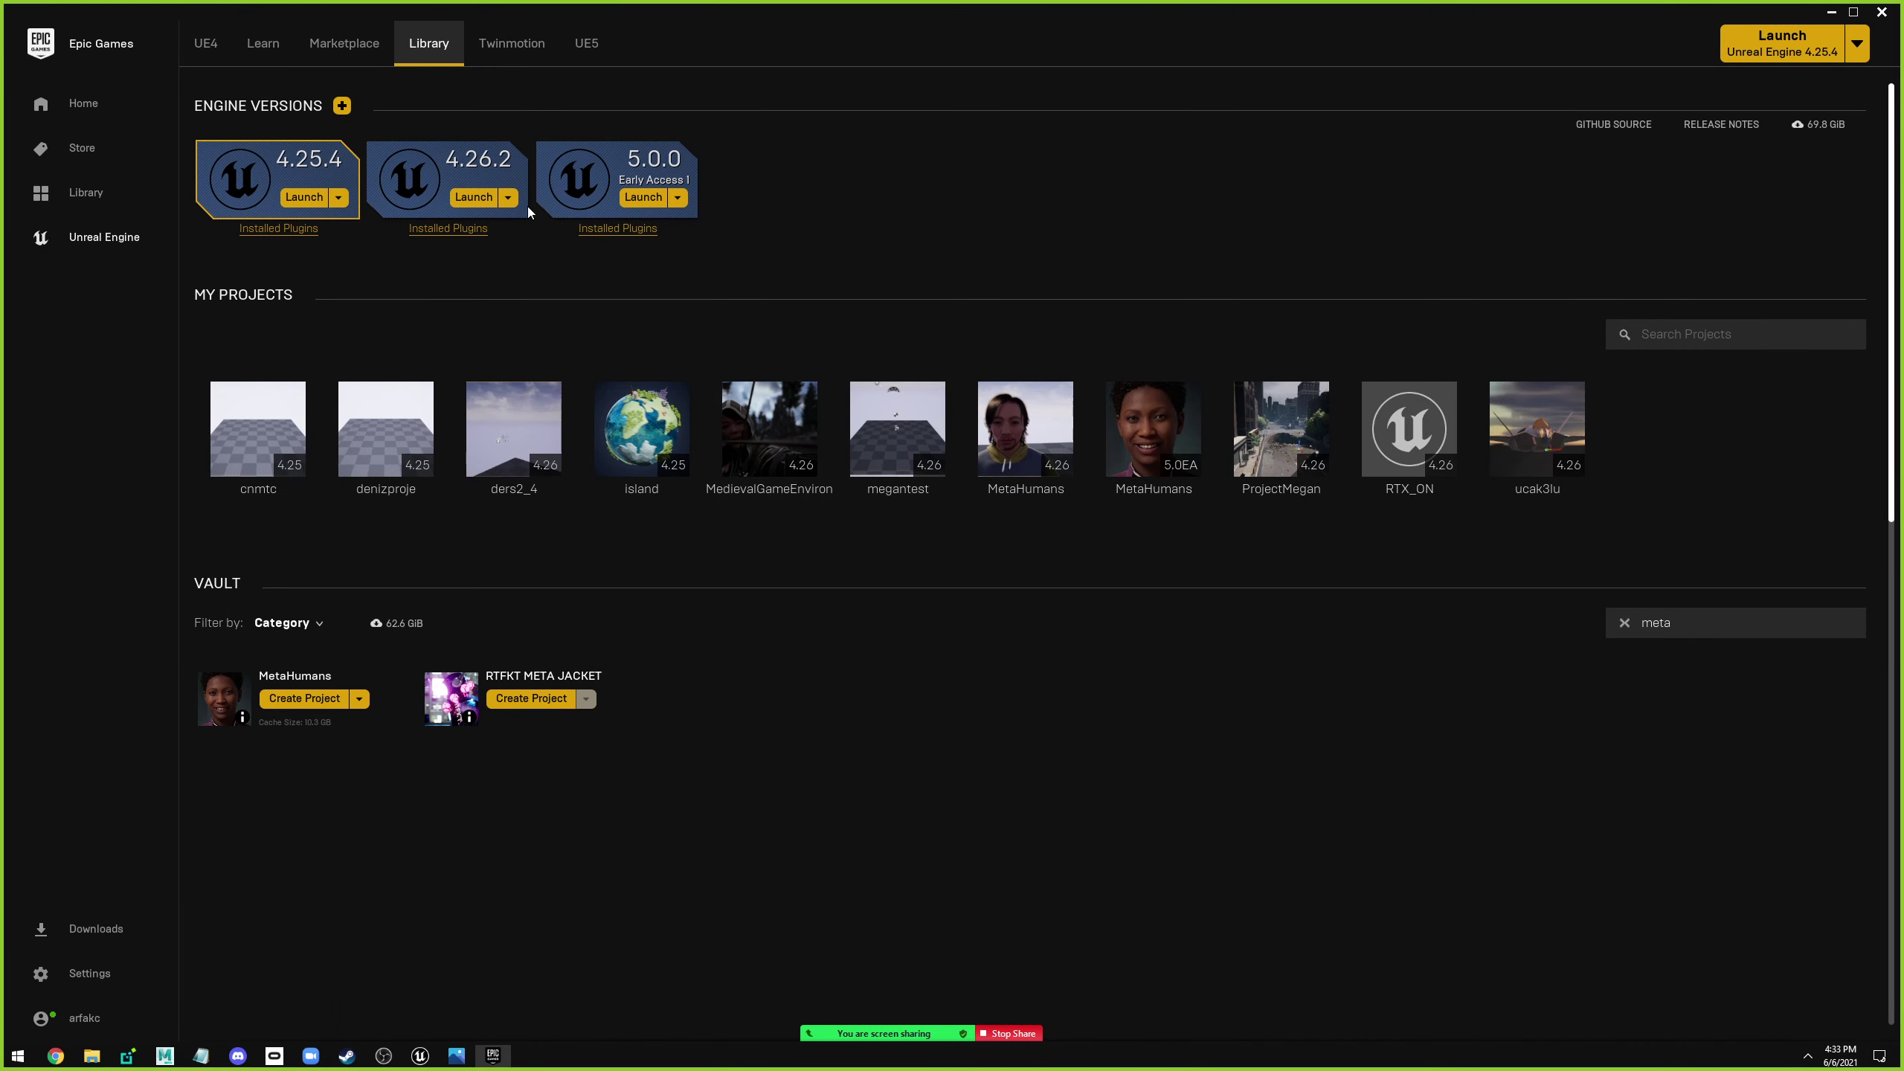
pyautogui.click(475, 203)
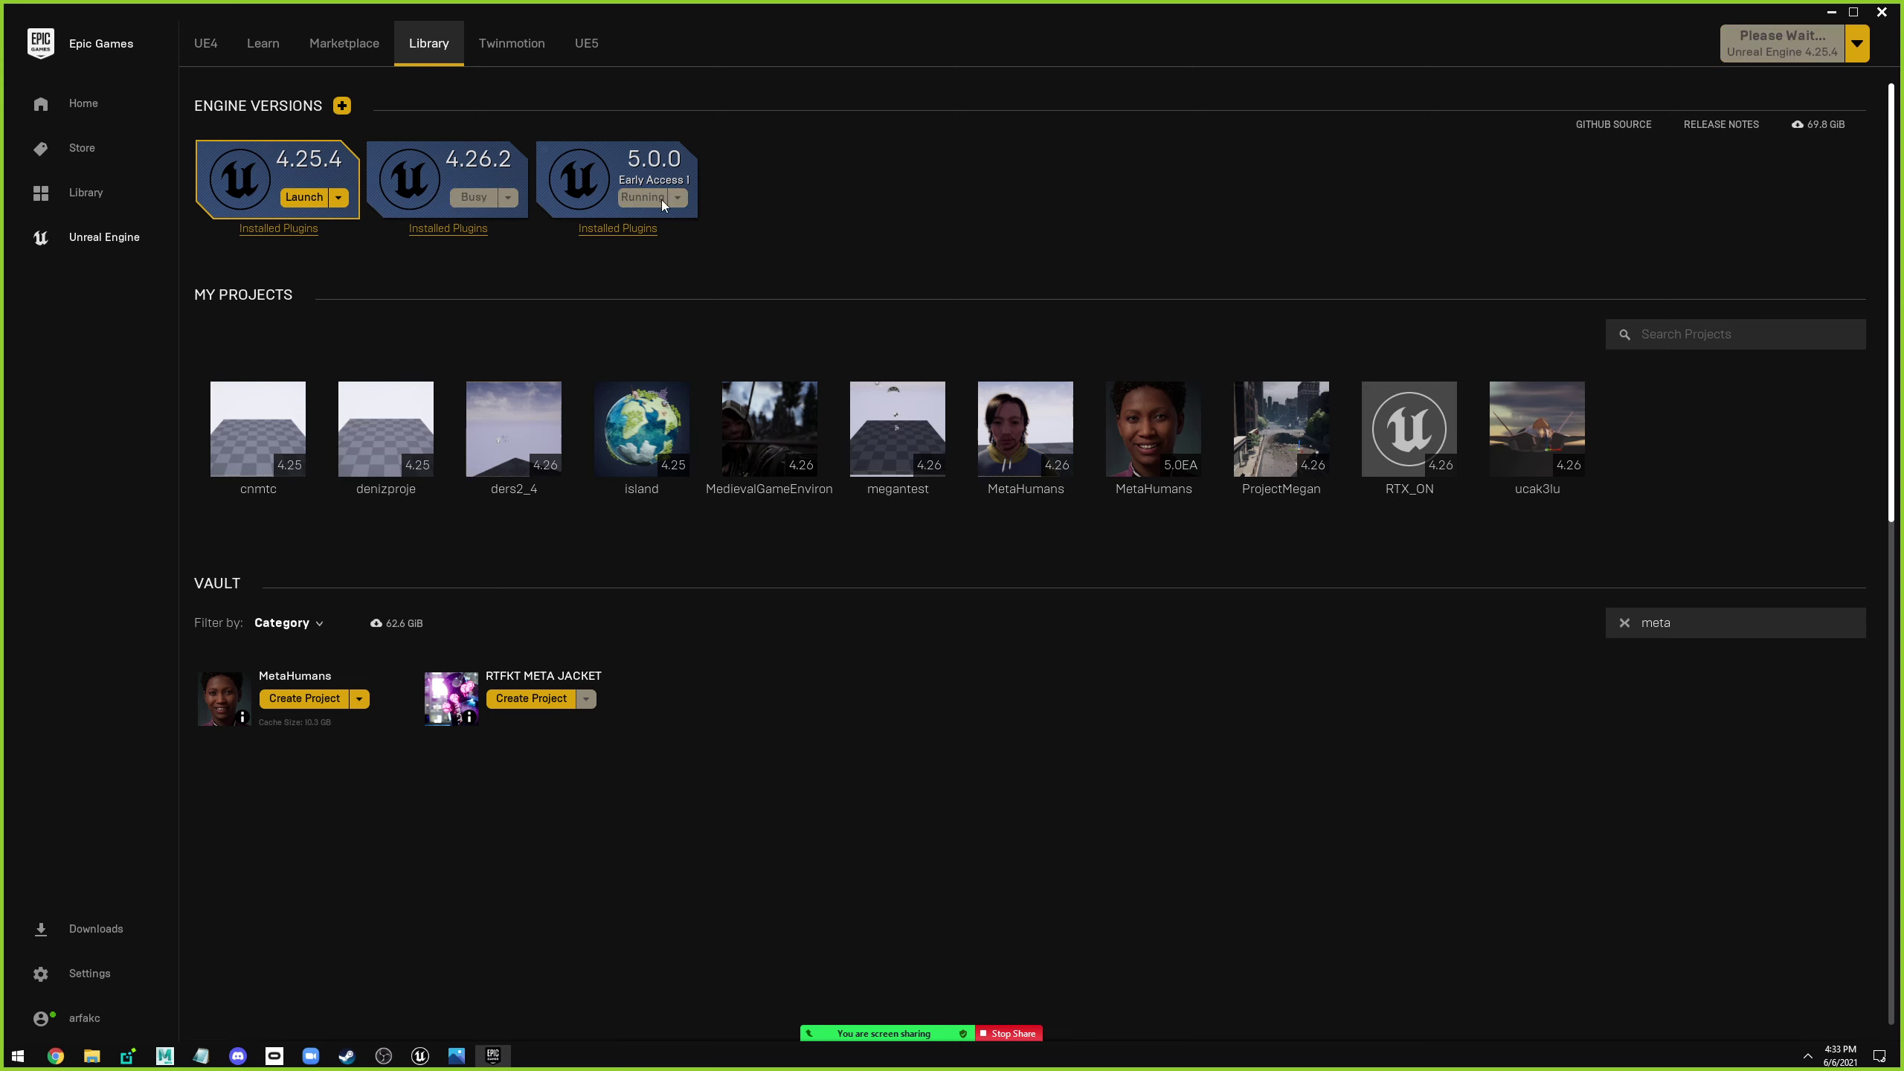
pyautogui.click(1821, 14)
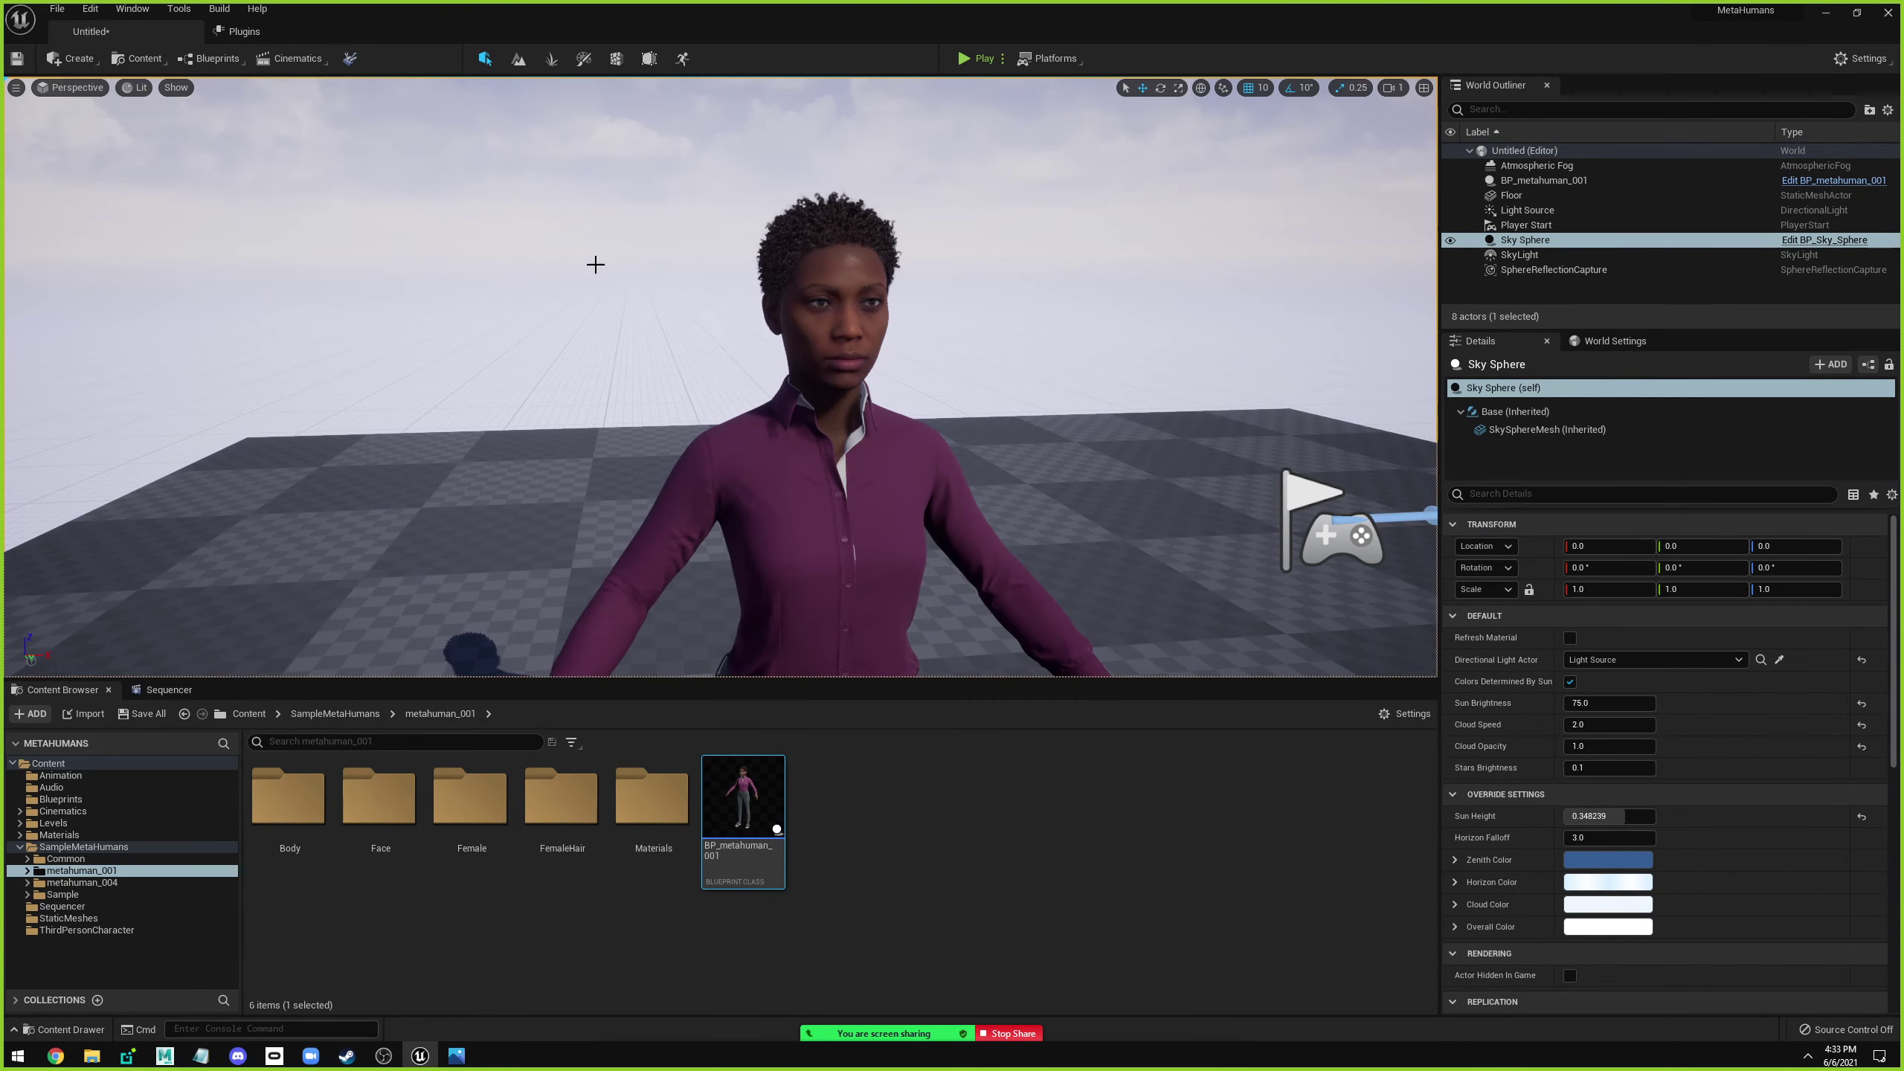
# Select BP_metahuman_001, confirm its LLink Face Subj list offers no subjects, and open the Window menu.
pyautogui.click(842, 477)
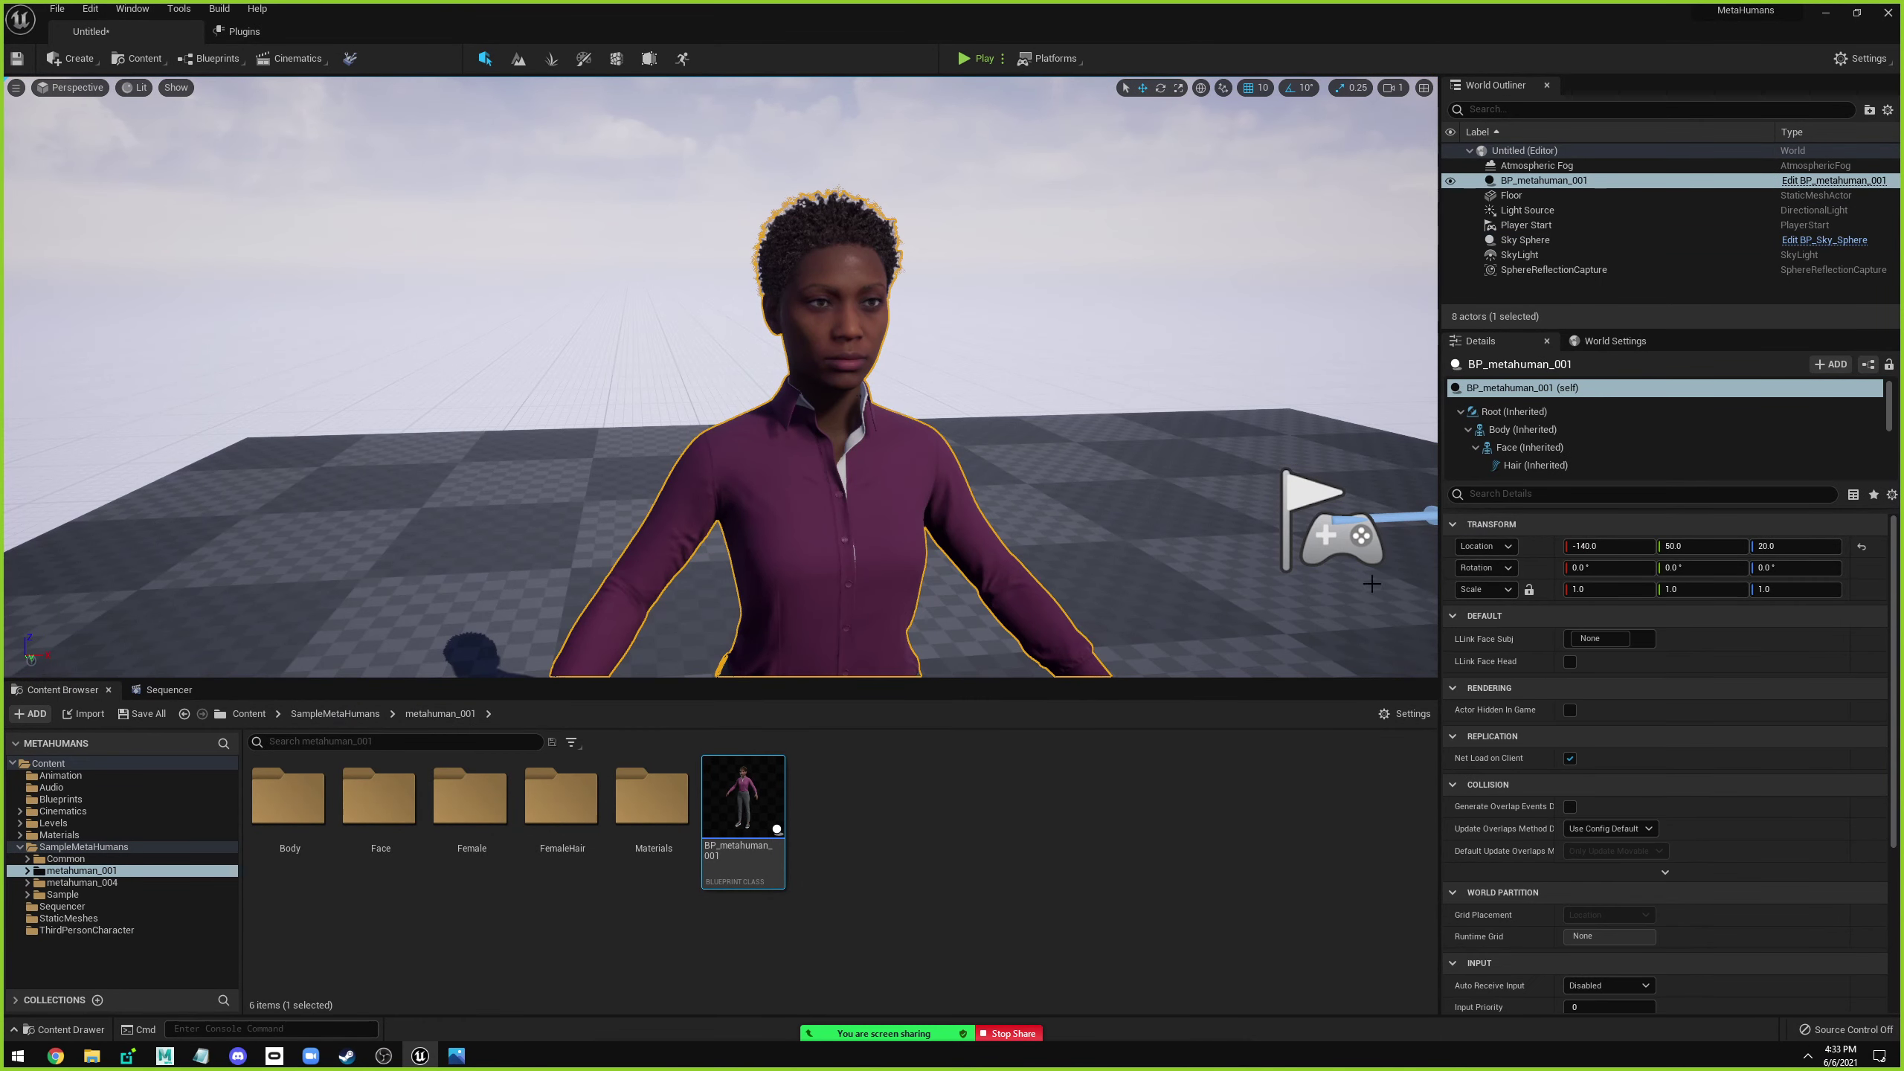
pyautogui.click(1597, 638)
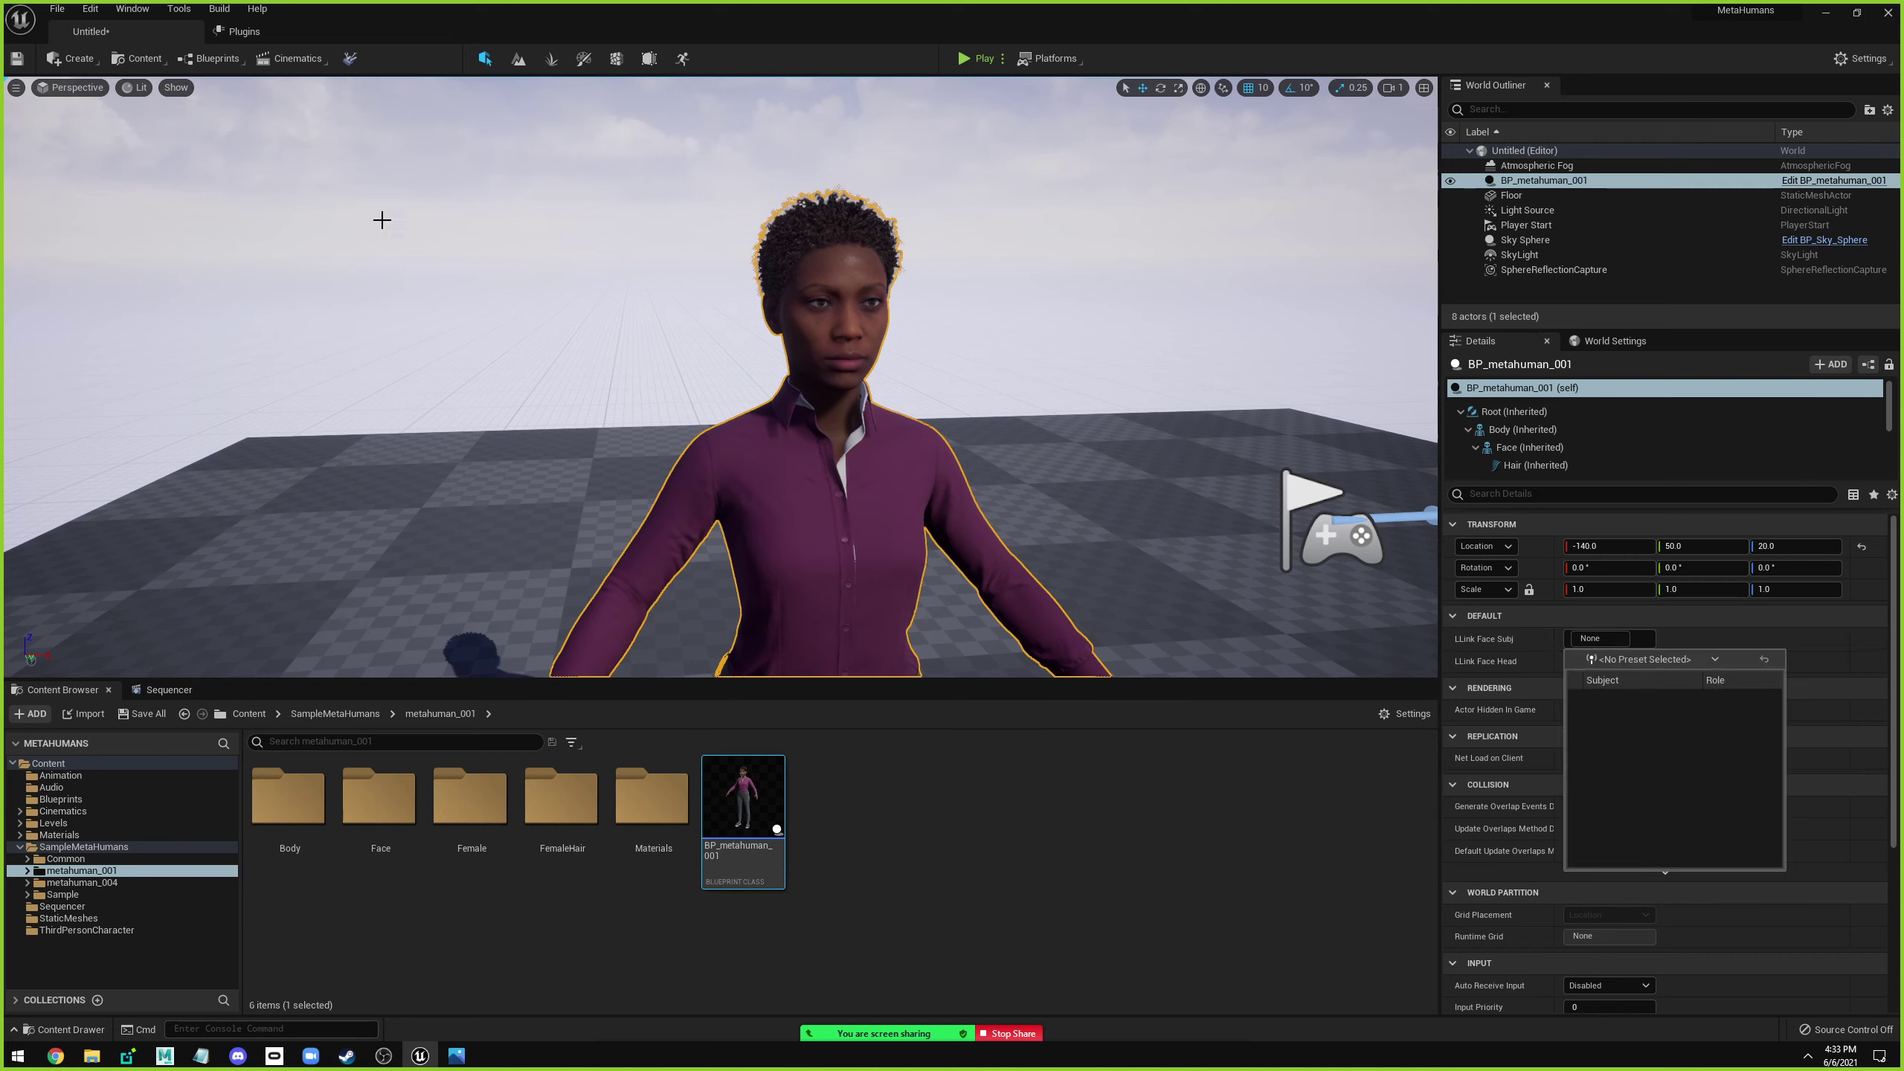
pyautogui.click(131, 8)
pyautogui.moveTo(163, 50)
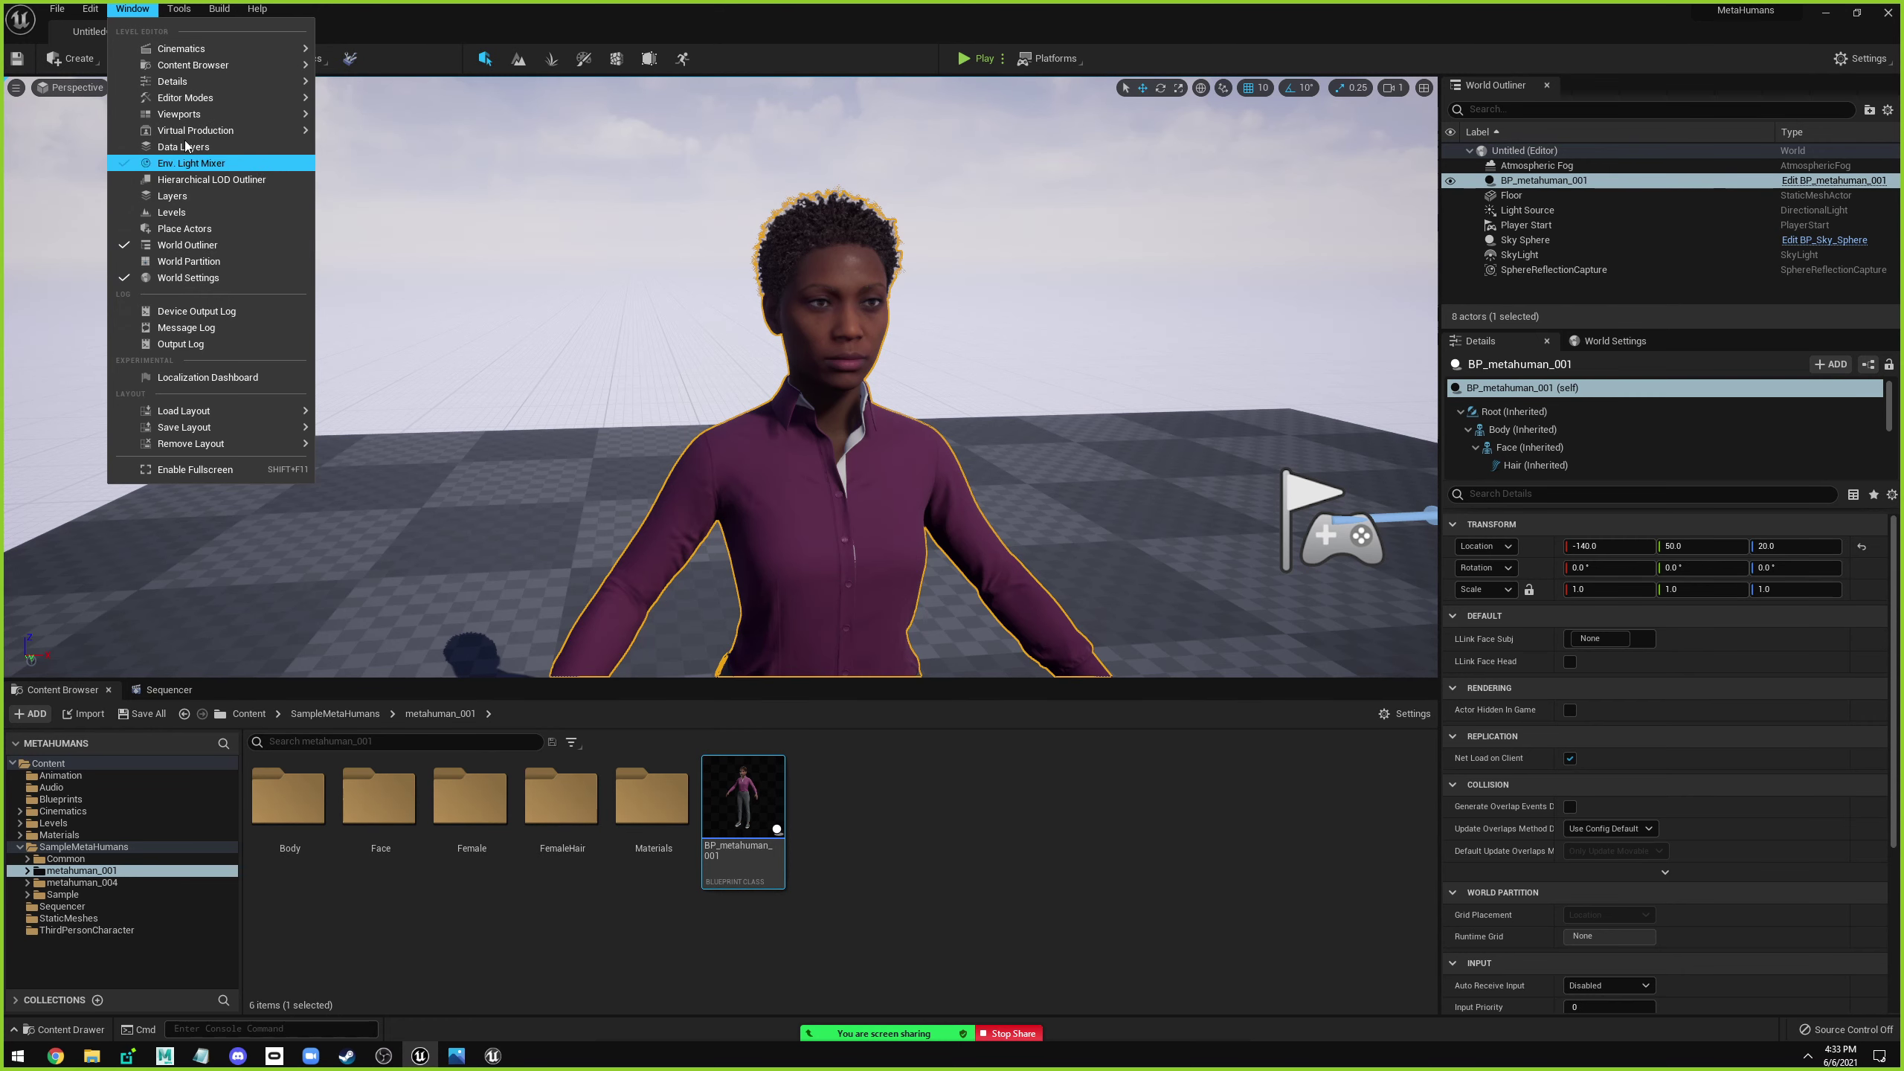
pyautogui.moveTo(188, 130)
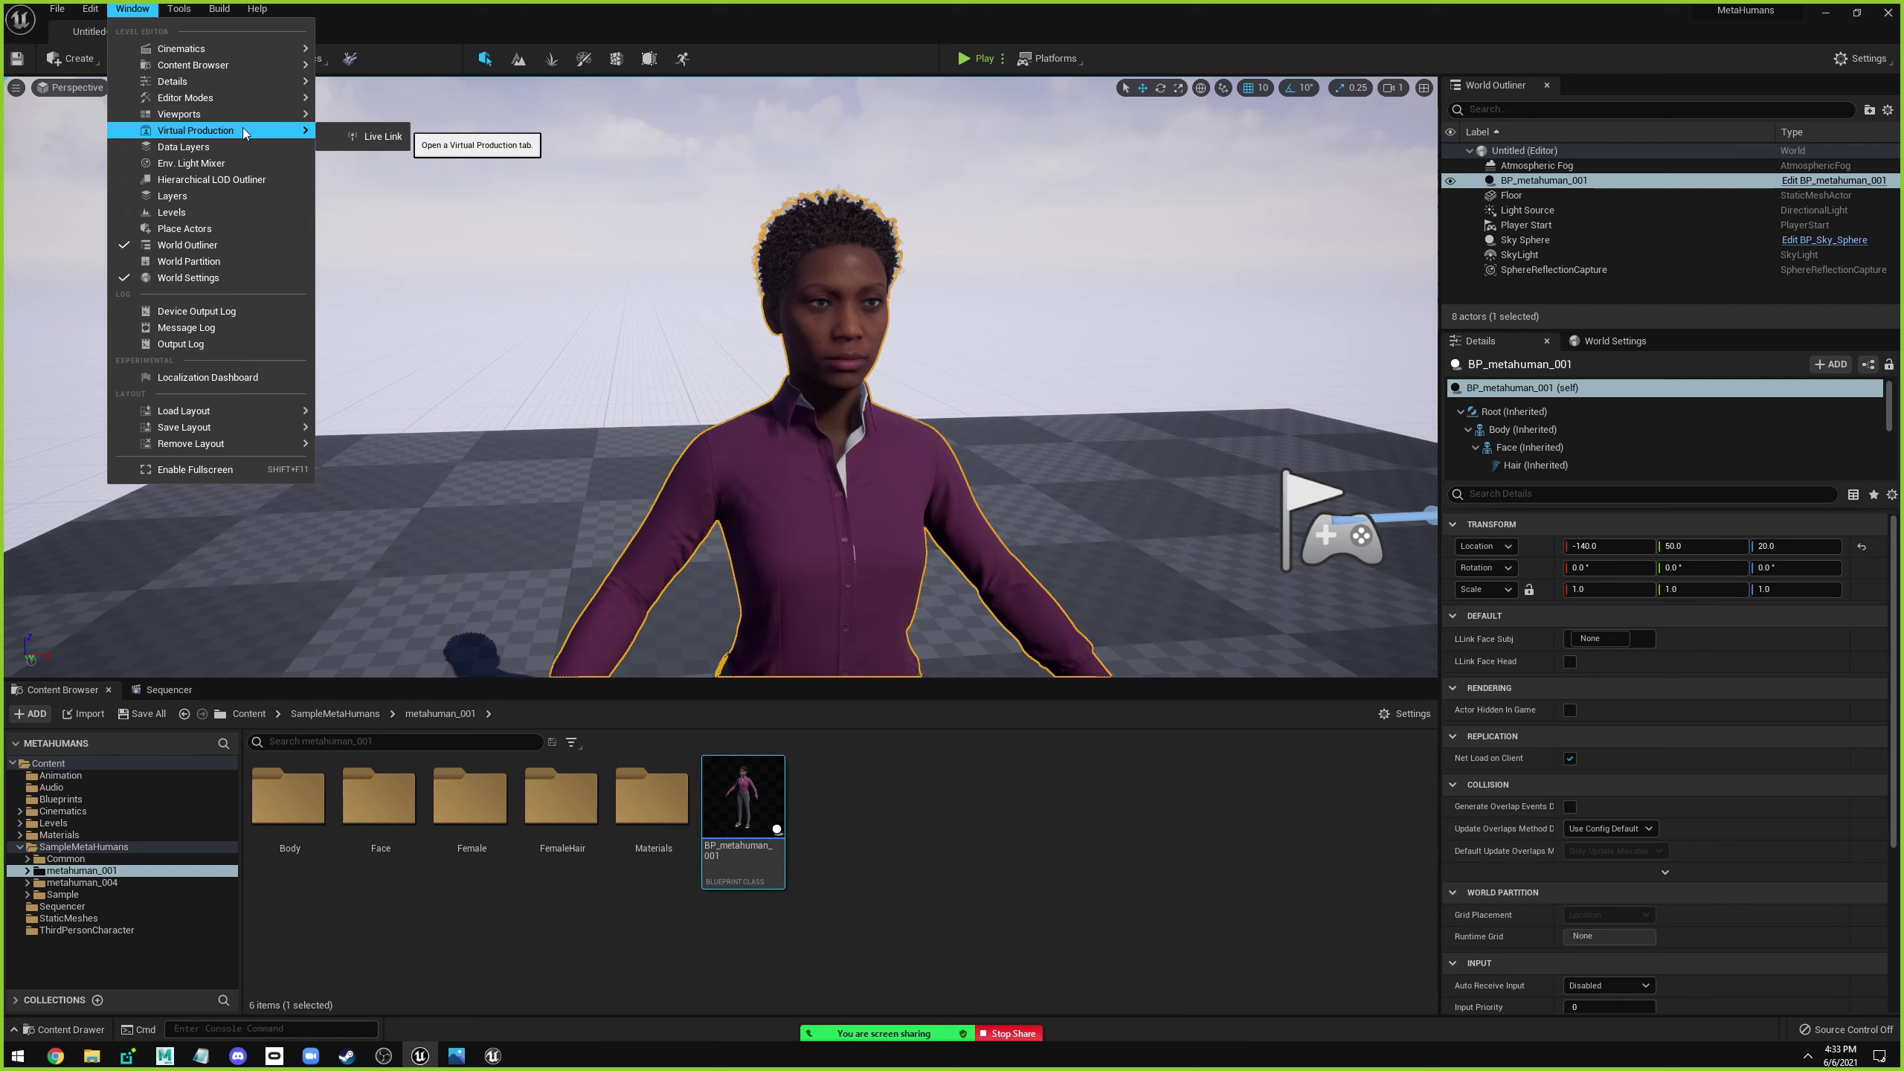
# Open the empty Live Link window, then switch to the Chrome adapter image search.
pyautogui.click(379, 136)
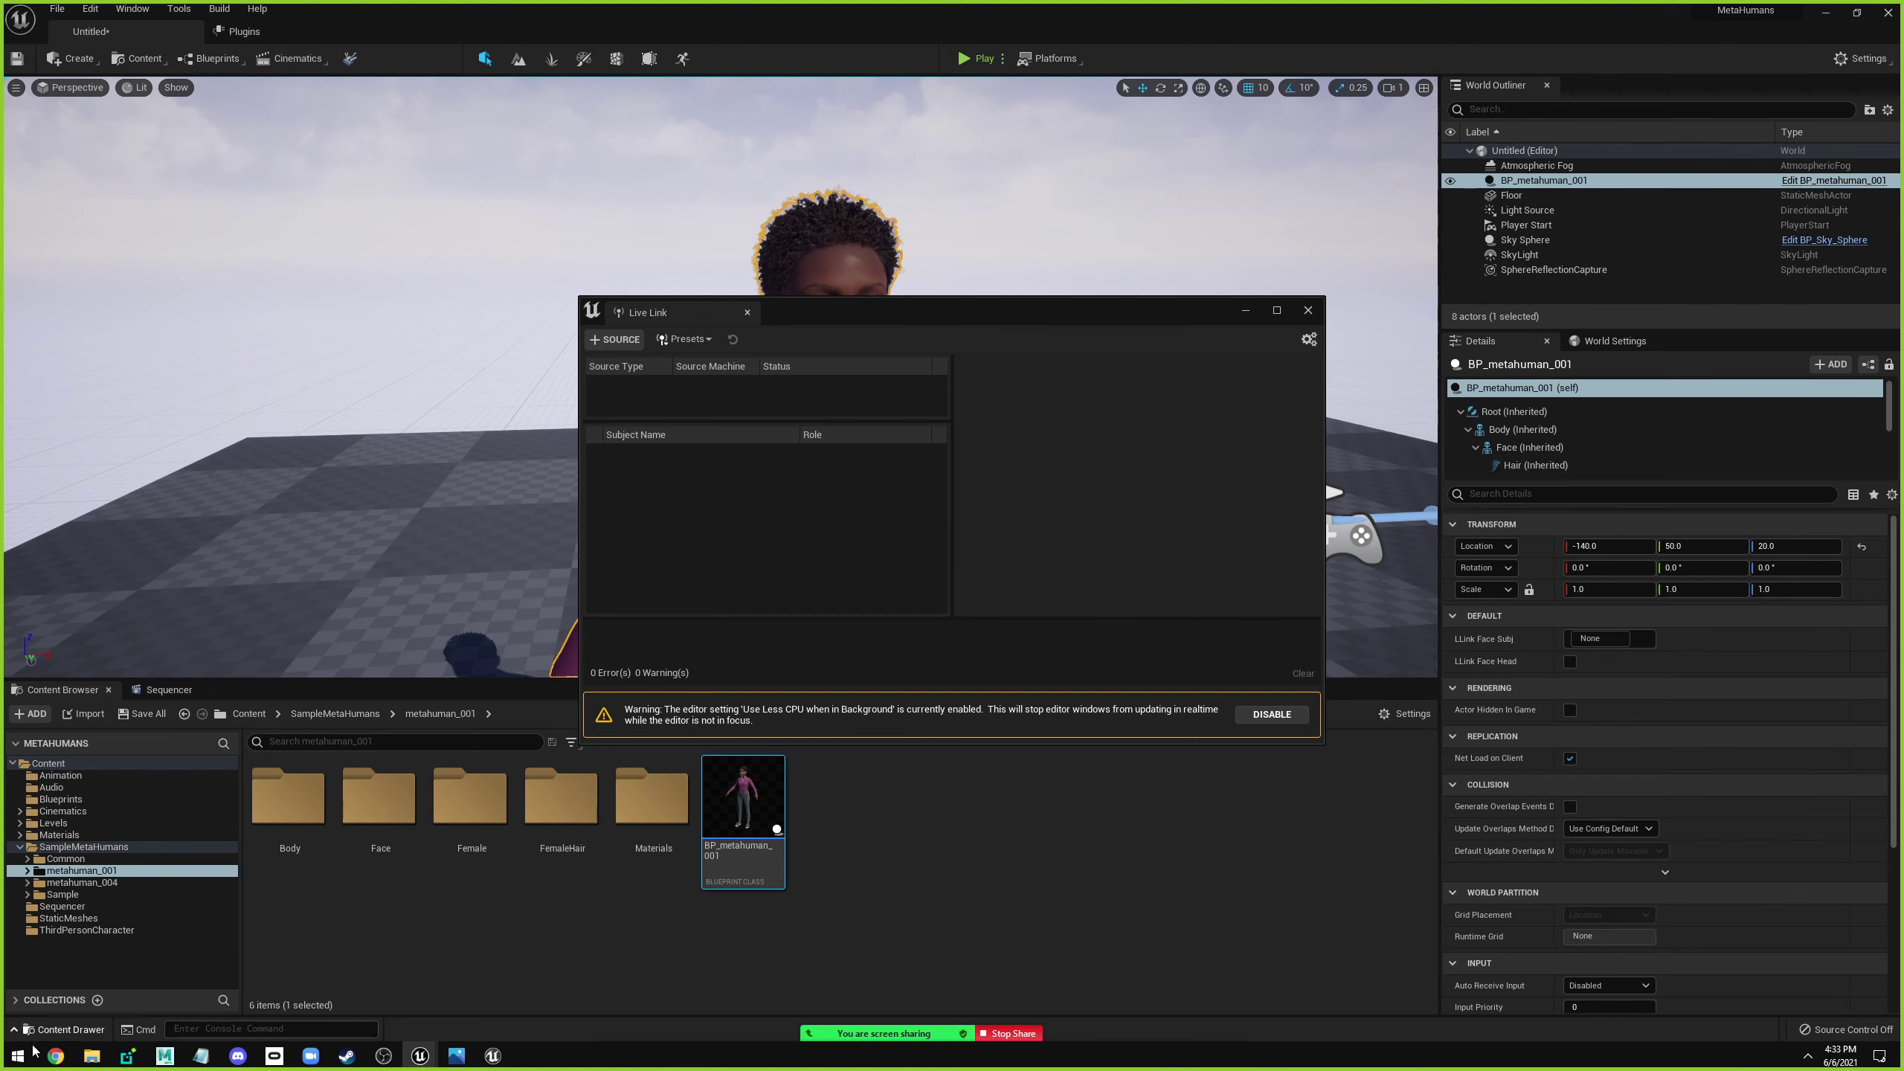
pyautogui.click(55, 1055)
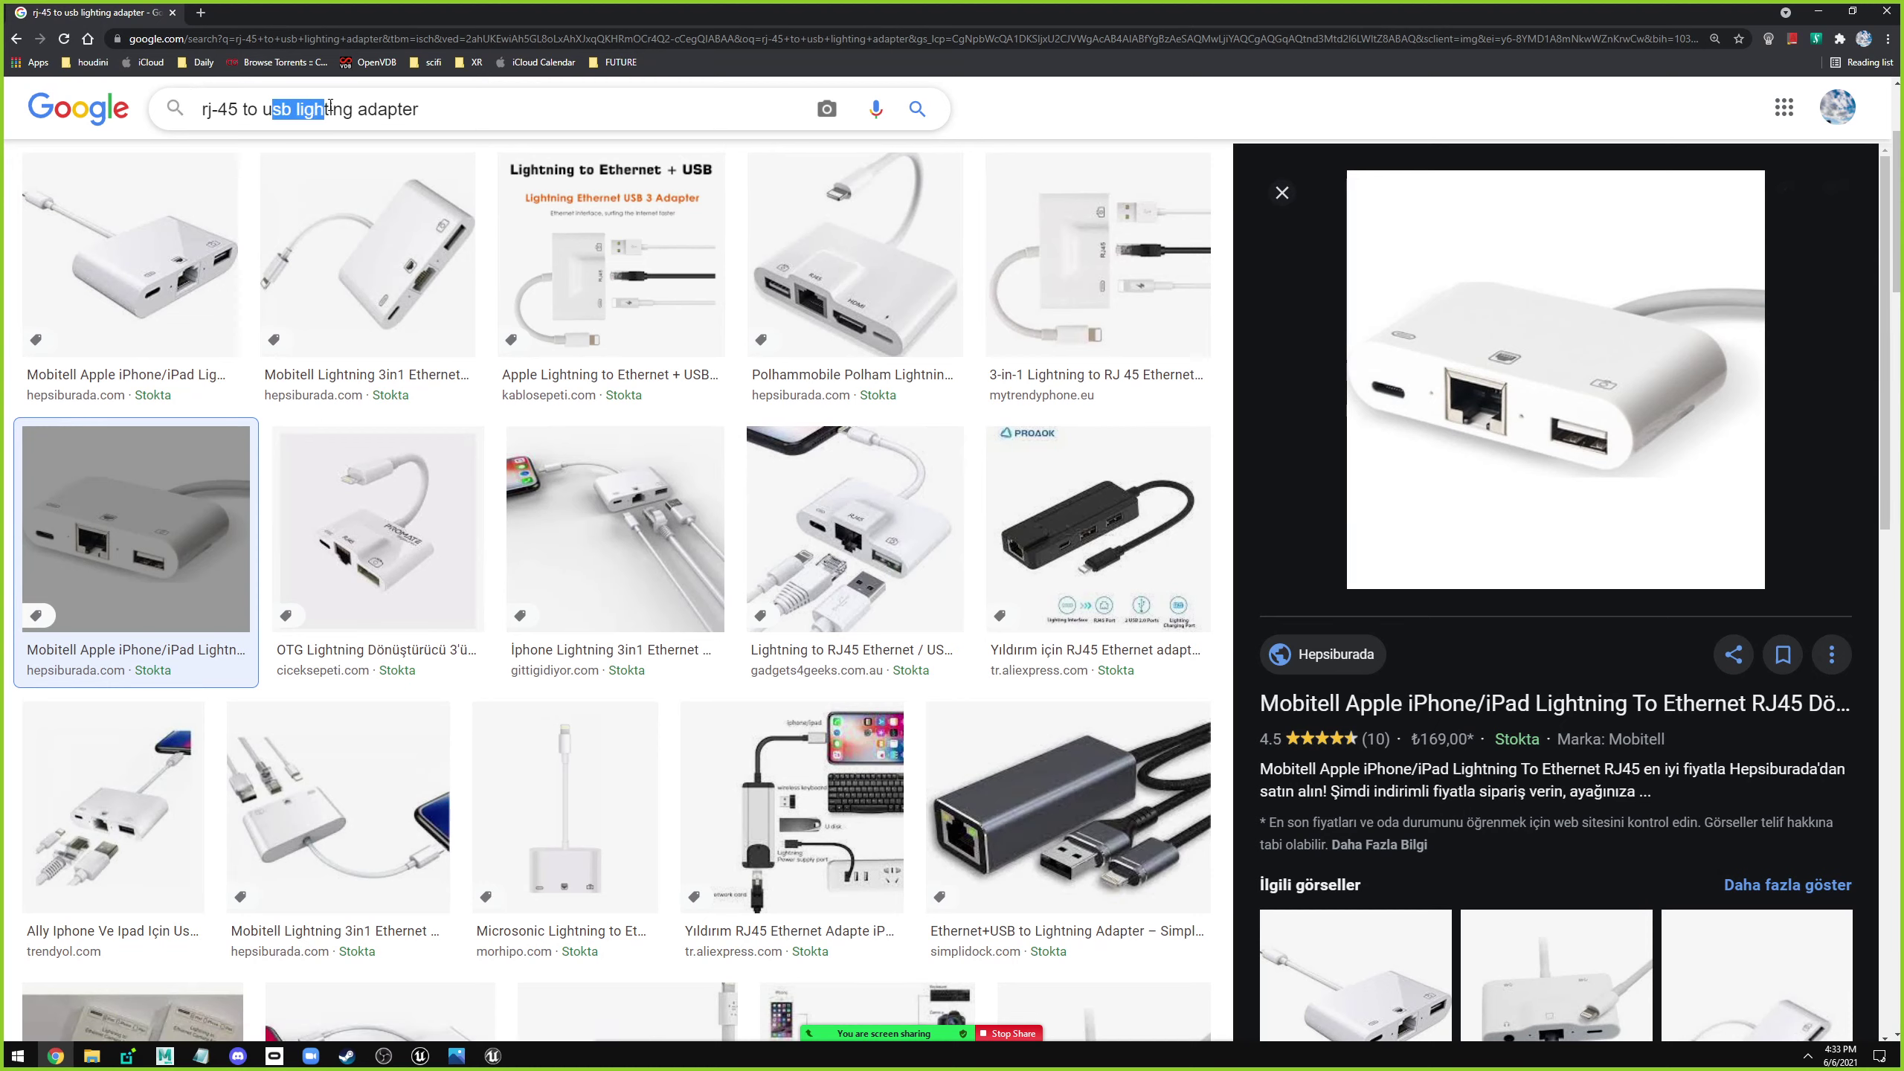
# Preview the Mobitell Lightning 3in1 Ethernet adapter image, then raise the Unreal Project Browser.
pyautogui.moveTo(270, 110); pyautogui.dragTo(450, 113)
pyautogui.click(465, 112)
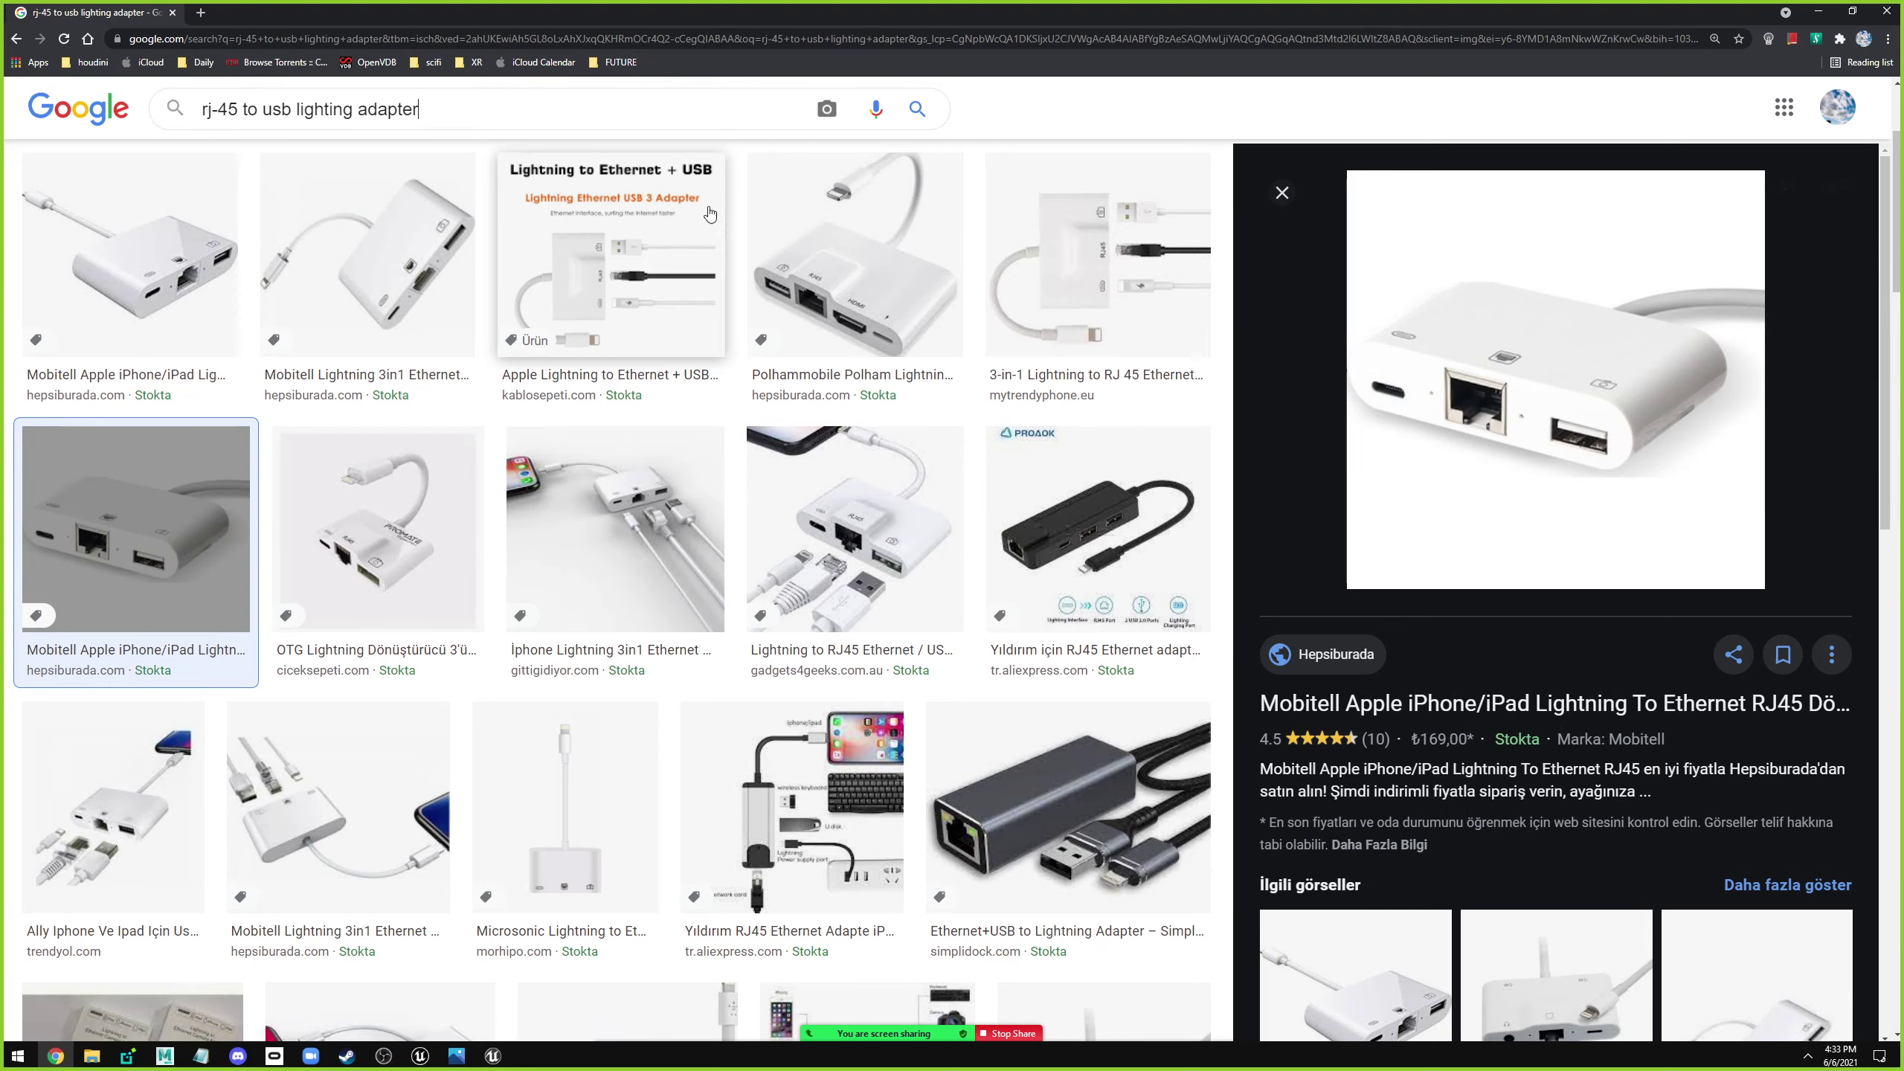
pyautogui.click(321, 270)
pyautogui.click(321, 270)
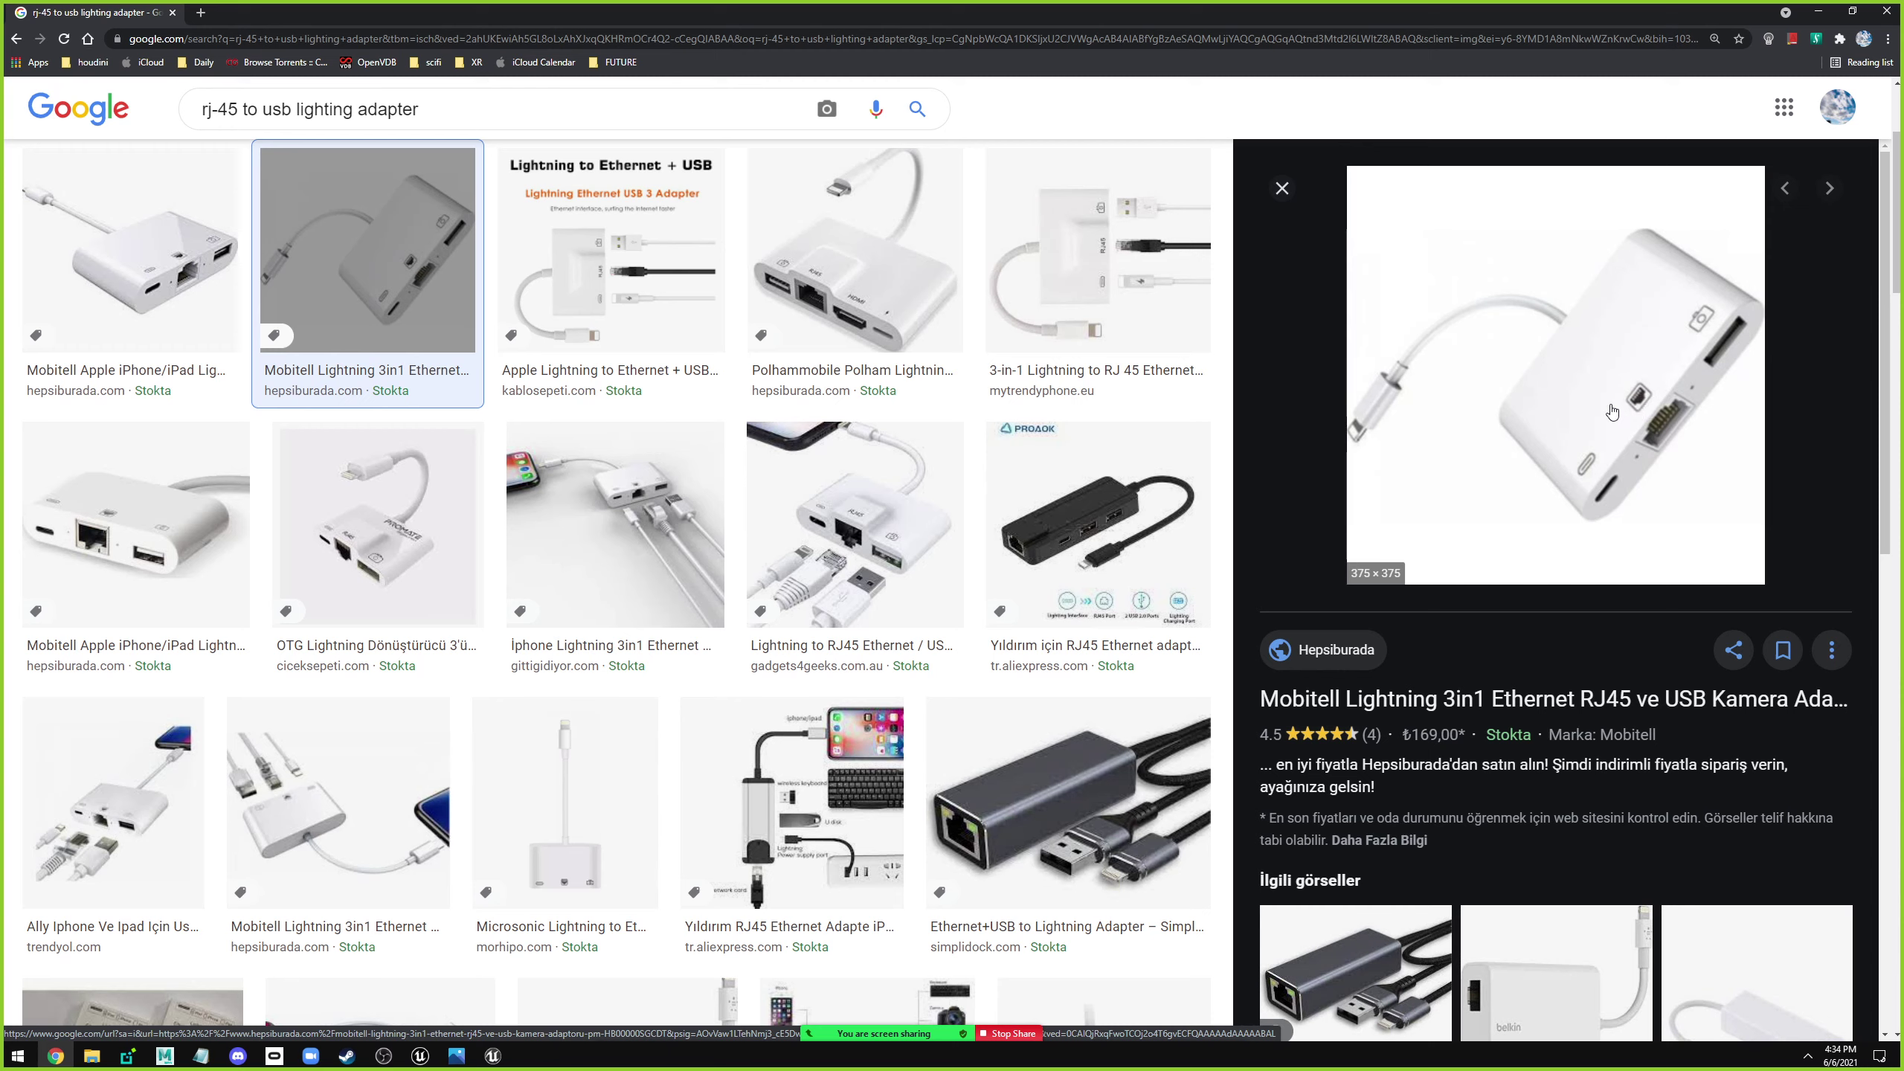
pyautogui.click(454, 1058)
pyautogui.moveTo(420, 1056)
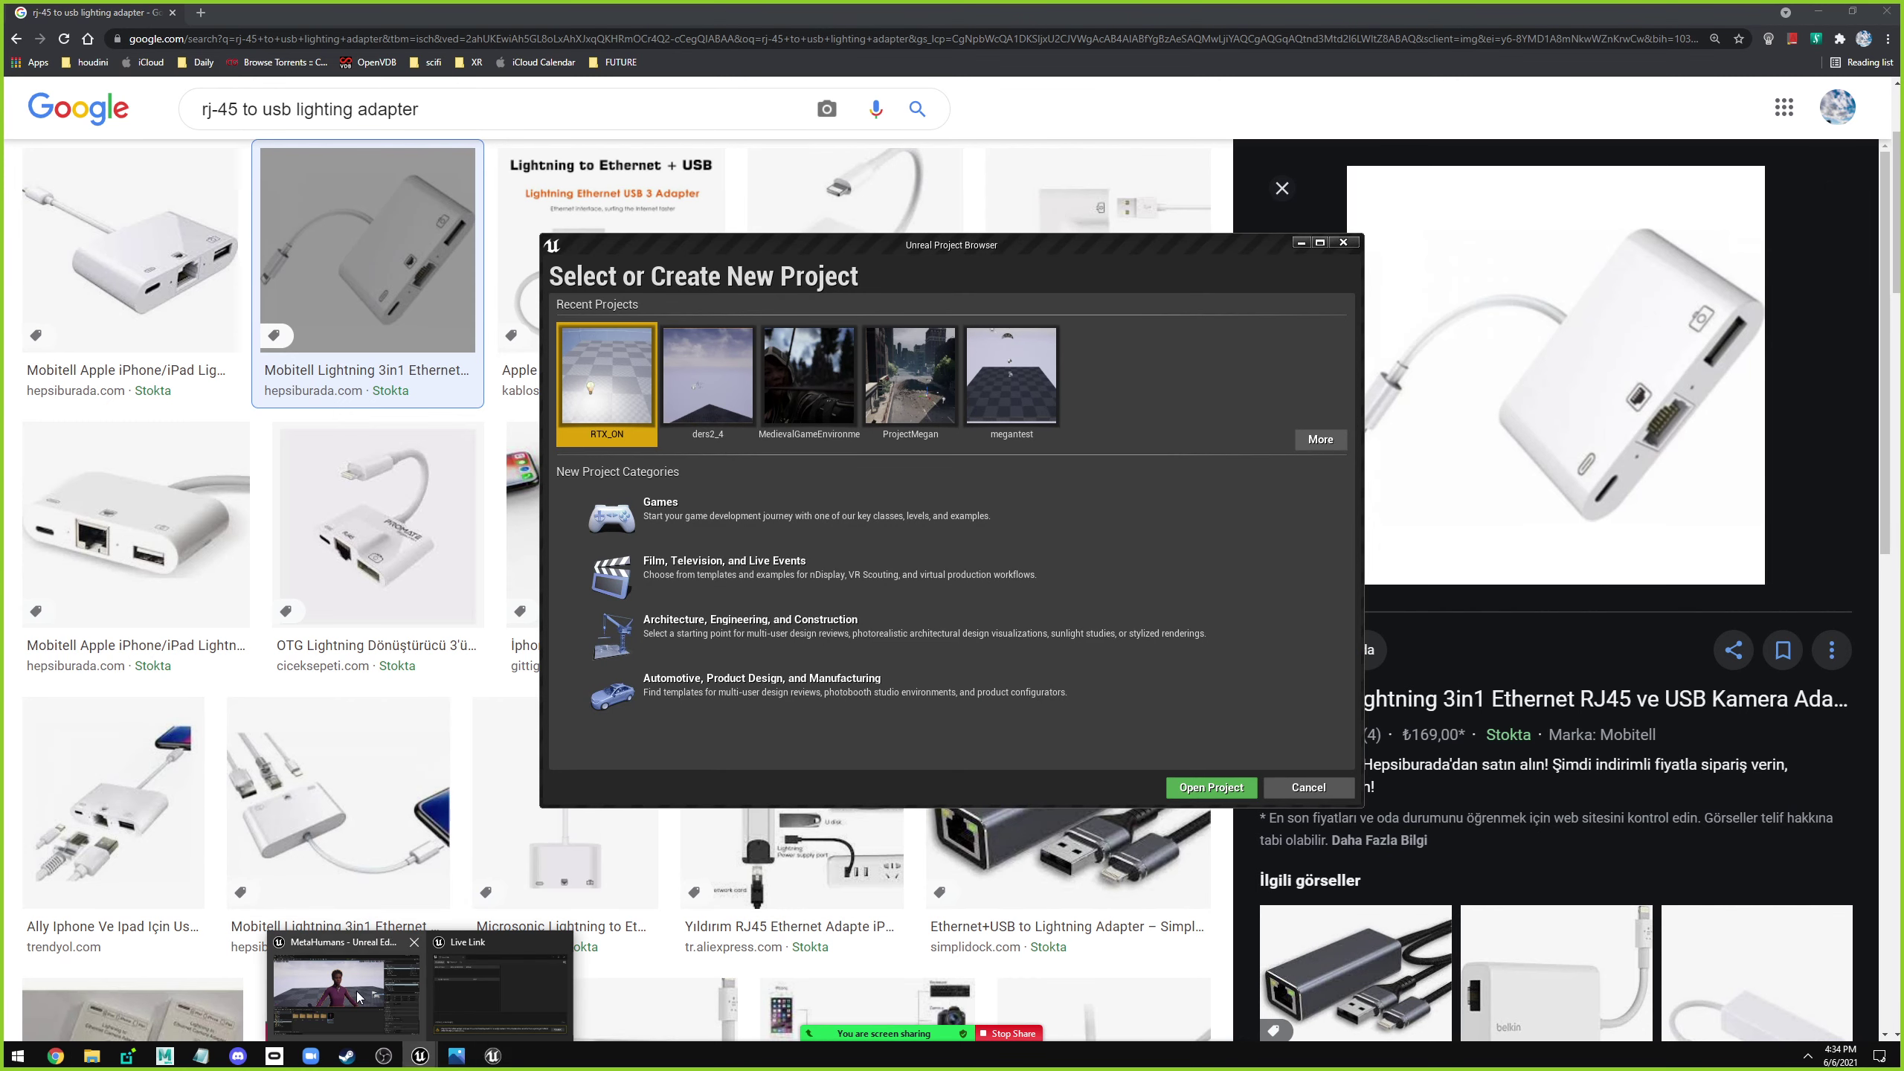
# Close the Live Link window and pick the Games category with the Blank template.
pyautogui.click(517, 990)
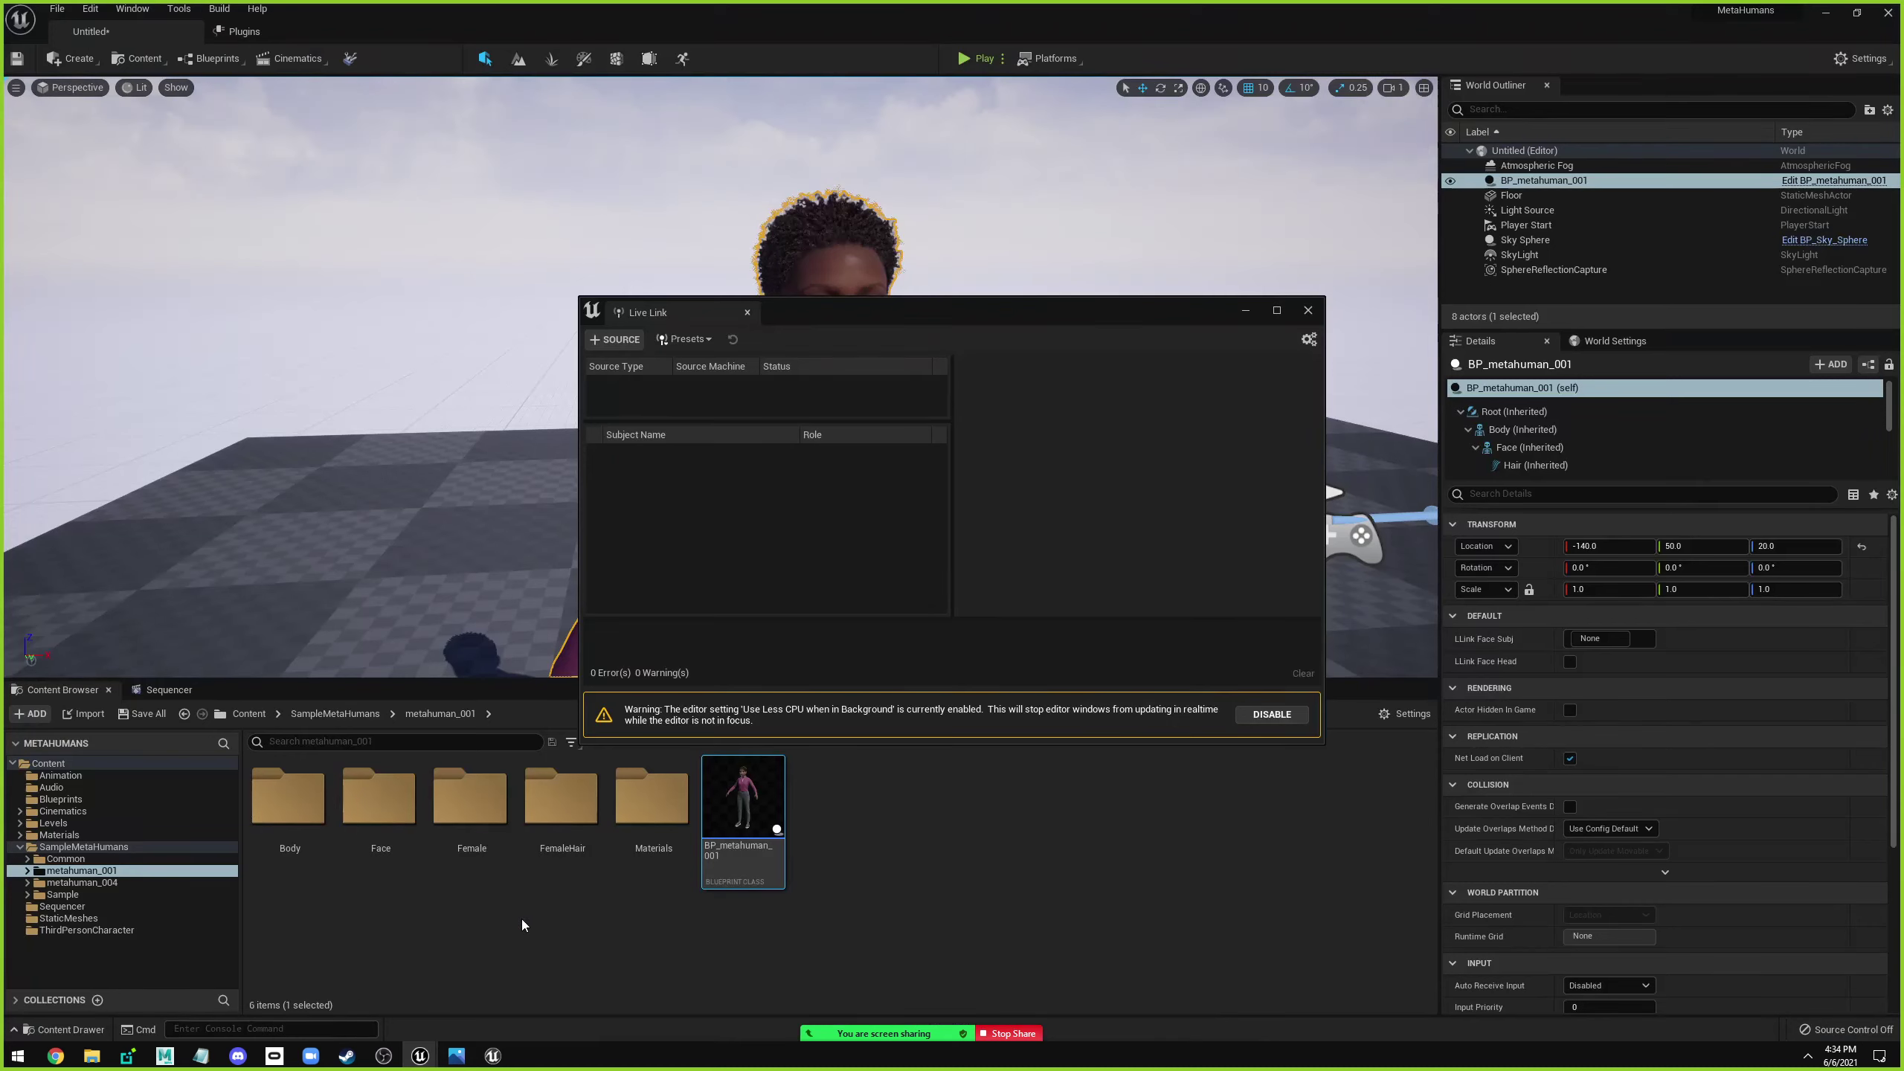
pyautogui.click(1309, 309)
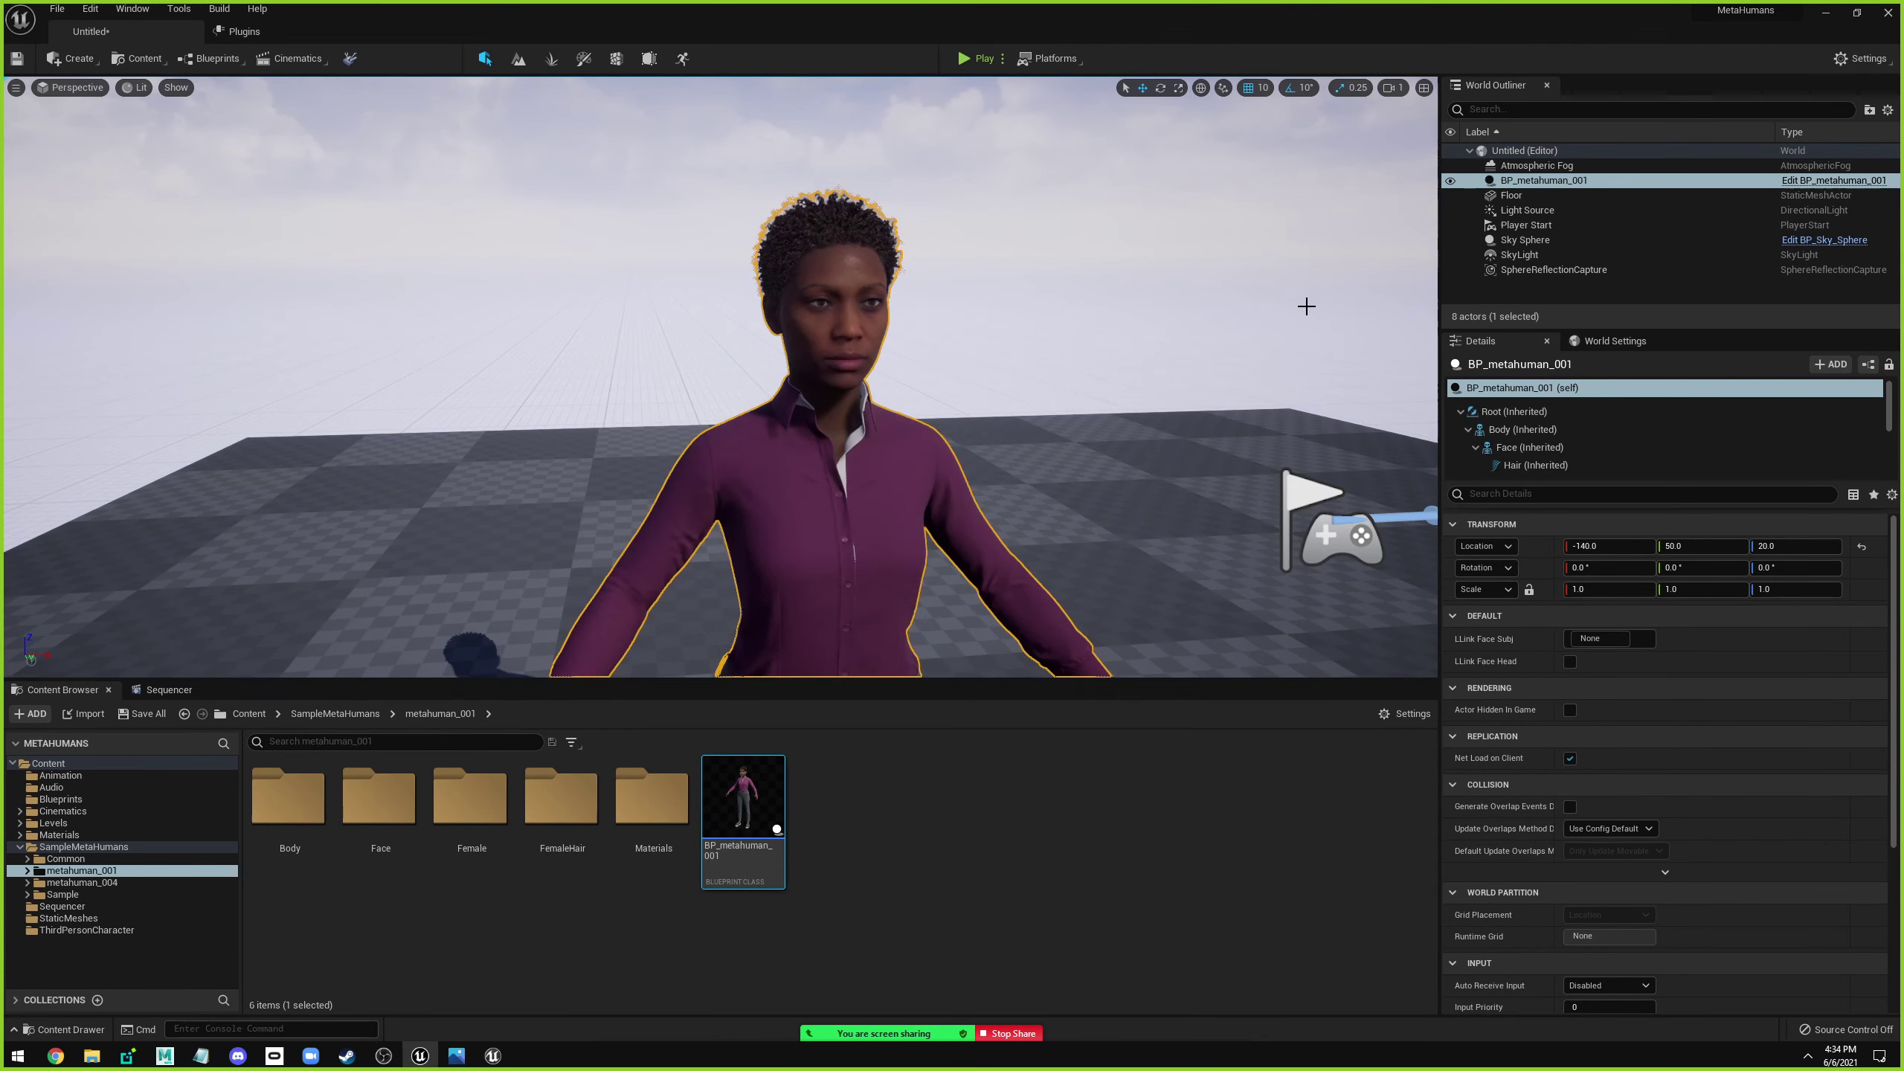
pyautogui.click(493, 1056)
pyautogui.click(689, 517)
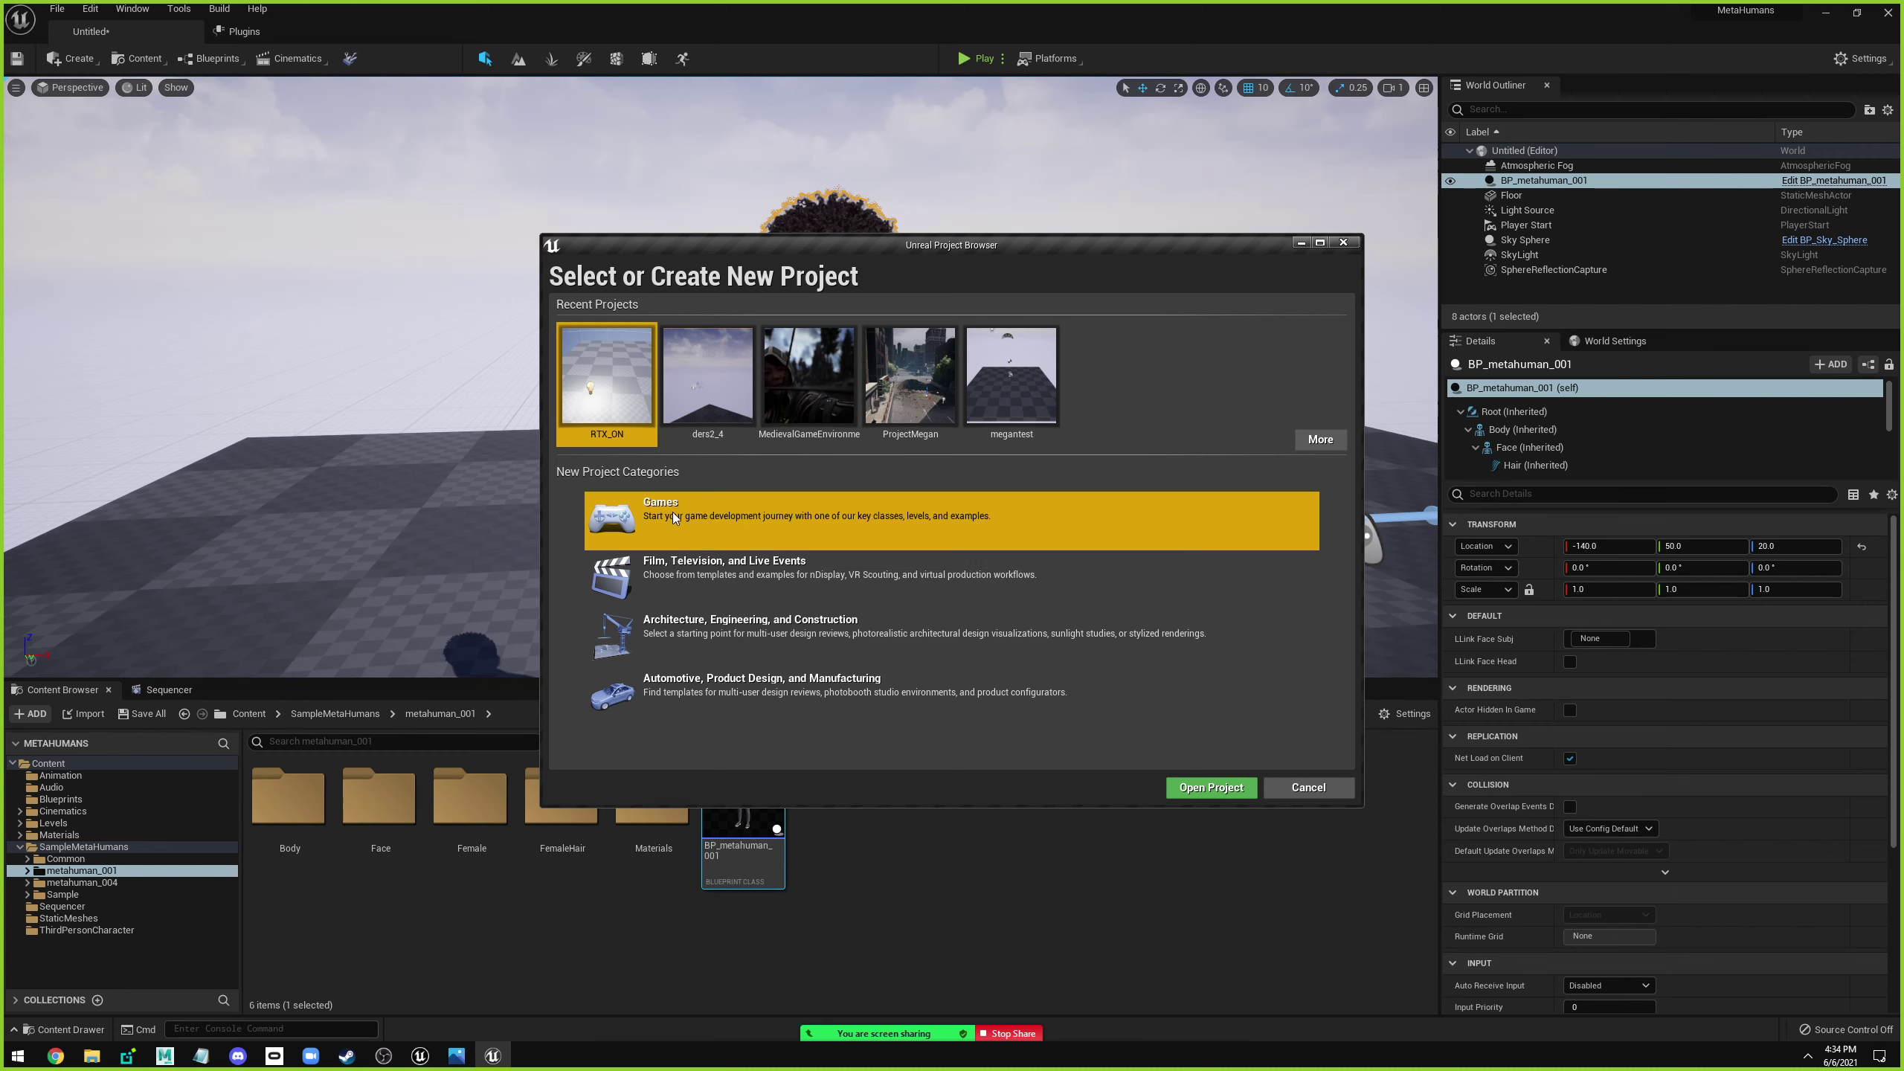
pyautogui.click(1103, 787)
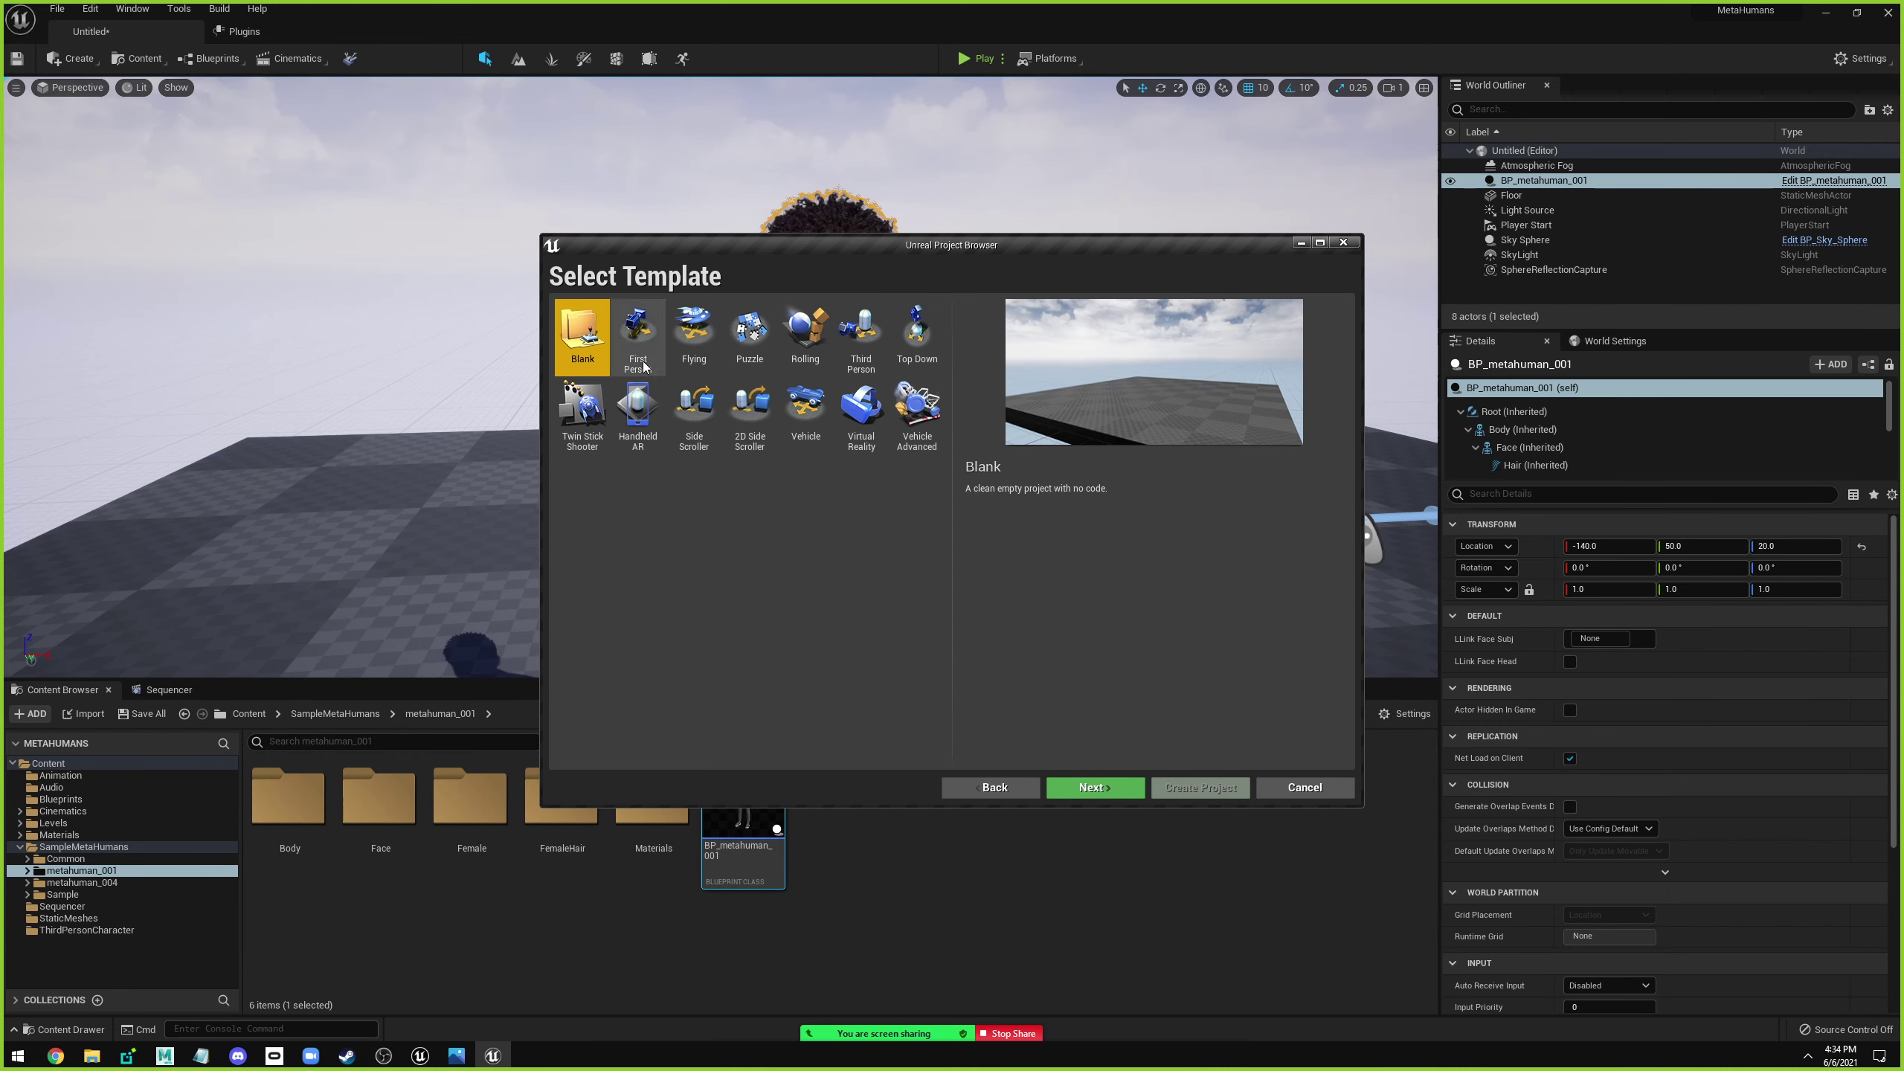
pyautogui.click(1104, 788)
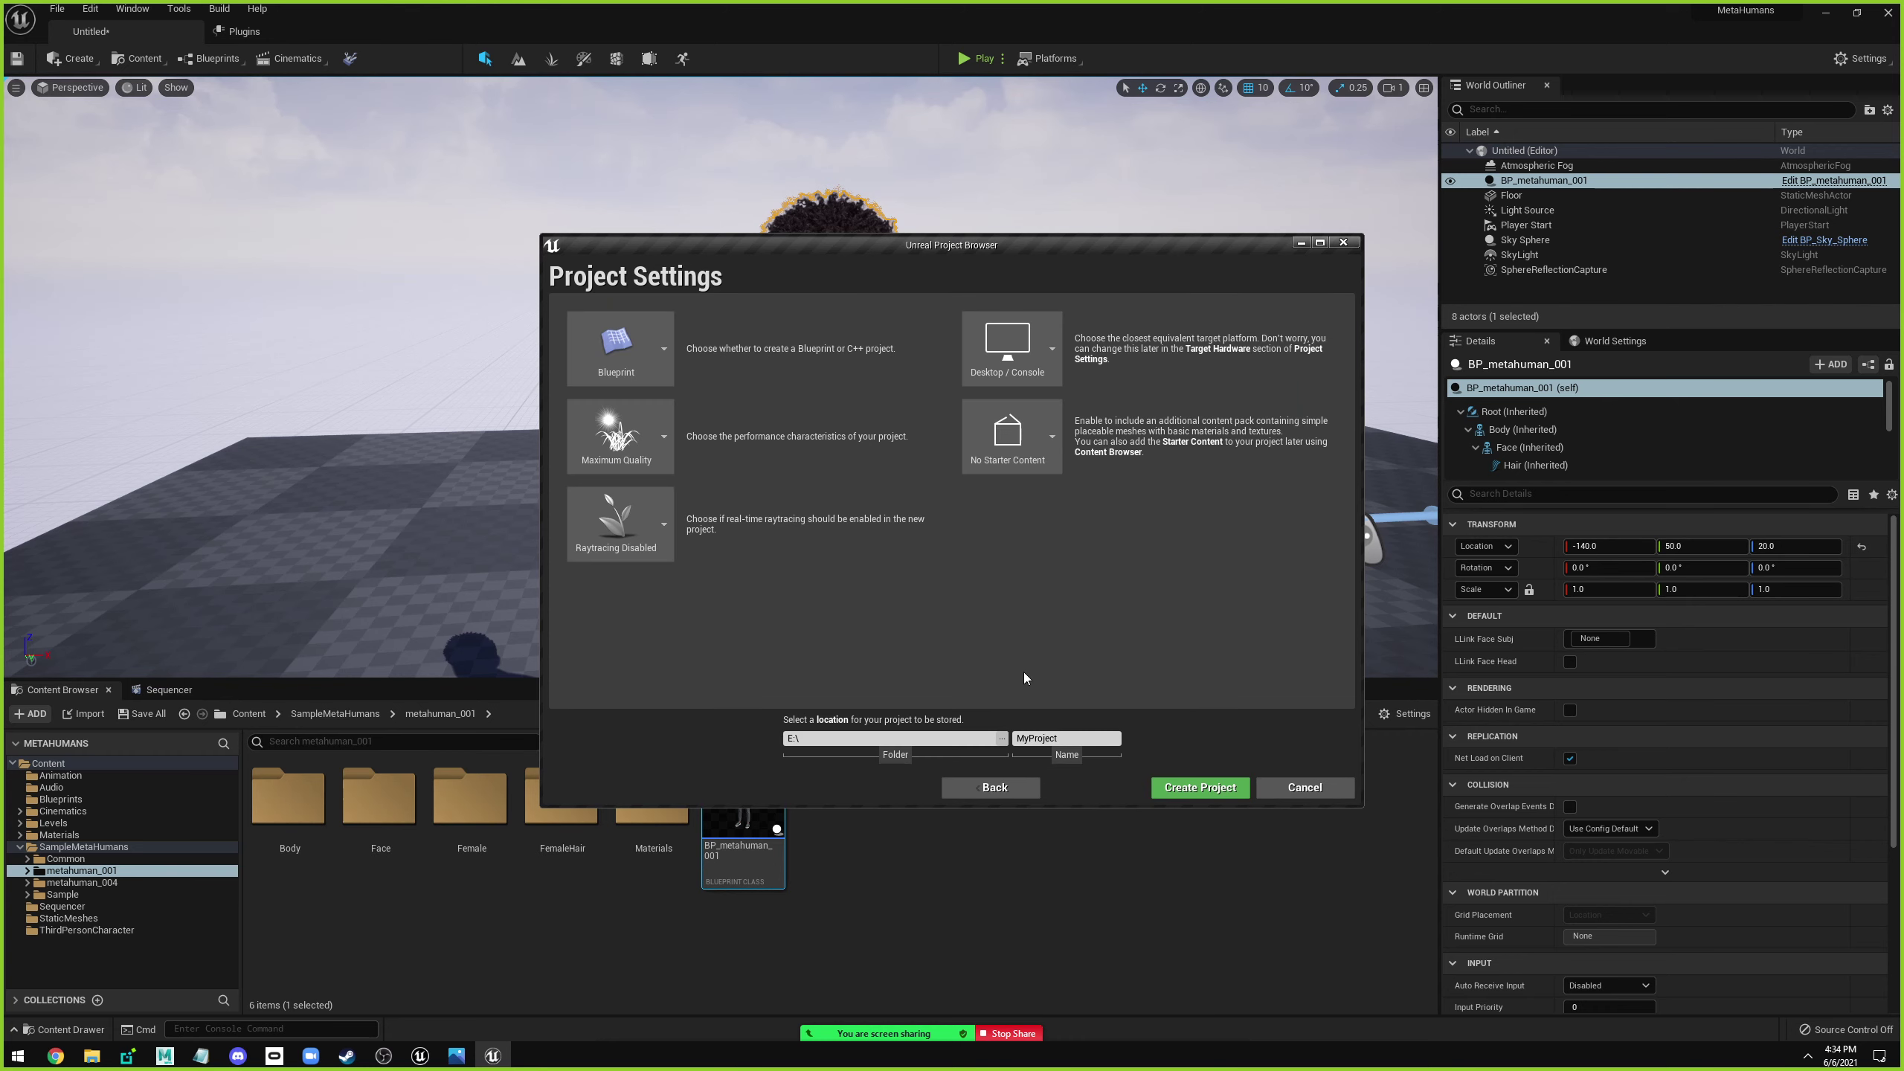
# Name the project metahuman, create it, and return to the MetaHumans editor.
pyautogui.click(1064, 739)
pyautogui.write('met')
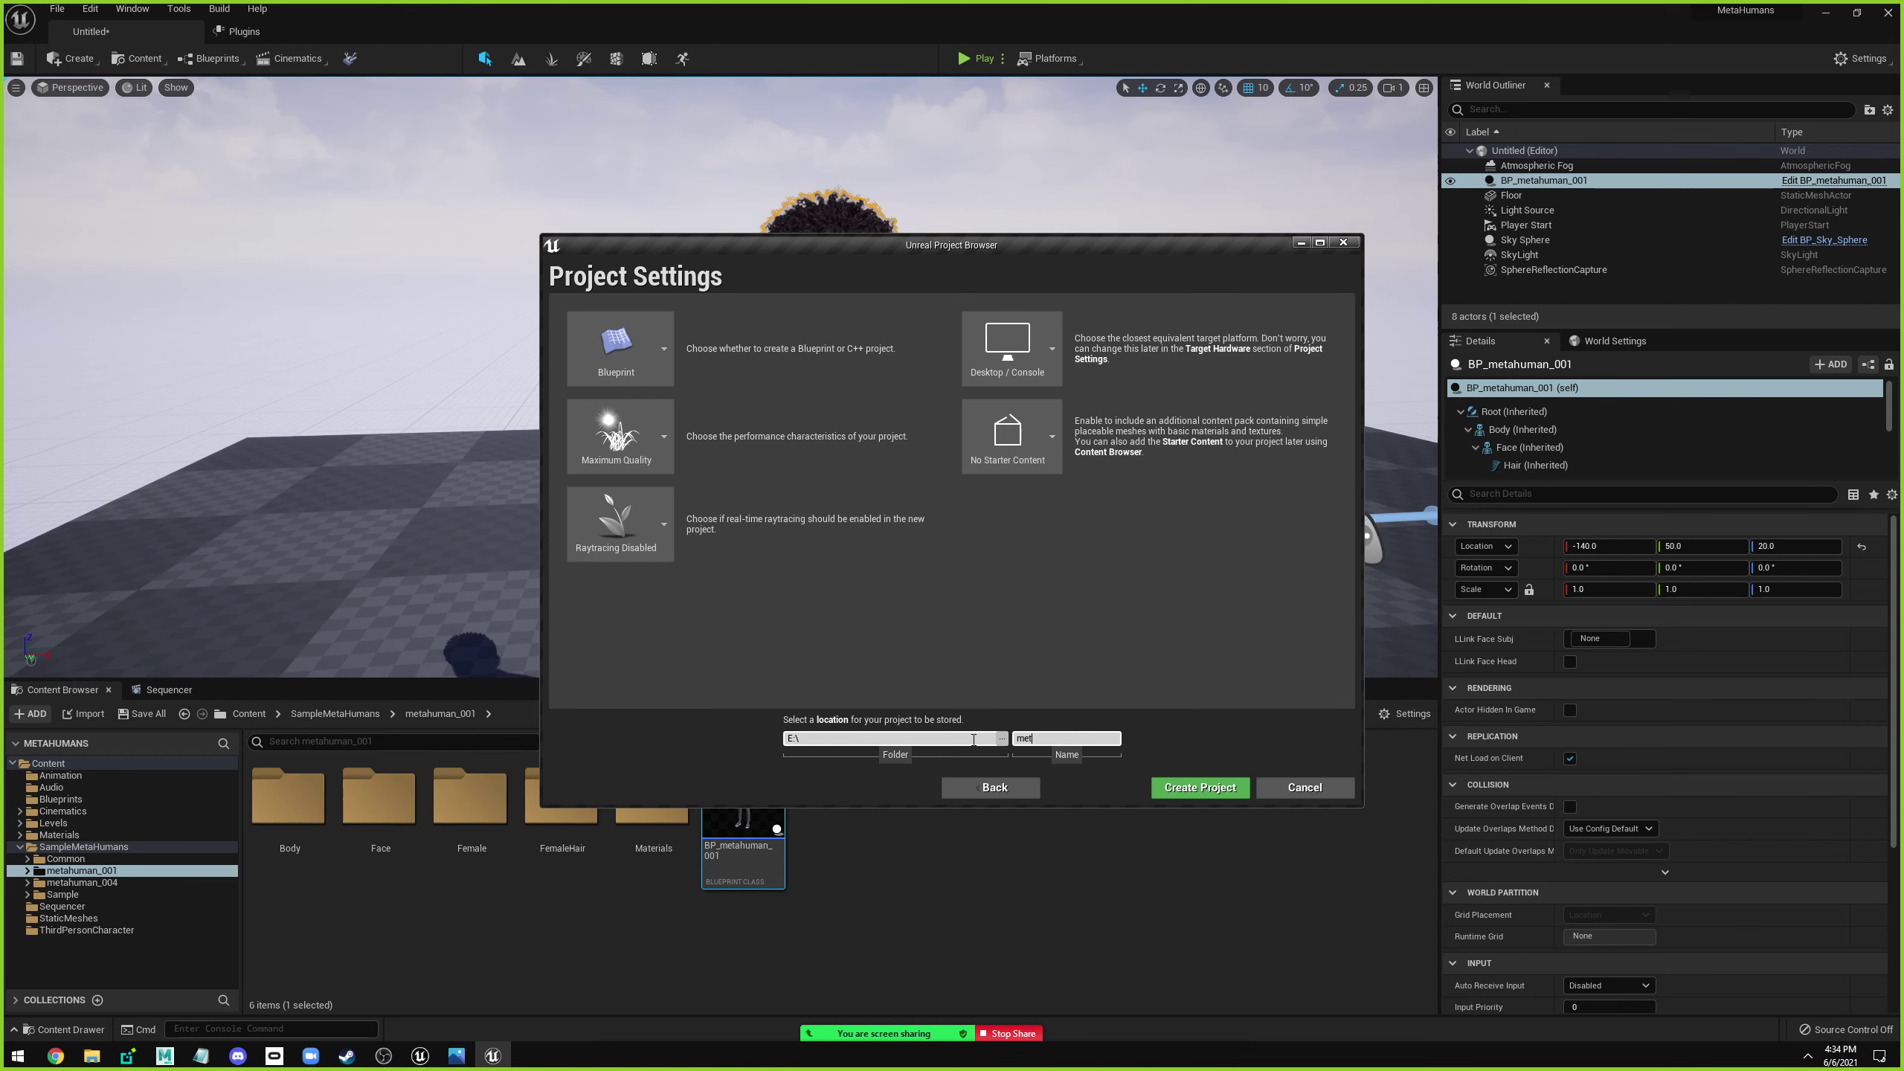
pyautogui.write('ahuman')
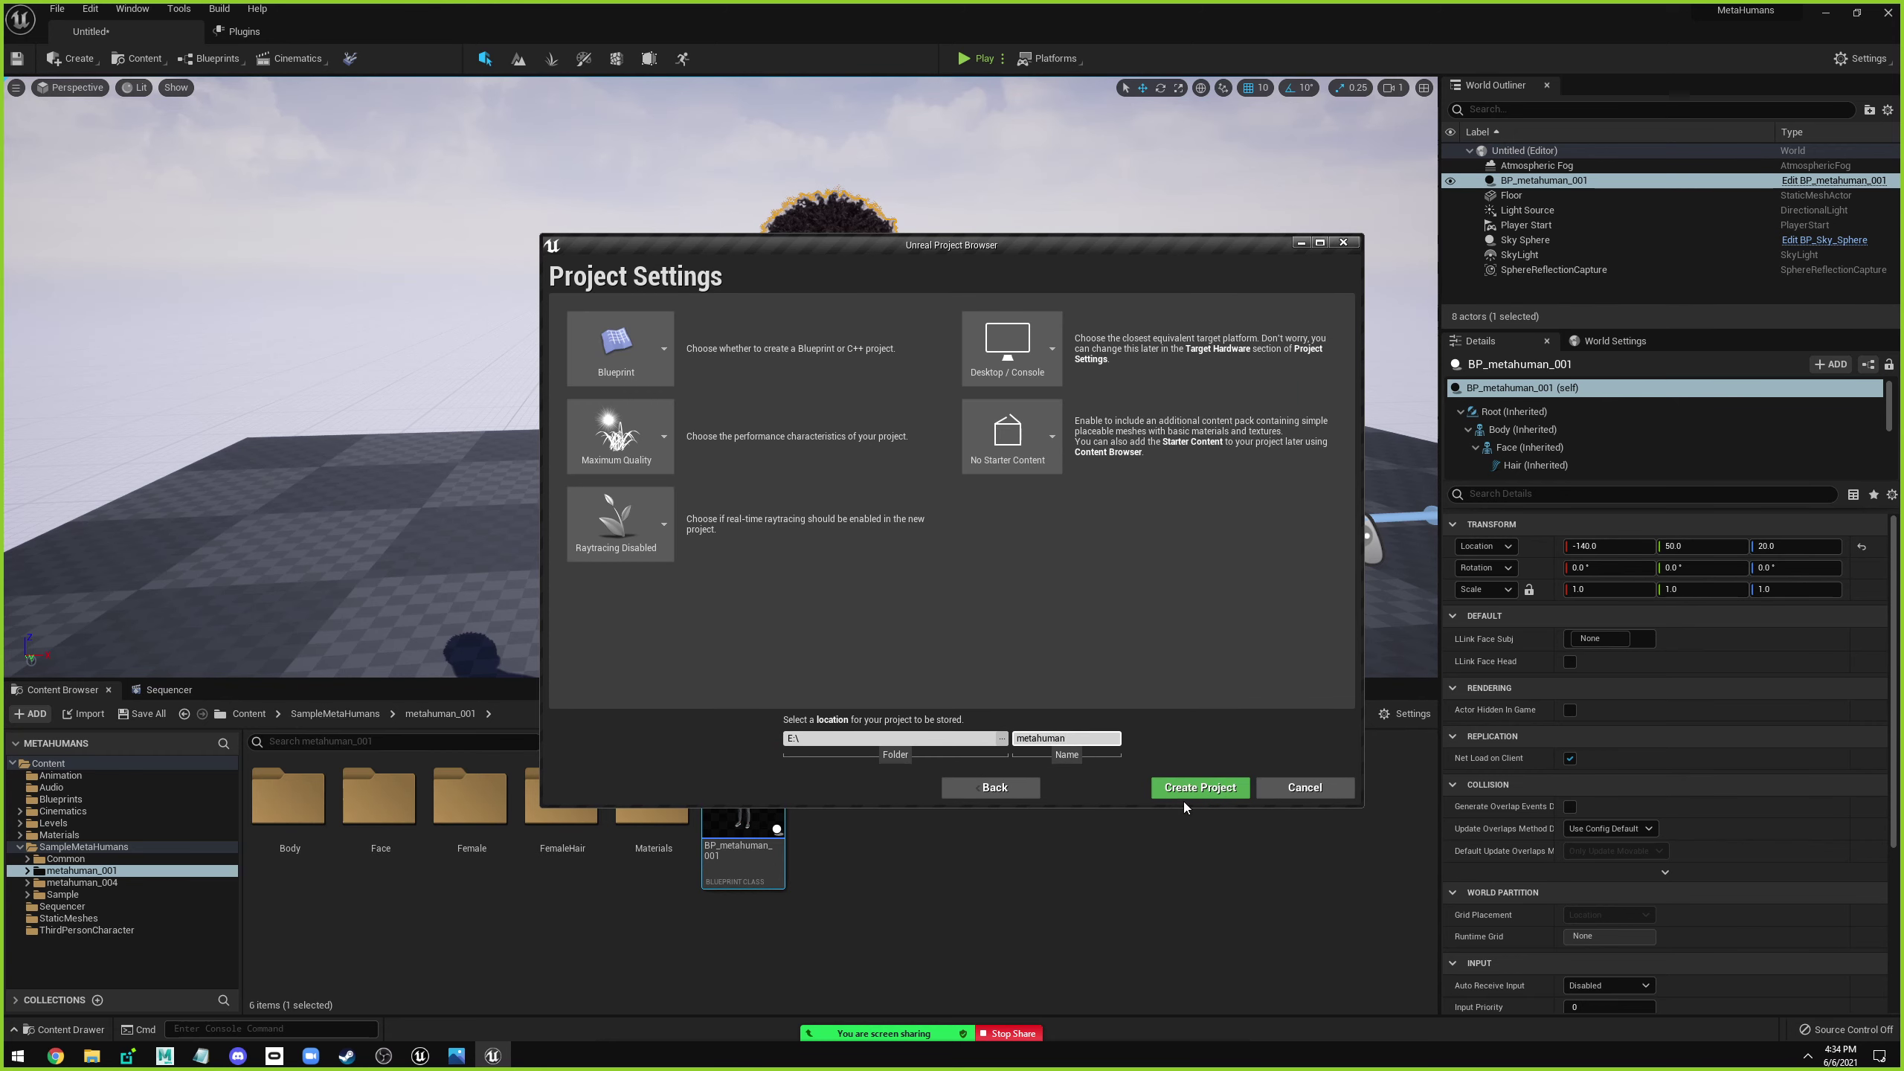
pyautogui.click(1184, 786)
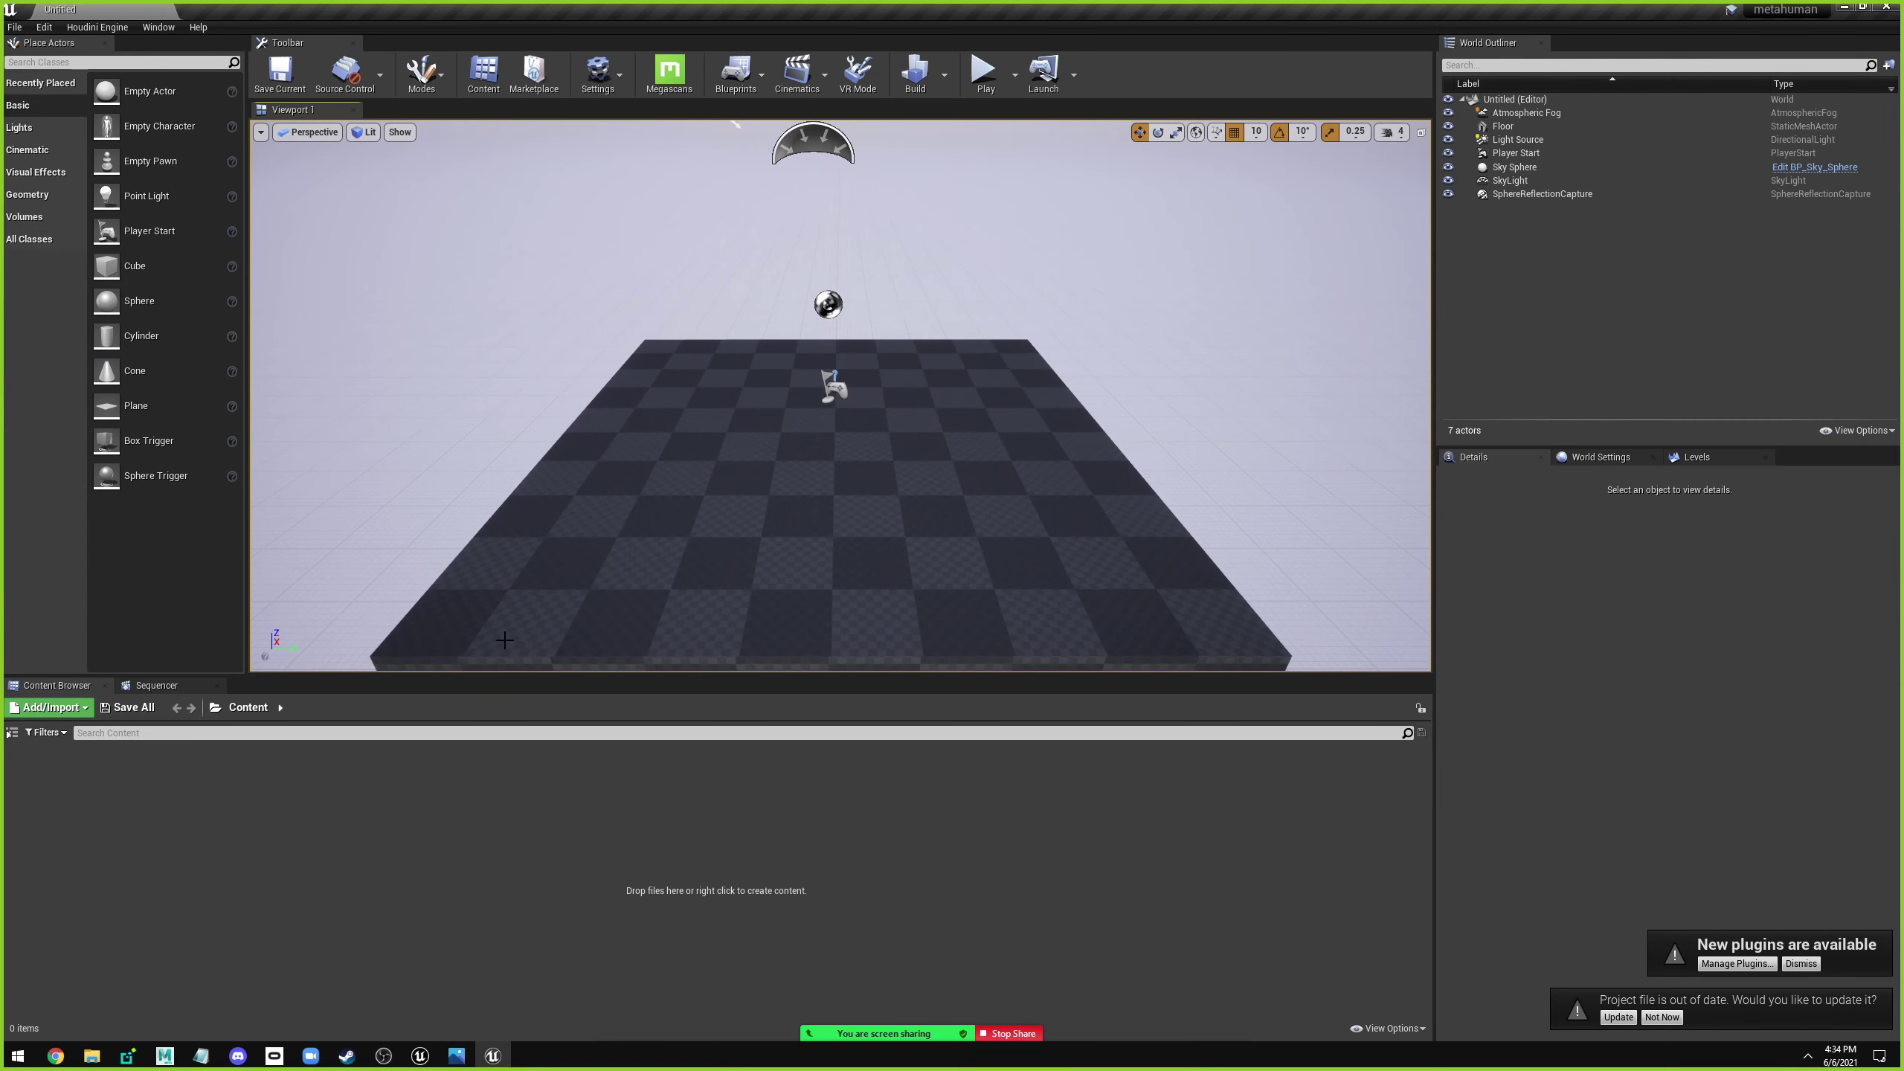
pyautogui.click(419, 1059)
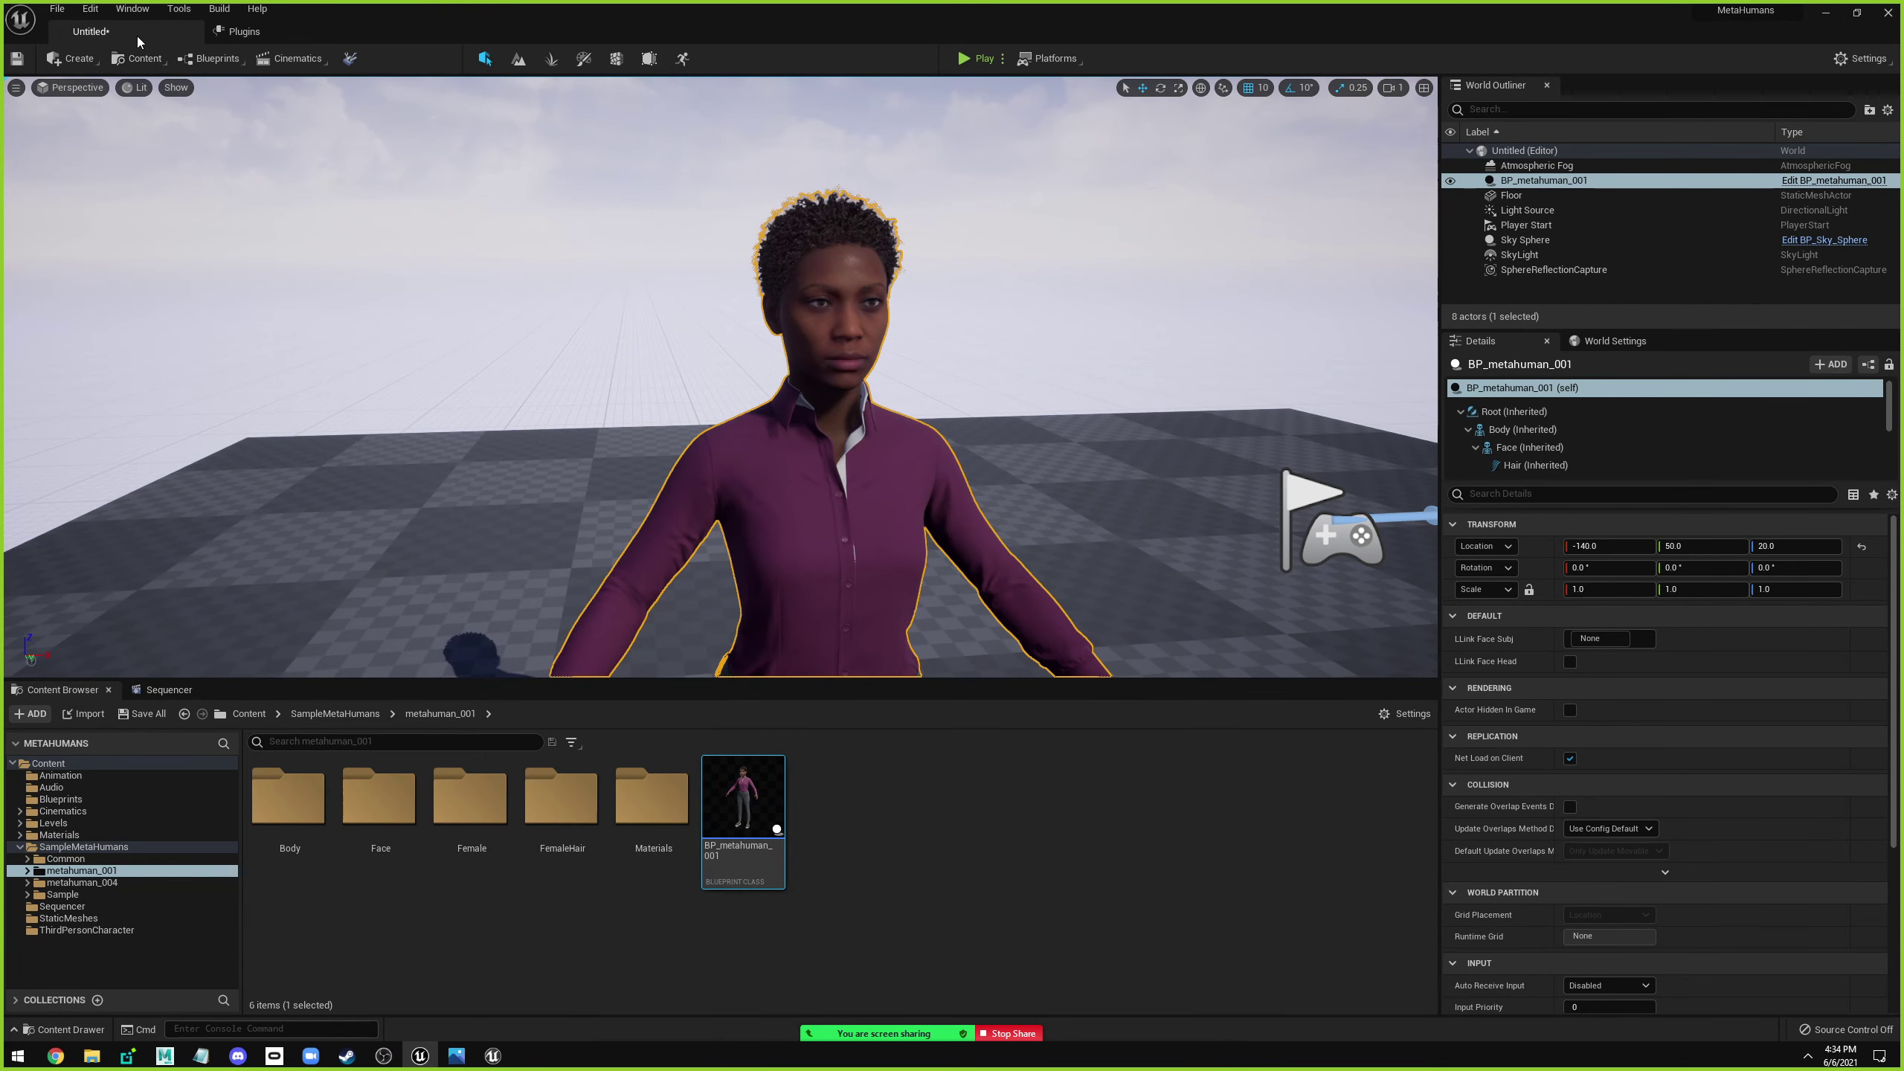
# Reopen Live Link from Window > Virtual Production, then show the Windows desktop.
pyautogui.click(132, 8)
pyautogui.moveTo(195, 130)
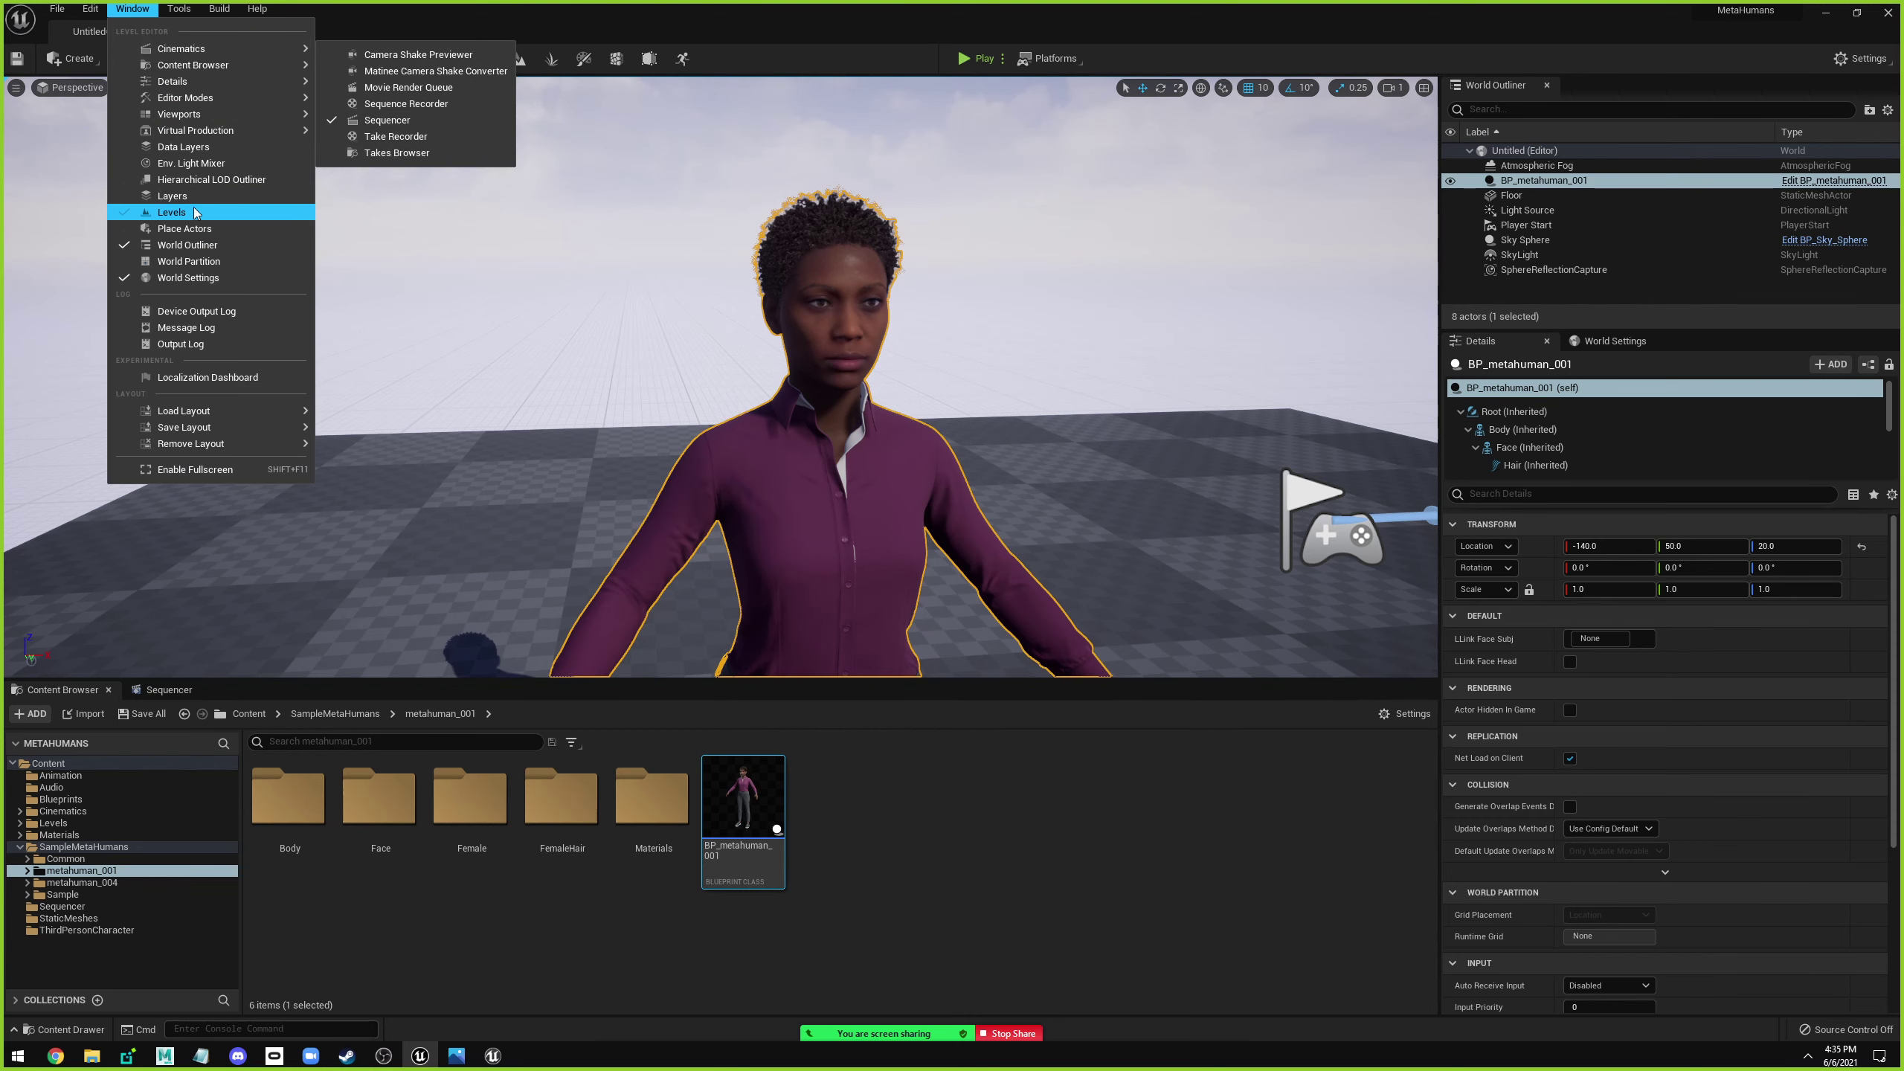
pyautogui.click(366, 131)
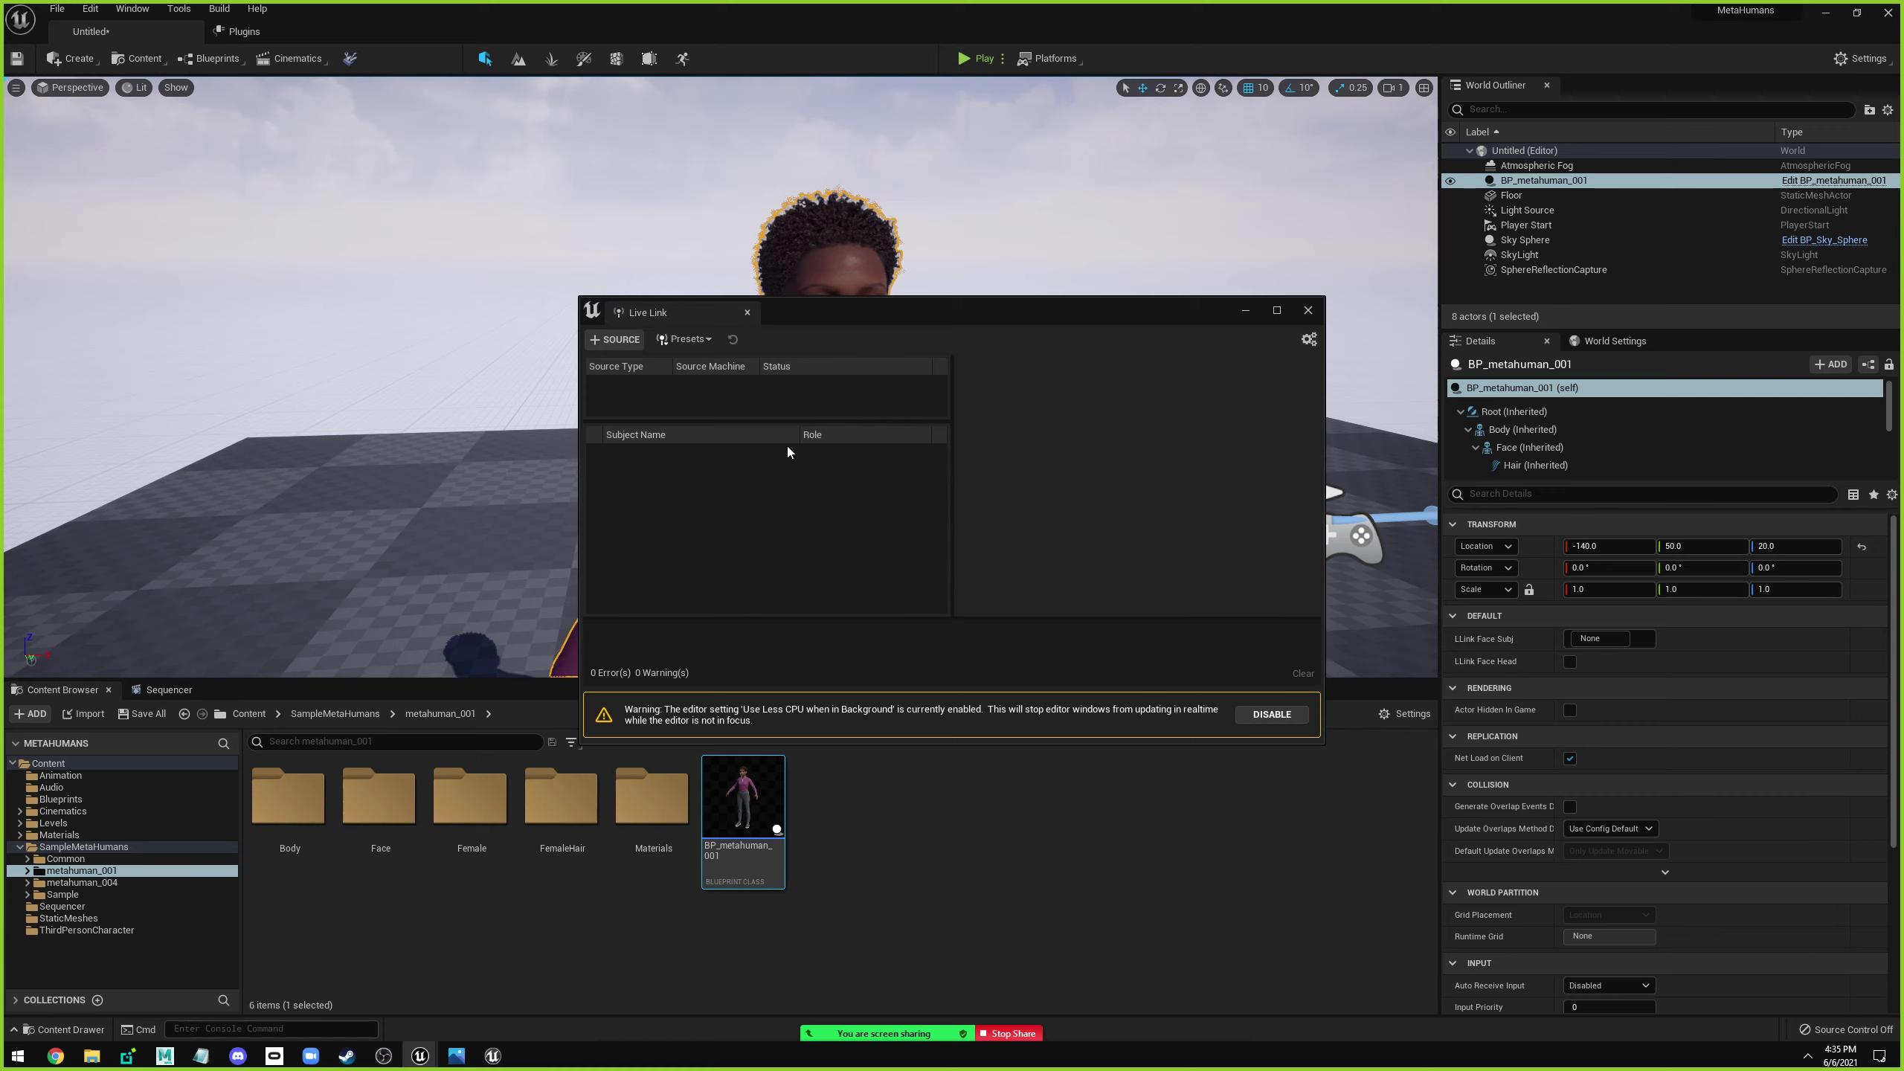
pyautogui.rightClick(562, 1055)
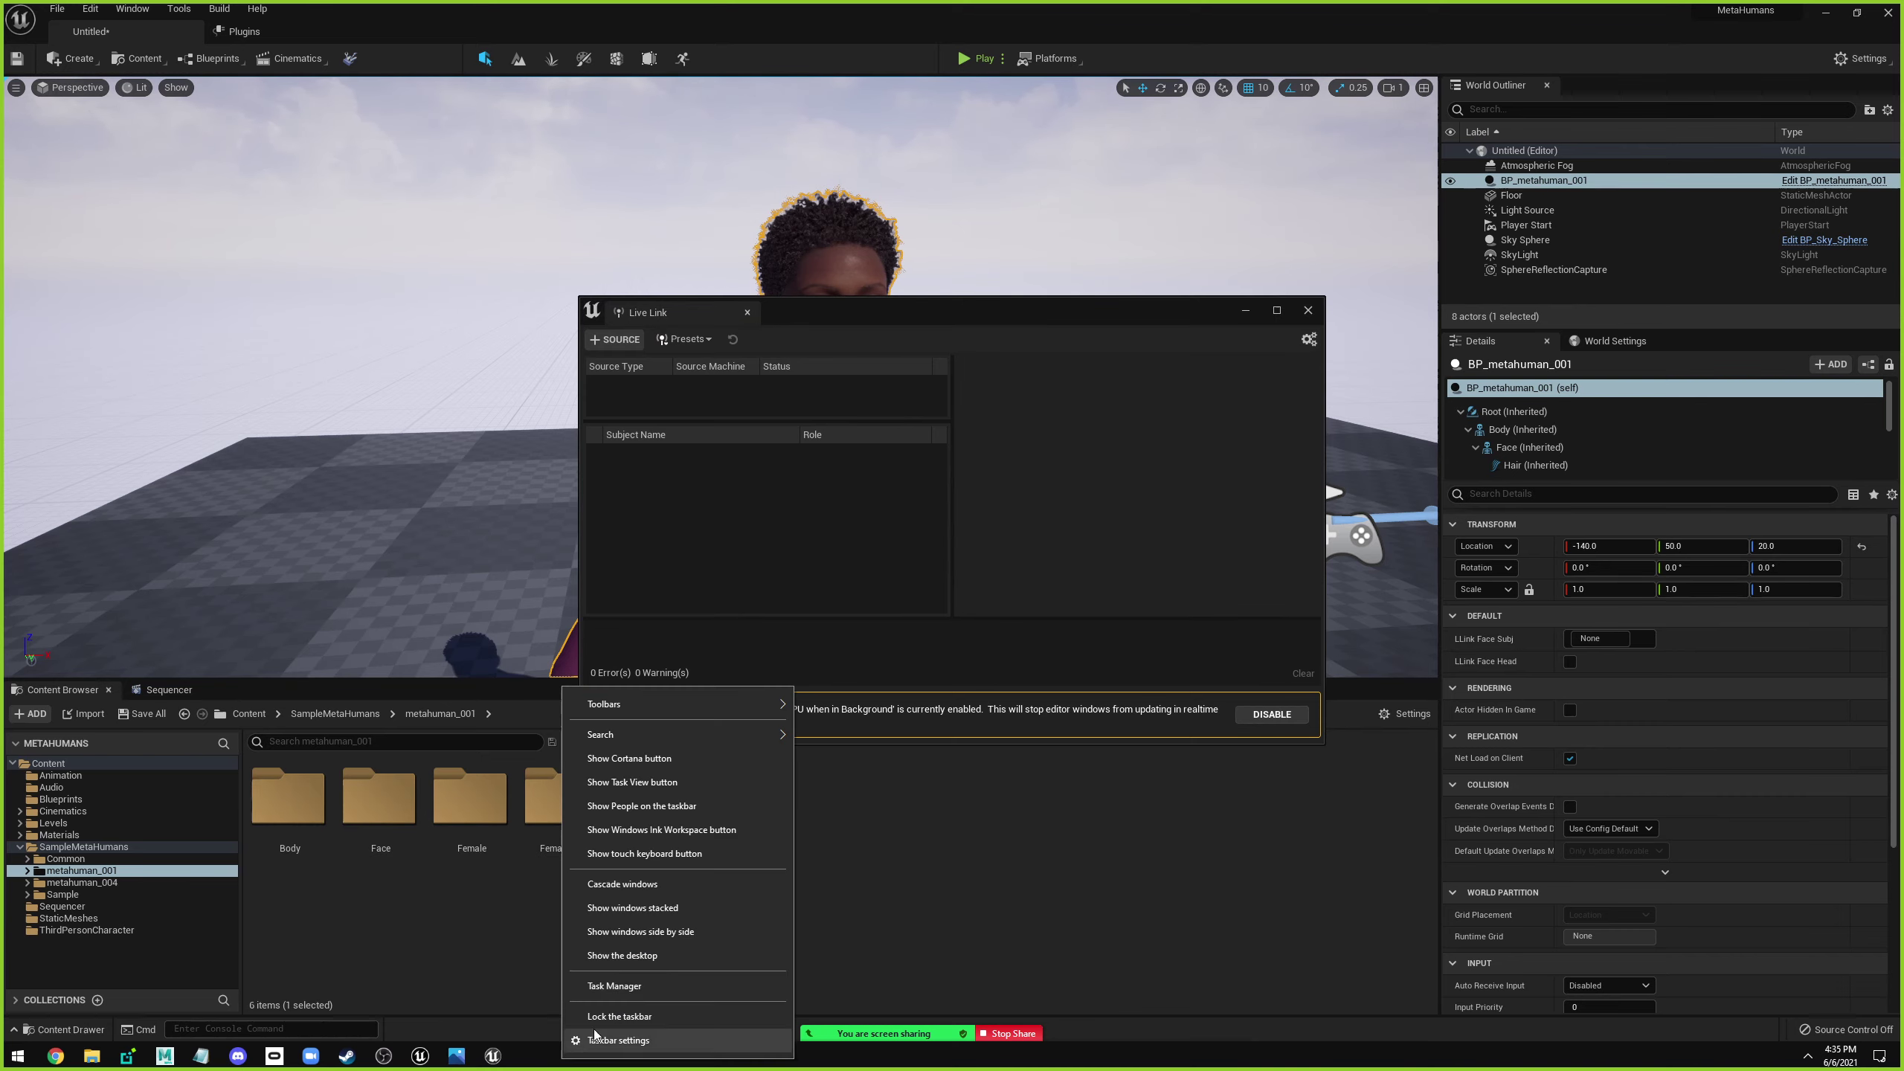
pyautogui.click(649, 957)
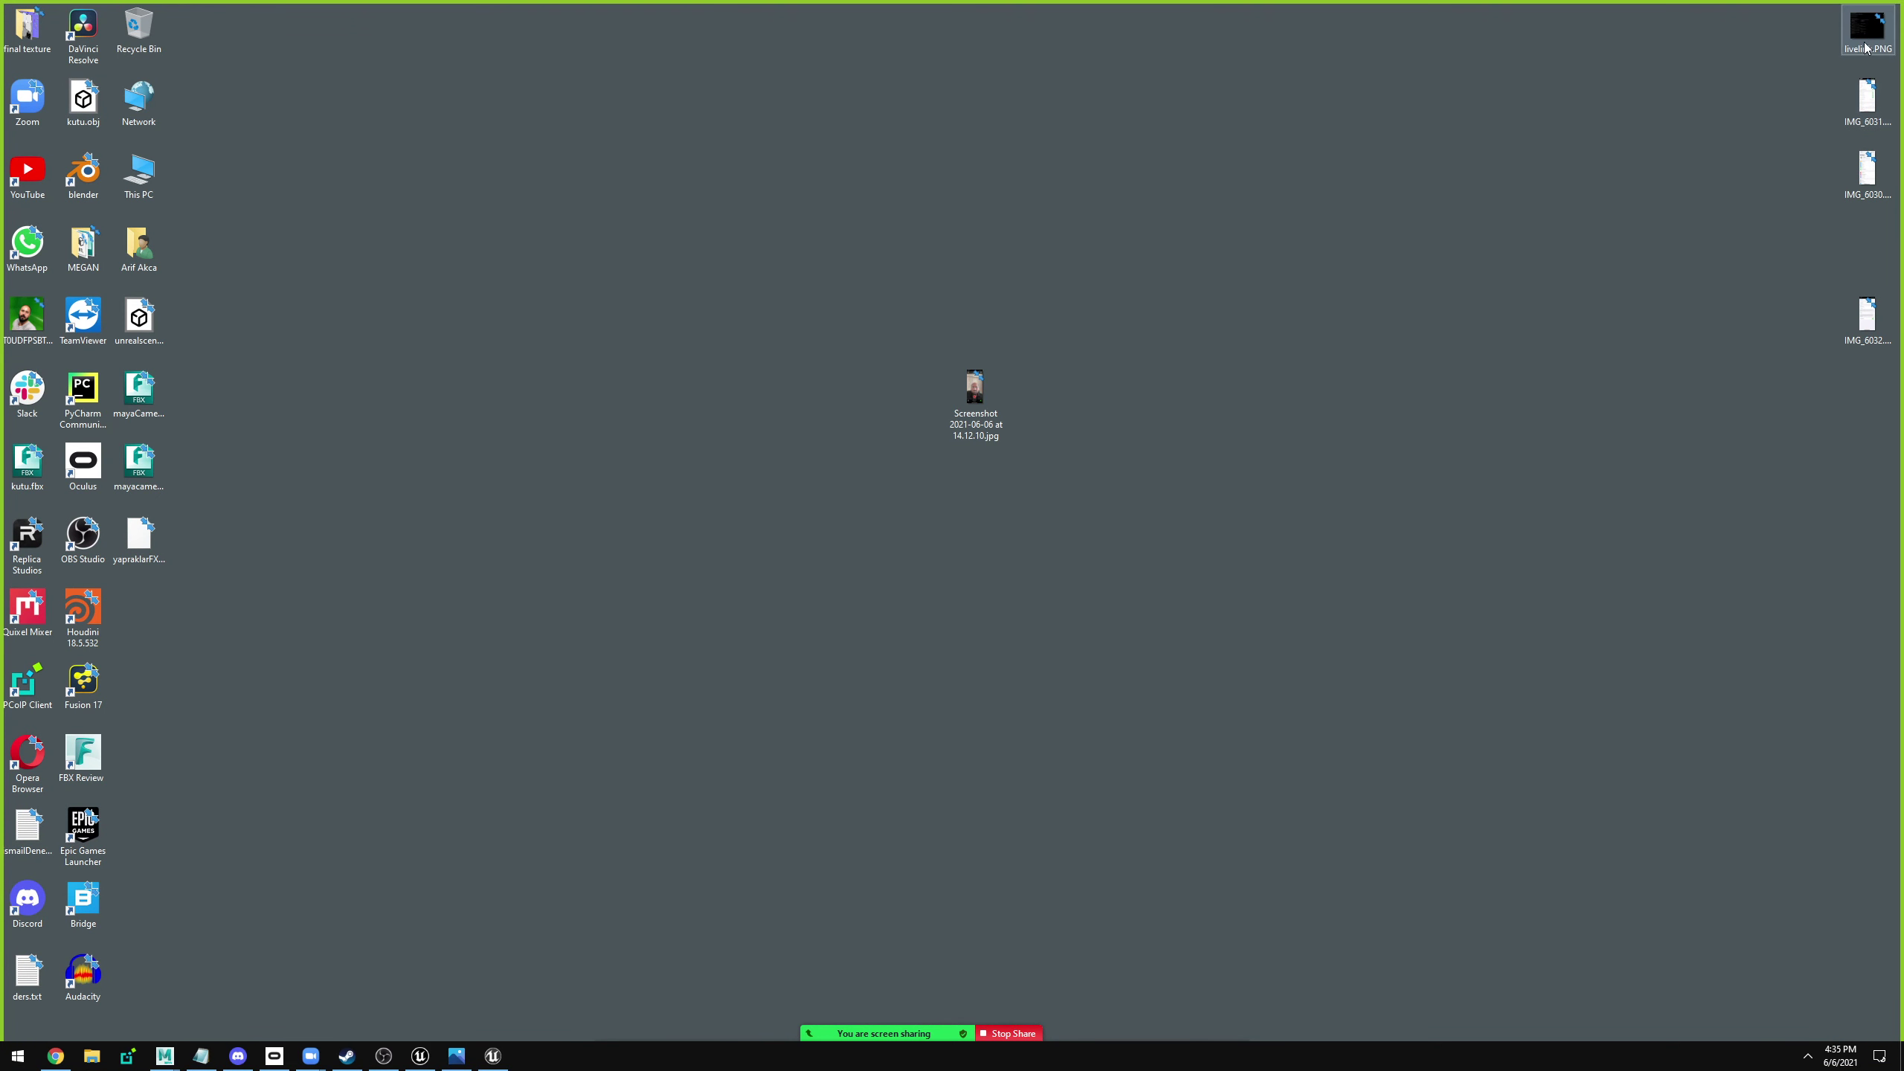
# Open IMG_6031.png in Photos and center the viewer window.
pyautogui.click(1860, 96)
pyautogui.doubleClick(1860, 96)
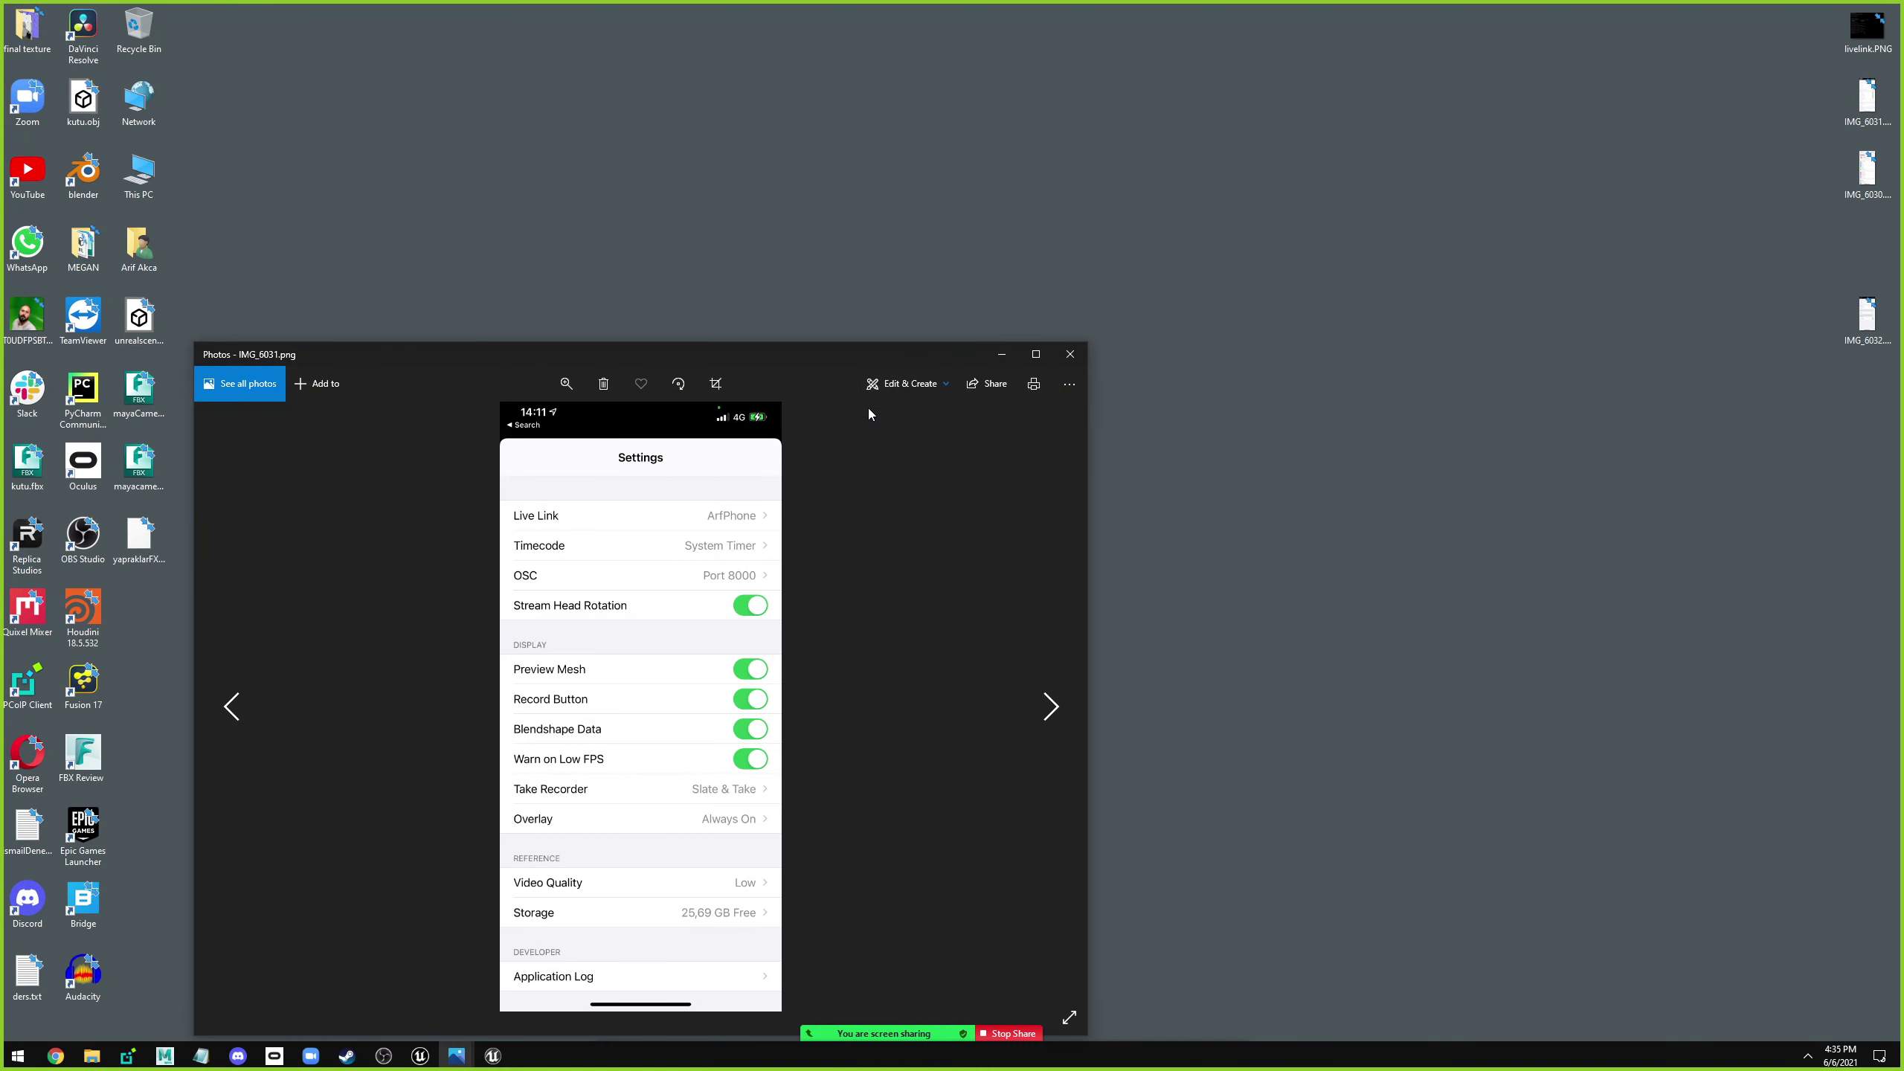
pyautogui.moveTo(791, 364); pyautogui.dragTo(1068, 232)
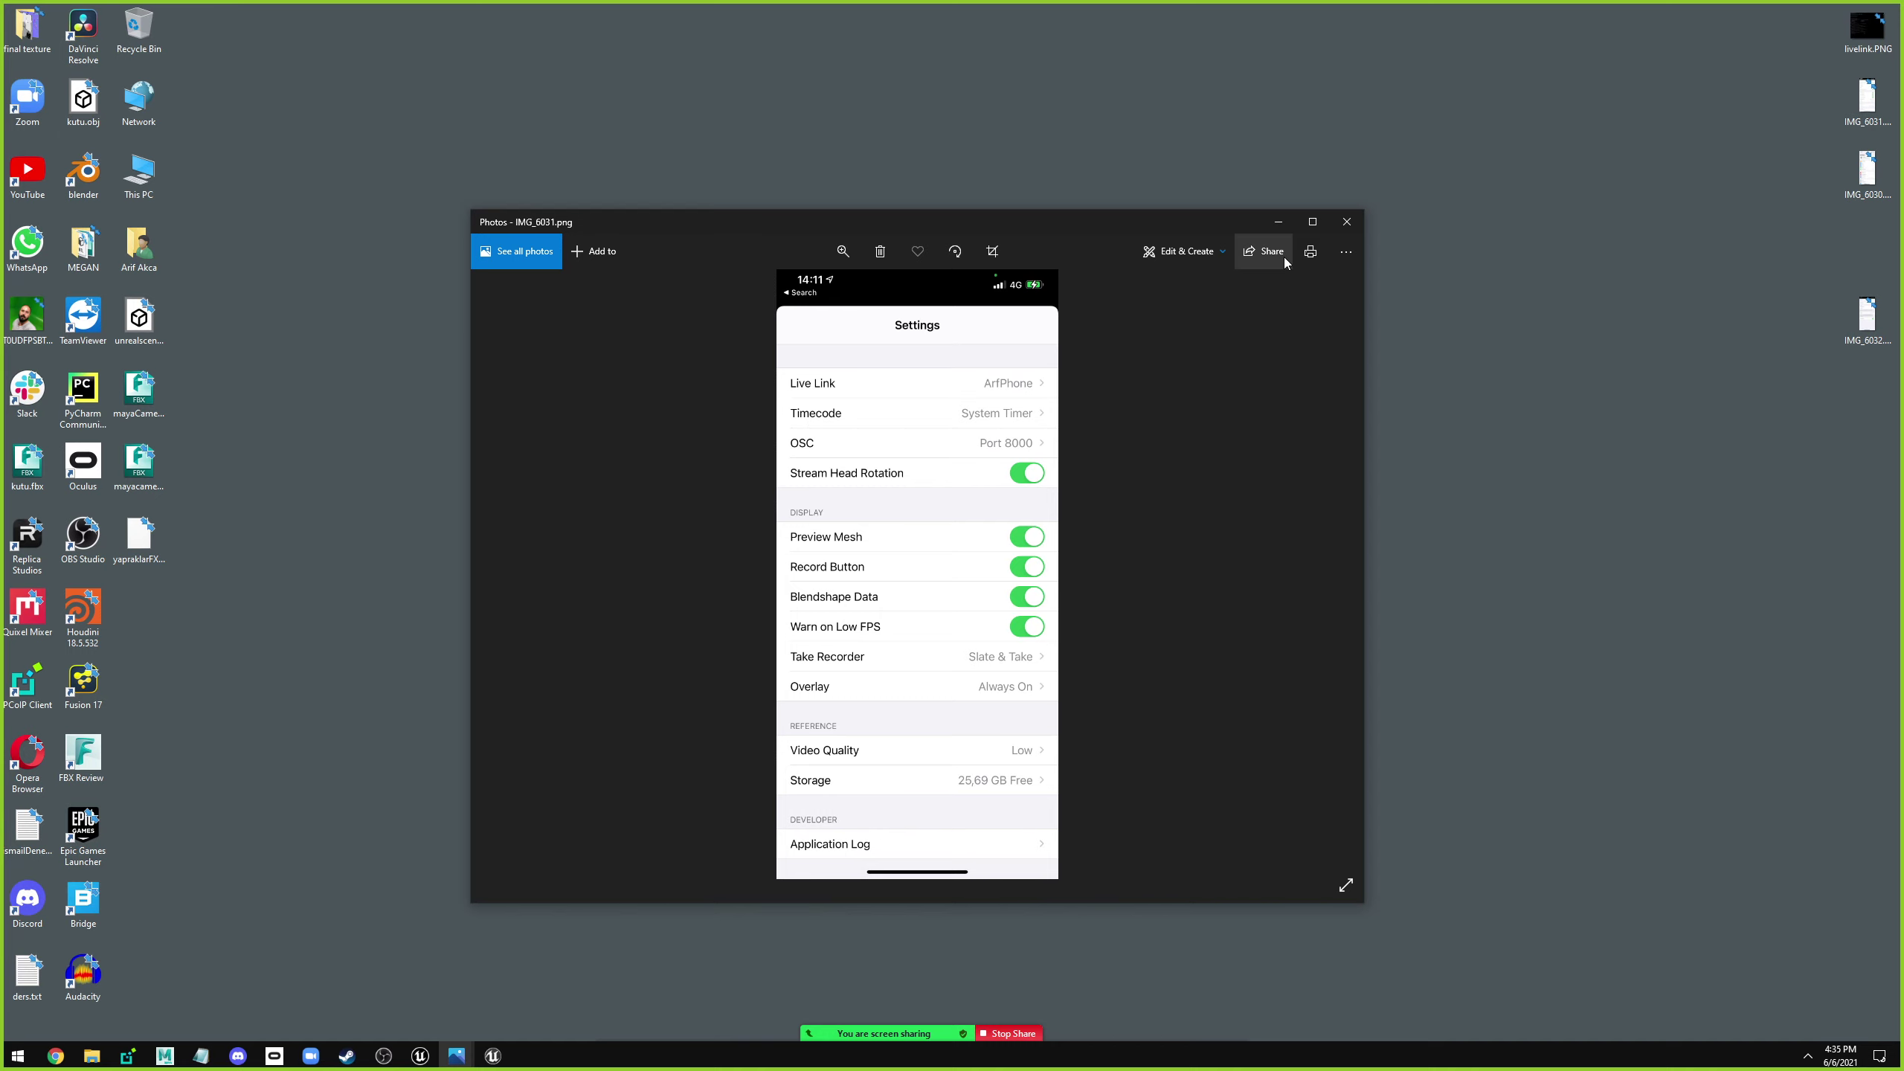
pyautogui.click(1314, 221)
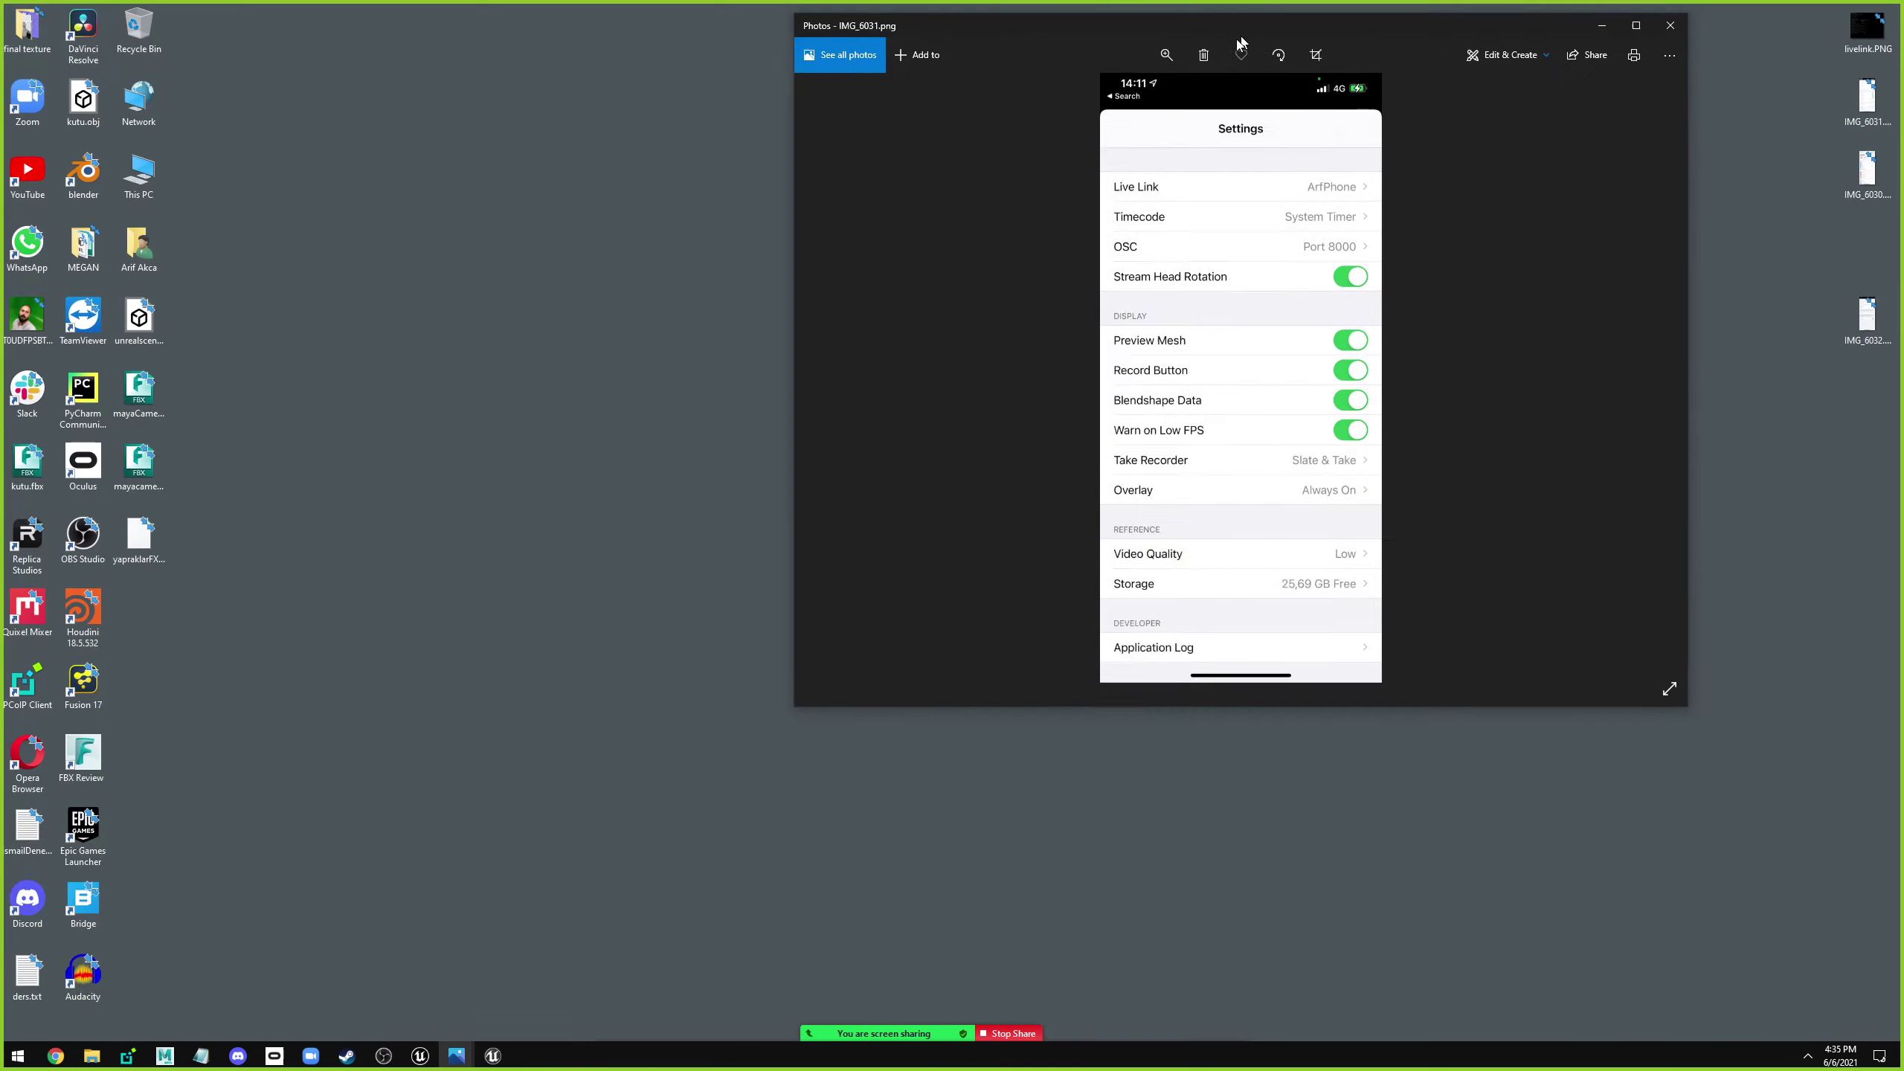
pyautogui.moveTo(1254, 27); pyautogui.dragTo(1065, 149)
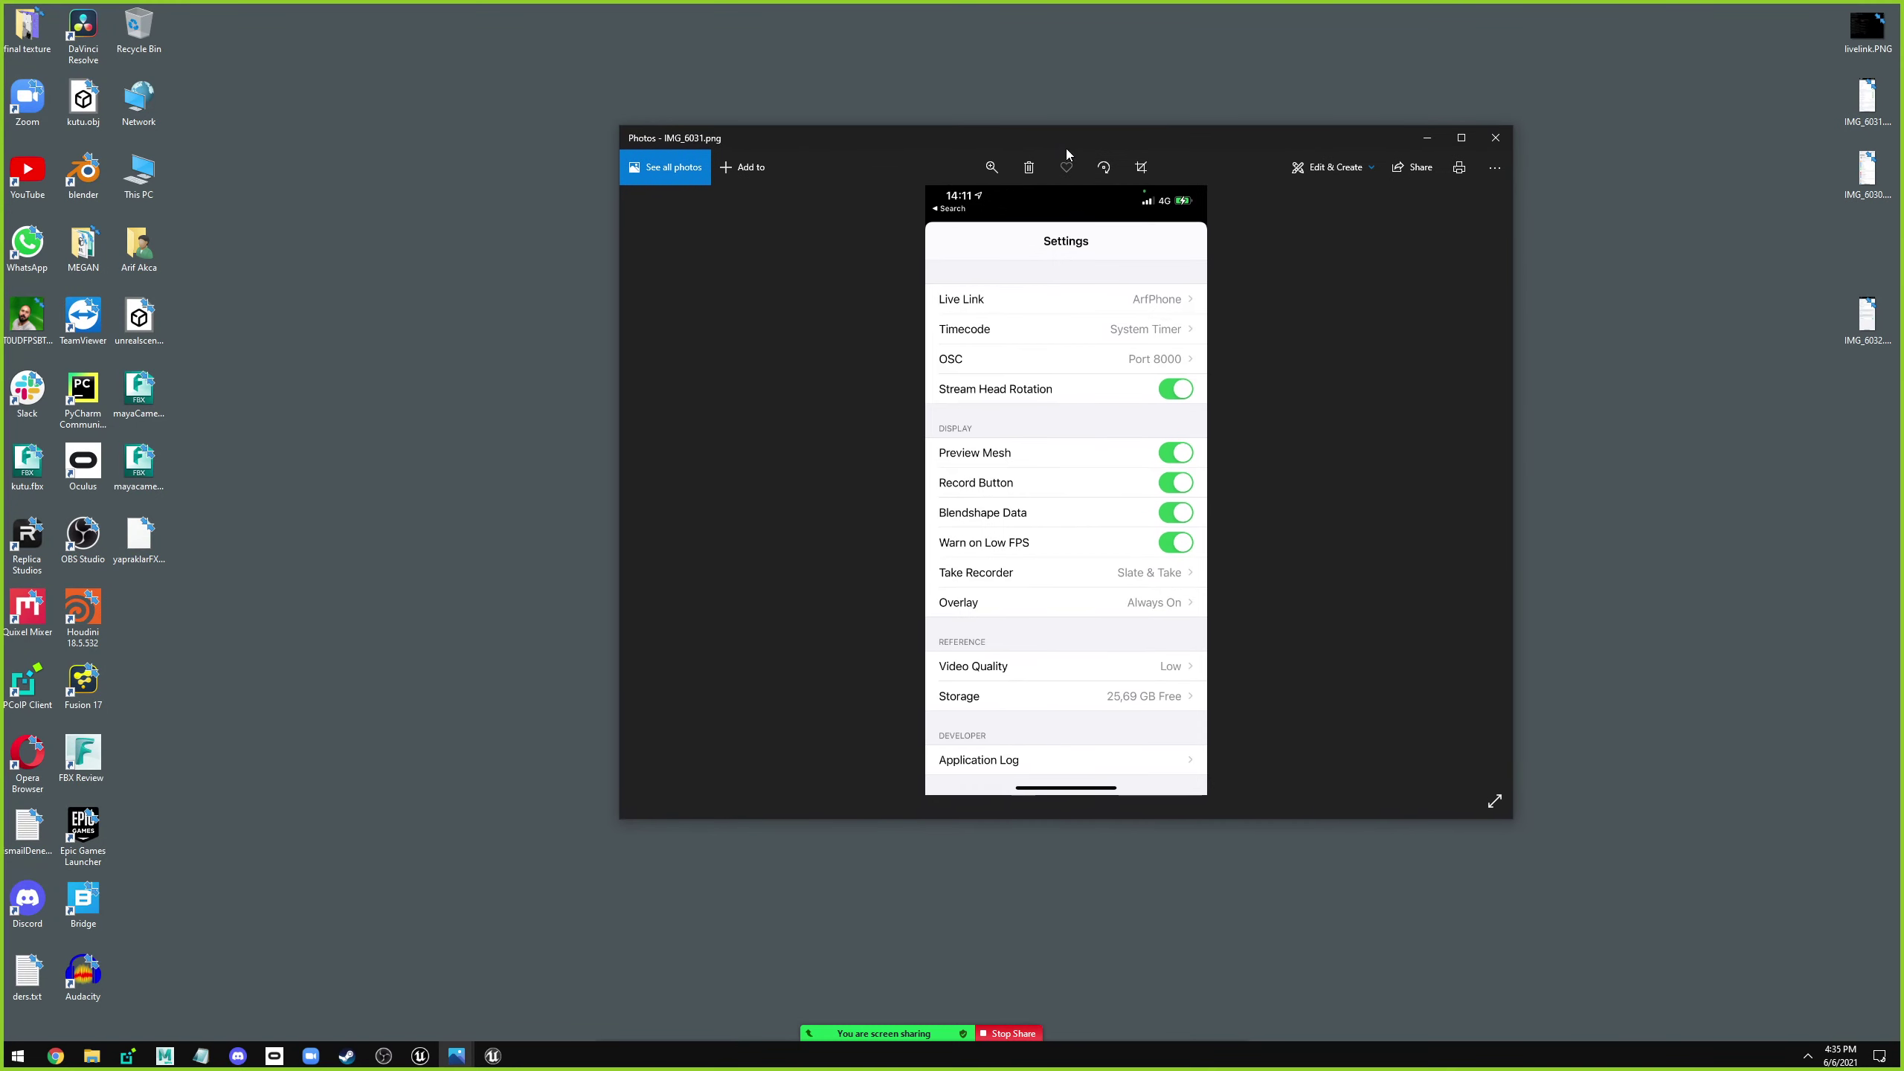
# Open IMG_6030 and the IMG_6032 Live Link settings screenshot showing target 192.168.1.7:11111.
pyautogui.doubleClick(1866, 172)
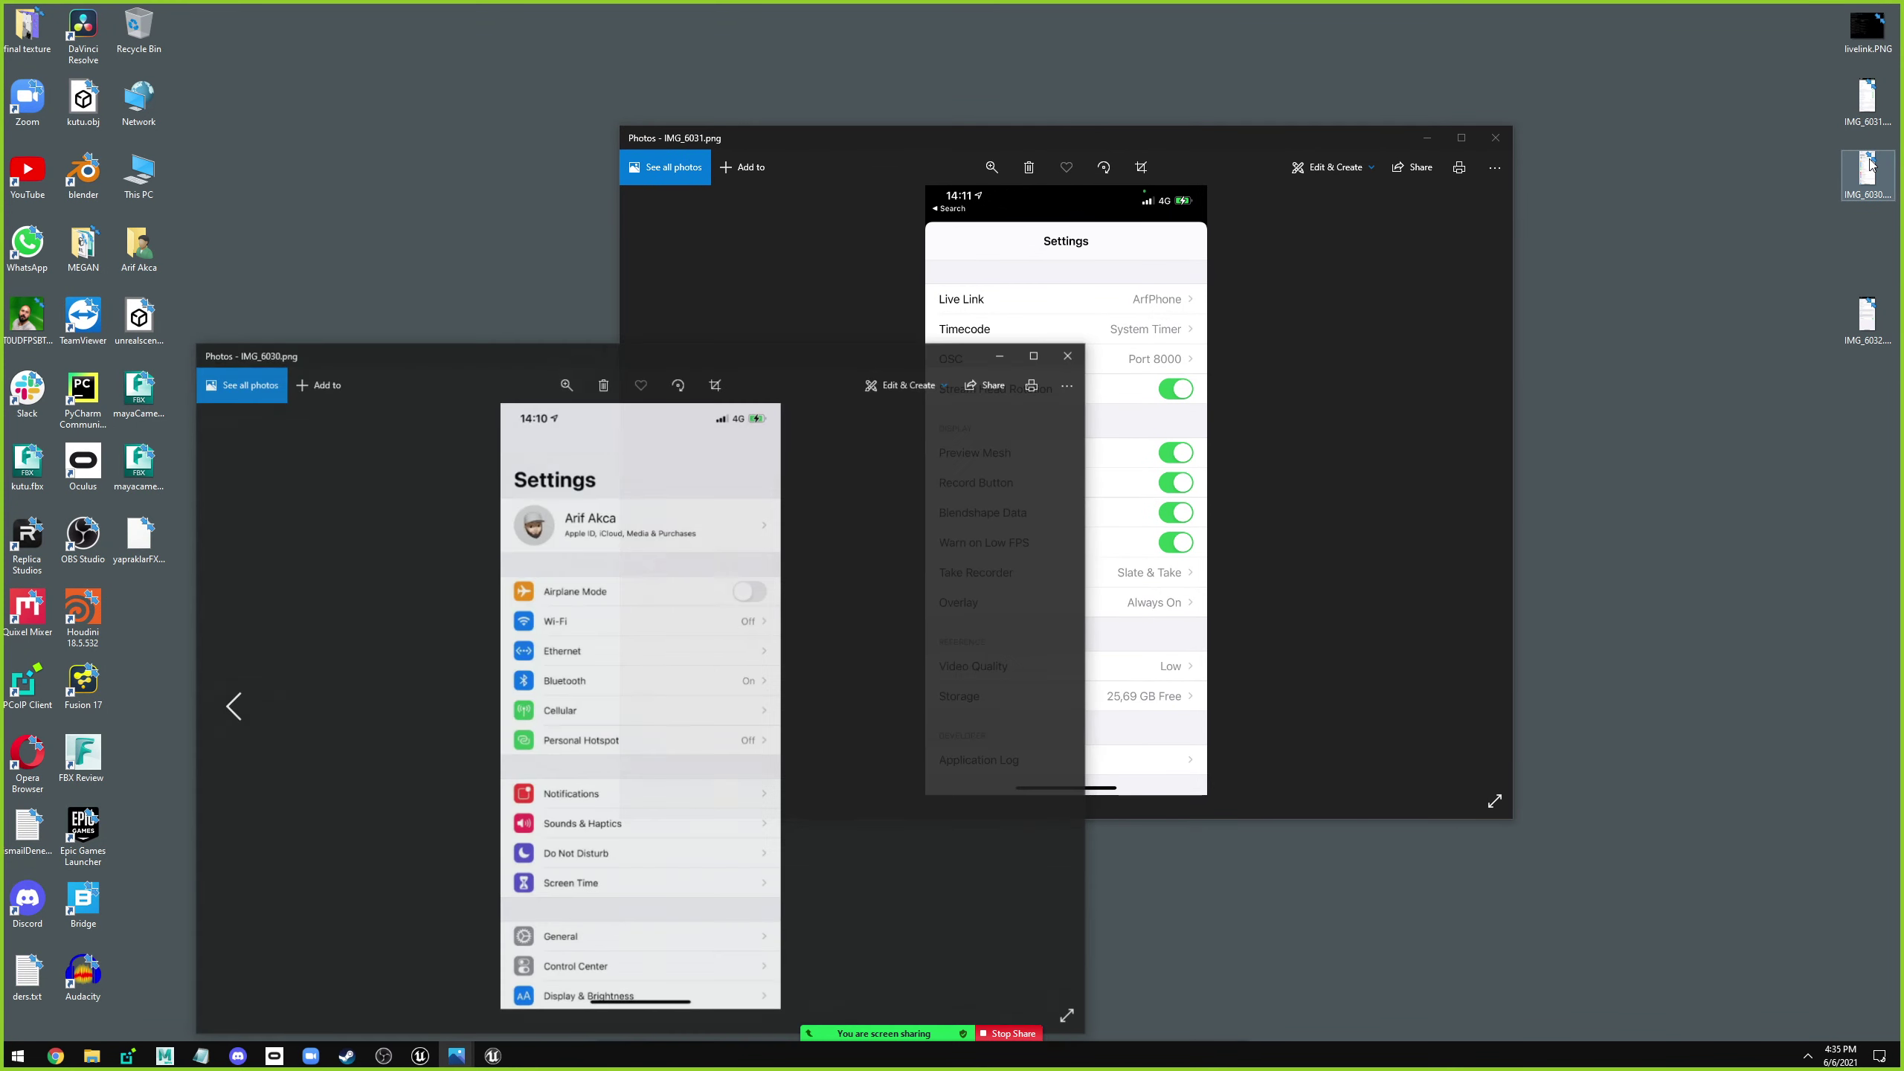
pyautogui.doubleClick(1867, 97)
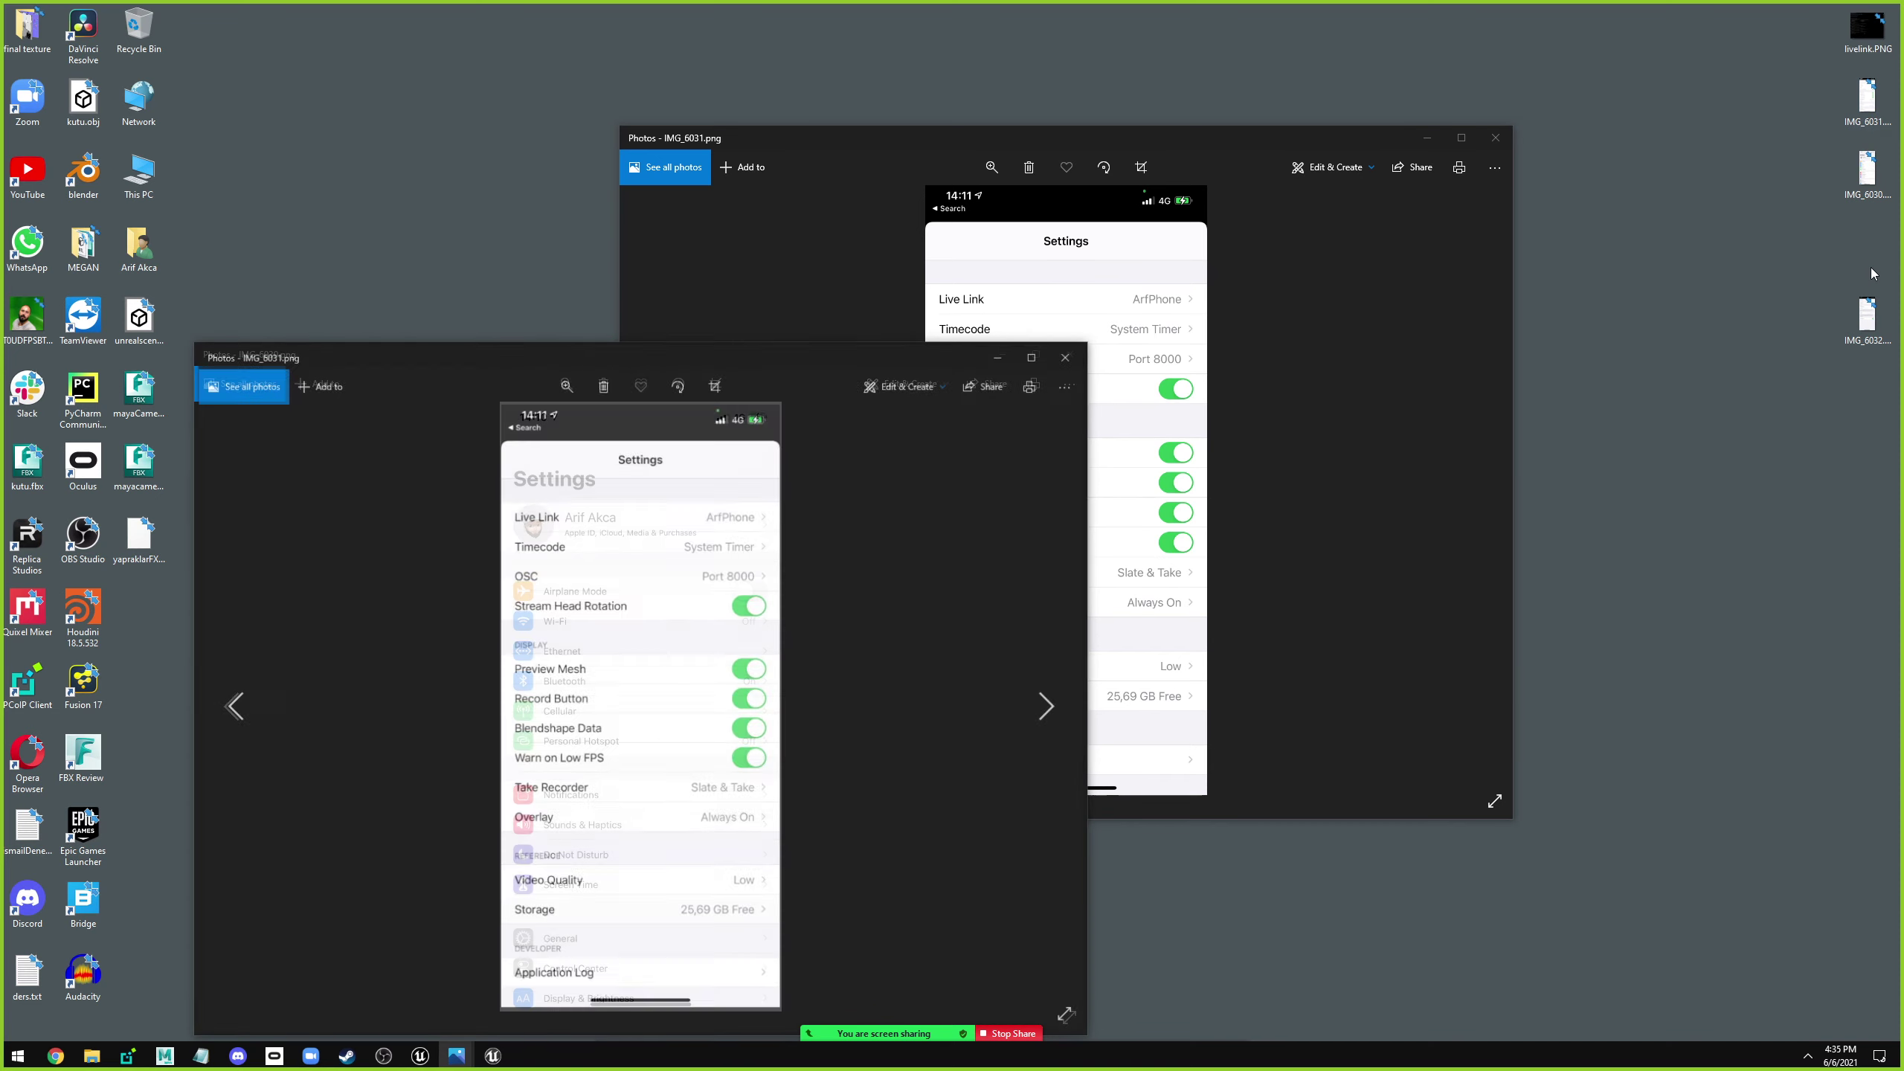
pyautogui.click(1867, 320)
pyautogui.doubleClick(1866, 323)
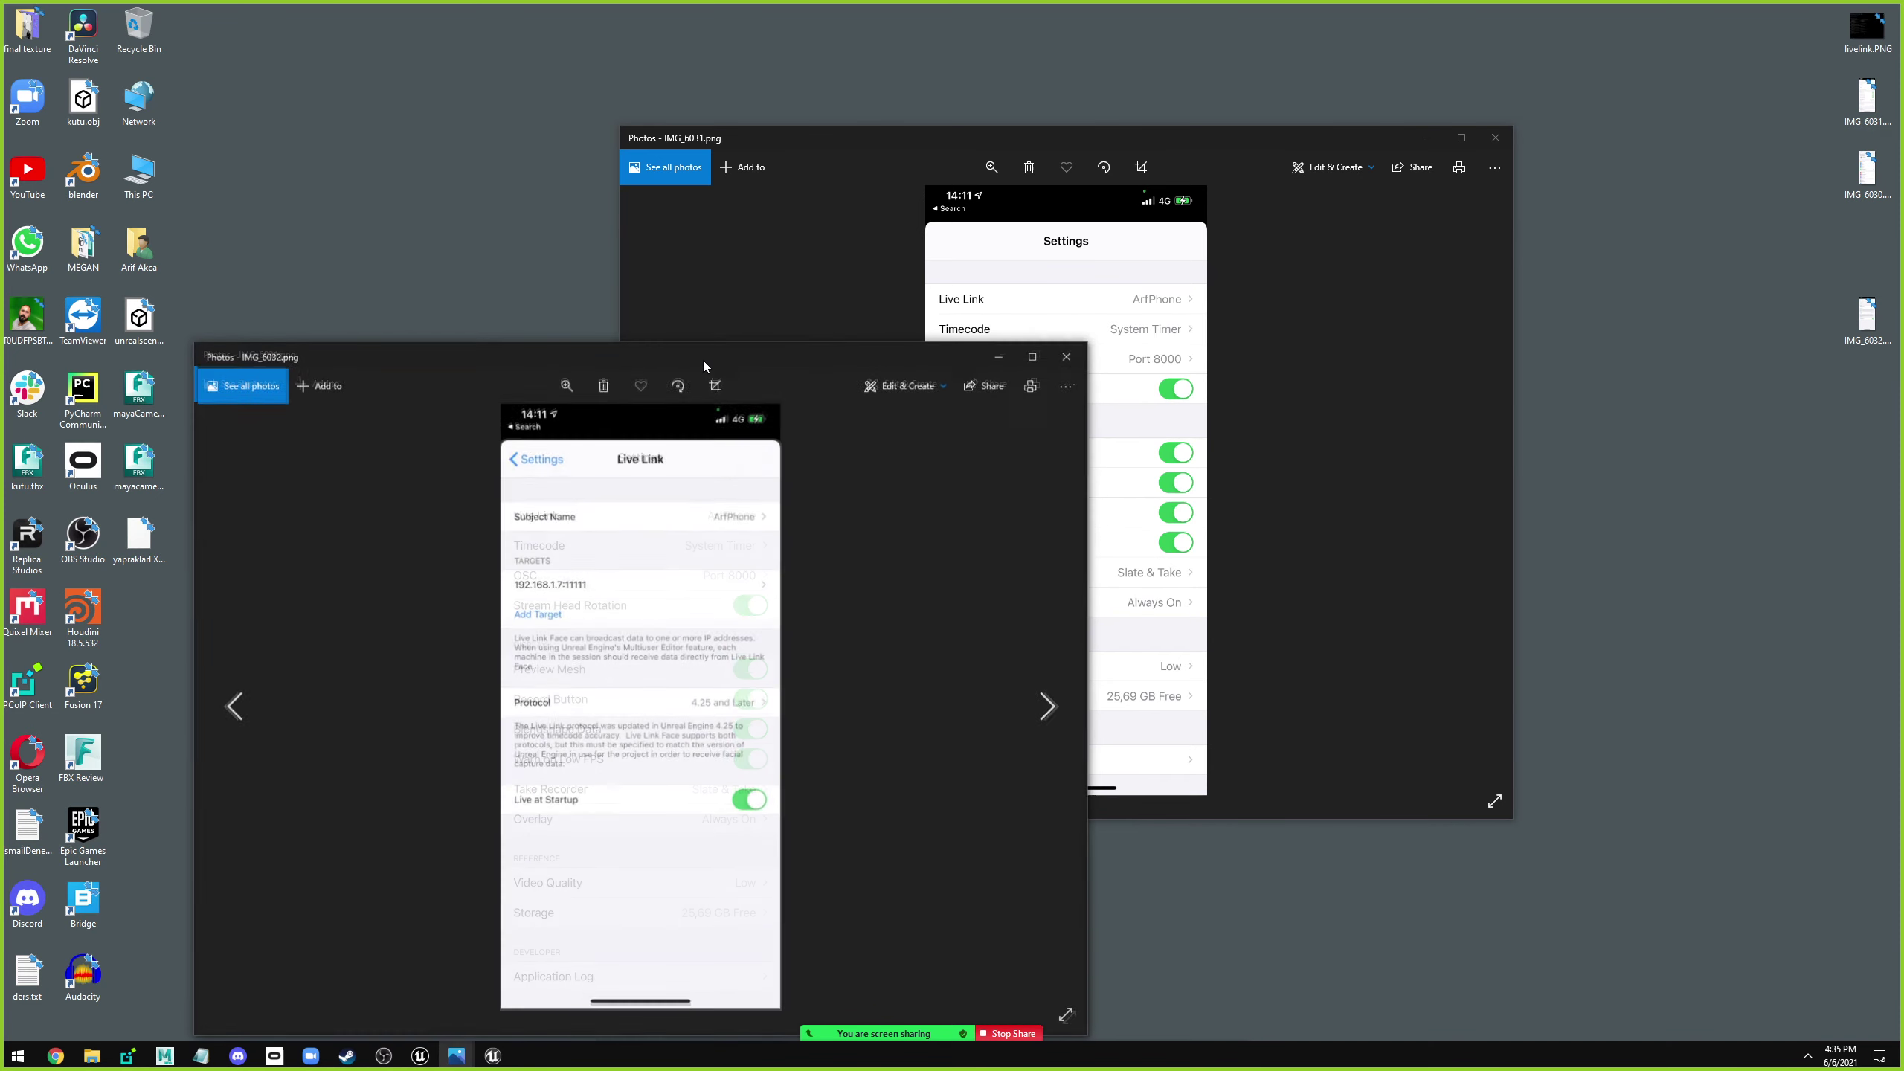
pyautogui.doubleClick(788, 354)
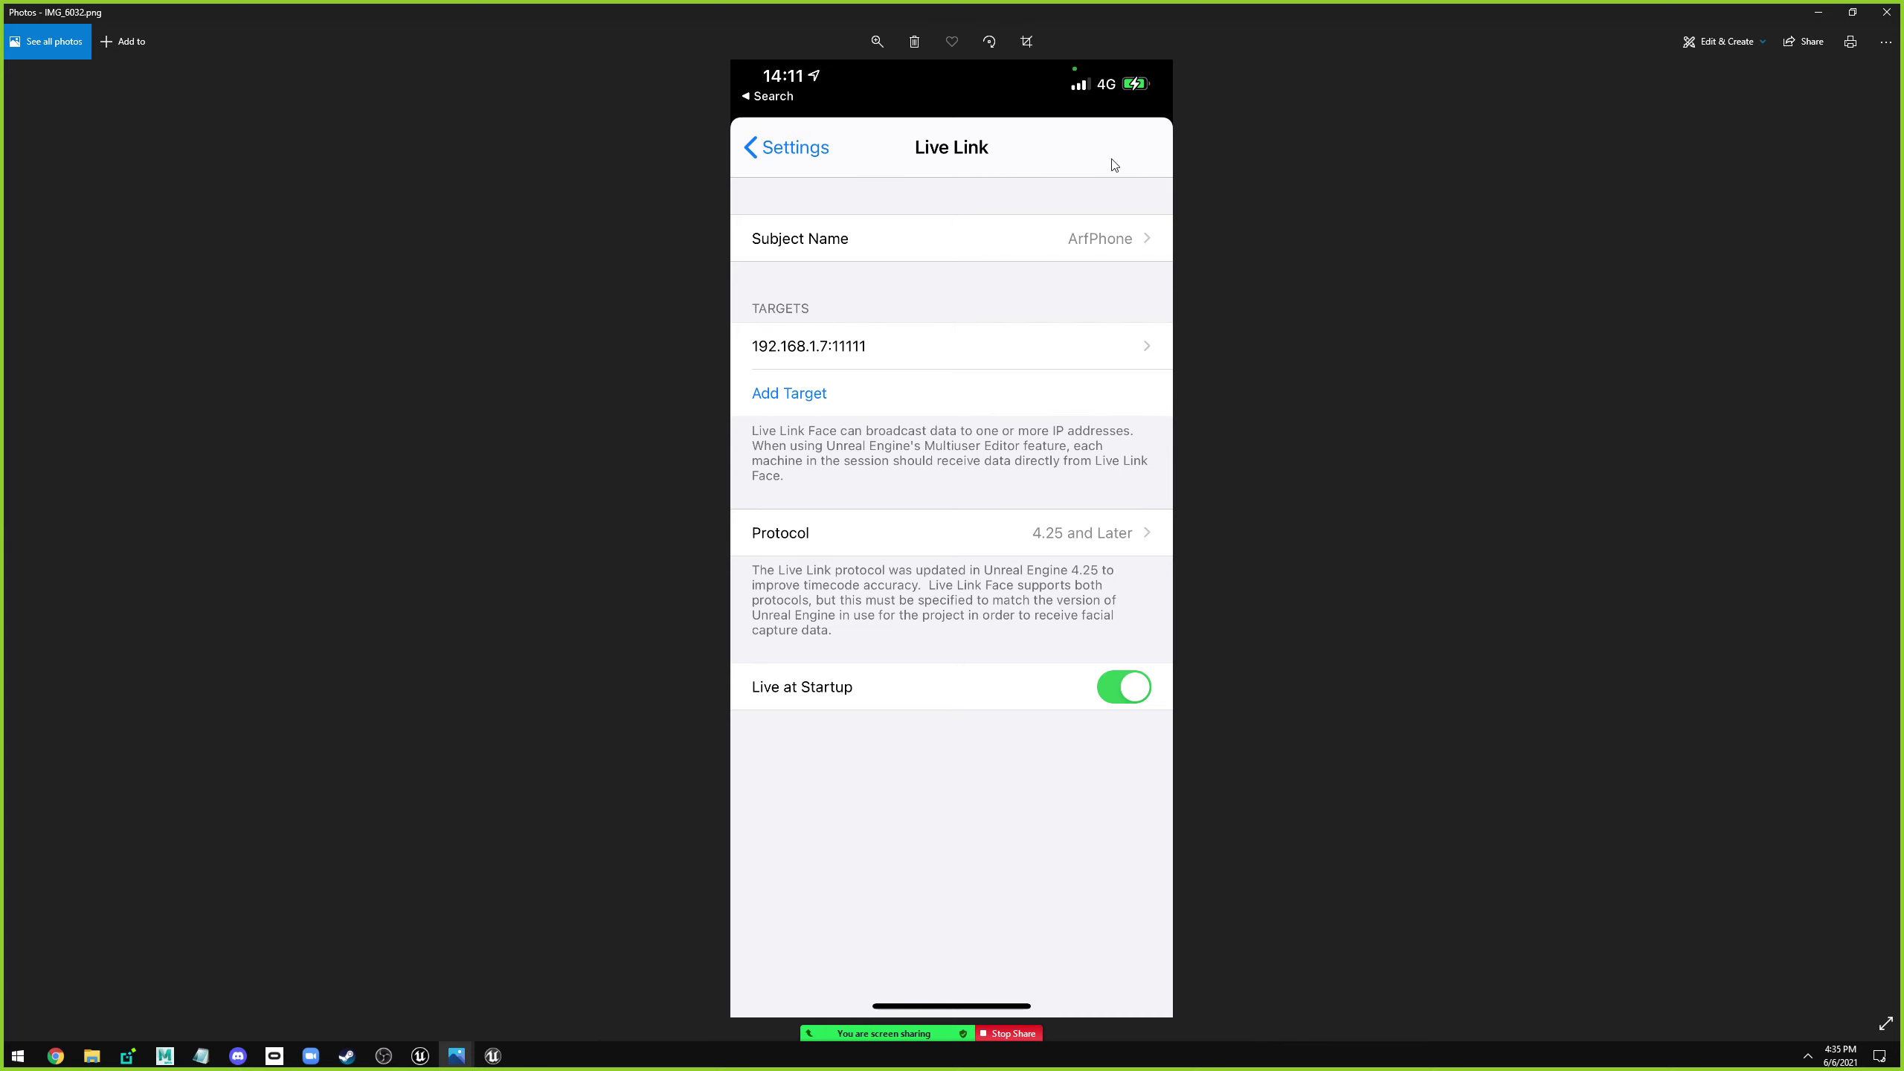
pyautogui.doubleClick(1271, 19)
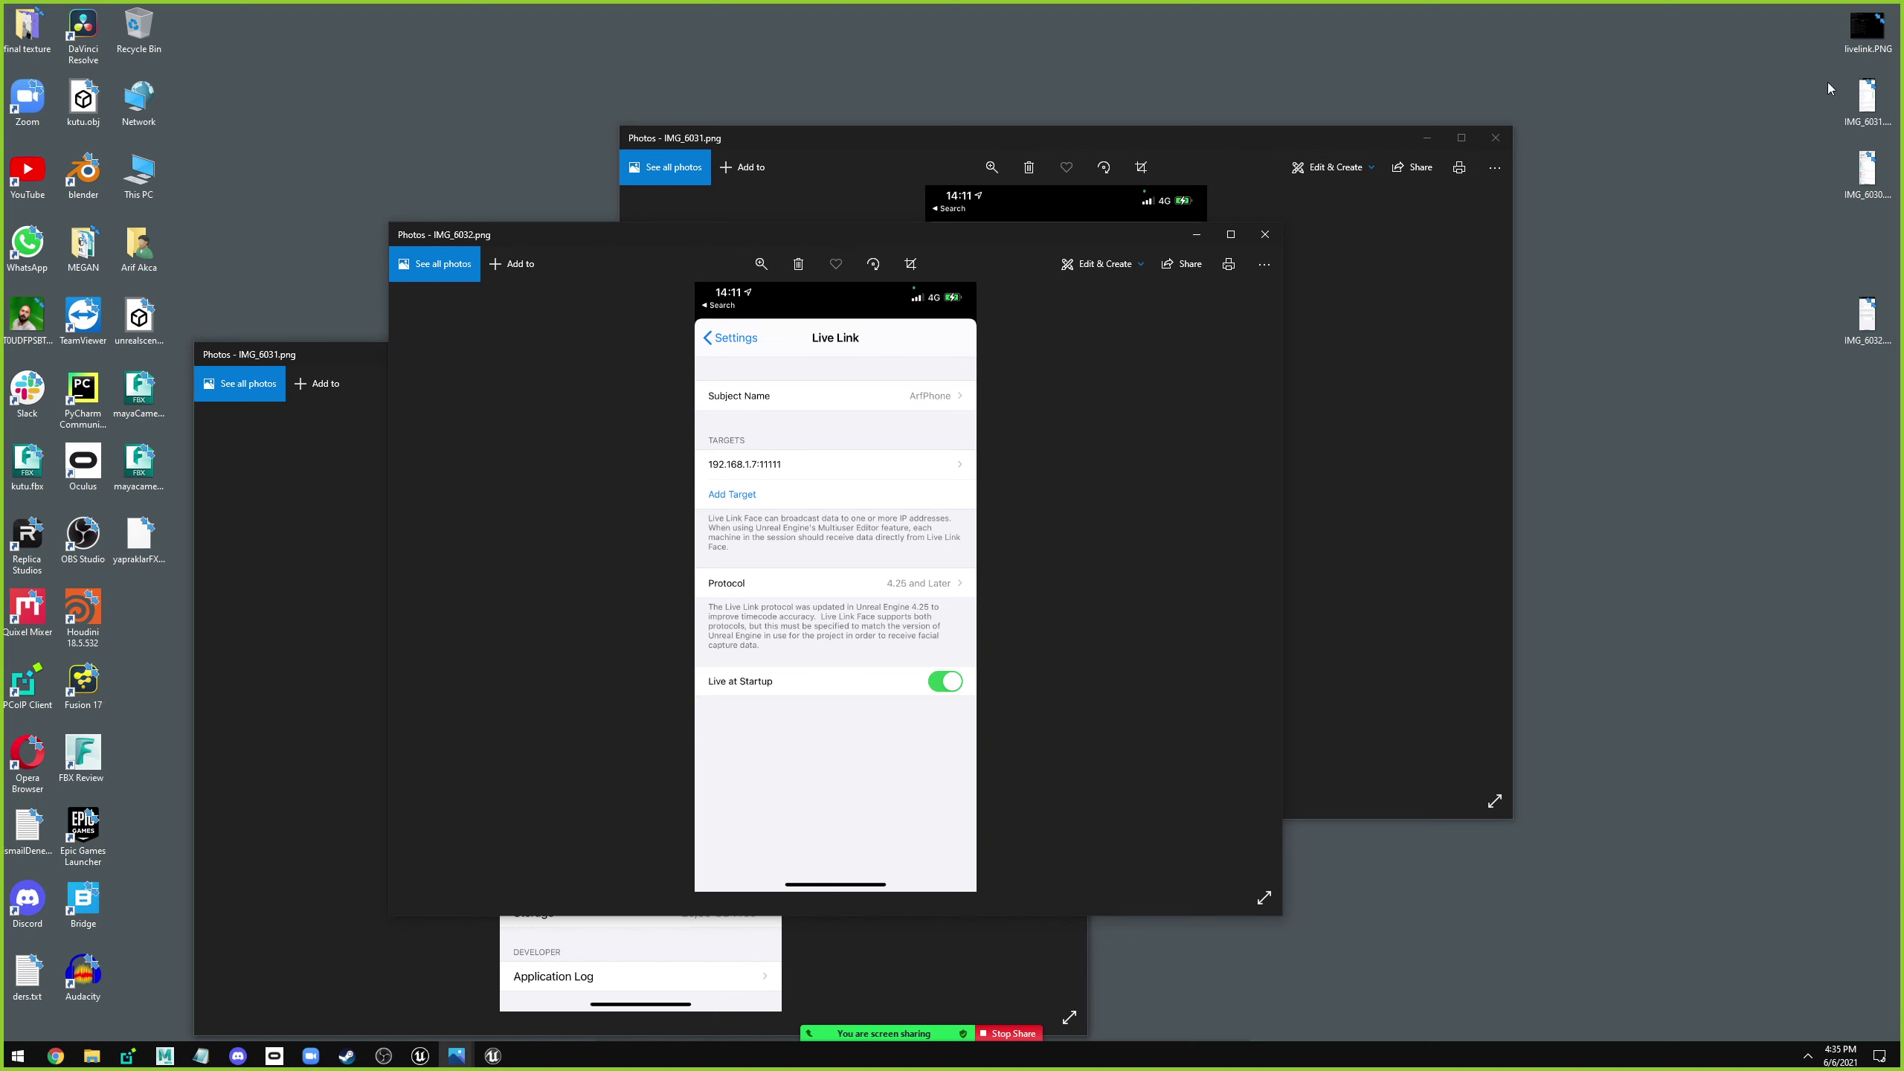
# Compare against the livelink.PNG ipconfig screenshot, close IMG_6032, and return to Unreal.
pyautogui.doubleClick(1866, 30)
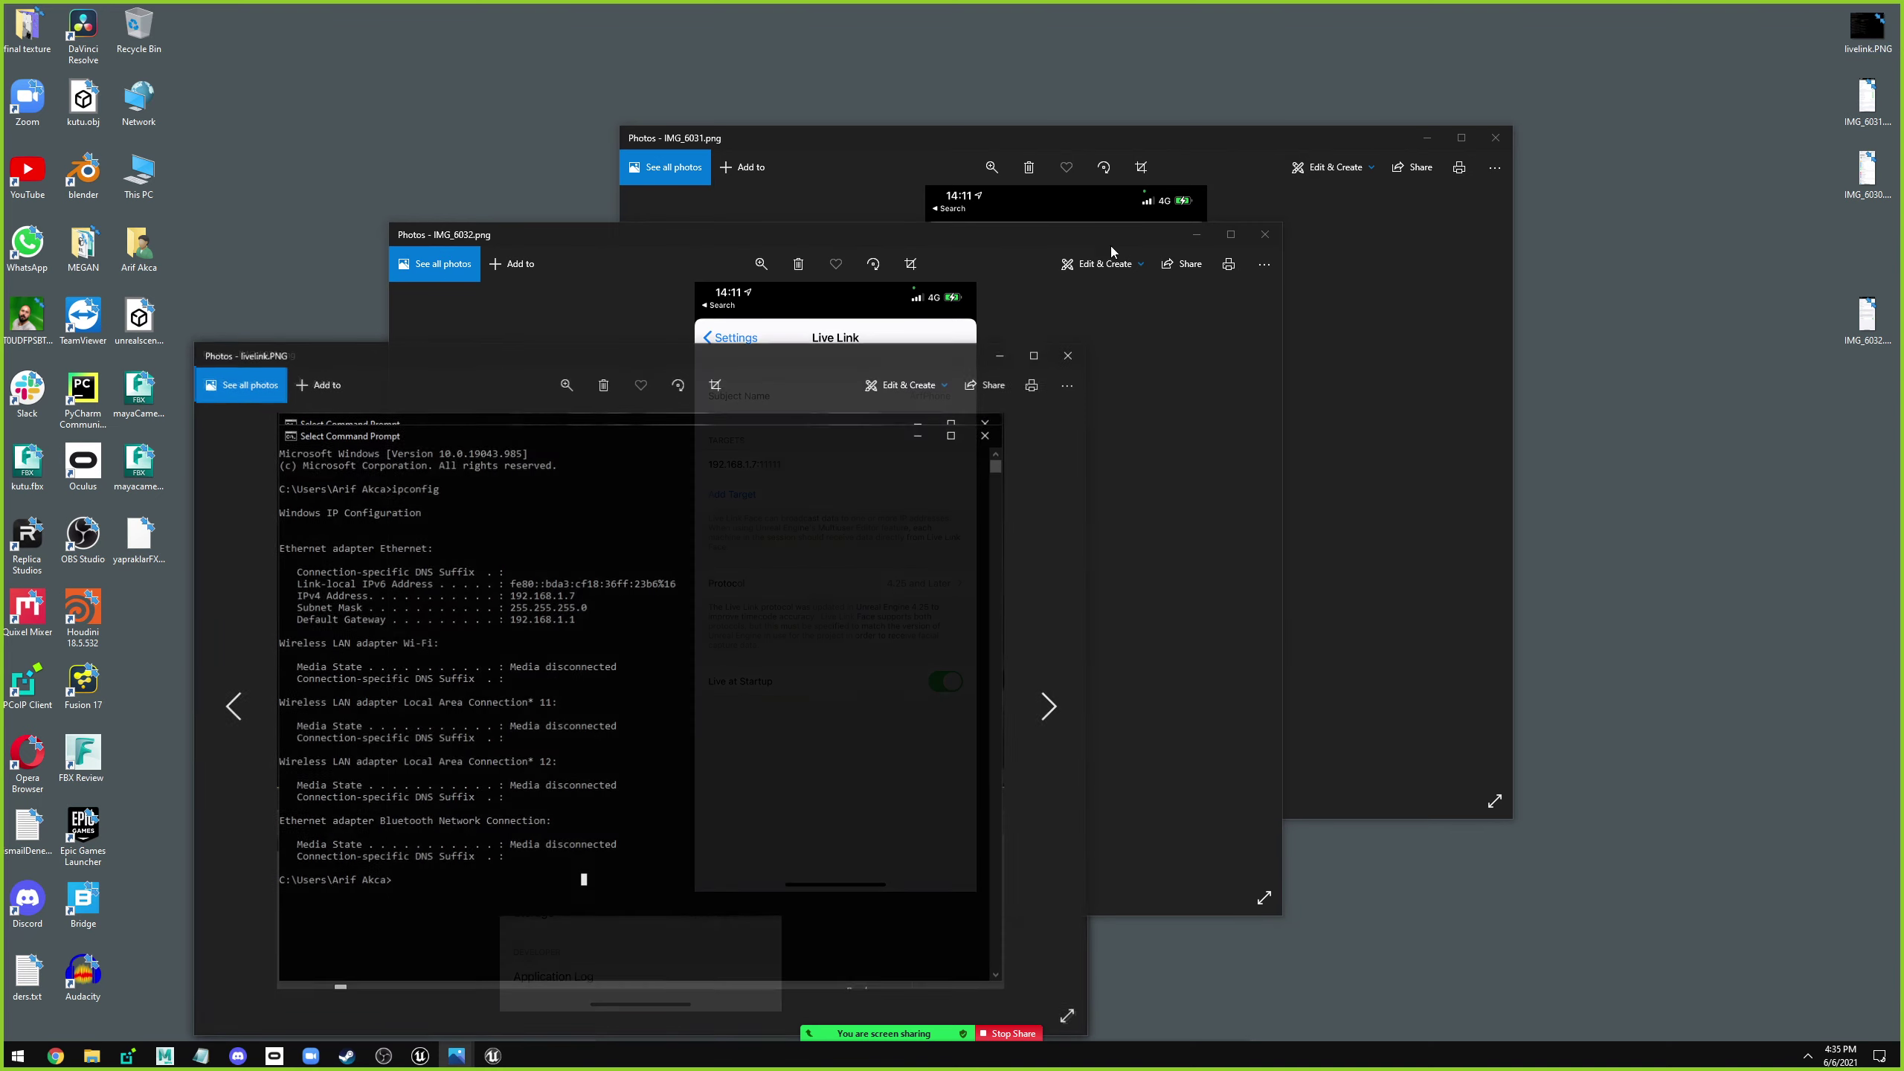
pyautogui.moveTo(654, 360); pyautogui.dragTo(1476, 277)
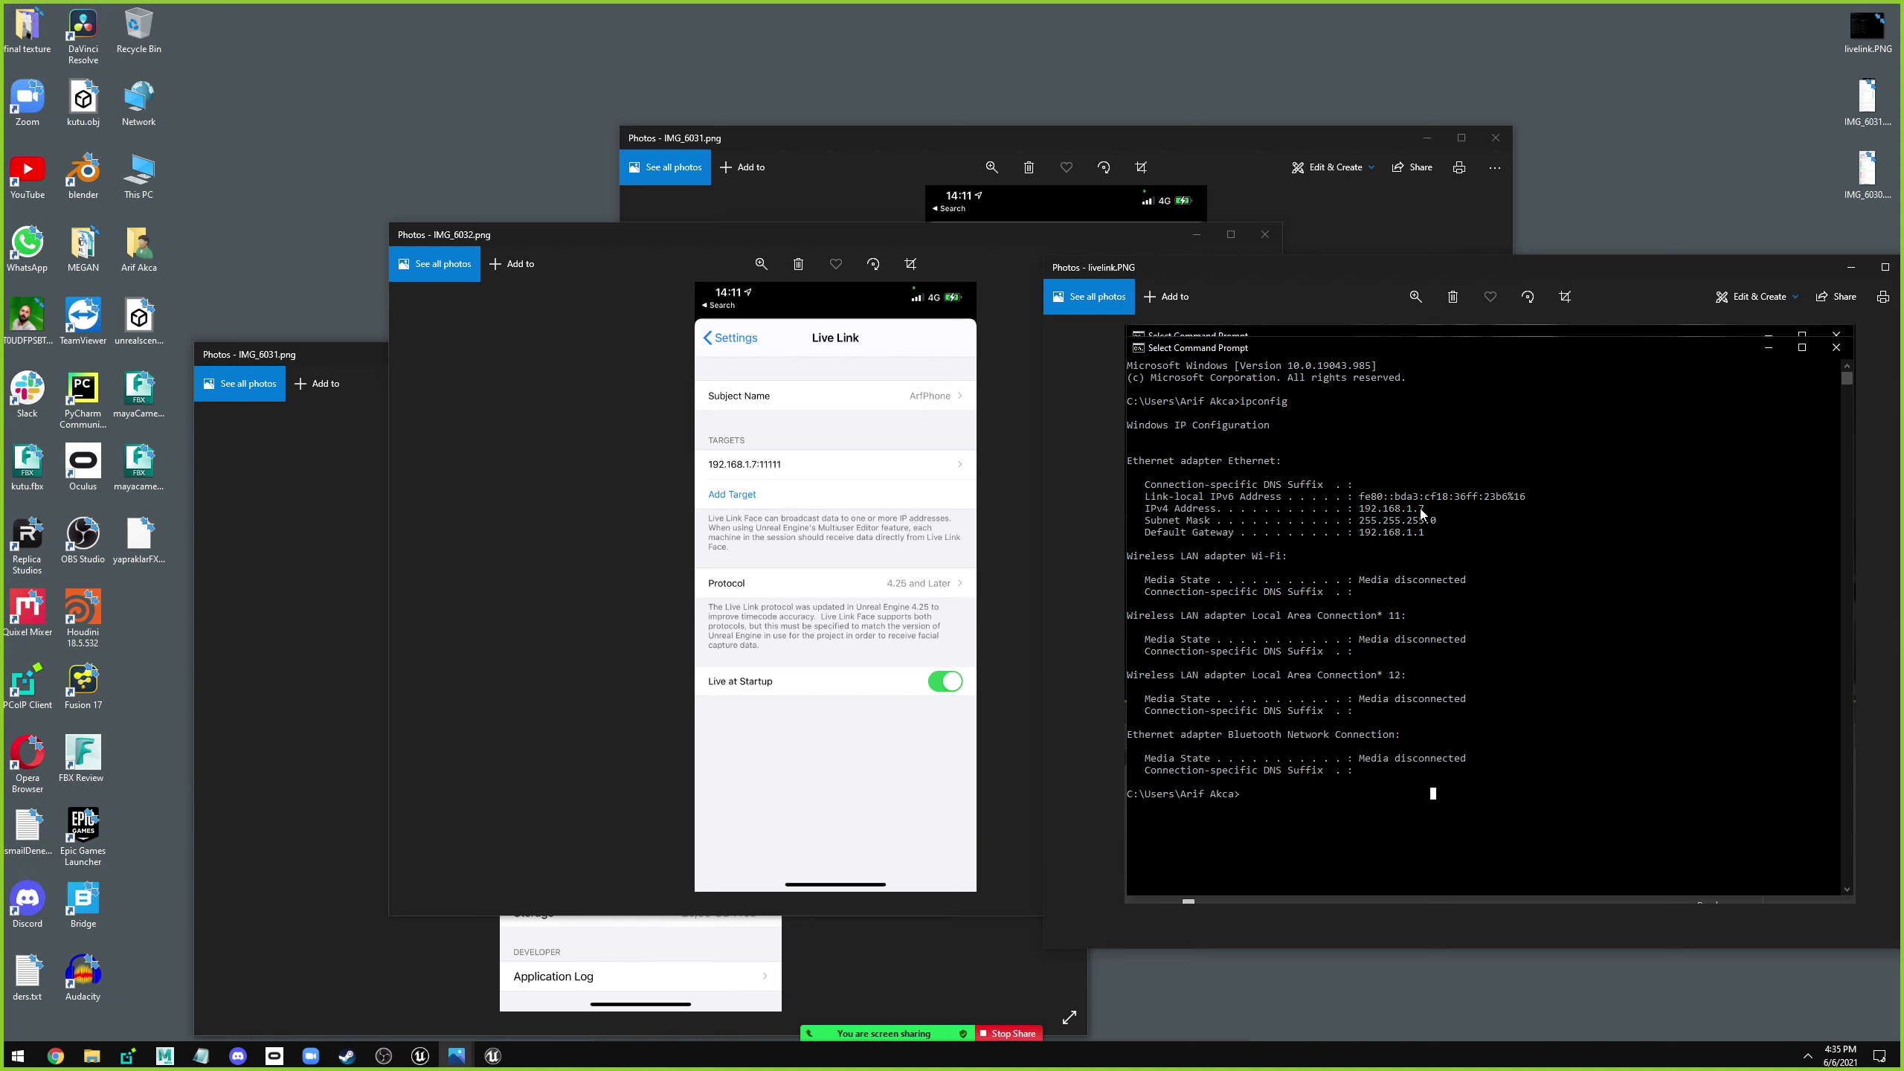
pyautogui.click(749, 471)
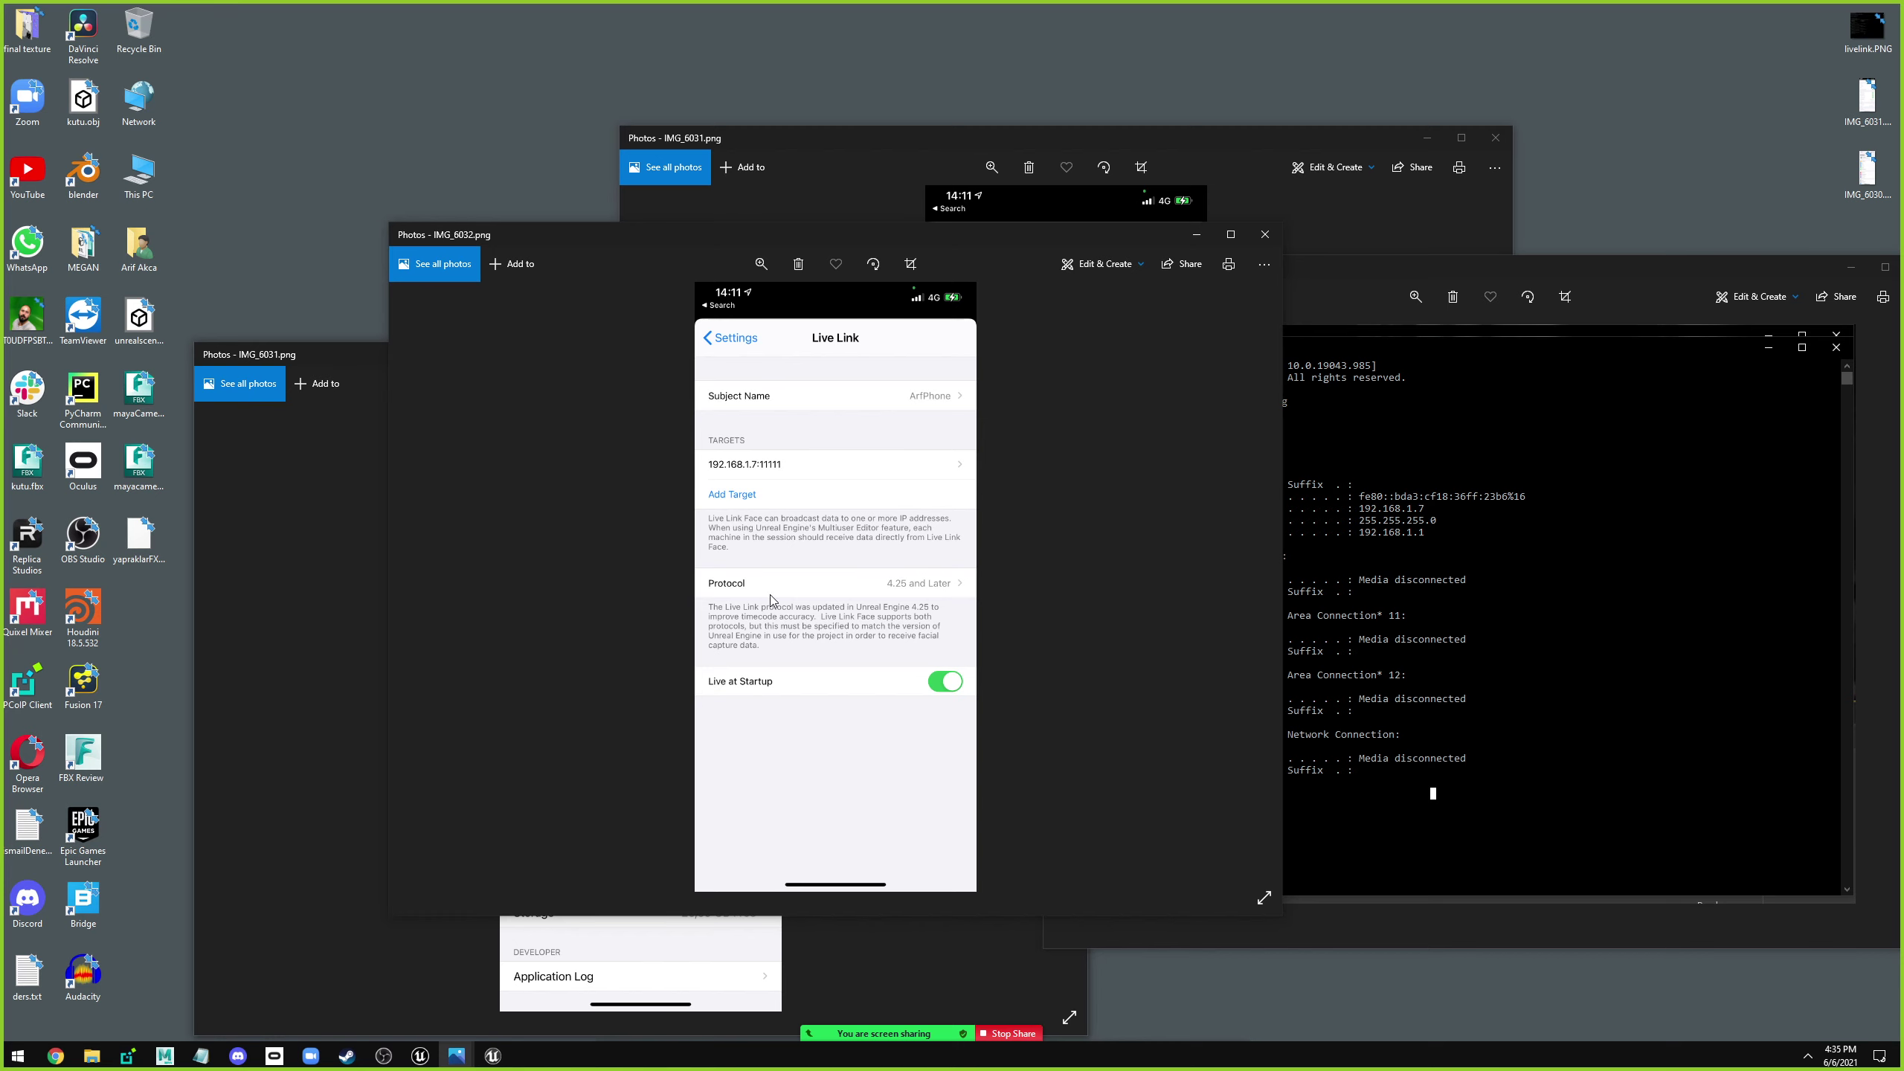
pyautogui.click(1265, 235)
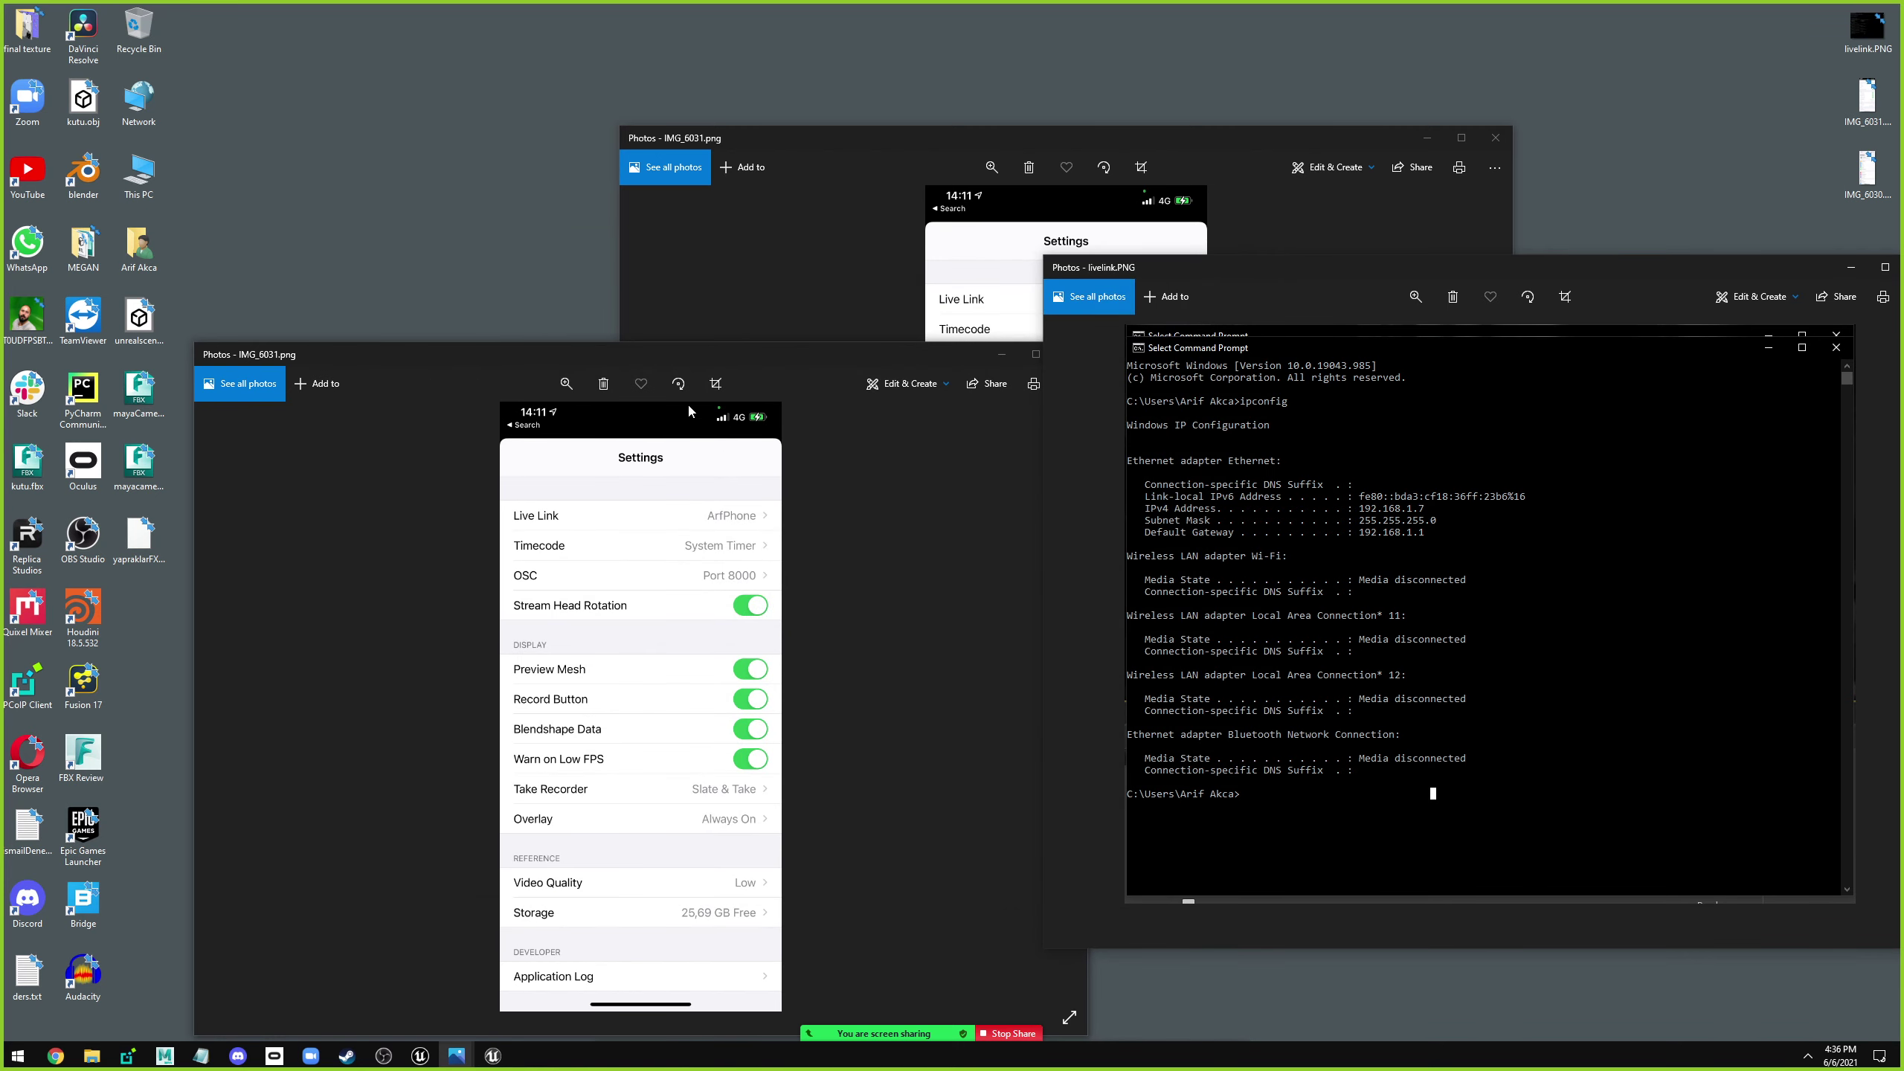
pyautogui.click(493, 1055)
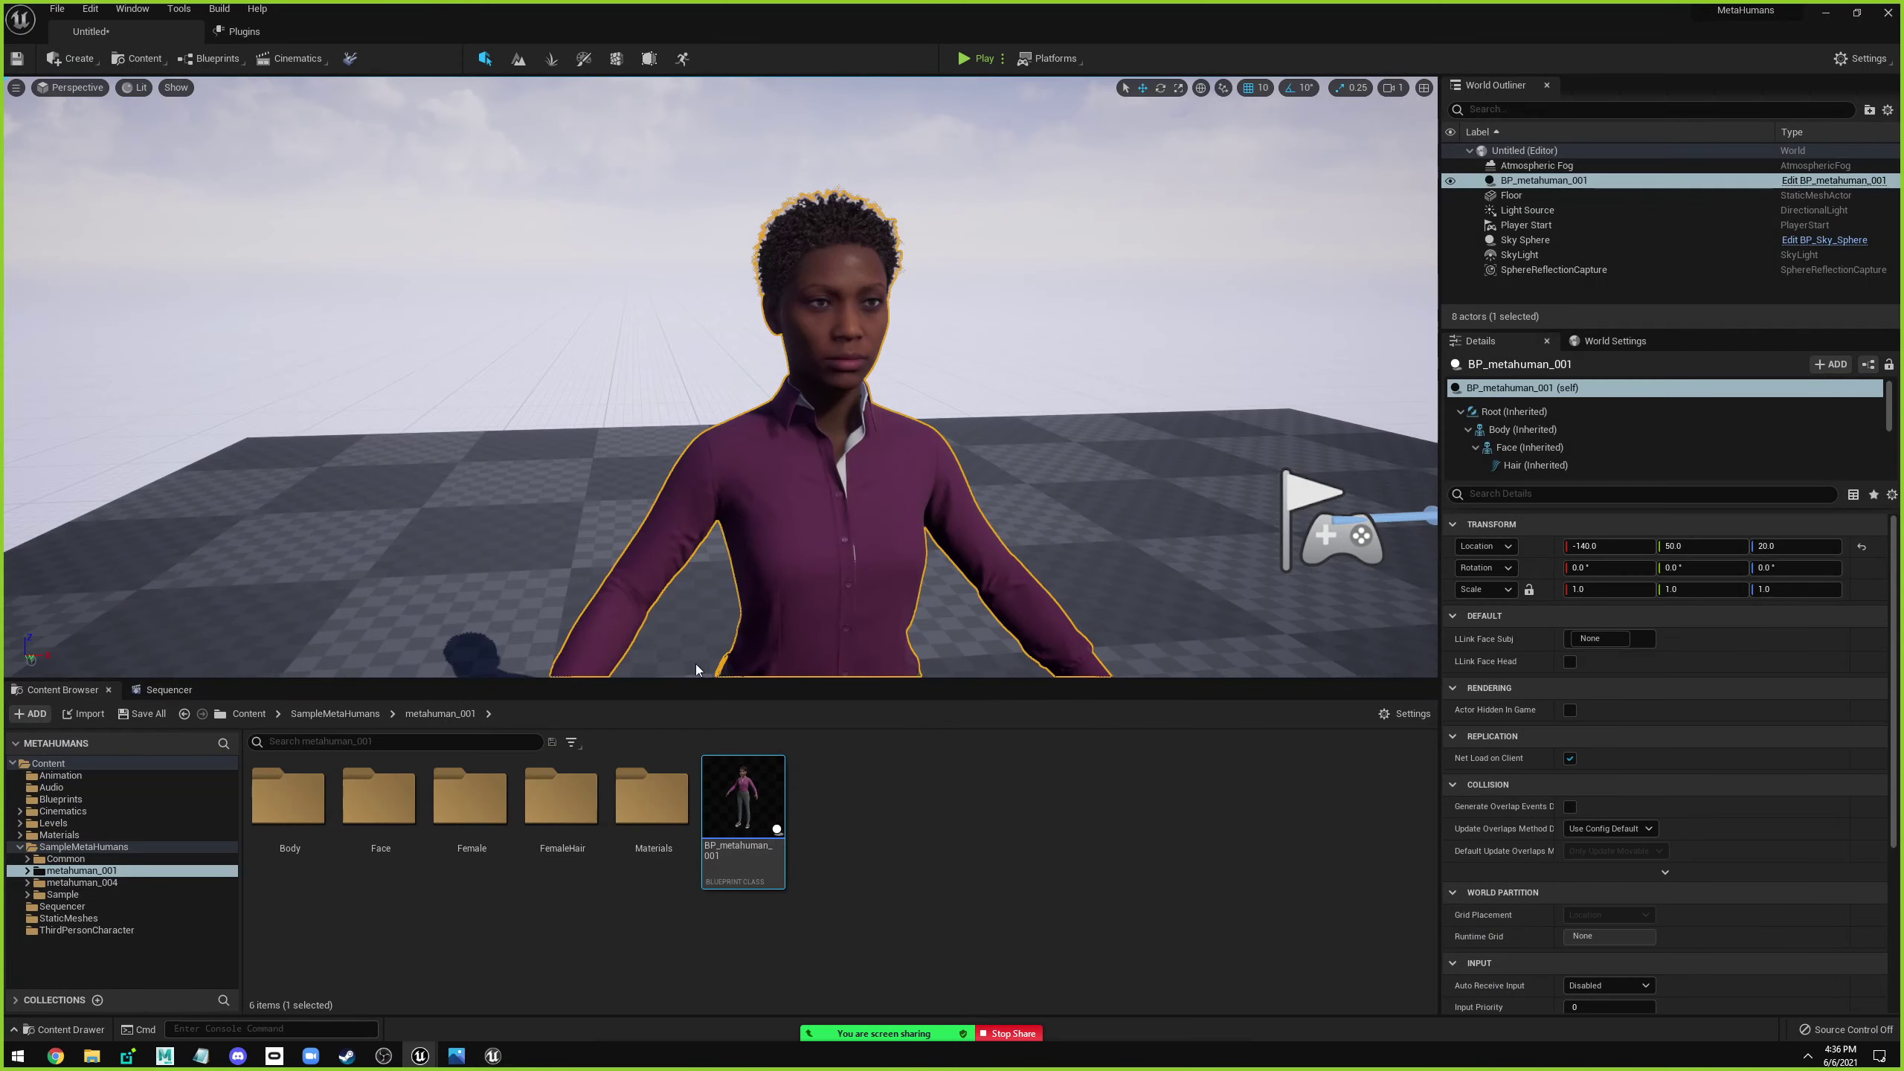
# Open Live Link from Window > Virtual Production, move it left, and disable the CPU warning.
pyautogui.click(133, 9)
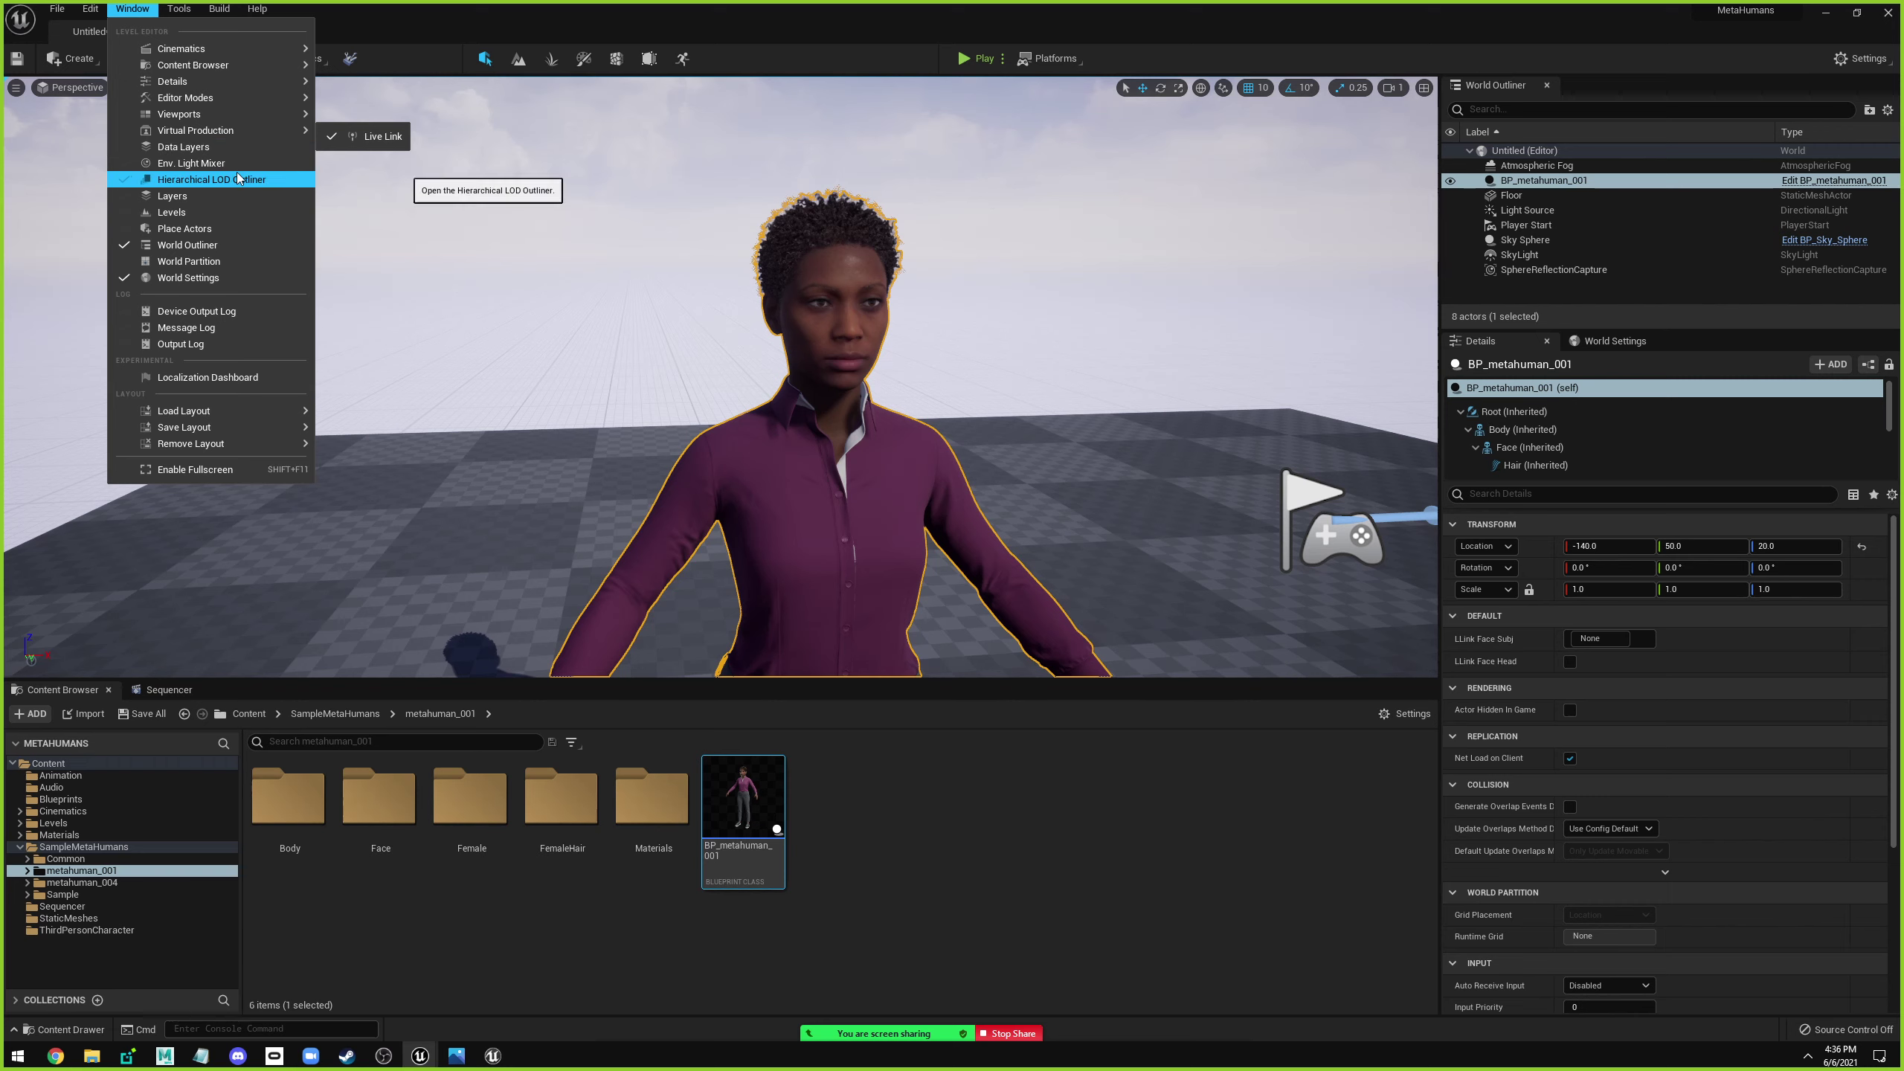
pyautogui.click(378, 137)
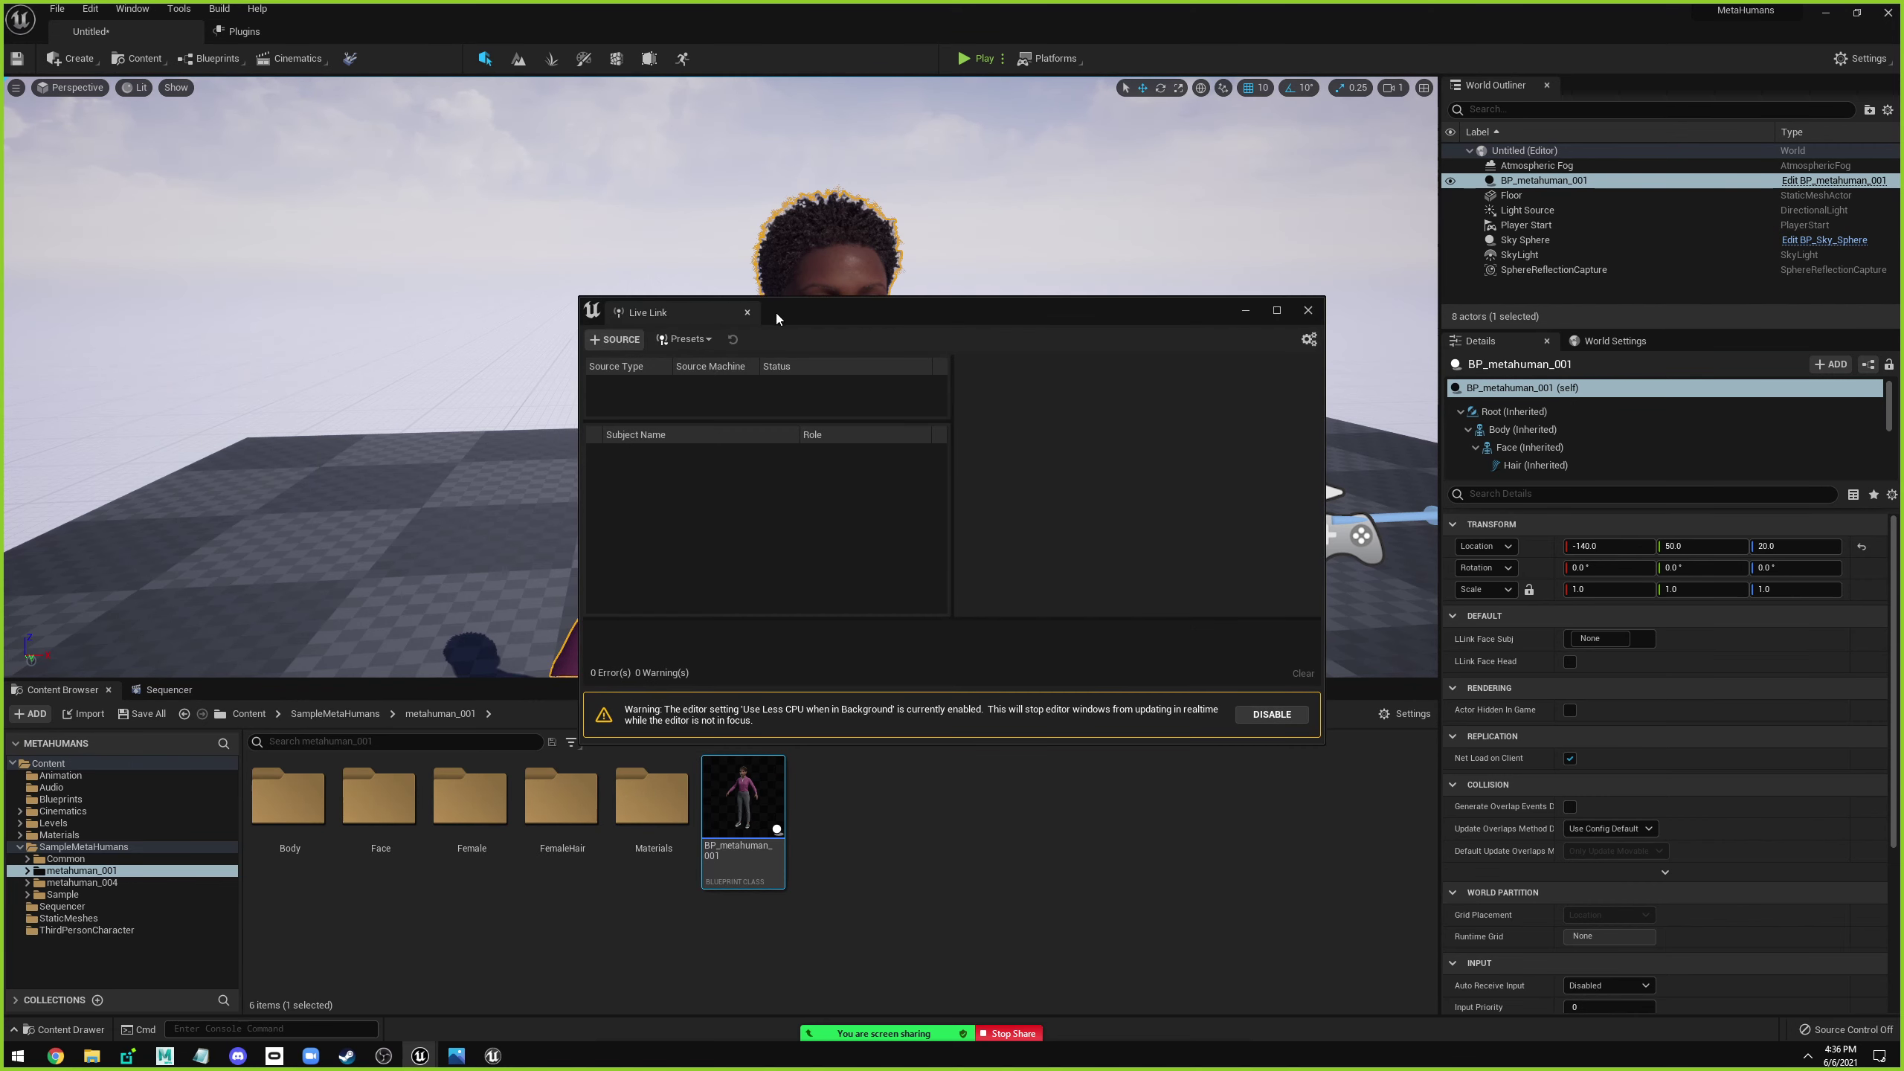
pyautogui.moveTo(777, 318); pyautogui.dragTo(600, 309)
pyautogui.click(1096, 705)
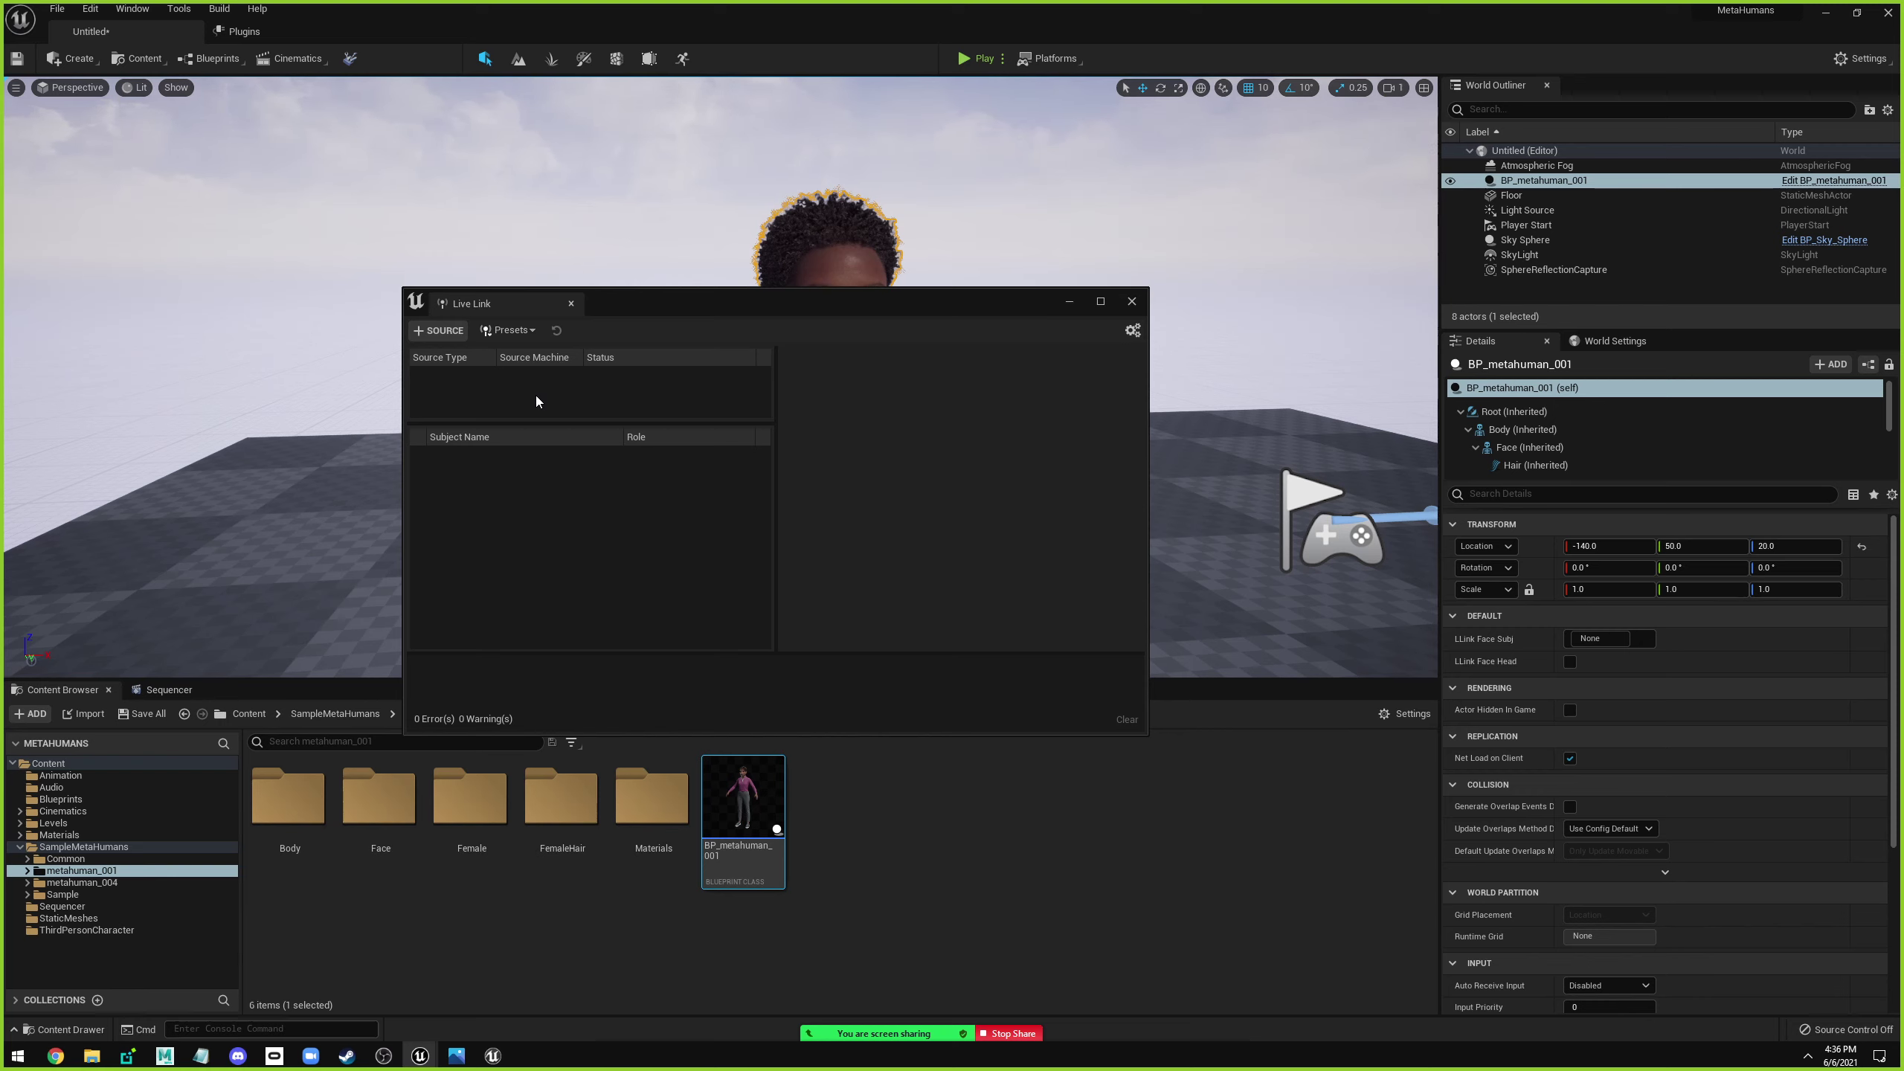
# Search Project Settings for 'live' and confirm the Live Link Publishing Port is 11111.
pyautogui.click(91, 9)
pyautogui.click(157, 238)
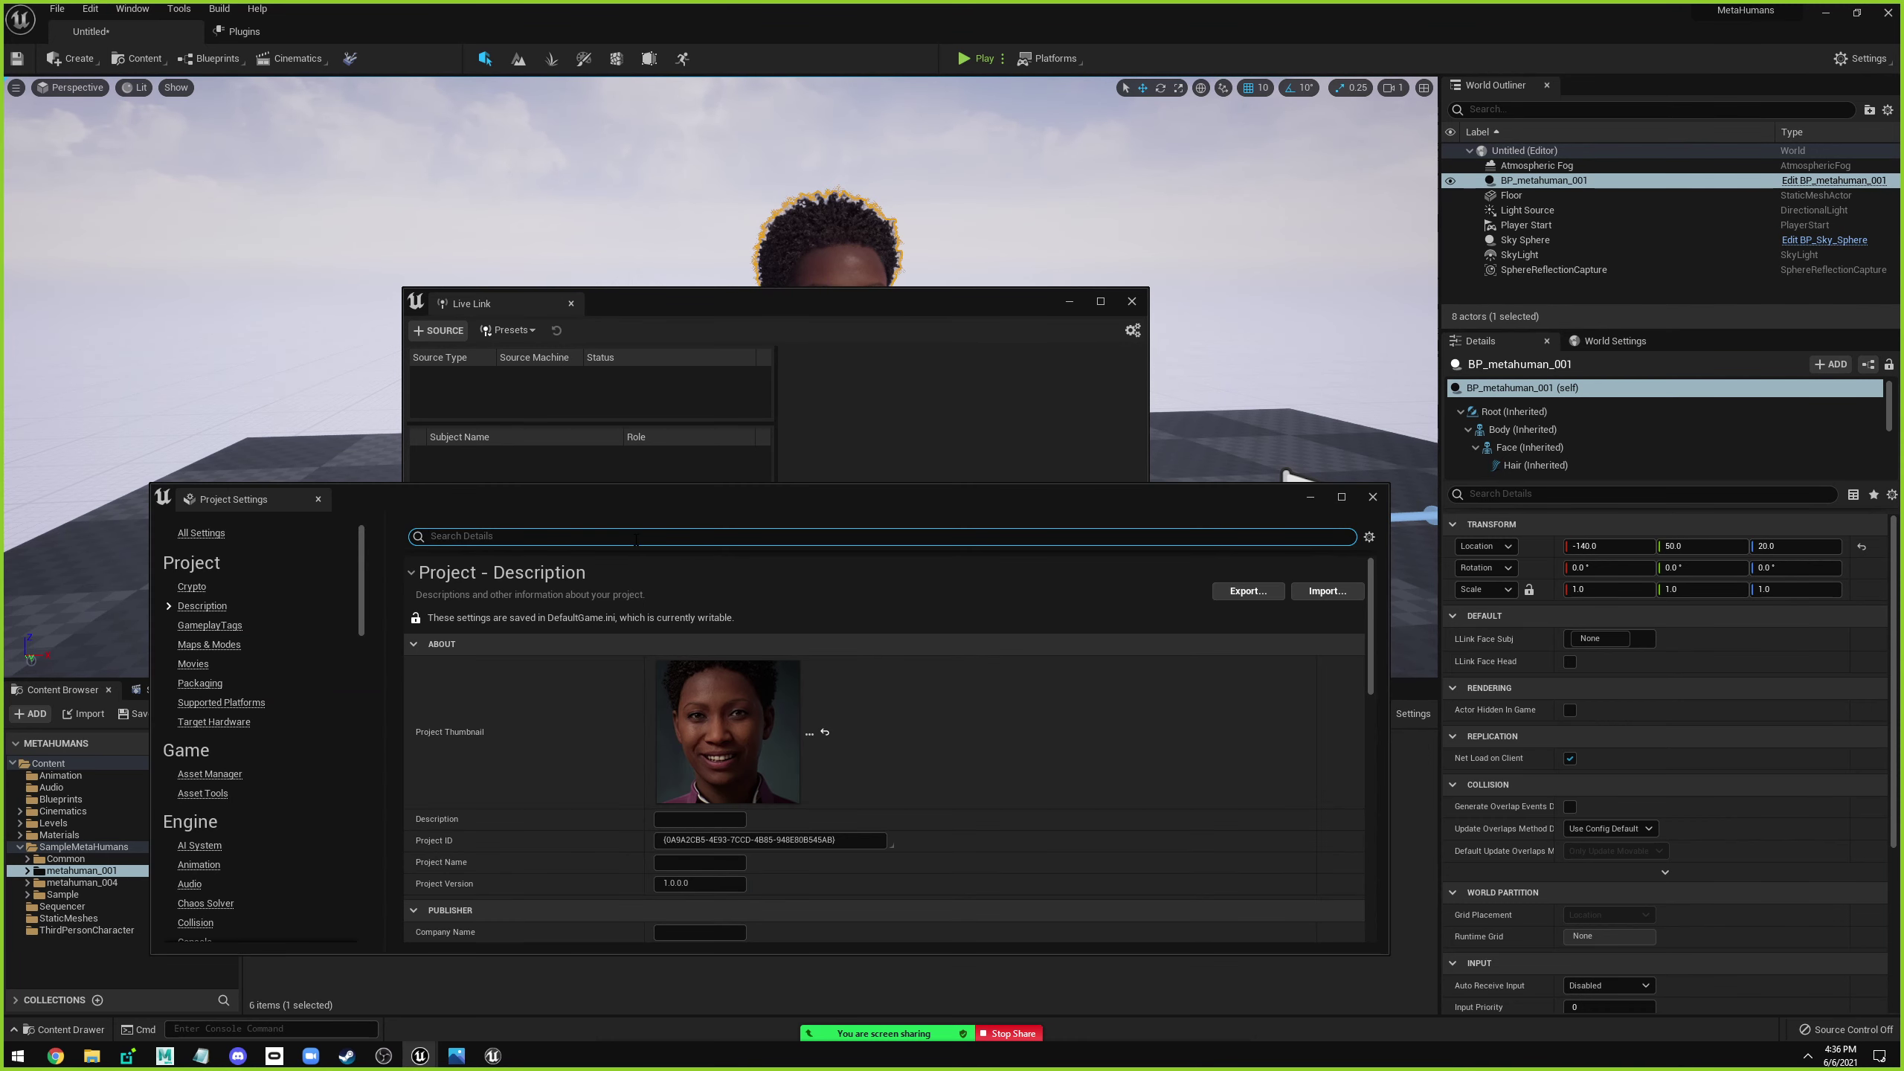
pyautogui.write('live')
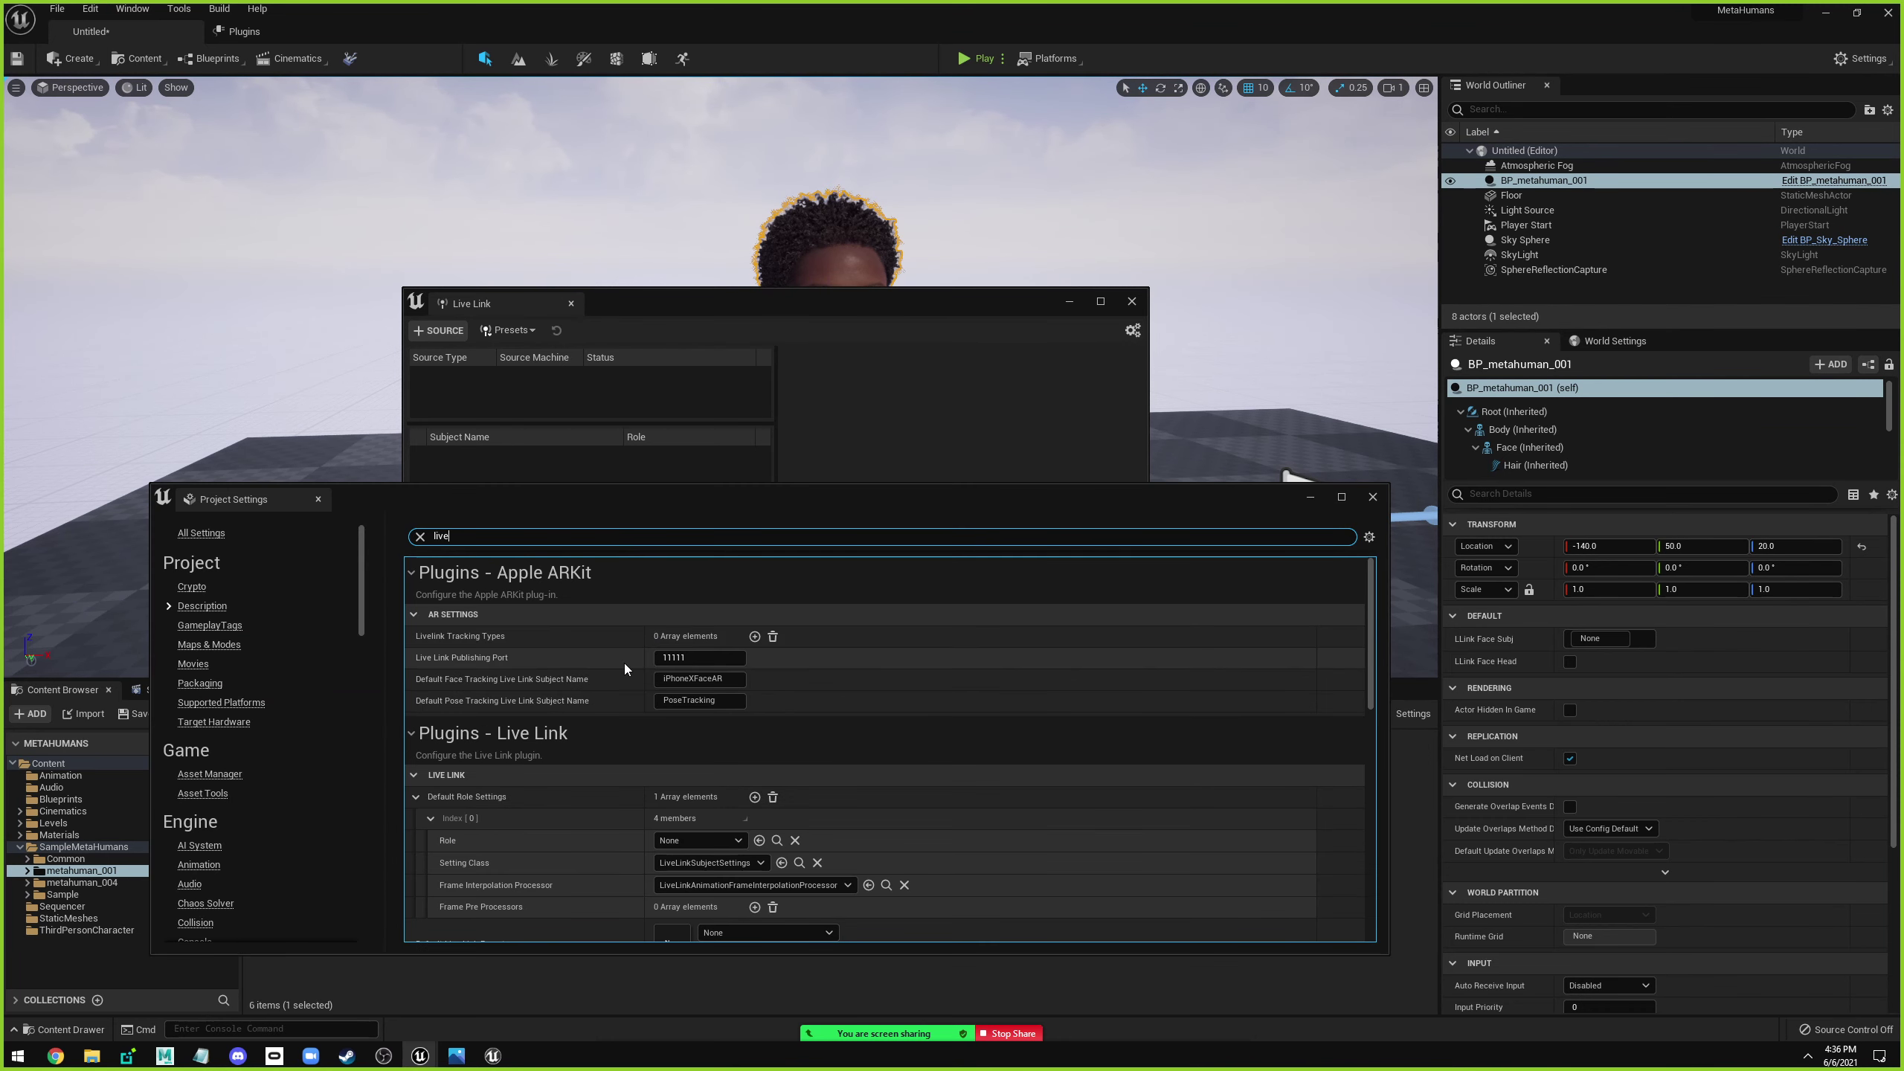
pyautogui.click(697, 657)
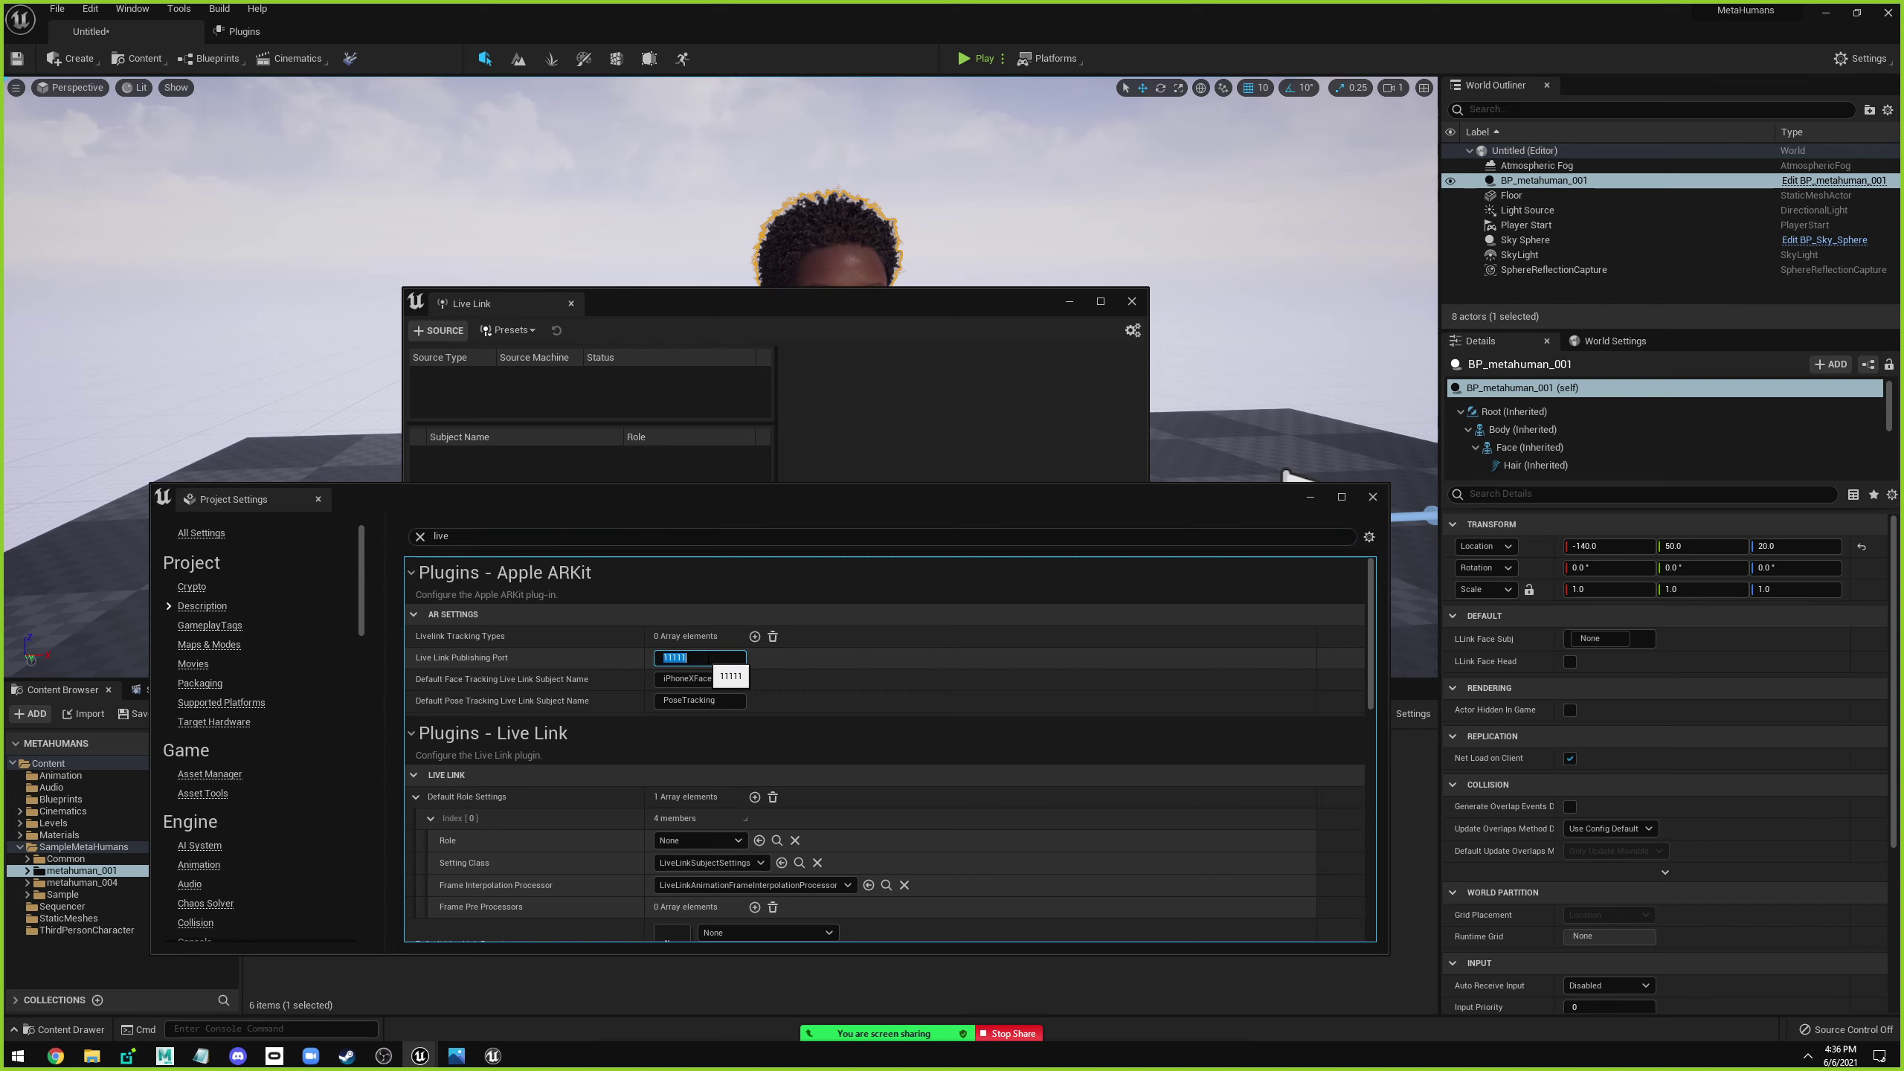
pyautogui.click(875, 640)
pyautogui.scroll(-3, 859, 780)
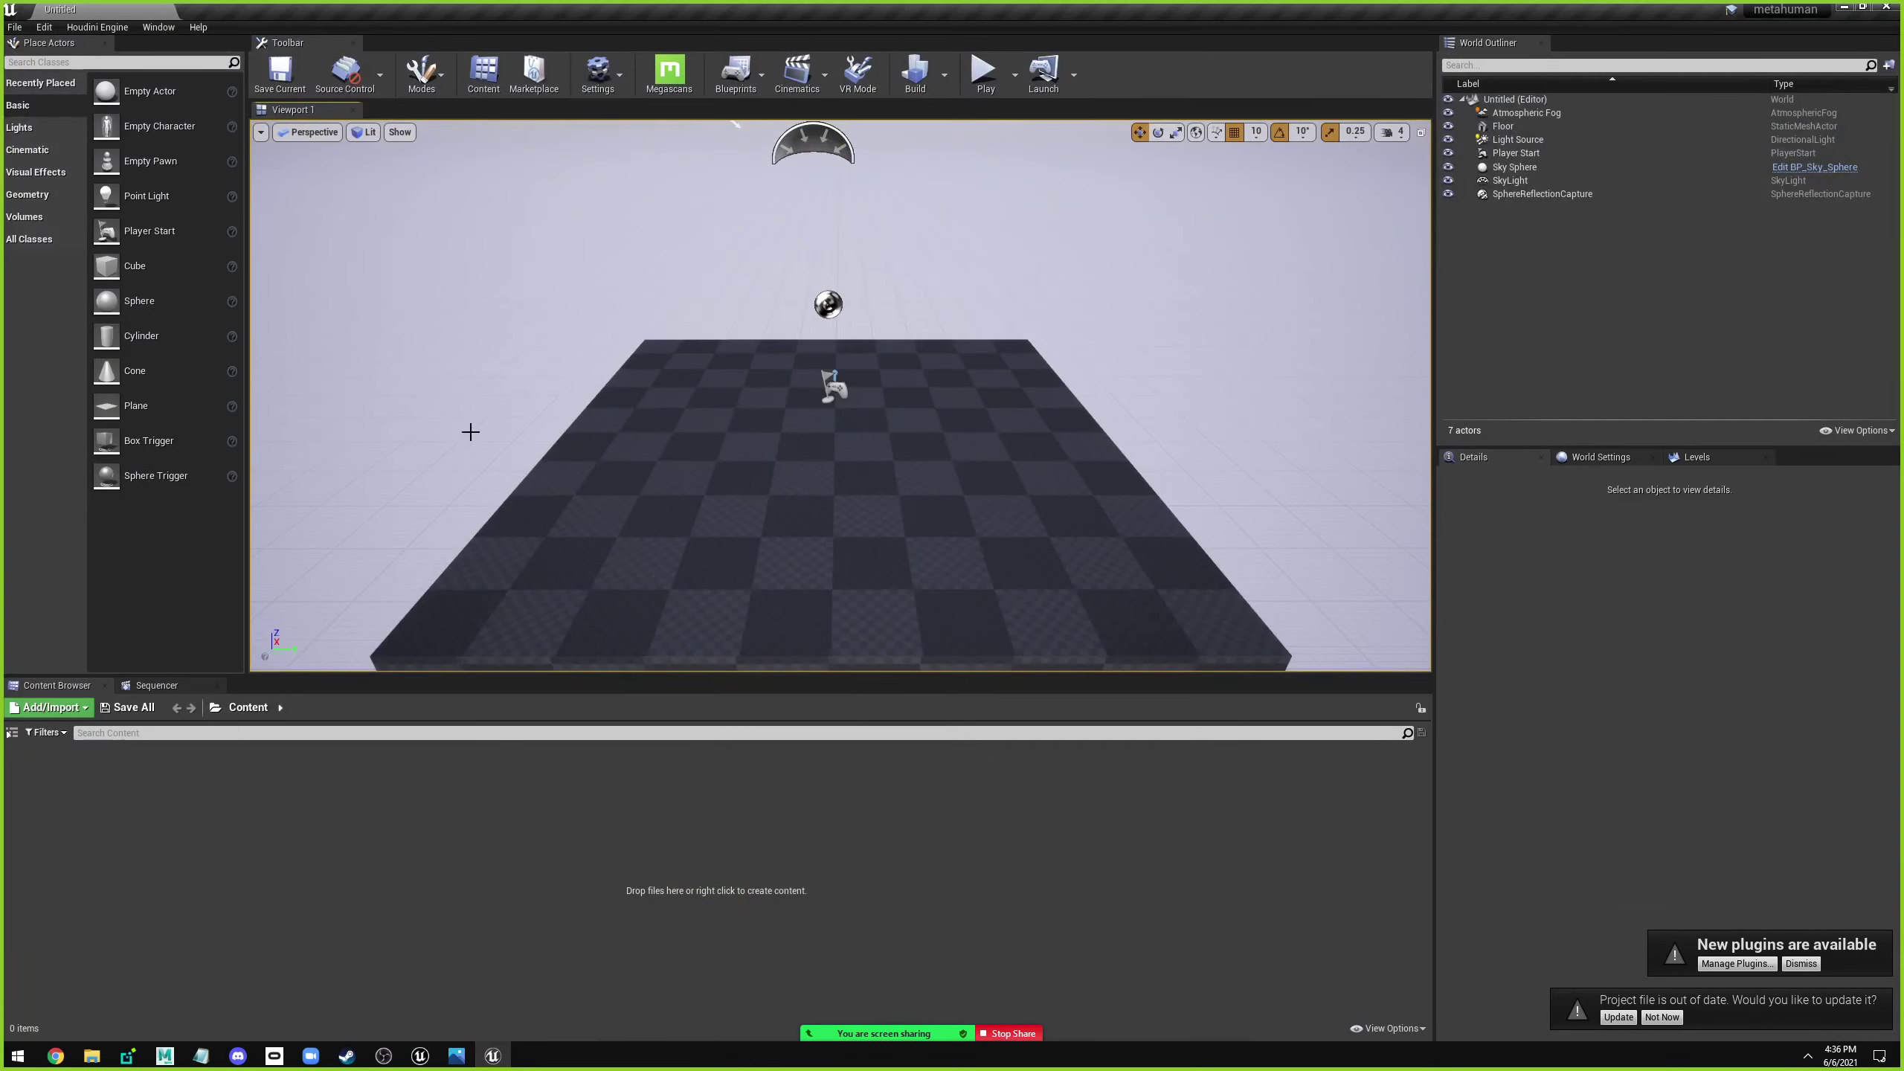
# Open the Windows Start search.
pyautogui.click(158, 27)
pyautogui.moveTo(172, 57)
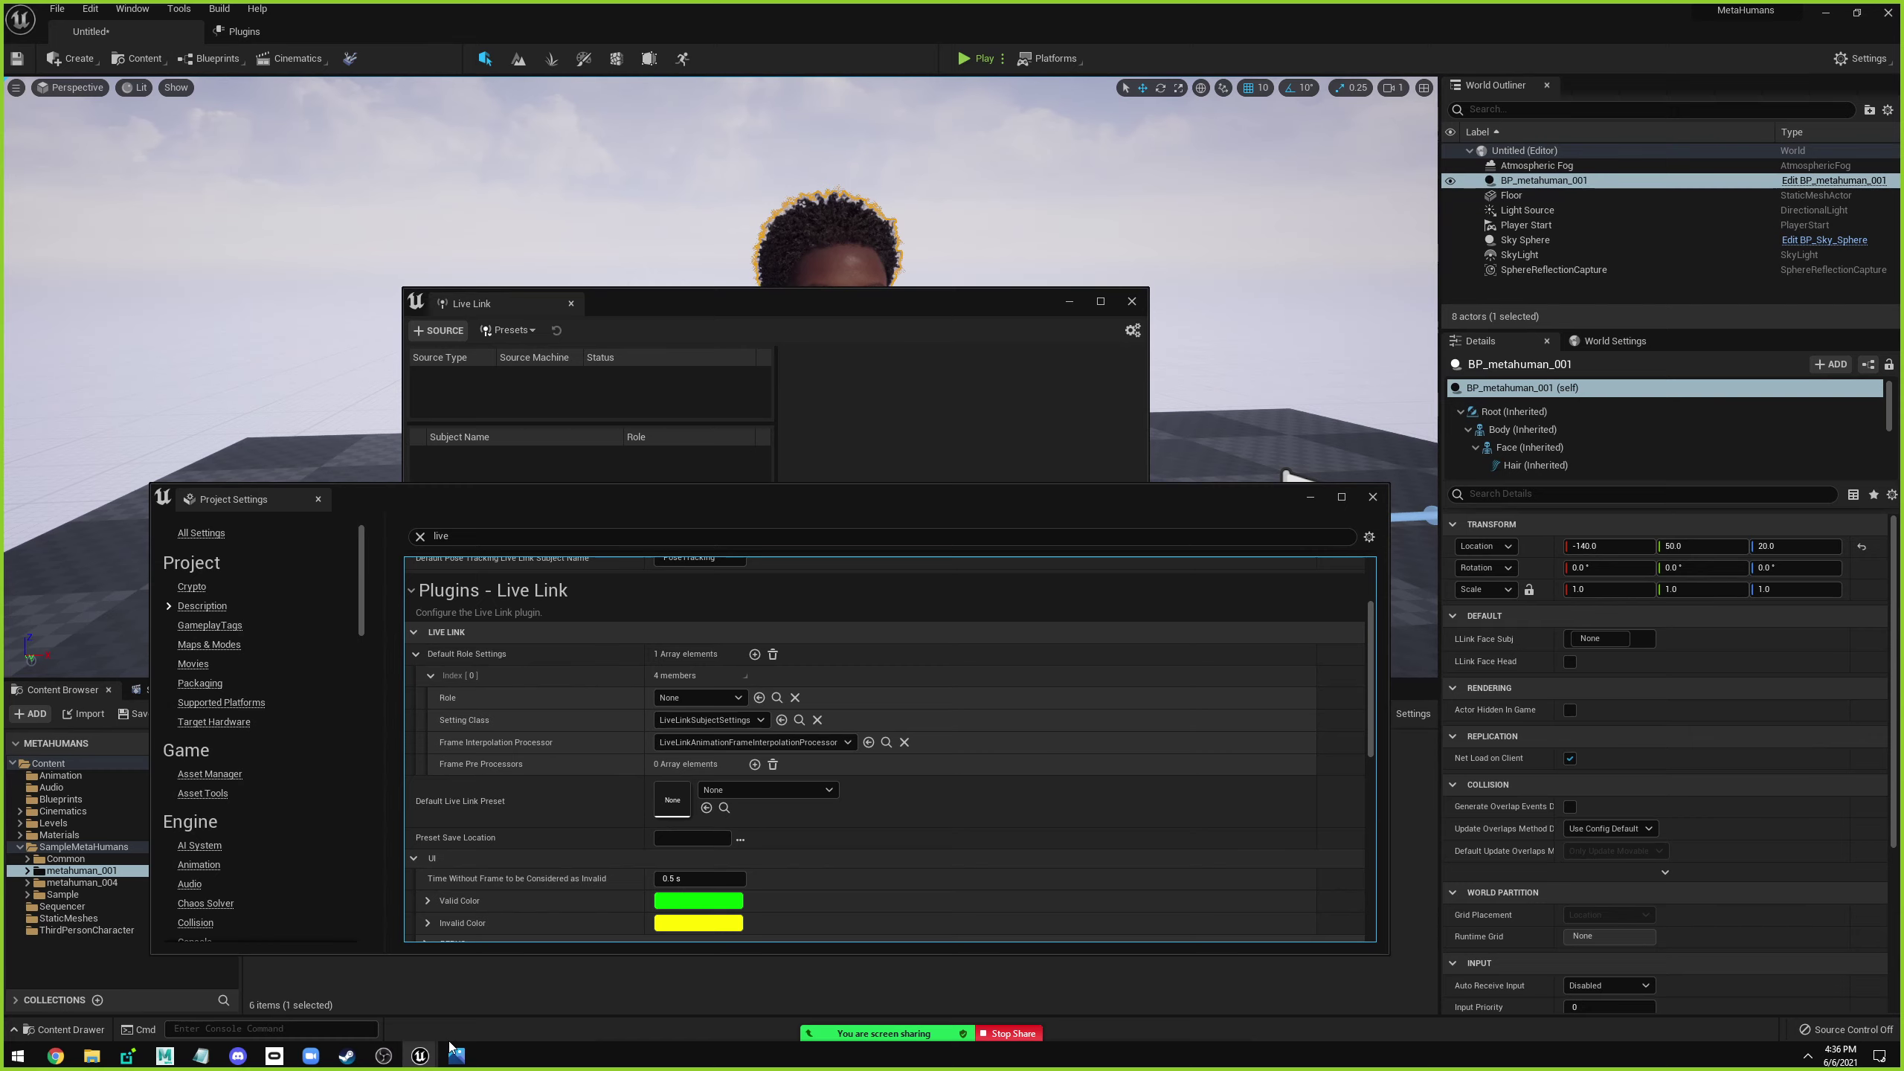
pyautogui.press('super')
# Launch Epic Games Launcher via 'epic', go to Library, and open MedievalGameEnvironment.
pyautogui.write('epic')
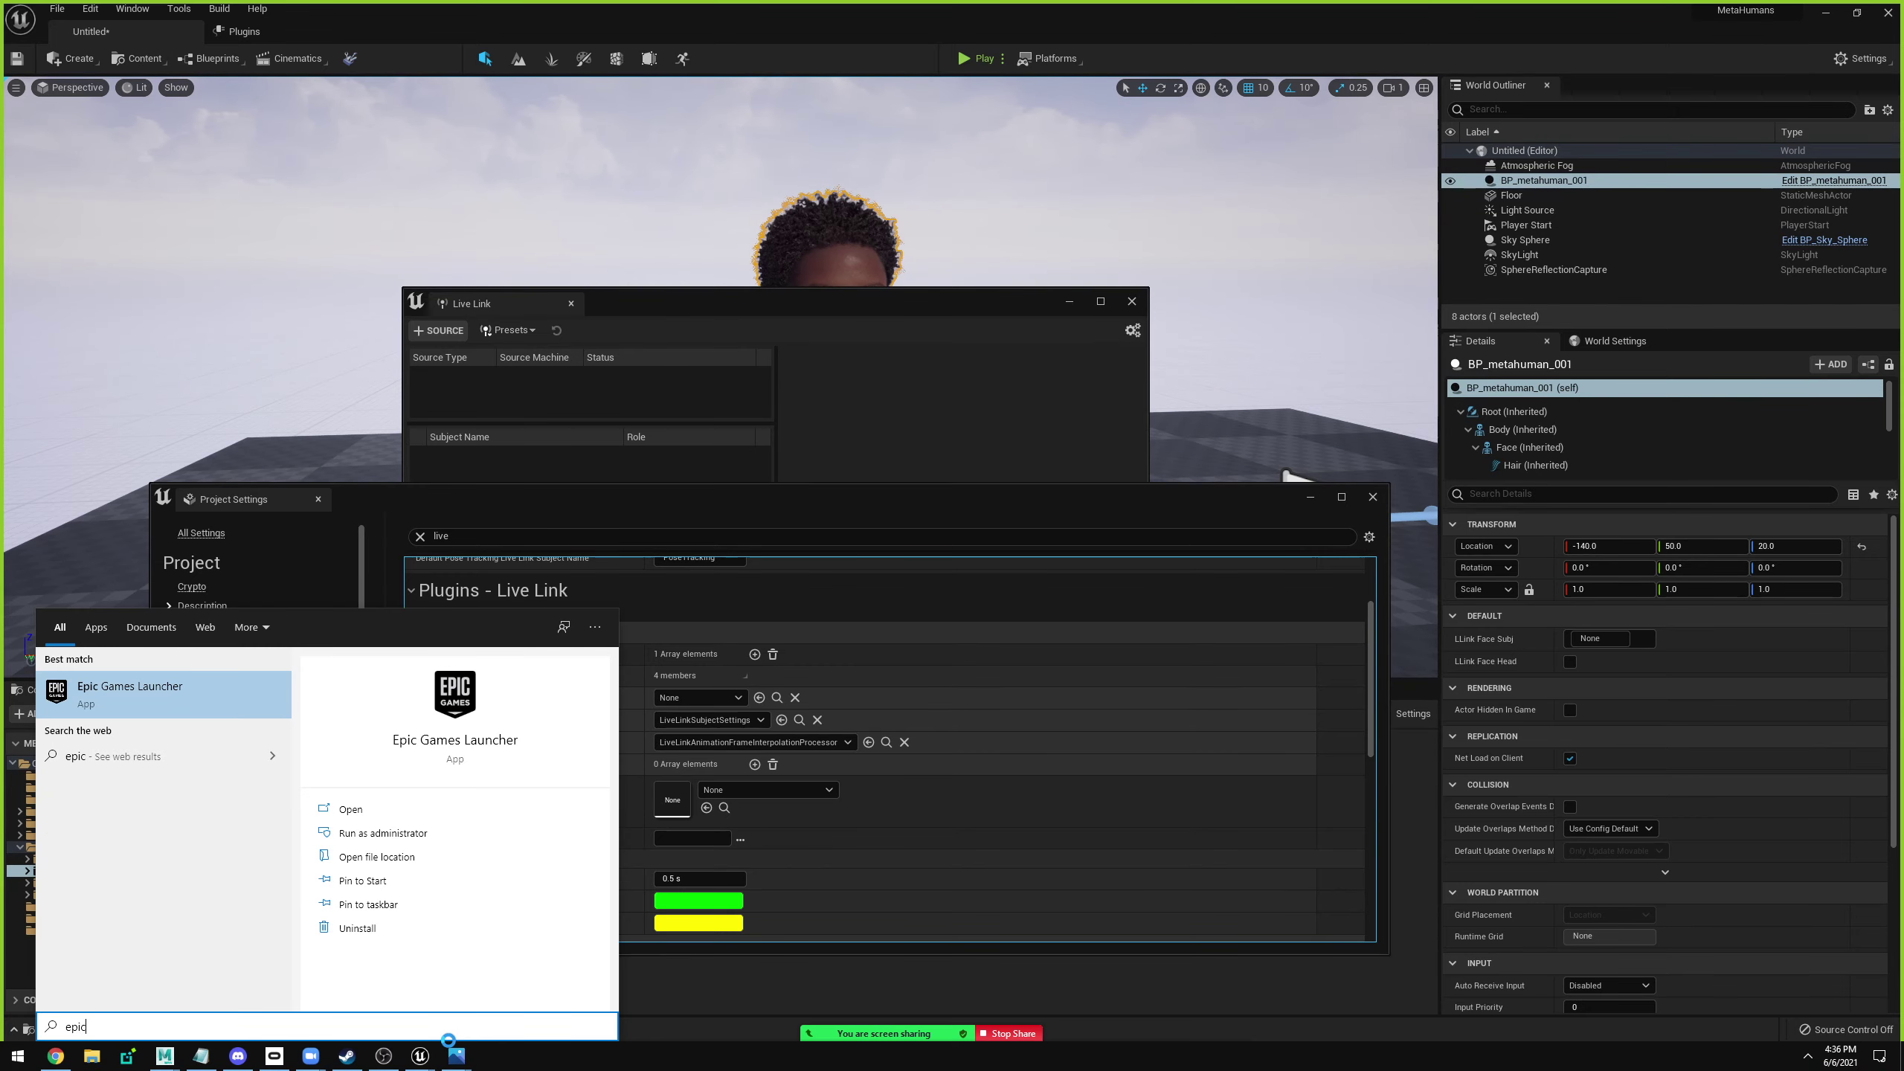
pyautogui.press('Return')
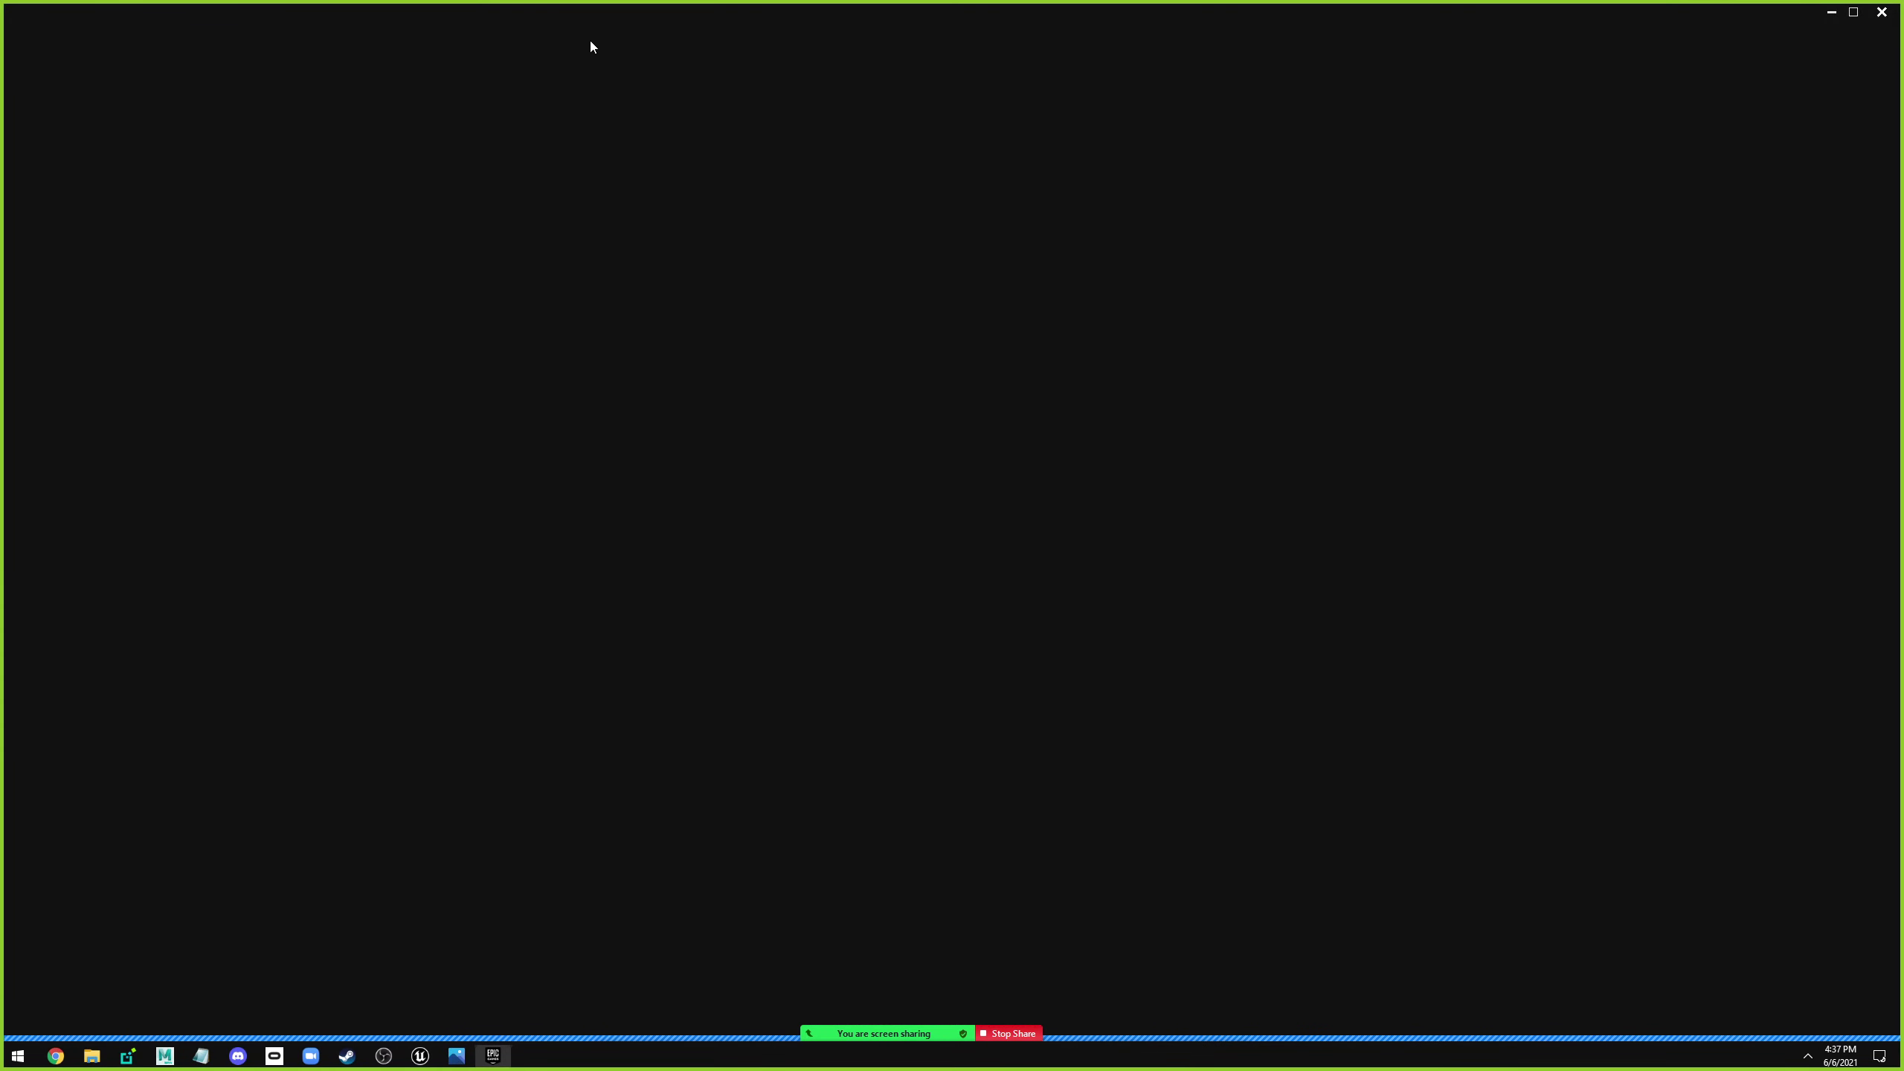
pyautogui.click(450, 58)
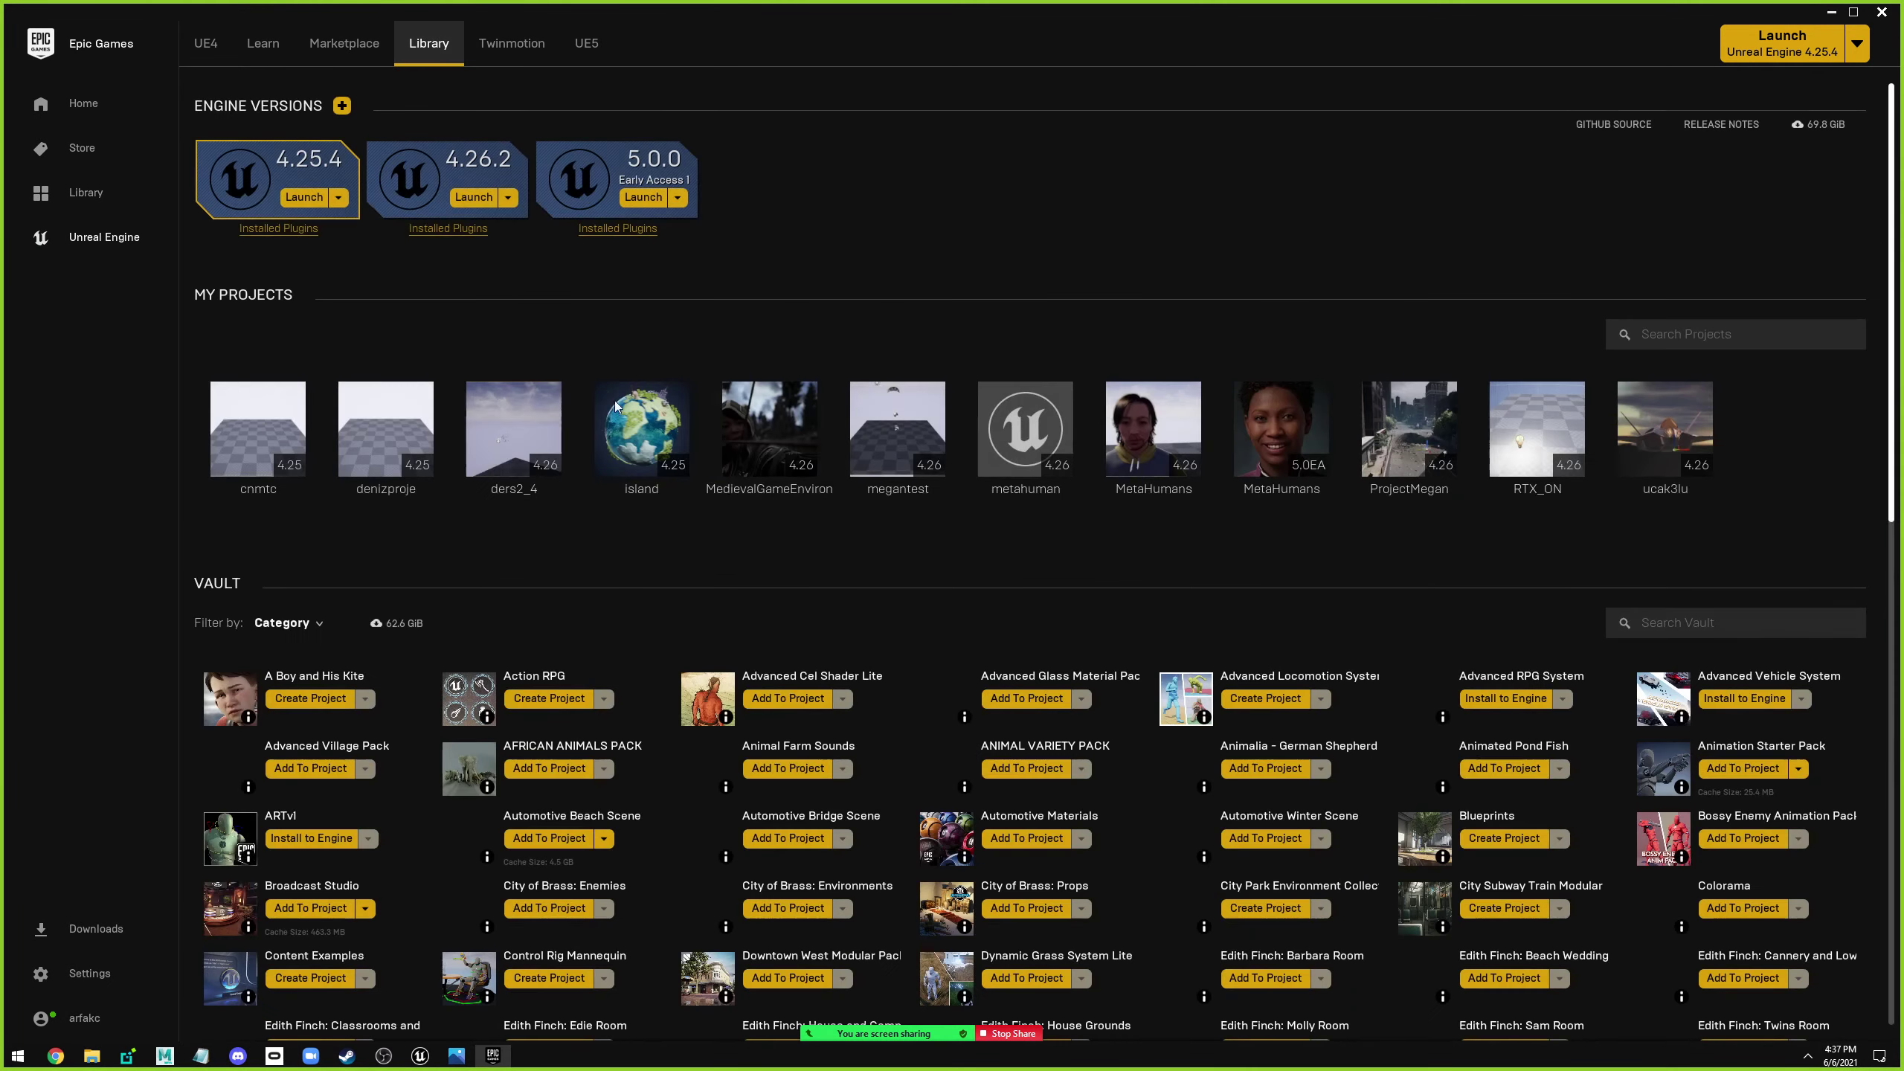
pyautogui.doubleClick(758, 445)
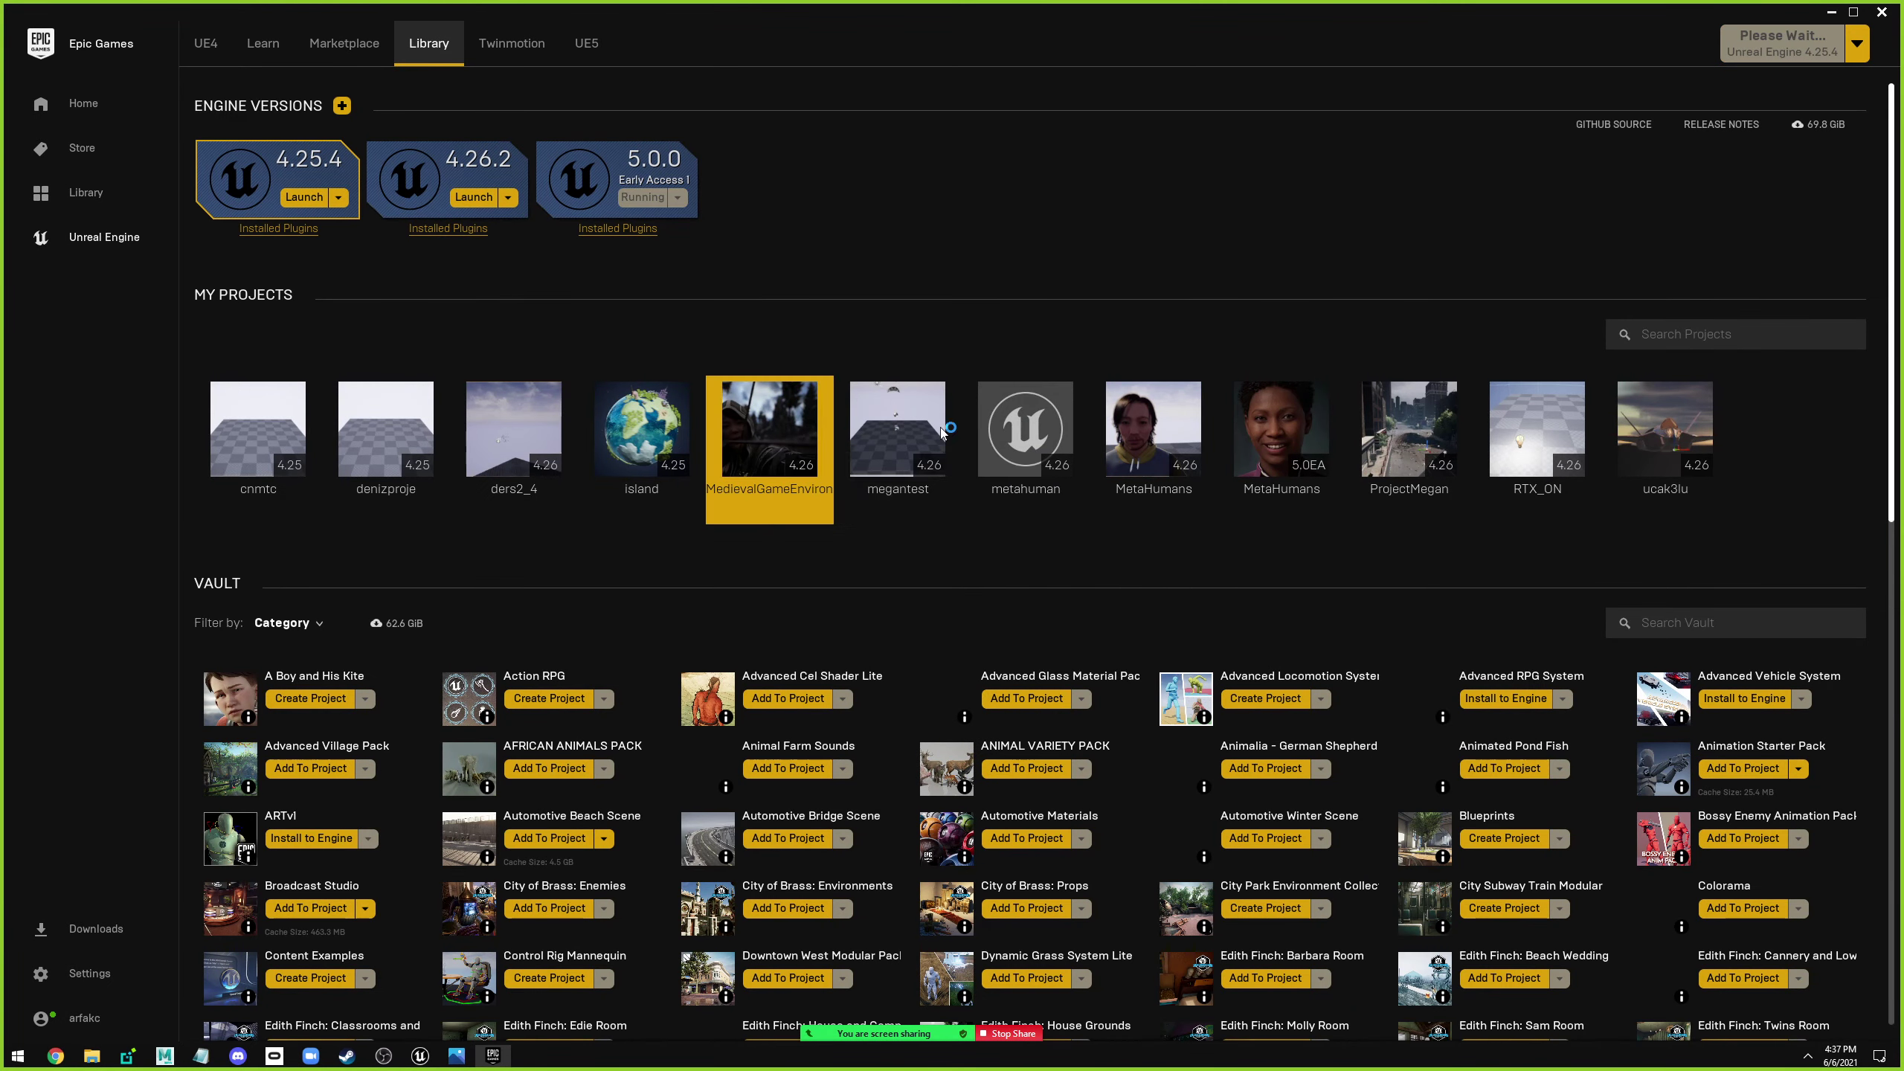
pyautogui.click(1831, 13)
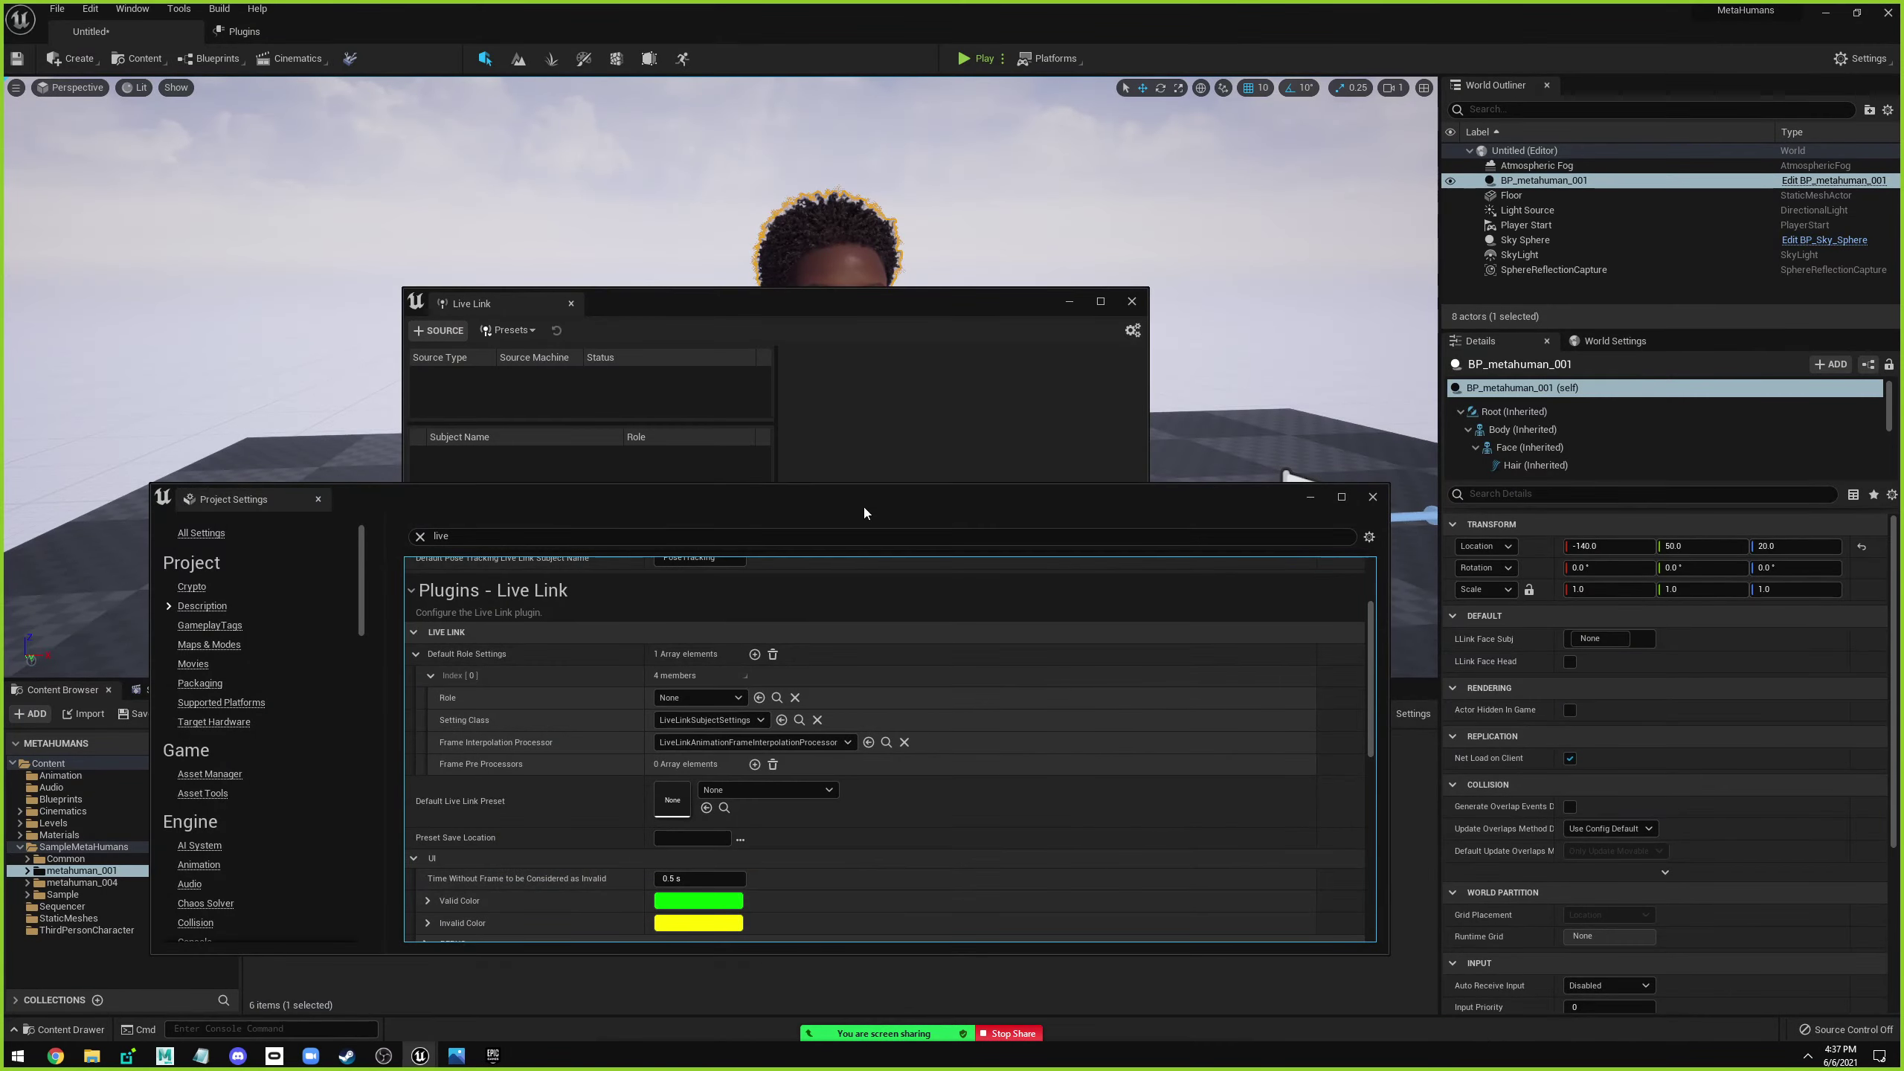
# Rearrange the Live Link and Project Settings windows and bring the main editor forward.
pyautogui.moveTo(718, 322); pyautogui.dragTo(731, 176)
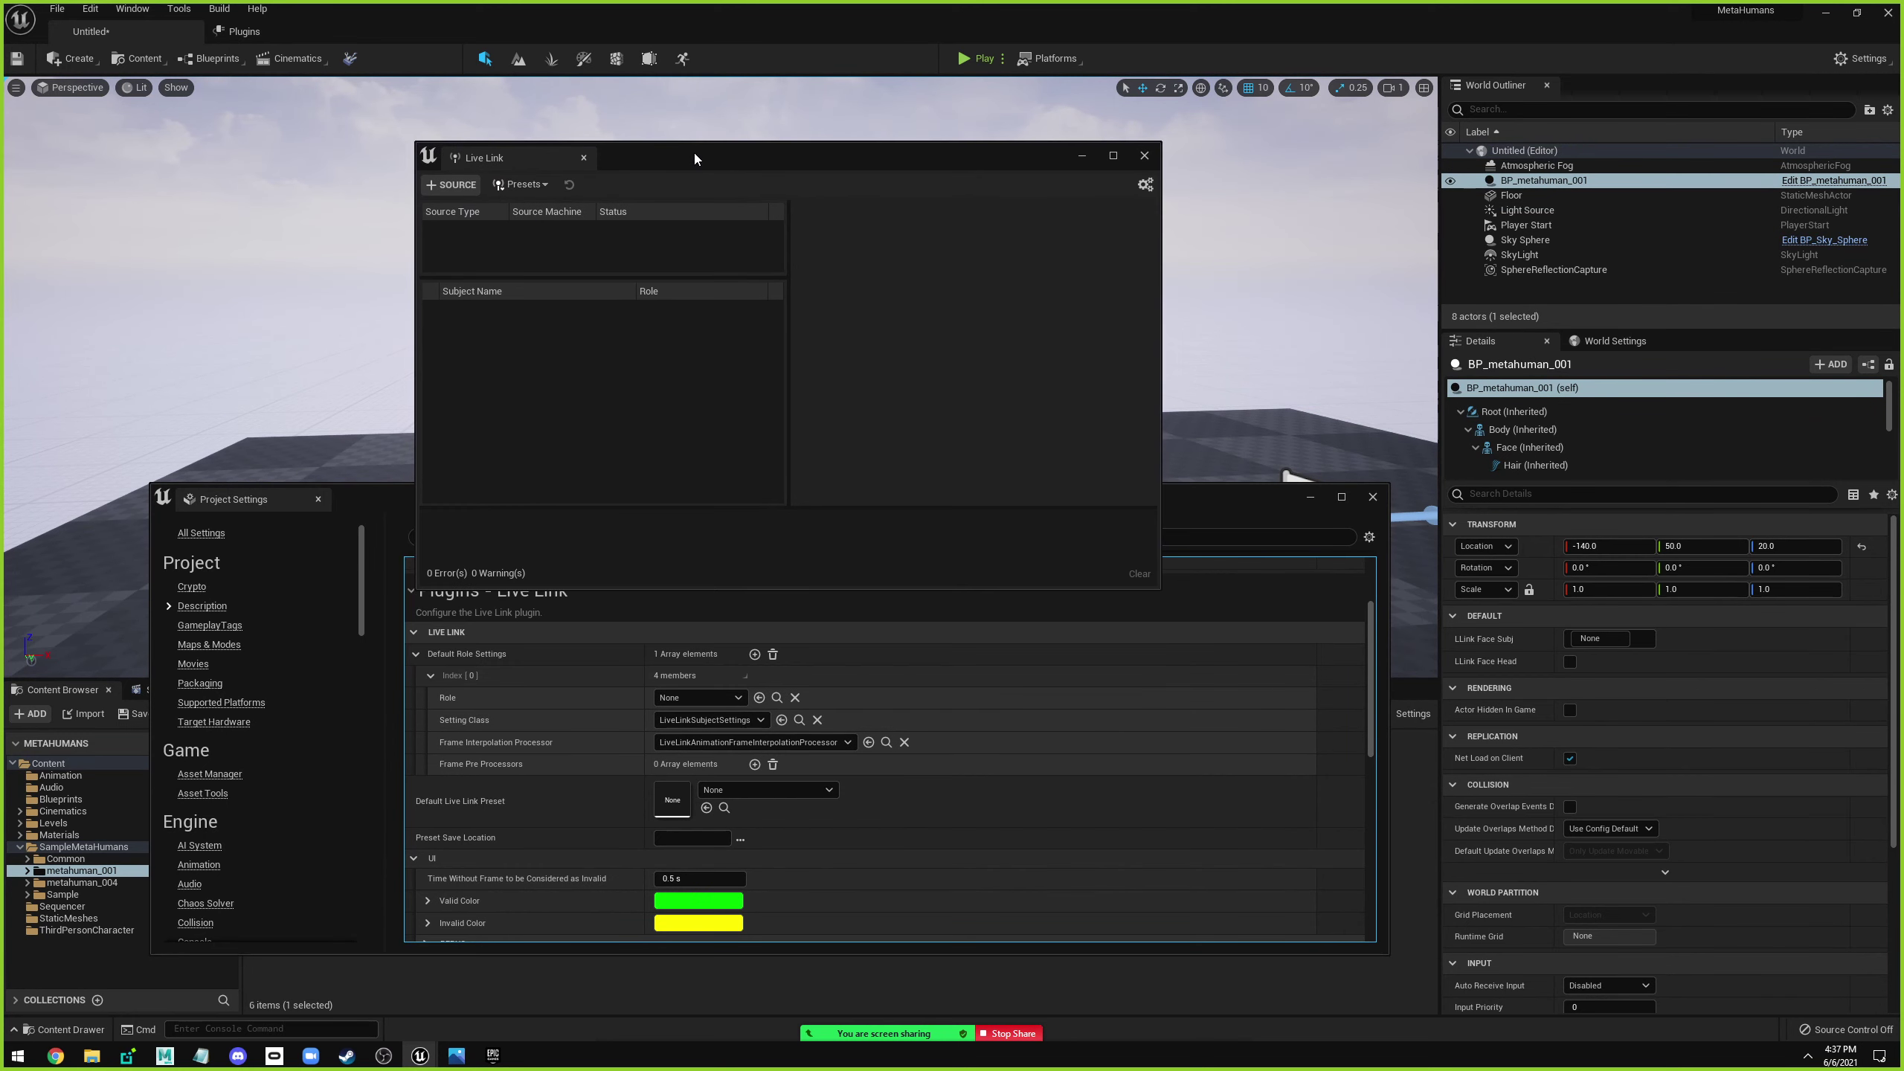
pyautogui.moveTo(354, 488); pyautogui.dragTo(302, 505)
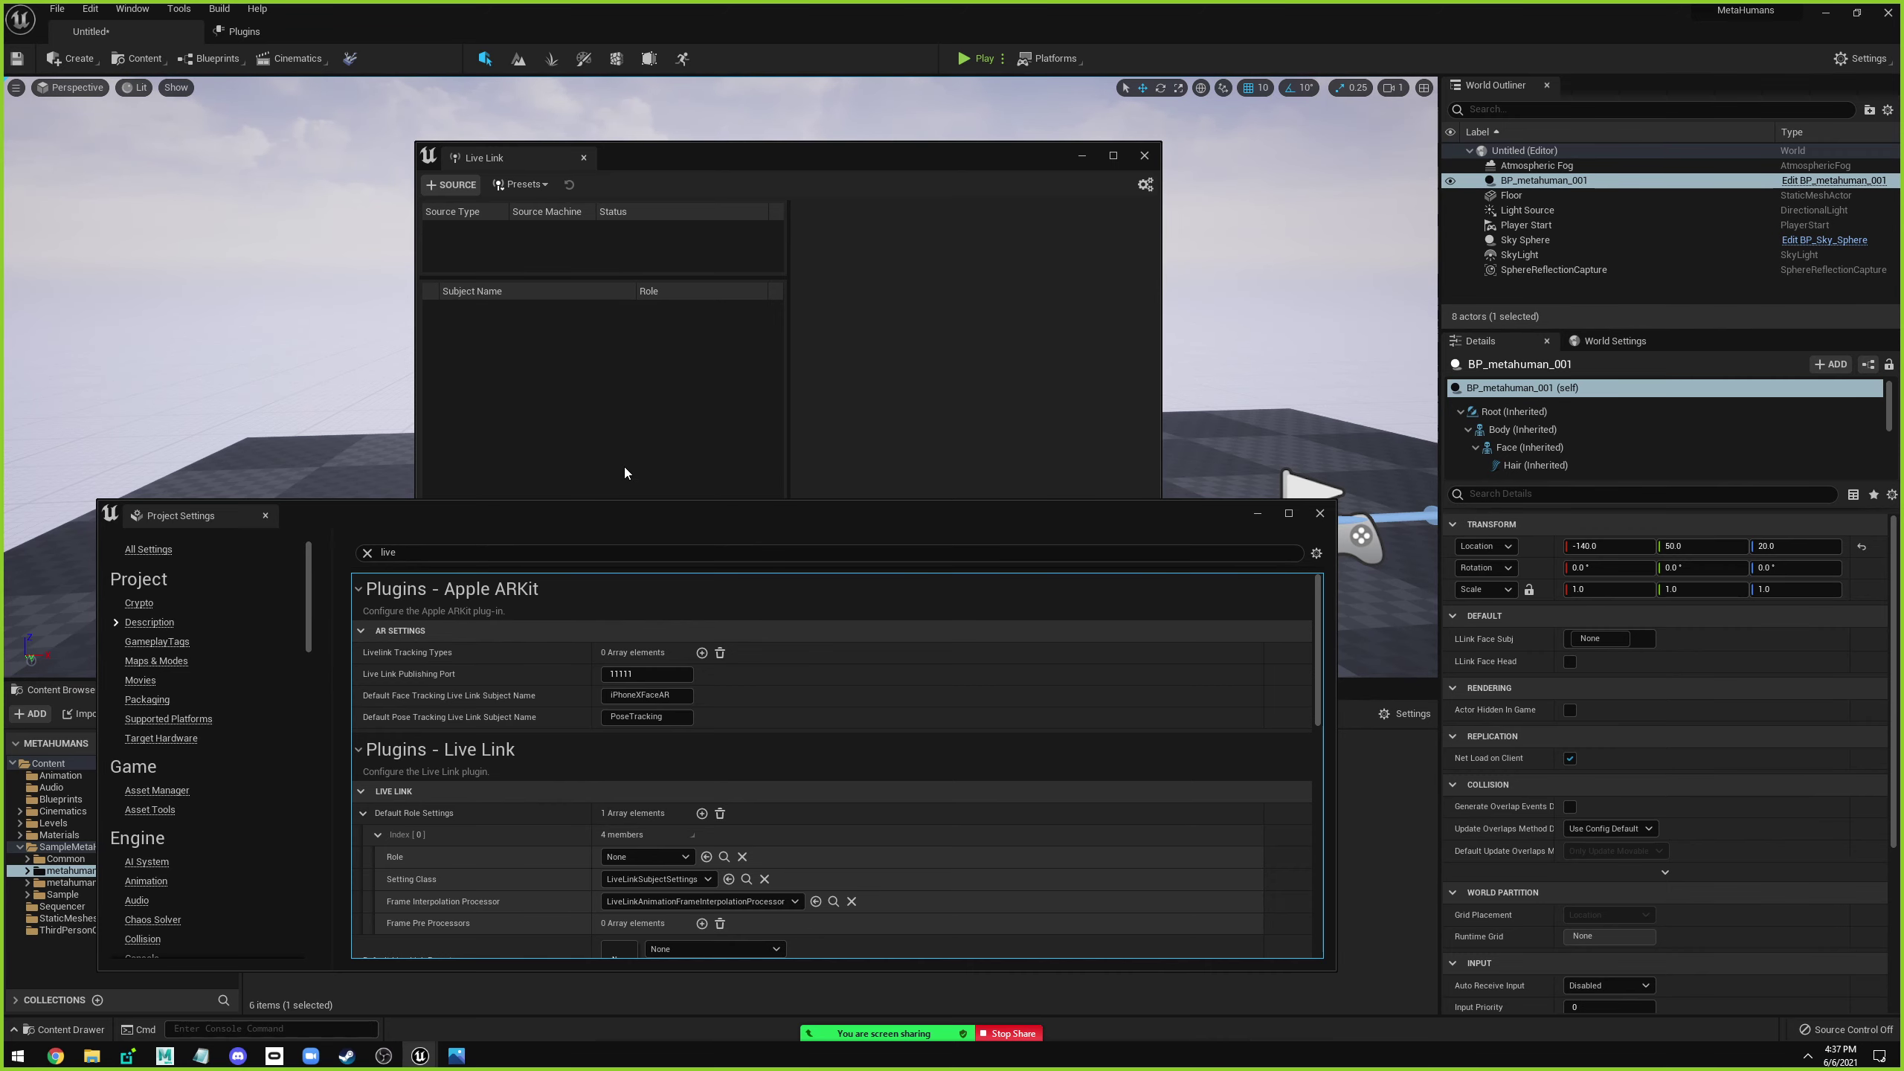
pyautogui.moveTo(653, 517); pyautogui.dragTo(792, 472)
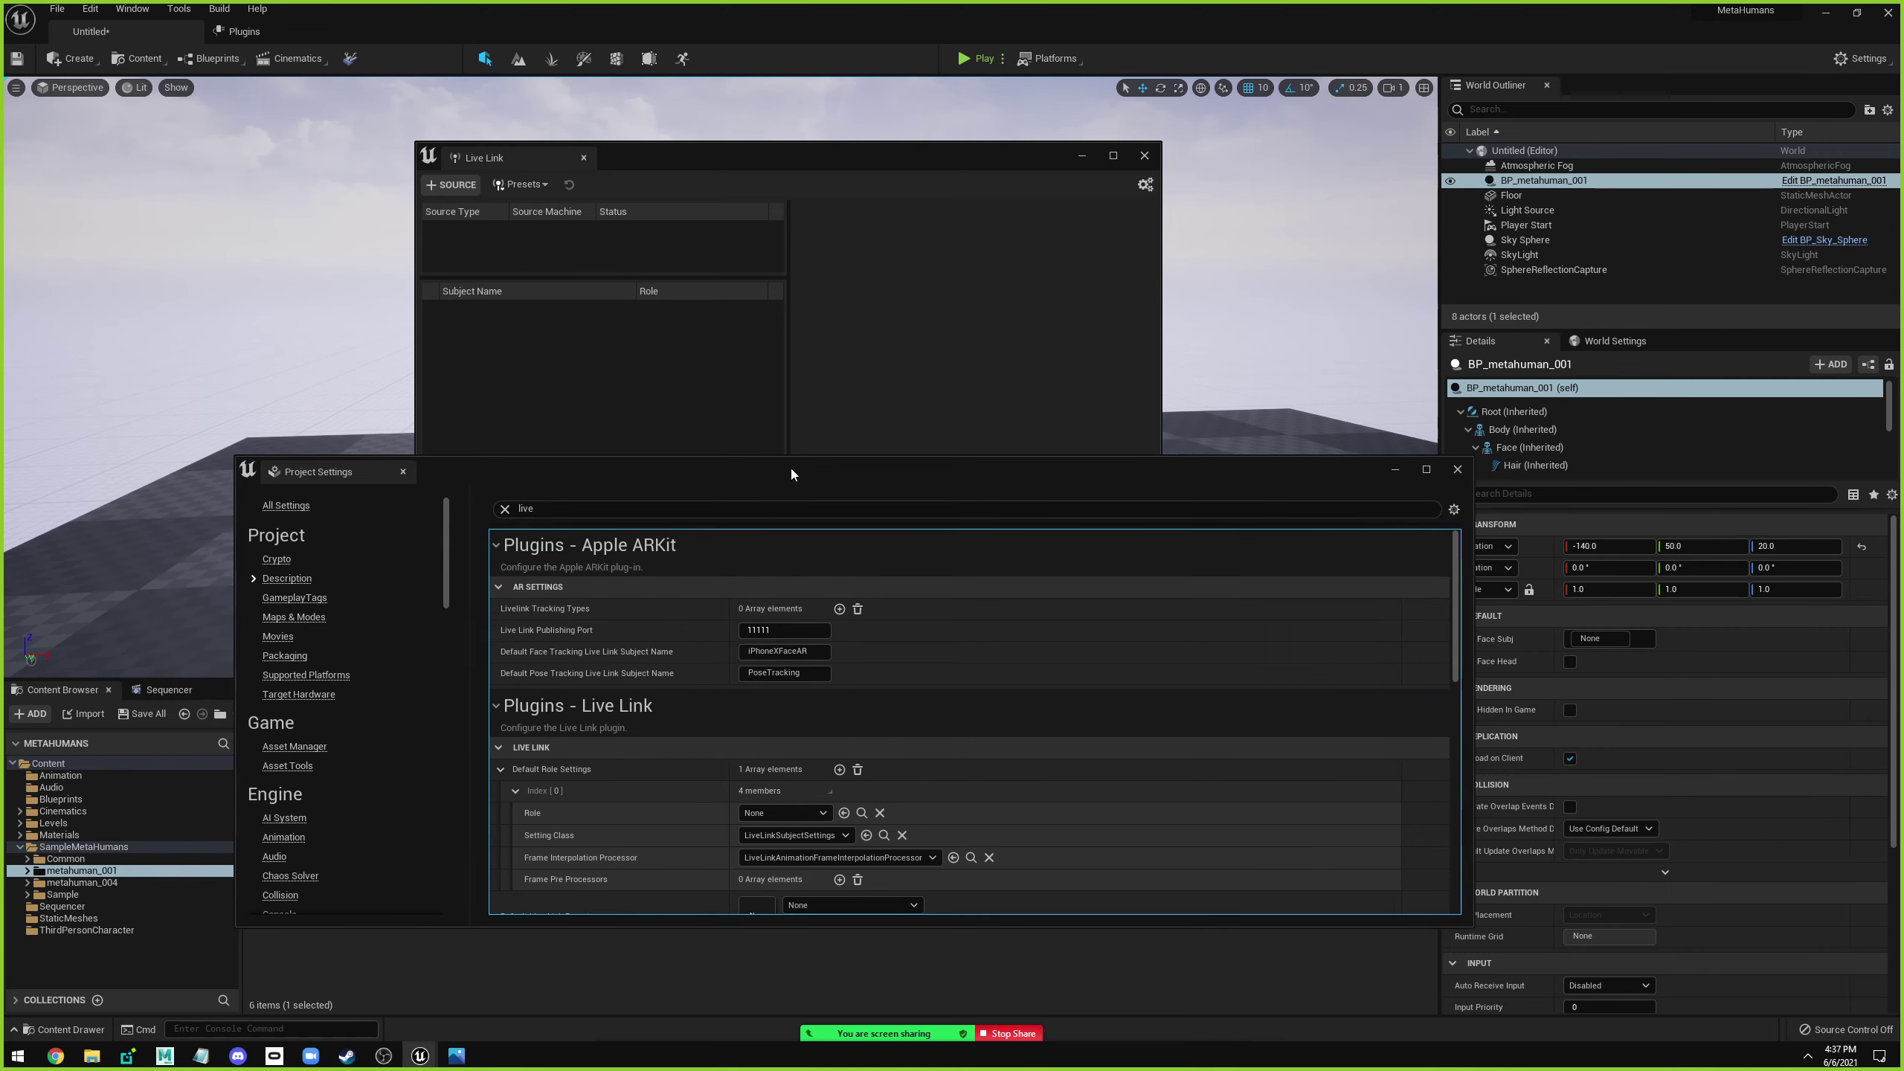
pyautogui.moveTo(418, 1061)
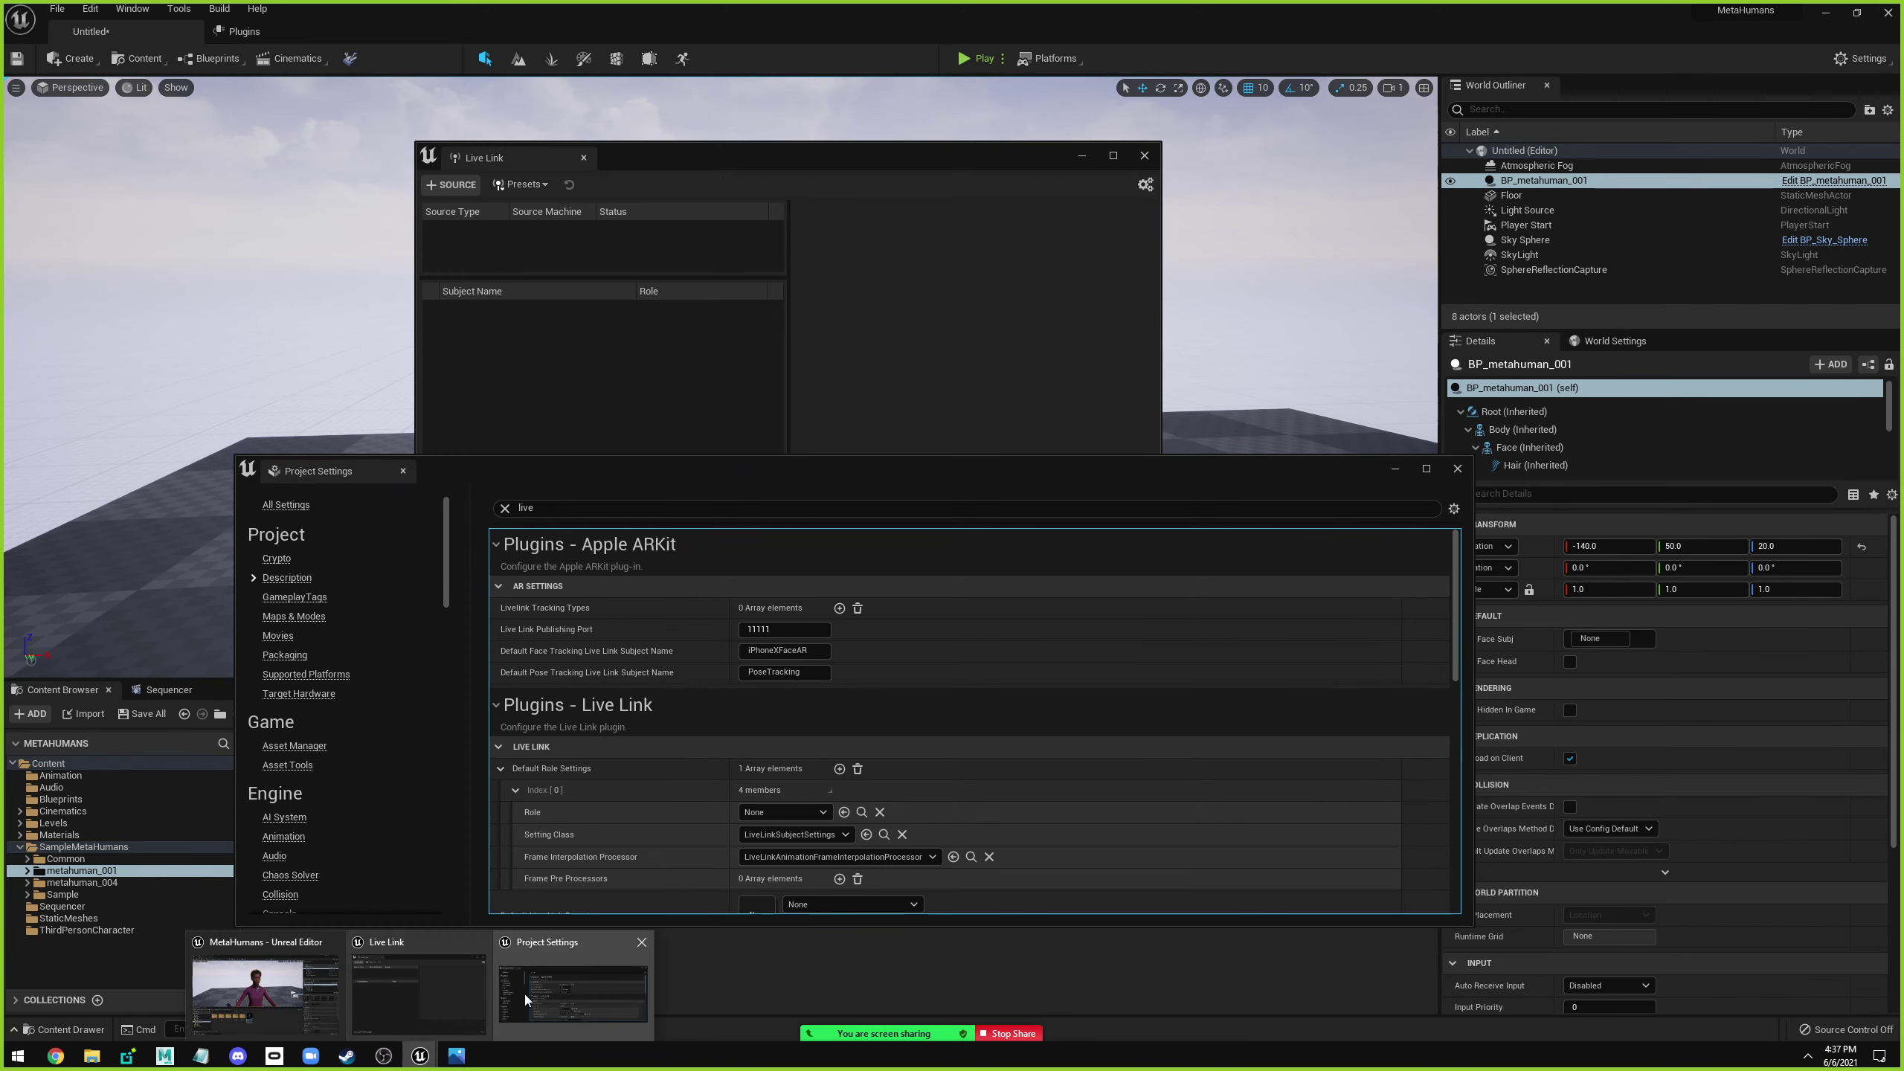
pyautogui.click(311, 998)
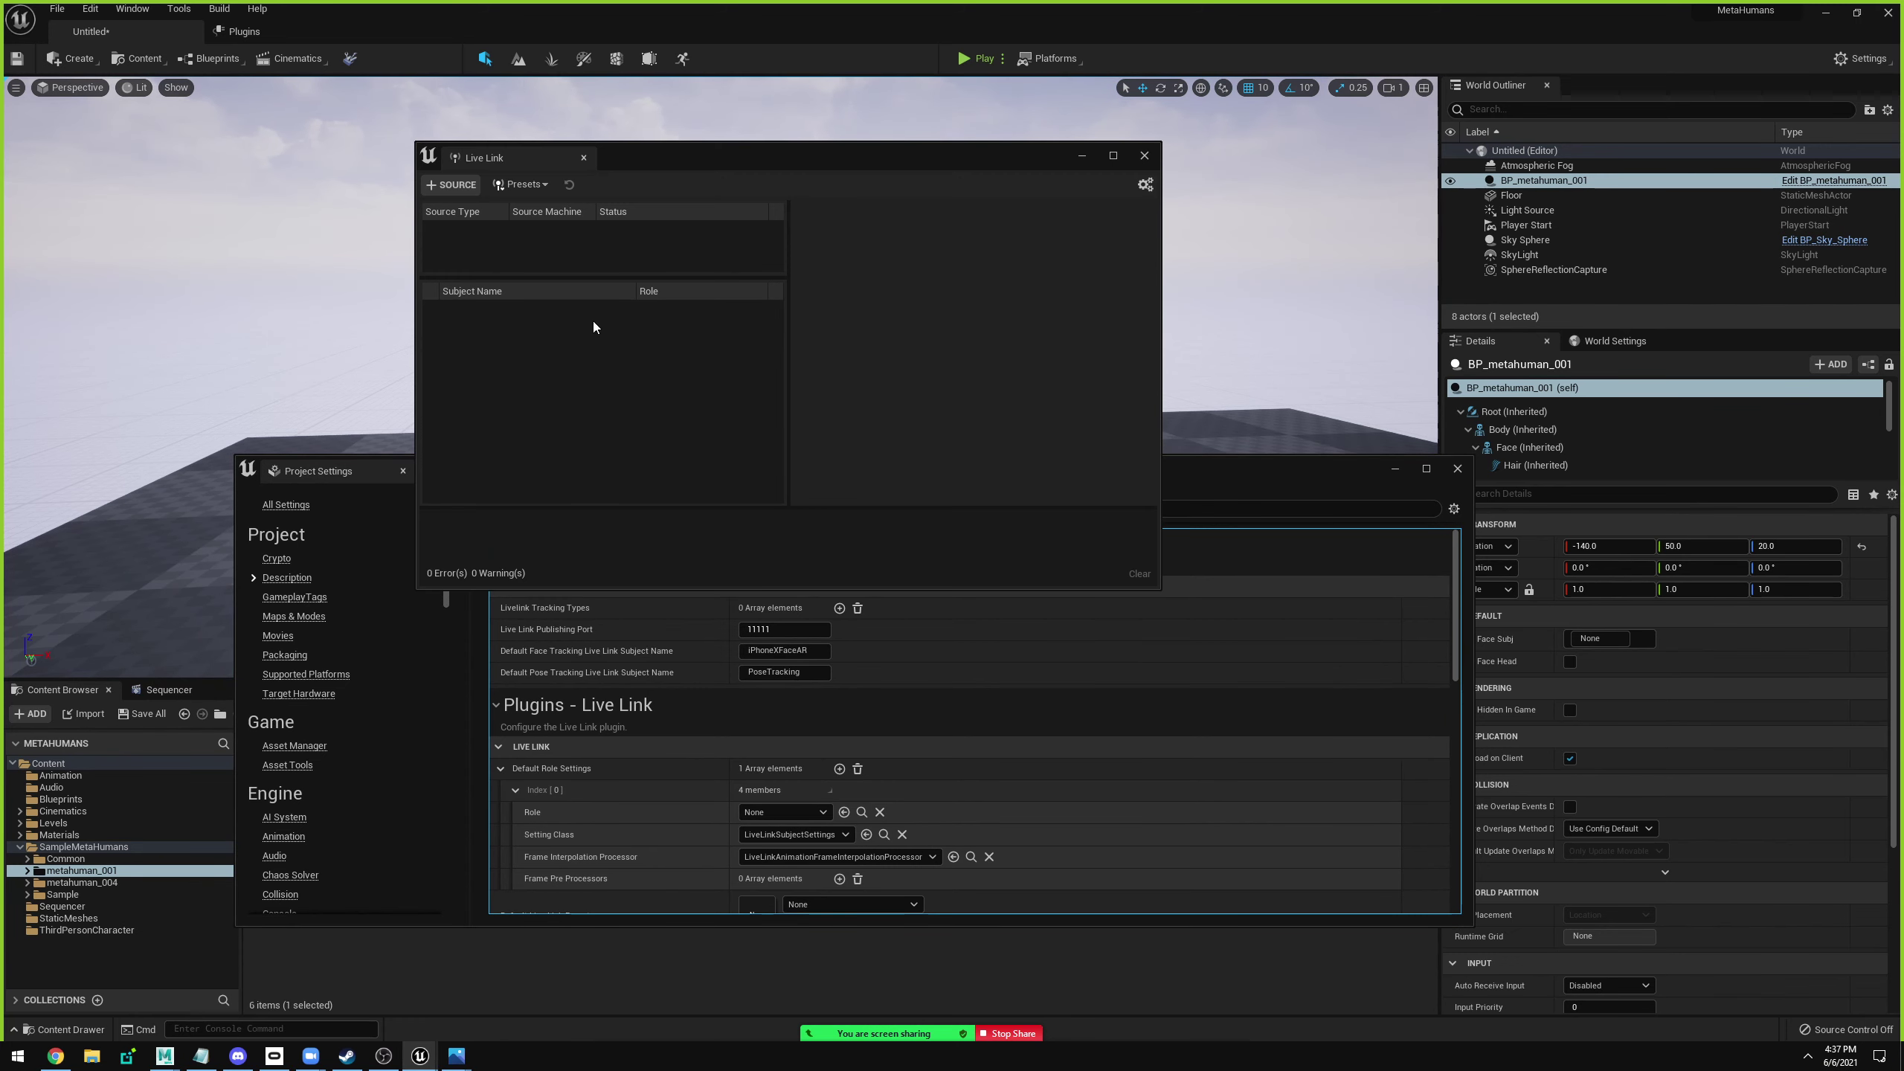
# Check the empty LLink Face Subj list, then bring Live Link forward for the iPhone source.
pyautogui.click(1642, 640)
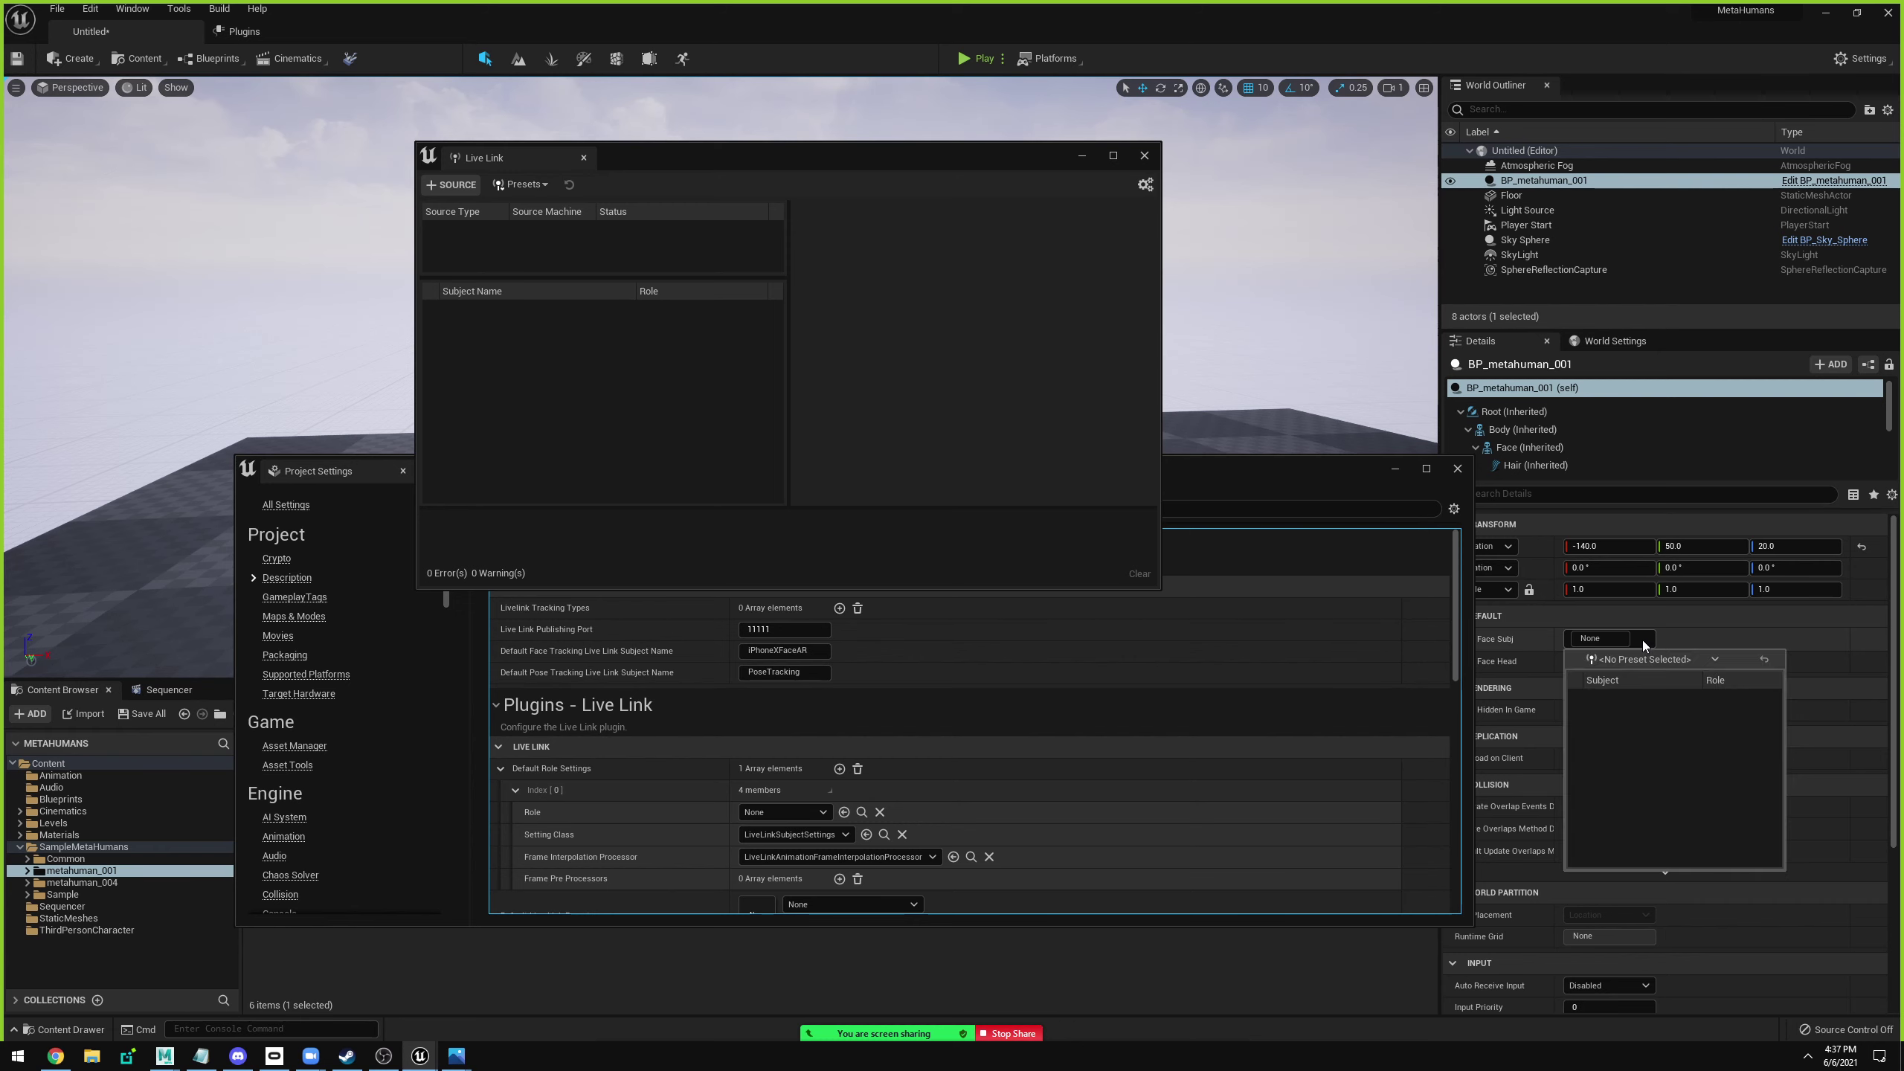
pyautogui.click(1325, 569)
pyautogui.moveTo(1217, 475); pyautogui.dragTo(904, 485)
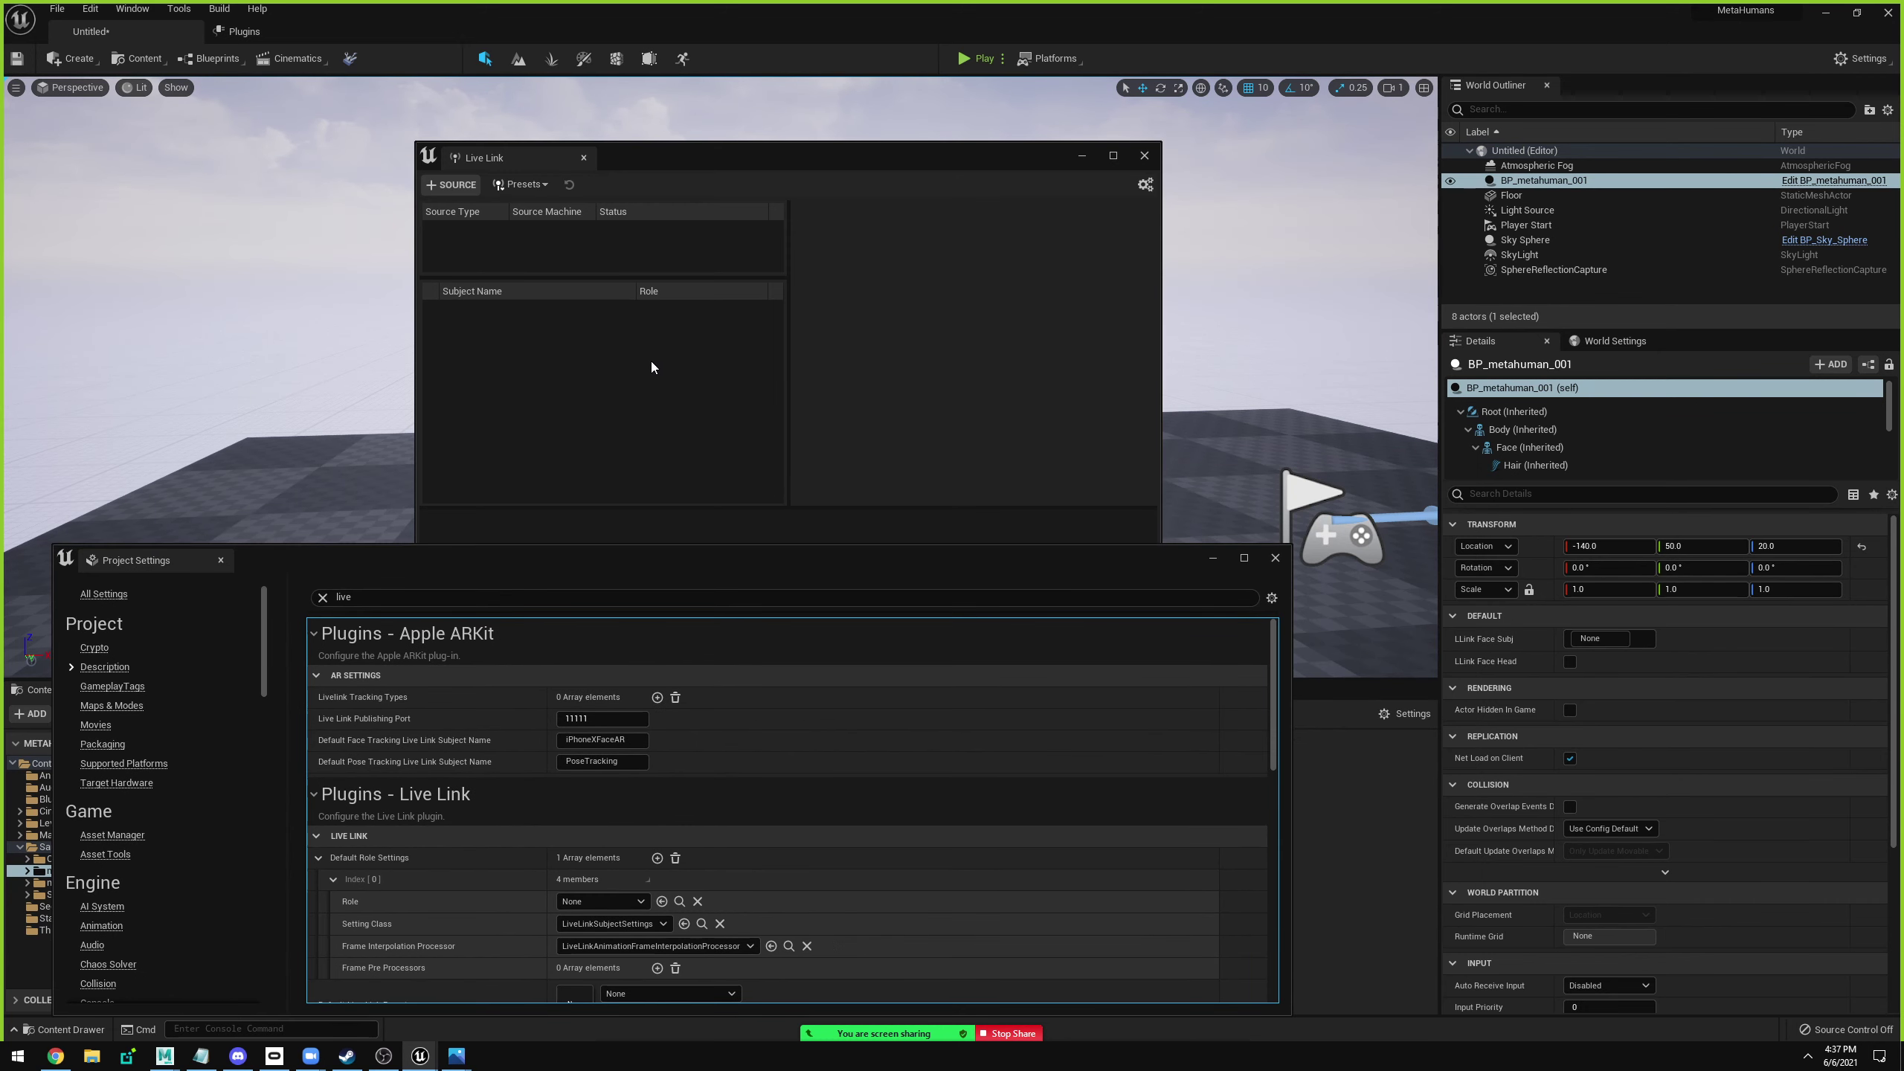
pyautogui.click(523, 318)
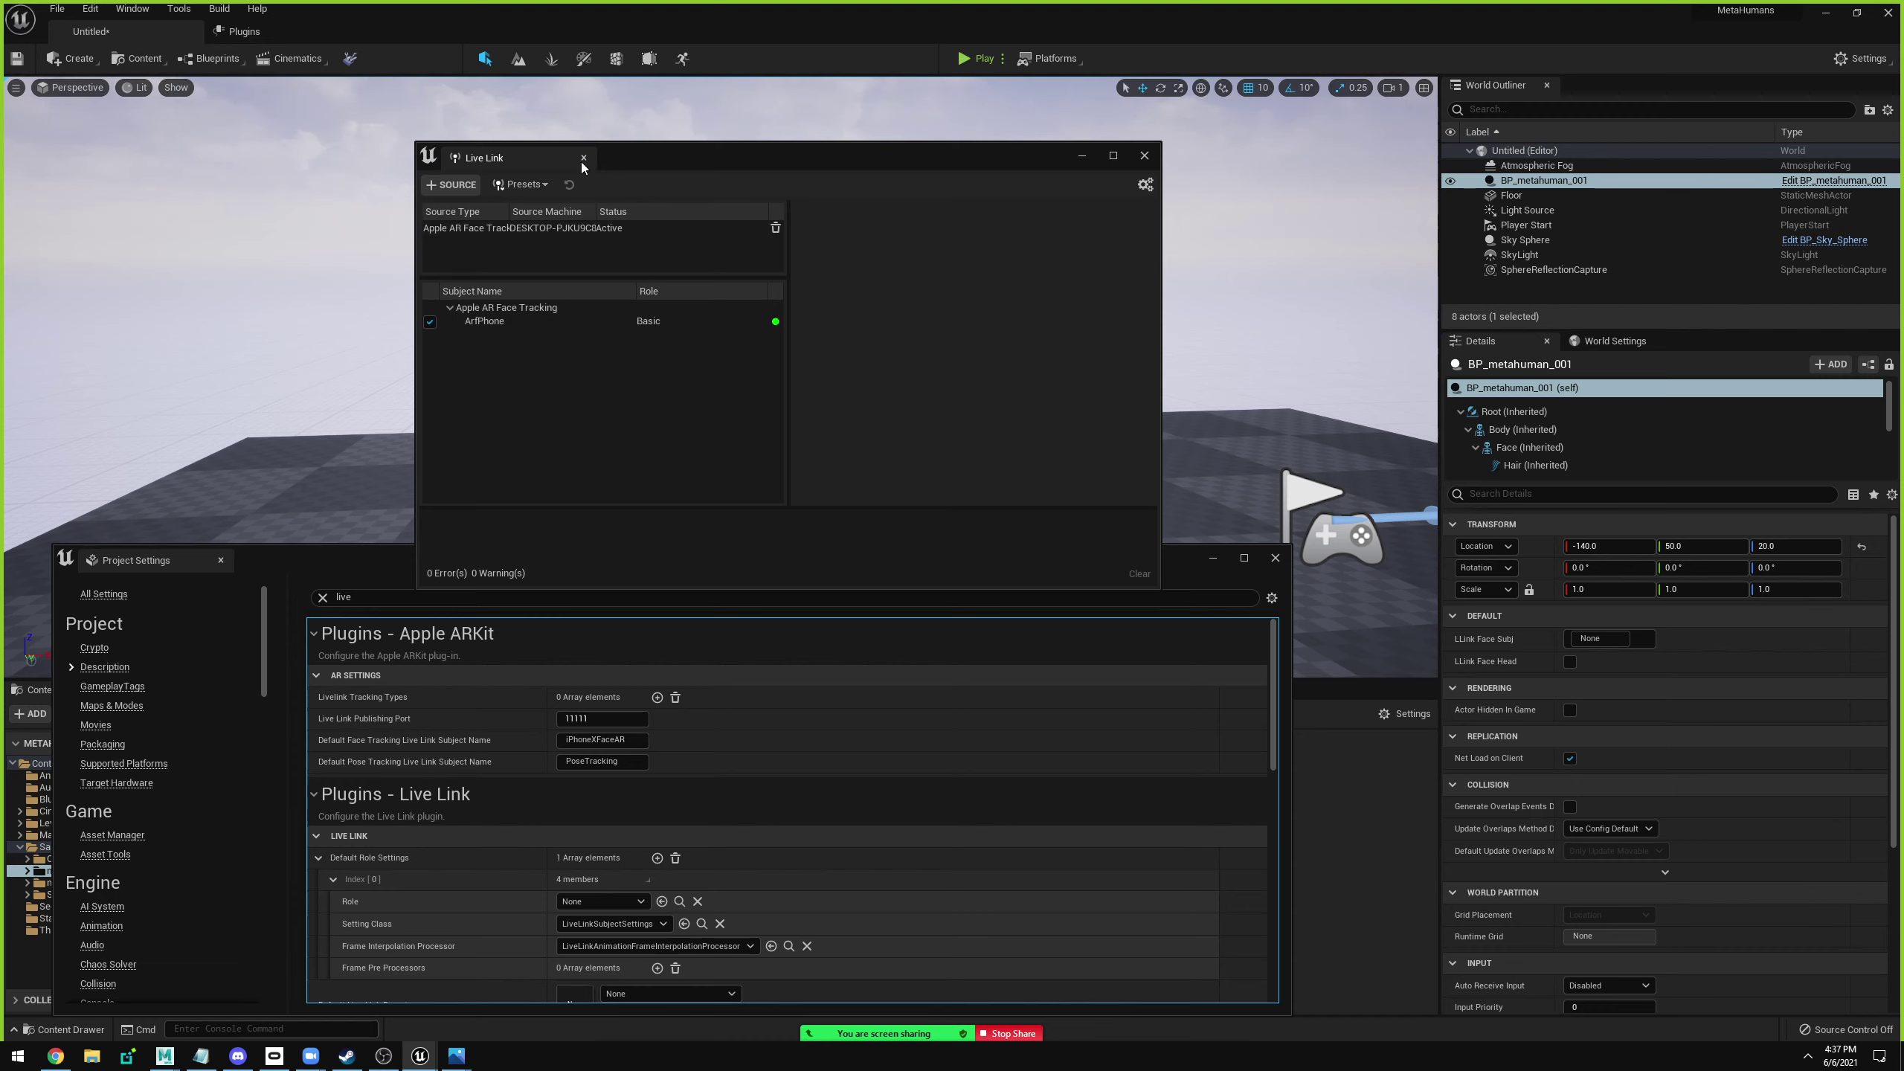
# Select the ArfPhone subject to inspect its settings, then close Live Link and Project Settings.
pyautogui.moveTo(649, 158); pyautogui.dragTo(739, 153)
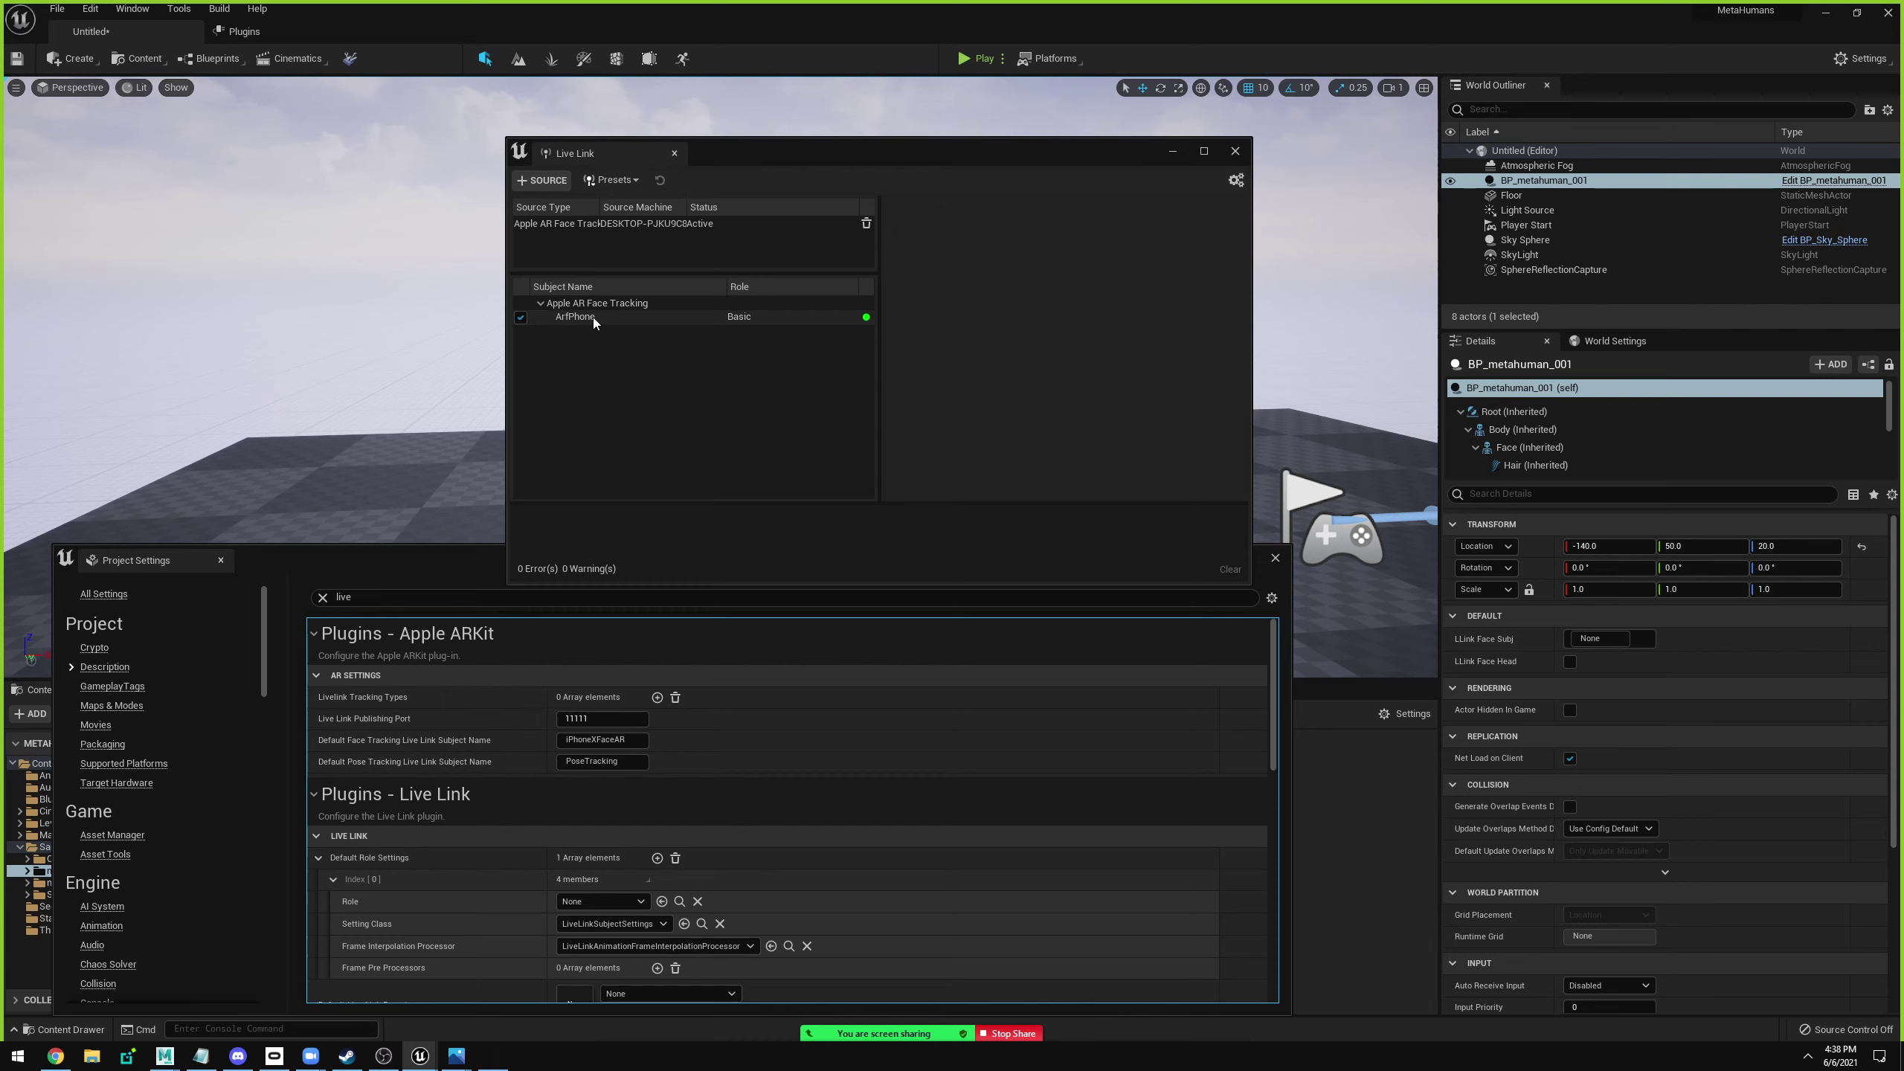
pyautogui.click(604, 321)
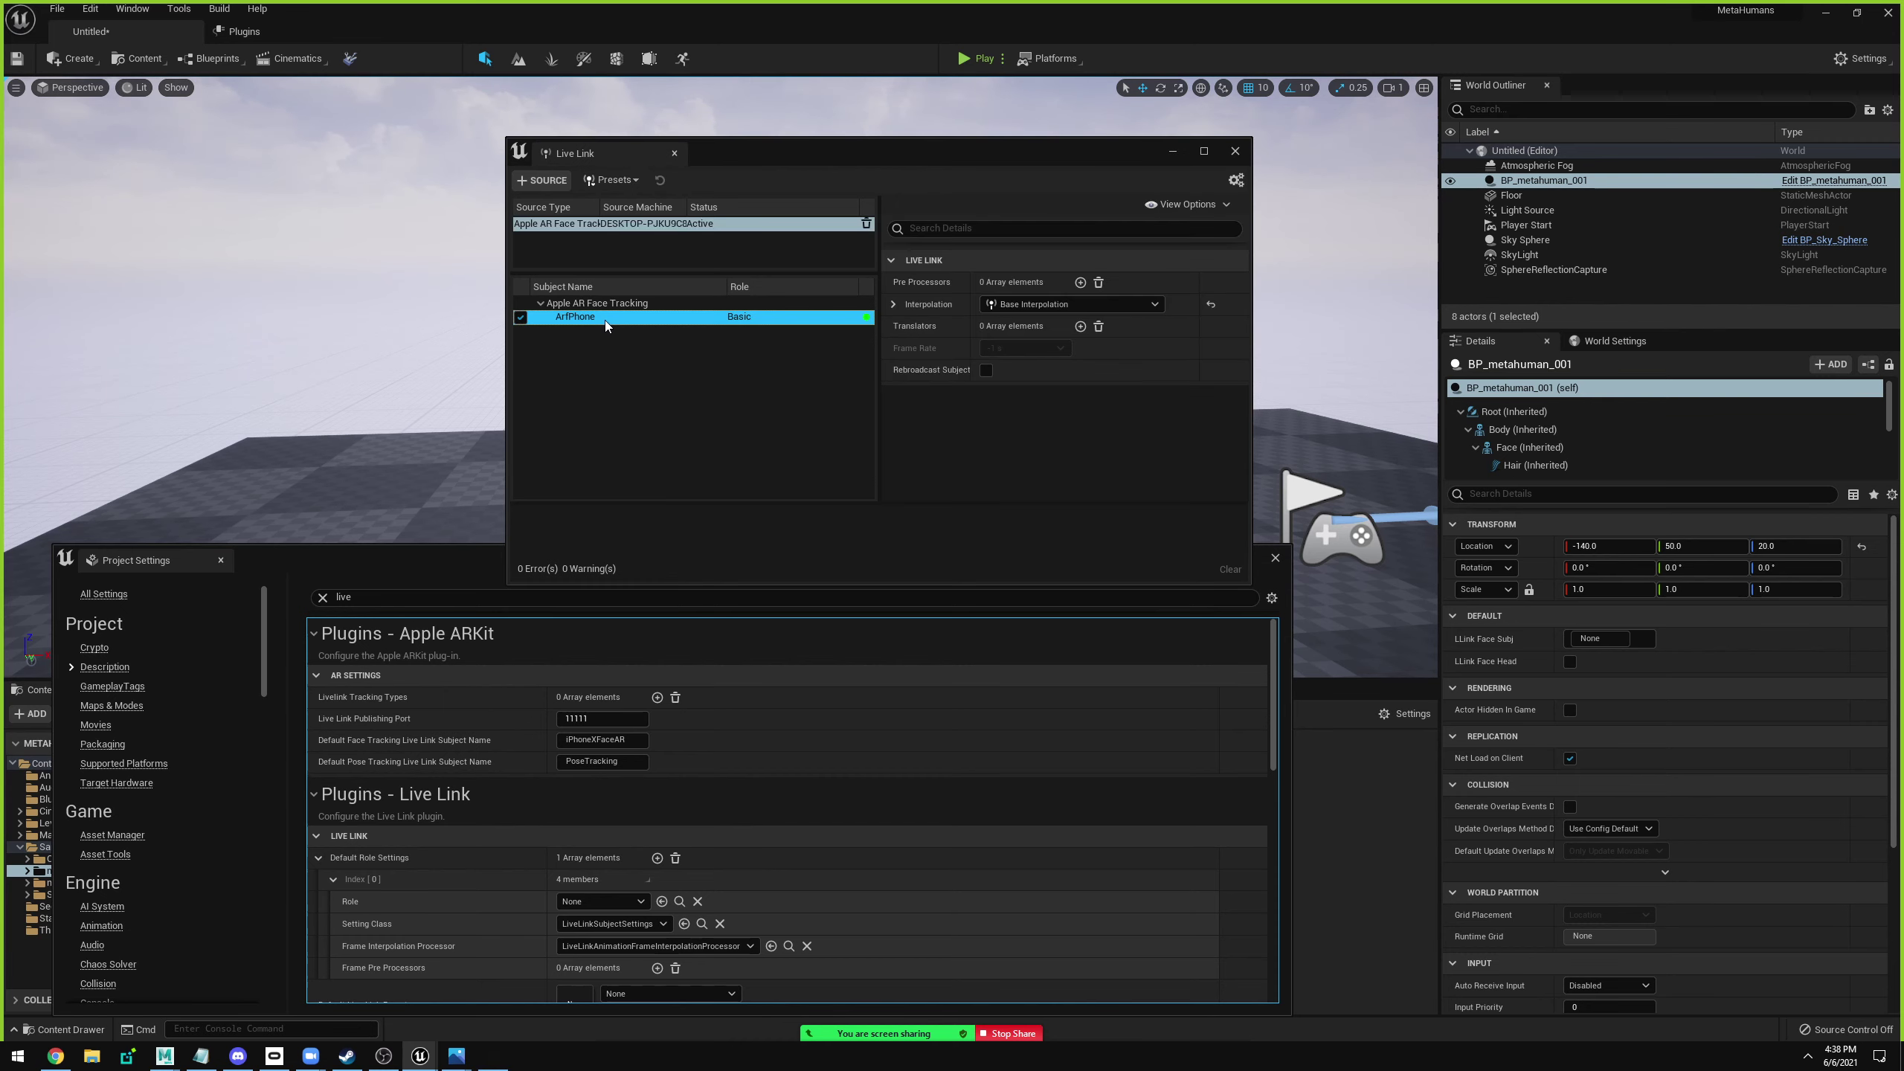
pyautogui.click(1235, 152)
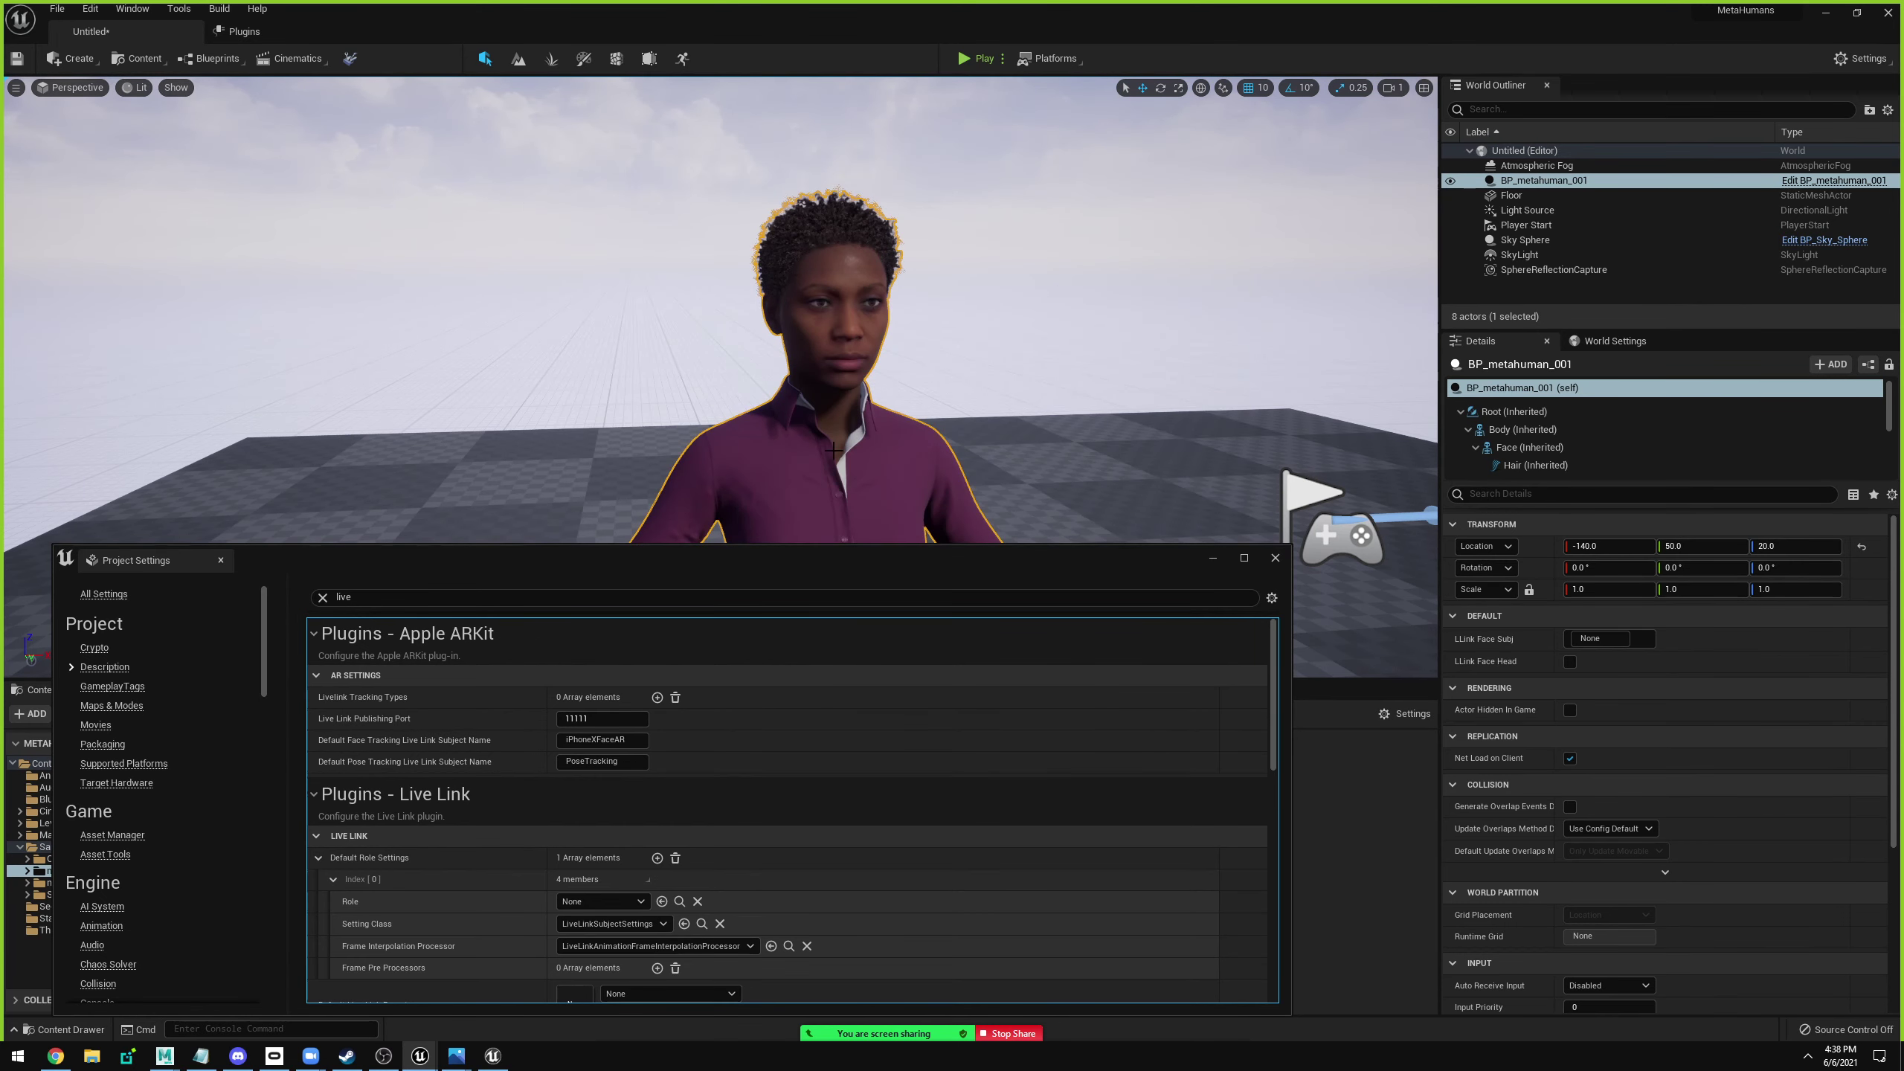
pyautogui.click(1275, 557)
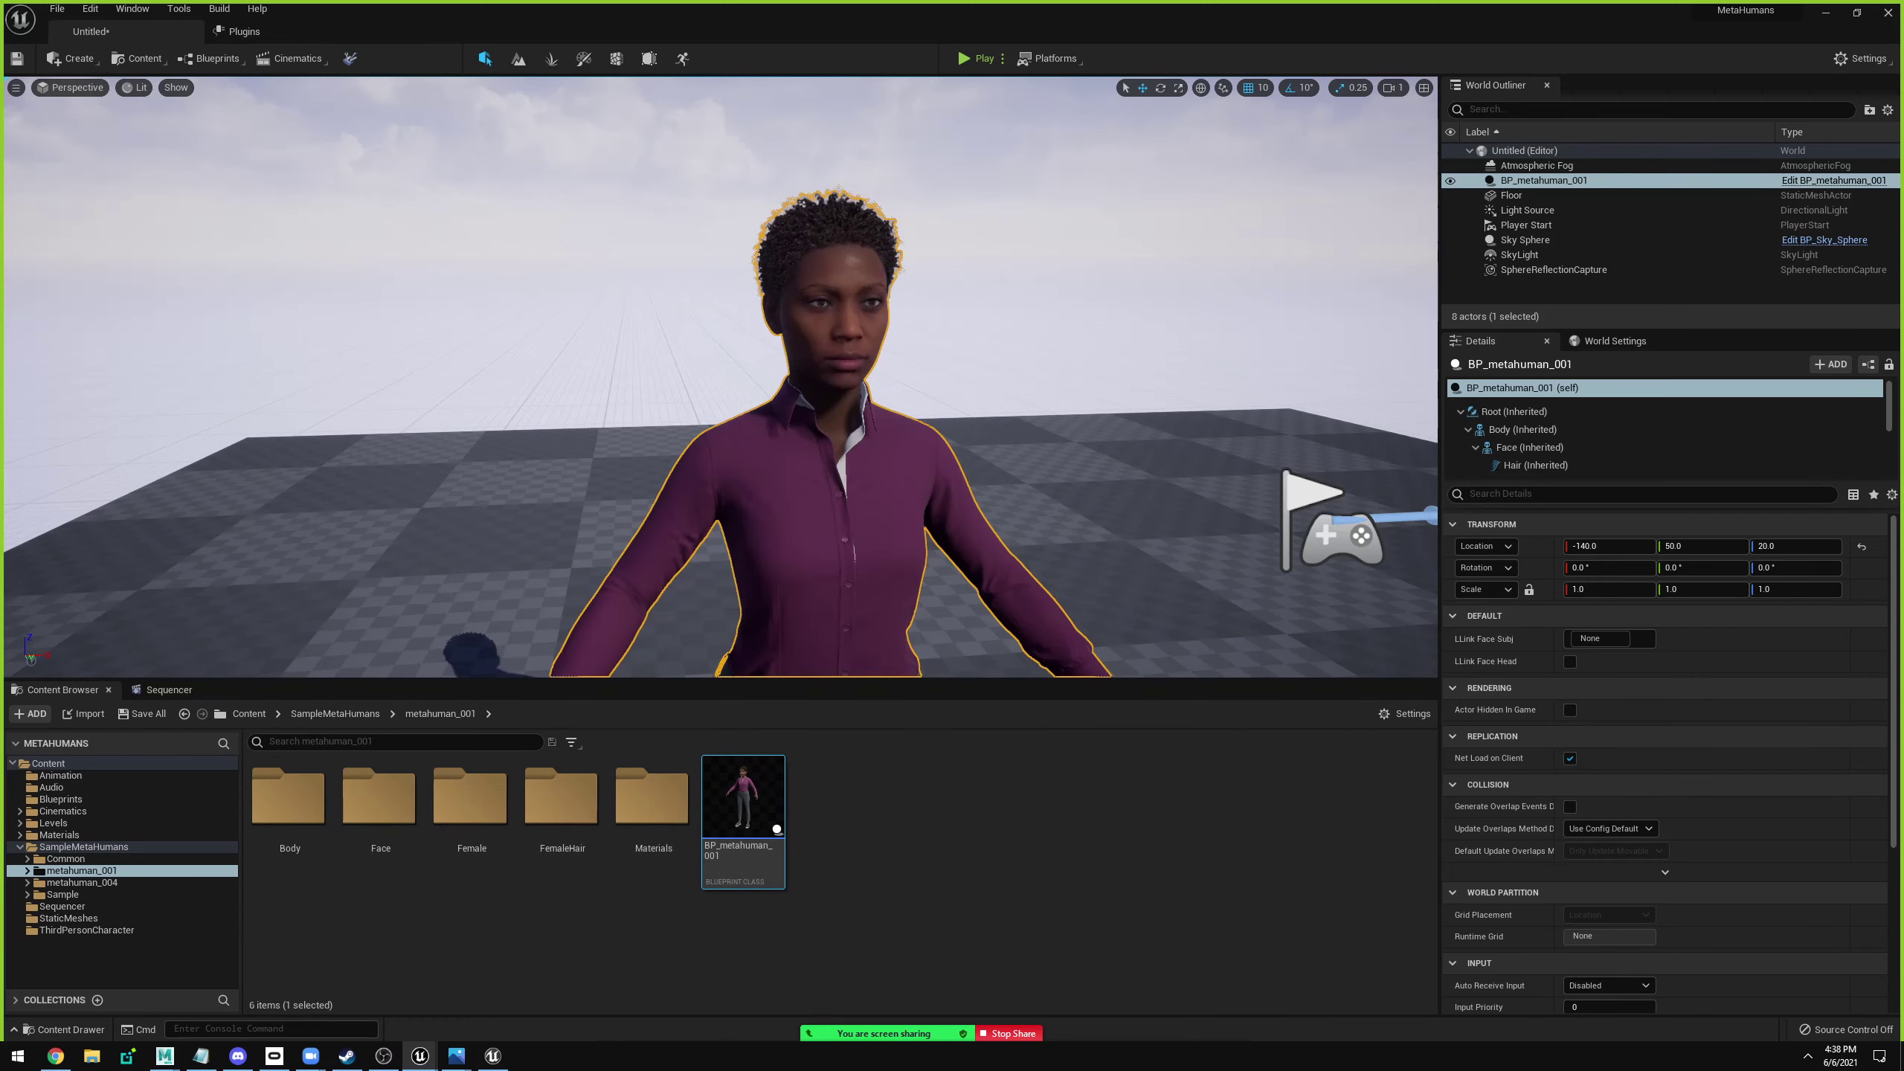
# Add a level sequence from the Cinematics menu and save it as facetest.
pyautogui.scroll(3, 410, 89)
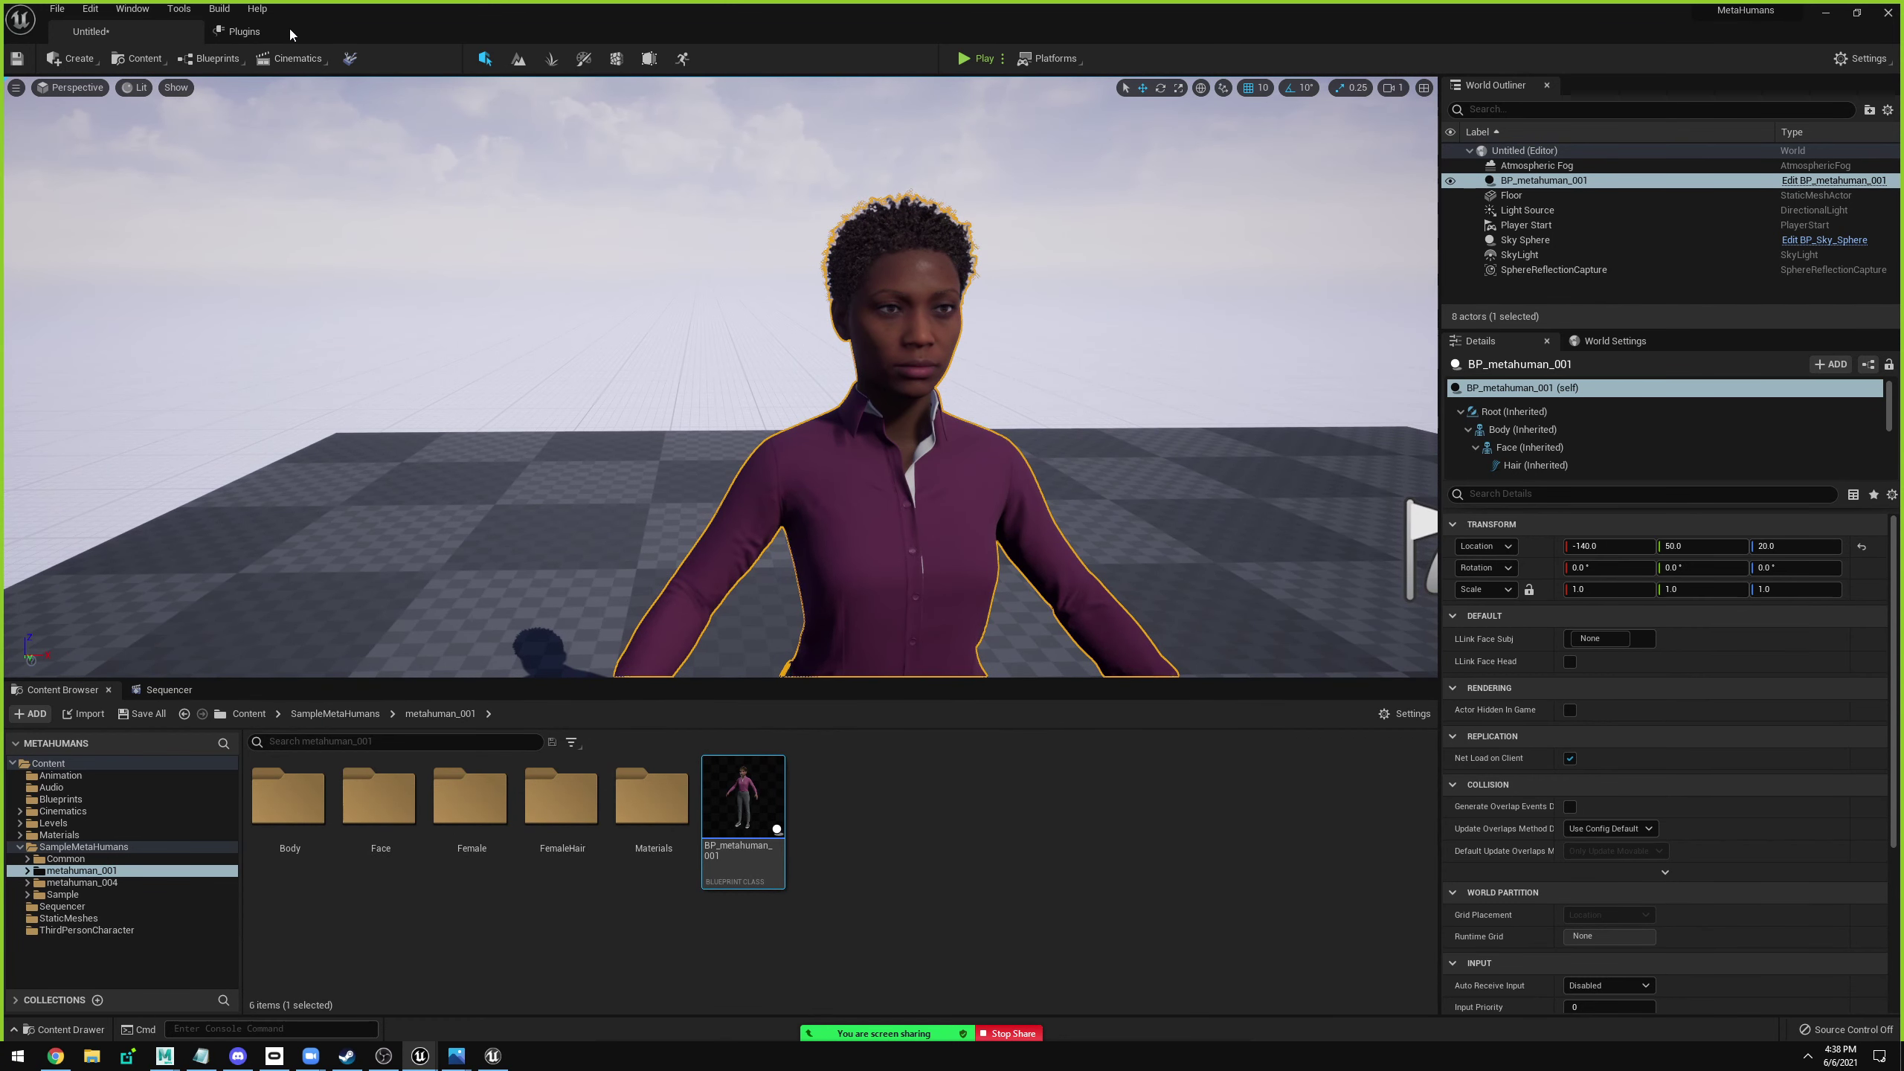
pyautogui.click(300, 59)
pyautogui.click(324, 105)
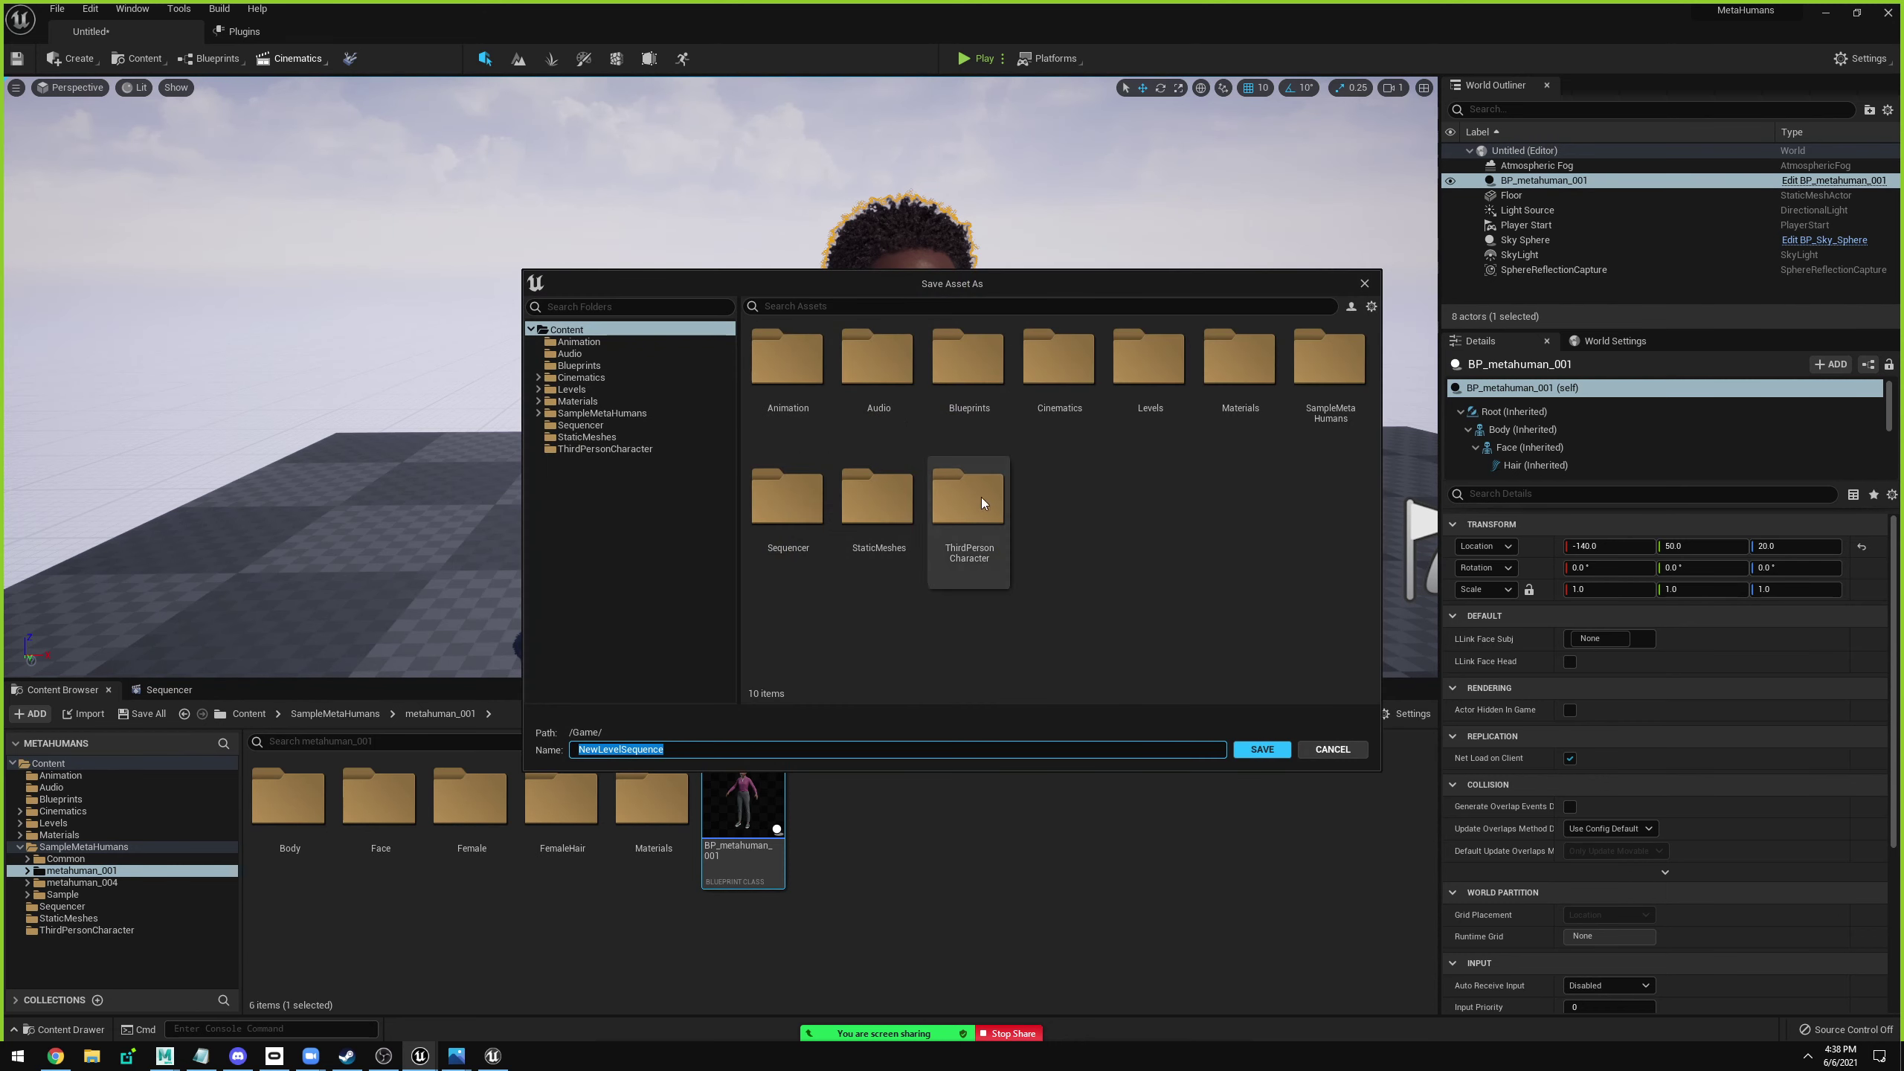
pyautogui.write('fac')
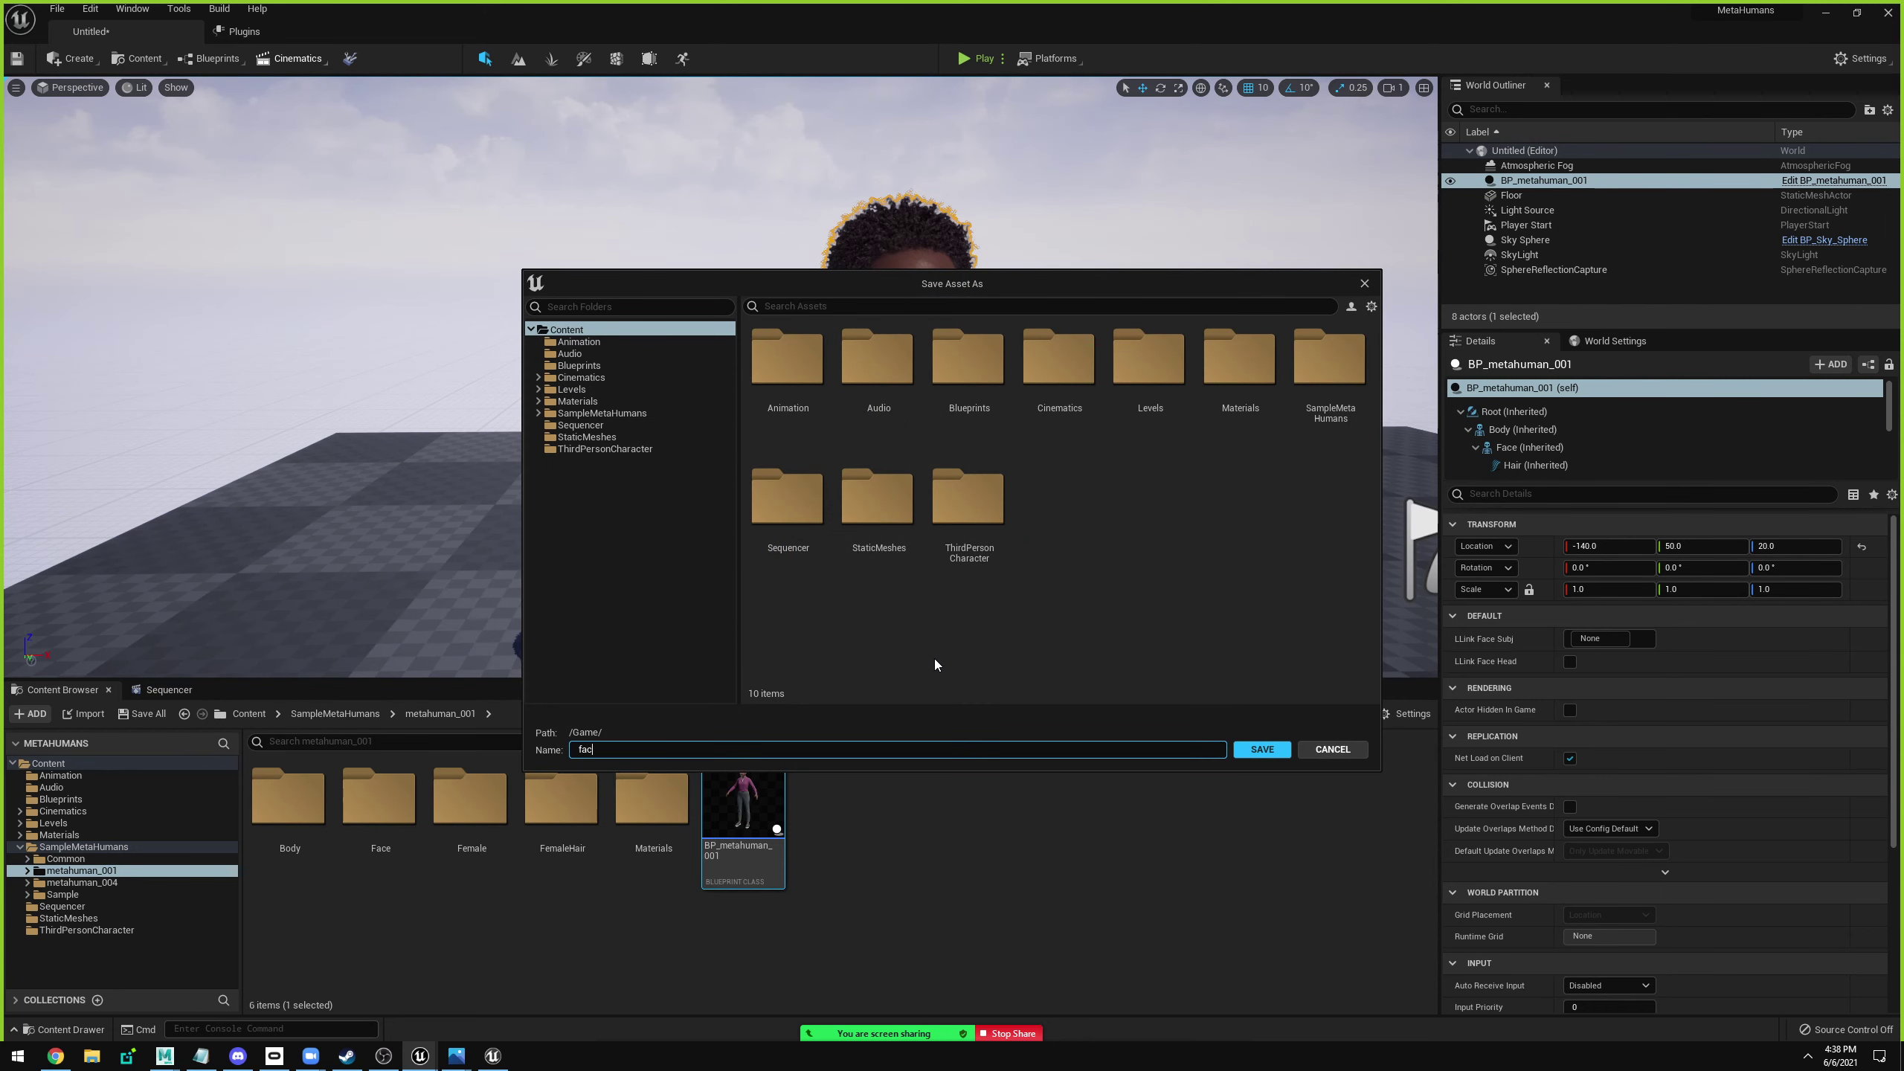
pyautogui.write('etest')
pyautogui.click(1262, 748)
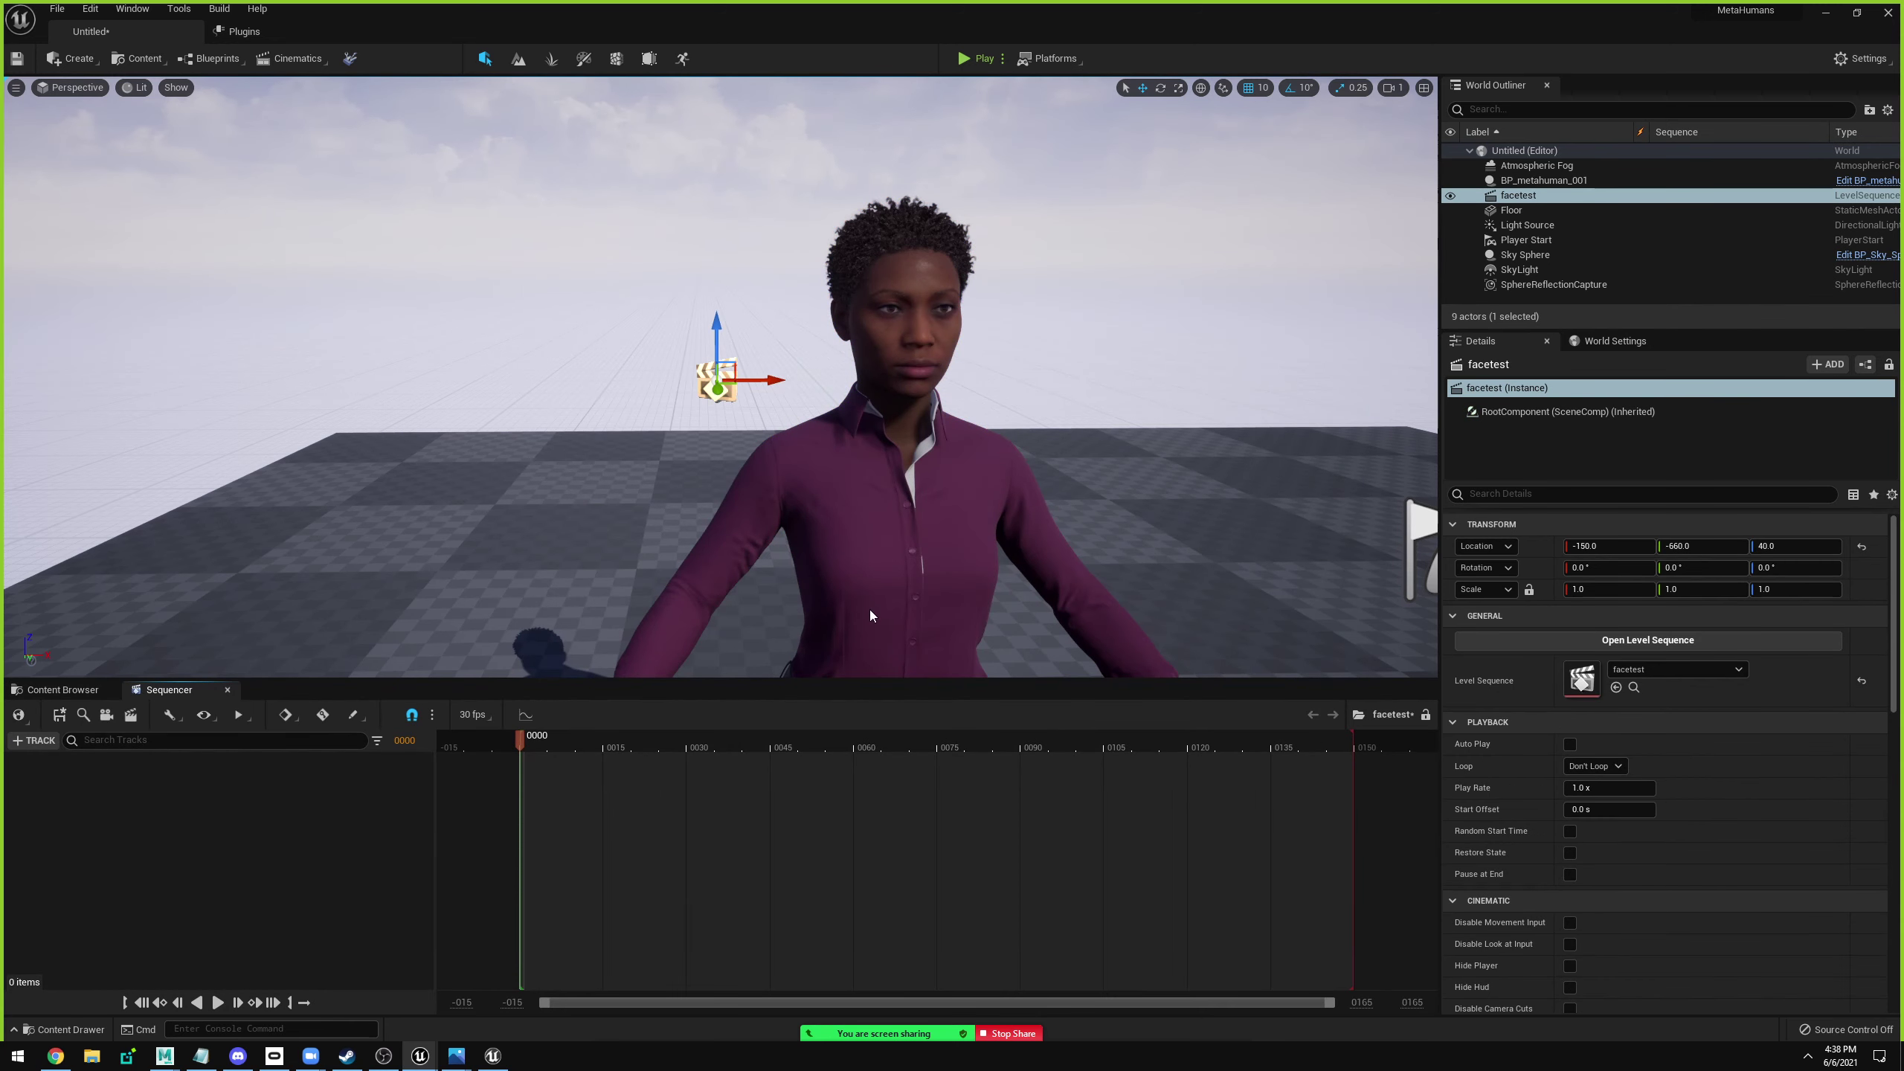
# Drag BP_metahuman_001 from the World Outliner into the facetest sequence and frame its body.
pyautogui.click(1532, 180)
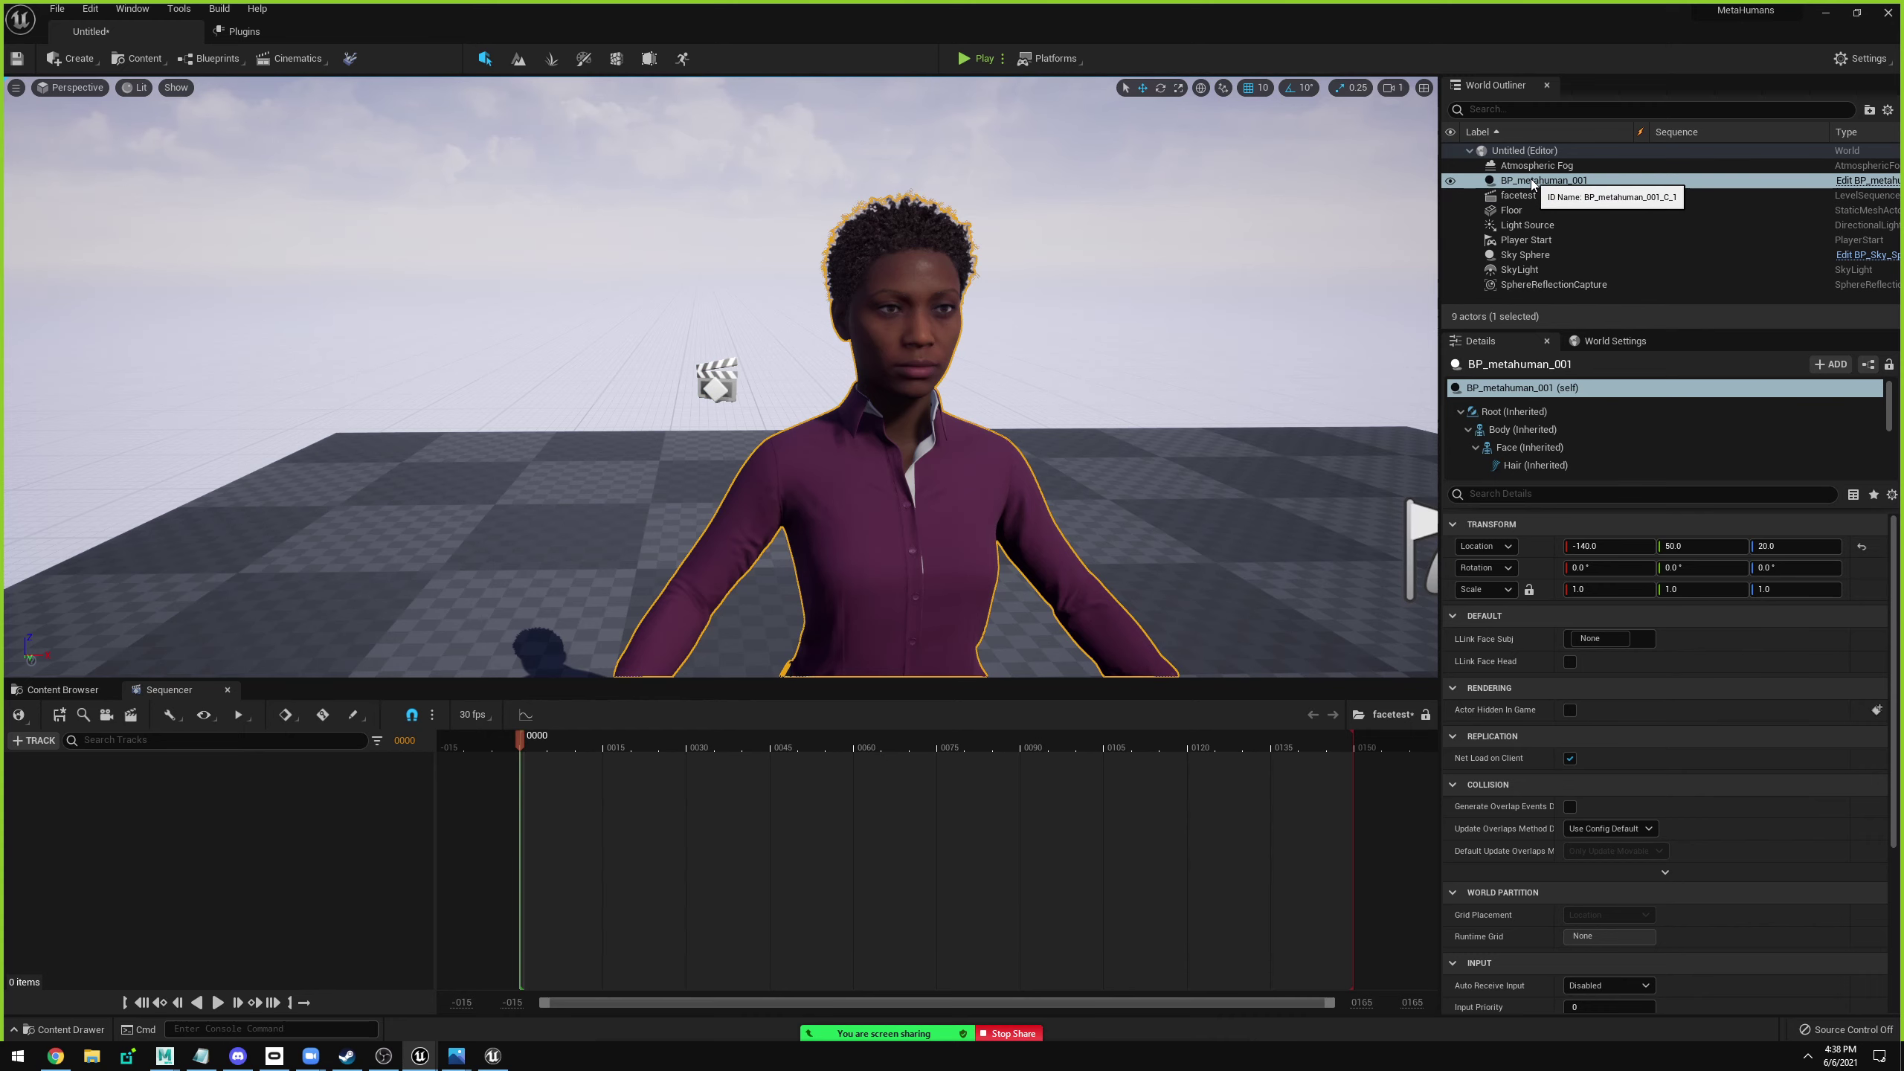
pyautogui.moveTo(1533, 181); pyautogui.dragTo(268, 879)
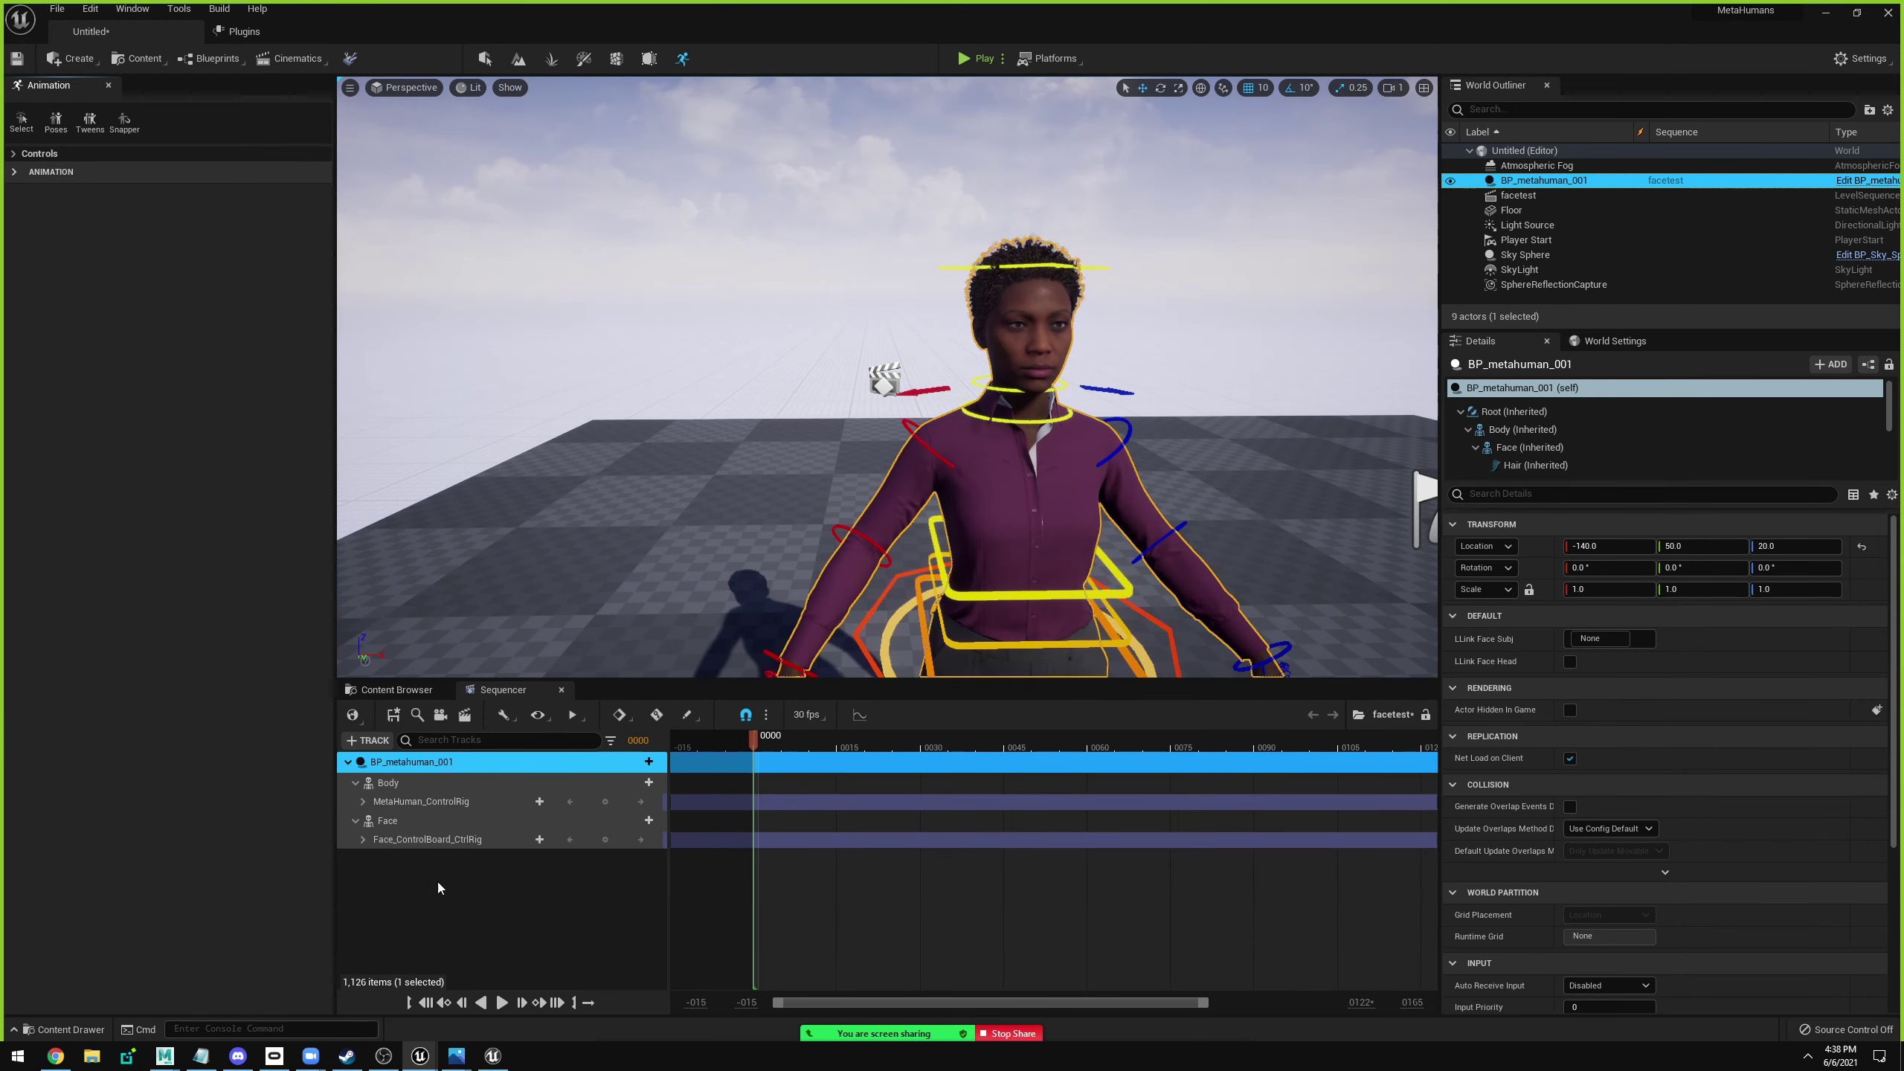
pyautogui.click(396, 820)
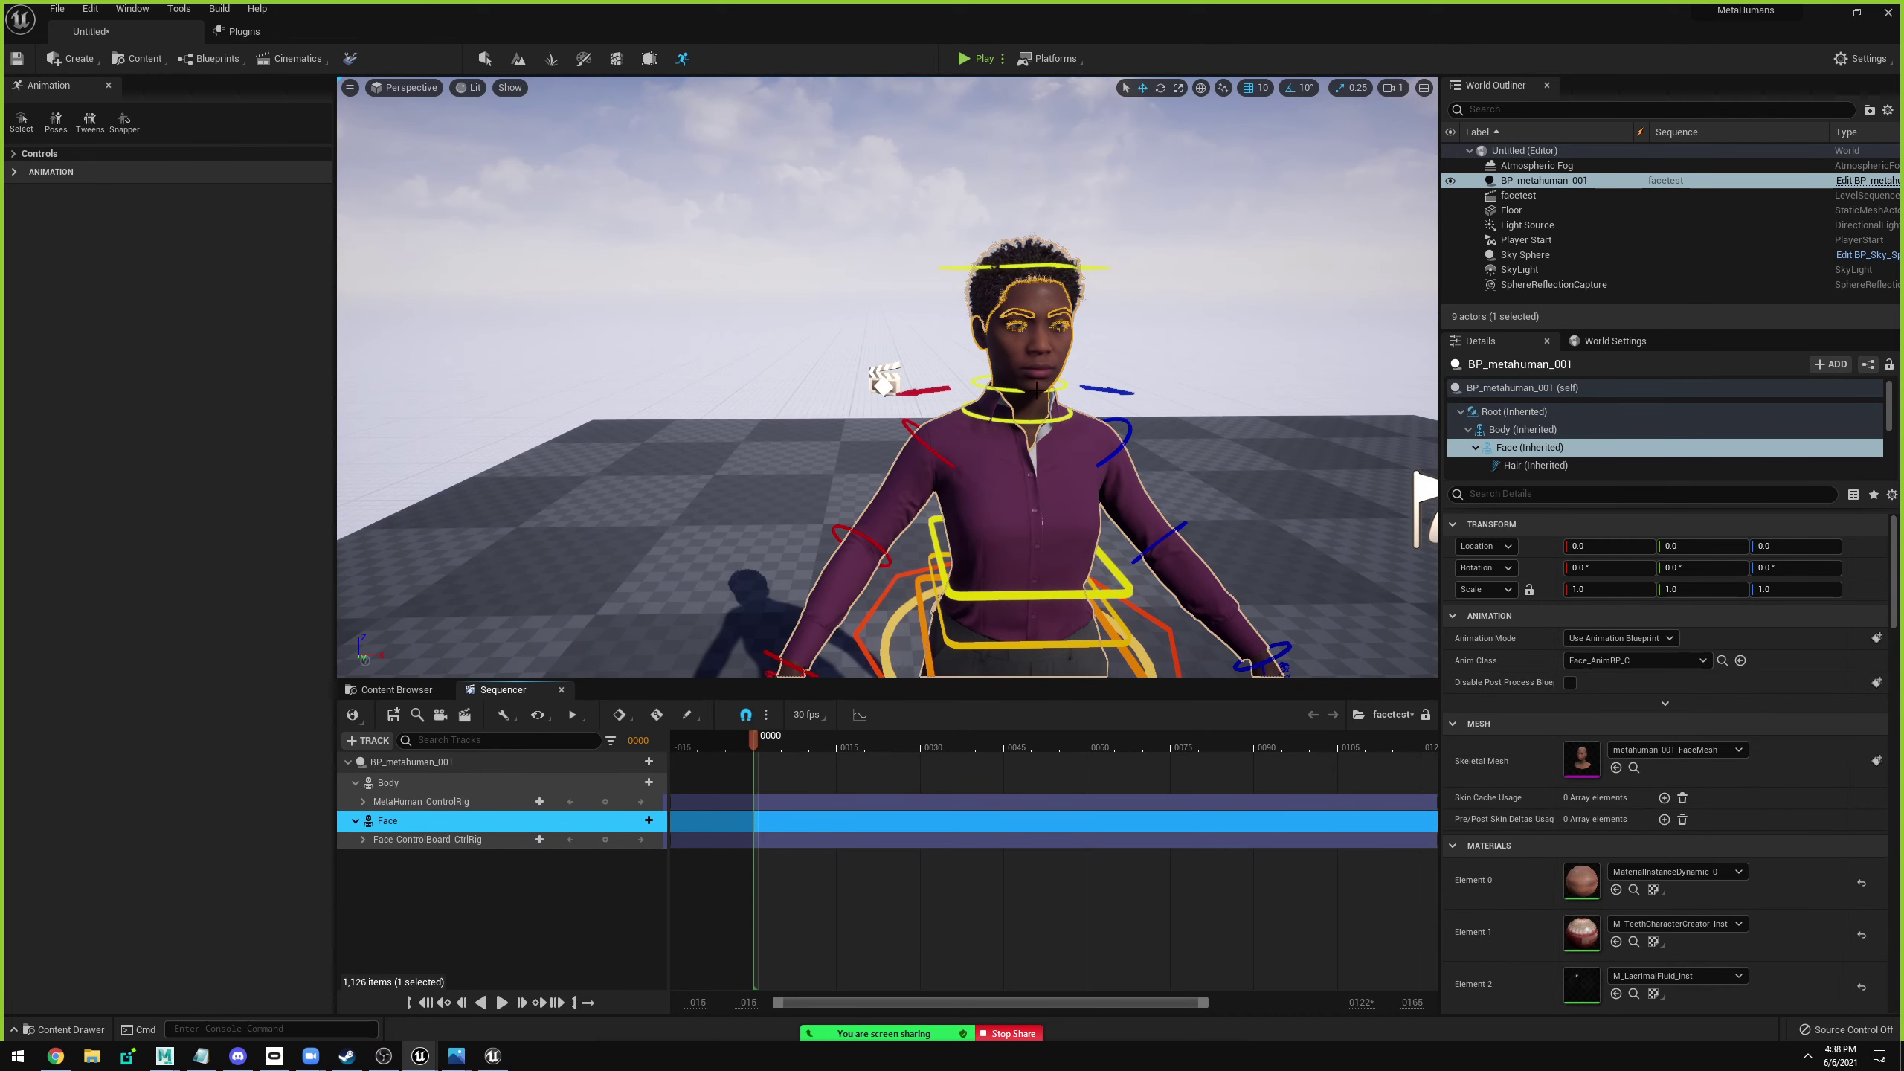
pyautogui.click(397, 790)
pyautogui.press('f')
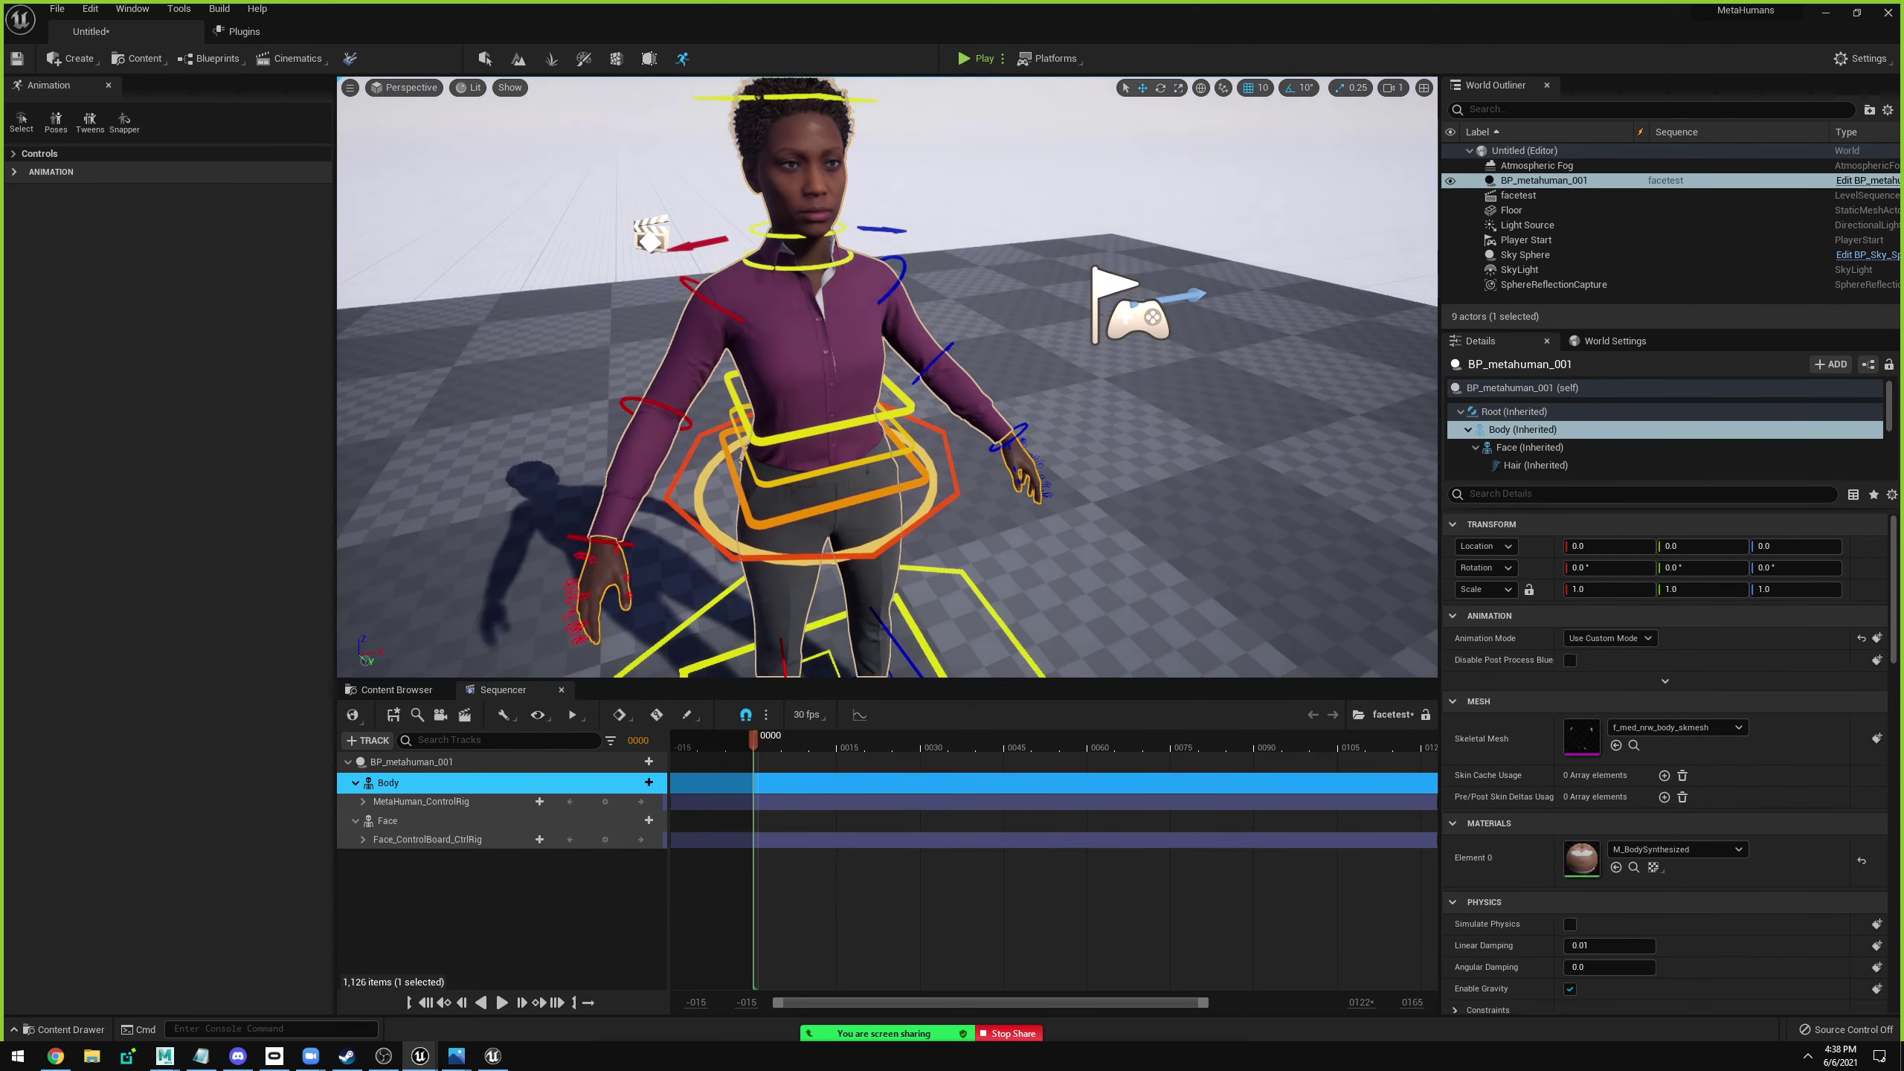
# Delete the Face_ControlBoard_CtrlRig track from the Face track, keeping the body rig.
pyautogui.click(396, 822)
pyautogui.click(408, 802)
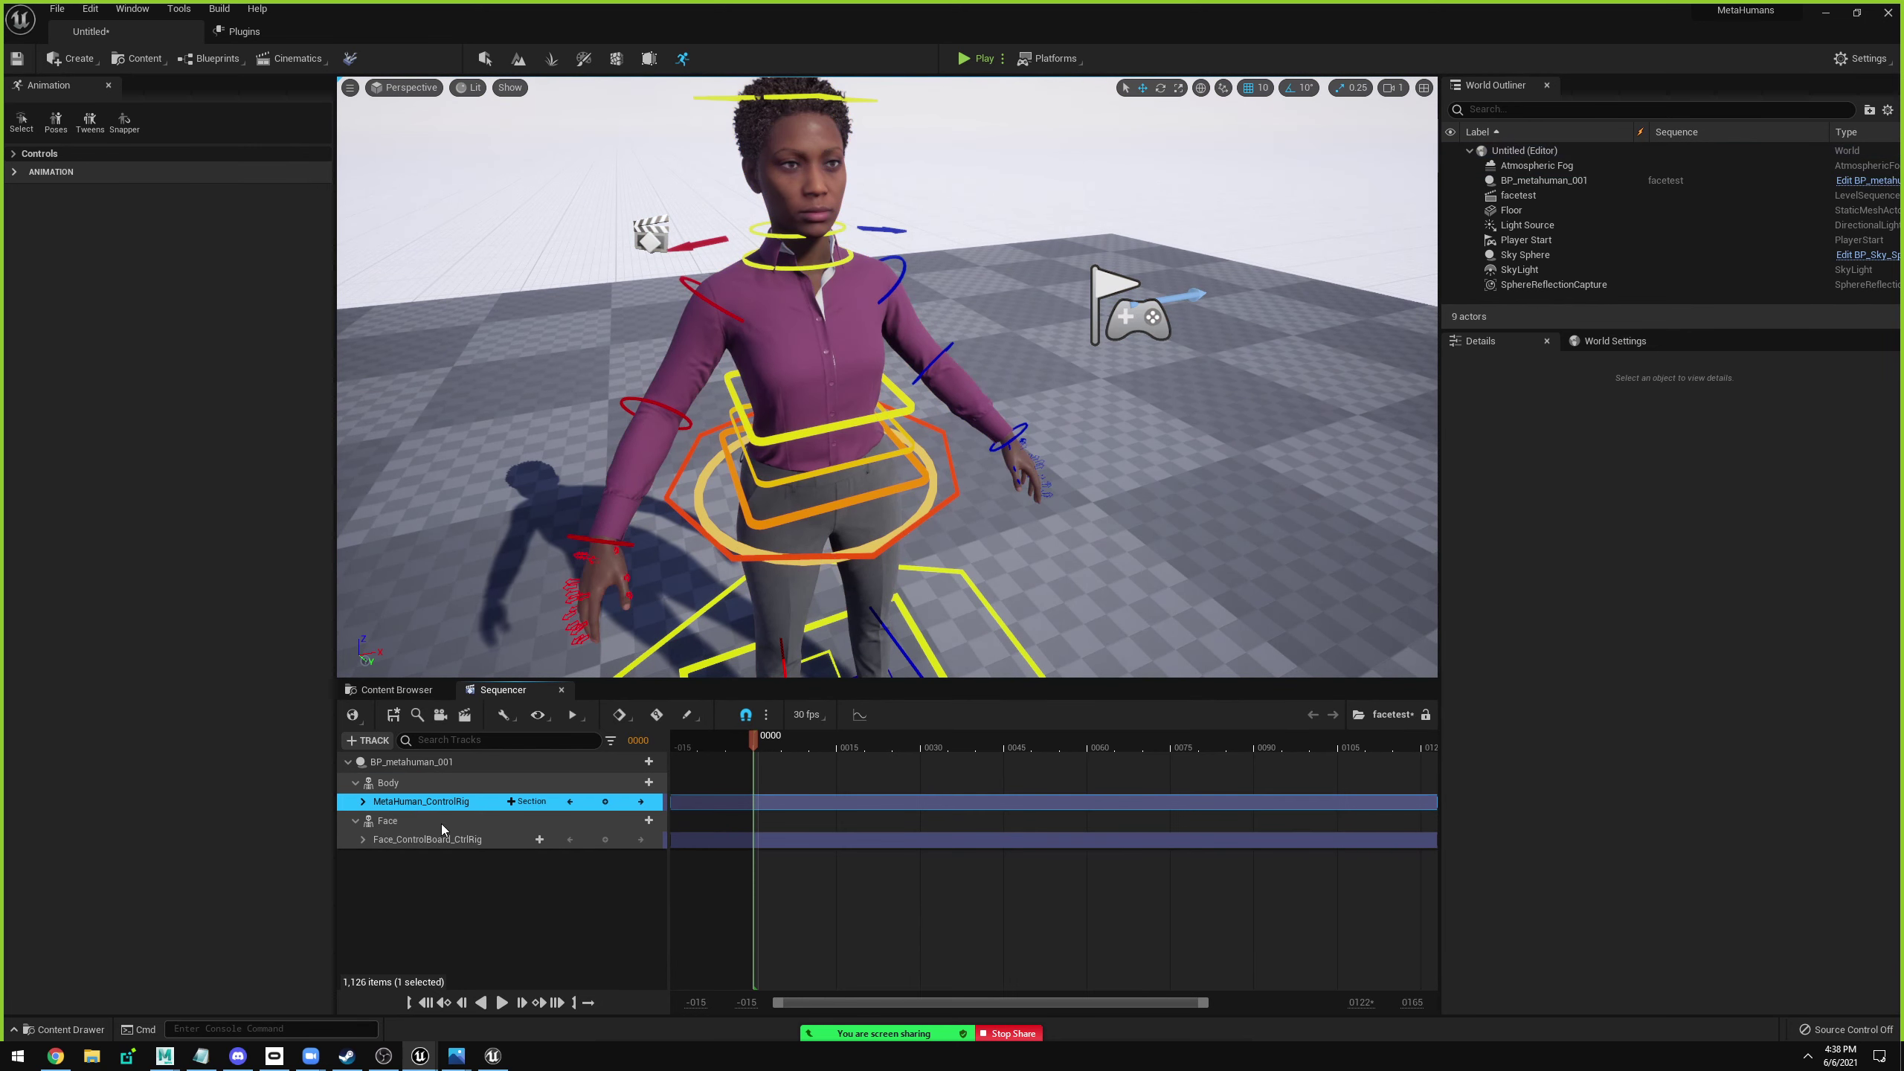
pyautogui.click(439, 840)
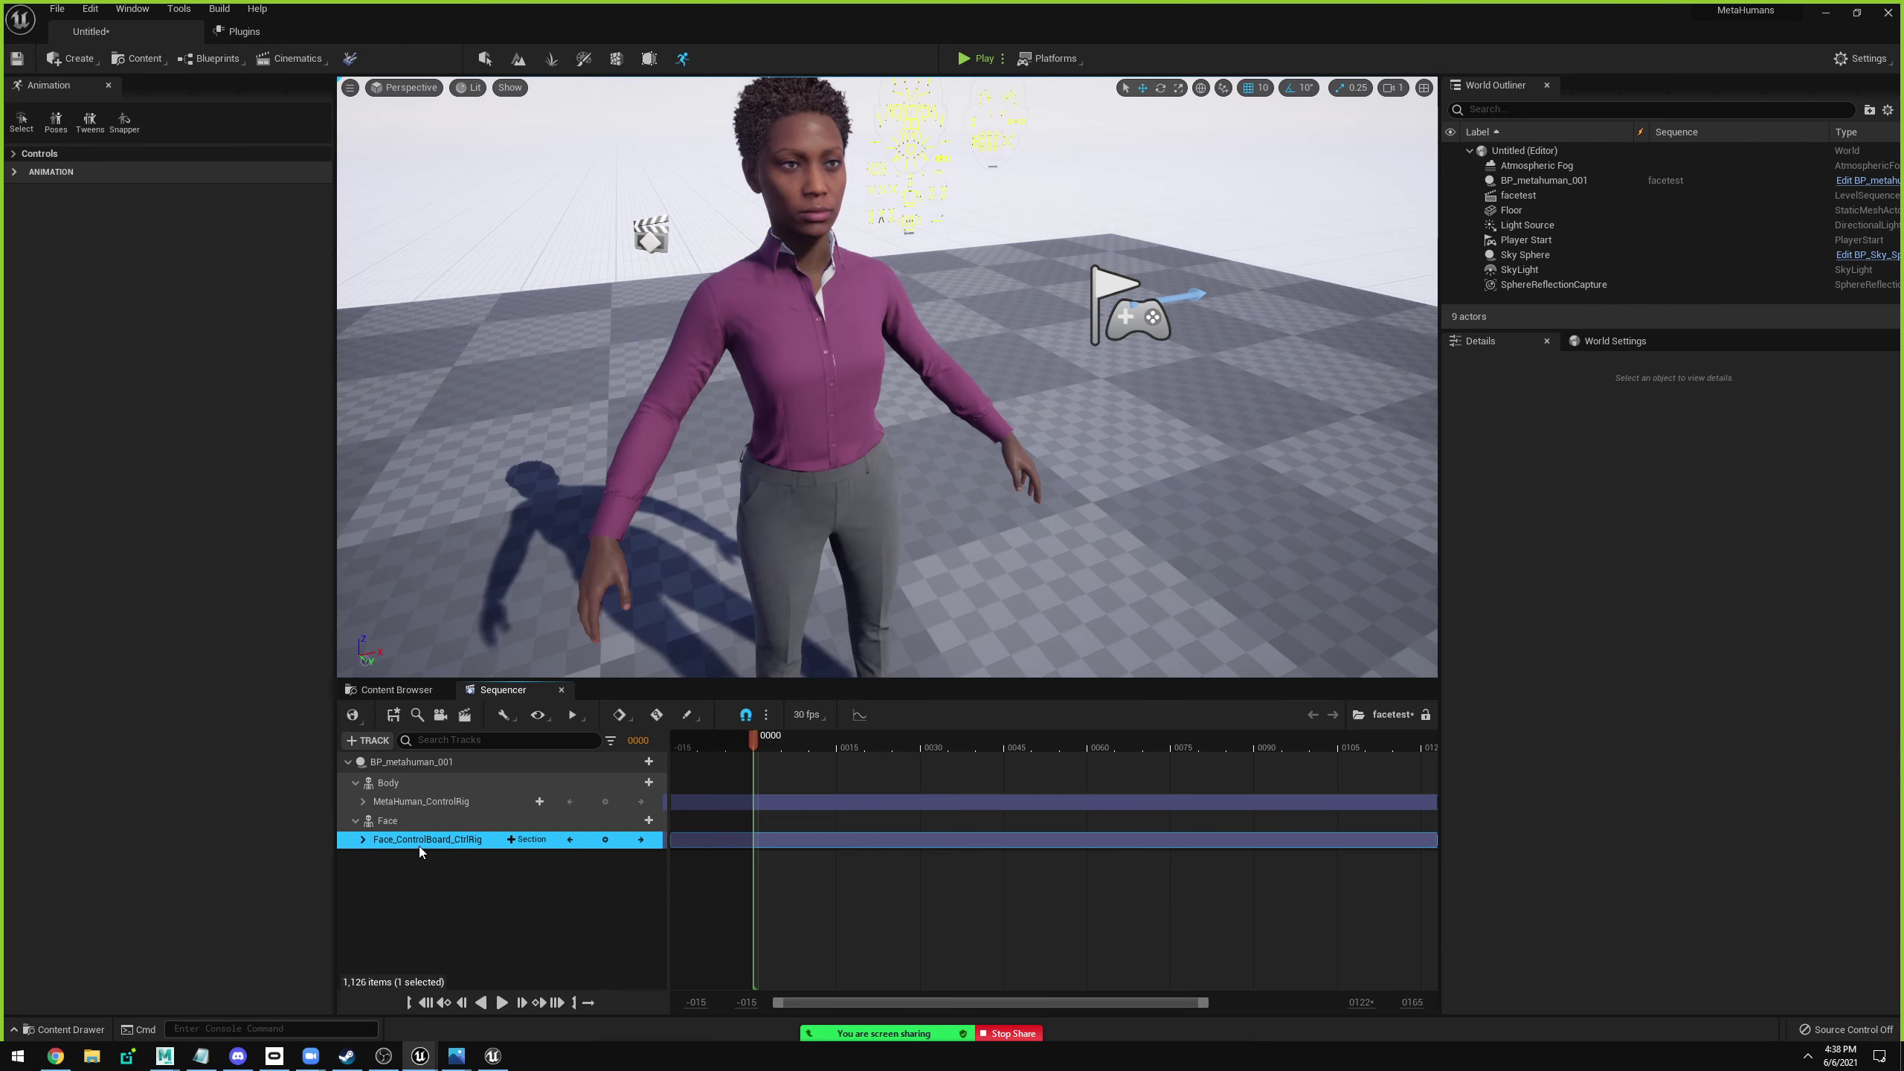
pyautogui.moveTo(1029, 174); pyautogui.dragTo(1064, 105, button='right')
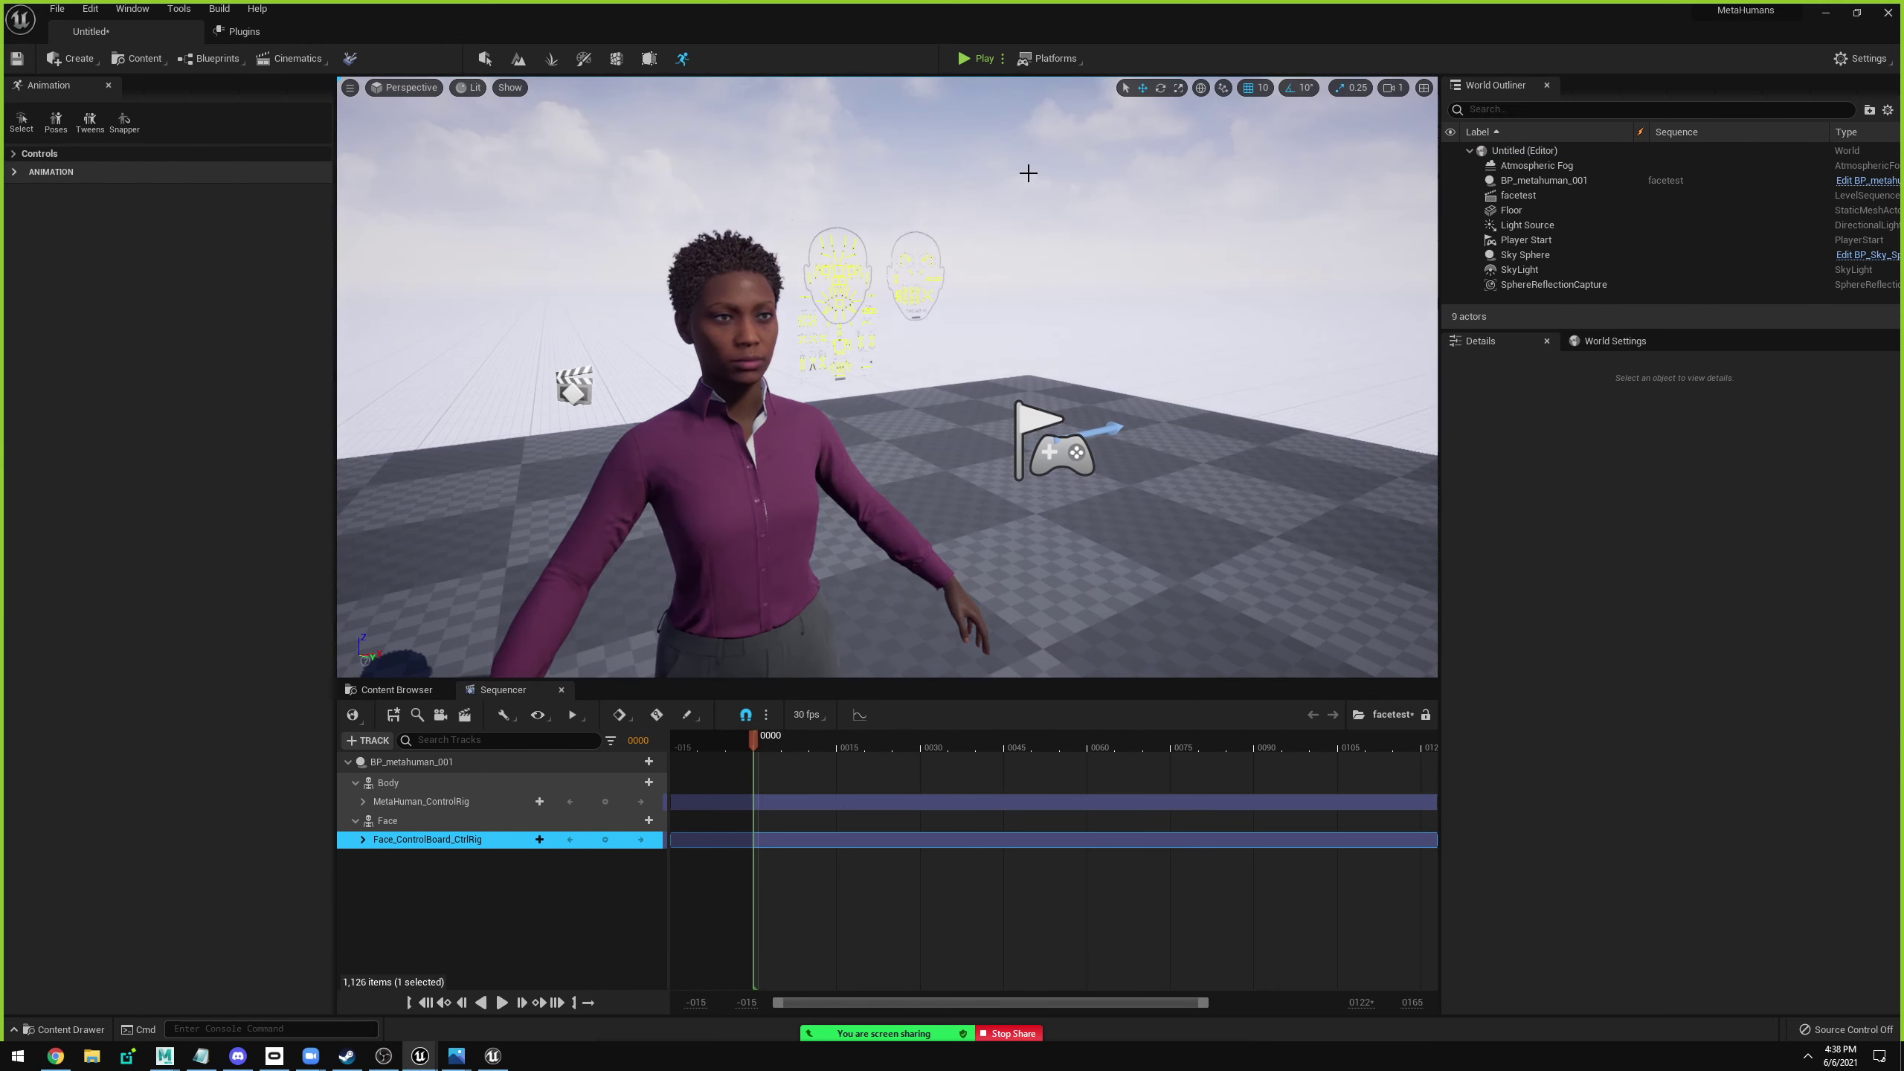
pyautogui.press('Delete')
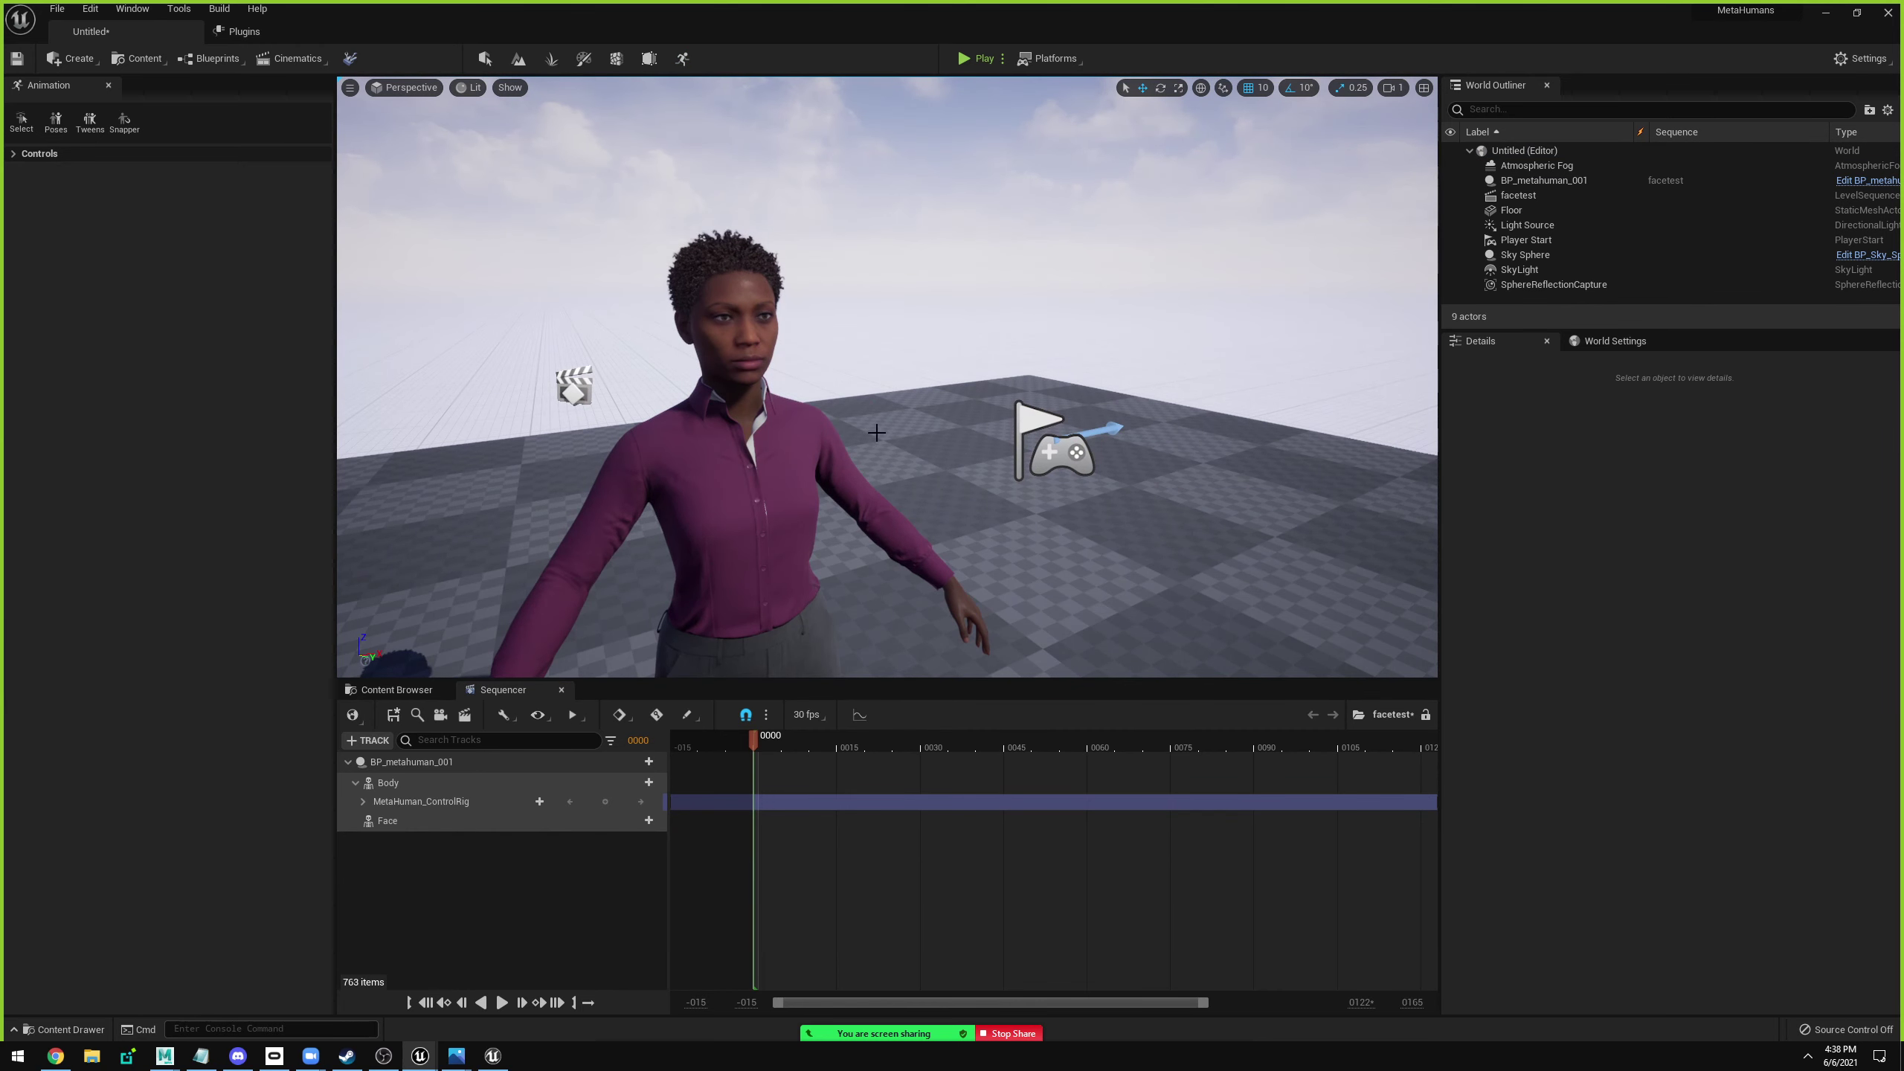
# Check the Face track's add-track list and close it without adding anything.
pyautogui.click(416, 821)
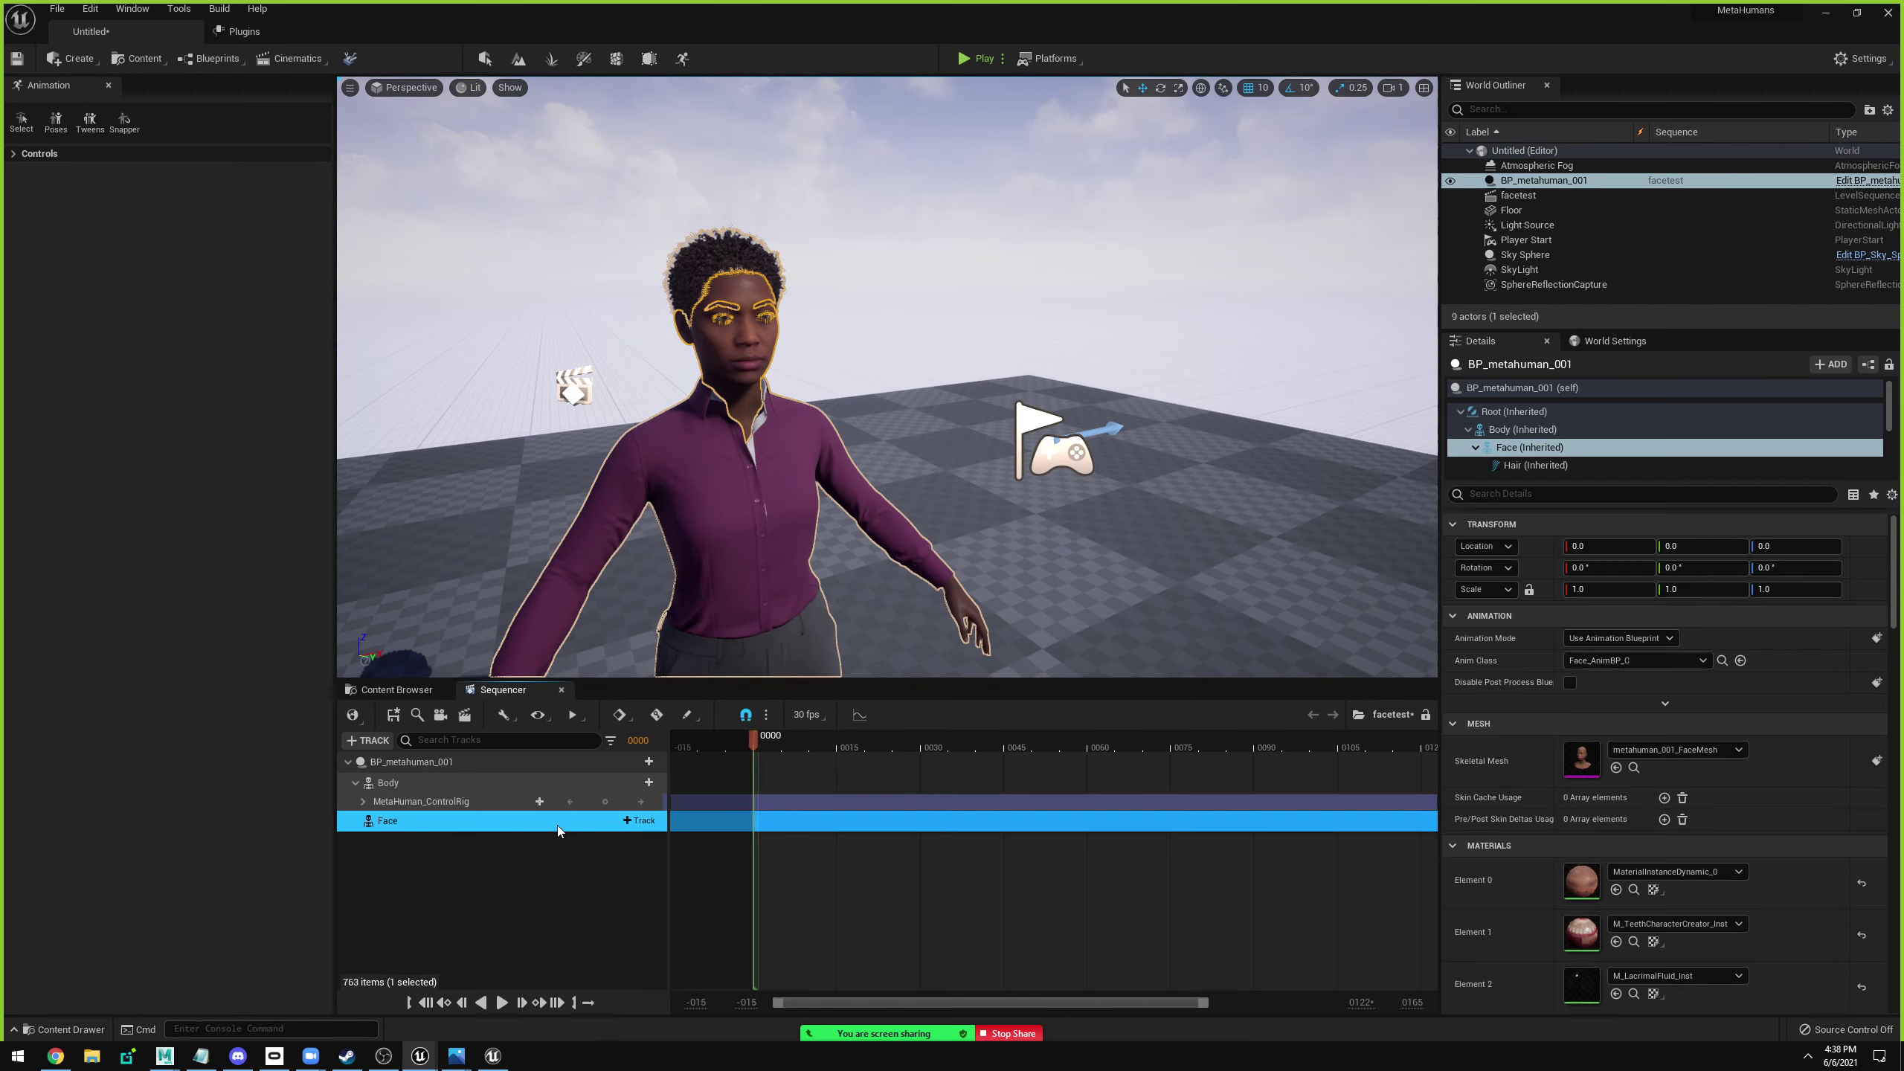
pyautogui.click(645, 823)
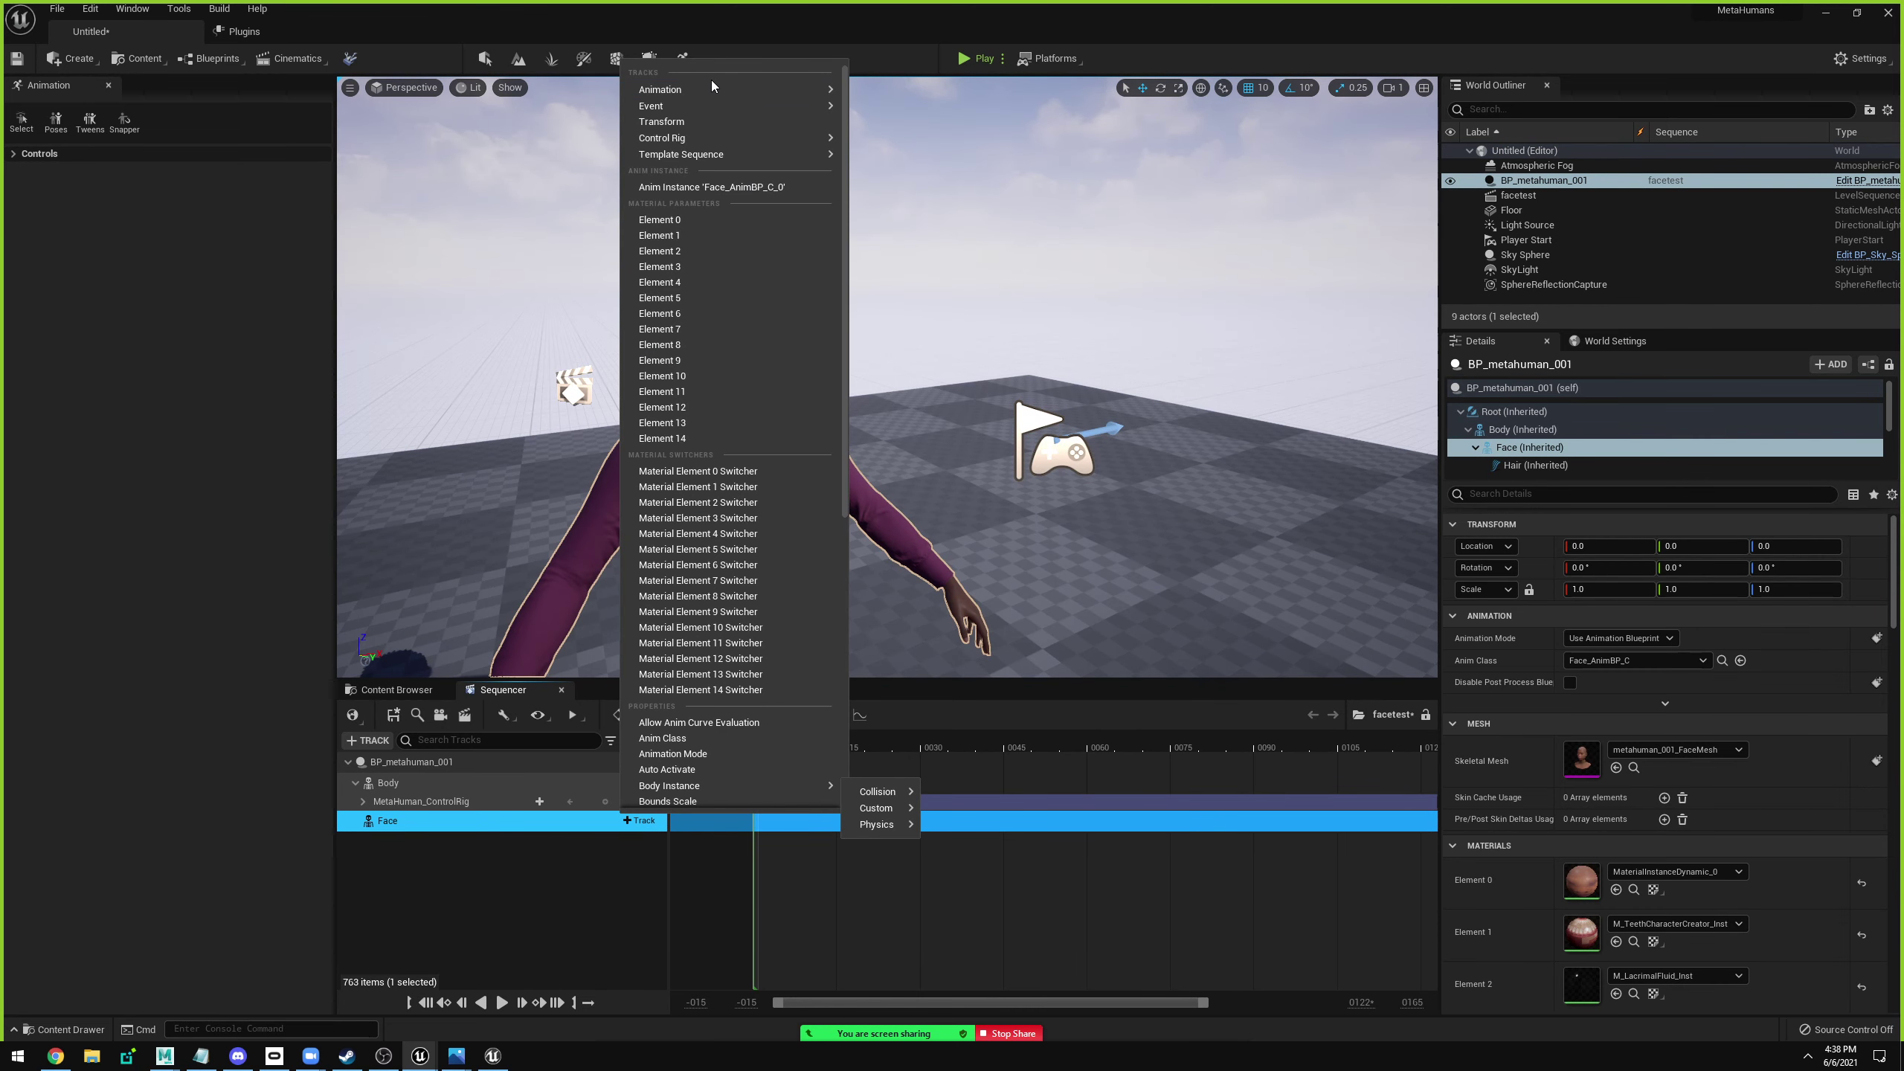
pyautogui.moveTo(711, 87)
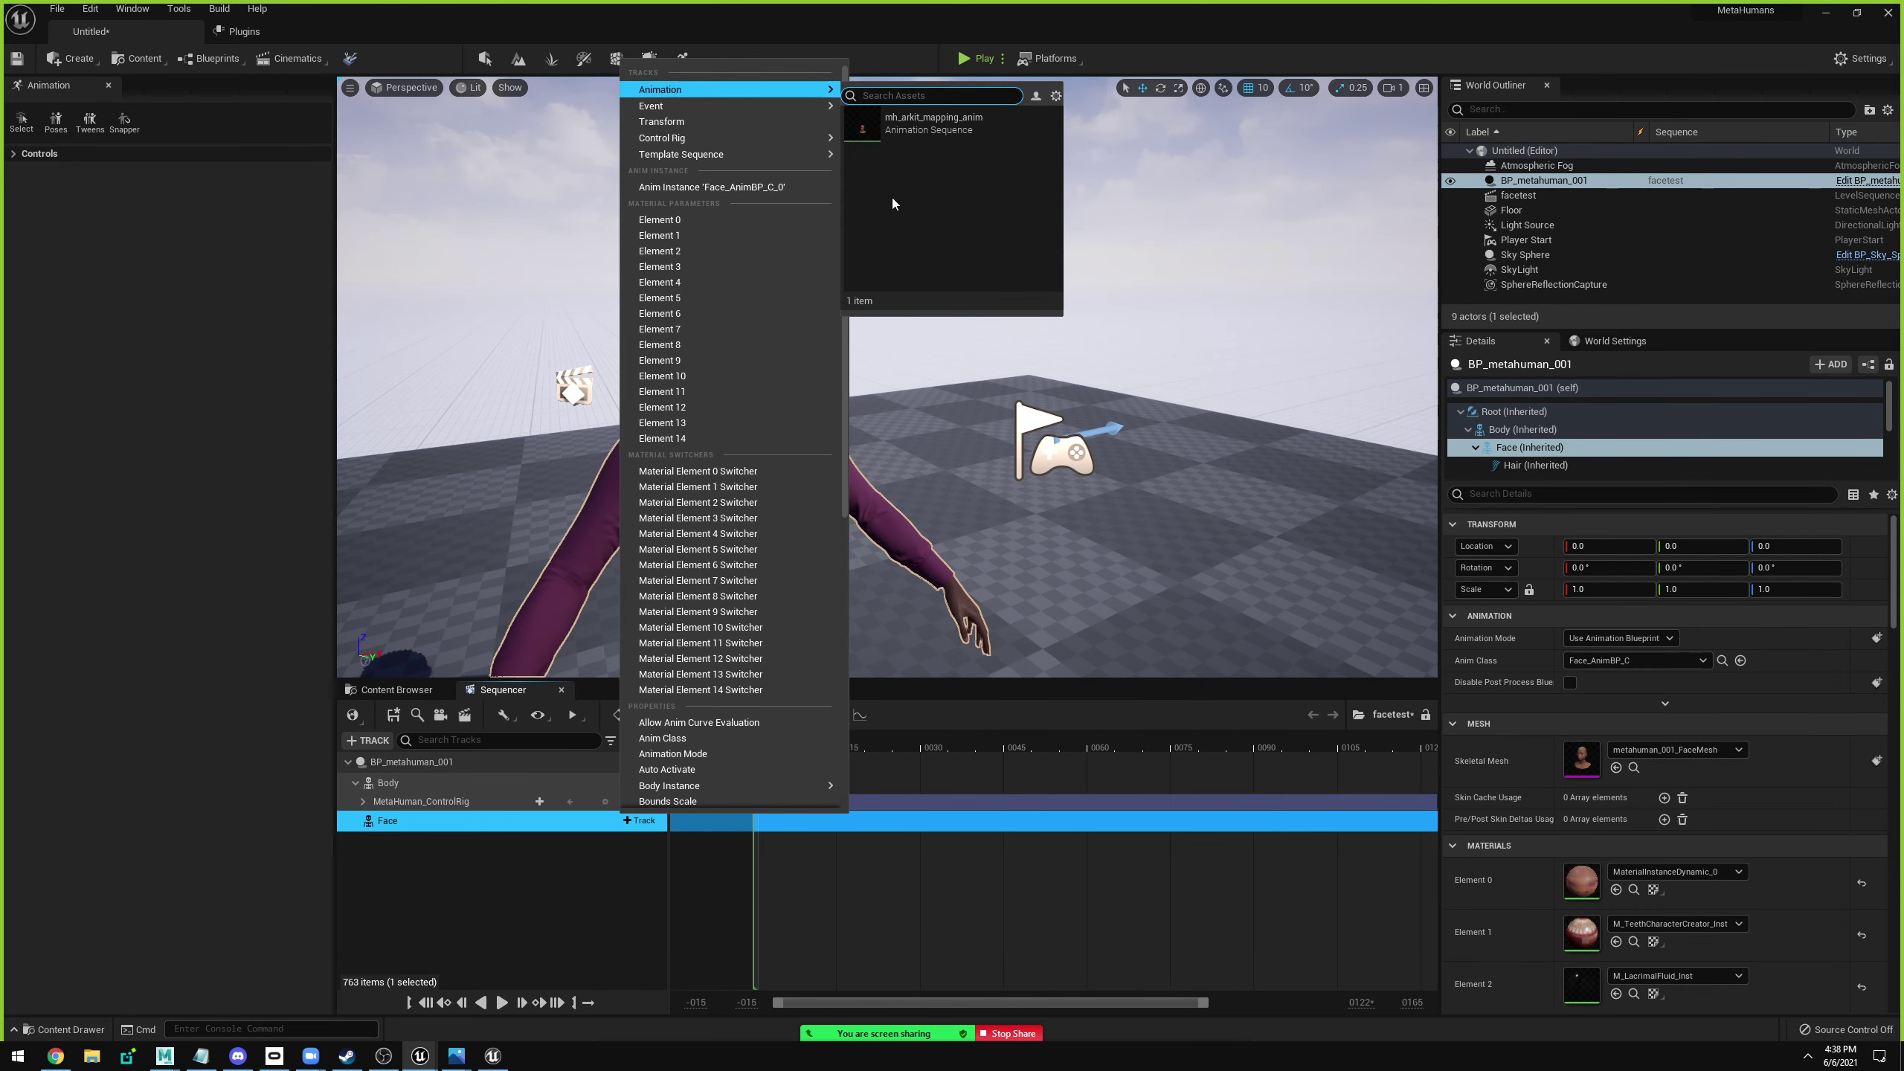
pyautogui.click(1293, 157)
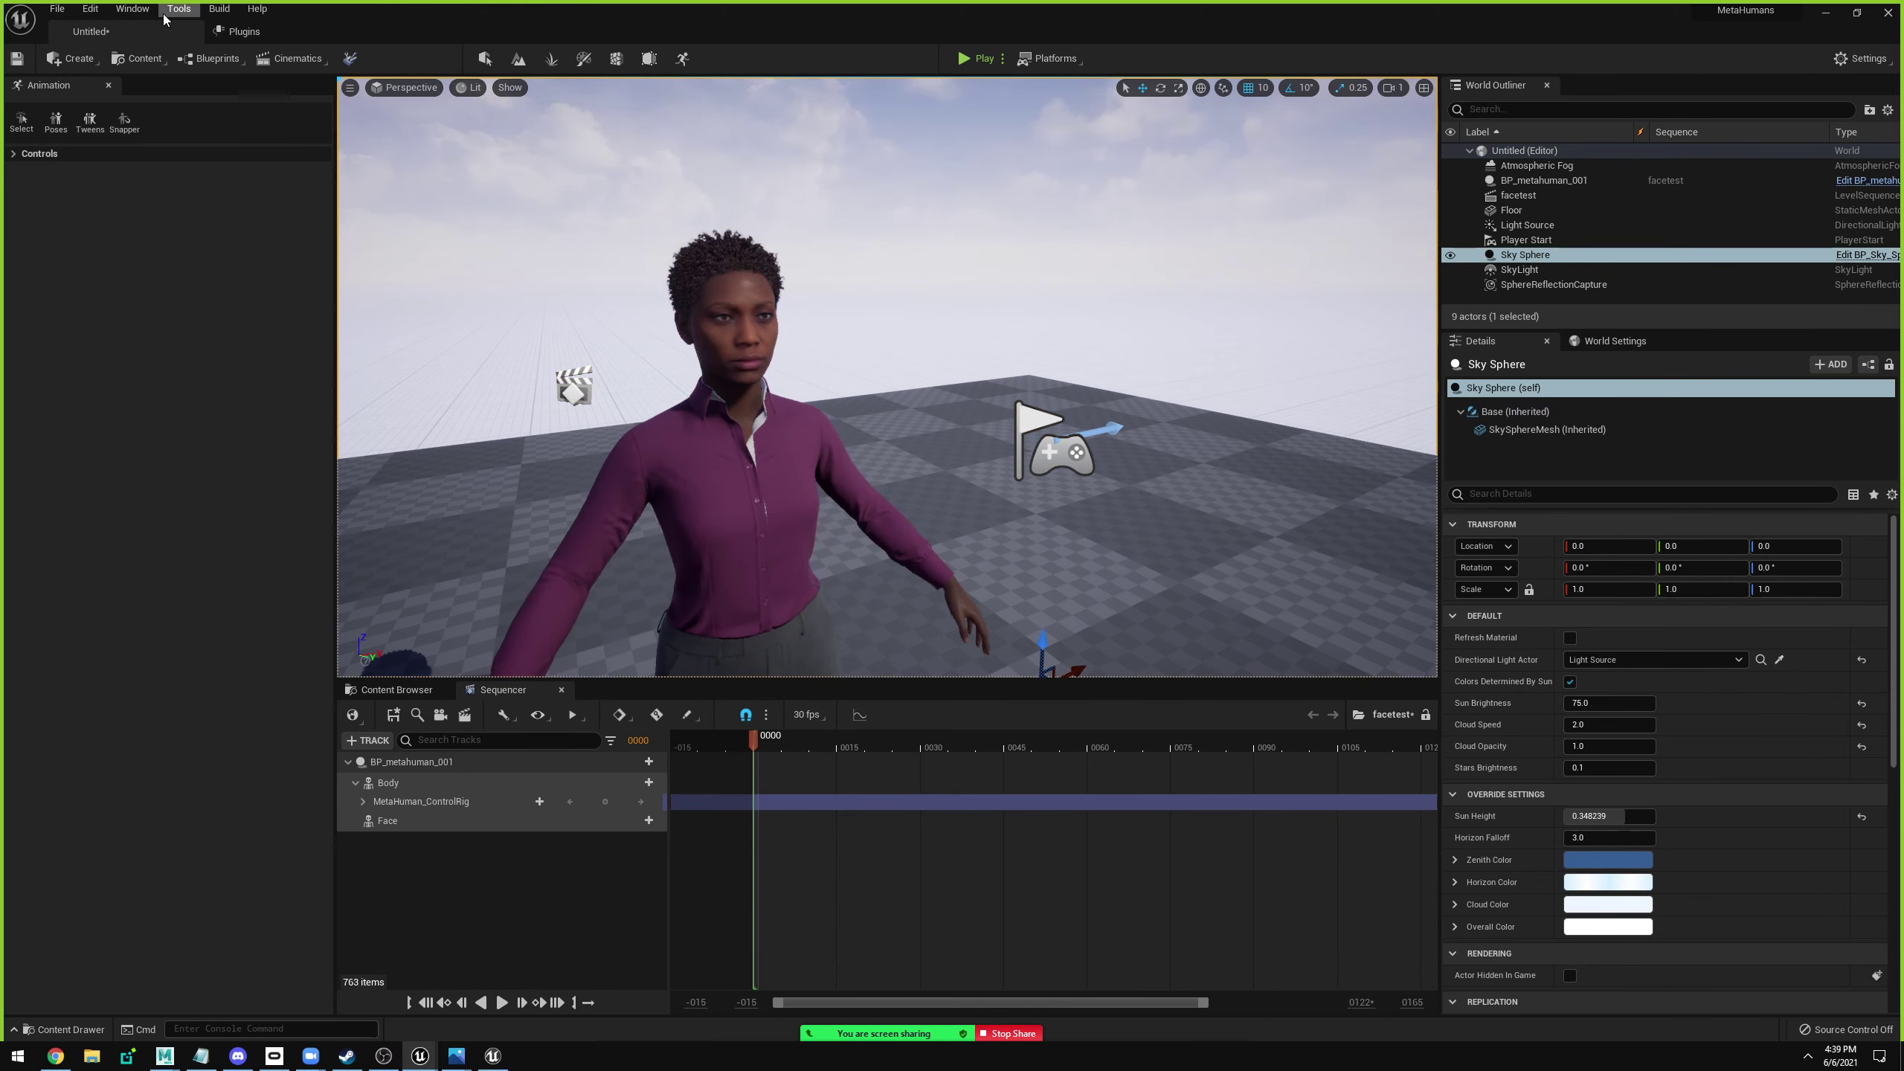
# Open Take Recorder from Window > Cinematics.
pyautogui.click(132, 10)
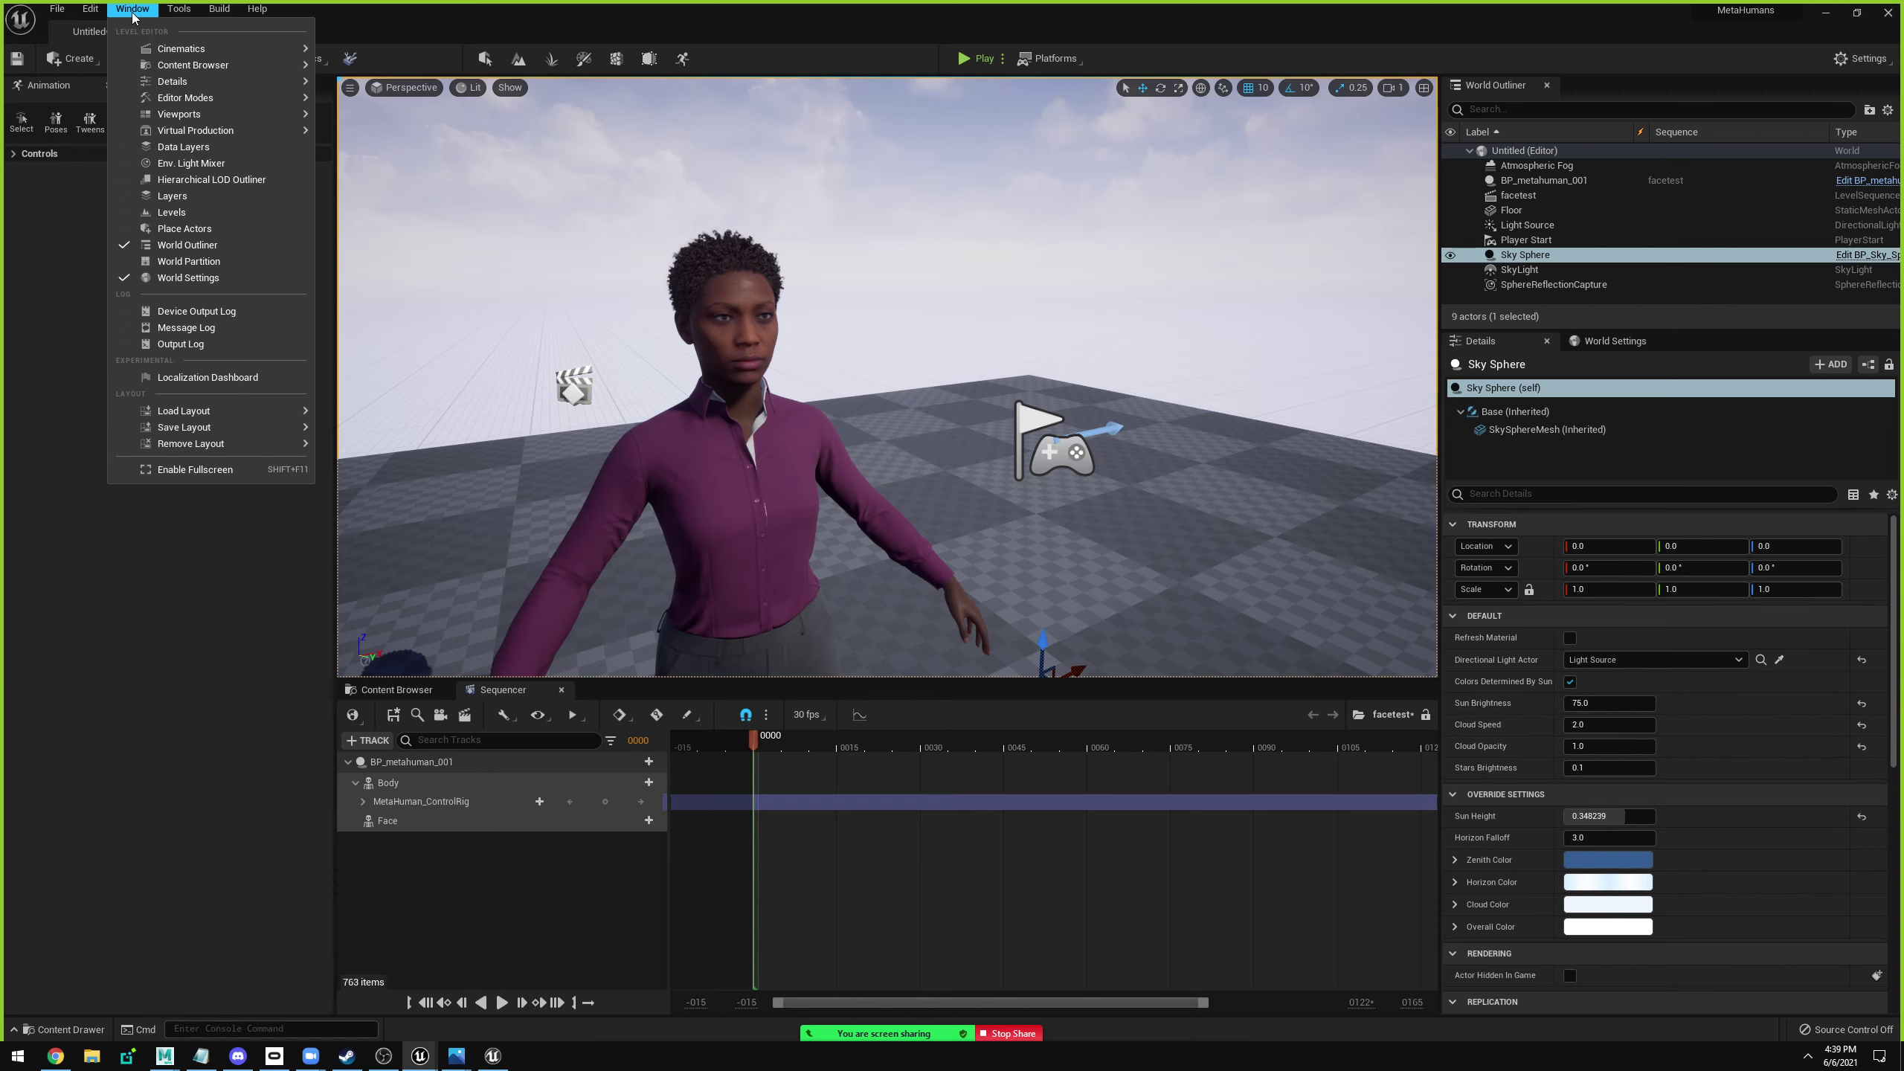
pyautogui.moveTo(187, 50)
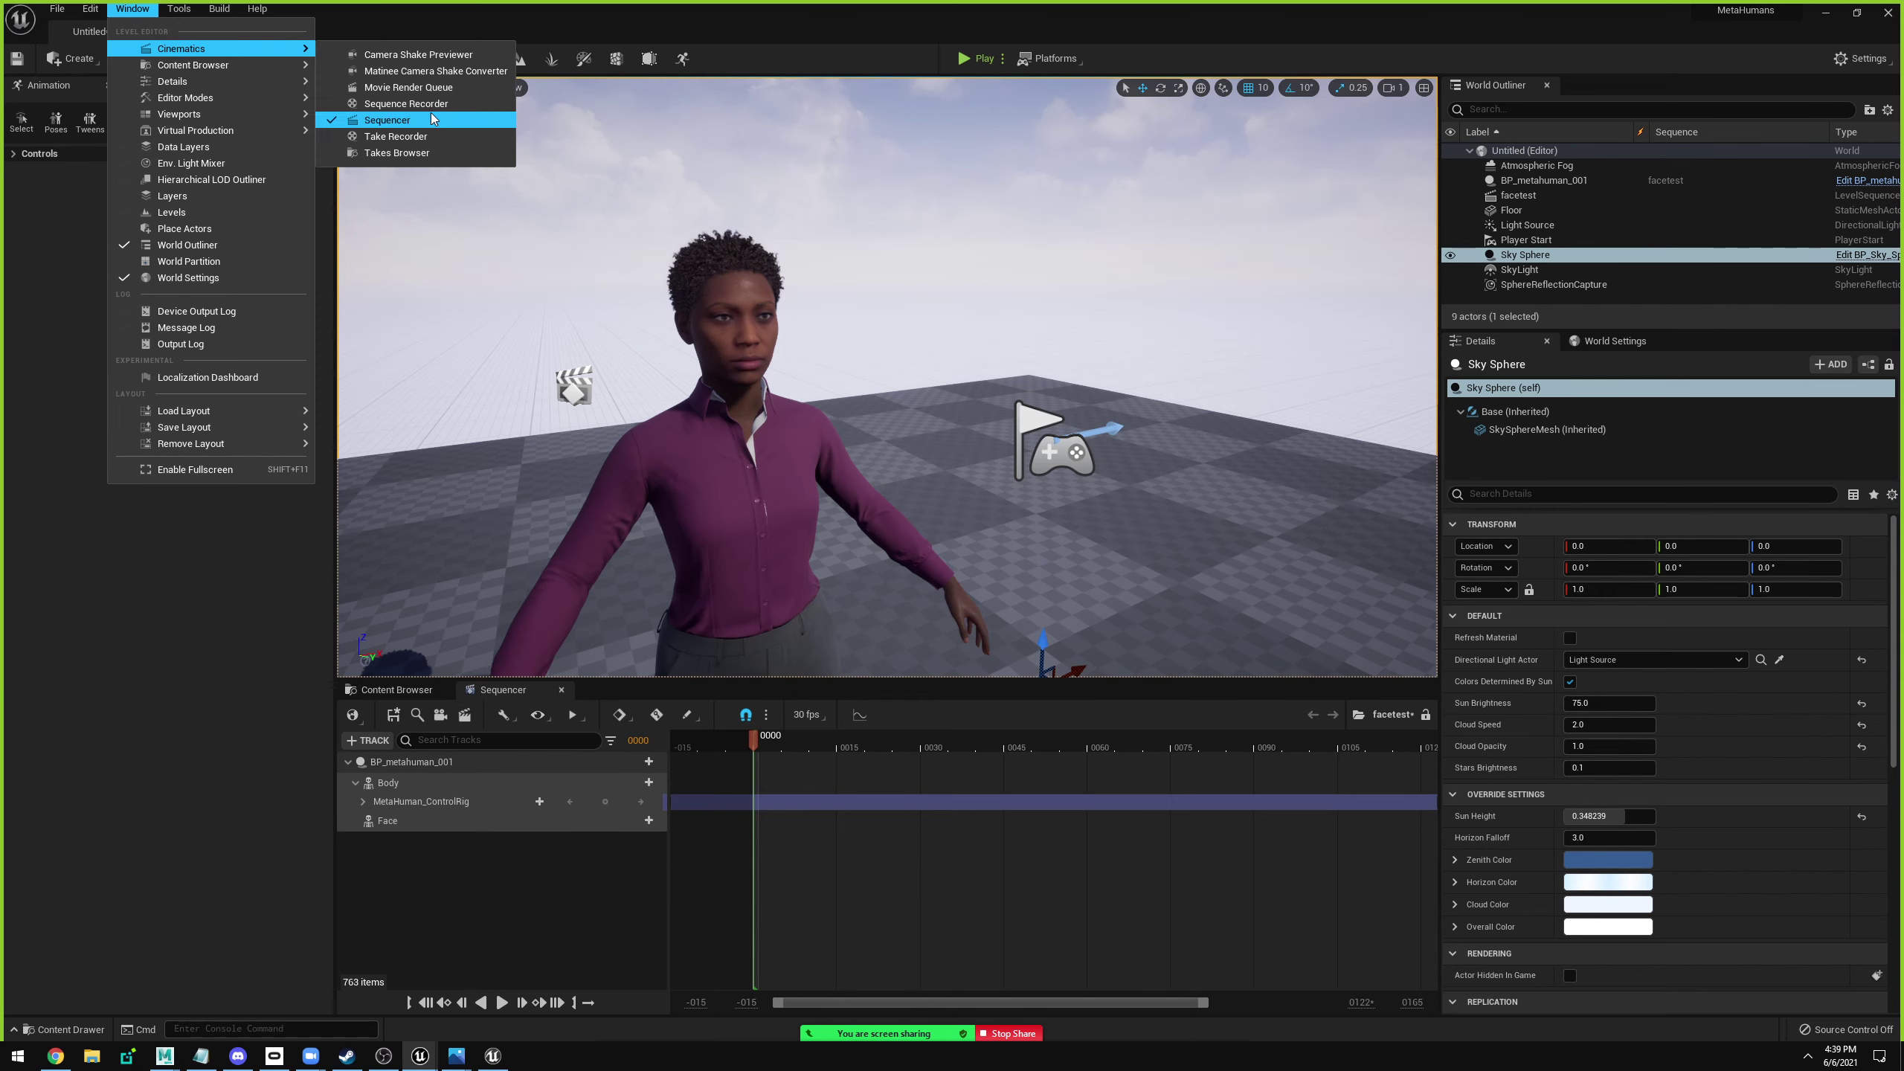
pyautogui.click(430, 135)
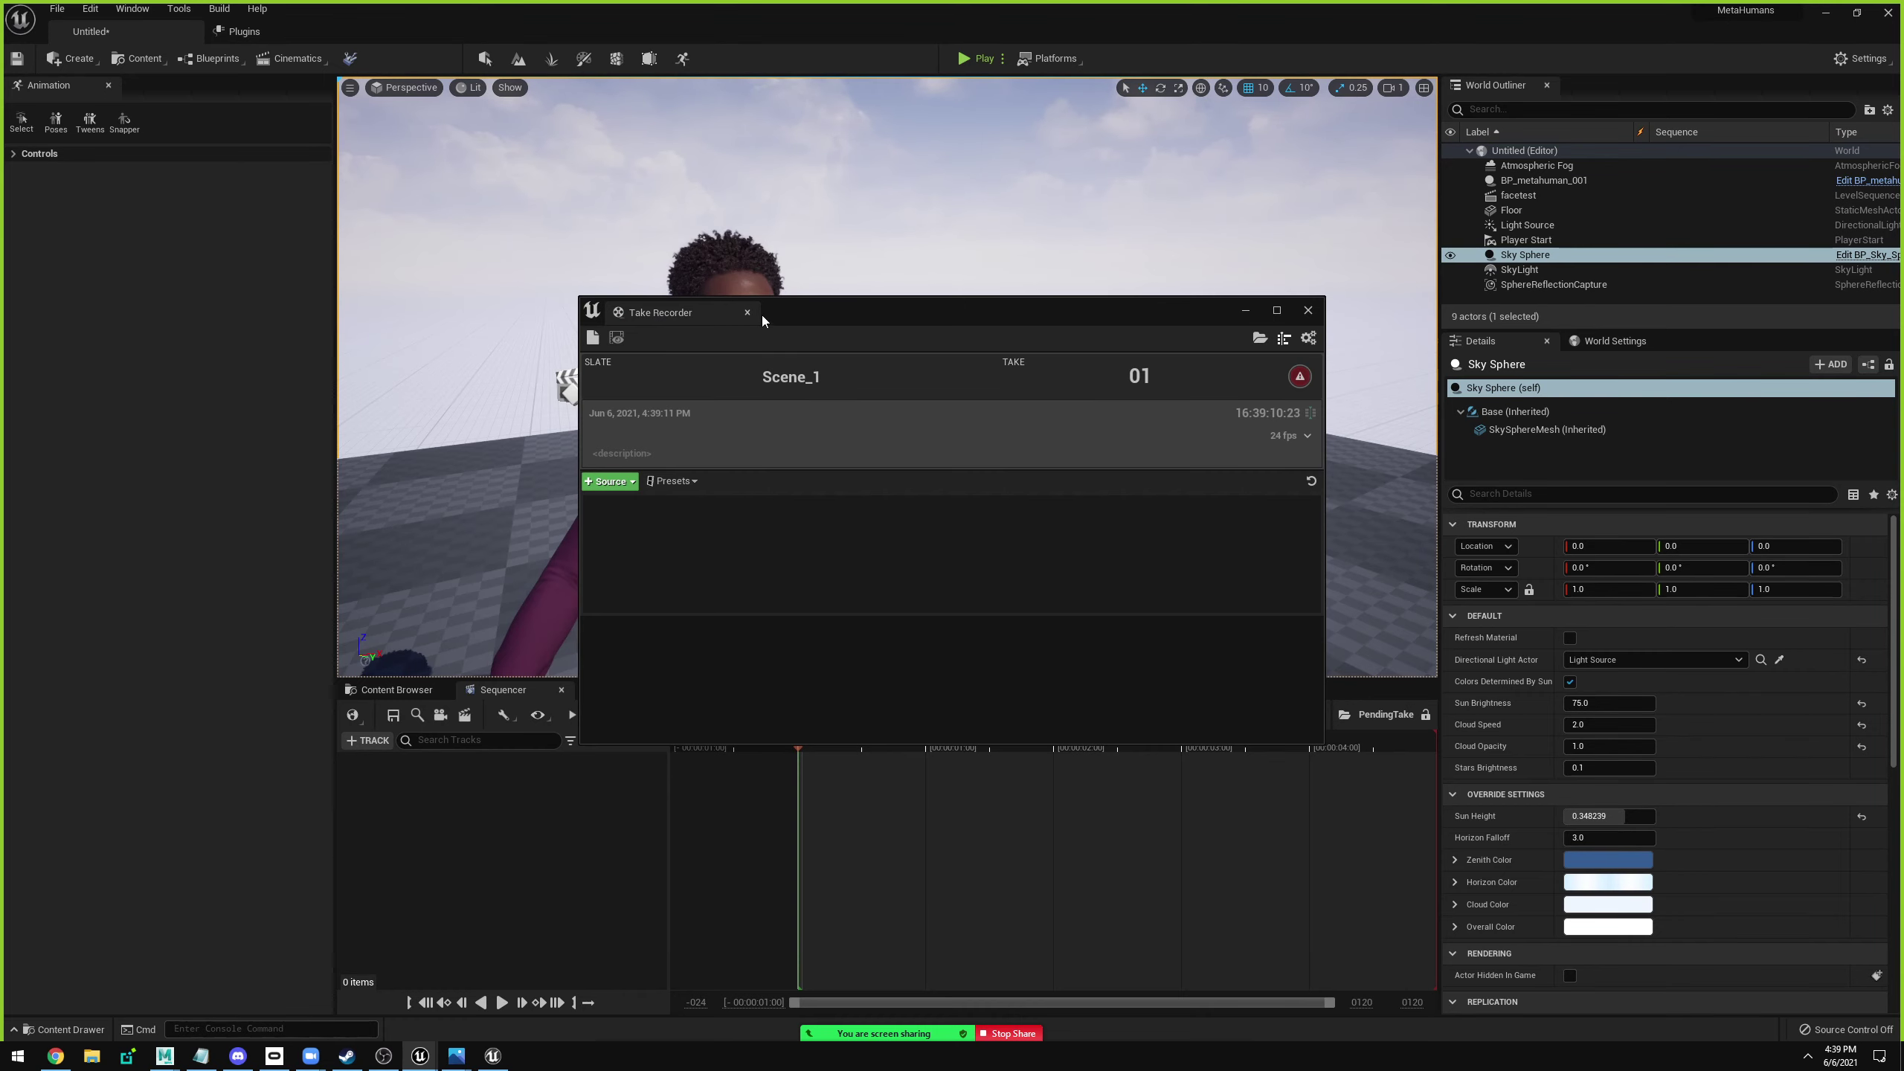
# Dock Take Recorder beside Sequencer and enlarge the lower panel holding it.
pyautogui.moveTo(810, 307); pyautogui.dragTo(947, 344)
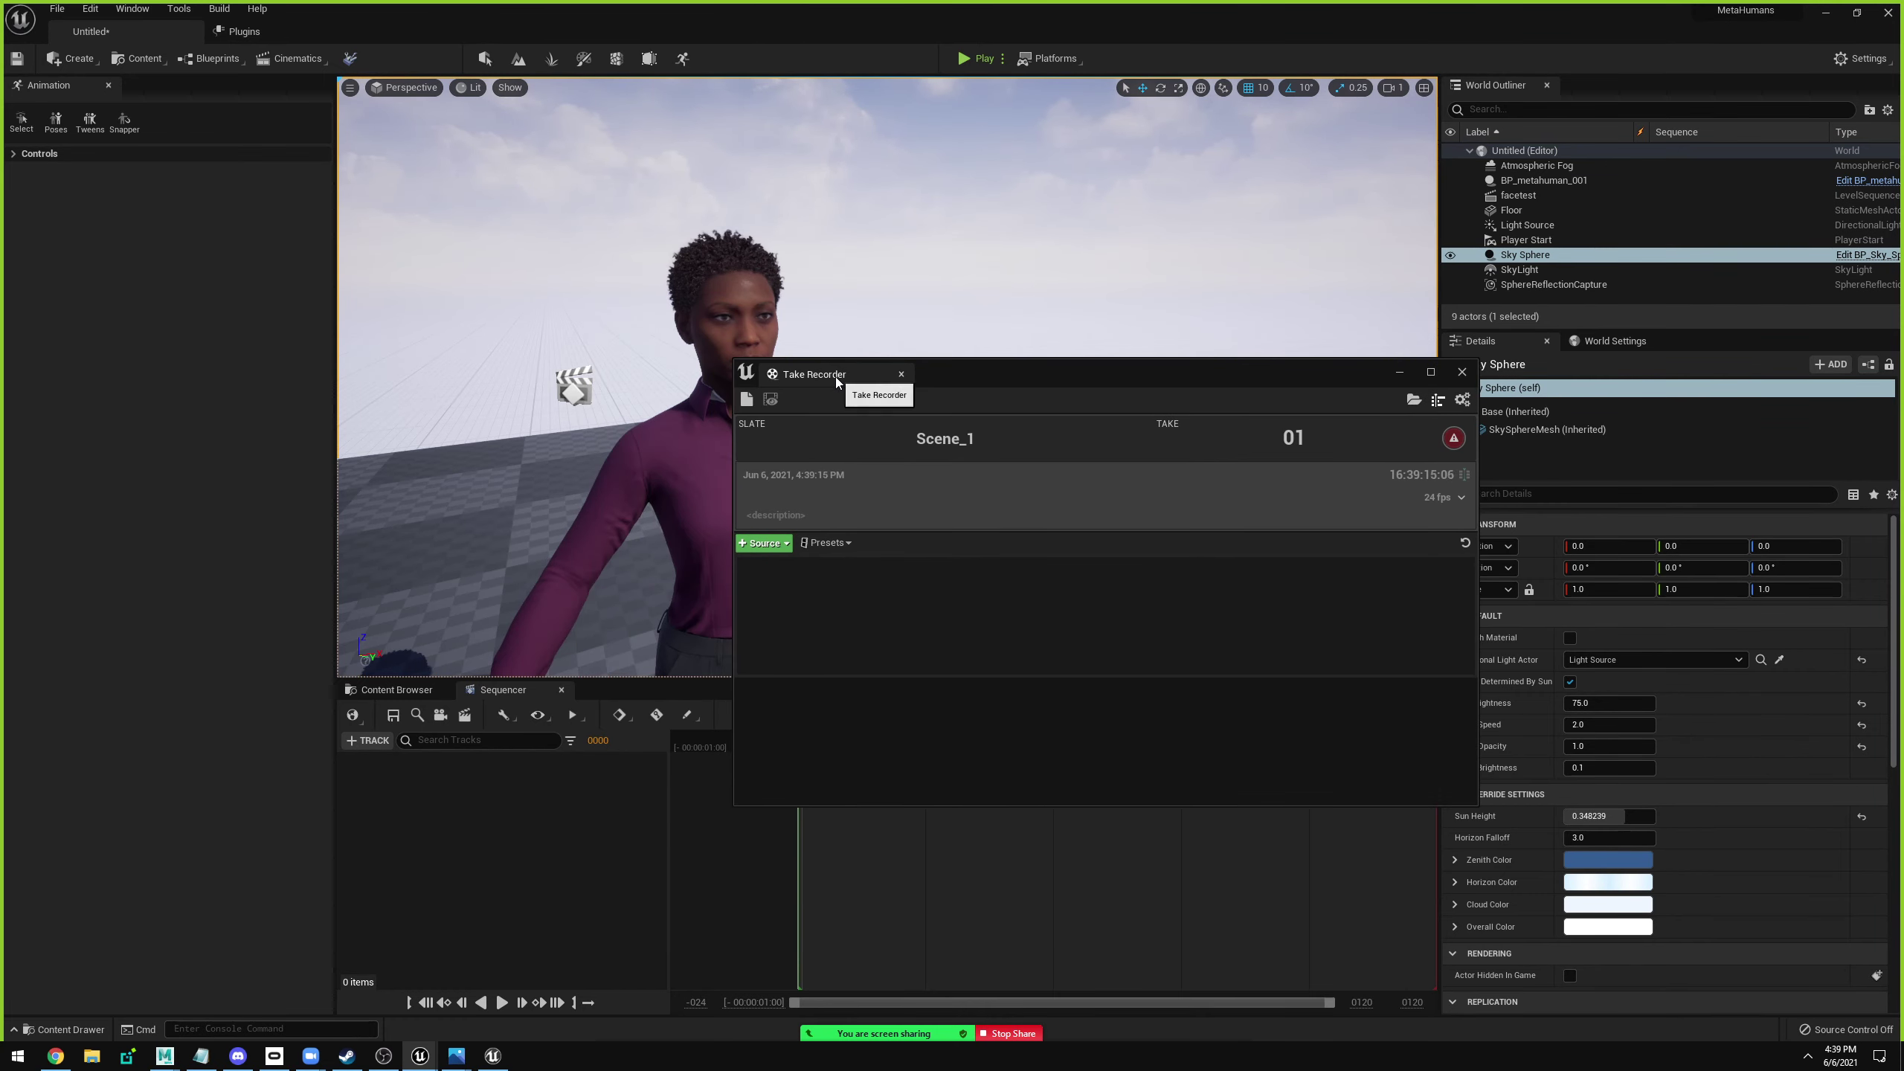
pyautogui.moveTo(836, 375); pyautogui.dragTo(636, 694)
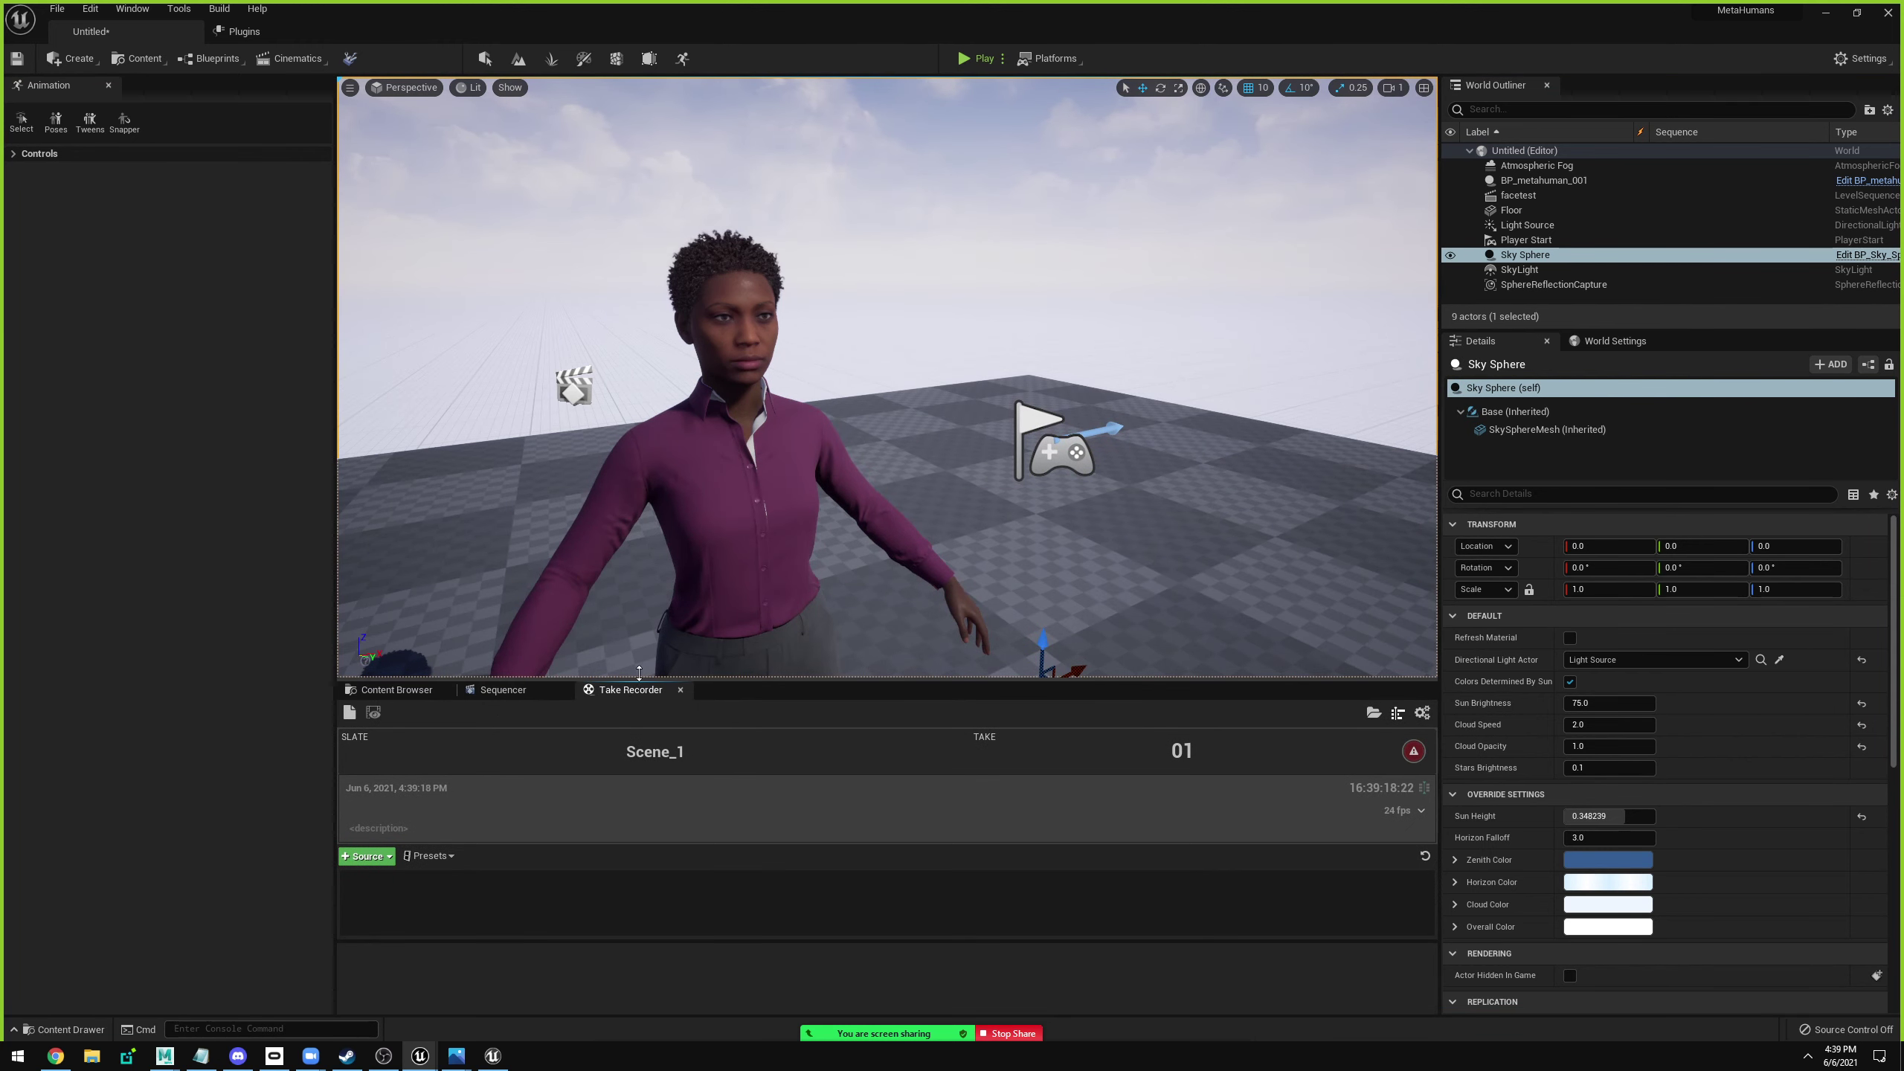
pyautogui.moveTo(641, 679); pyautogui.dragTo(643, 506)
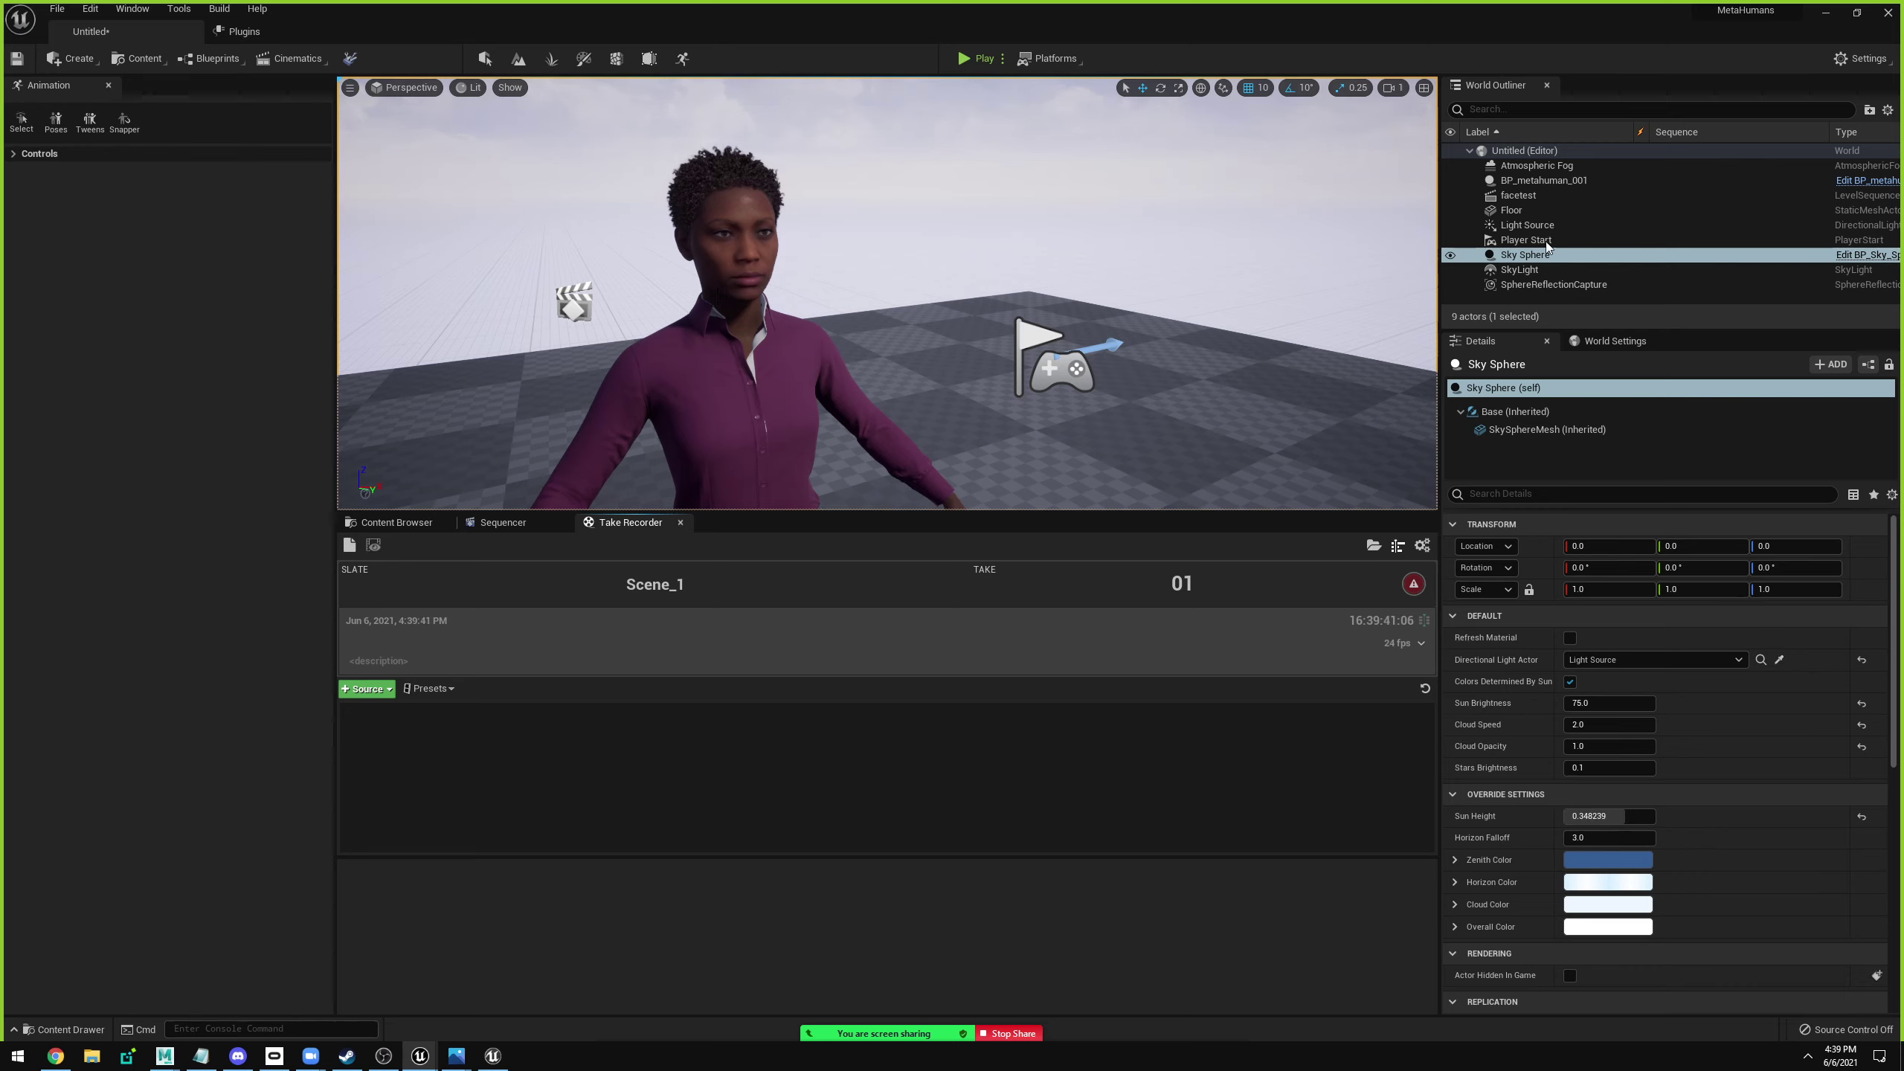
# Add BP_metahuman_001 from the Outliner as a Take Recorder source.
pyautogui.click(1529, 185)
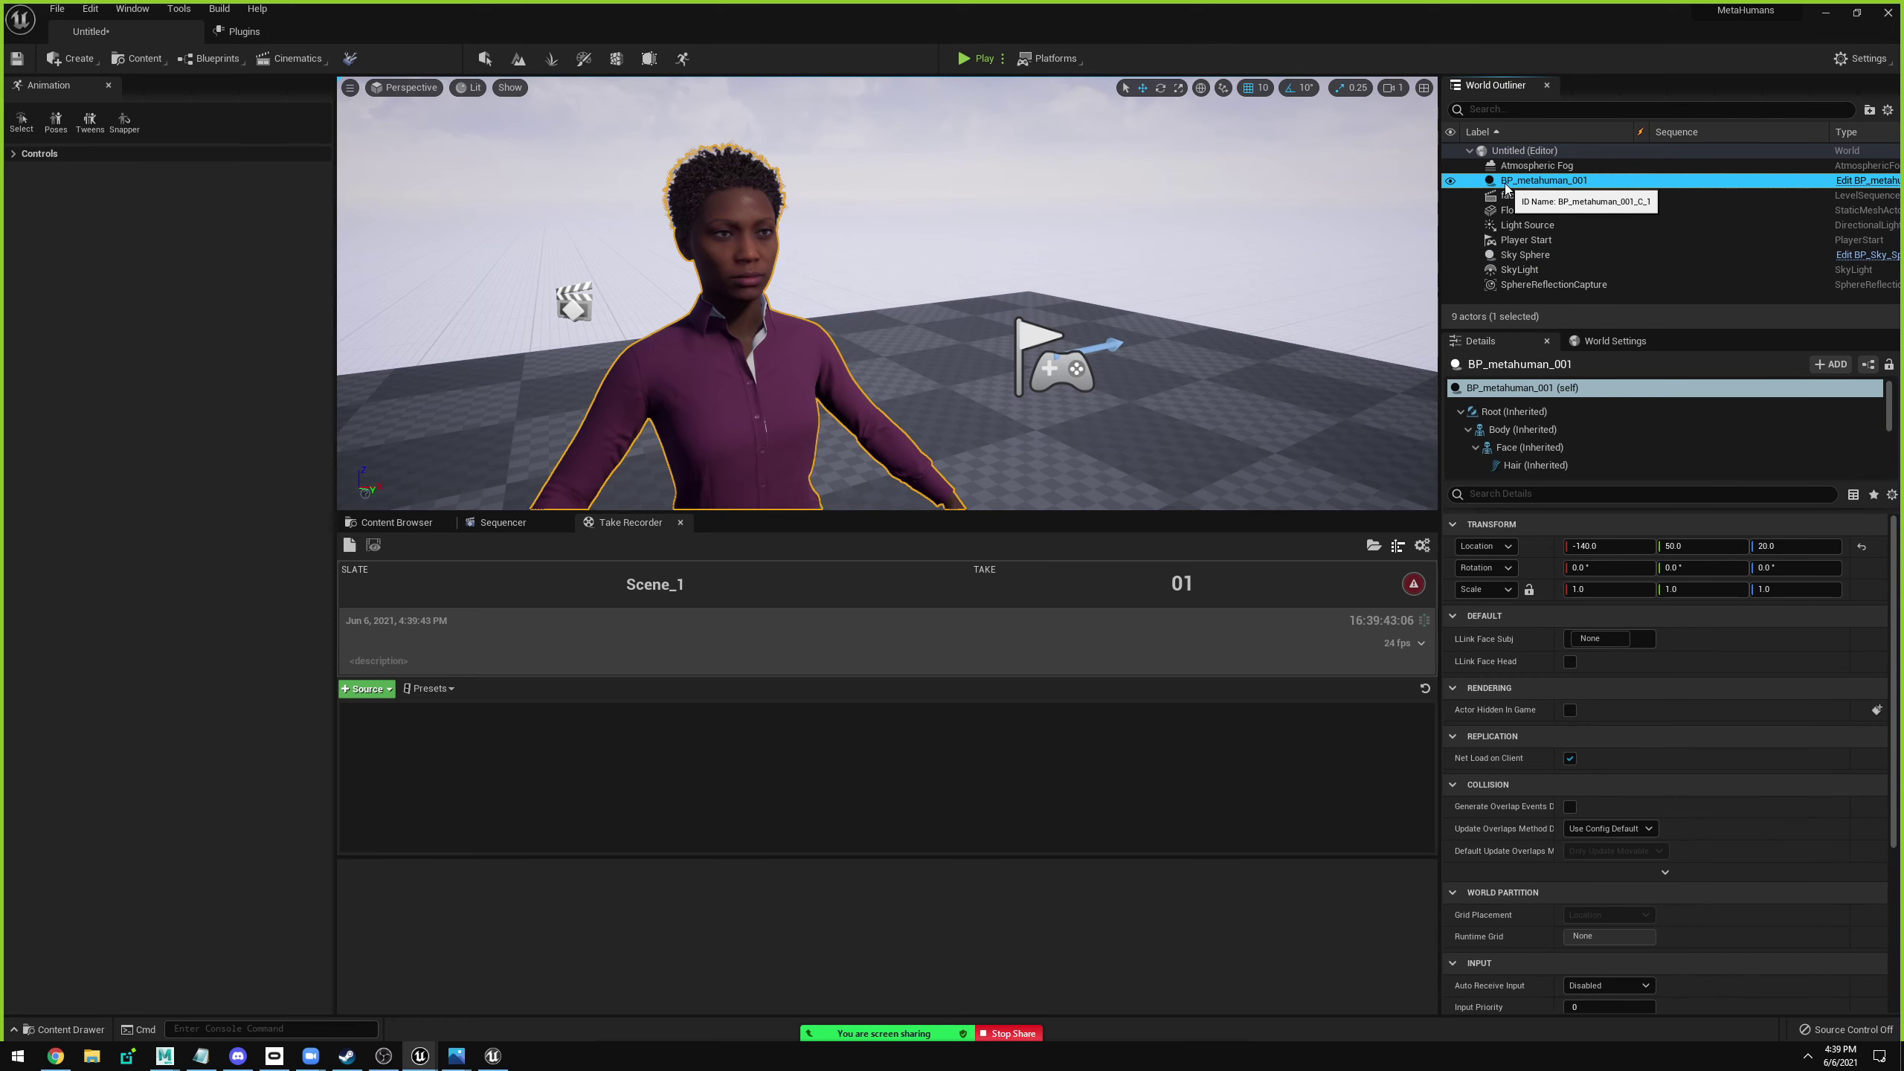
pyautogui.moveTo(1505, 186); pyautogui.dragTo(560, 768)
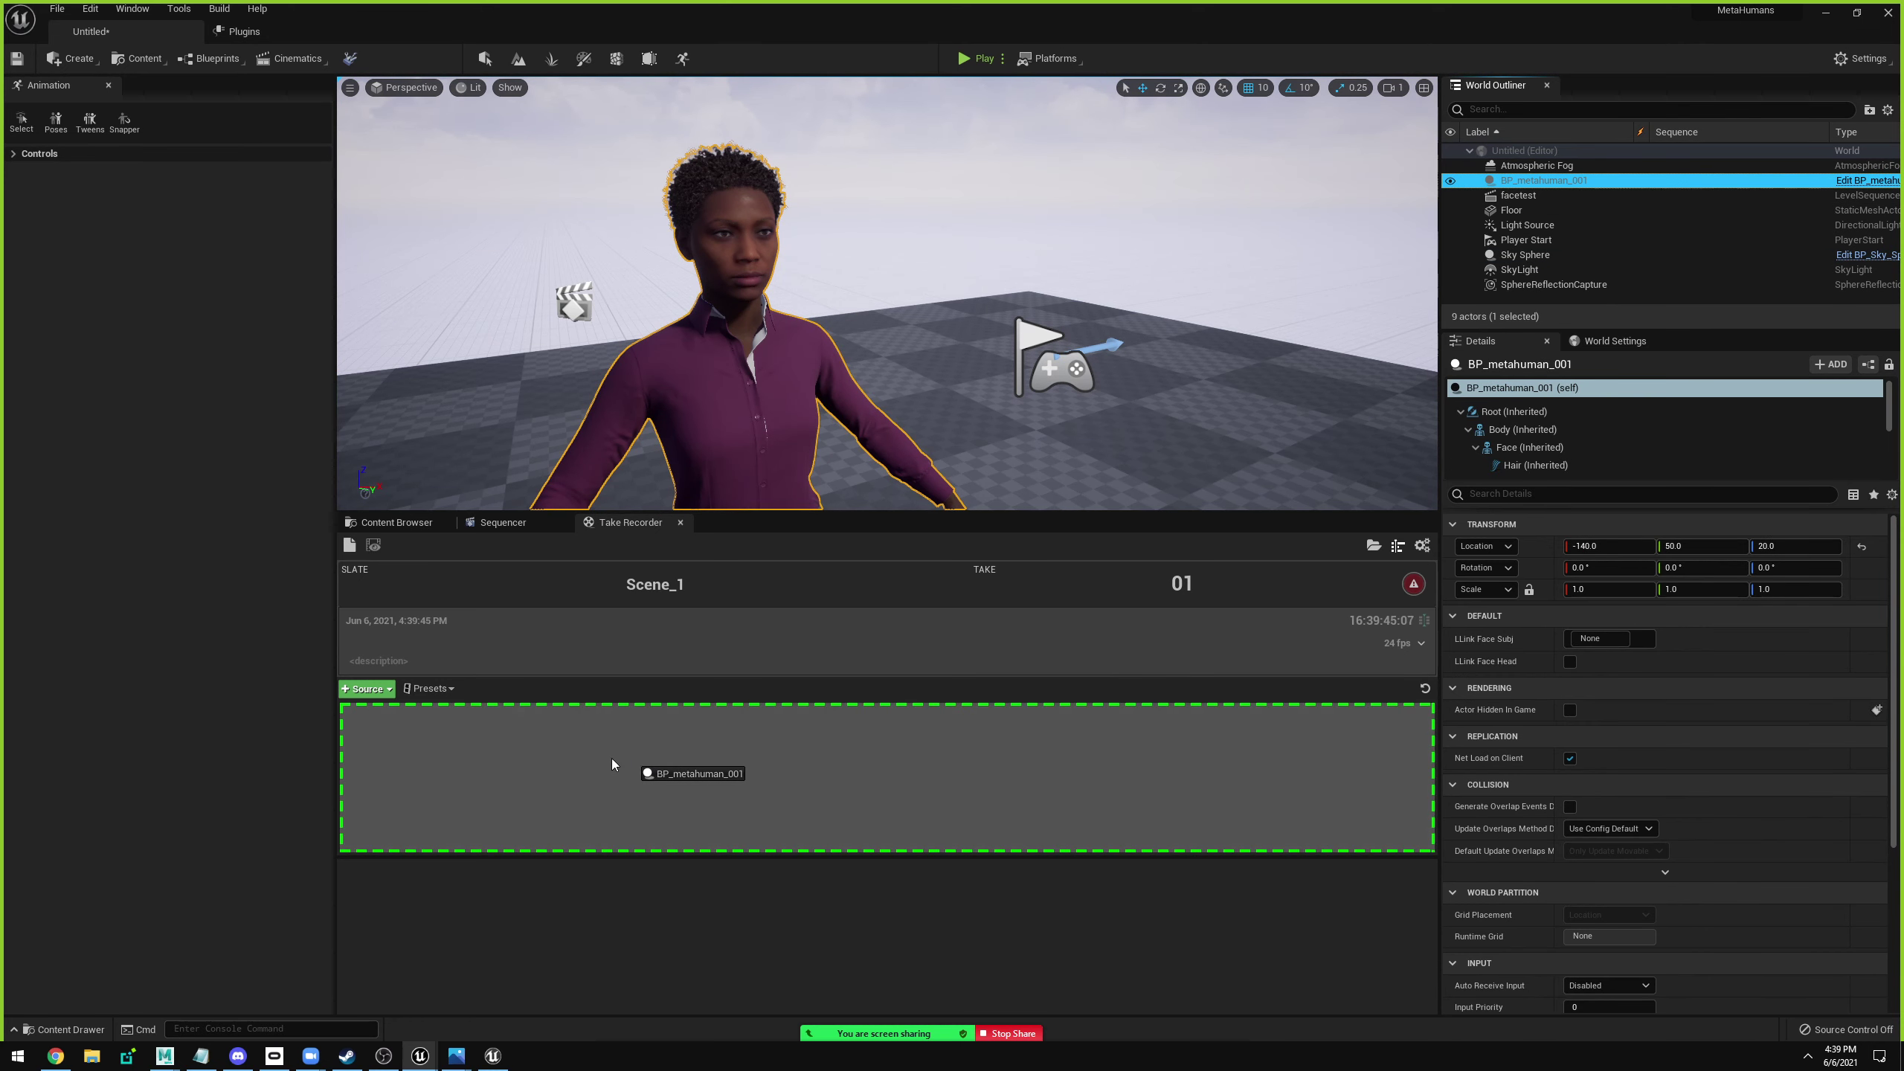
pyautogui.moveTo(559, 768); pyautogui.dragTo(559, 769)
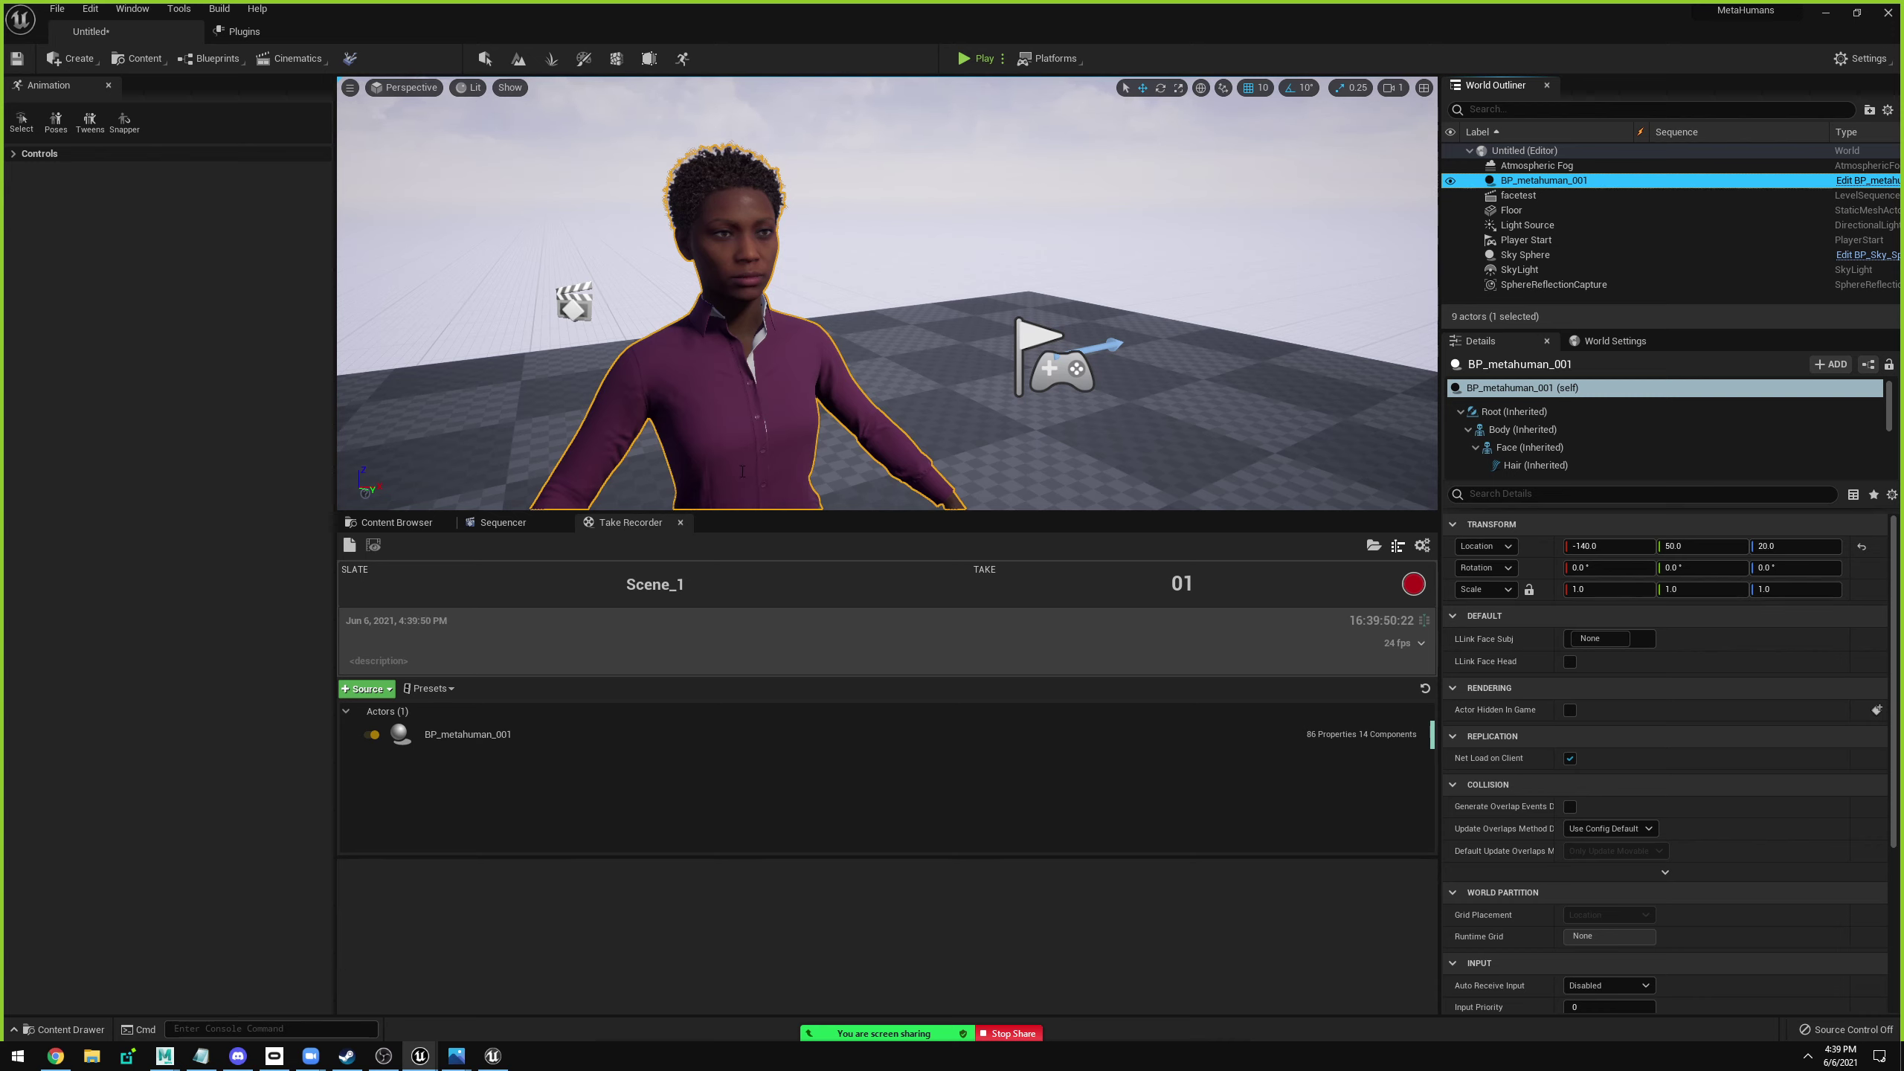
pyautogui.click(750, 431)
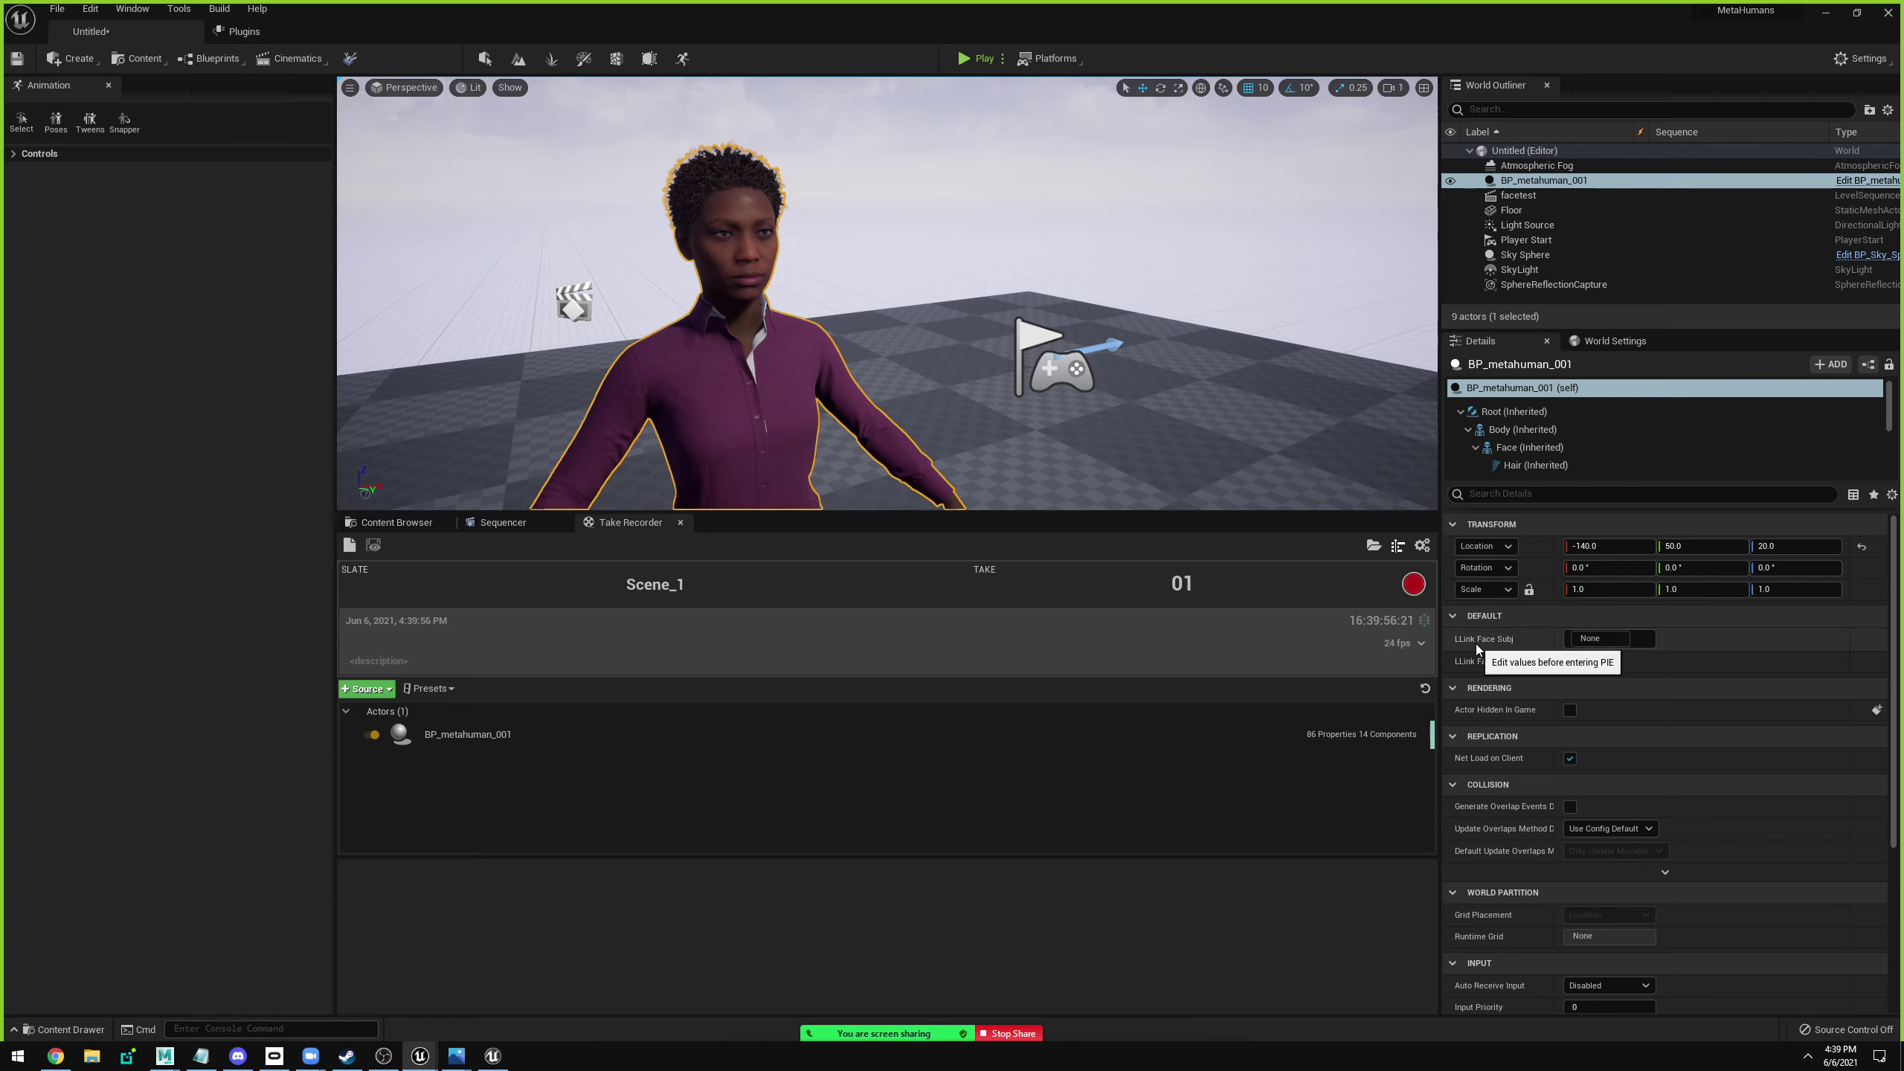
# Set the character's LLink Face Subj to ArfPhone and move the view toward its face.
pyautogui.click(1633, 639)
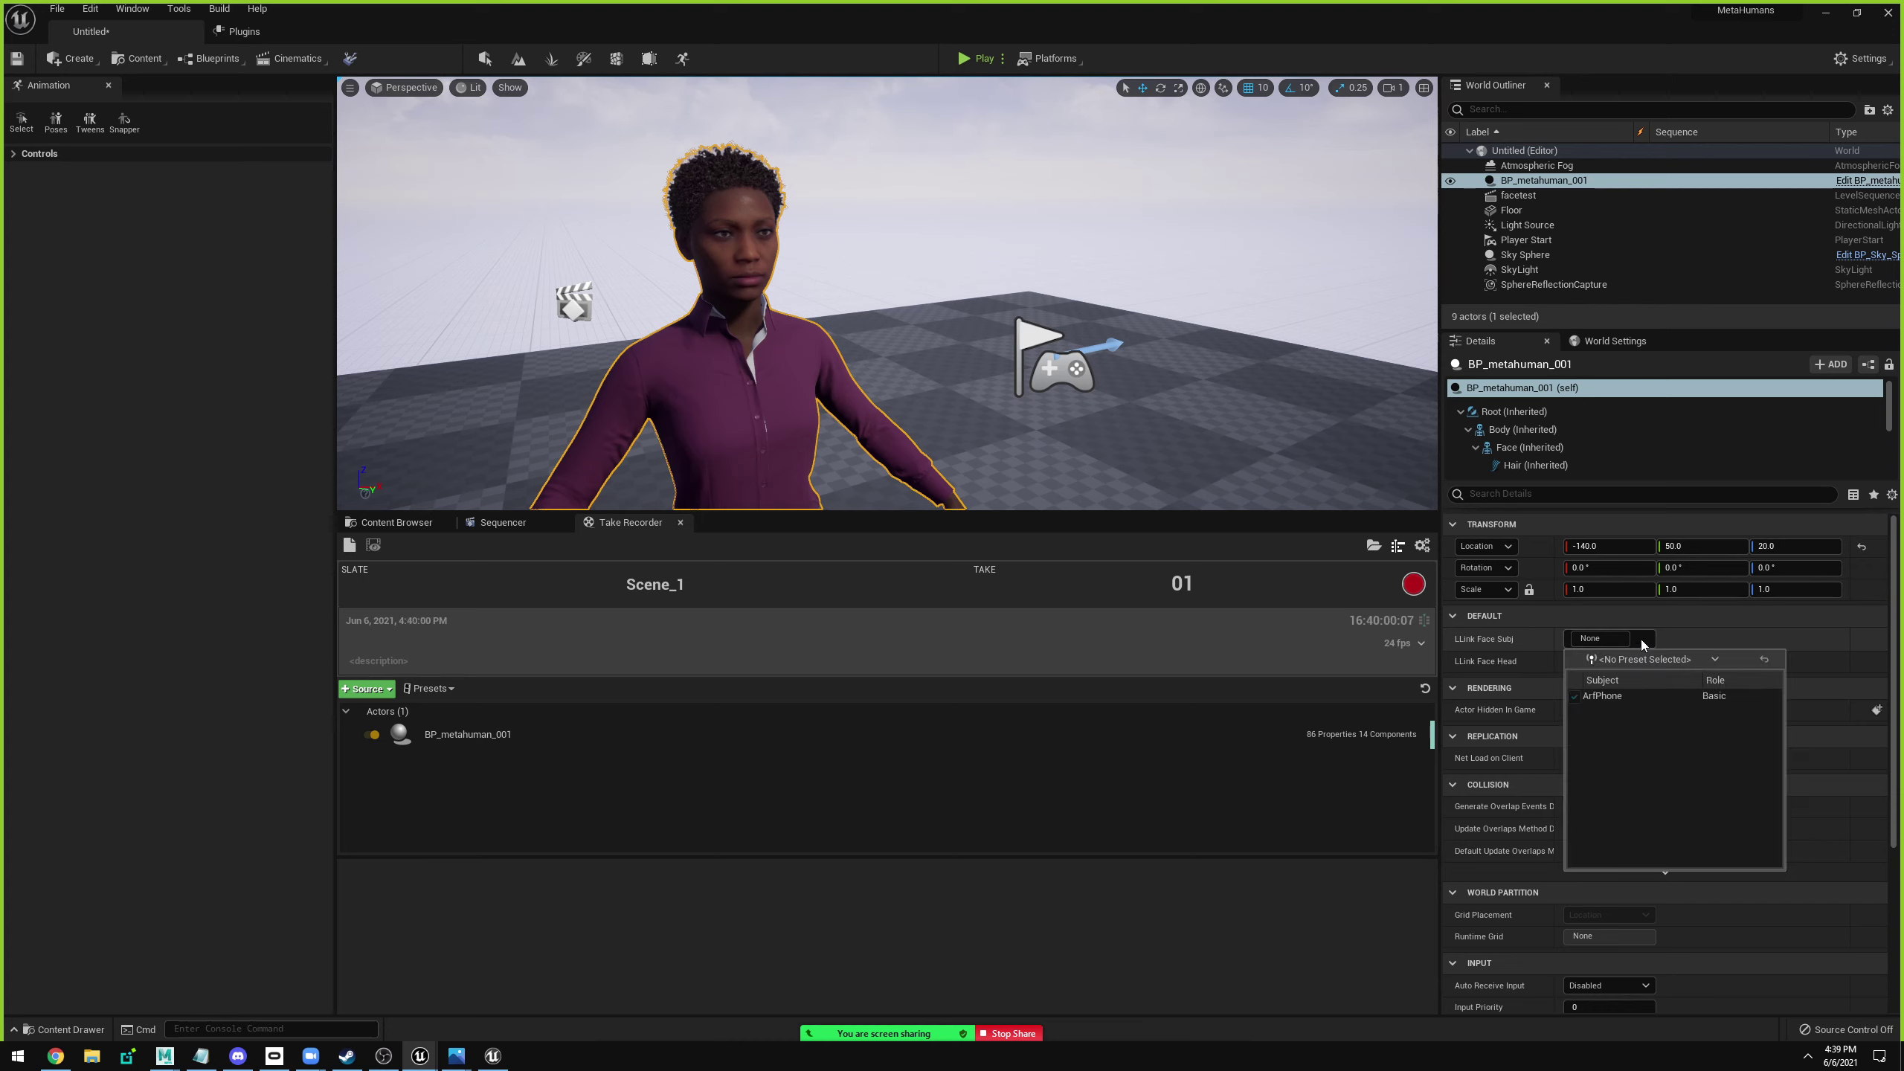
pyautogui.click(1616, 697)
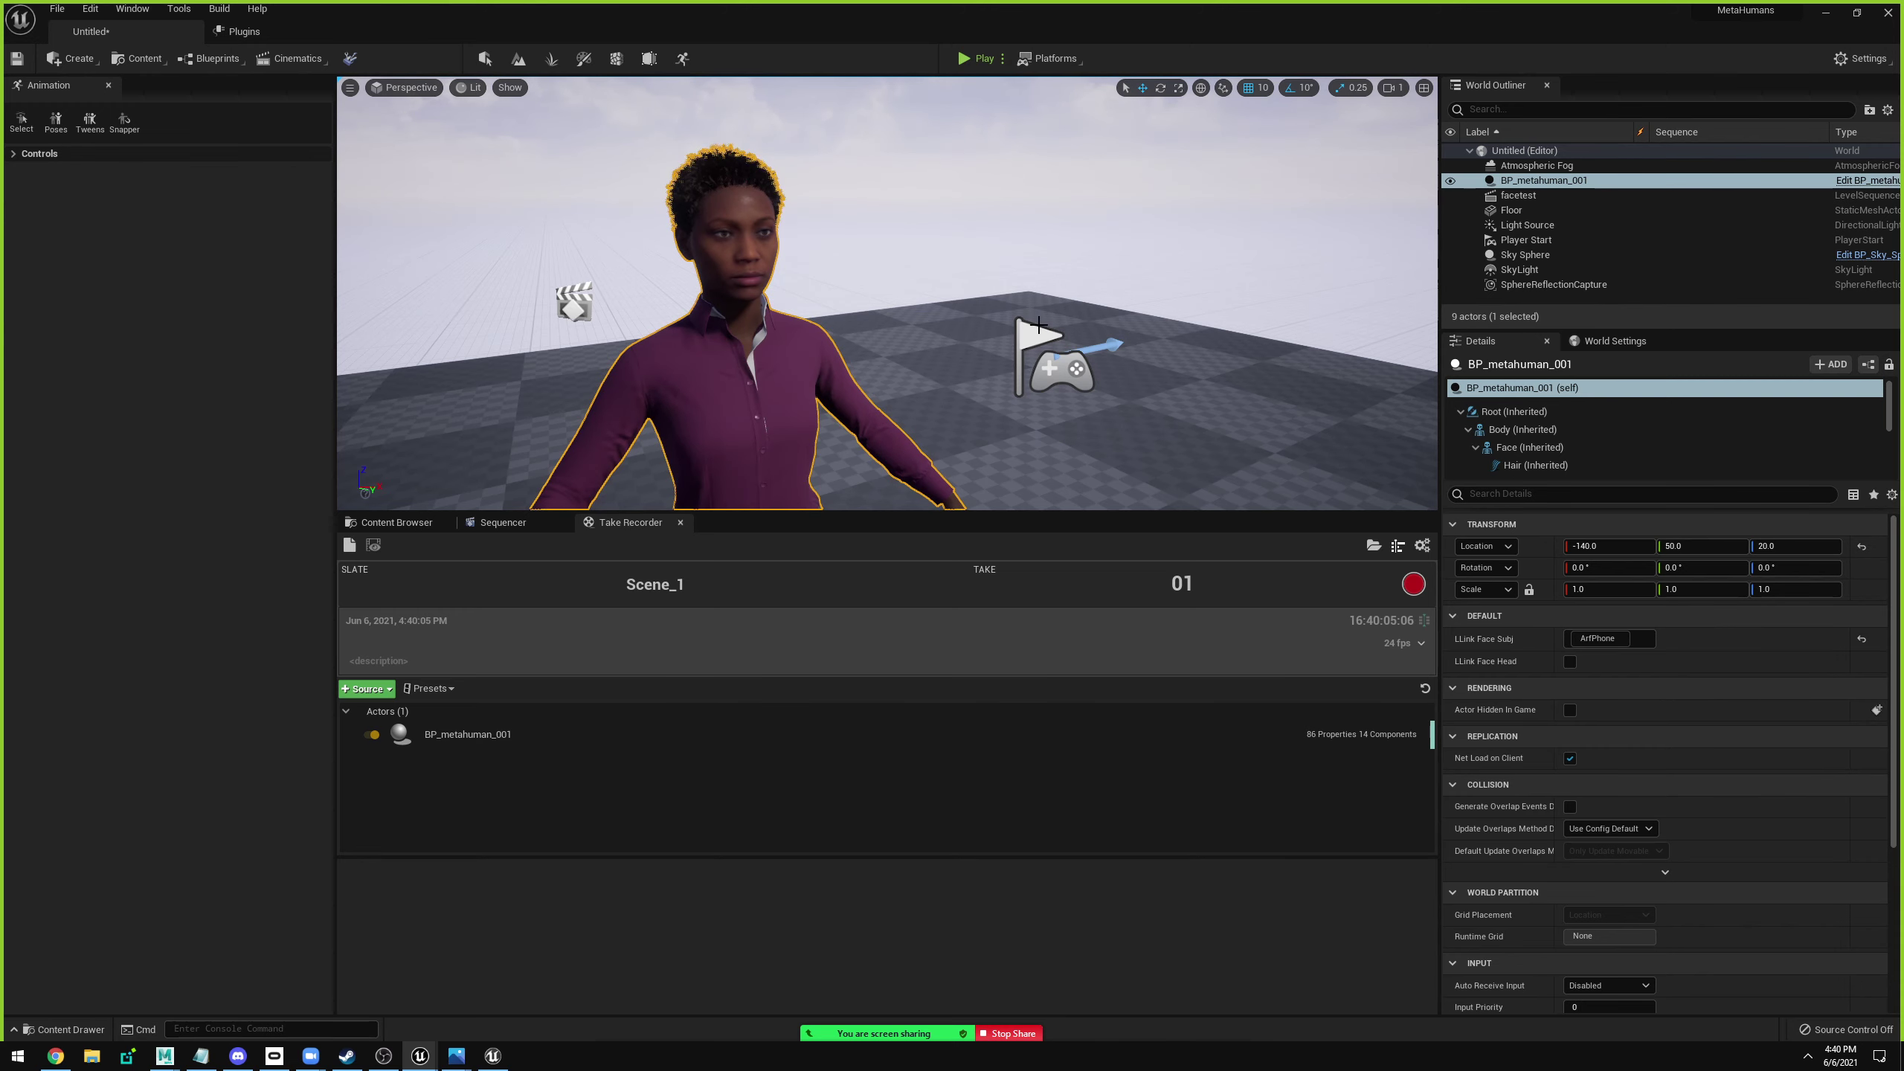
pyautogui.moveTo(1039, 325)
pyautogui.mouseDown(button='right')
pyautogui.moveTo(1109, 293)
pyautogui.moveTo(974, 300)
pyautogui.moveTo(1169, 288)
pyautogui.mouseUp(button='right')
# Choose Simulate from the Play options dropdown to drive the MetaHuman's face live.
pyautogui.click(1058, 161)
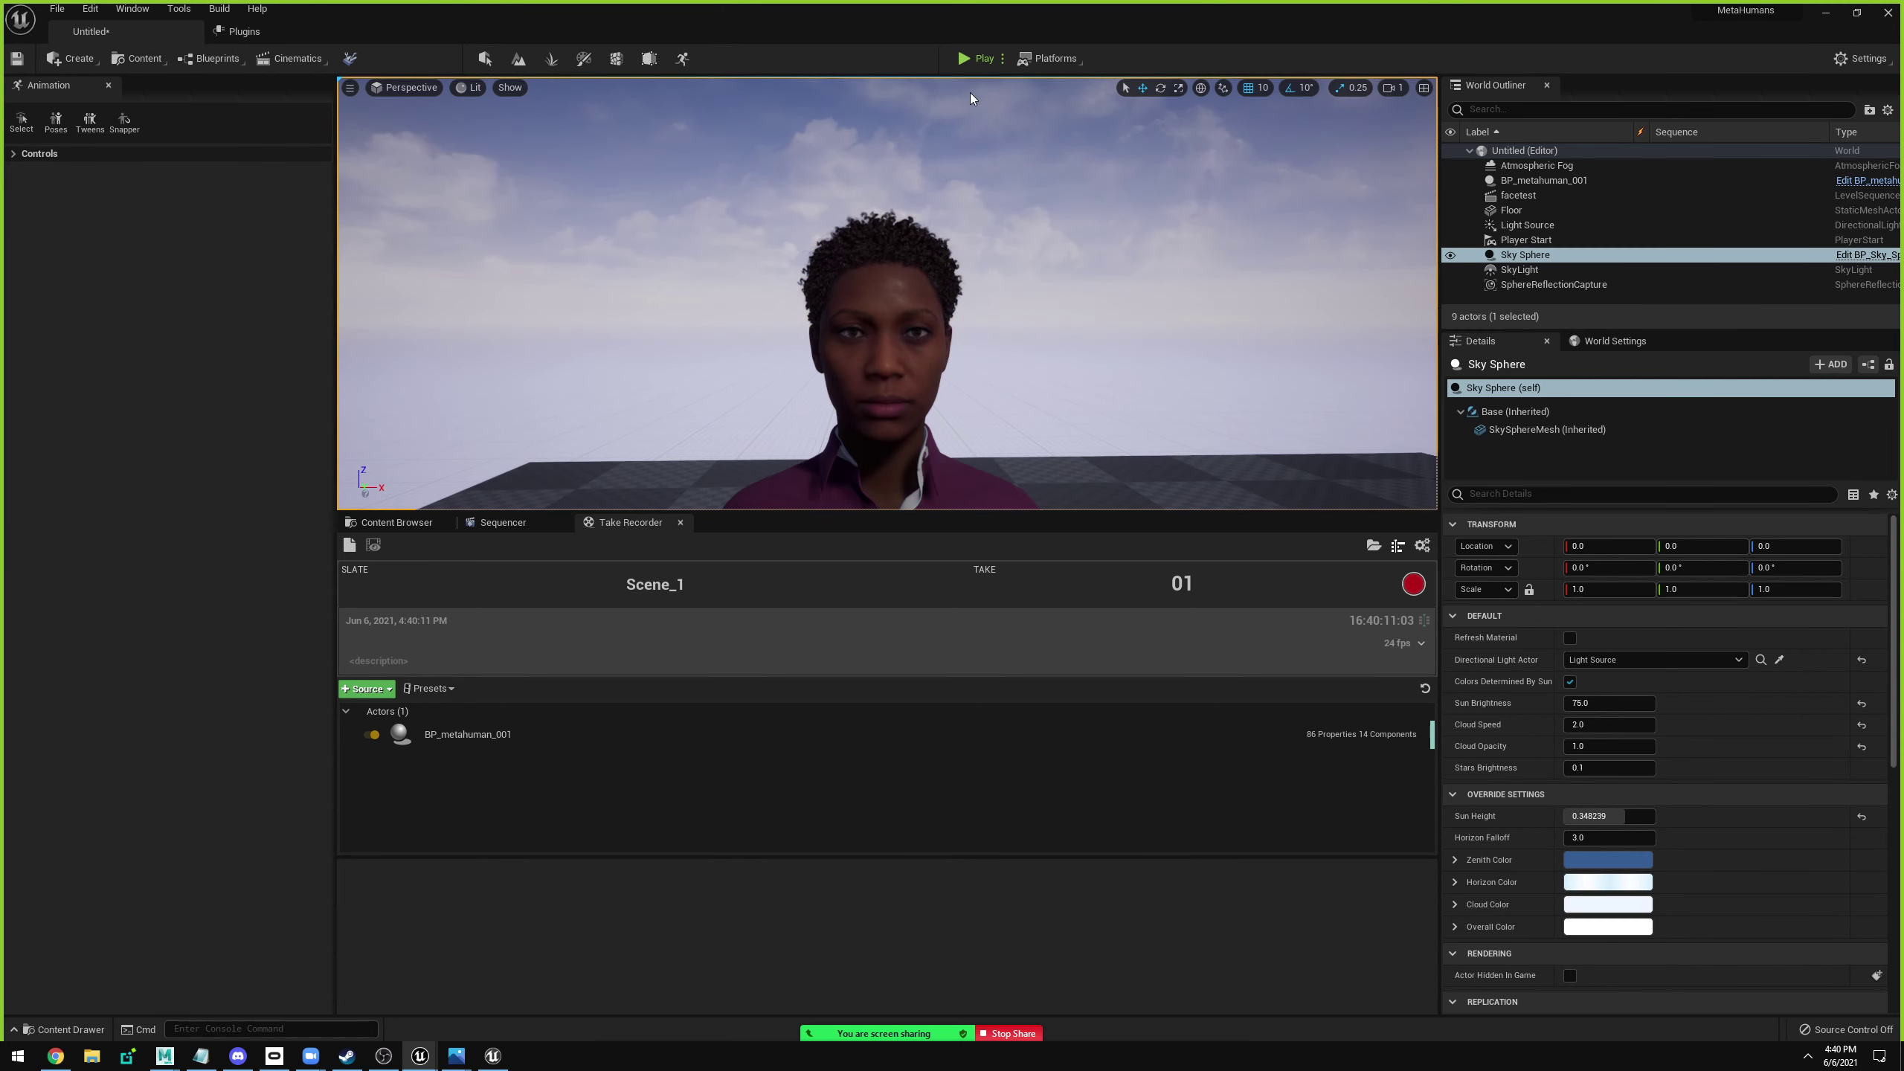
pyautogui.click(1003, 59)
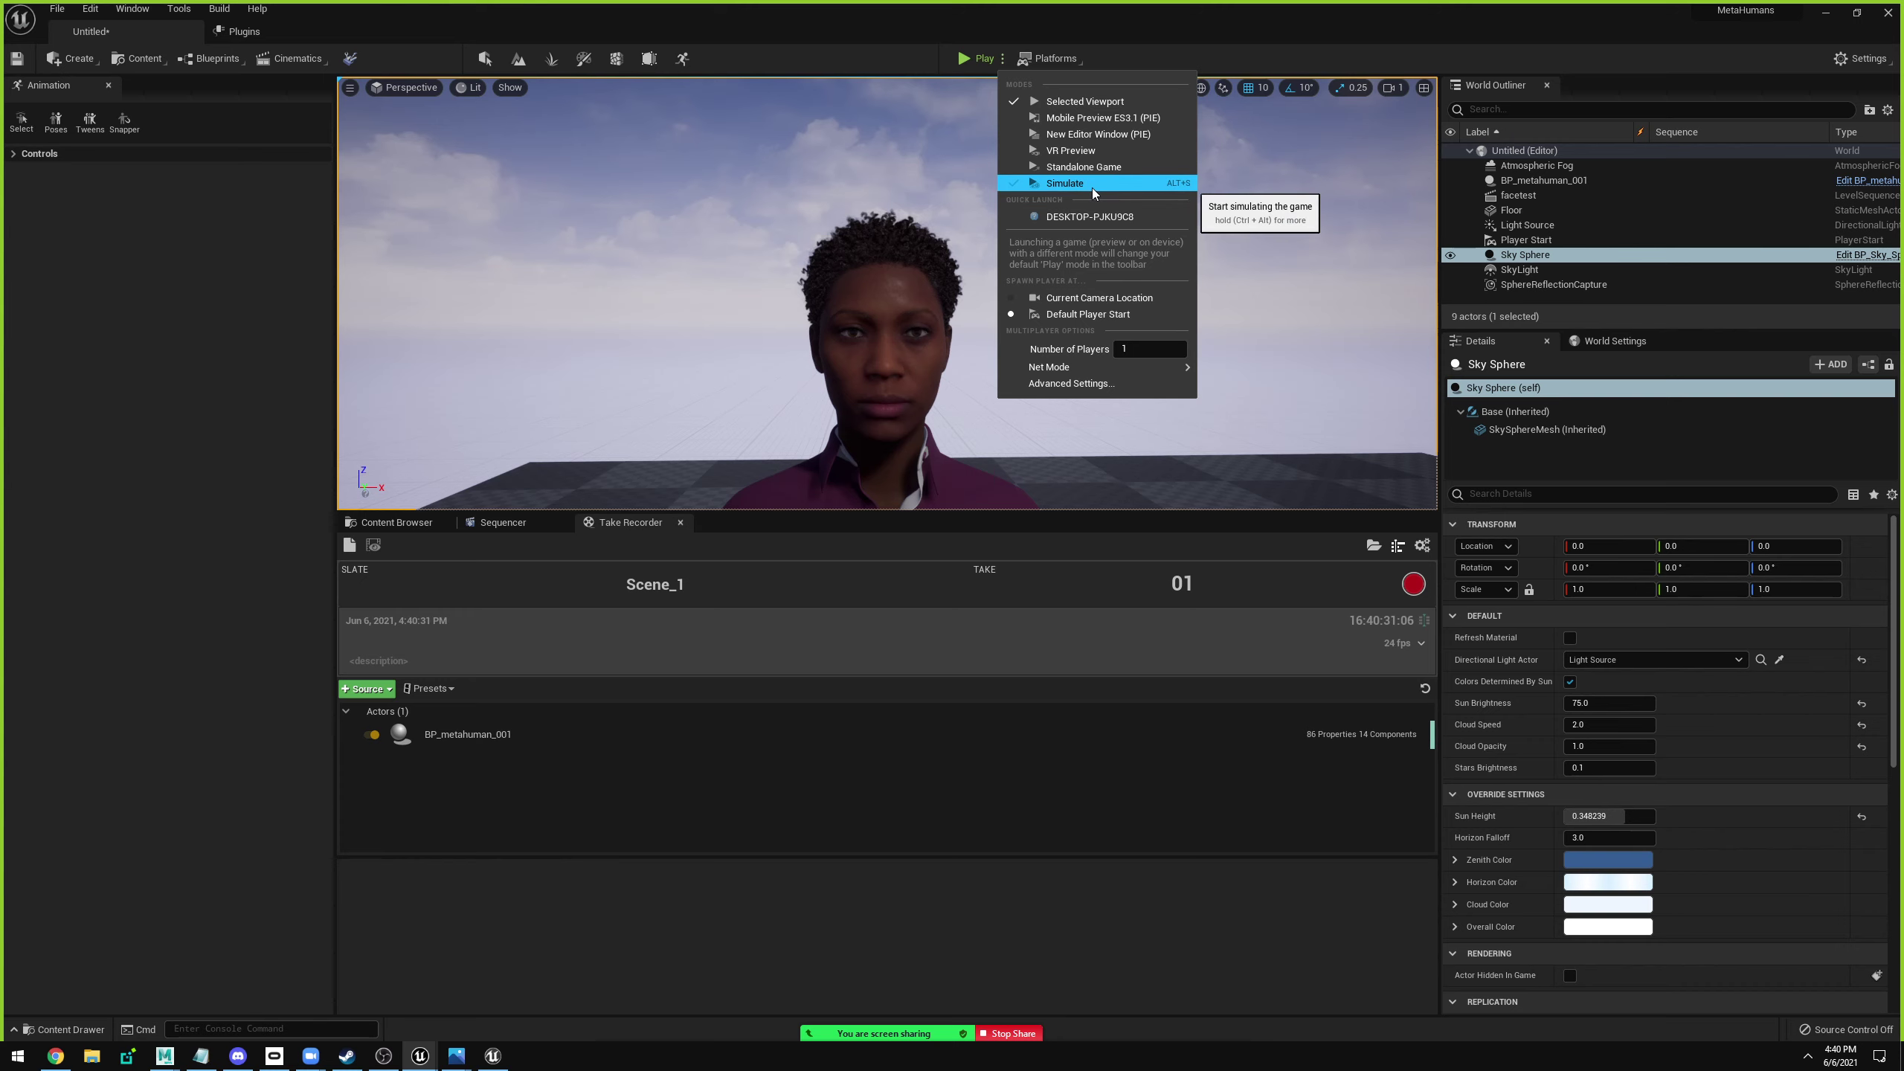
pyautogui.click(1092, 187)
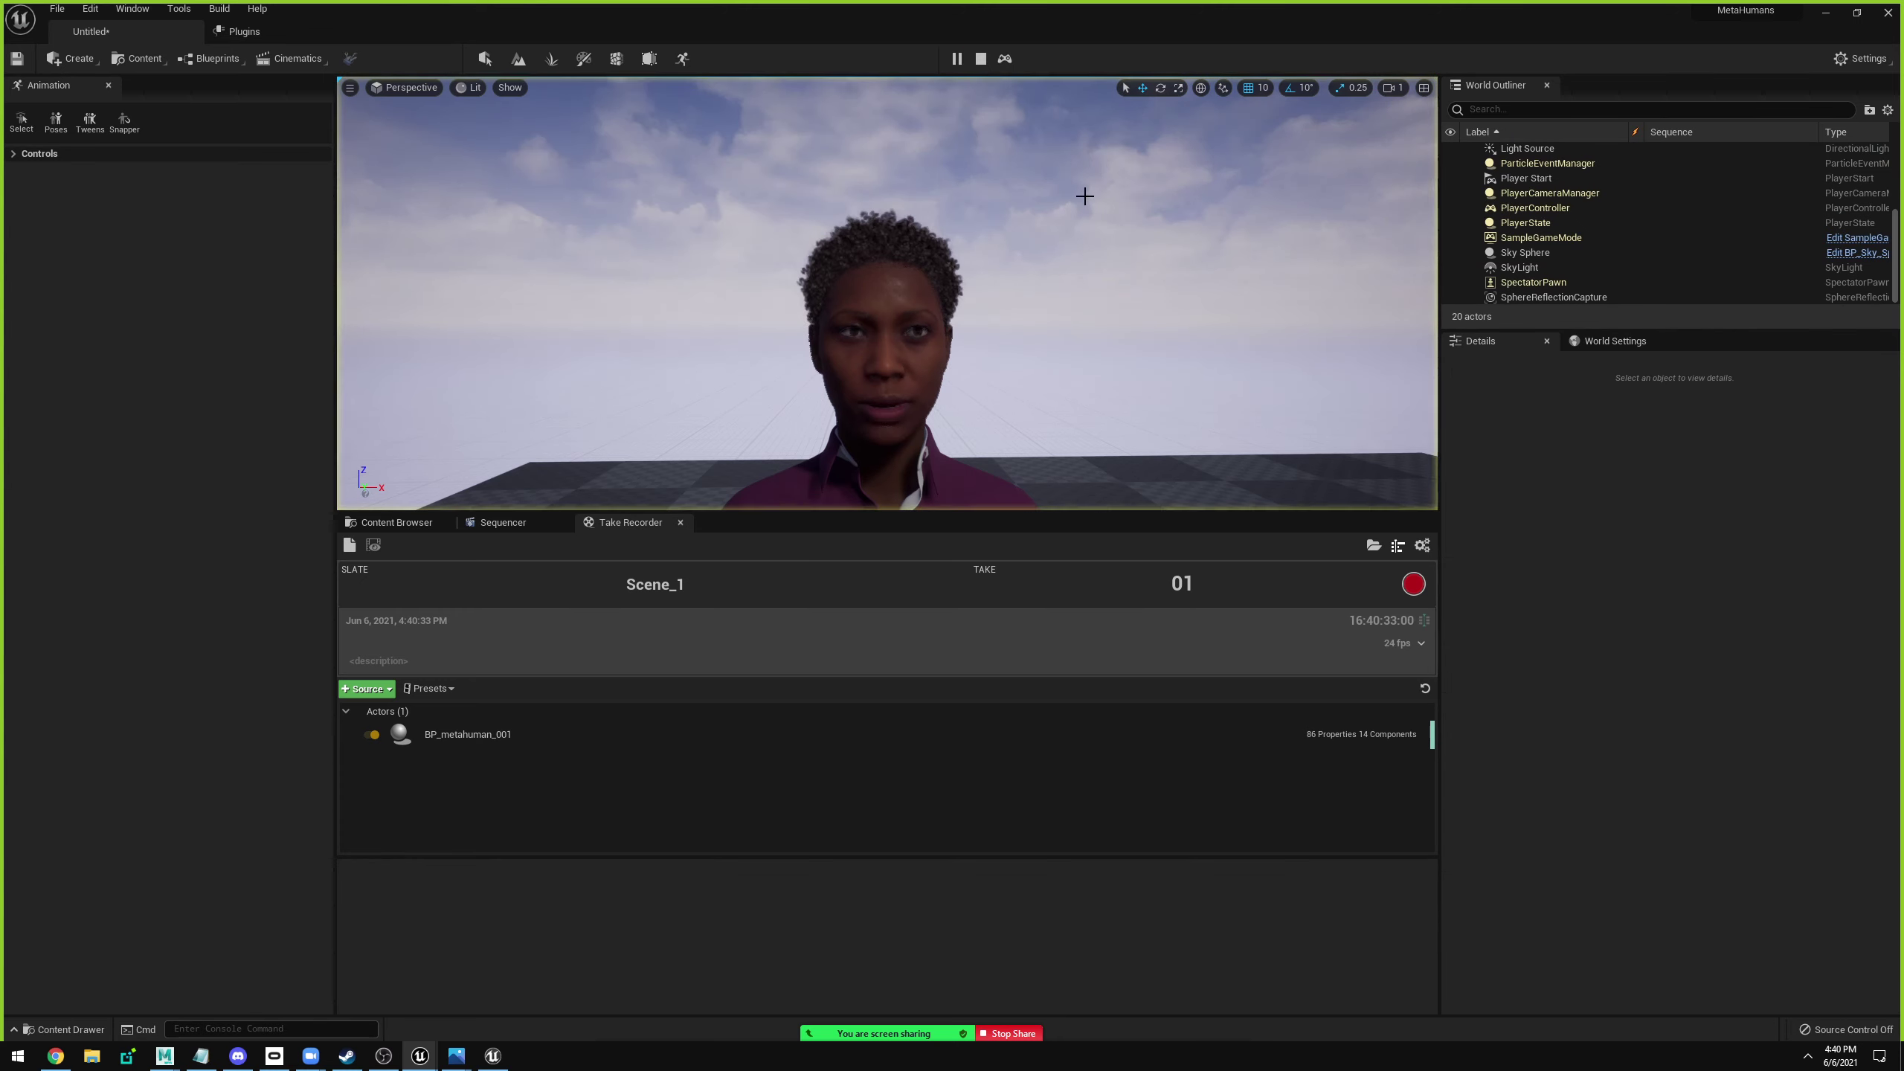
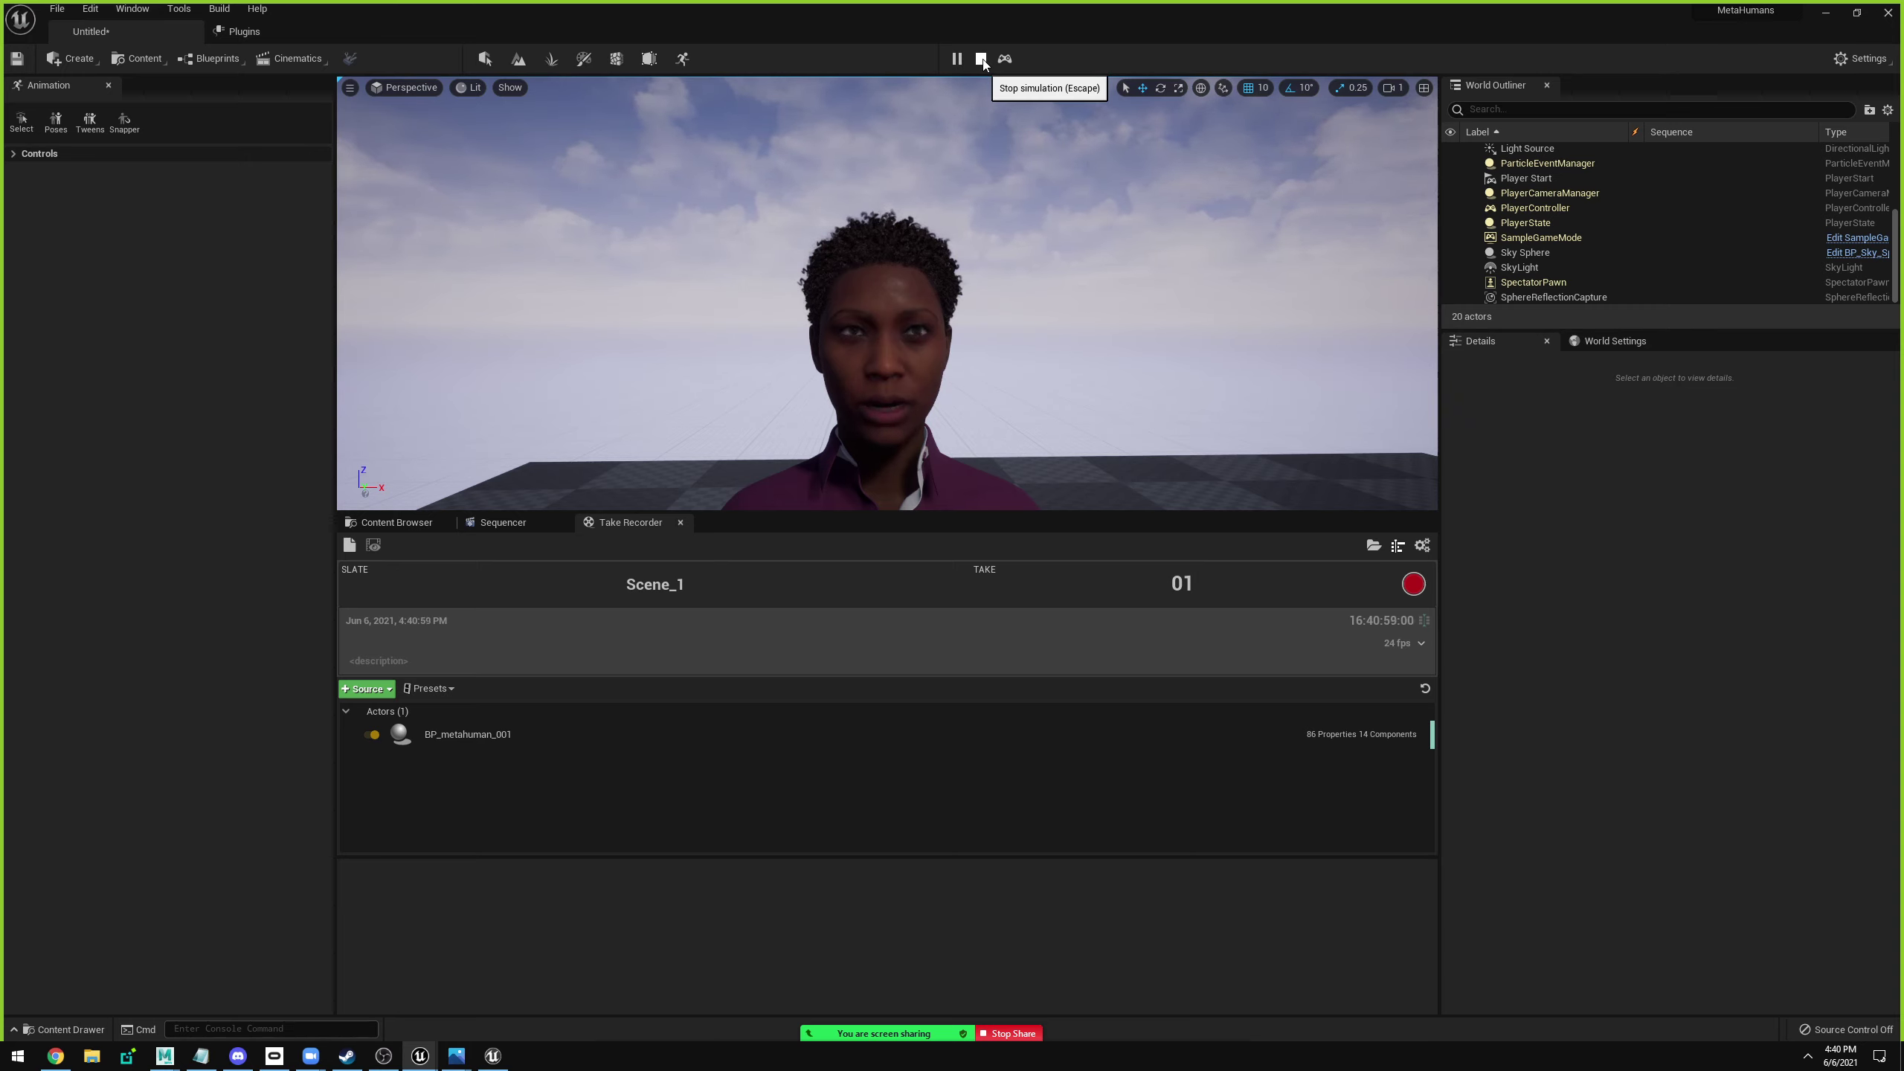
# Record Take 1 of slate Scene_1 capturing the MetaHuman's face, then stop the recording.
pyautogui.click(1415, 586)
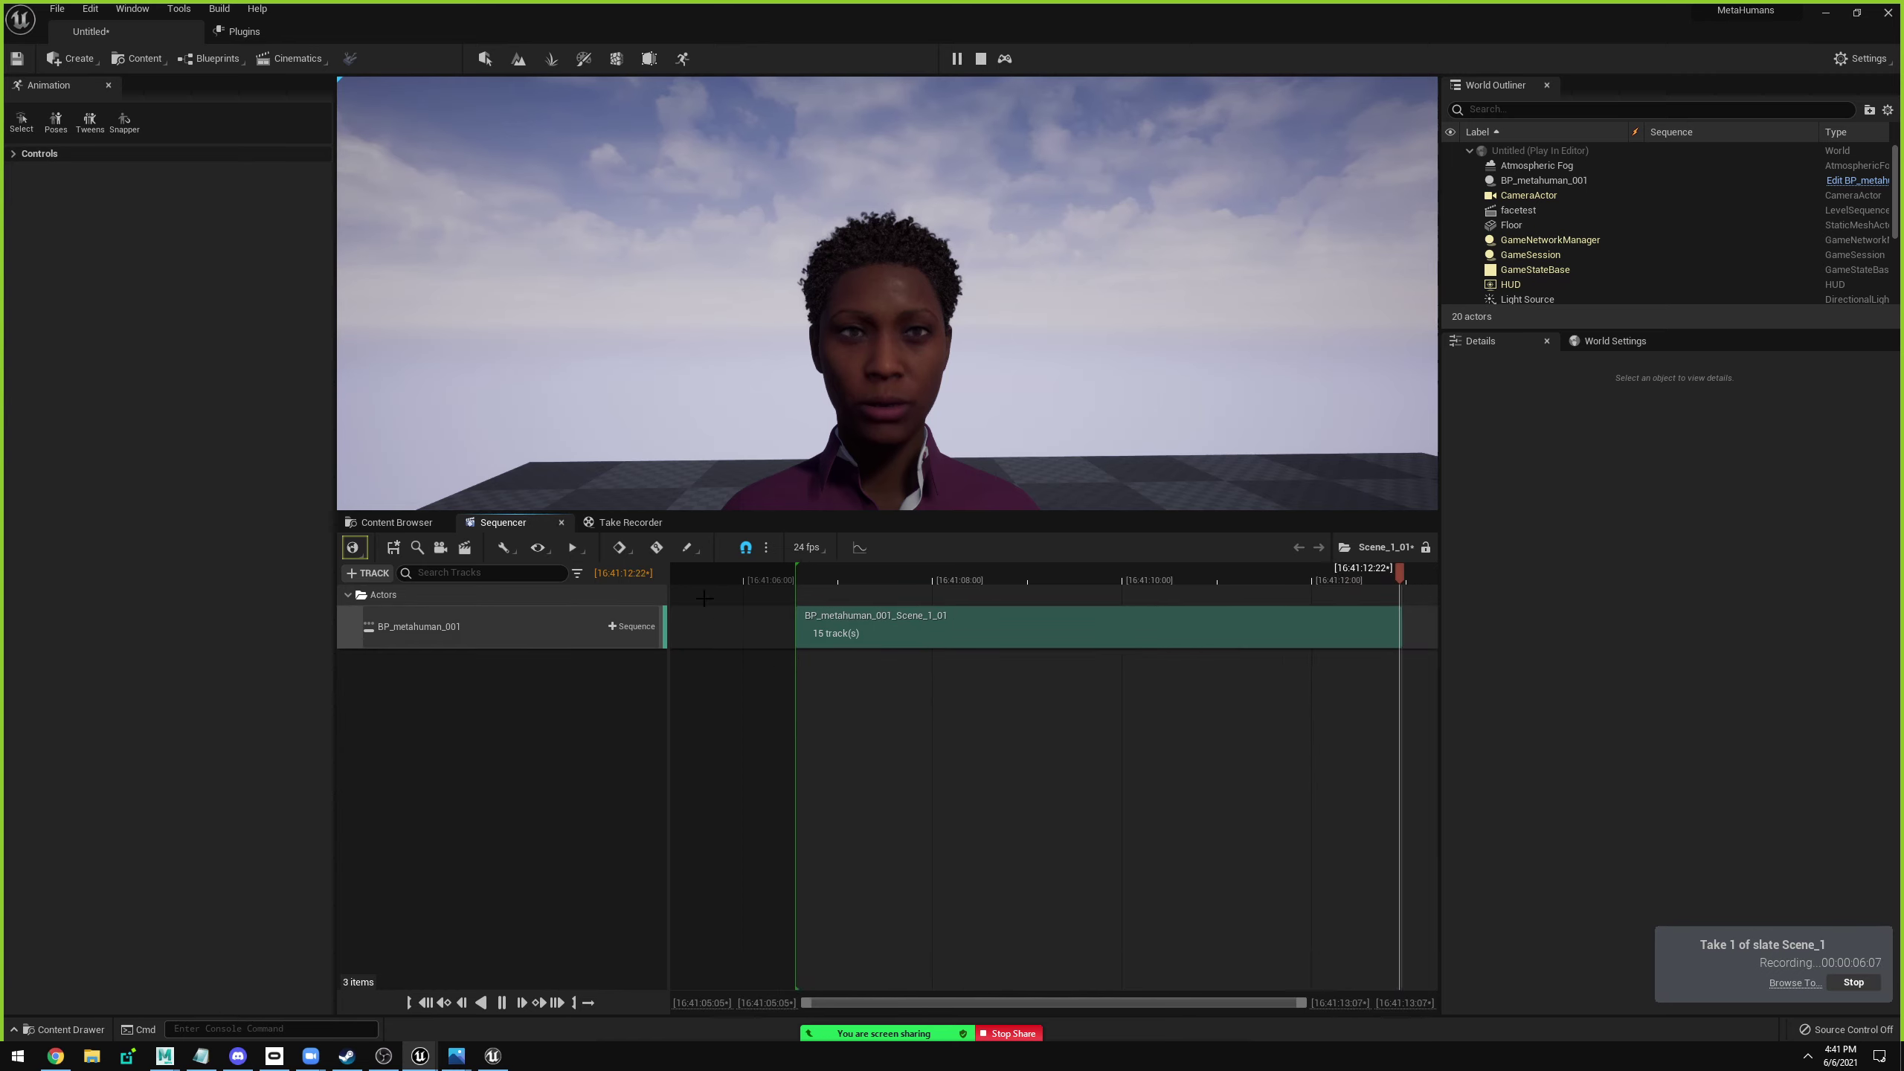
pyautogui.click(630, 523)
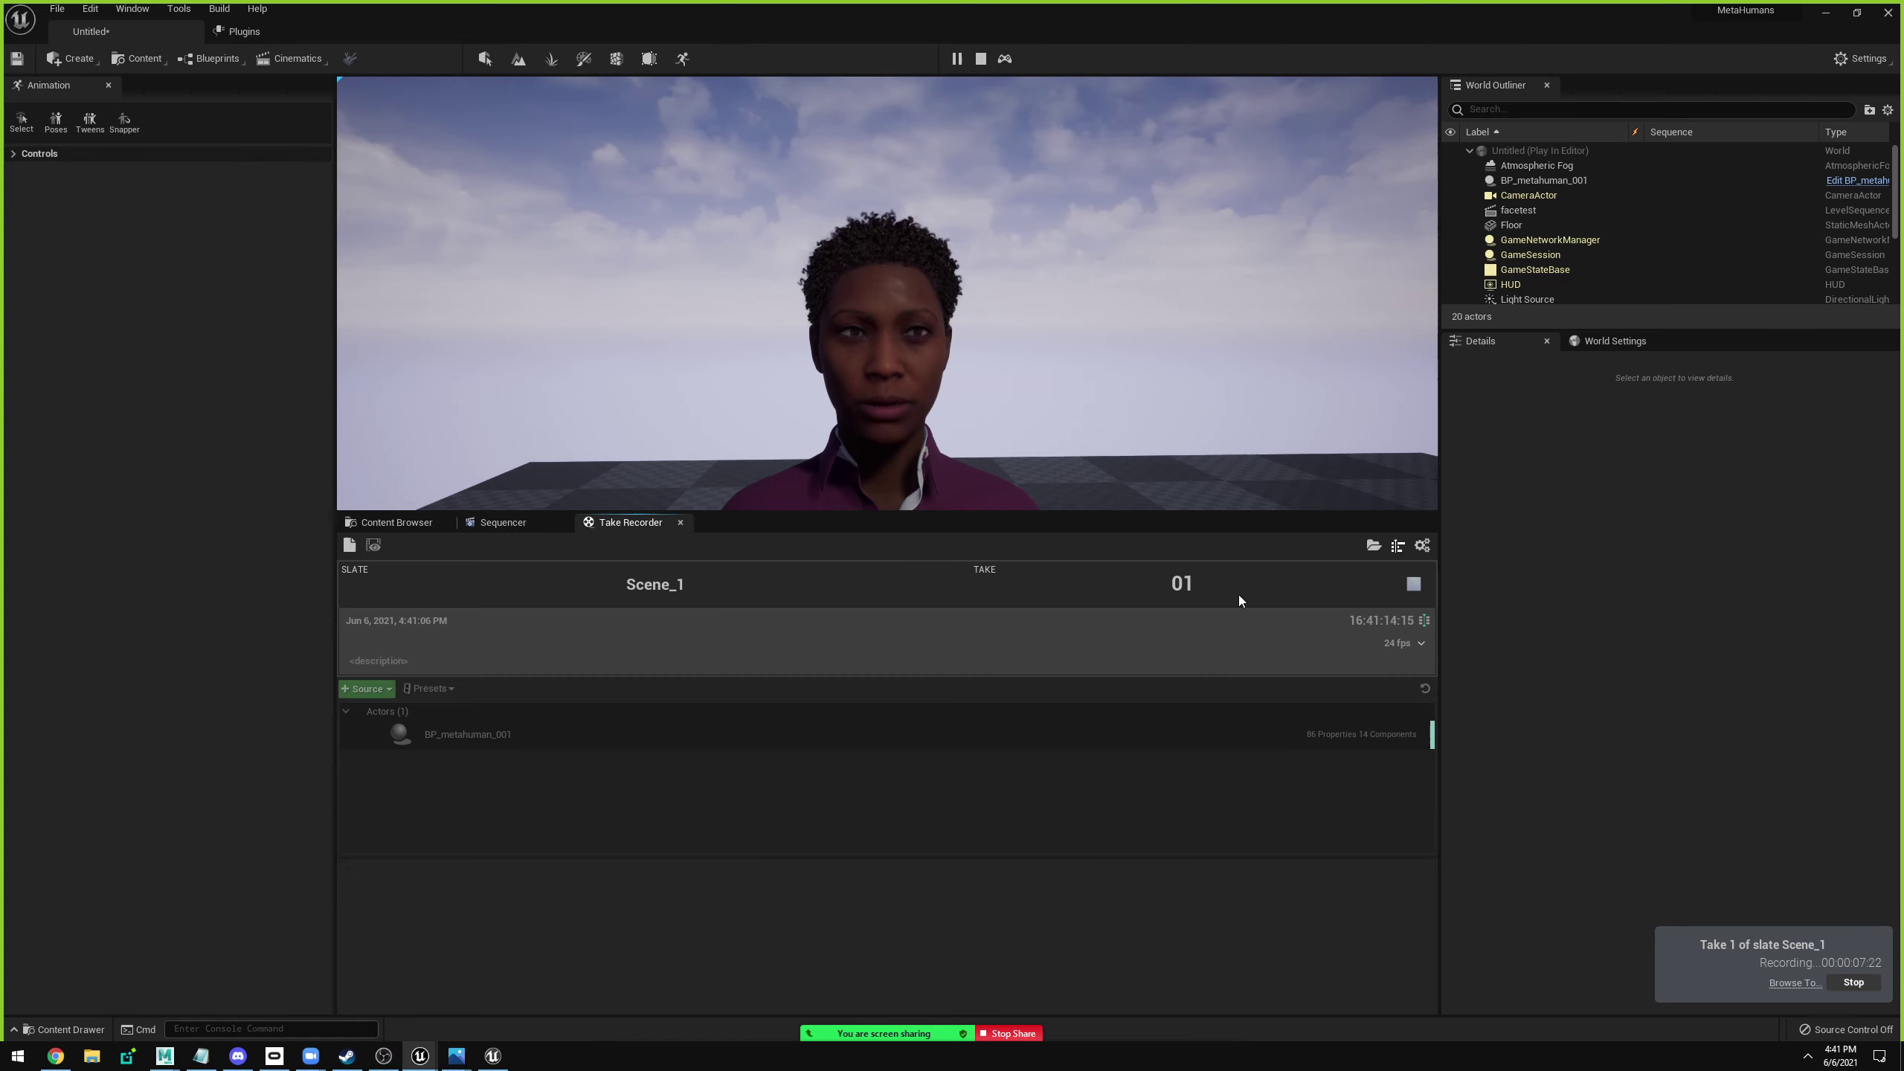
pyautogui.click(1414, 584)
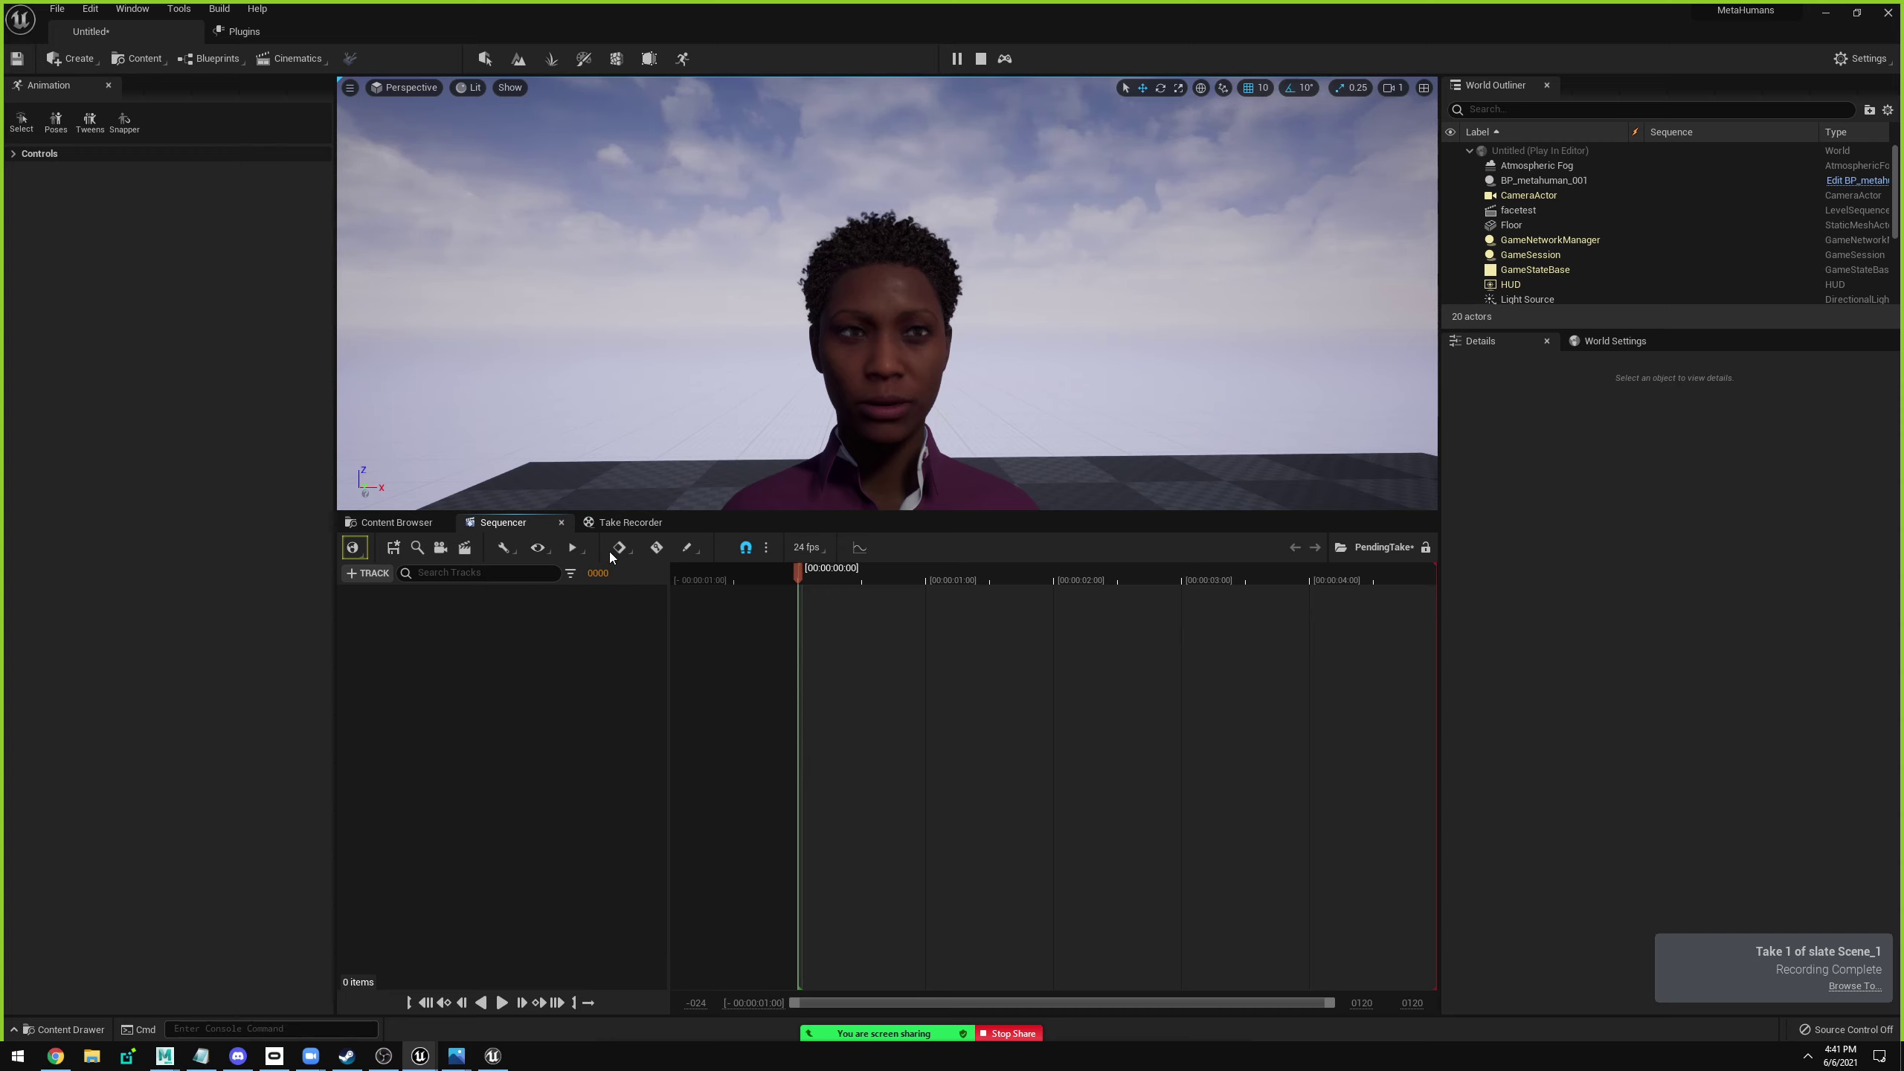
# Stop Play-In-Editor and open the last recording, Scene_1_01, in Sequencer for review.
pyautogui.click(614, 524)
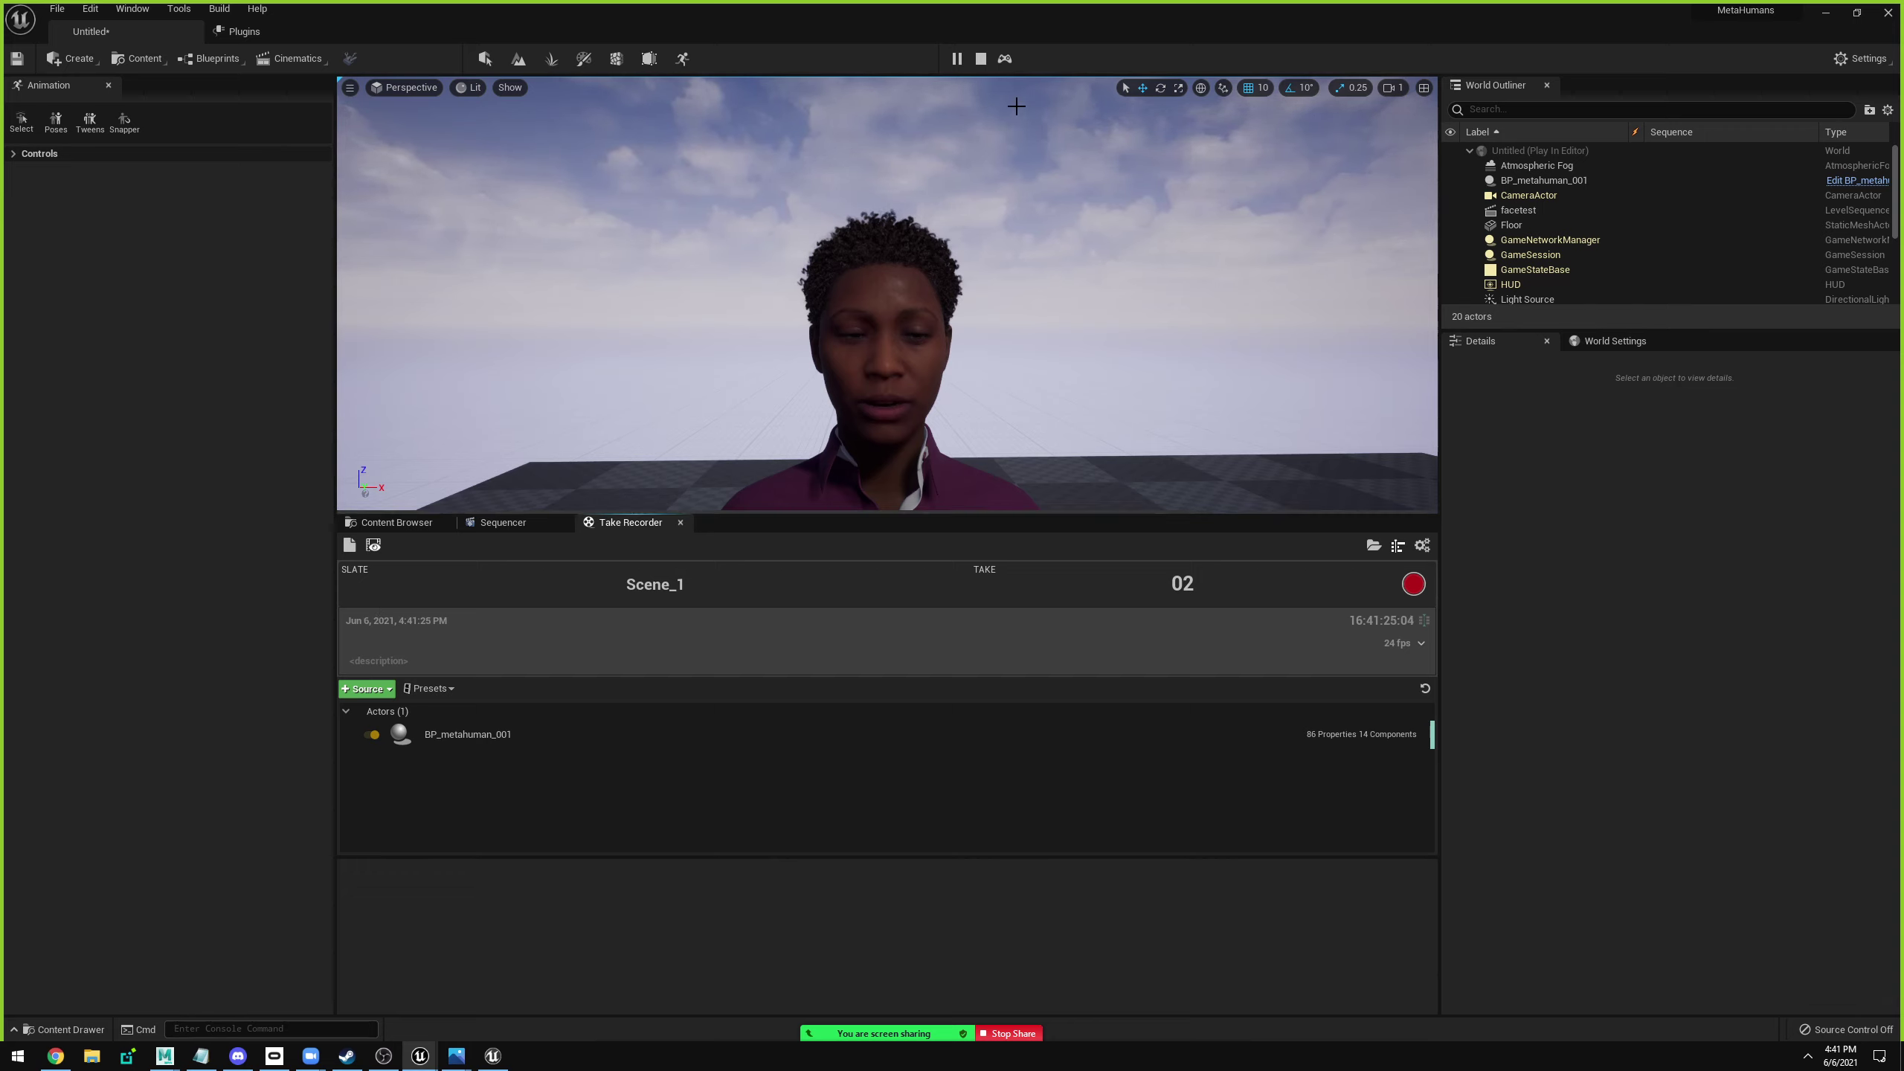
pyautogui.click(980, 66)
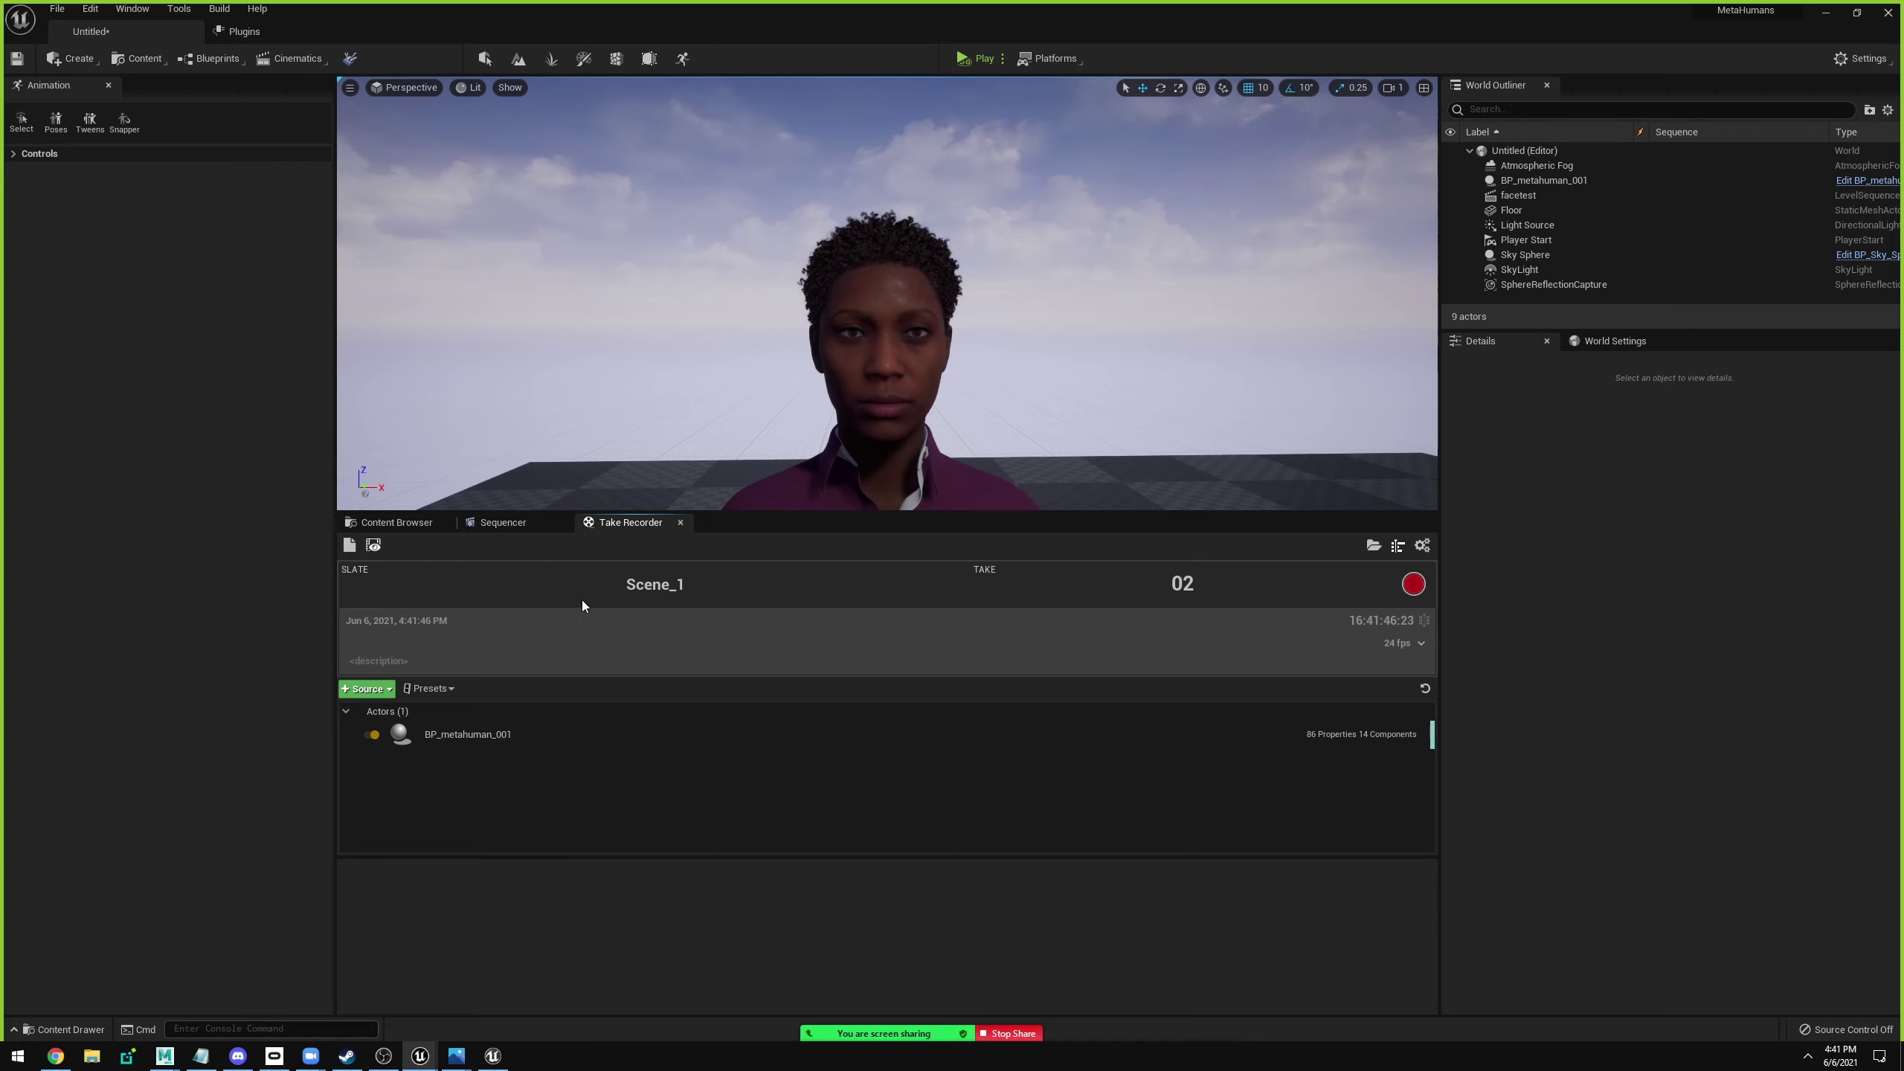
pyautogui.click(375, 547)
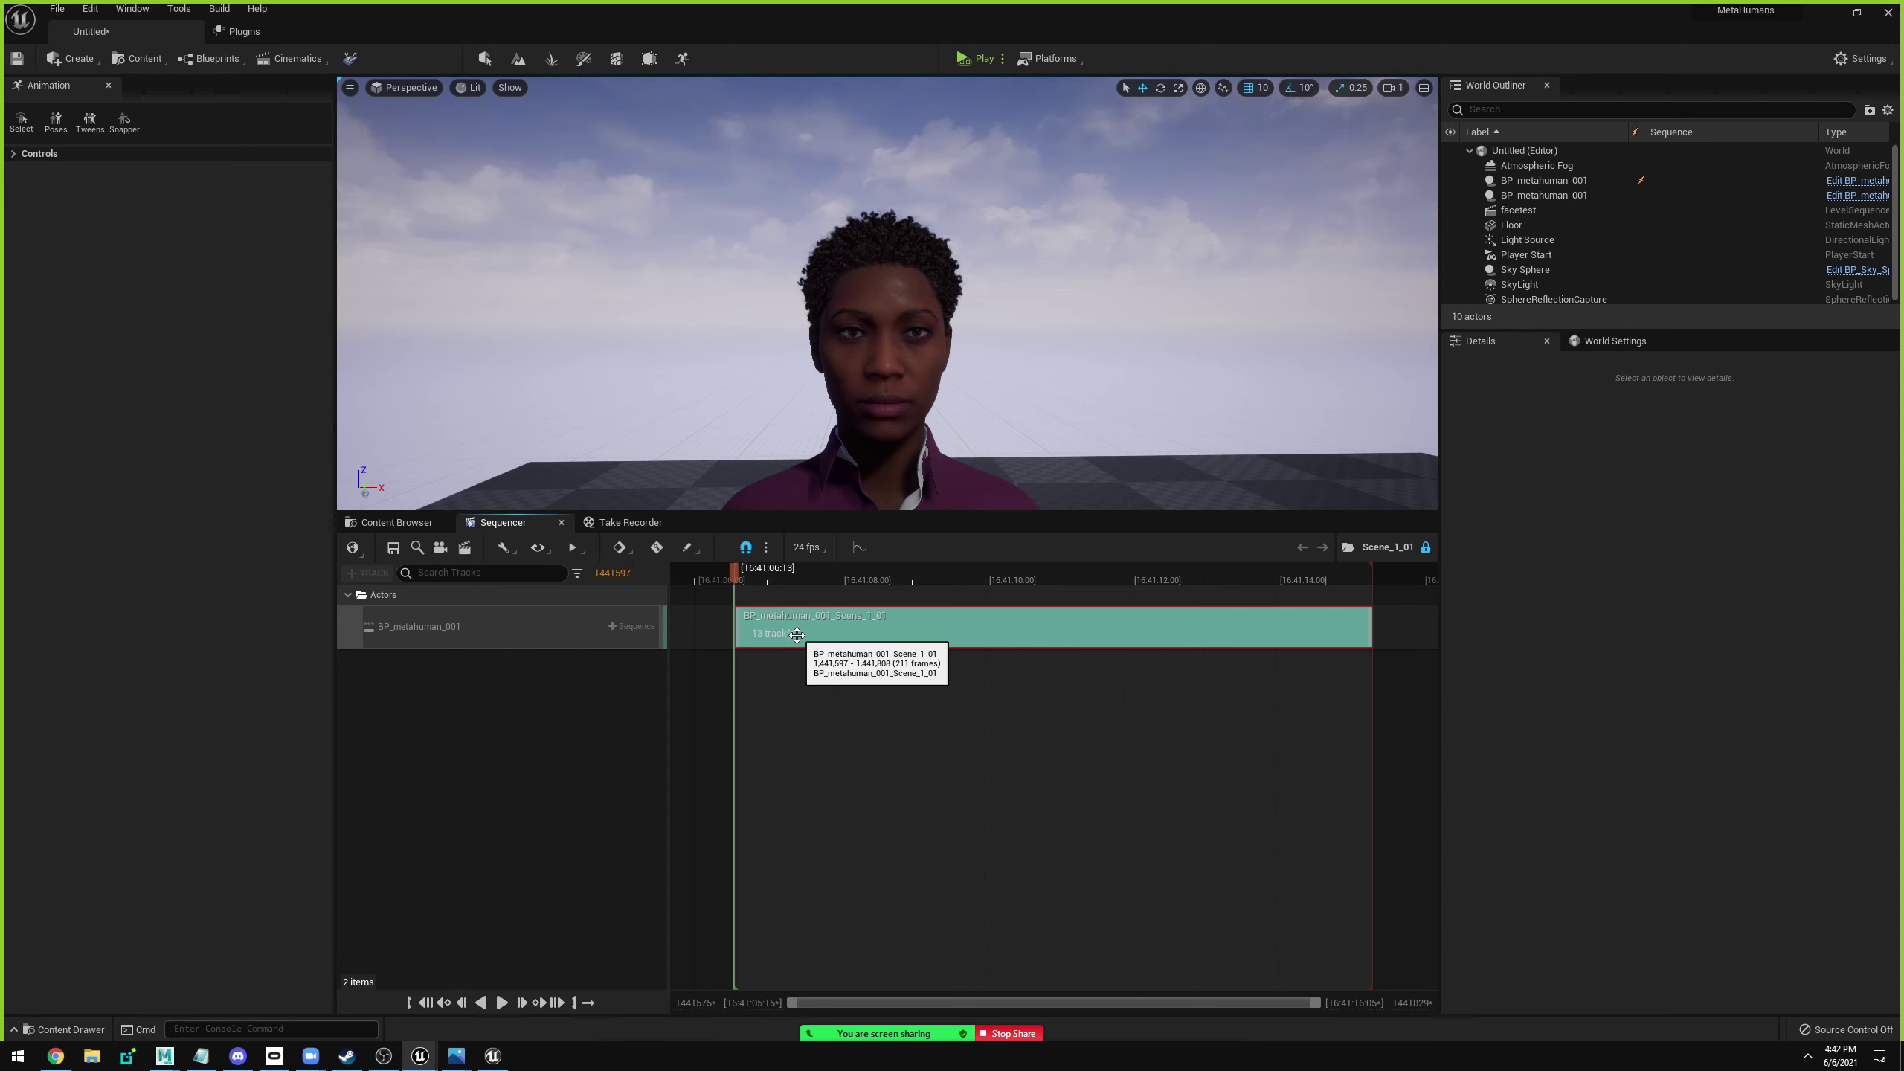
# Open BP_metahuman_001's recorded subsequence tracks and play them back with the camera close to the face.
pyautogui.doubleClick(797, 634)
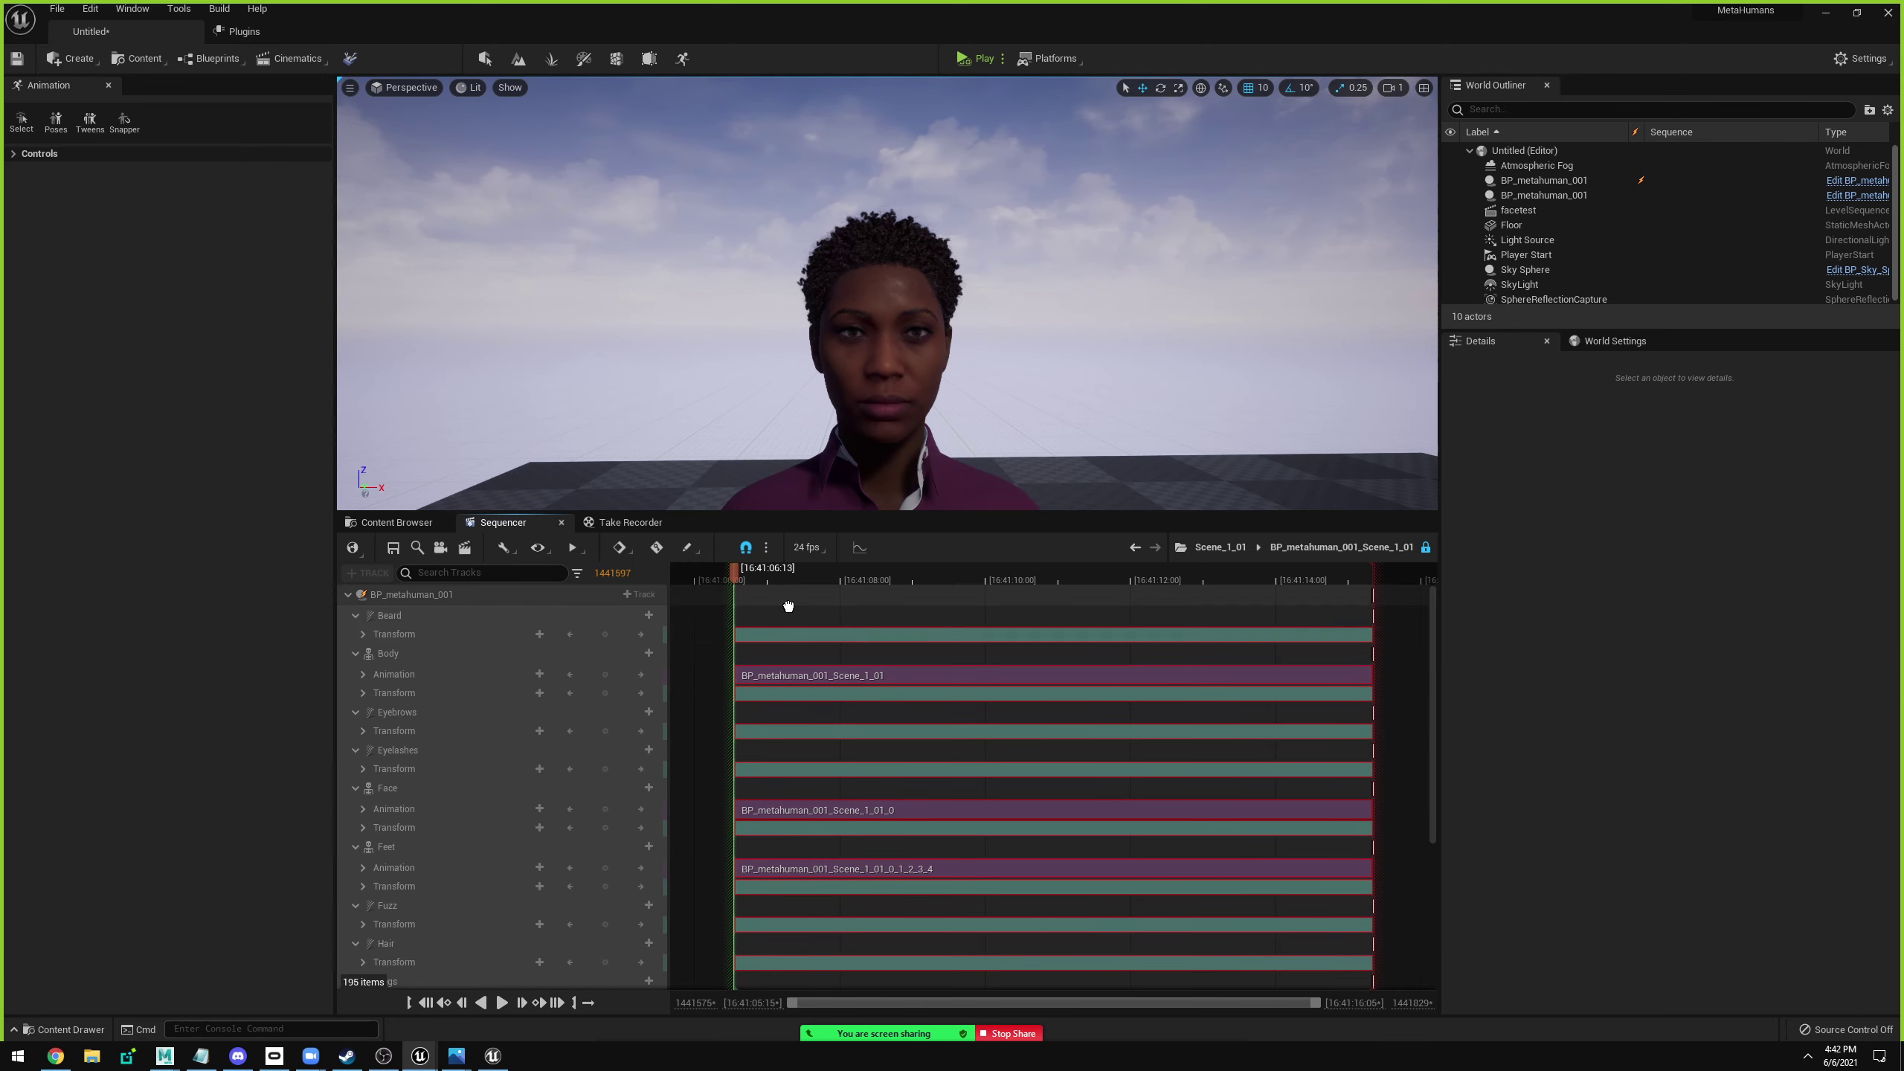
pyautogui.moveTo(785, 605)
pyautogui.mouseDown(button='right')
pyautogui.moveTo(831, 605)
pyautogui.moveTo(804, 608)
pyautogui.mouseUp(button='right')
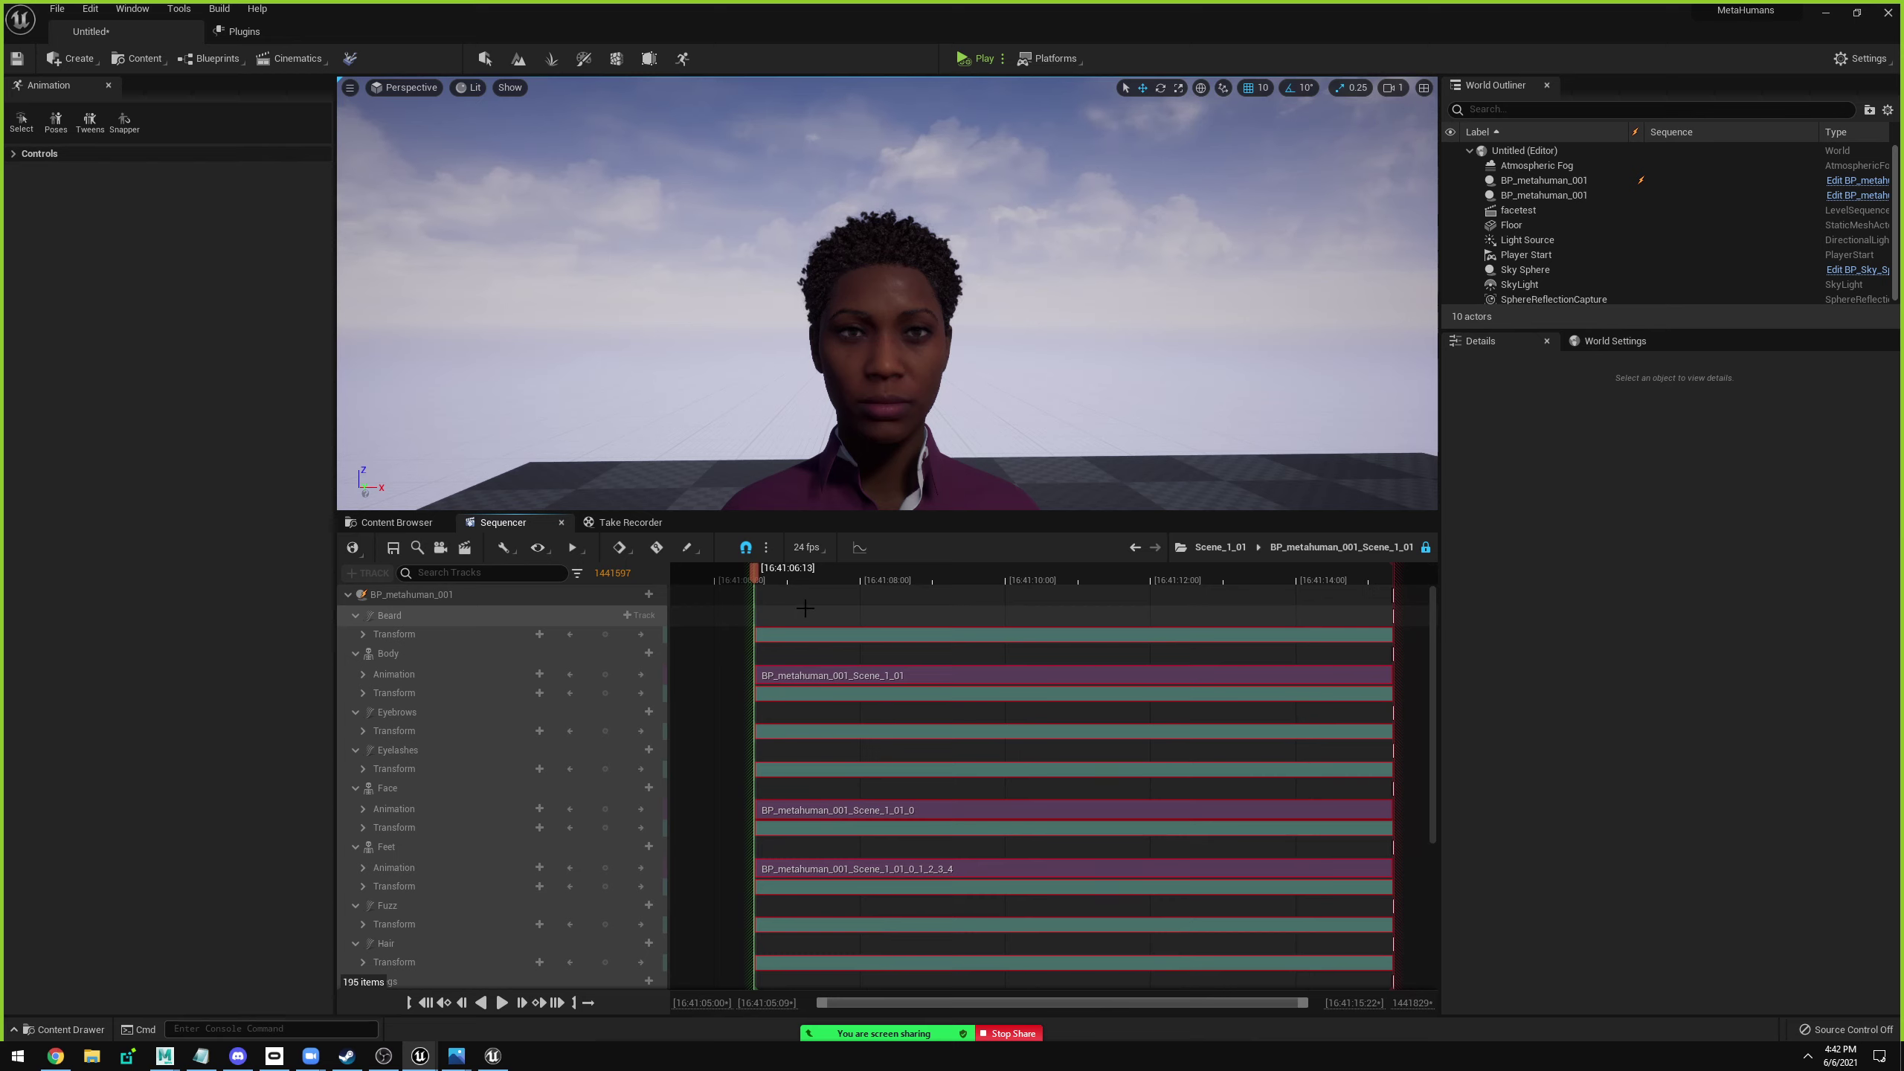
pyautogui.press('space')
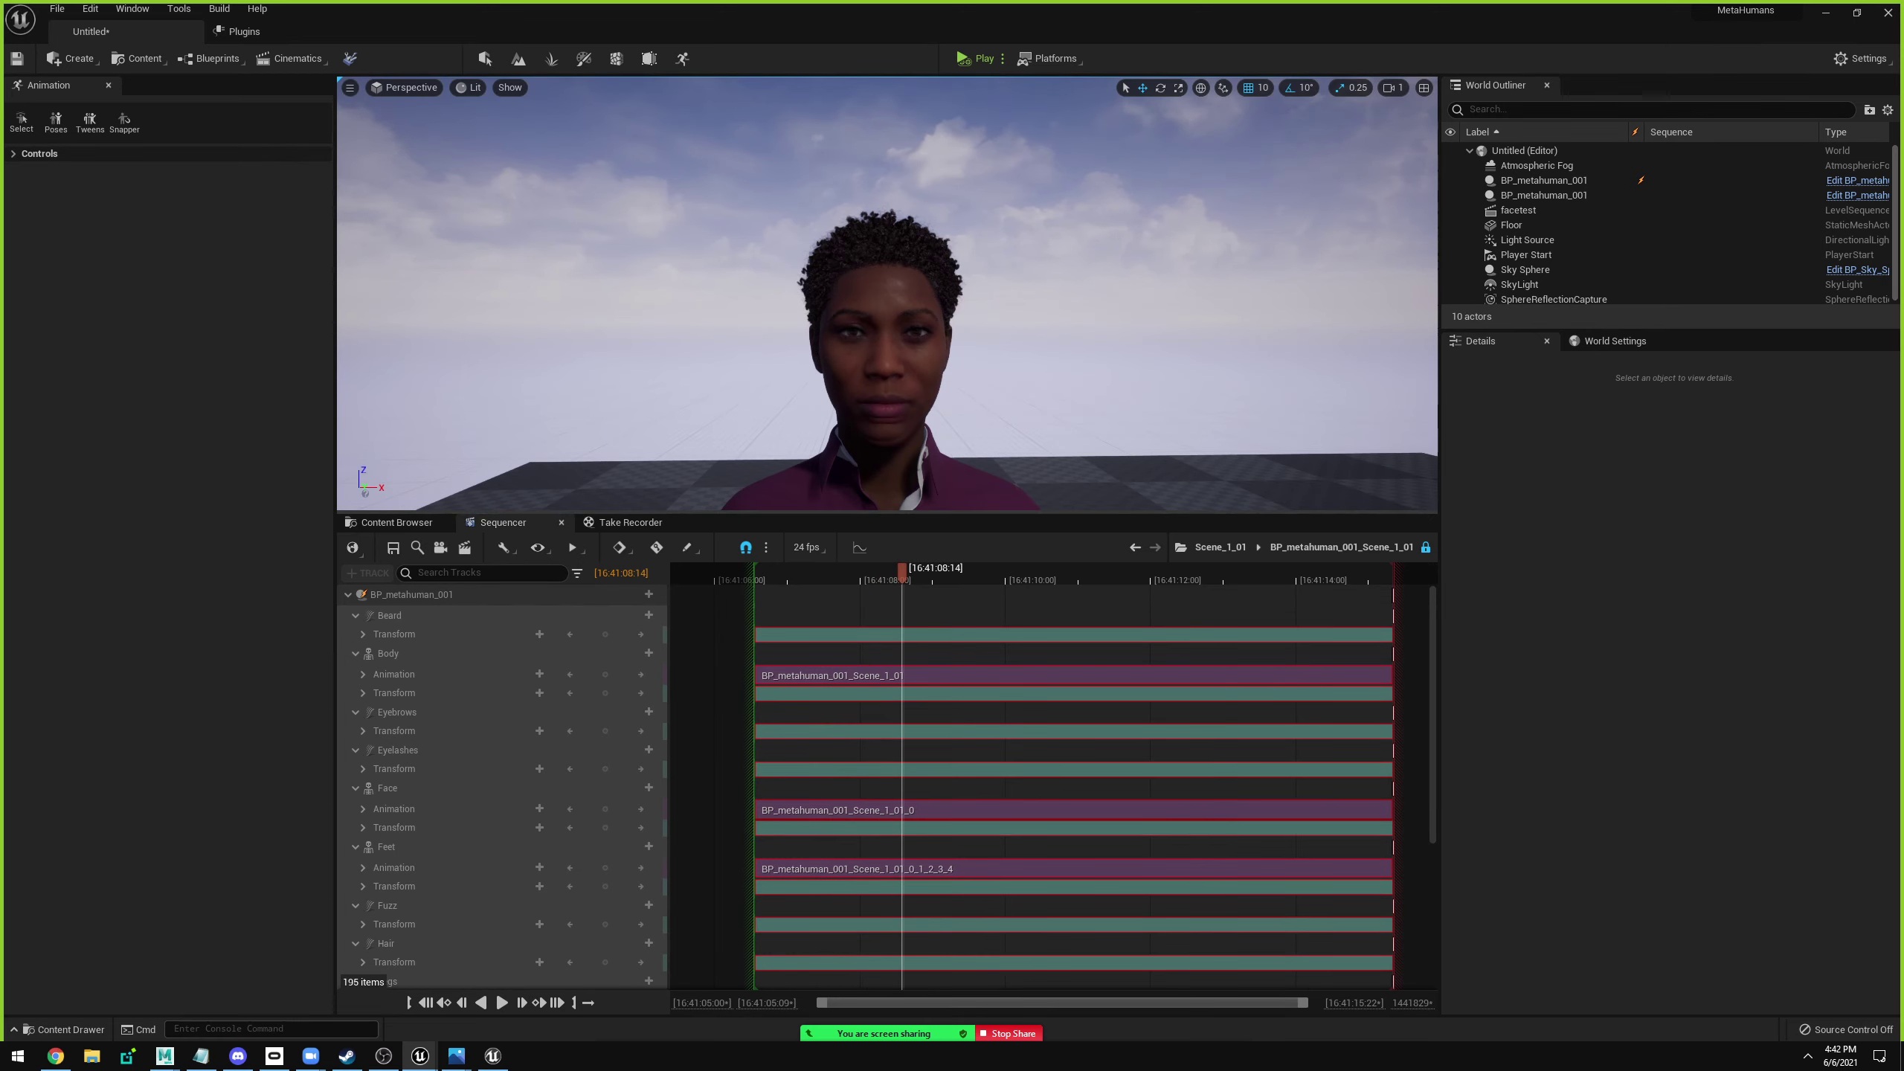
pyautogui.moveTo(892, 411)
pyautogui.mouseDown()
pyautogui.moveTo(892, 353)
pyautogui.moveTo(892, 420)
pyautogui.mouseUp()
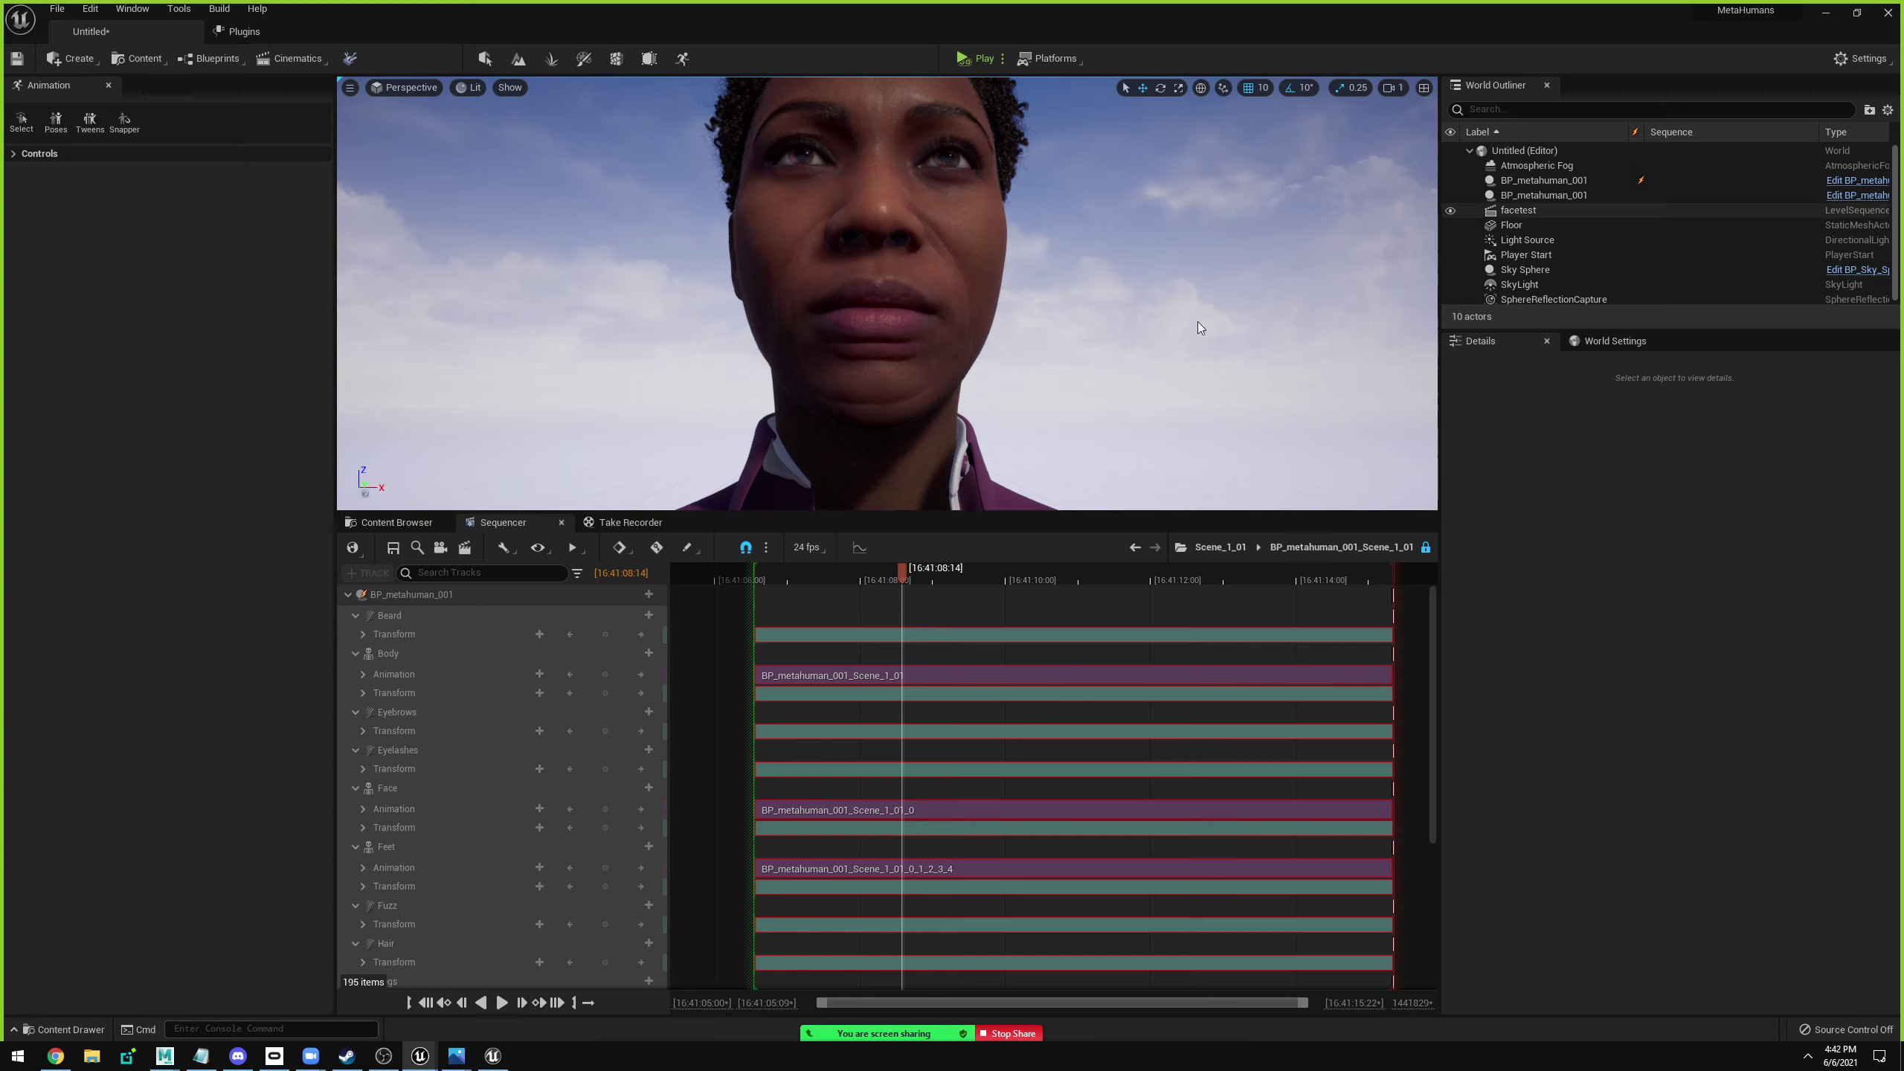
# Hide the duplicate BP_metahuman_001 actor, replay the facial animation, and select the Face track.
pyautogui.click(1449, 182)
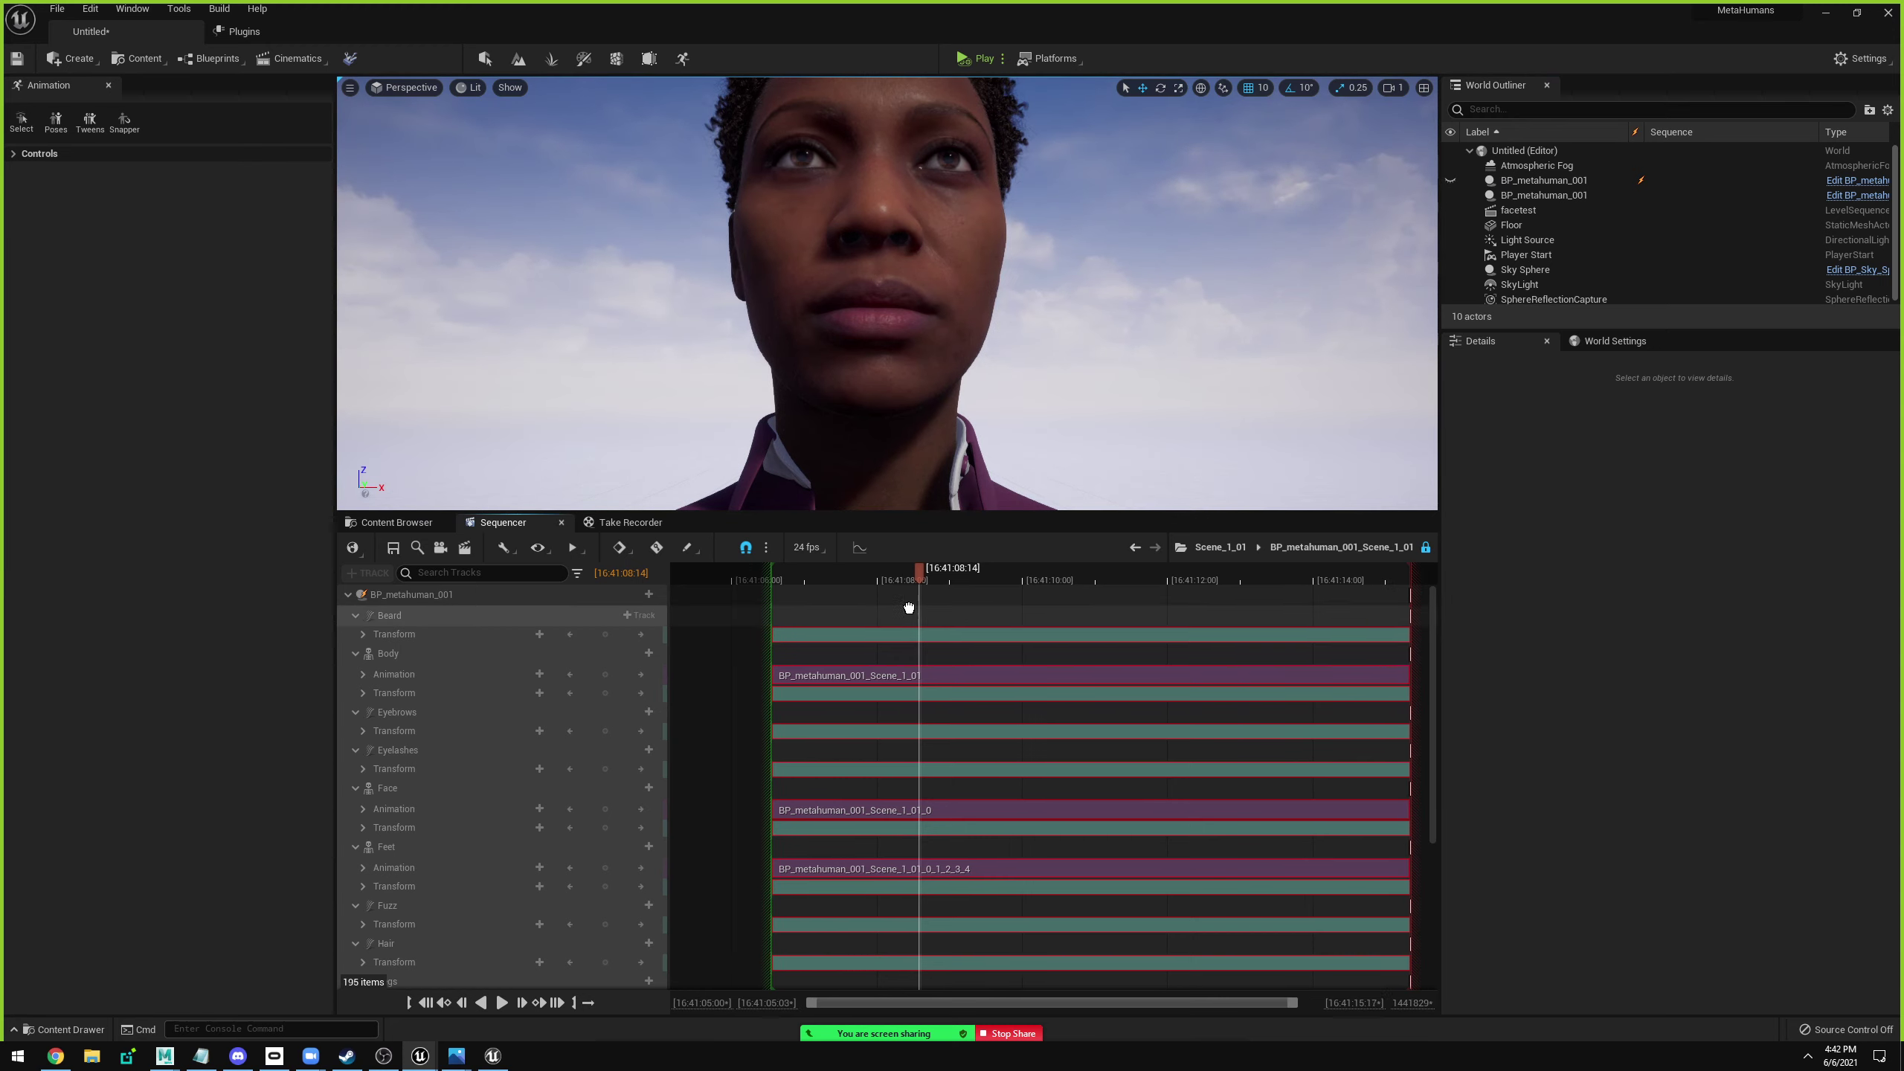
pyautogui.press('space')
pyautogui.press('space')
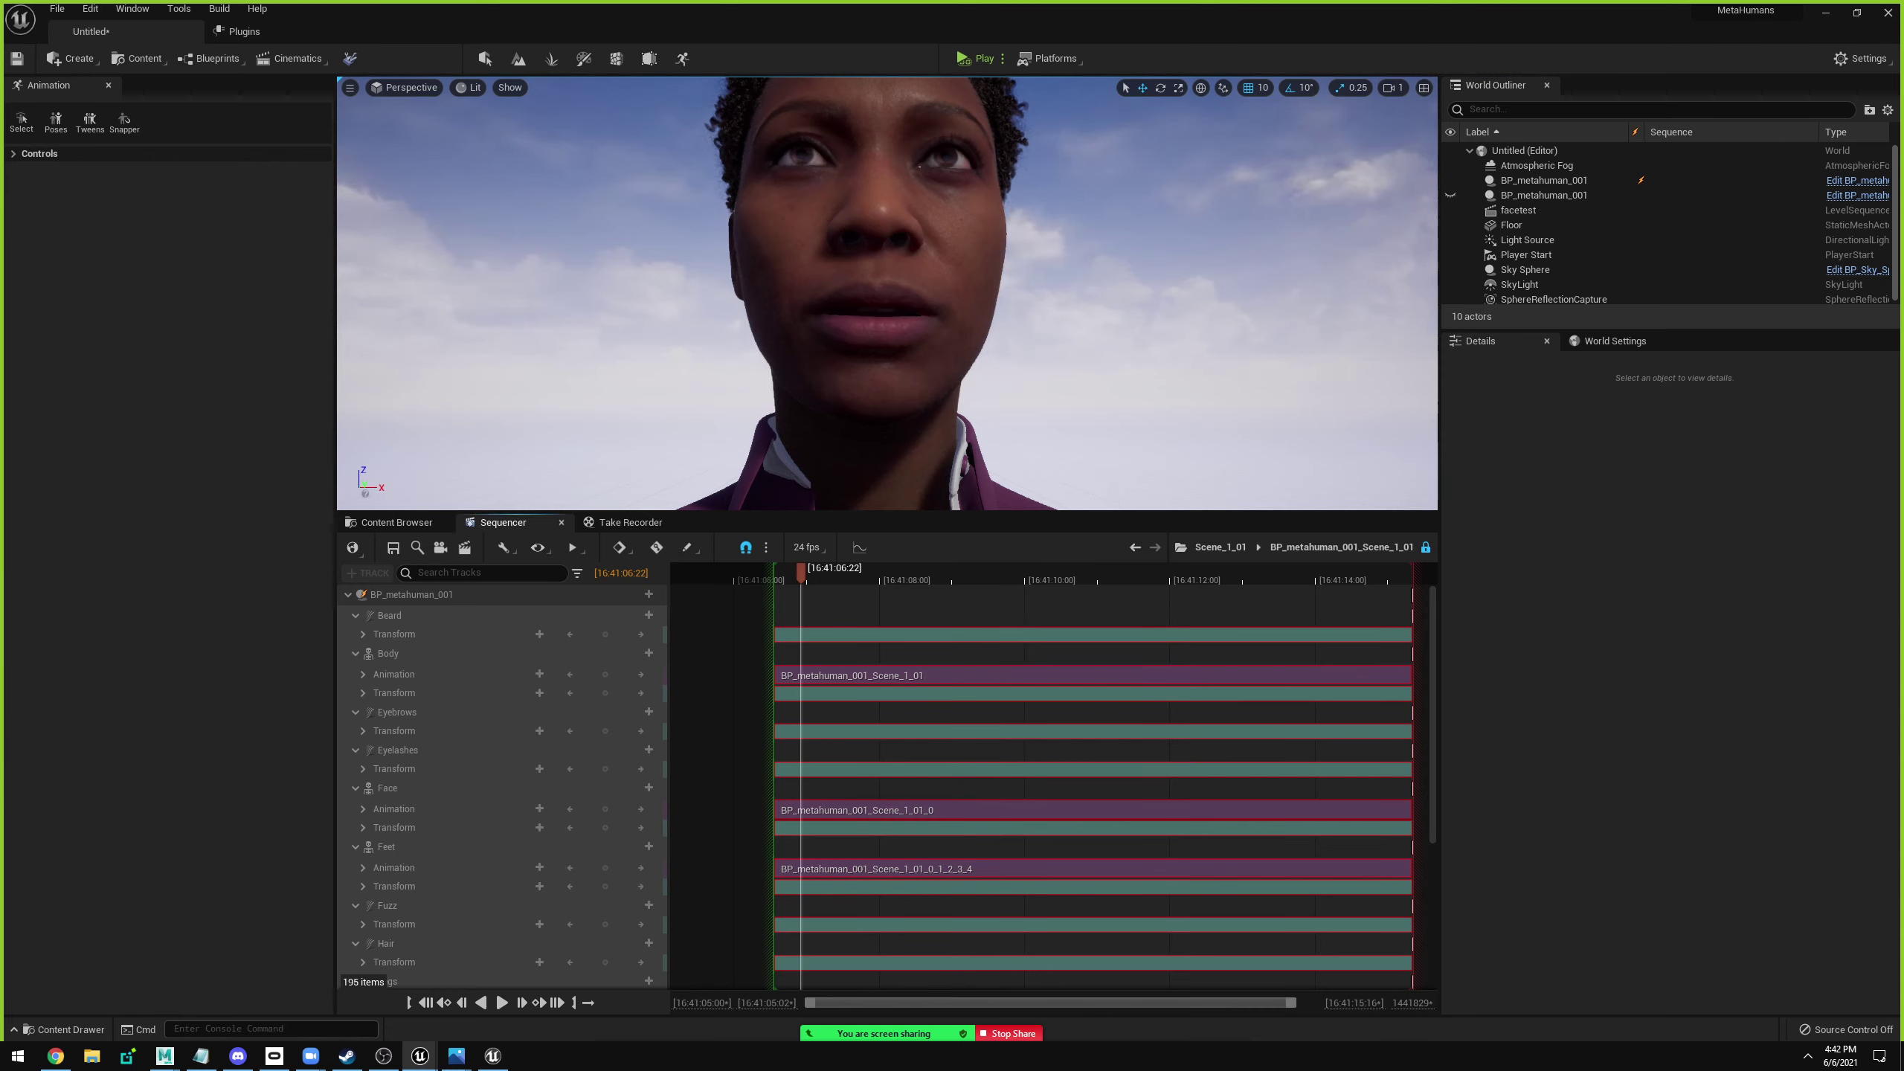
pyautogui.moveTo(988, 423); pyautogui.dragTo(988, 375, button='right')
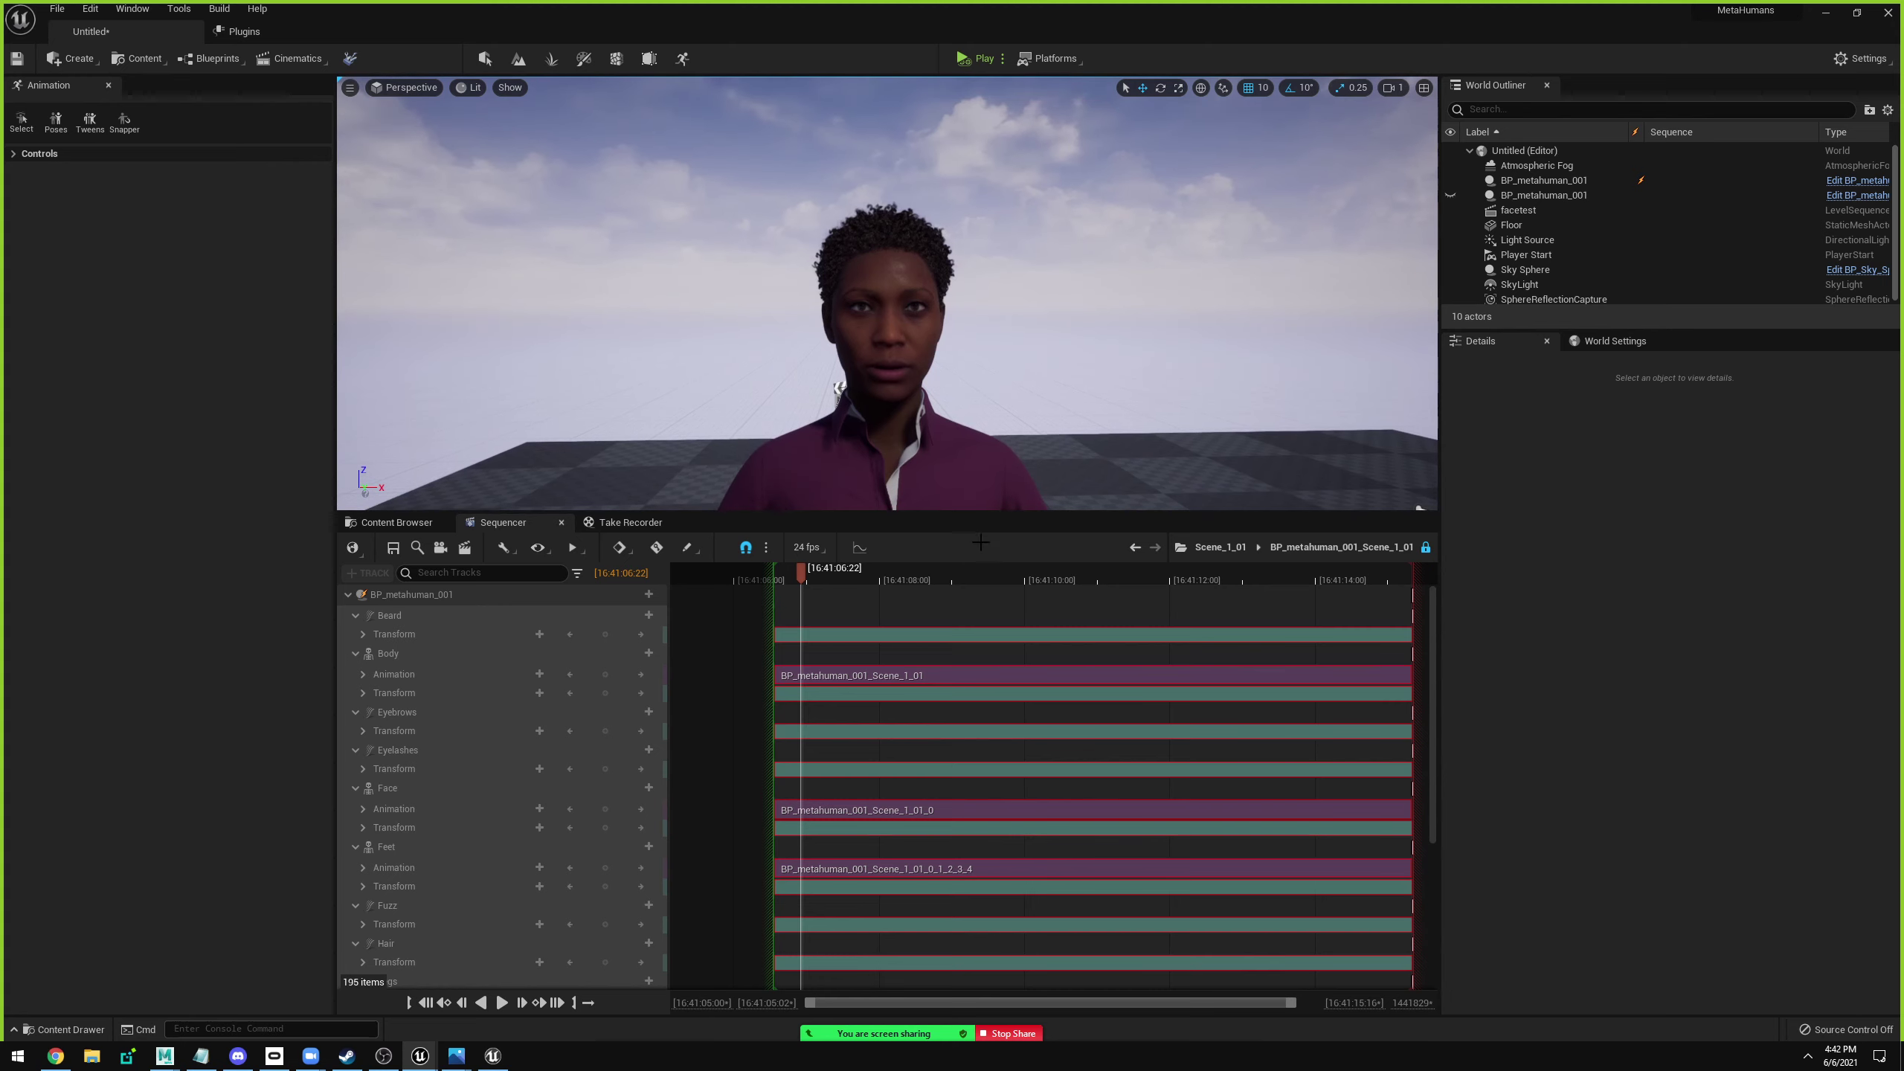
pyautogui.press('space')
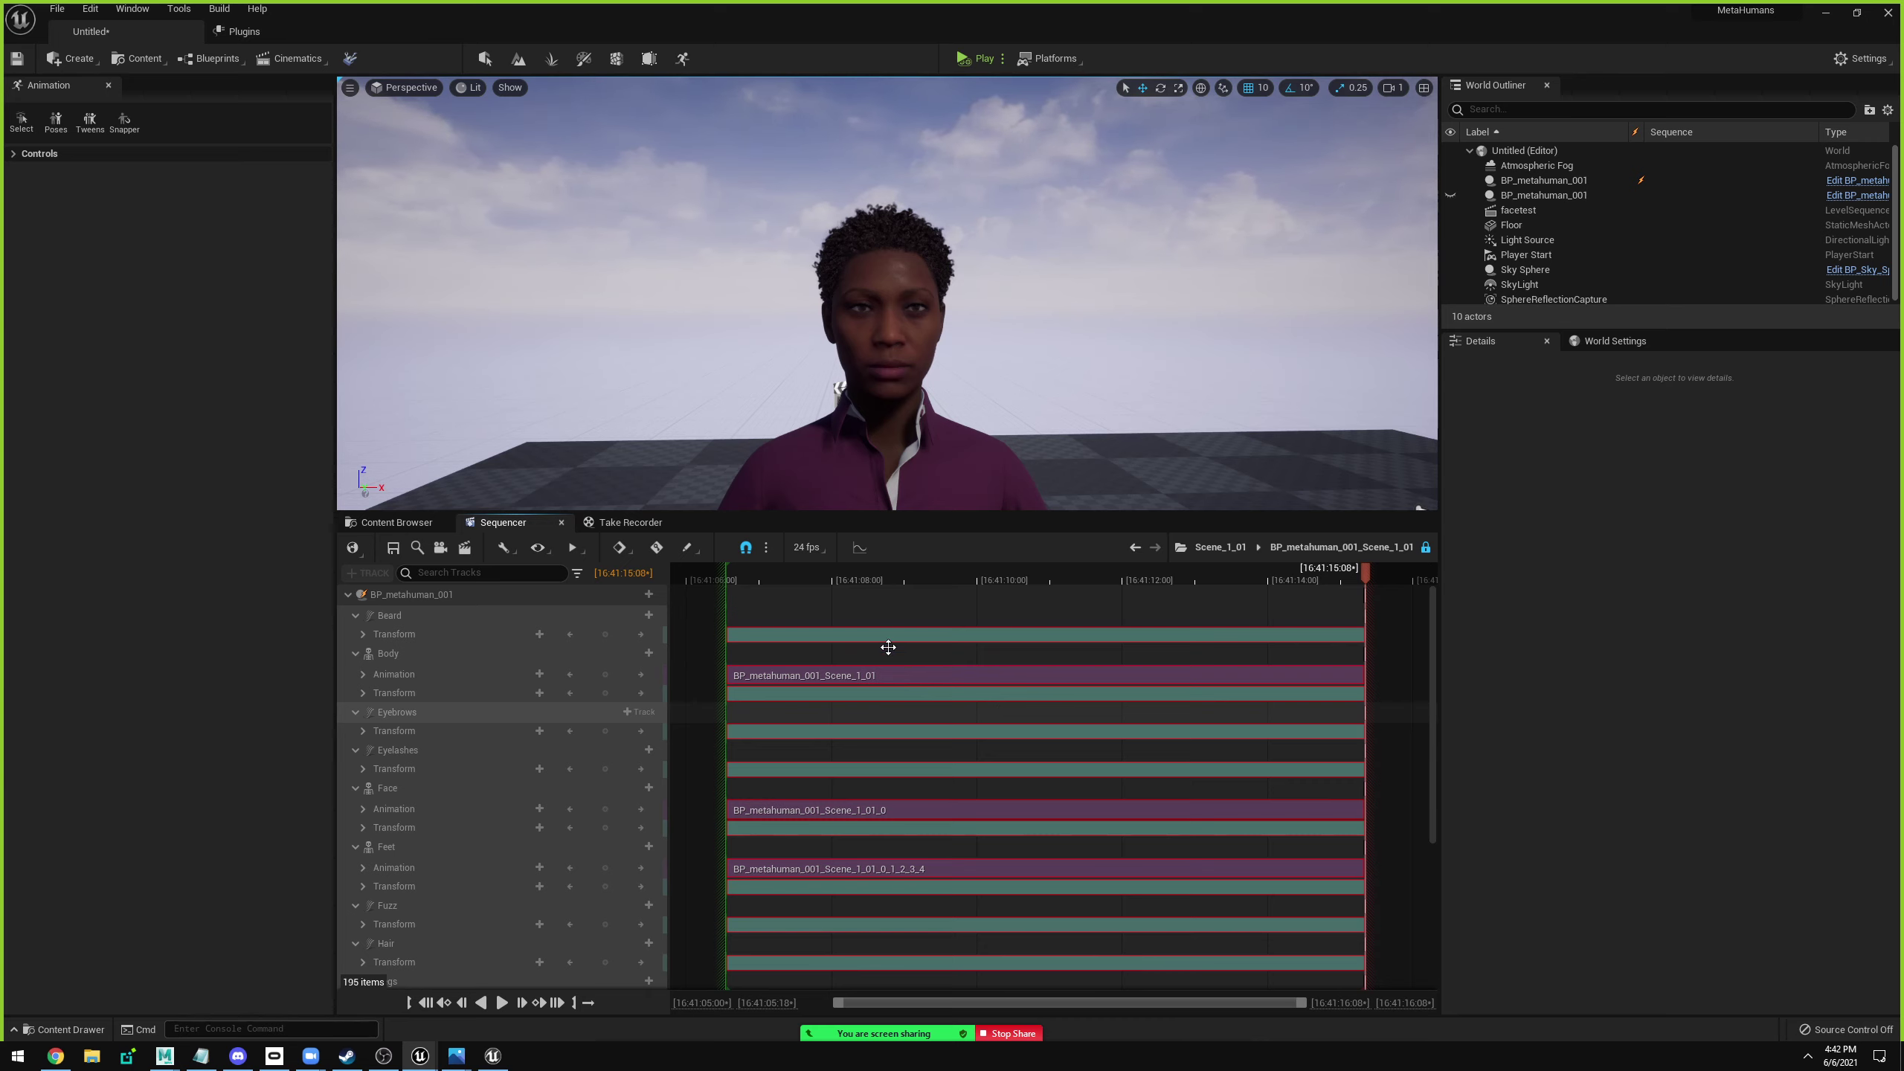
pyautogui.press('space')
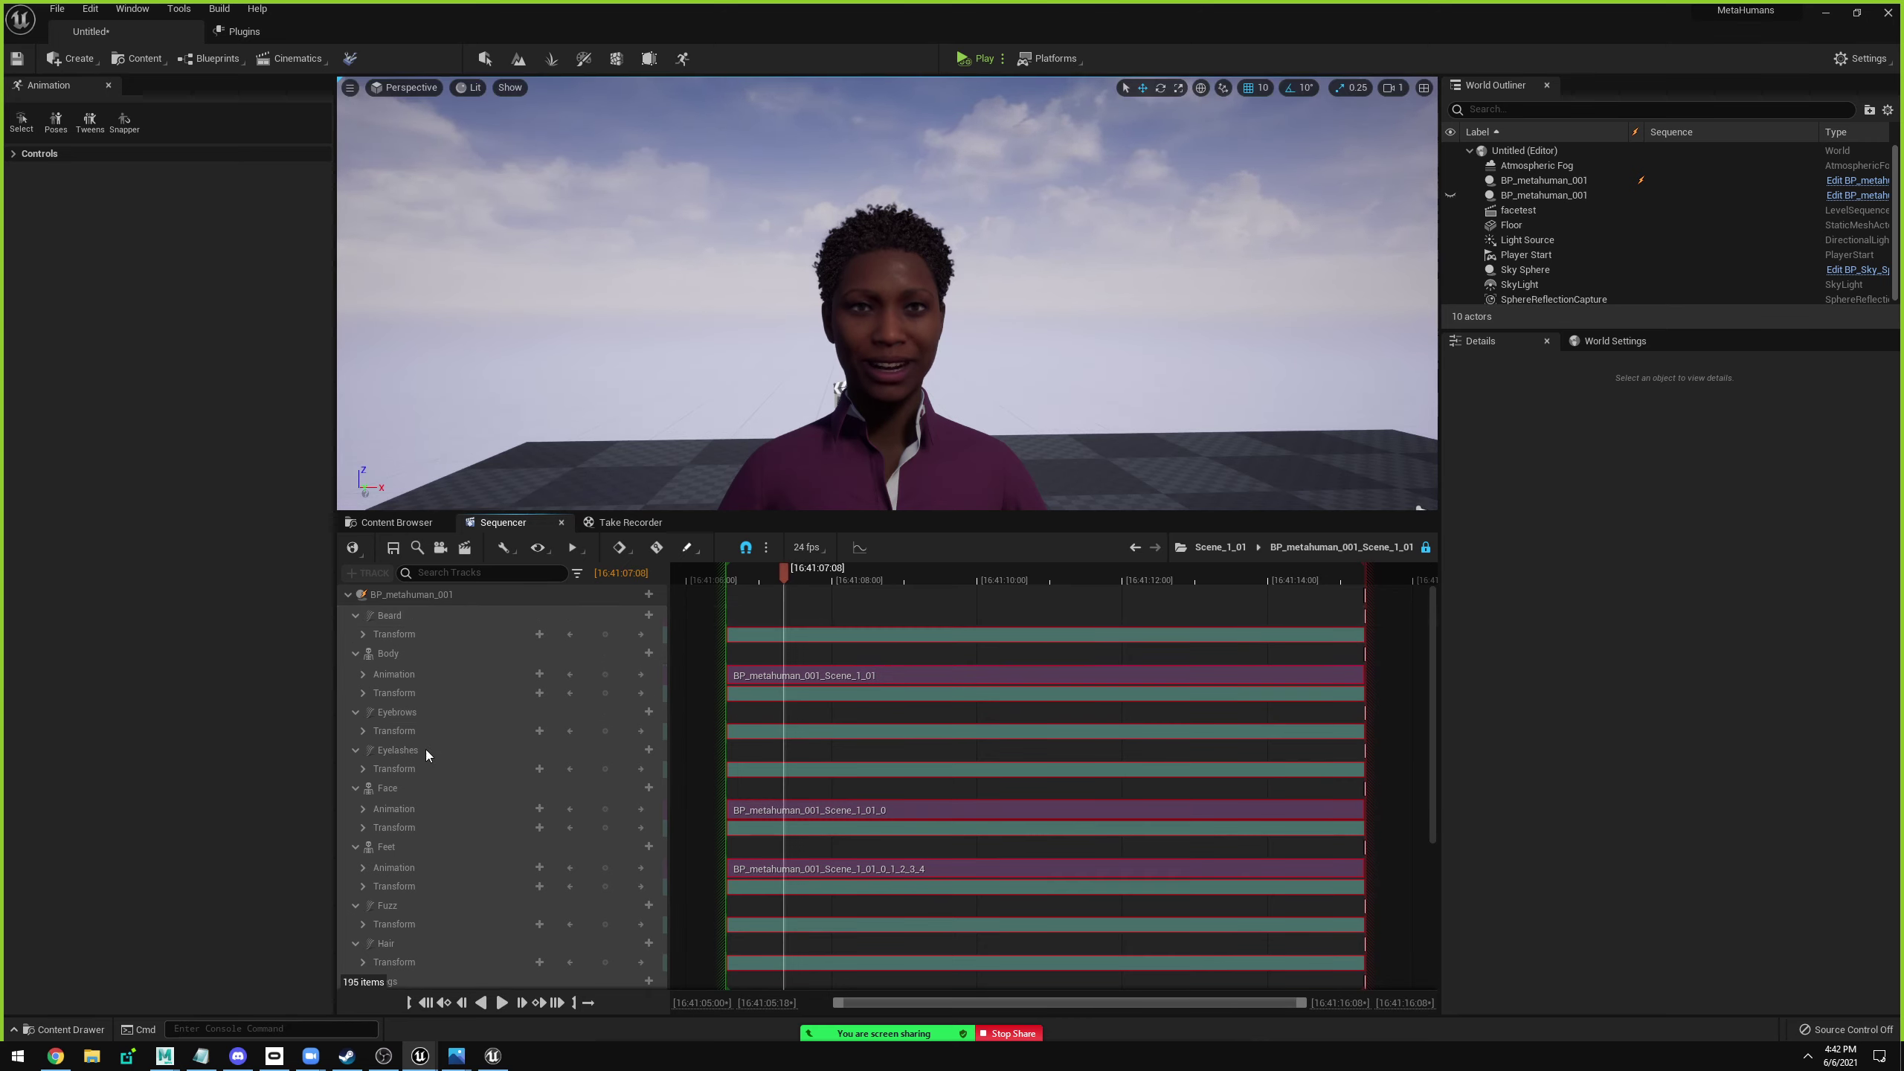
pyautogui.click(386, 790)
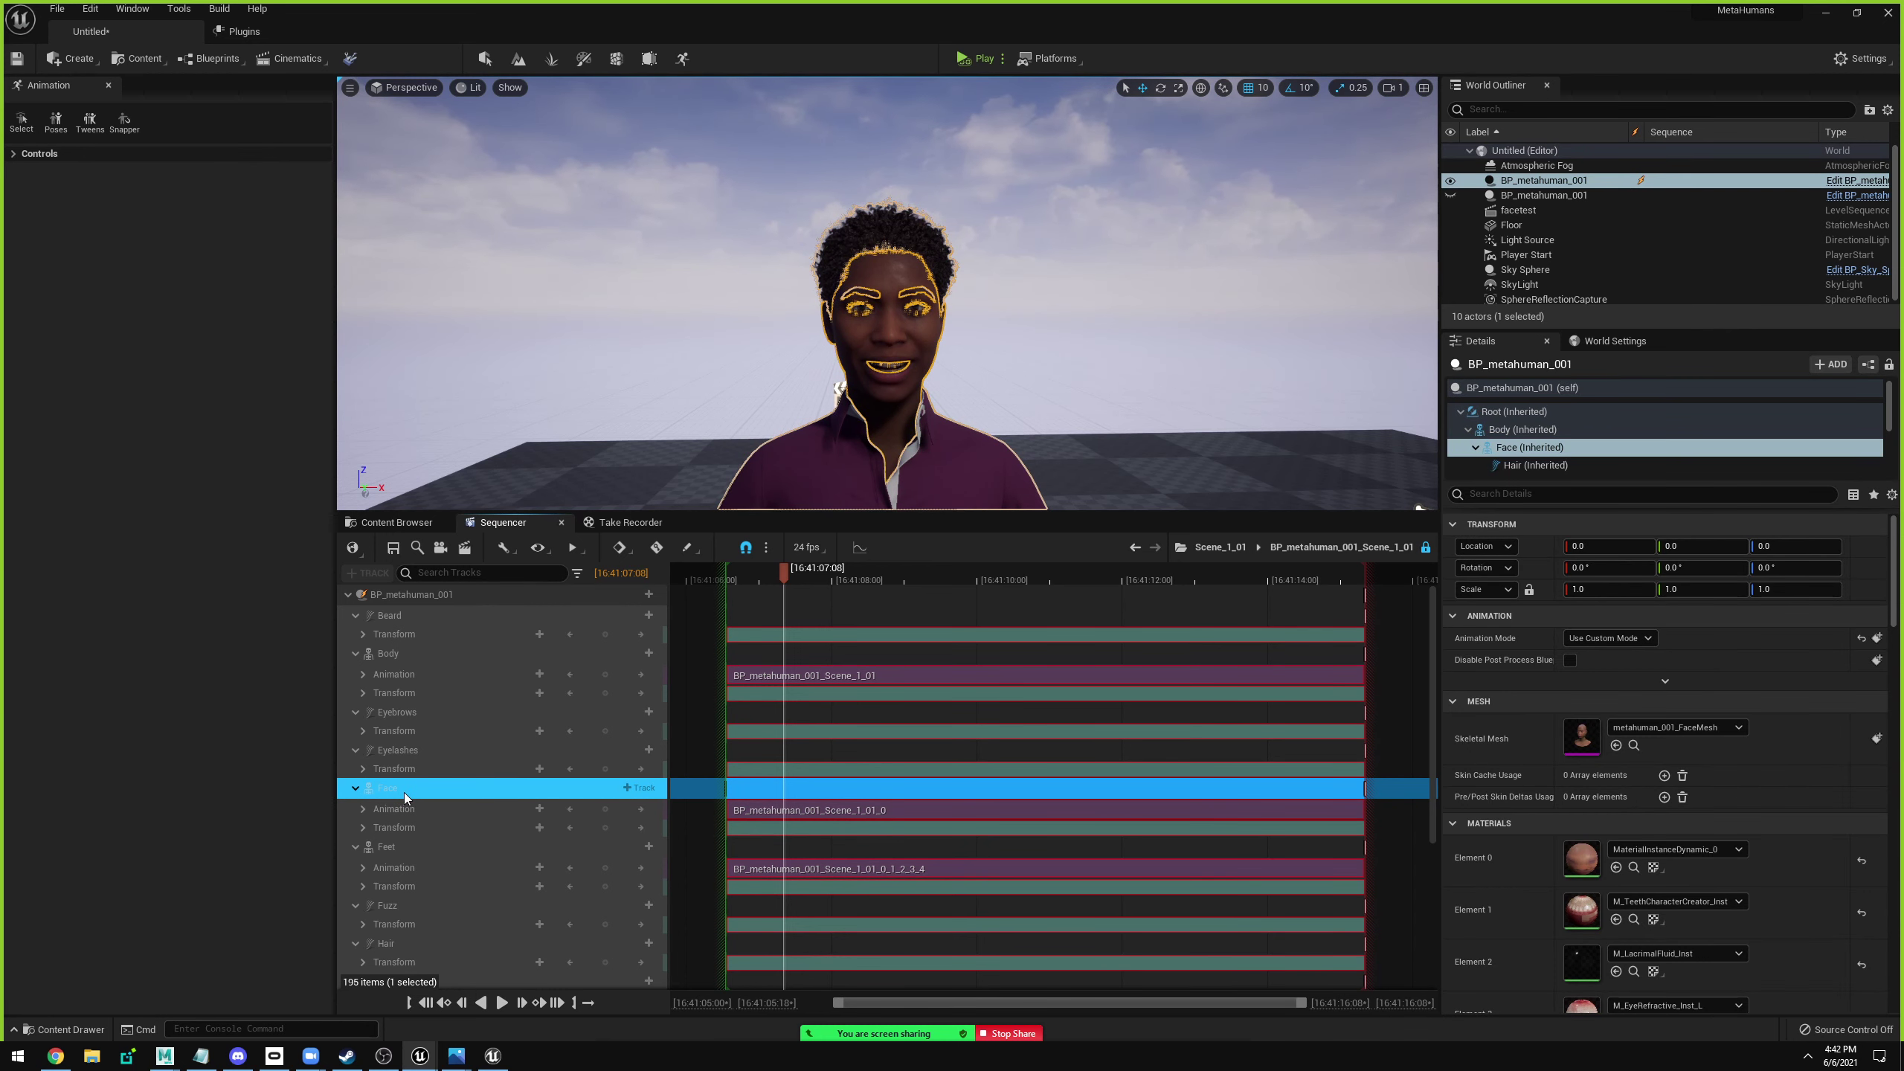
# Create a linked animation sequence from the Face track in a new SampleMetaHumans folder, yuzanimasyon.
pyautogui.rightClick(409, 789)
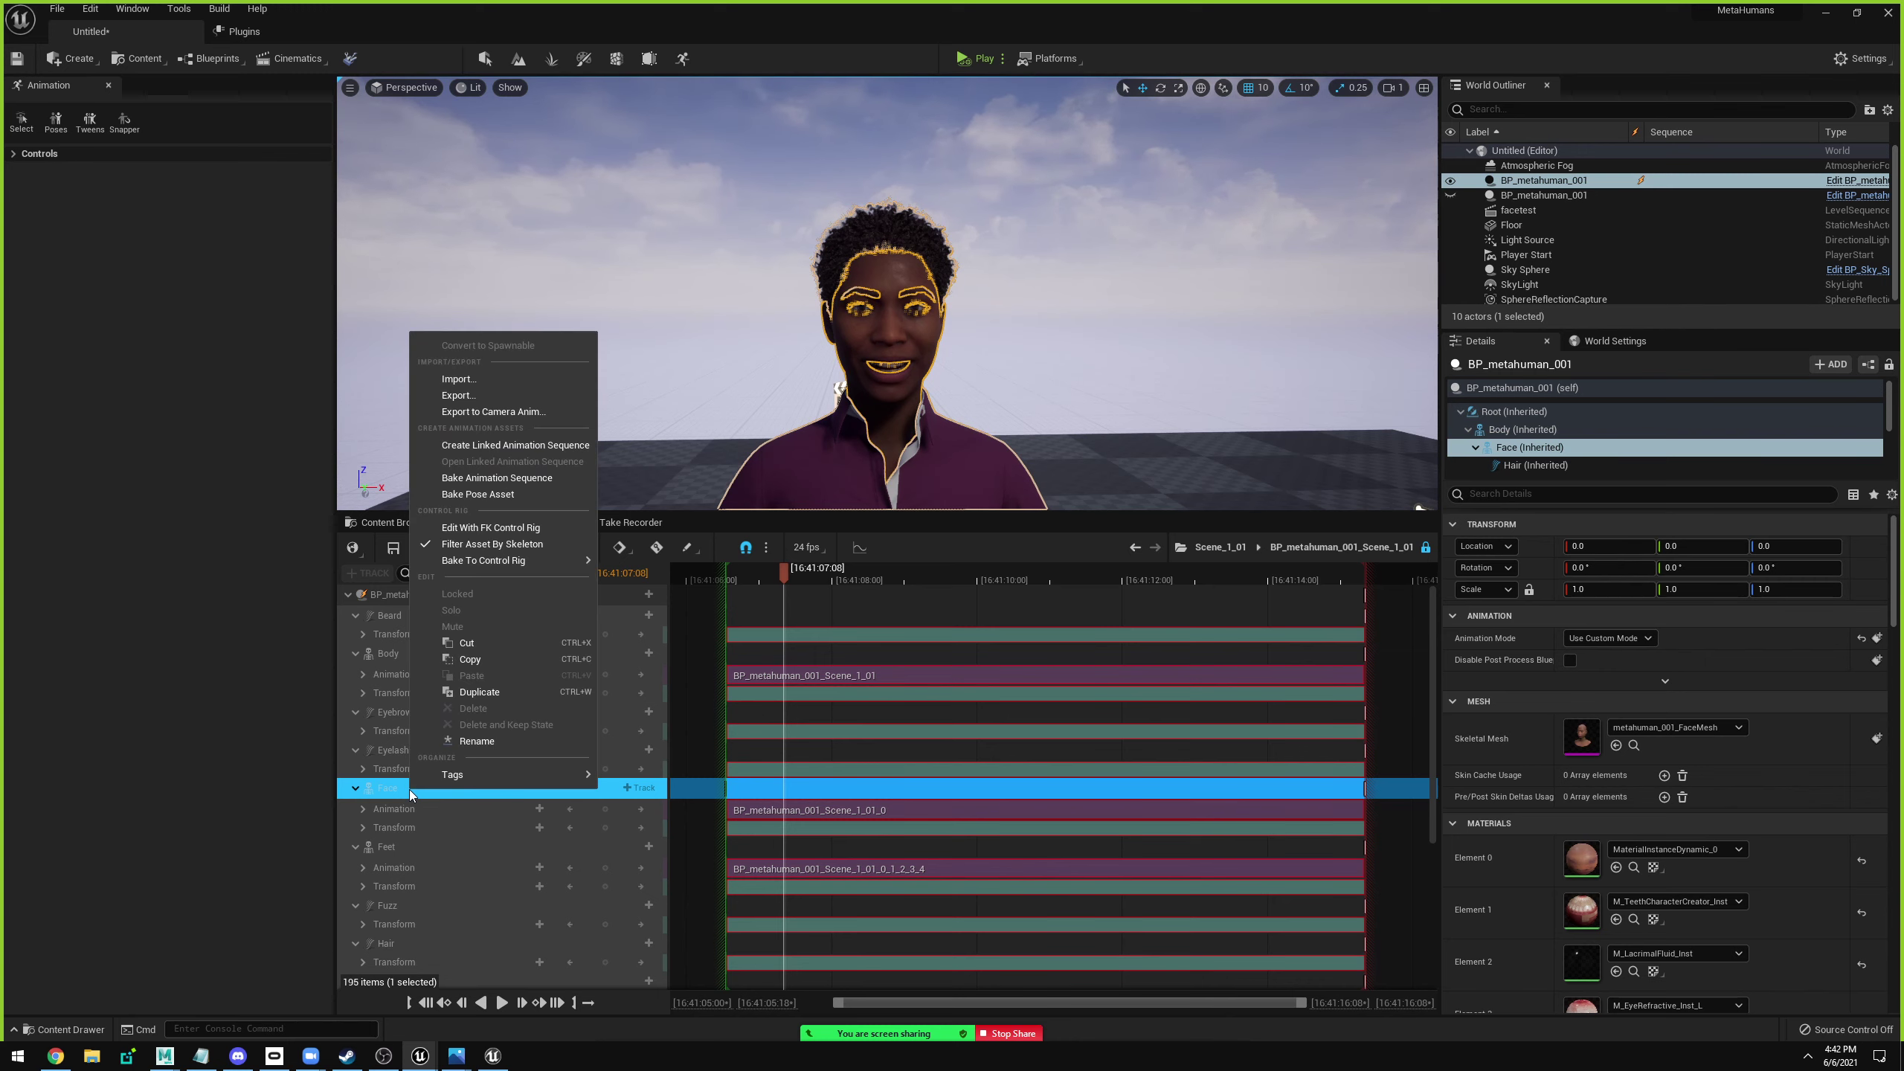
pyautogui.click(500, 444)
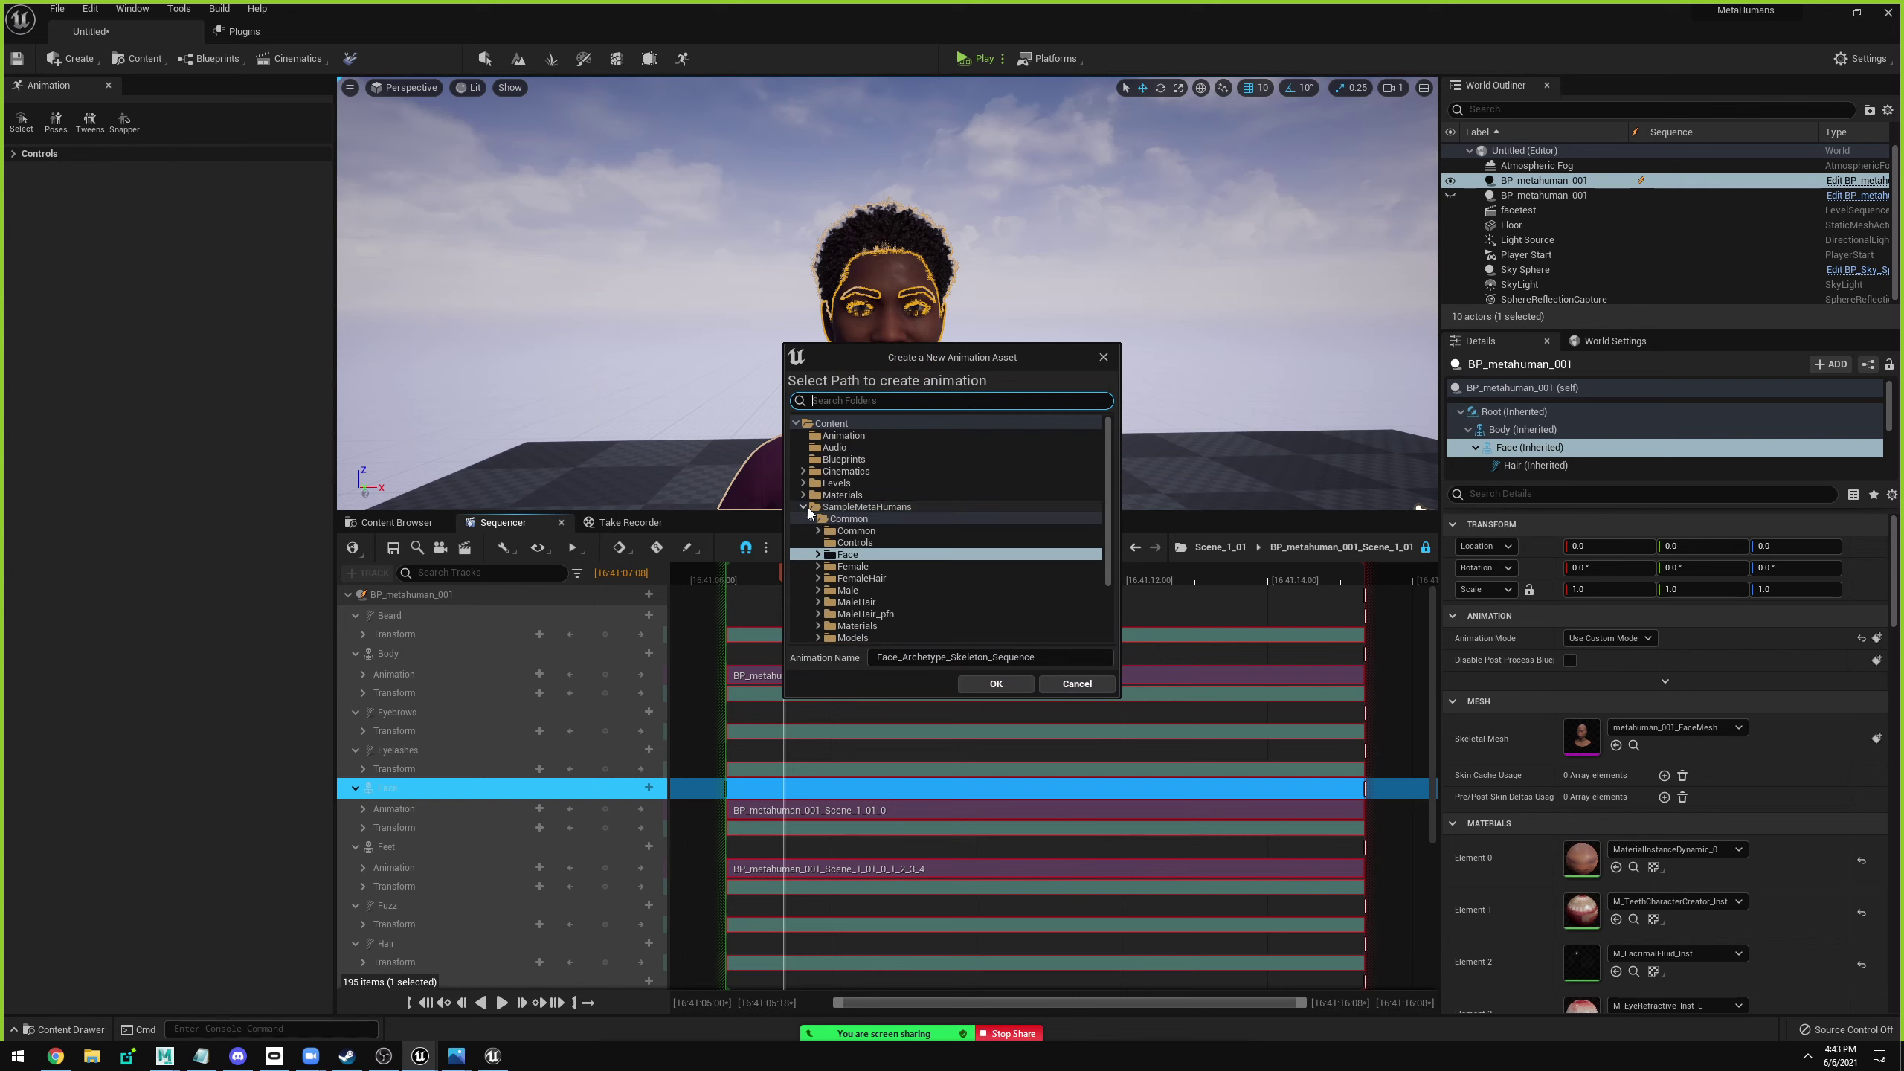
pyautogui.rightClick(889, 509)
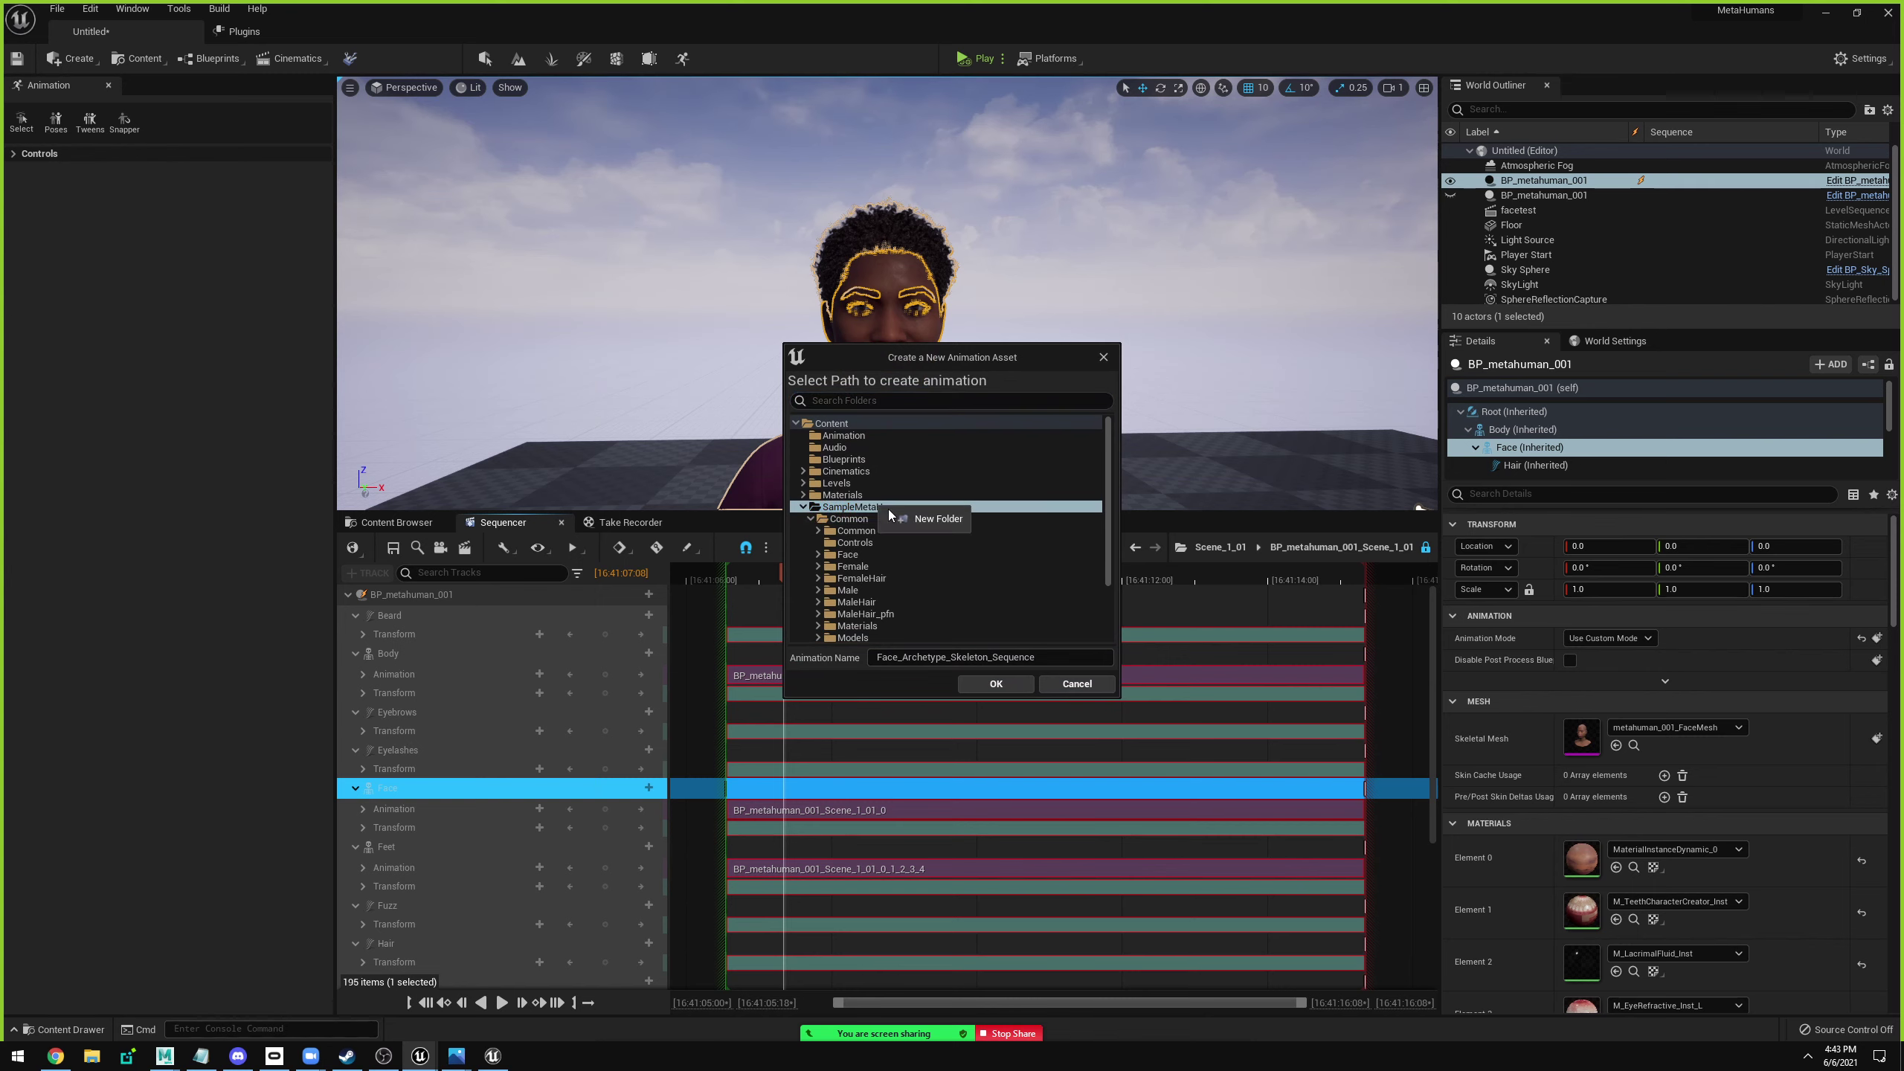
pyautogui.click(922, 519)
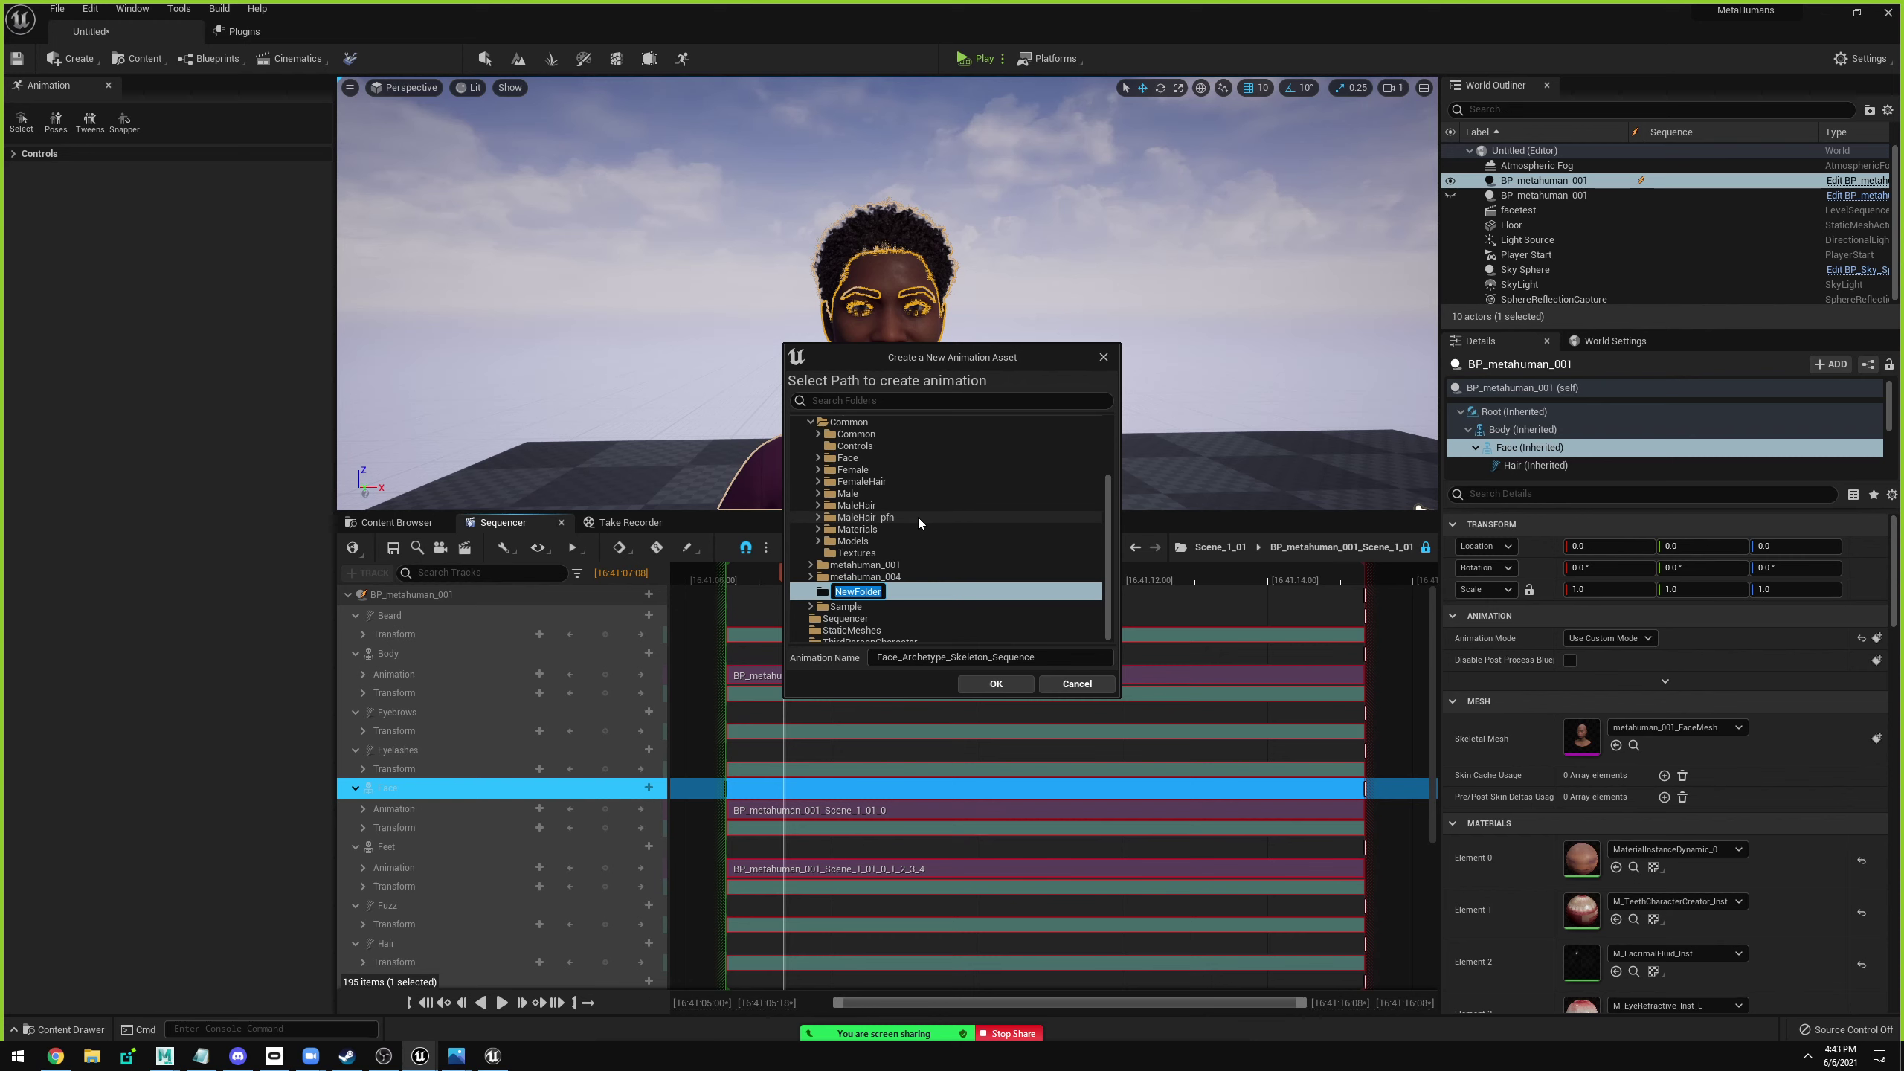
pyautogui.write('yuzanimasy')
pyautogui.write('on')
pyautogui.press('Return')
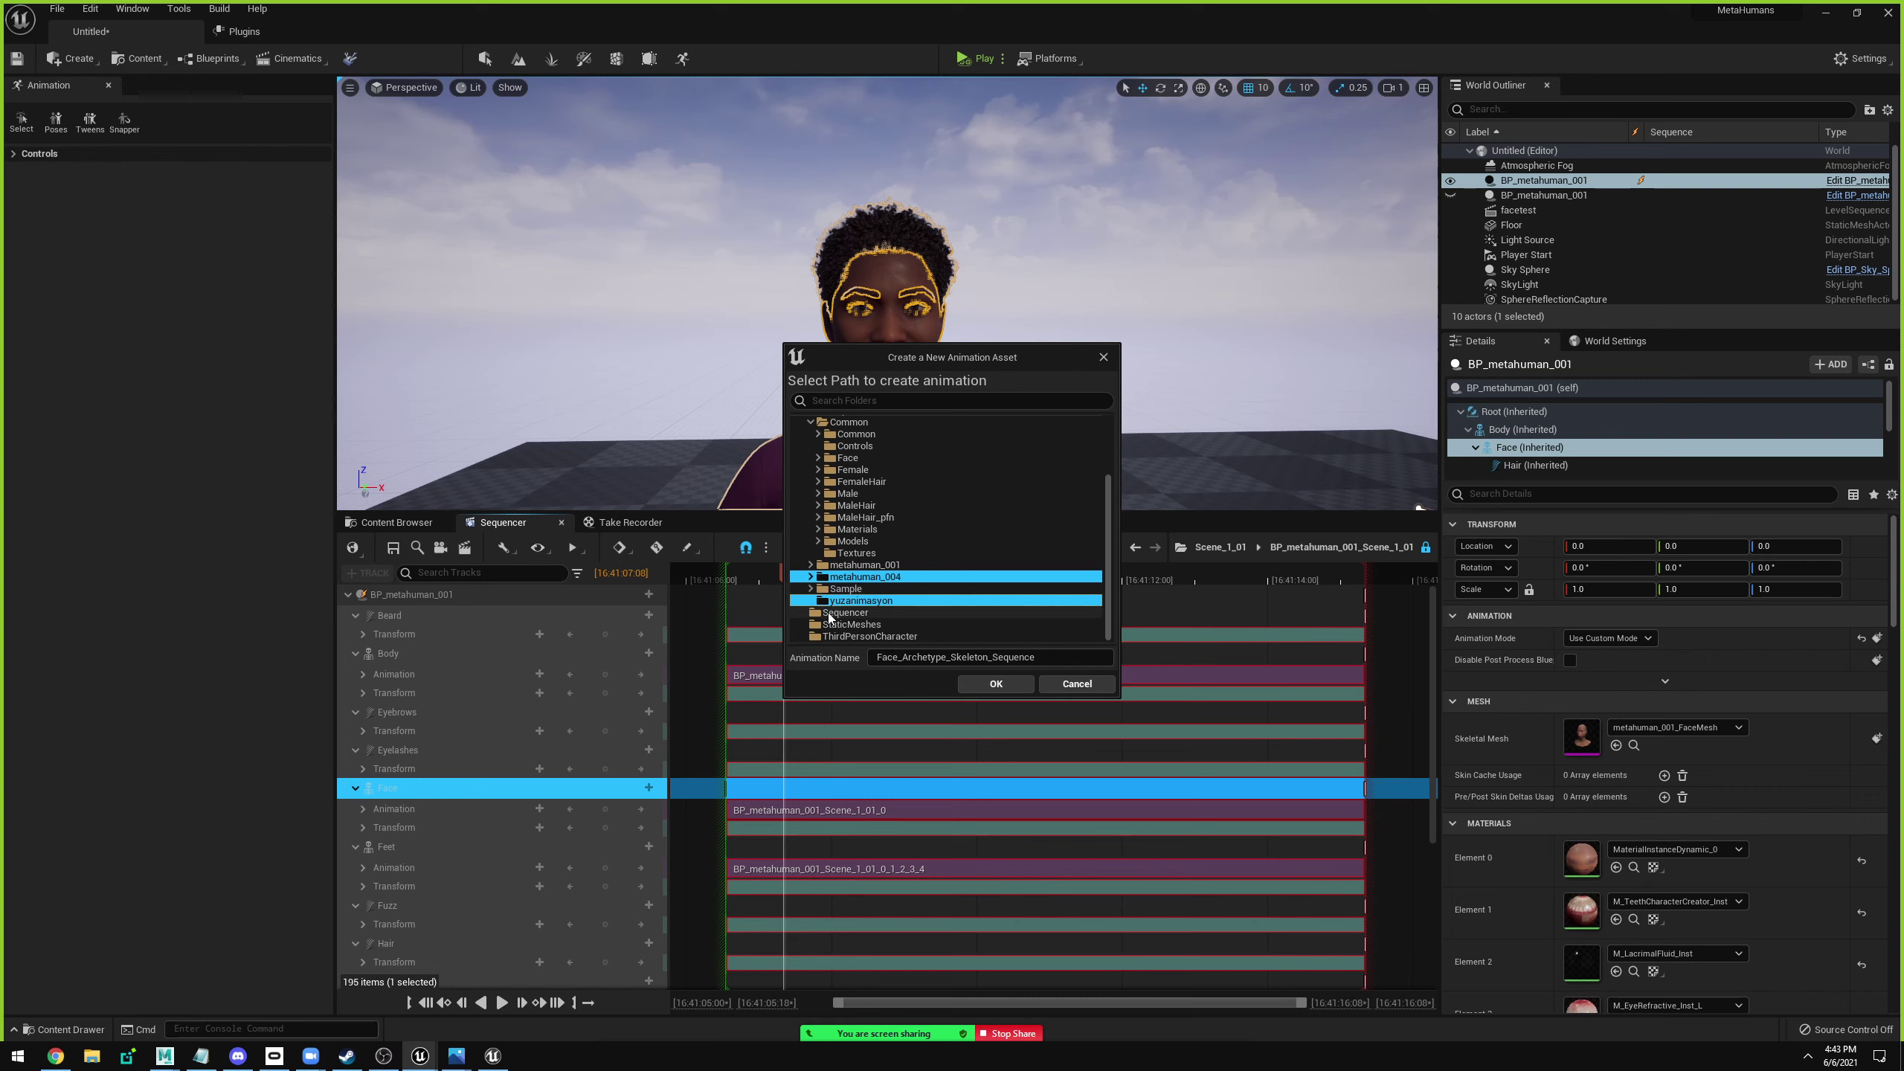
# Name the animation test1 and export the Face recording into it.
pyautogui.press('Tab')
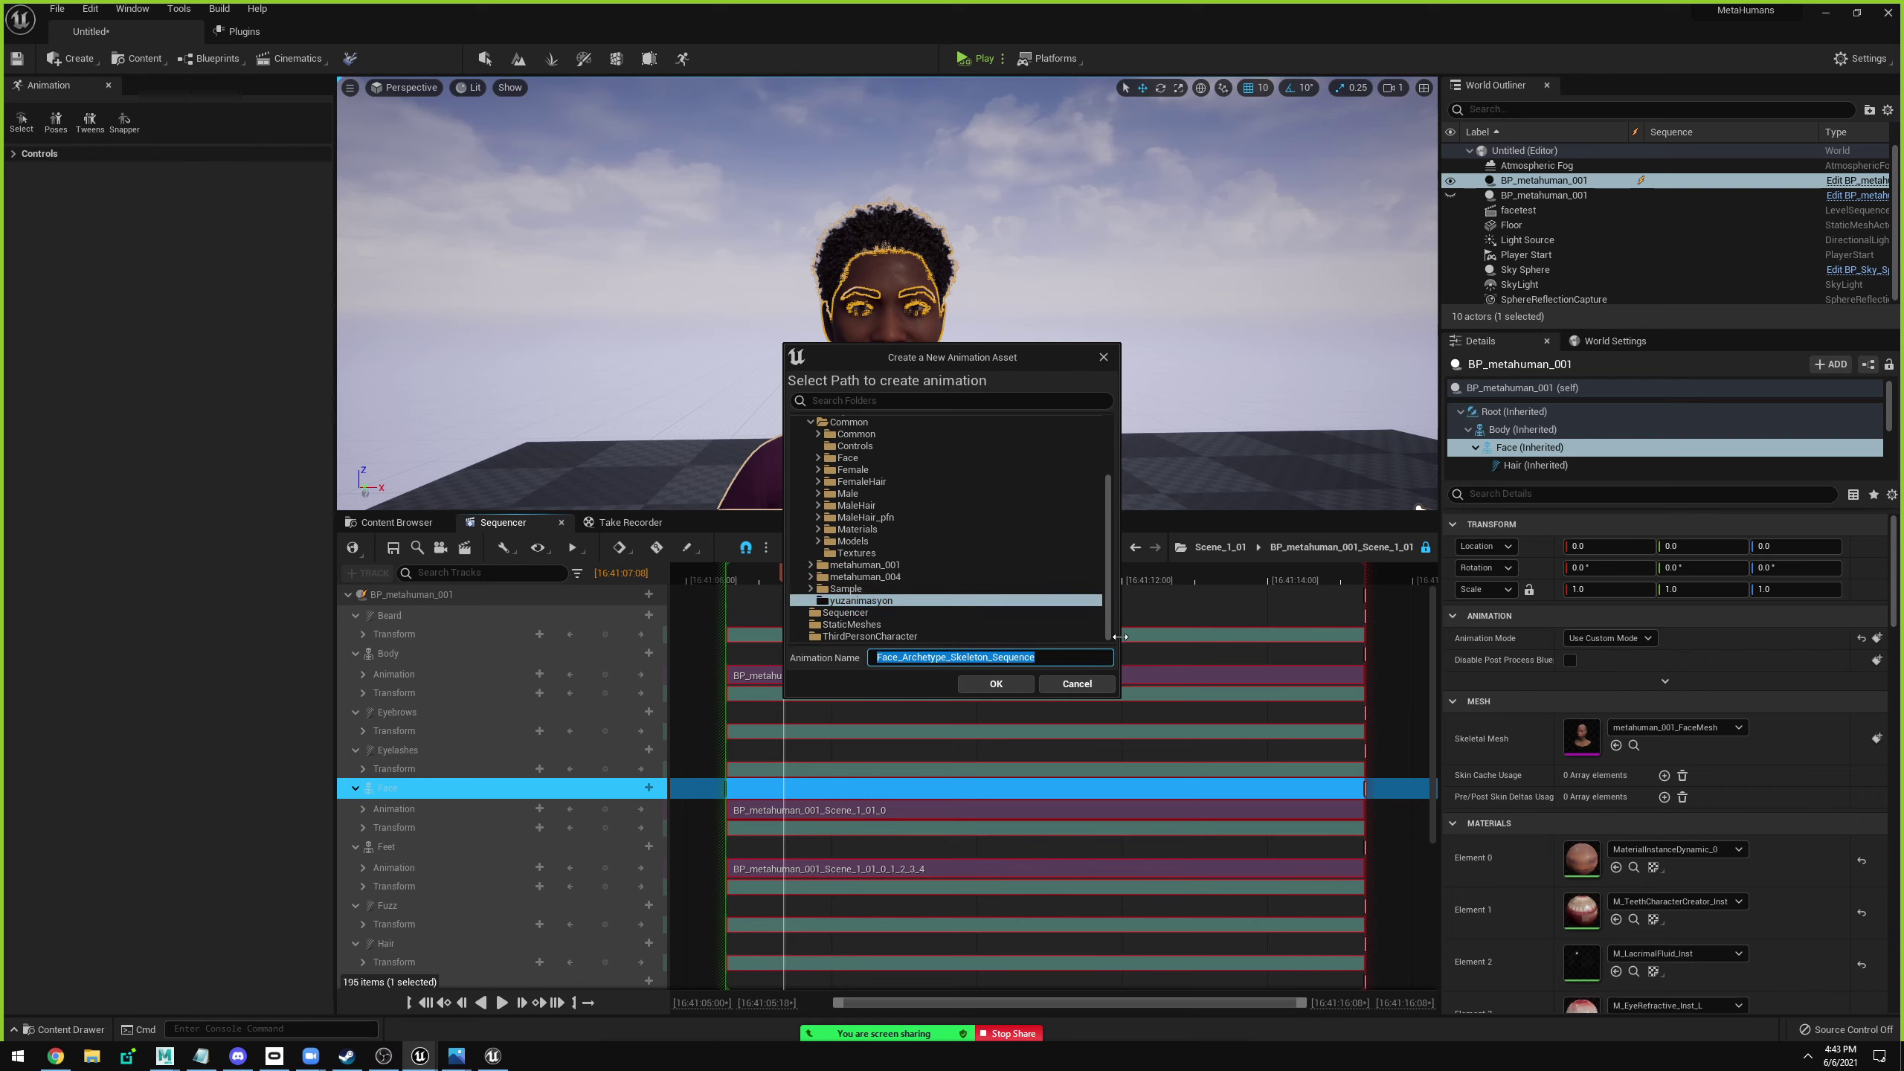
pyautogui.write('test1')
pyautogui.click(1014, 685)
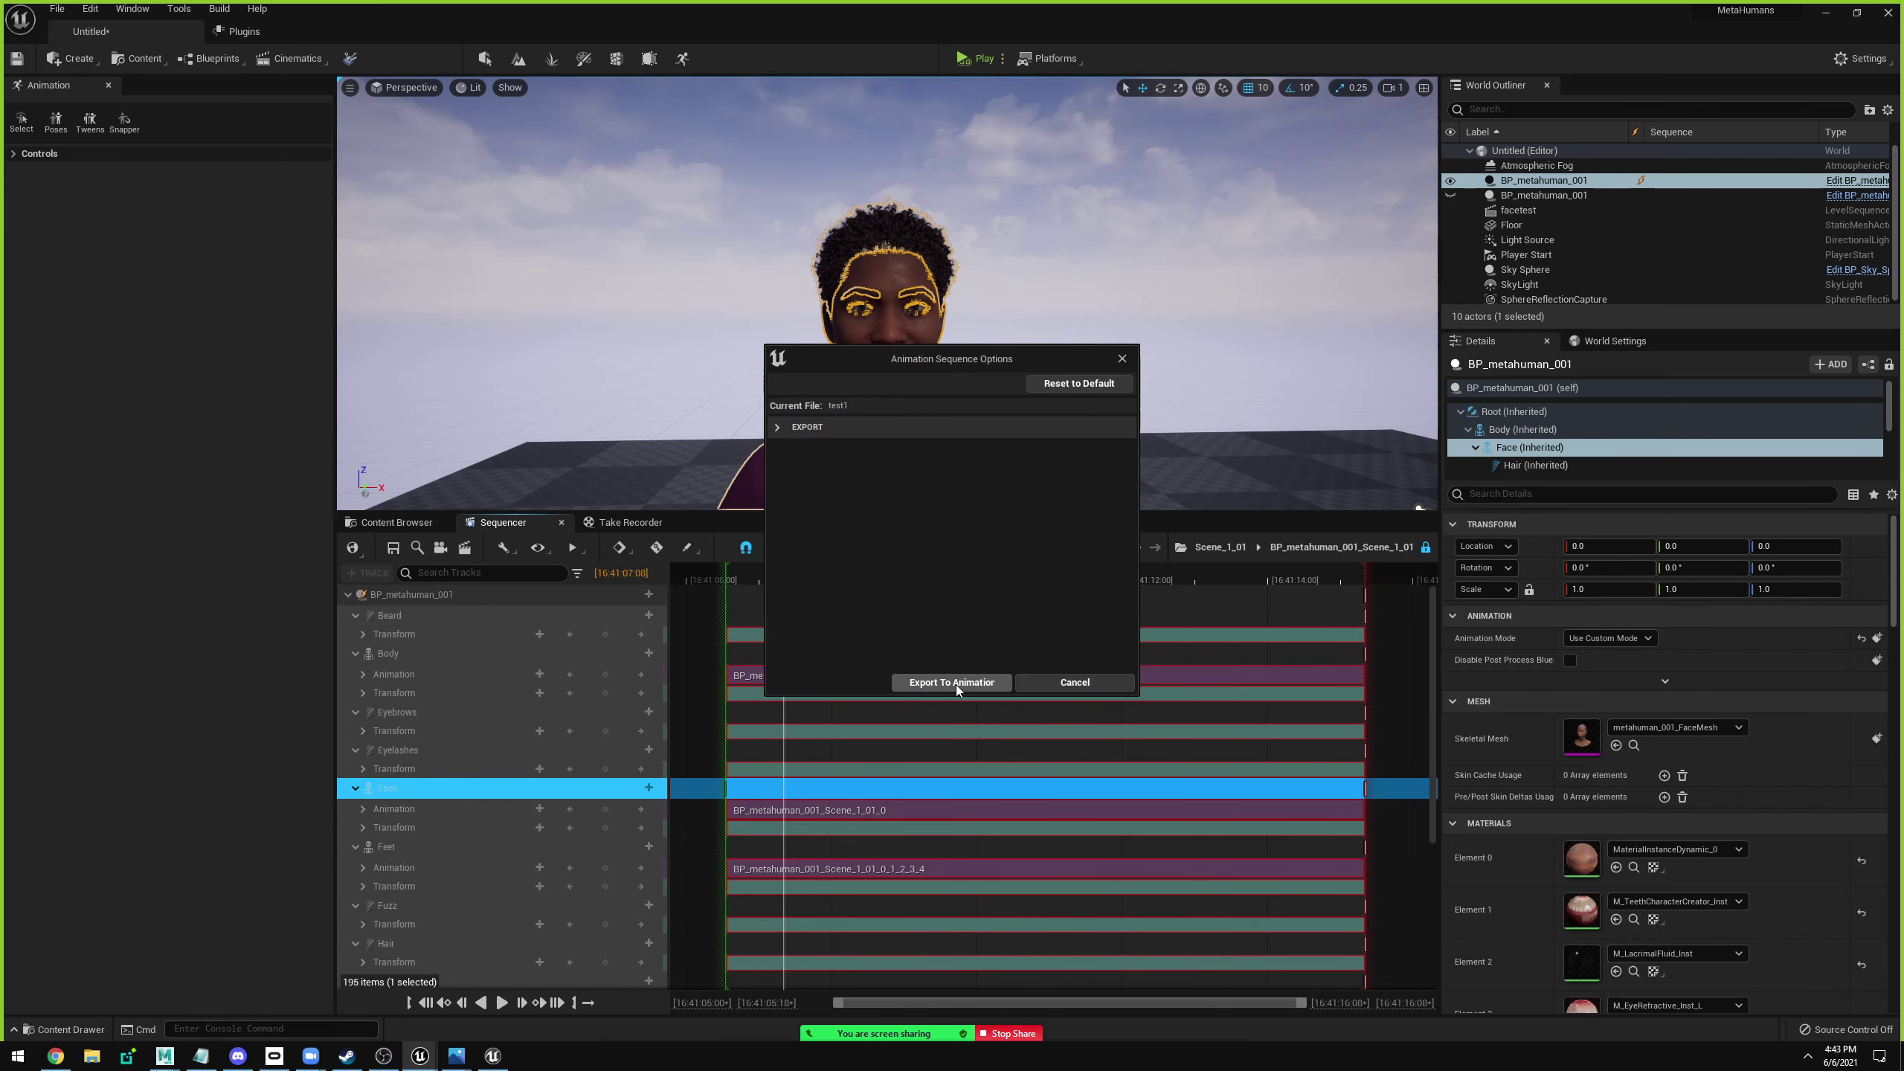
pyautogui.click(775, 429)
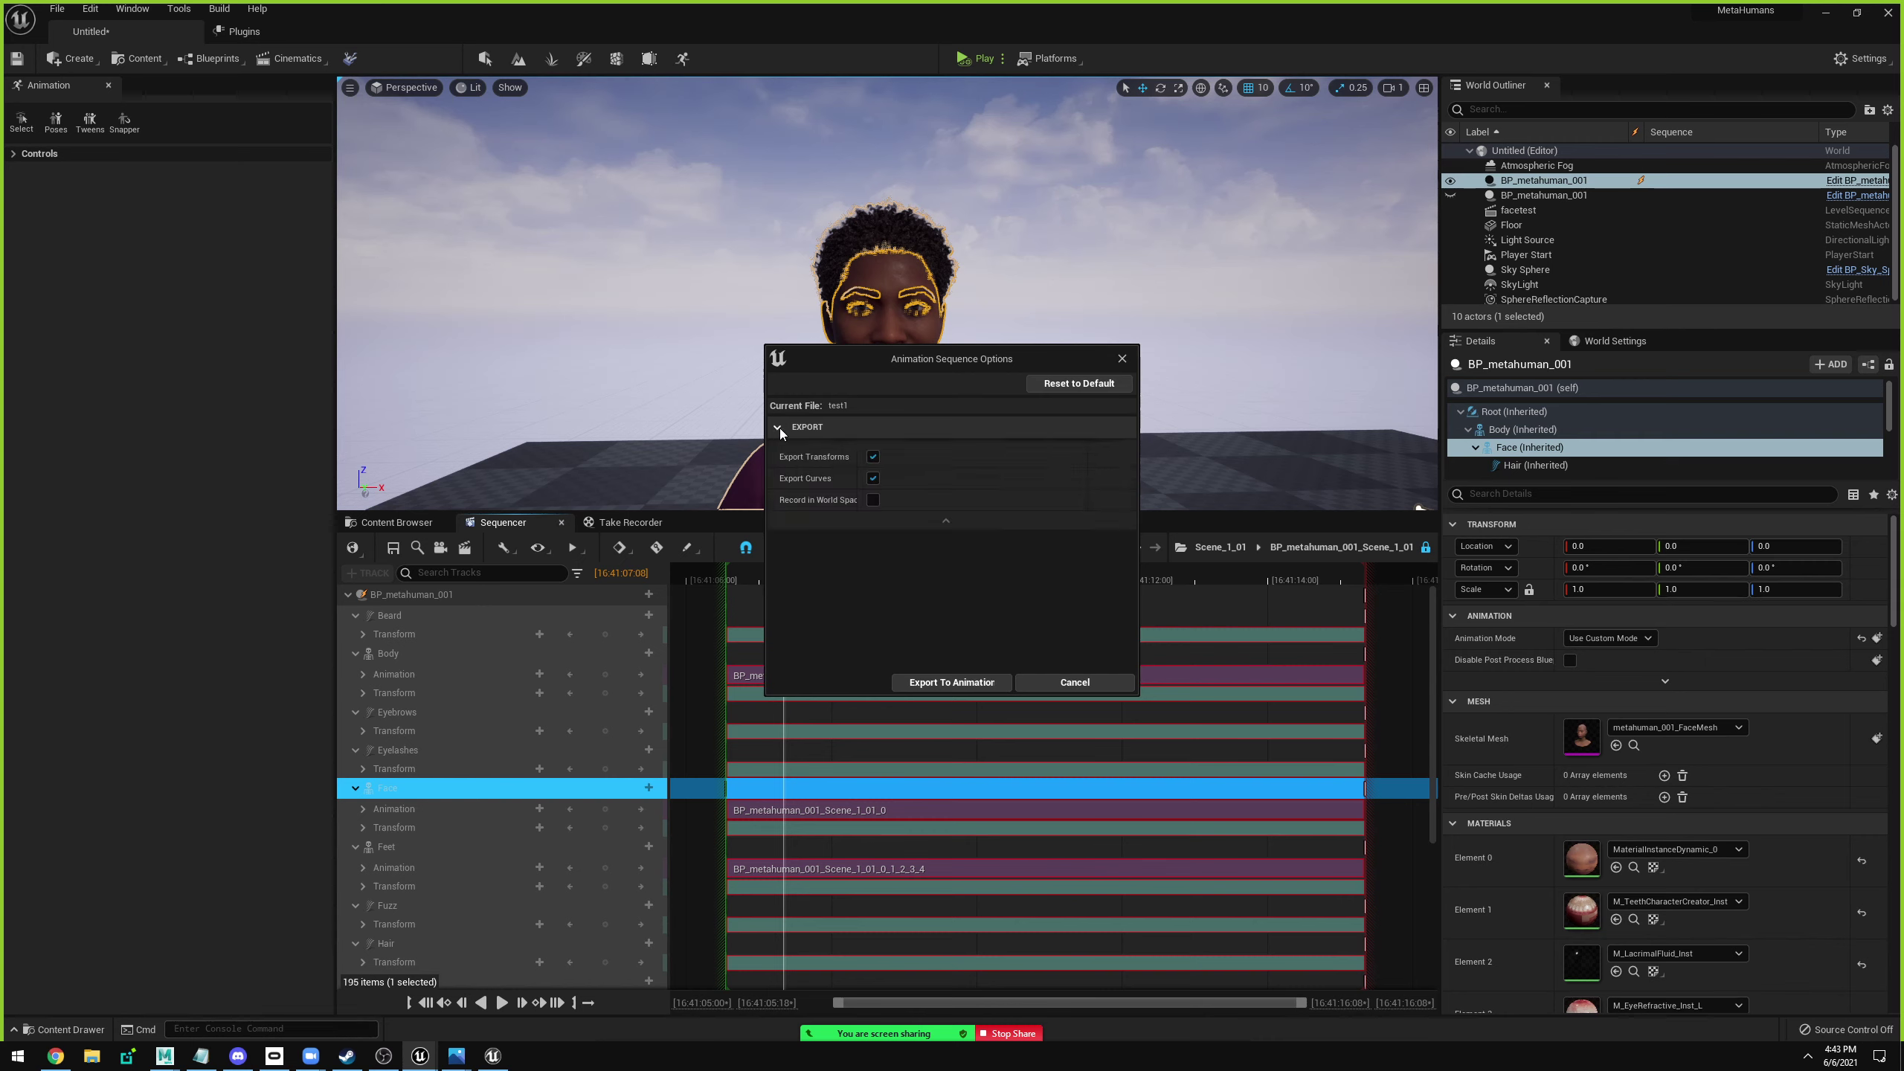
pyautogui.click(956, 682)
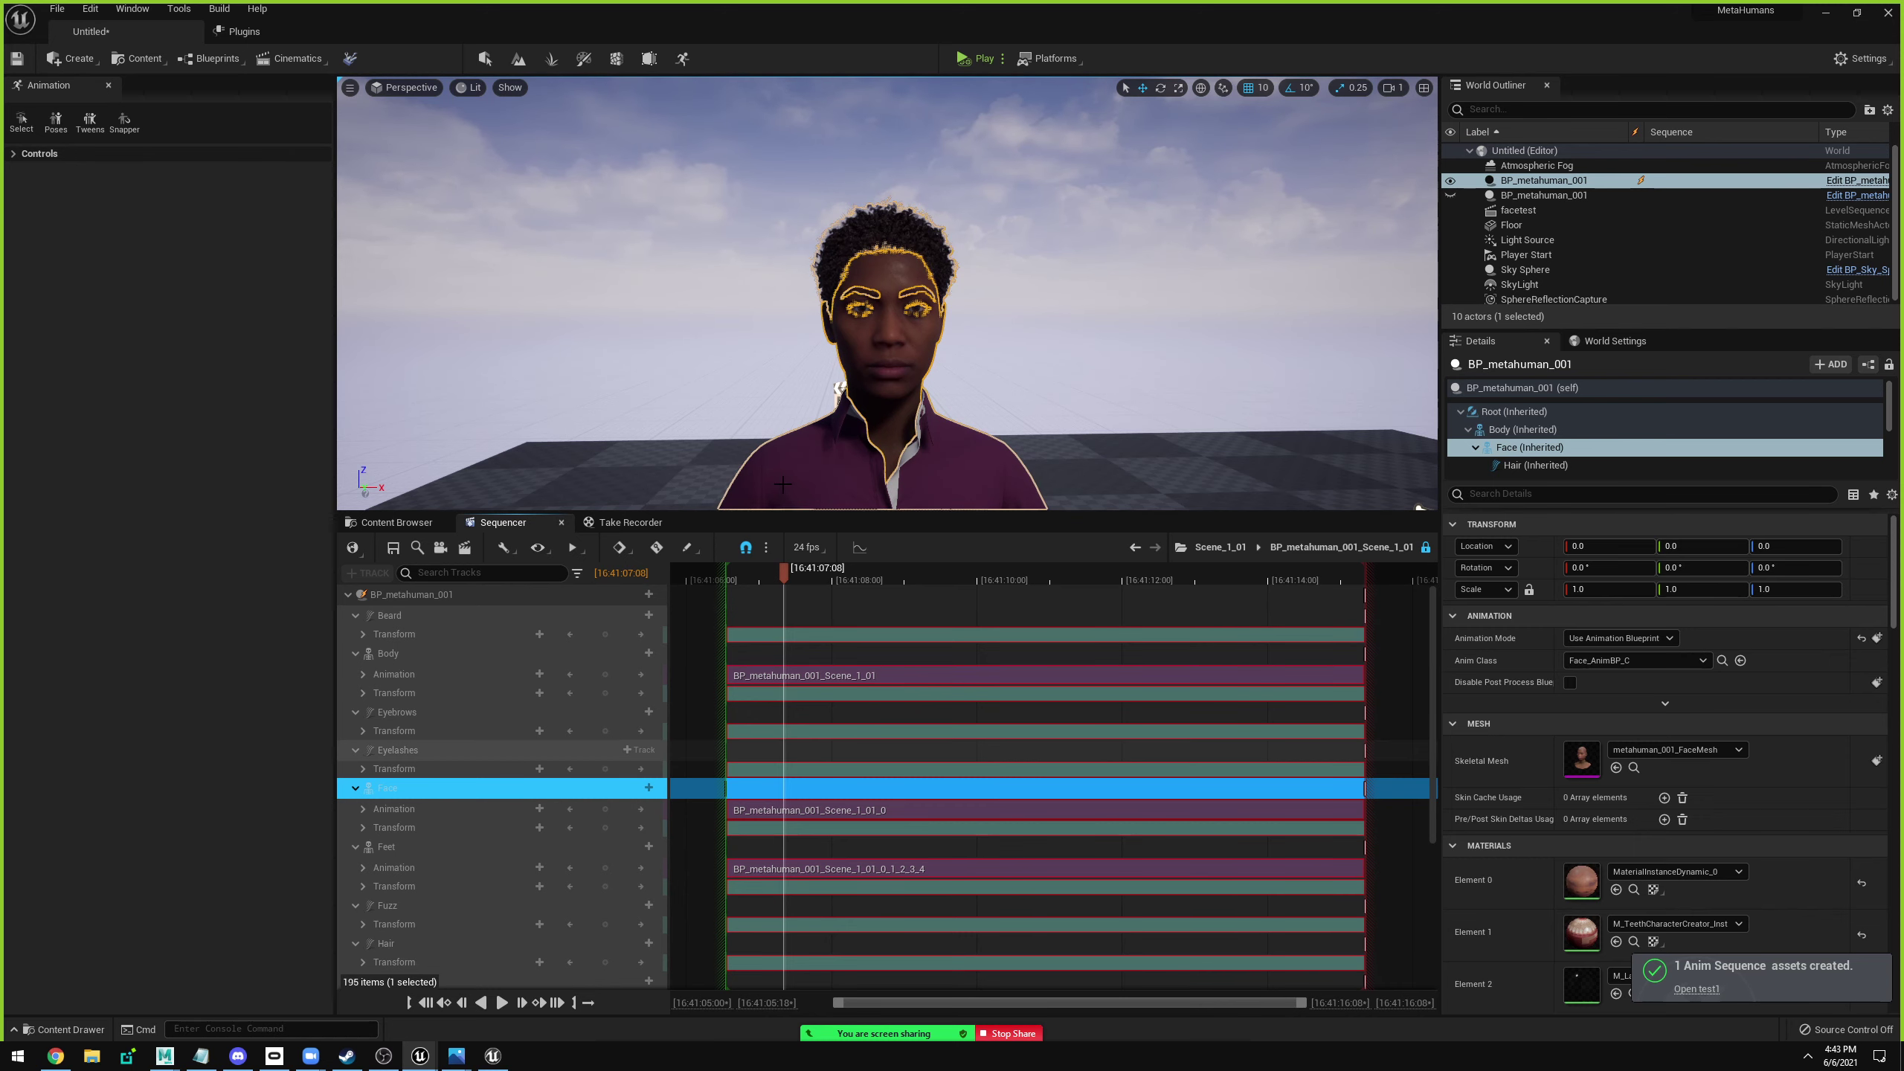
pyautogui.click(732, 214)
# Create a new Default level and place BP_metahuman_001 in it, framing the character.
pyautogui.hotkey('ctrl', 'n')
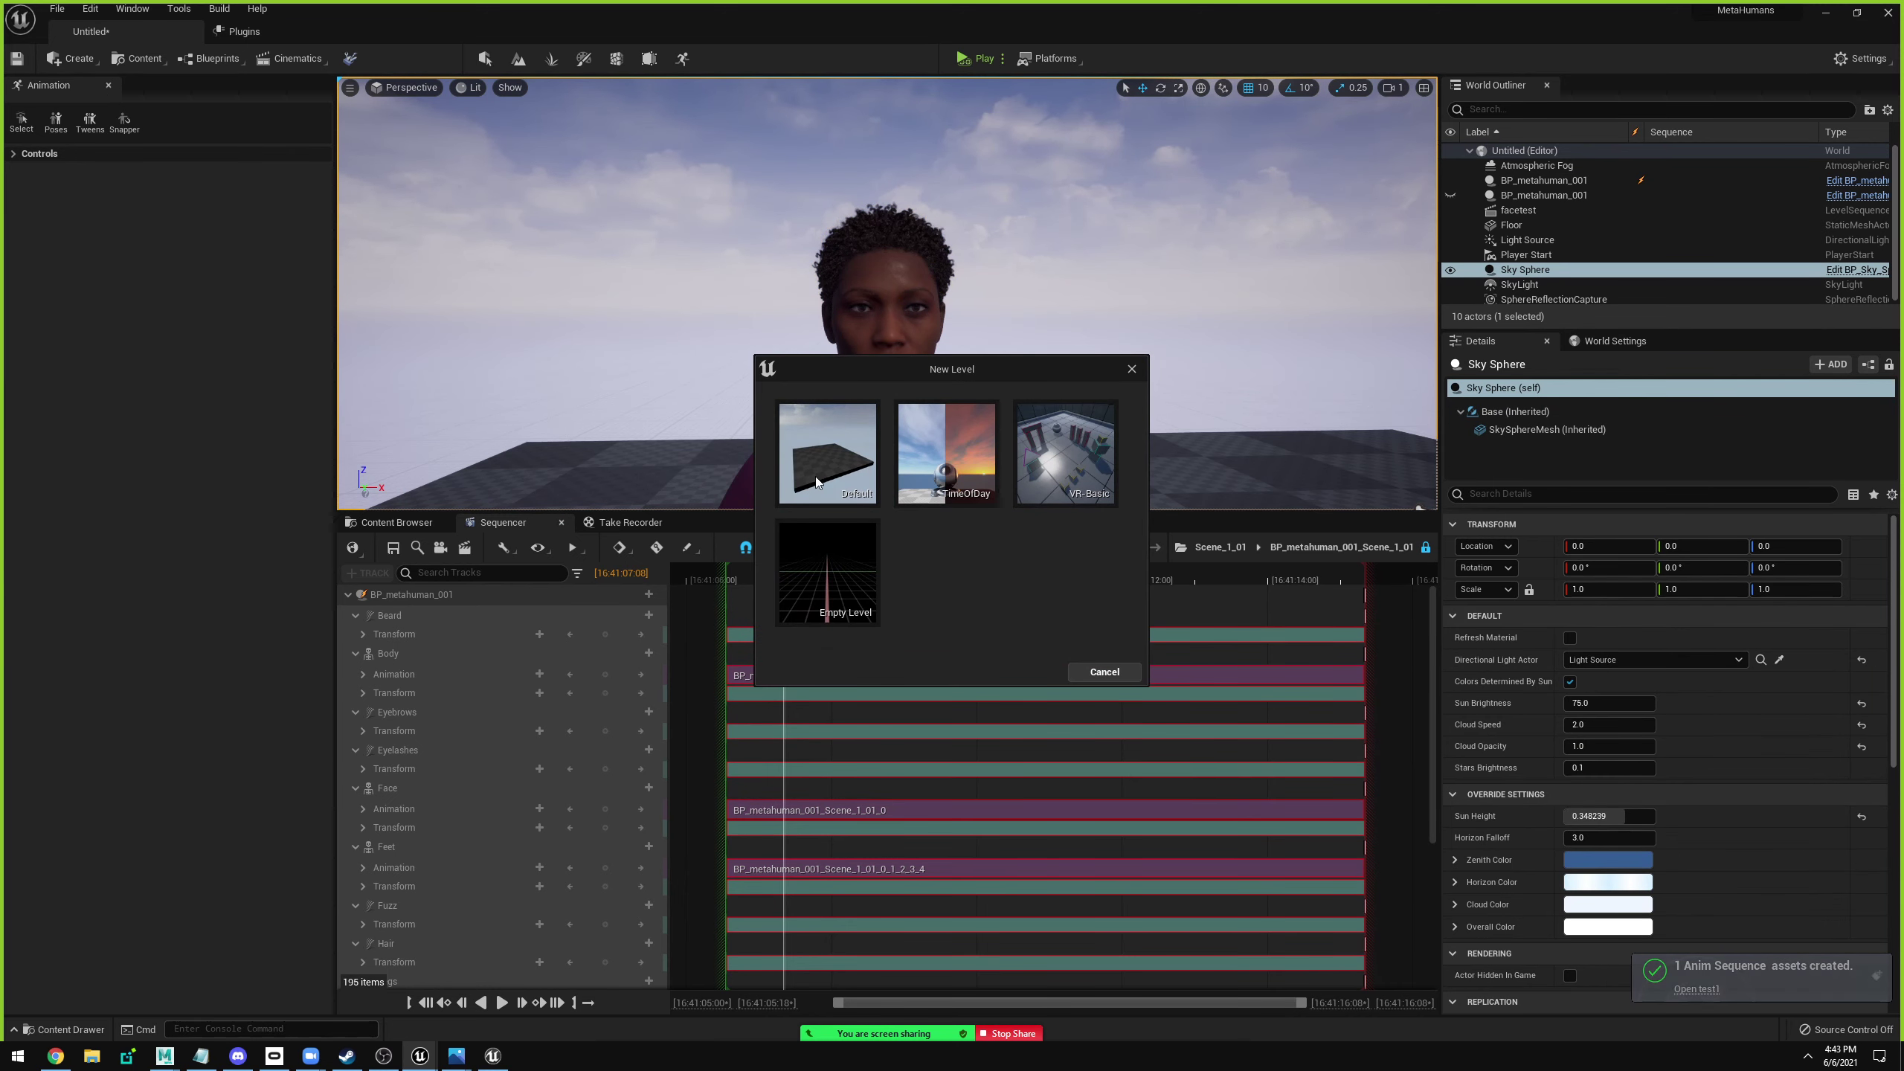
pyautogui.click(816, 476)
pyautogui.click(1069, 691)
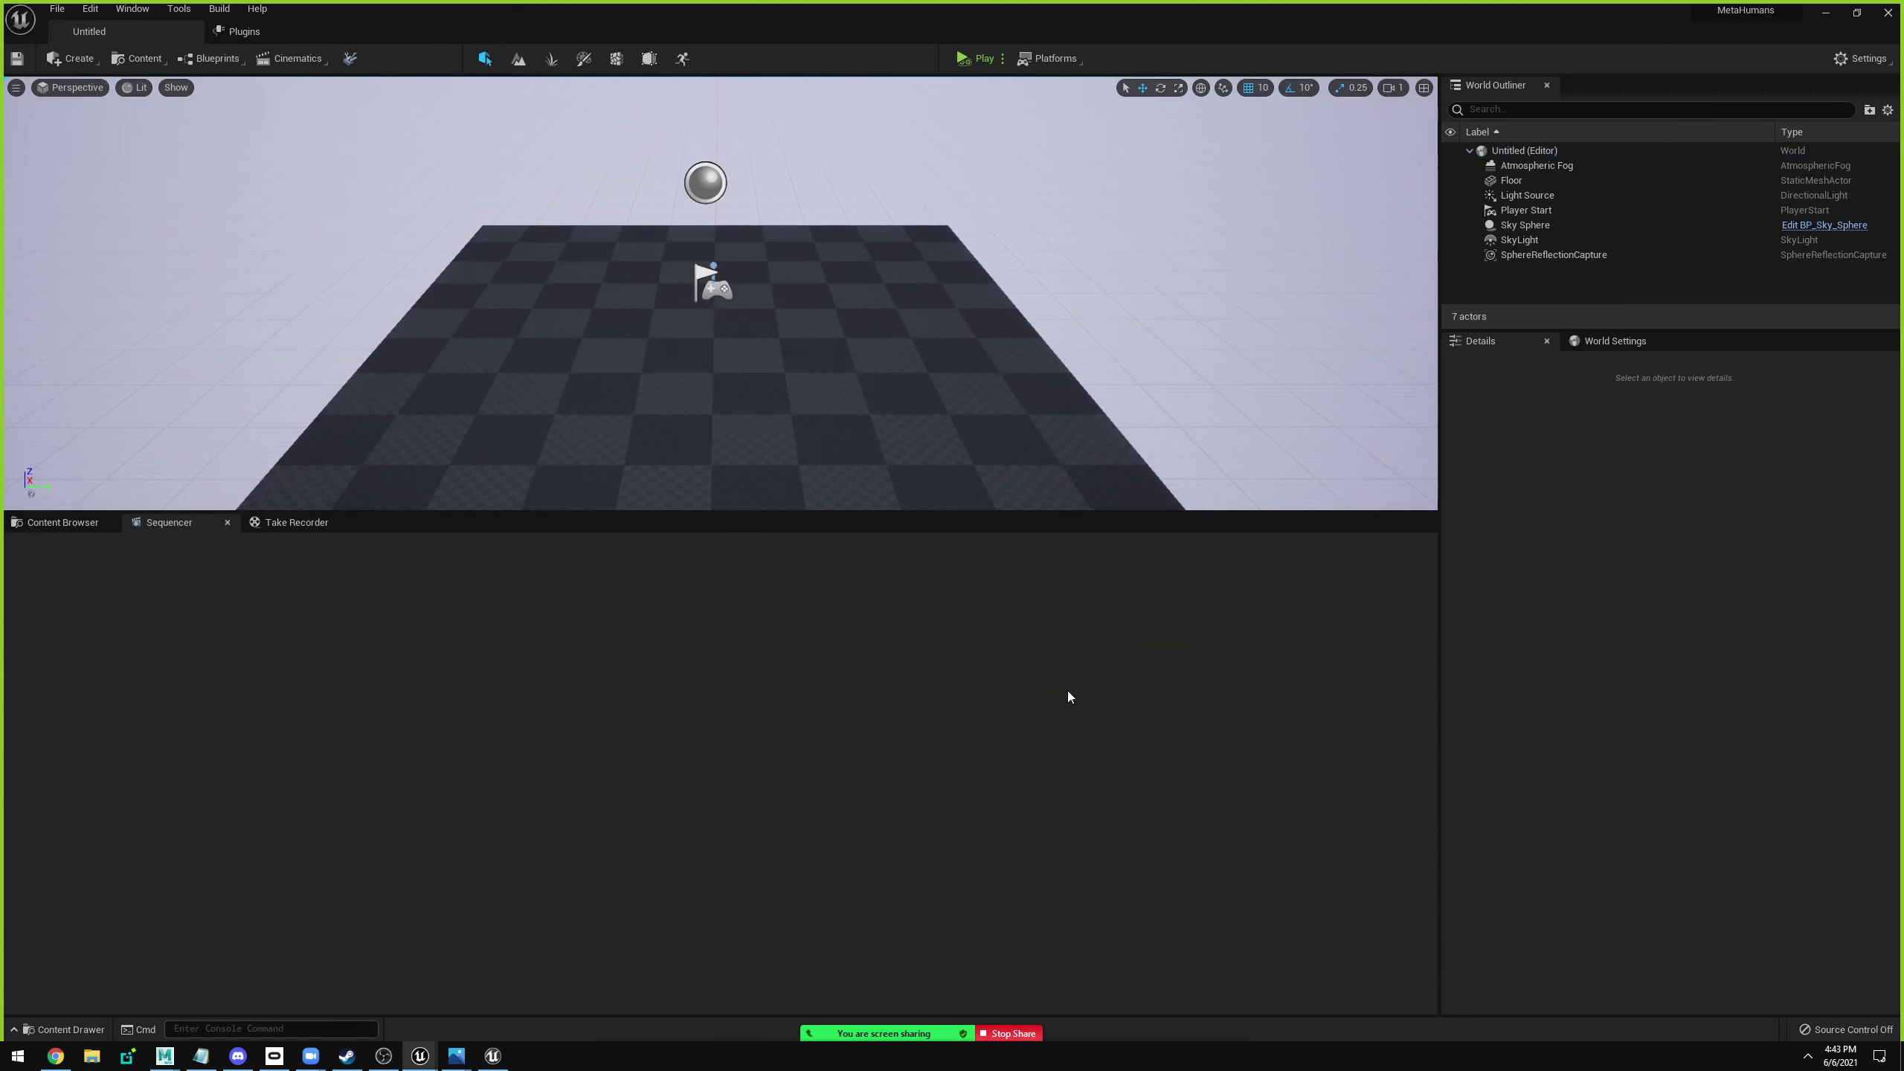
pyautogui.click(63, 522)
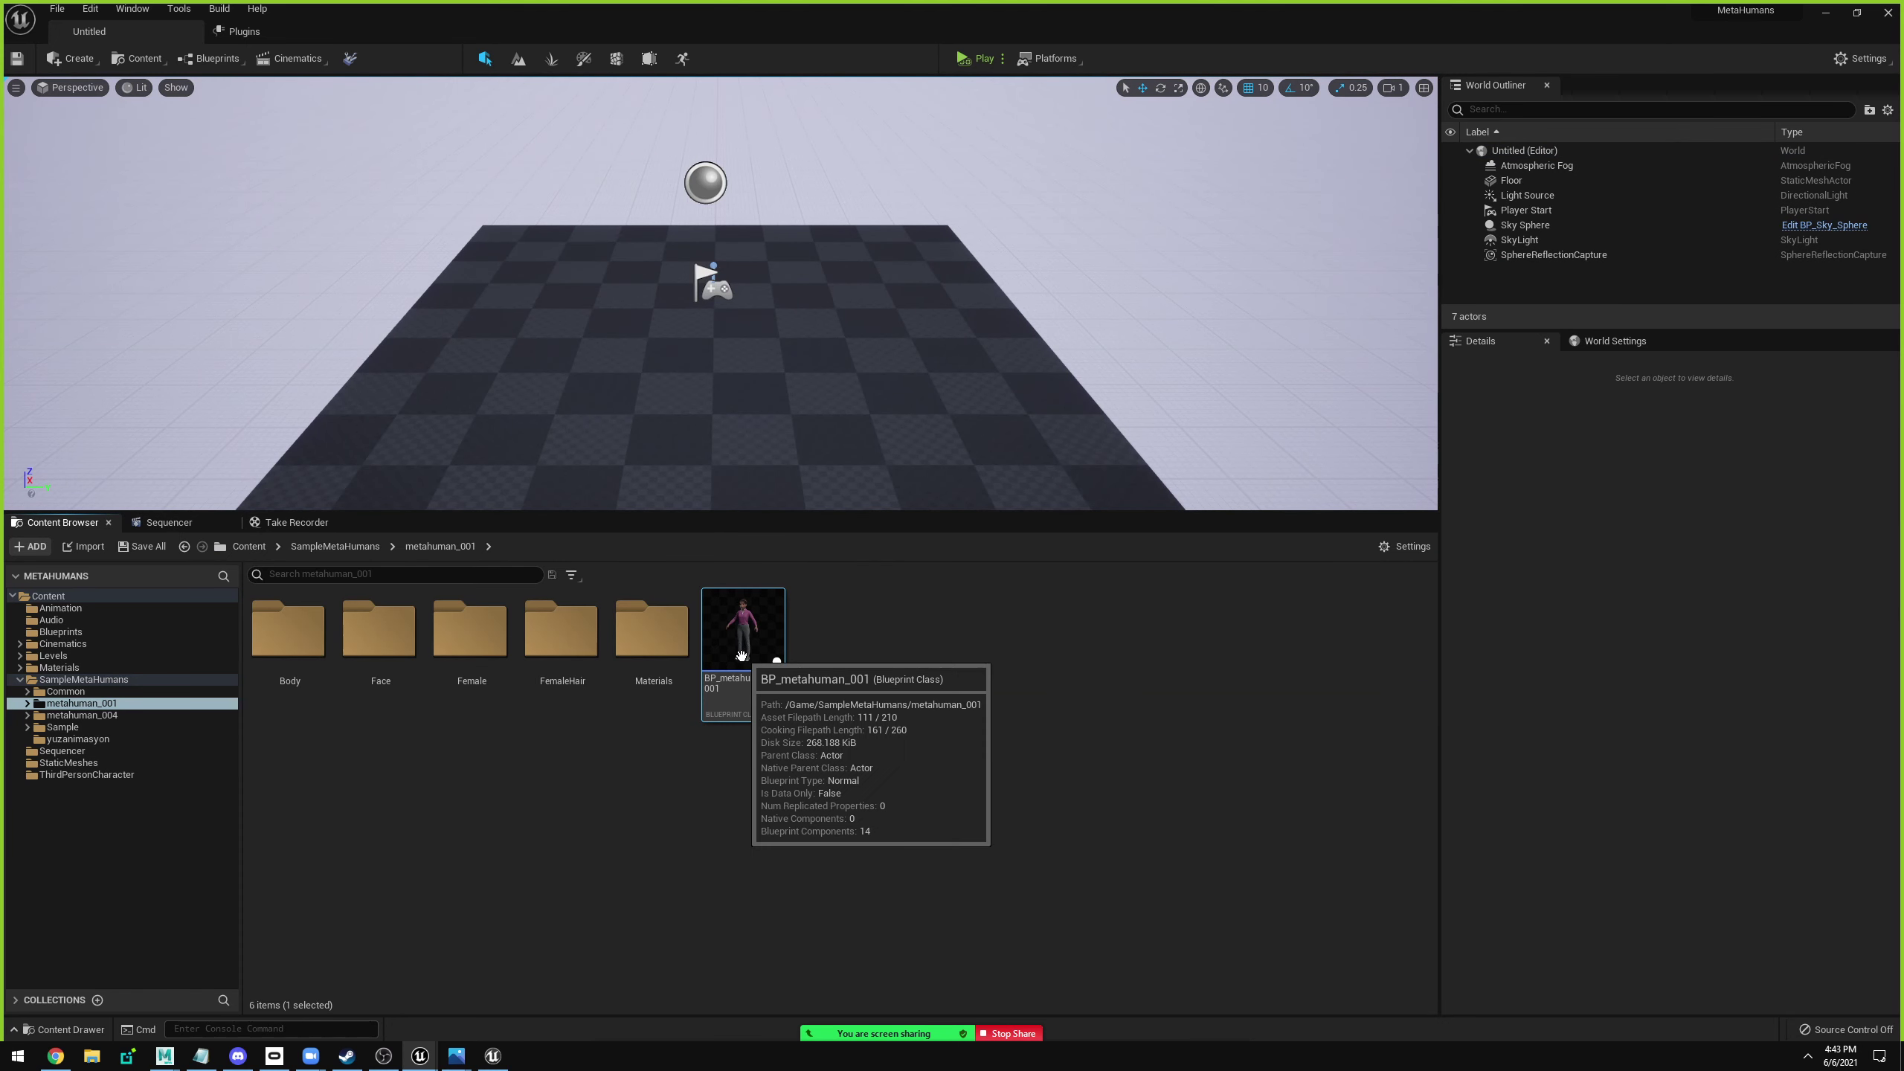
pyautogui.moveTo(740, 648); pyautogui.dragTo(737, 390)
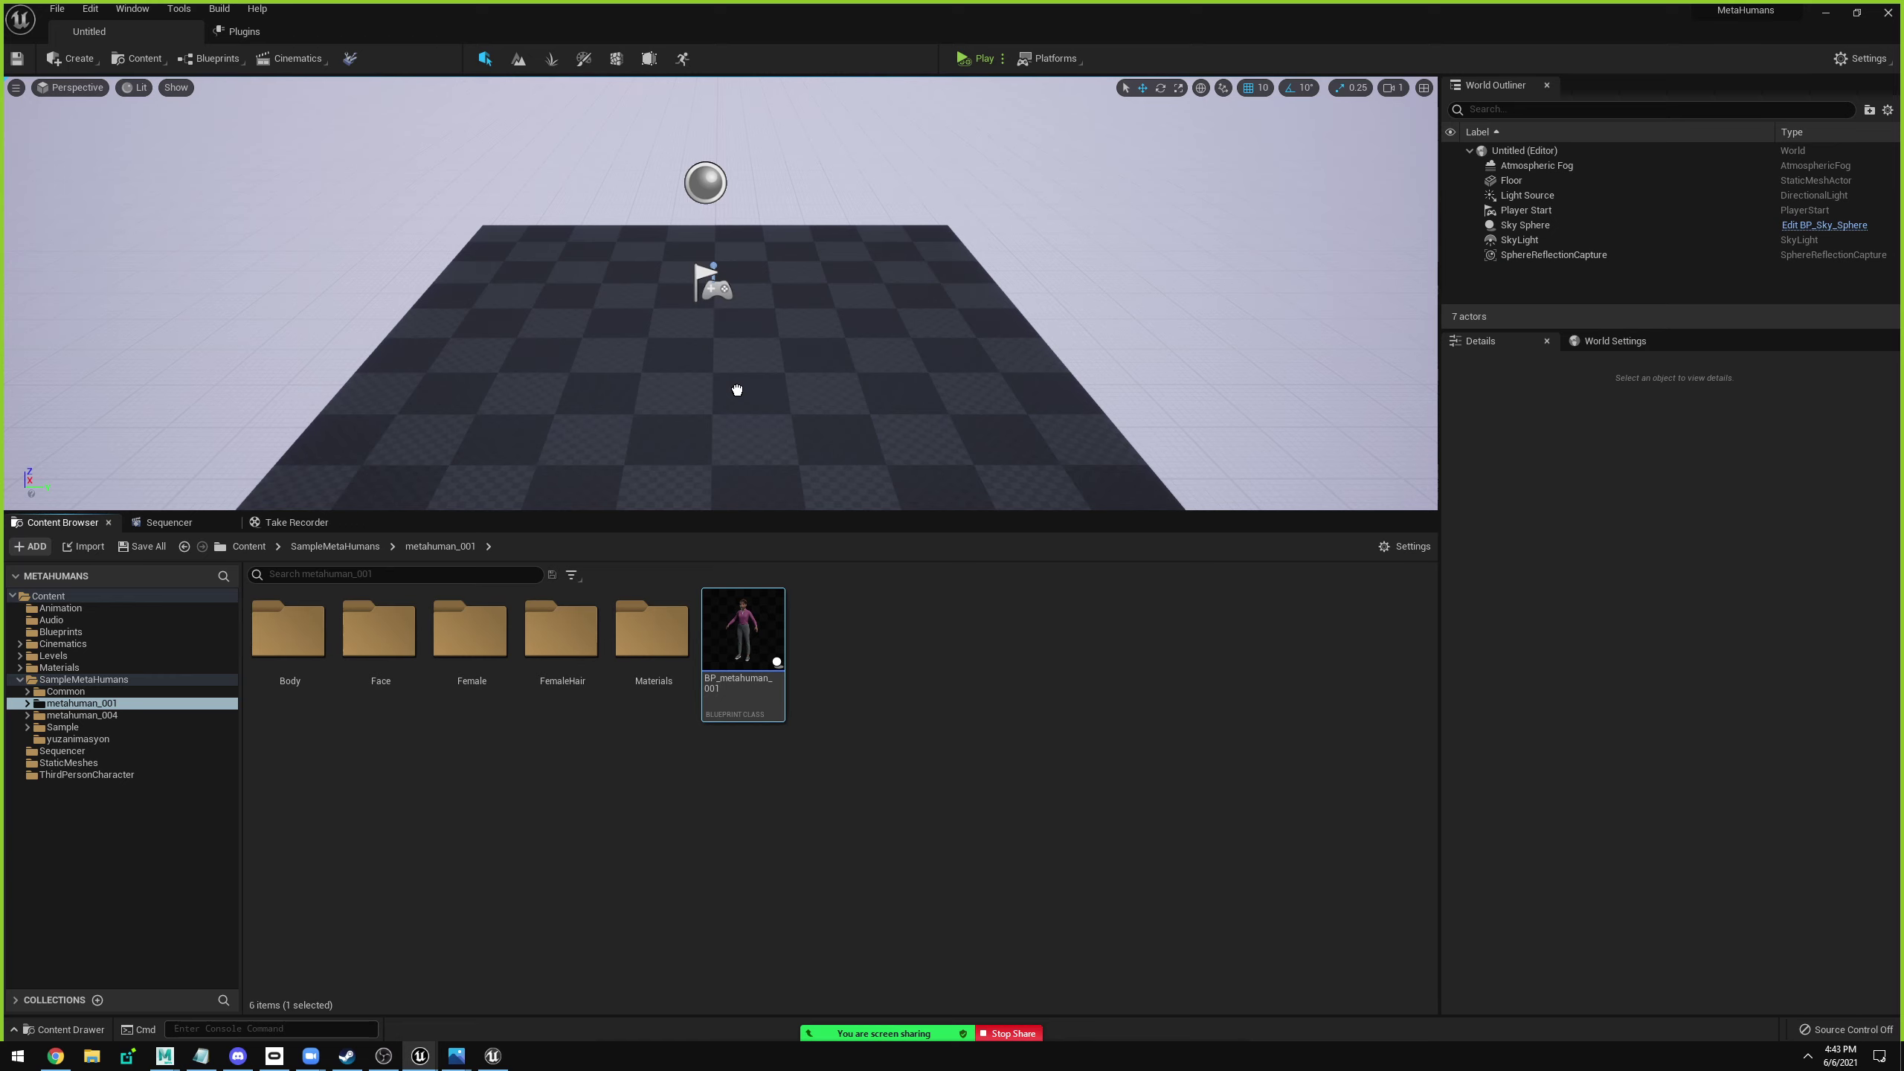
pyautogui.moveTo(737, 389)
pyautogui.mouseDown(button='right')
pyautogui.moveTo(781, 239)
pyautogui.moveTo(631, 239)
pyautogui.mouseUp(button='right')
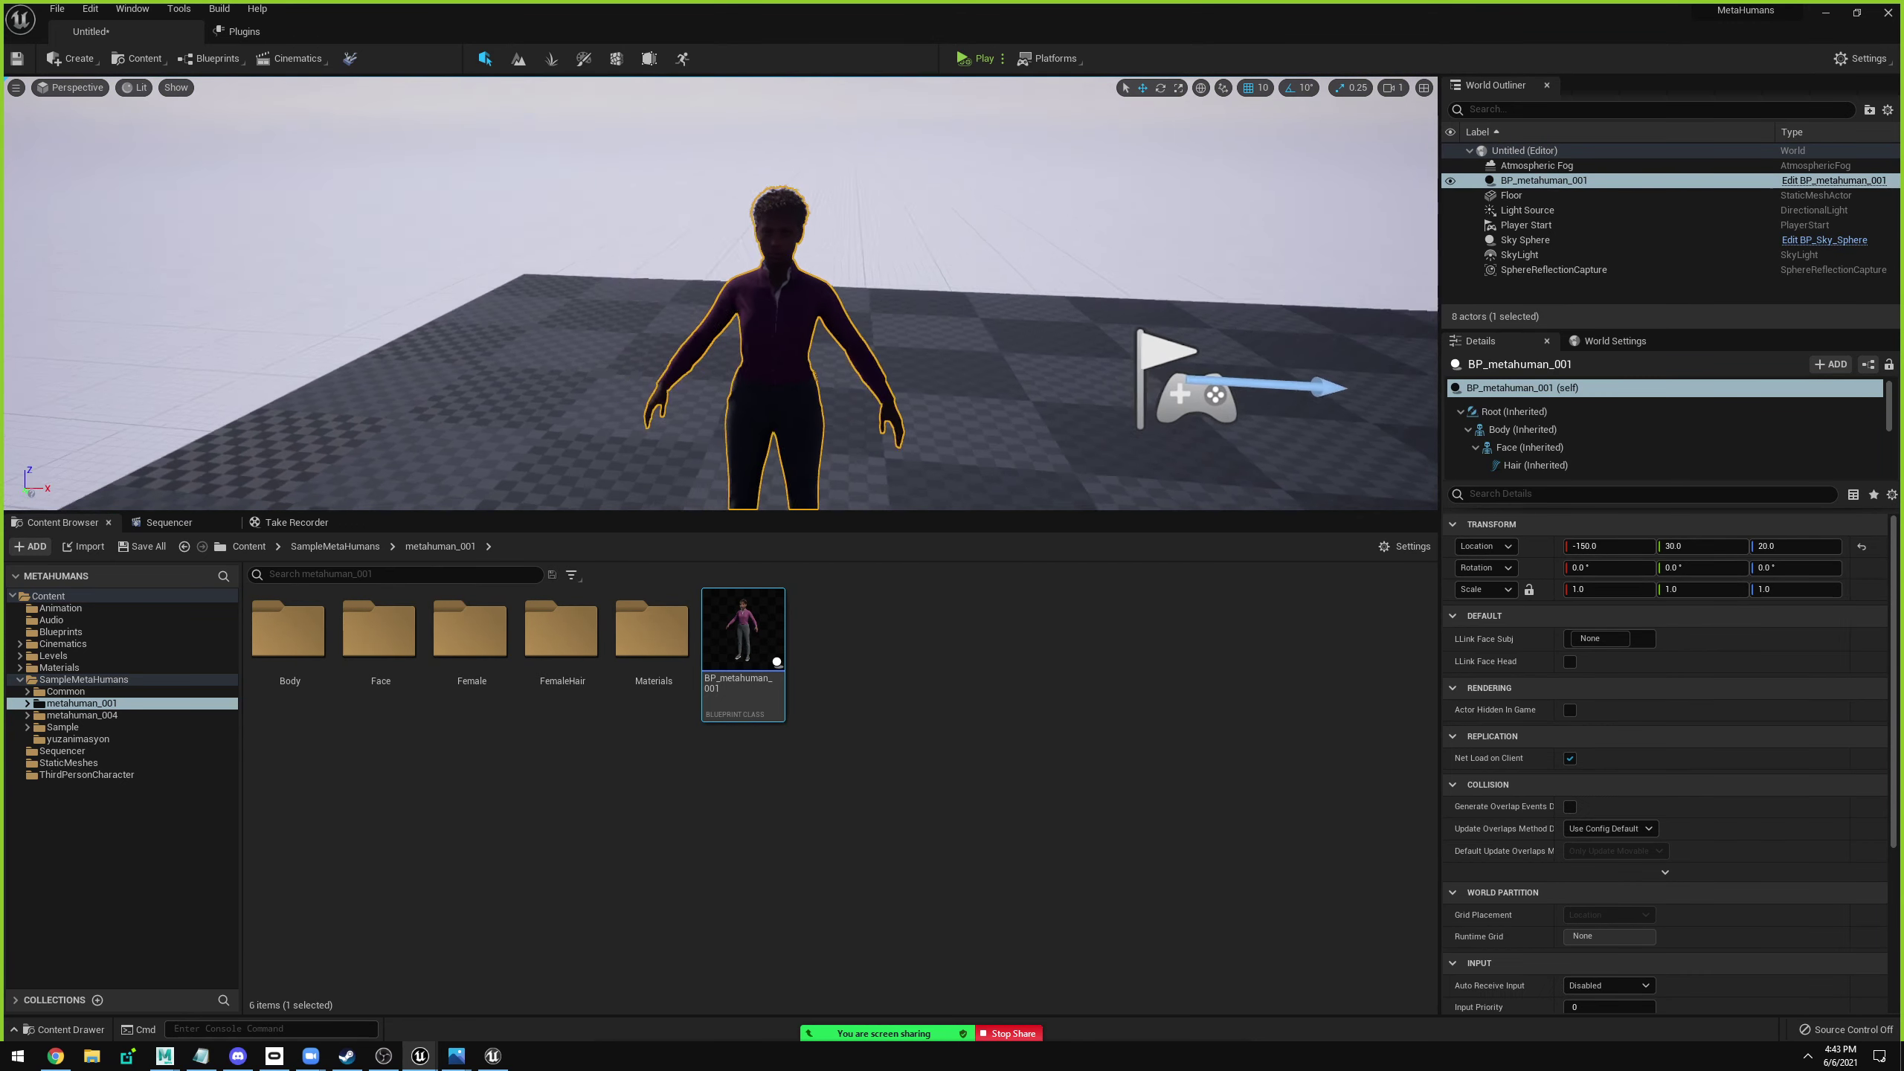
pyautogui.moveTo(631, 238); pyautogui.dragTo(715, 214, button='right')
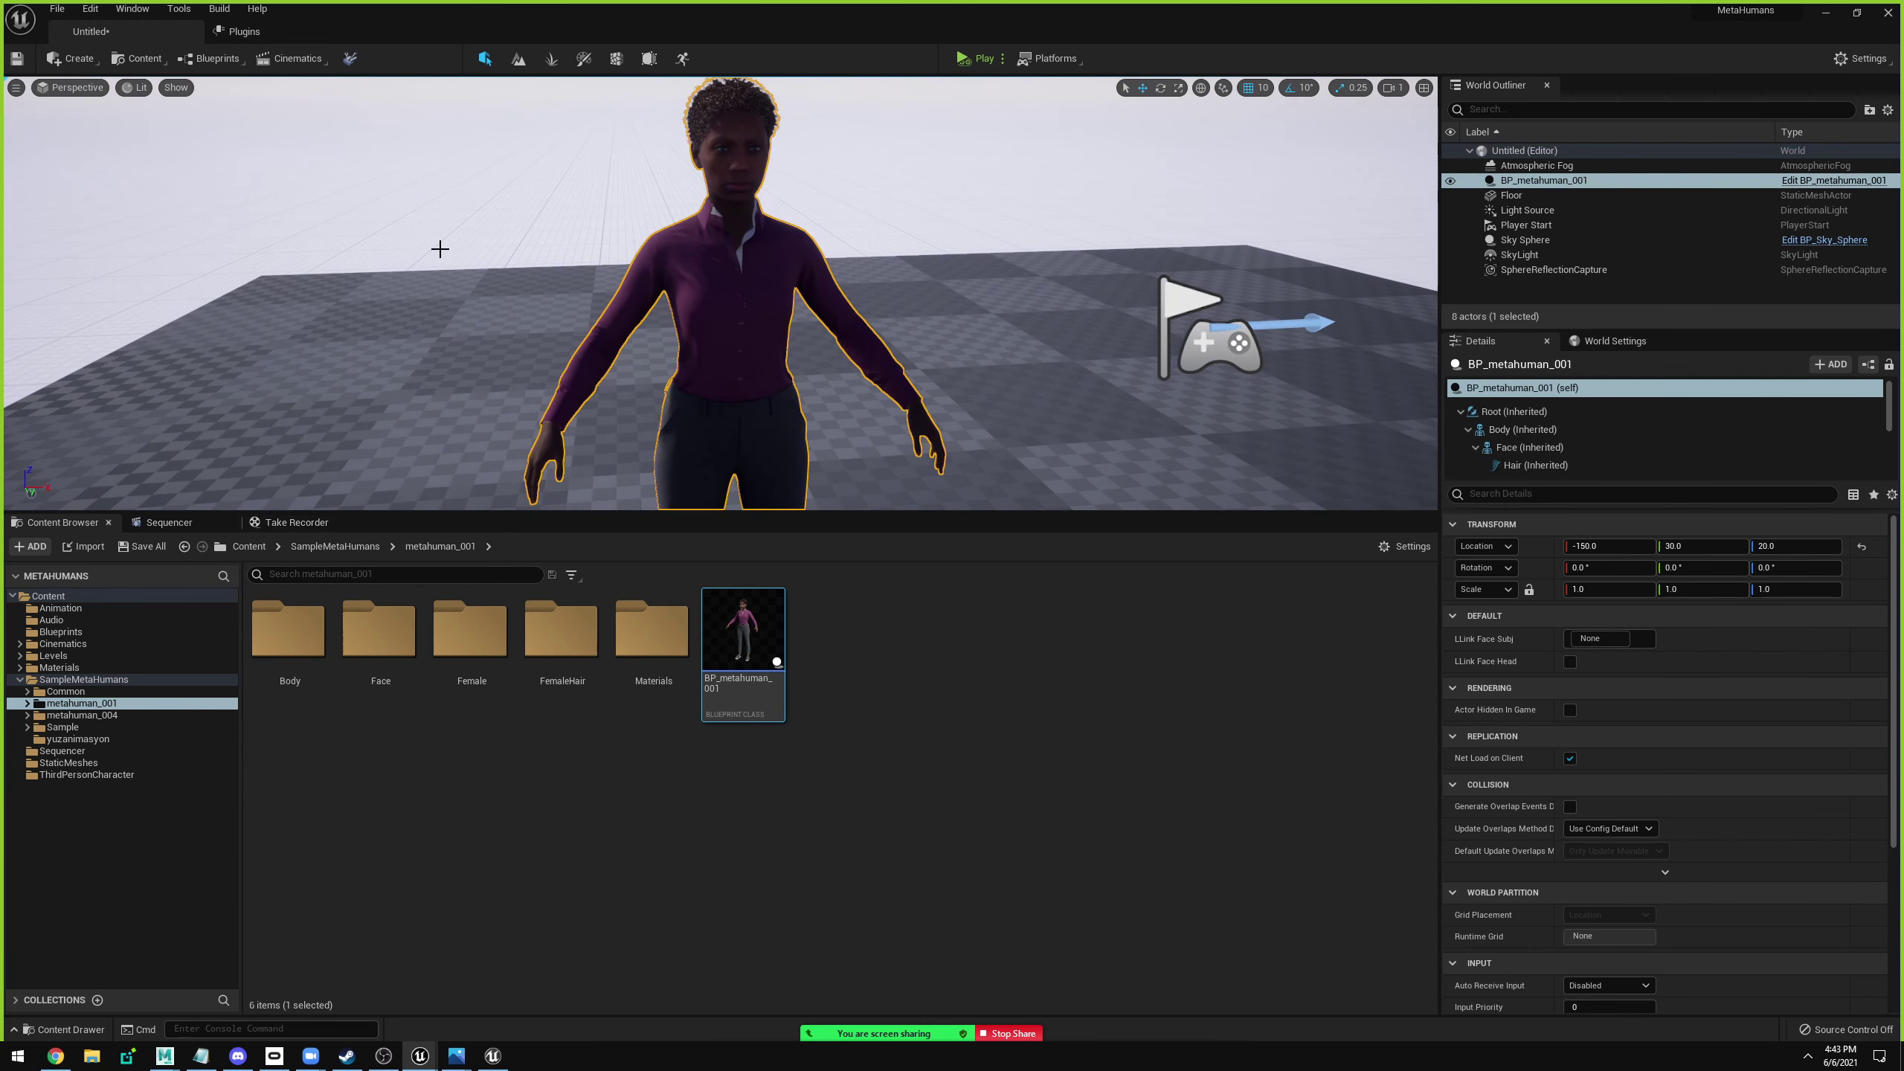
# Add a new Level Sequence named etet from the Cinematics menu.
pyautogui.click(297, 63)
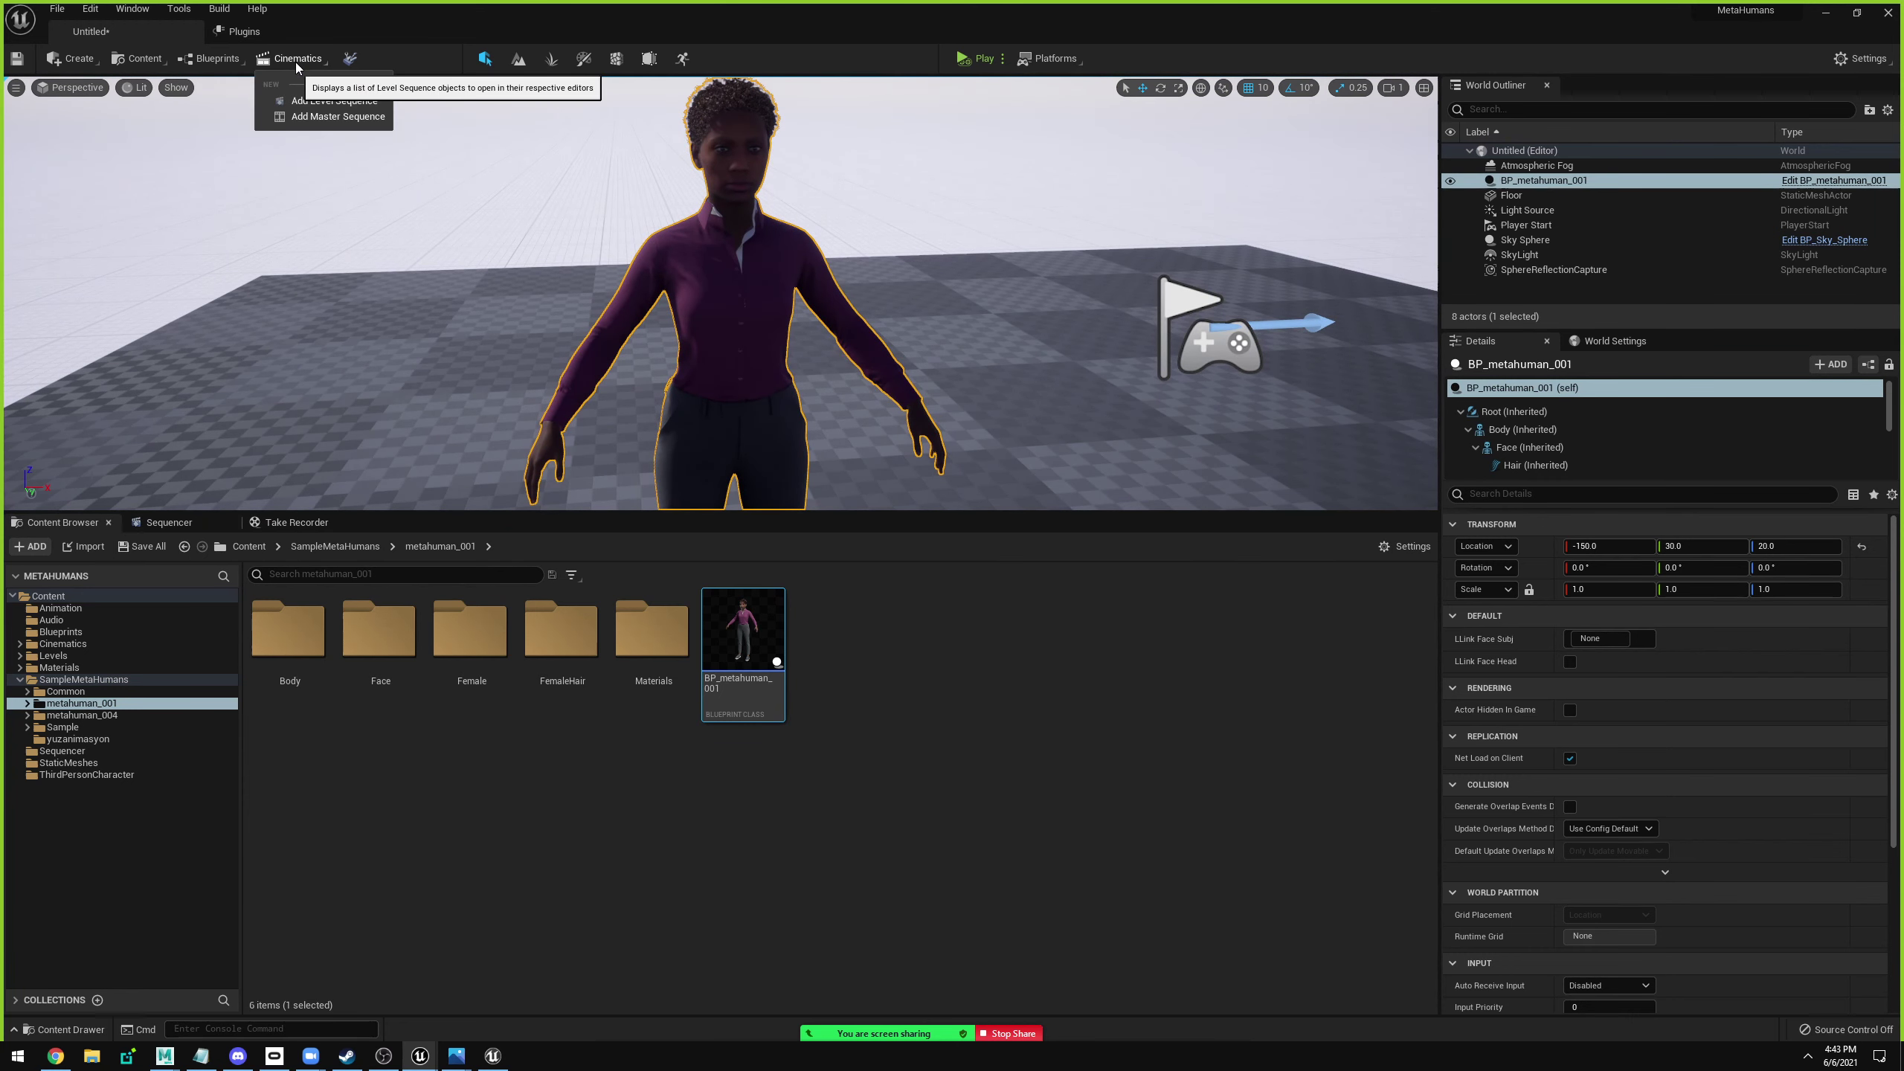
pyautogui.click(322, 109)
pyautogui.write('etet')
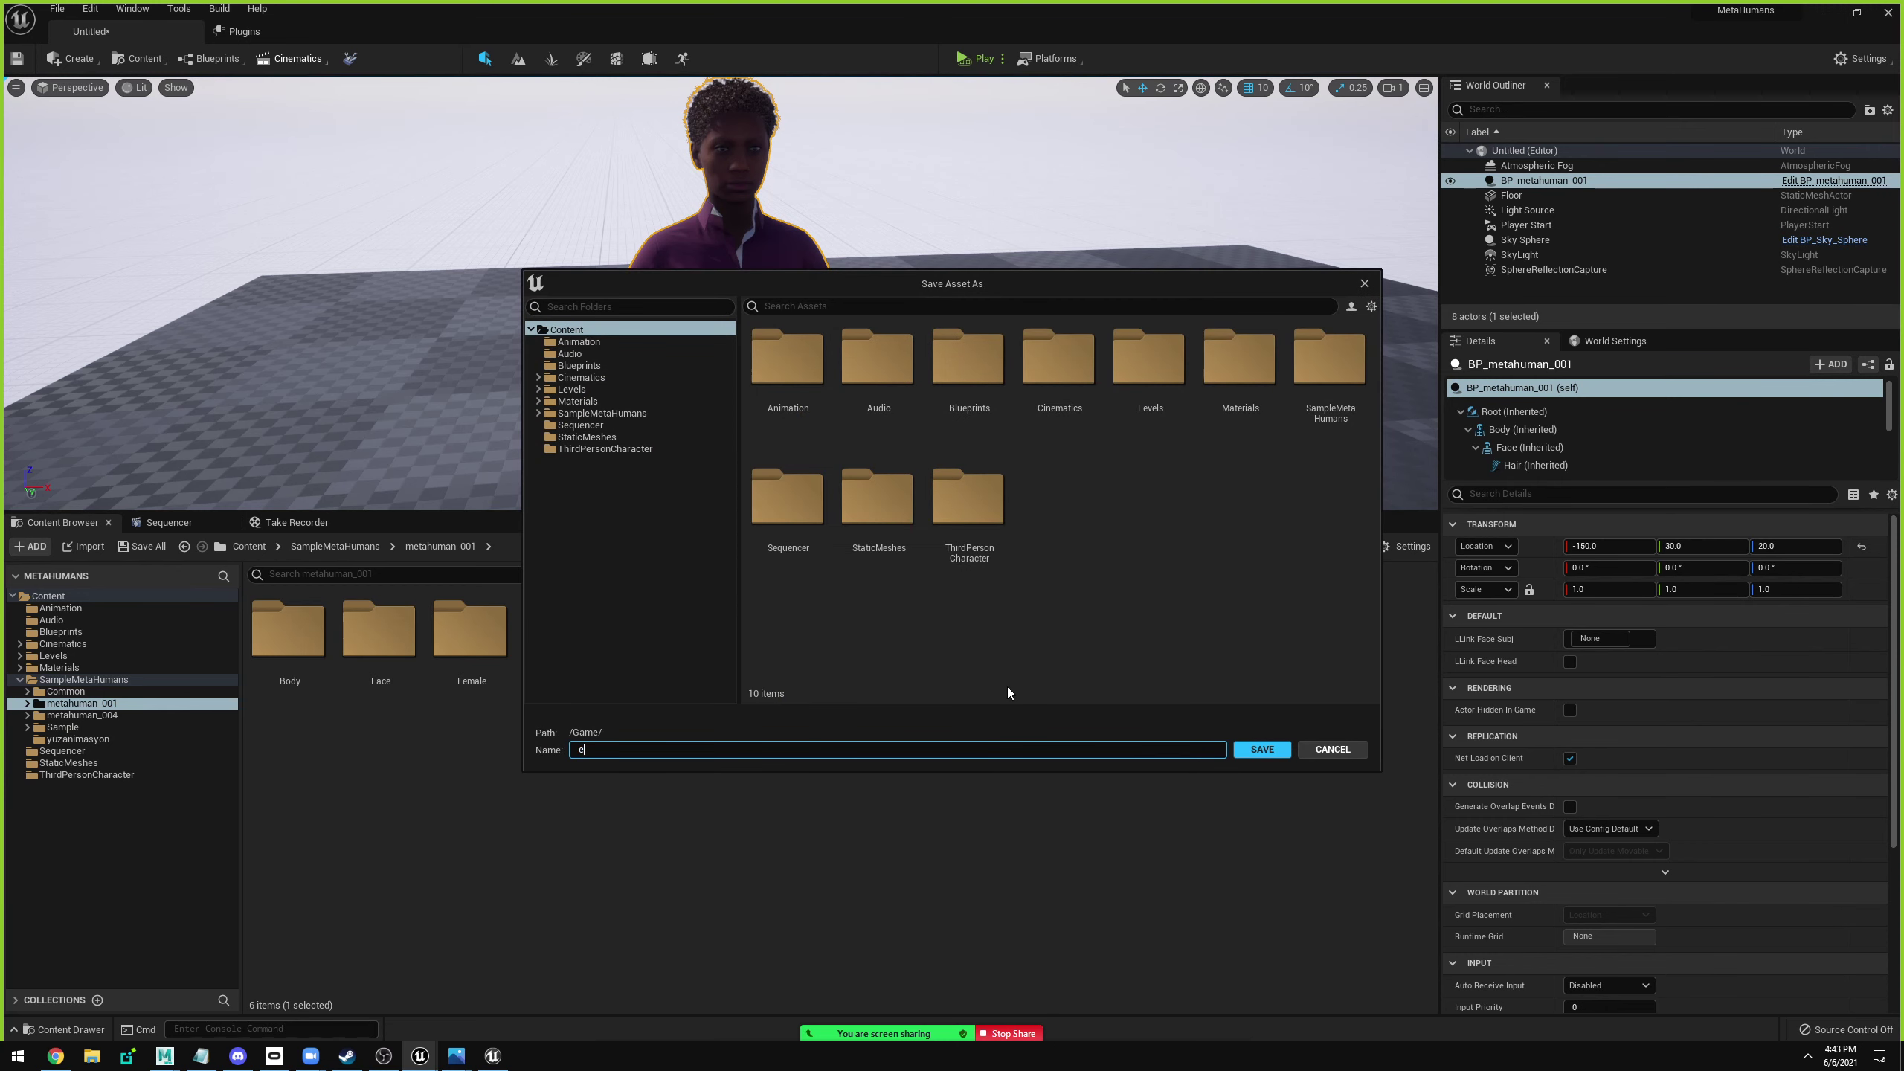
pyautogui.press('Return')
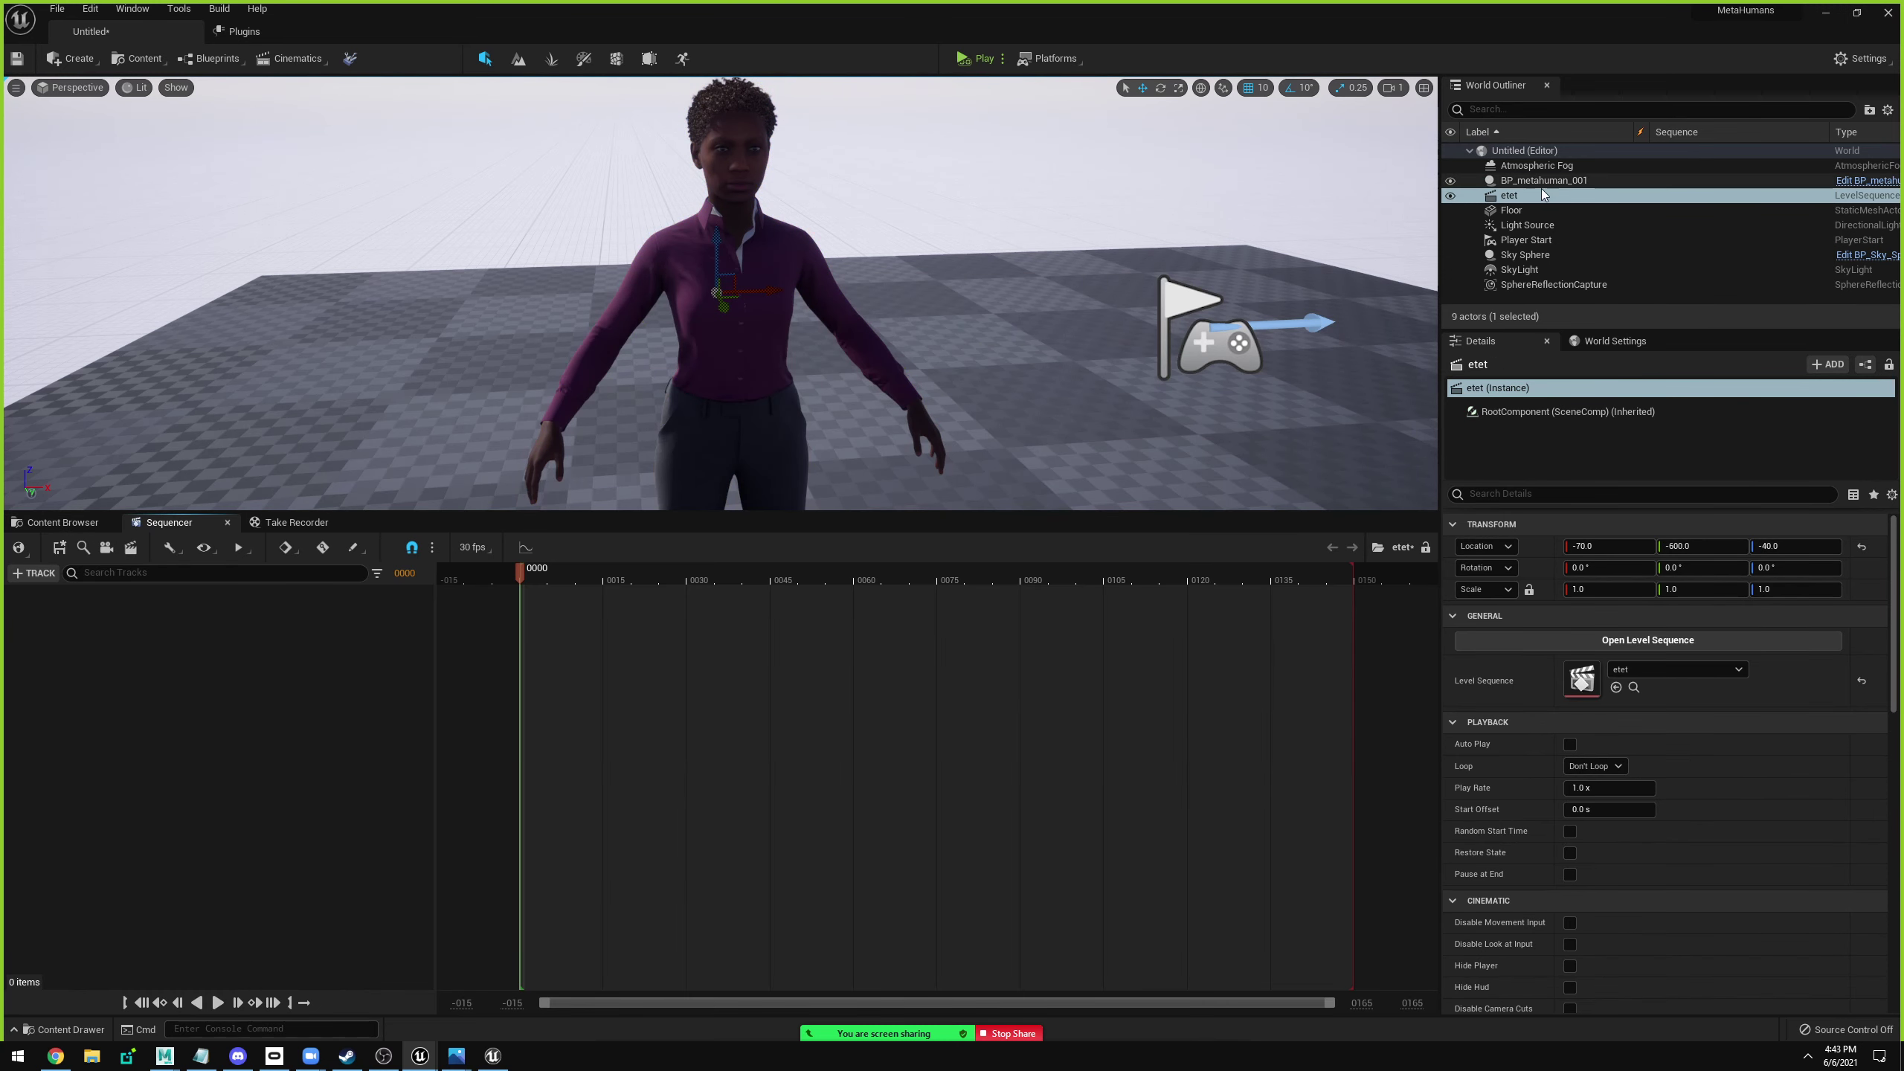
# Add BP_metahuman_001 to etet, delete Face_ControlBoard_CtrlRig, and give Face the test1 animation track.
pyautogui.moveTo(1544, 180)
pyautogui.mouseDown()
pyautogui.moveTo(1492, 268)
pyautogui.moveTo(399, 676)
pyautogui.mouseUp()
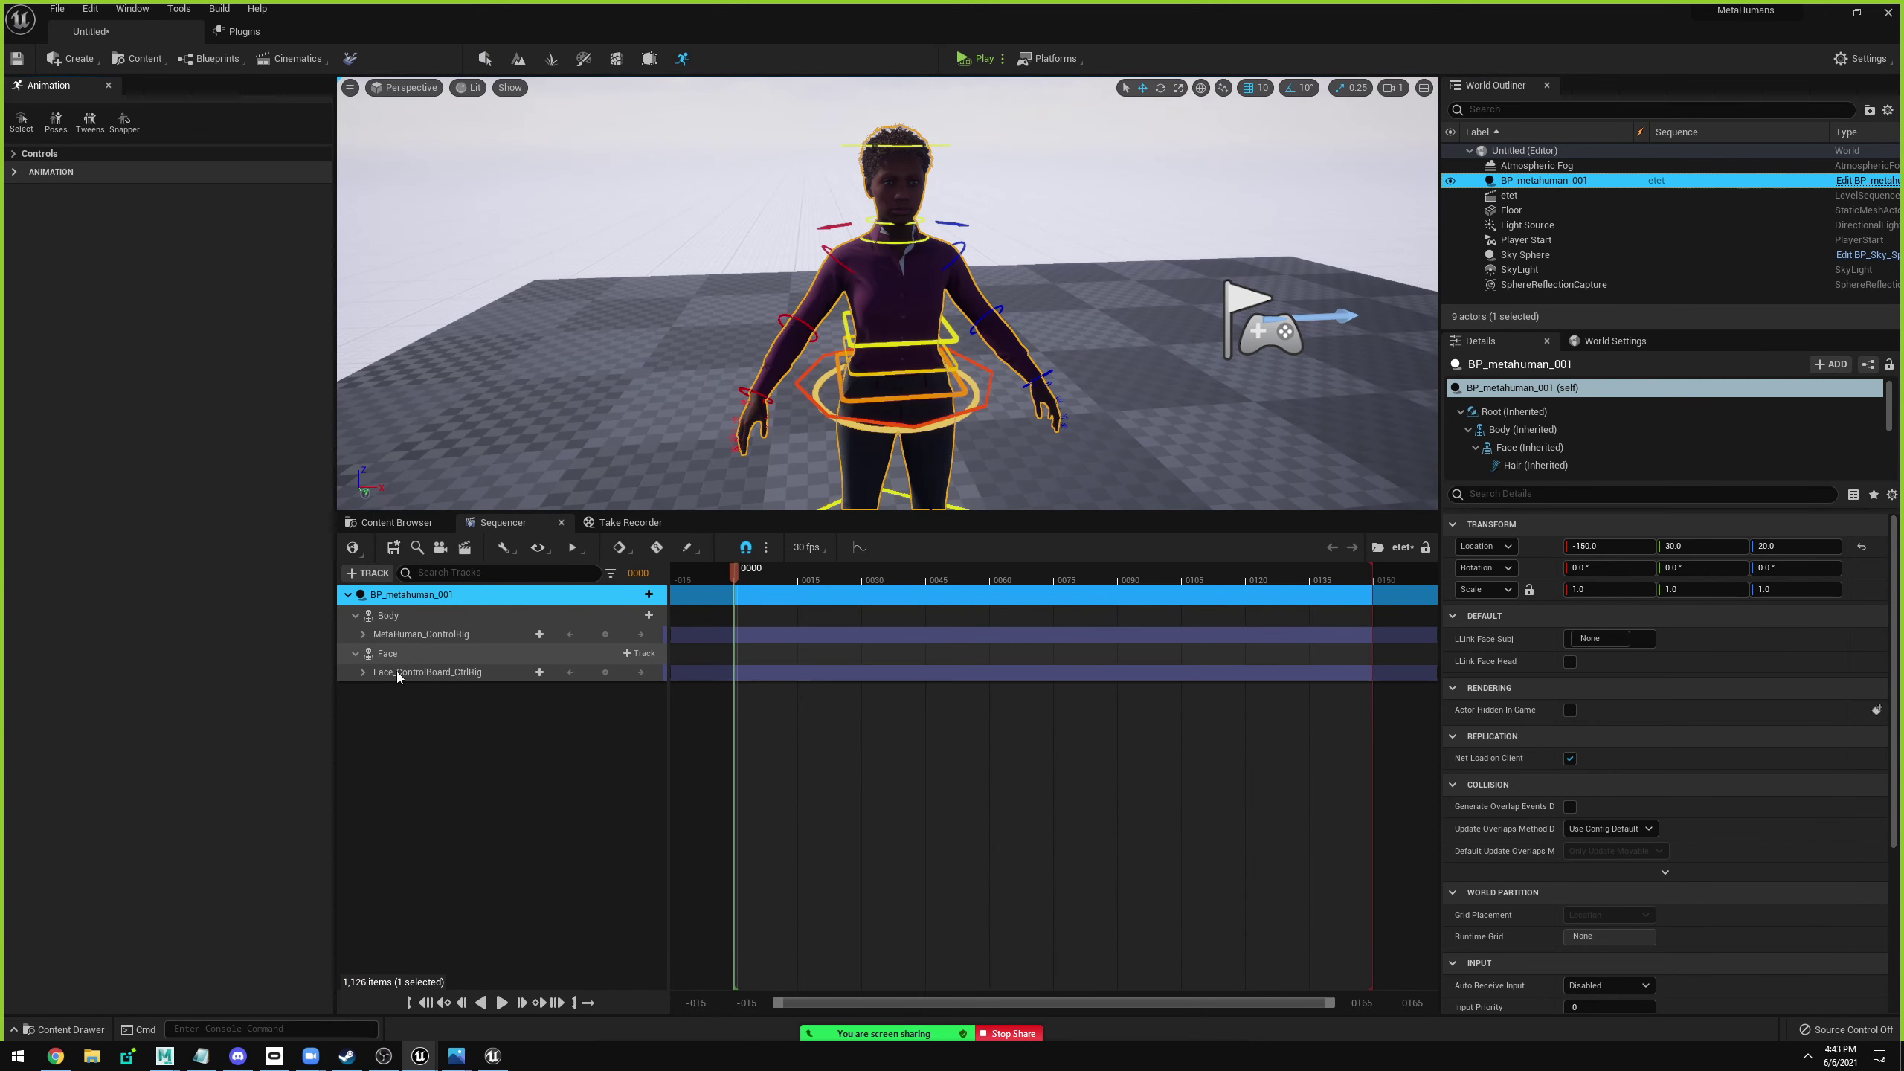
pyautogui.click(372, 676)
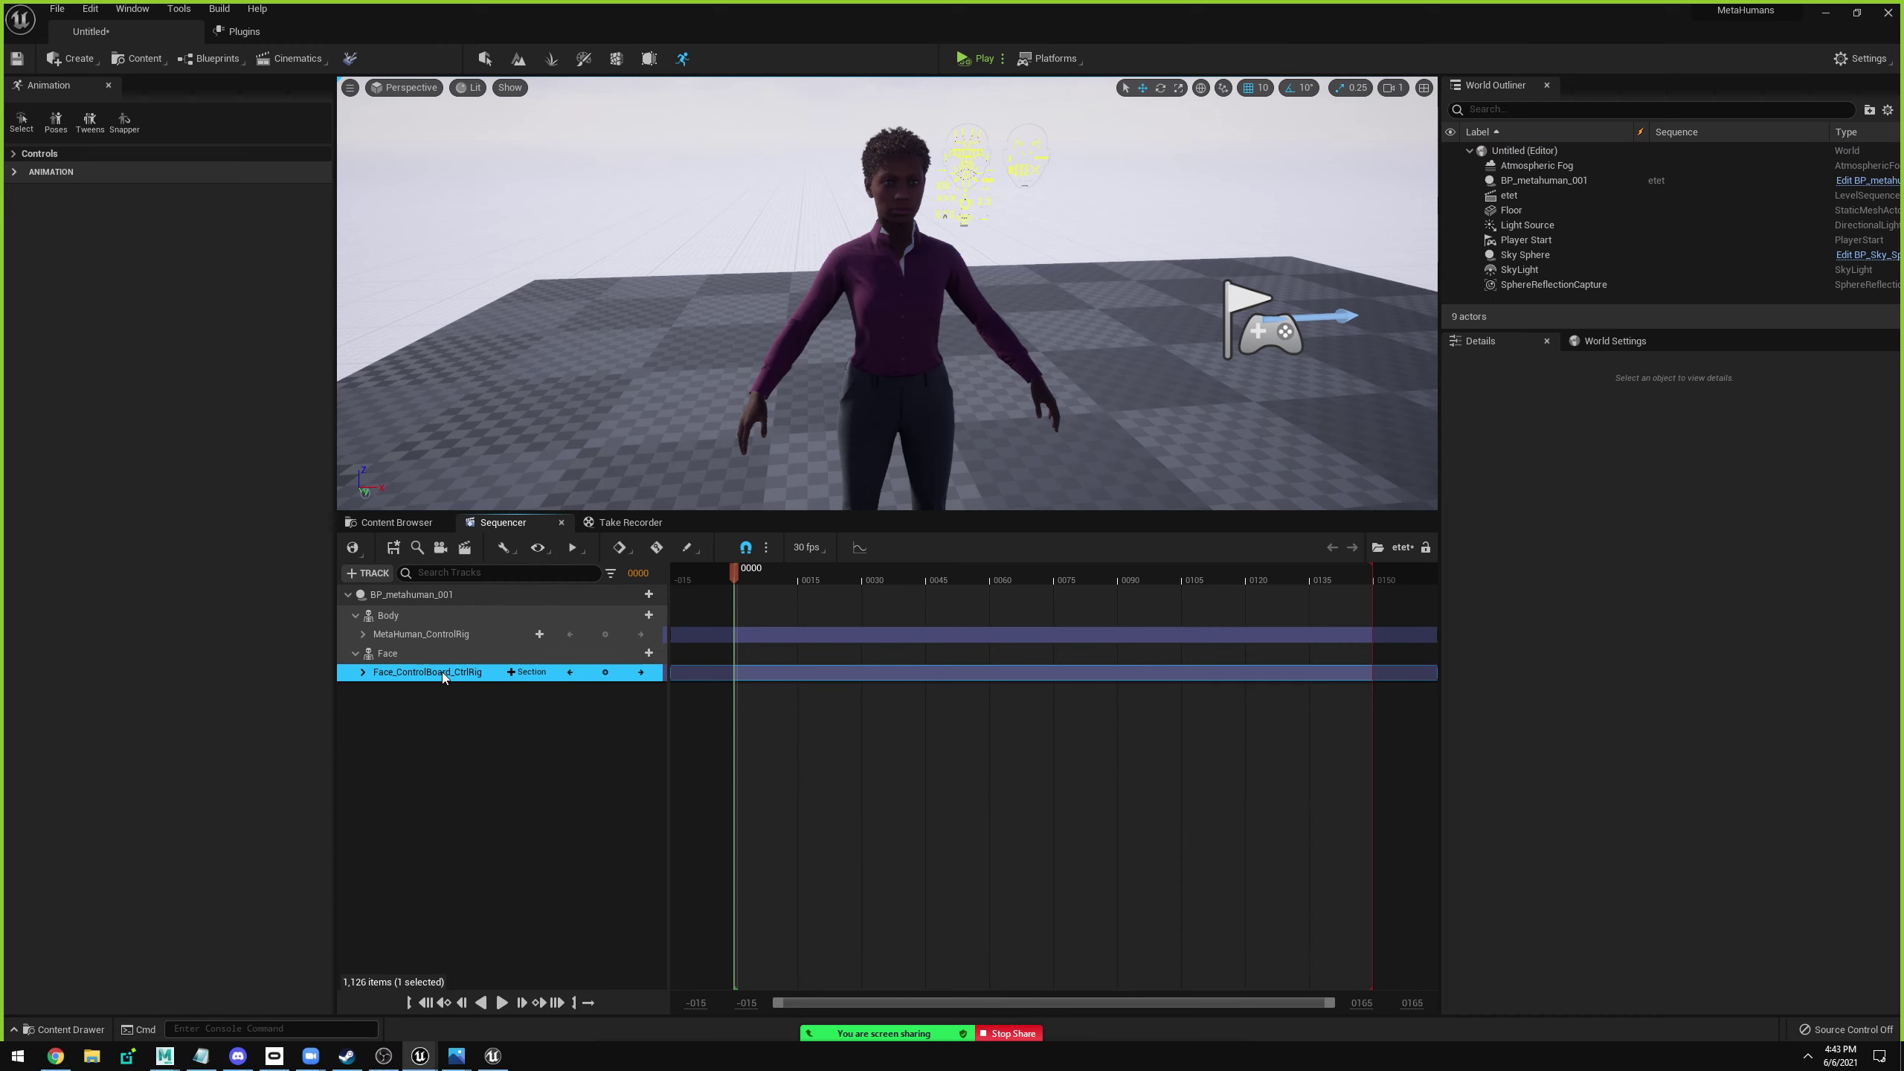
pyautogui.press('Delete')
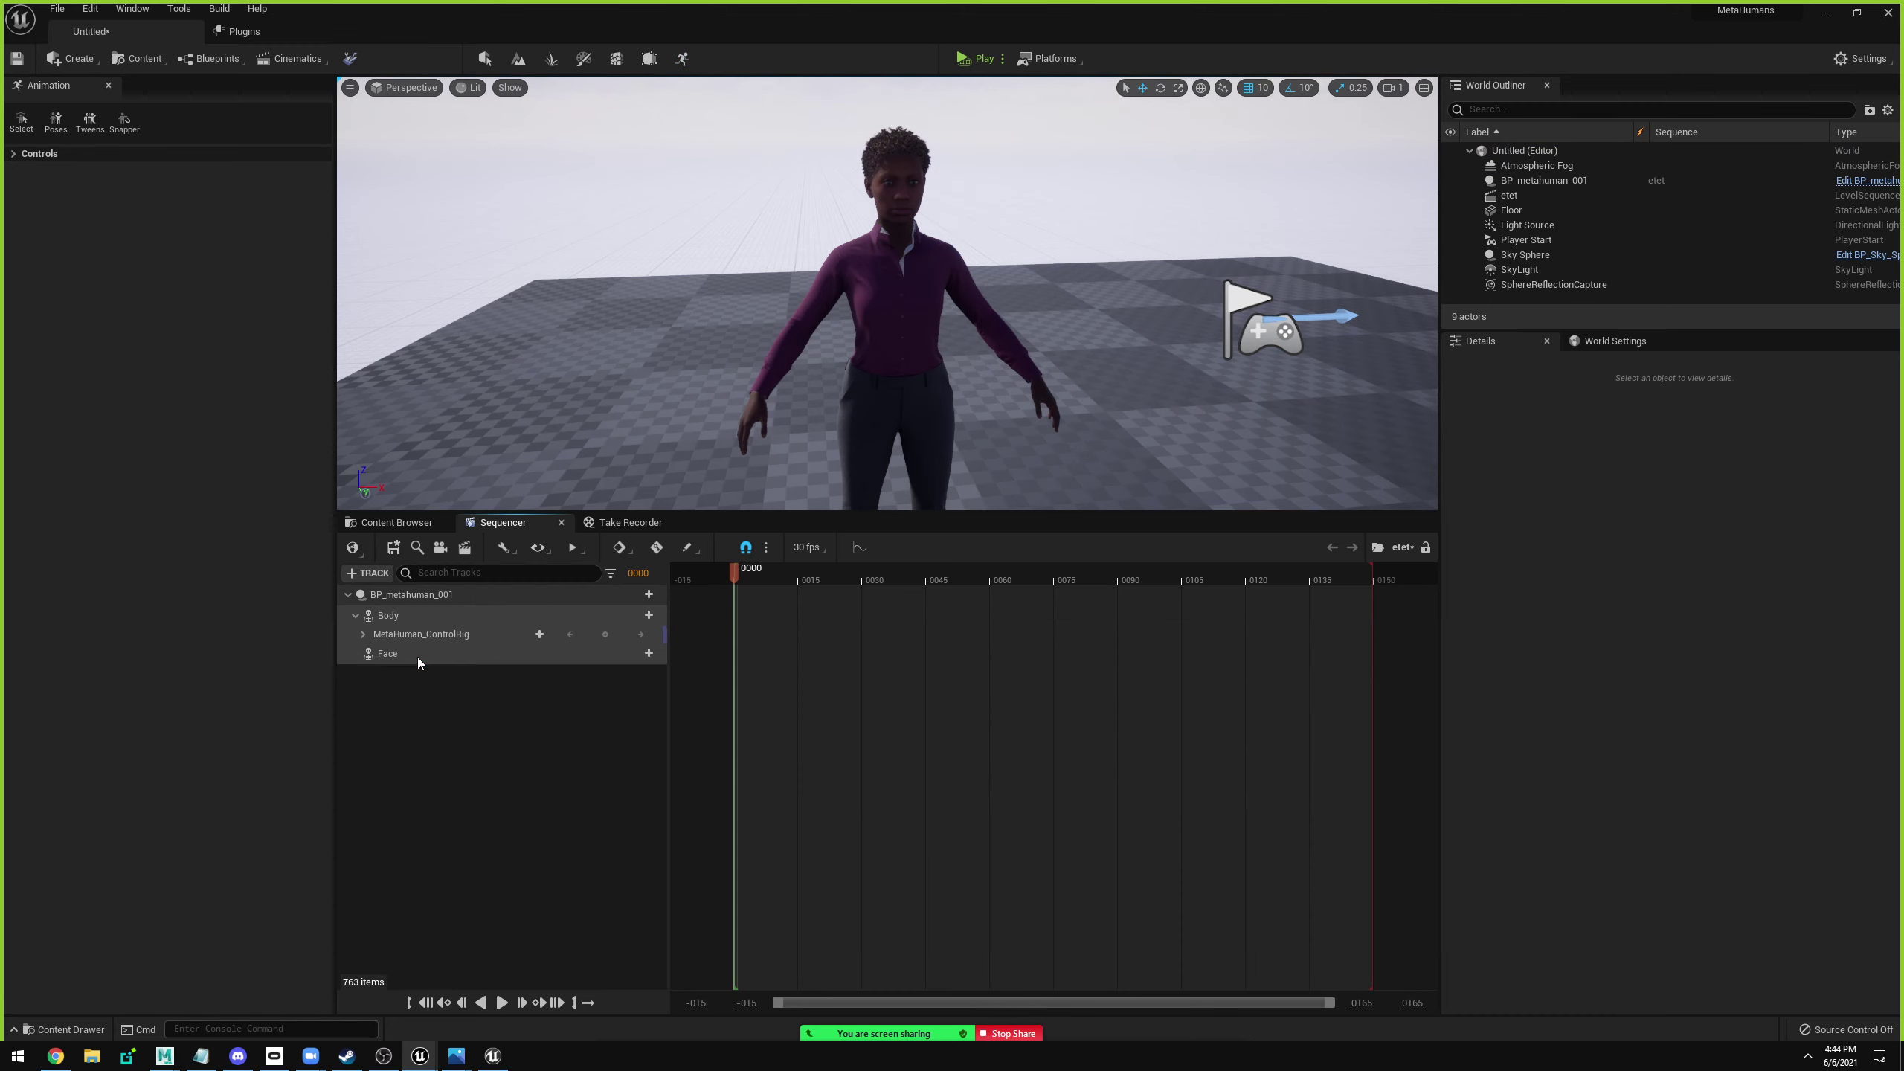
pyautogui.click(417, 656)
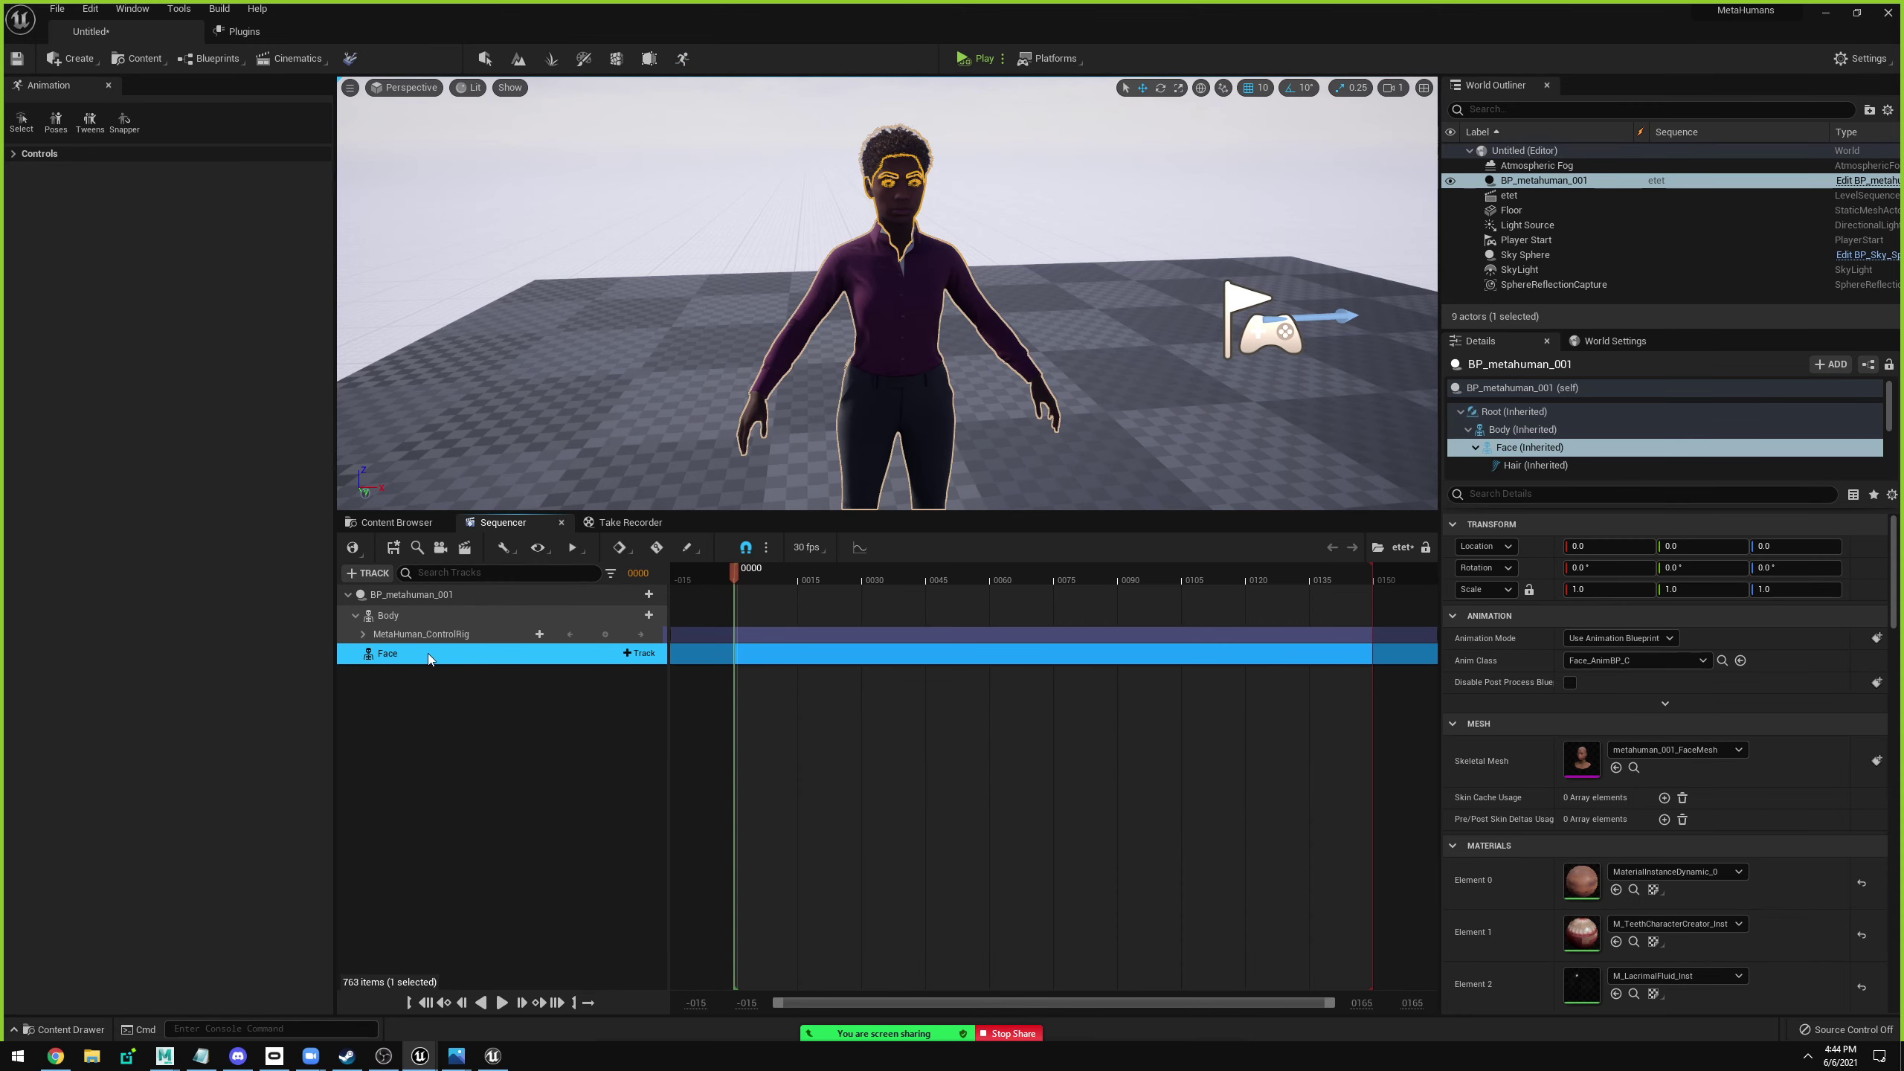
pyautogui.click(639, 652)
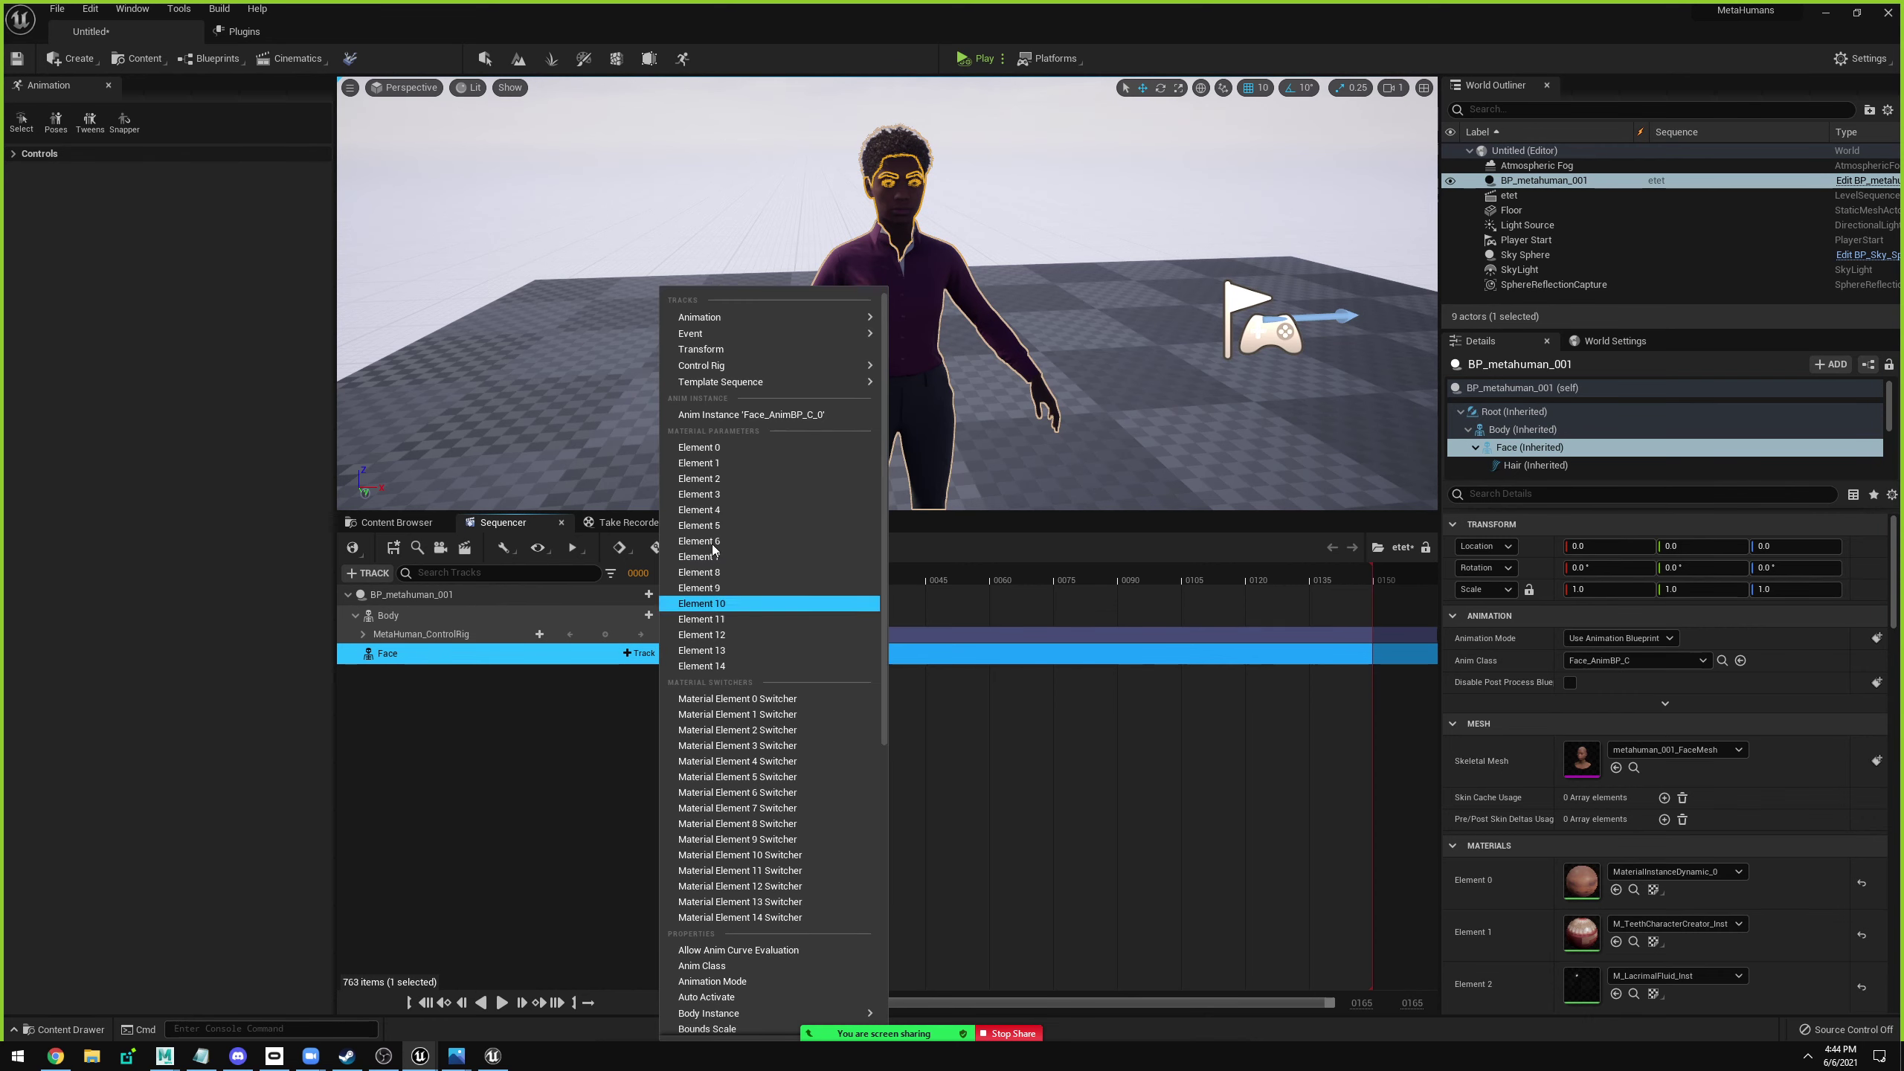
pyautogui.moveTo(738, 316)
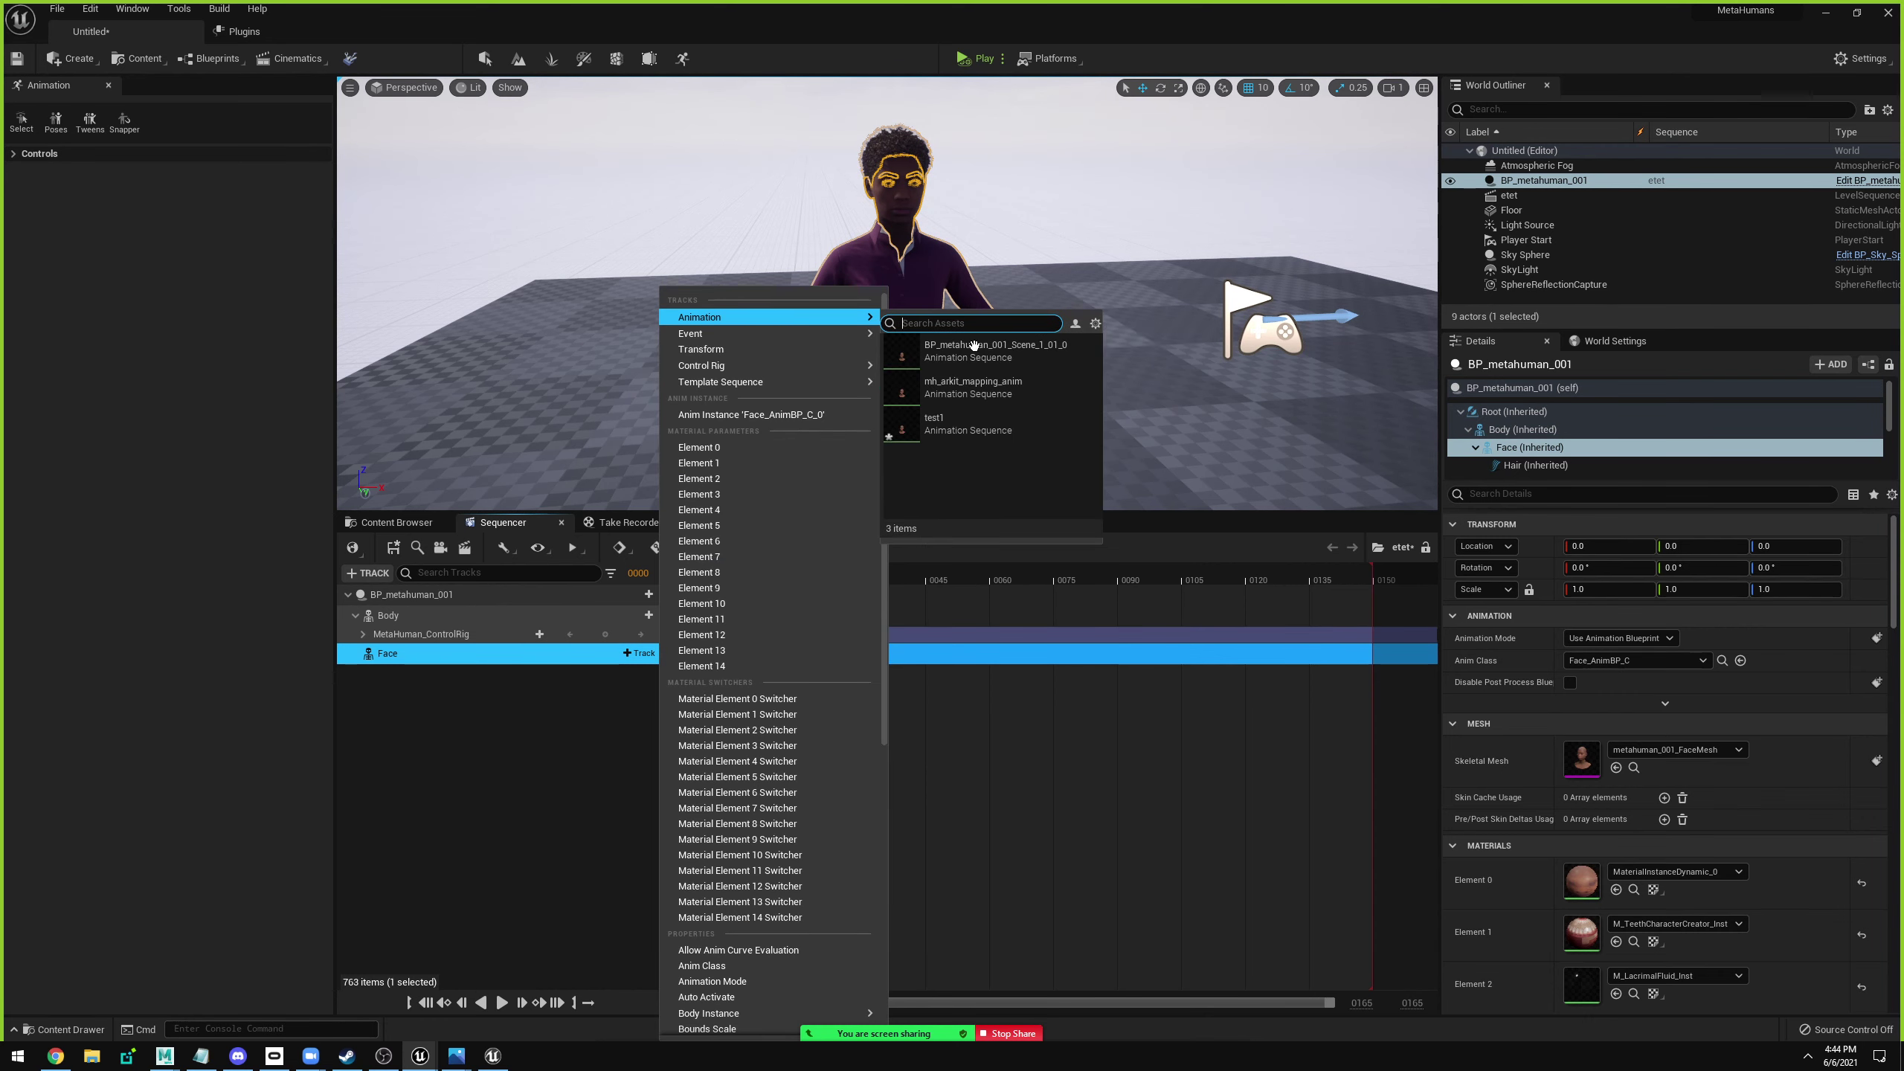
pyautogui.click(969, 425)
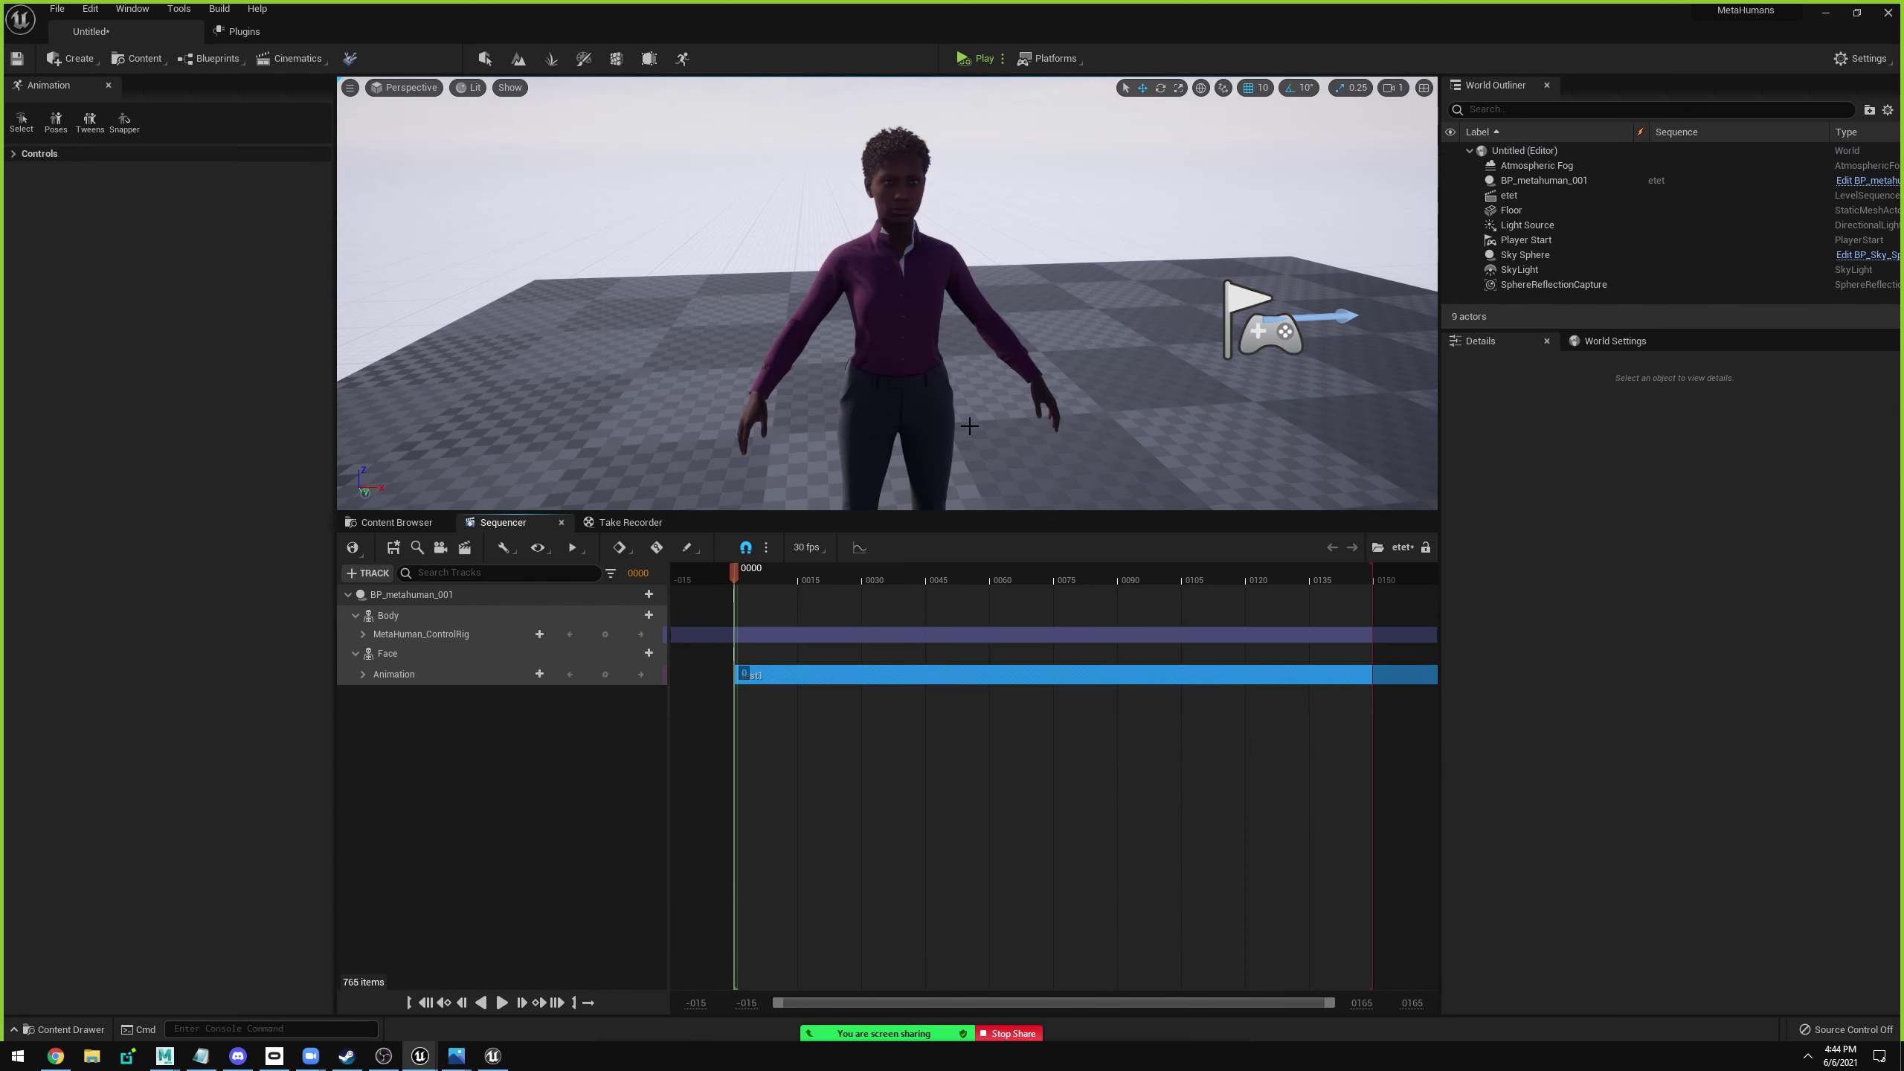
# Play the test1 animation on a close-up of the face and scrub to frame 0081.
pyautogui.moveTo(959, 453)
pyautogui.mouseDown()
pyautogui.moveTo(959, 225)
pyautogui.moveTo(960, 450)
pyautogui.mouseUp()
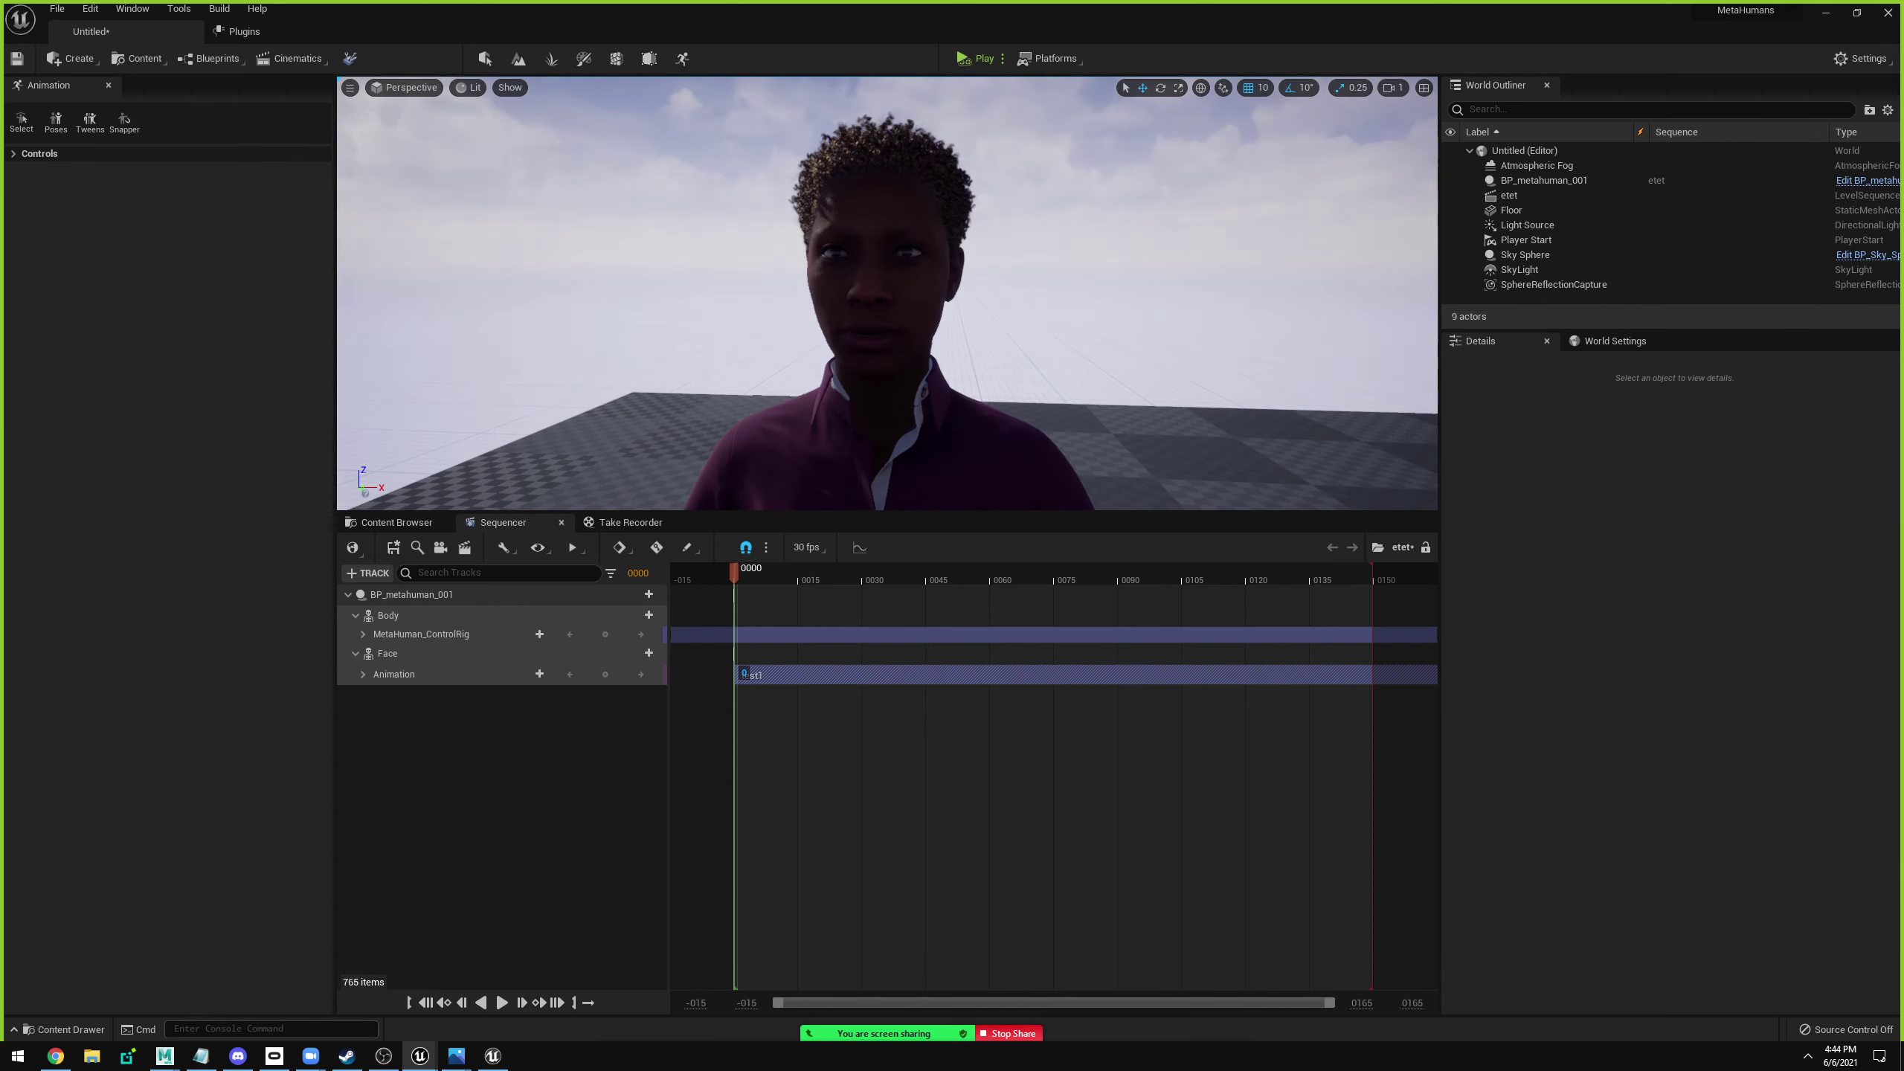
pyautogui.press('space')
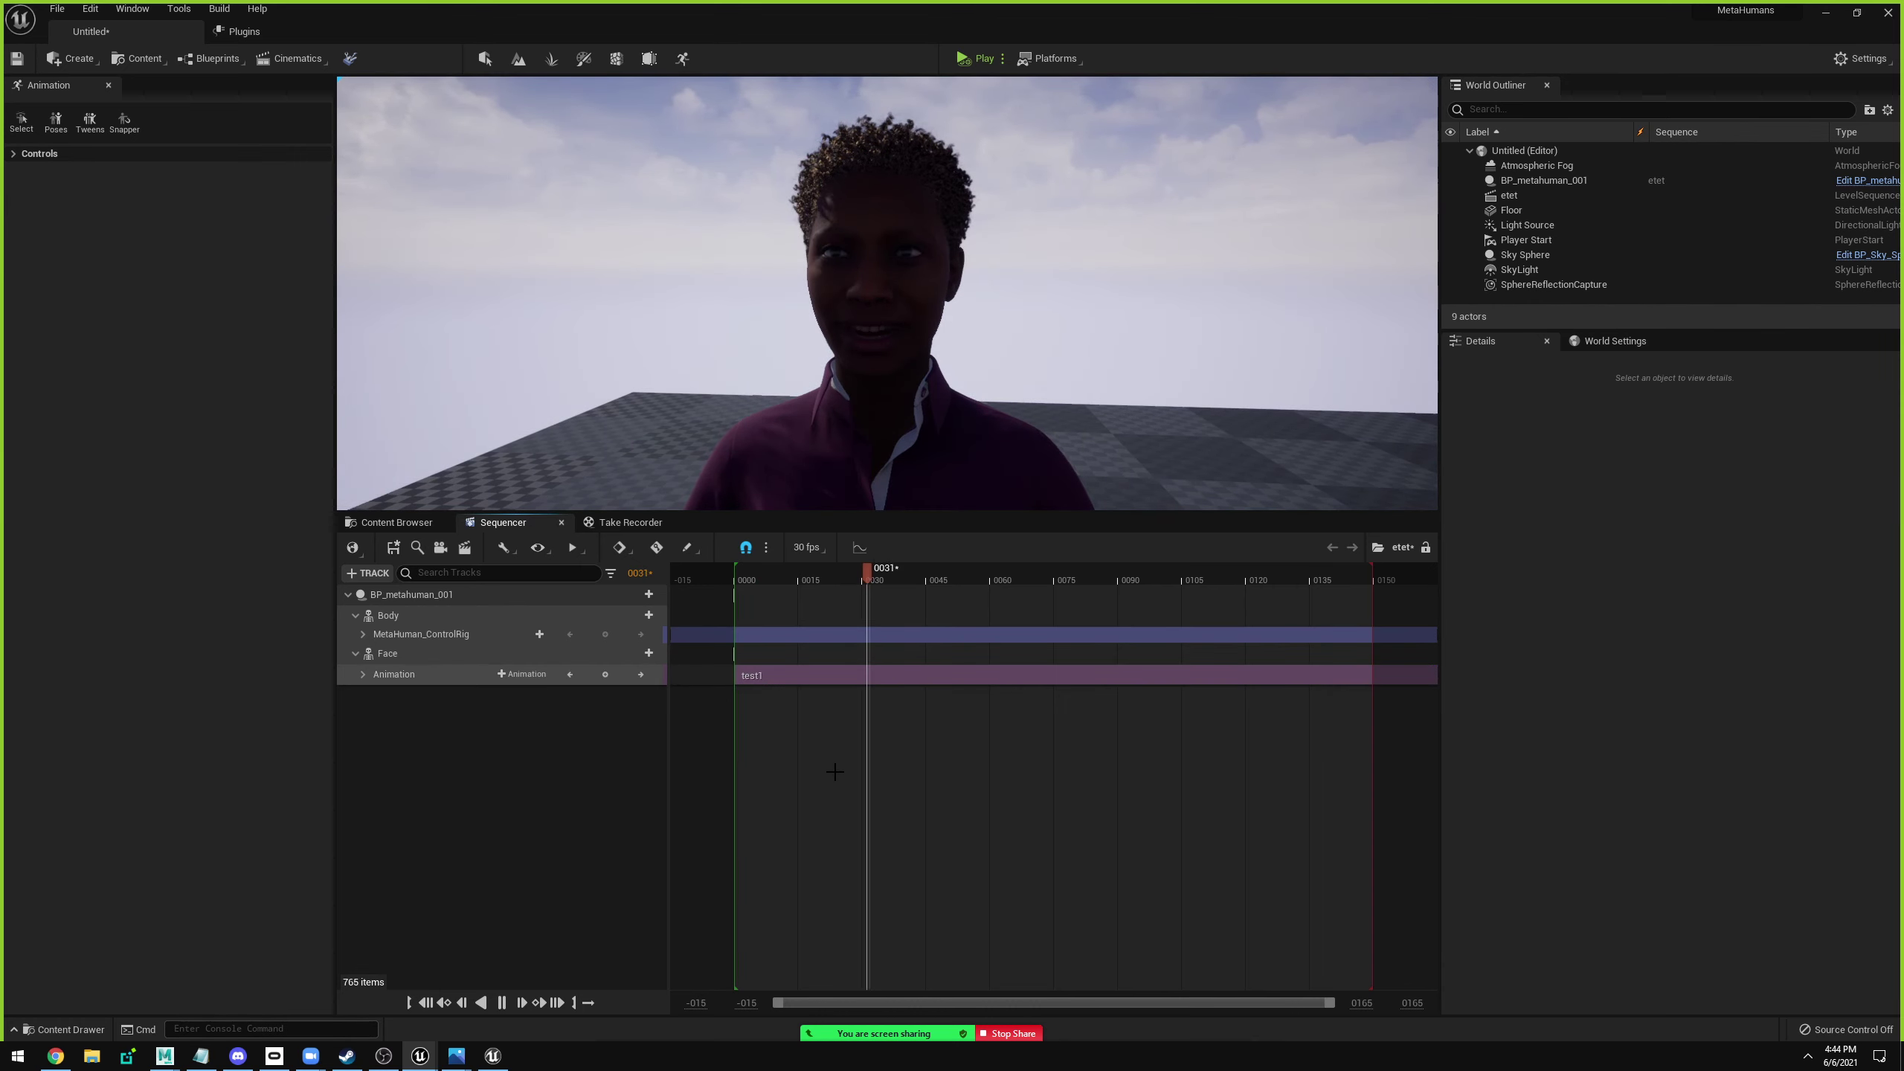
pyautogui.press('space')
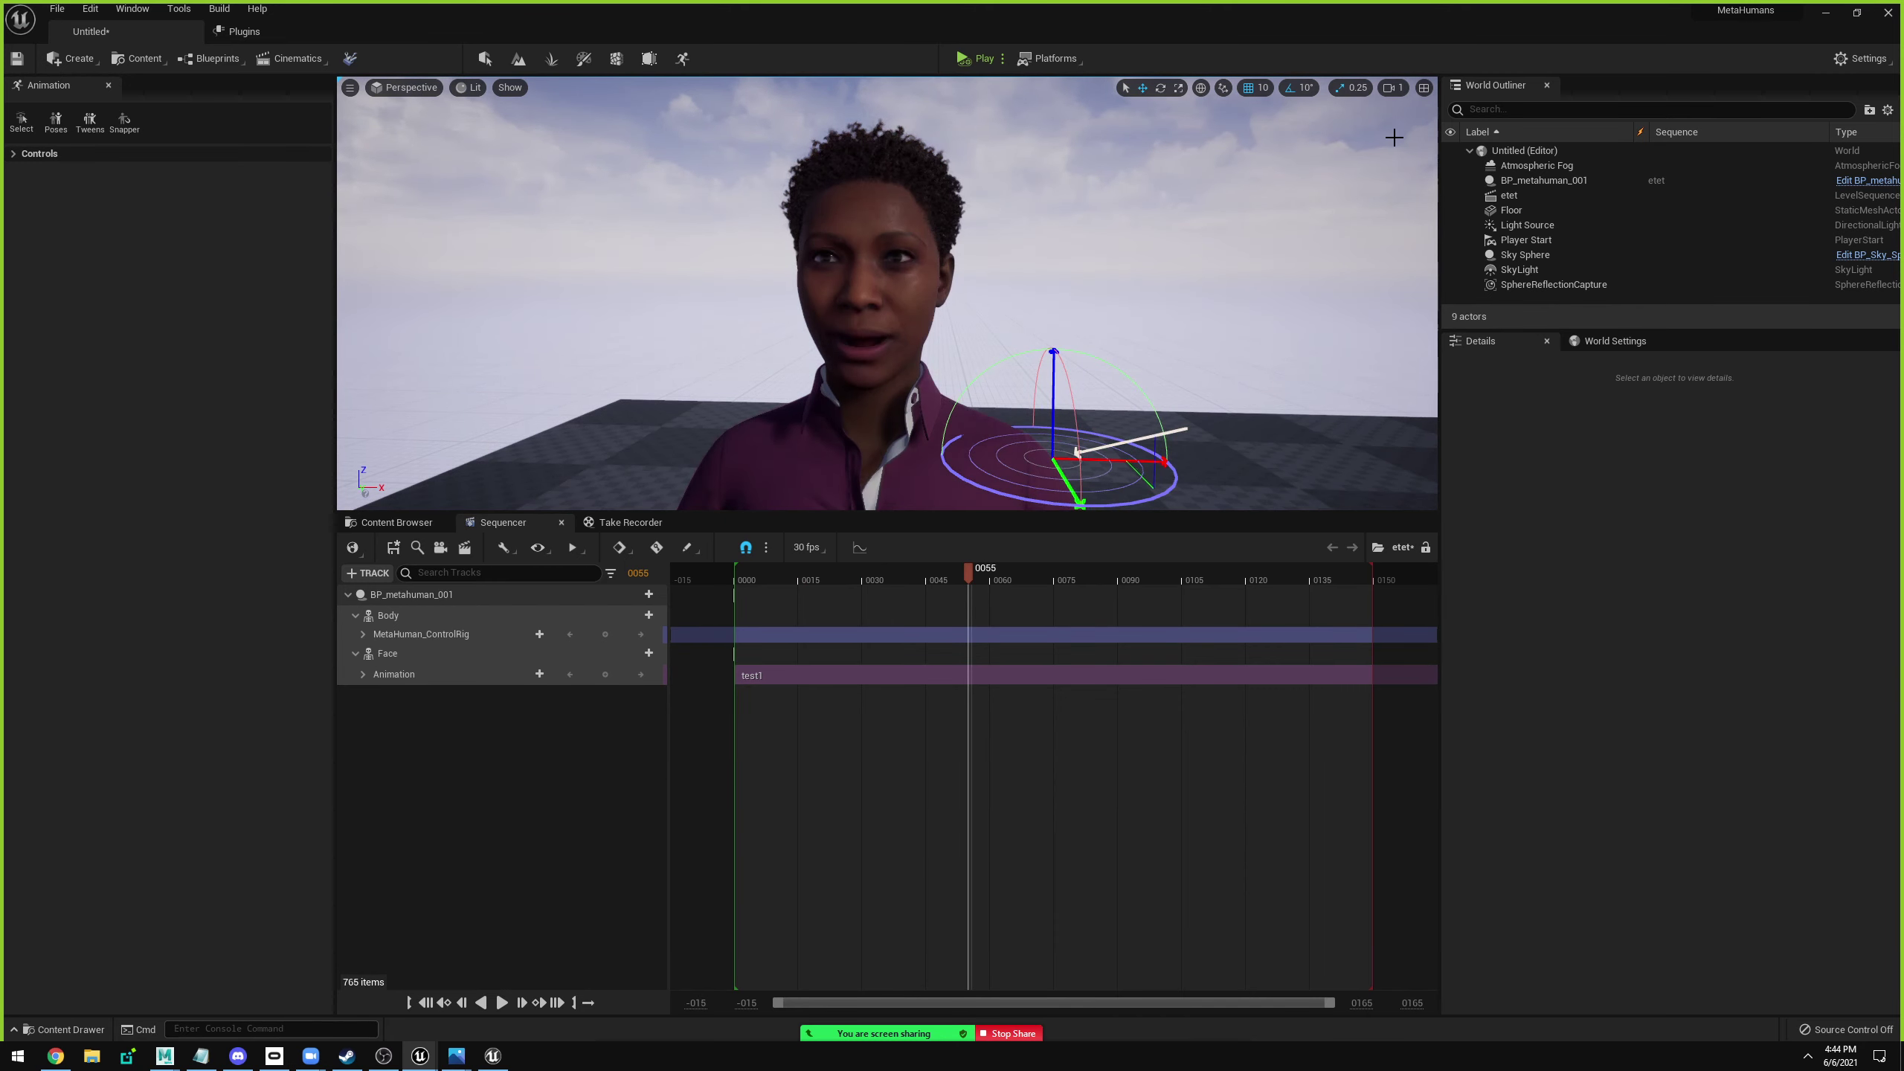
pyautogui.press('space')
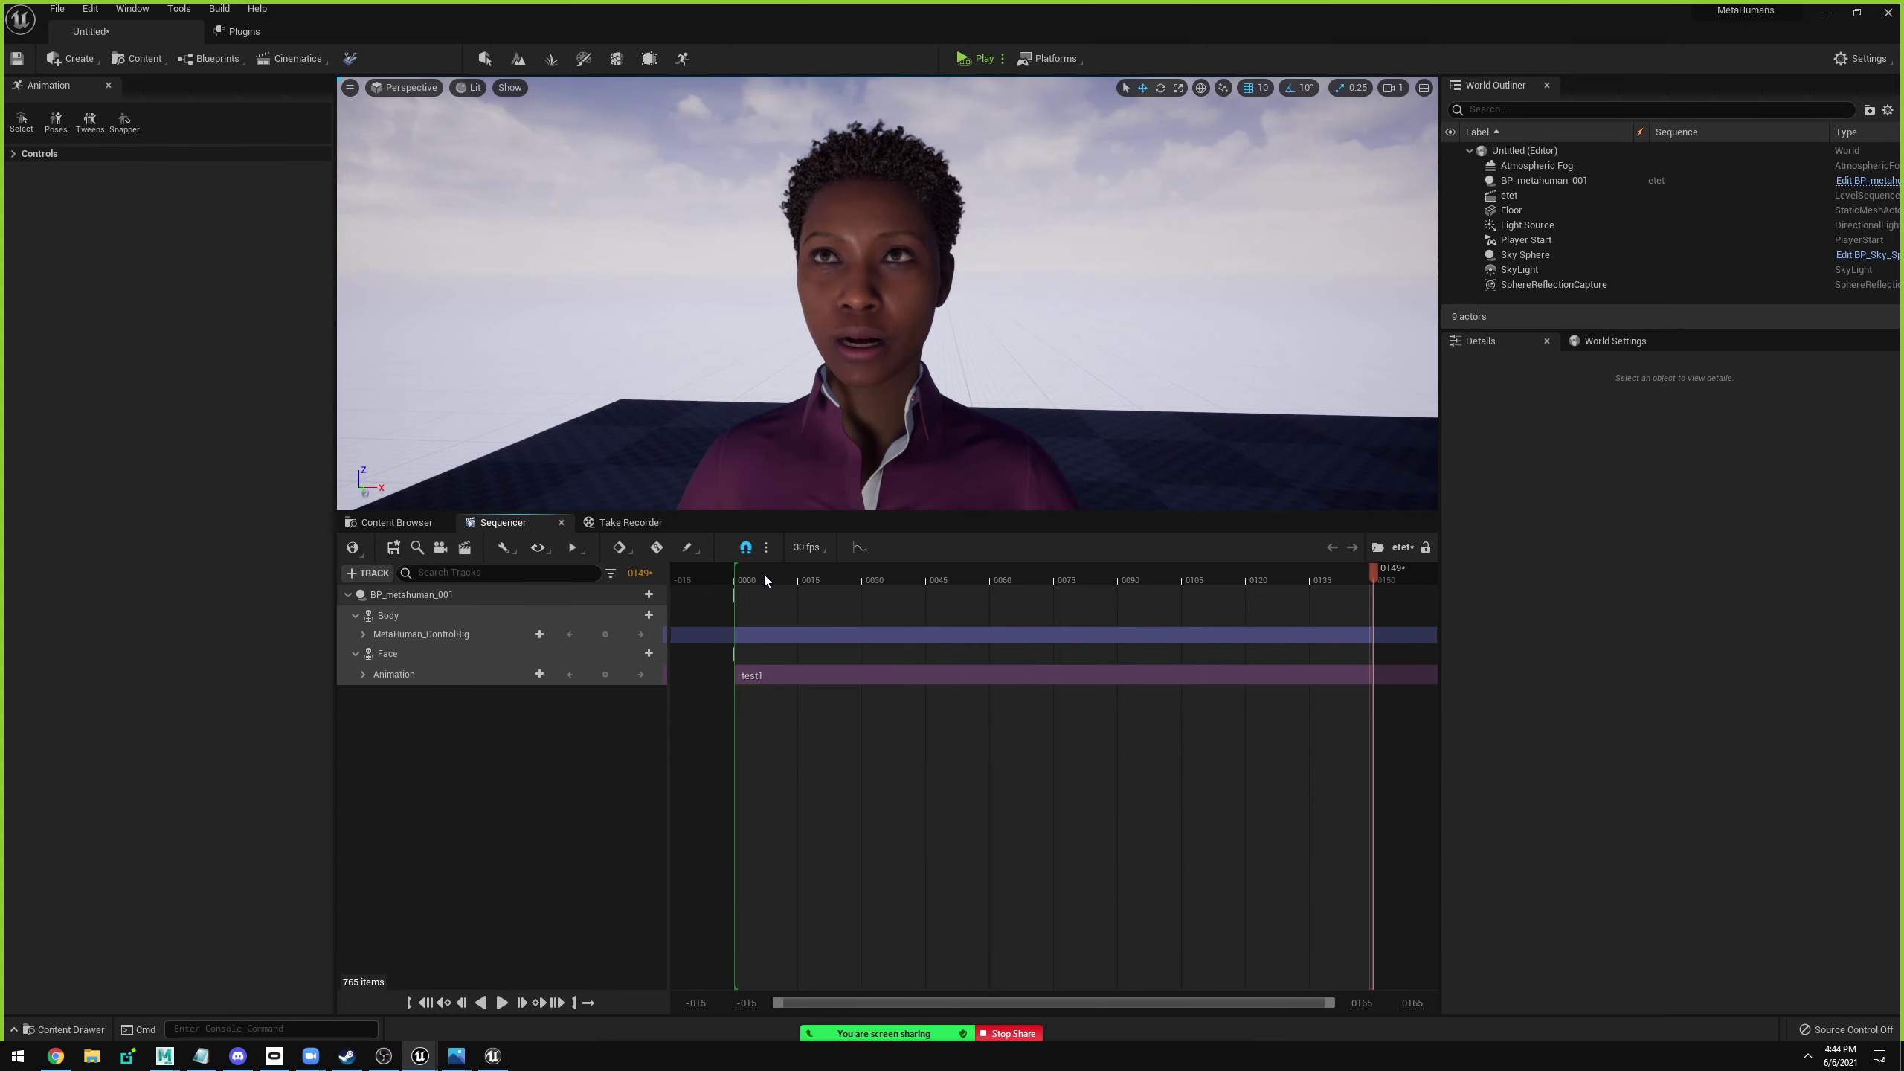
pyautogui.moveTo(765, 574); pyautogui.dragTo(781, 574)
pyautogui.moveTo(898, 568); pyautogui.dragTo(1080, 570)
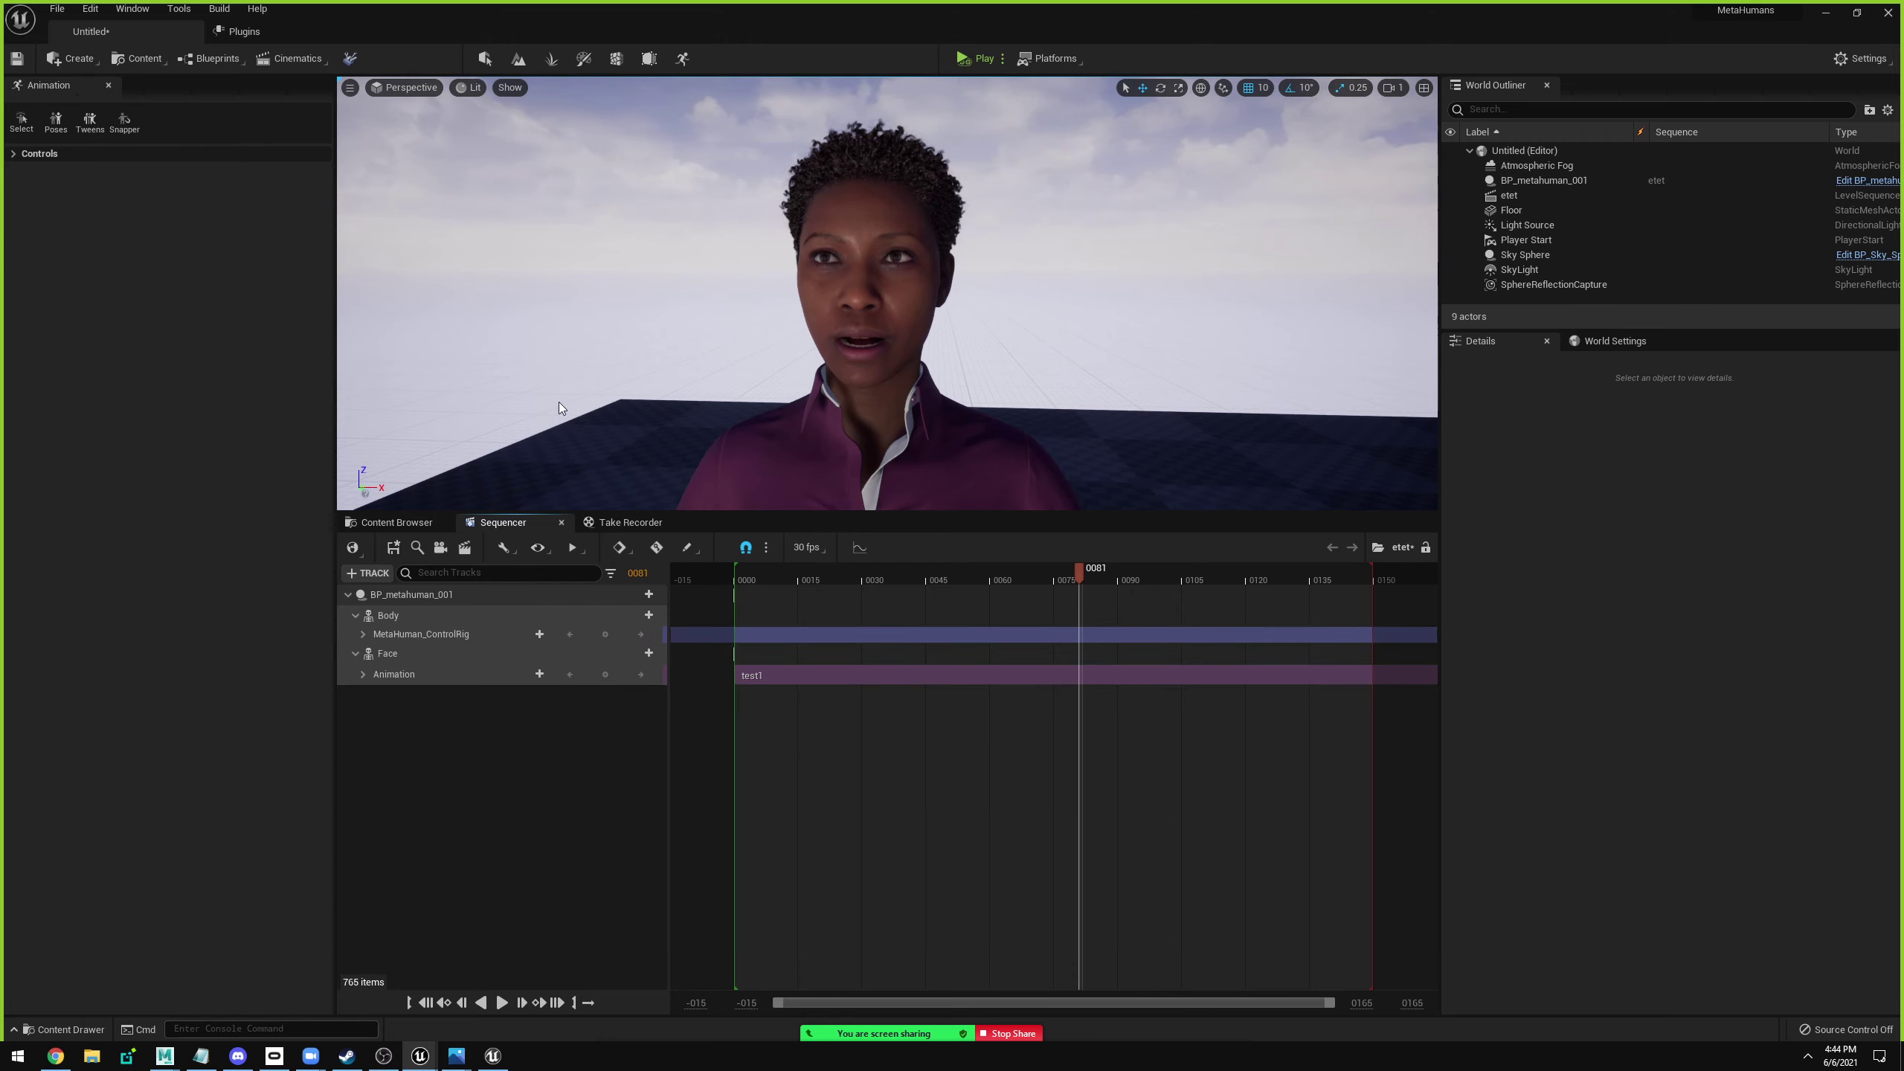
pyautogui.click(821, 678)
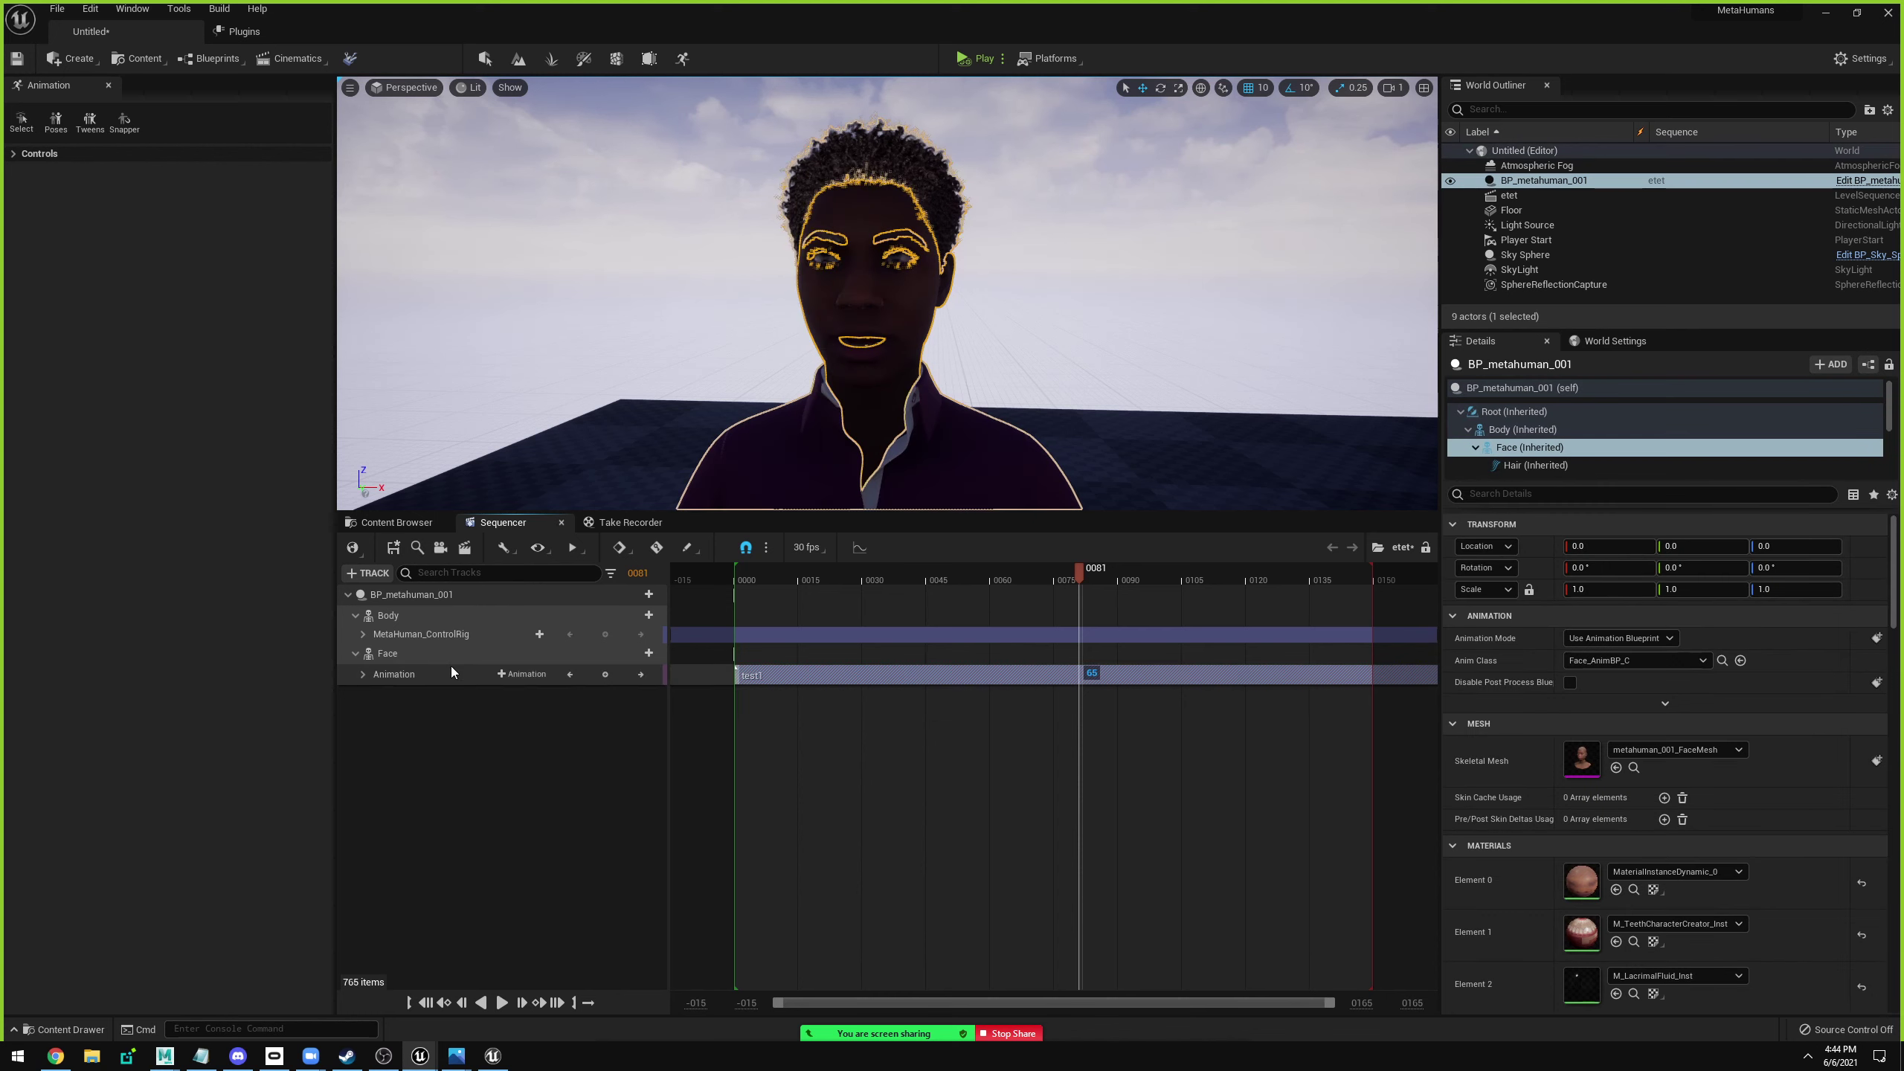
pyautogui.click(905, 702)
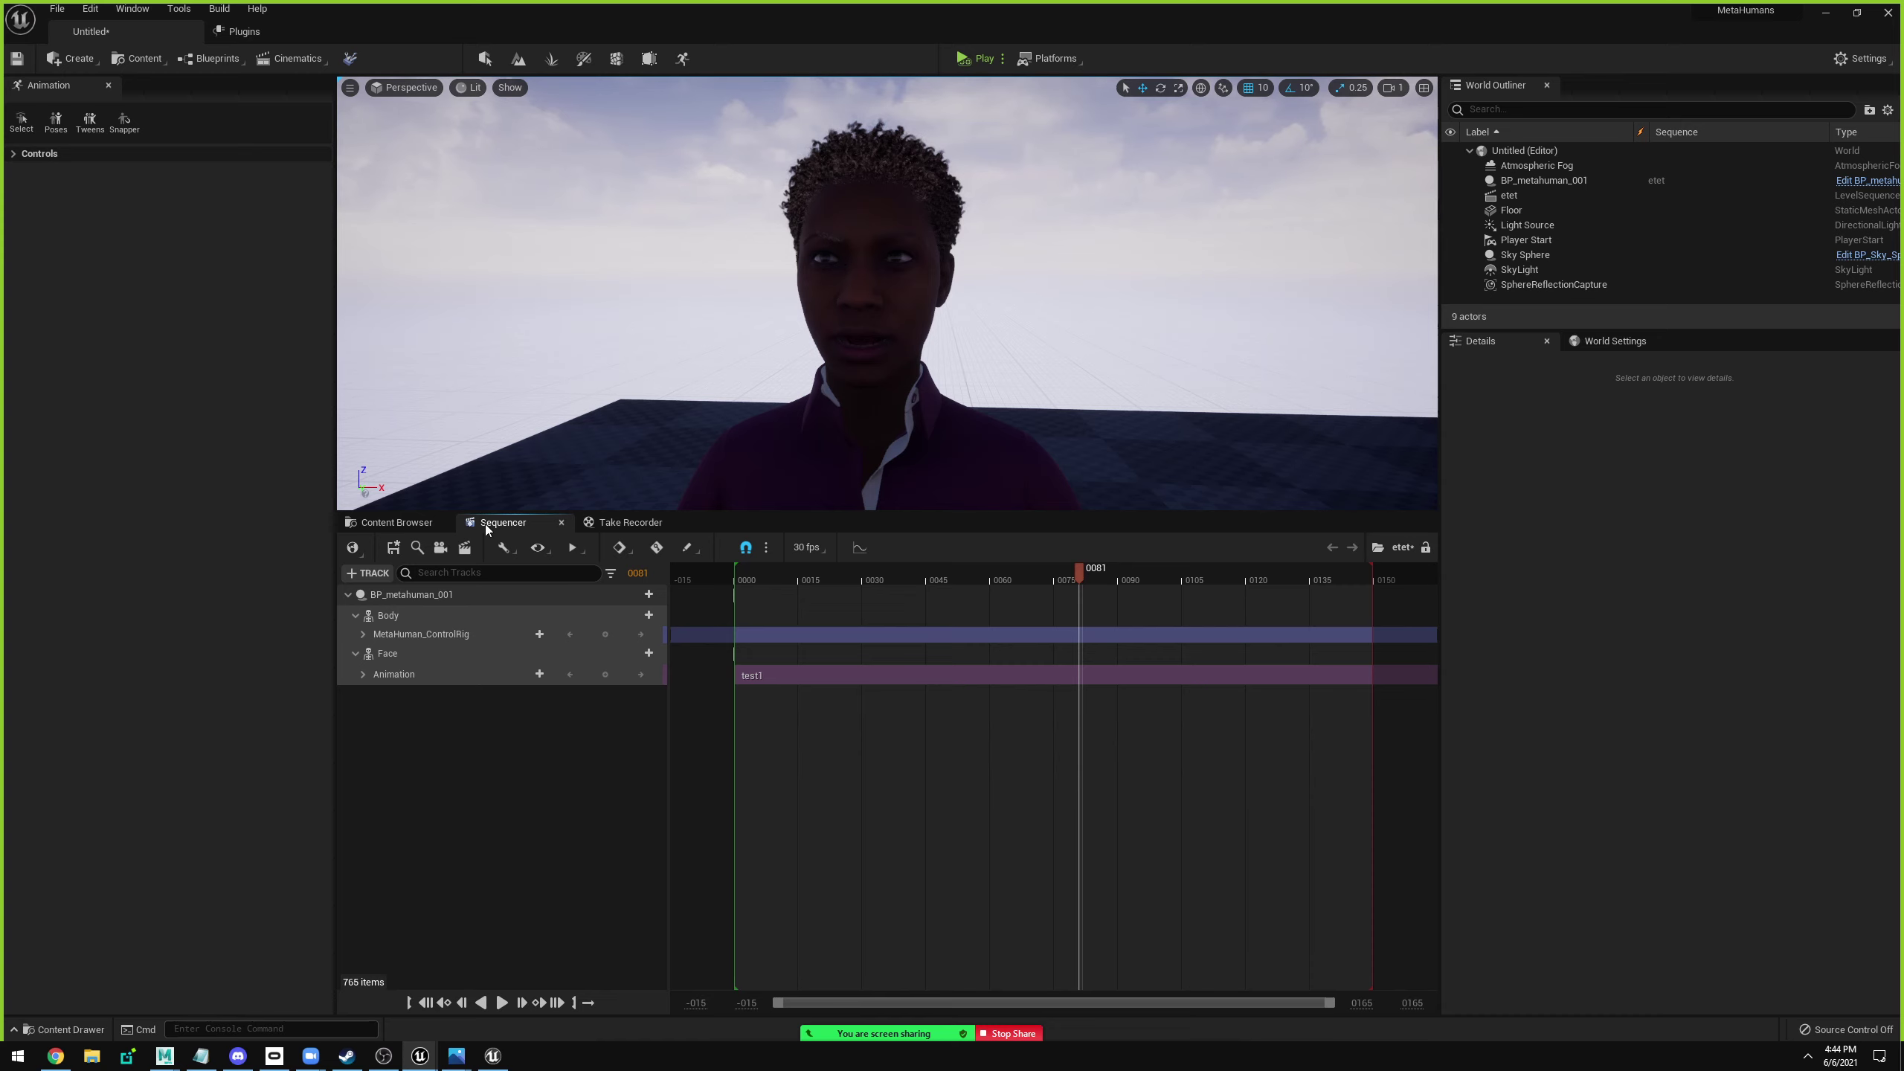
# Show the Take Recorder for Scene_1 take 01 and pull the viewport back over the whole level.
pyautogui.click(397, 523)
pyautogui.click(512, 529)
pyautogui.click(622, 524)
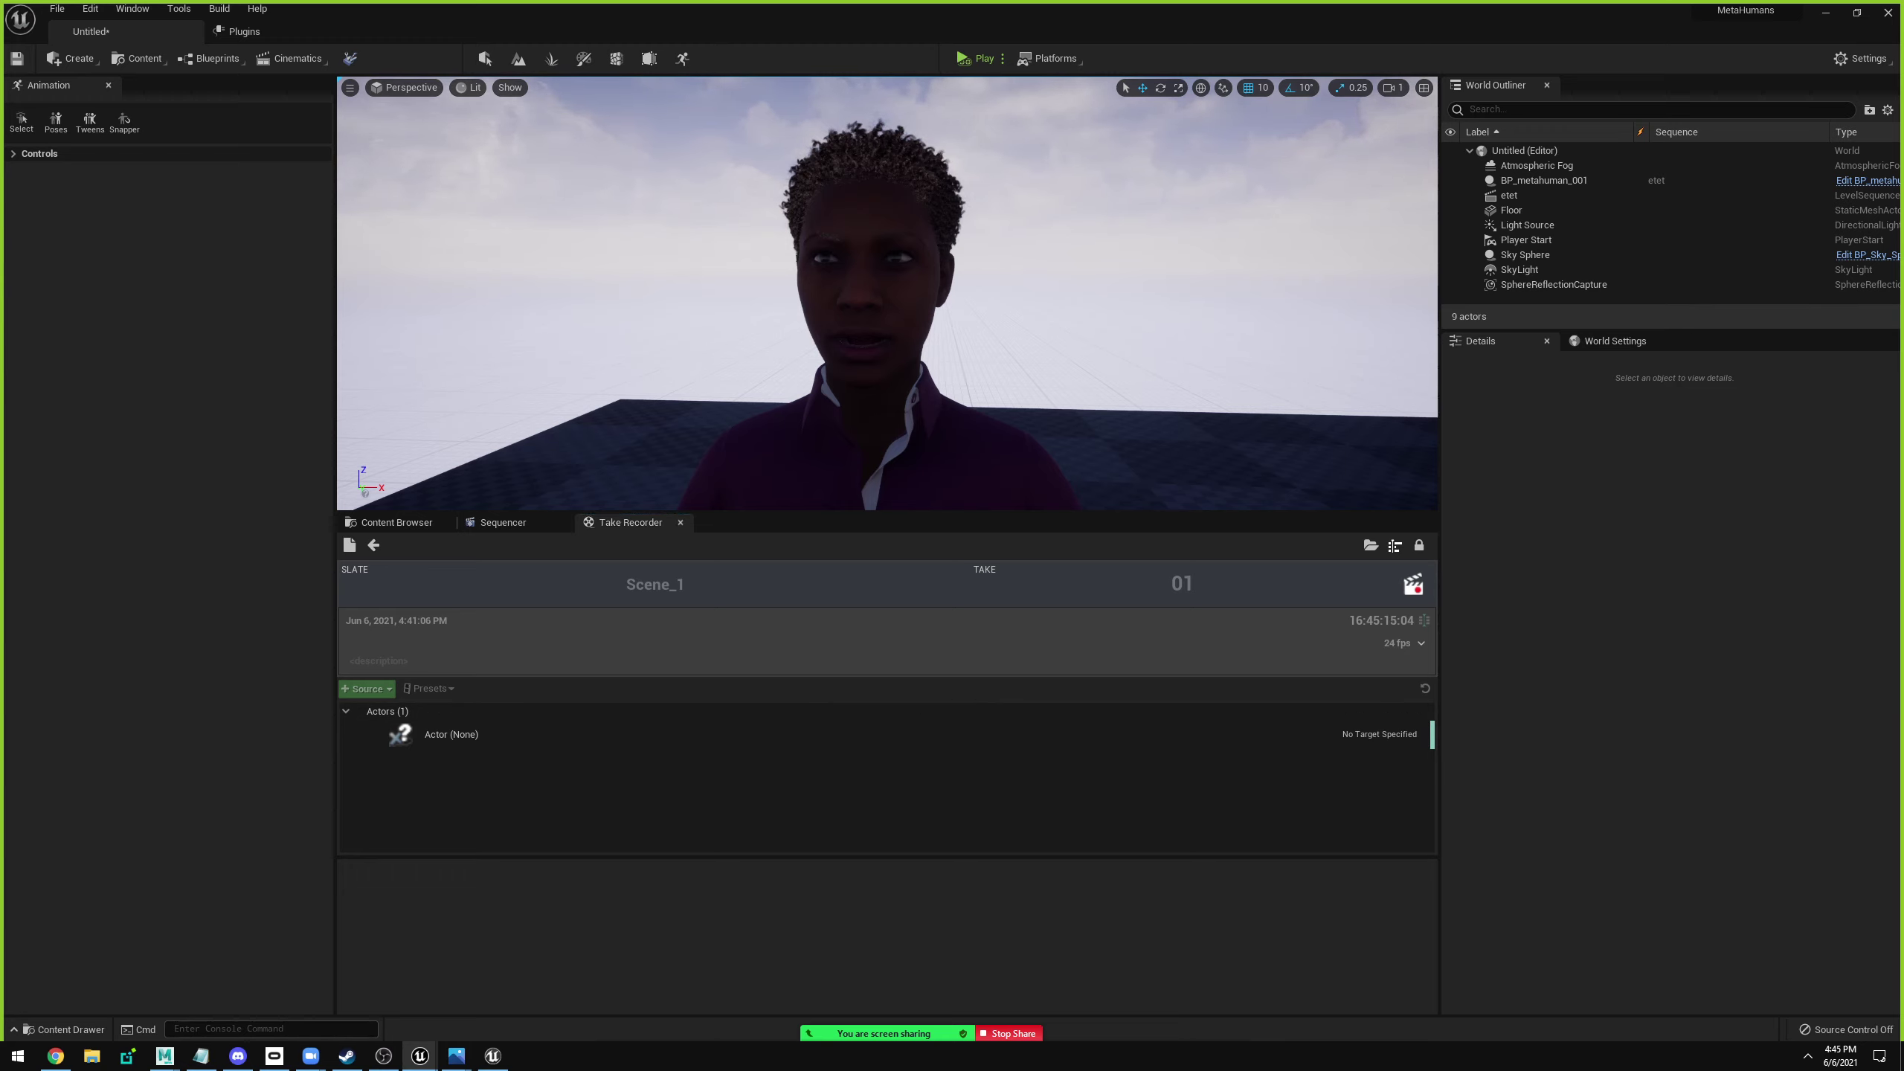
pyautogui.moveTo(684, 414); pyautogui.dragTo(685, 495, button='right')
pyautogui.moveTo(684, 450); pyautogui.dragTo(684, 496)
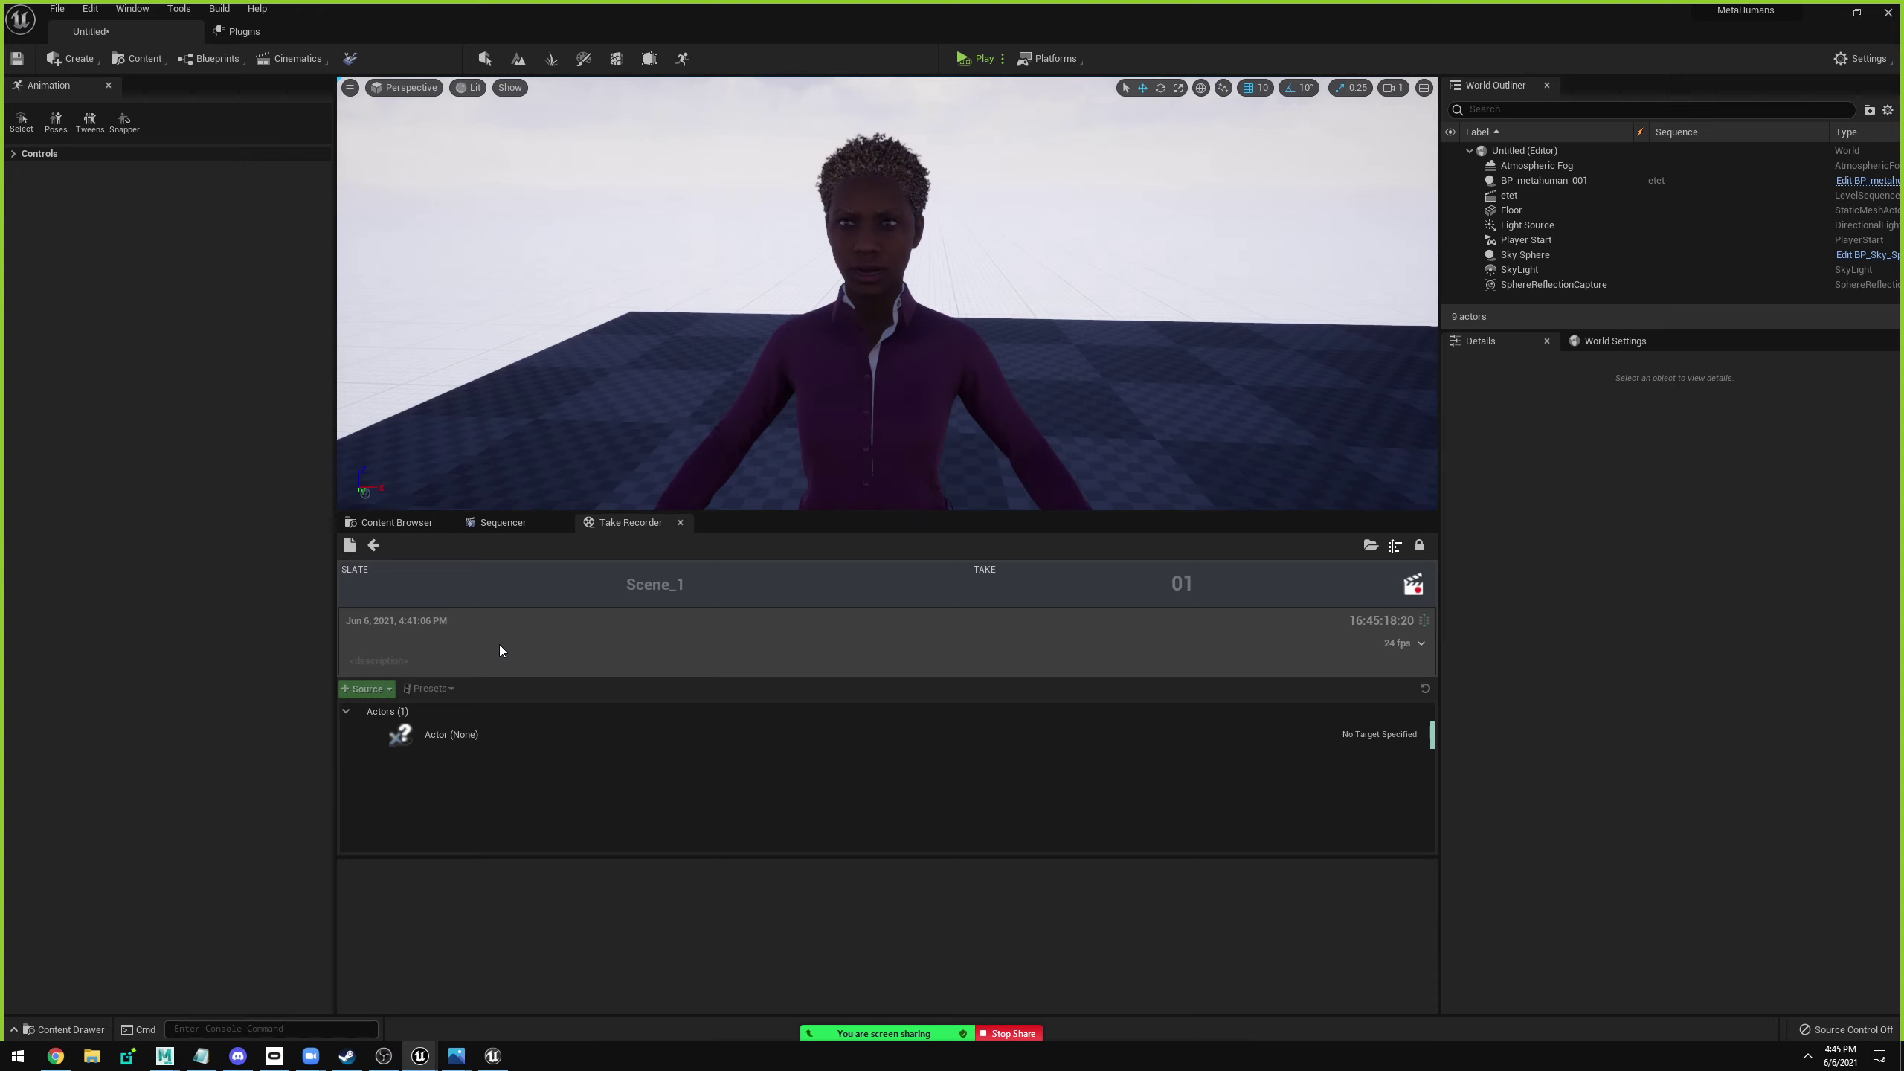
pyautogui.moveTo(868, 154); pyautogui.dragTo(839, 210)
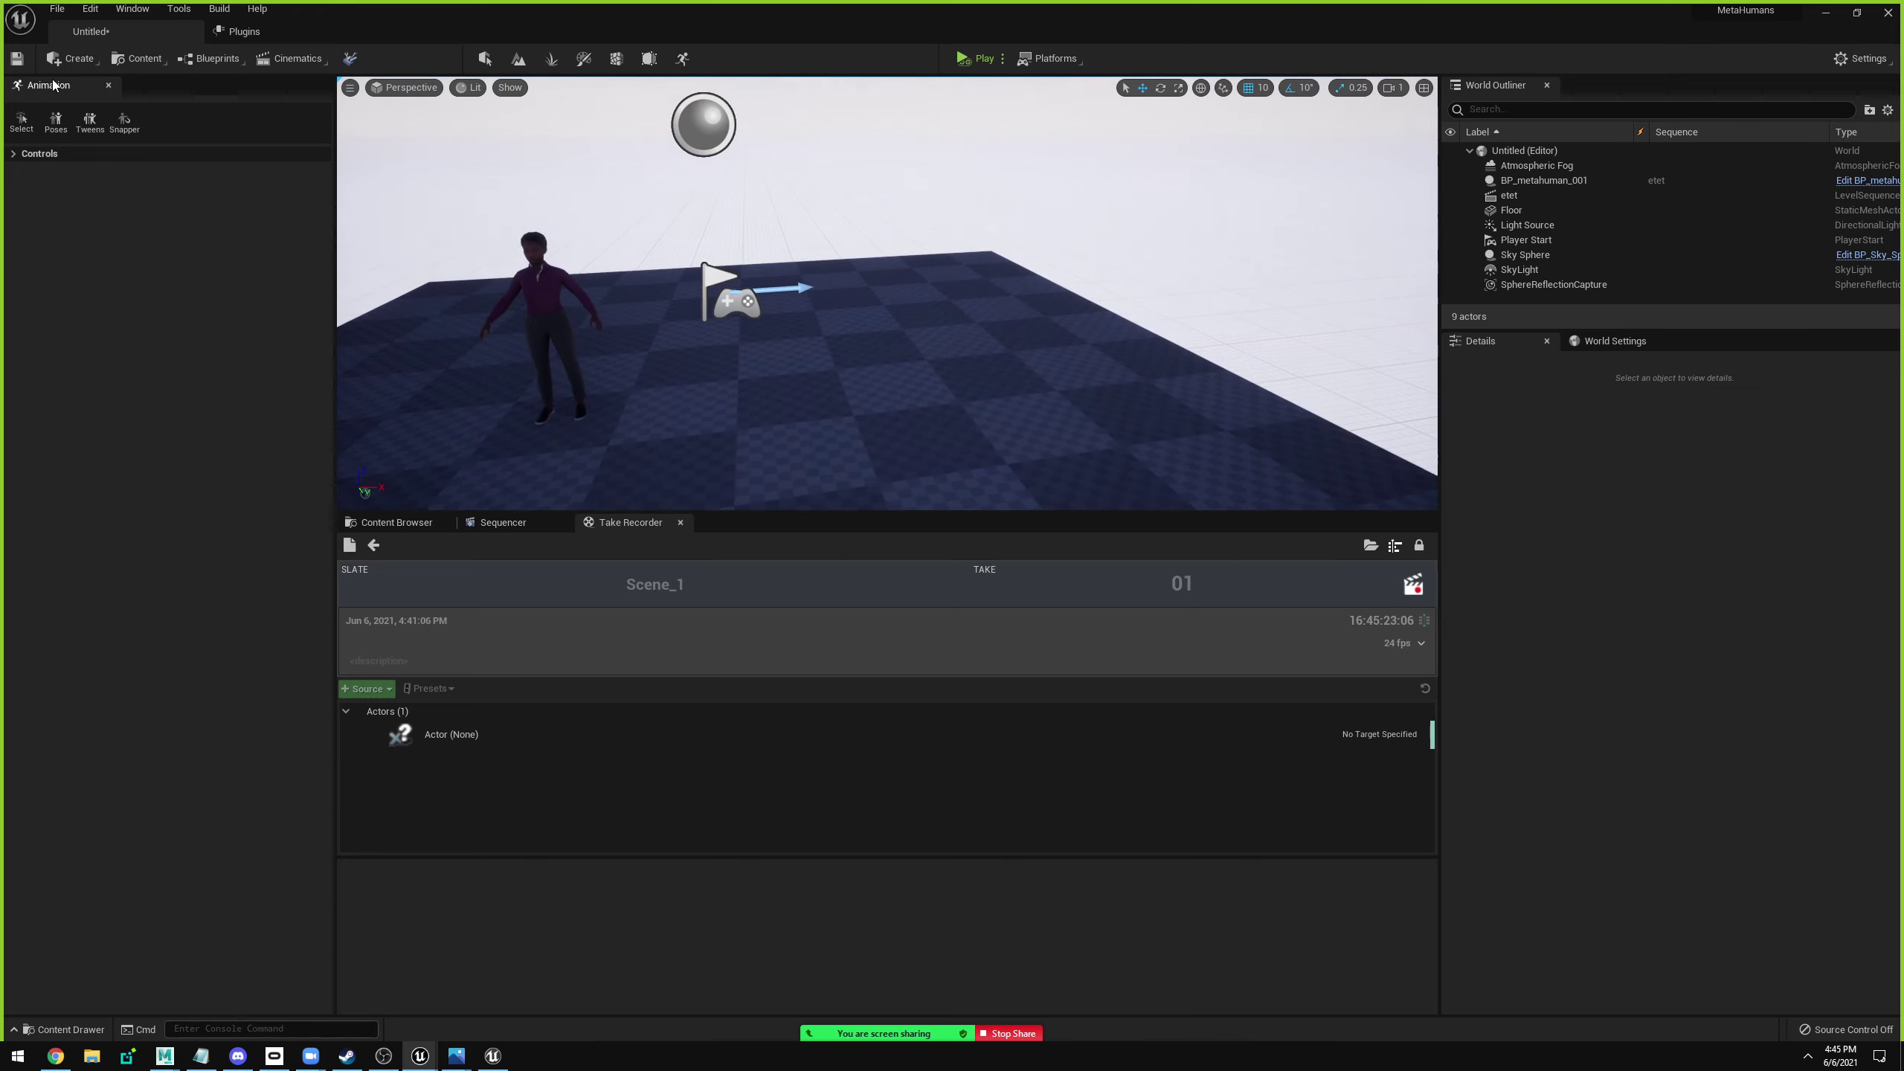
pyautogui.click(73, 58)
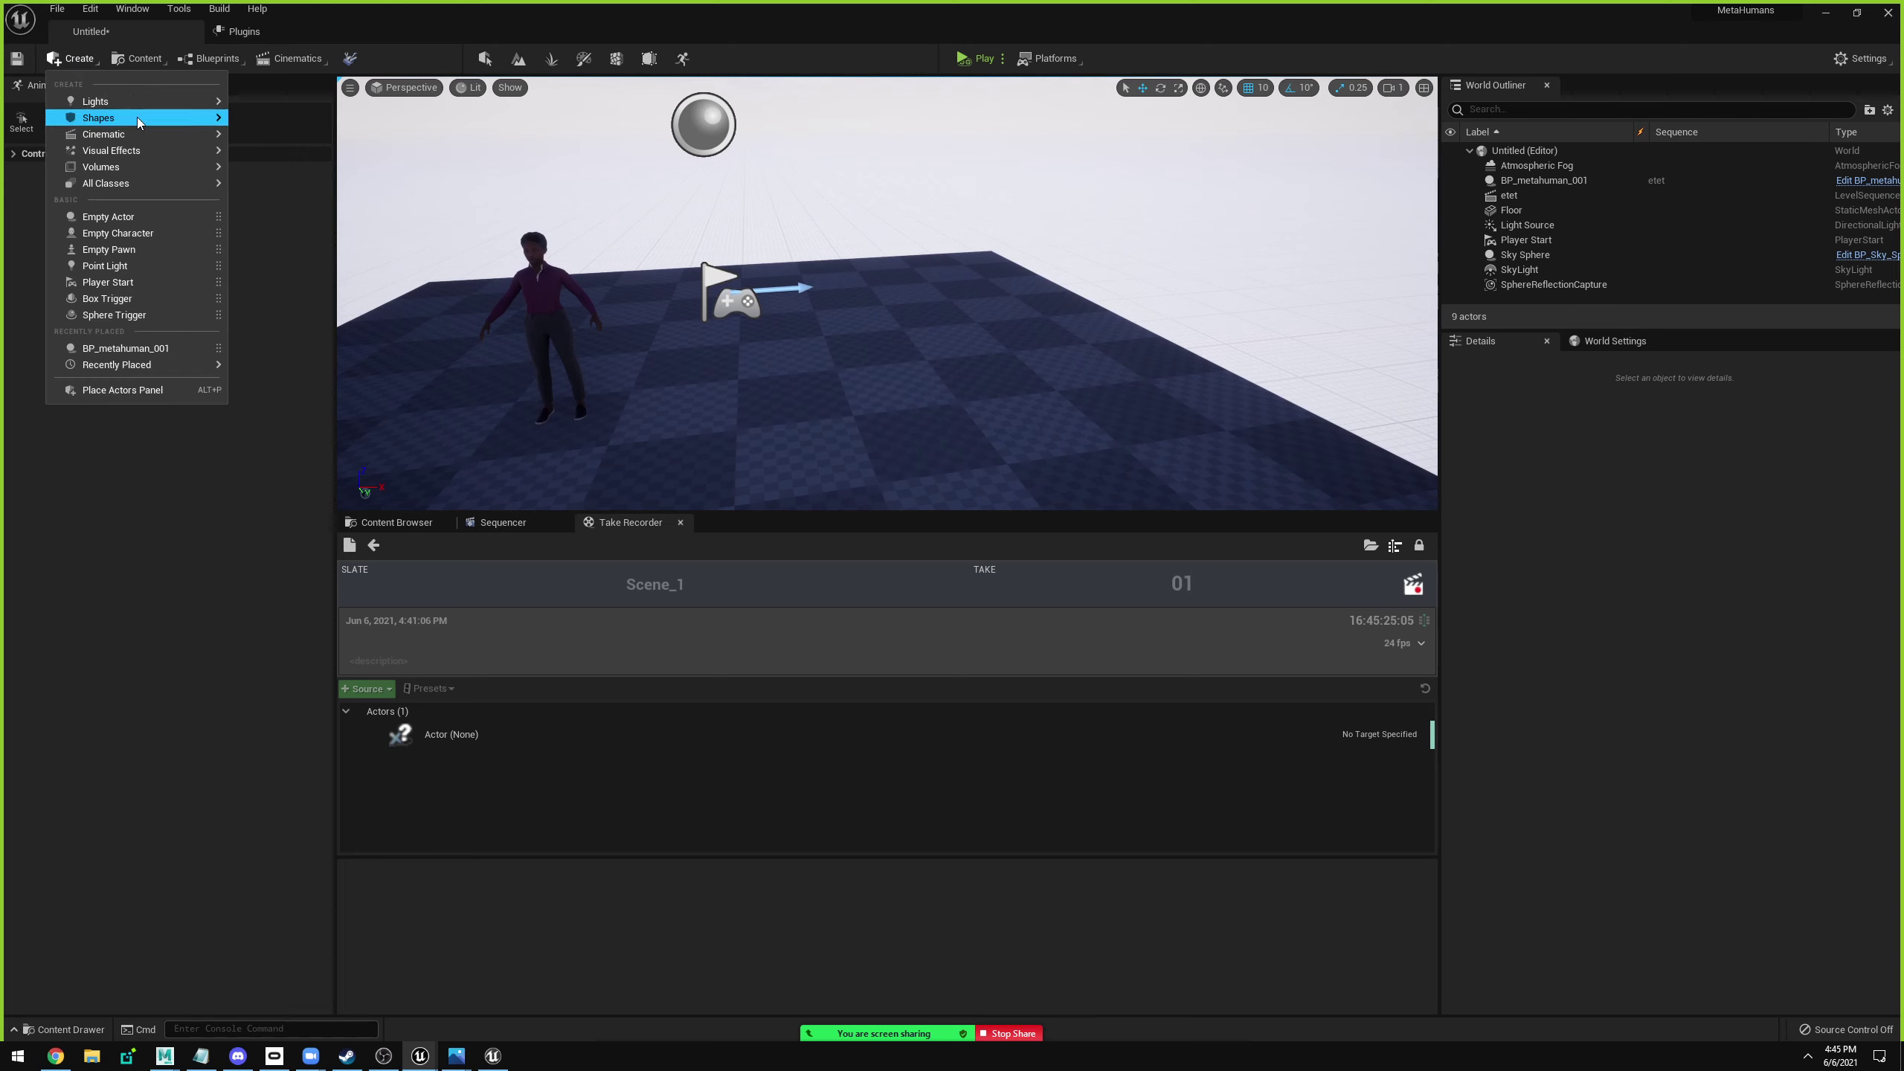
pyautogui.moveTo(138, 120)
pyautogui.click(279, 121)
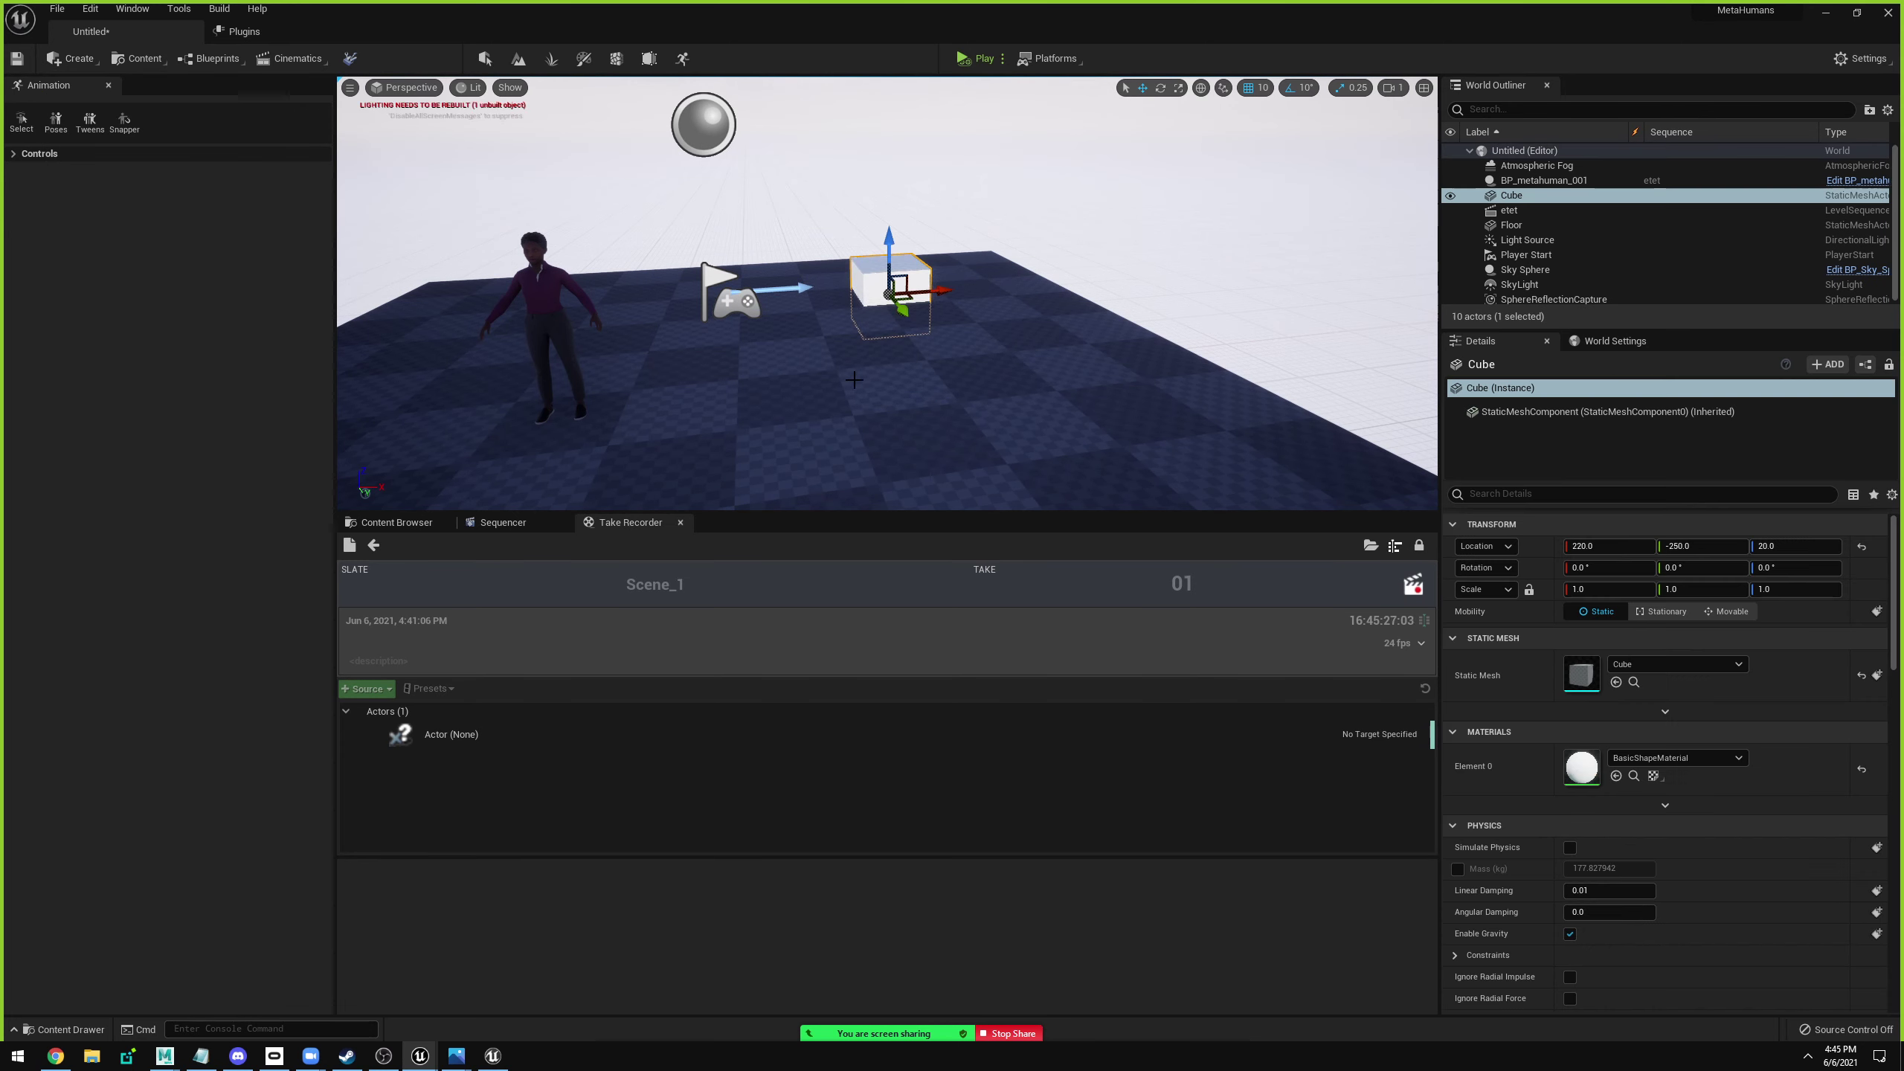
pyautogui.click(1511, 195)
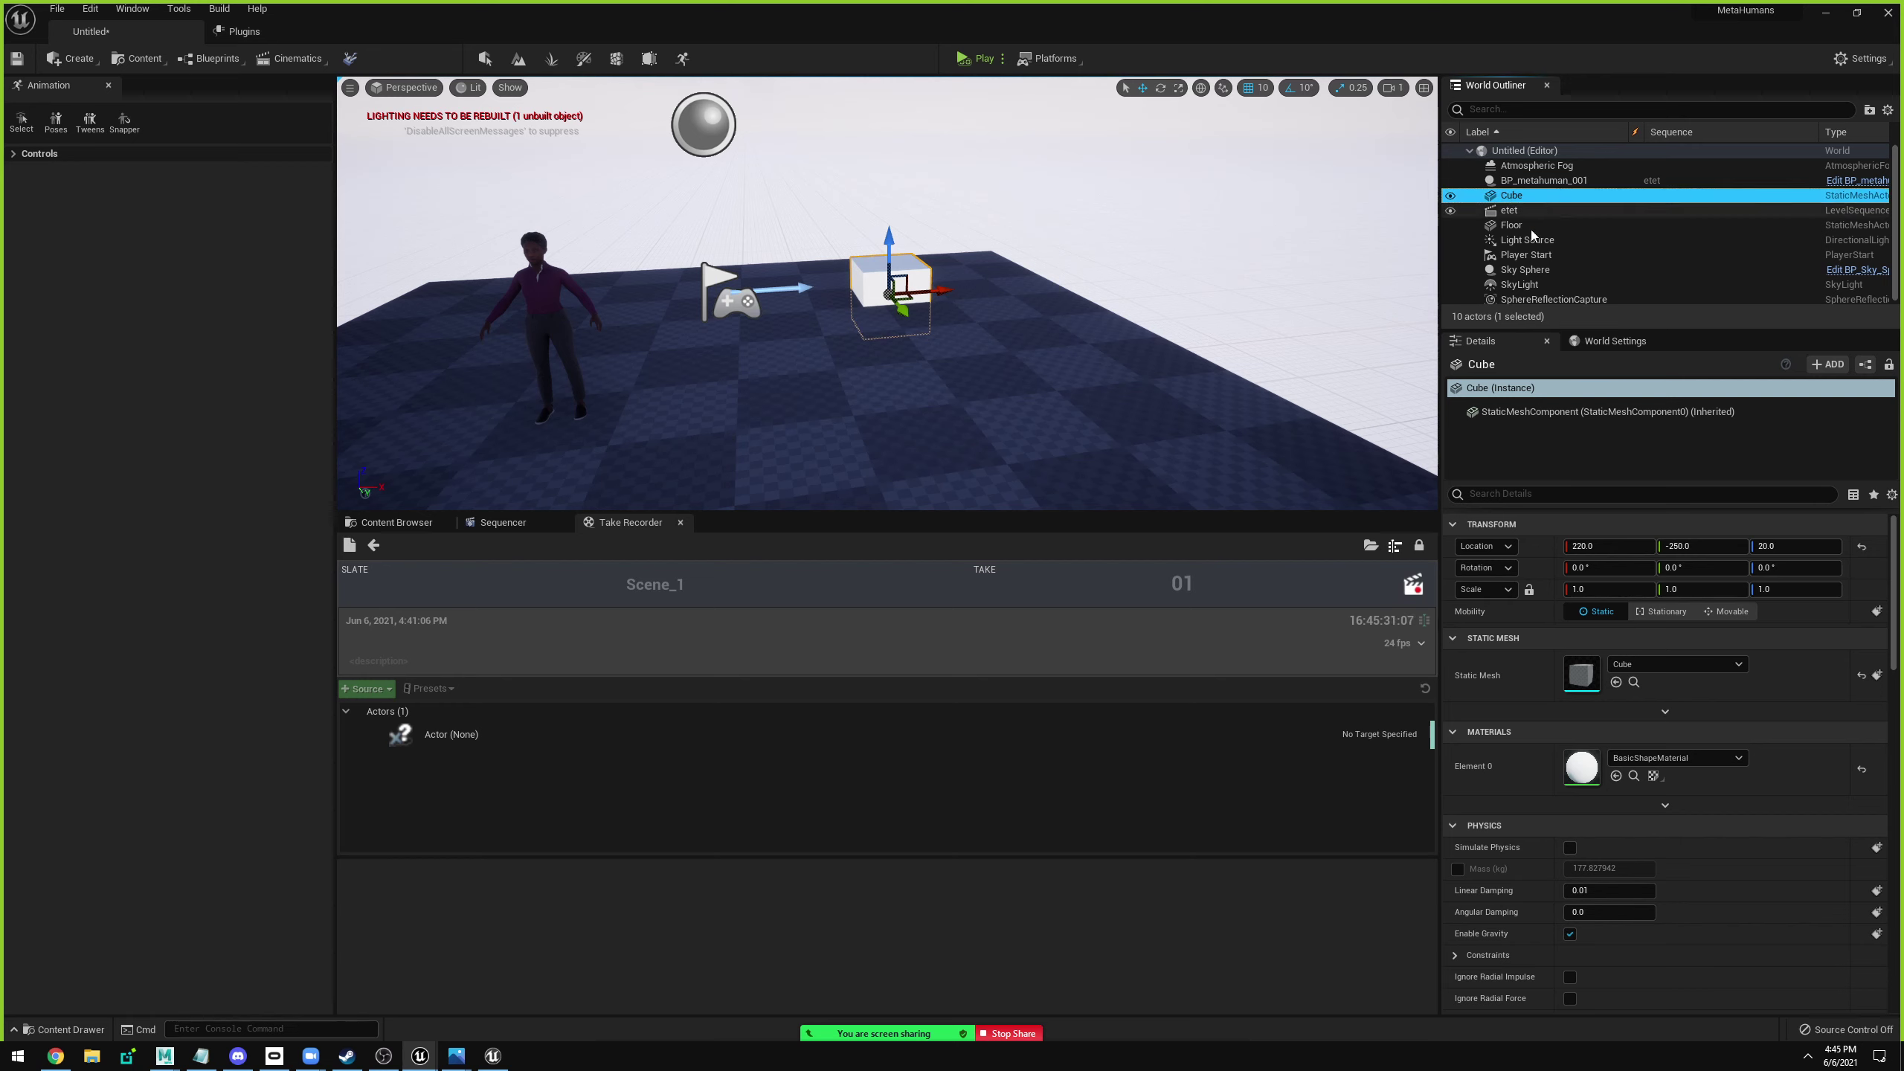
pyautogui.click(464, 737)
pyautogui.press('Delete')
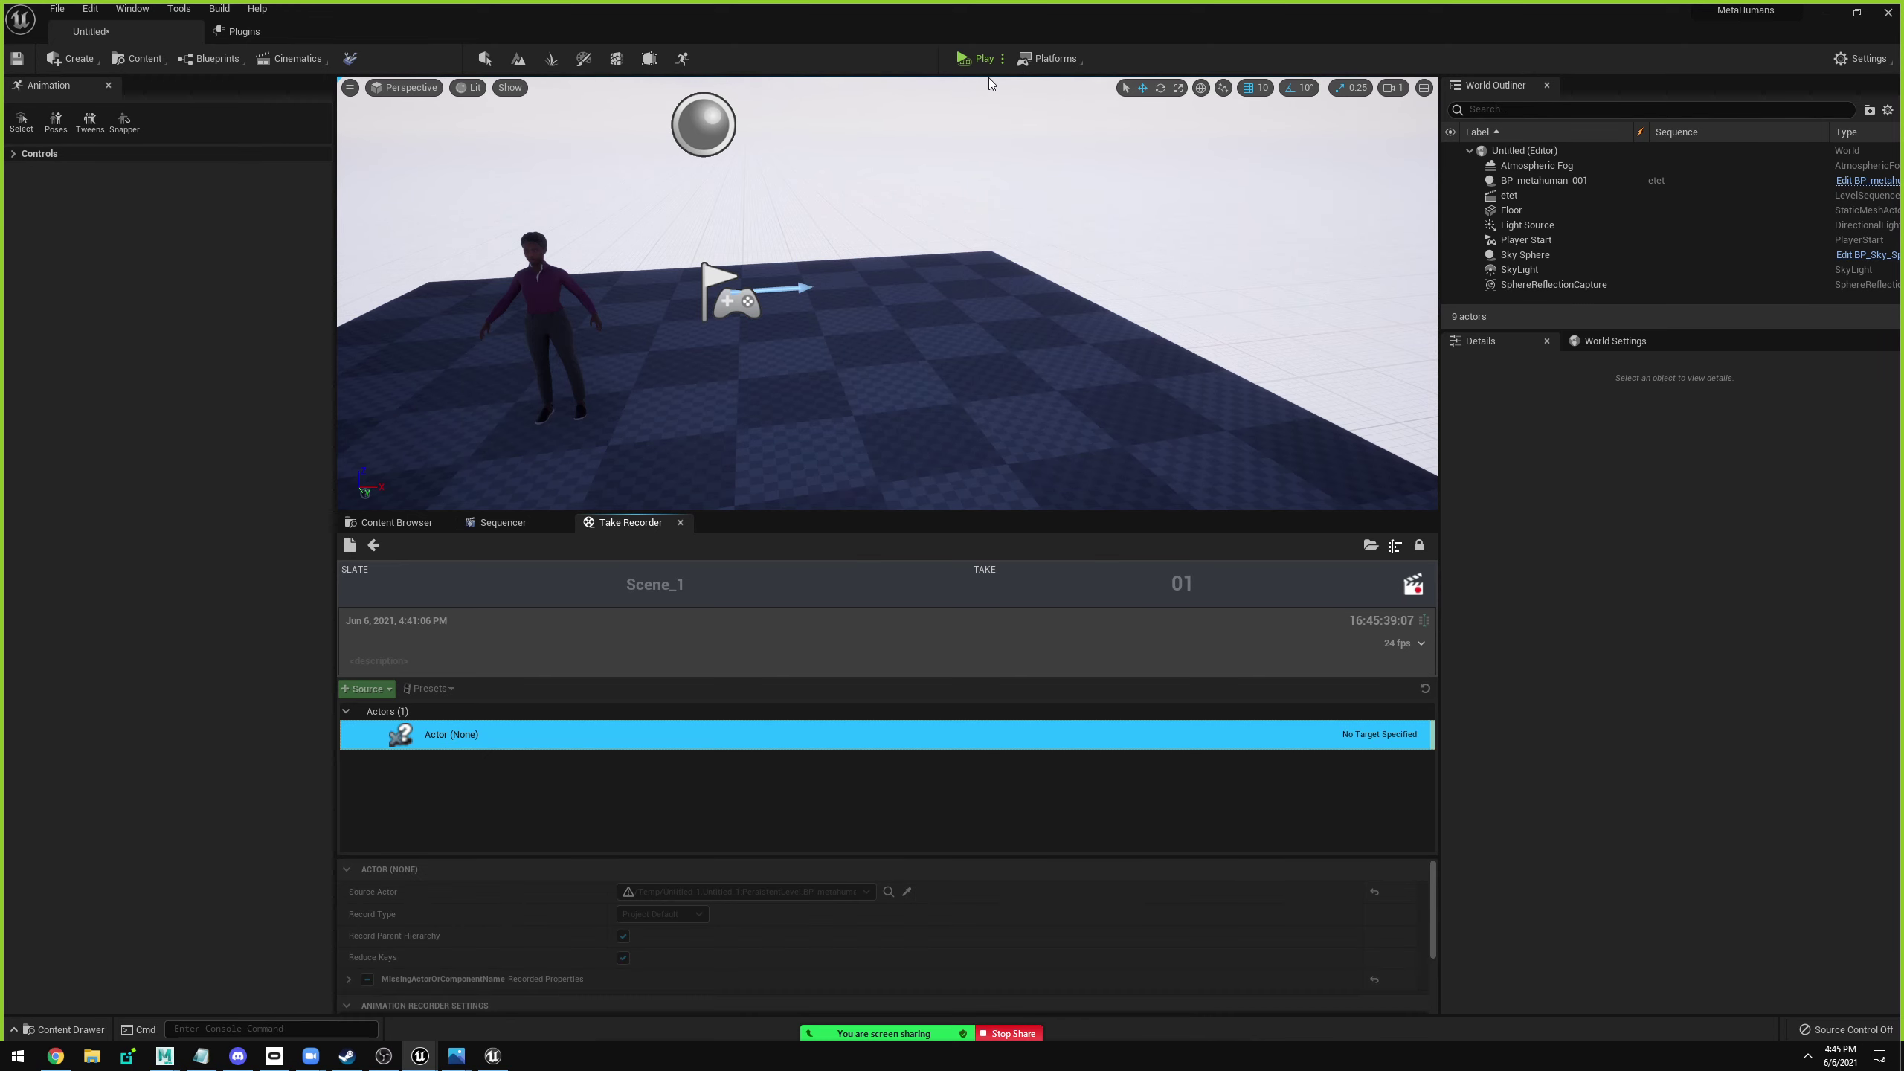
pyautogui.click(1003, 63)
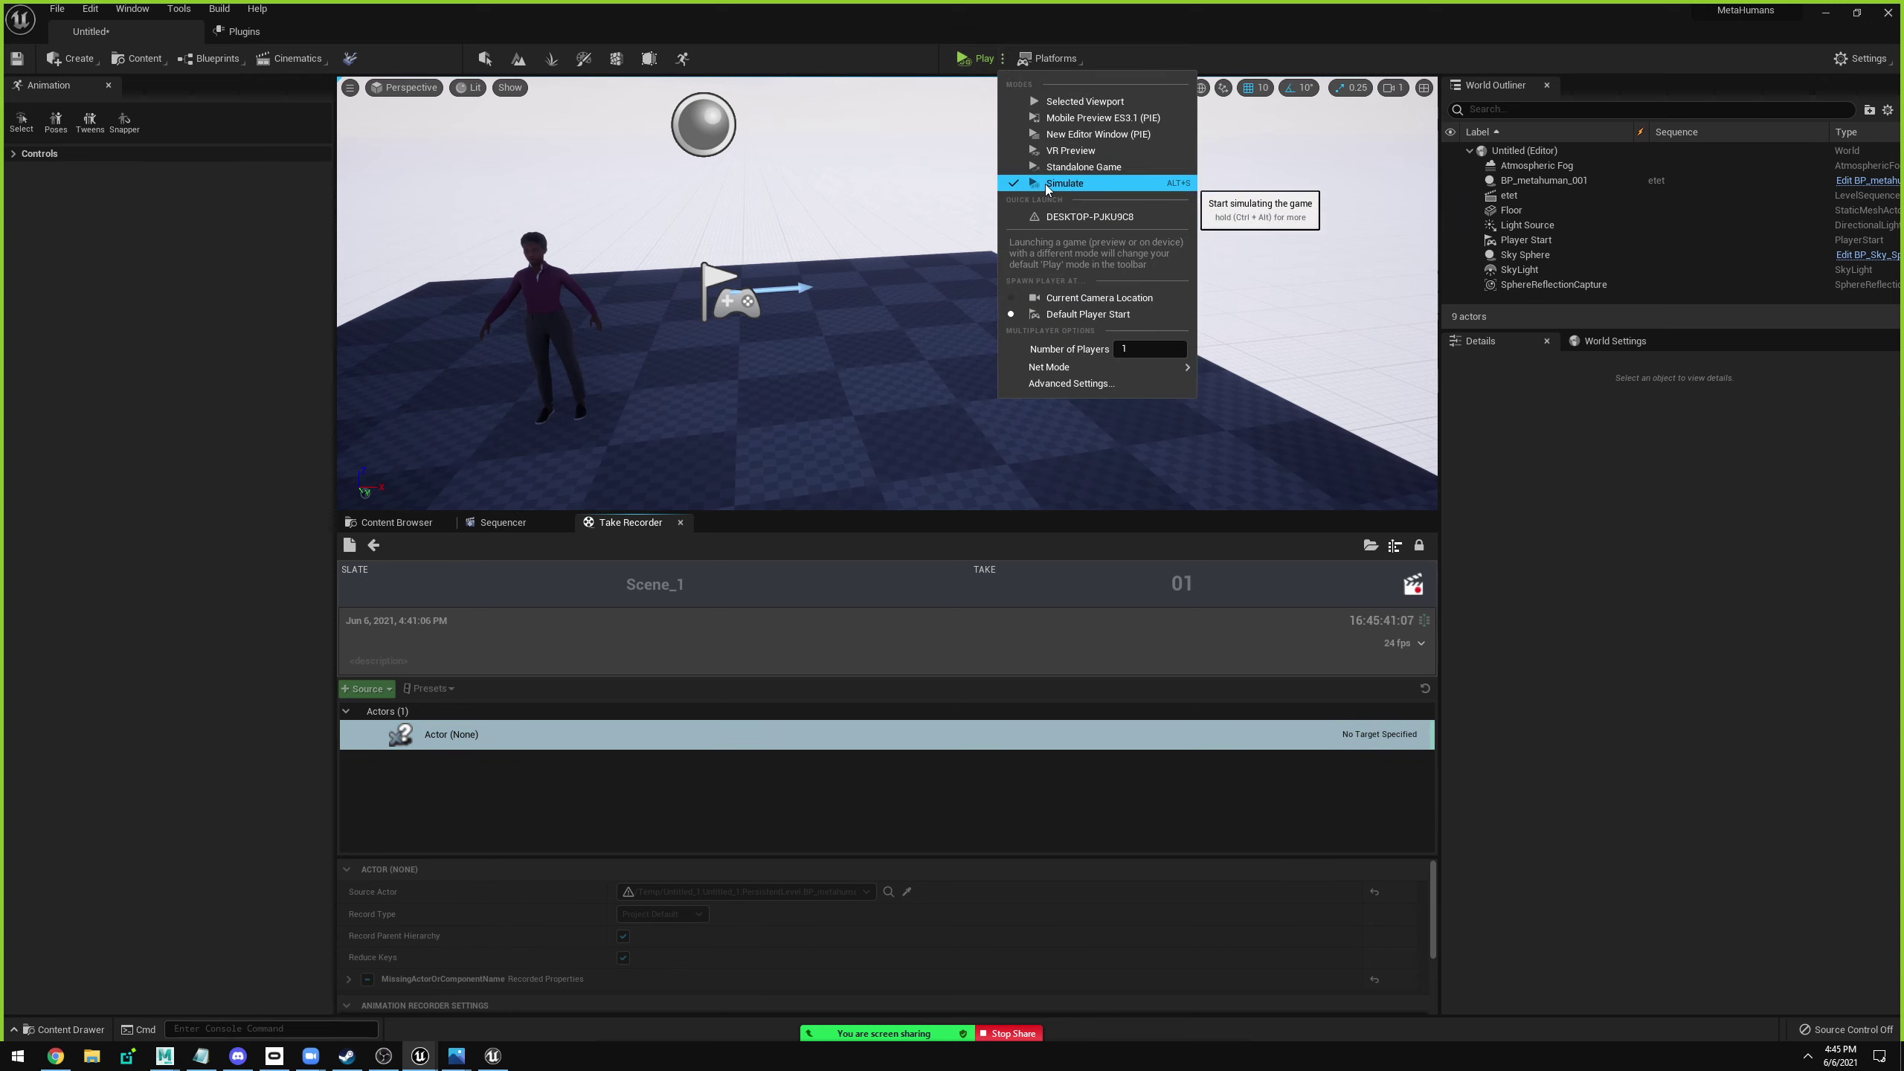
pyautogui.click(1004, 65)
pyautogui.click(1004, 63)
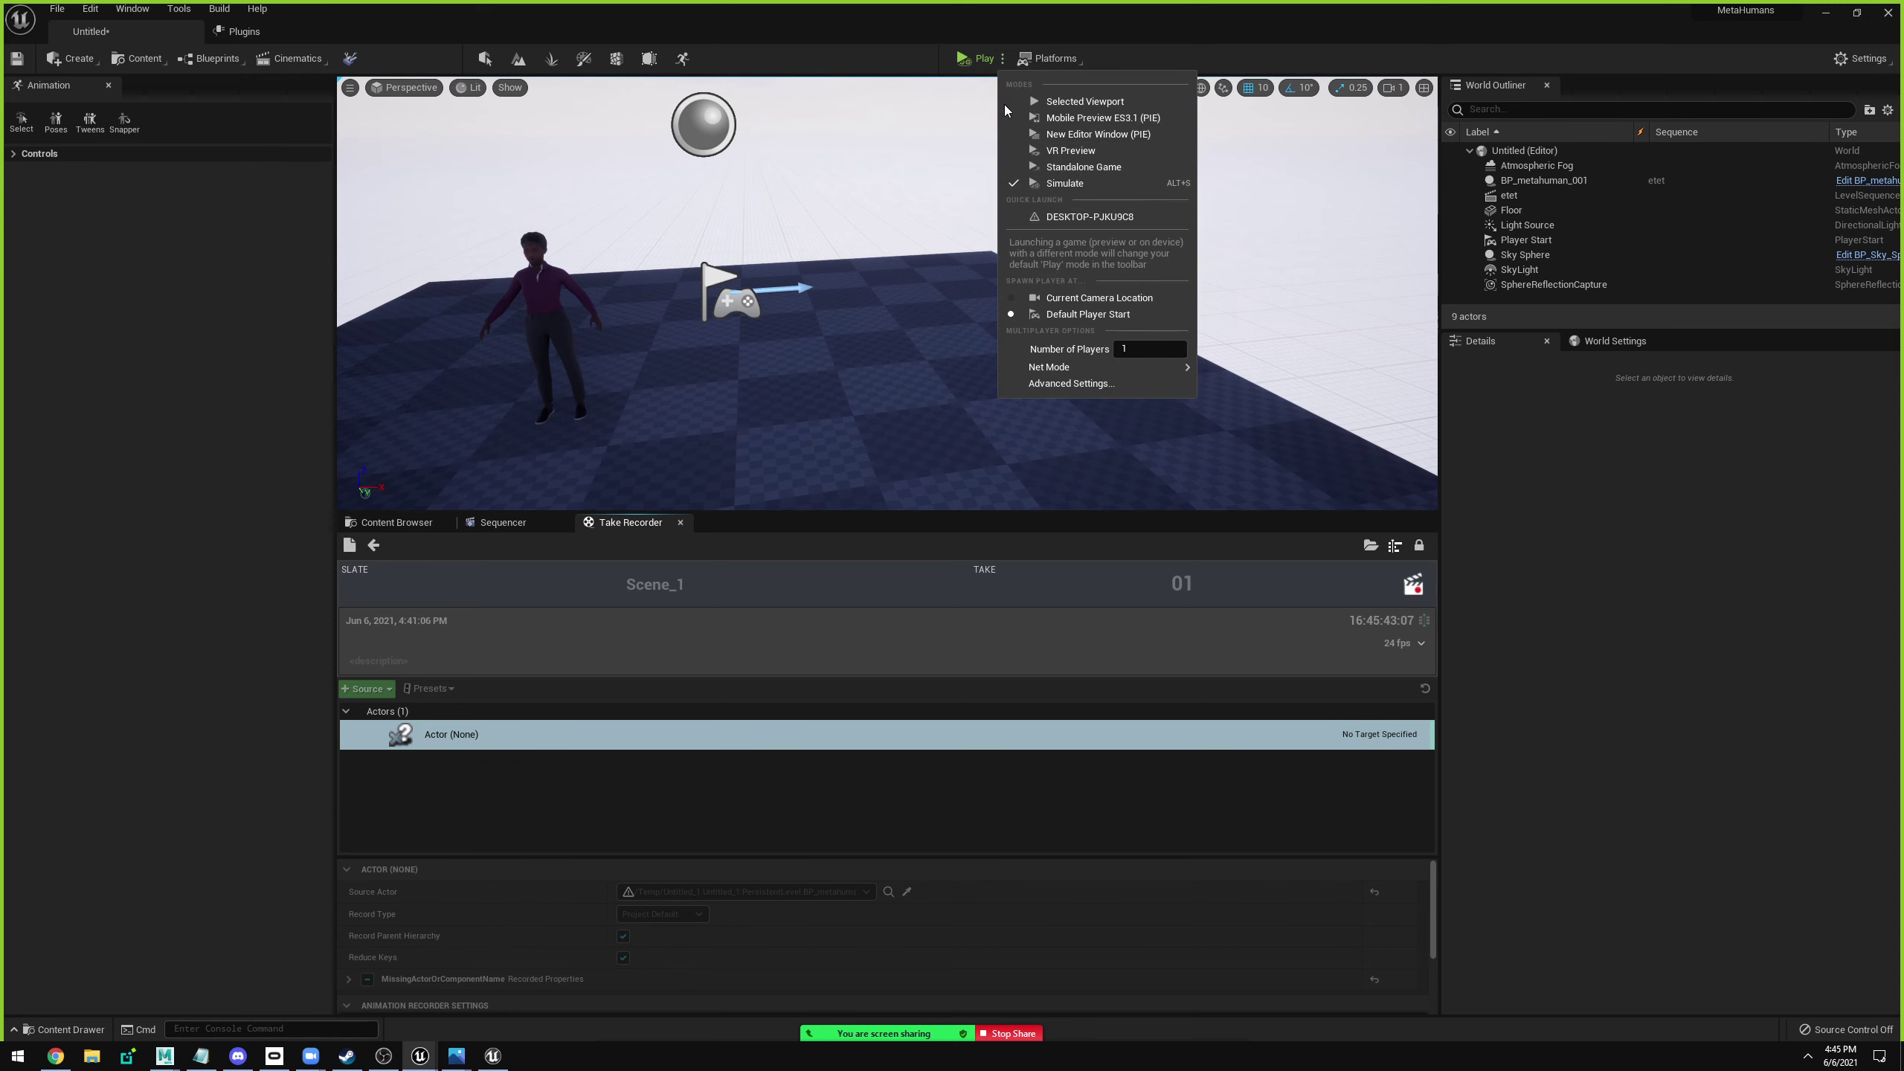
pyautogui.click(1009, 183)
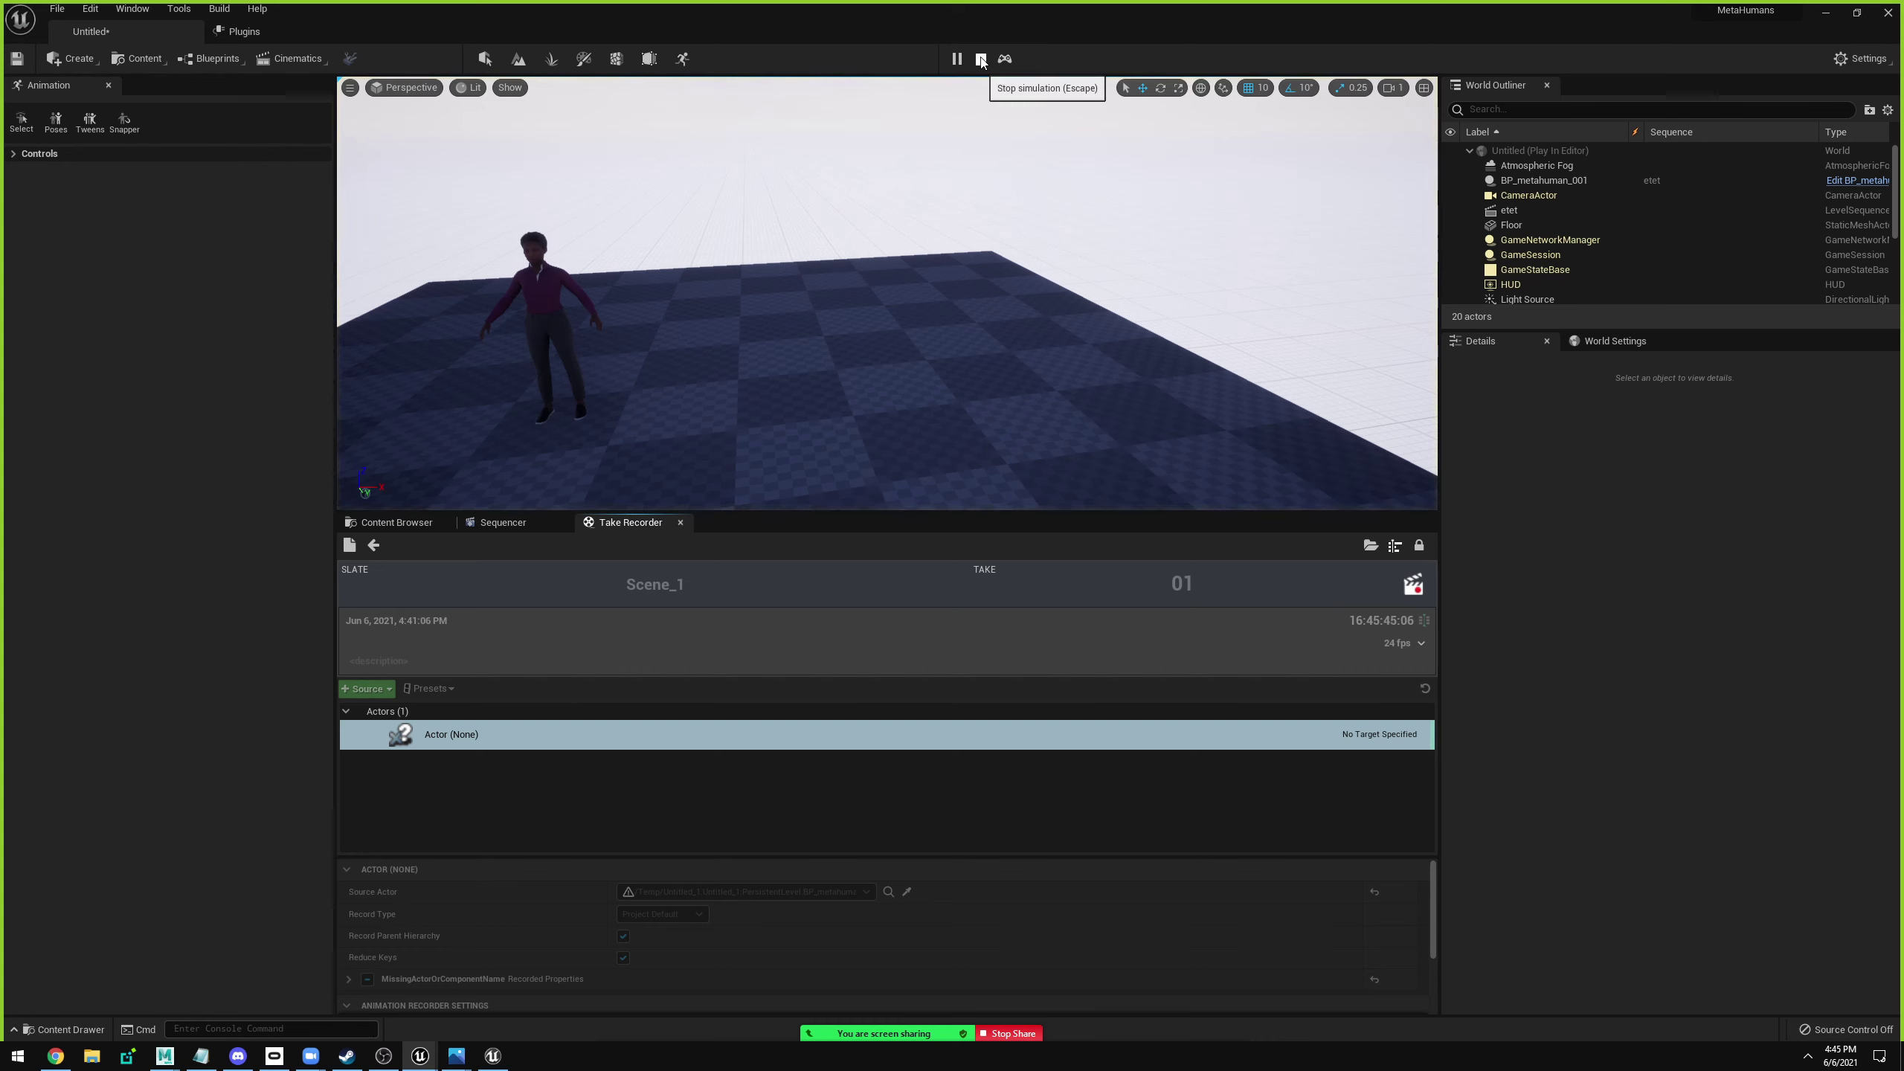
pyautogui.click(982, 60)
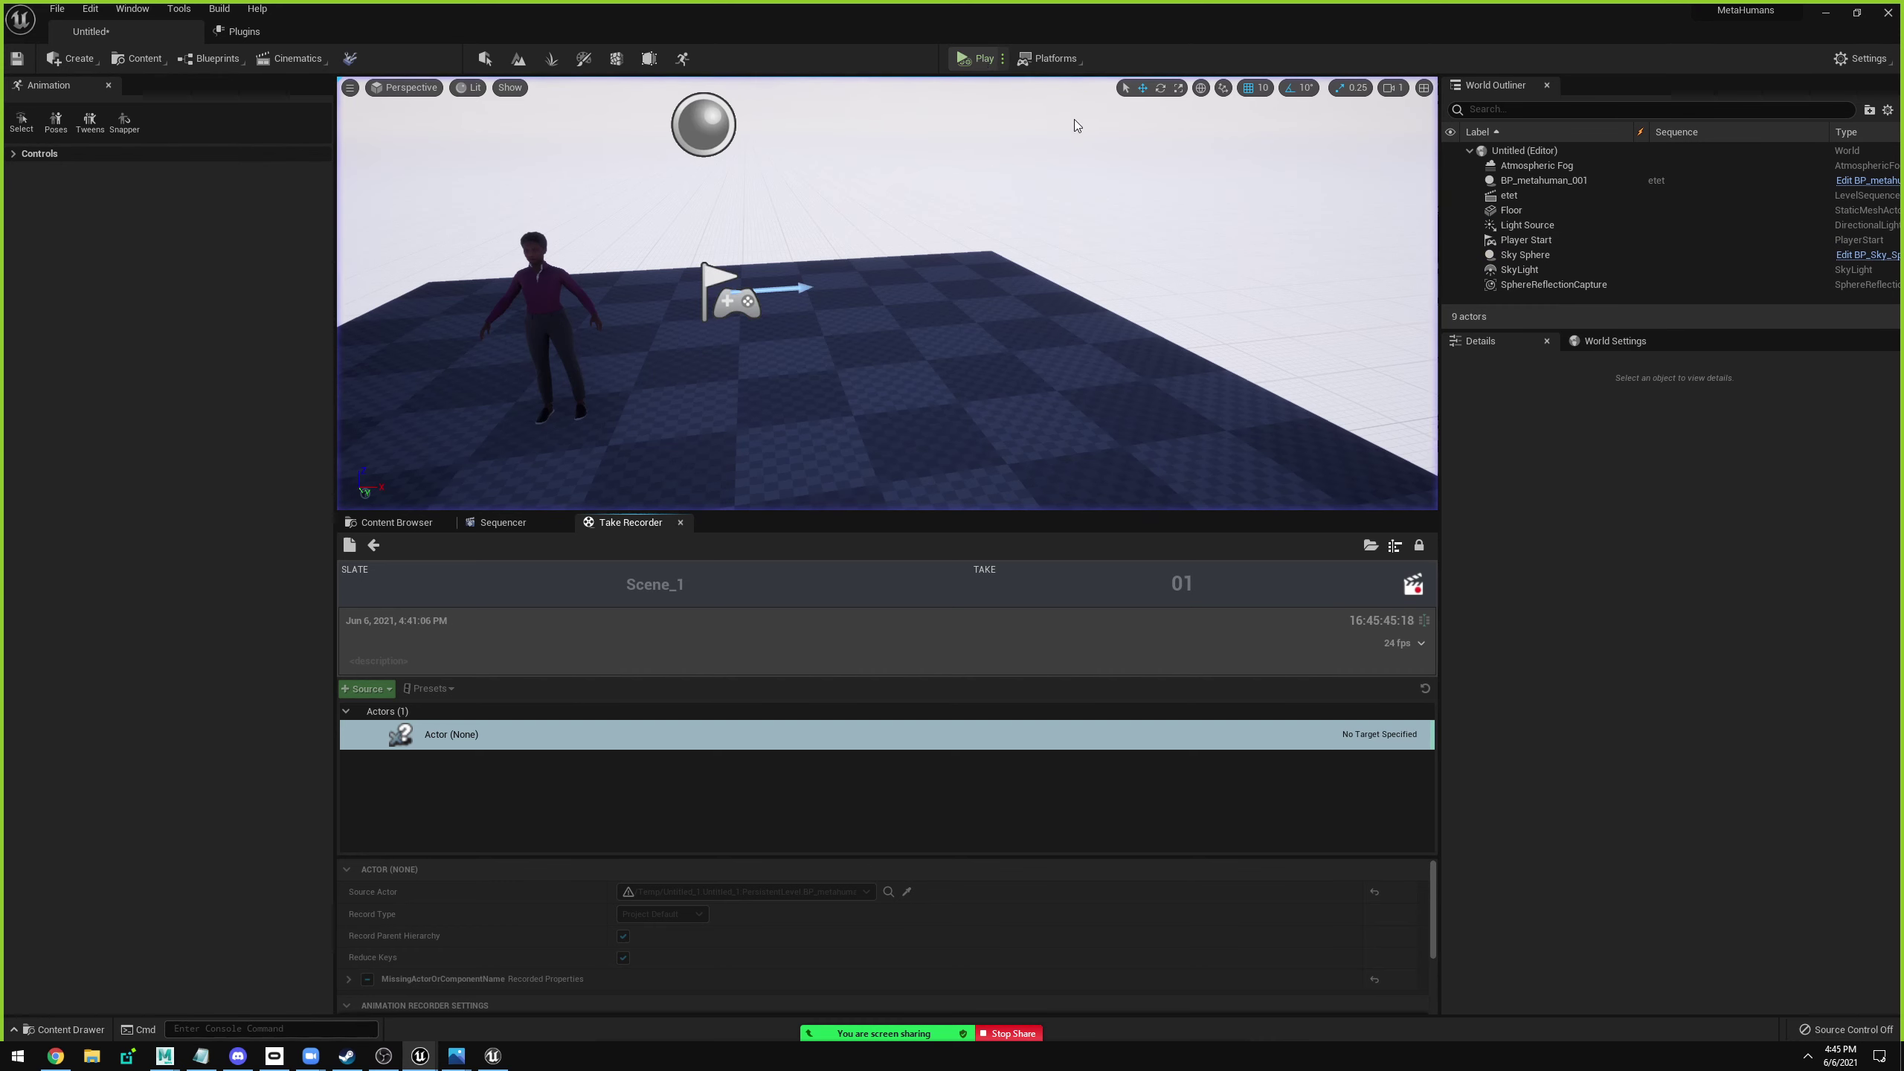
pyautogui.click(1527, 214)
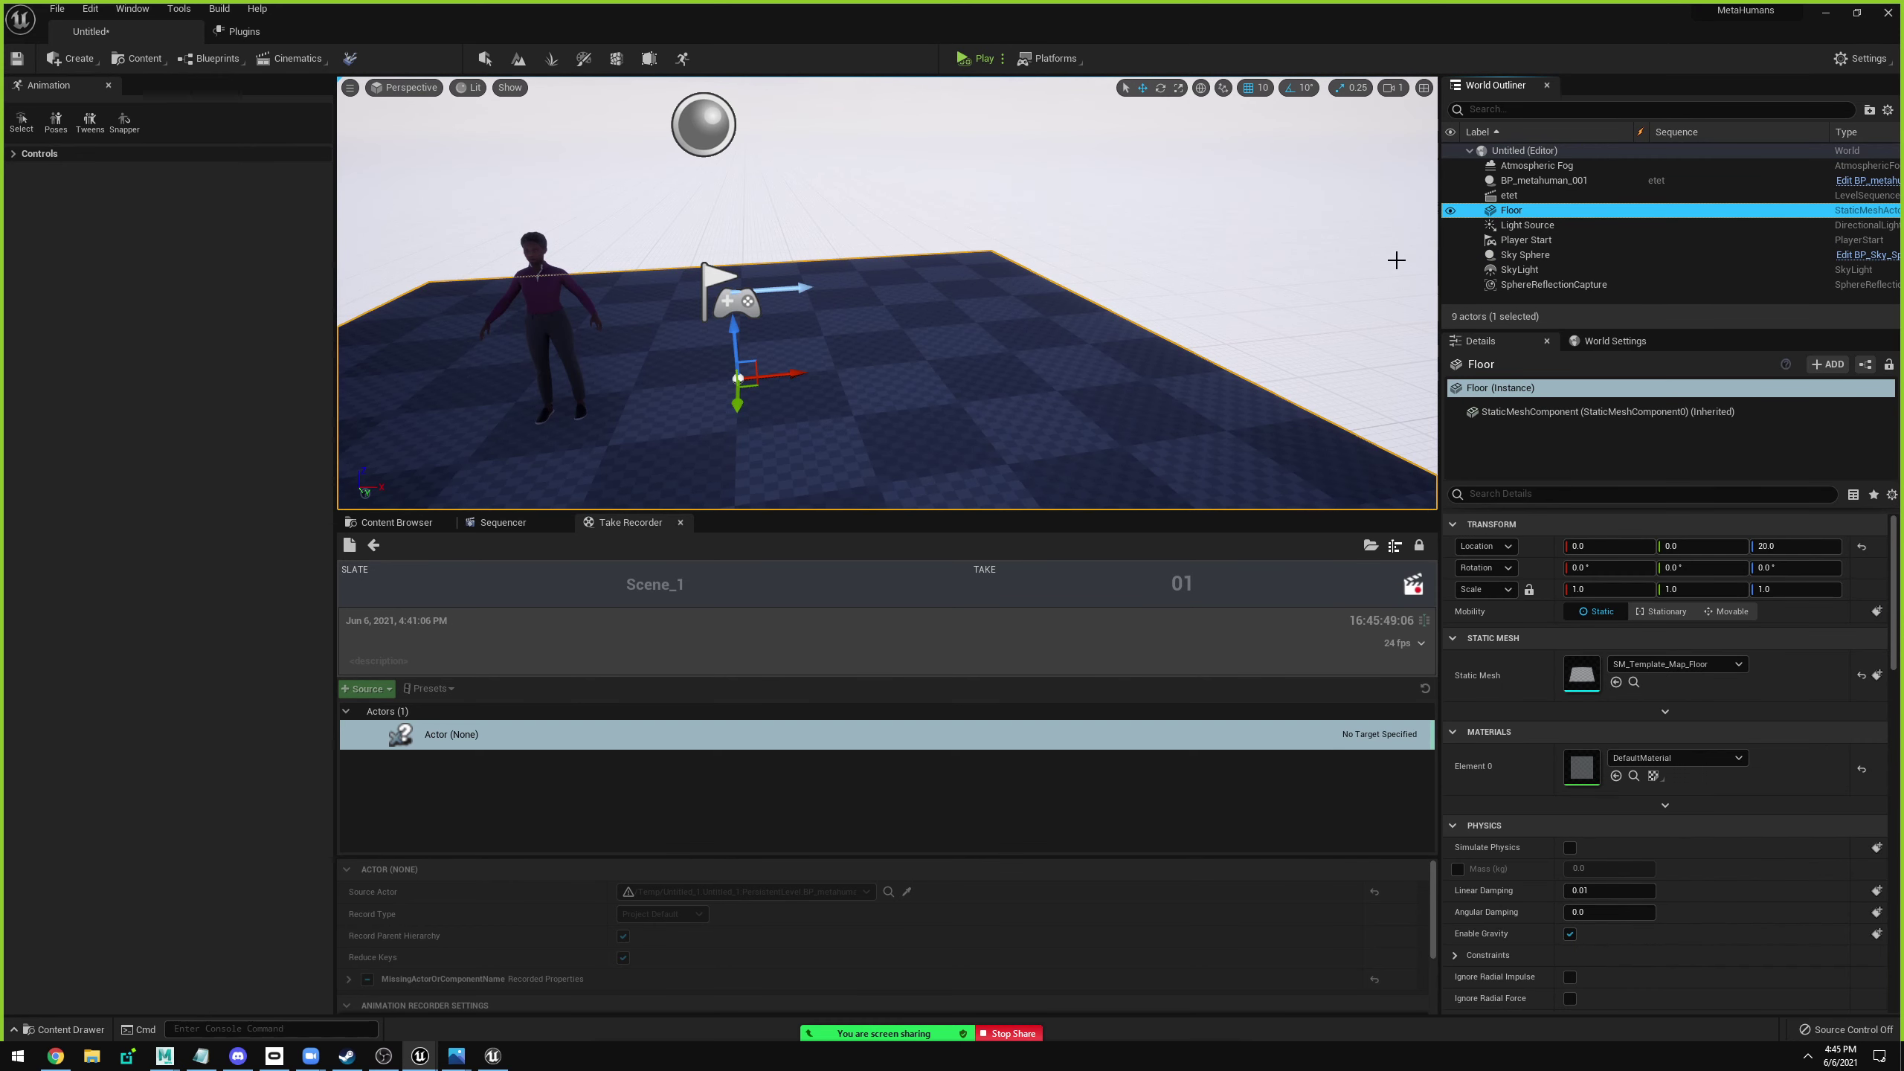
pyautogui.click(817, 154)
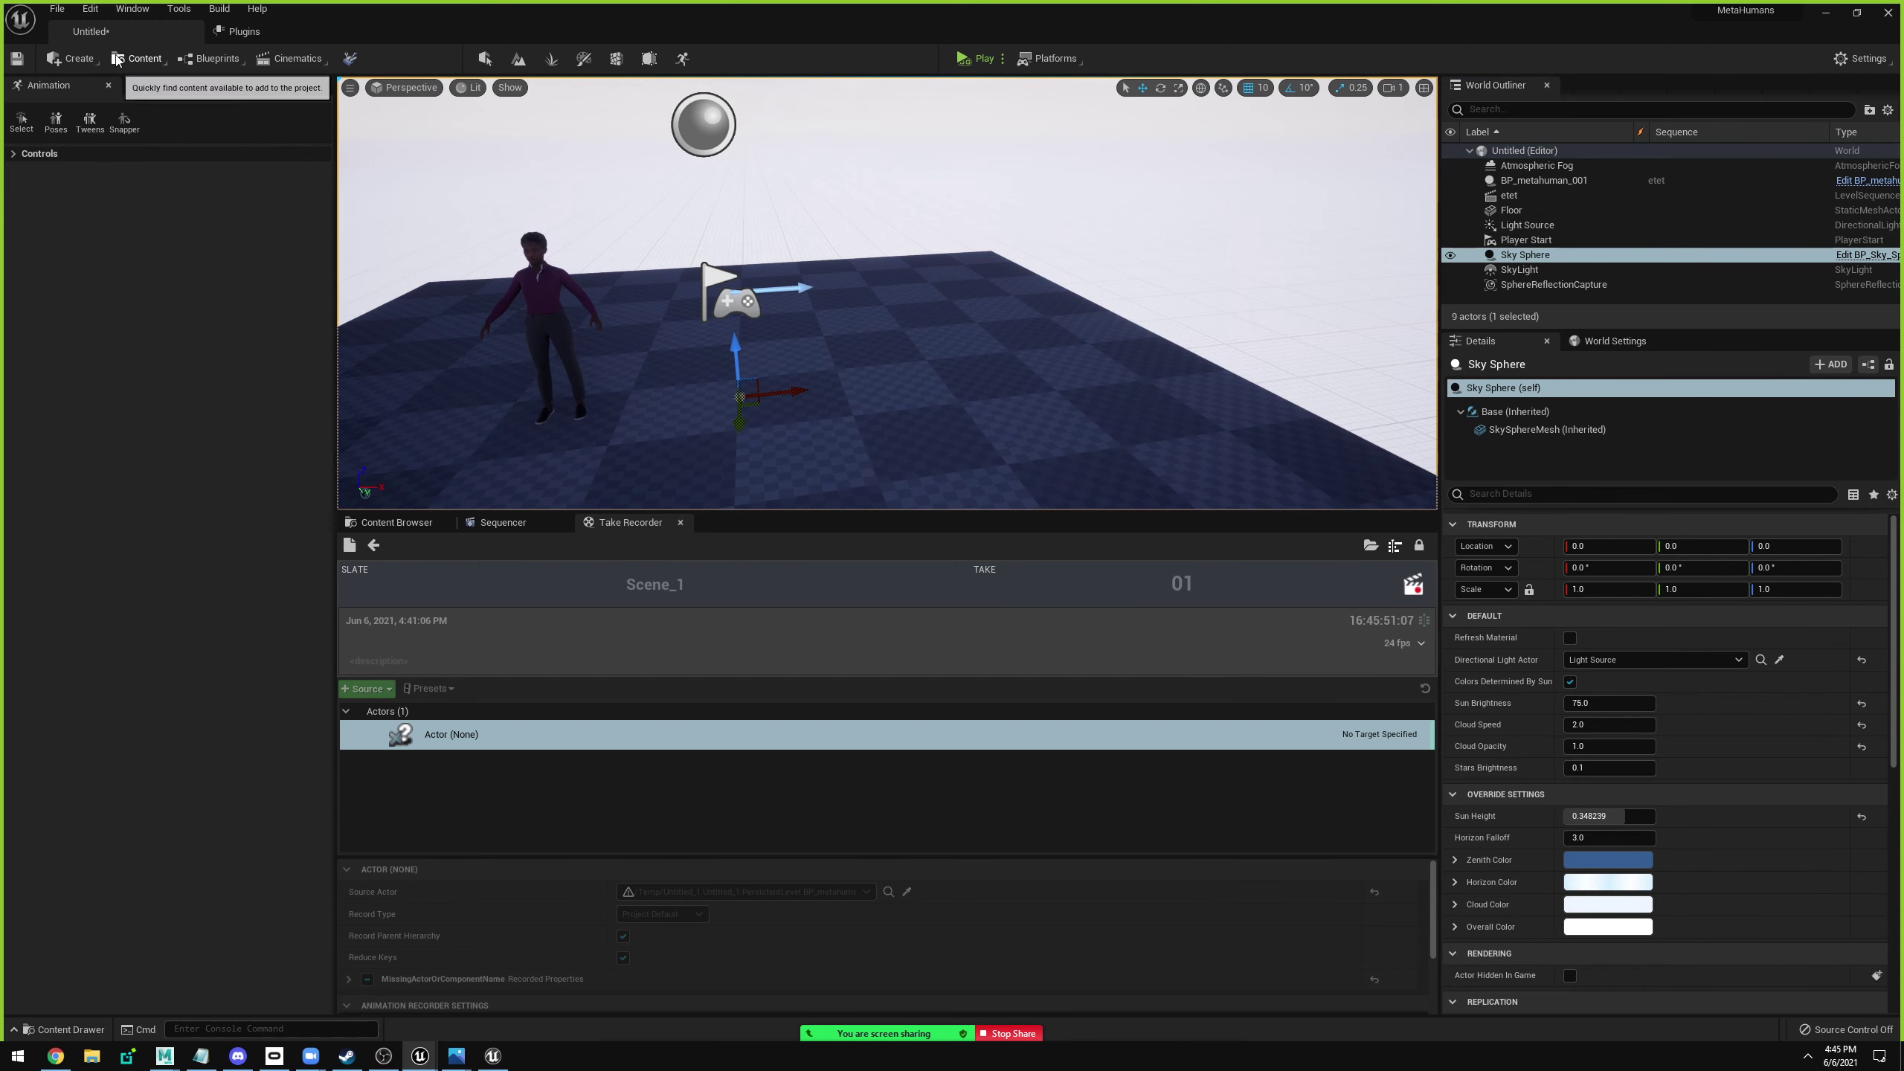
pyautogui.click(75, 59)
pyautogui.moveTo(126, 103)
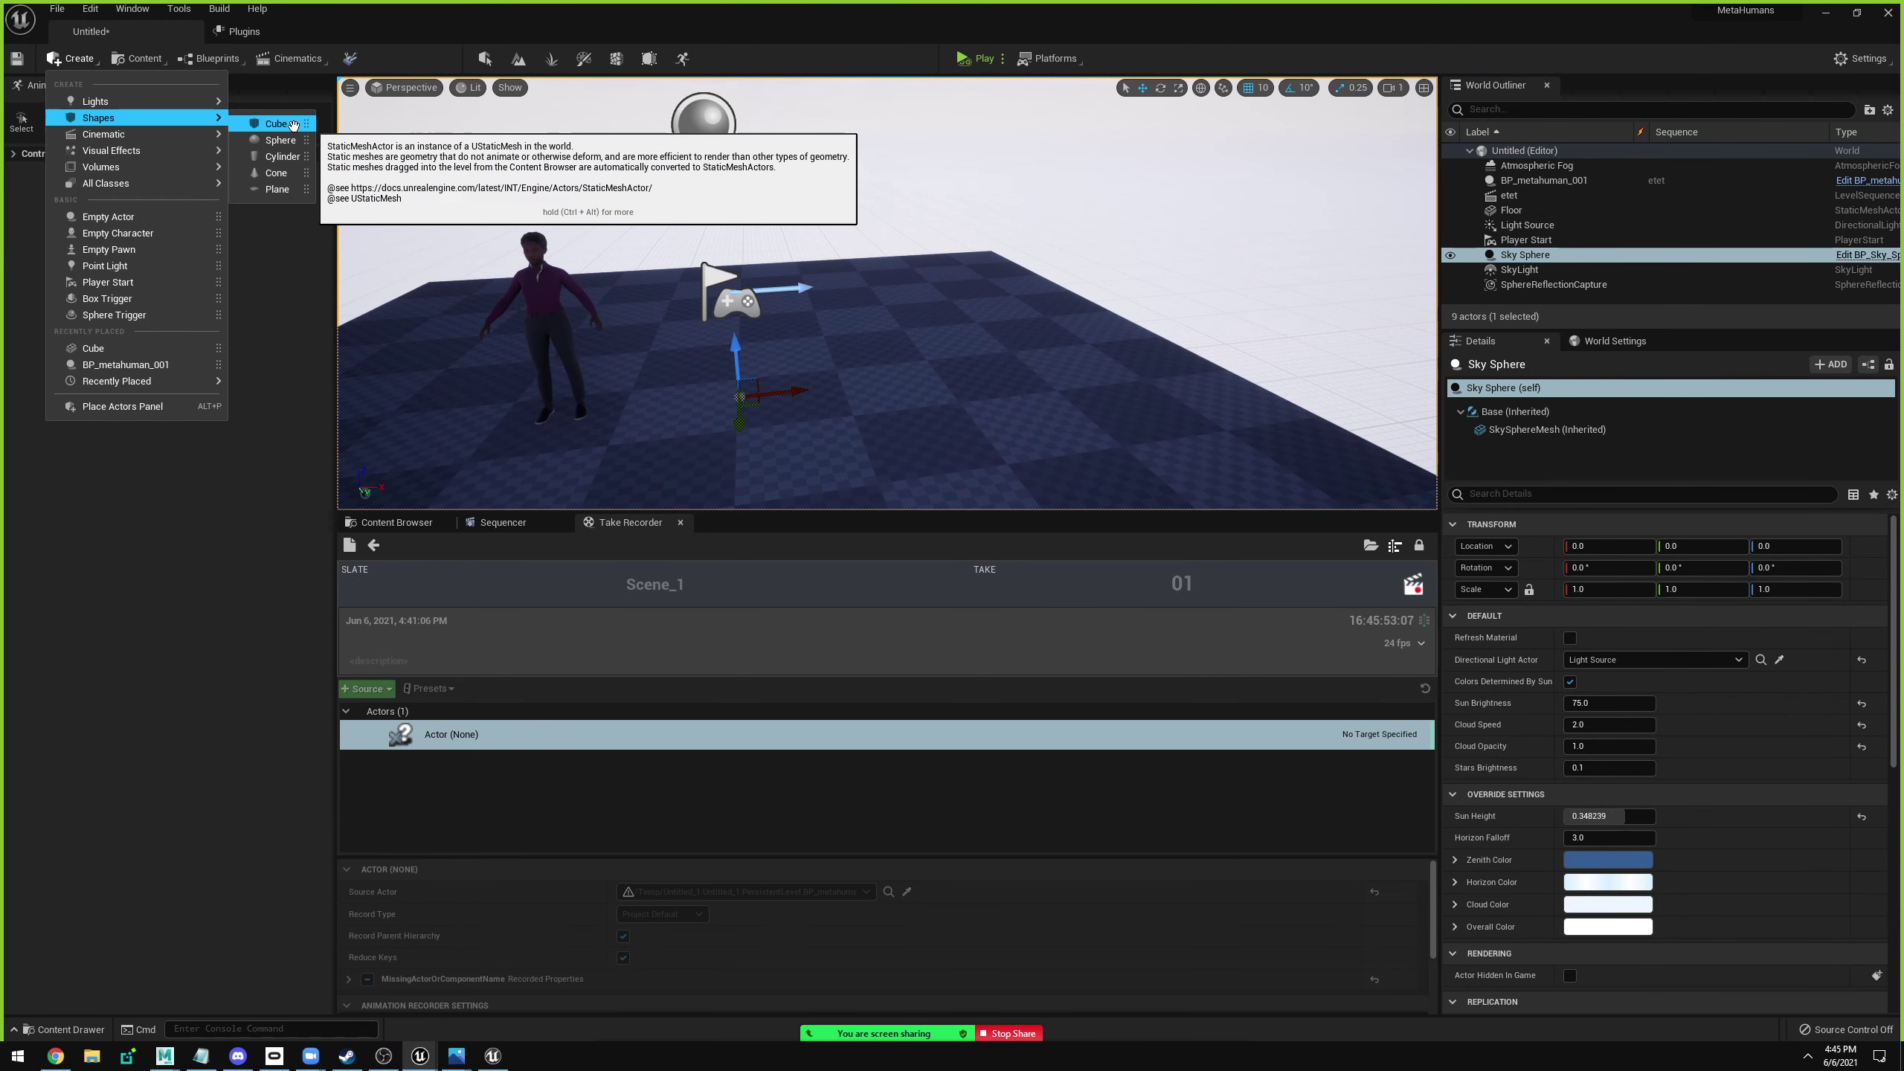
pyautogui.click(276, 123)
pyautogui.moveTo(903, 278); pyautogui.dragTo(917, 190)
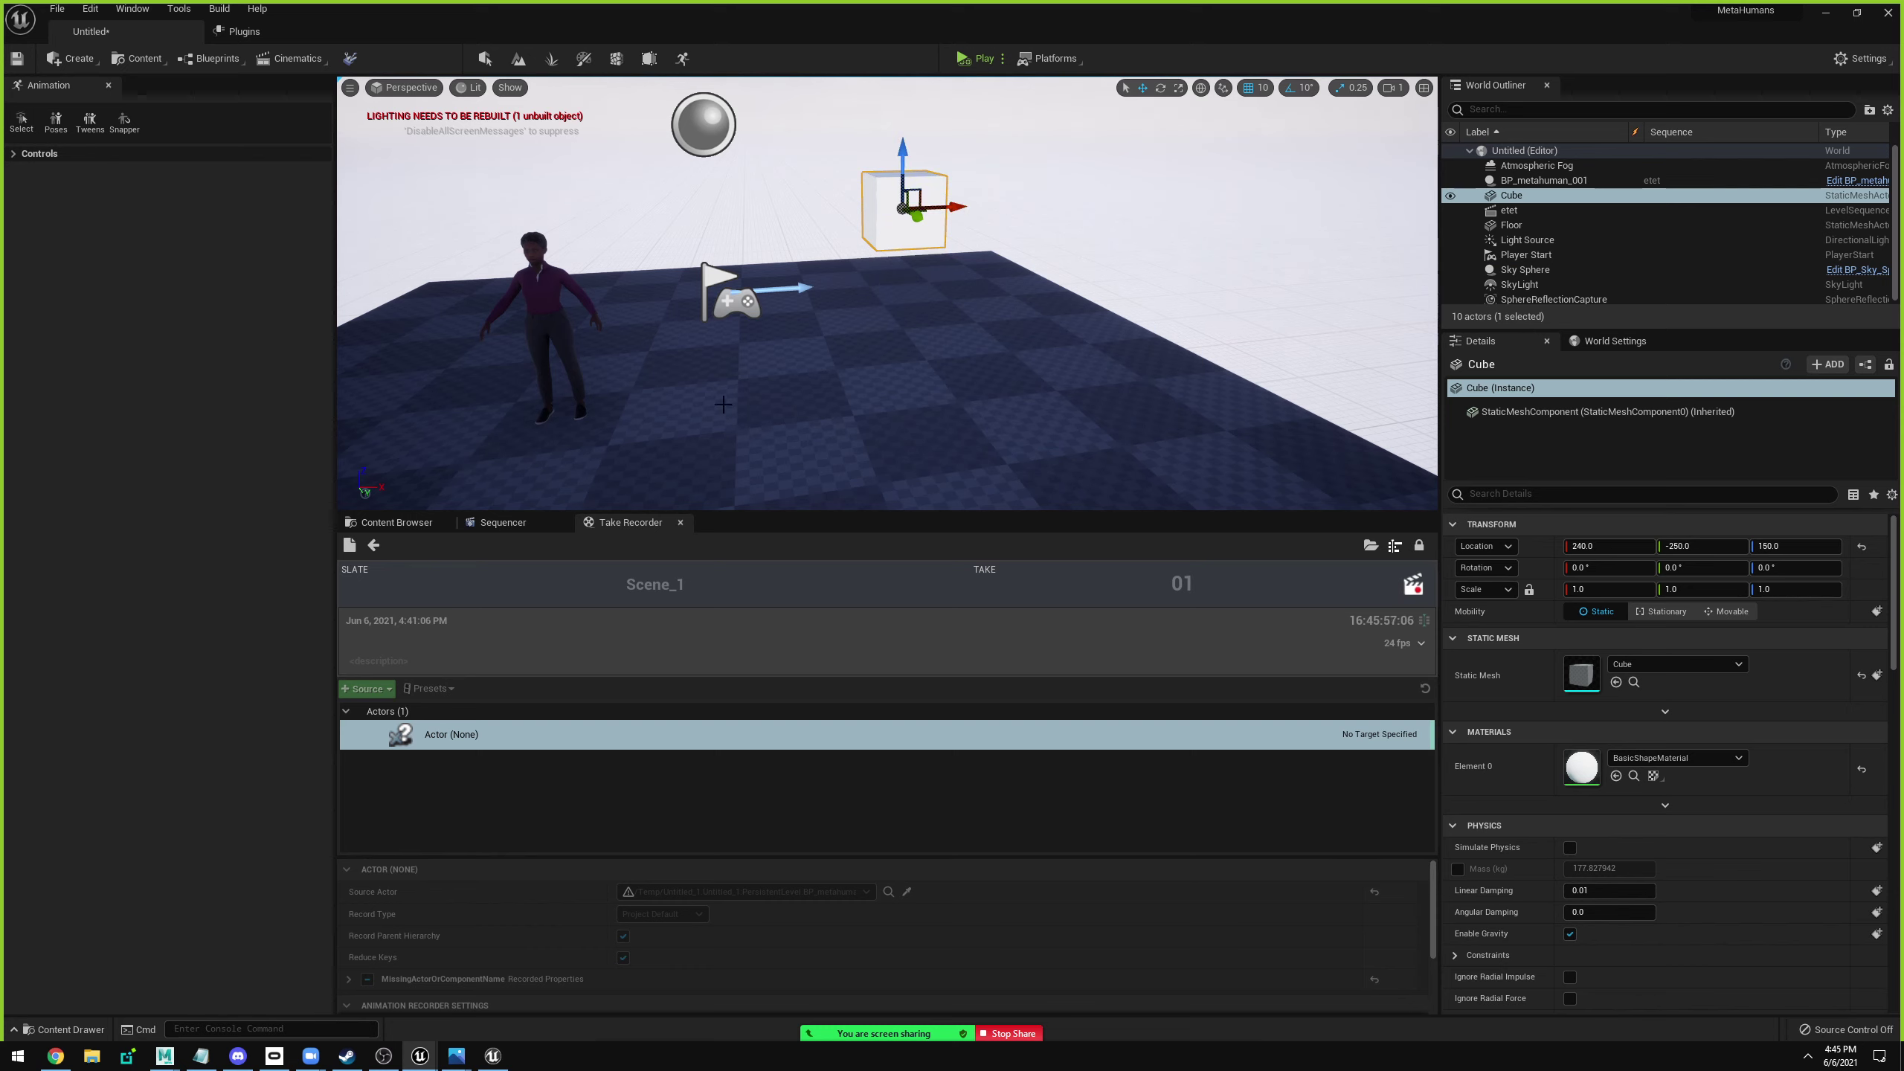
pyautogui.moveTo(1512, 195)
pyautogui.mouseDown()
pyautogui.moveTo(1082, 602)
pyautogui.moveTo(598, 778)
pyautogui.moveTo(442, 738)
pyautogui.mouseUp()
pyautogui.click(442, 737)
pyautogui.press('Delete')
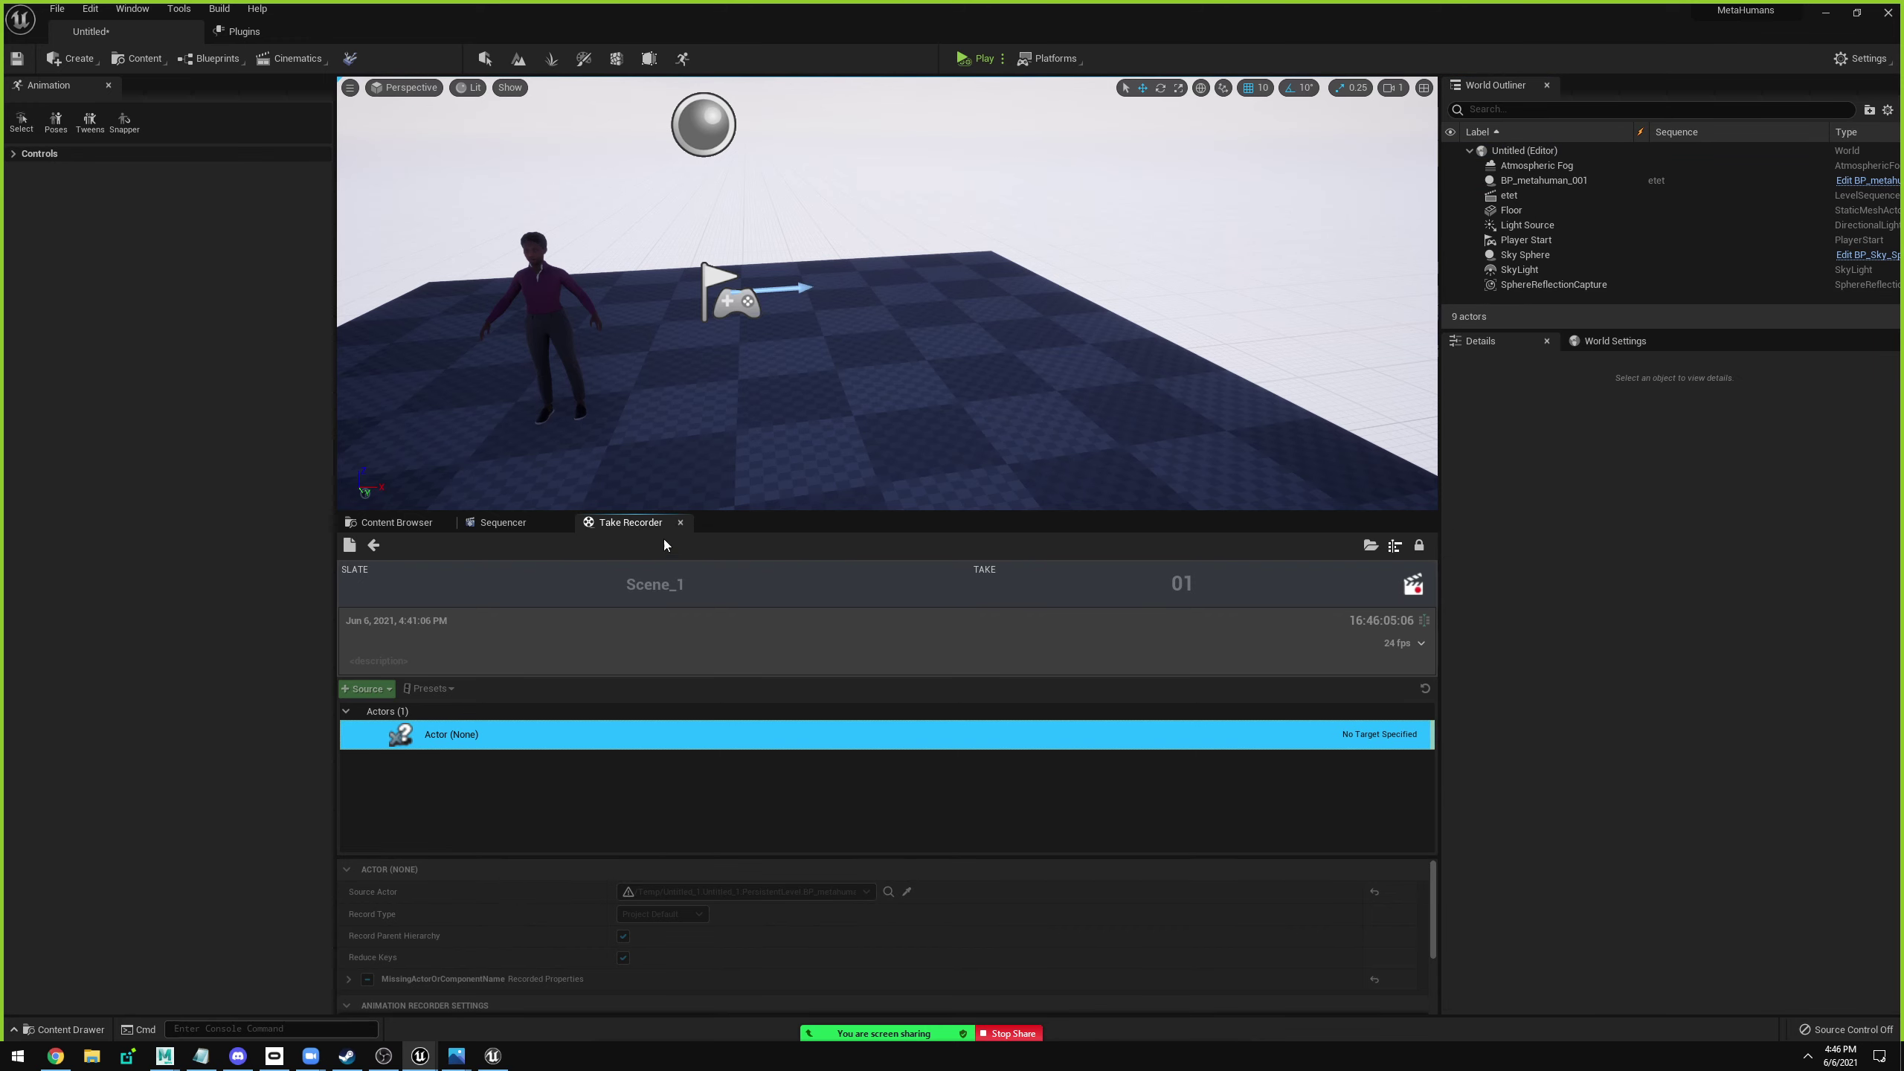
# Reopen Take Recorder via Window > Cinematics > Take Recorder and select level actors in the Outliner.
pyautogui.click(680, 522)
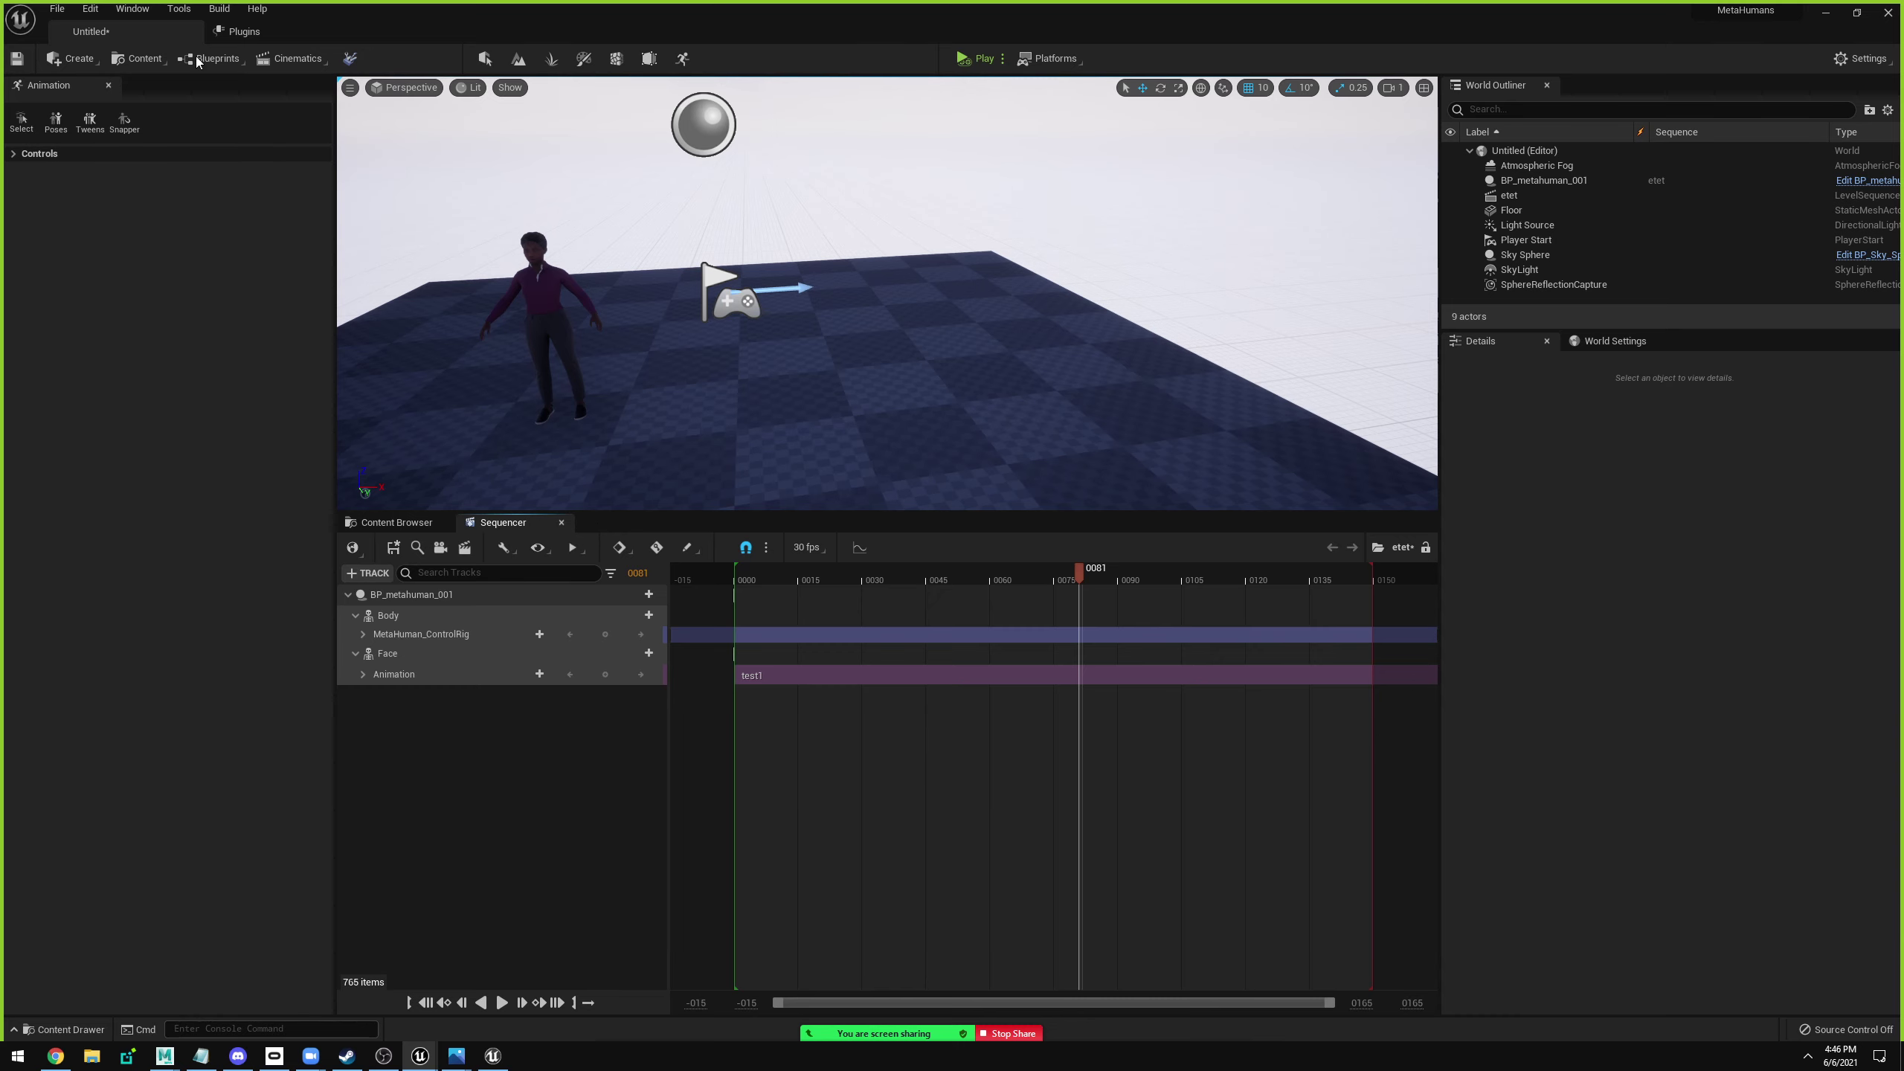
pyautogui.click(131, 8)
pyautogui.moveTo(194, 50)
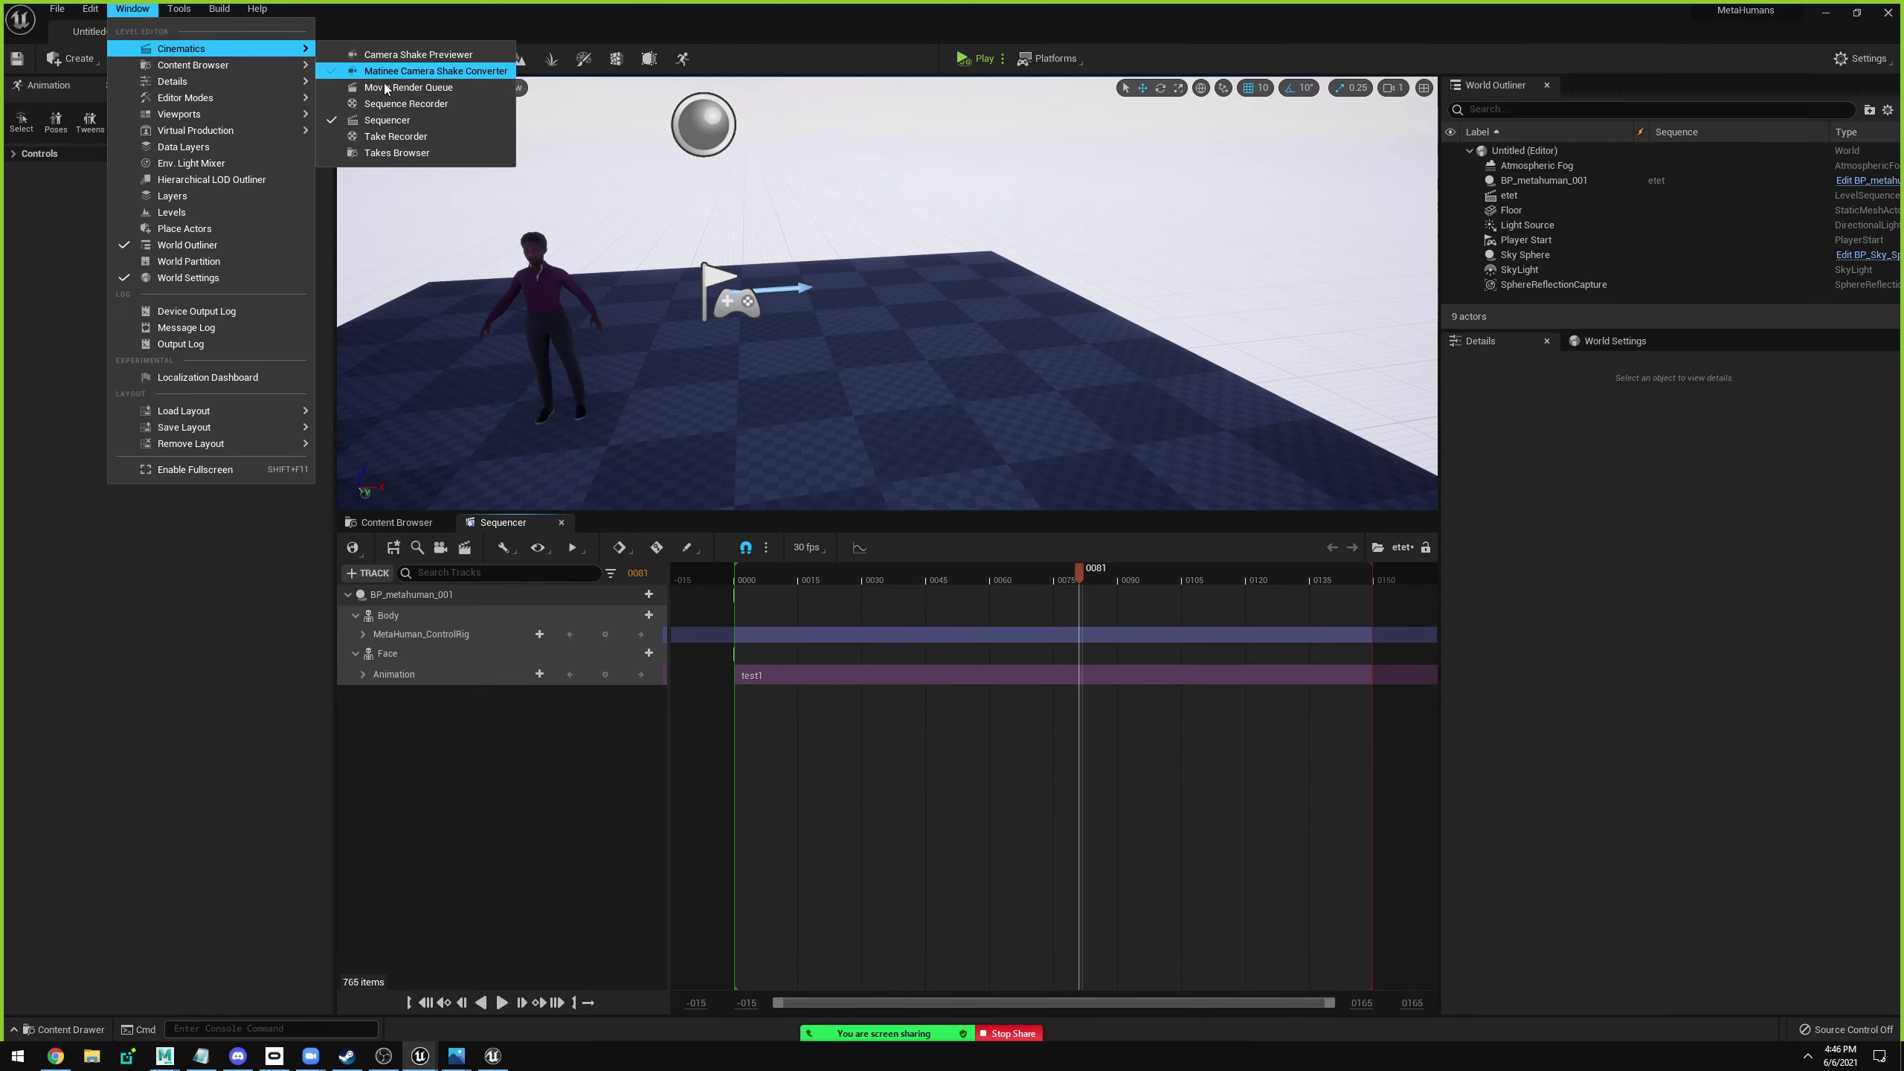
pyautogui.click(396, 136)
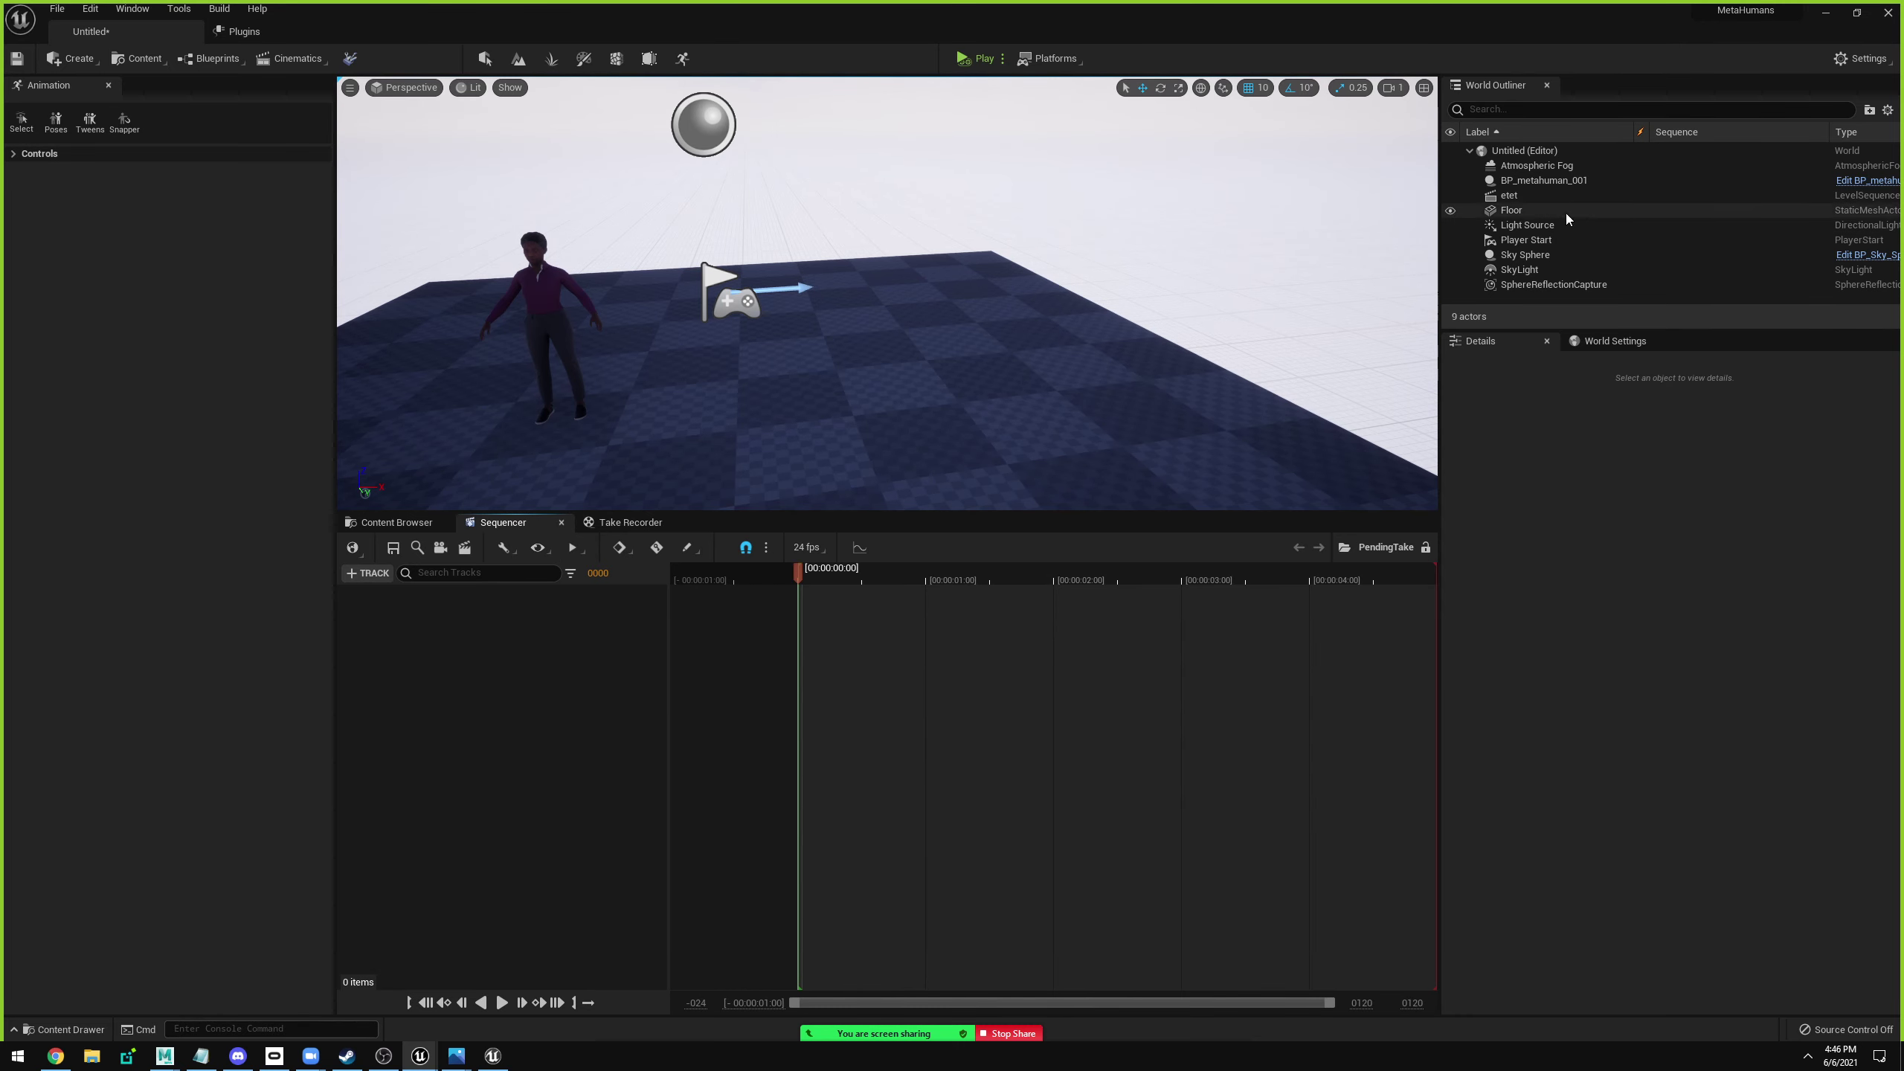
pyautogui.click(1522, 209)
pyautogui.click(1515, 196)
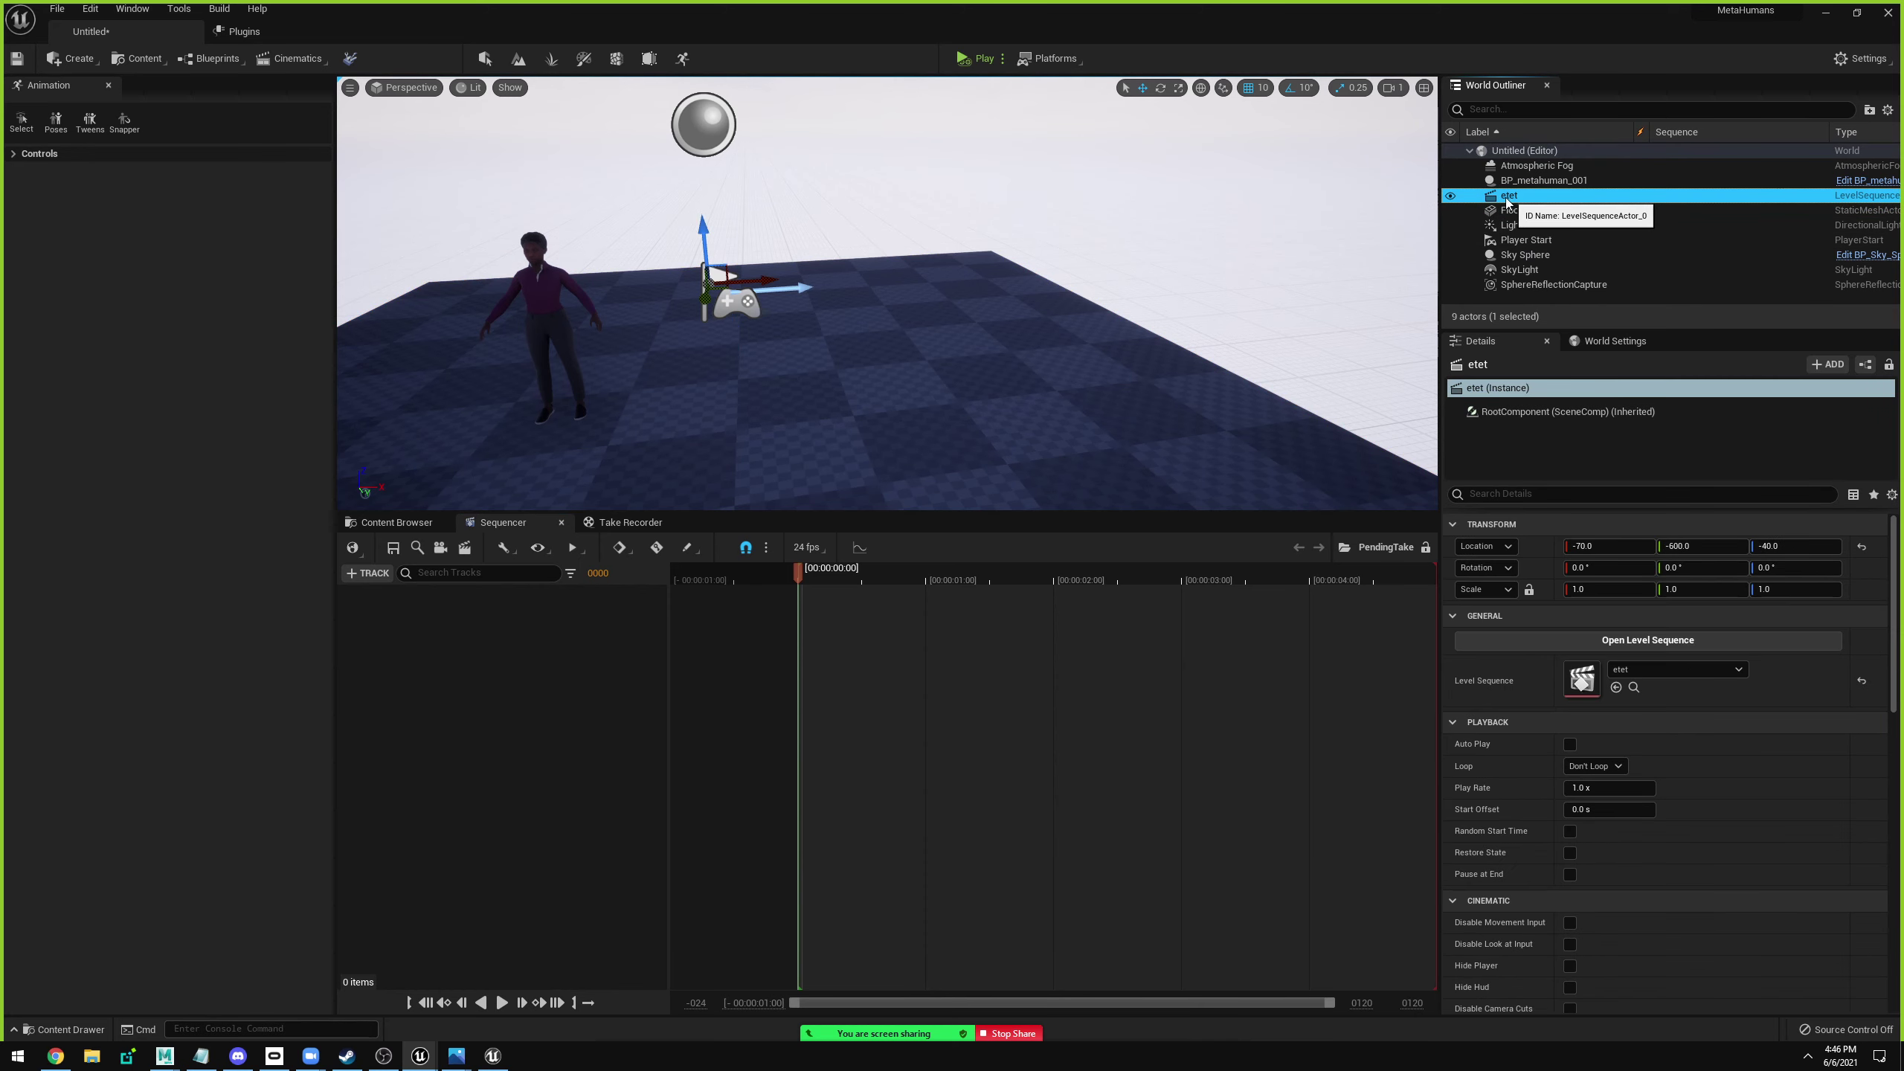
pyautogui.click(1513, 210)
pyautogui.click(1259, 239)
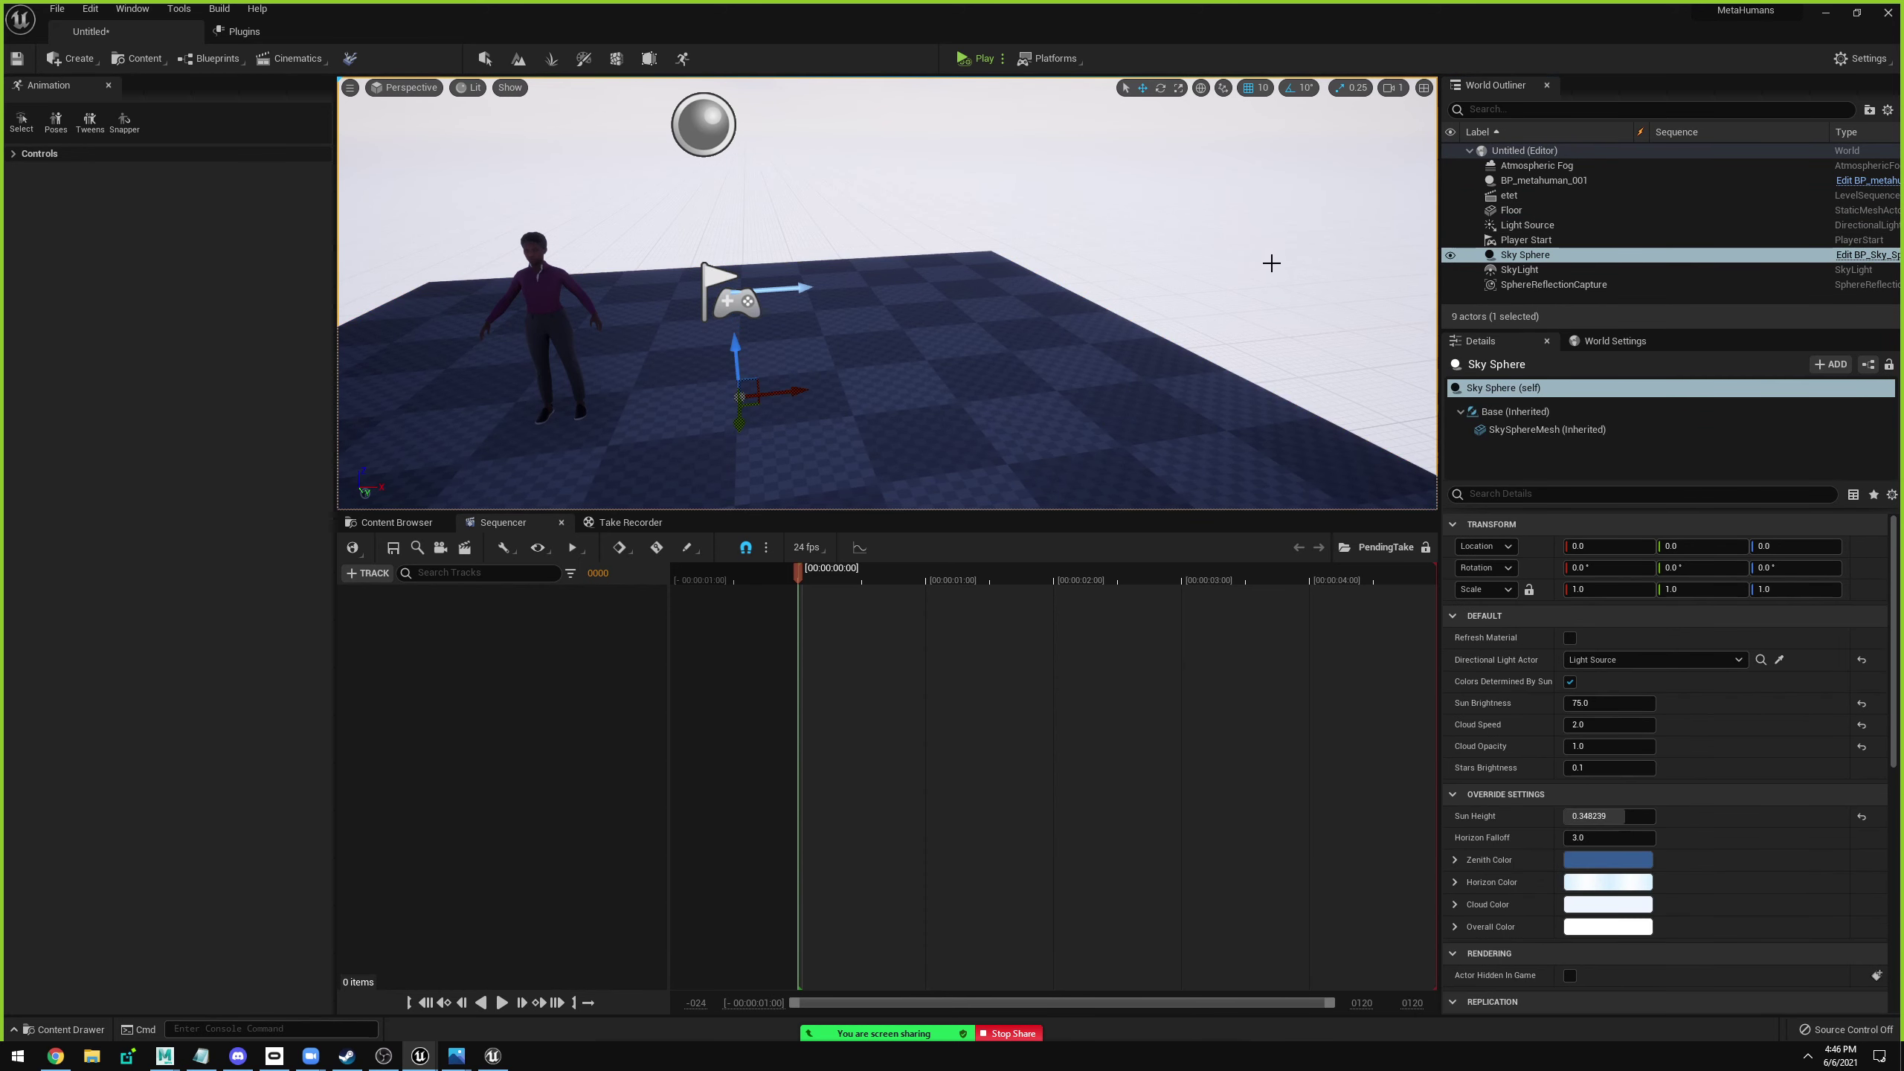
# Place a cube from Shapes, raise it above the floor, and drag it into the sequence.
pyautogui.click(75, 58)
pyautogui.moveTo(113, 118)
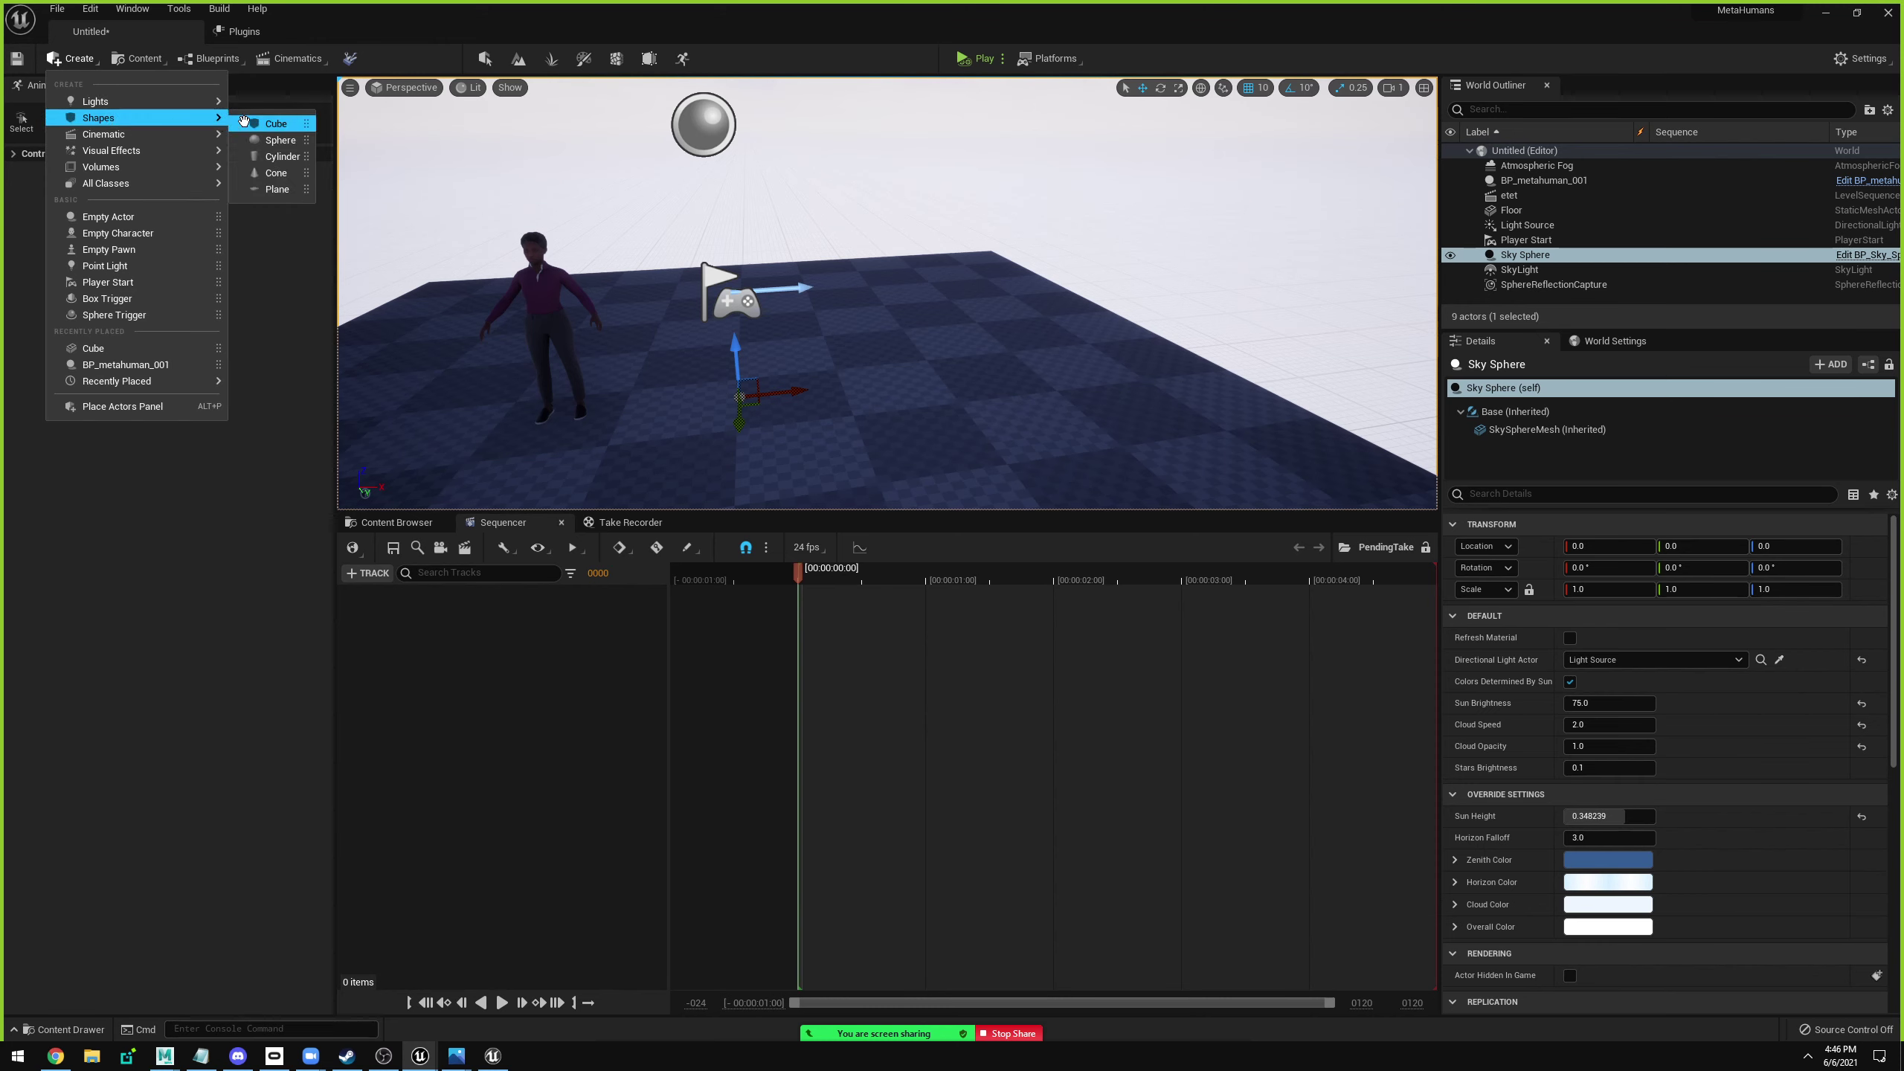
pyautogui.click(274, 124)
pyautogui.moveTo(907, 278); pyautogui.dragTo(941, 211)
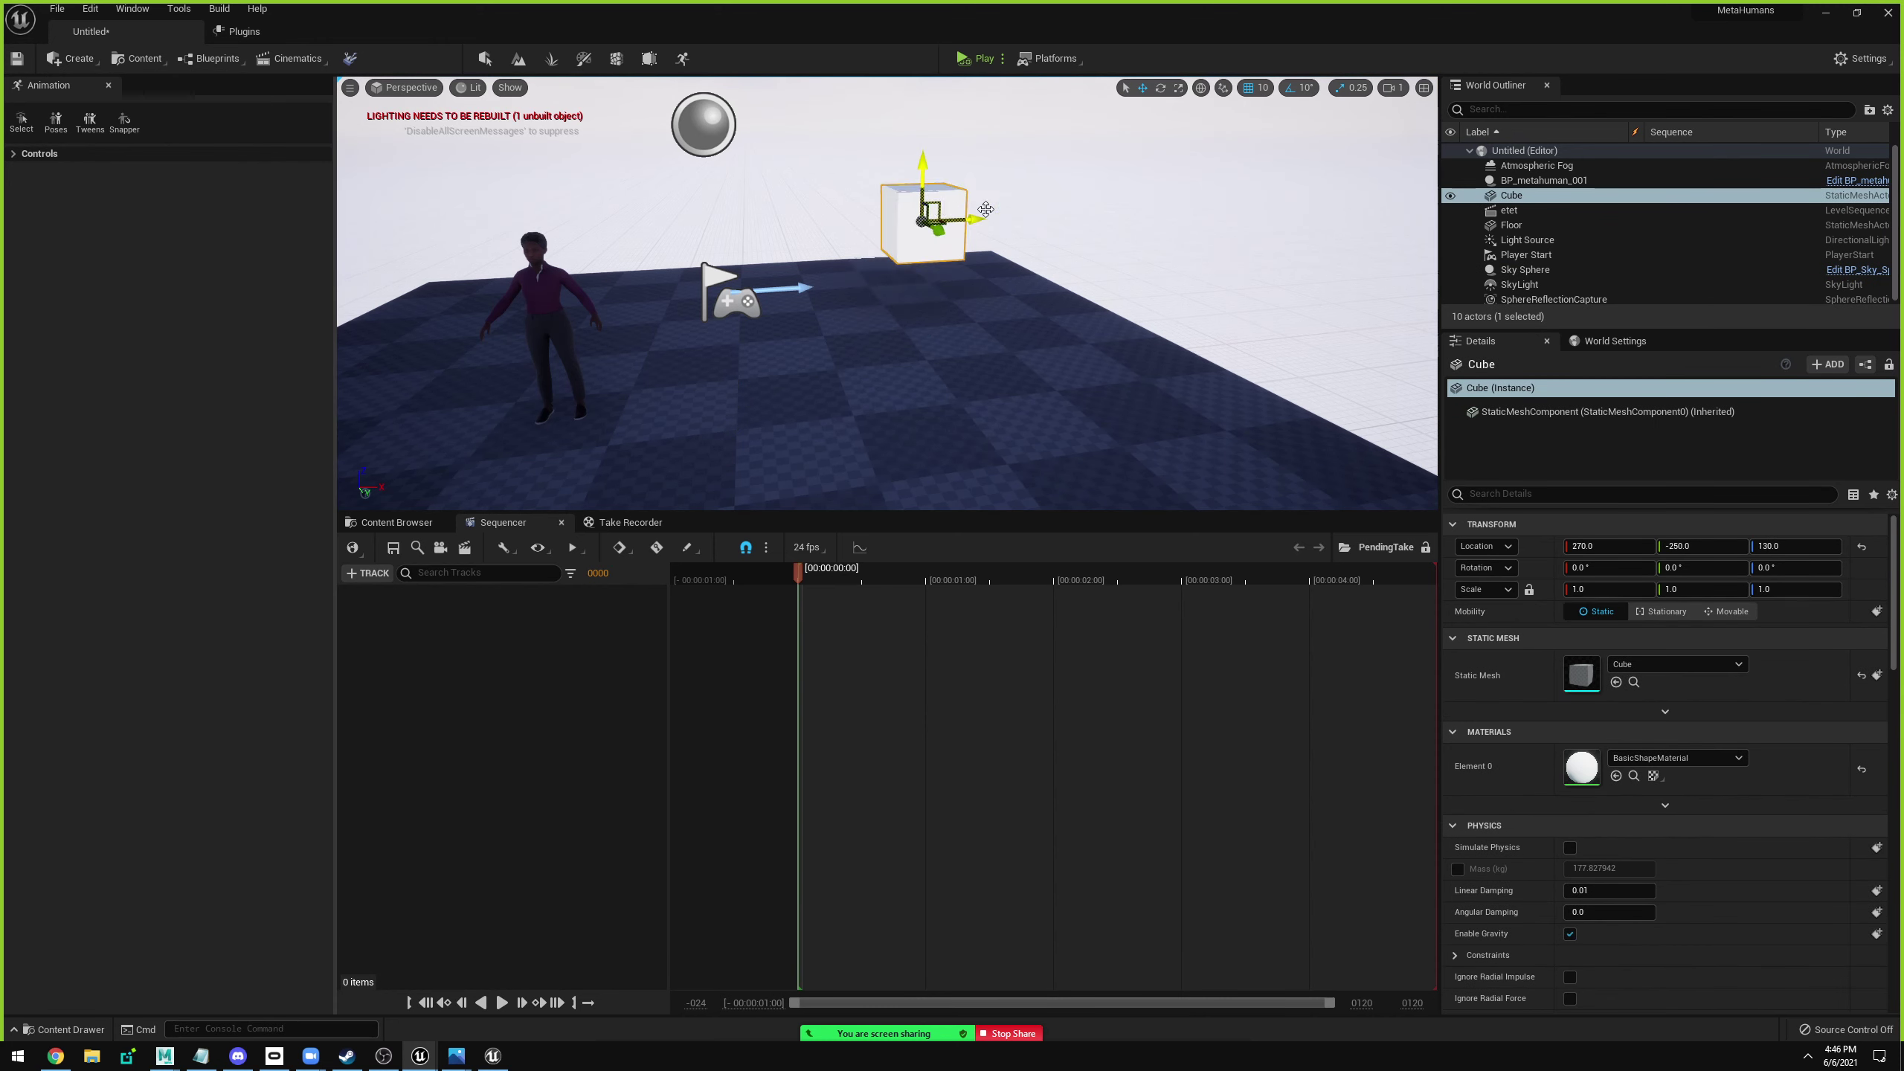
pyautogui.moveTo(1511, 195)
pyautogui.mouseDown()
pyautogui.moveTo(707, 714)
pyautogui.moveTo(742, 765)
pyautogui.mouseUp()
# Make the Cube the only Take Recorder source, removing Actor (None), and lower the cube slightly.
pyautogui.click(630, 522)
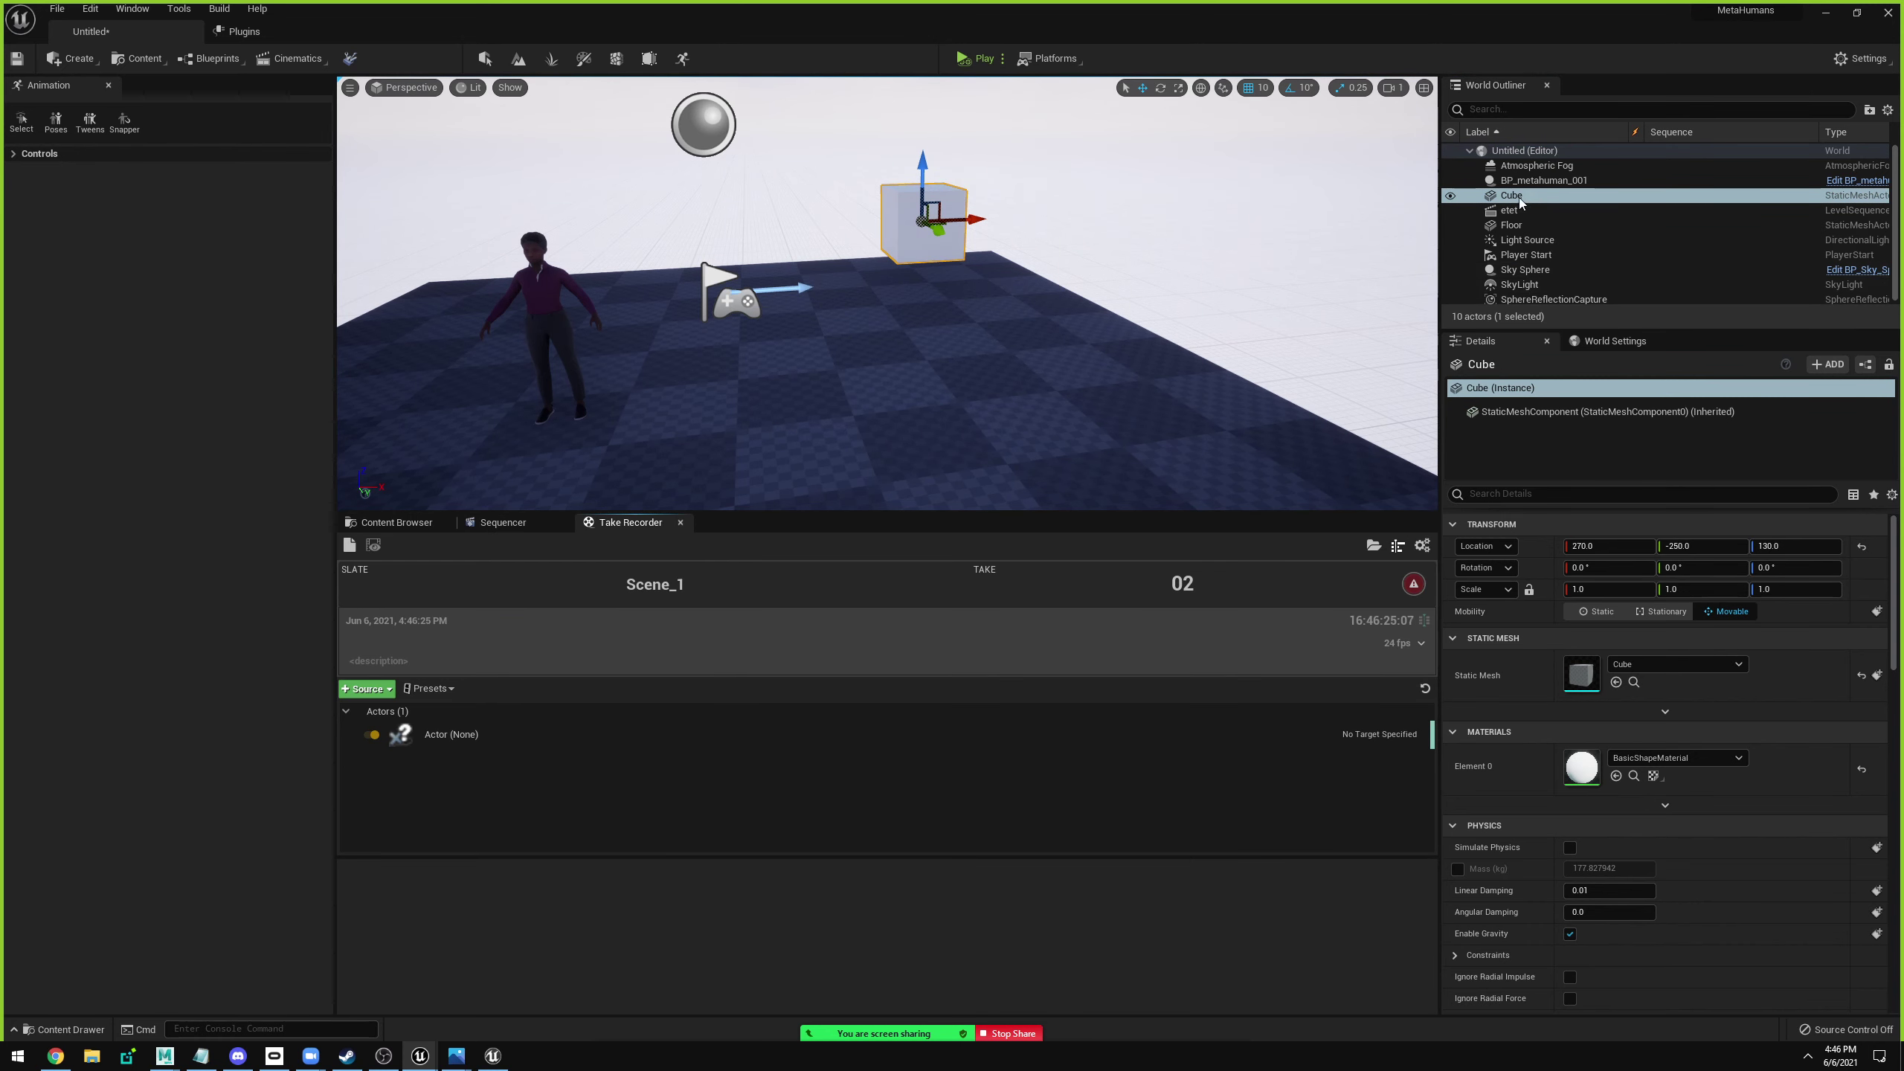
pyautogui.moveTo(1512, 194); pyautogui.dragTo(610, 779)
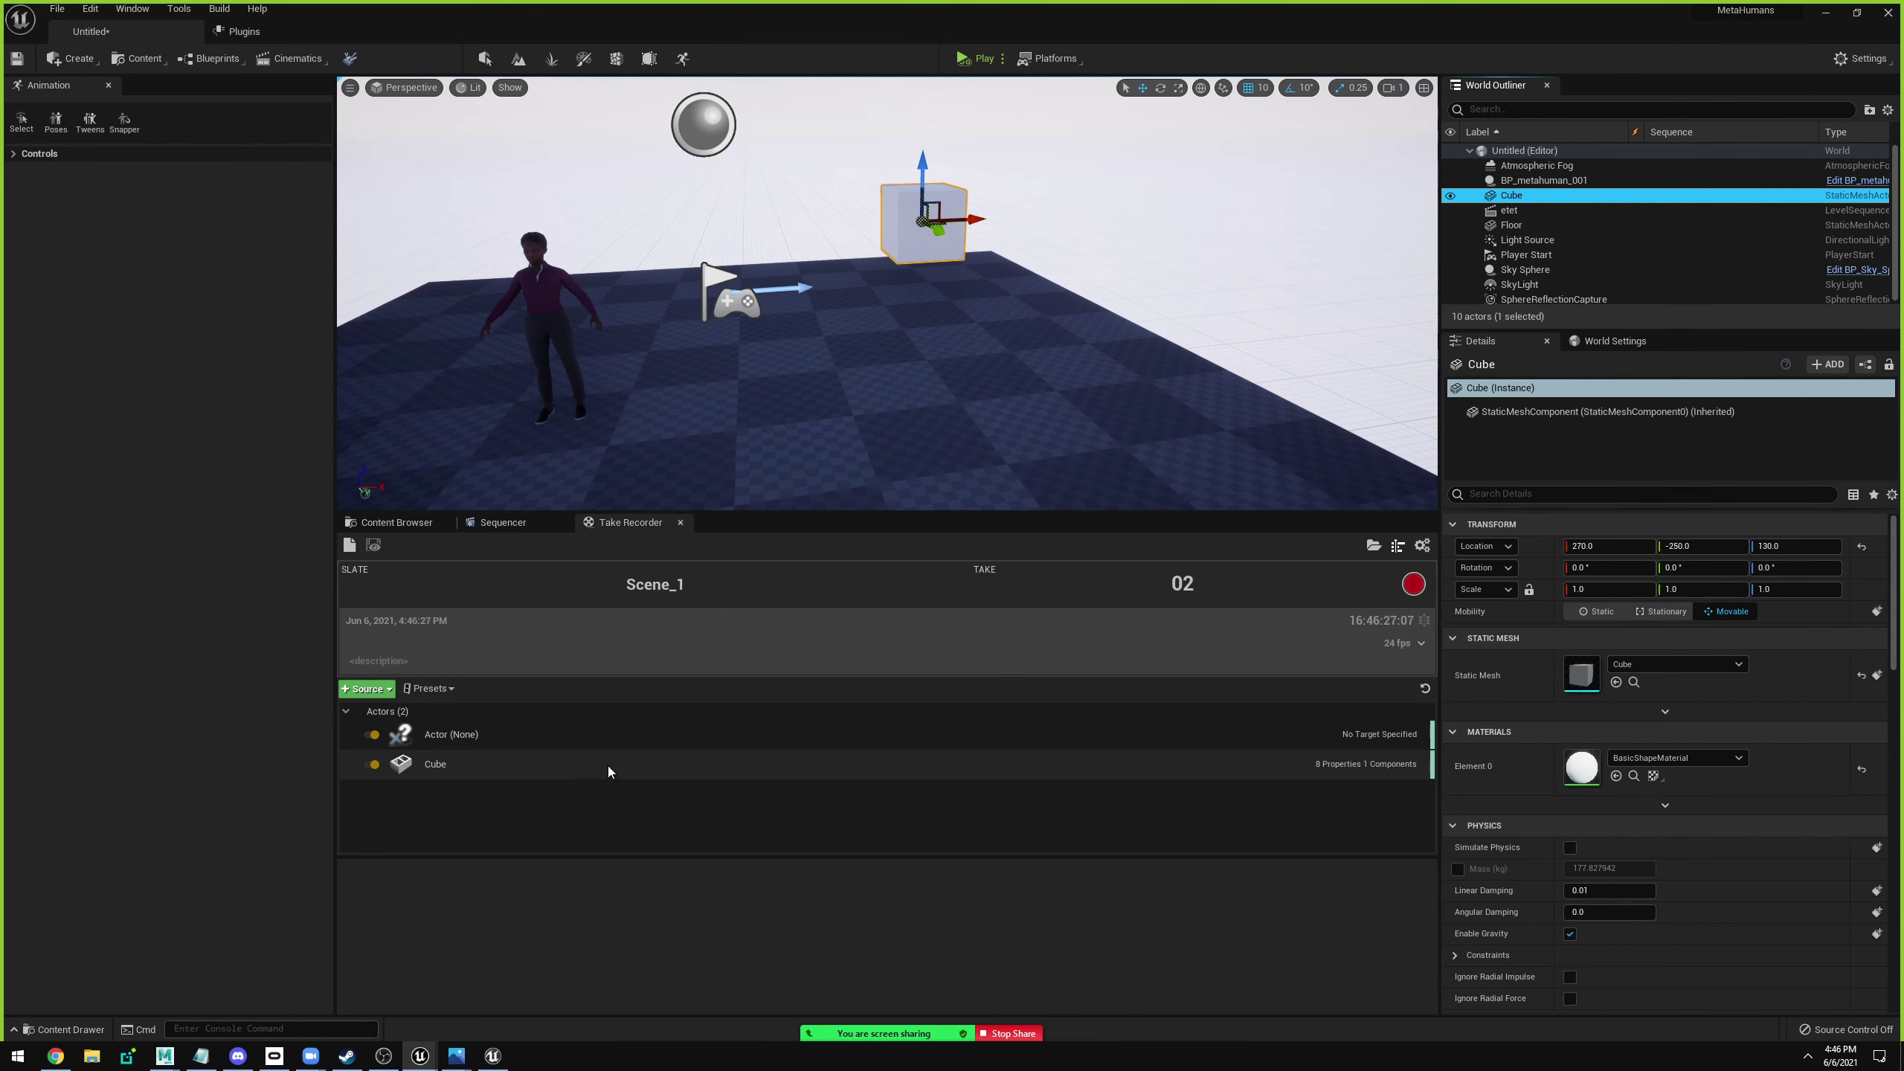
pyautogui.click(458, 742)
pyautogui.press('Delete')
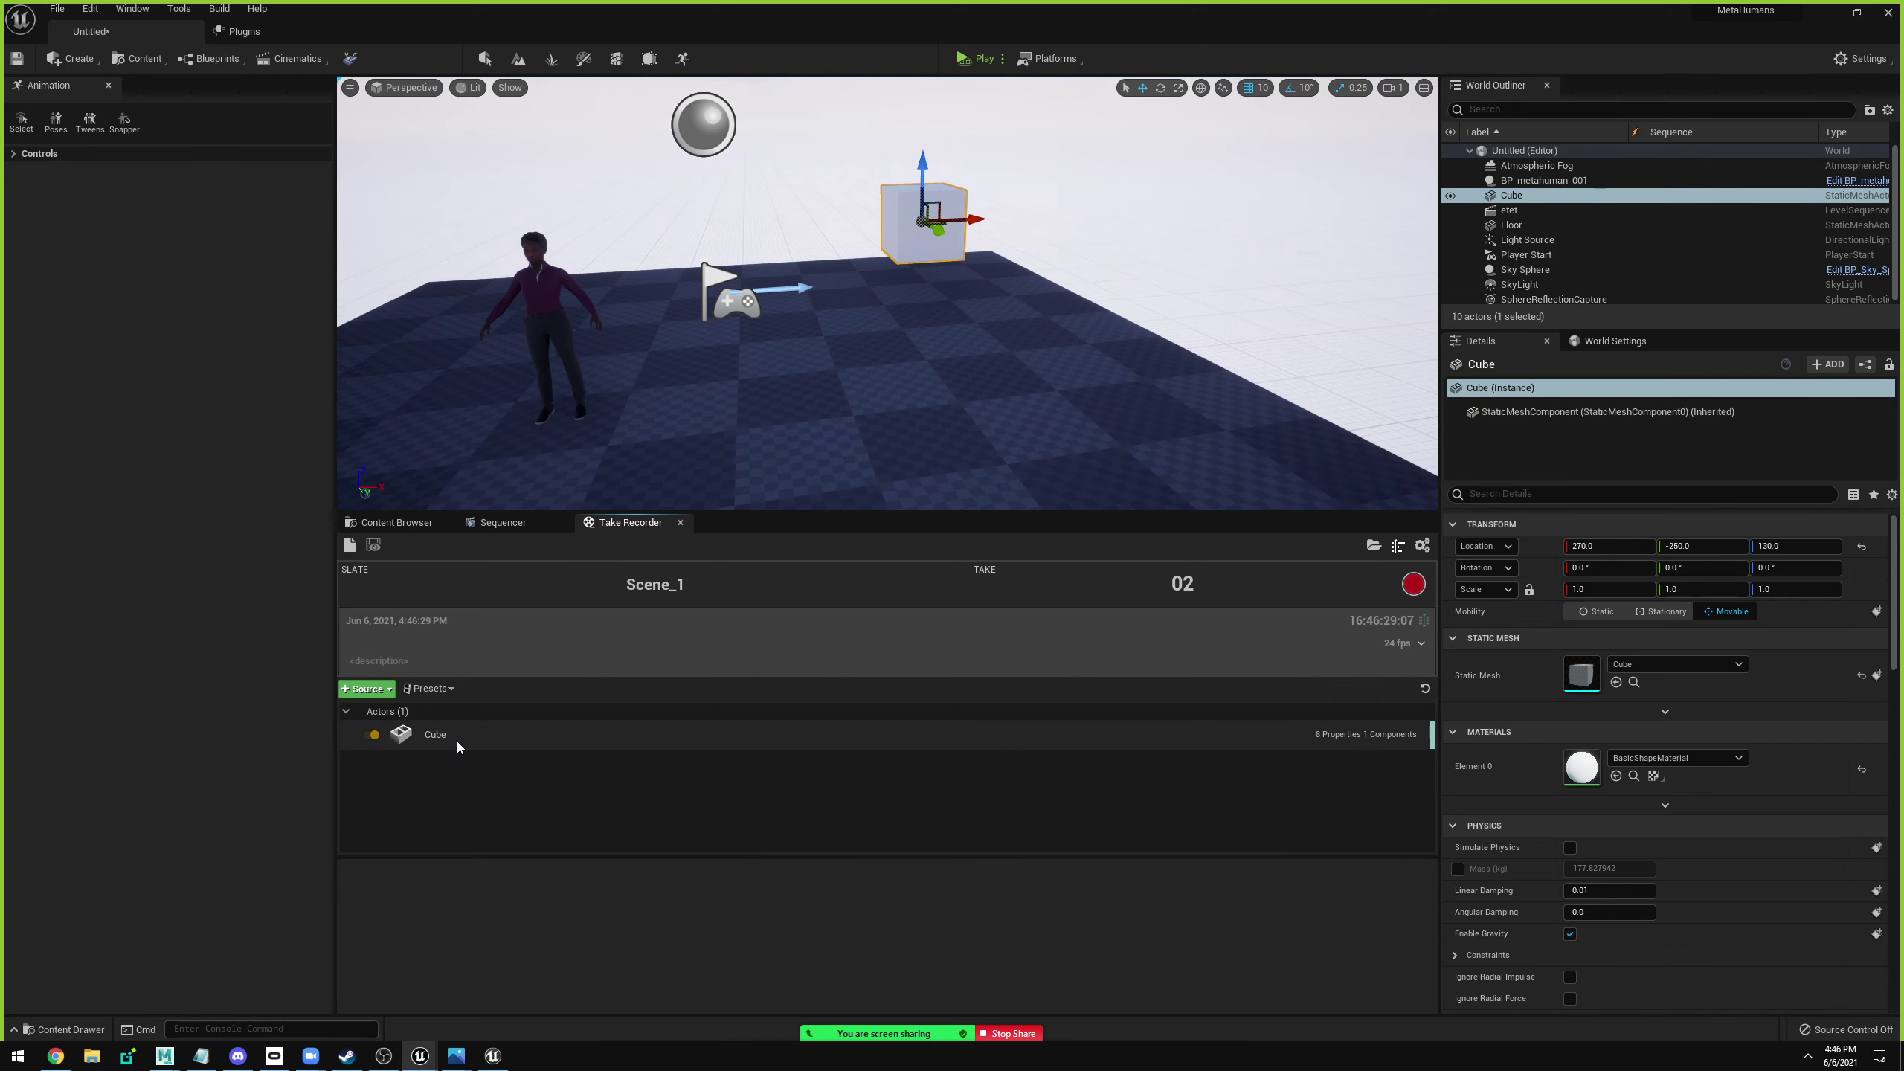
pyautogui.click(456, 741)
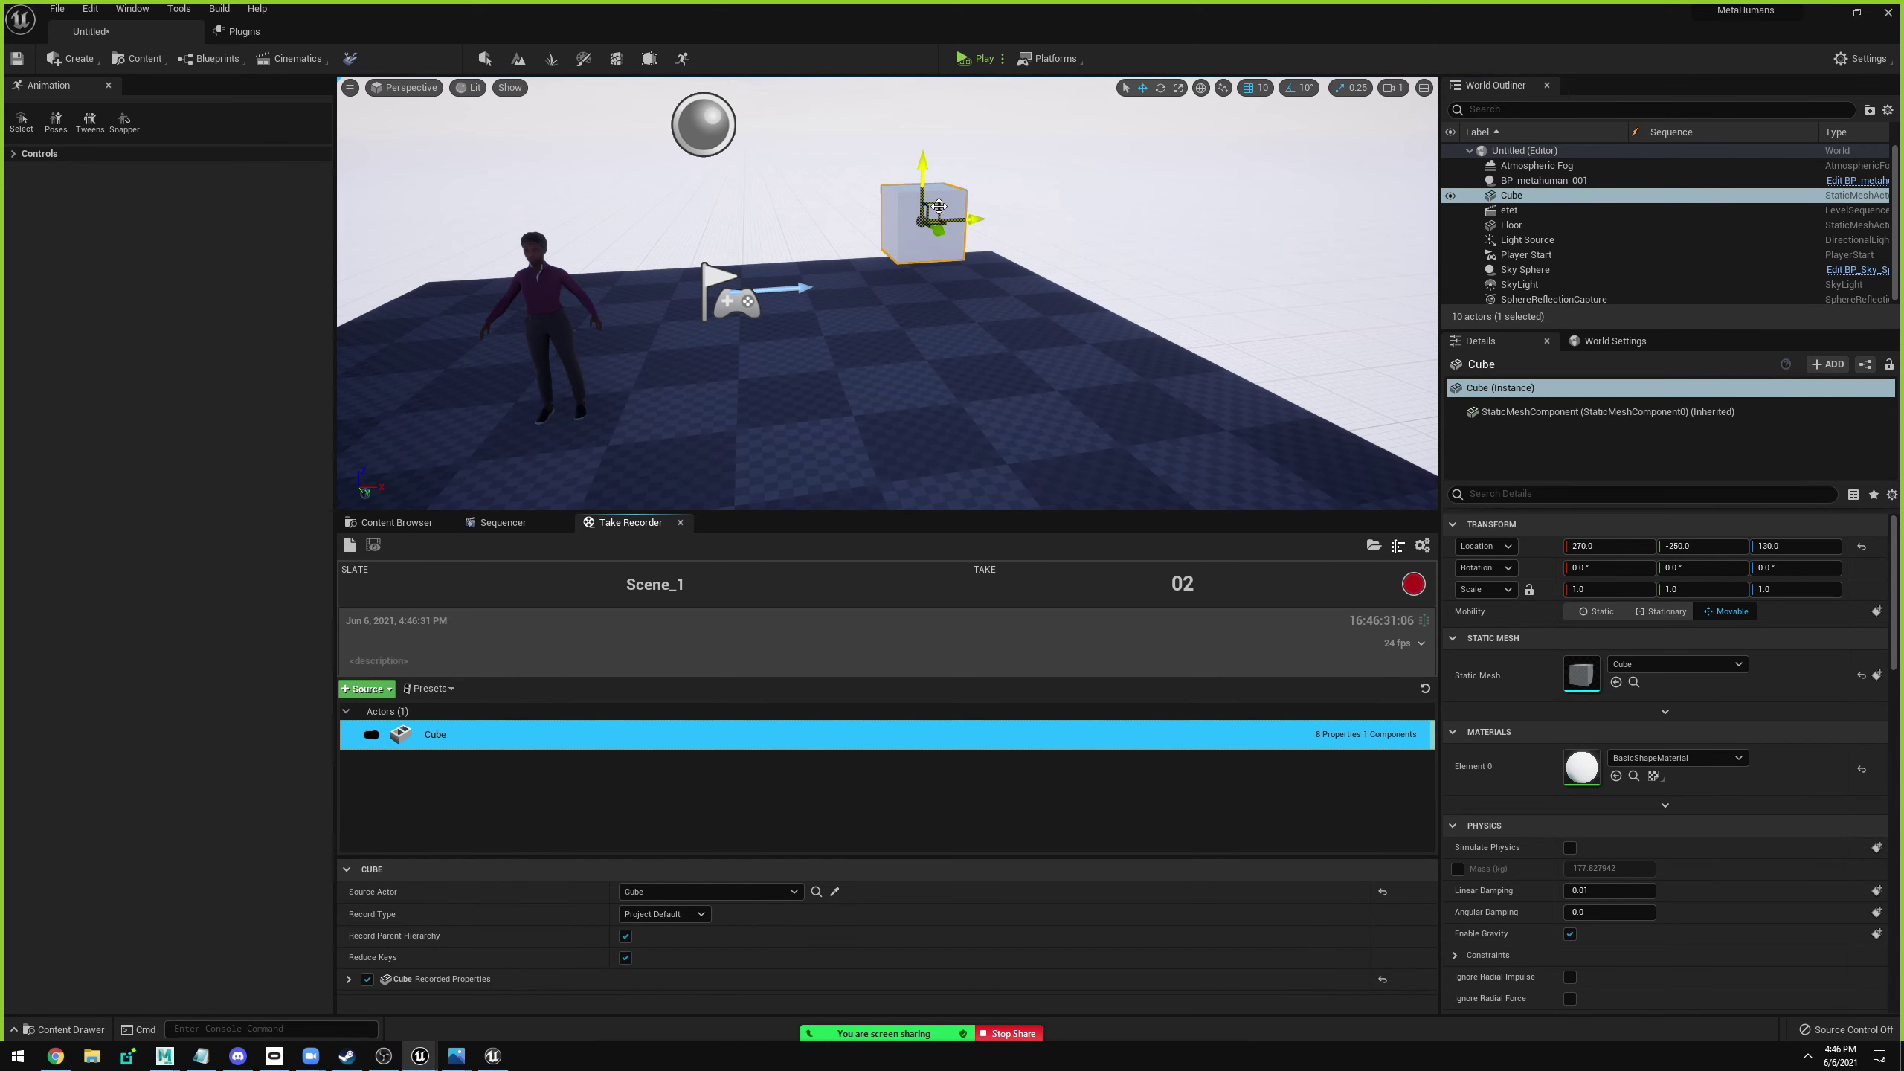
pyautogui.moveTo(948, 219); pyautogui.dragTo(922, 261)
# Start Play In Editor, record take Scene_1_02, and move the cube around during recording.
pyautogui.click(1002, 61)
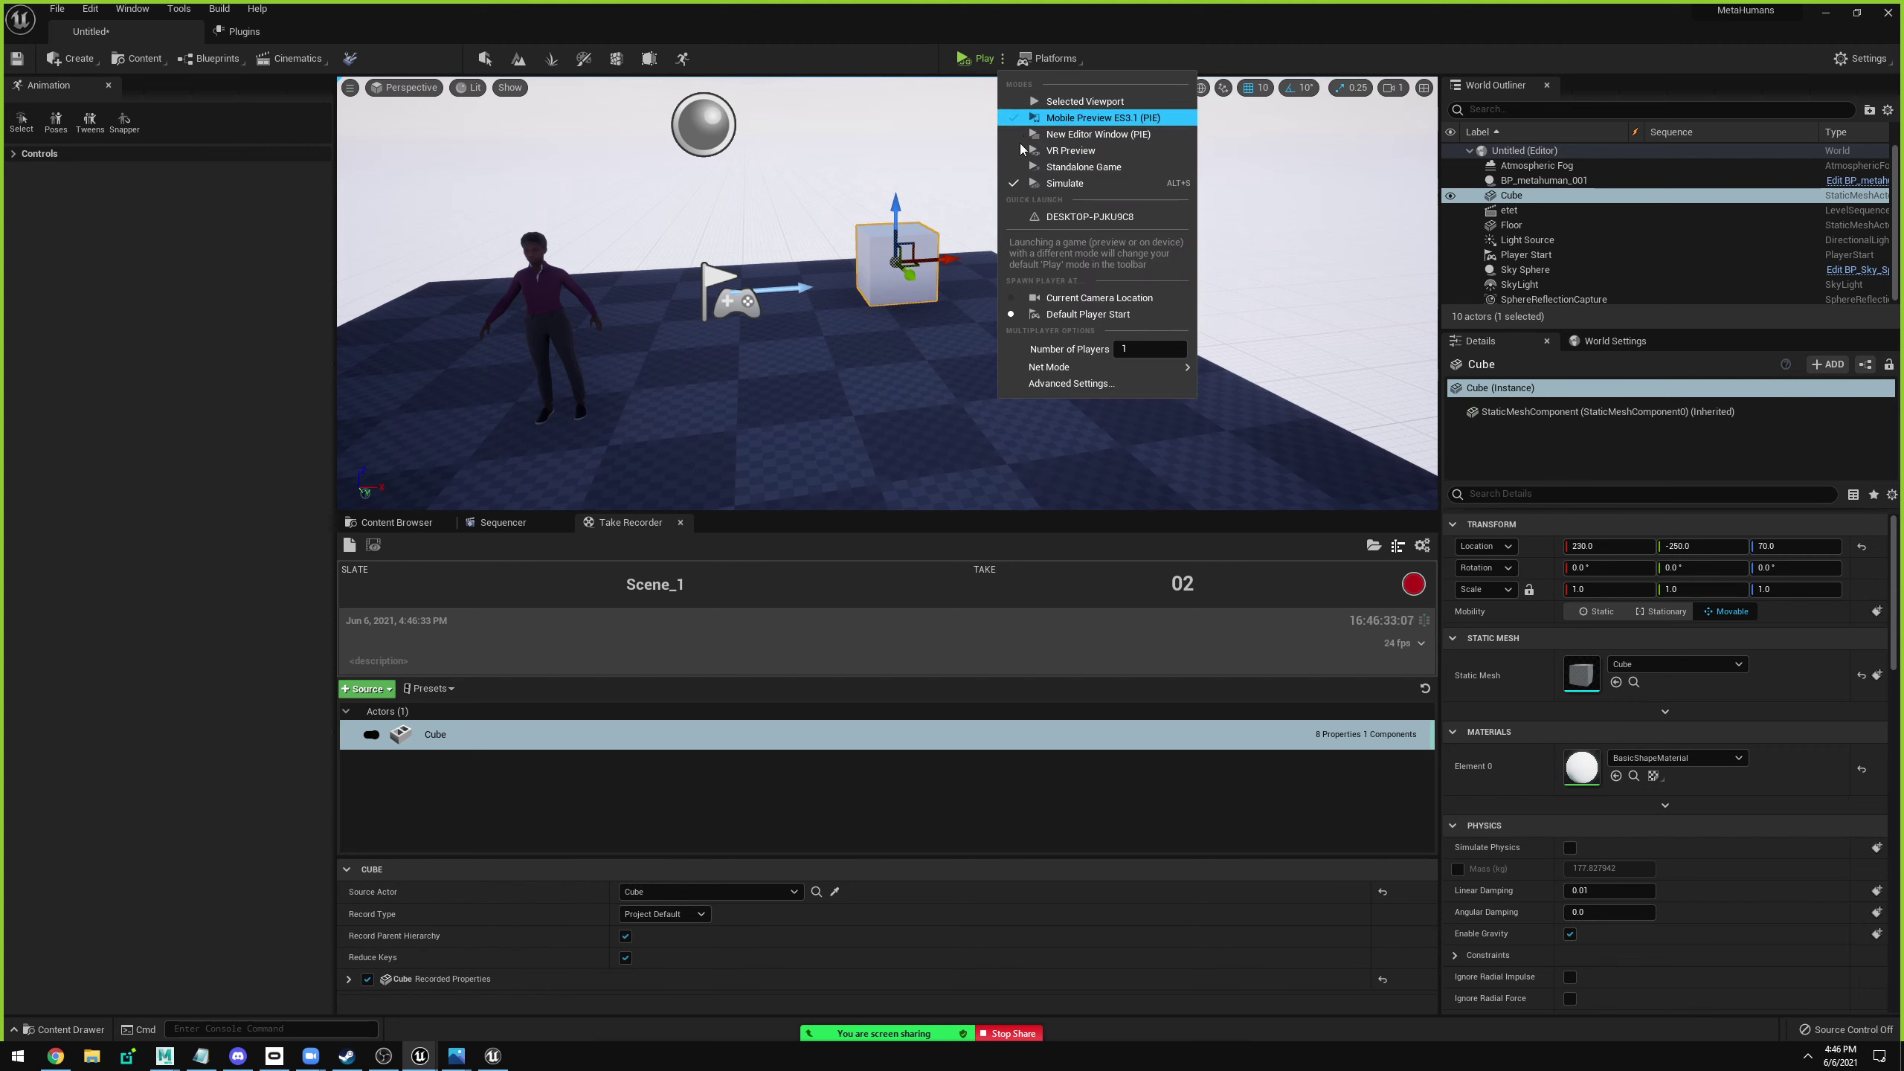
pyautogui.click(1041, 186)
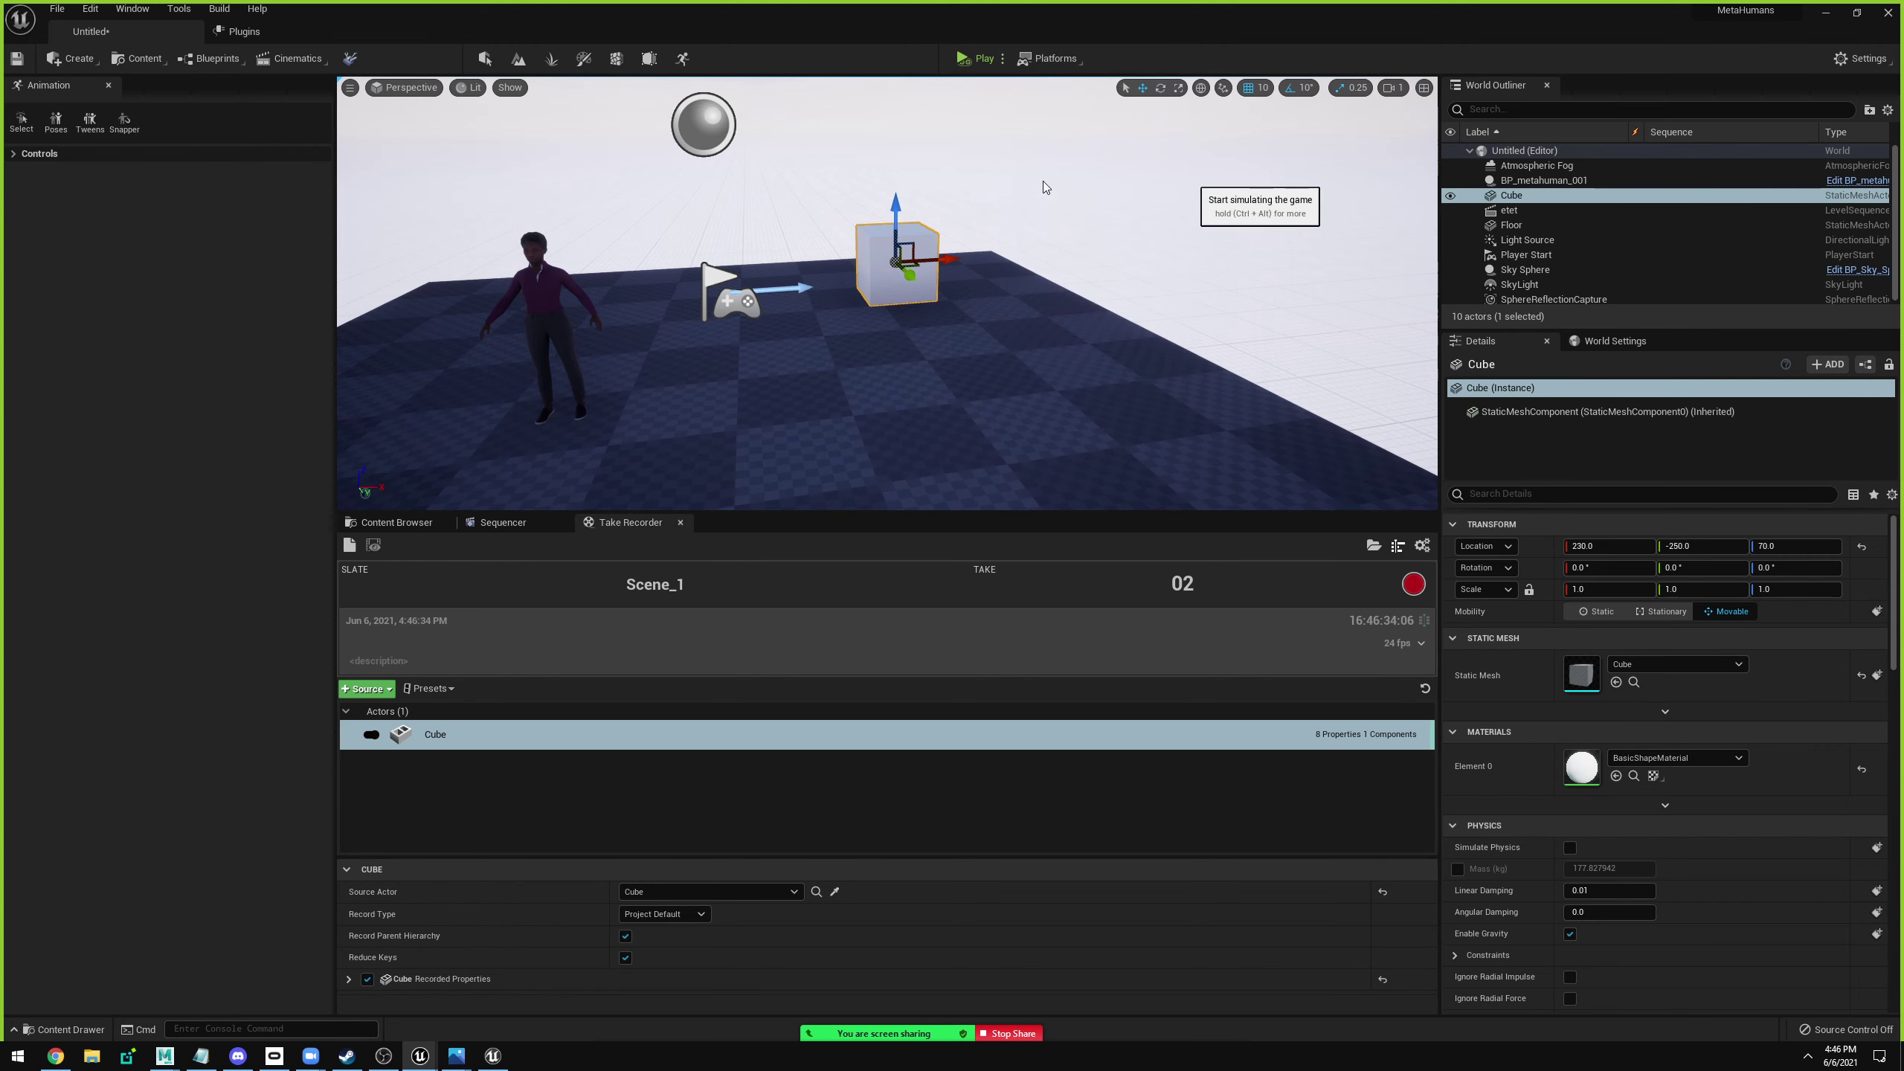
pyautogui.click(907, 253)
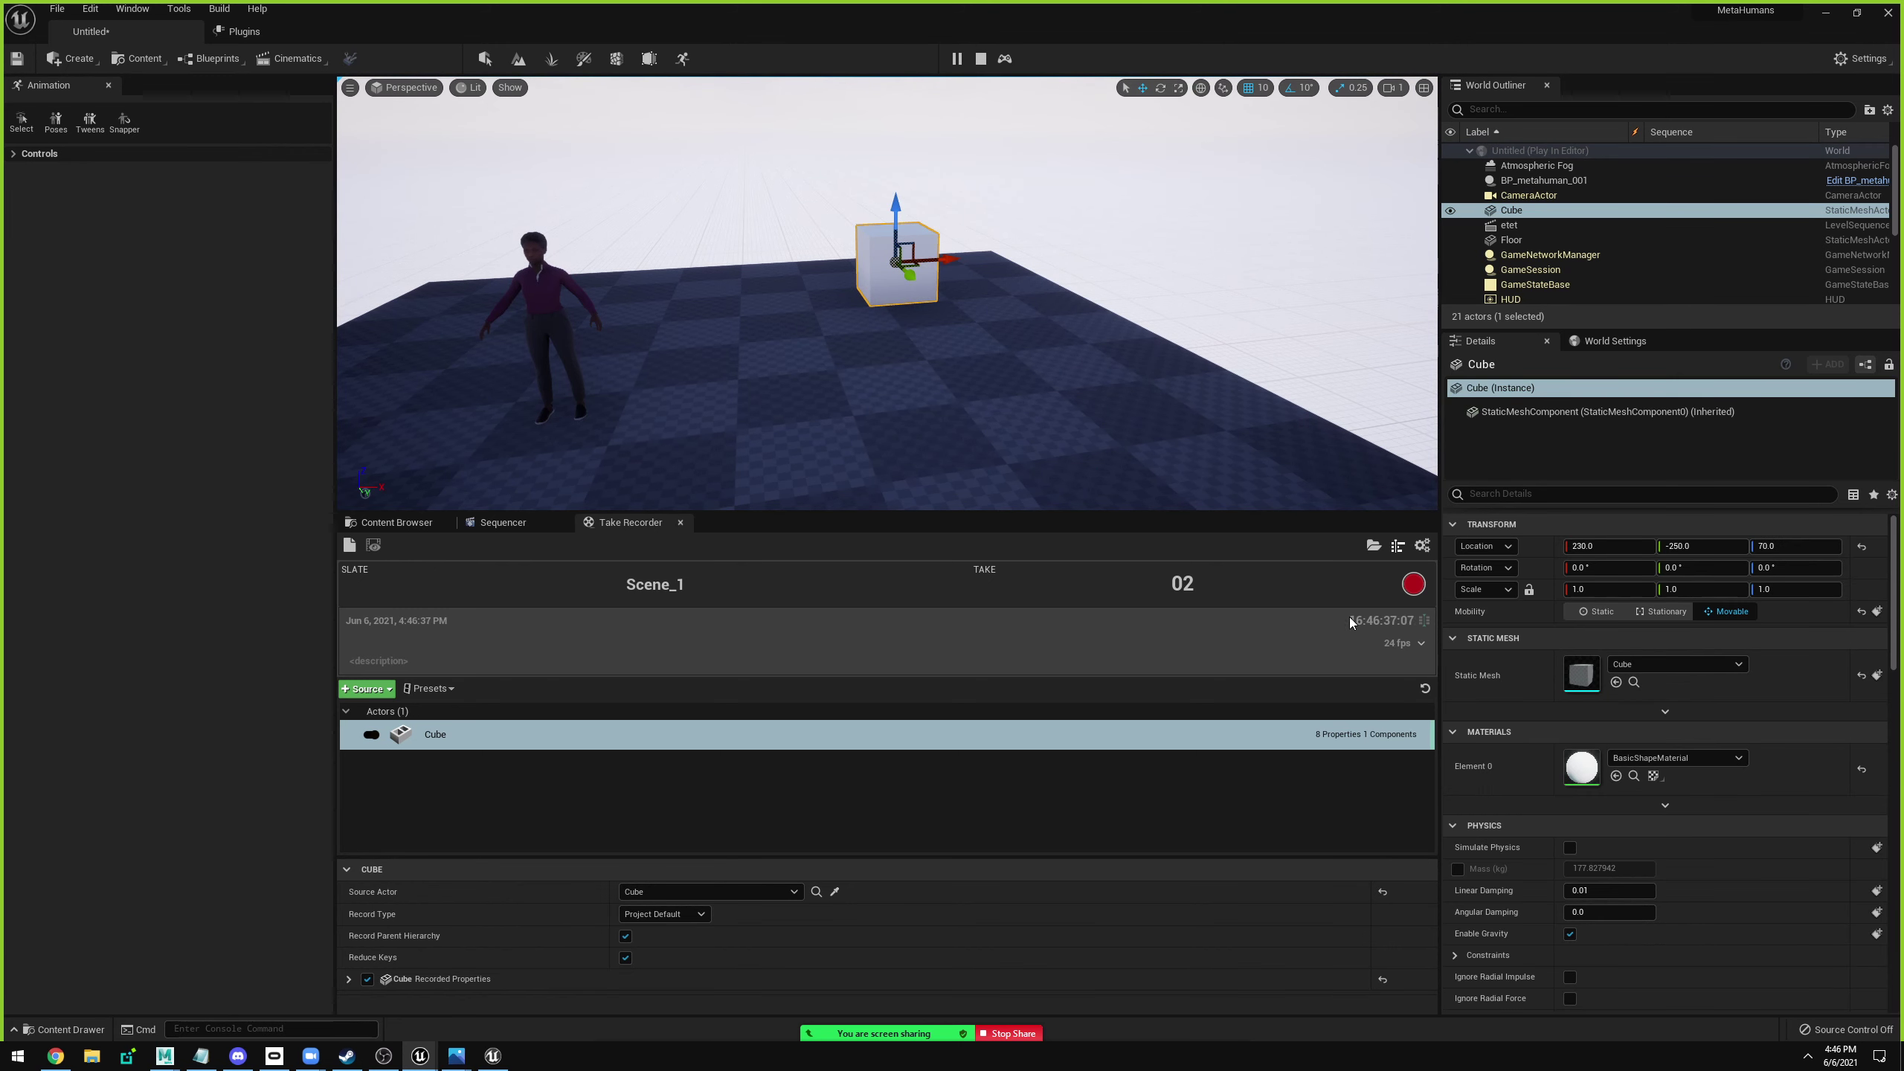
pyautogui.click(1414, 586)
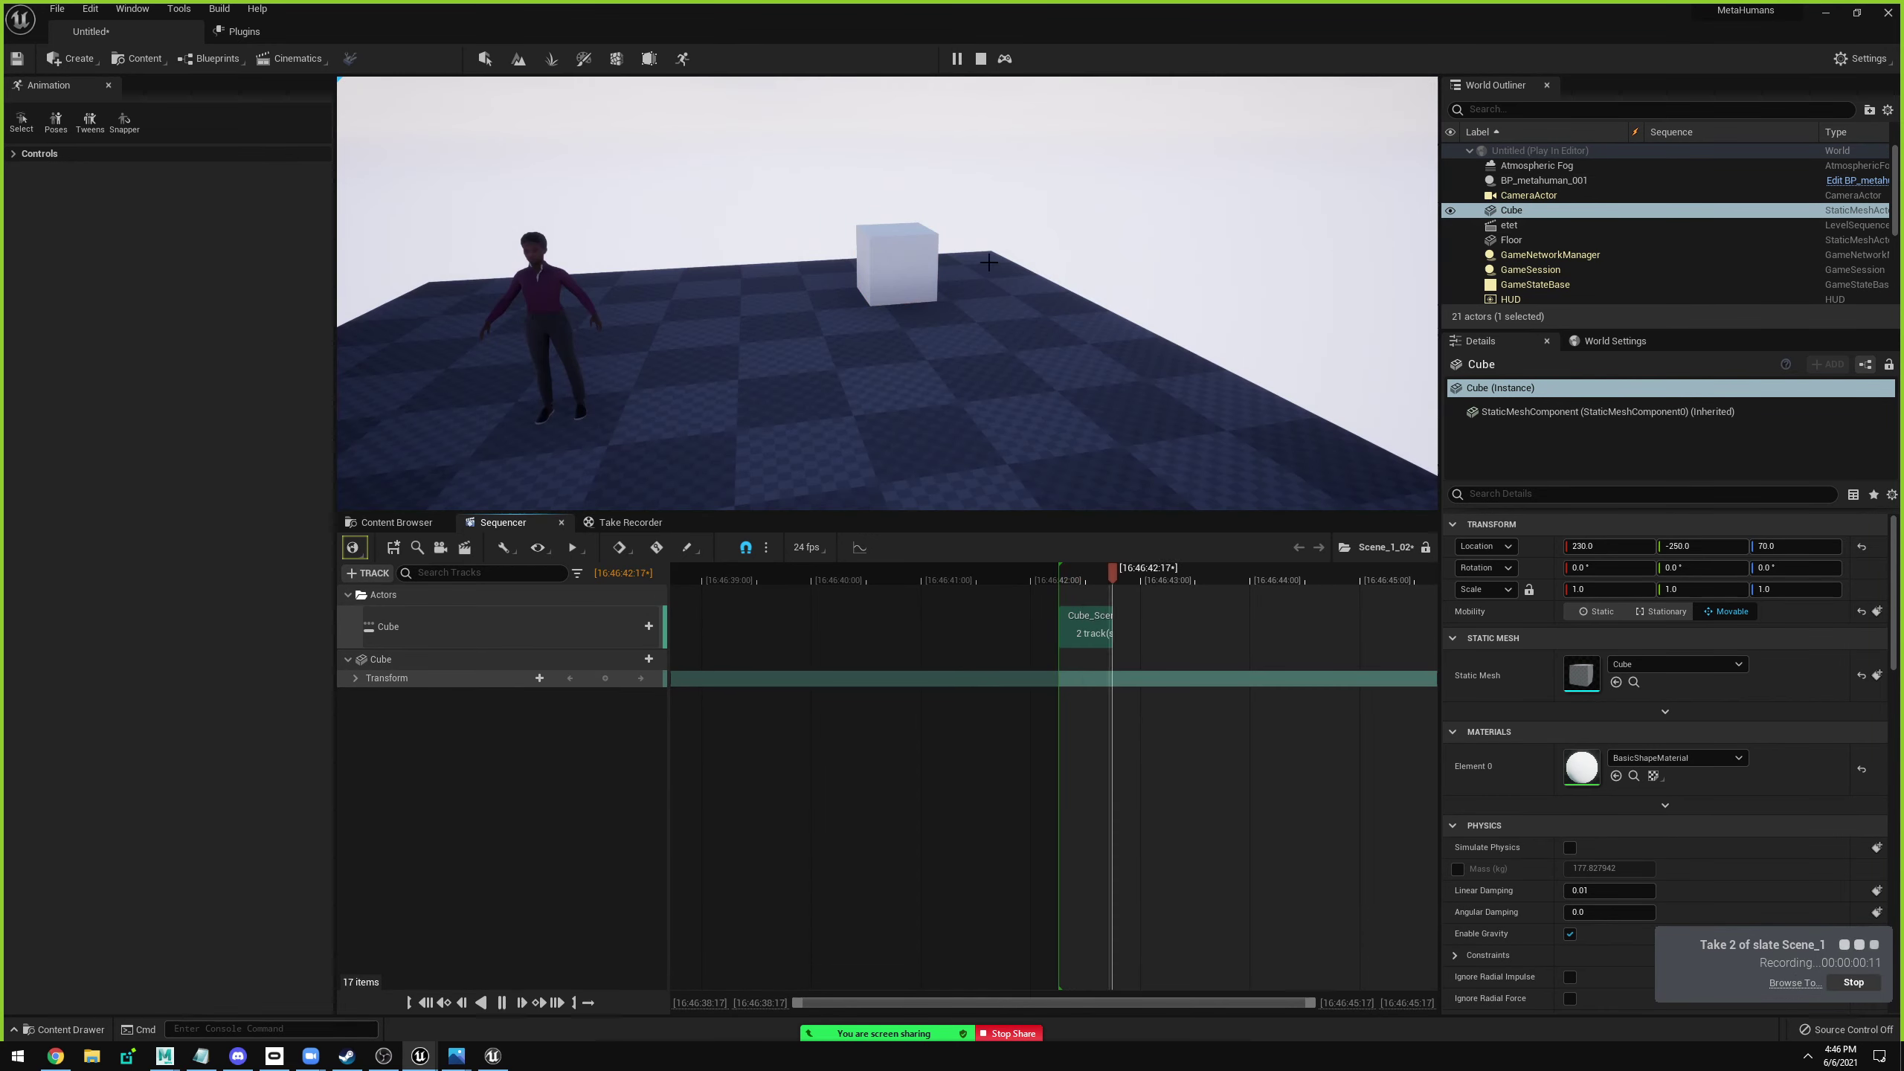
pyautogui.click(897, 264)
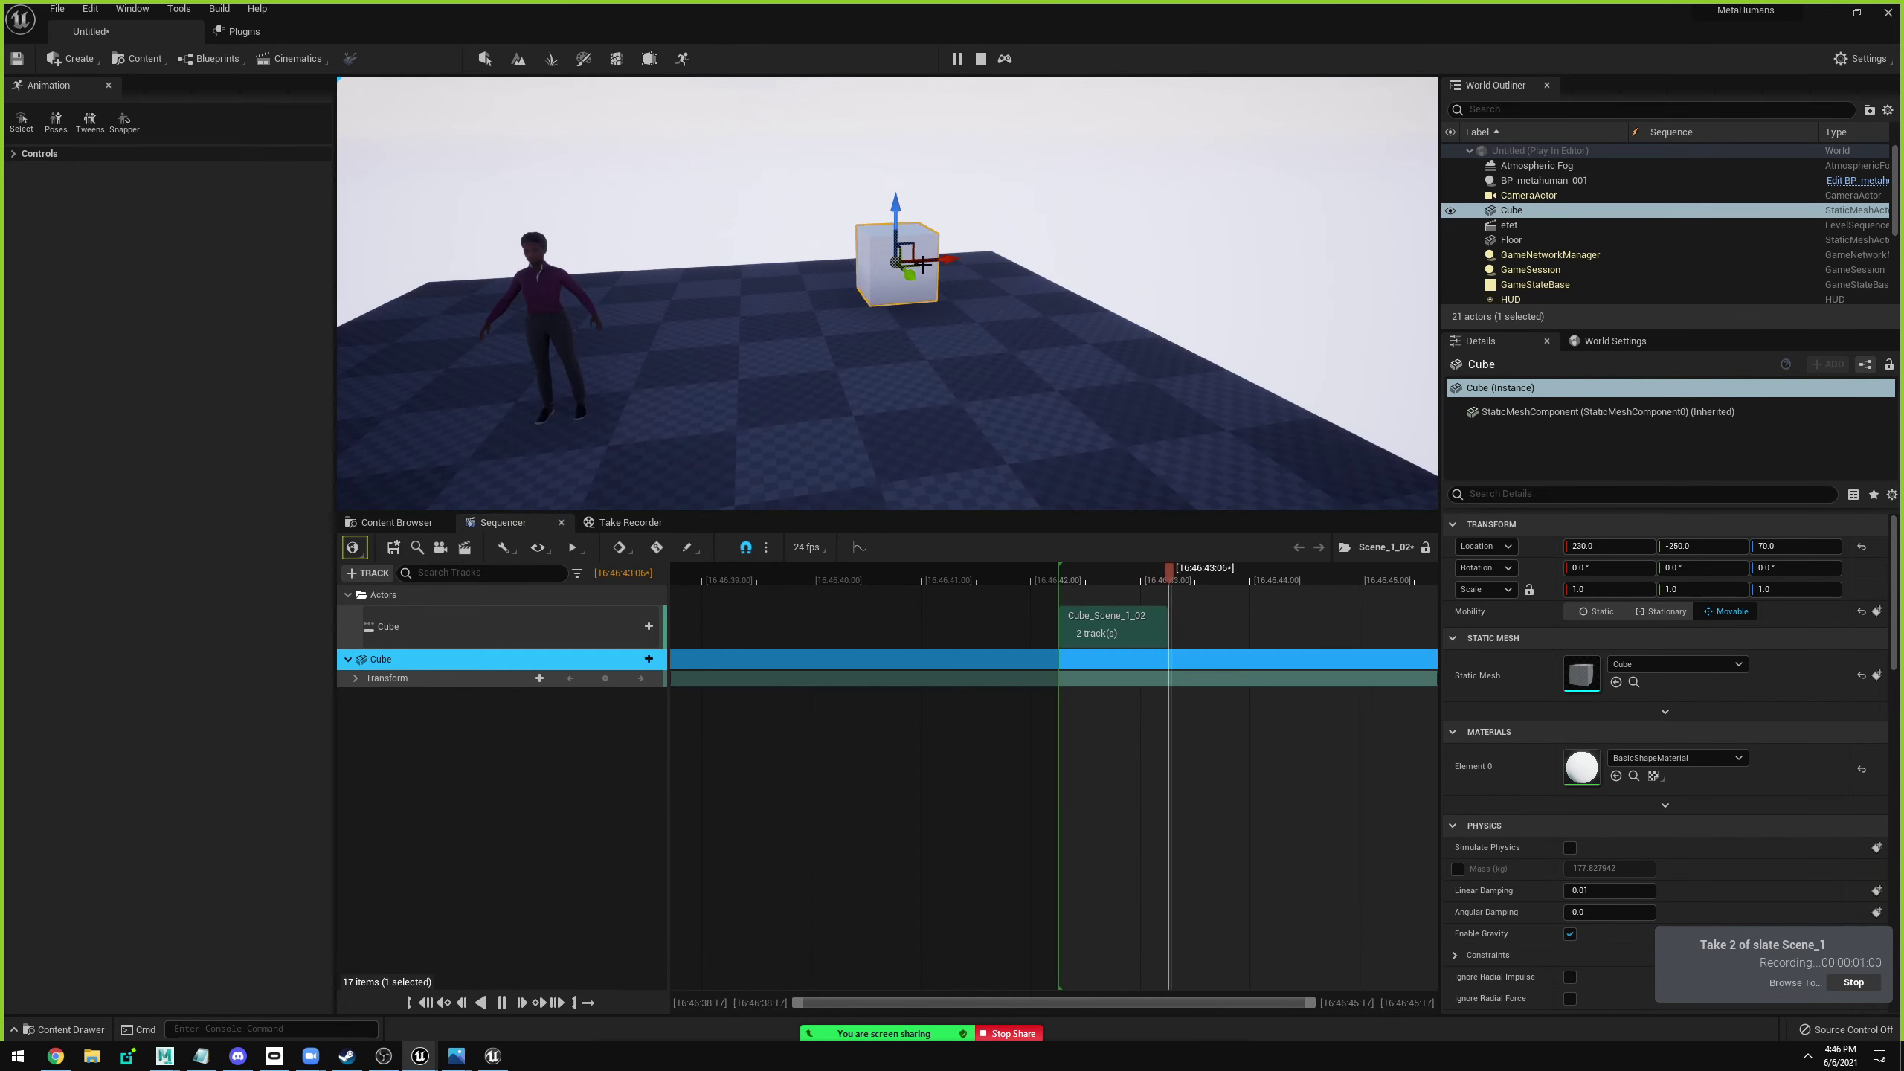
pyautogui.moveTo(900, 258)
pyautogui.mouseDown(button='middle')
pyautogui.moveTo(705, 151)
pyautogui.moveTo(1262, 119)
pyautogui.mouseUp(button='middle')
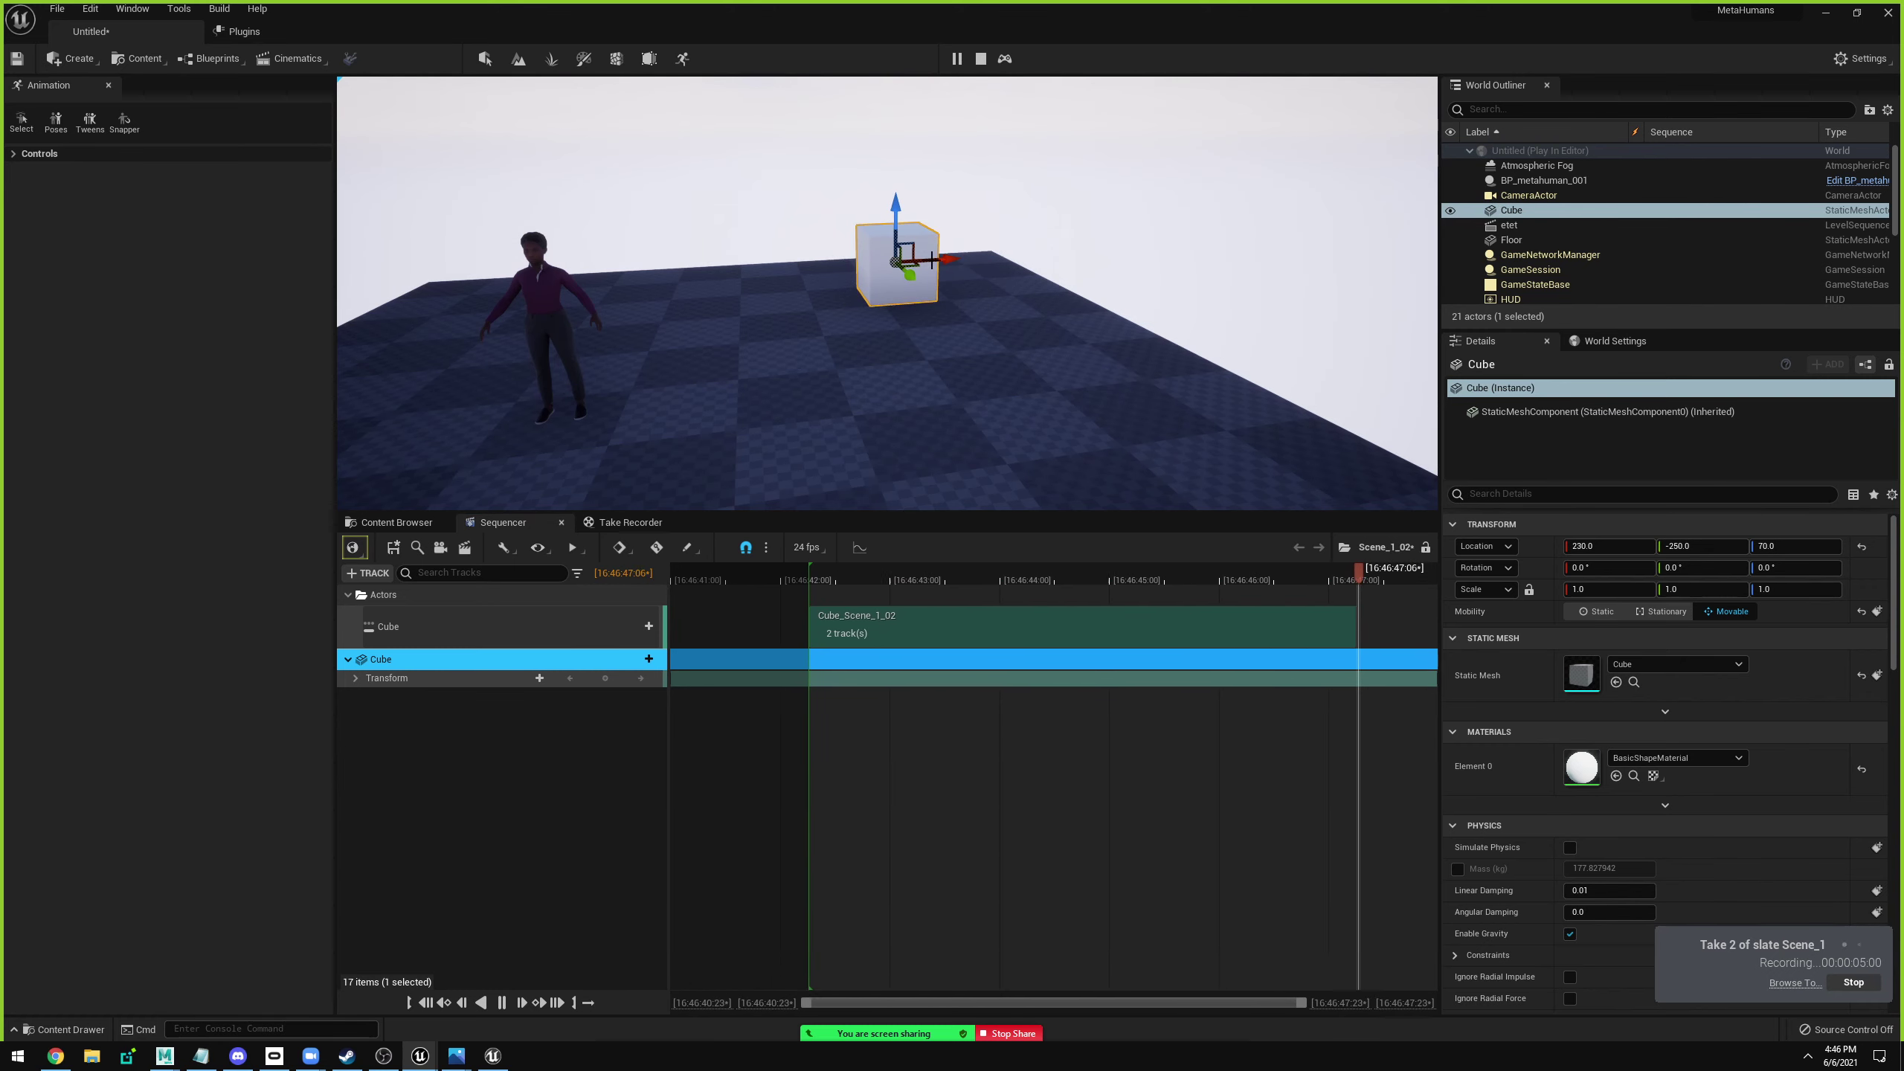
pyautogui.moveTo(974, 270); pyautogui.dragTo(1005, 175, button='middle')
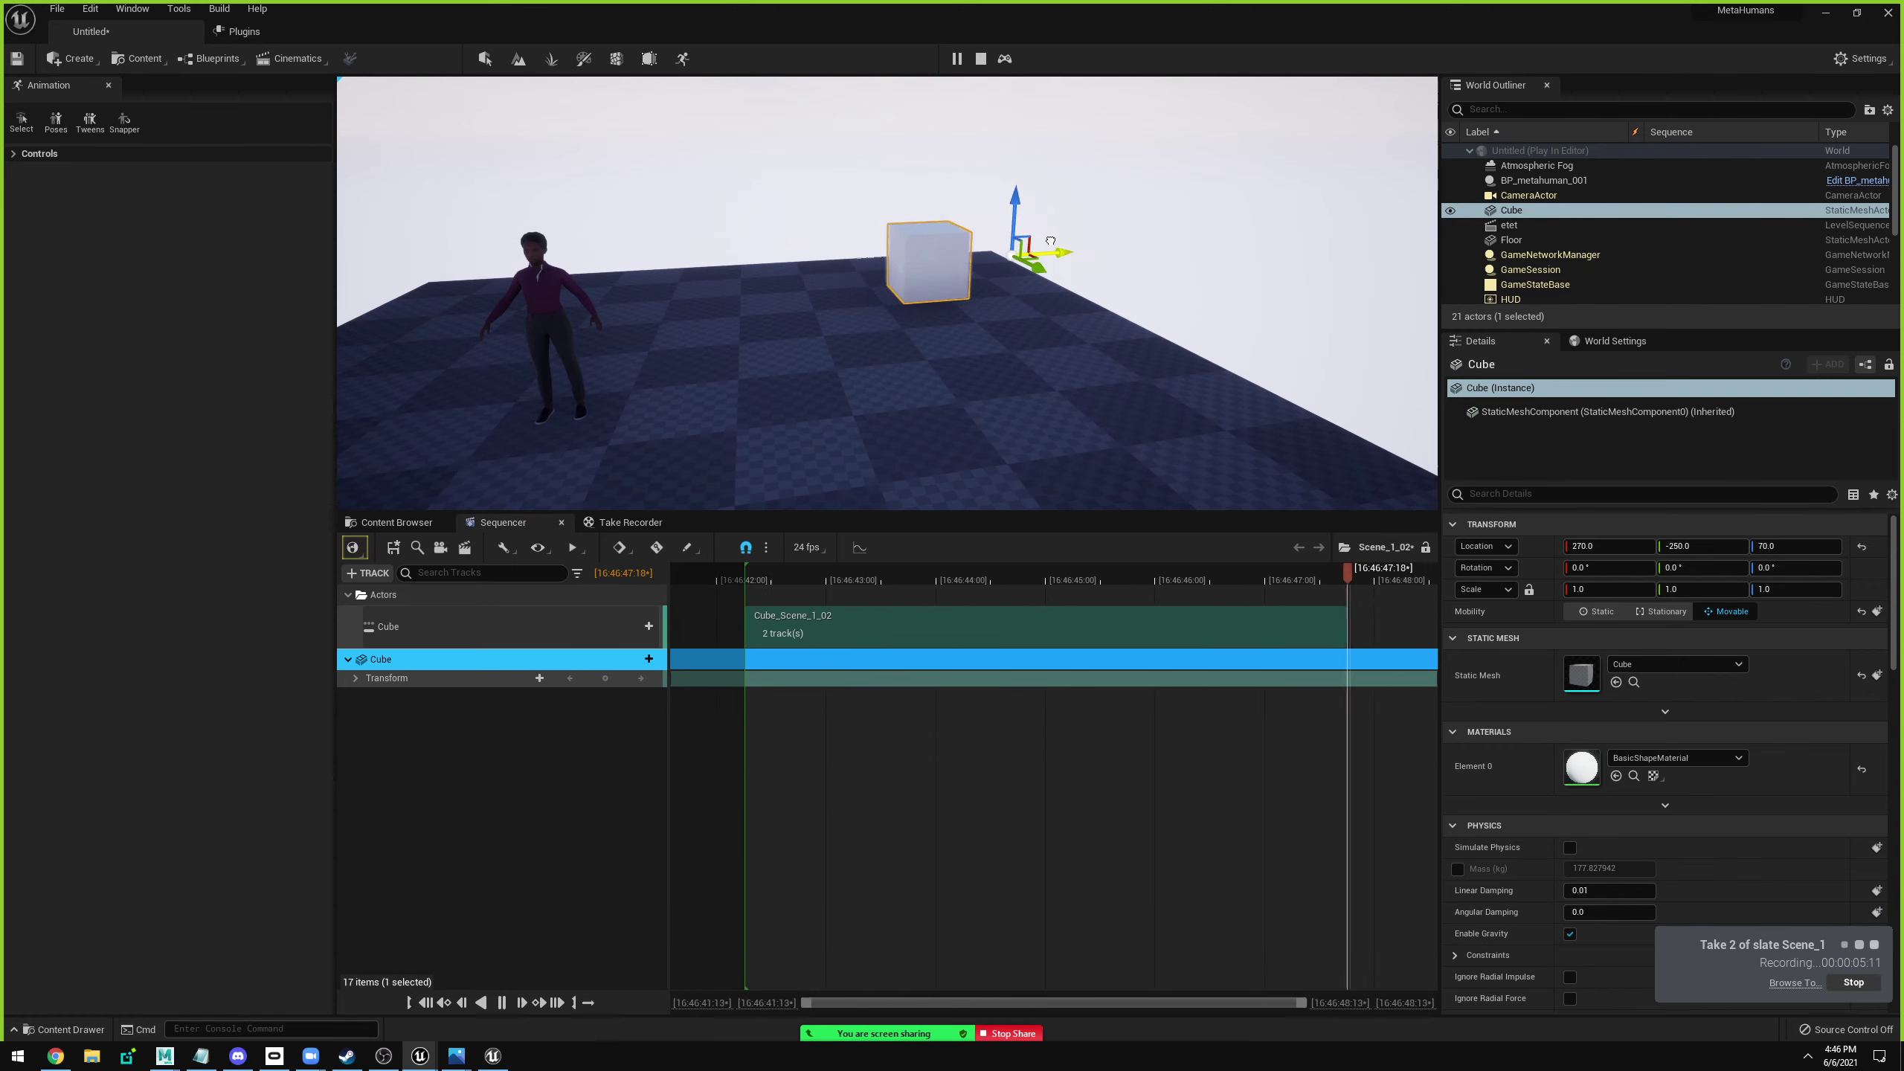
# End Play In Editor to finish Take 2, scrub the recorded cube motion, and ready Take Recorder for take 03.
pyautogui.click(980, 58)
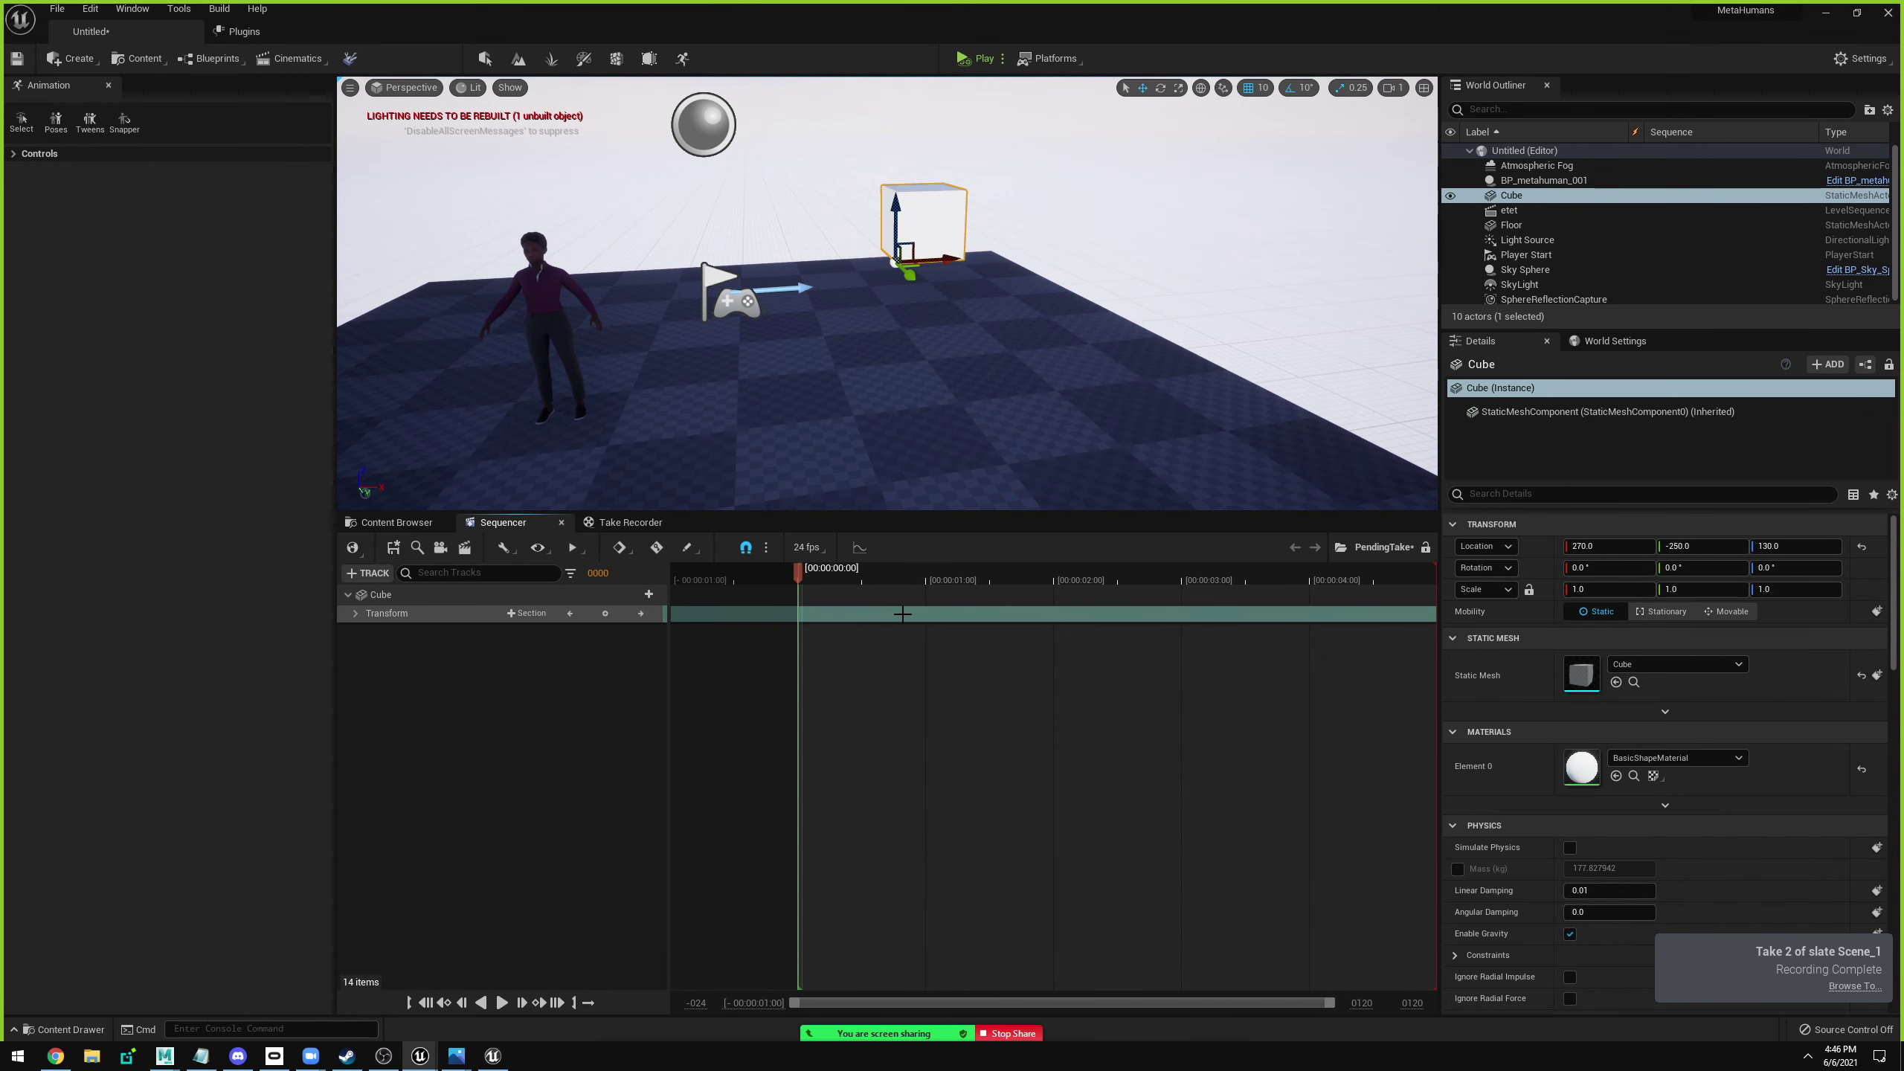
pyautogui.moveTo(796, 582); pyautogui.dragTo(1241, 581)
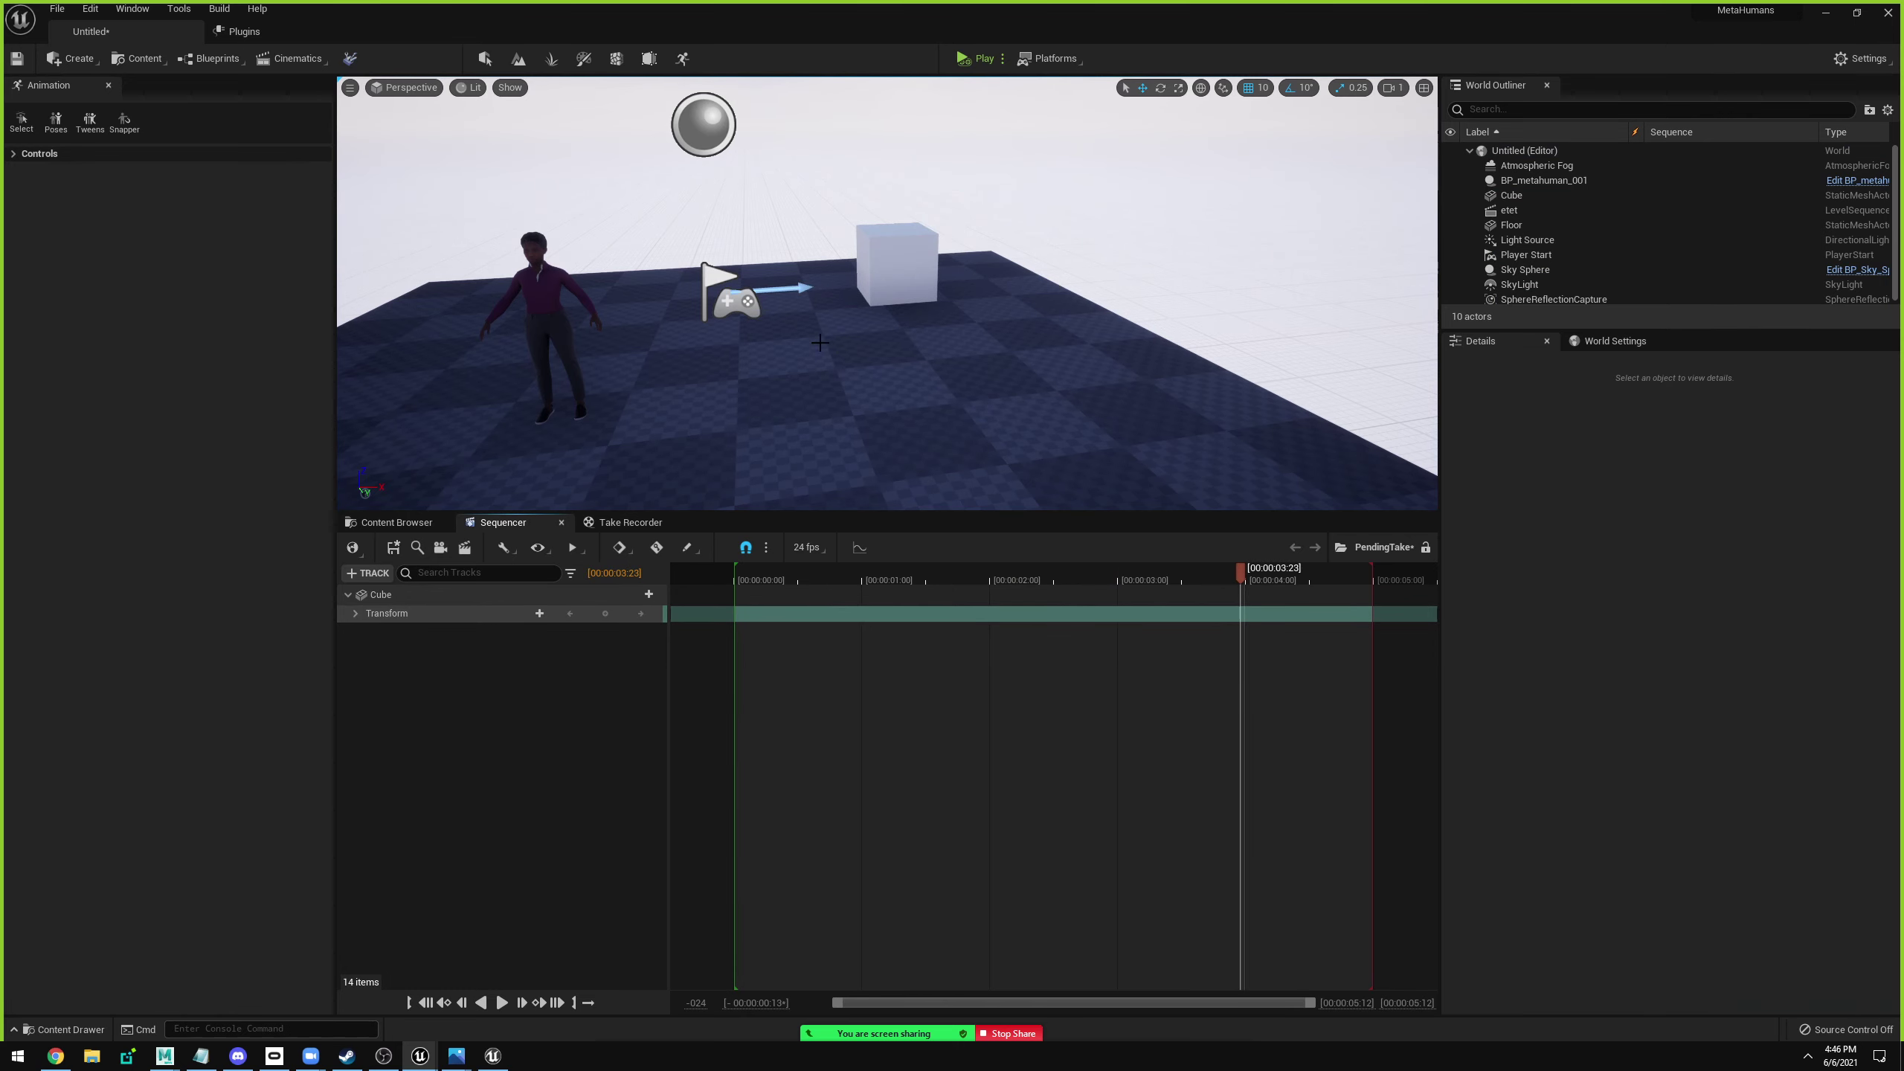
pyautogui.click(912, 286)
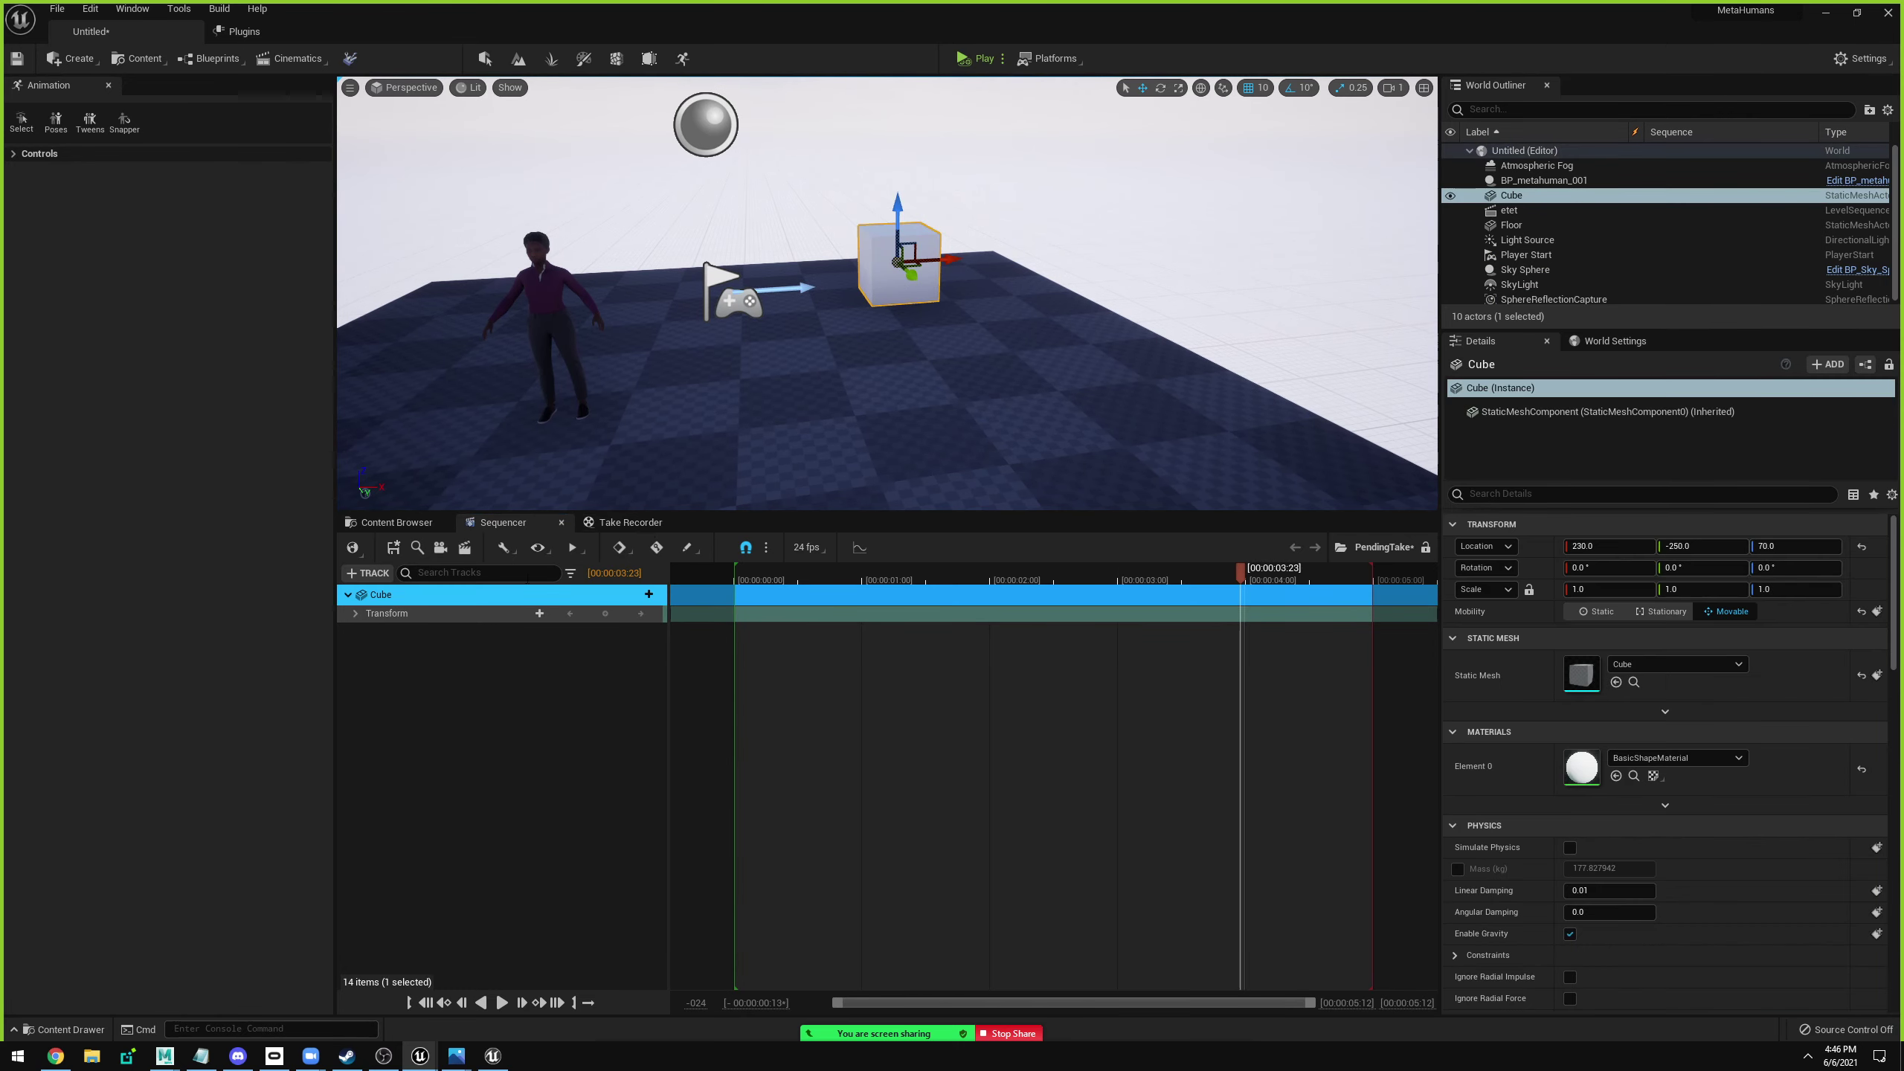
pyautogui.click(616, 525)
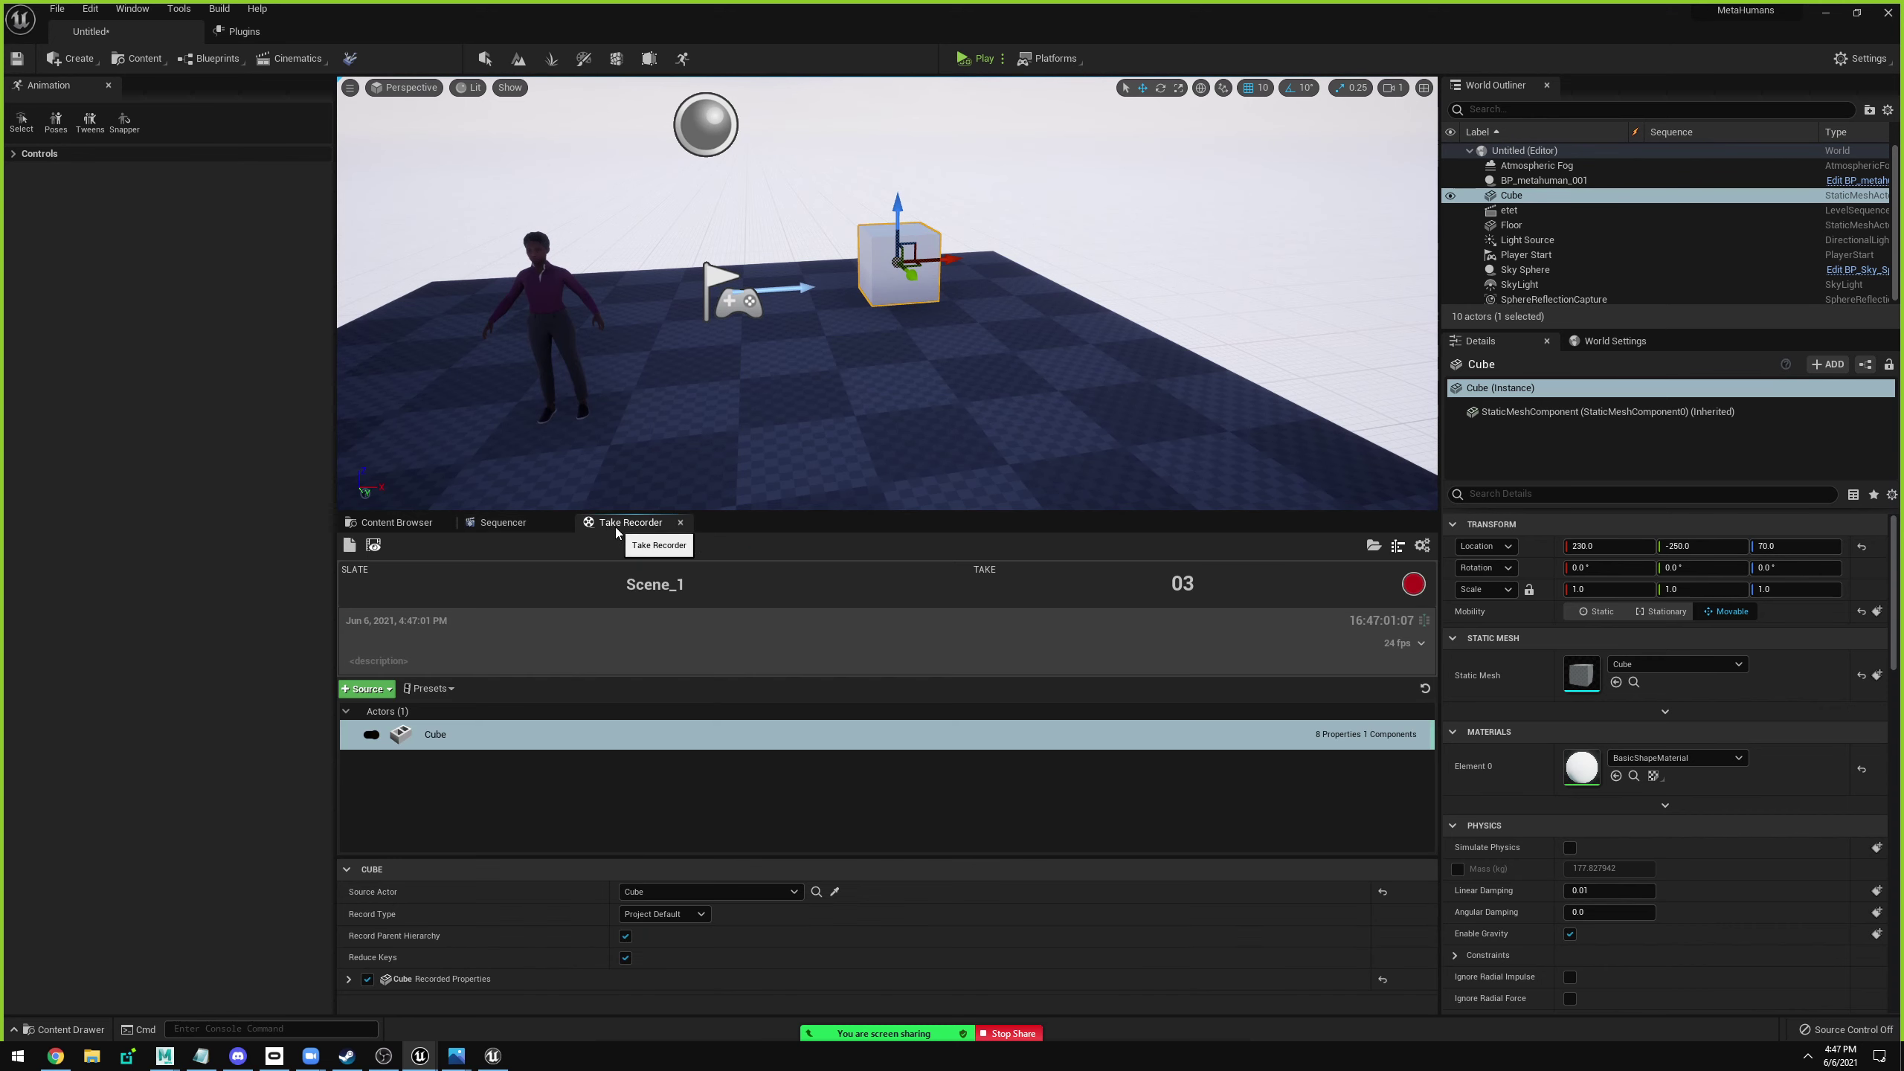
# Select BP_metahuman_001 and frame the viewport on it with F.
pyautogui.click(552, 300)
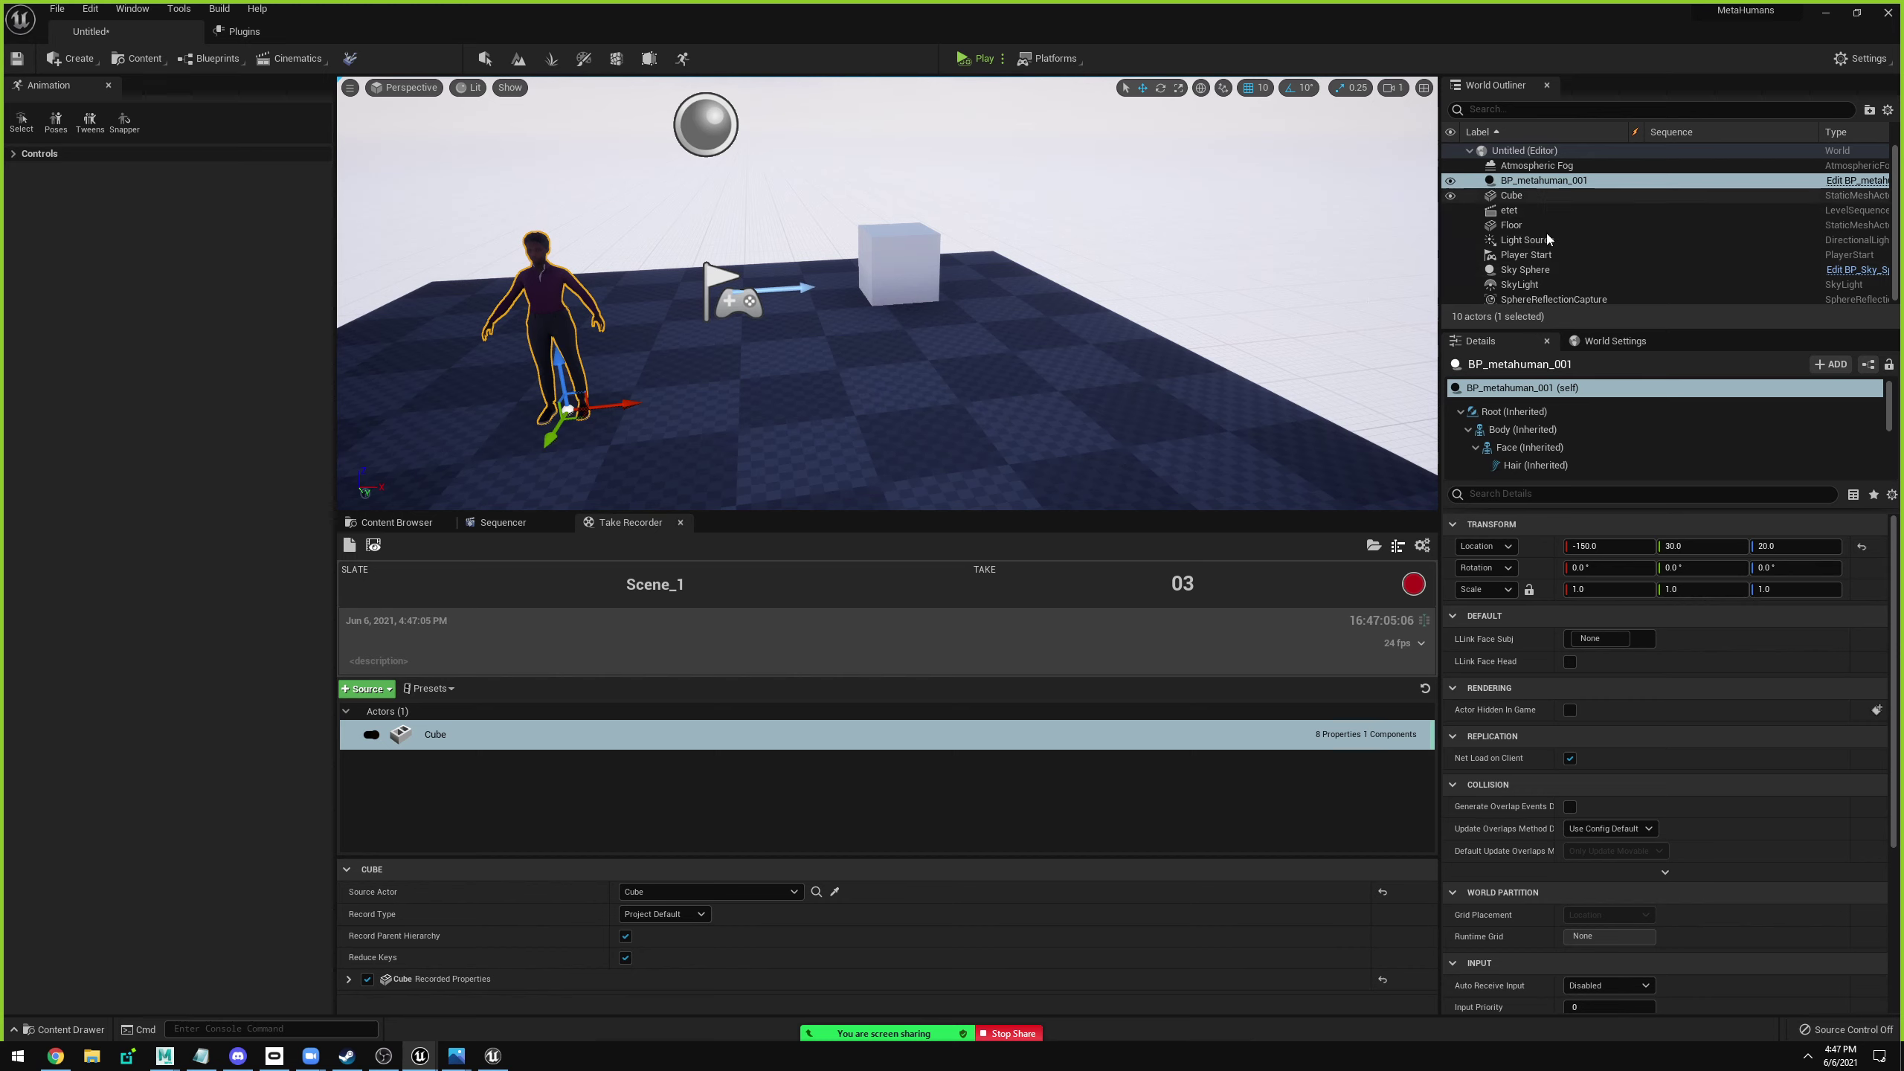
pyautogui.scroll(-1, 1550, 269)
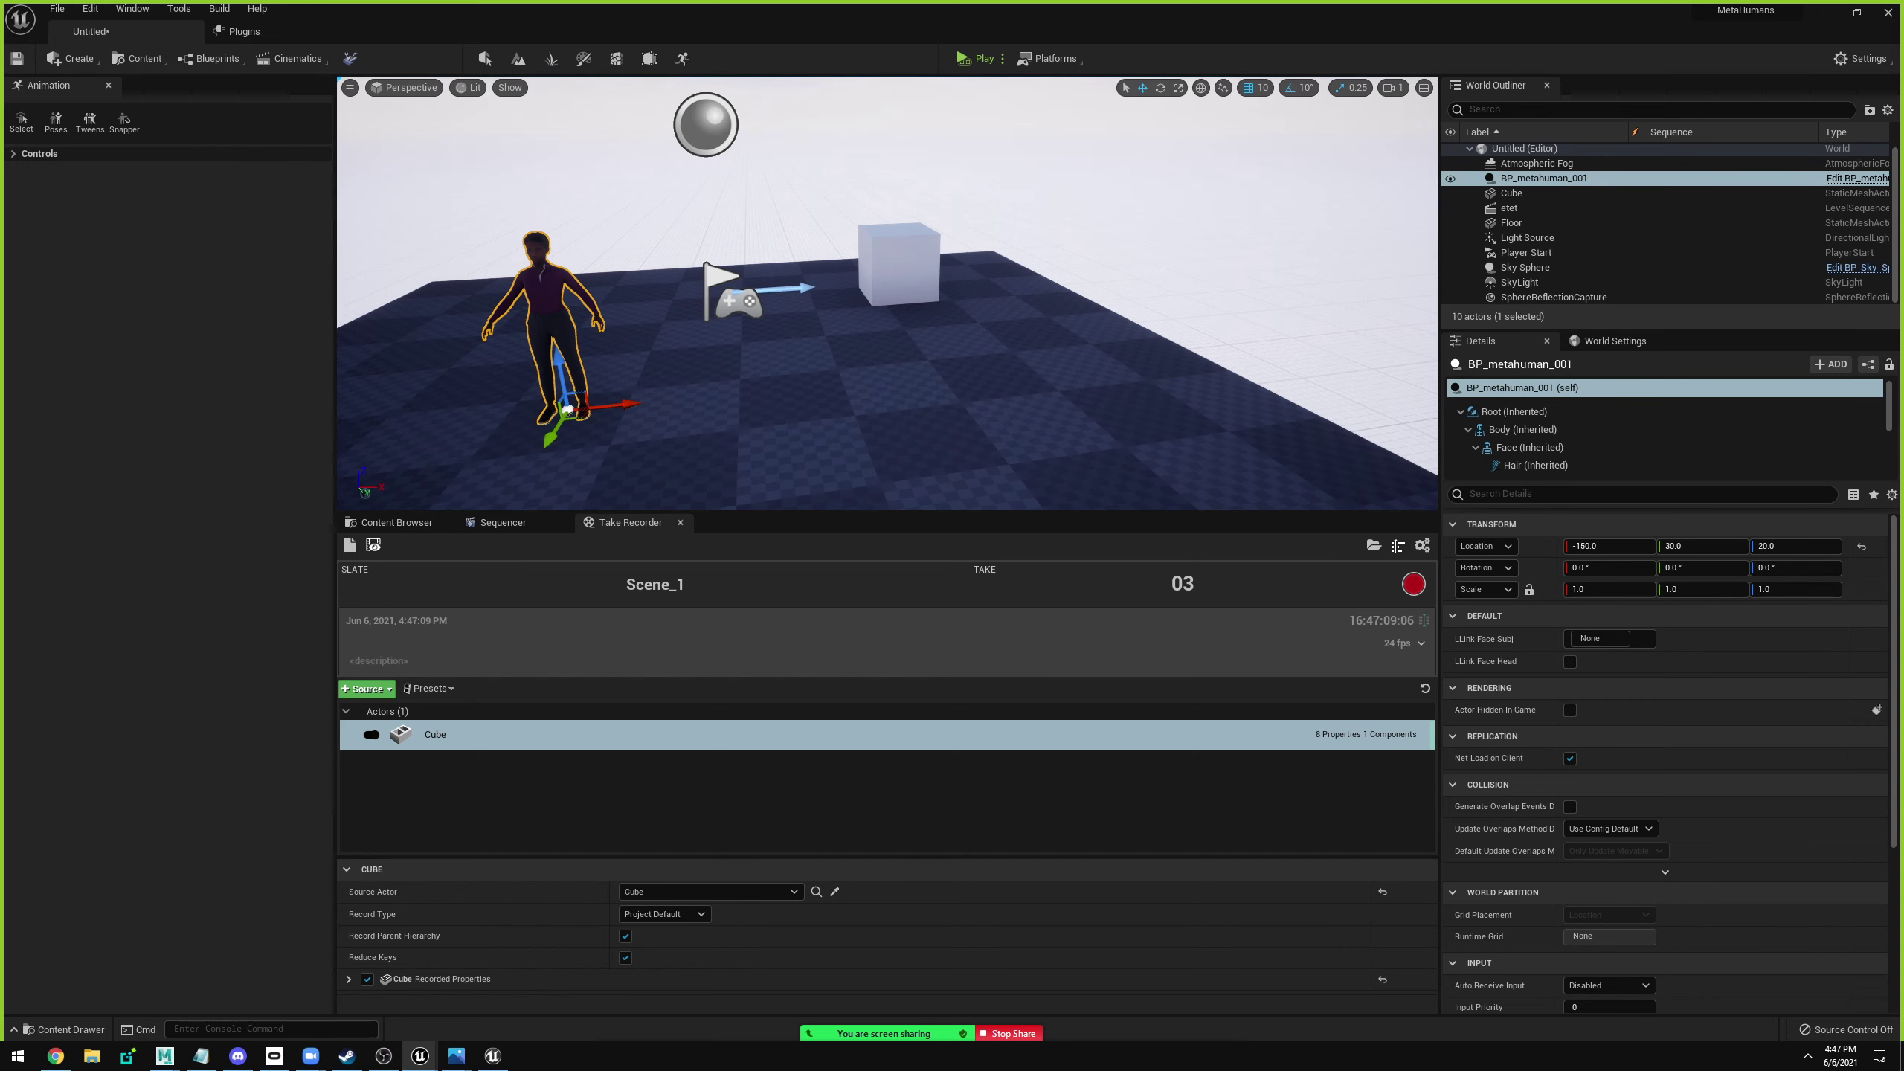
pyautogui.press('f')
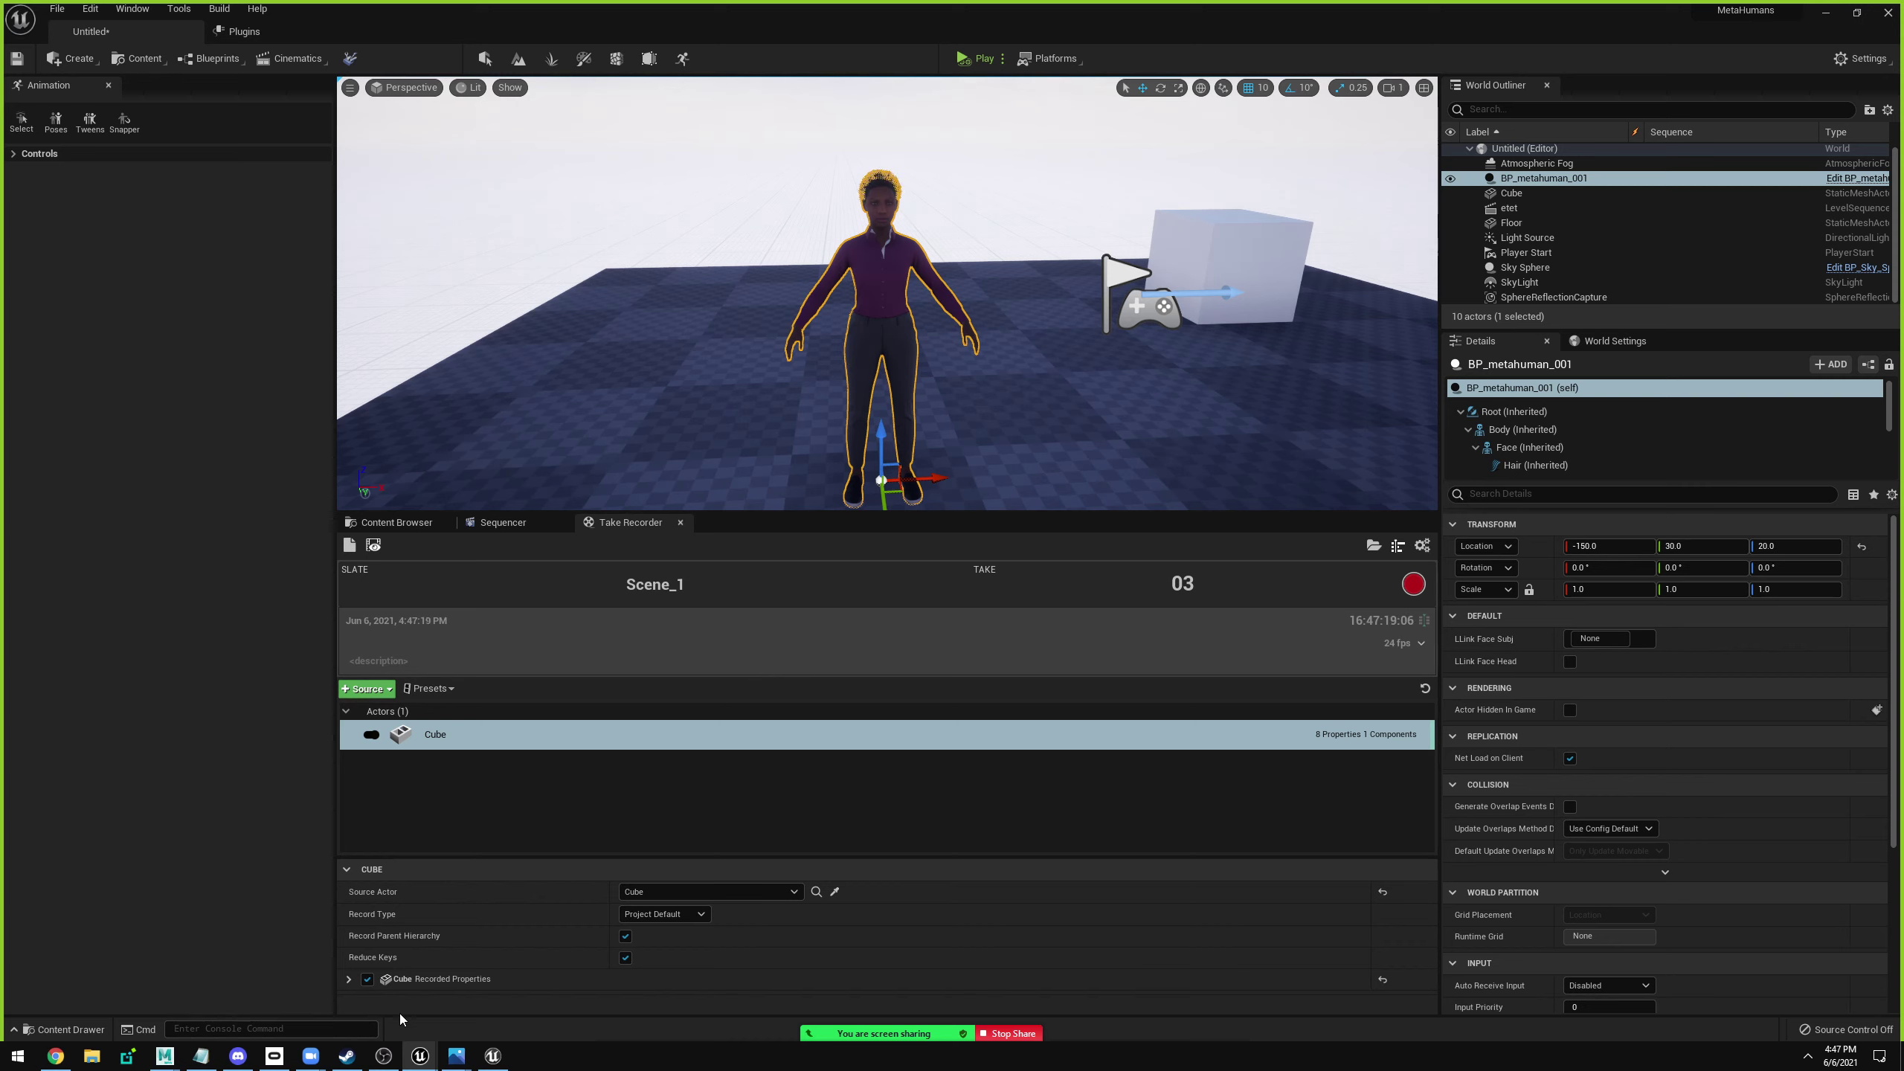
pyautogui.moveTo(209, 1062)
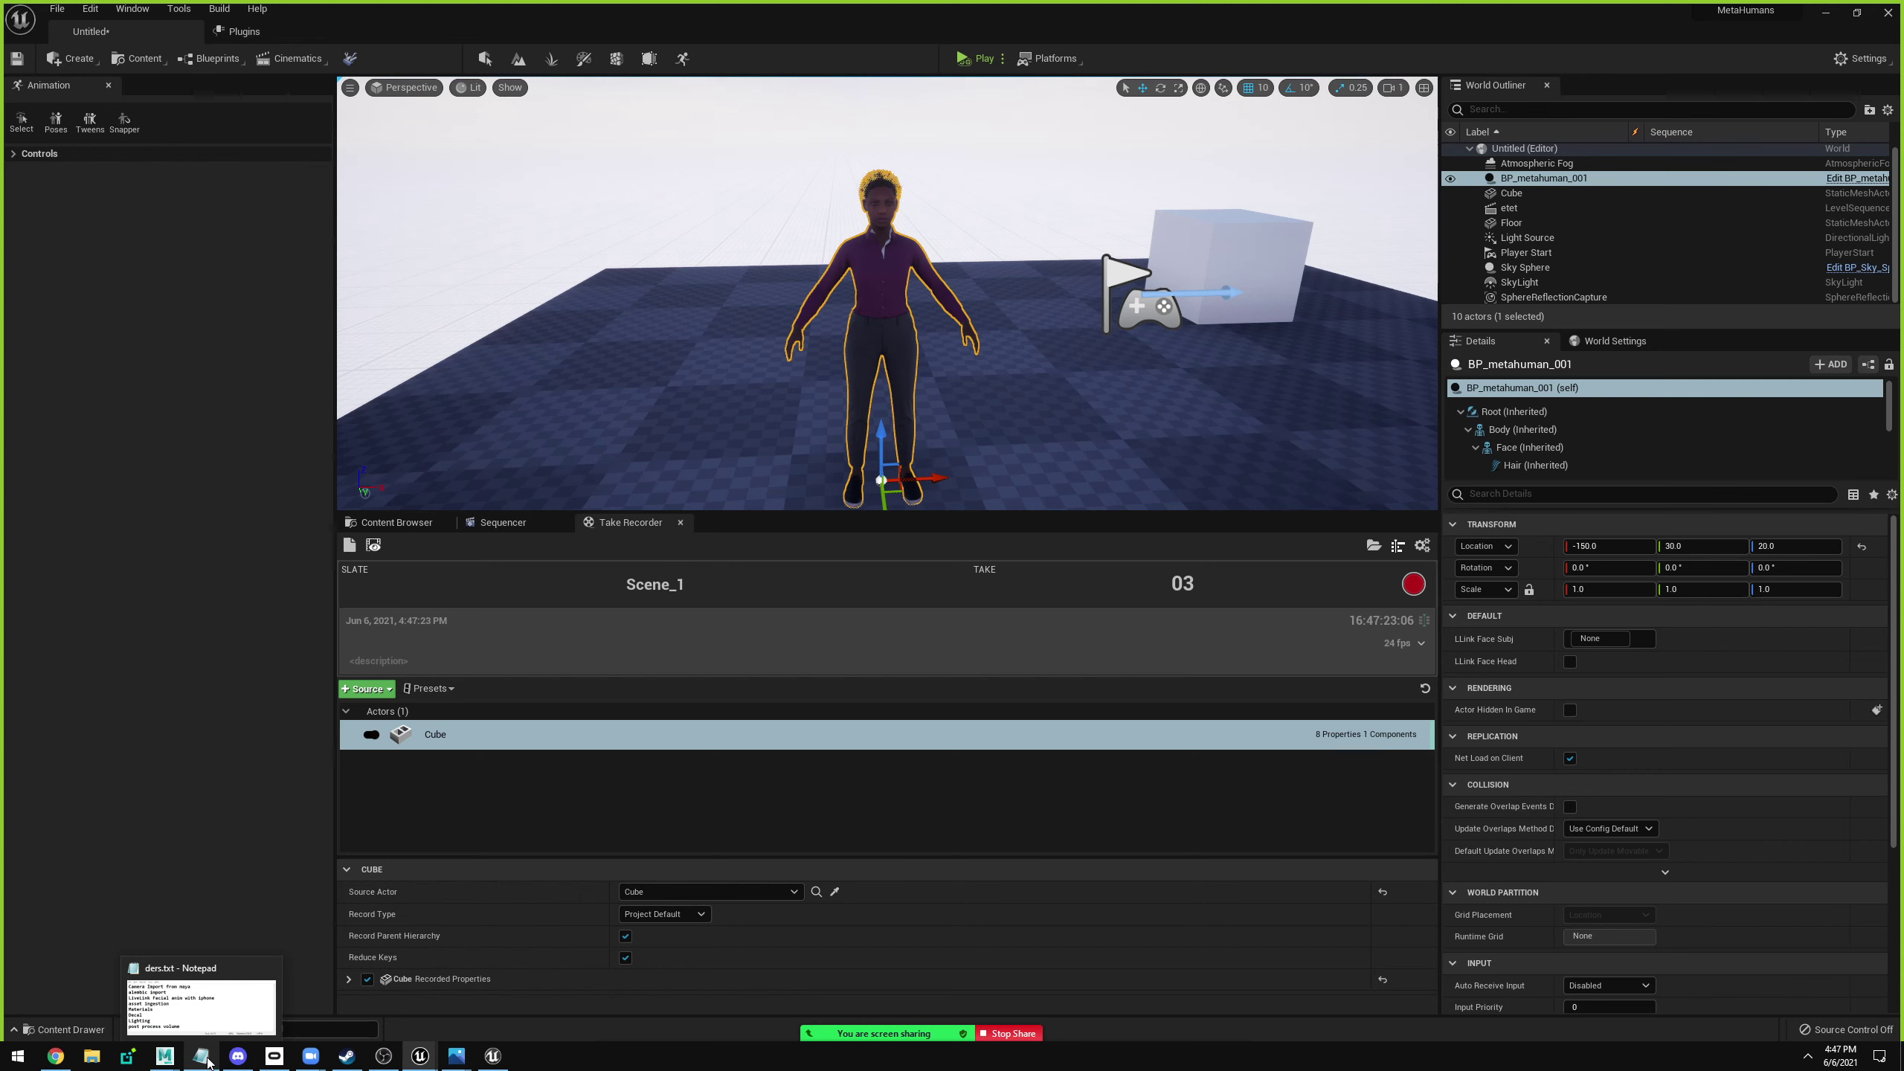
# Highlight the LiveLink facial animation topic in ders.txt, then switch to the MedievalVillage editor.
pyautogui.click(208, 1061)
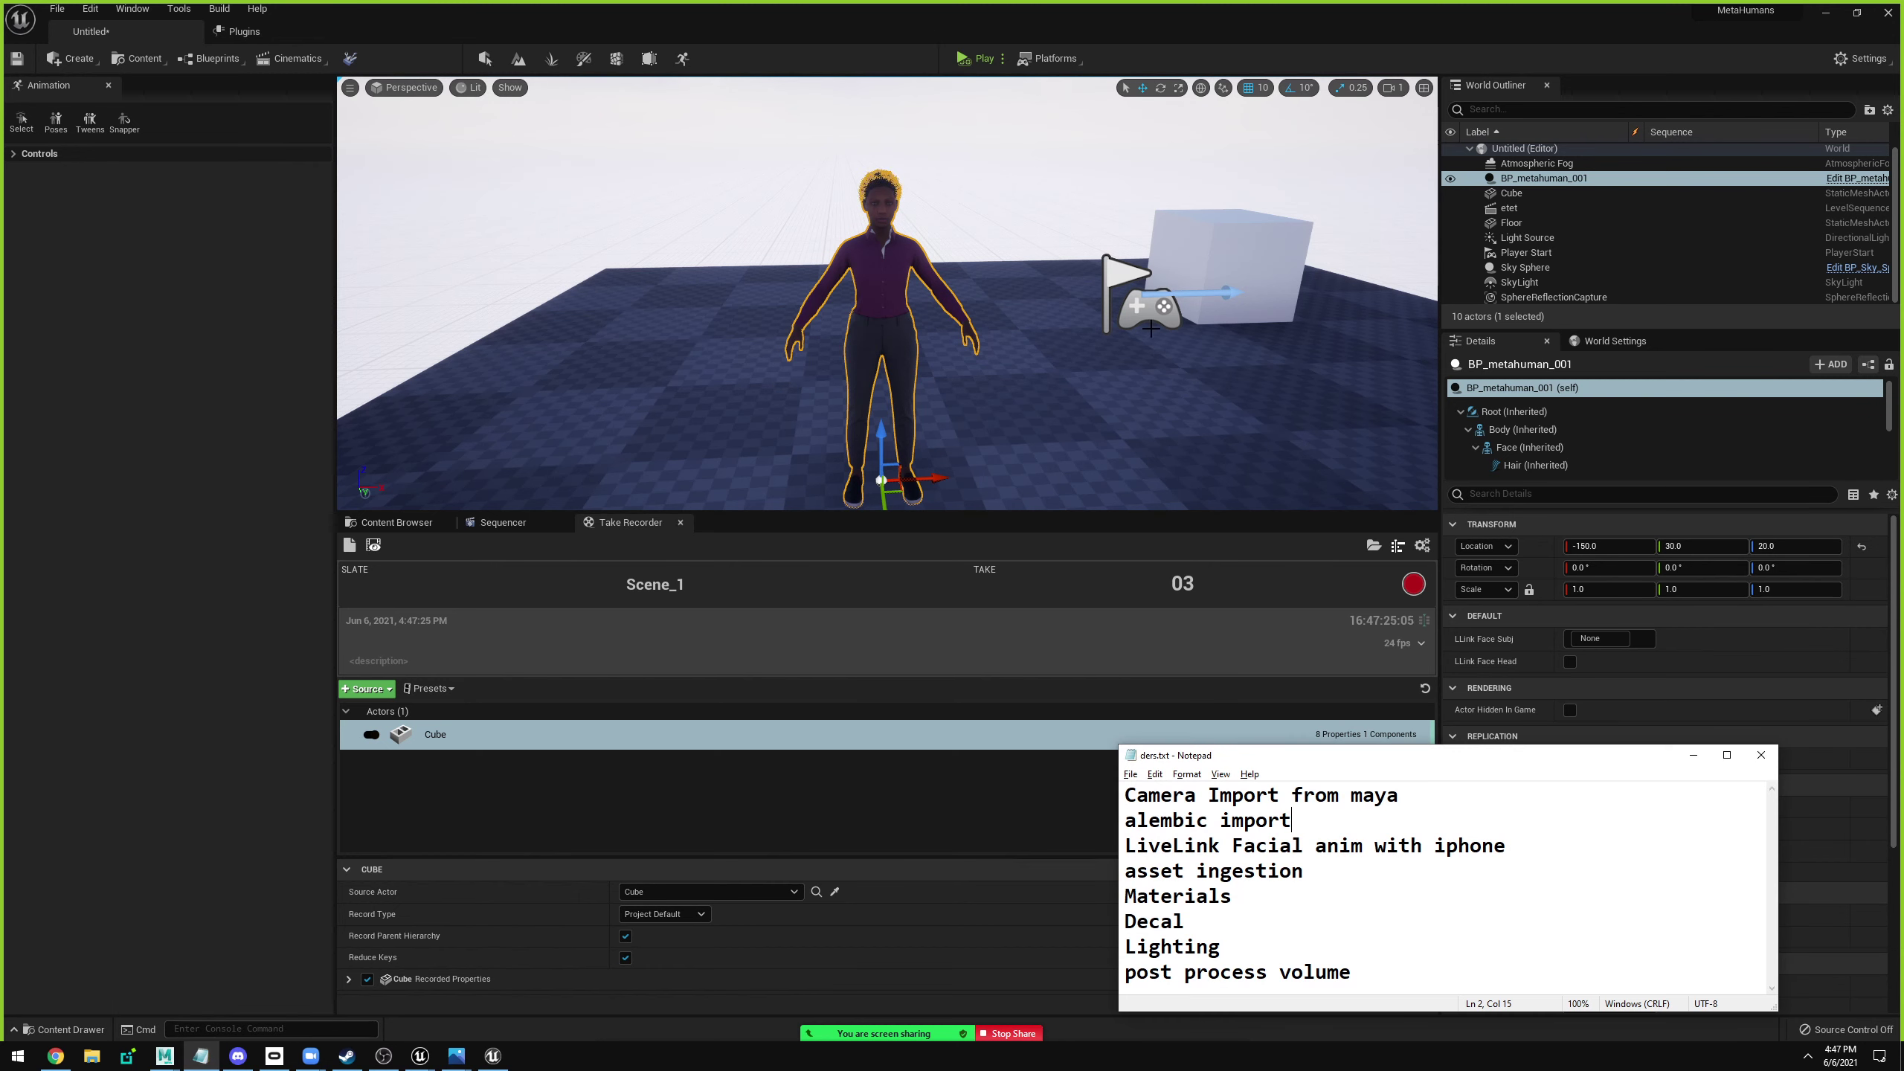
pyautogui.moveTo(1243, 840); pyautogui.dragTo(1386, 832)
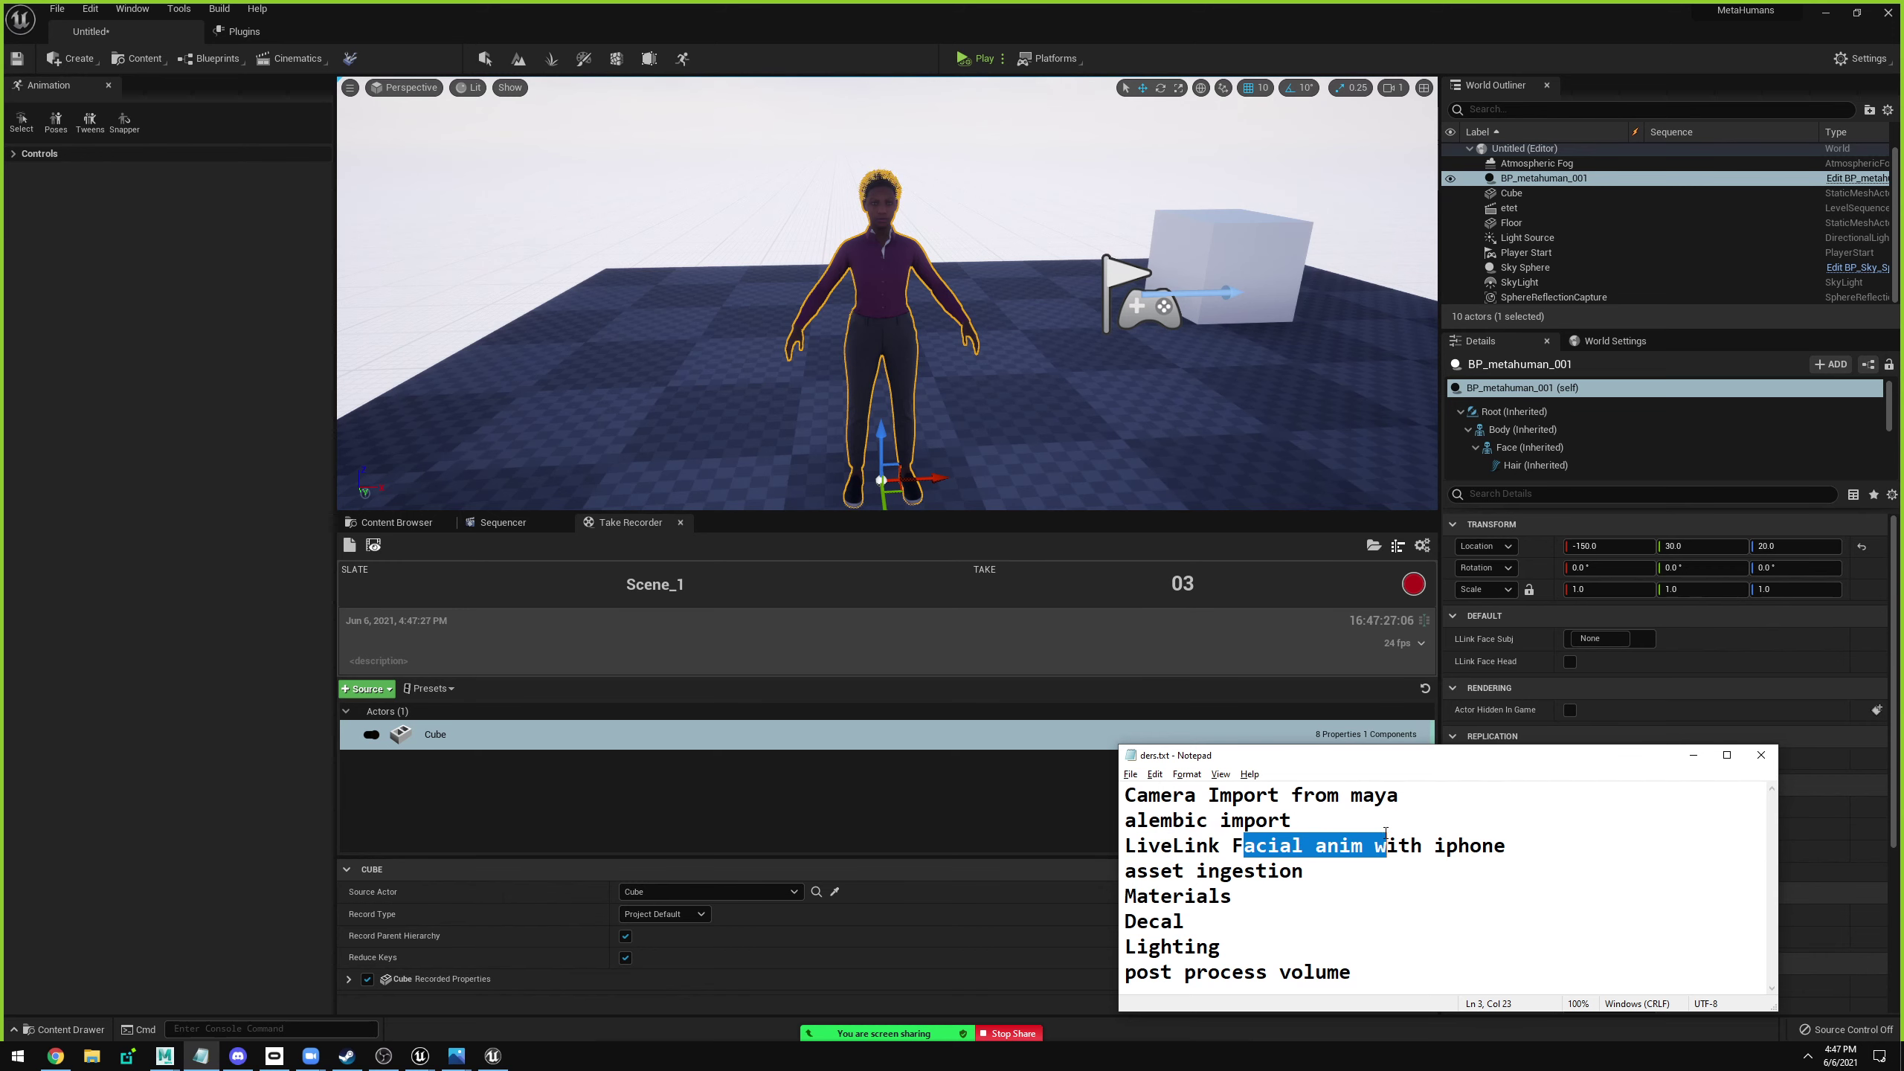
pyautogui.click(997, 209)
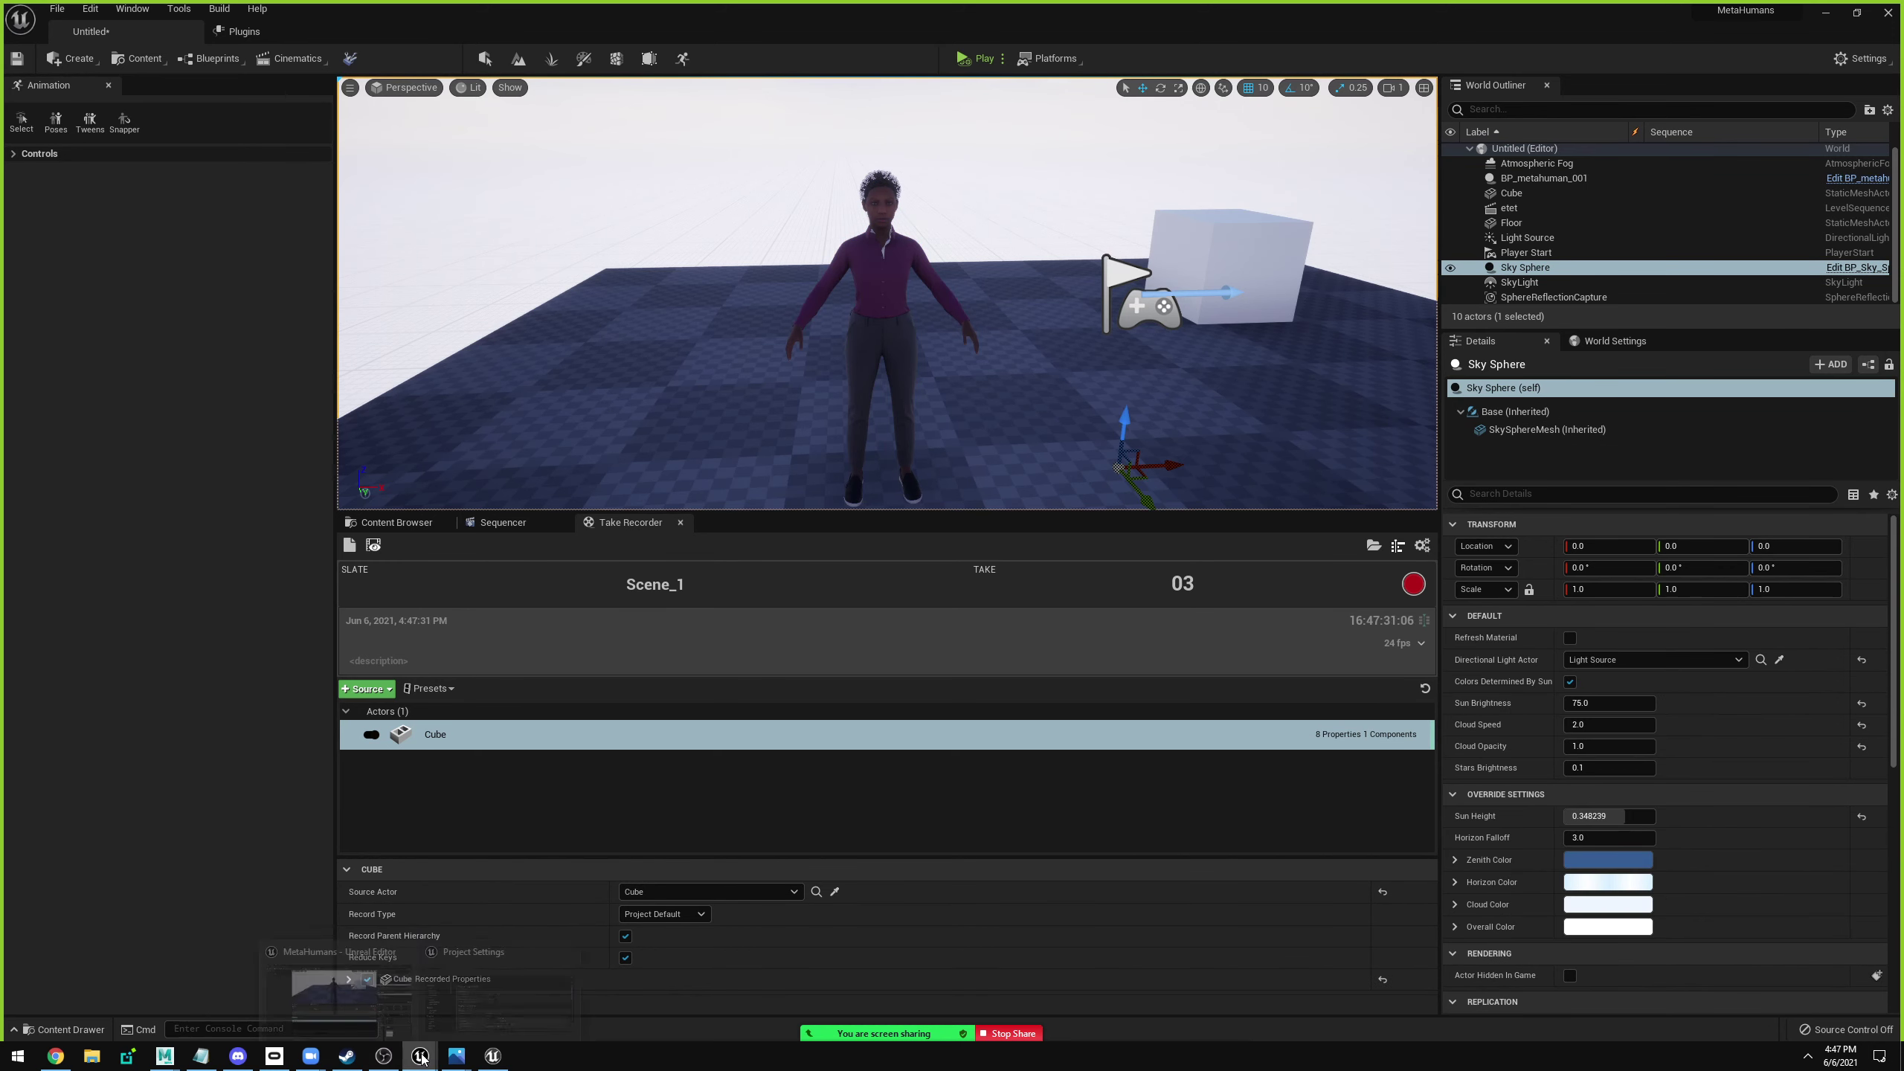
pyautogui.click(501, 1059)
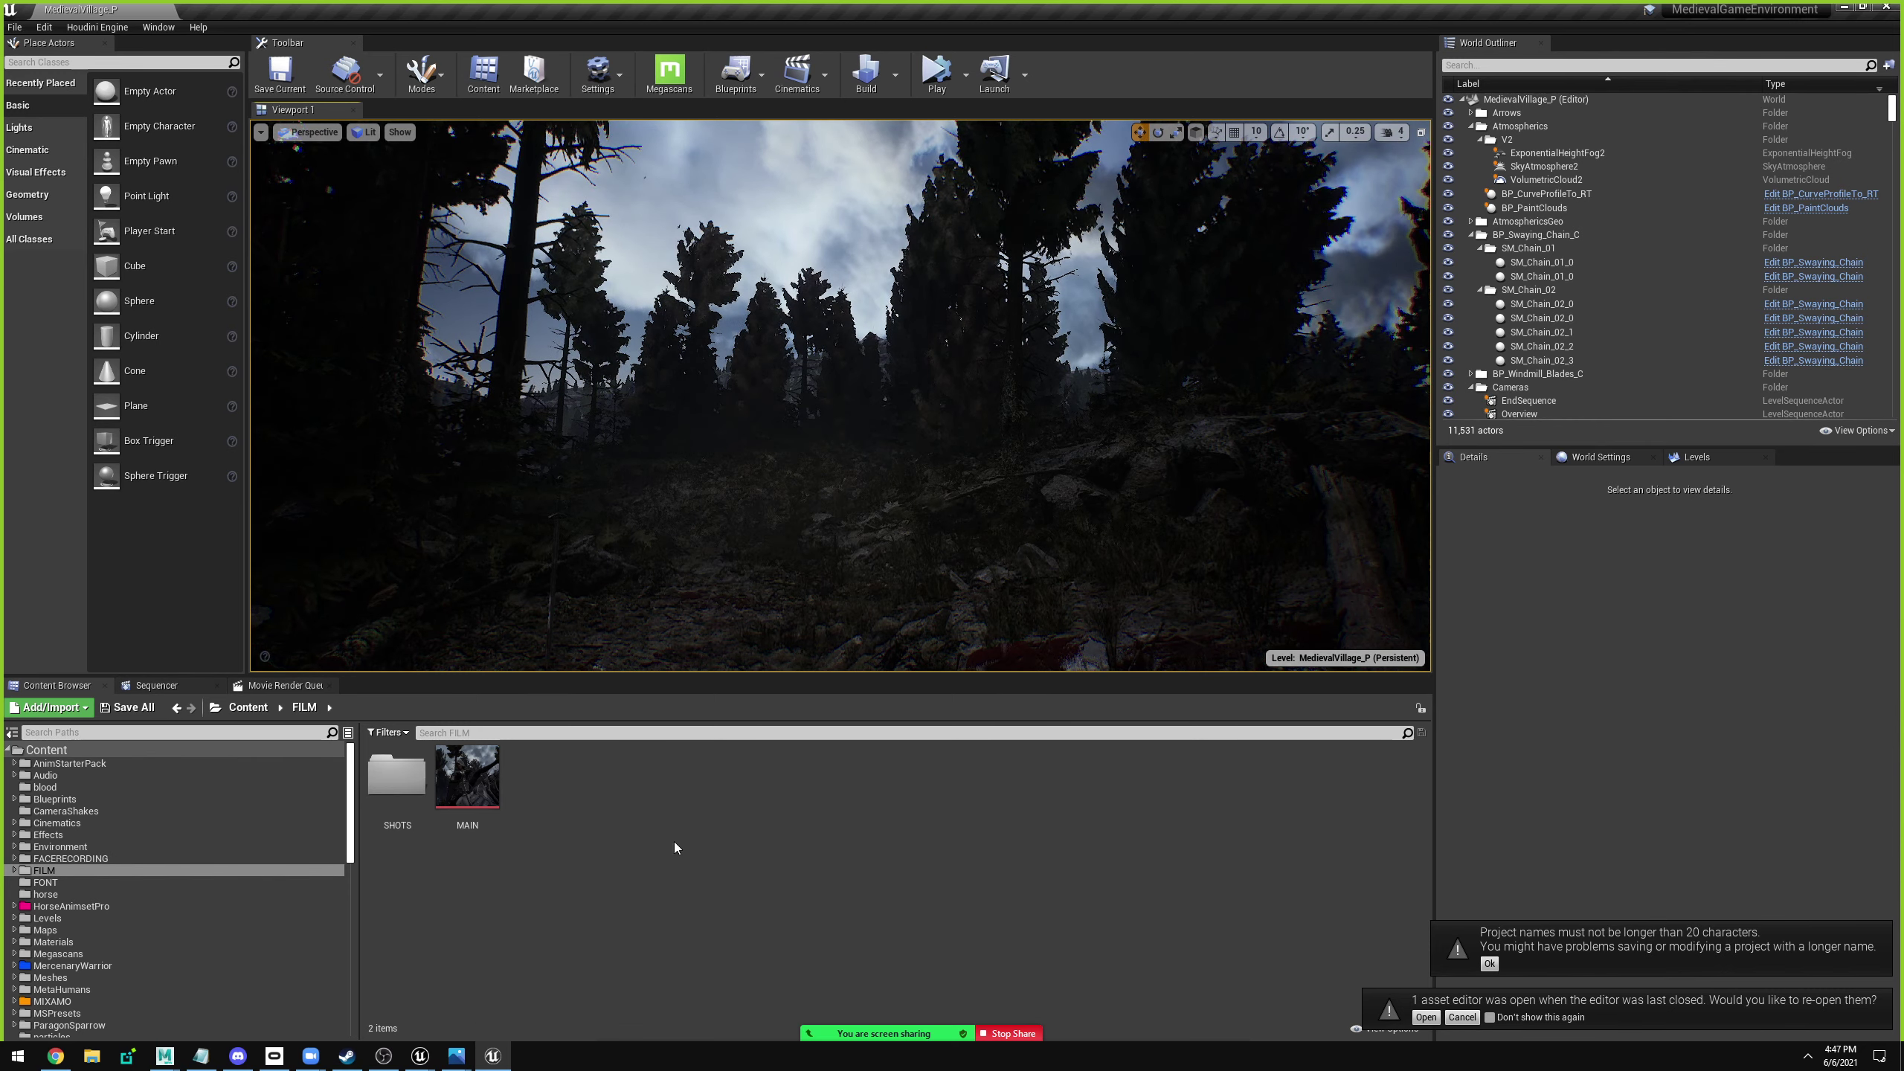
# Close the MetaHumans editor with Don't Save, then bring up the MedievalGameEnvironment editor.
pyautogui.press('super+Tab')
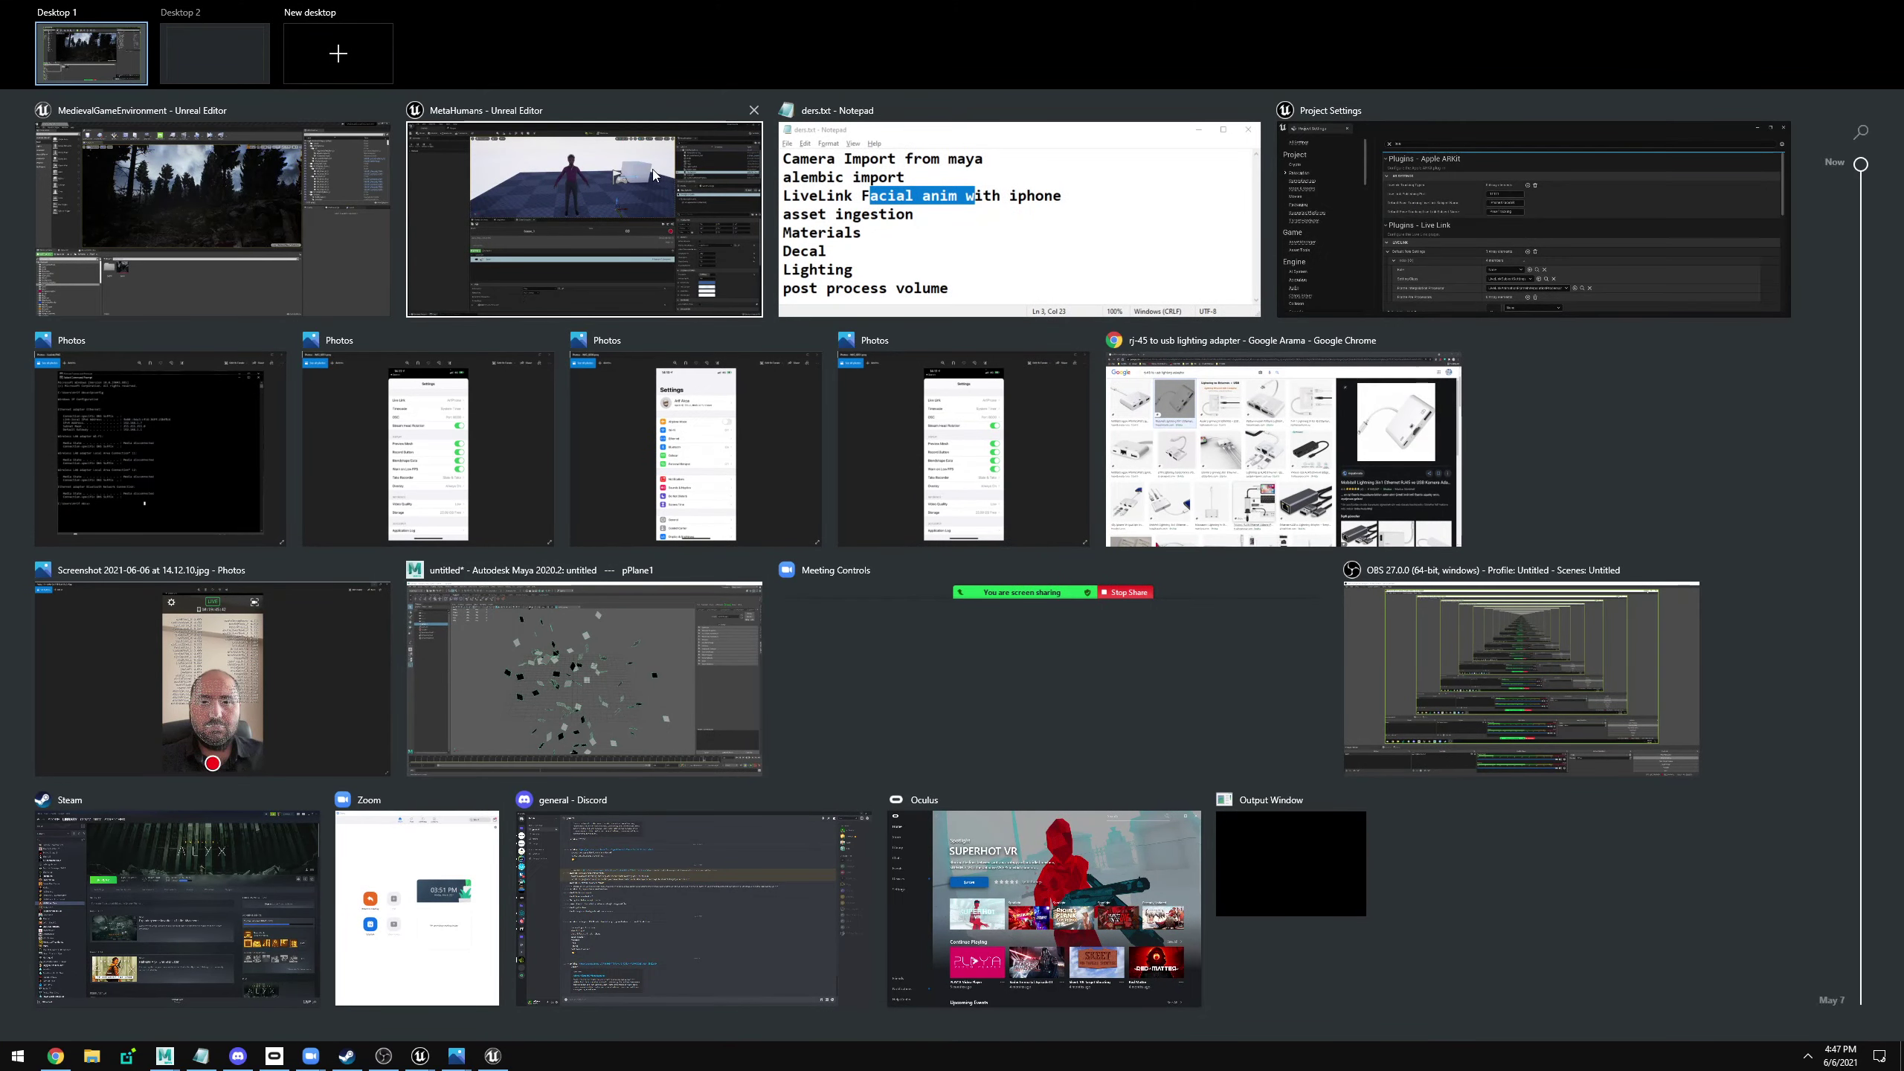
pyautogui.click(705, 156)
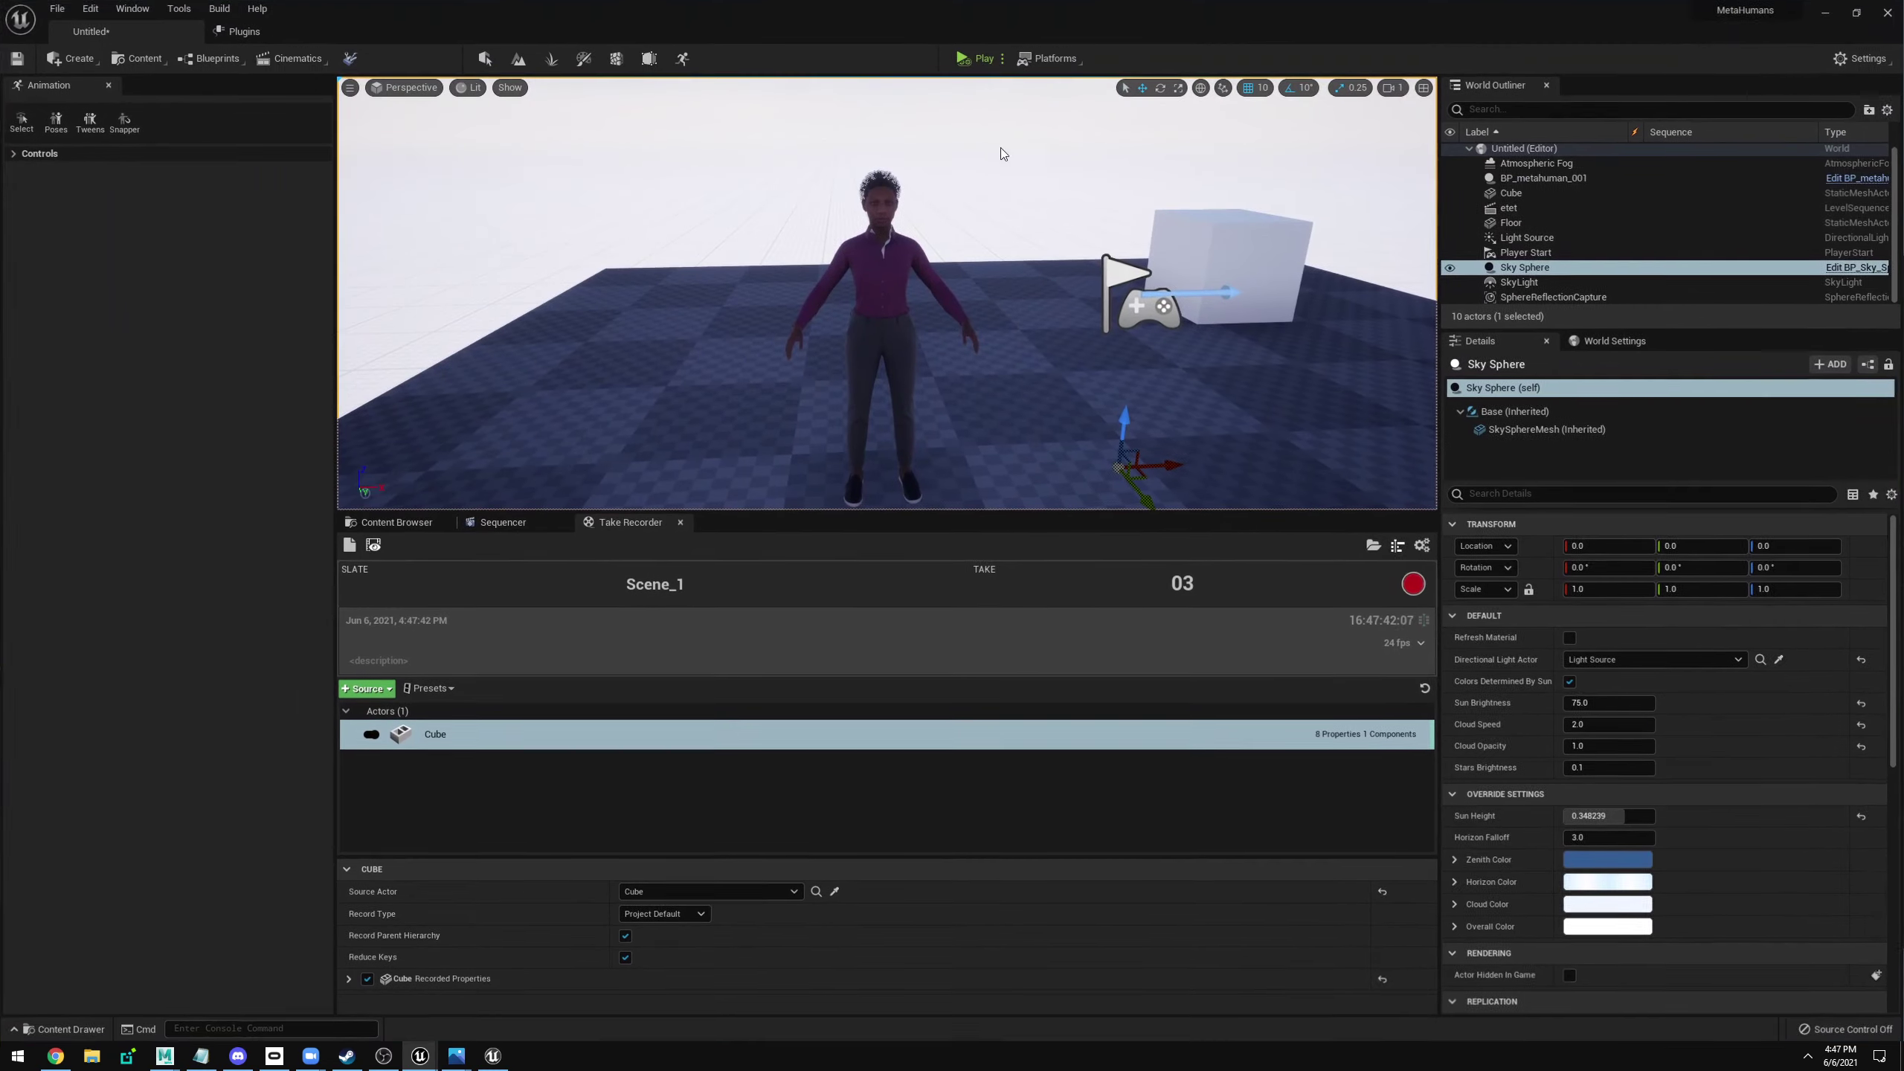
pyautogui.click(1890, 17)
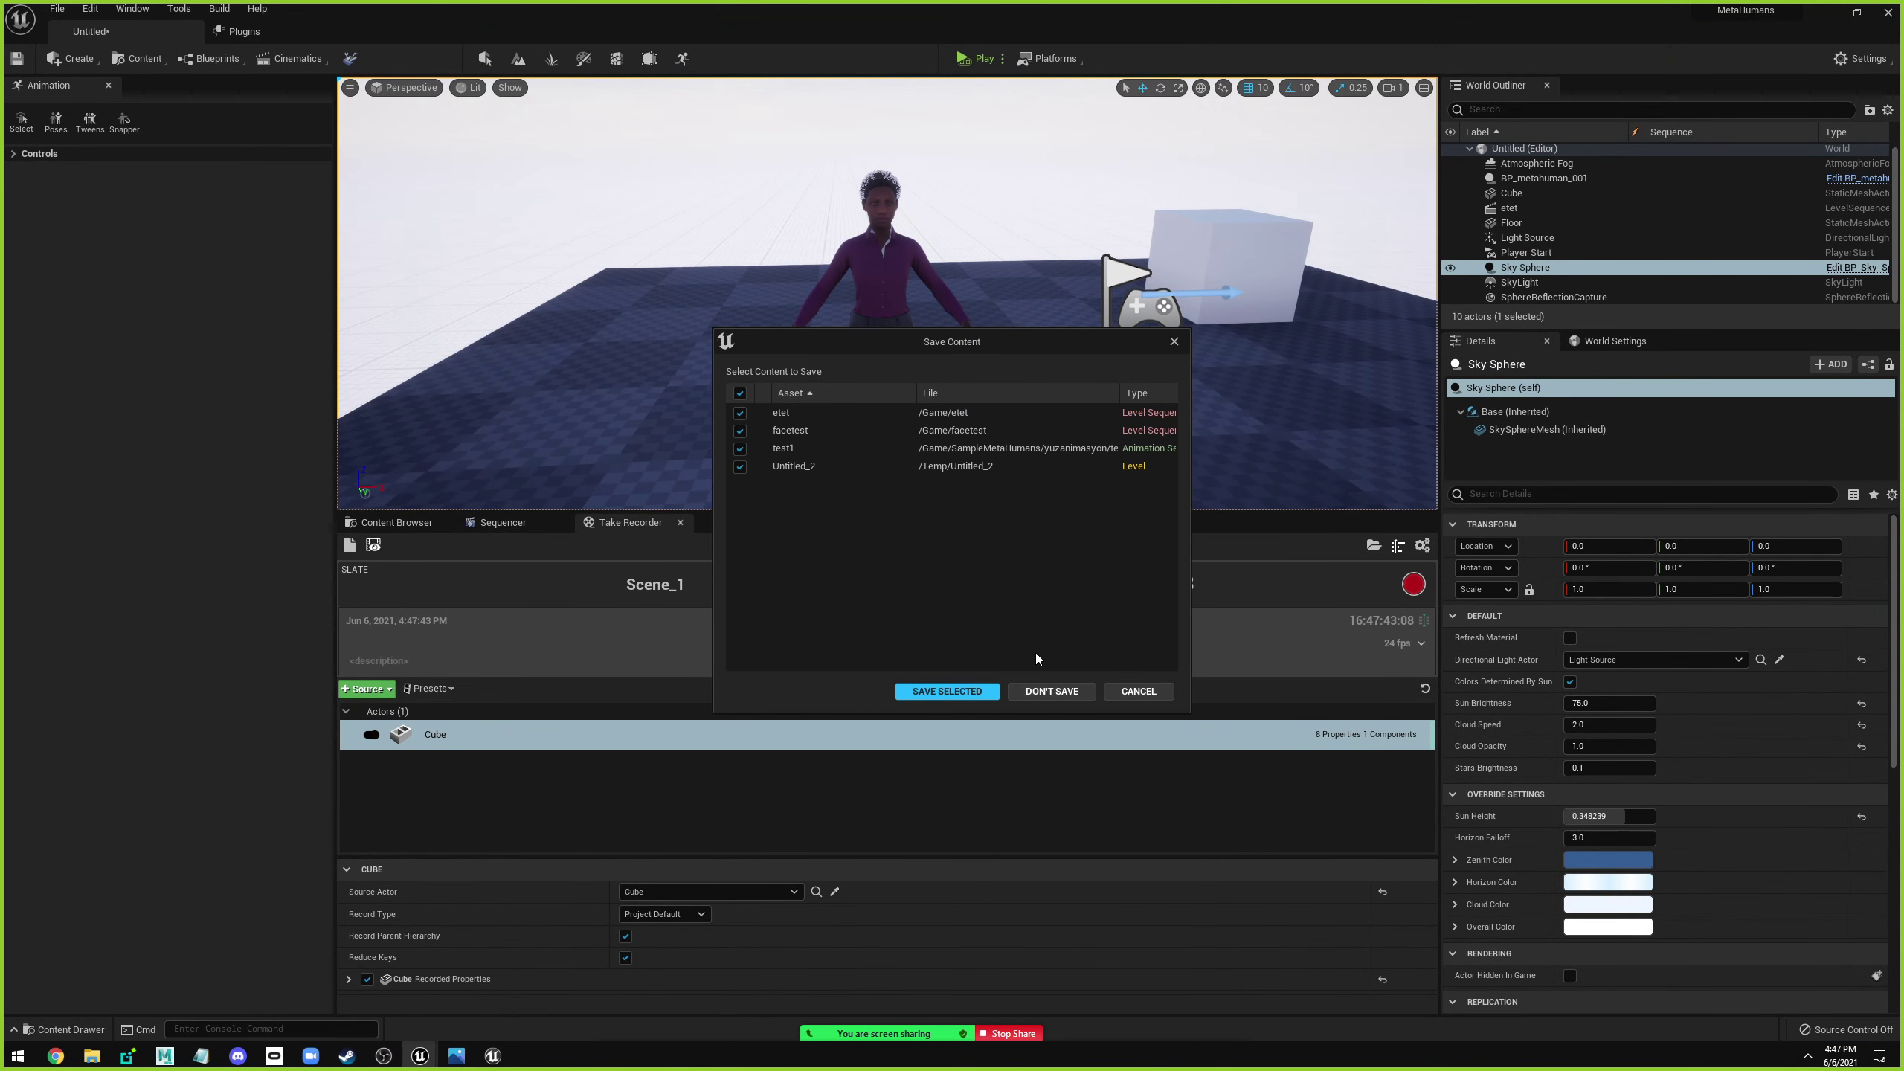
pyautogui.click(1073, 691)
pyautogui.press('super+Tab')
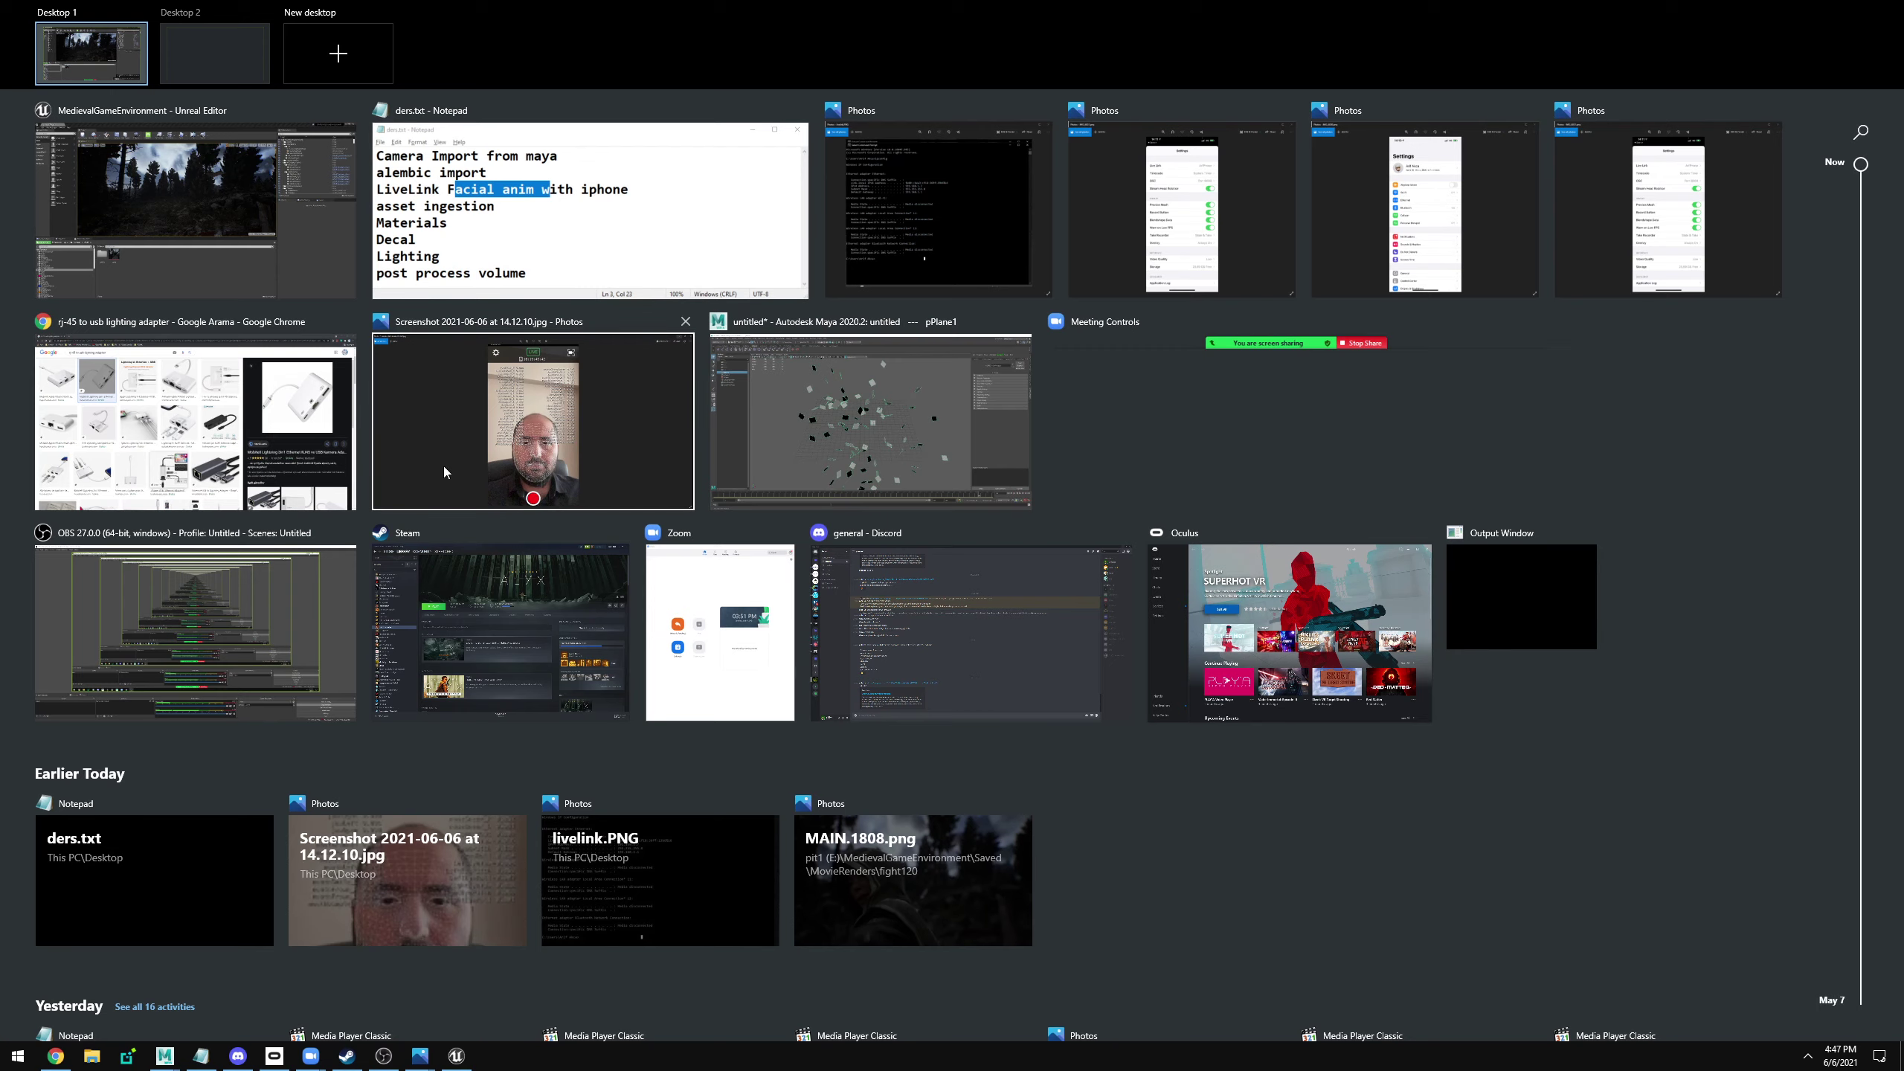
pyautogui.click(171, 199)
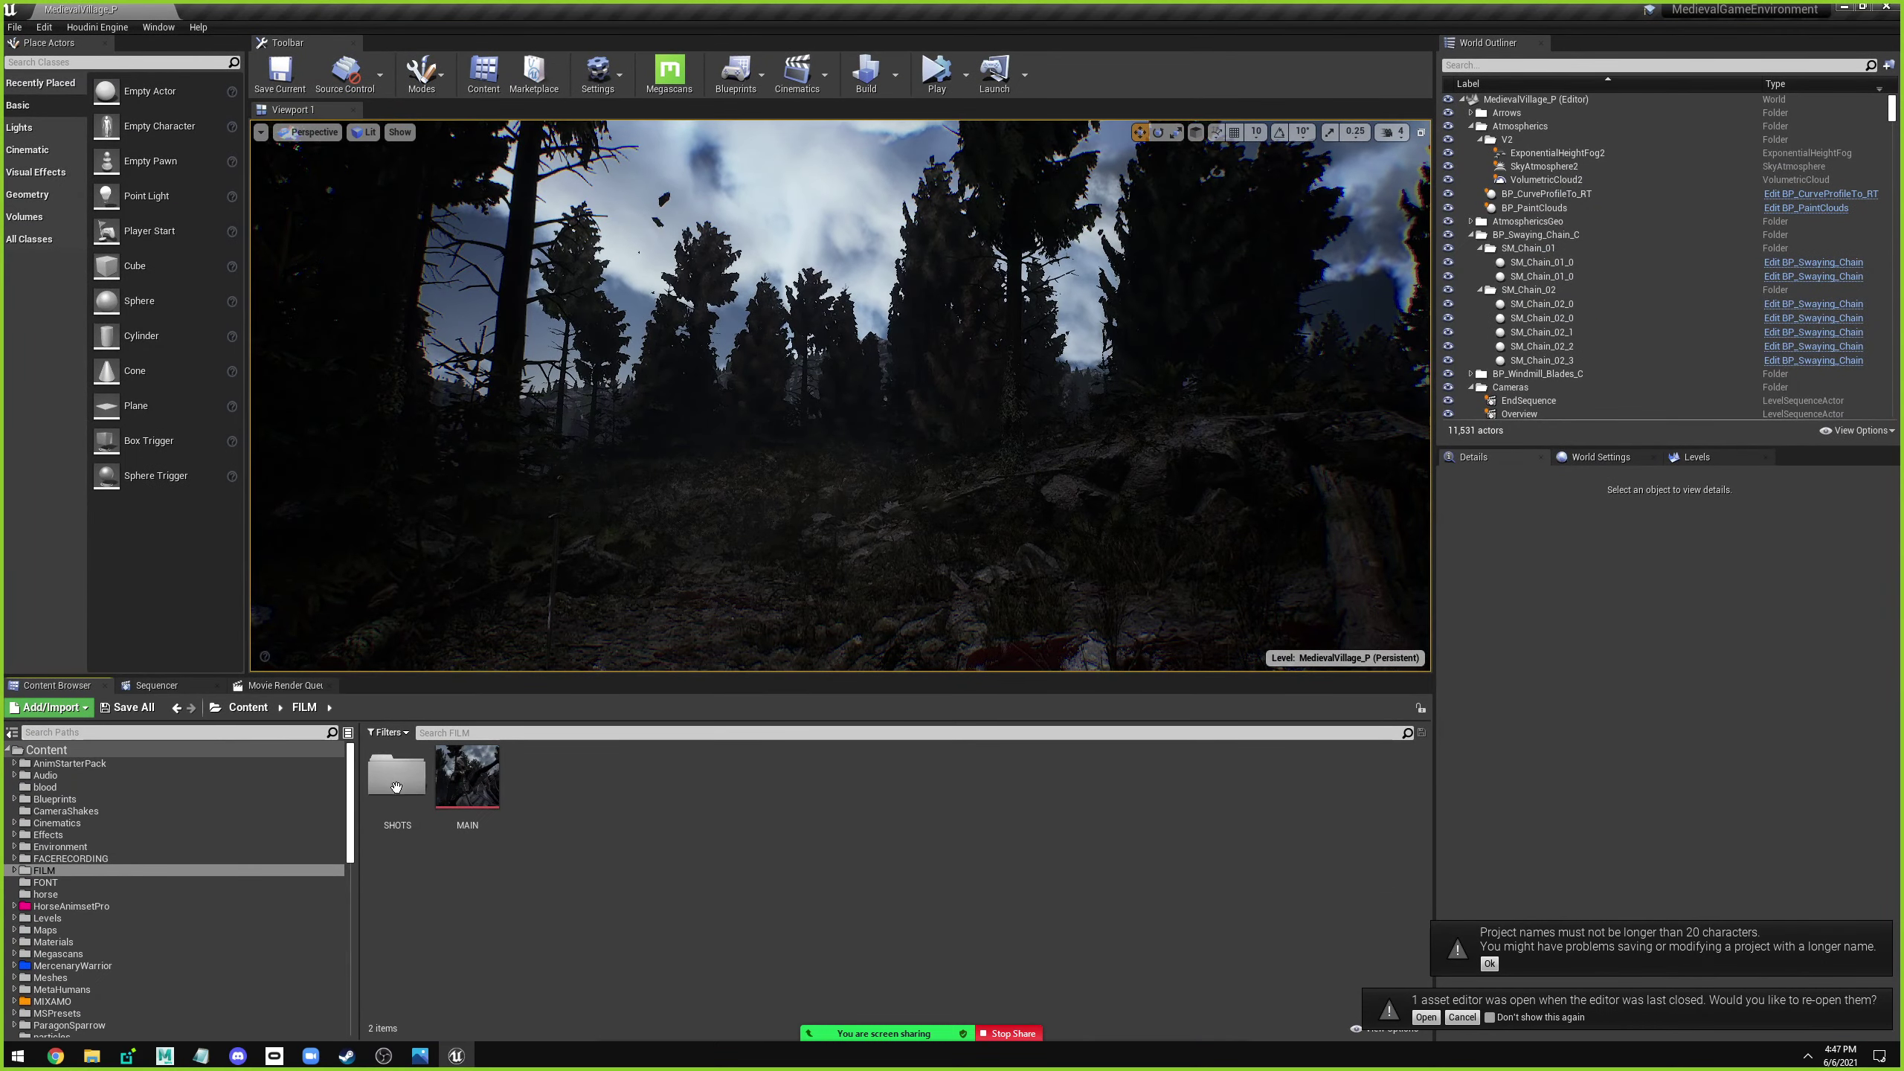
# Select the MAIN level sequence in the FILM folder of the Content Browser.
pyautogui.click(157, 686)
pyautogui.click(71, 689)
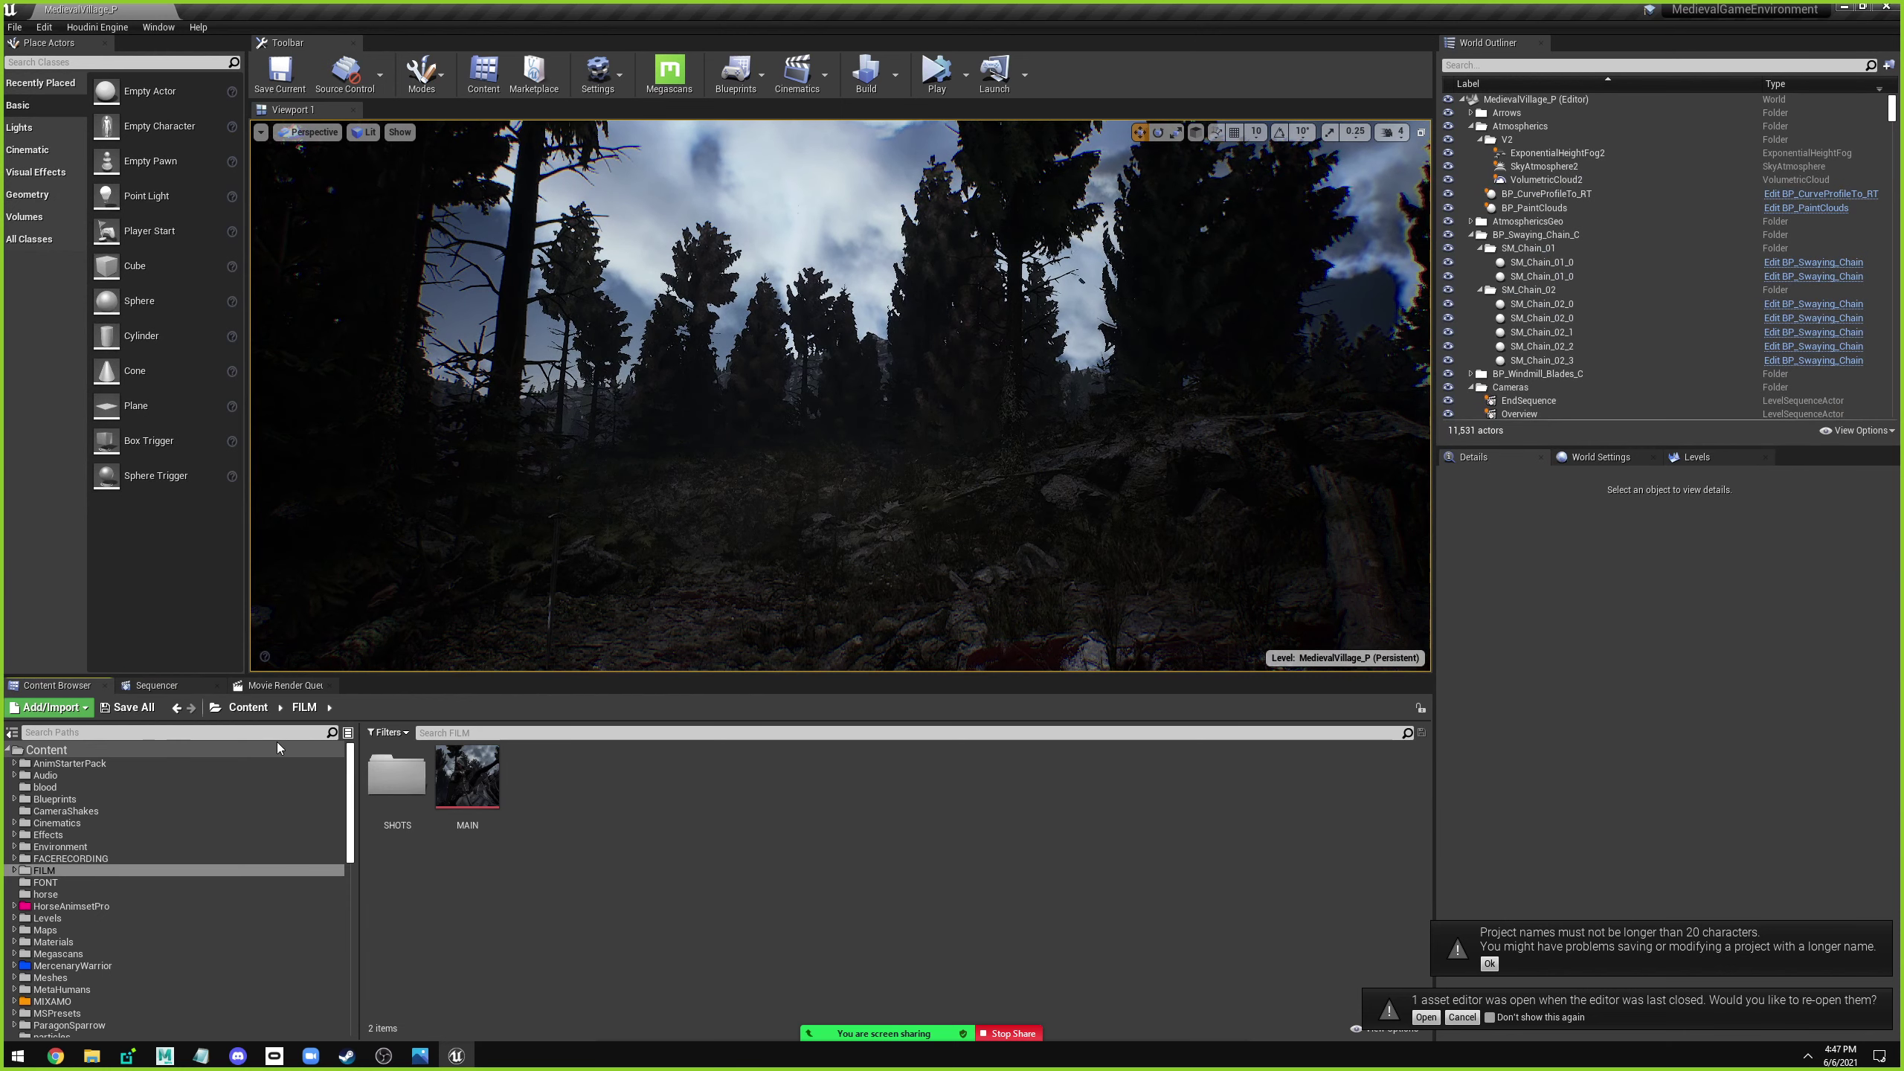
pyautogui.click(487, 761)
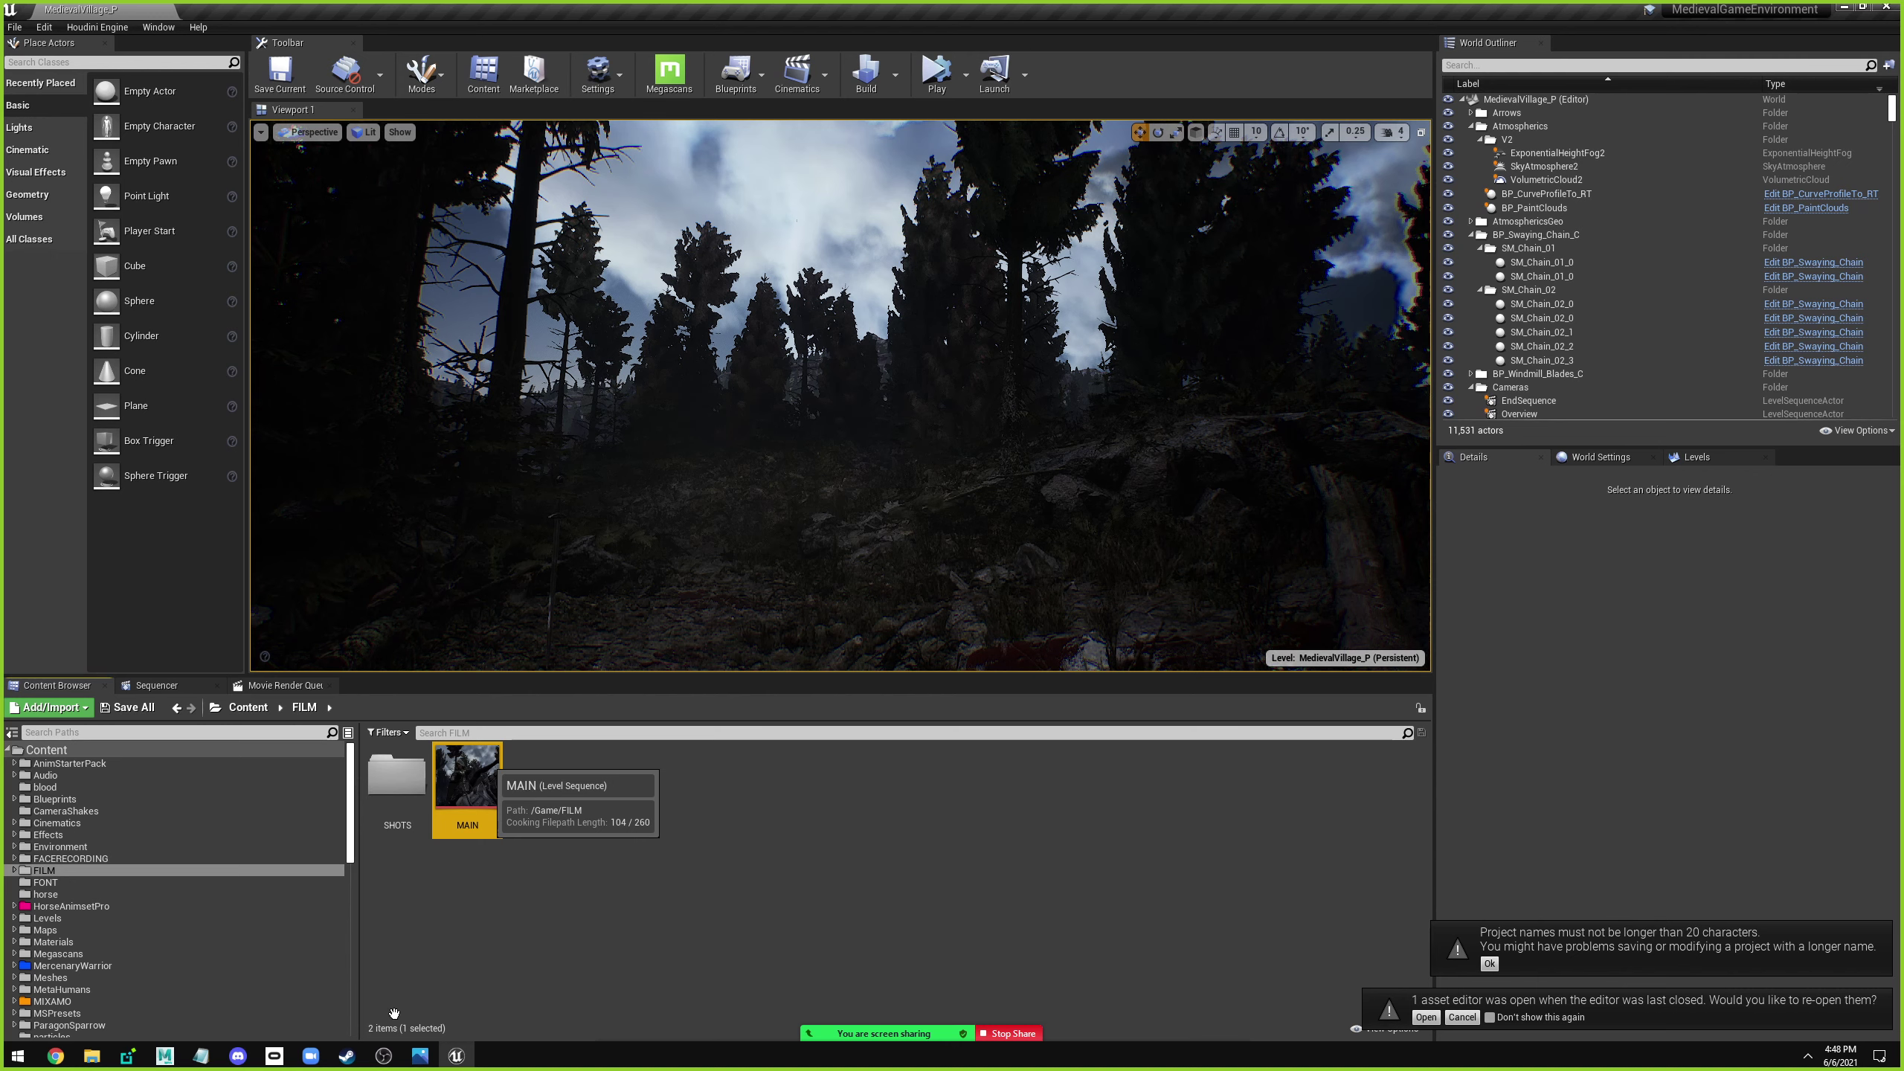
pyautogui.moveTo(419, 1055)
pyautogui.click(193, 968)
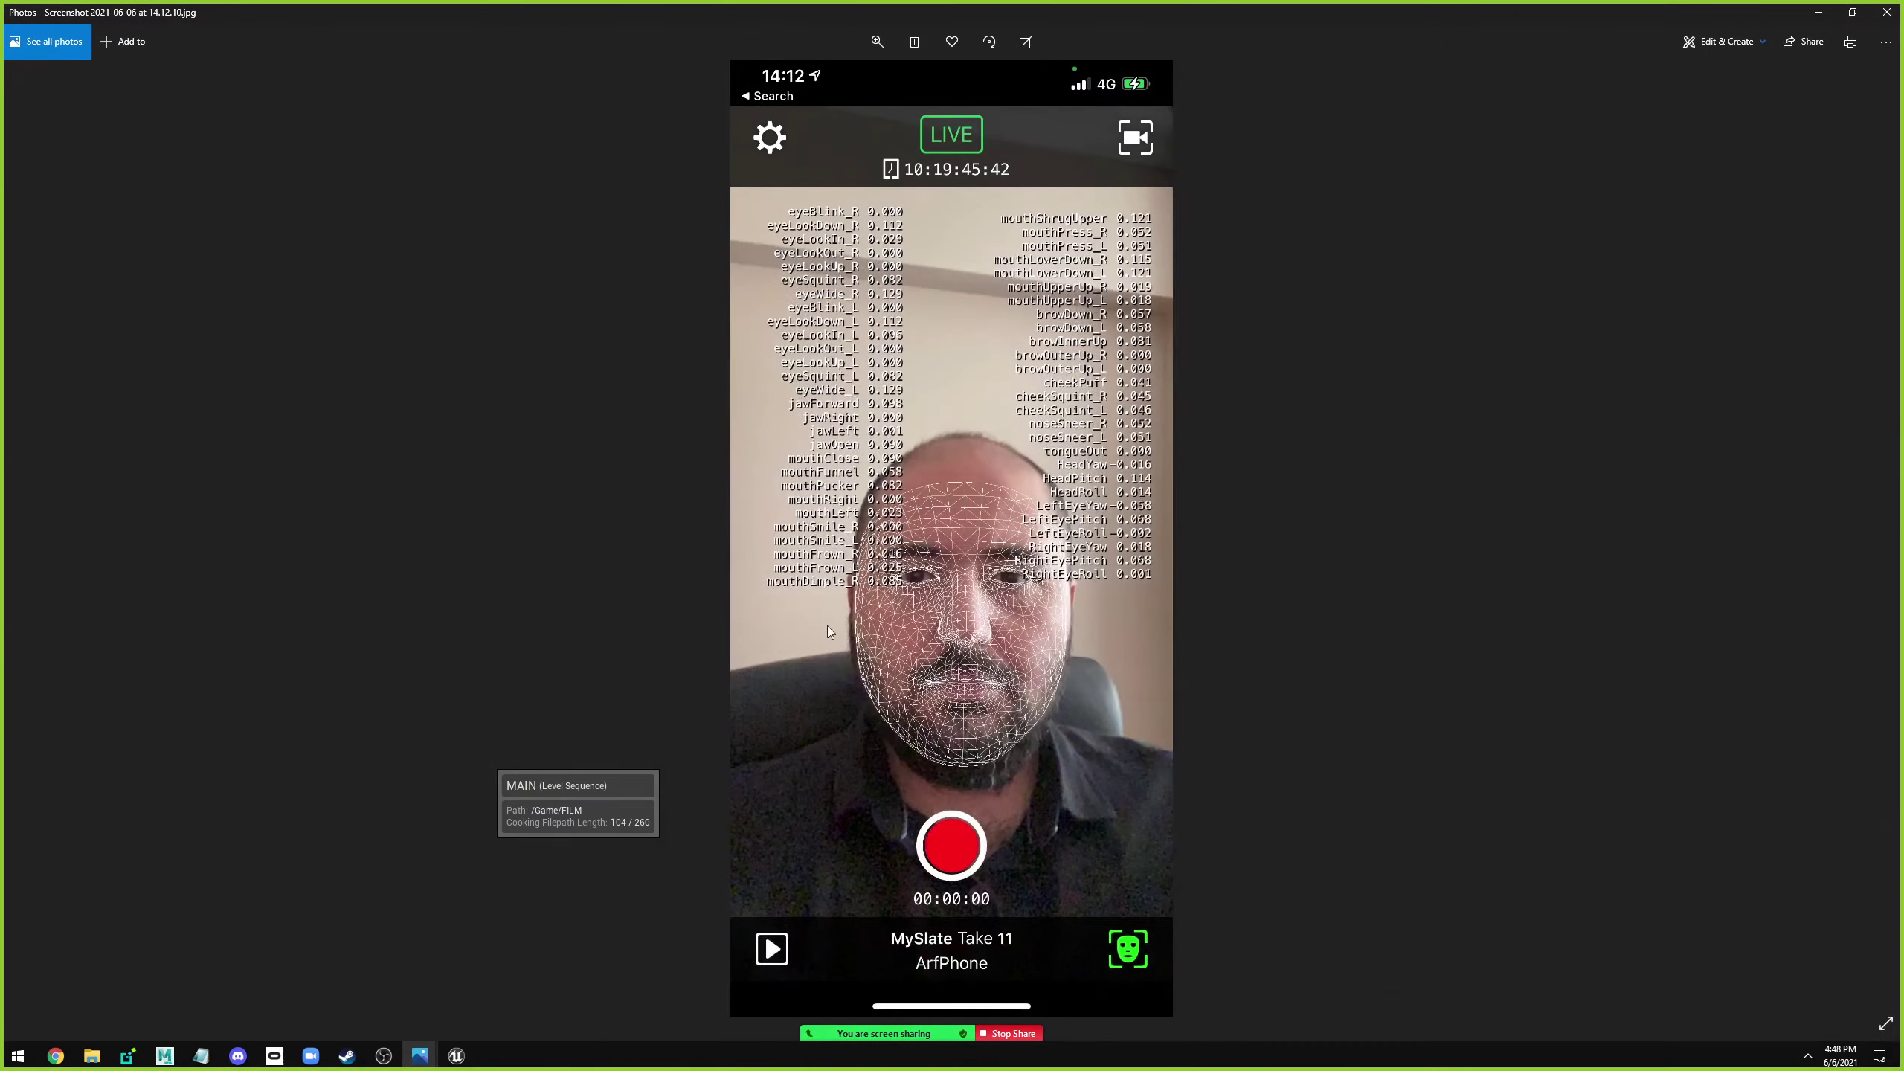
pyautogui.click(879, 39)
pyautogui.scroll(5, 947, 574)
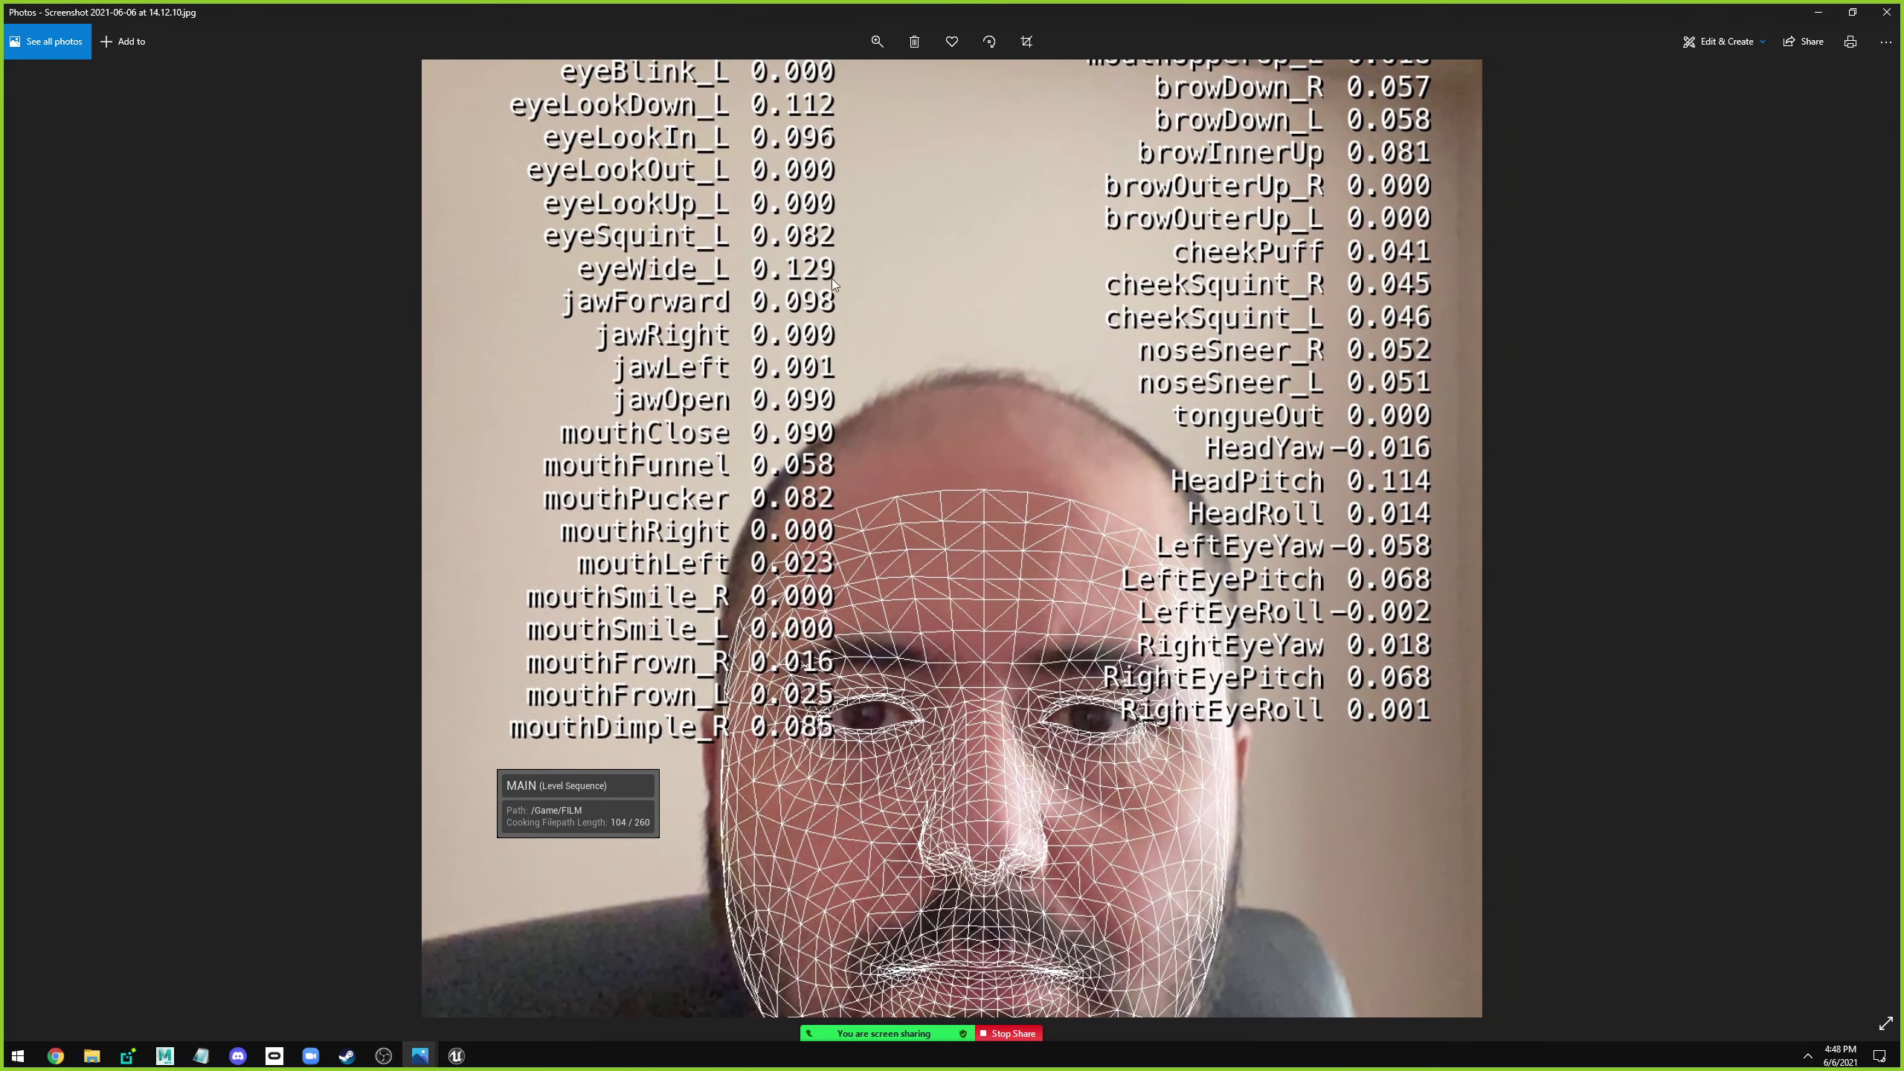
pyautogui.scroll(3, 735, 411)
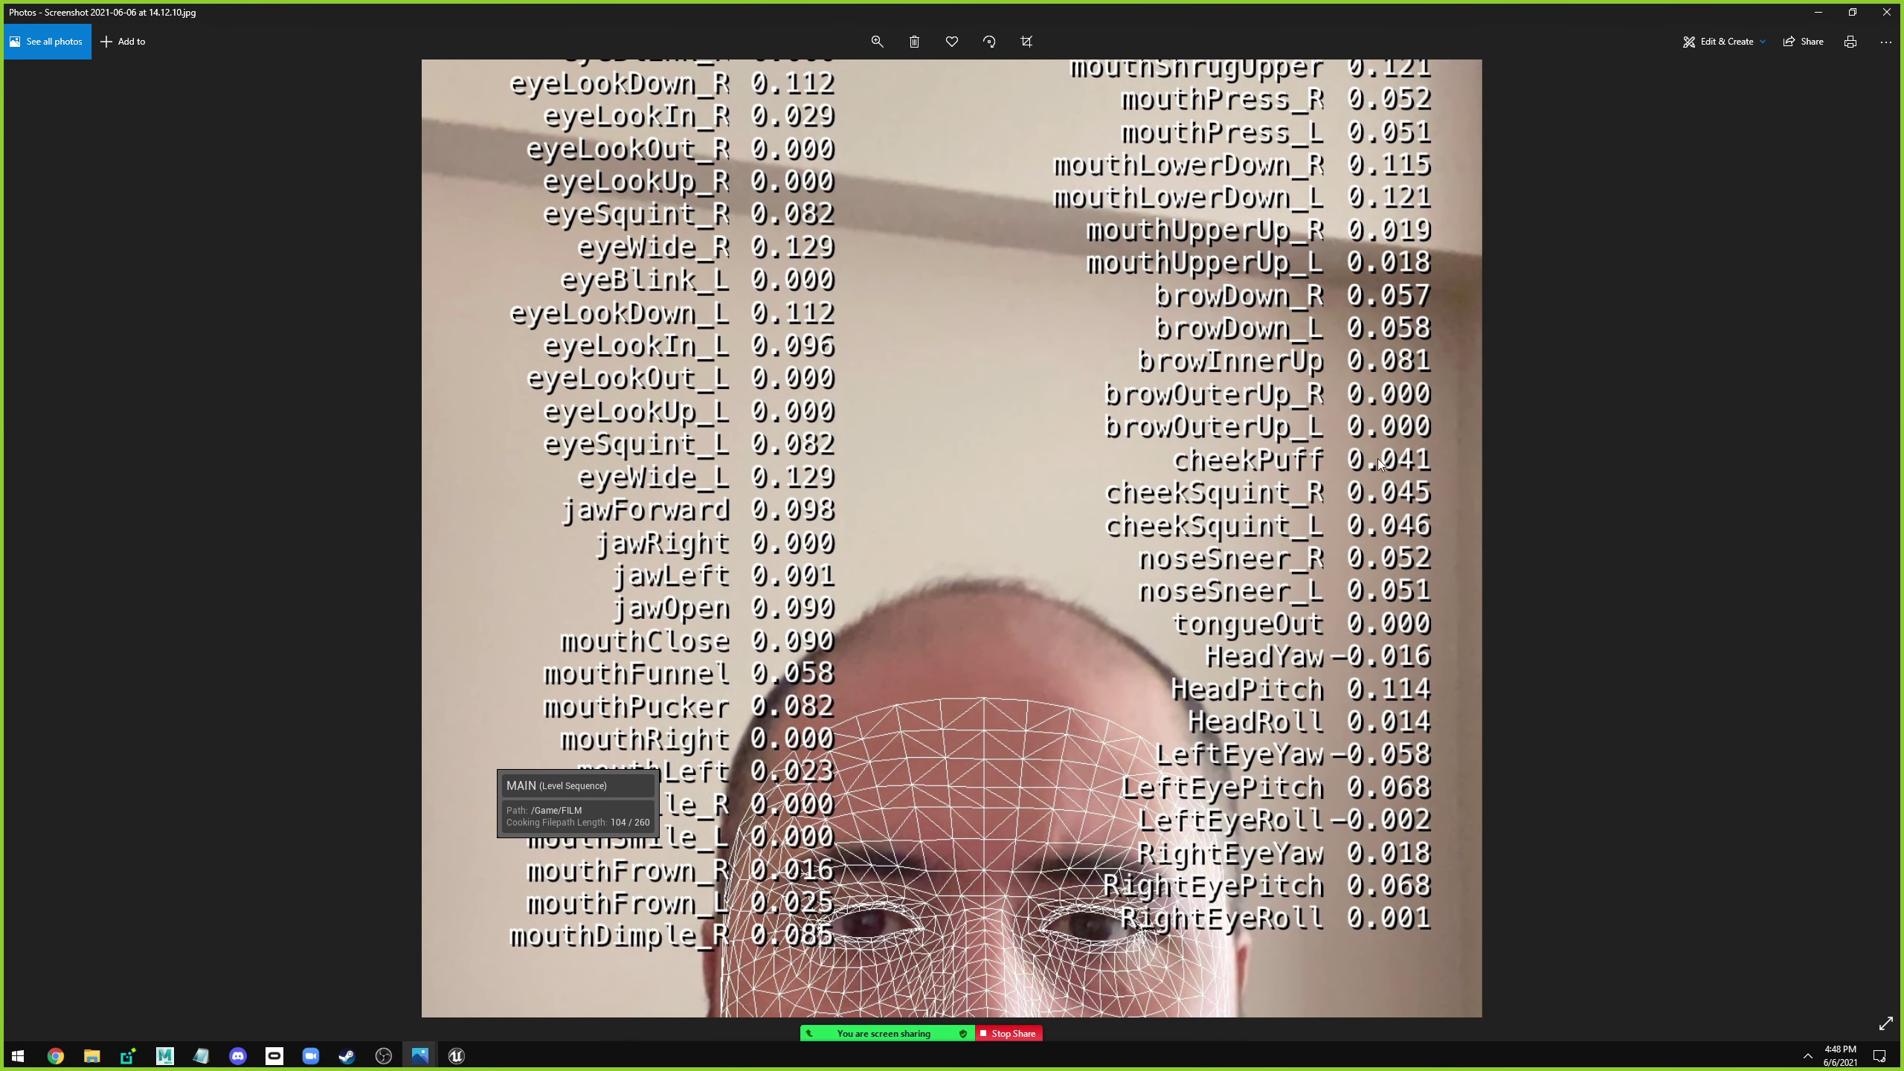
pyautogui.scroll(-3, 1380, 464)
pyautogui.scroll(3, 1432, 702)
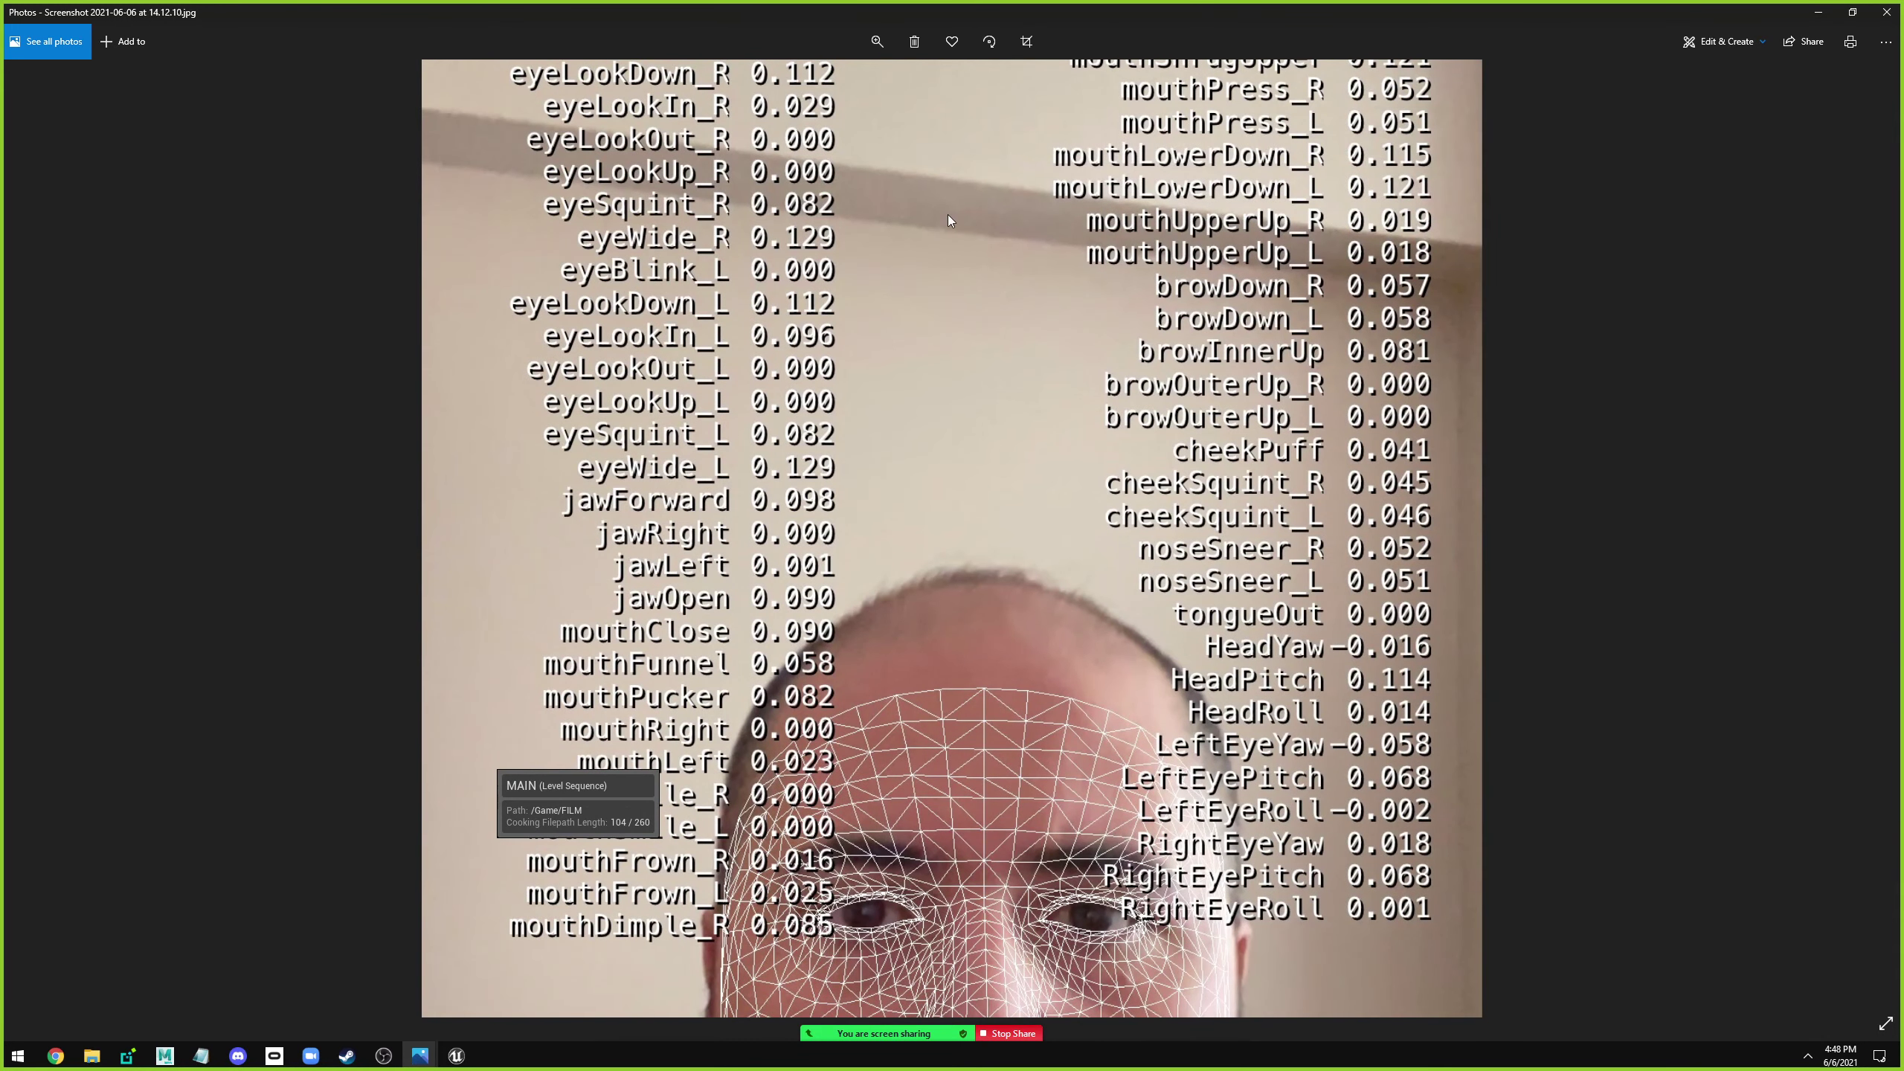
pyautogui.moveTo(947, 219); pyautogui.dragTo(858, 359)
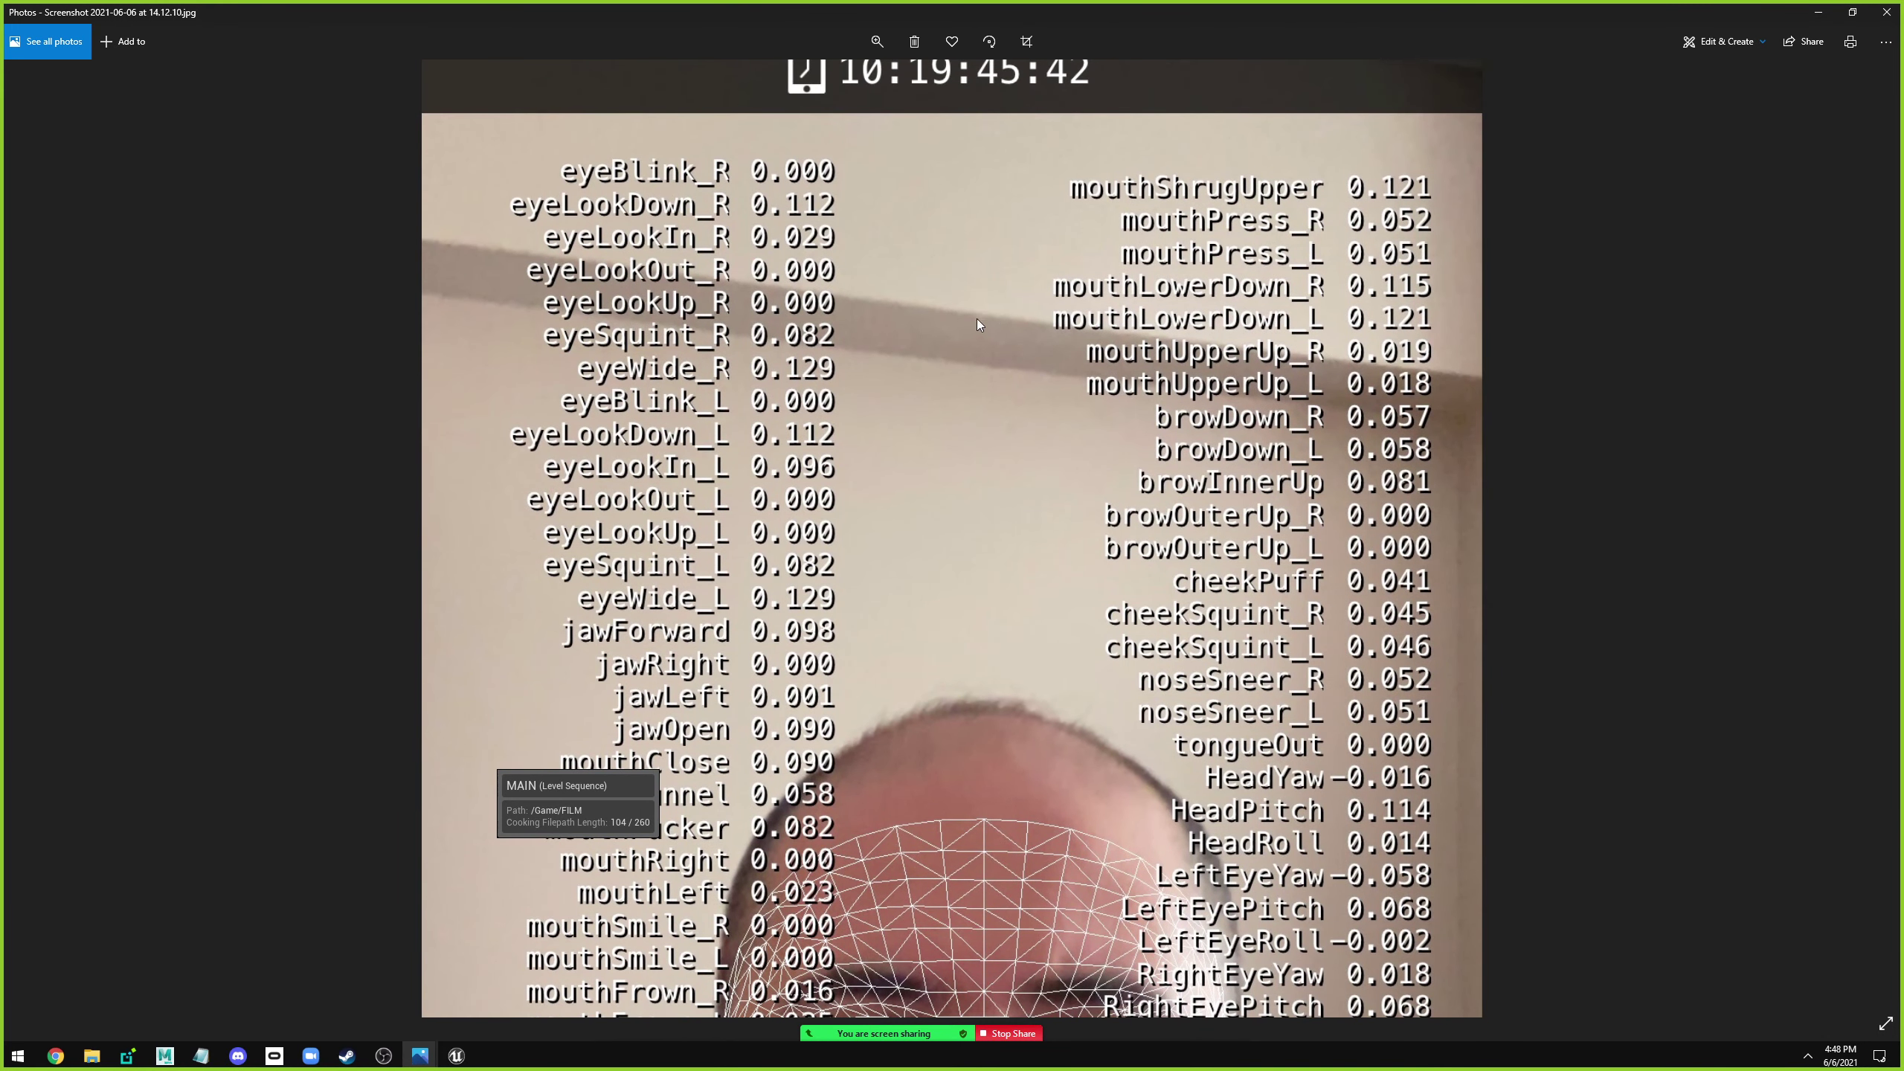
pyautogui.moveTo(685, 517); pyautogui.dragTo(696, 354)
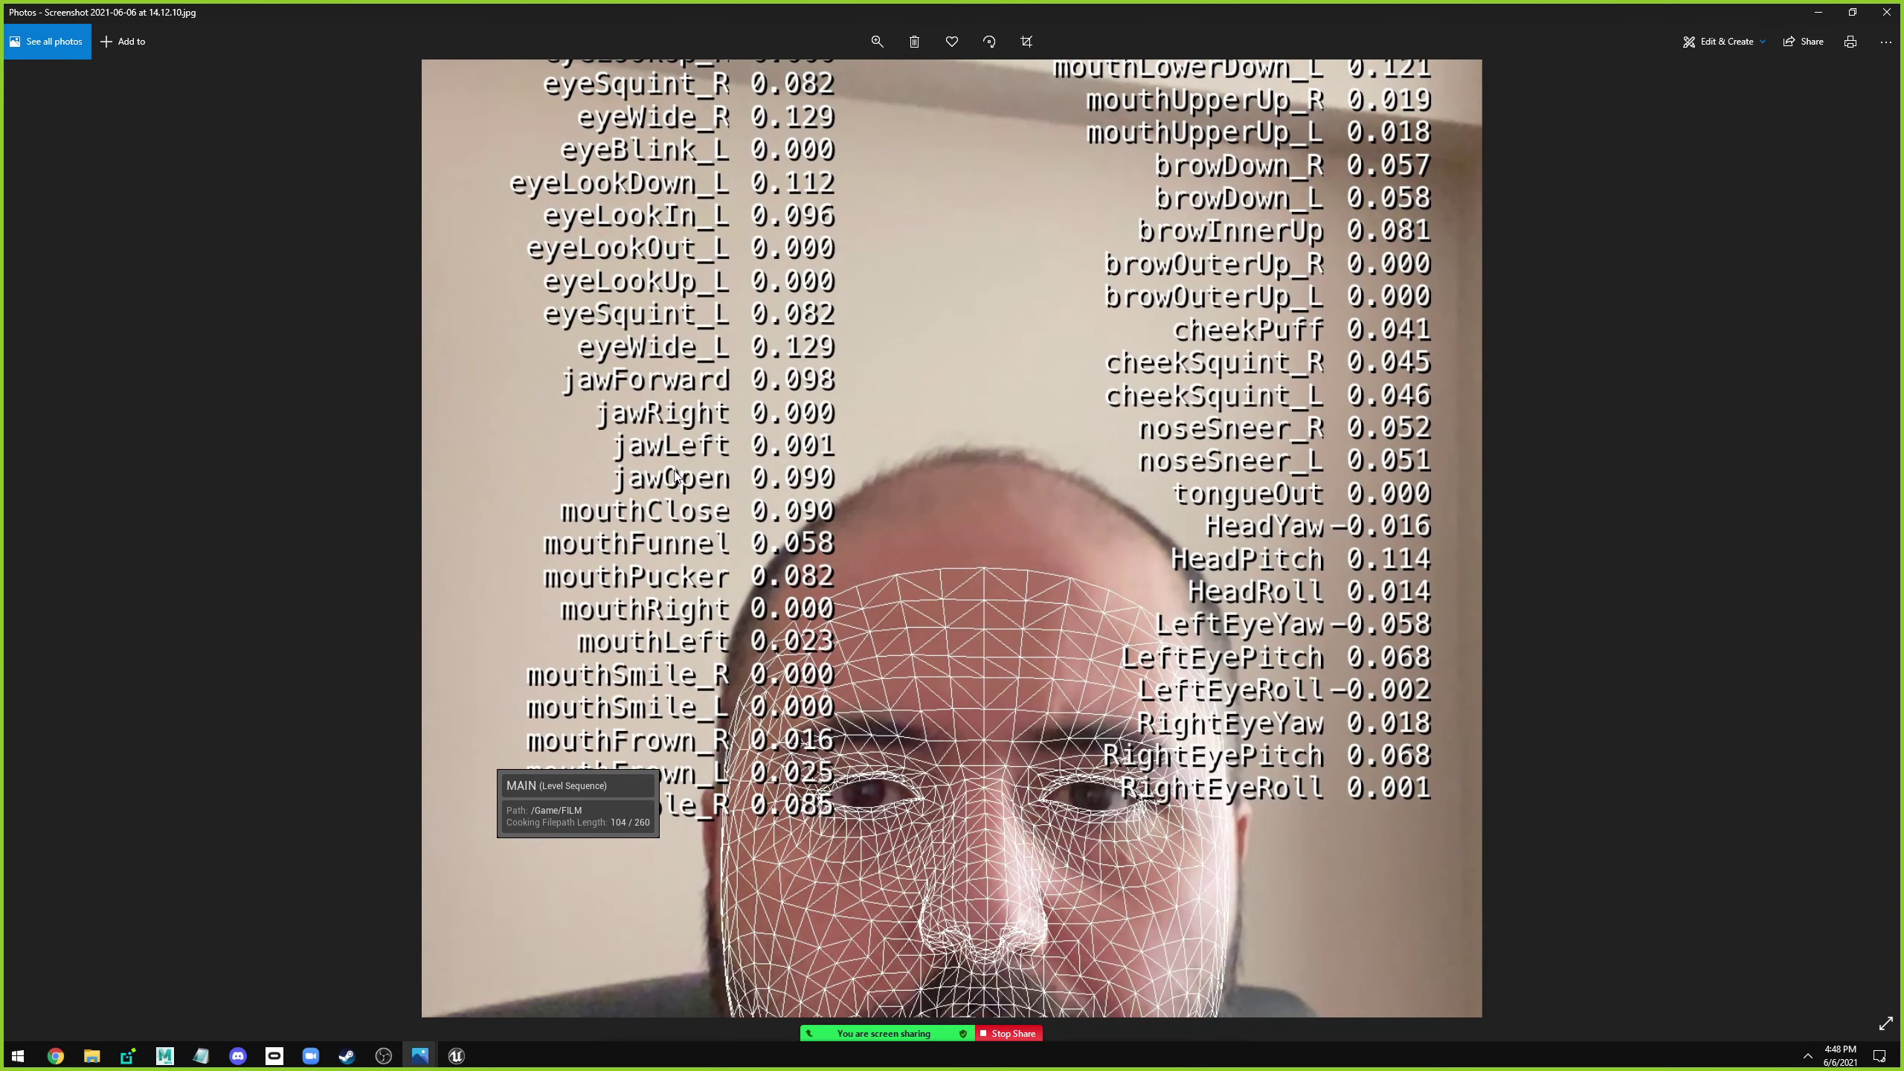
pyautogui.scroll(-1, 668, 526)
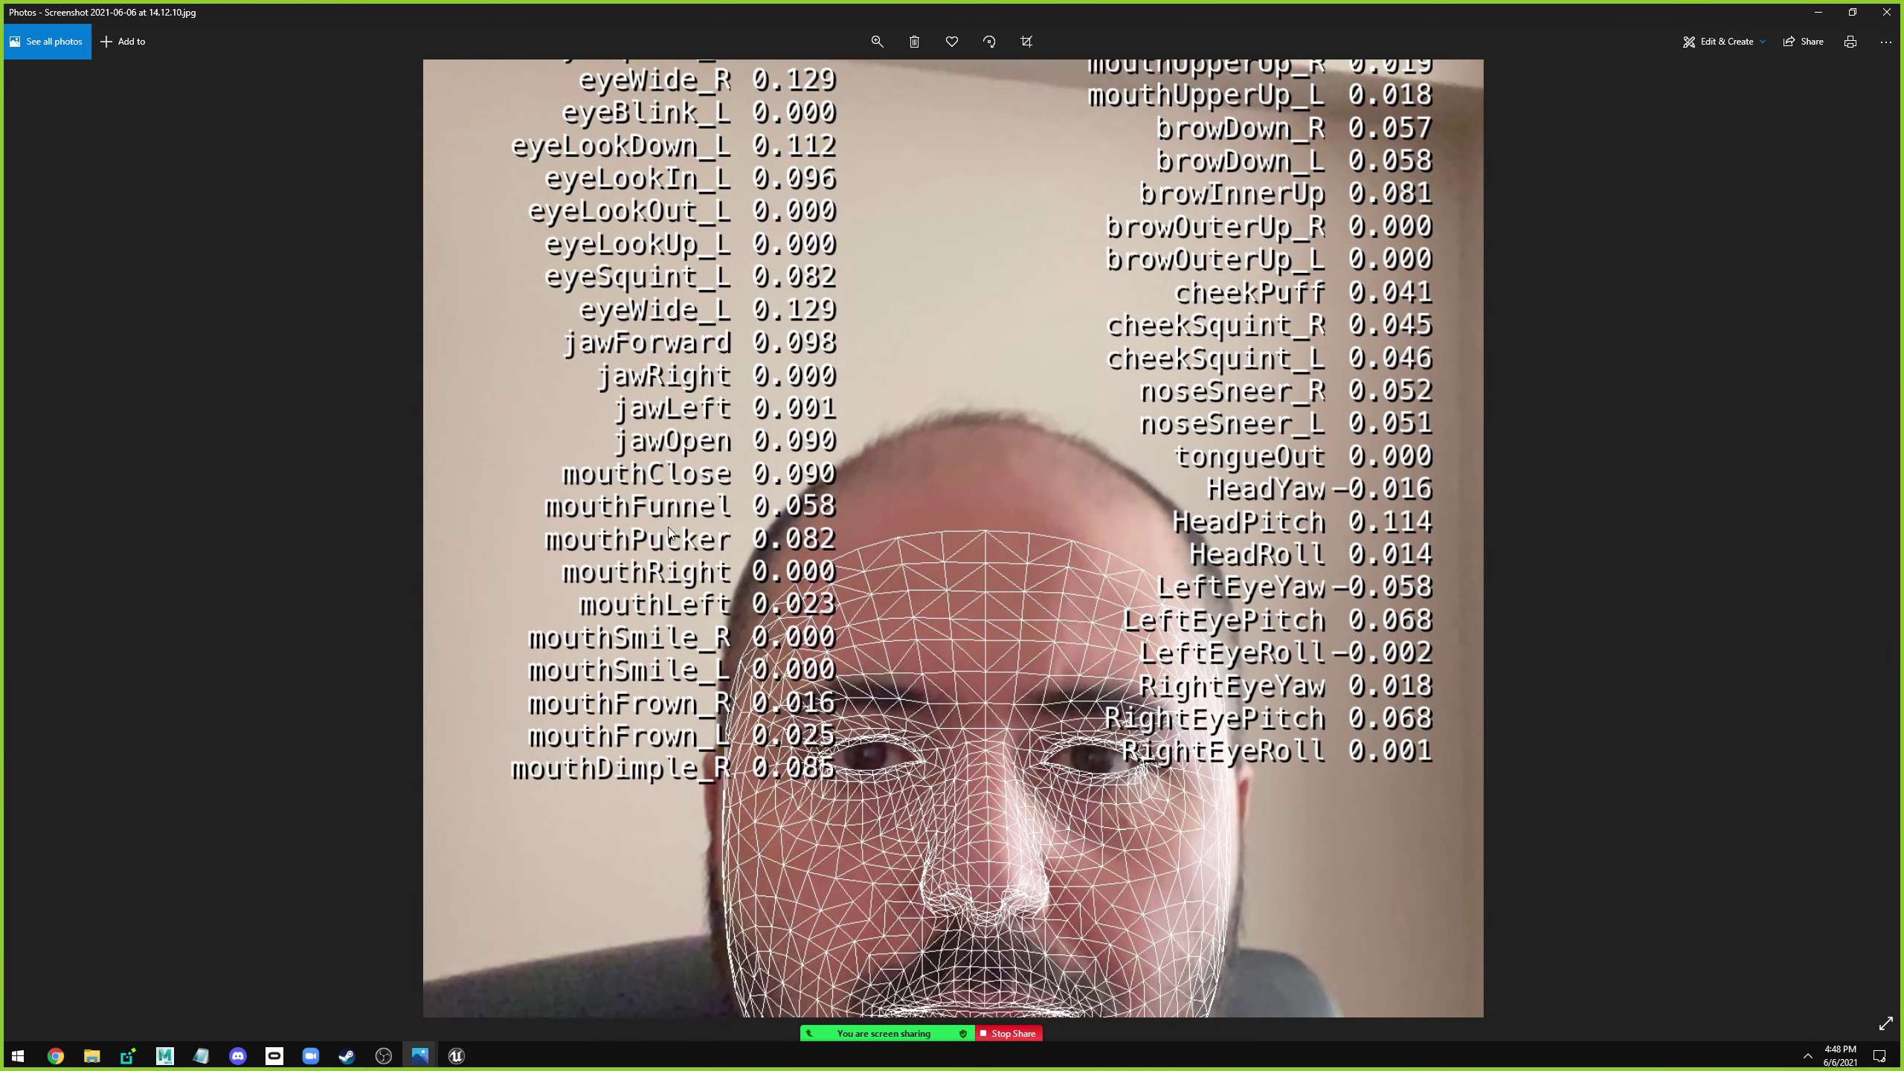
pyautogui.scroll(3, 744, 556)
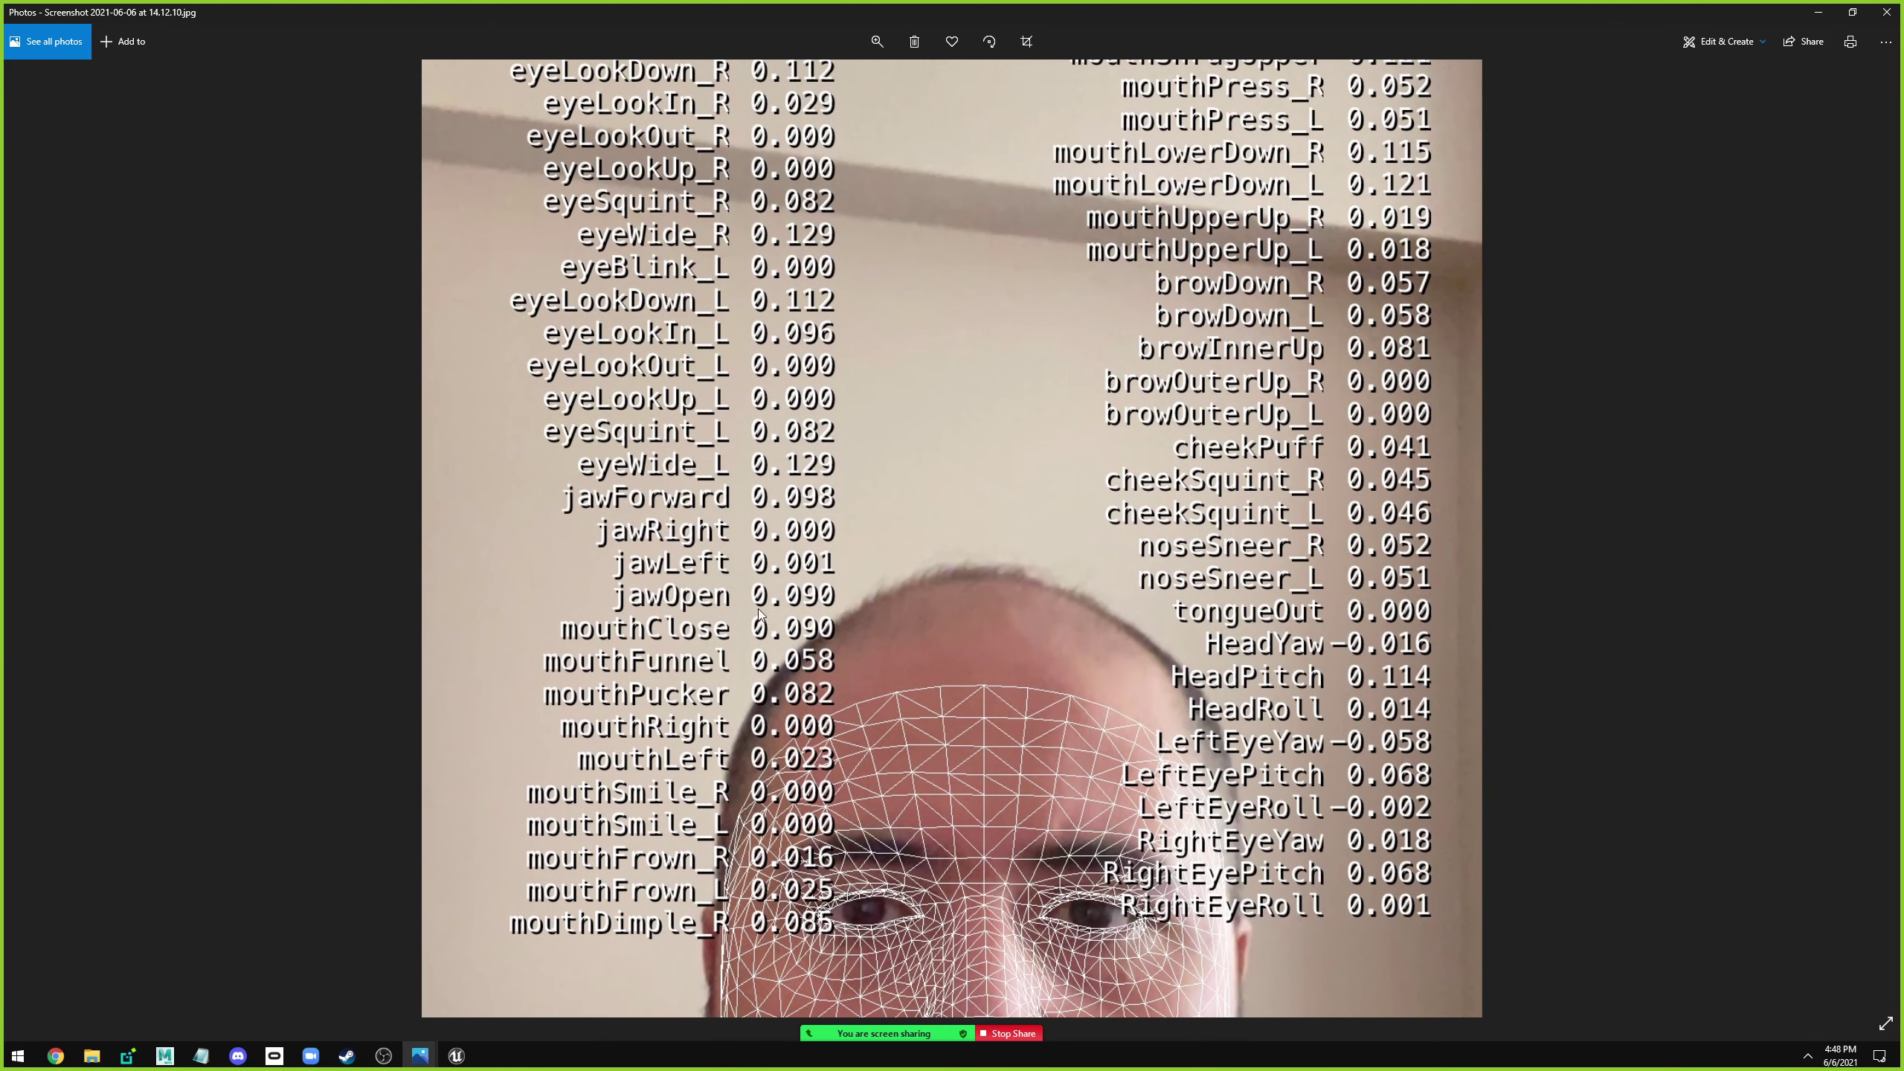
pyautogui.scroll(1, 824, 260)
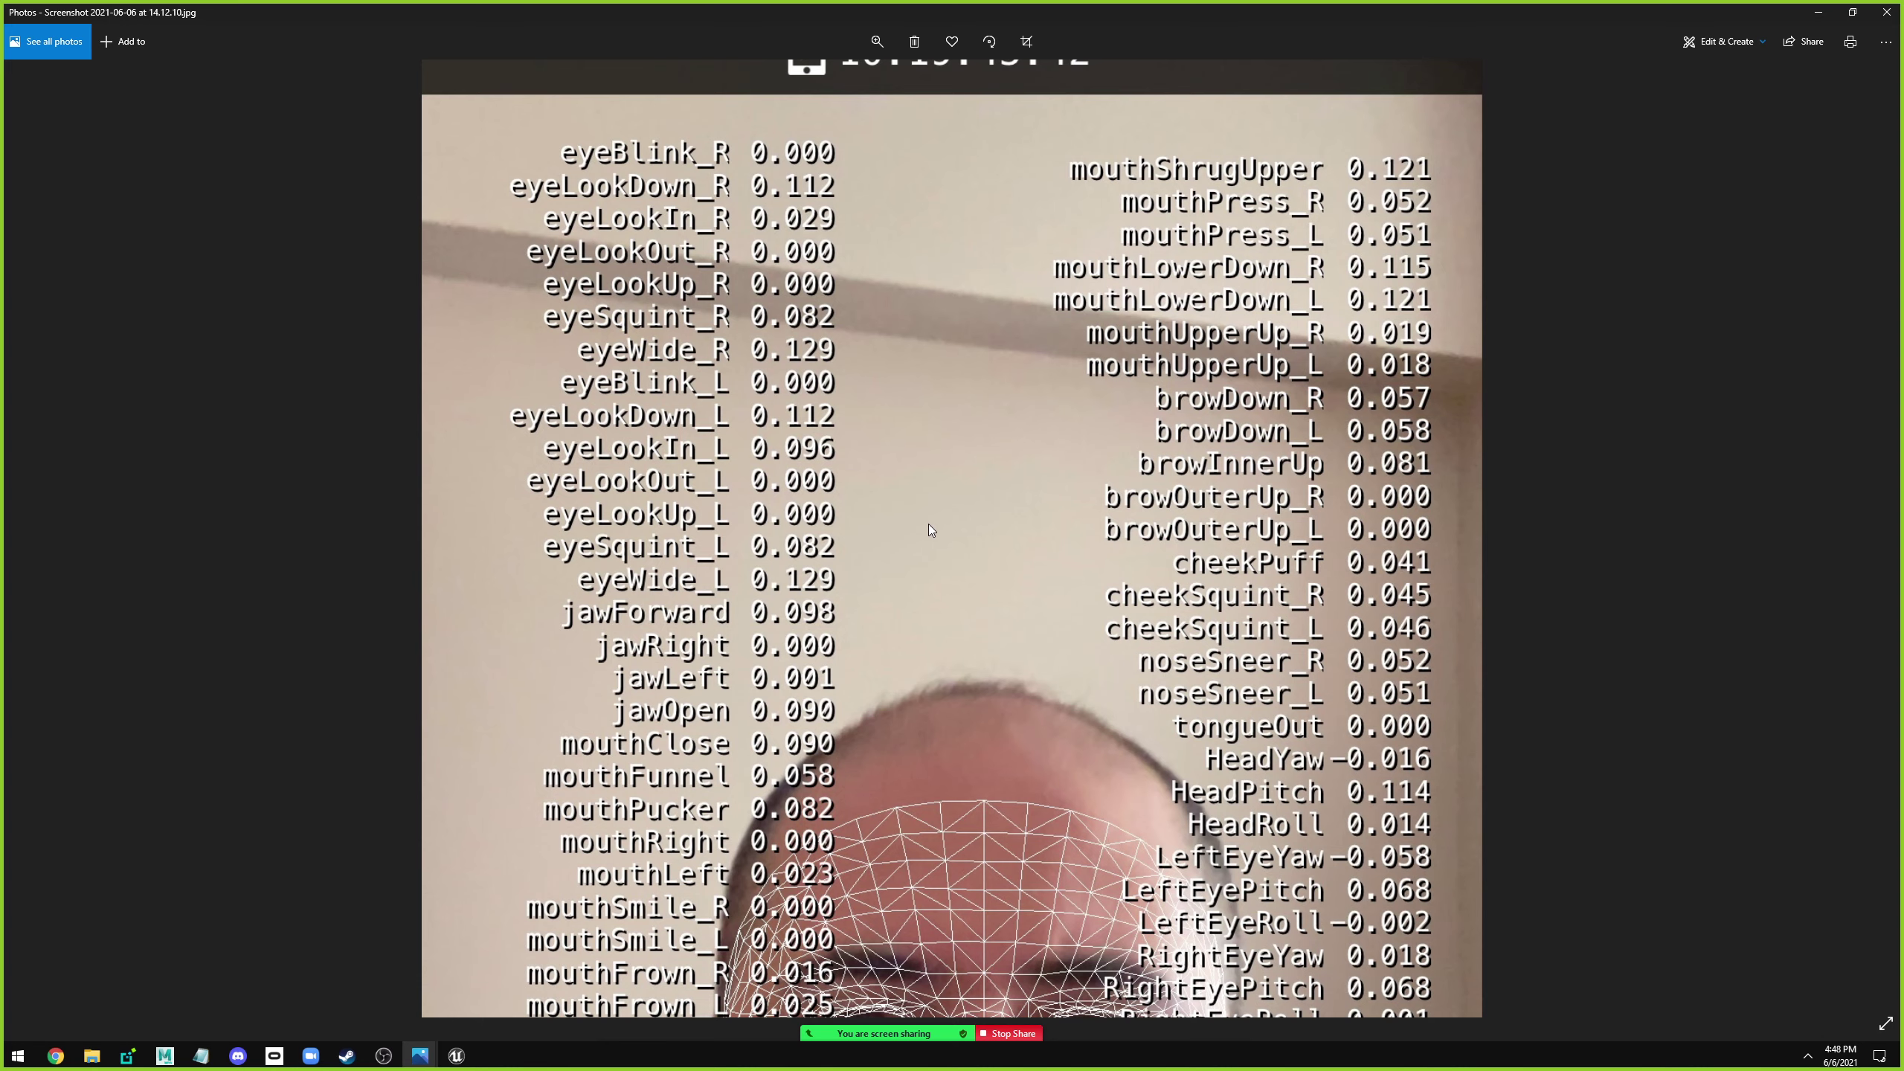
pyautogui.click(877, 41)
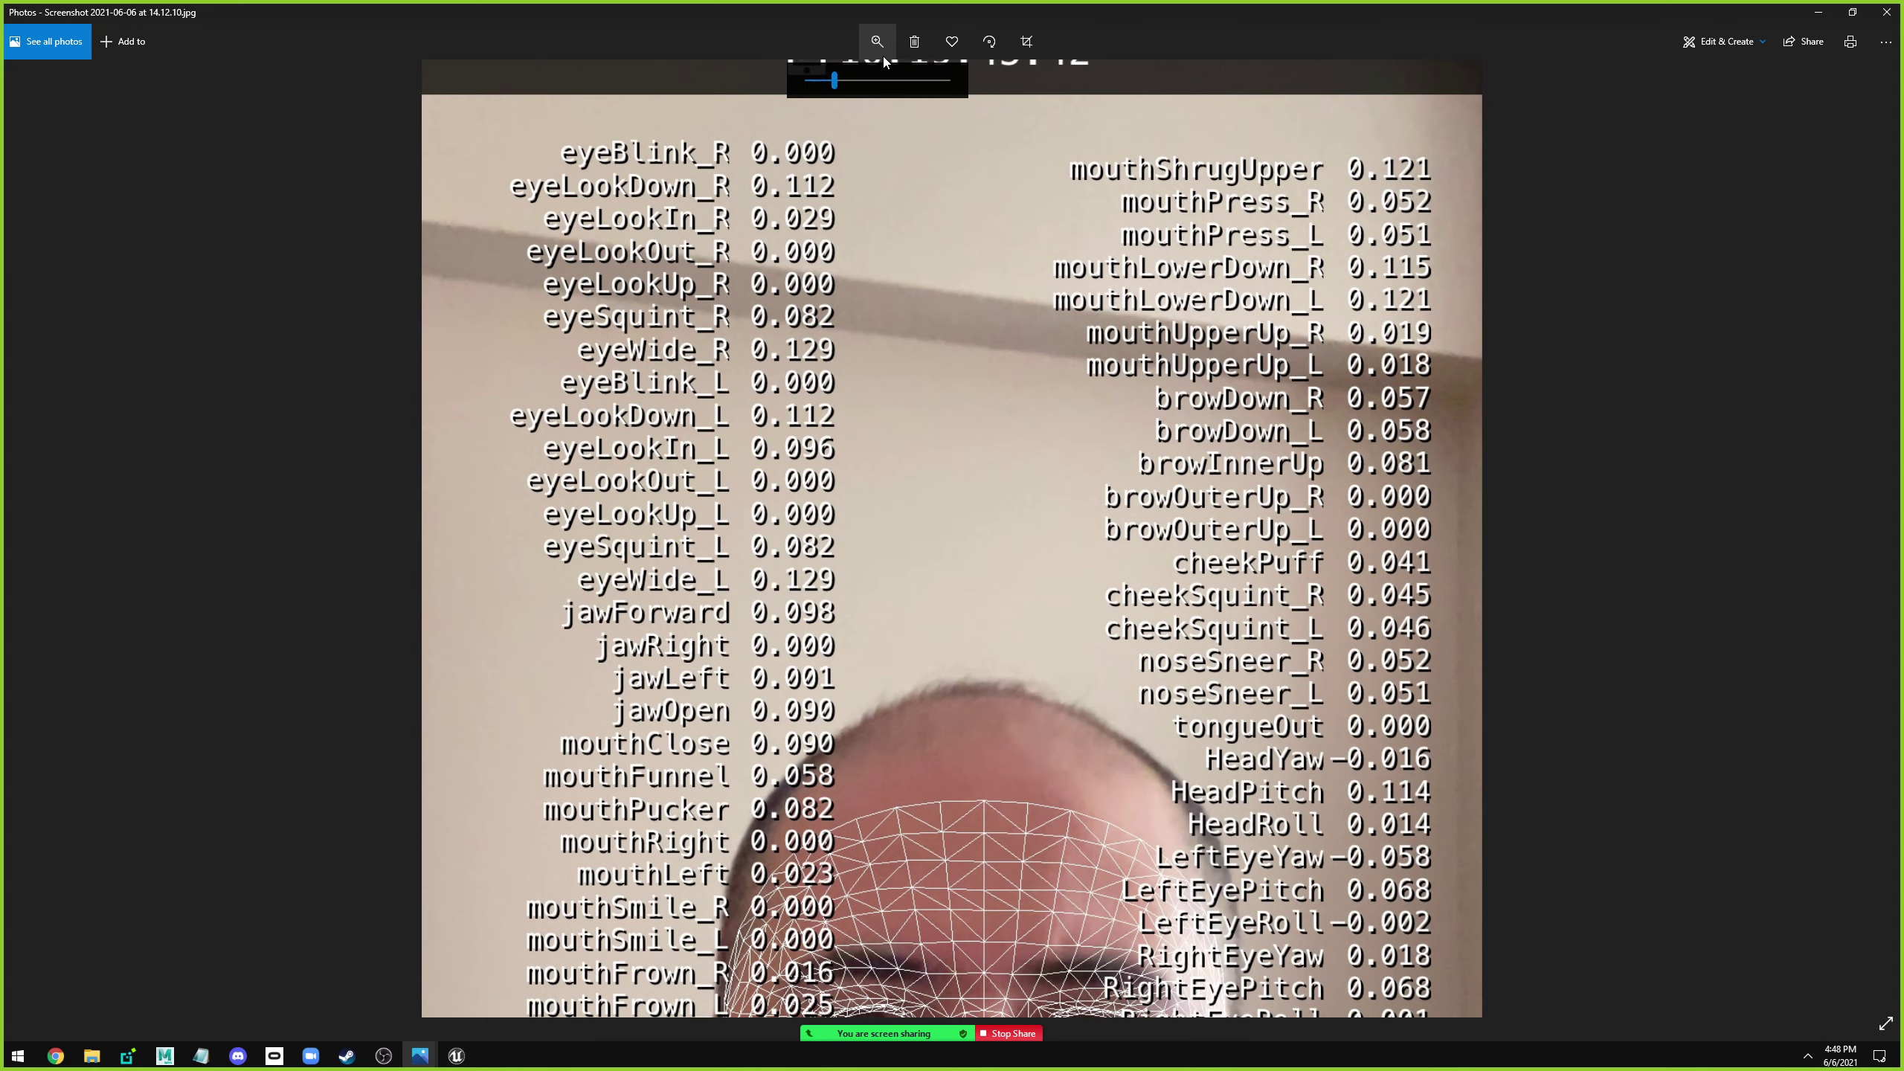
pyautogui.moveTo(884, 79); pyautogui.dragTo(808, 79)
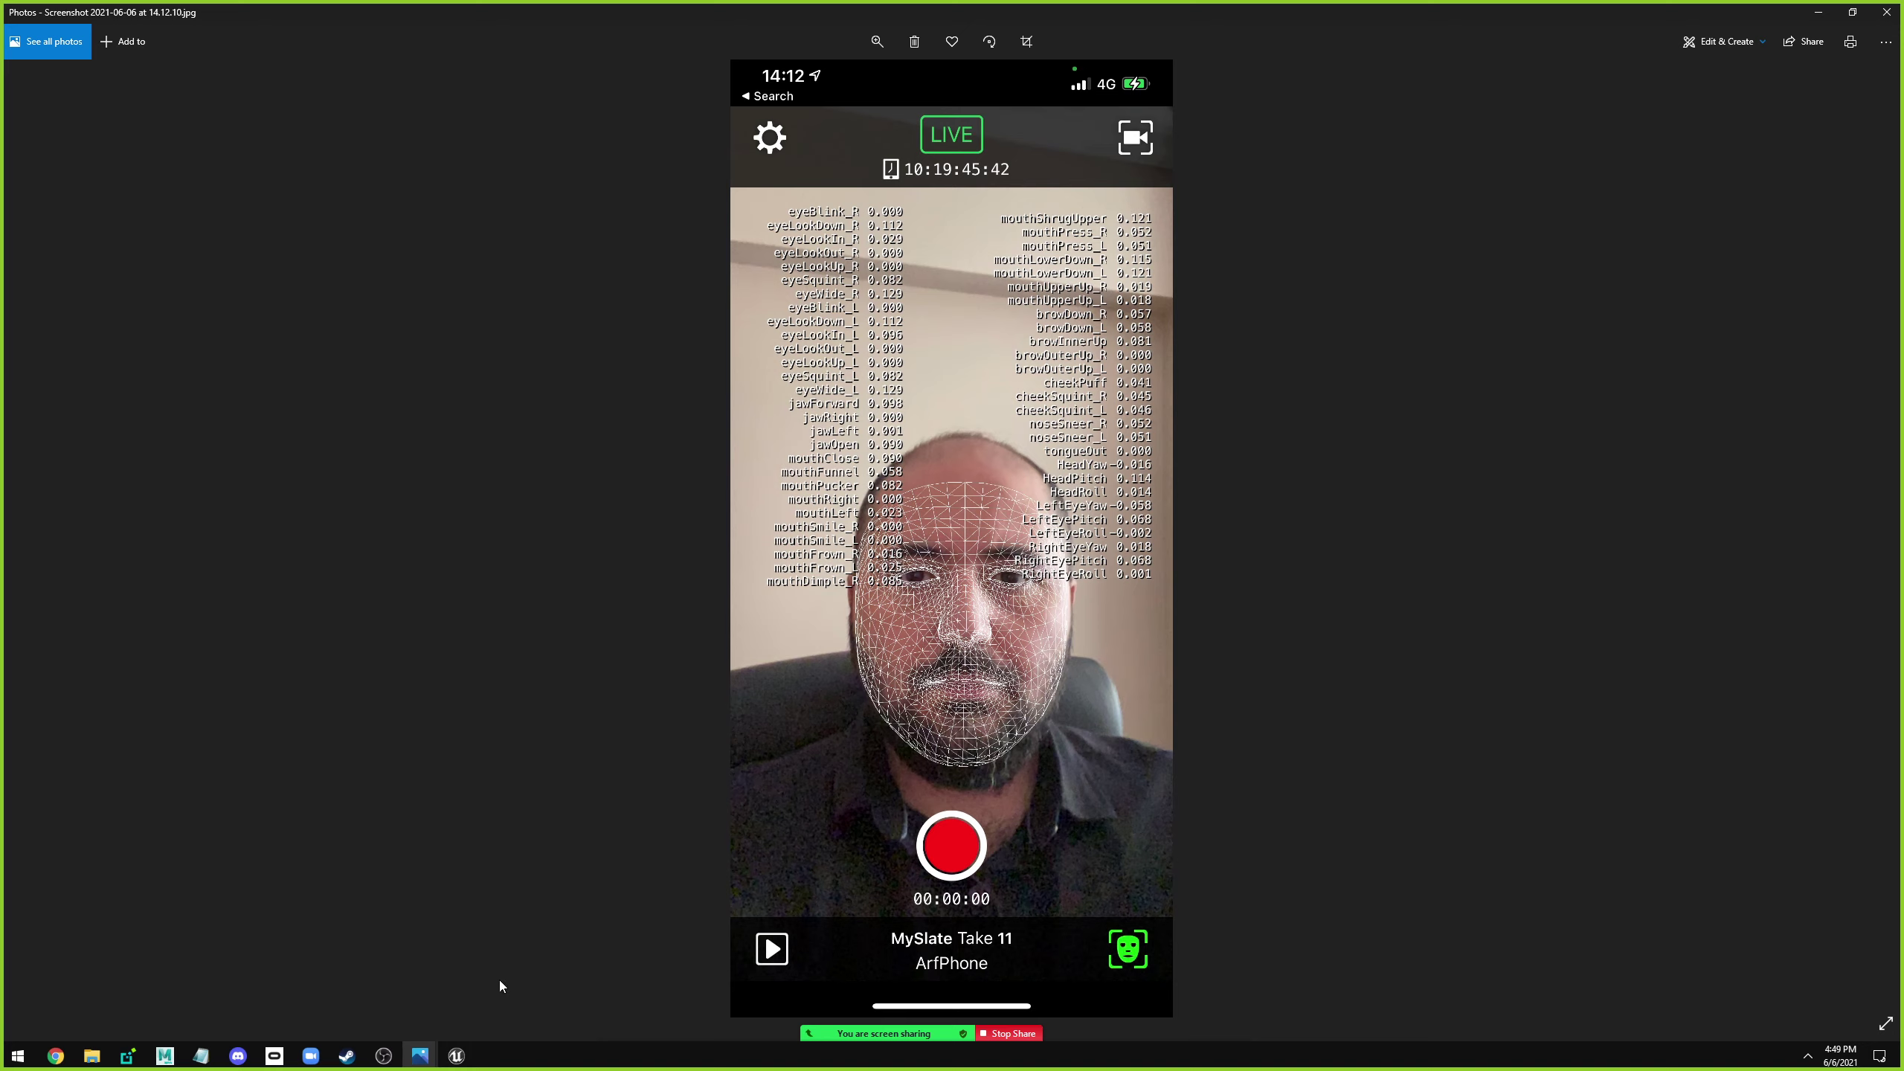
# Back in Unreal, dismiss the reopen-editors notification and scrub the MAIN sequence to frame 0184.
pyautogui.moveTo(456, 1055)
pyautogui.click(443, 968)
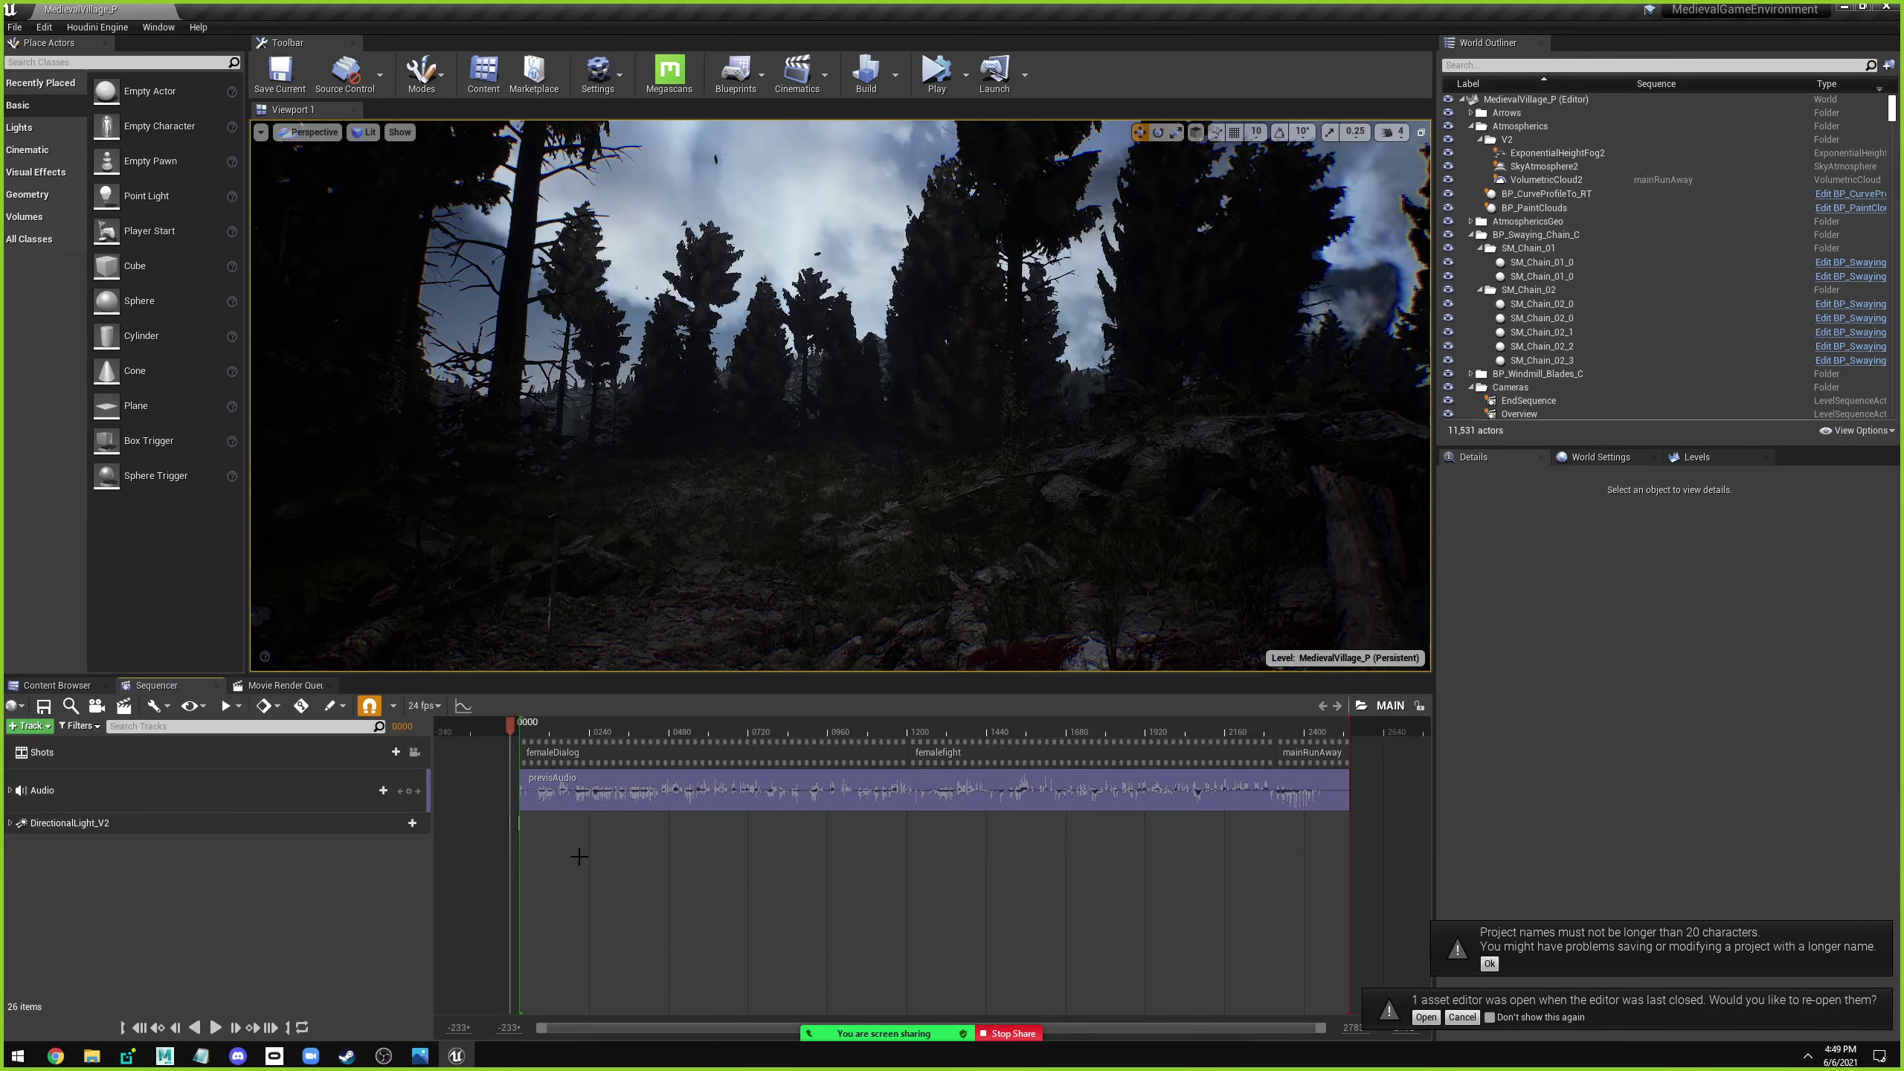
pyautogui.click(548, 730)
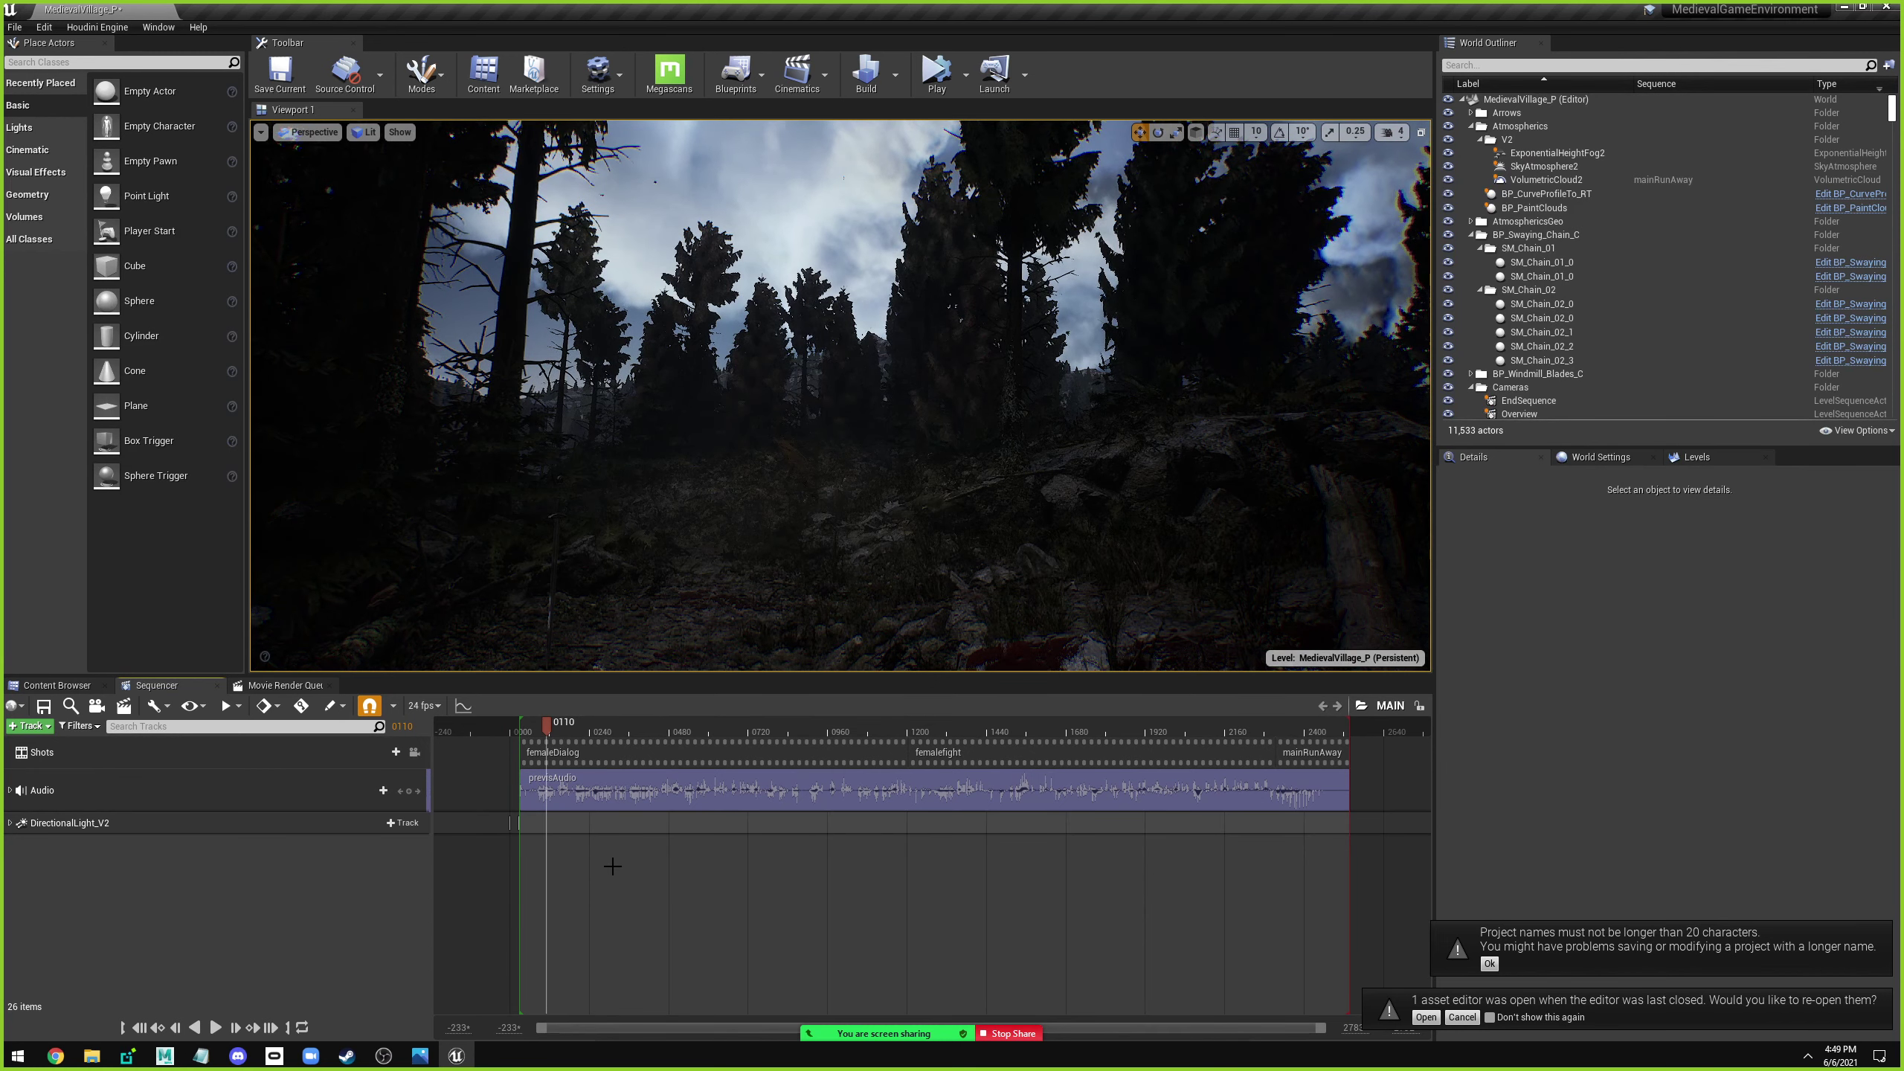
pyautogui.click(1463, 1018)
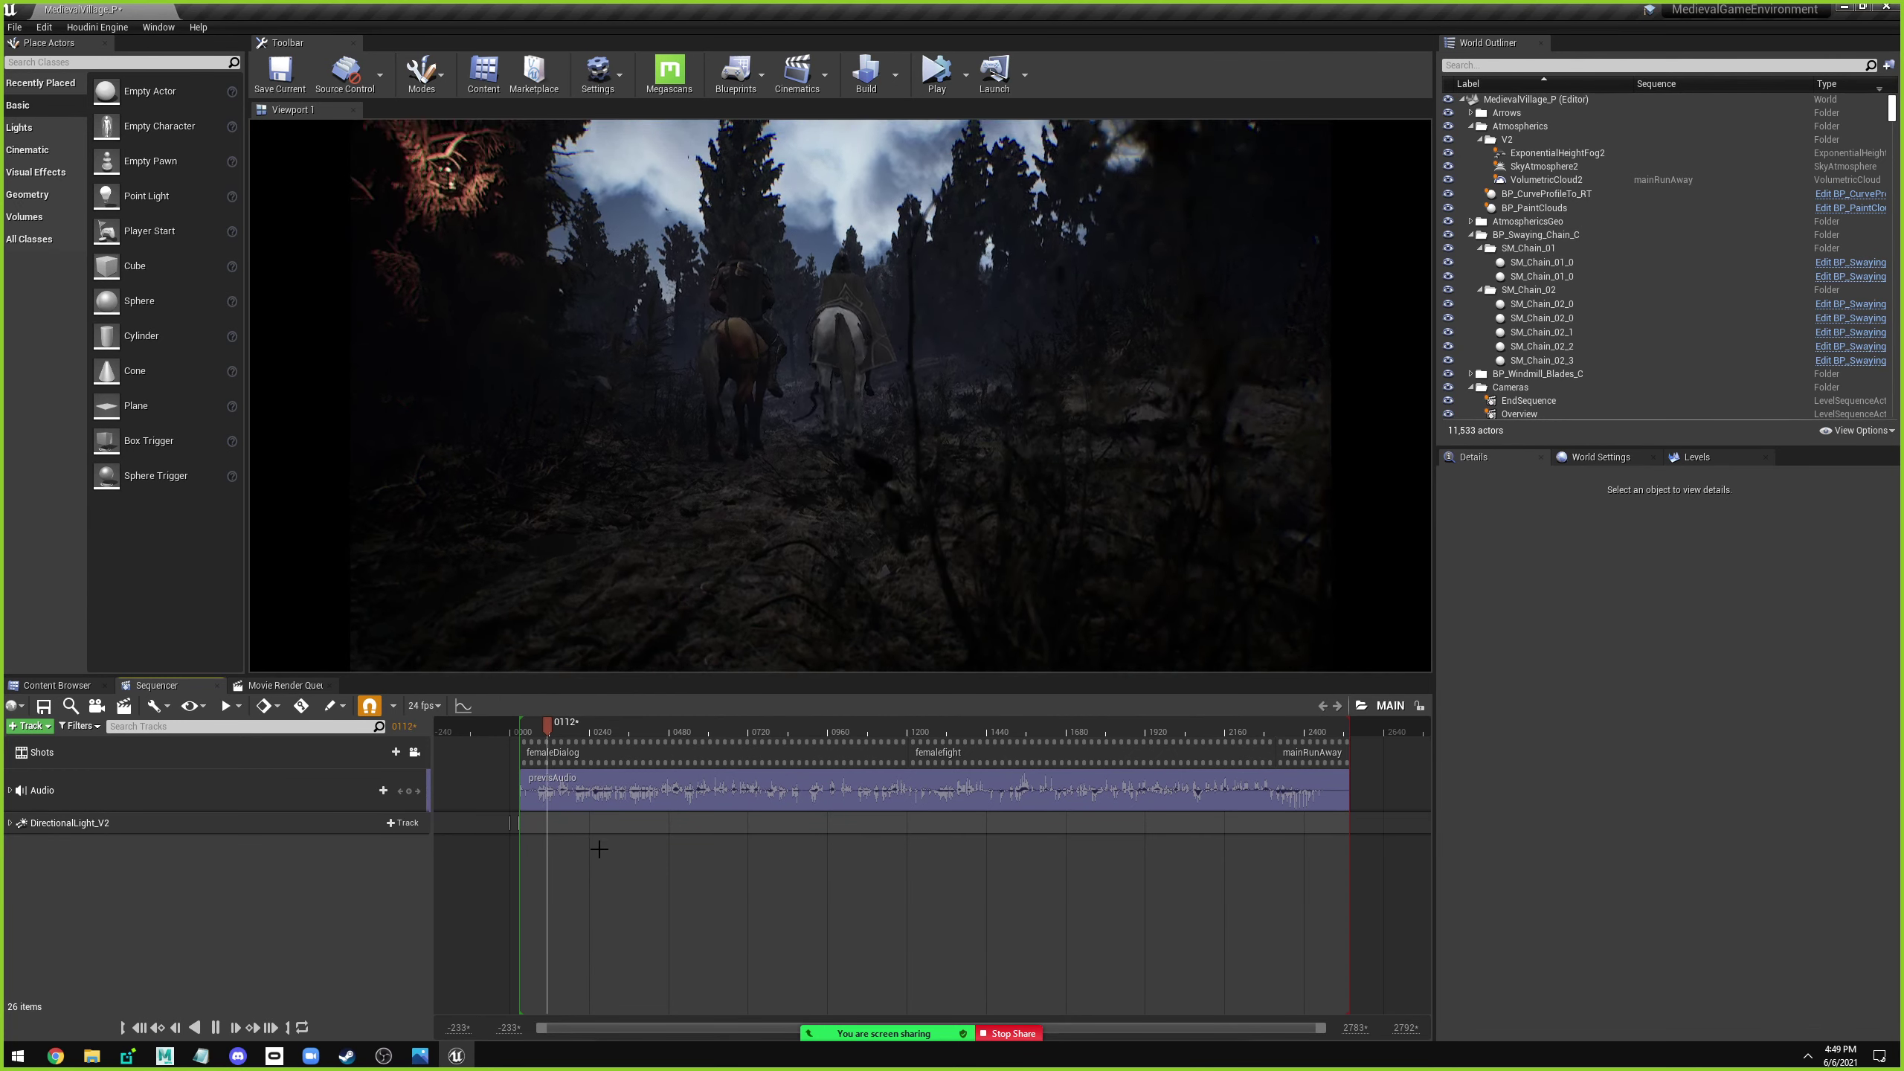
pyautogui.click(587, 733)
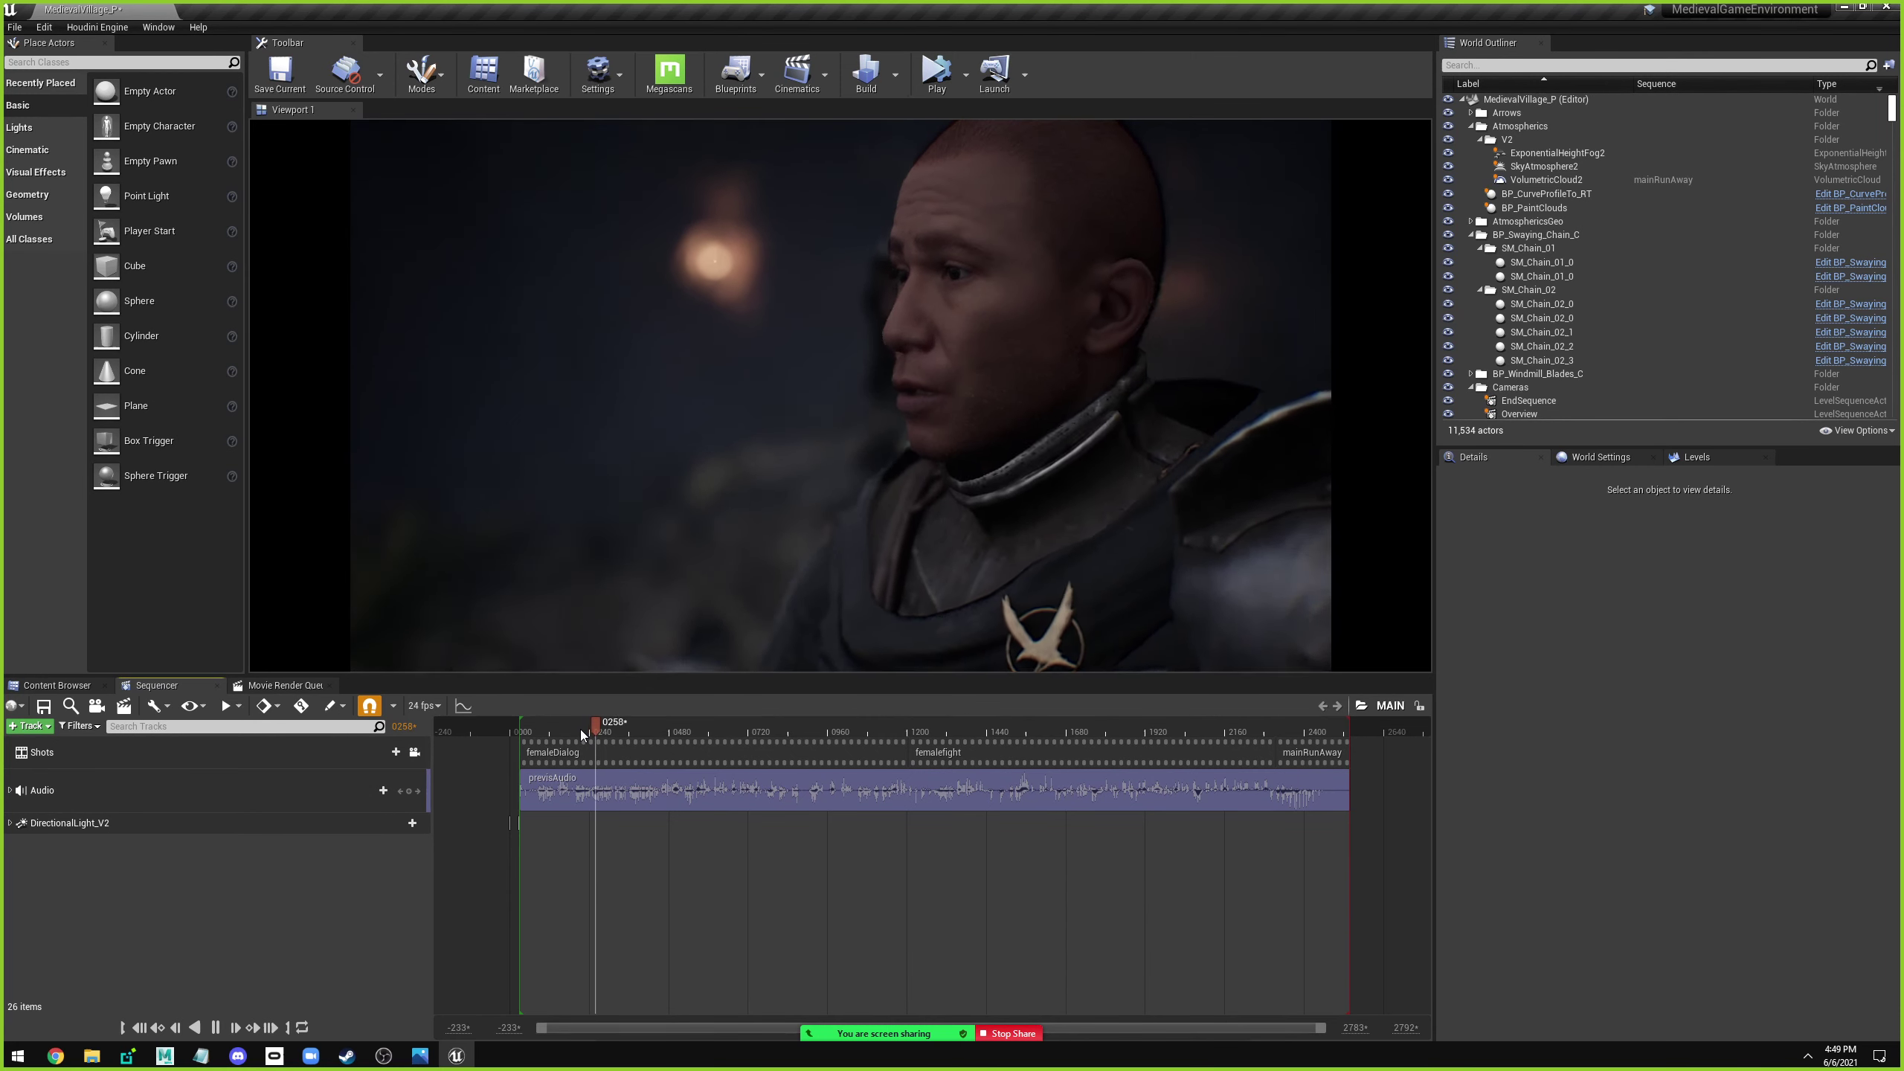
pyautogui.moveTo(580, 729); pyautogui.dragTo(572, 729)
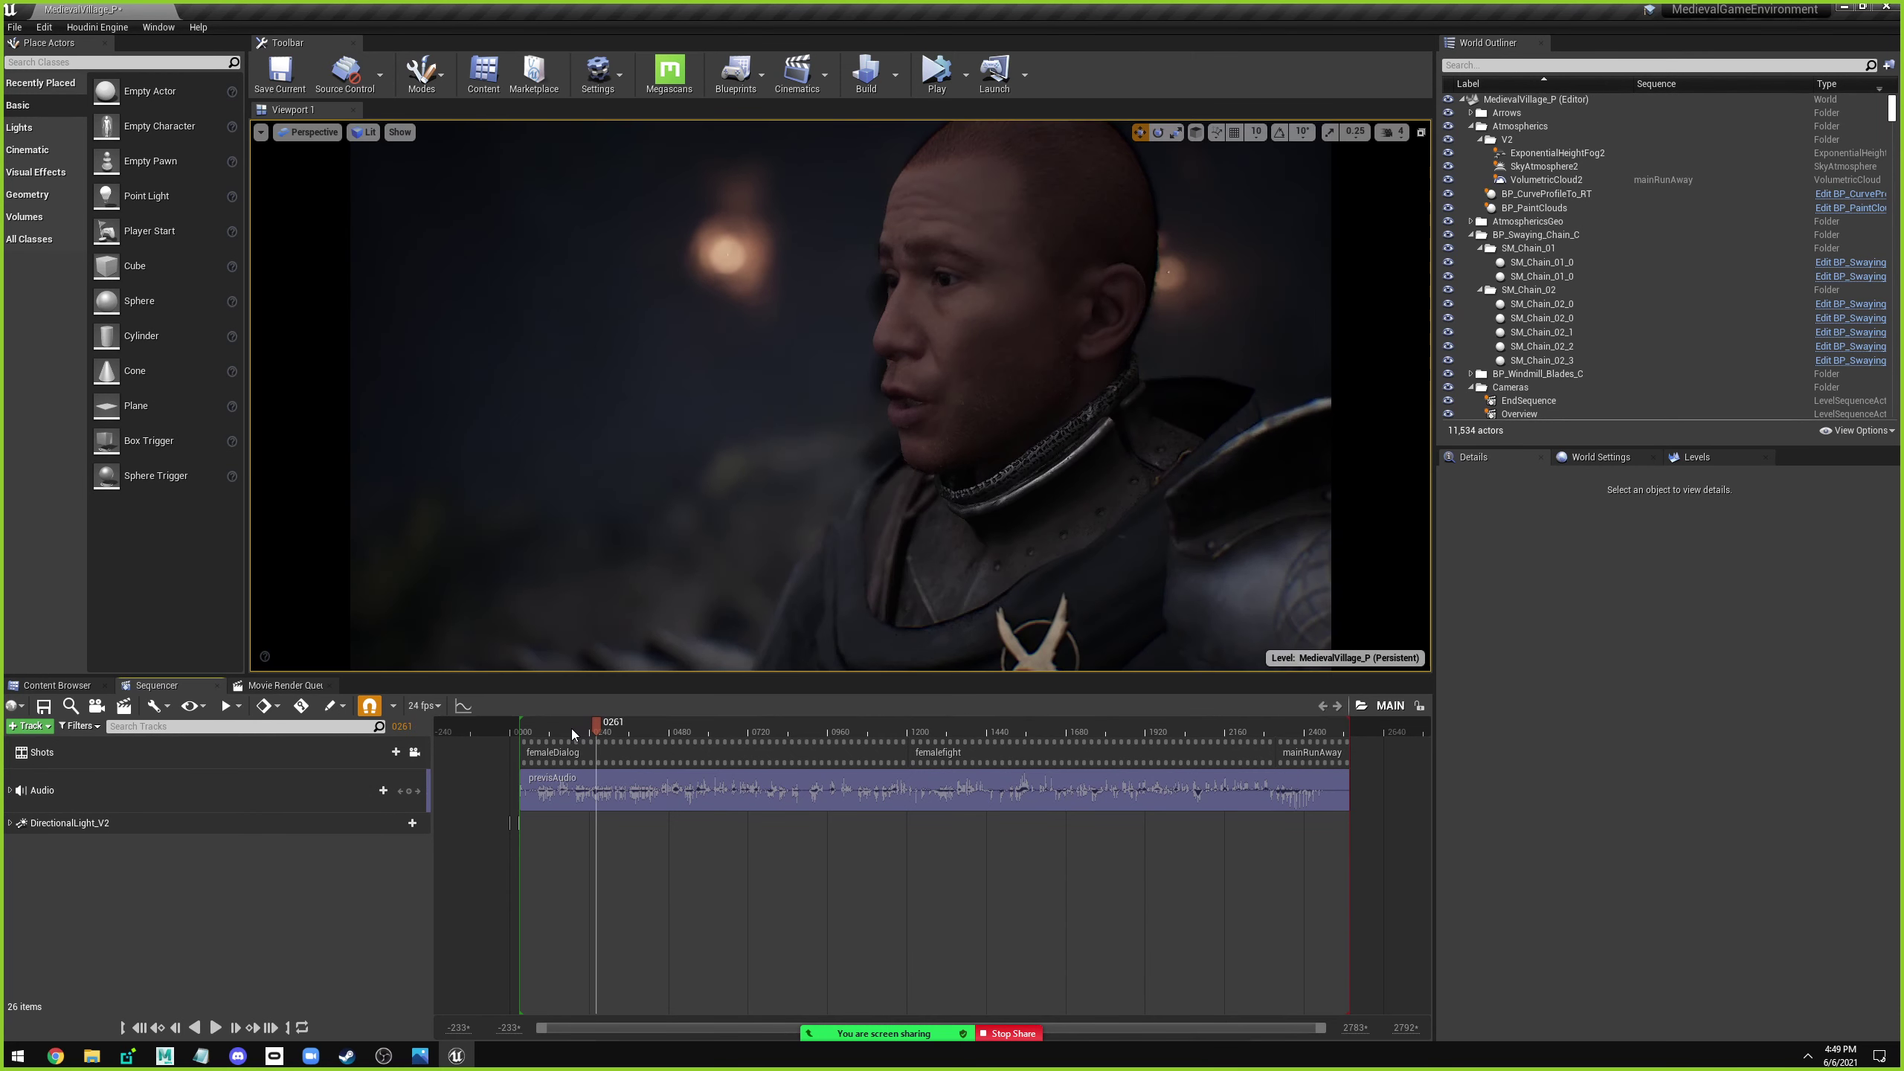
# Play through the shots, then park the playhead at frame 0626 on the knight close-up.
pyautogui.press('space')
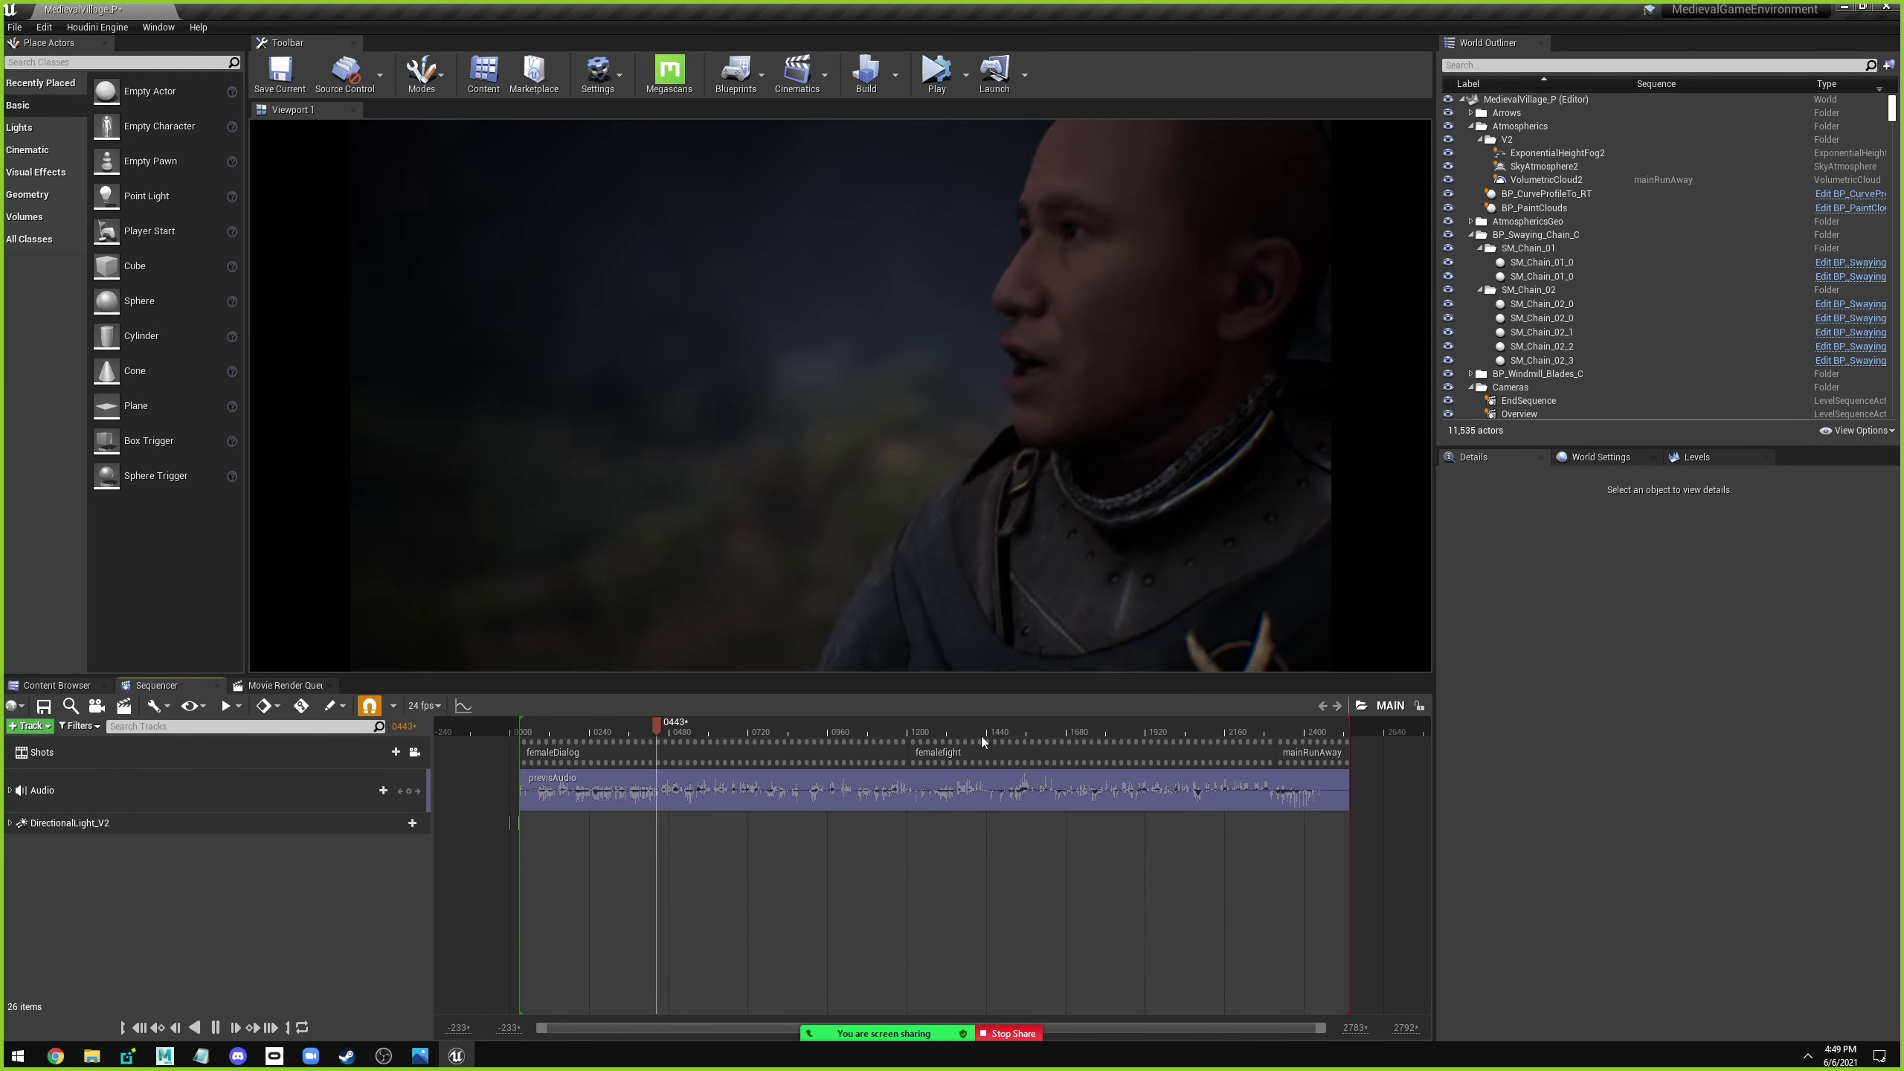
pyautogui.press('space')
pyautogui.moveTo(667, 730); pyautogui.dragTo(643, 728)
pyautogui.press('space')
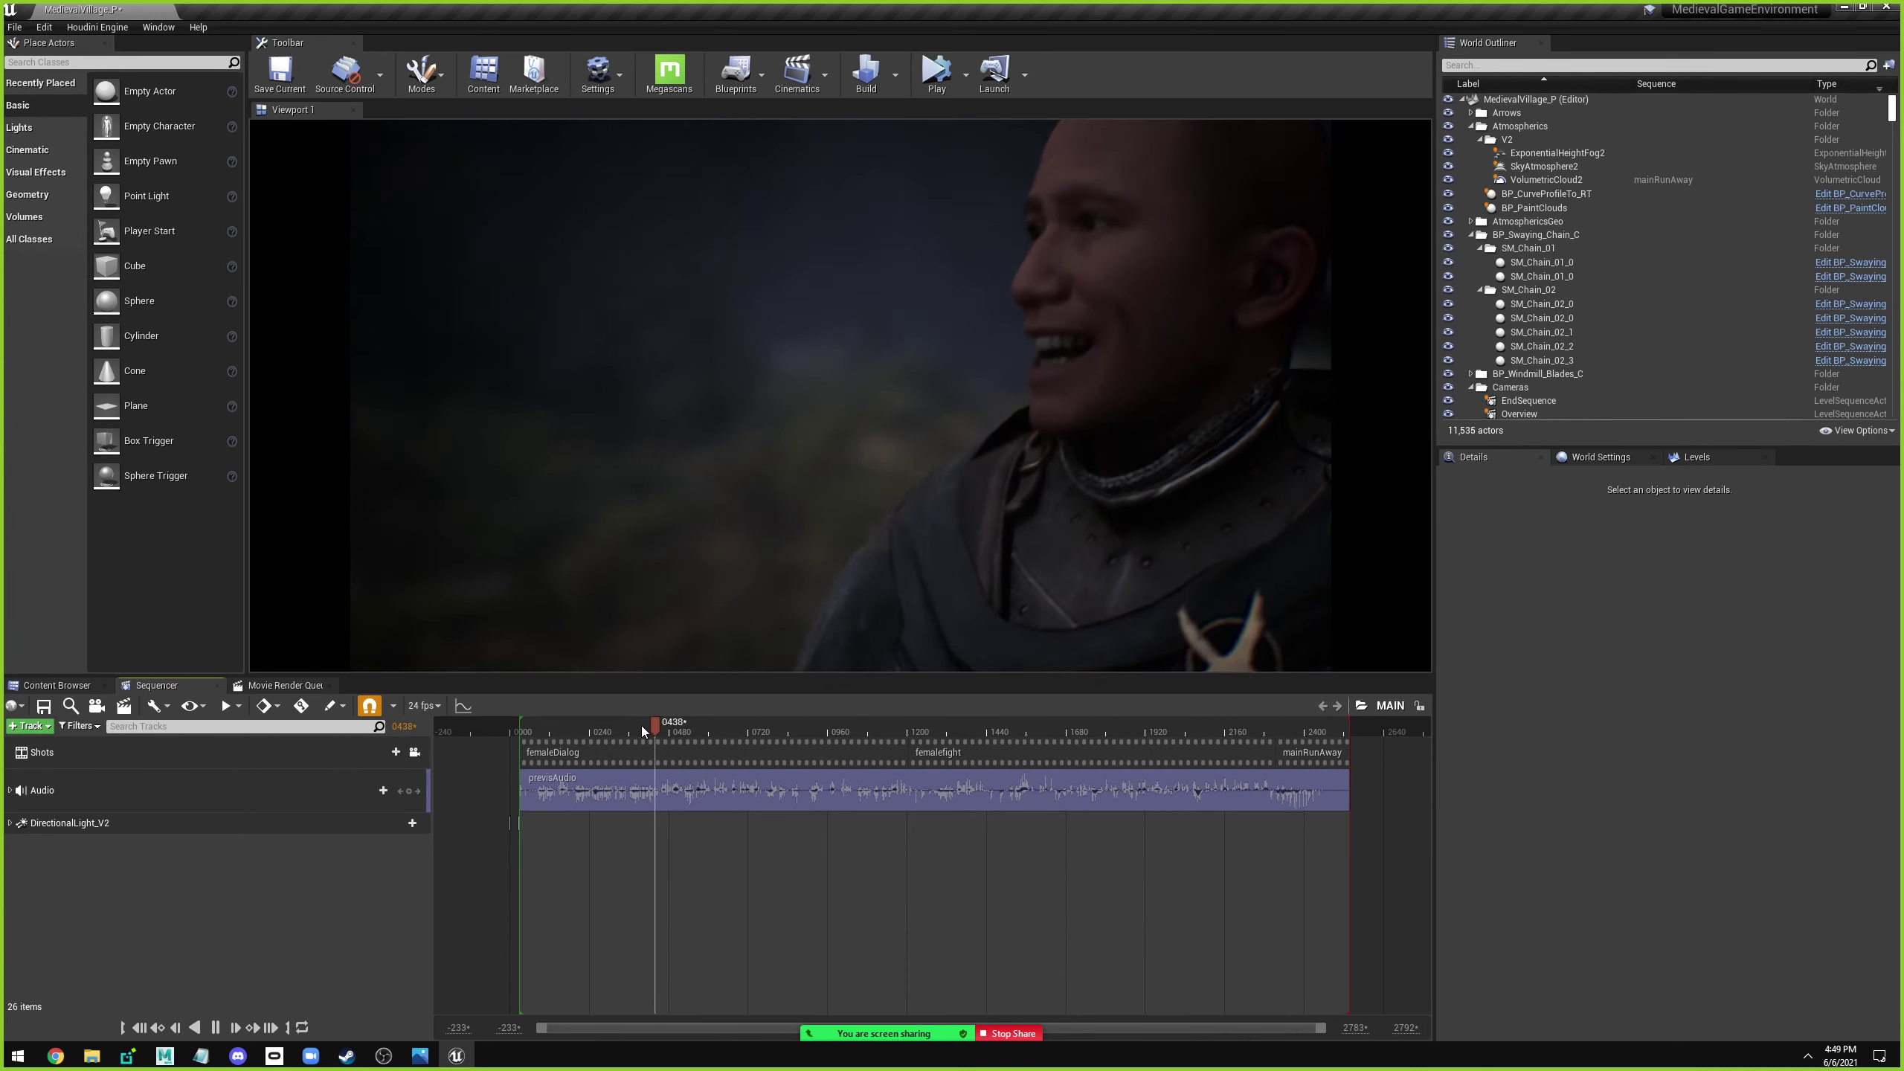
pyautogui.click(663, 728)
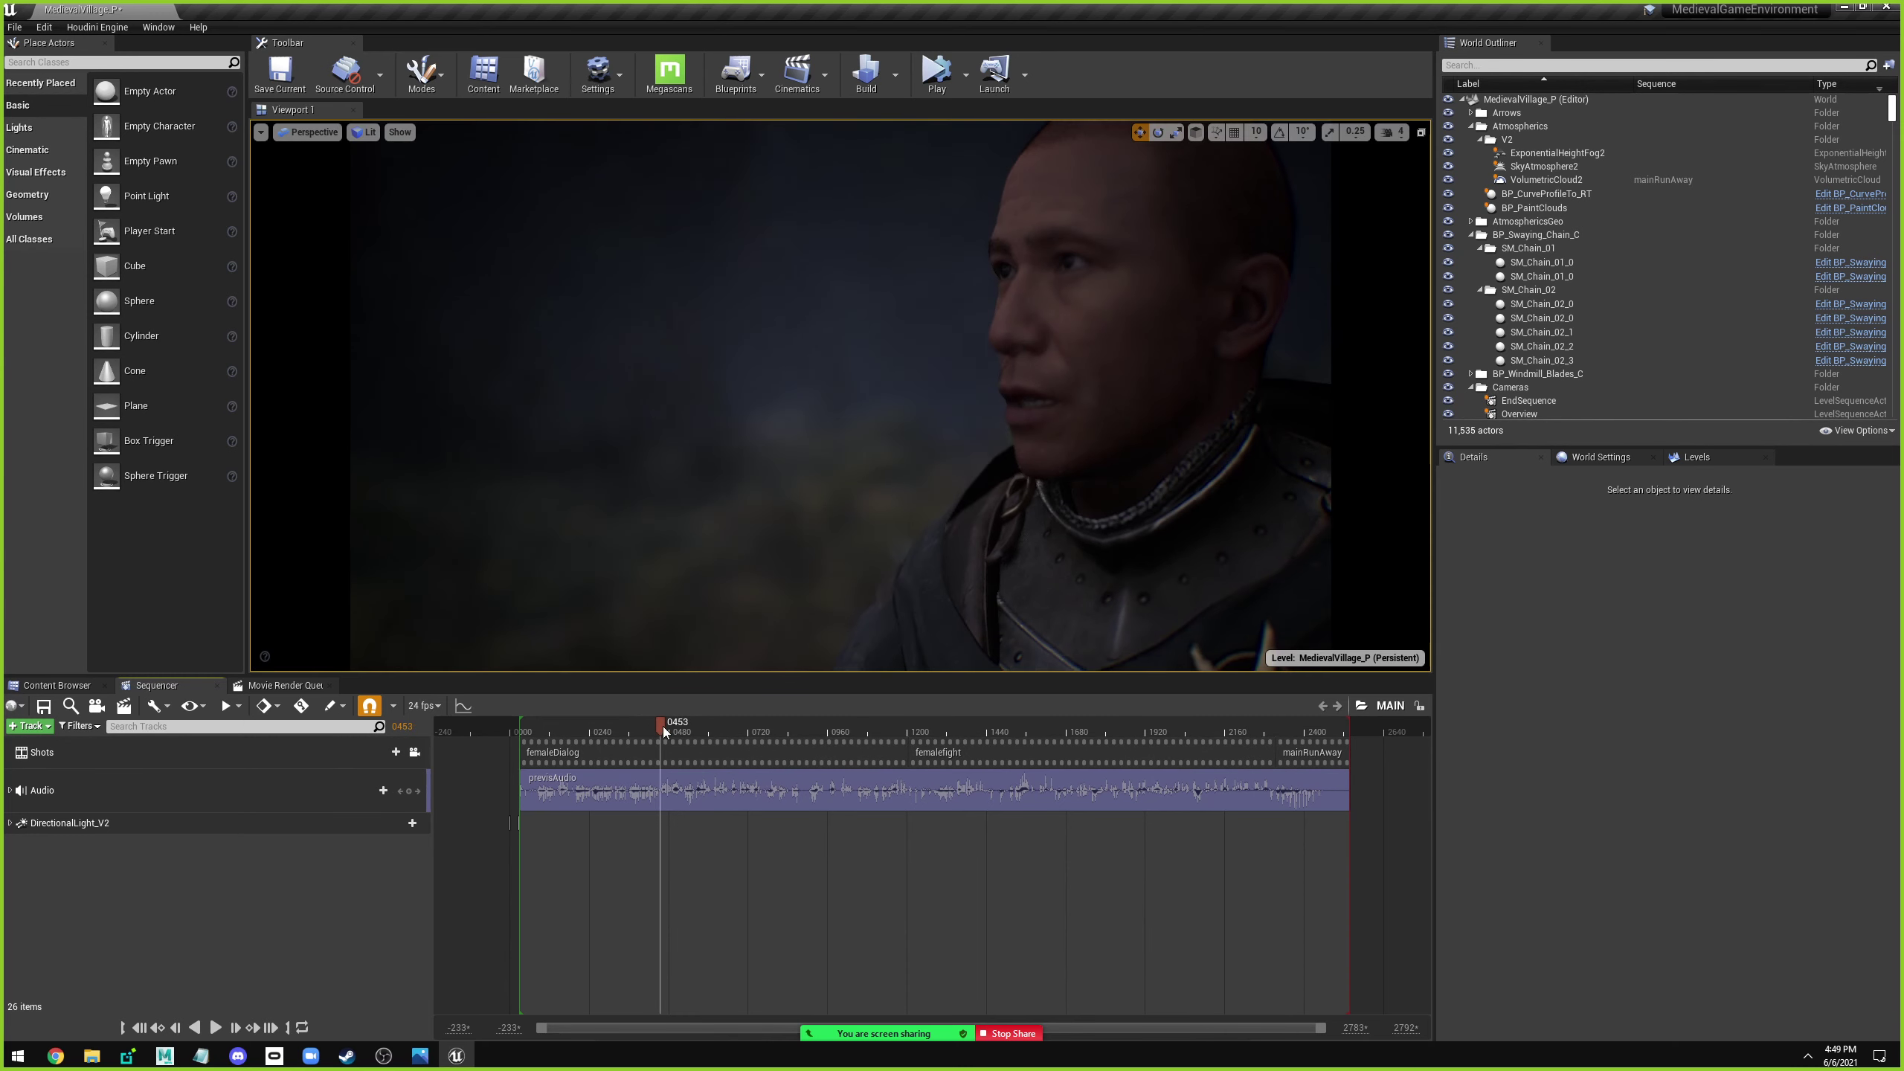
pyautogui.click(717, 725)
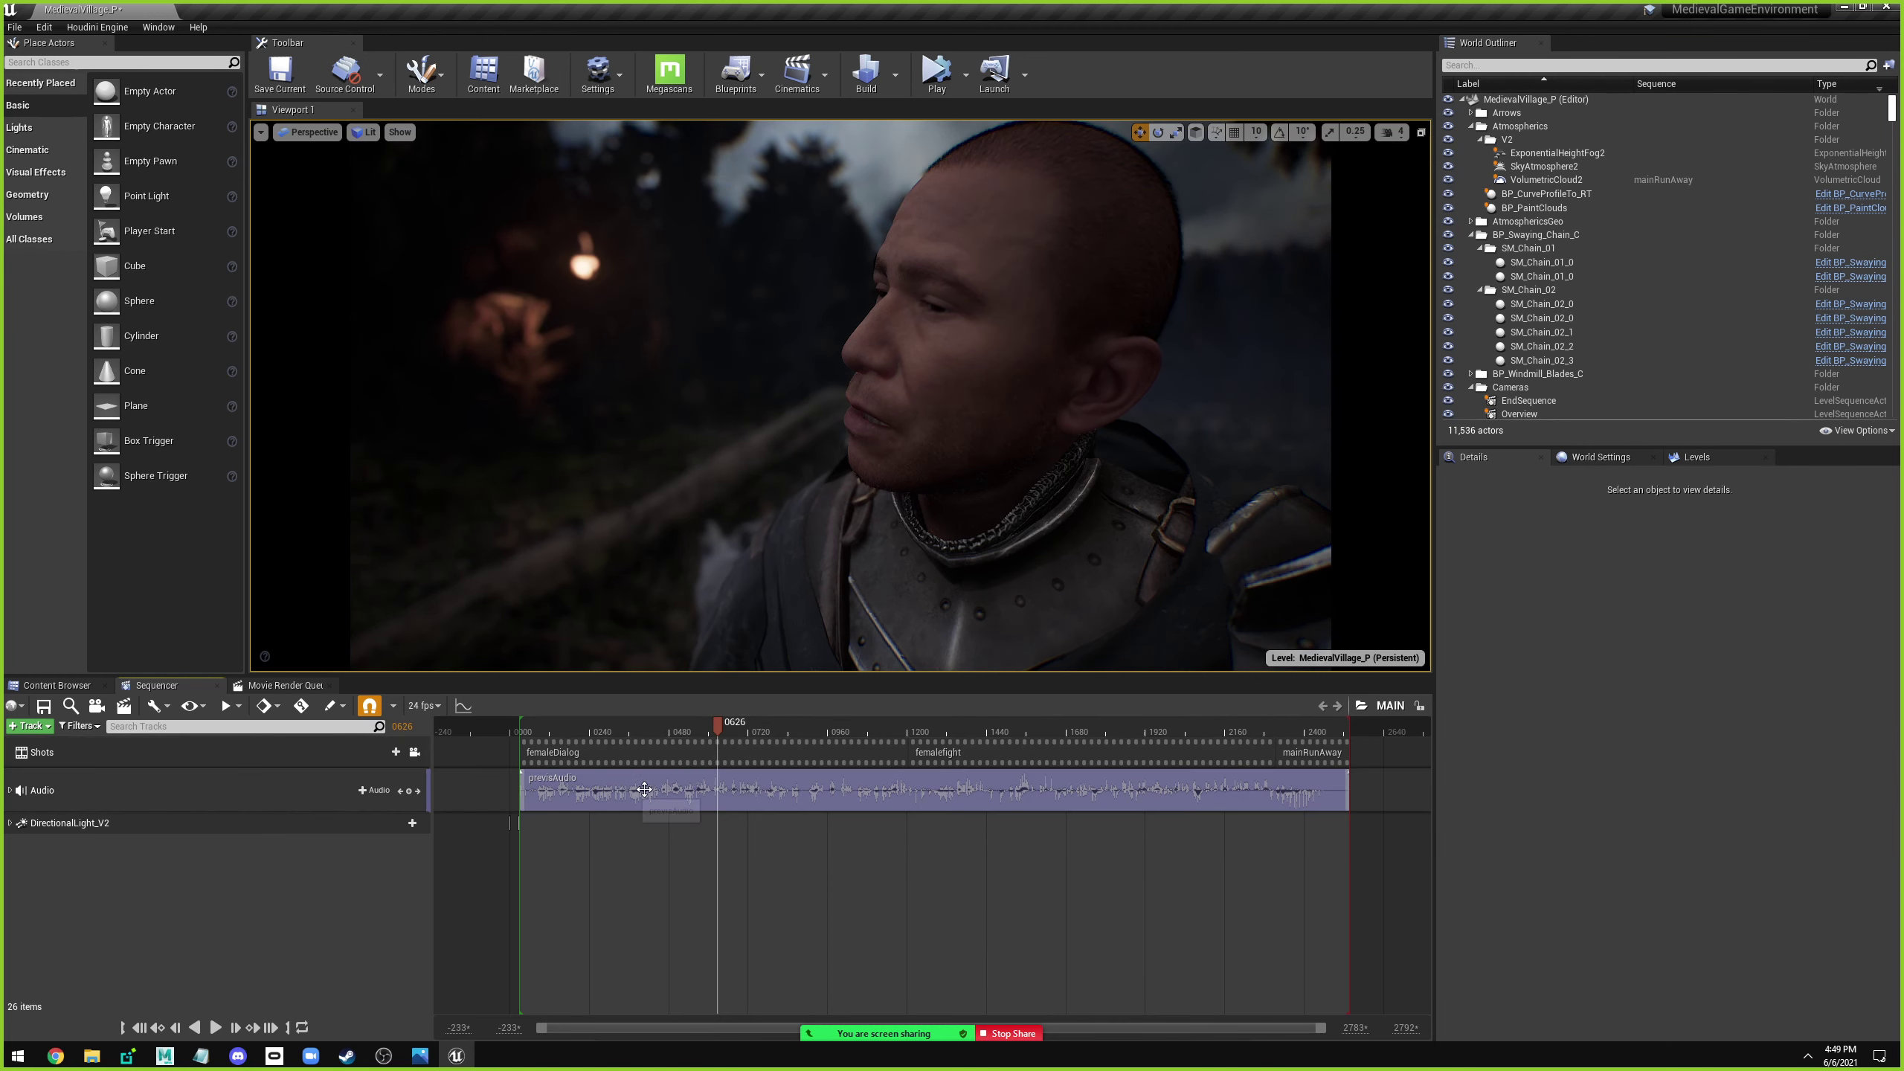
# Open the femaleDialog subsequence and expand the yuriHead track.
pyautogui.doubleClick(712, 752)
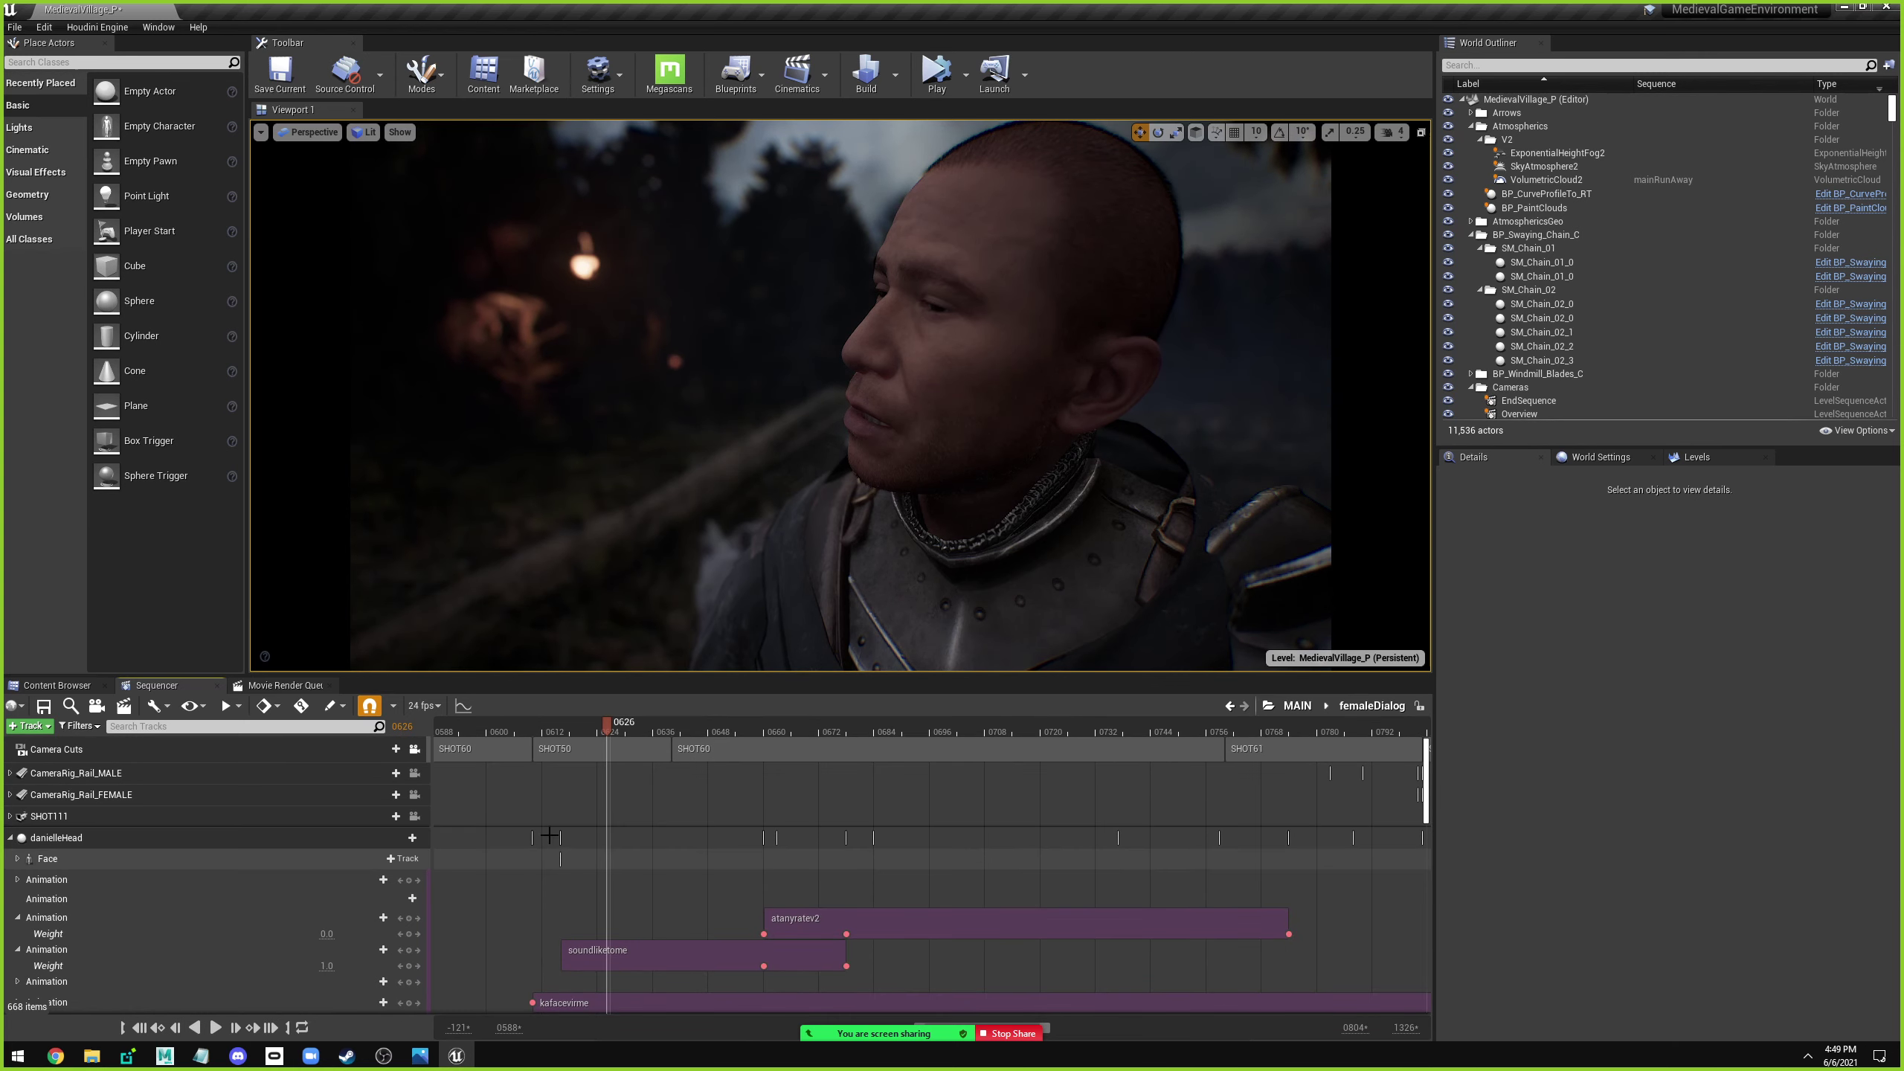
pyautogui.click(901, 389)
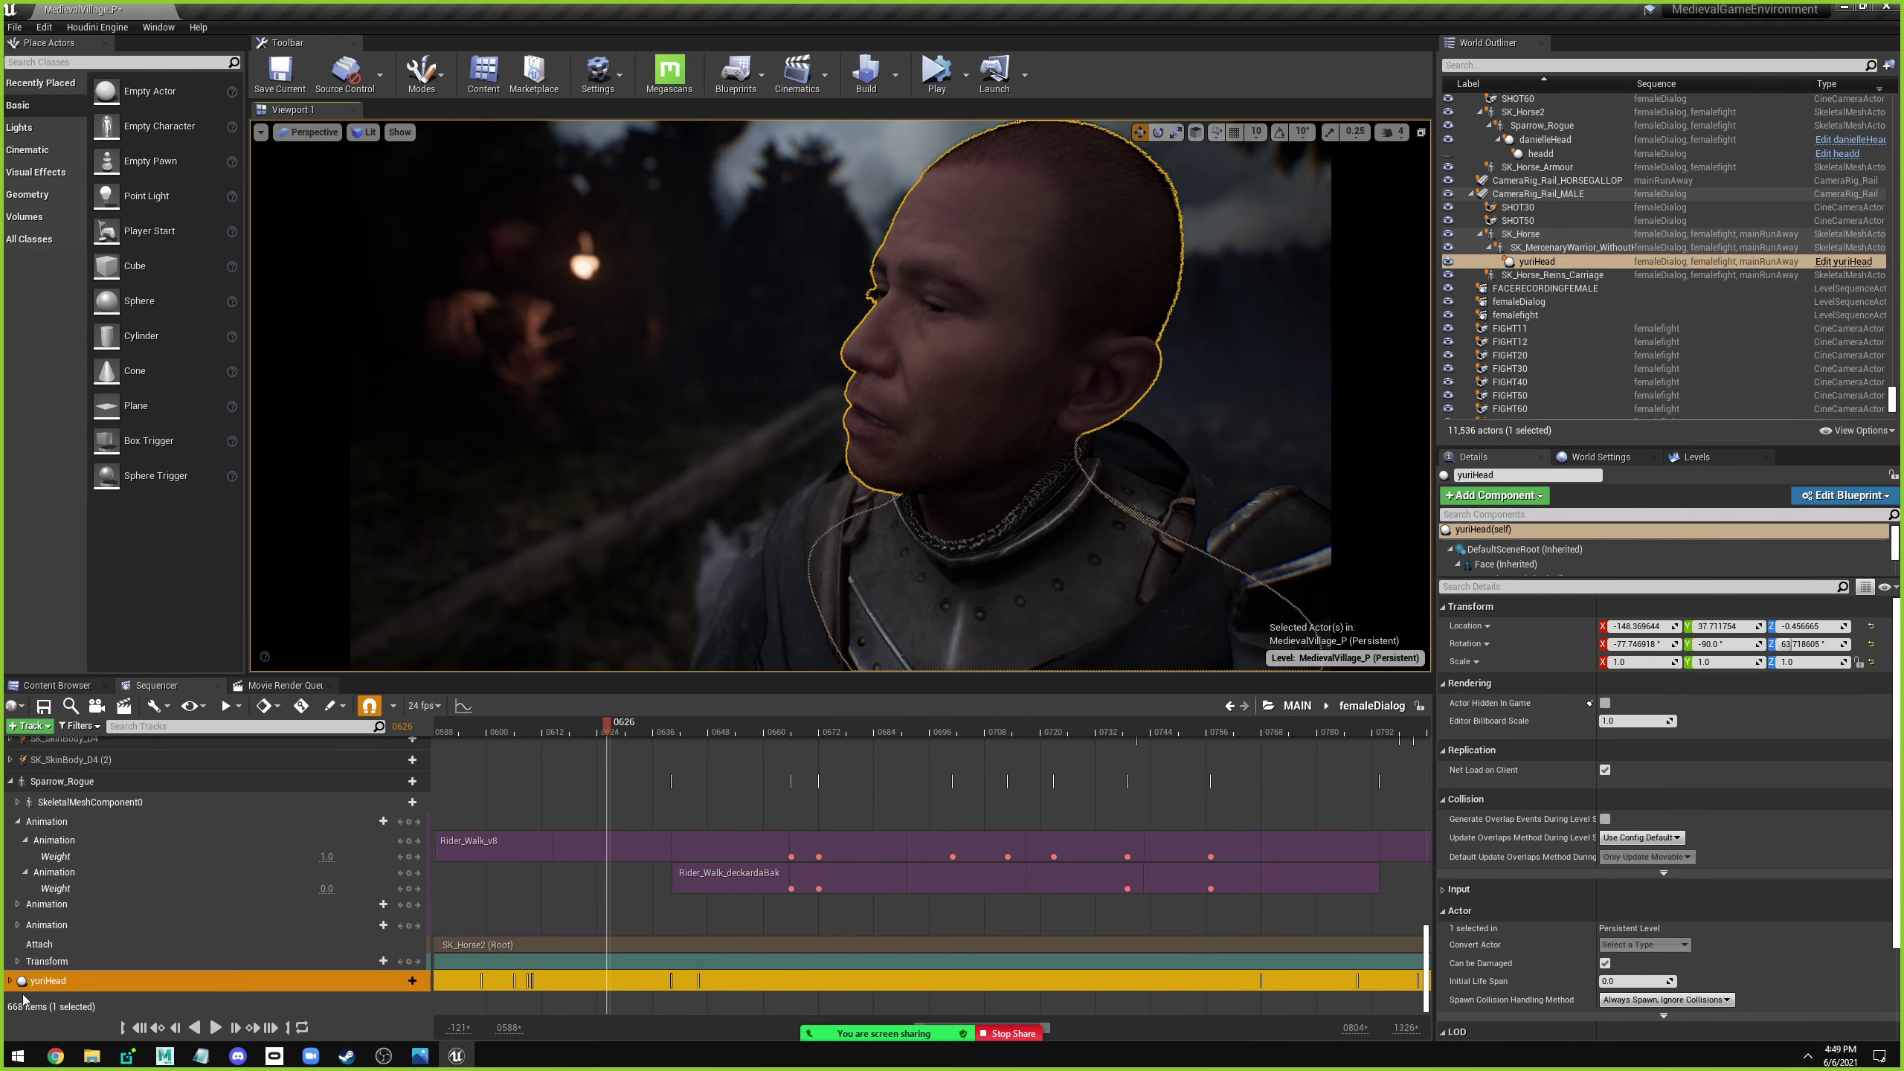
pyautogui.doubleClick(224, 981)
pyautogui.scroll(-3, 607, 923)
pyautogui.scroll(-2, 607, 923)
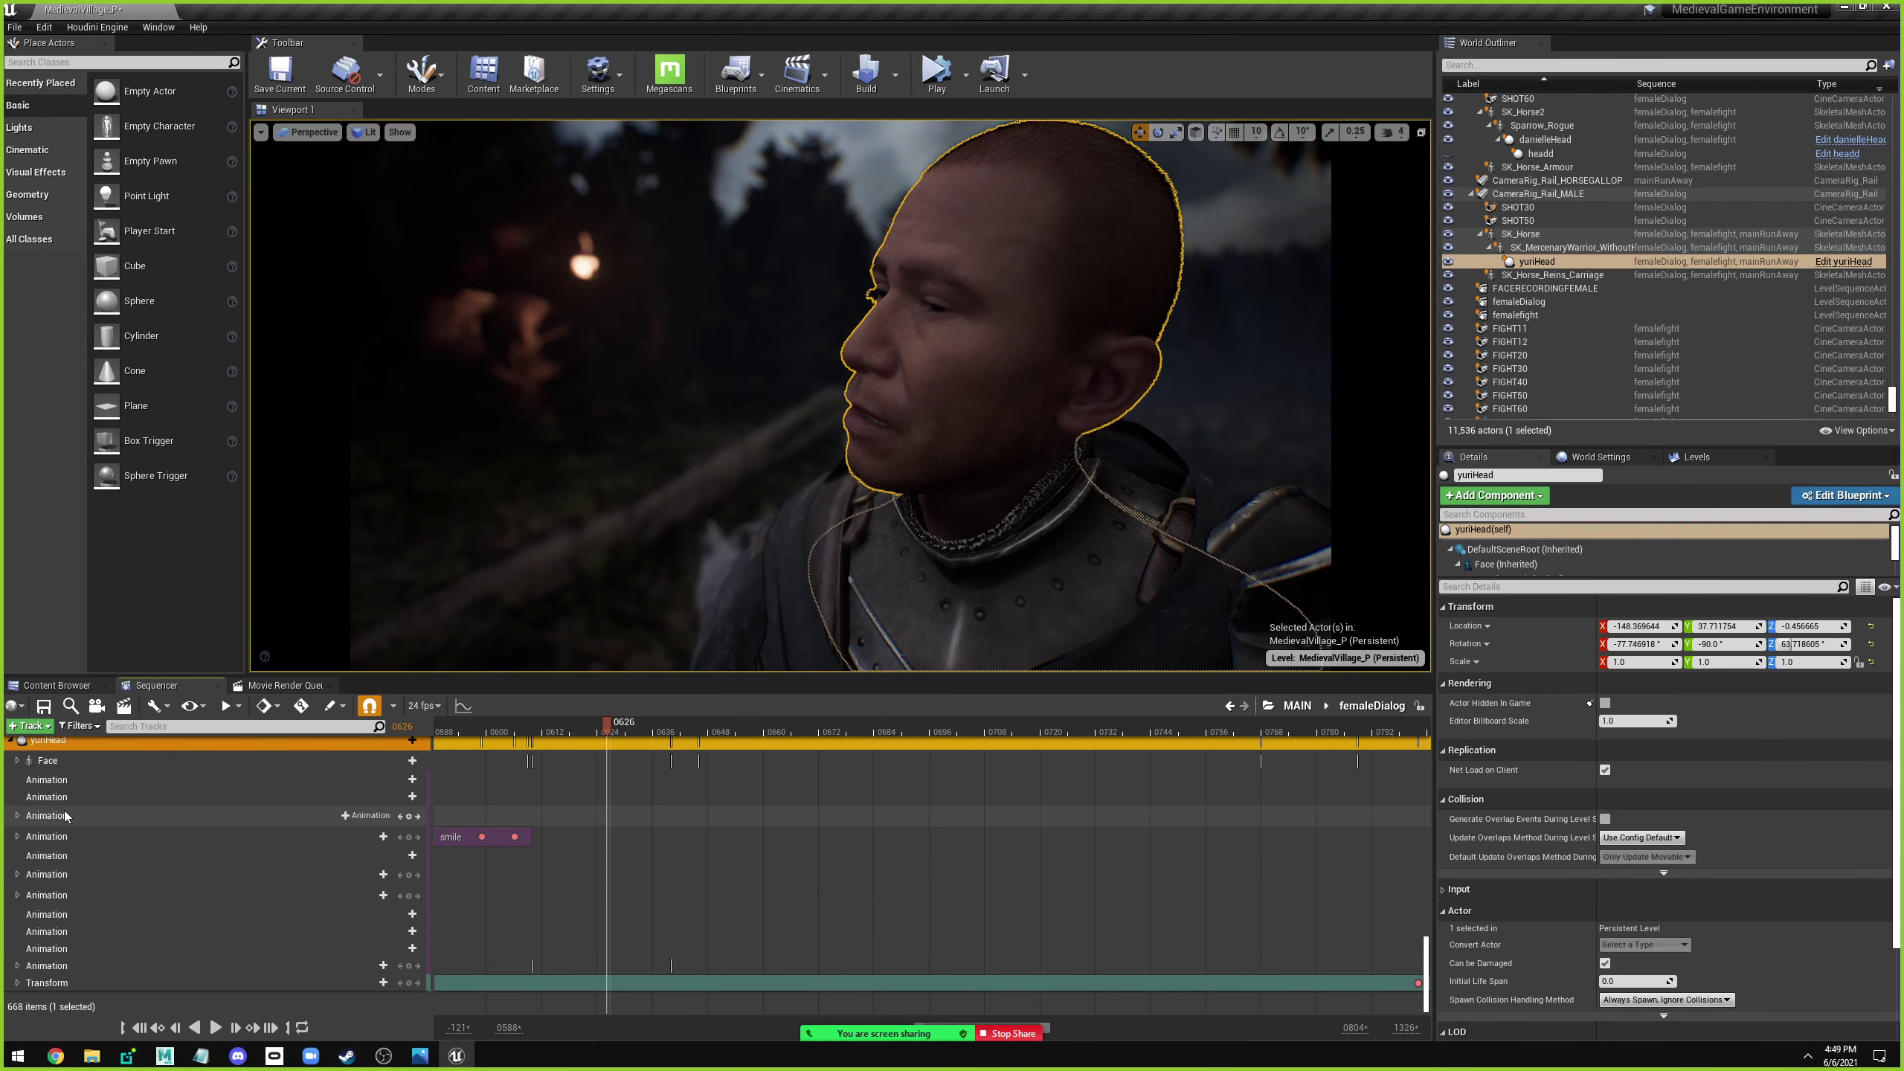
# Expand yuriHead's Animation tracks down to the kafacevirme clip.
pyautogui.click(15, 817)
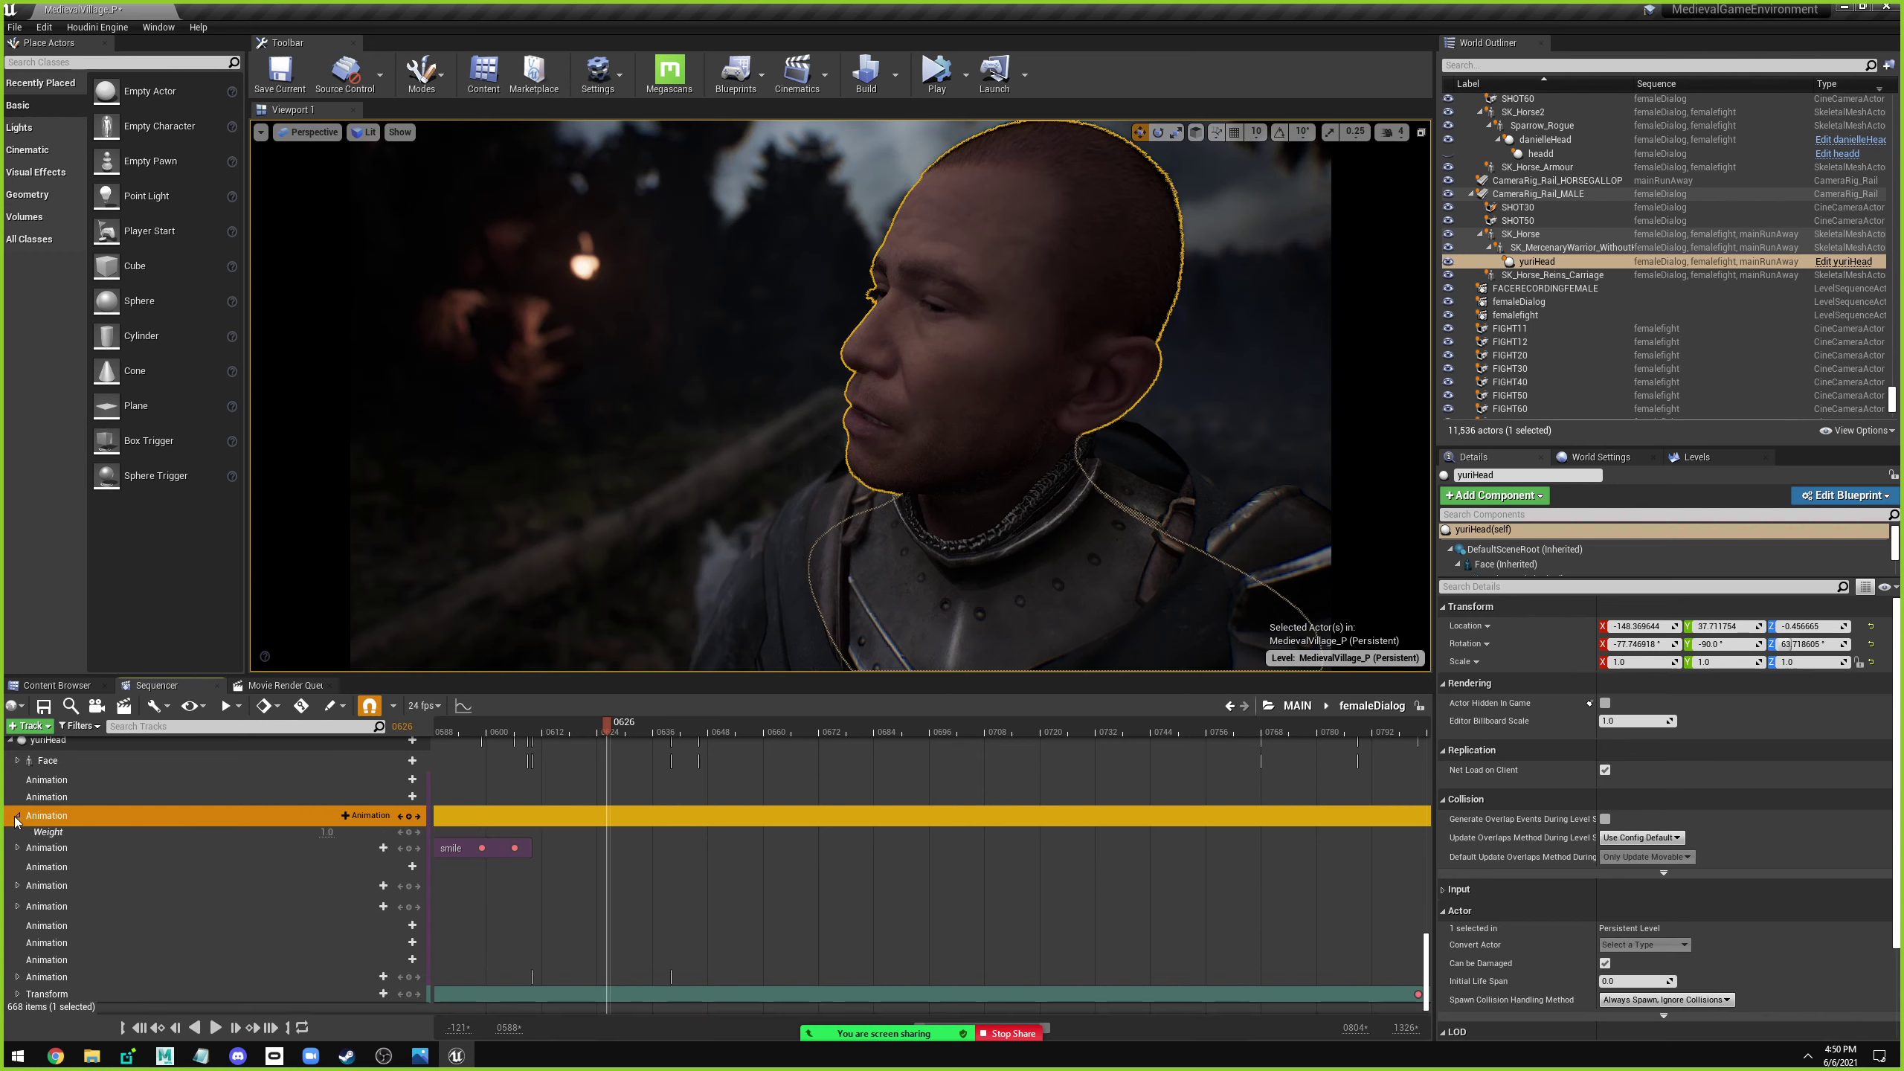
pyautogui.click(17, 847)
pyautogui.click(17, 896)
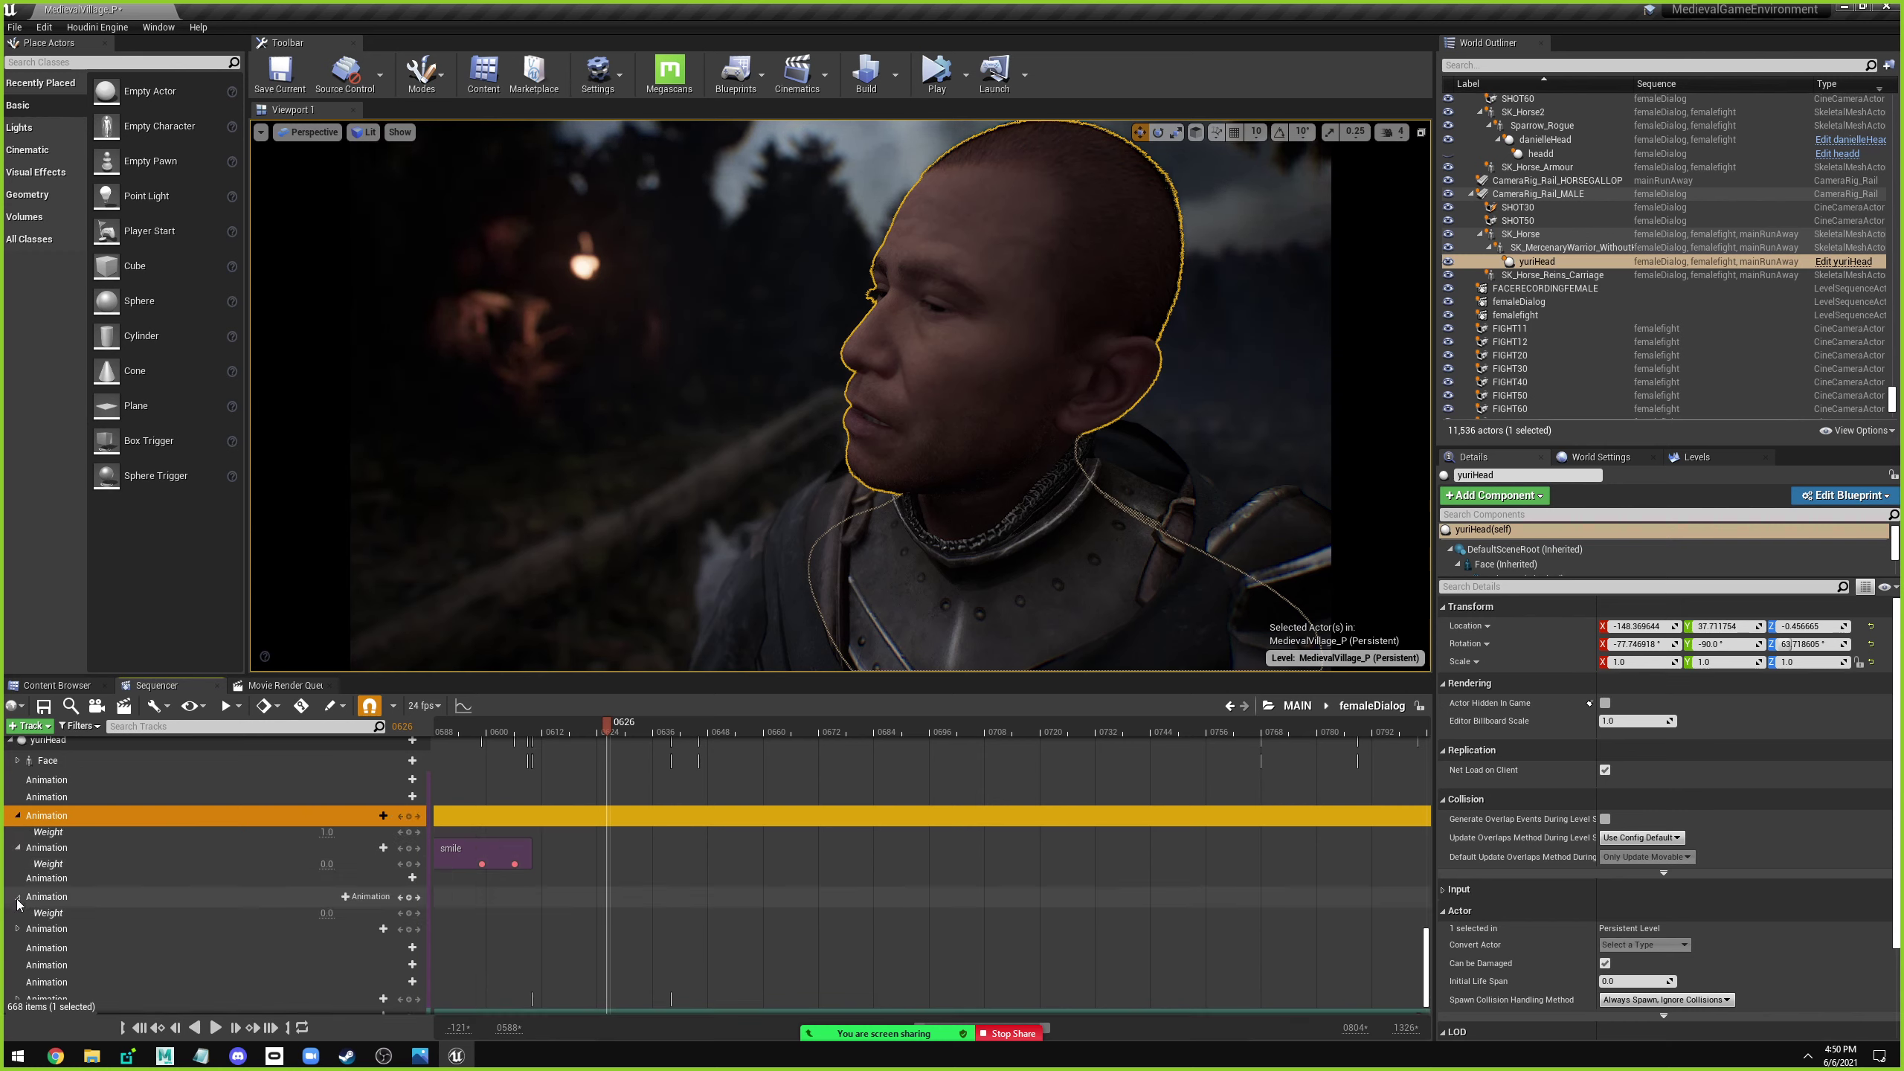
pyautogui.click(18, 928)
pyautogui.scroll(-1, 22, 958)
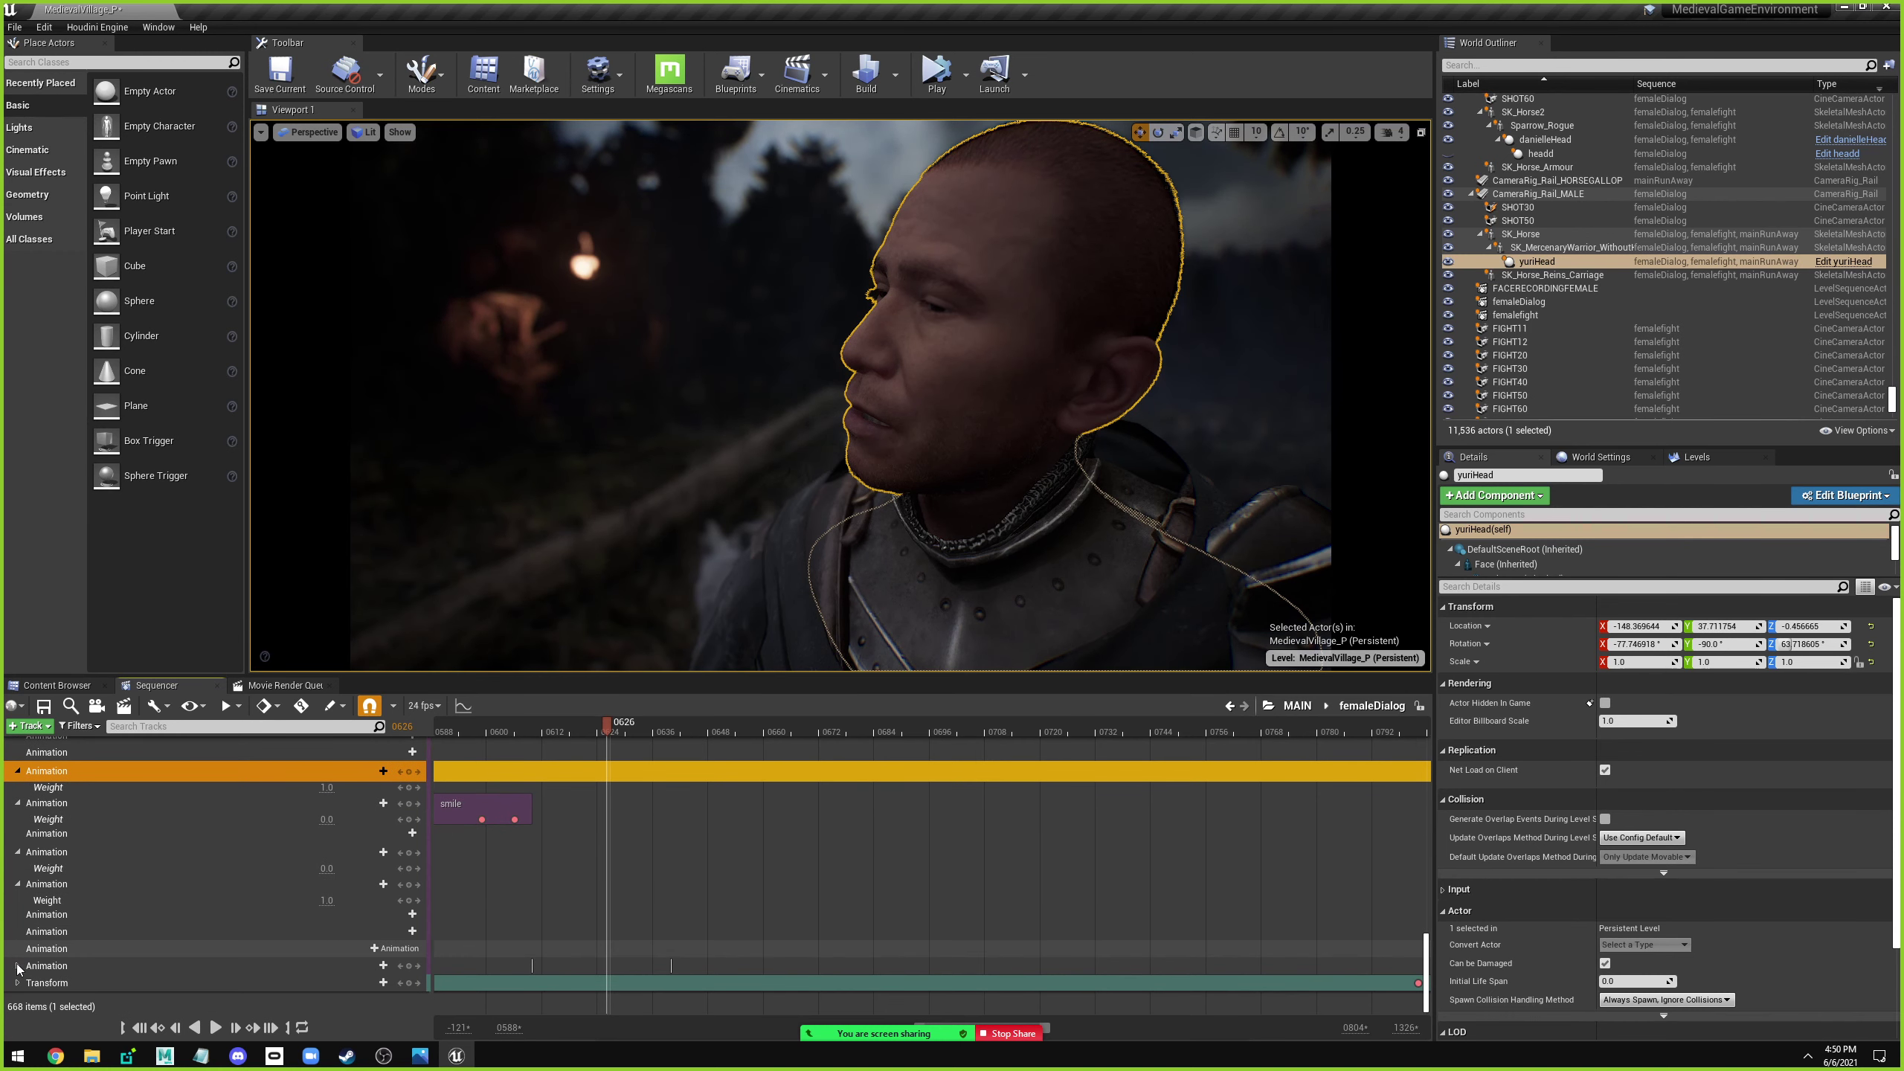
pyautogui.click(18, 966)
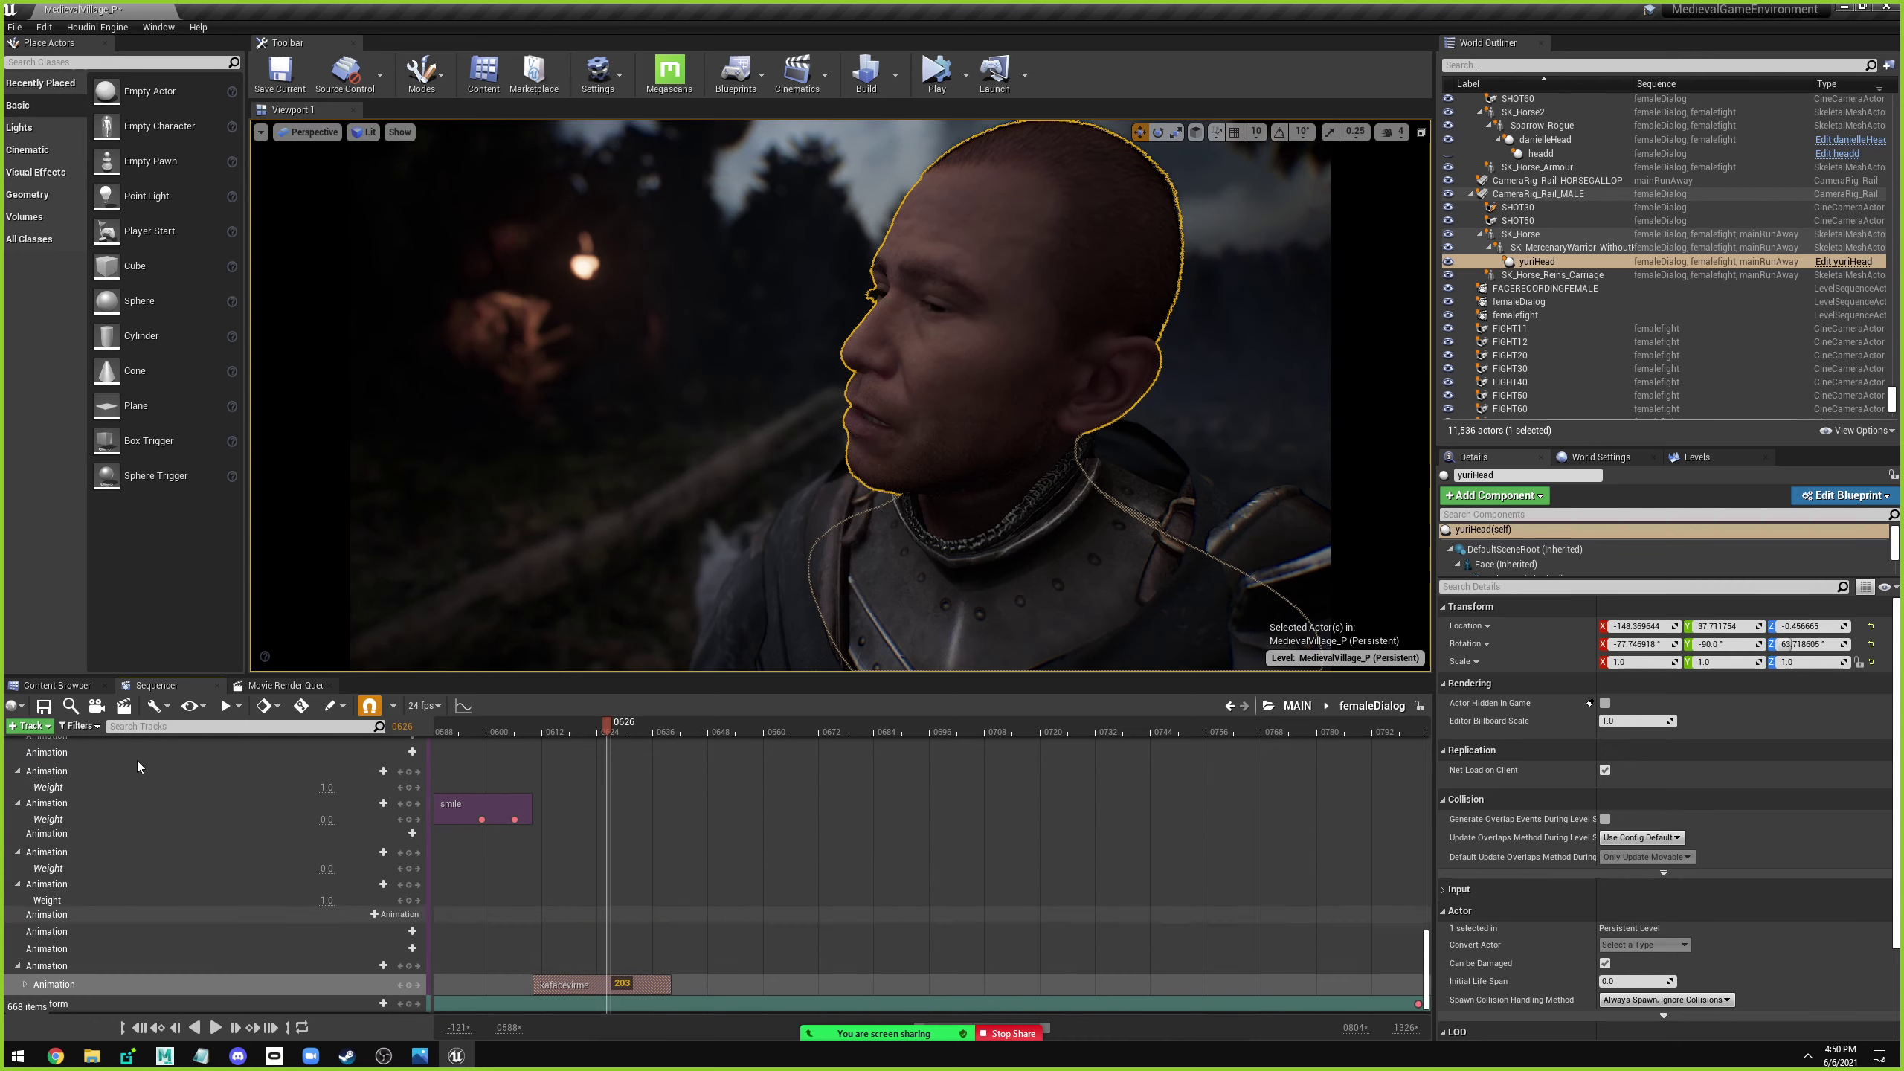
# Search the Content root for 'kafacev' to list the kafacevirme animations.
pyautogui.click(57, 685)
pyautogui.click(188, 749)
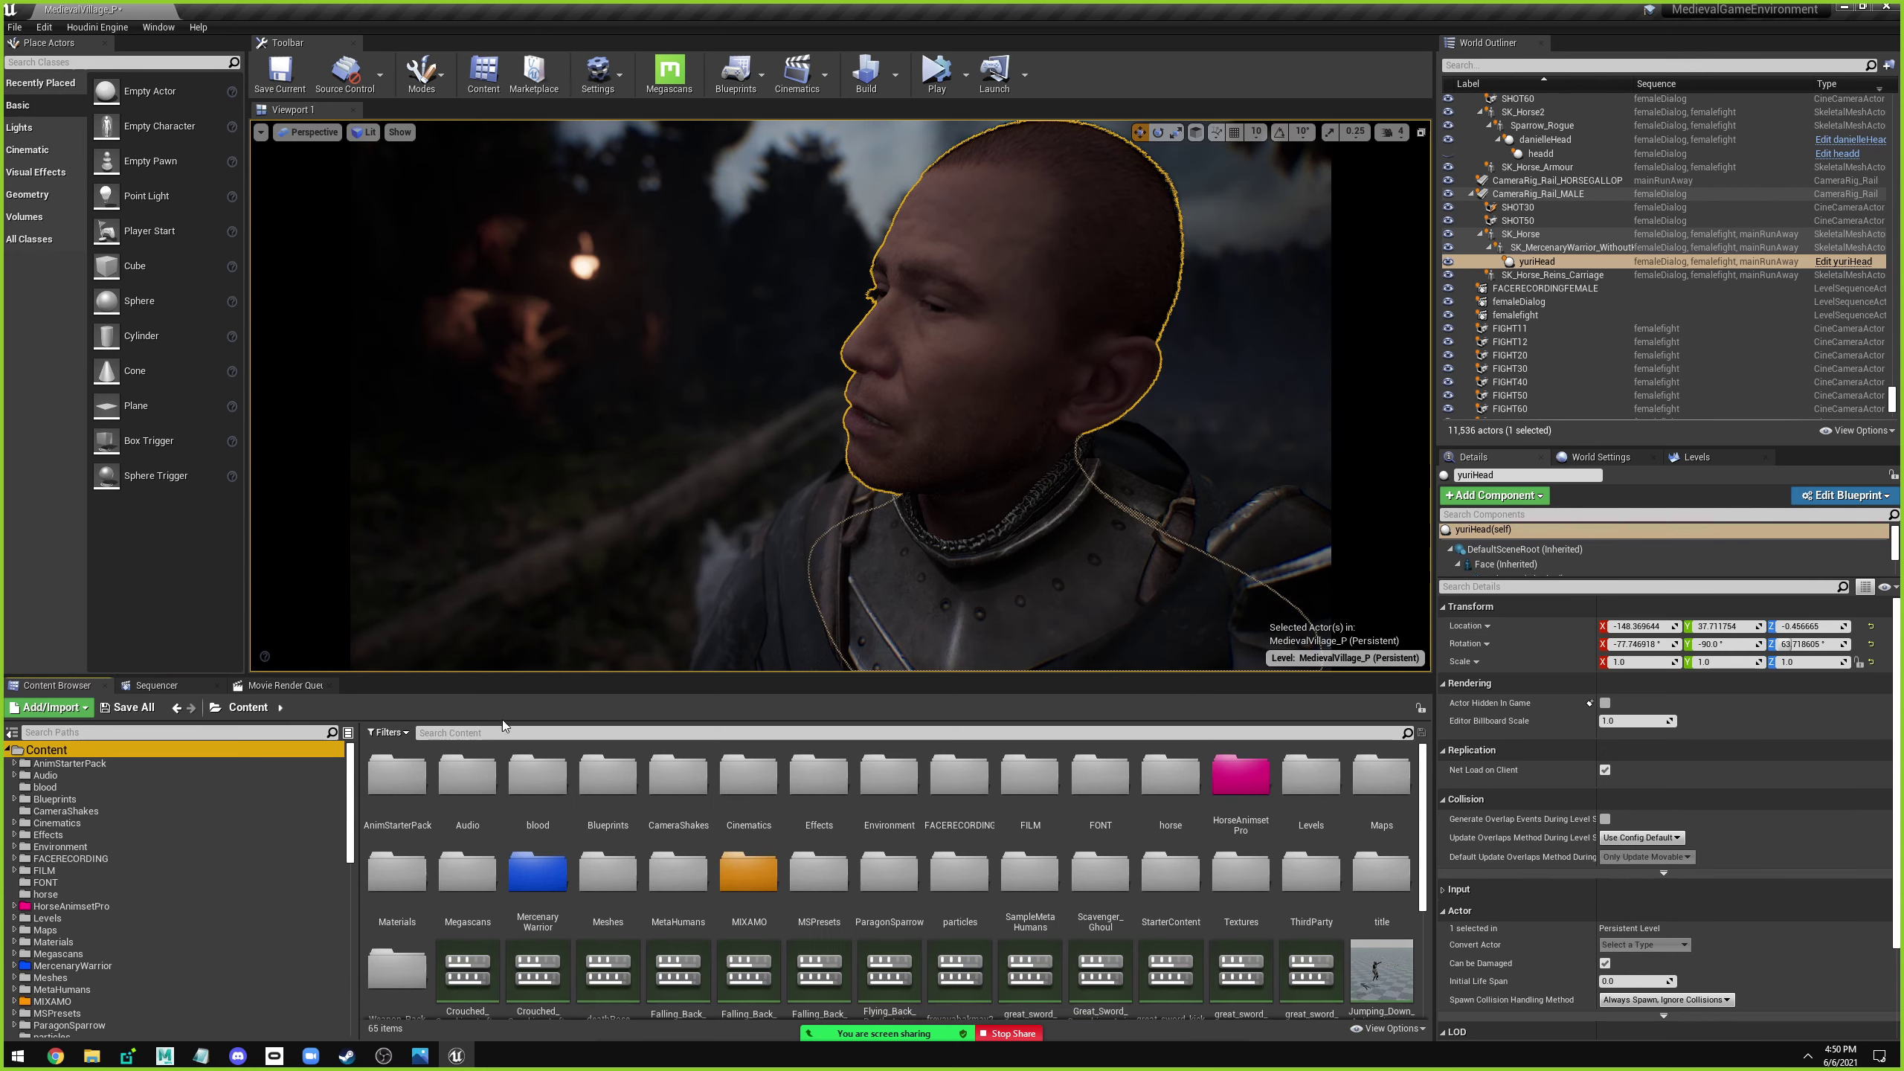
pyautogui.click(499, 732)
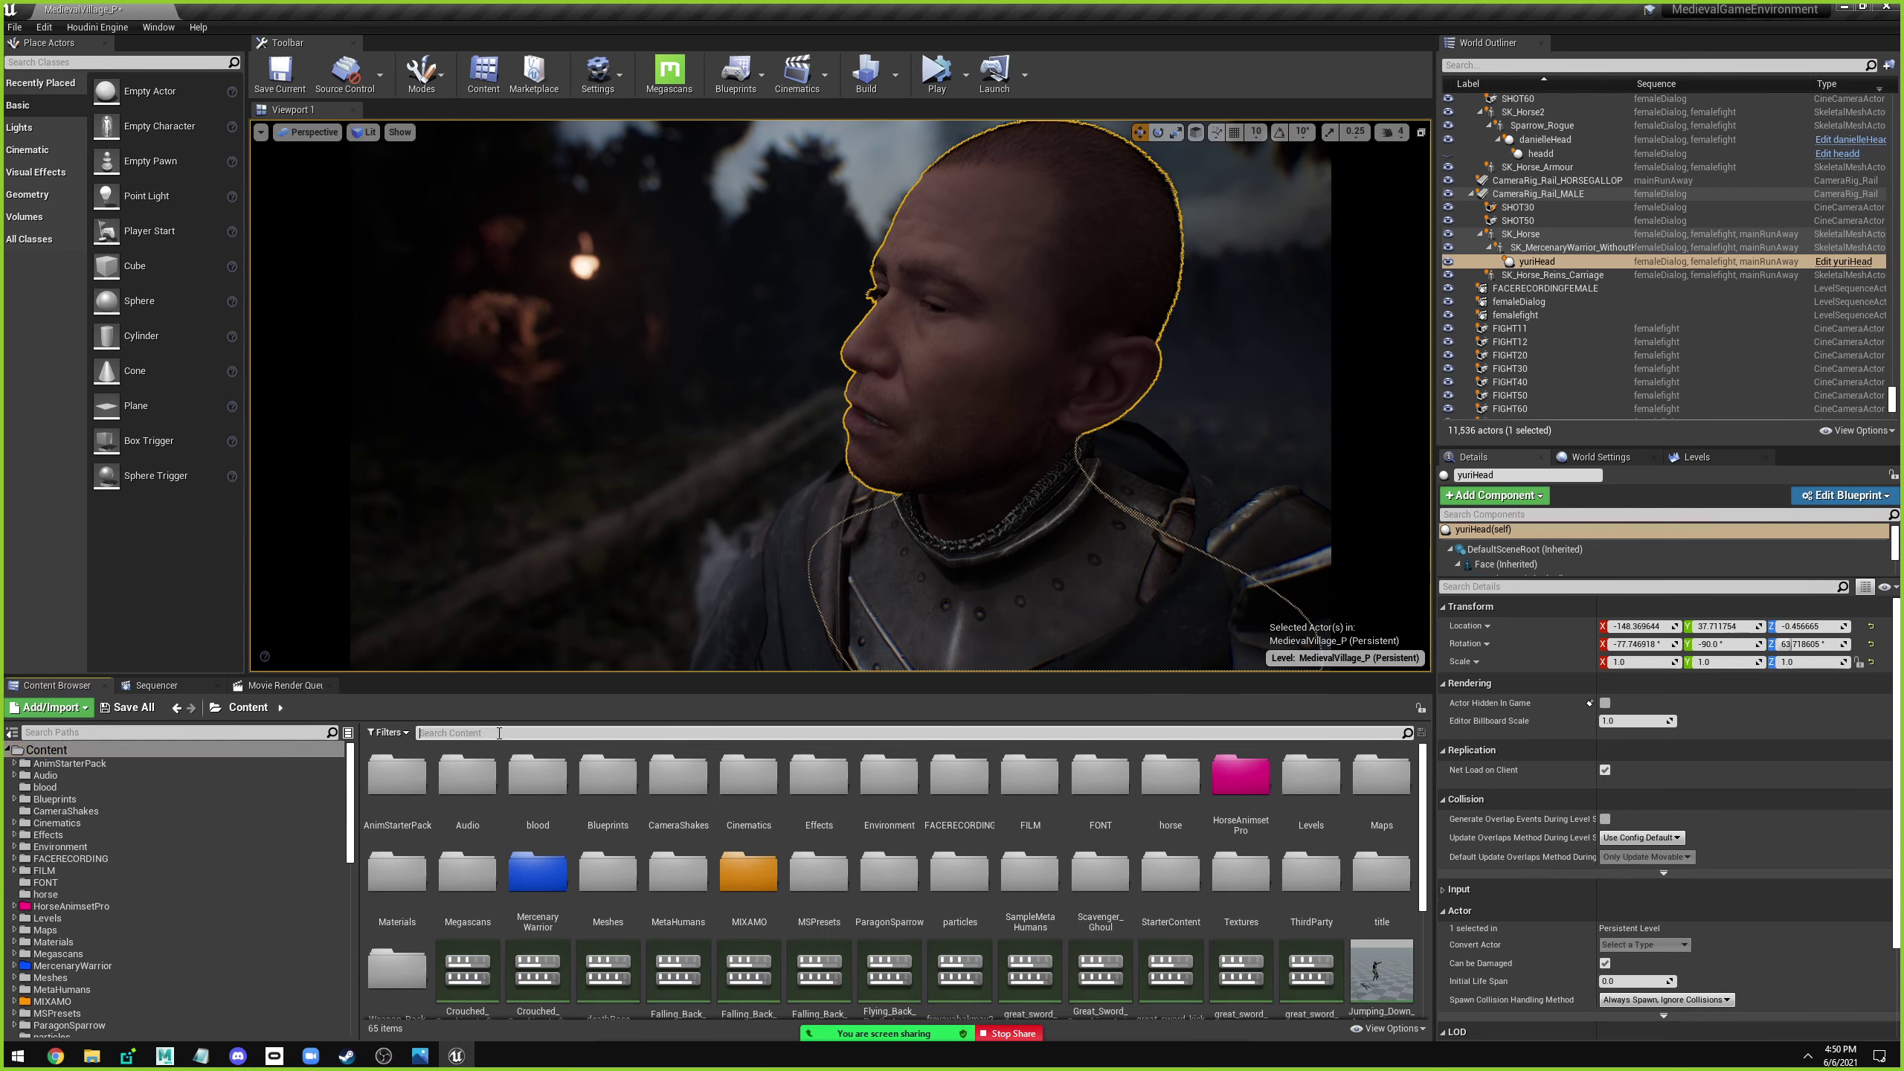
pyautogui.click(441, 731)
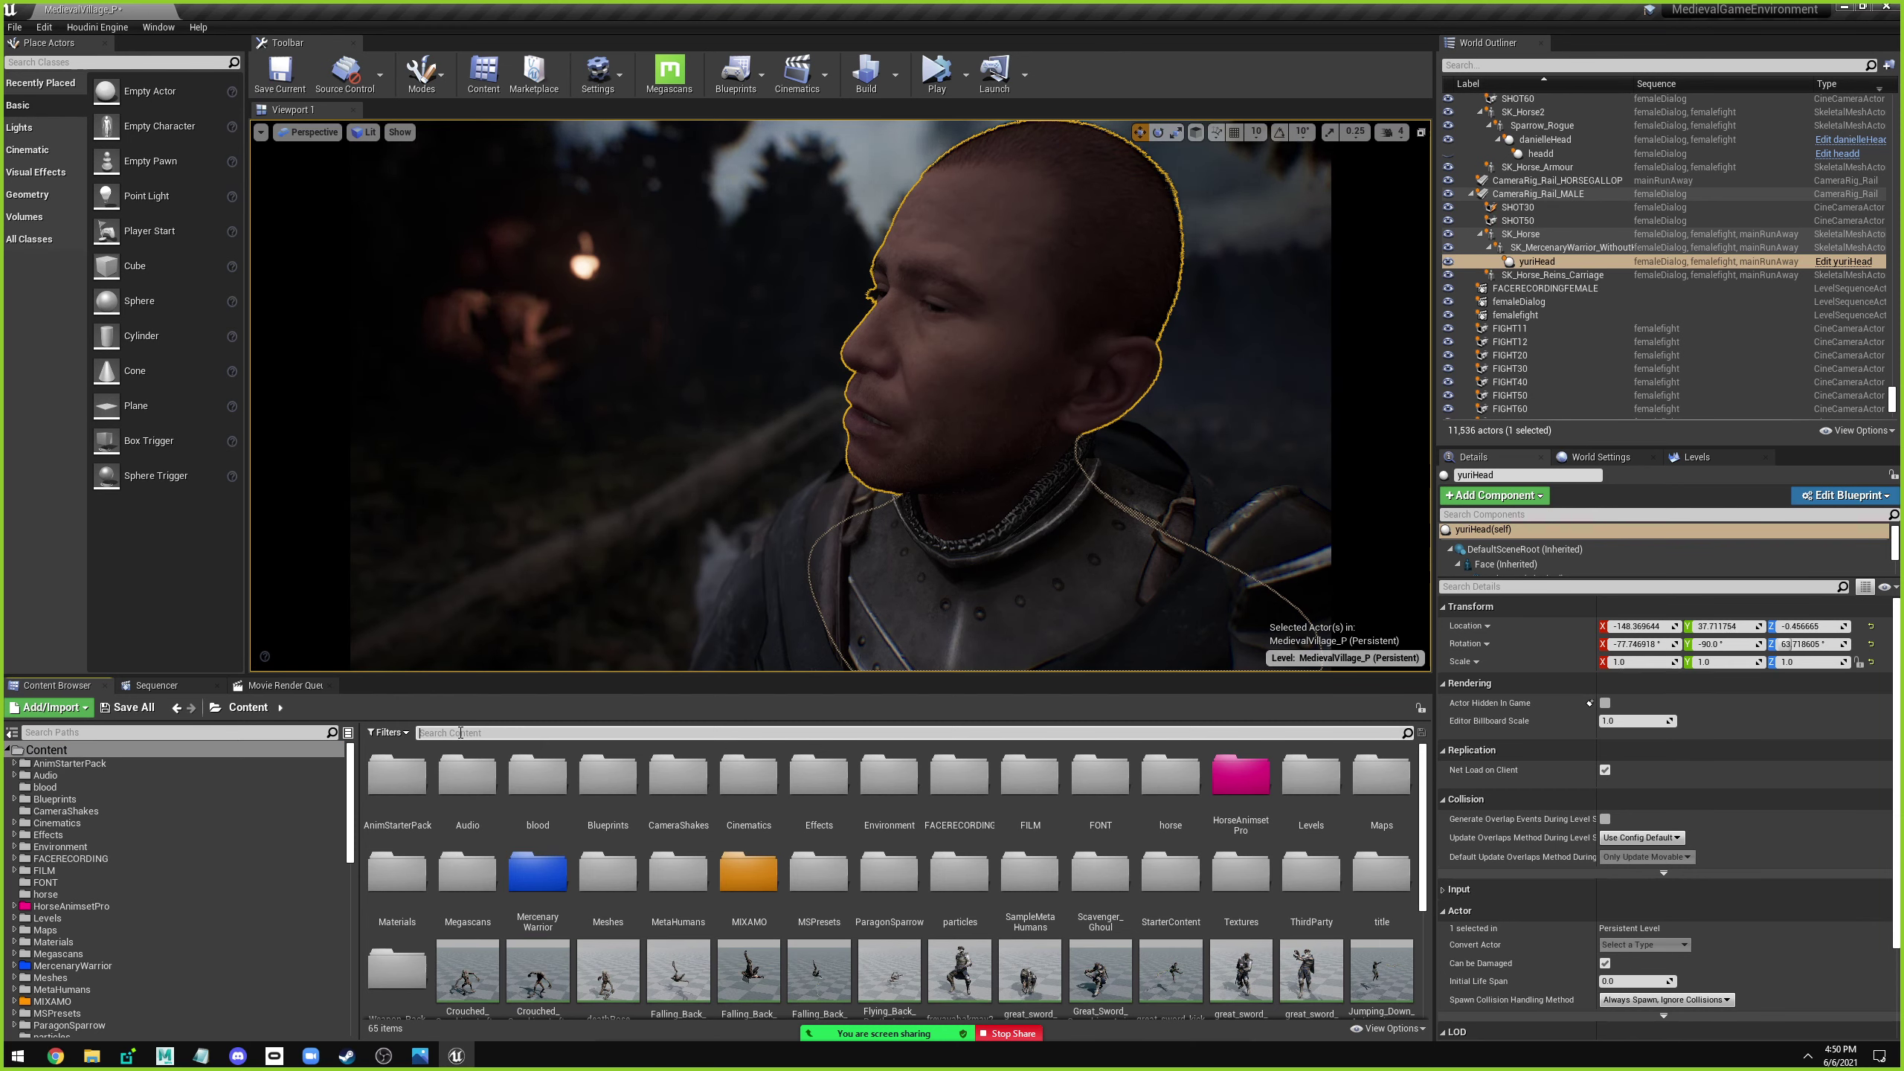
pyautogui.write('kafa')
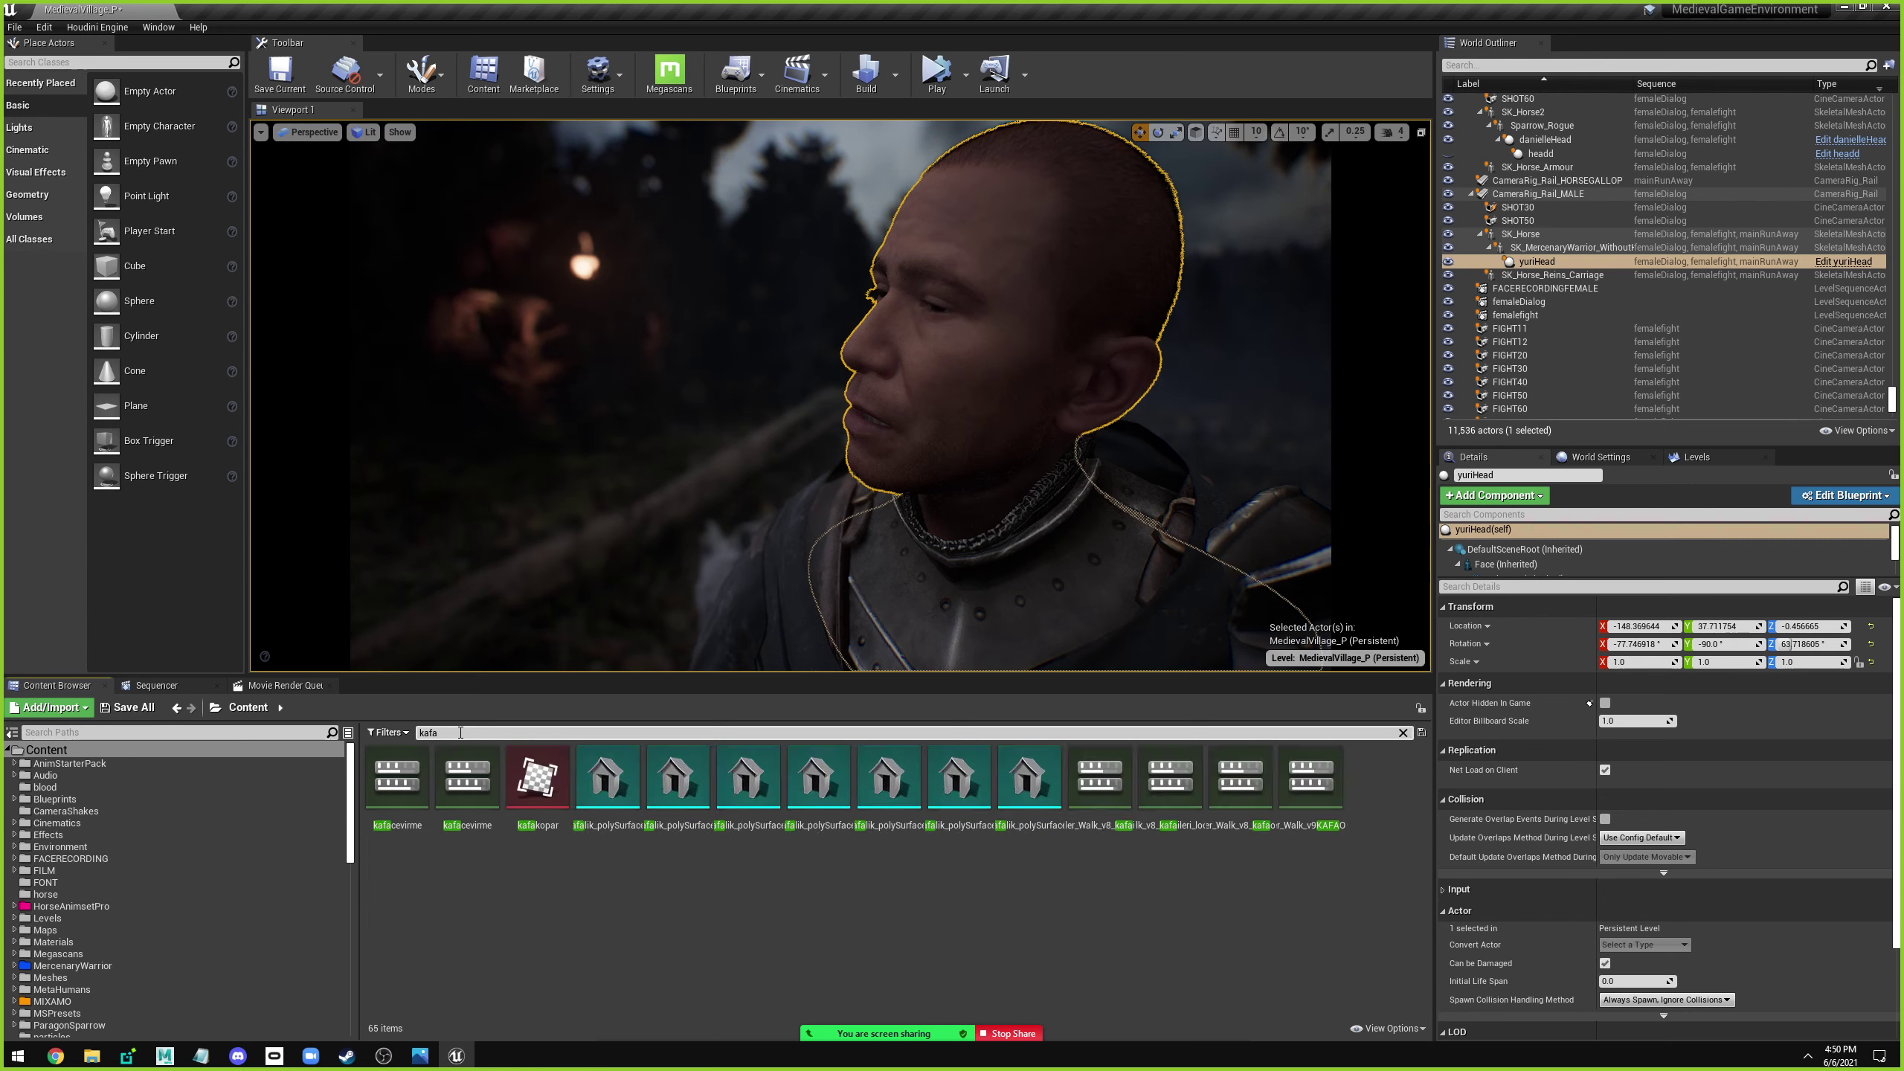
pyautogui.write('cevime')
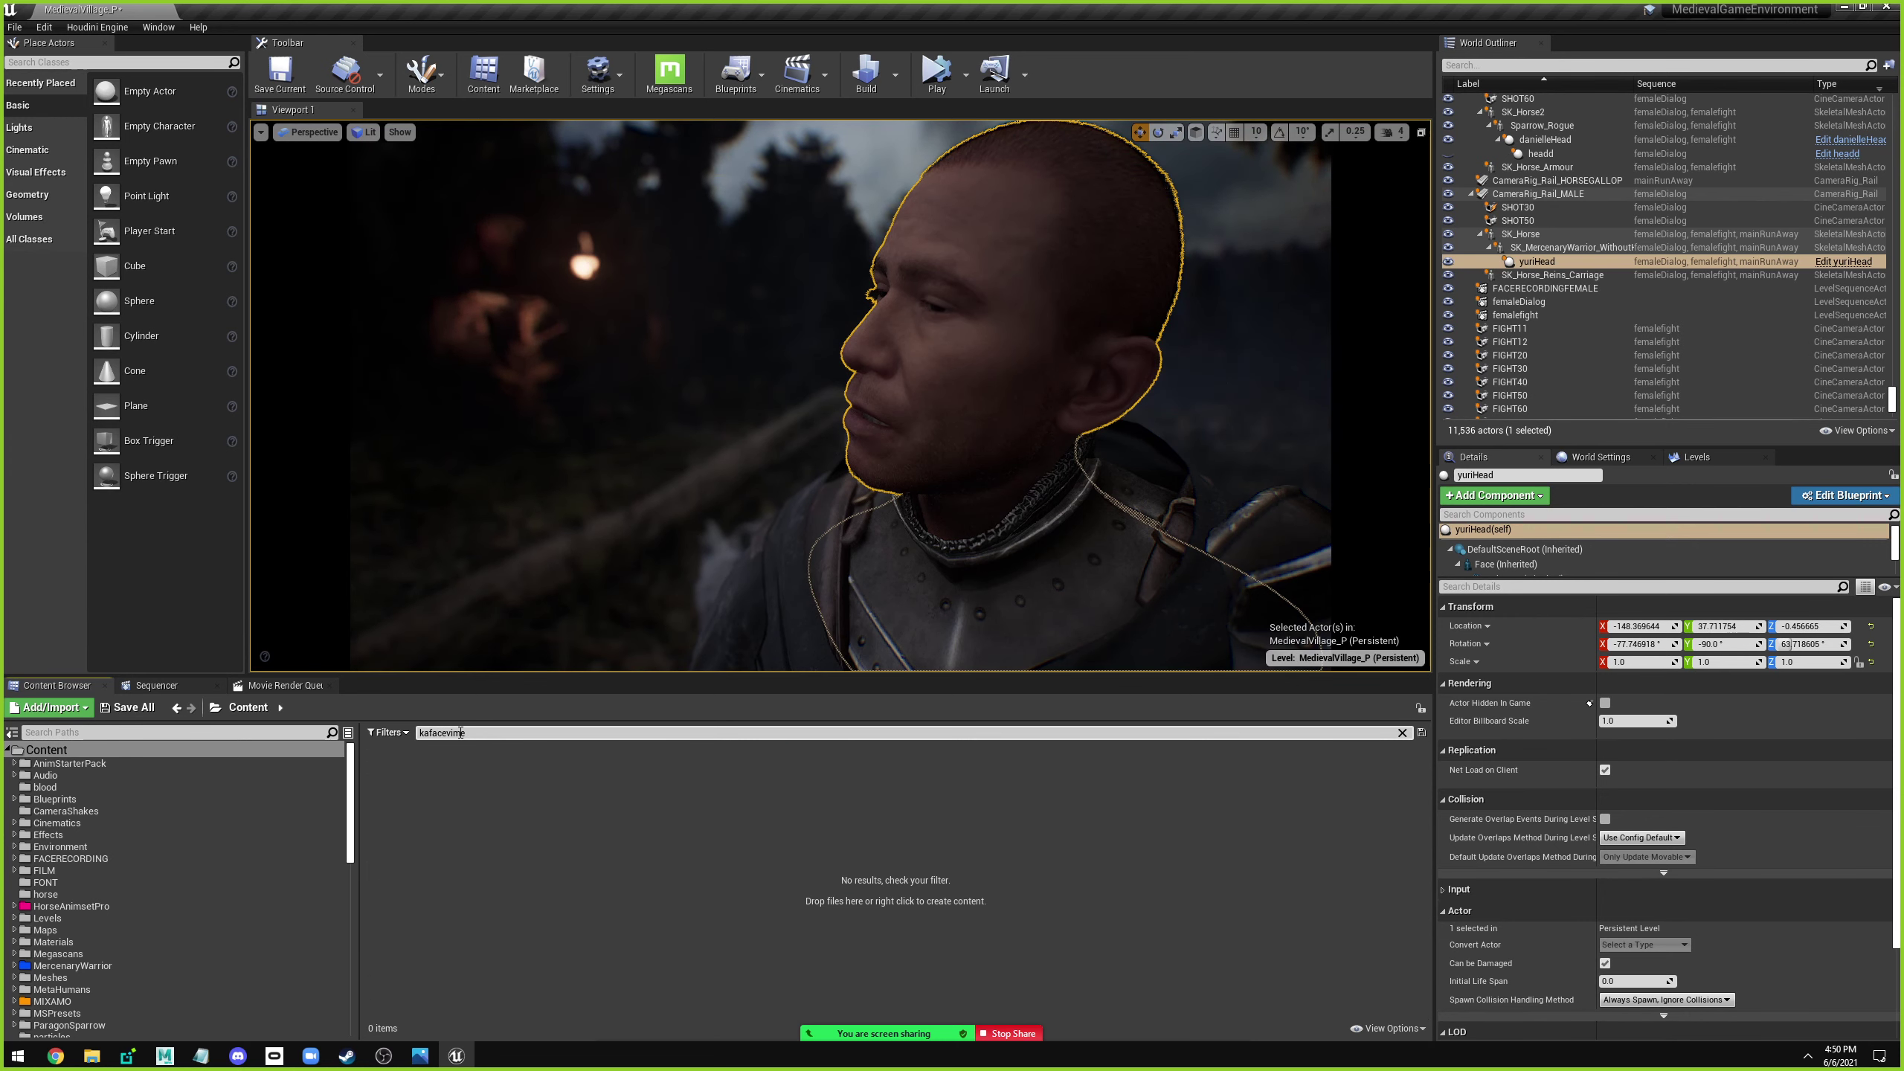
pyautogui.press('BackSpace')
pyautogui.press('BackSpace')
pyautogui.press('BackSpace')
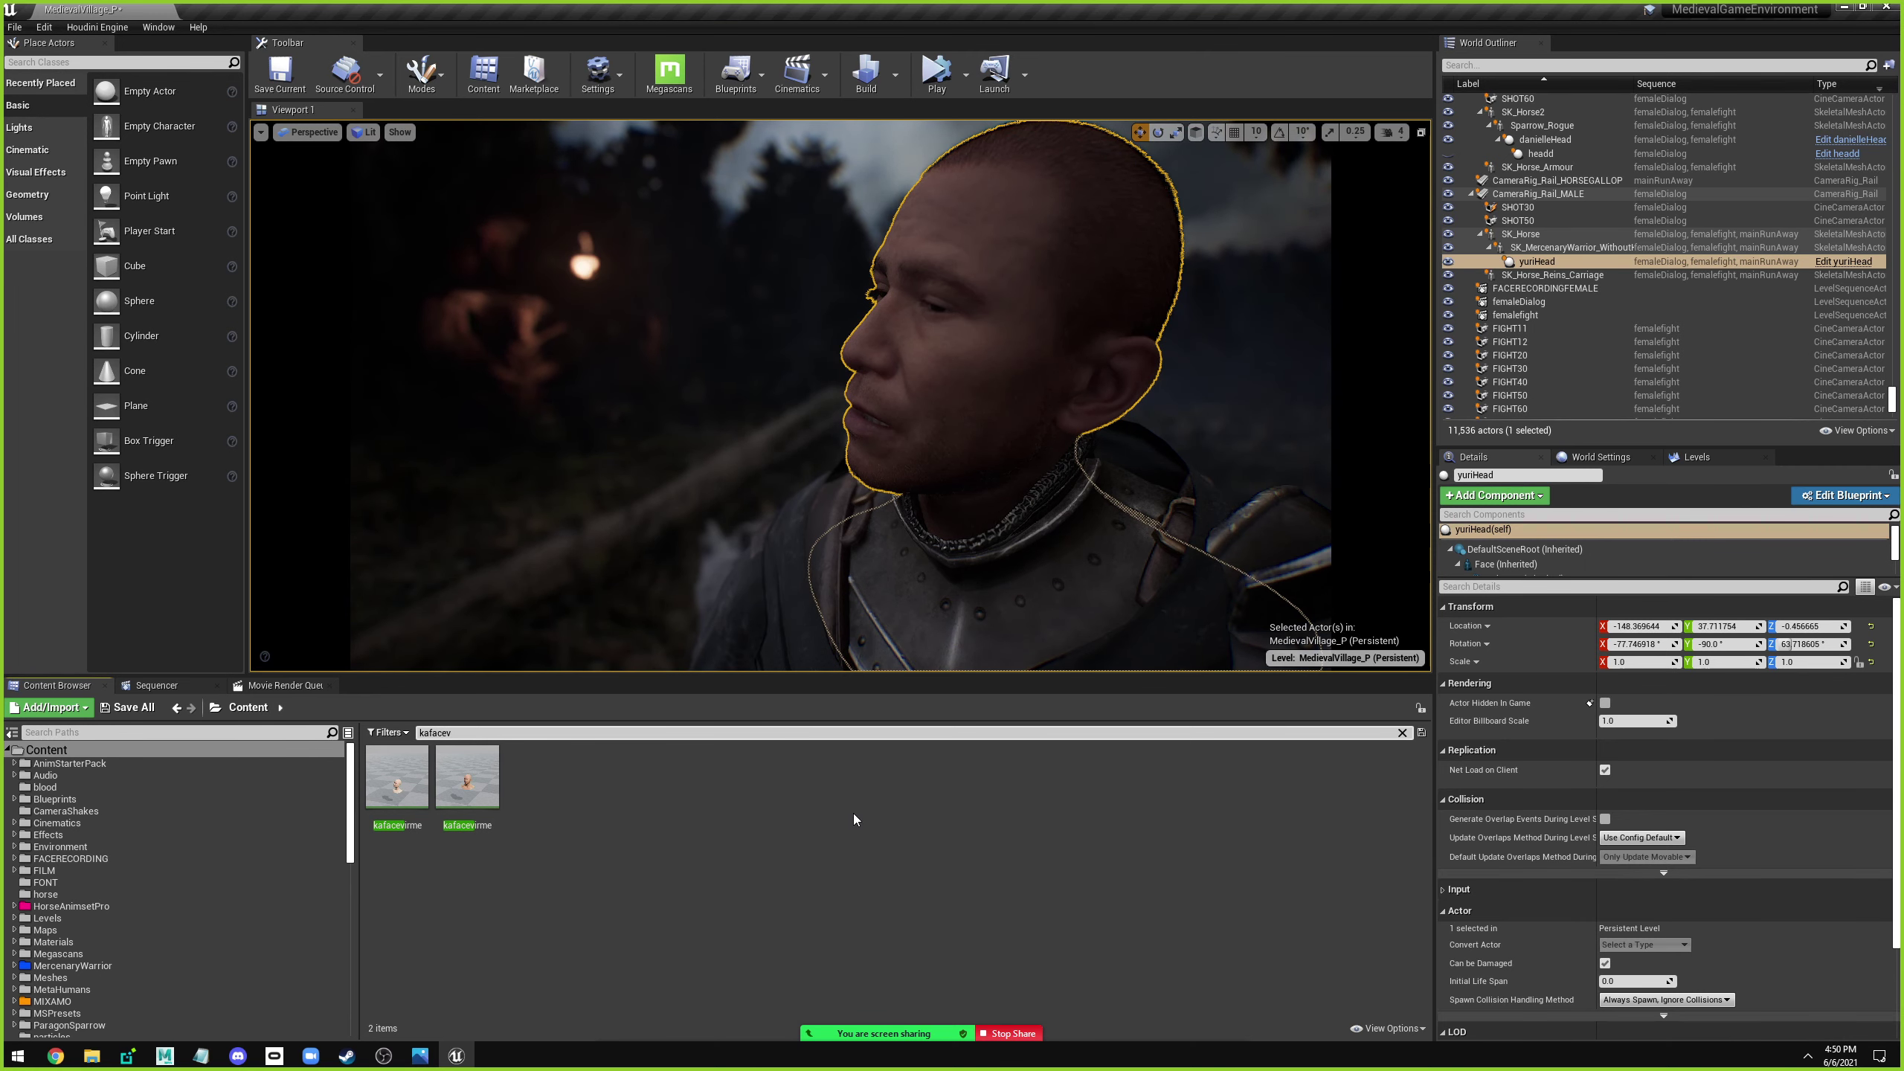
# Browse the Filters menu's asset types without applying any filter.
pyautogui.click(411, 738)
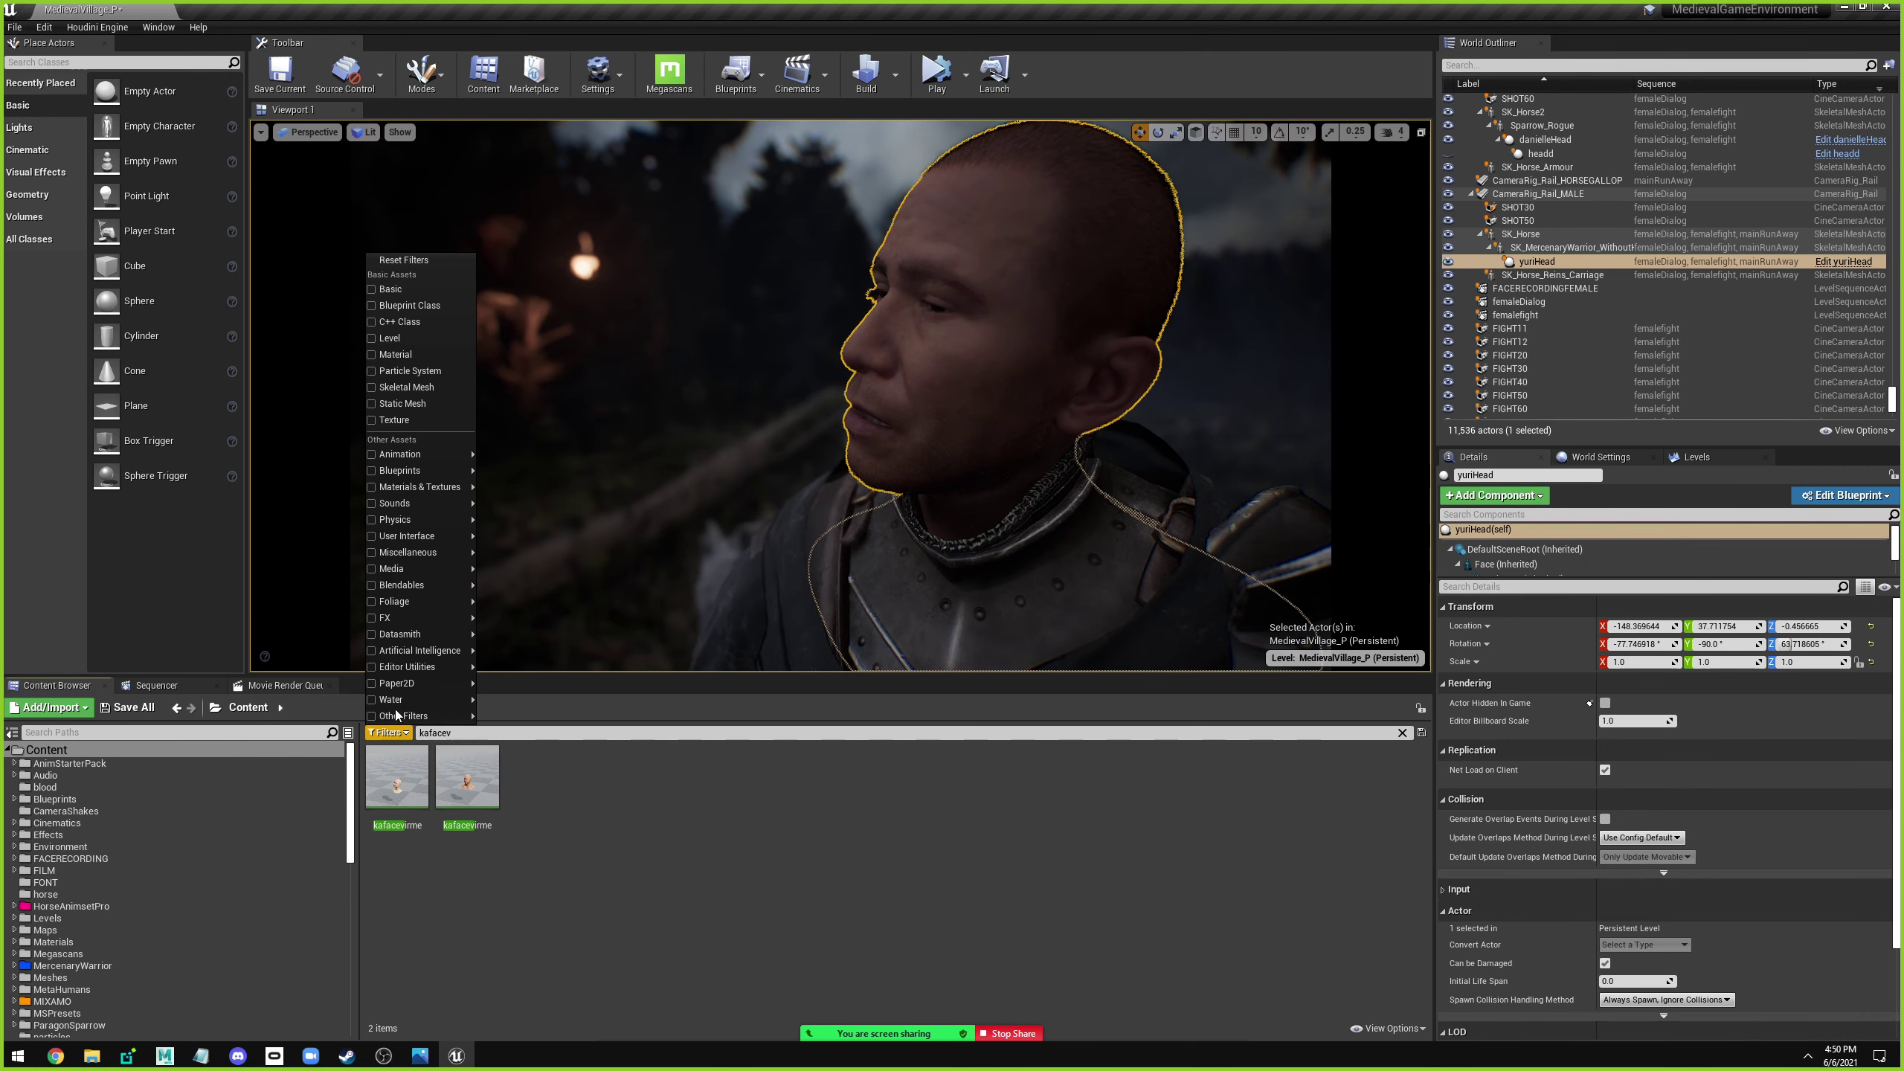
pyautogui.click(374, 739)
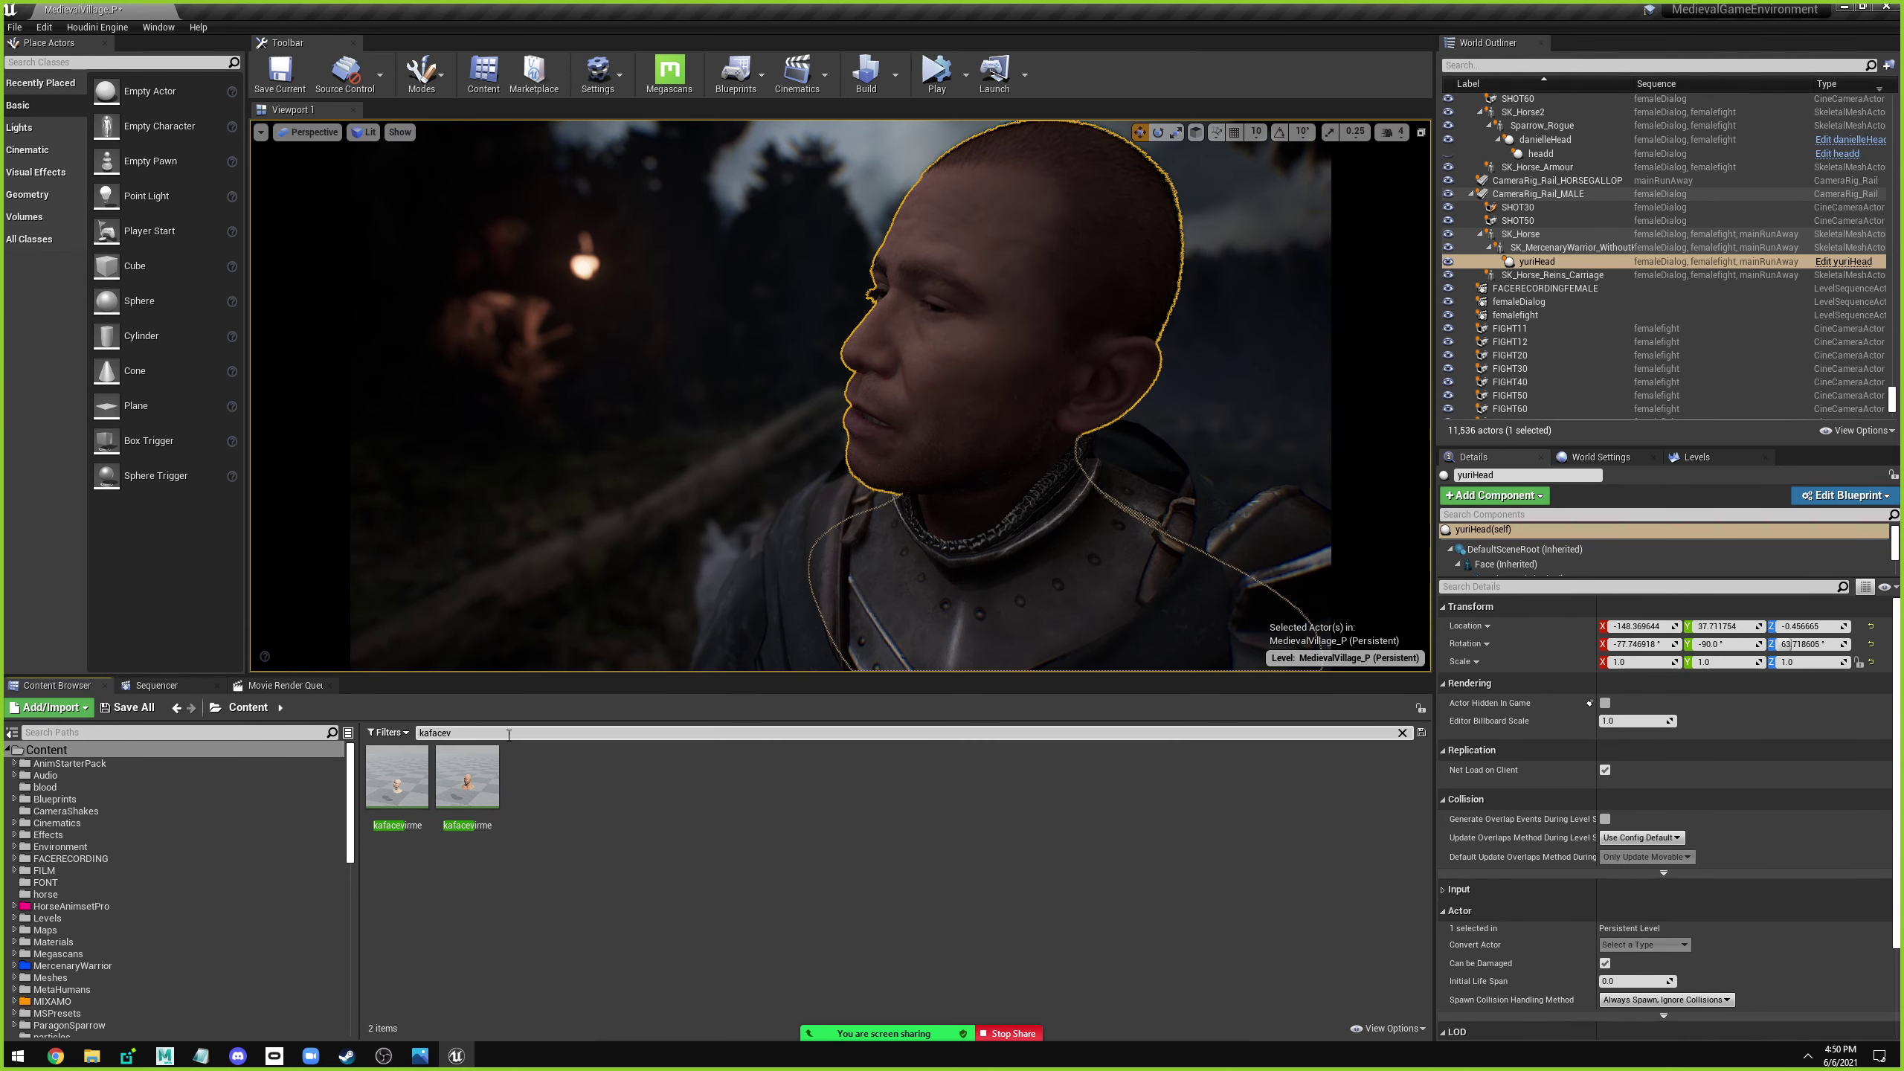
pyautogui.click(374, 738)
pyautogui.moveTo(425, 472)
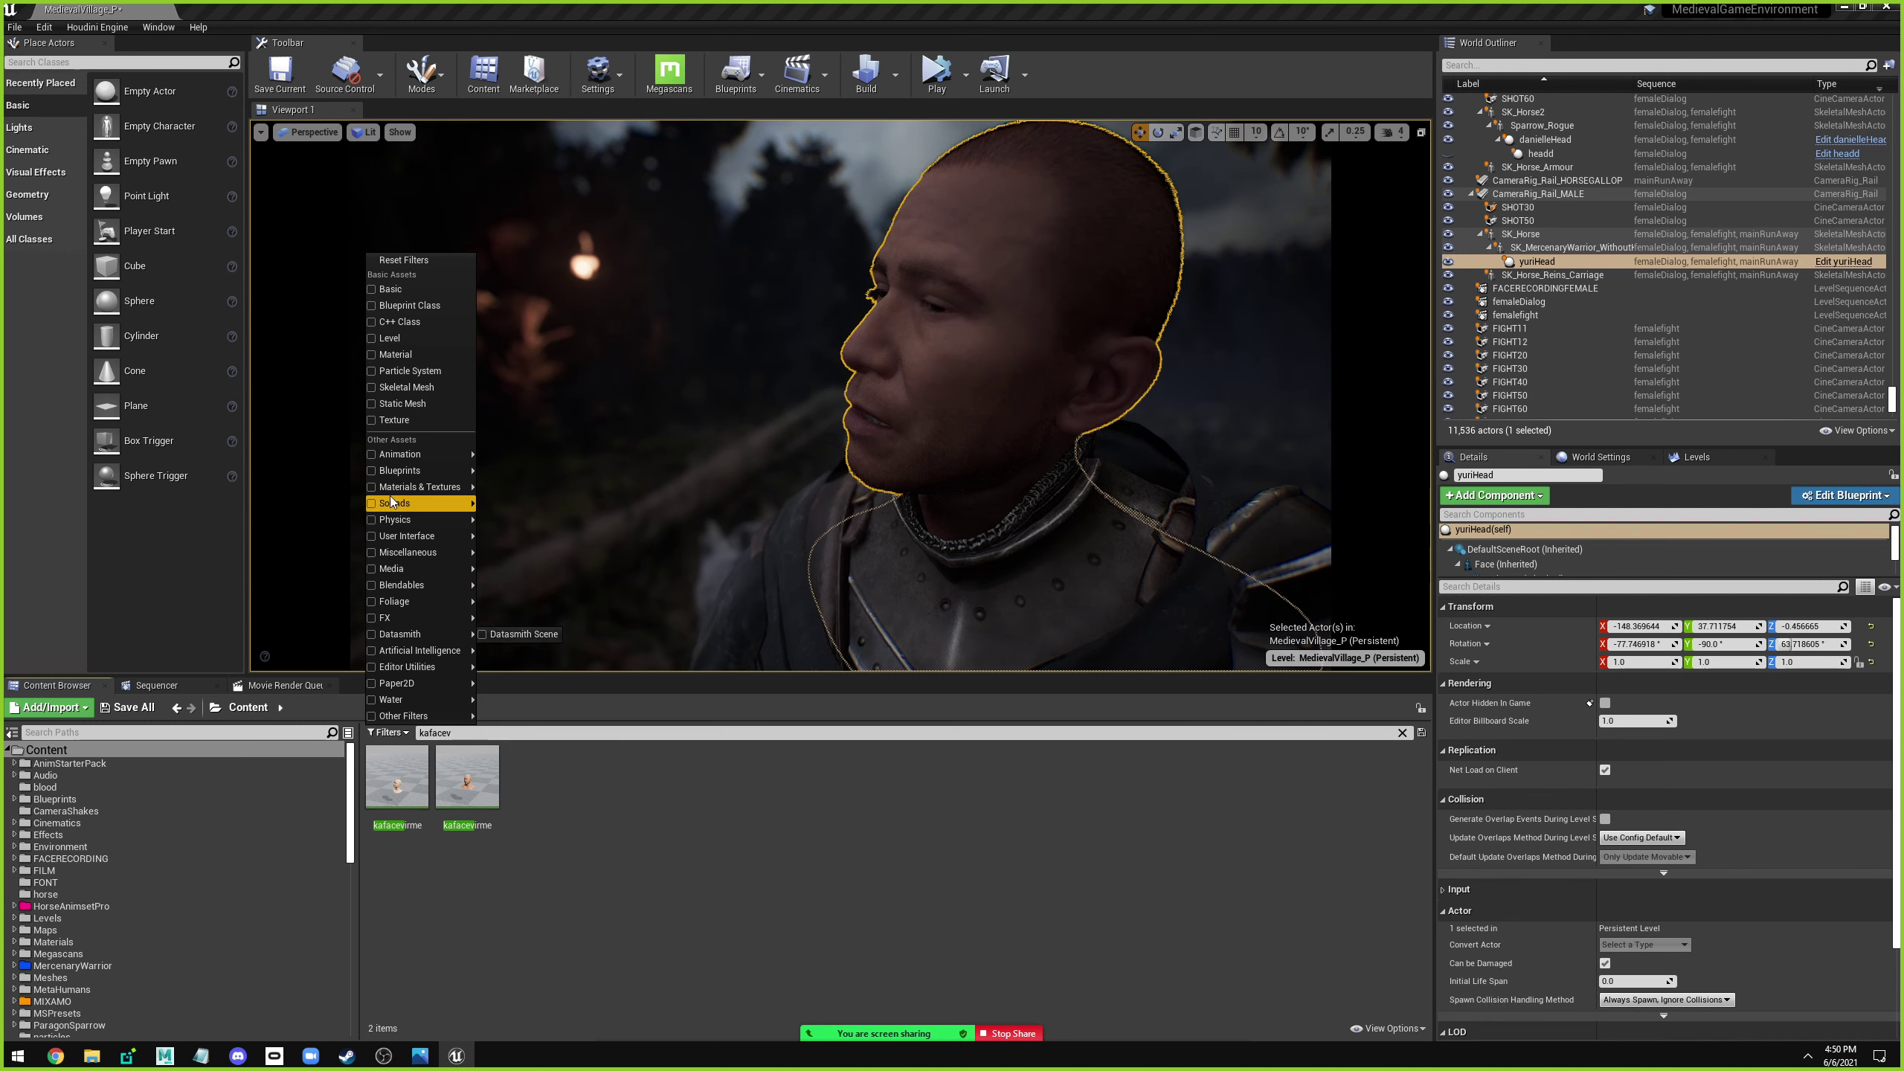
pyautogui.click(479, 792)
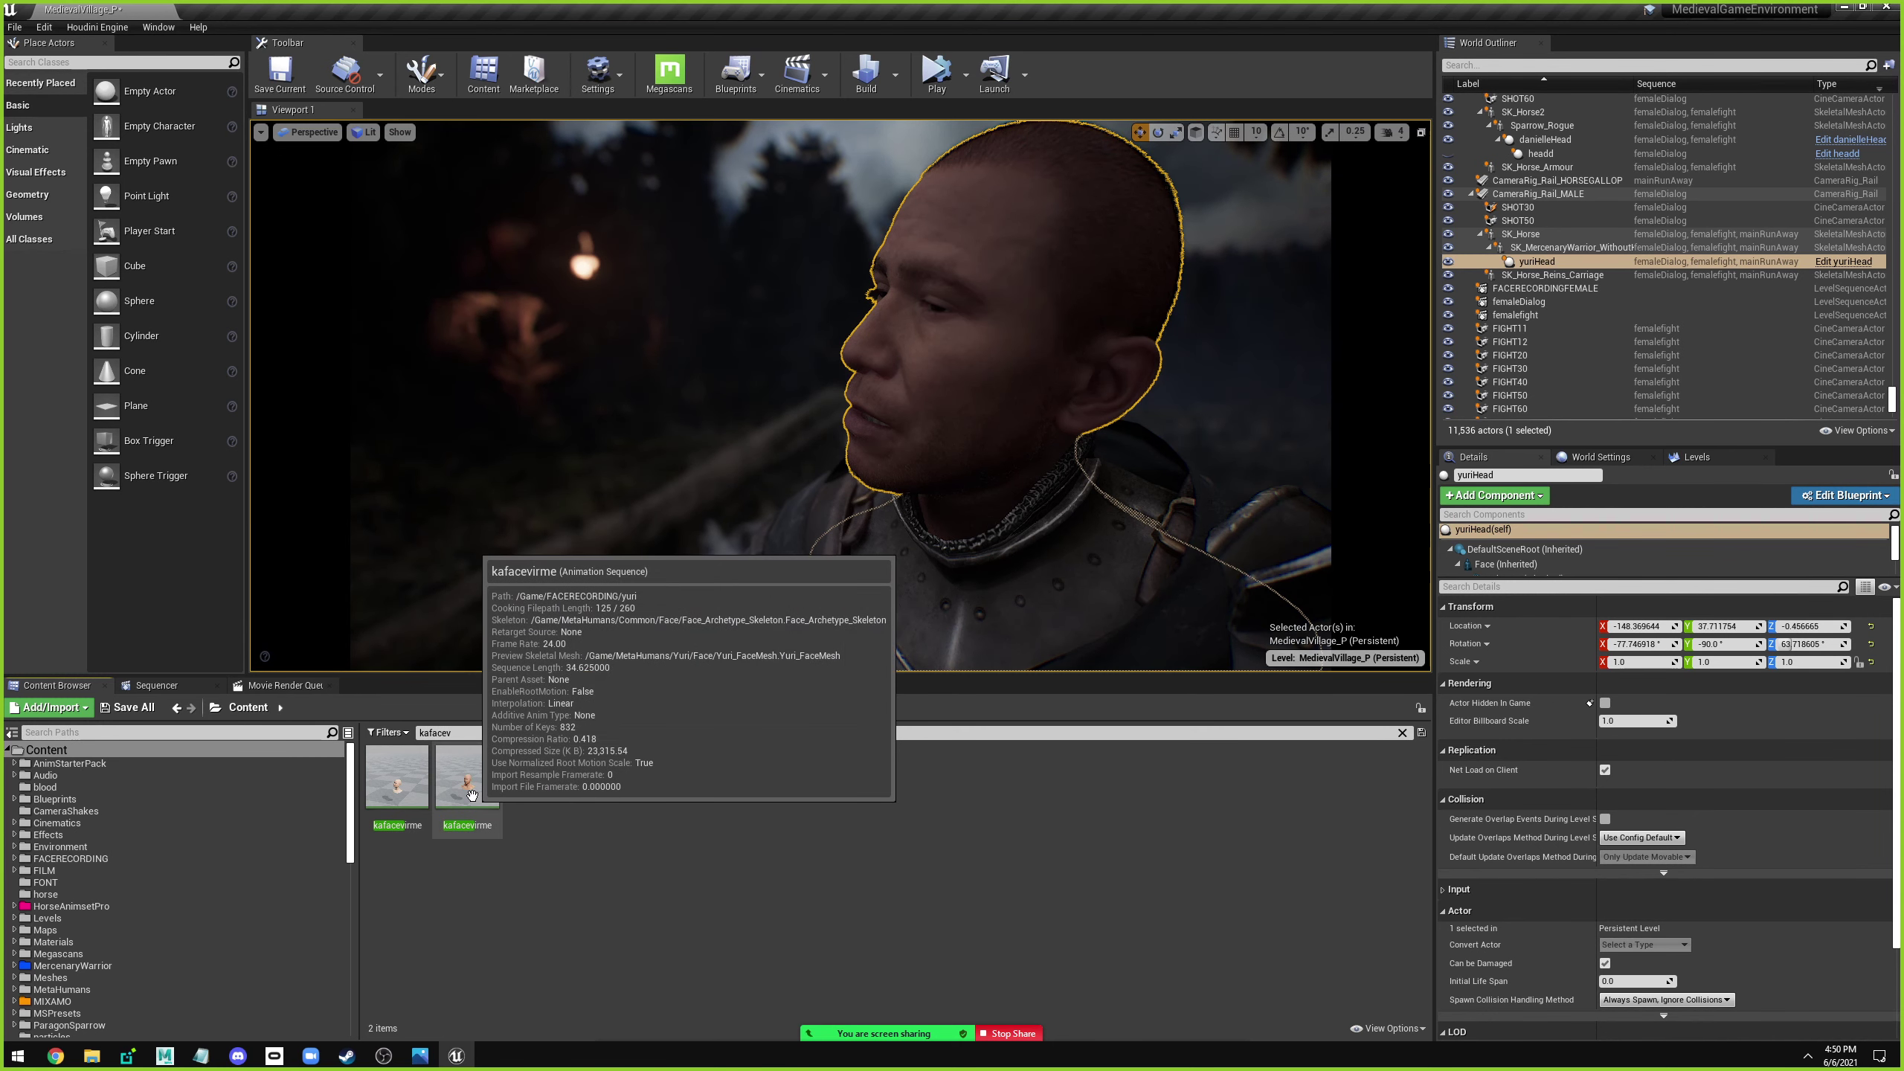
# Open the second kafacevirme animation, stop playback at frame 176, and frame the head.
pyautogui.doubleClick(474, 802)
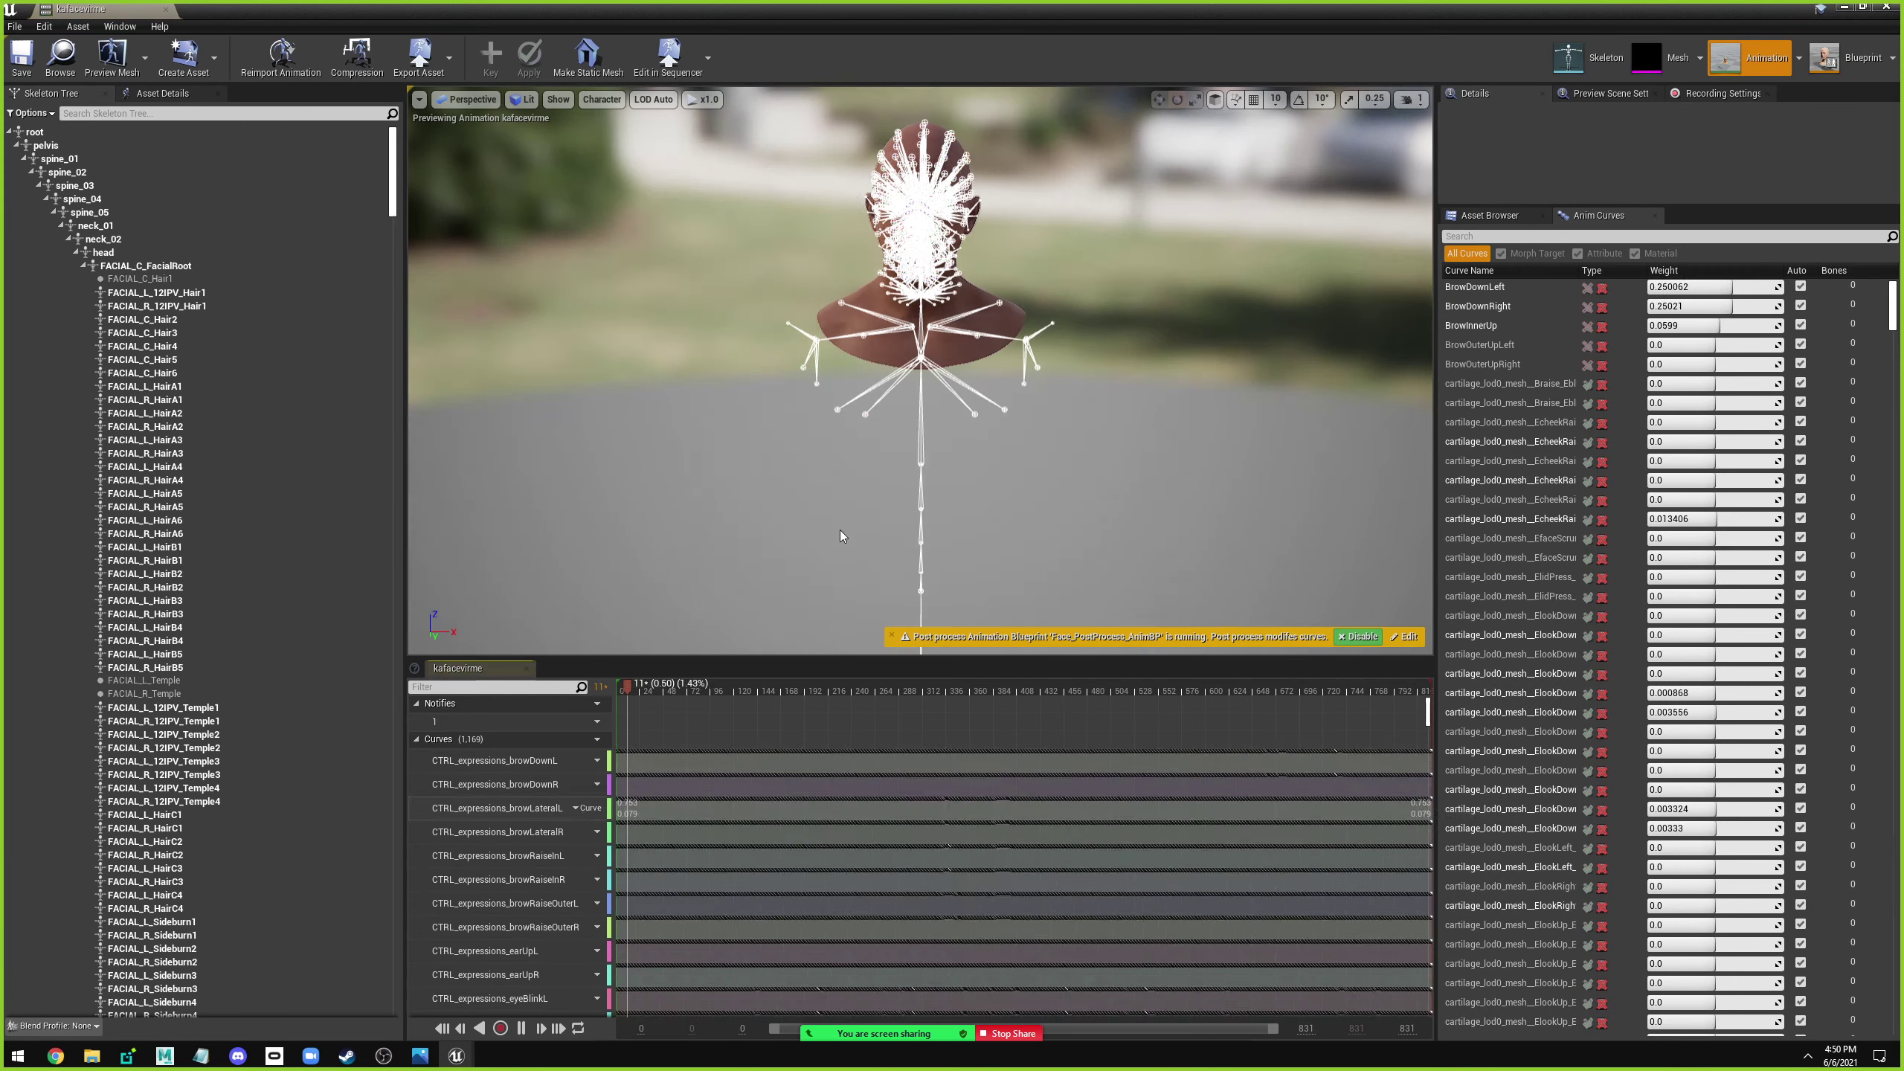
pyautogui.click(688, 693)
pyautogui.moveTo(688, 694); pyautogui.dragTo(789, 691)
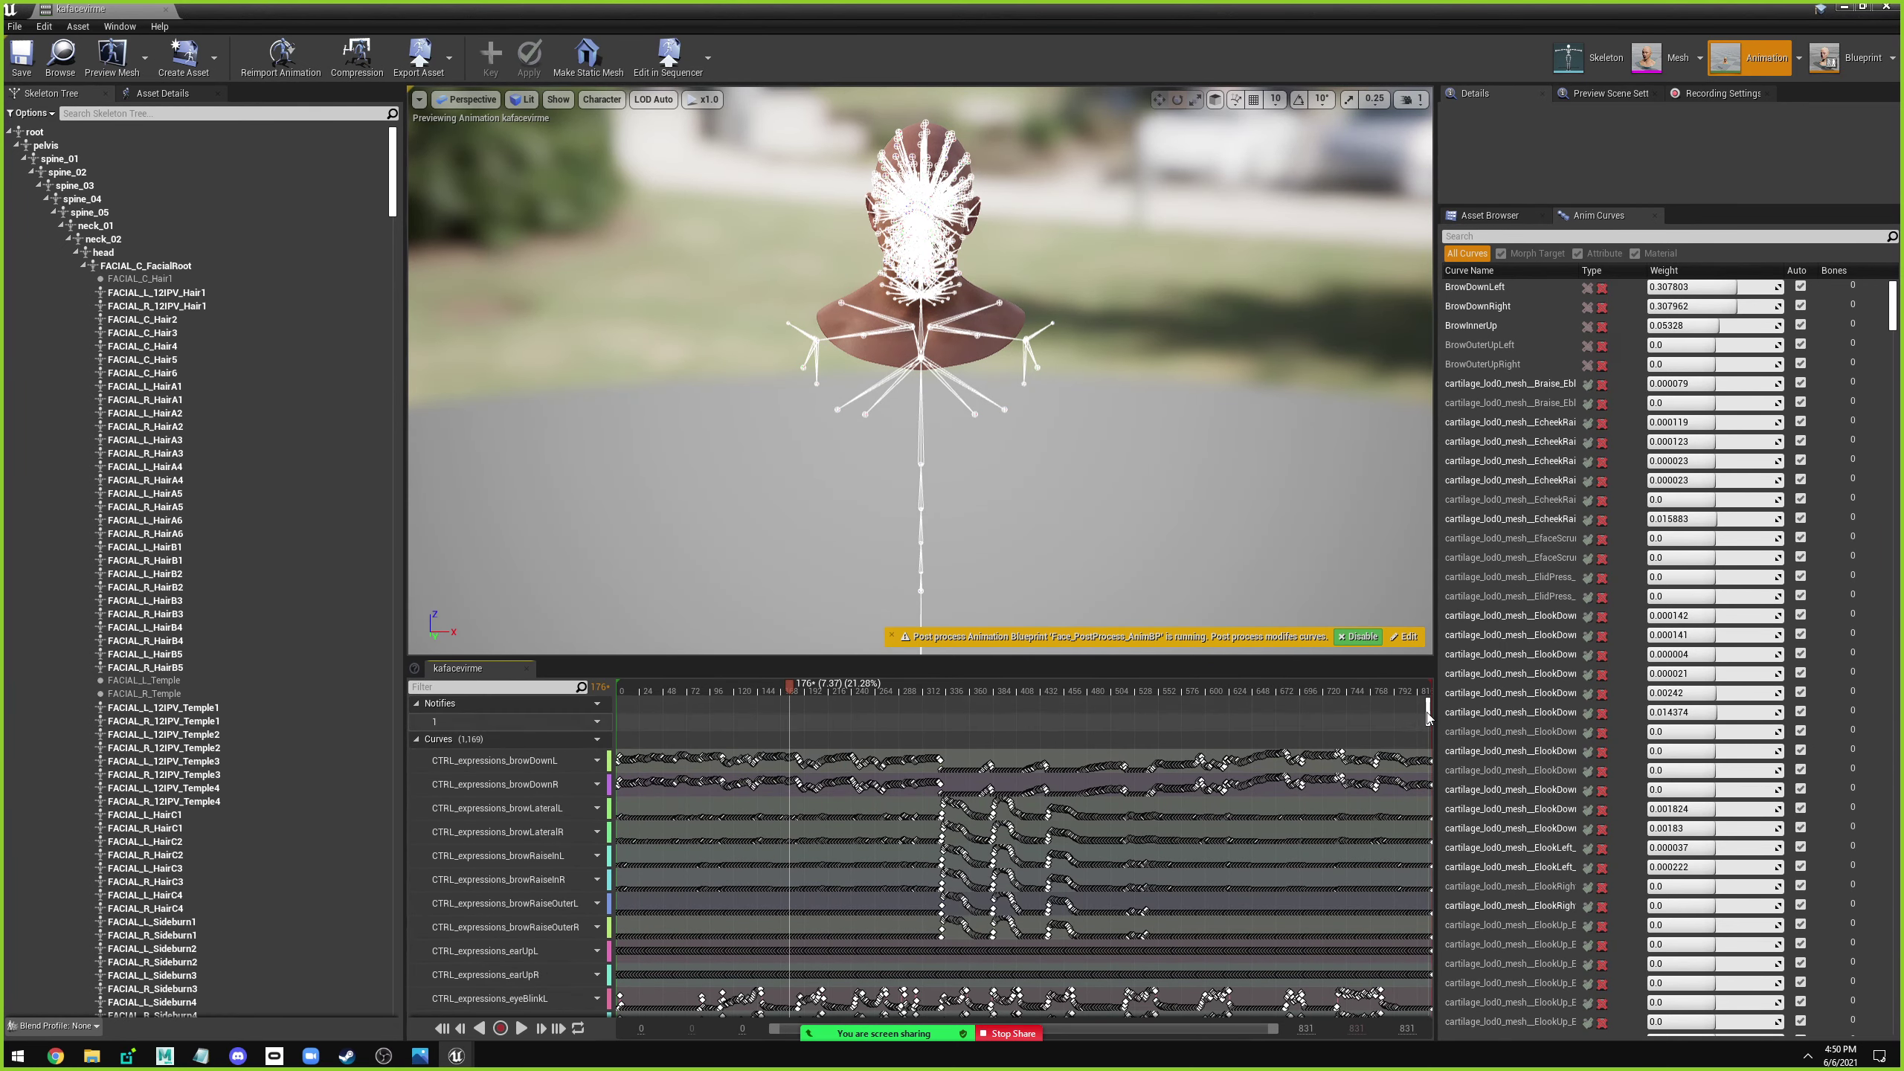
pyautogui.moveTo(1427, 712); pyautogui.dragTo(1404, 1006)
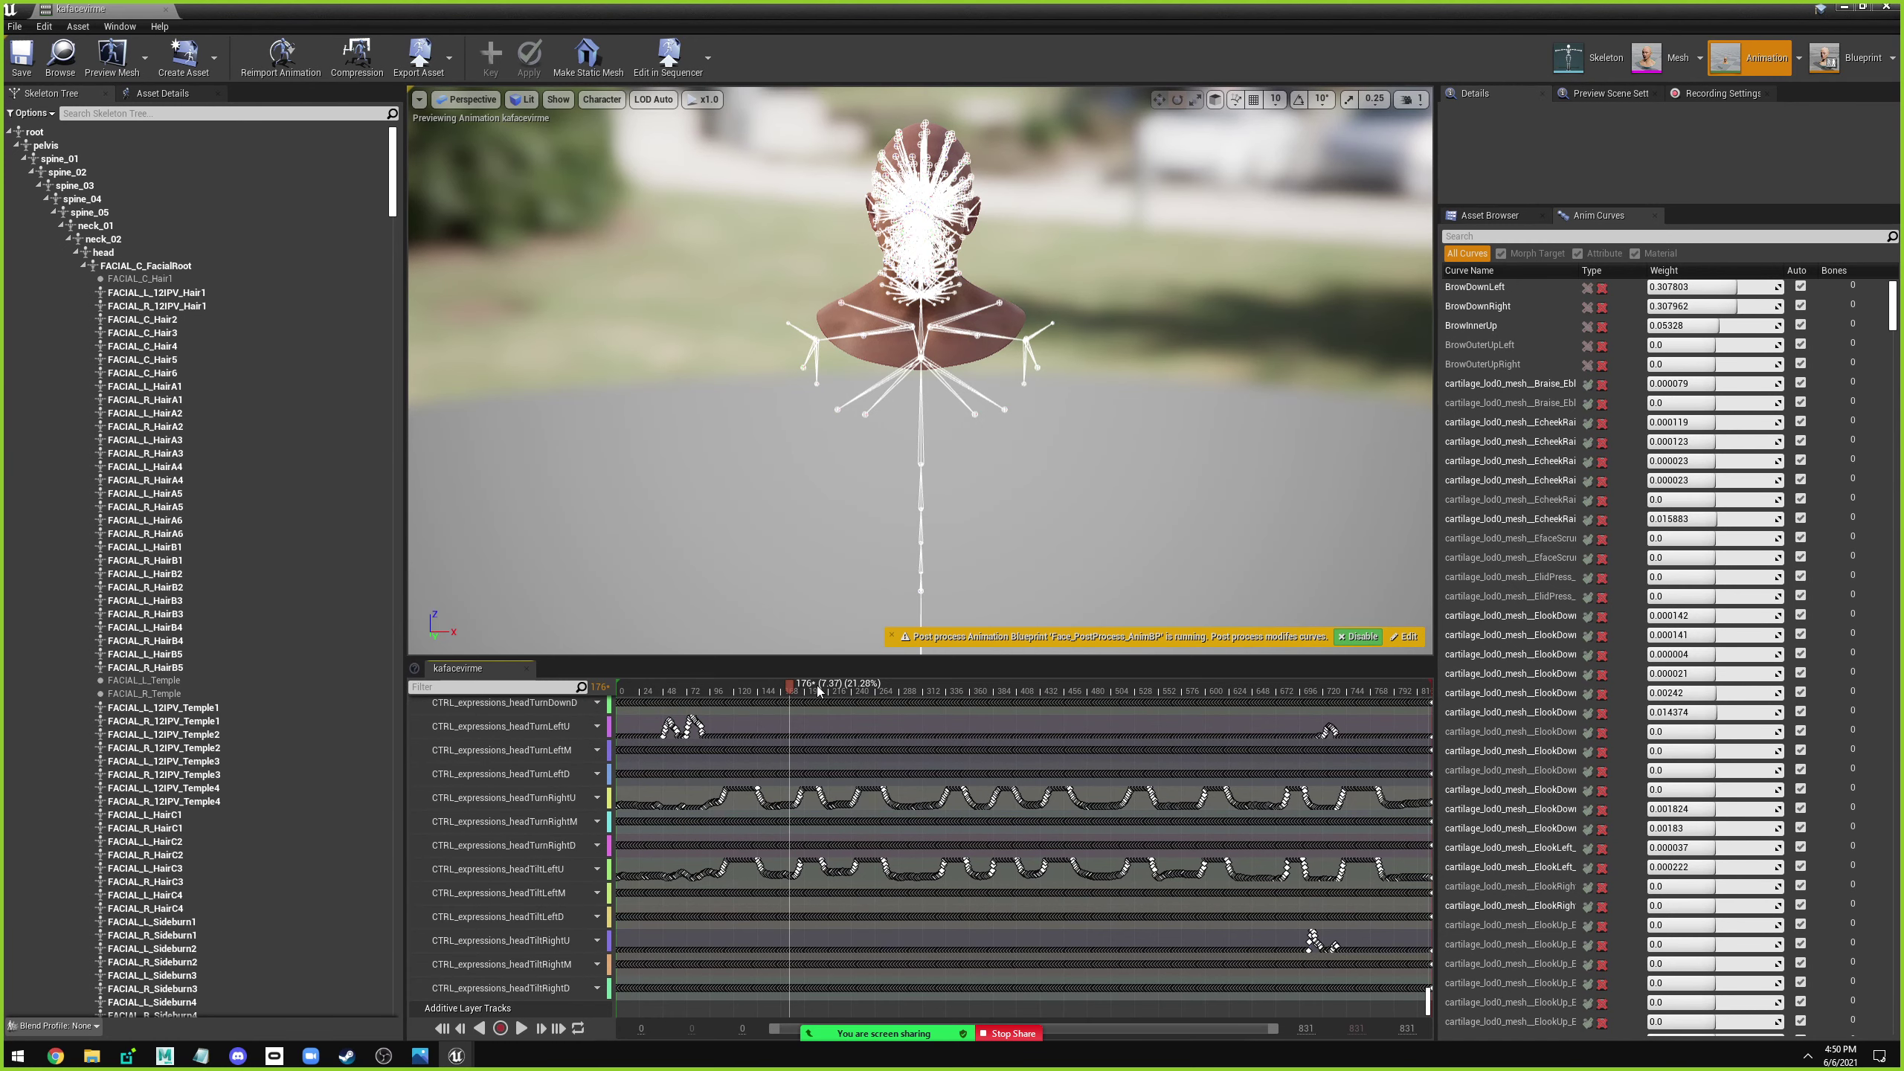
pyautogui.moveTo(1068, 262); pyautogui.dragTo(624, 160, button='right')
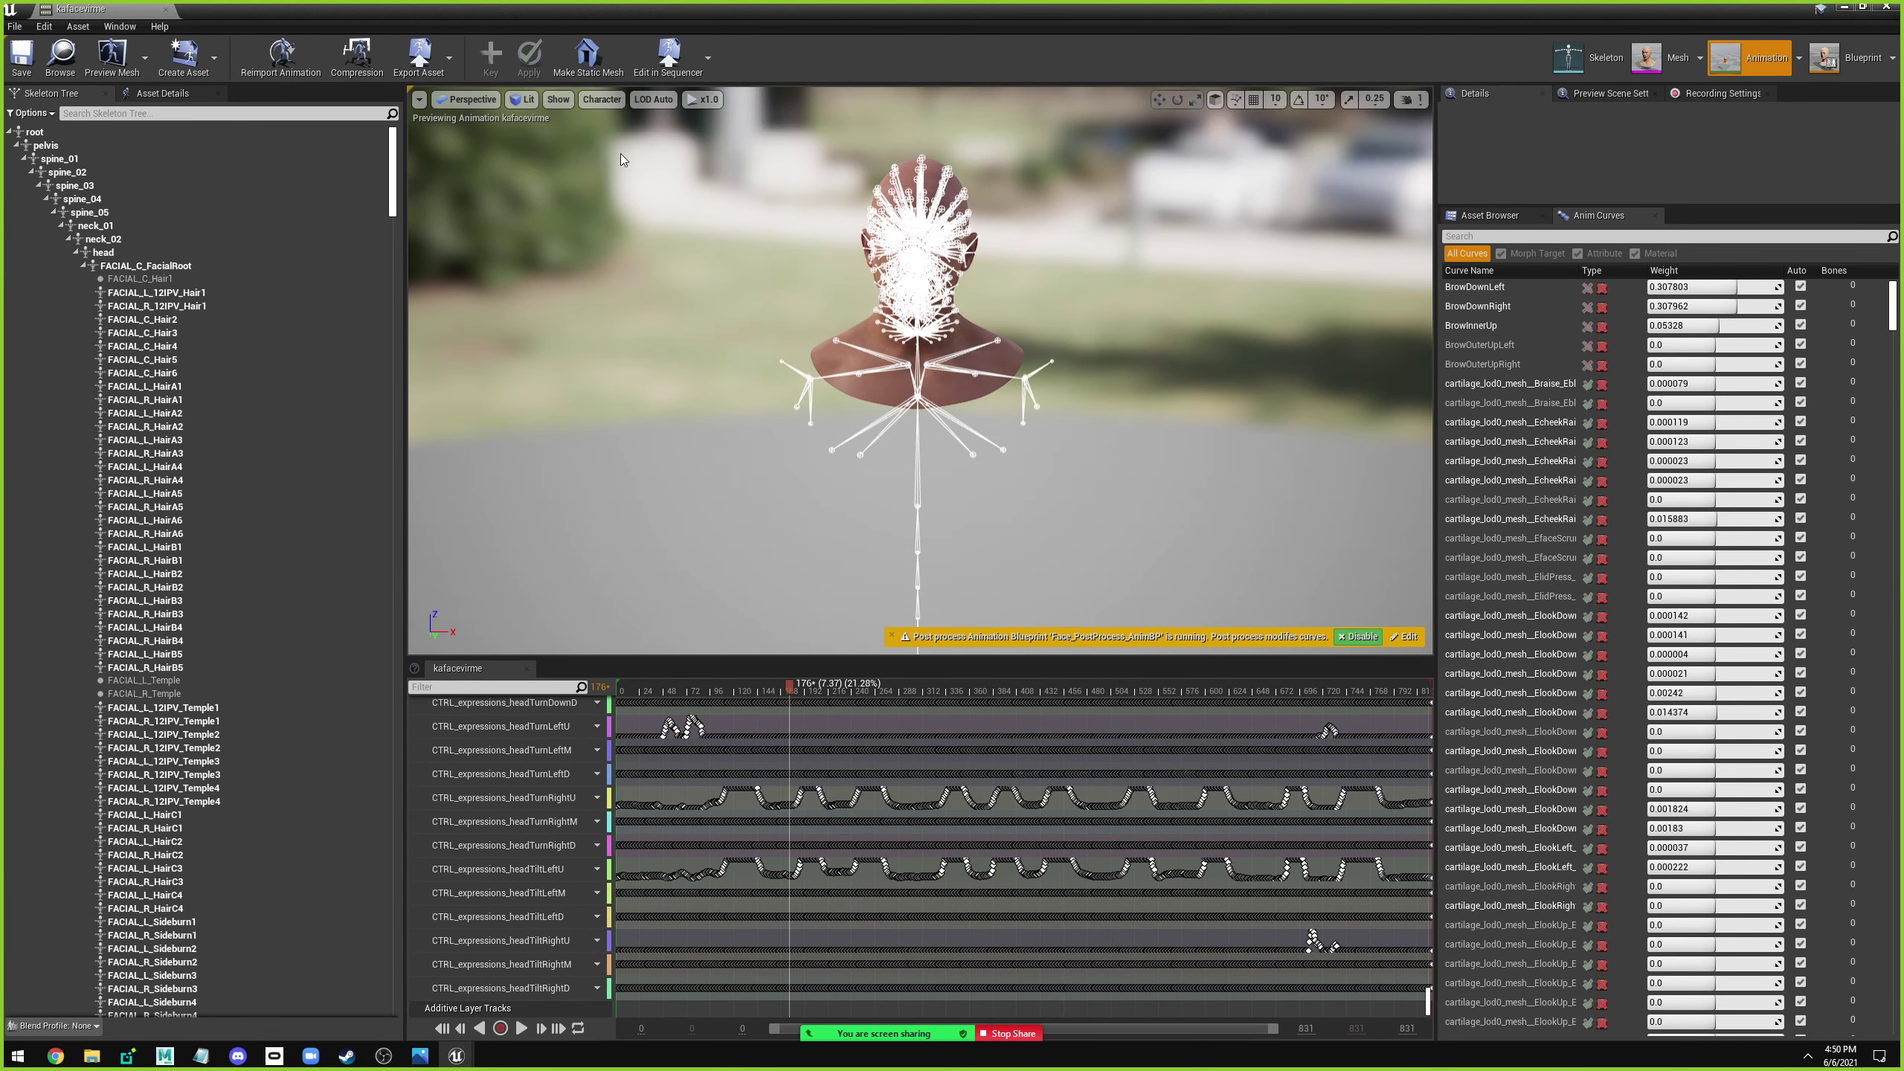
# Set Bone Drawing to None, orbit to a frontal face view, and select CTRL_expressions_headTiltLeftU.
pyautogui.click(599, 100)
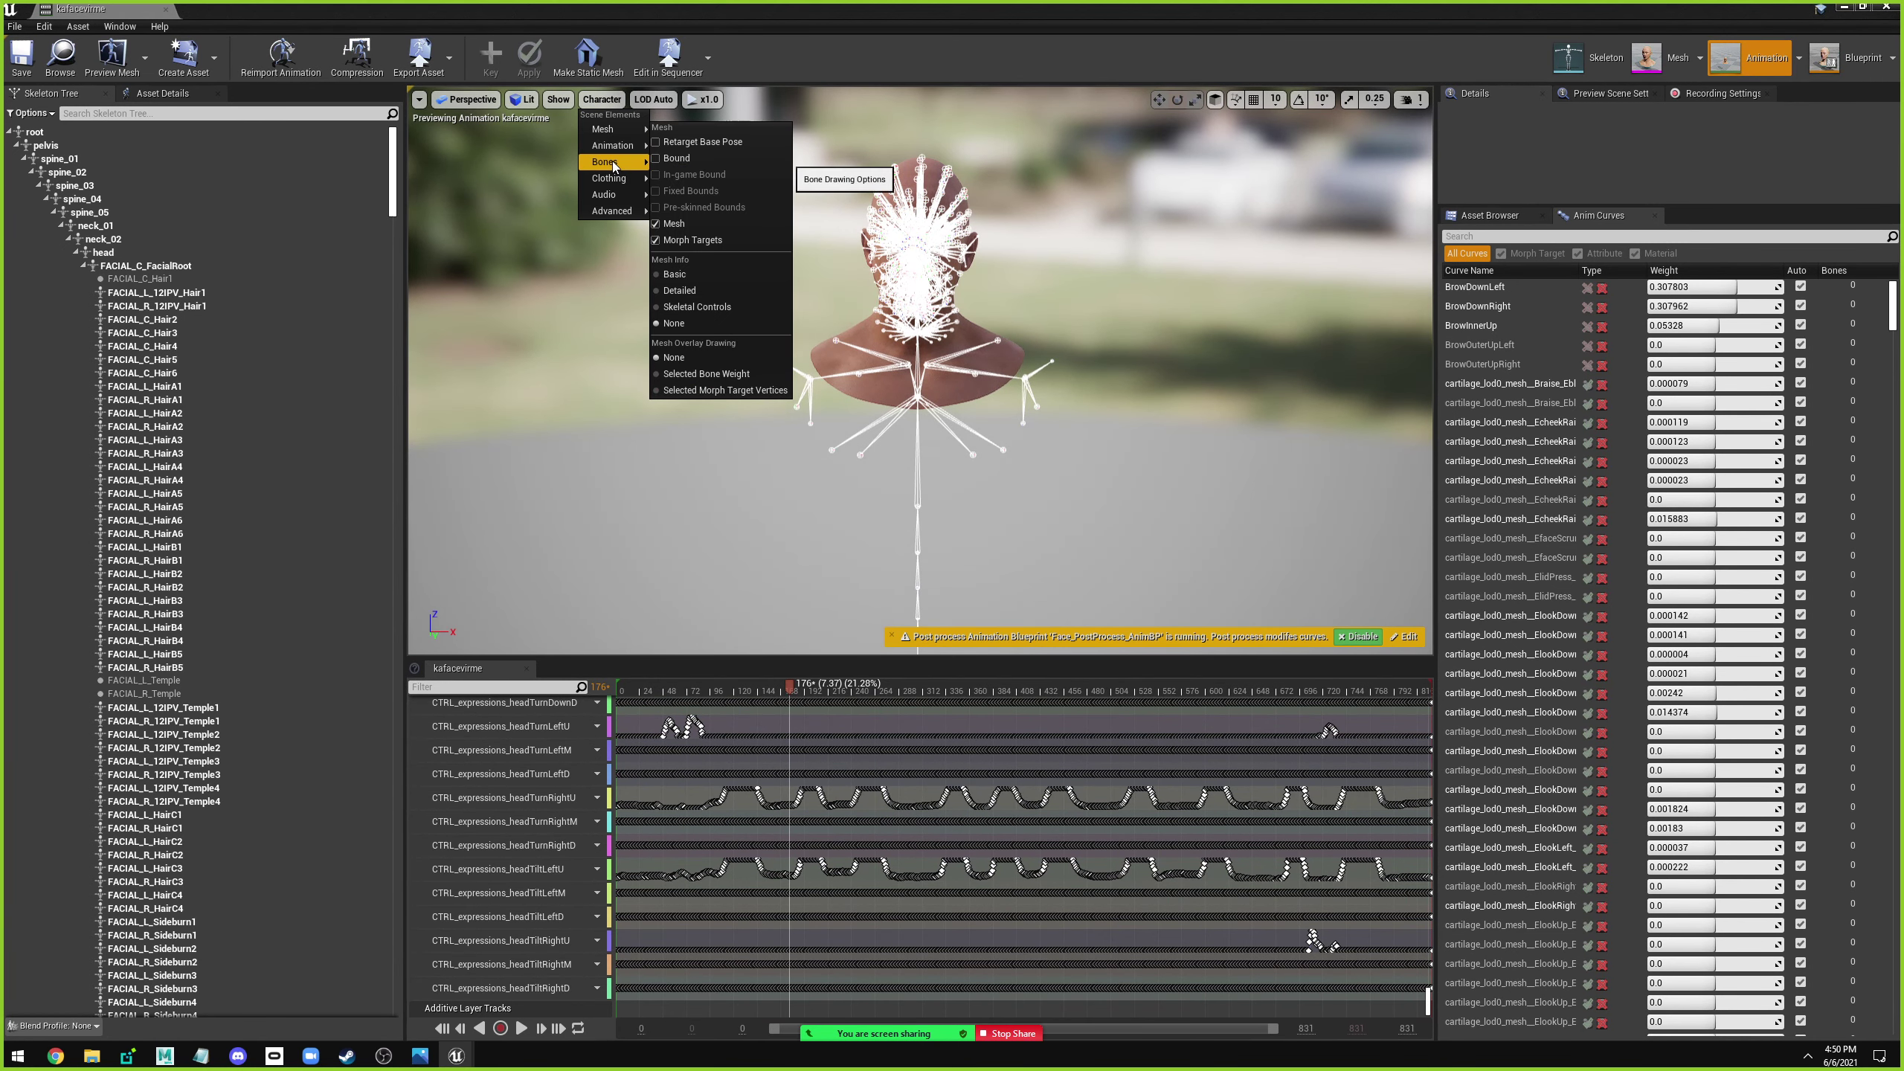
pyautogui.moveTo(622, 161)
pyautogui.click(674, 273)
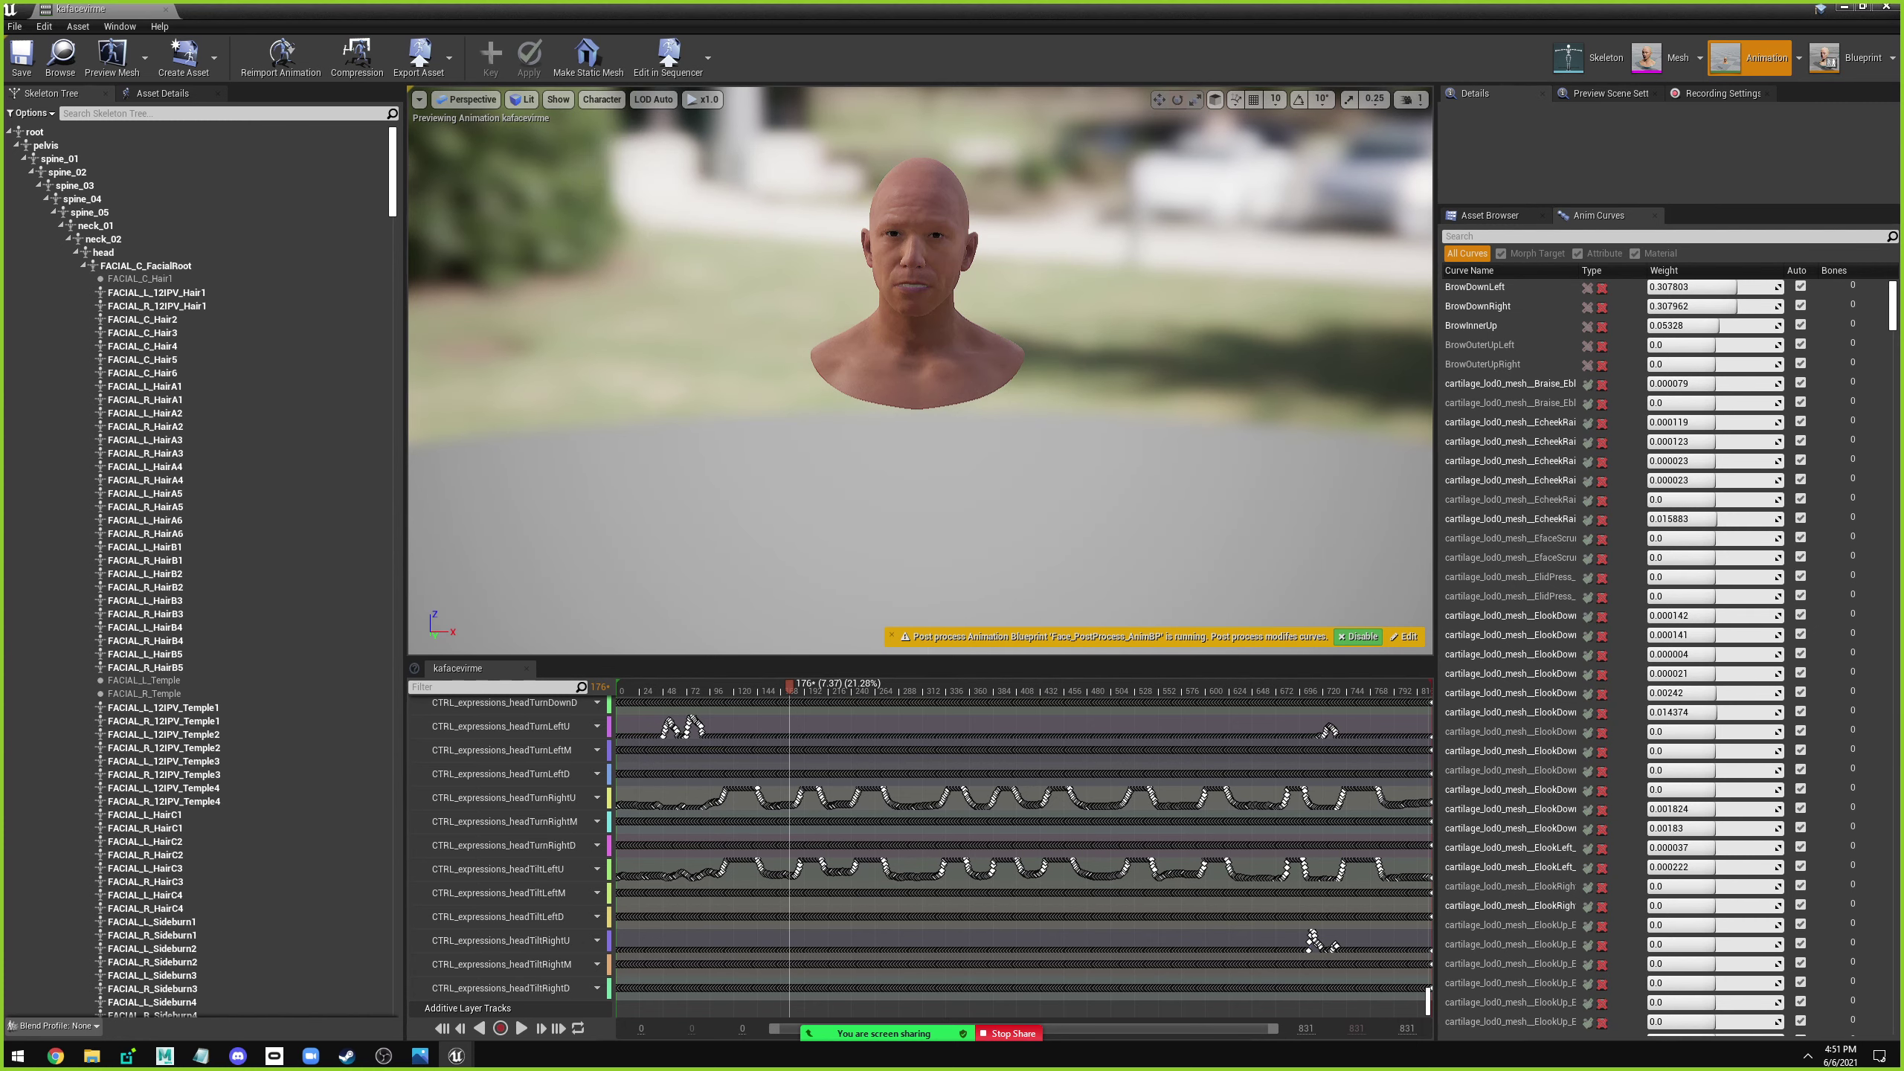
pyautogui.moveTo(774, 632); pyautogui.dragTo(712, 632, button='right')
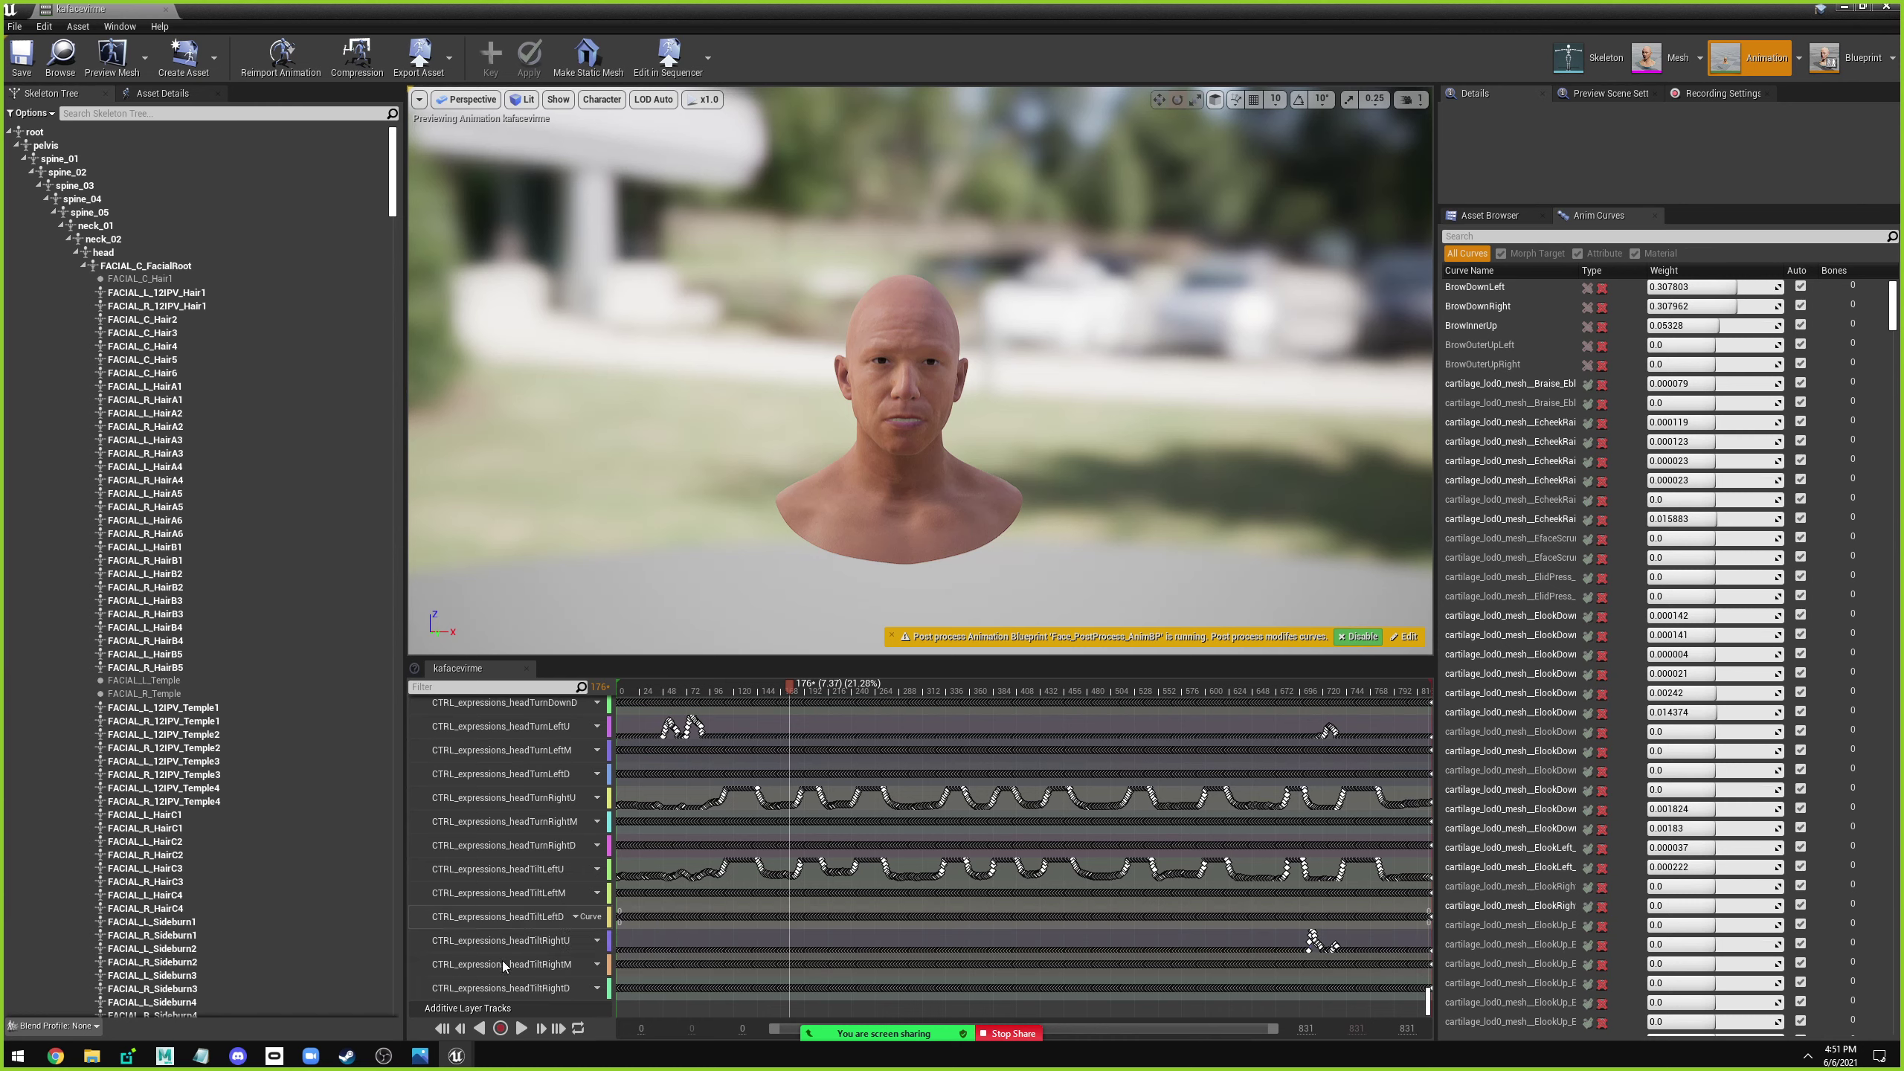
pyautogui.click(491, 868)
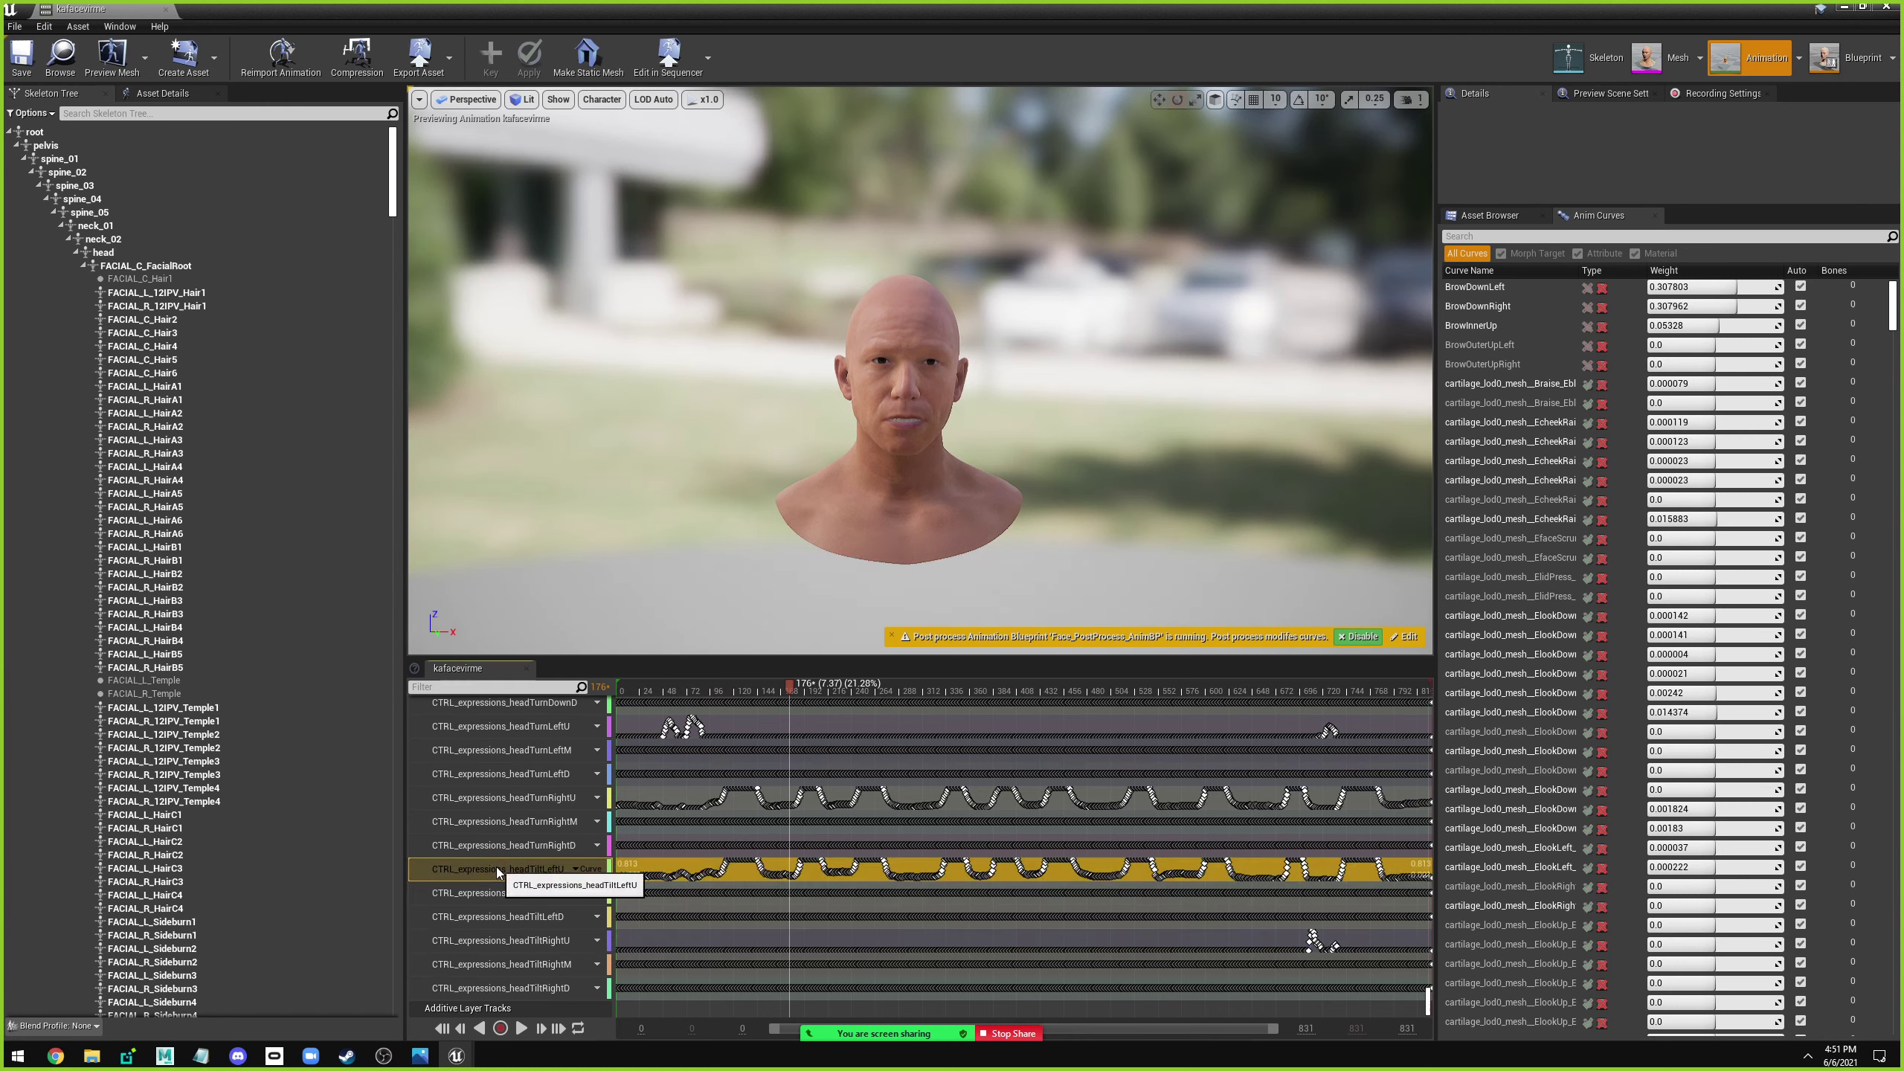
# Box-select the first-peak keys of headTiltLeftU in the Curve Editor, then close both editors.
pyautogui.rightClick(497, 869)
pyautogui.click(534, 885)
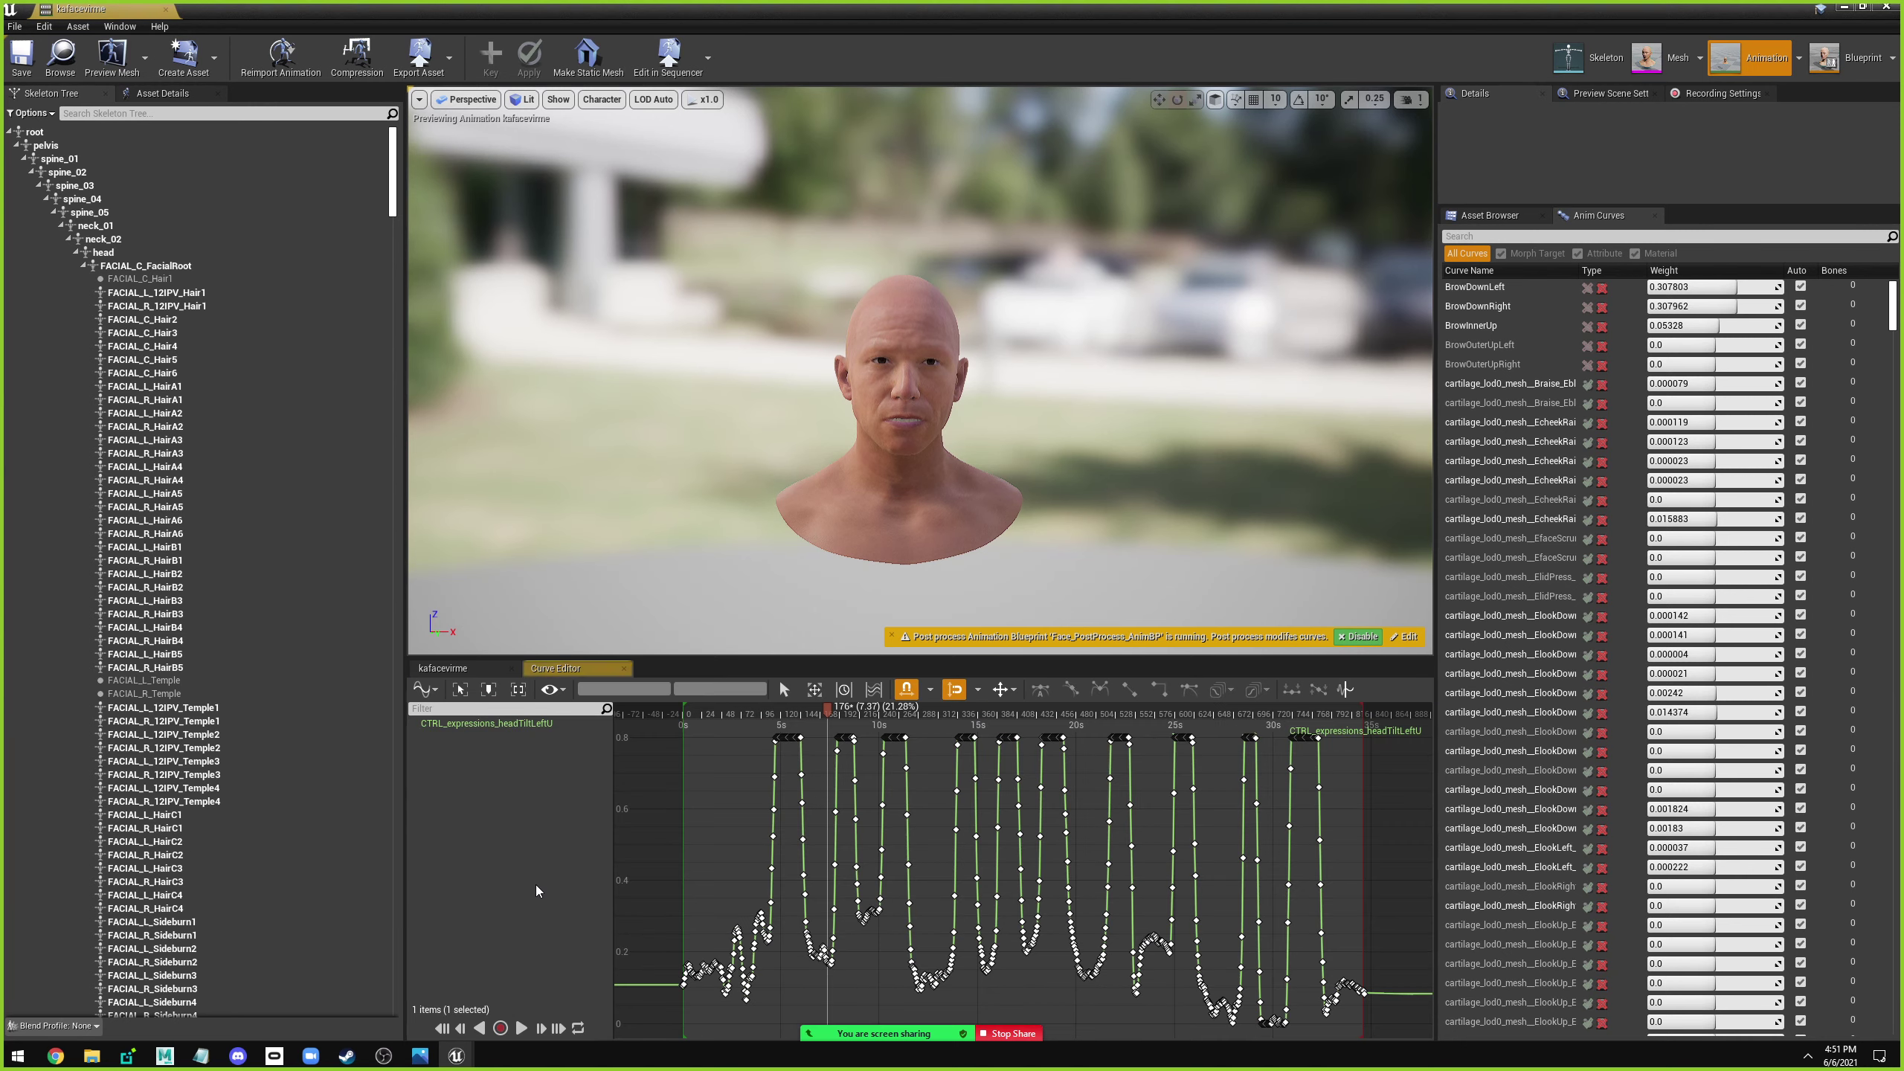
pyautogui.moveTo(788, 763); pyautogui.dragTo(813, 865)
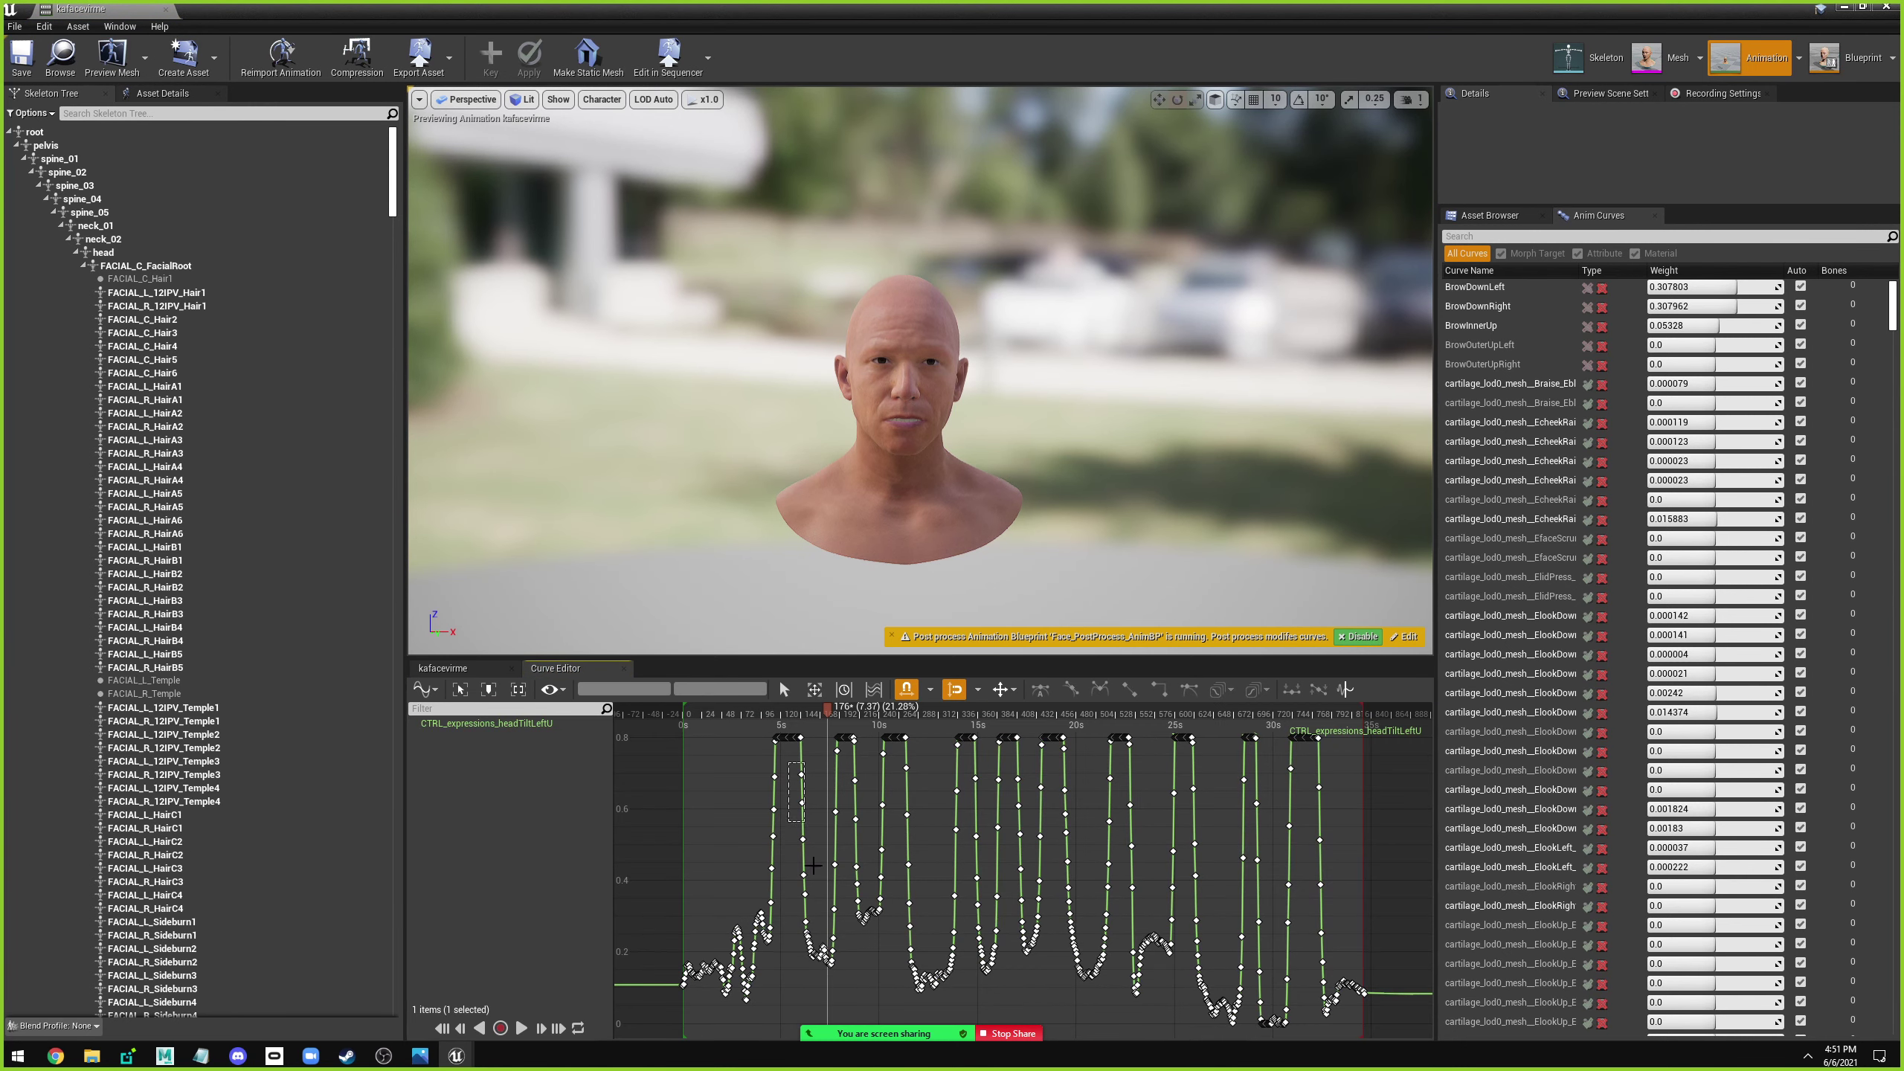
pyautogui.moveTo(840, 974); pyautogui.dragTo(828, 751)
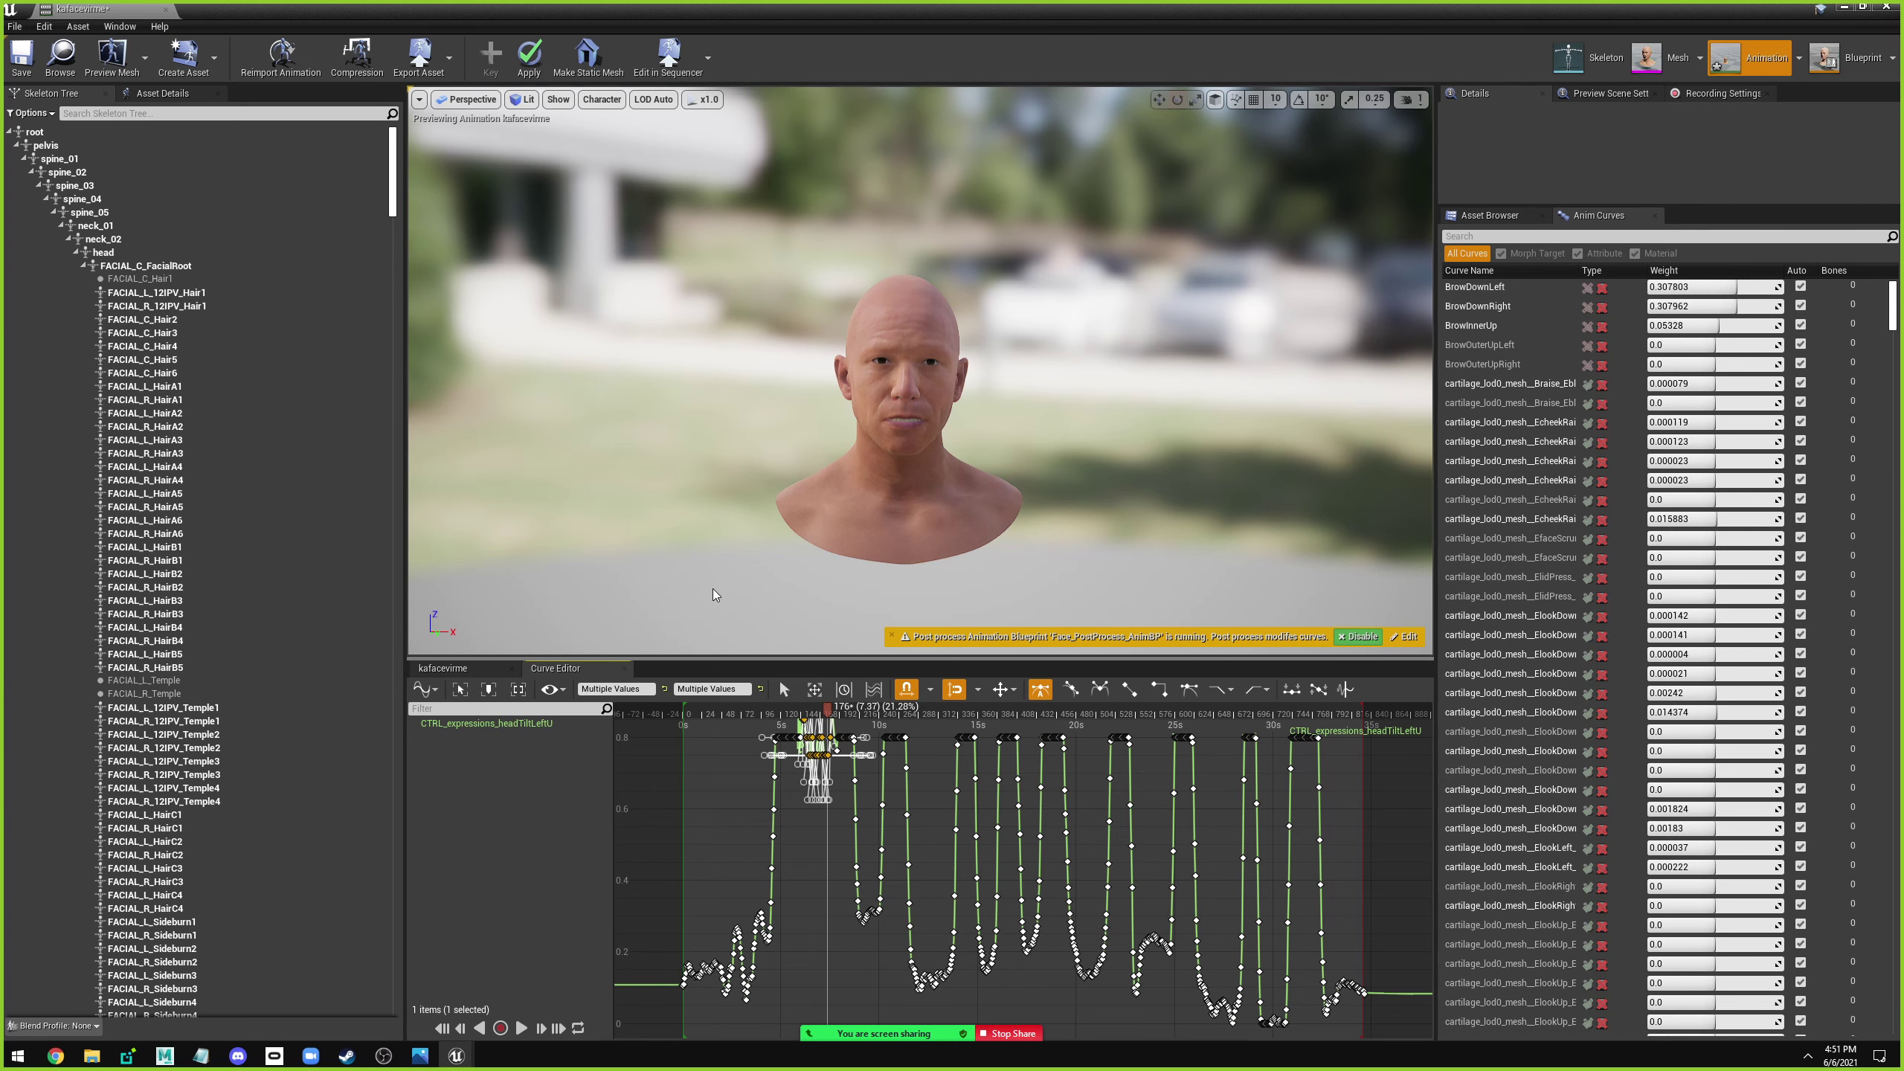
pyautogui.middleClick(550, 666)
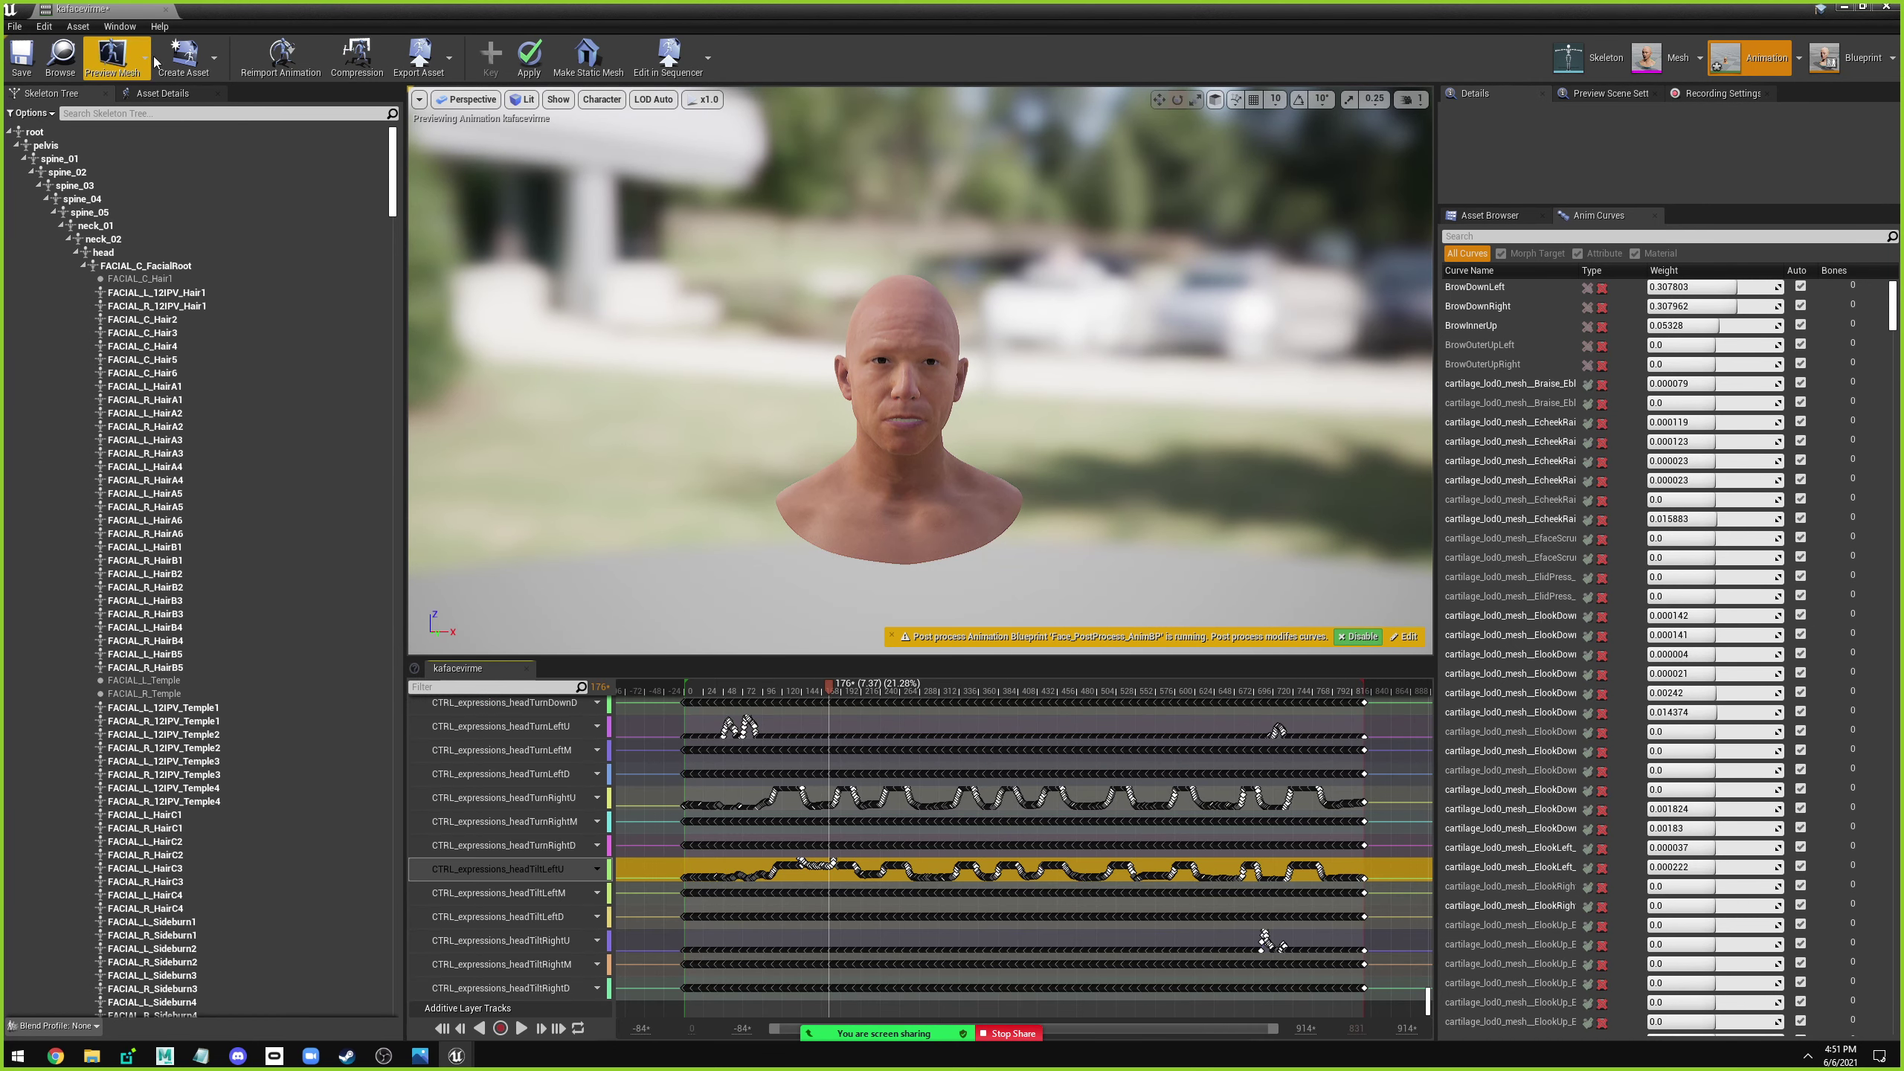
pyautogui.click(165, 9)
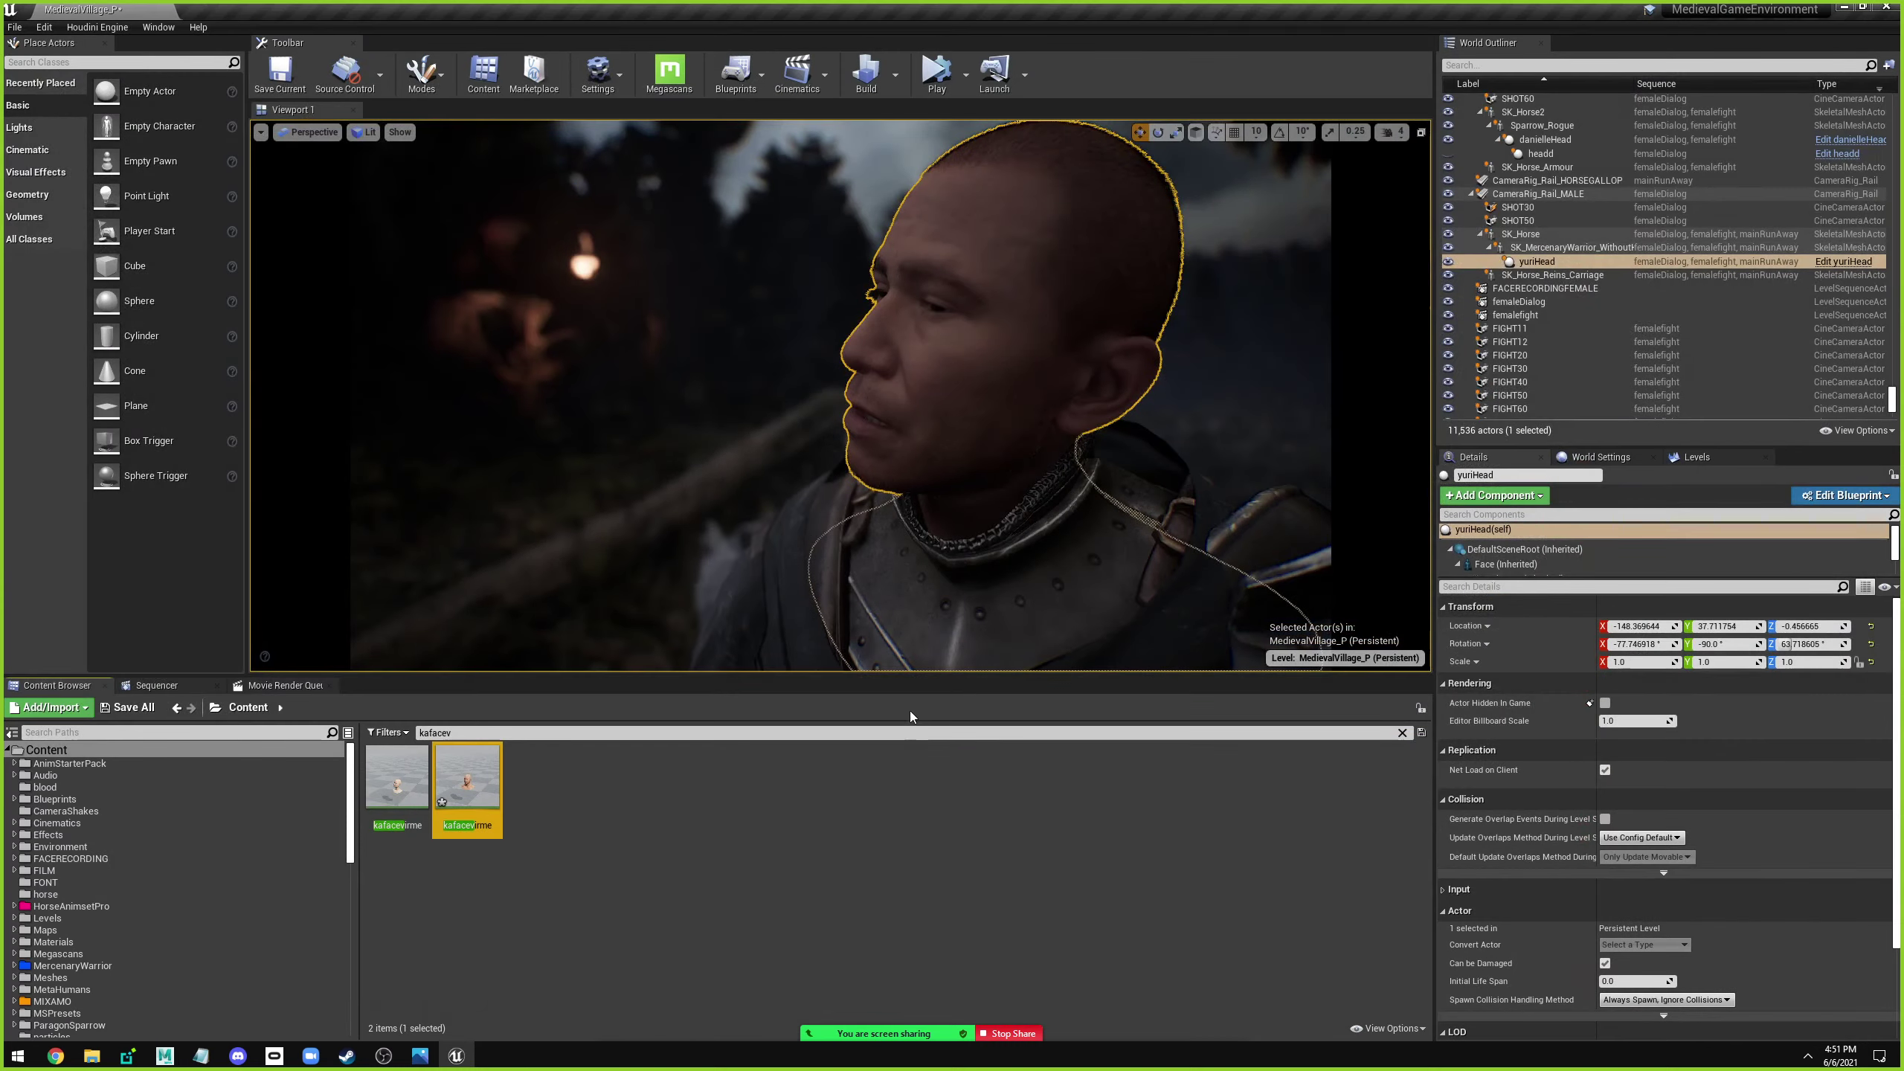
# Minimize the Unreal editor and close the full-screen Live Link Face screenshot in Photos.
pyautogui.click(455, 1056)
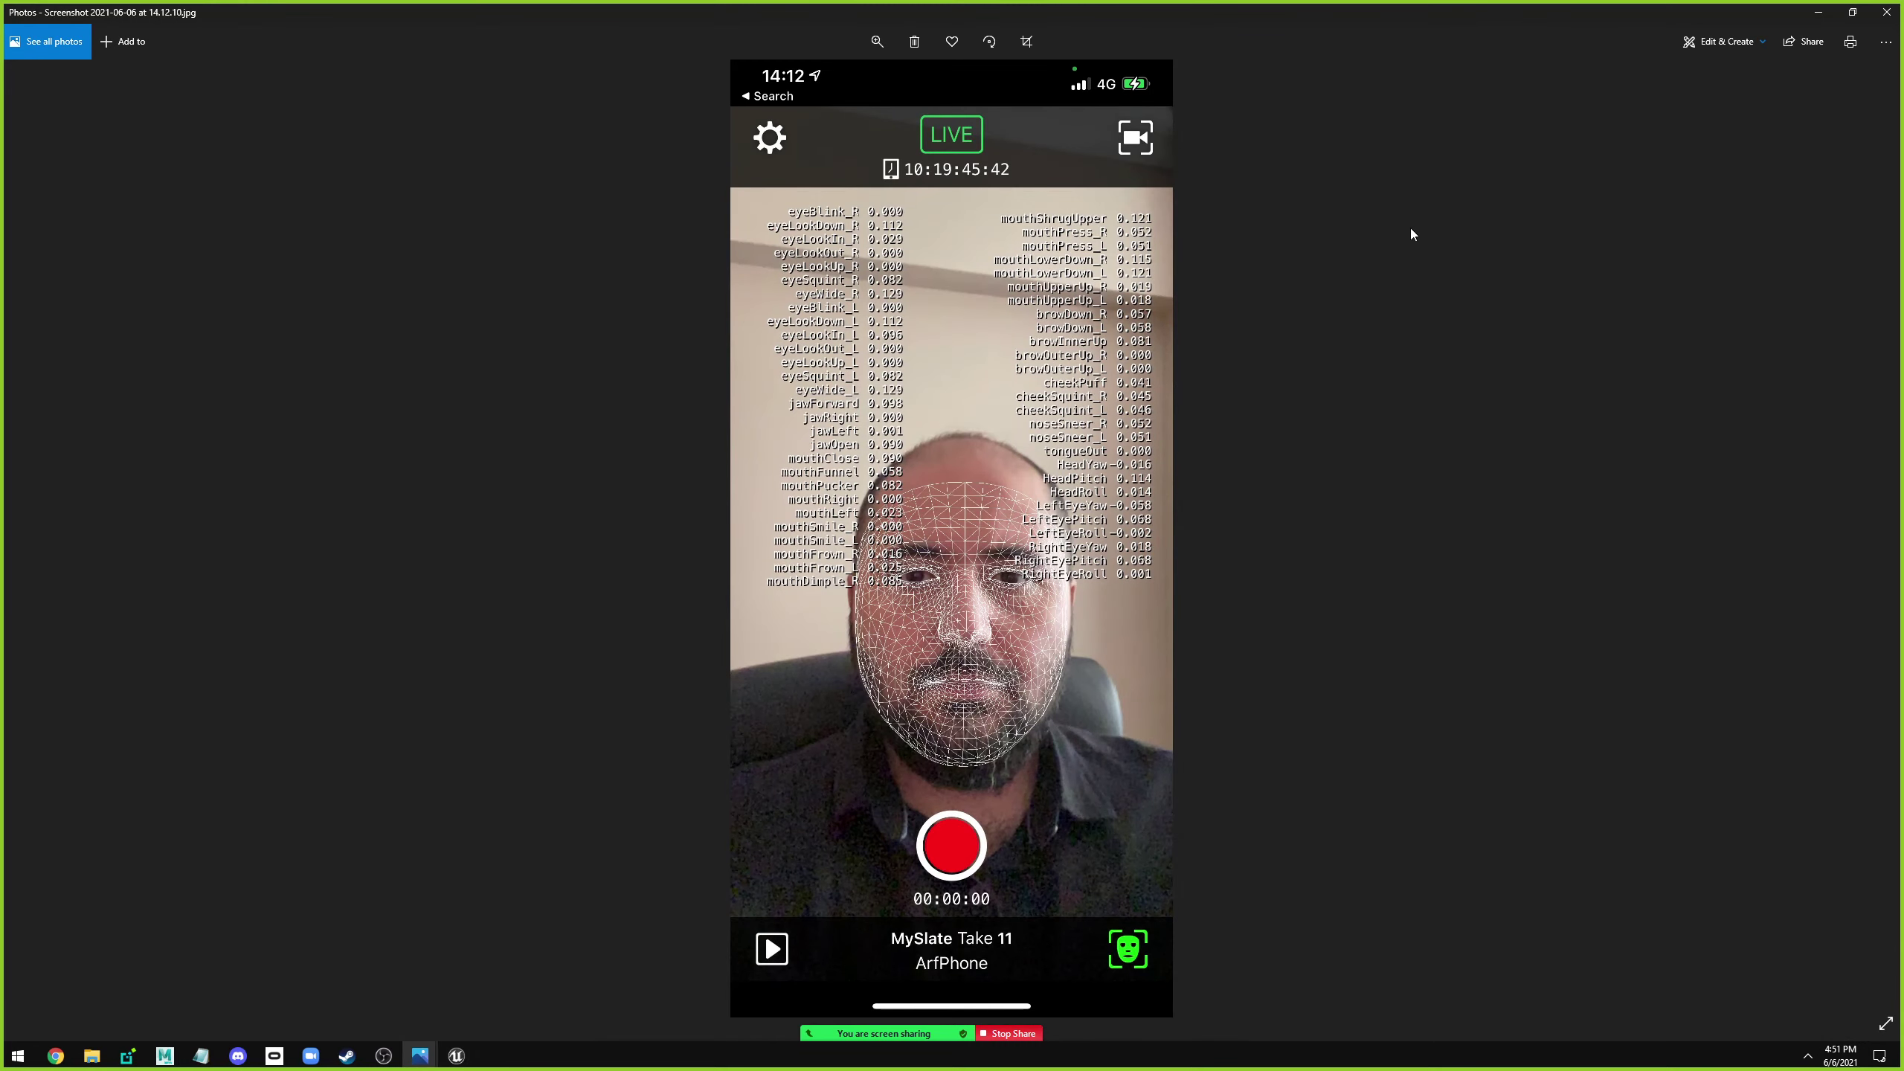
pyautogui.click(1893, 20)
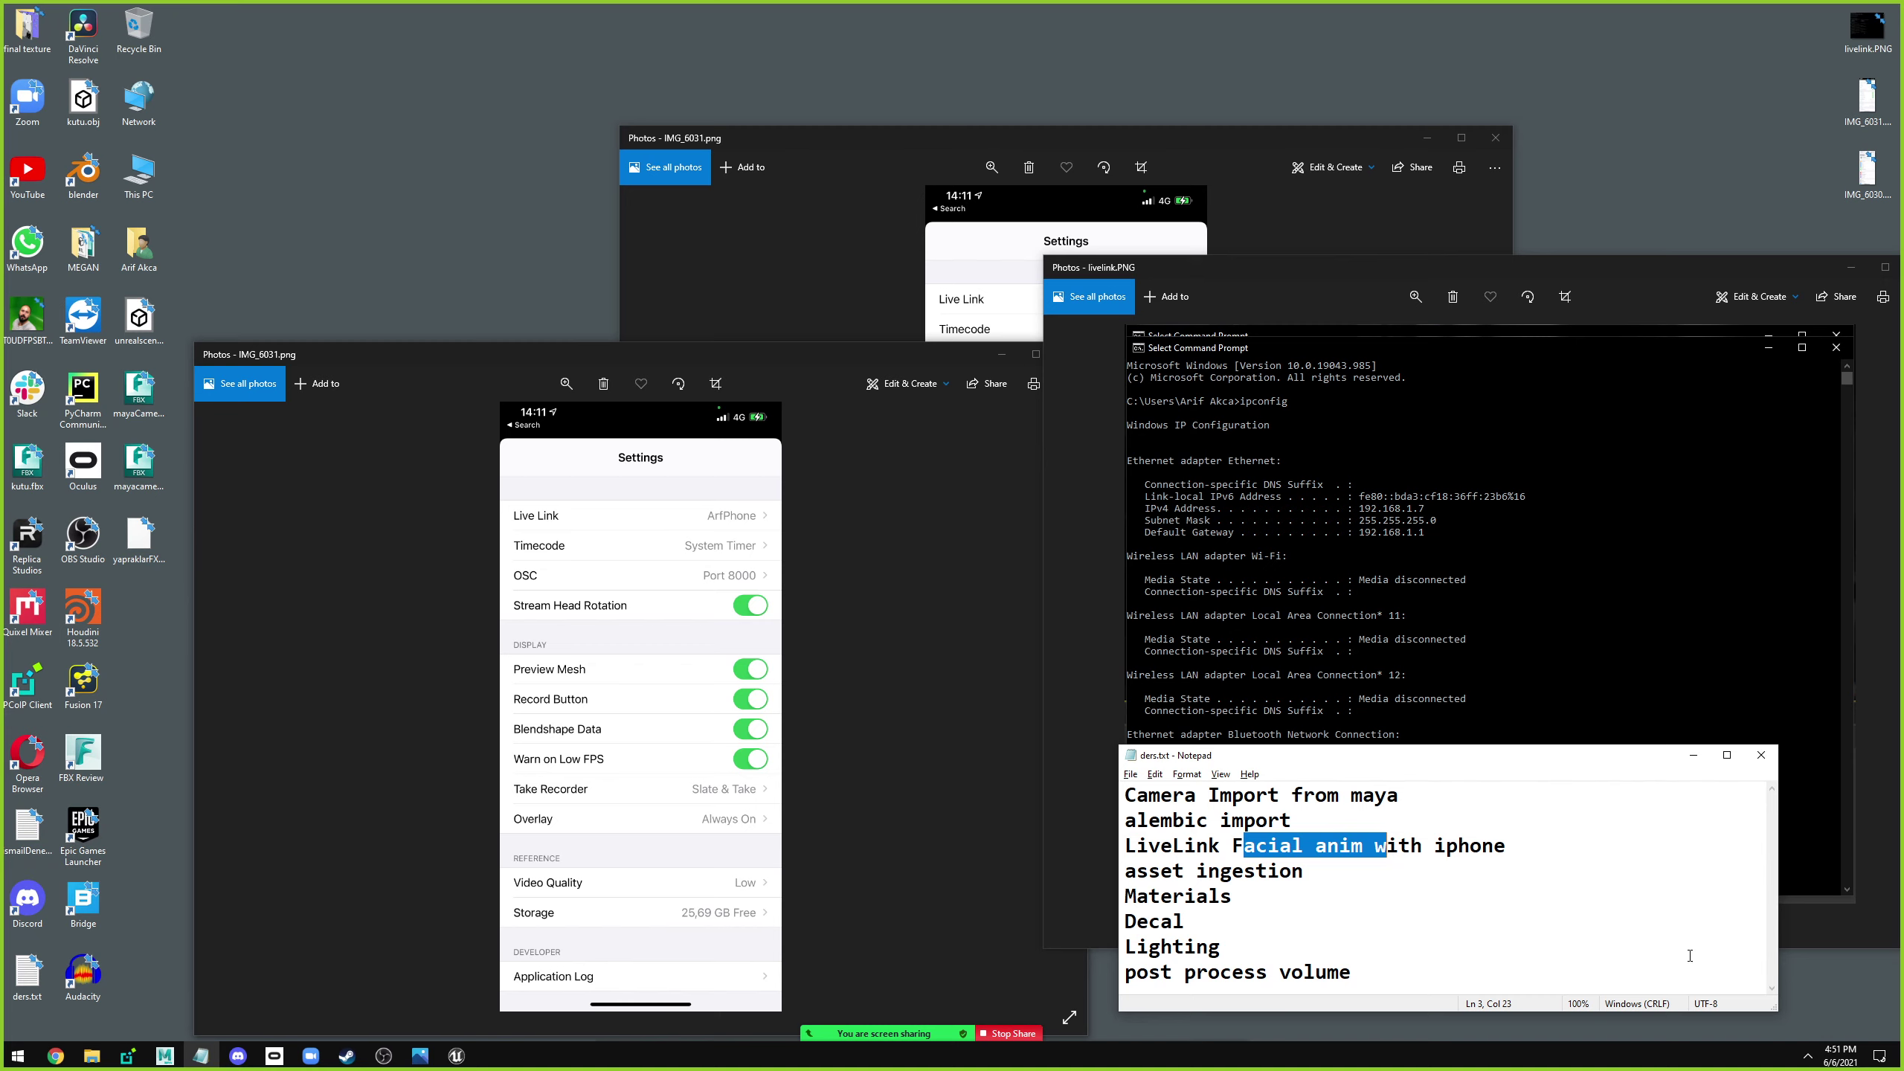
# Highlight the asset ingestion, Materials and Decal topics in ders.txt, then show the taskbar calendar.
pyautogui.moveTo(1849, 1055)
pyautogui.moveTo(1129, 874); pyautogui.dragTo(1321, 892)
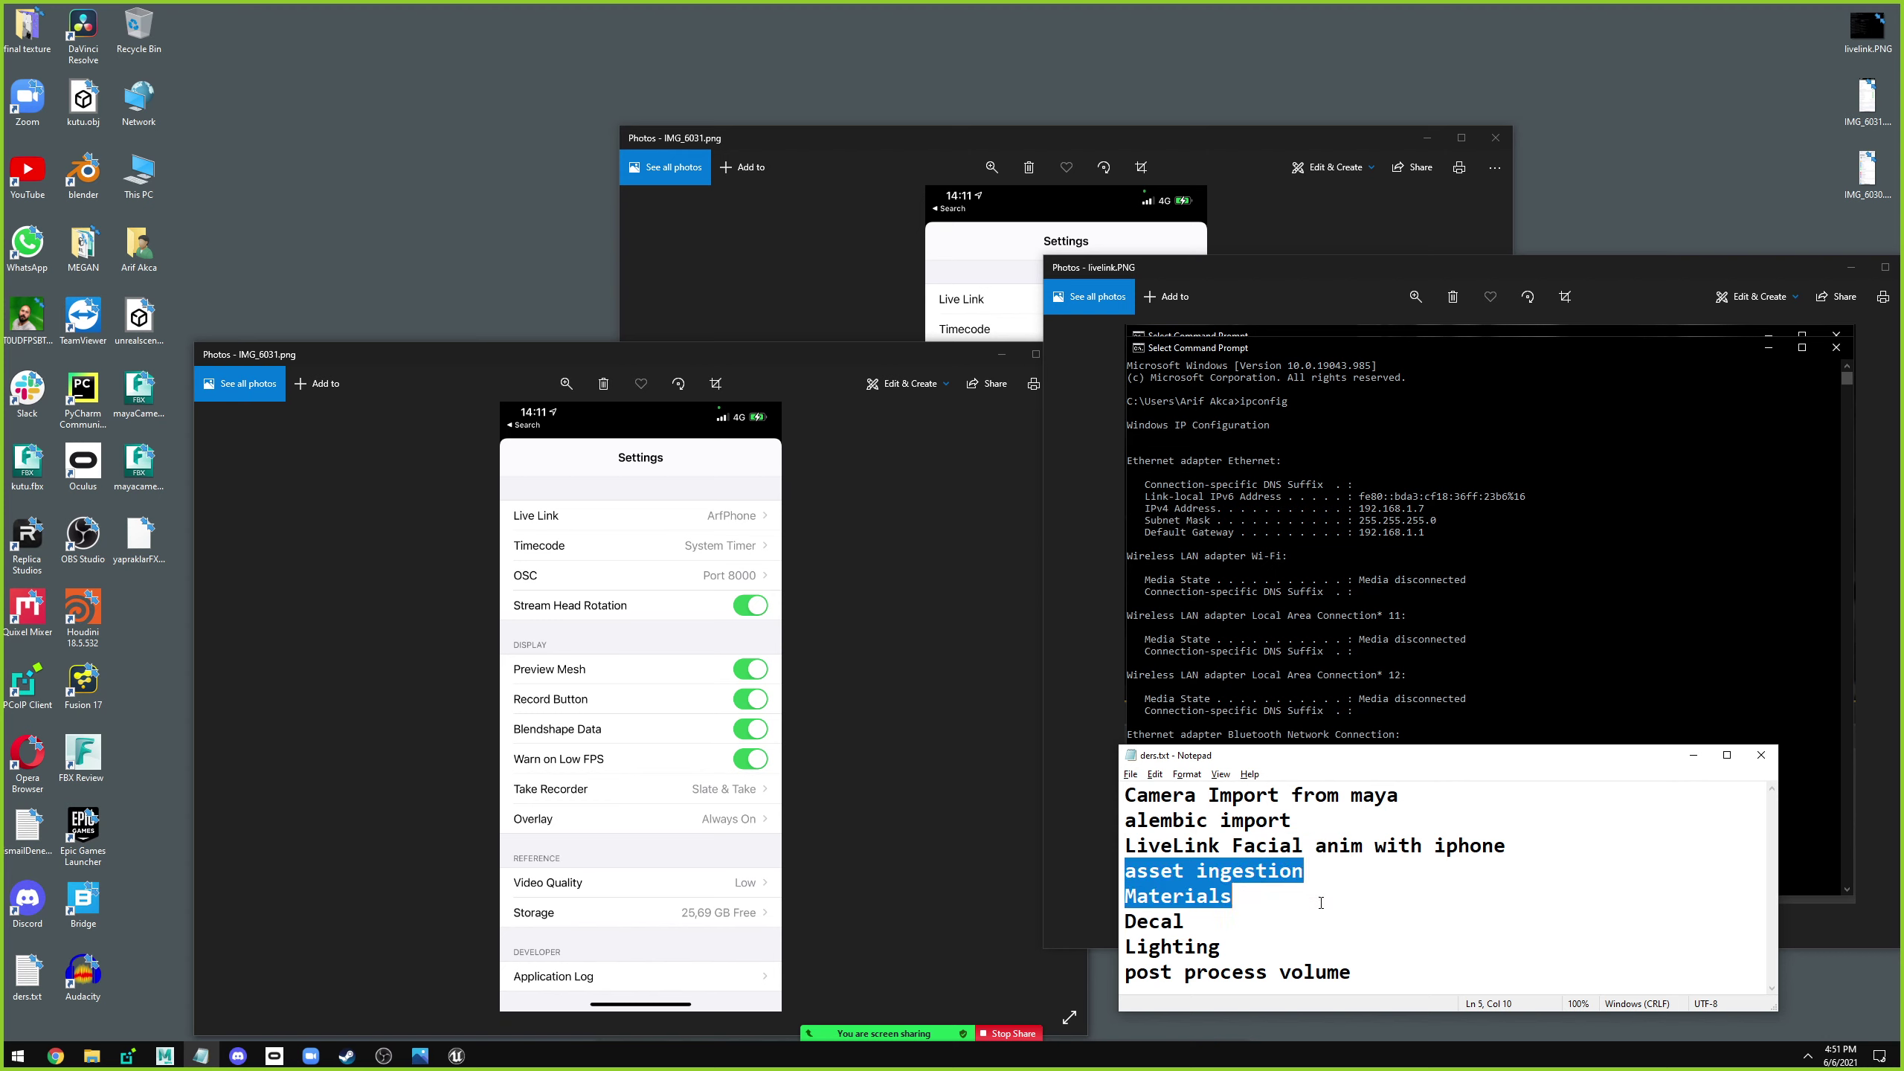
pyautogui.moveTo(1321, 903)
pyautogui.mouseDown()
pyautogui.moveTo(1312, 946)
pyautogui.moveTo(1162, 974)
pyautogui.mouseUp()
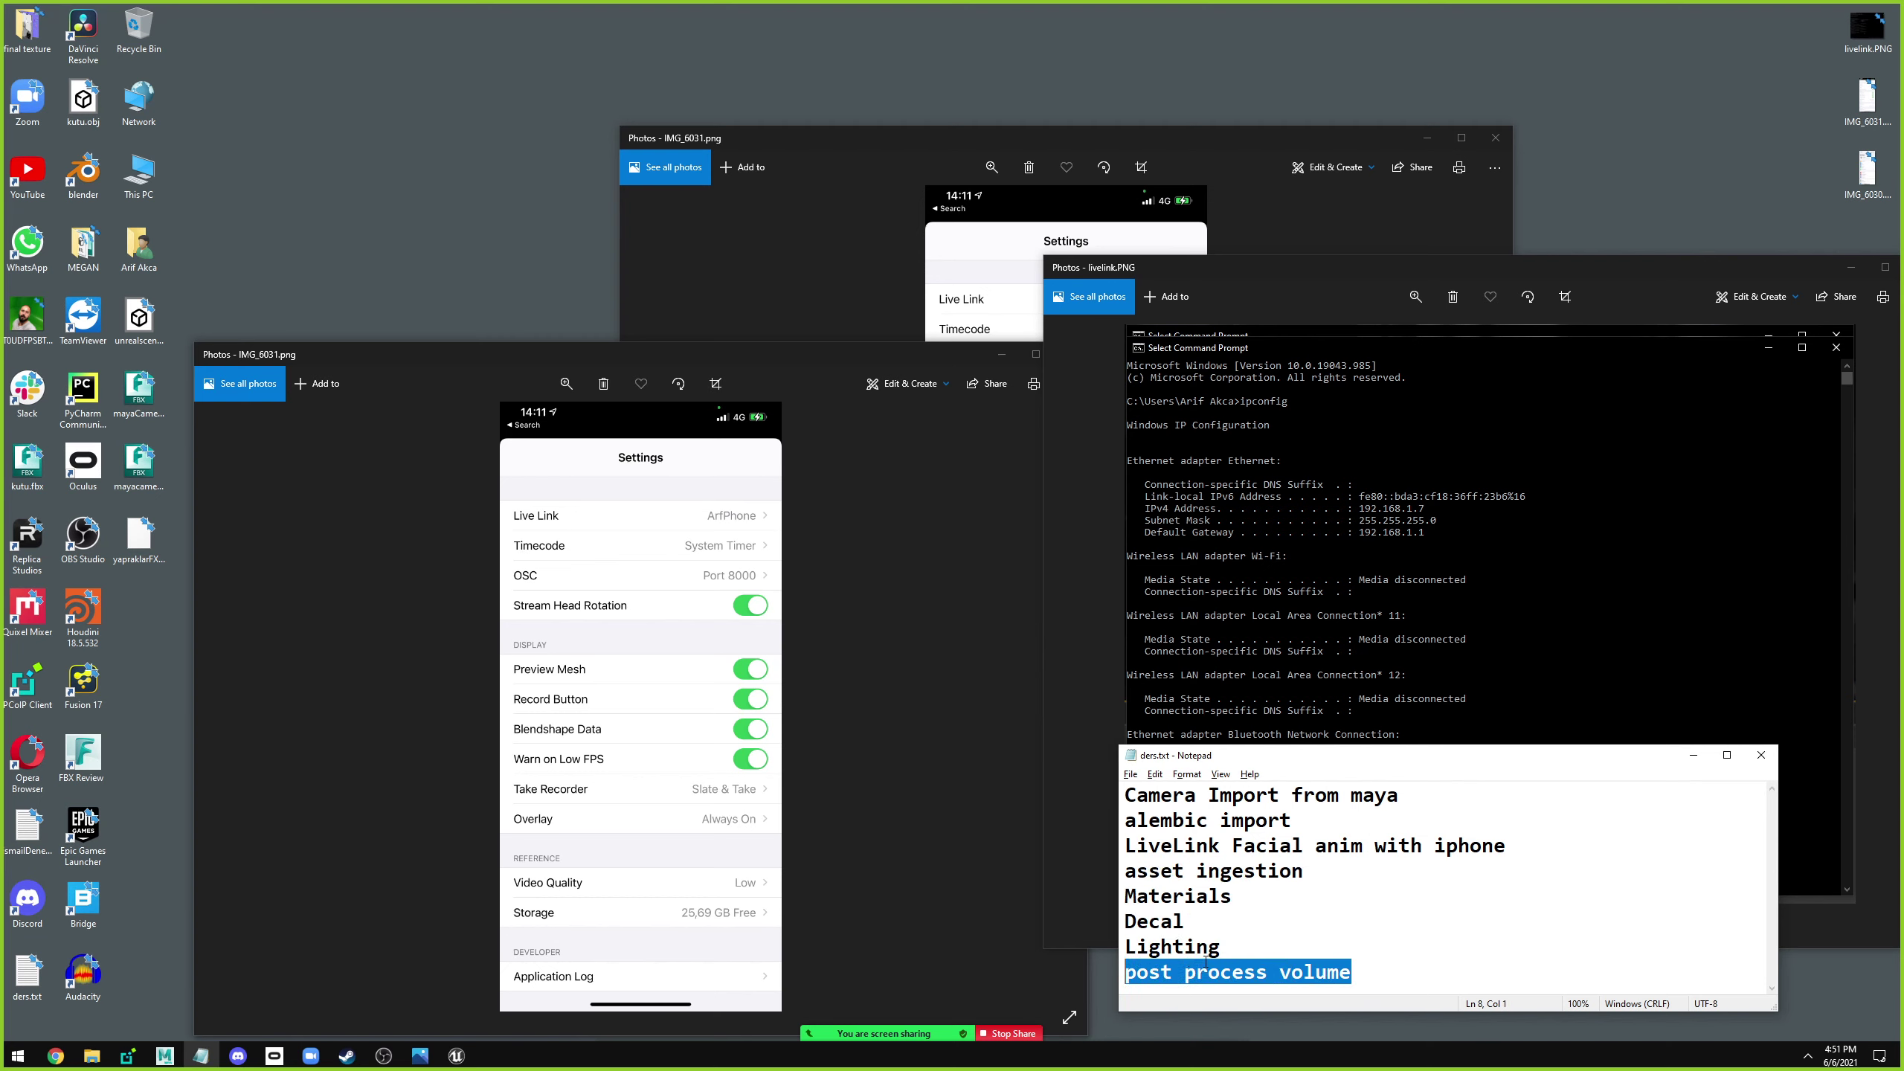
pyautogui.click(1839, 1055)
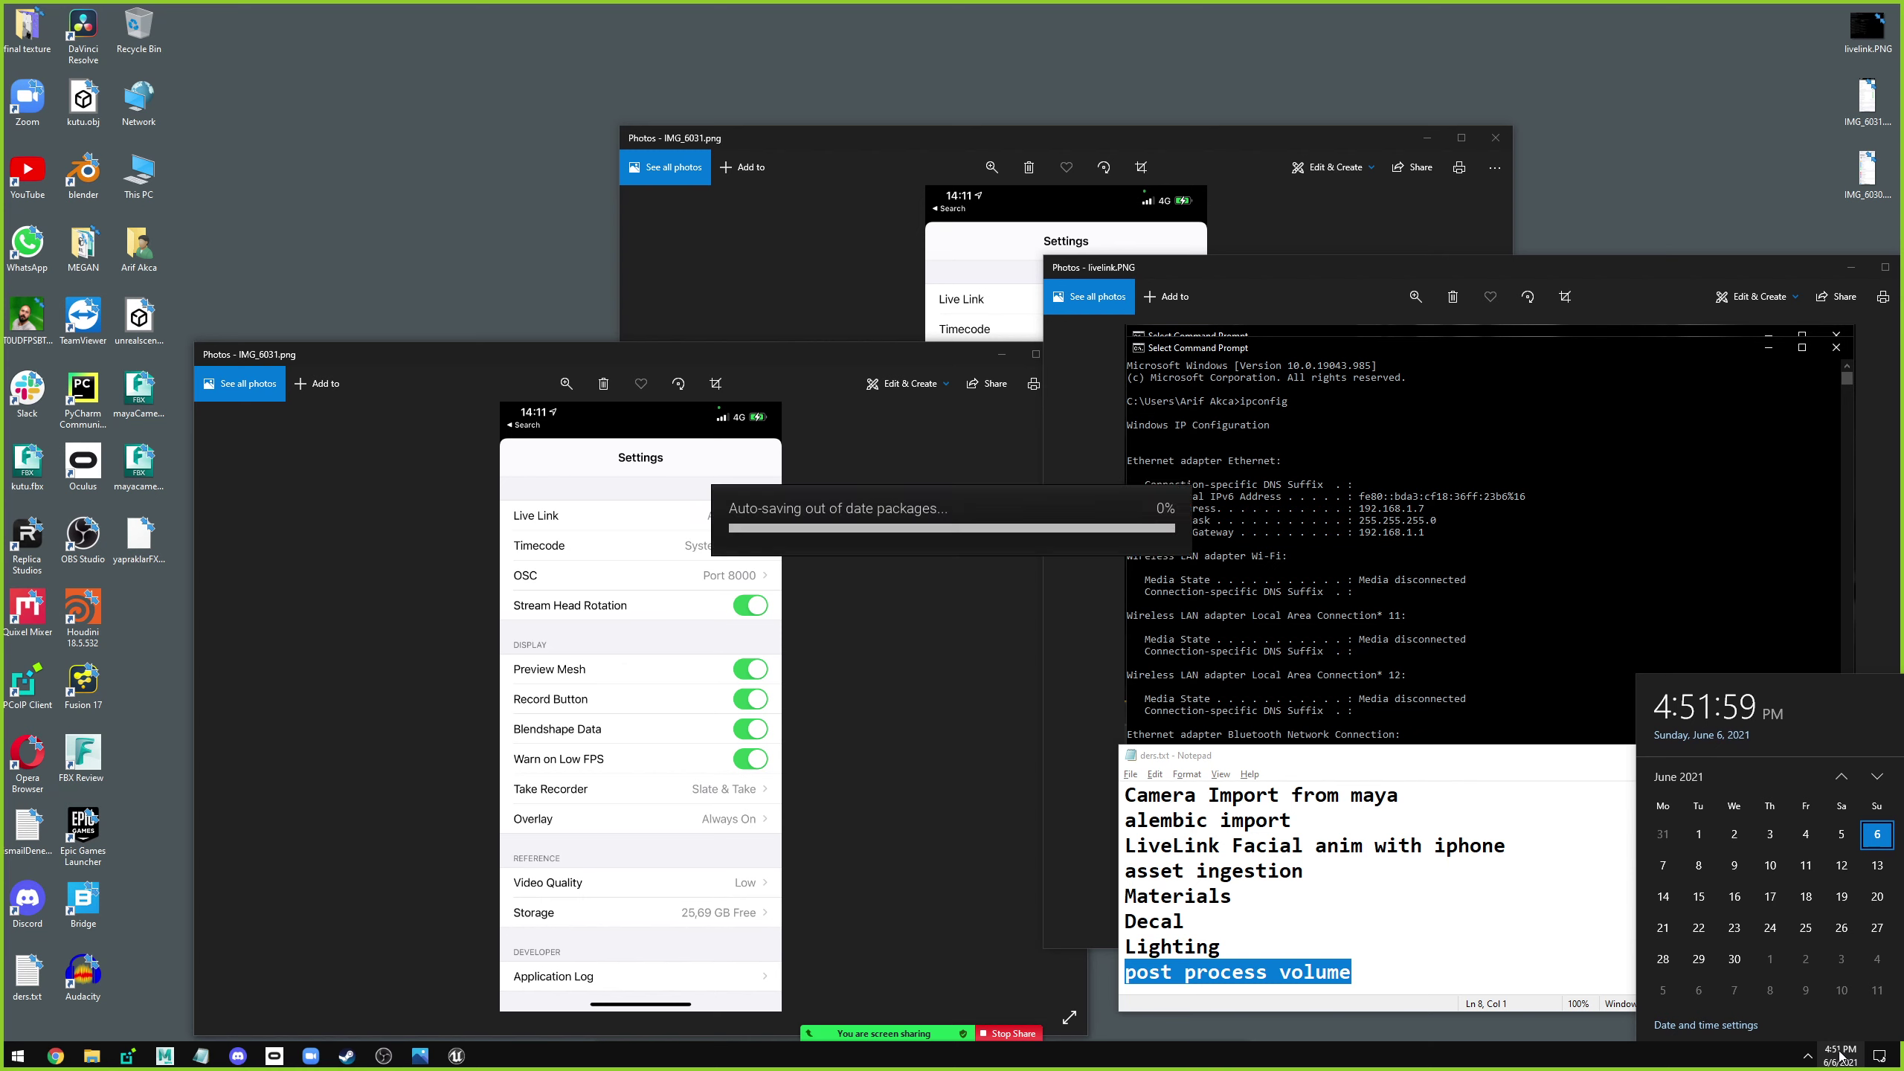